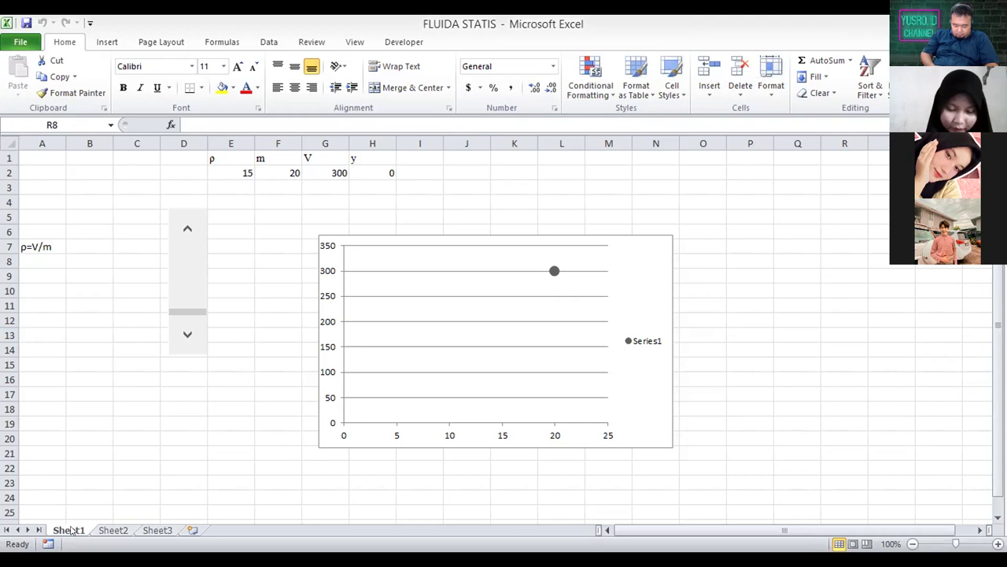
Step the scroll bar beside the chart down until the density ρ in E2 is 0
{"action": "left_click", "coordinate": [181, 225]}
{"action": "left_click", "coordinate": [181, 226]}
{"action": "left_click", "coordinate": [182, 226]}
{"action": "left_click", "coordinate": [183, 227]}
{"action": "left_click", "coordinate": [182, 227]}
{"action": "left_click", "coordinate": [183, 227]}
{"action": "left_click", "coordinate": [183, 226]}
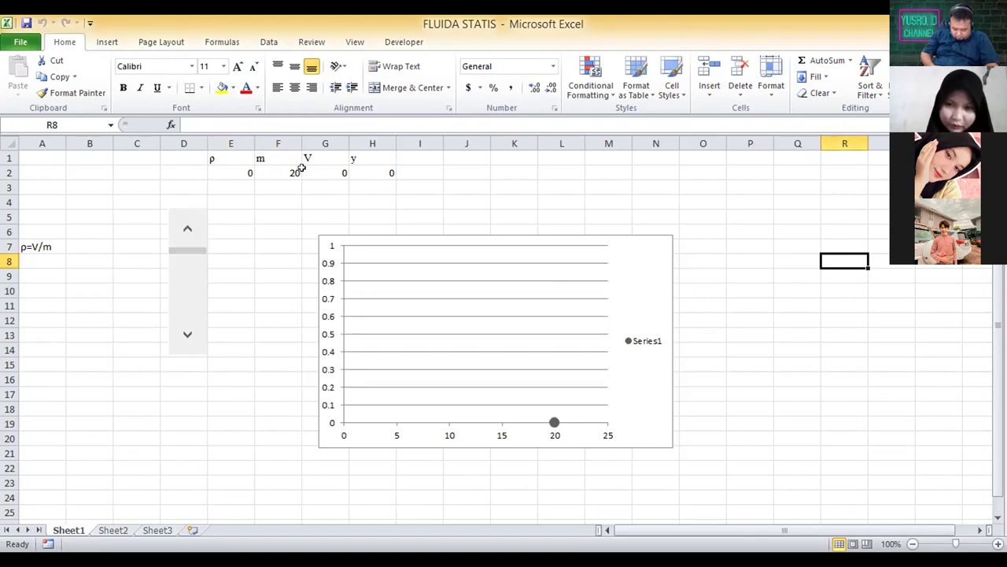
{"action": "left_click", "coordinate": [185, 334]}
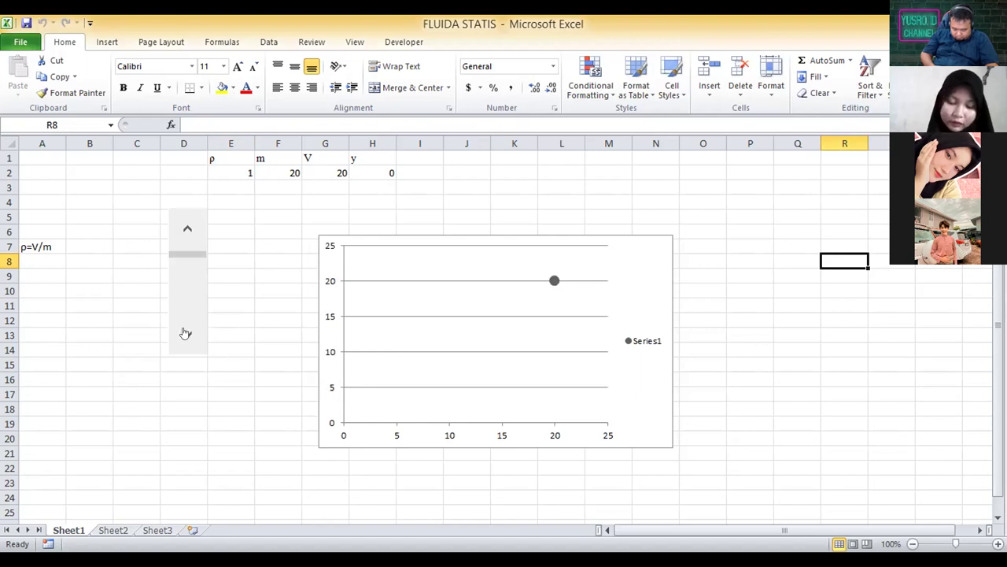
{"action": "left_click", "coordinate": [177, 233]}
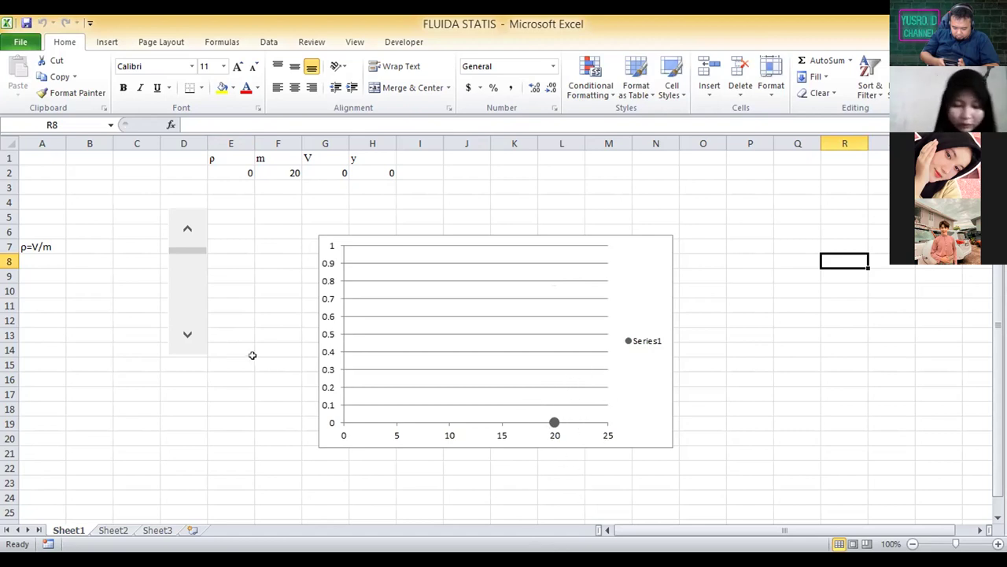
Step the scroll bar beside the chart up until the density ρ in E2 reaches 15
{"action": "left_click", "coordinate": [184, 333]}
{"action": "left_click", "coordinate": [186, 334]}
{"action": "left_click", "coordinate": [186, 333]}
{"action": "left_click", "coordinate": [186, 334]}
{"action": "left_click", "coordinate": [186, 334]}
{"action": "left_click", "coordinate": [185, 333]}
{"action": "left_click", "coordinate": [185, 333]}
{"action": "left_click", "coordinate": [186, 334]}
{"action": "left_click", "coordinate": [186, 334]}
{"action": "left_click", "coordinate": [186, 334]}
{"action": "left_click", "coordinate": [186, 334]}
{"action": "left_click", "coordinate": [186, 333]}
{"action": "left_click", "coordinate": [186, 334]}
{"action": "left_click", "coordinate": [186, 333]}
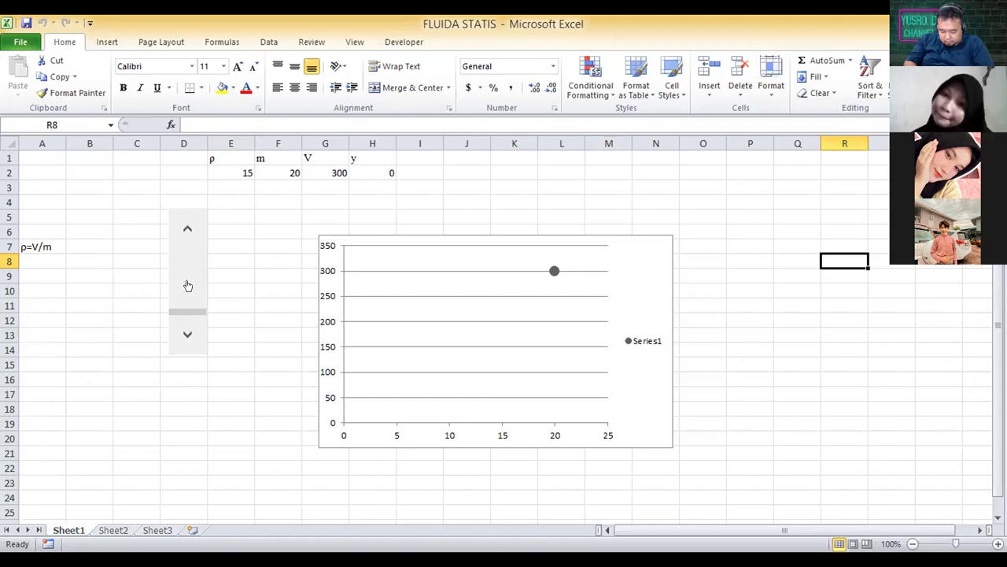
Review the scroll bar's value limits, increments and cell link in its Format Control settings, and accept them as they are
{"action": "left_click", "coordinate": [108, 41]}
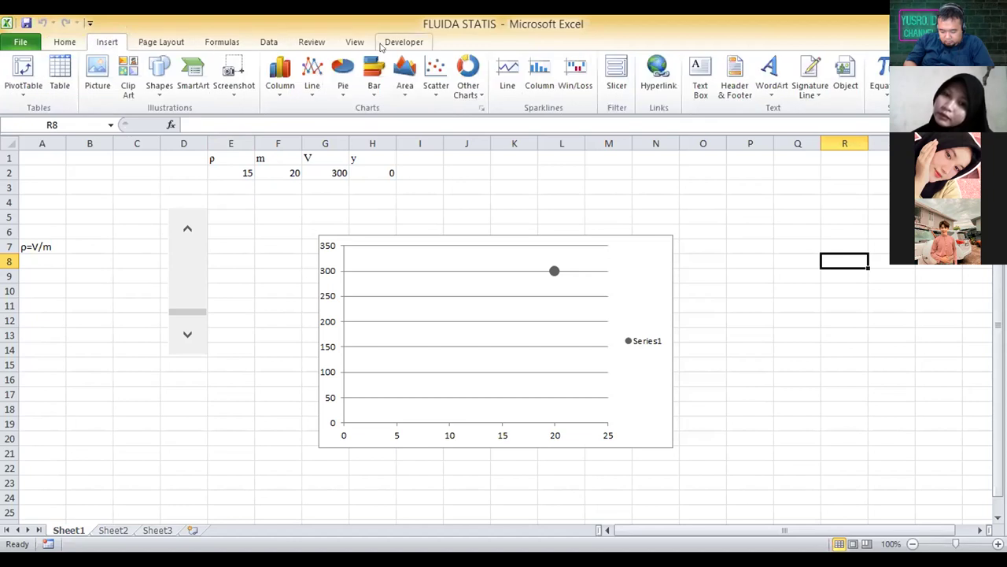
{"action": "left_click", "coordinate": [383, 46]}
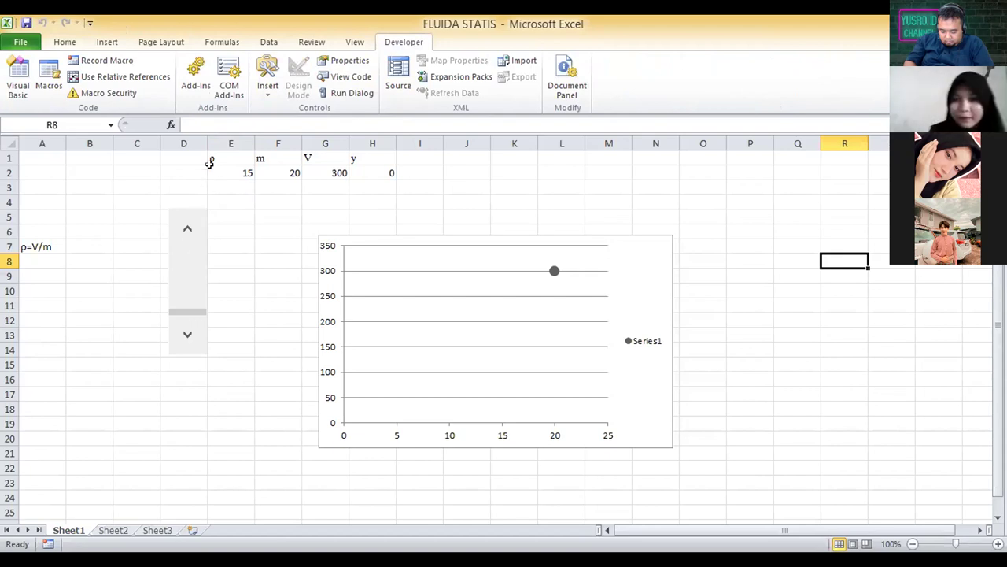
{"action": "left_click", "coordinate": [186, 277], "text": "ctrl"}
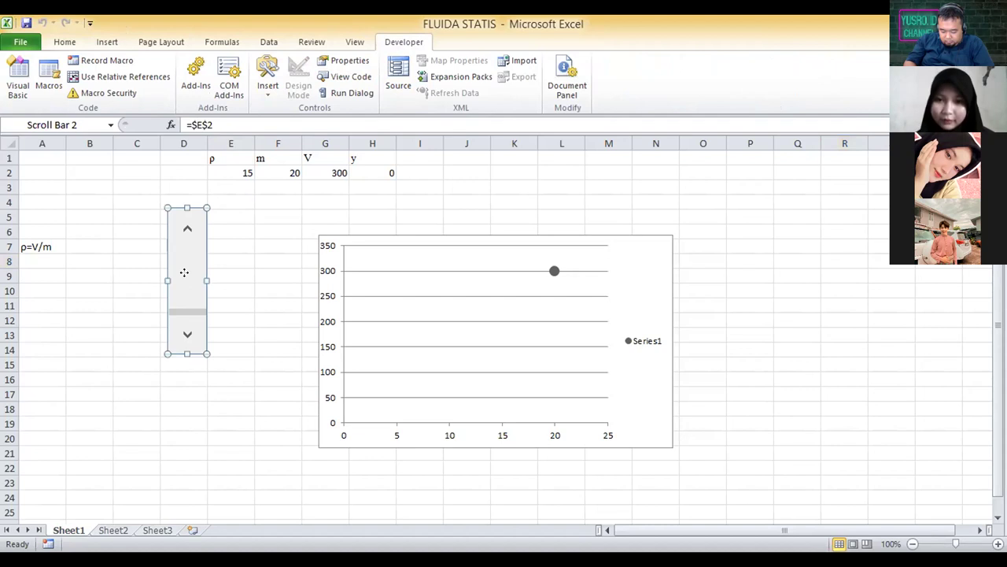
{"action": "right_click", "coordinate": [184, 272]}
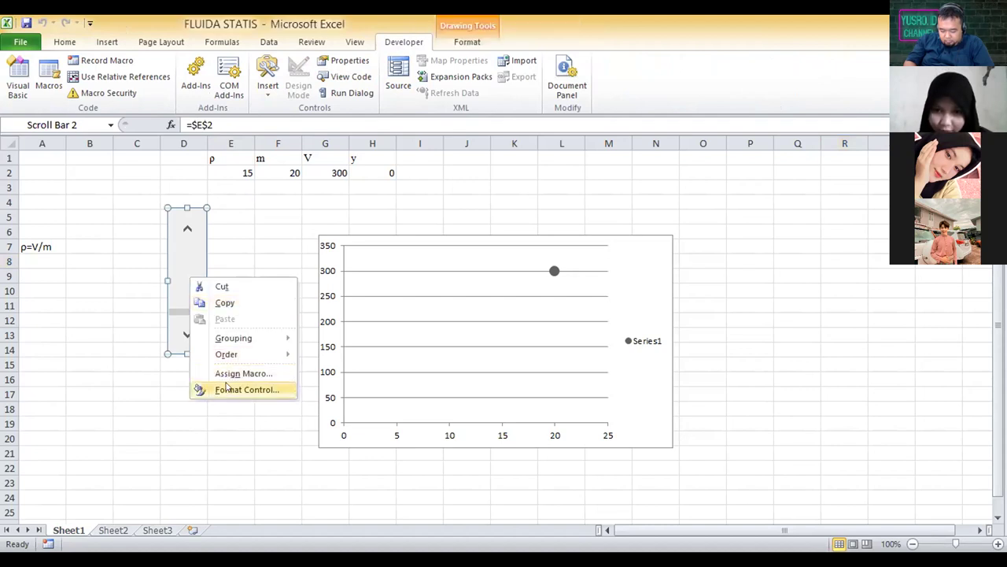
{"action": "key", "text": "Escape"}
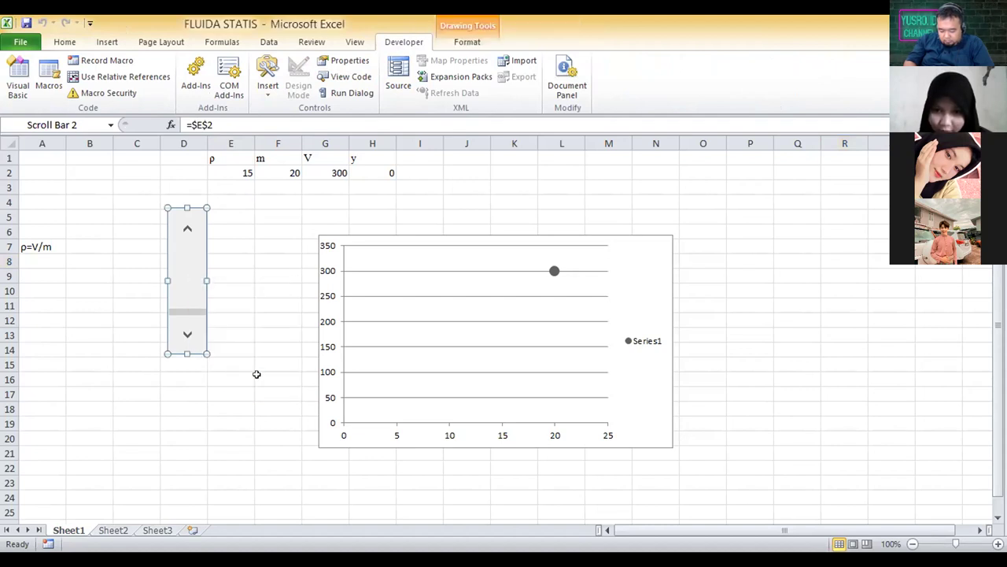
{"action": "right_click", "coordinate": [184, 320]}
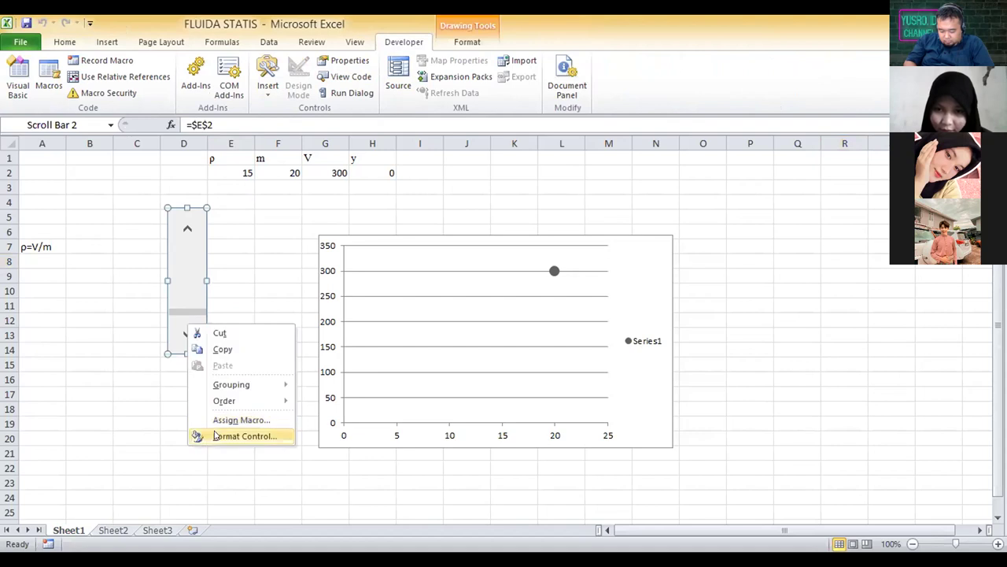
{"action": "left_click", "coordinate": [215, 436]}
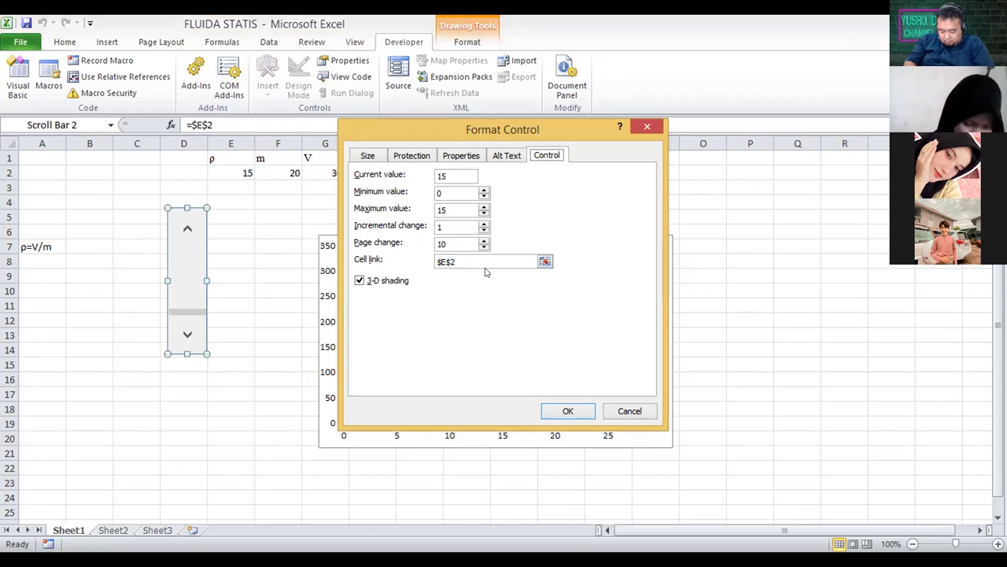
{"action": "left_click", "coordinate": [569, 412]}
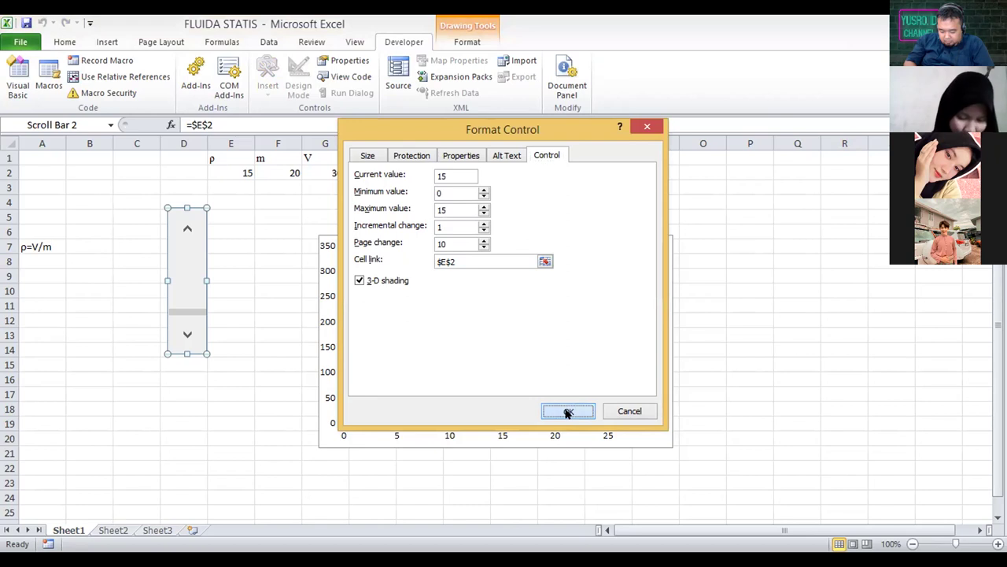
Inspect the contents of the ρ and m value cells, E2 and F2
{"action": "left_click", "coordinate": [231, 166]}
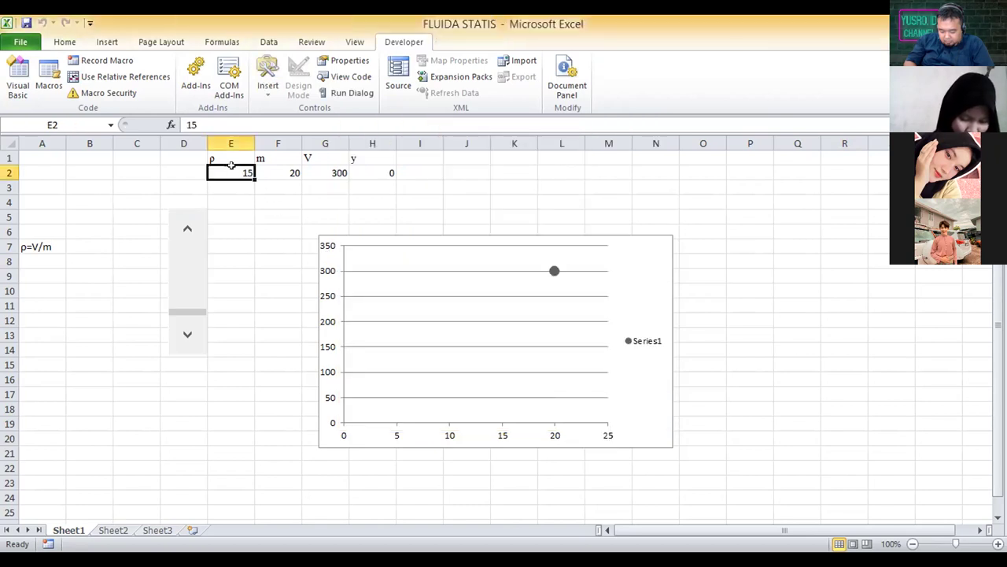
{"action": "left_click", "coordinate": [258, 171]}
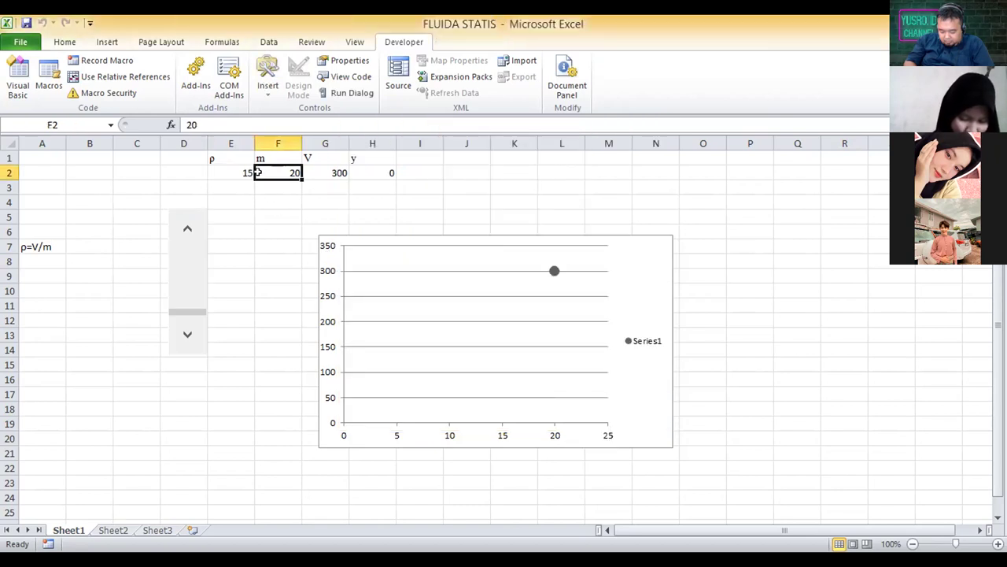
{"action": "left_click", "coordinate": [243, 172]}
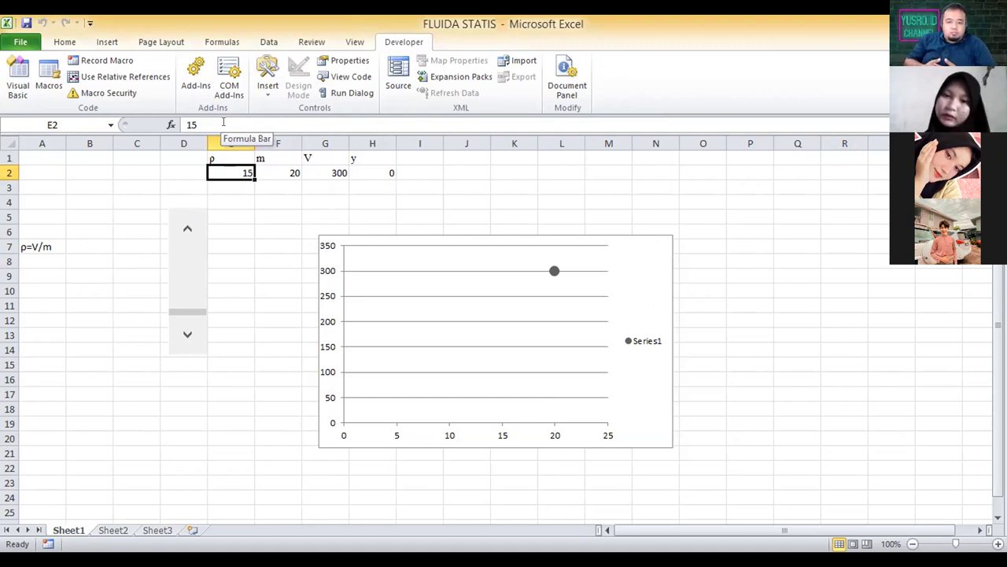
Check the chart's source cells and display the available Scatter chart types
{"action": "left_click", "coordinate": [352, 265]}
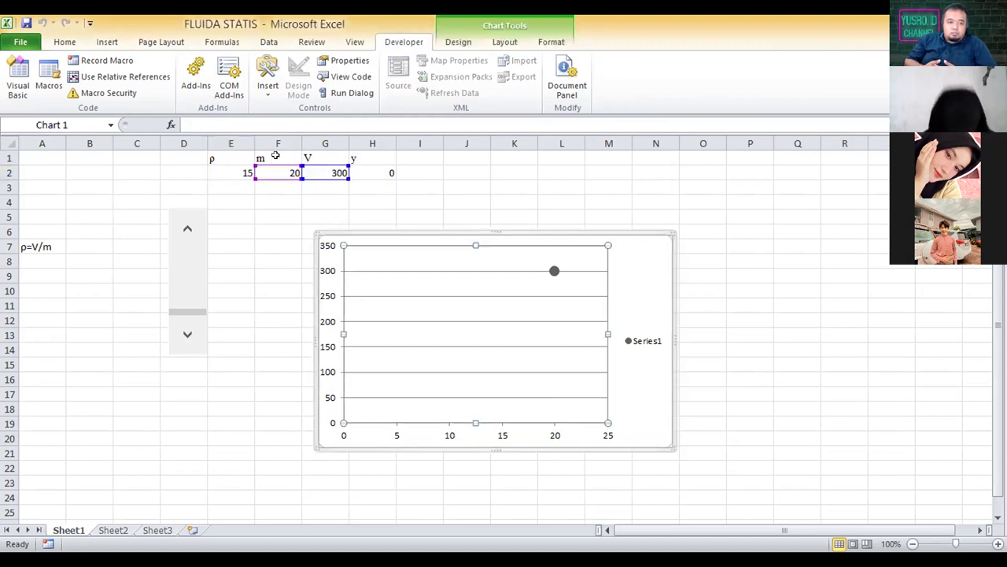
{"action": "left_click", "coordinate": [119, 42]}
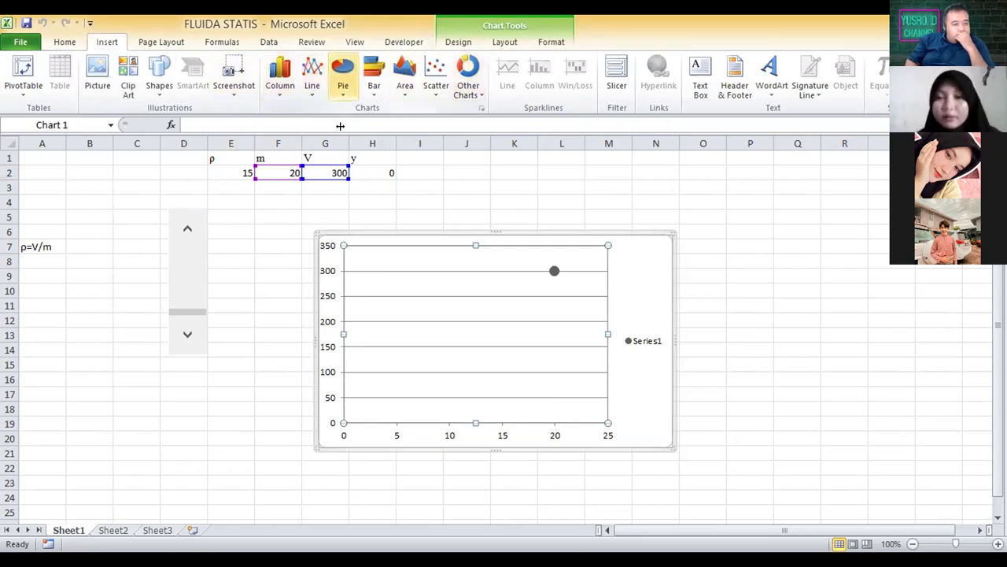
{"action": "left_click", "coordinate": [430, 96]}
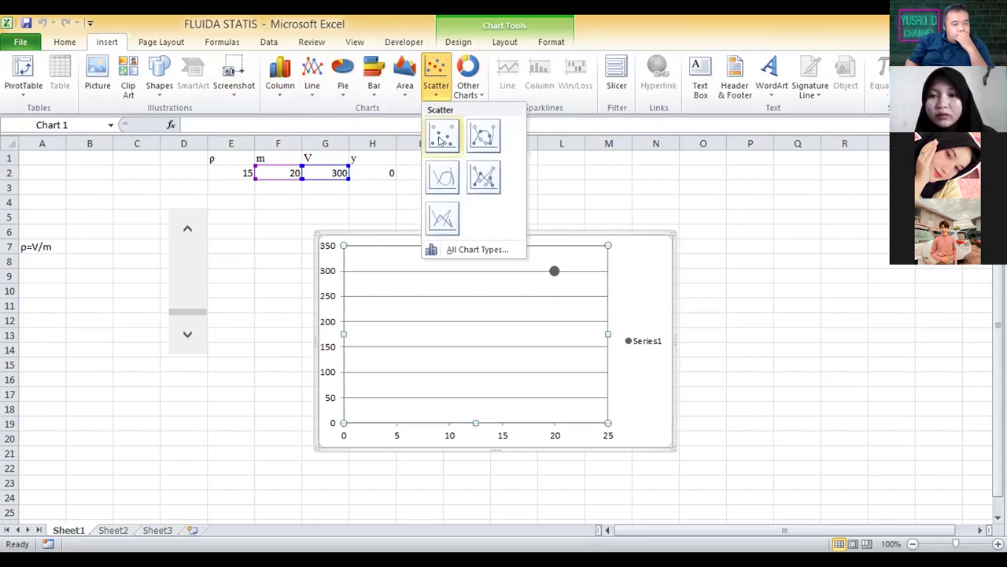
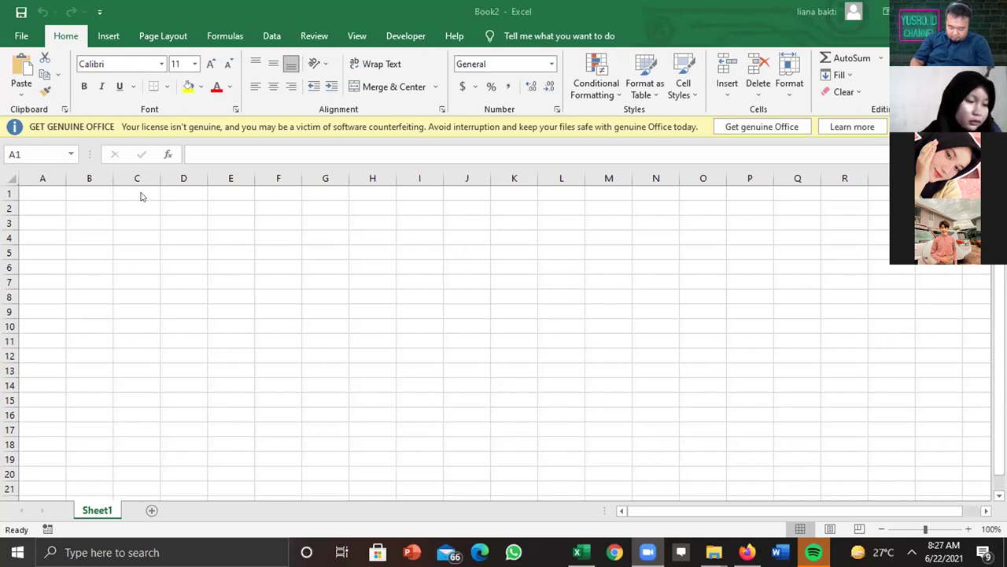
Enter the label t= in cell A1 and the value 0 in cell B1
{"action": "left_click", "coordinate": [47, 189]}
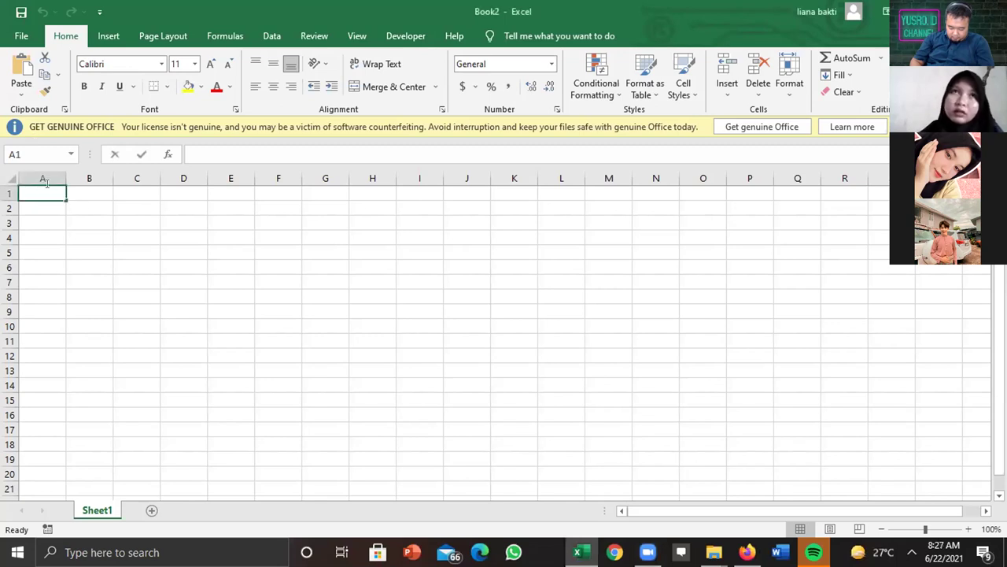
{"action": "type", "text": "t"}
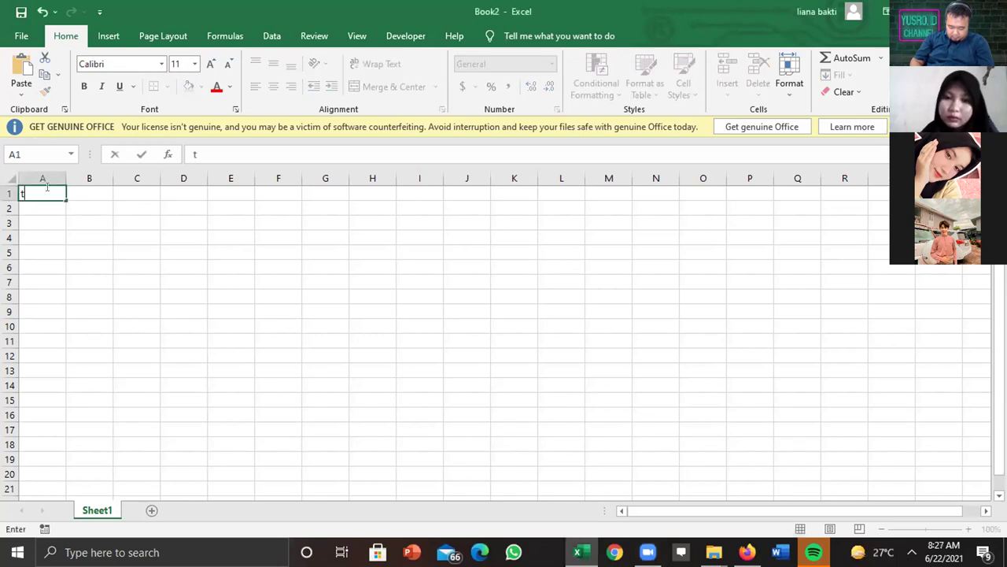
{"action": "type", "text": "="}
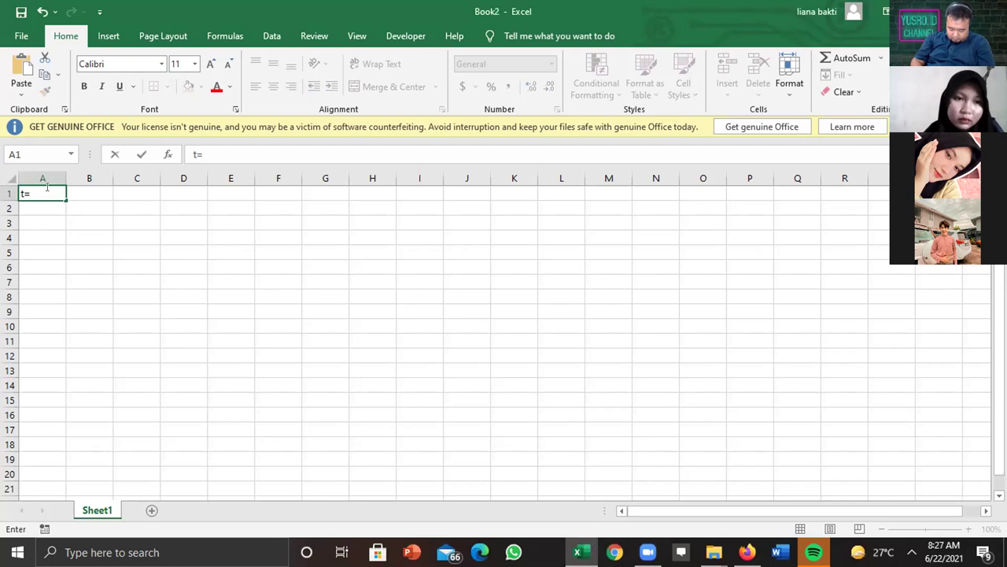
{"action": "left_click", "coordinate": [99, 188]}
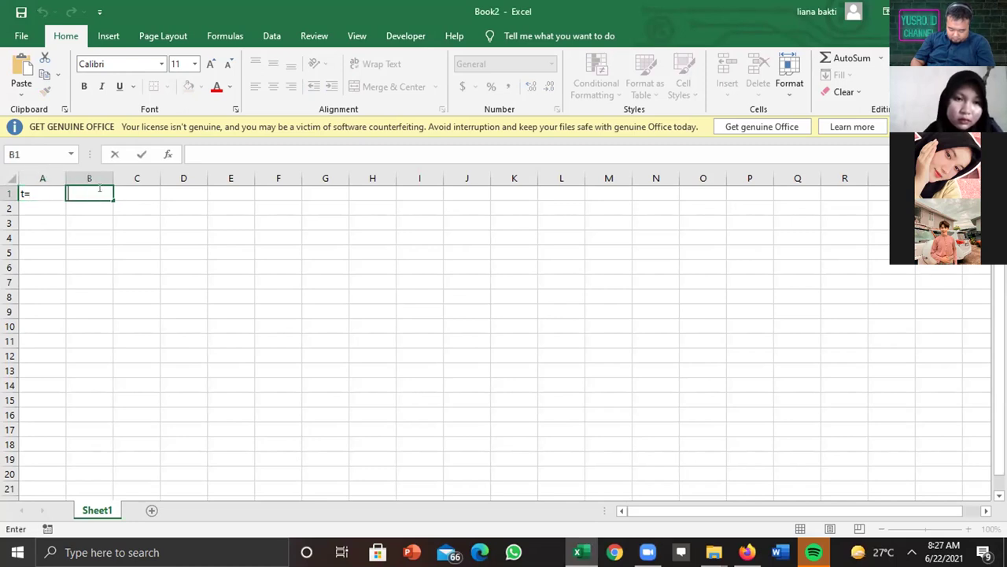
{"action": "type", "text": "0"}
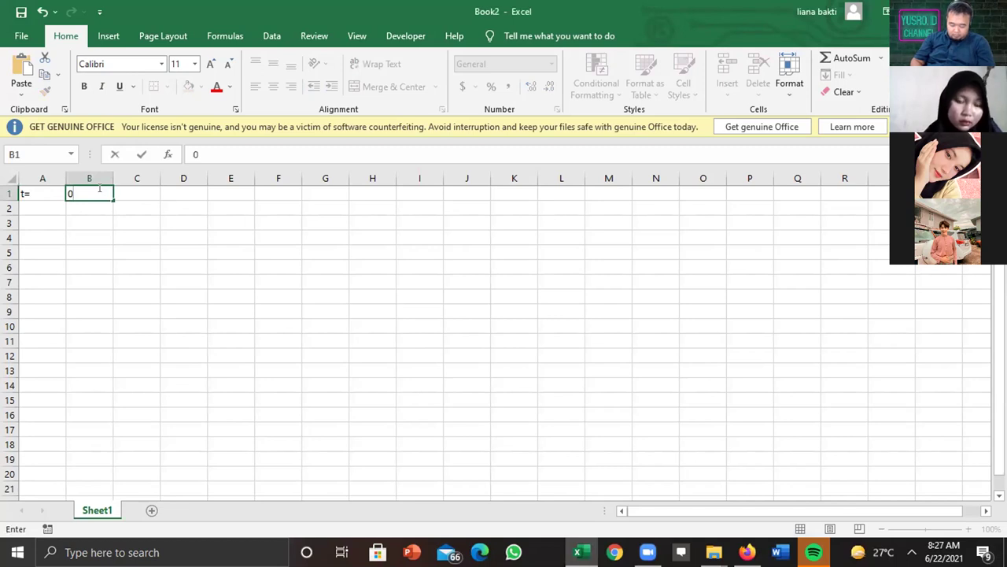
Enter the headings x in A2 and y= 3 sin (1.57x-0.314t) in B2
{"action": "double_click", "coordinate": [31, 207]}
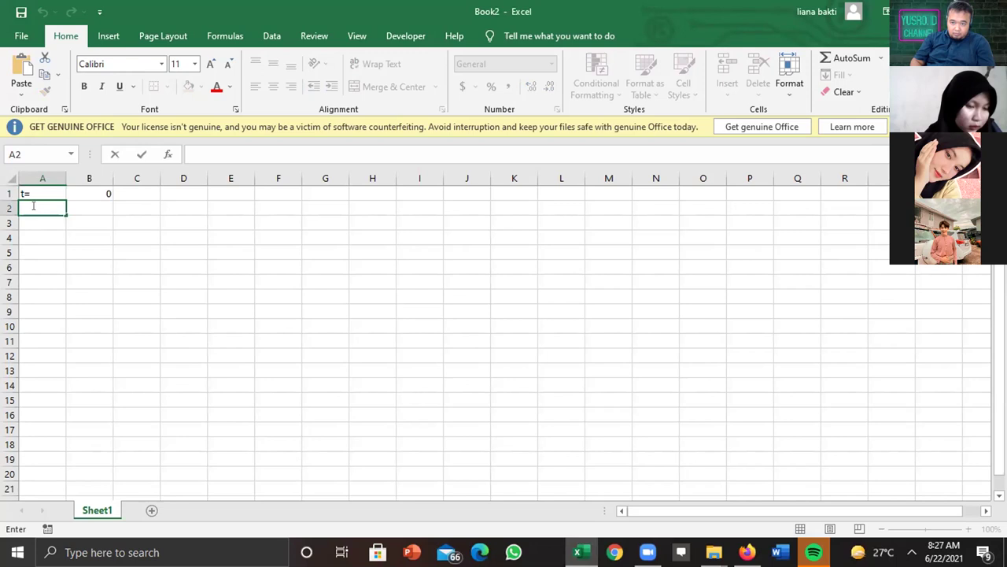
{"action": "type", "text": "x"}
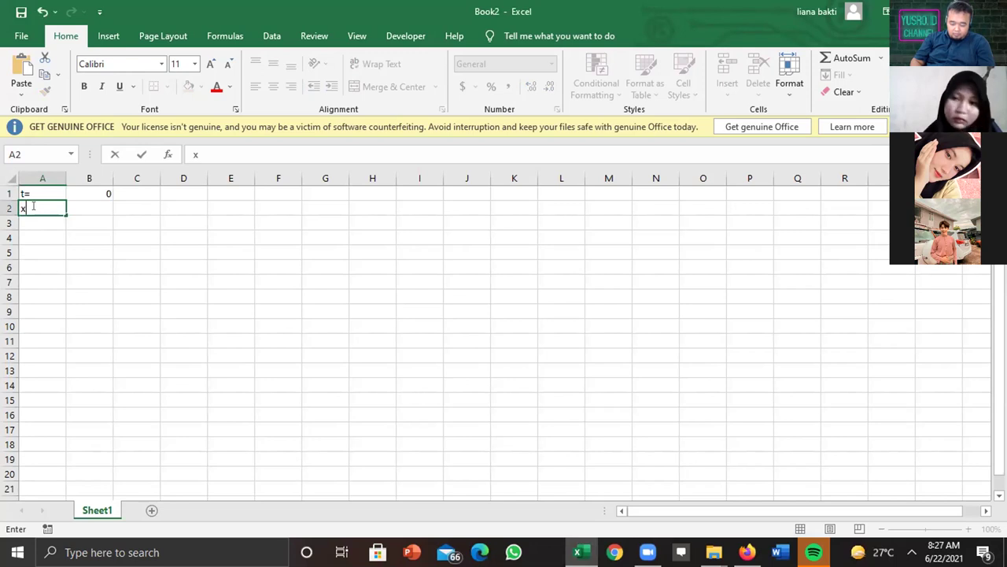
{"action": "double_click", "coordinate": [93, 207]}
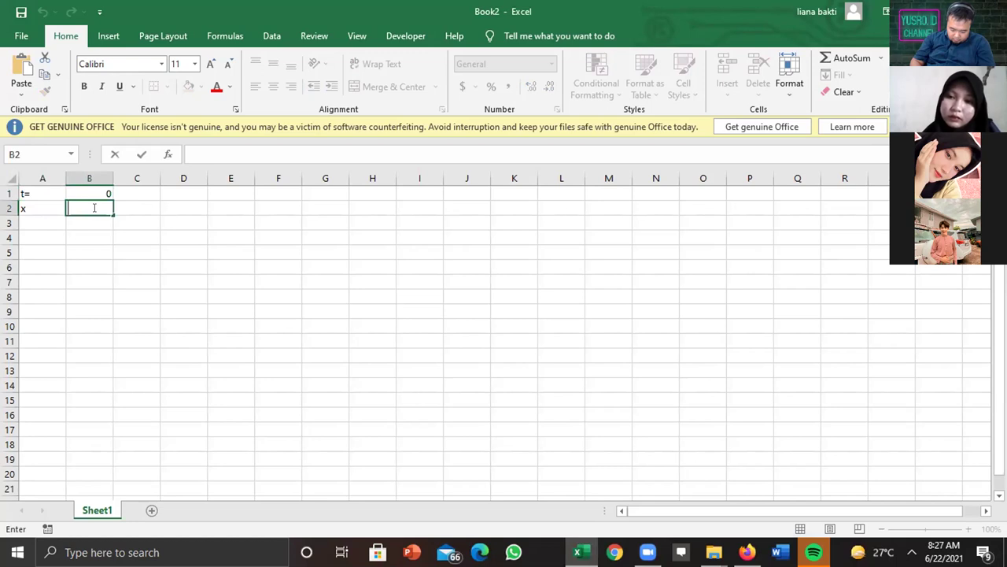
{"action": "type", "text": "y"}
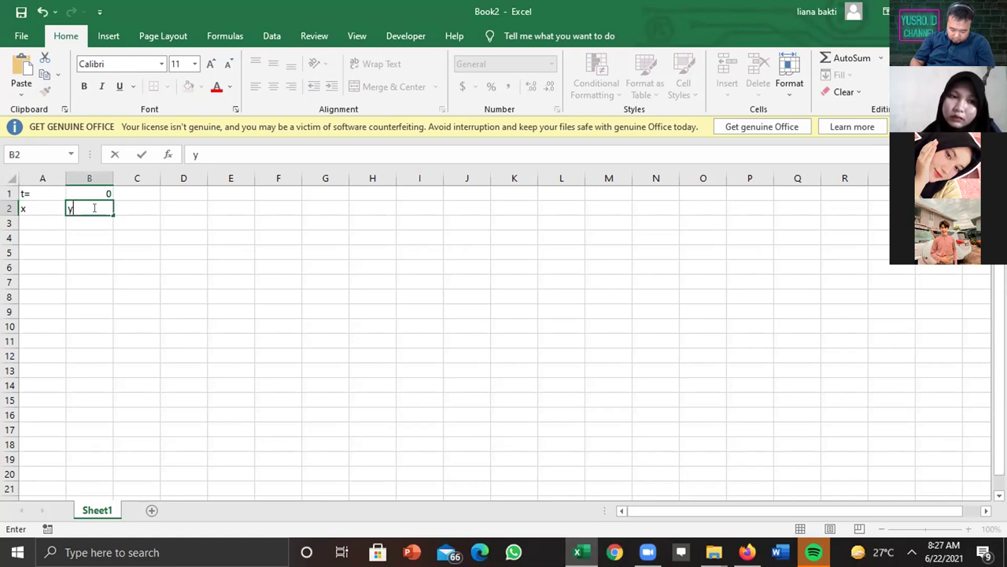
{"action": "type", "text": "="}
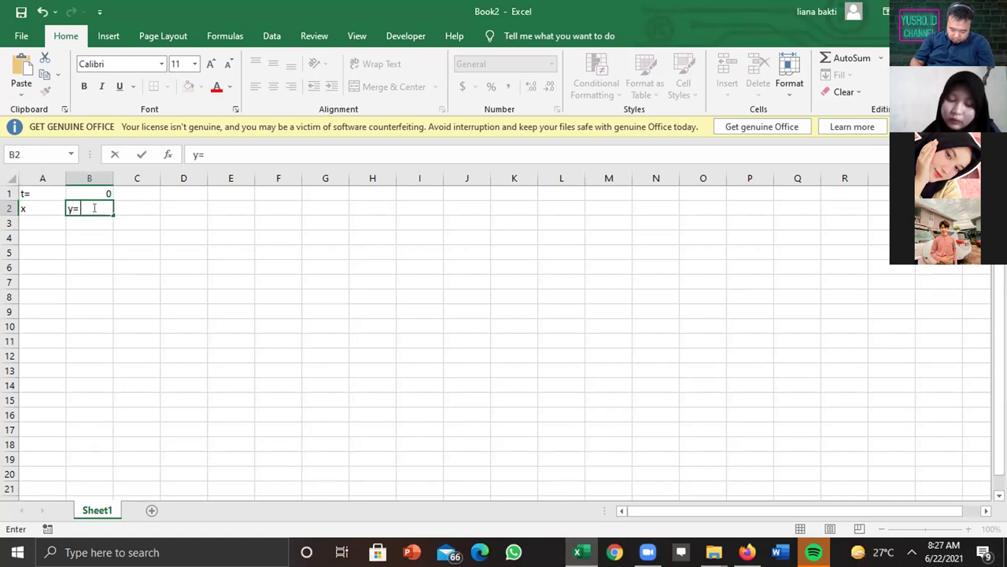
{"action": "type", "text": " 3 s"}
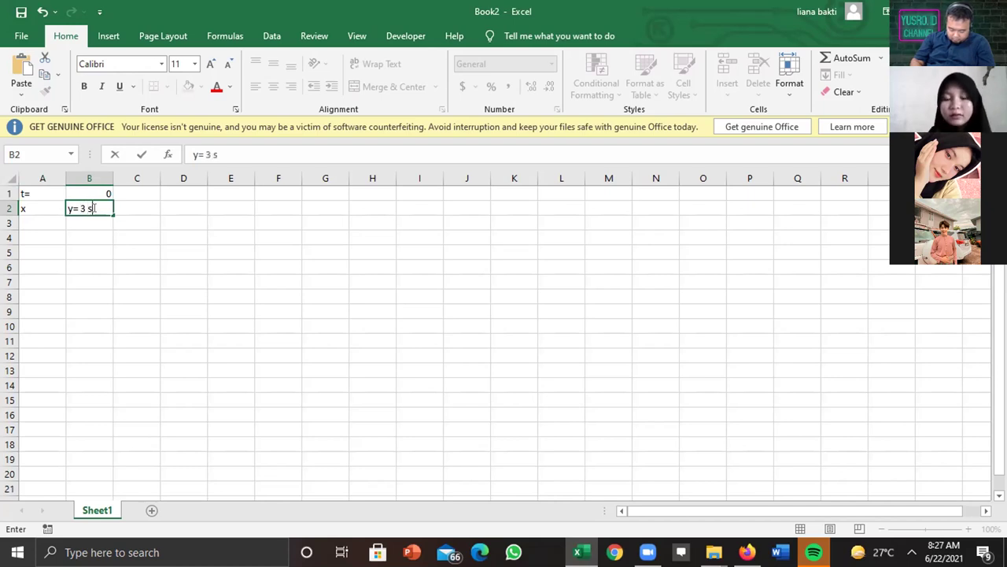
{"action": "type", "text": "in "}
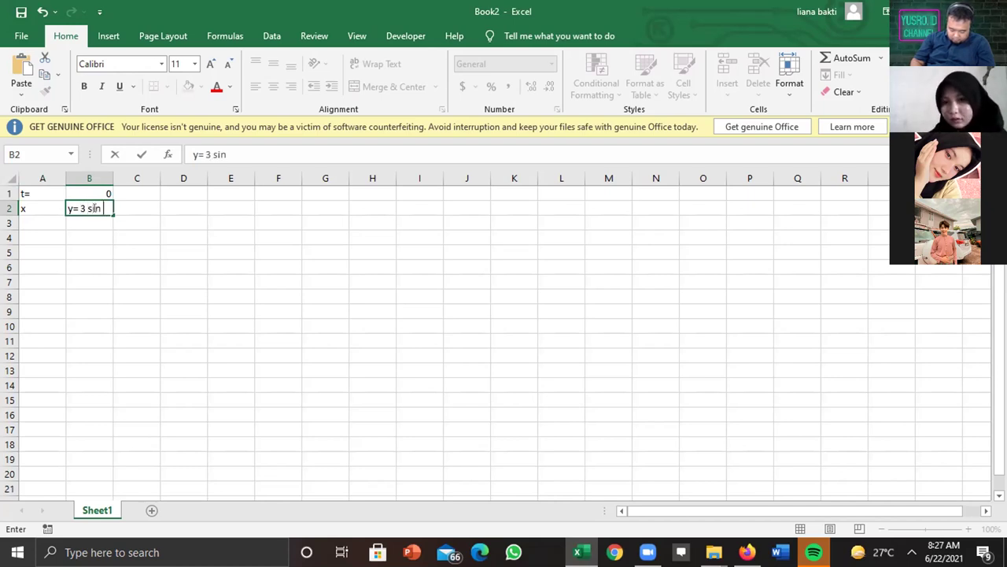
{"action": "type", "text": "(1.57x"}
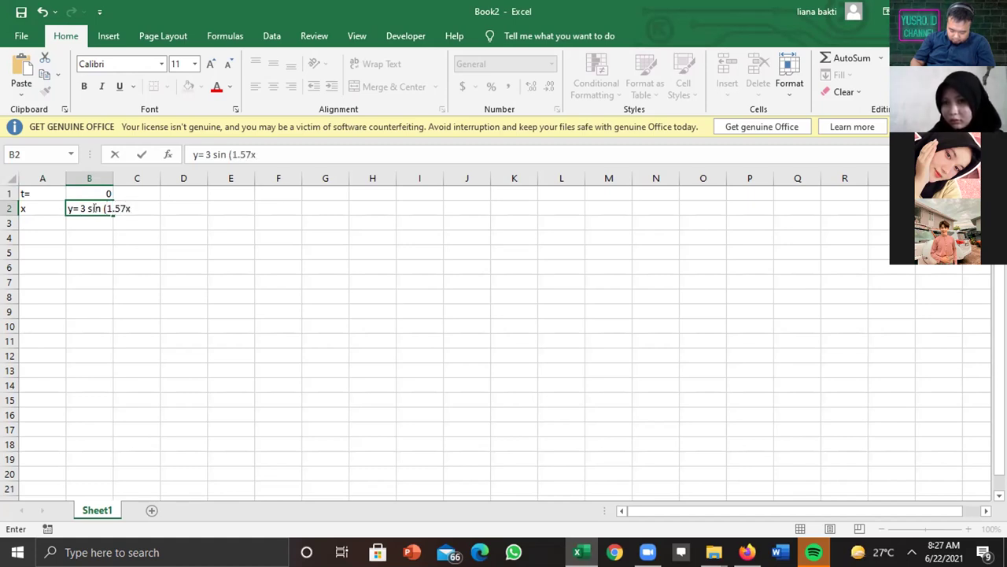
{"action": "type", "text": "-1"}
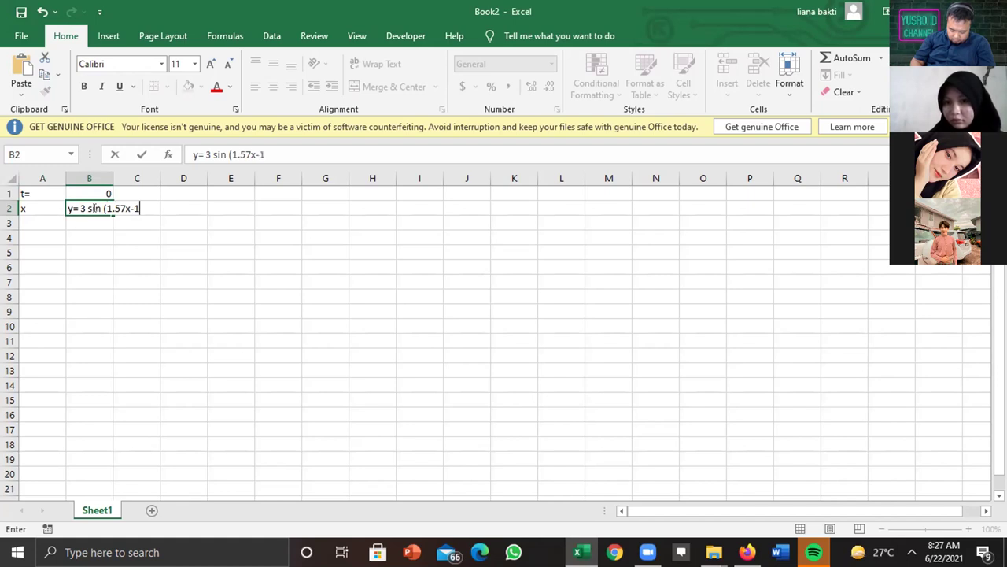
{"action": "key", "text": "BackSpace"}
{"action": "key", "text": "BackSpace"}
{"action": "type", "text": "-0.314t"}
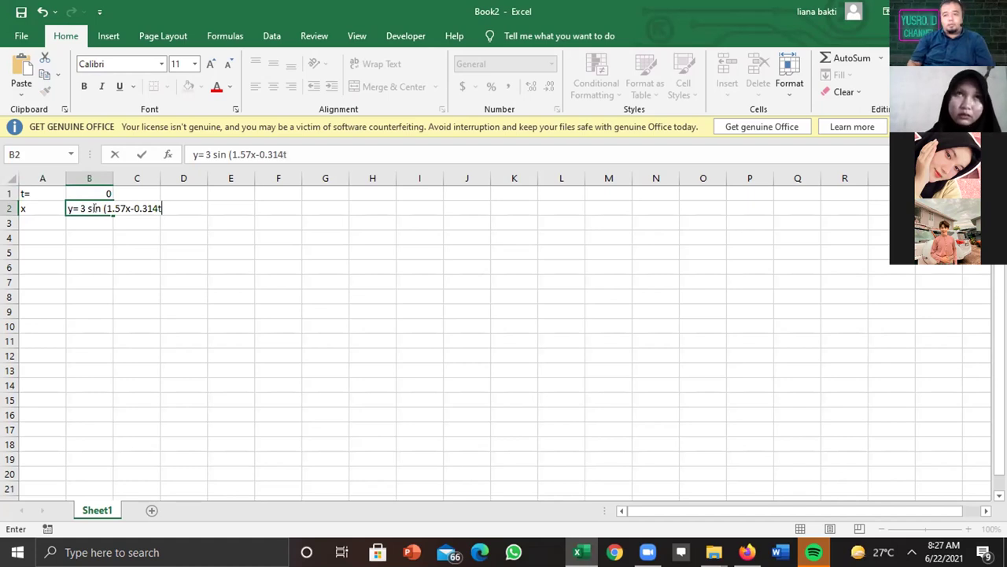
{"action": "type", "text": ")"}
{"action": "left_click", "coordinate": [137, 177]}
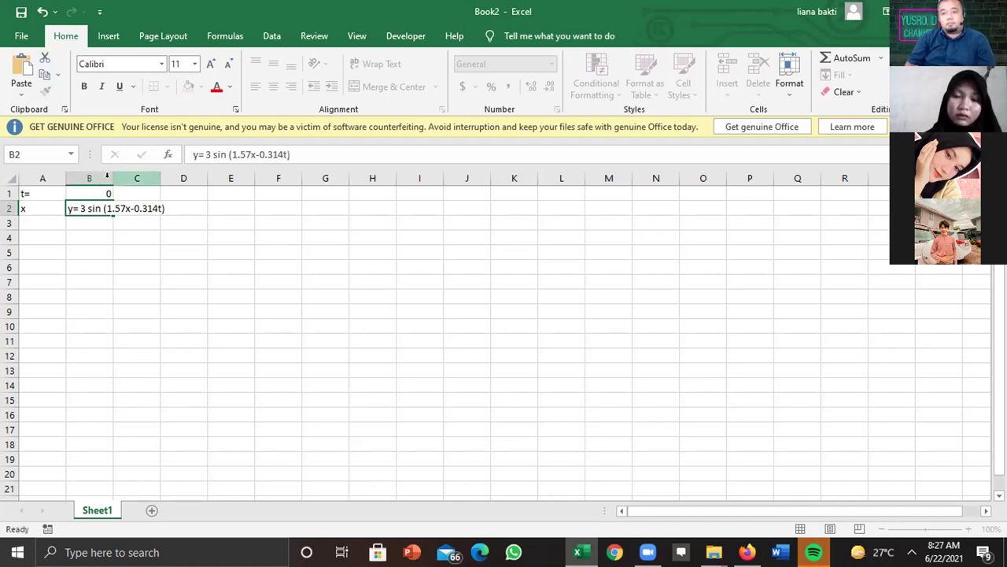
Fit column B's width to its heading, and enter the starting x values 0 in A3 and 0.1 in A4
{"action": "double_click", "coordinate": [112, 178]}
{"action": "left_click", "coordinate": [45, 218]}
{"action": "type", "text": "0"}
{"action": "key", "text": "Return"}
{"action": "type", "text": "0."}
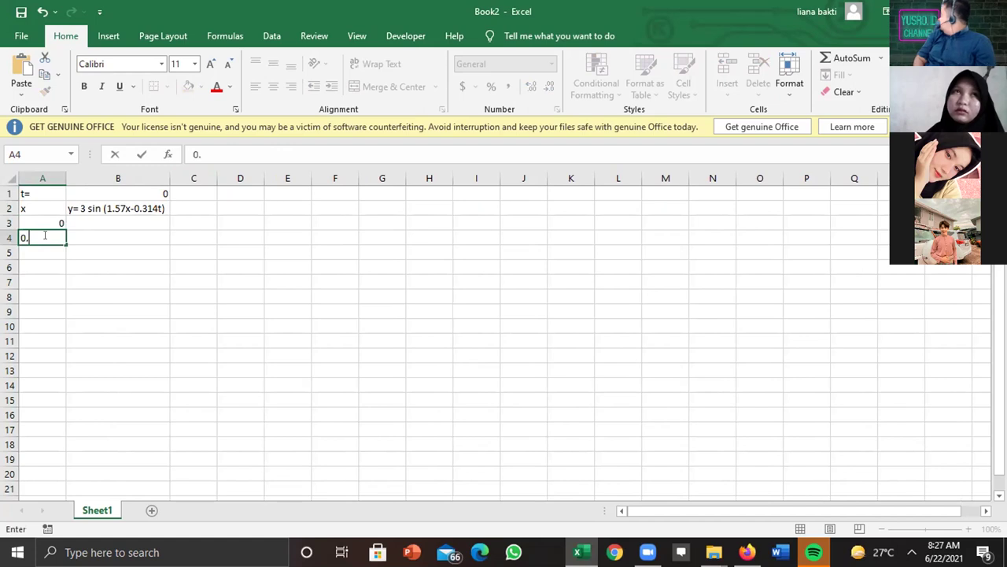
{"action": "type", "text": "1"}
Extend the x series from A3:A4 down to A83 in increments of 0.1, ending at 8
{"action": "left_click", "coordinate": [49, 220]}
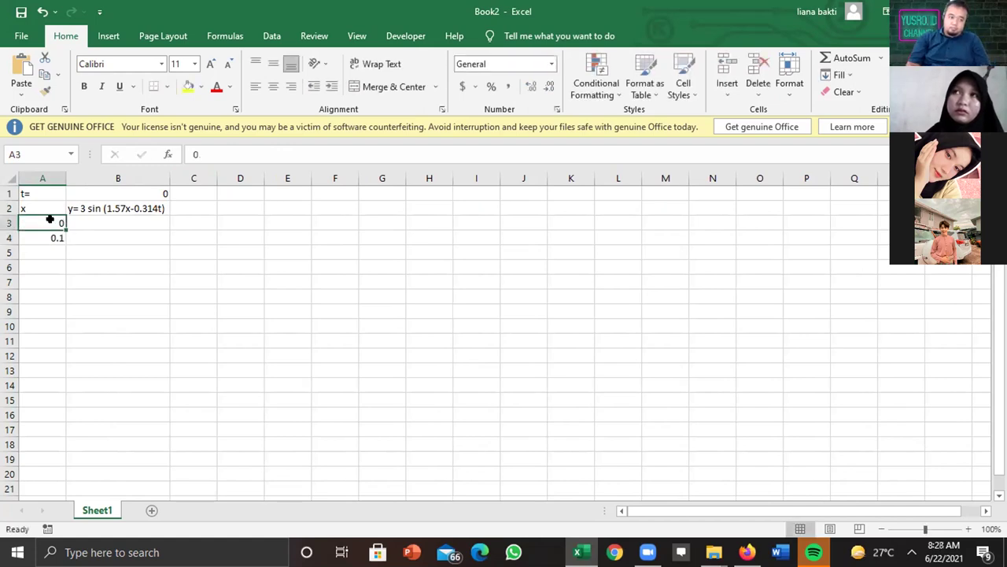
{"action": "left_click_drag", "start_coordinate": [50, 220], "coordinate": [56, 388]}
{"action": "left_click", "coordinate": [53, 231]}
{"action": "left_click", "coordinate": [137, 306]}
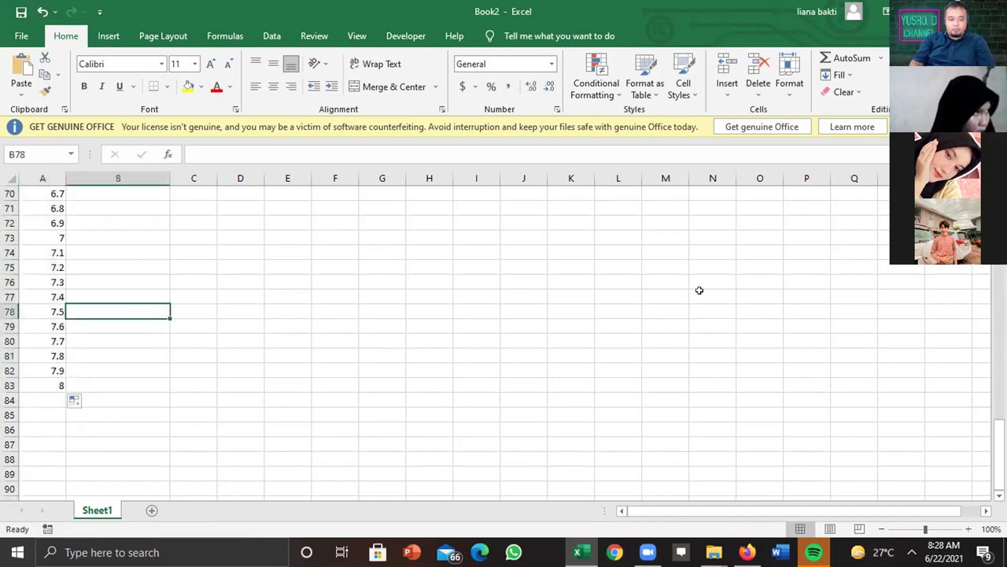
Start the wave formula in B3 by entering =3*sin(1.57)
{"action": "key", "text": "Up"}
{"action": "key", "text": "Up"}
{"action": "key", "text": "Up"}
{"action": "key", "text": "Up"}
{"action": "key", "text": "Up"}
{"action": "key", "text": "Up"}
{"action": "key", "text": "Up"}
{"action": "key", "text": "Up"}
{"action": "key", "text": "Up"}
{"action": "key", "text": "Up"}
{"action": "key", "text": "Up"}
{"action": "key", "text": "Up"}
{"action": "key", "text": "Up"}
{"action": "key", "text": "Up"}
{"action": "key", "text": "Up"}
{"action": "key", "text": "Up"}
{"action": "key", "text": "Up"}
{"action": "key", "text": "Up"}
{"action": "key", "text": "Up"}
{"action": "key", "text": "Up"}
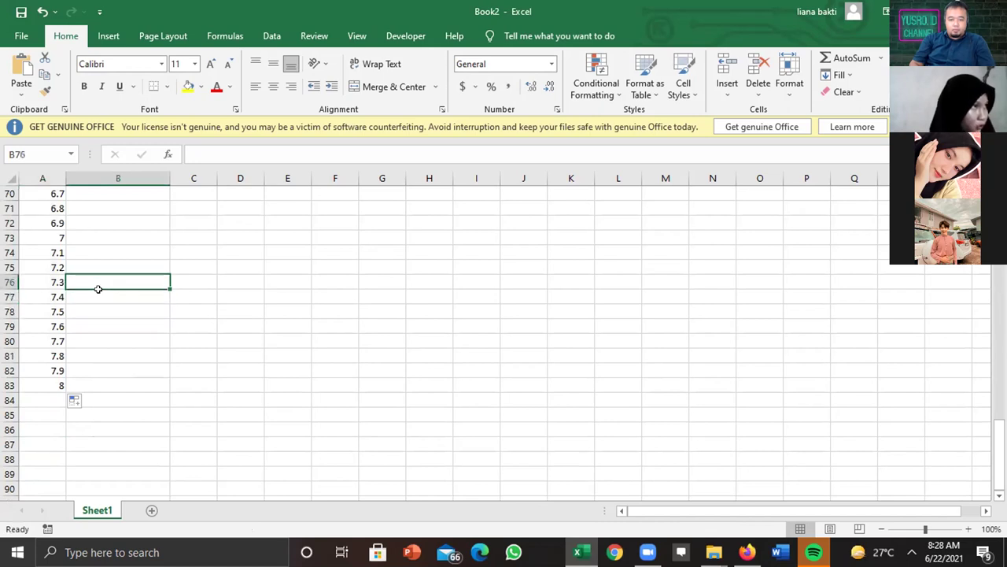
{"action": "key", "text": "Up"}
{"action": "key", "text": "Up"}
{"action": "key", "text": "Up"}
{"action": "key", "text": "Up"}
{"action": "key", "text": "Up"}
{"action": "key", "text": "Up"}
{"action": "key", "text": "Up"}
{"action": "key", "text": "Up"}
{"action": "key", "text": "Up"}
{"action": "key", "text": "Up"}
{"action": "key", "text": "Up"}
{"action": "key", "text": "Up"}
{"action": "key", "text": "Up"}
{"action": "key", "text": "Up"}
{"action": "key", "text": "Up"}
{"action": "key", "text": "Up"}
{"action": "key", "text": "Up"}
{"action": "key", "text": "Up"}
{"action": "key", "text": "Up"}
{"action": "key", "text": "Up"}
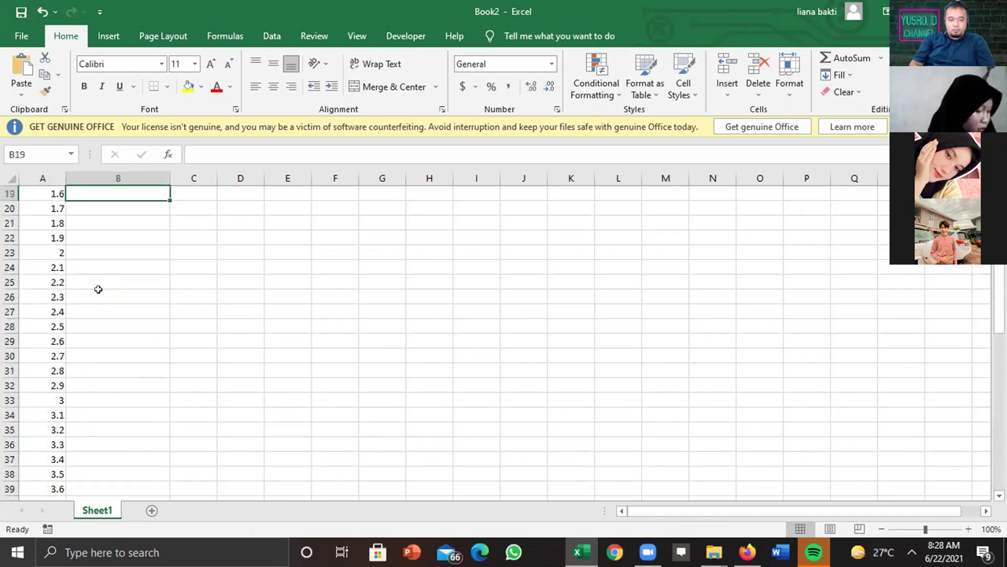
{"action": "key", "text": "Down"}
{"action": "left_click", "coordinate": [198, 152]}
{"action": "type", "text": "="}
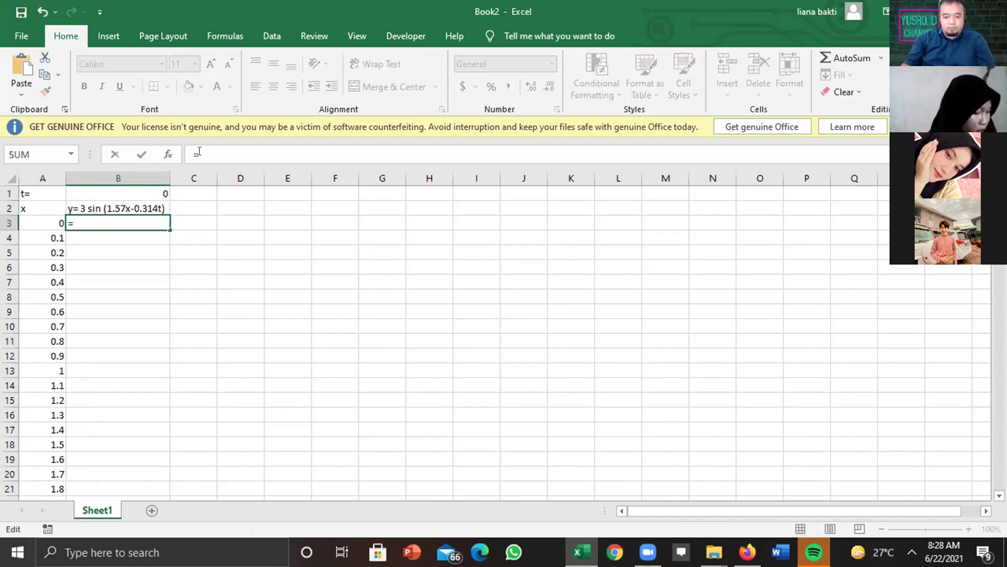
{"action": "type", "text": "3"}
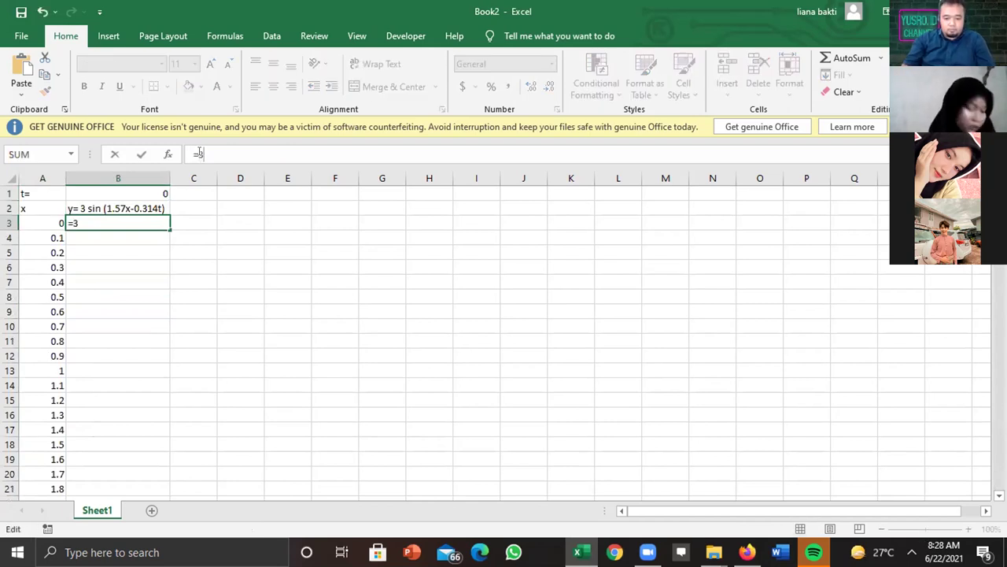
{"action": "type", "text": "*sin"}
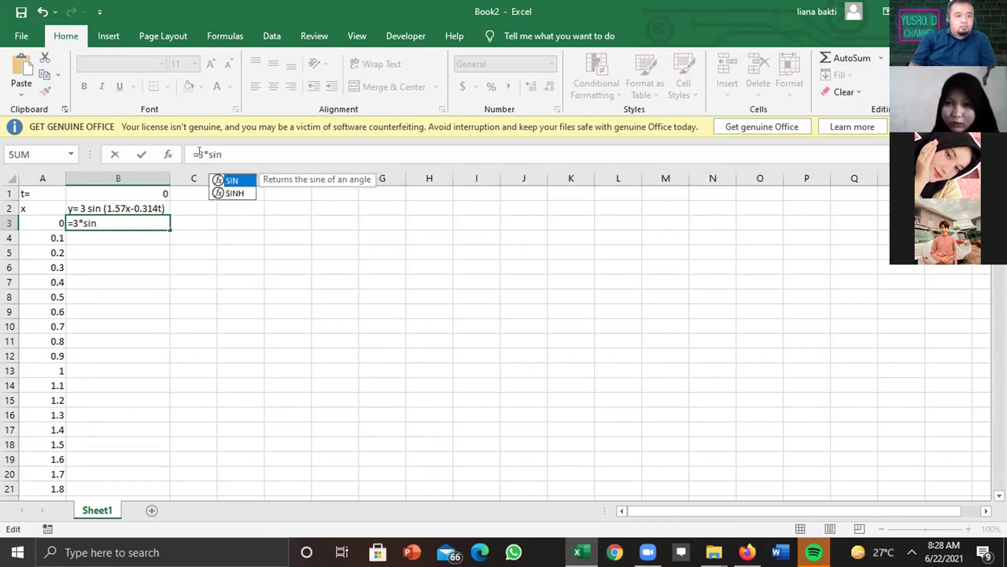
{"action": "type", "text": "(1.57"}
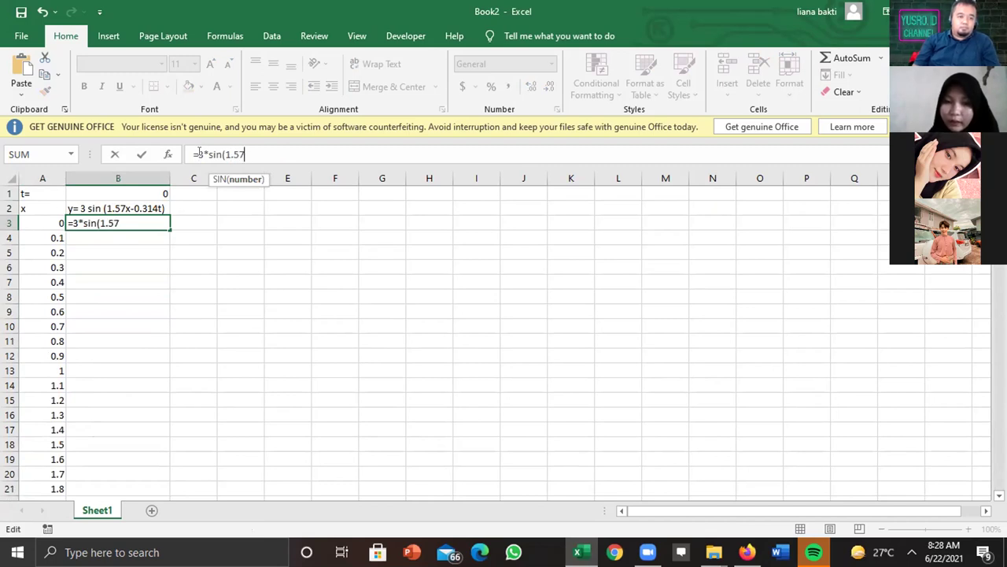
{"action": "type", "text": ")"}
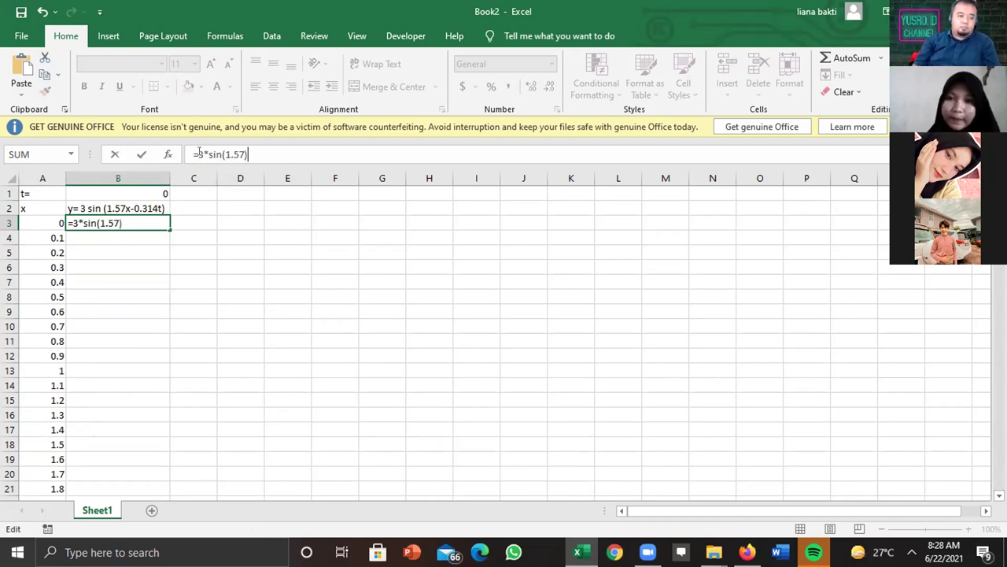
{"action": "left_click", "coordinate": [30, 222]}
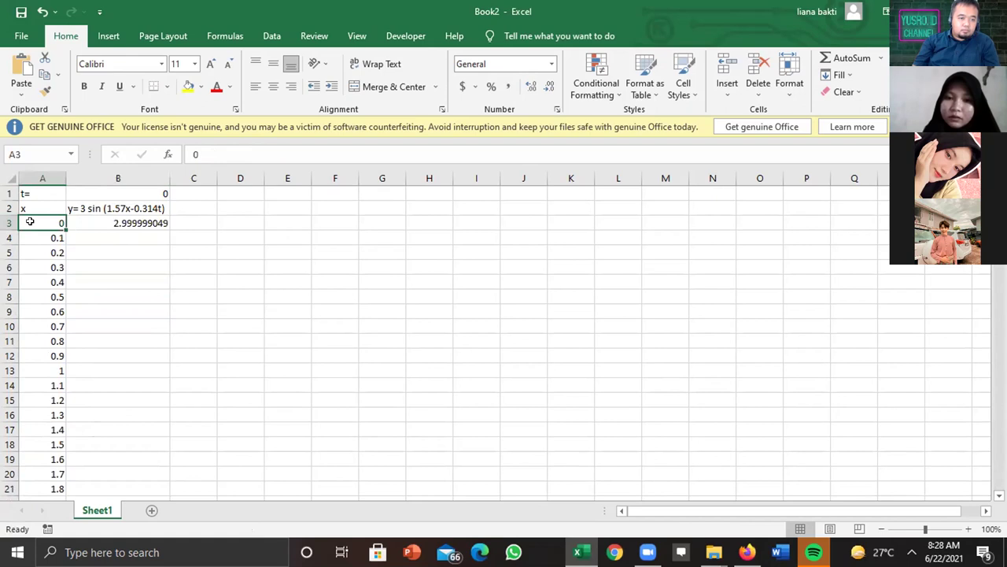
Extend the B3 formula with the x cell and the 0.314 term: =3*SIN(1.57*A3-0.314)
{"action": "key", "text": "Up"}
{"action": "key", "text": "Up"}
{"action": "key", "text": "Right"}
{"action": "double_click", "coordinate": [135, 218]}
{"action": "key", "text": "BackSpace"}
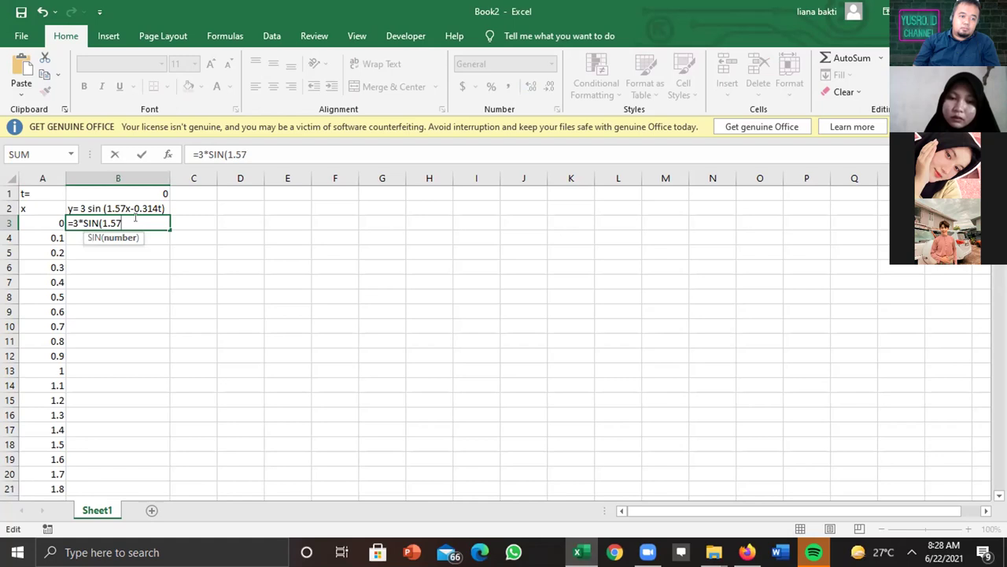
{"action": "type", "text": "*"}
{"action": "left_click", "coordinate": [54, 220]}
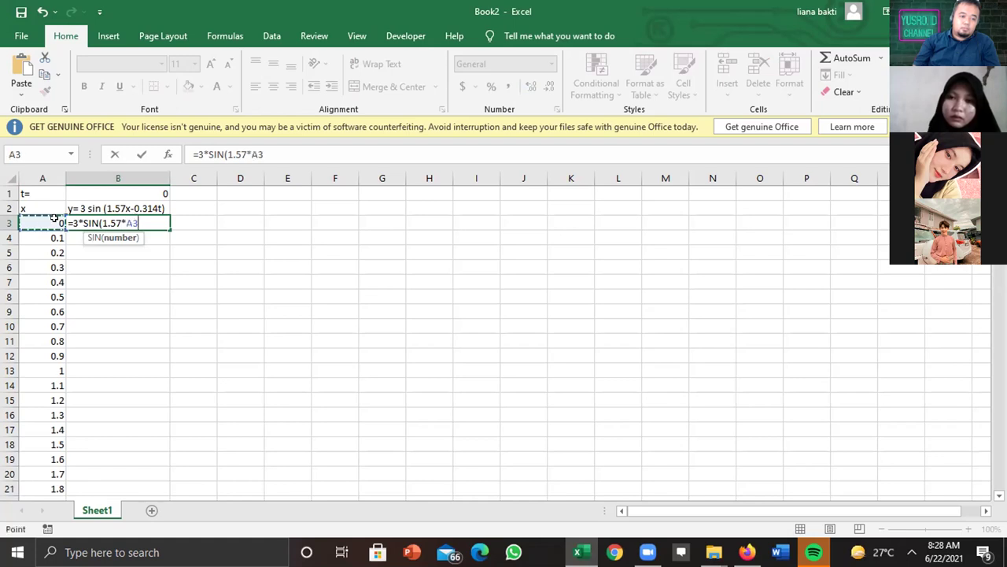
{"action": "type", "text": "-"}
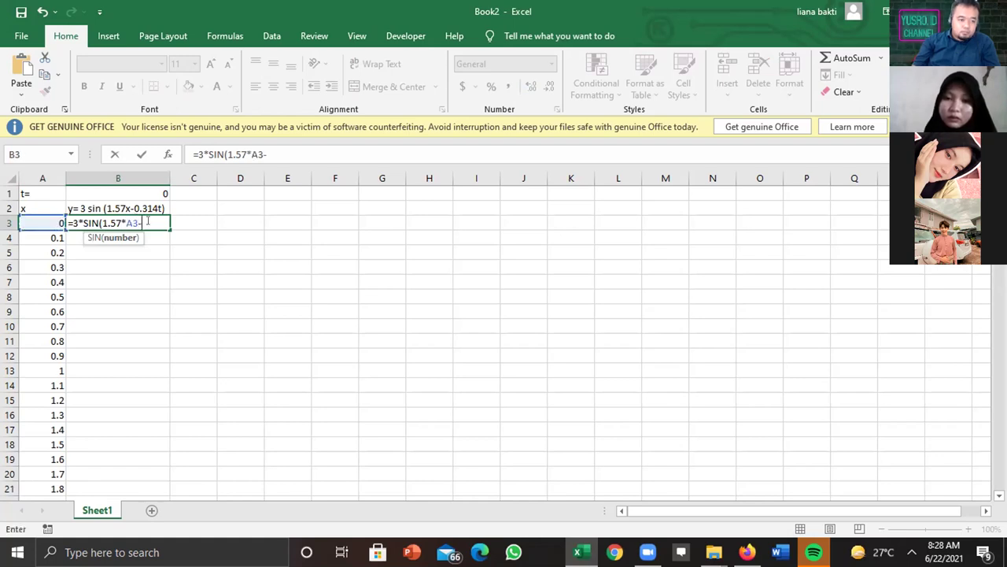
{"action": "type", "text": "0.31"}
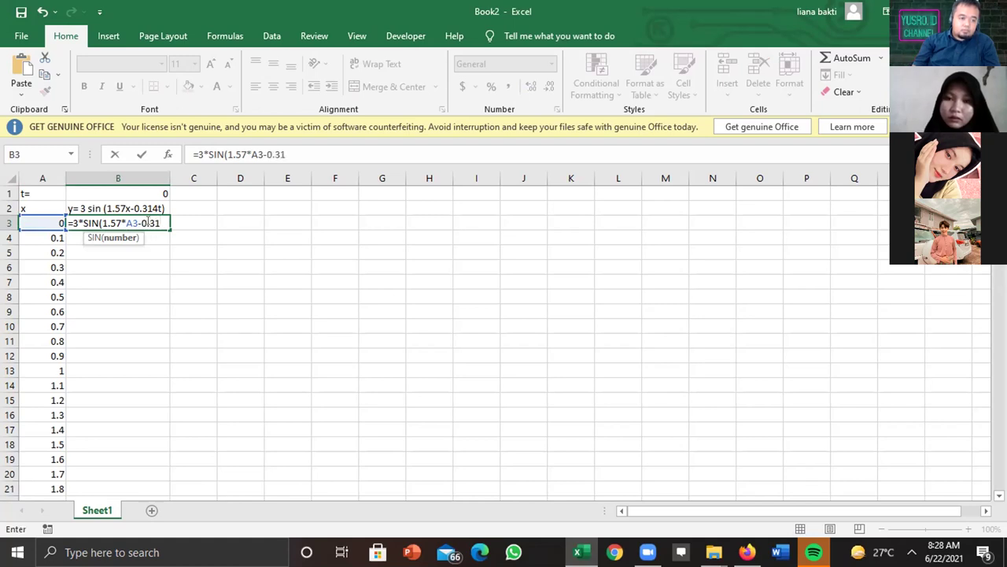
{"action": "type", "text": "4)"}
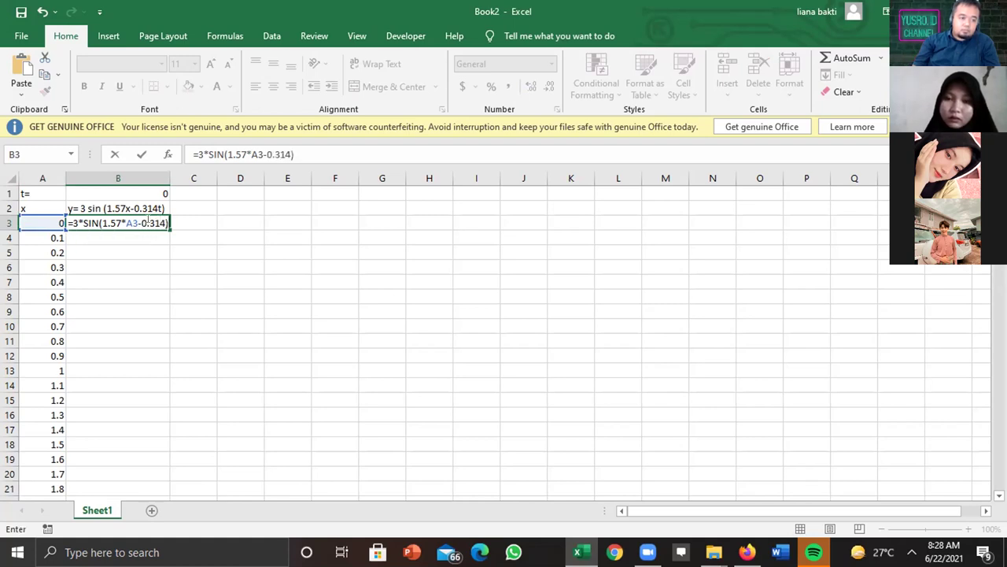
{"action": "key", "text": "Return"}
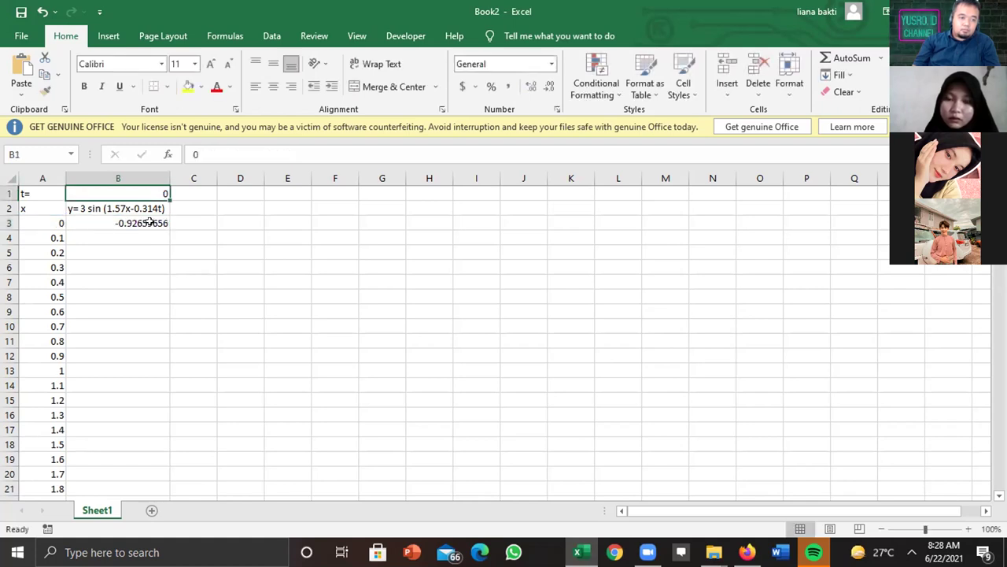
Multiply the 0.314 term in B3 by the t value, giving =3*SIN(1.57*A3-0.314*B1)
{"action": "left_click", "coordinate": [150, 223]}
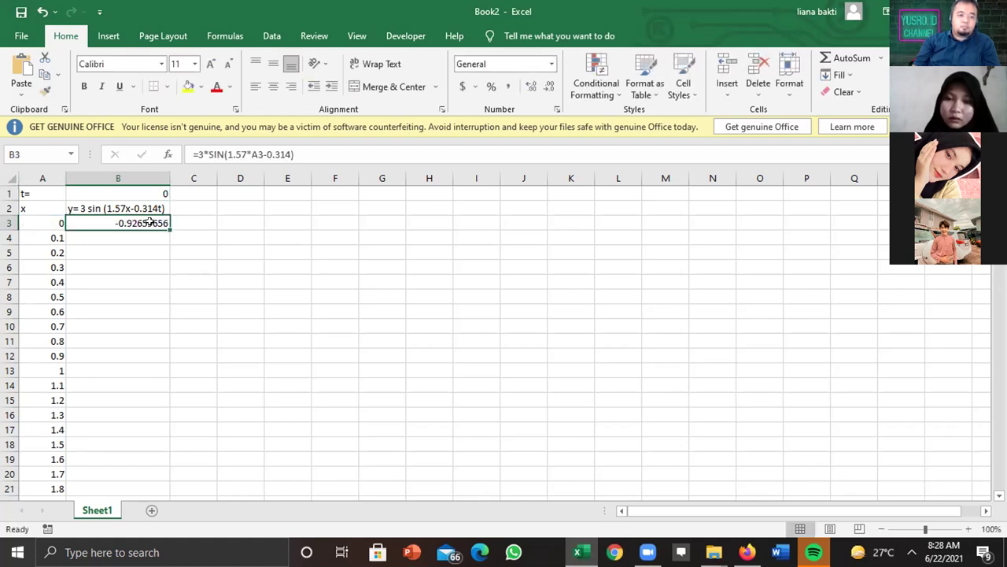
{"action": "left_click", "coordinate": [292, 153]}
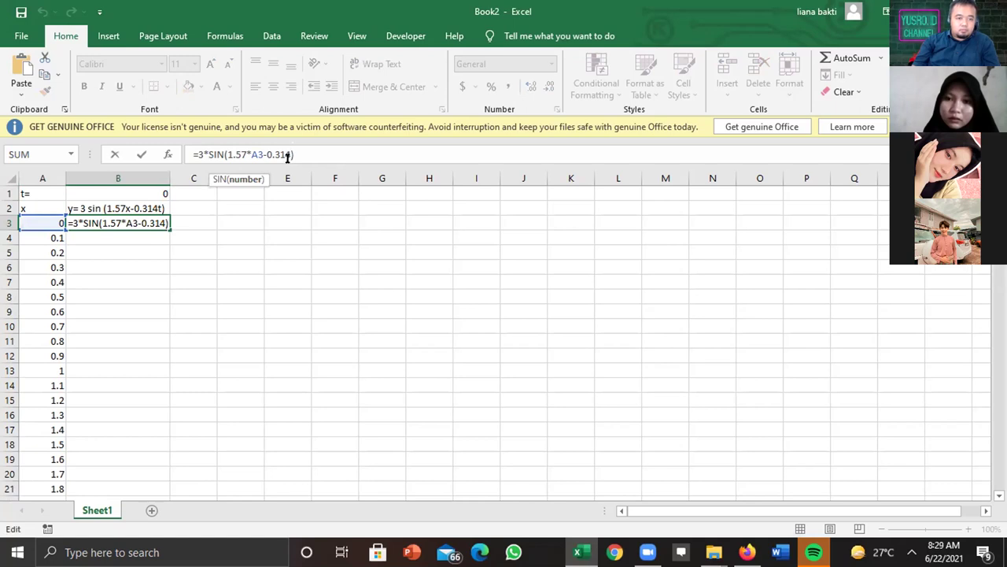
{"action": "type", "text": "*"}
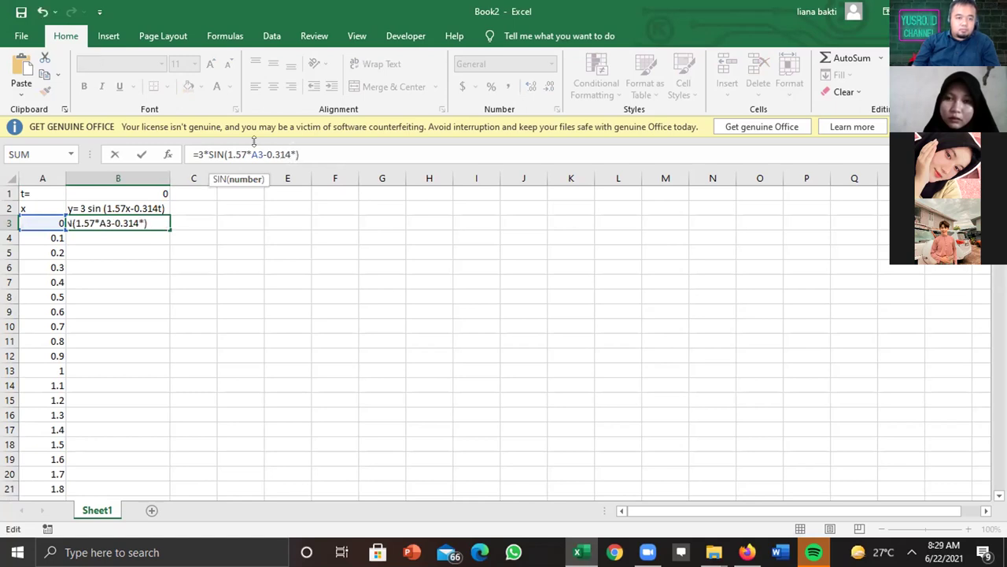
{"action": "left_click", "coordinate": [144, 194]}
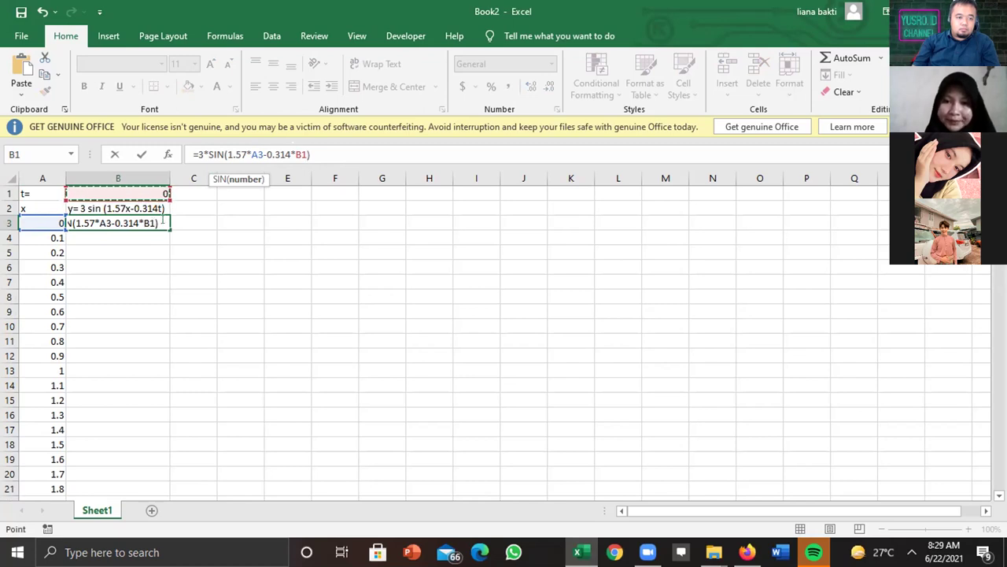
{"action": "key", "text": "Return"}
Try to fill the B3 formula with its relative B1 reference down to B83
{"action": "left_click", "coordinate": [149, 220]}
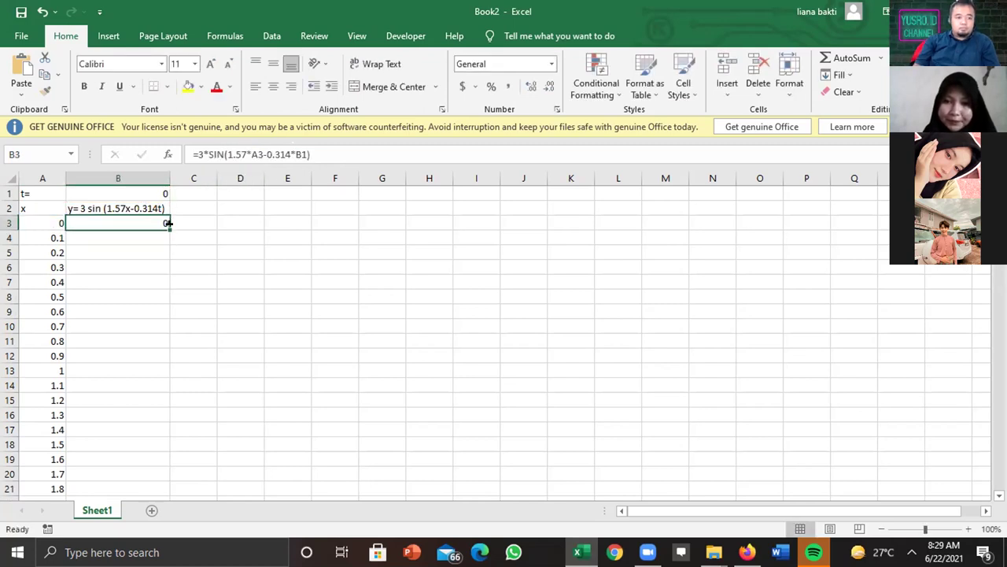
{"action": "left_click_drag", "start_coordinate": [165, 225], "coordinate": [151, 475]}
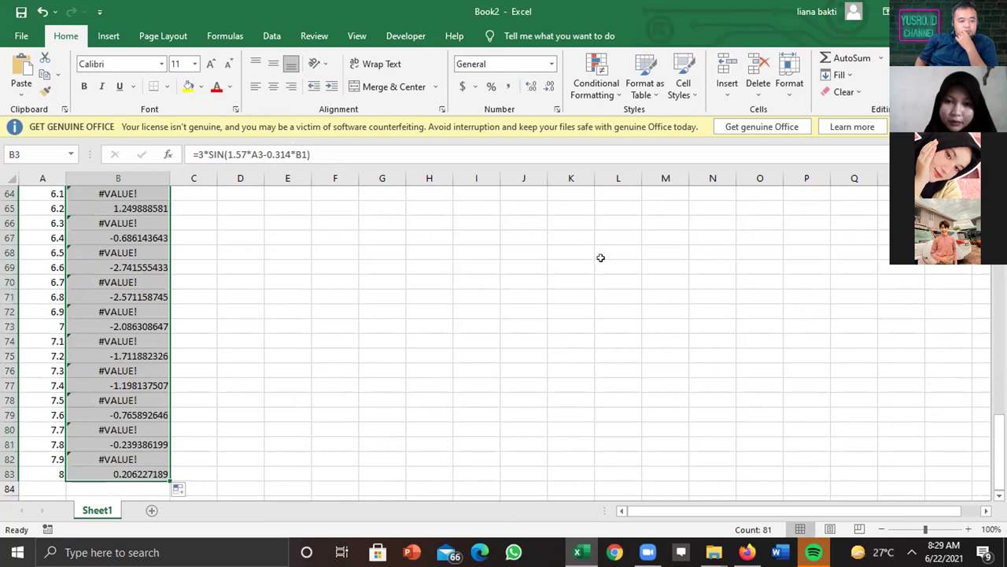
{"action": "left_click", "coordinate": [157, 279]}
{"action": "key", "text": "Up"}
{"action": "key", "text": "Up"}
{"action": "key", "text": "Up"}
{"action": "key", "text": "Up"}
{"action": "key", "text": "Up"}
{"action": "key", "text": "Up"}
{"action": "key", "text": "Up"}
{"action": "key", "text": "Up"}
{"action": "key", "text": "Up"}
{"action": "key", "text": "Up"}
{"action": "key", "text": "Up"}
{"action": "key", "text": "Up"}
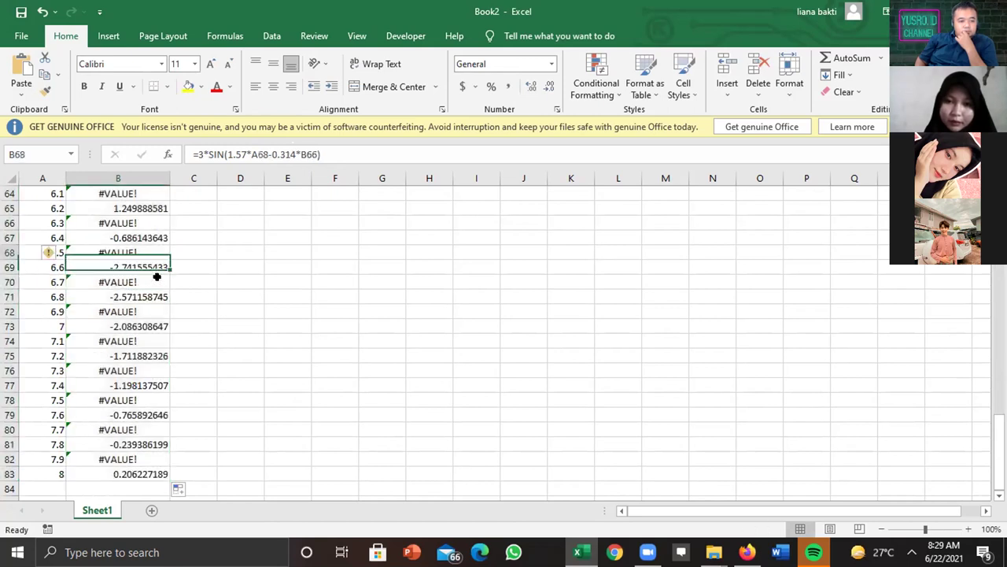
{"action": "key", "text": "Up"}
{"action": "key", "text": "Up"}
{"action": "key", "text": "Up"}
{"action": "key", "text": "Up"}
{"action": "key", "text": "Up"}
{"action": "key", "text": "Up"}
{"action": "key", "text": "Up"}
{"action": "key", "text": "Up"}
{"action": "key", "text": "Up"}
{"action": "key", "text": "Up"}
{"action": "key", "text": "Up"}
{"action": "key", "text": "Up"}
{"action": "key", "text": "Up"}
{"action": "key", "text": "Up"}
{"action": "key", "text": "Up"}
{"action": "key", "text": "Up"}
{"action": "key", "text": "Up"}
{"action": "key", "text": "Up"}
{"action": "key", "text": "Up"}
{"action": "key", "text": "Up"}
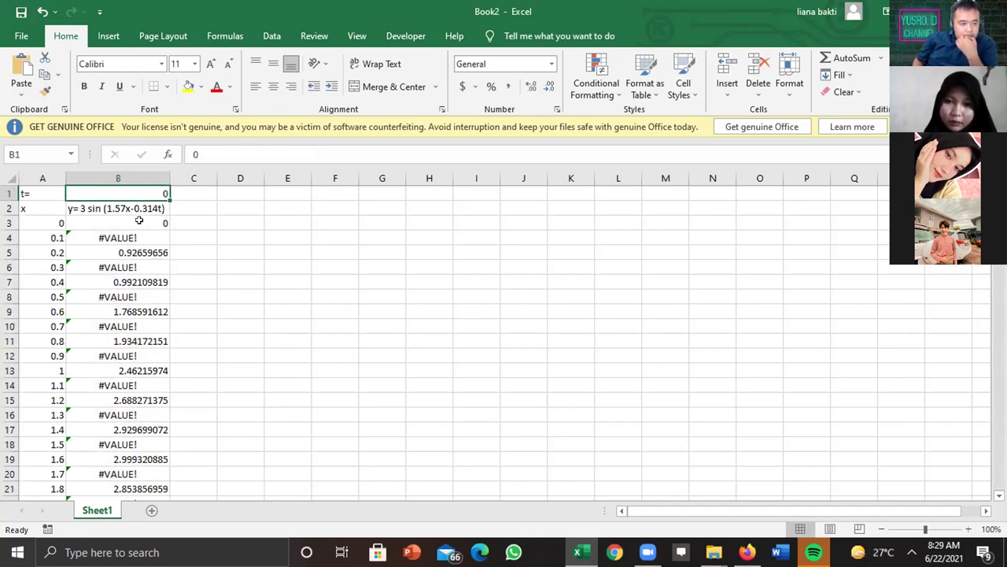
Make the t reference in B3 absolute, =3*SIN(1.57*A3-0.314*$B$1), and fill the formula down to B83
{"action": "left_click", "coordinate": [139, 222]}
{"action": "left_click", "coordinate": [293, 153]}
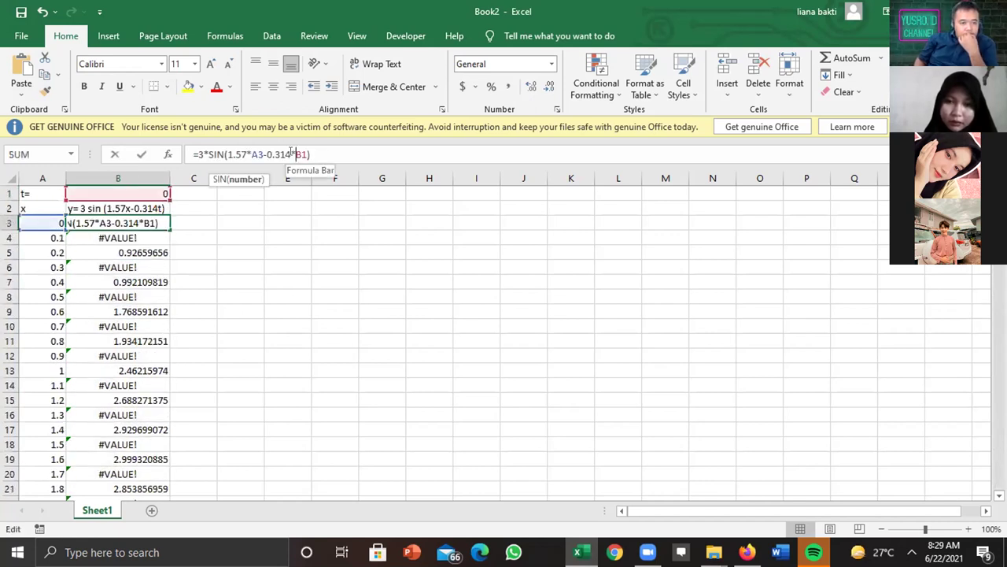
{"action": "type", "text": "$"}
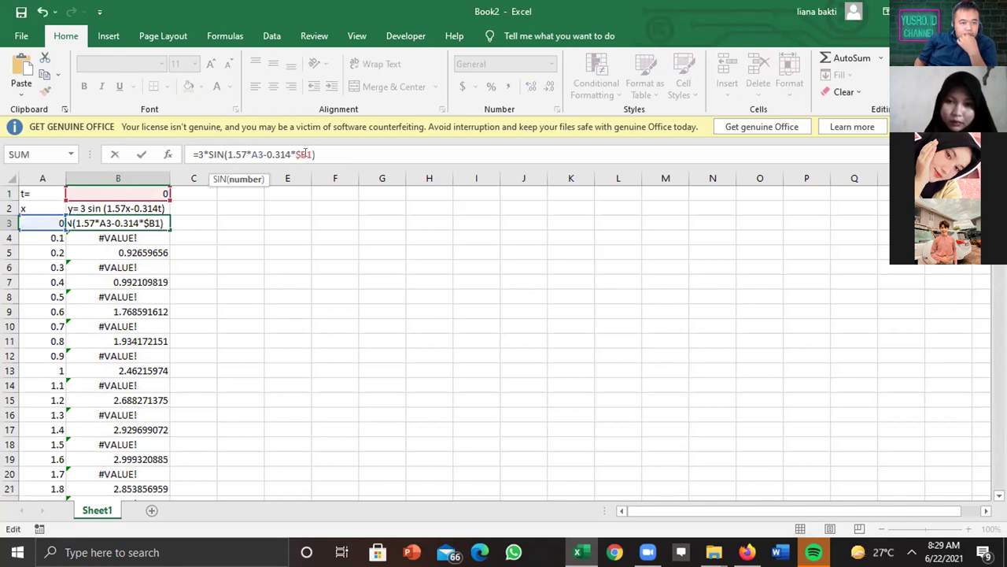
{"action": "left_click", "coordinate": [306, 153]}
{"action": "type", "text": "$"}
{"action": "key", "text": "ctrl+Return"}
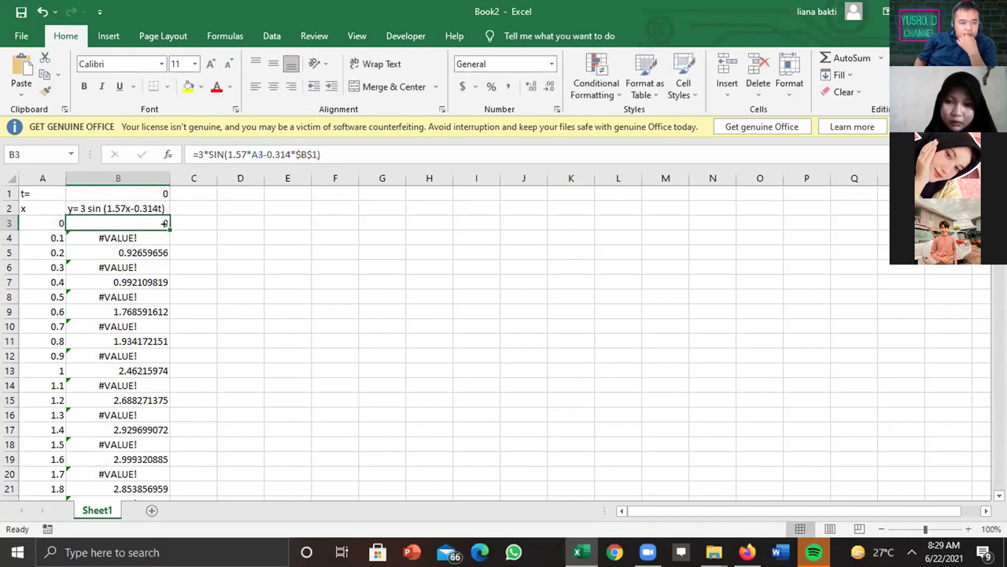
{"action": "left_click_drag", "start_coordinate": [164, 224], "coordinate": [135, 449]}
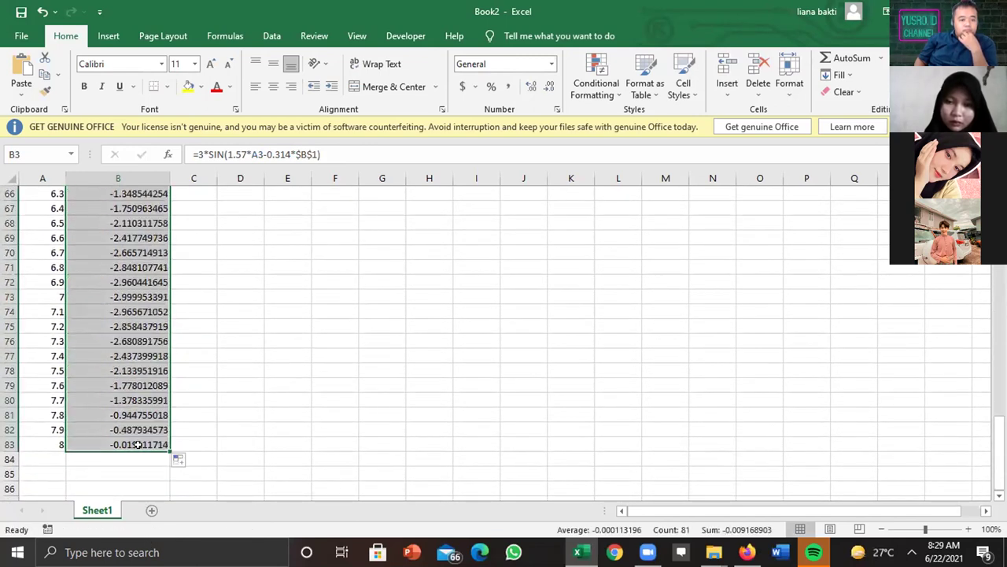
Select the x and y data in A3:B83
{"action": "left_click", "coordinate": [160, 368]}
{"action": "key", "text": "Up"}
{"action": "key", "text": "Up"}
{"action": "key", "text": "Up"}
{"action": "key", "text": "Up"}
{"action": "key", "text": "Up"}
{"action": "key", "text": "Up"}
{"action": "key", "text": "Up"}
{"action": "key", "text": "Up"}
{"action": "key", "text": "Up"}
{"action": "key", "text": "Up"}
{"action": "key", "text": "Up"}
{"action": "key", "text": "Up"}
{"action": "key", "text": "Up"}
{"action": "key", "text": "Up"}
{"action": "key", "text": "Up"}
{"action": "key", "text": "Up"}
{"action": "key", "text": "Up"}
{"action": "key", "text": "Up"}
{"action": "key", "text": "Up"}
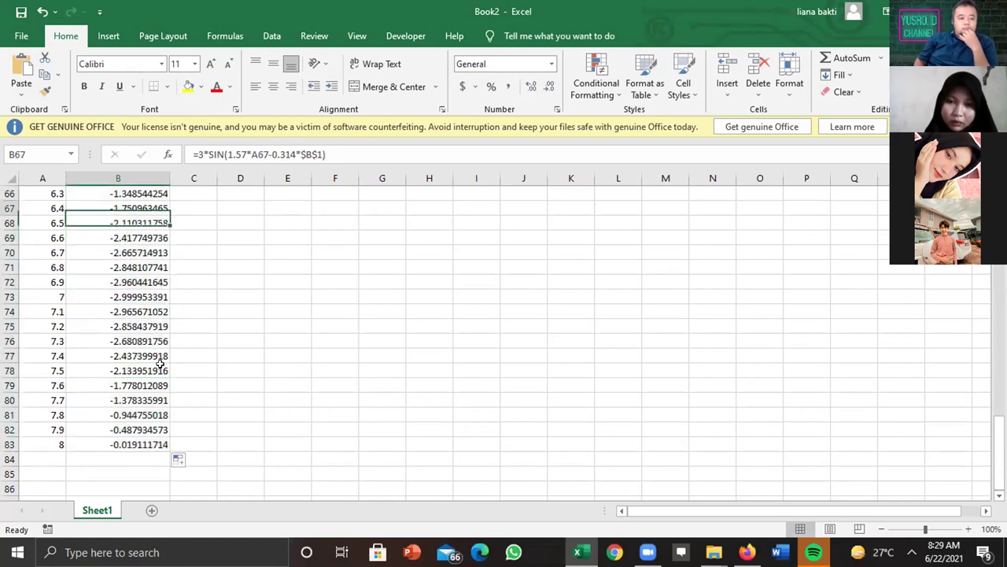
{"action": "key", "text": "Up"}
{"action": "key", "text": "Up"}
{"action": "key", "text": "Up"}
{"action": "key", "text": "Up"}
{"action": "key", "text": "Up"}
{"action": "key", "text": "Up"}
{"action": "key", "text": "Up"}
{"action": "key", "text": "Up"}
{"action": "key", "text": "Up"}
{"action": "key", "text": "Up"}
{"action": "key", "text": "Up"}
{"action": "key", "text": "Up"}
{"action": "key", "text": "Up"}
{"action": "key", "text": "Up"}
{"action": "key", "text": "Up"}
{"action": "key", "text": "Up"}
{"action": "key", "text": "Up"}
{"action": "key", "text": "Up"}
{"action": "key", "text": "Up"}
{"action": "key", "text": "Up"}
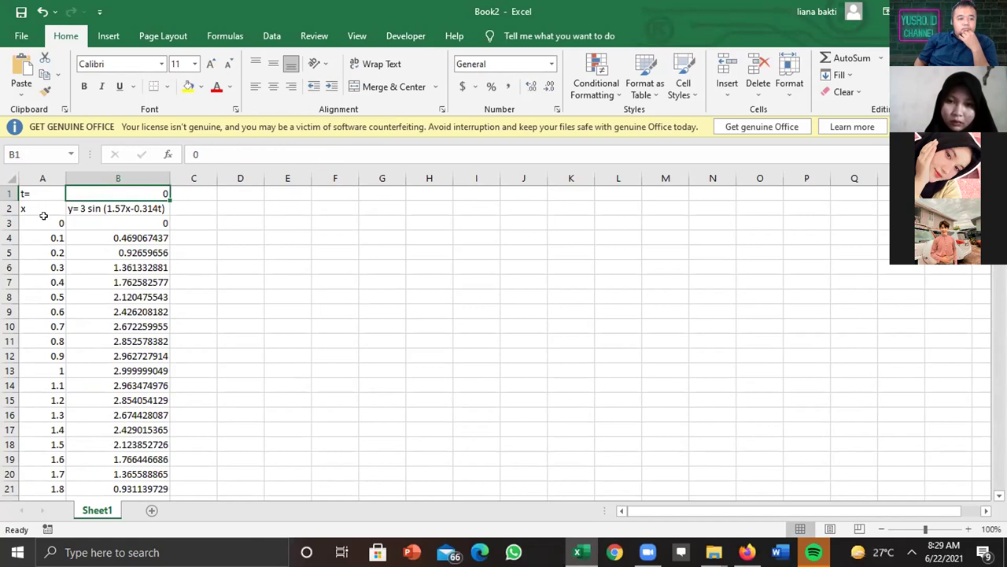
{"action": "left_click", "coordinate": [44, 217]}
{"action": "left_click_drag", "start_coordinate": [45, 217], "coordinate": [129, 472]}
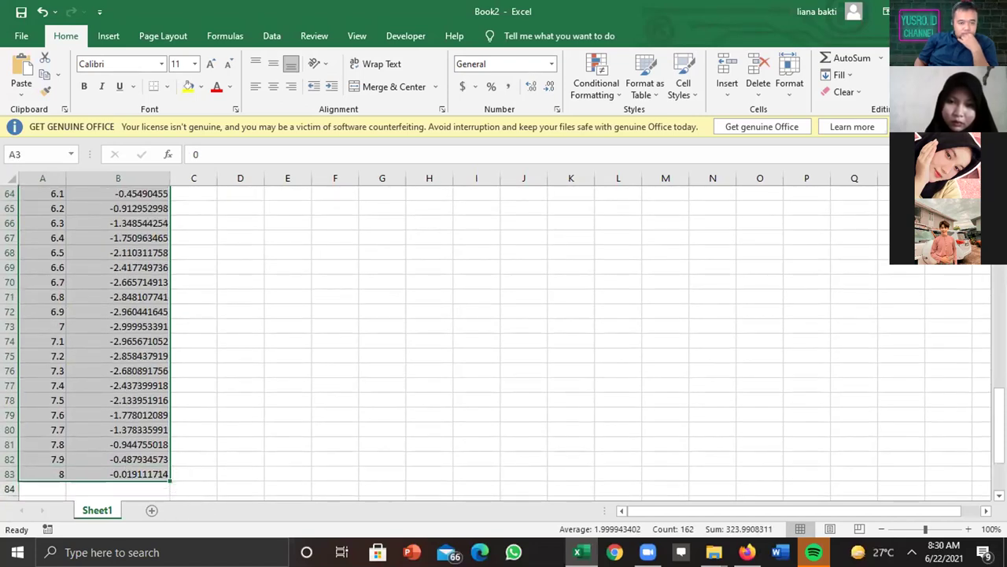
{"action": "scroll", "coordinate": [503, 339], "scroll_direction": "up", "scroll_amount": 20}
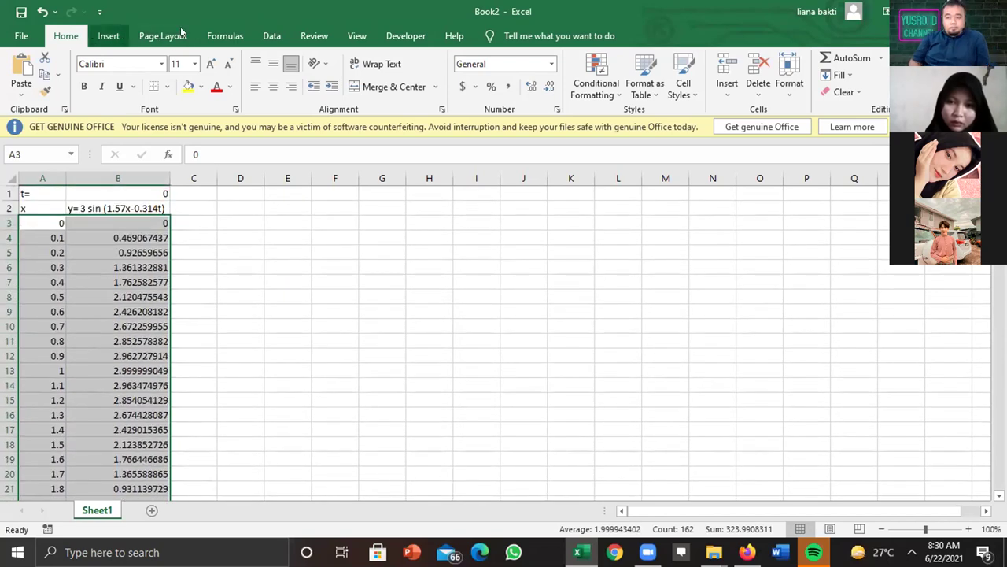
Insert a Scatter with Smooth Lines chart of the selected data and place it over columns H to N, starting at row 2
{"action": "left_click", "coordinate": [109, 36]}
{"action": "left_click", "coordinate": [489, 92]}
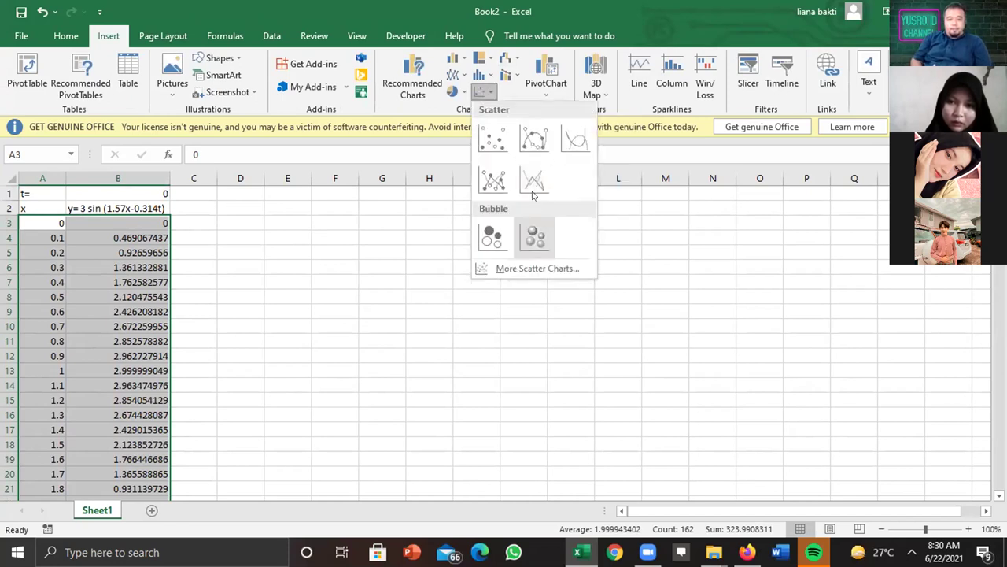
{"action": "left_click", "coordinate": [575, 140]}
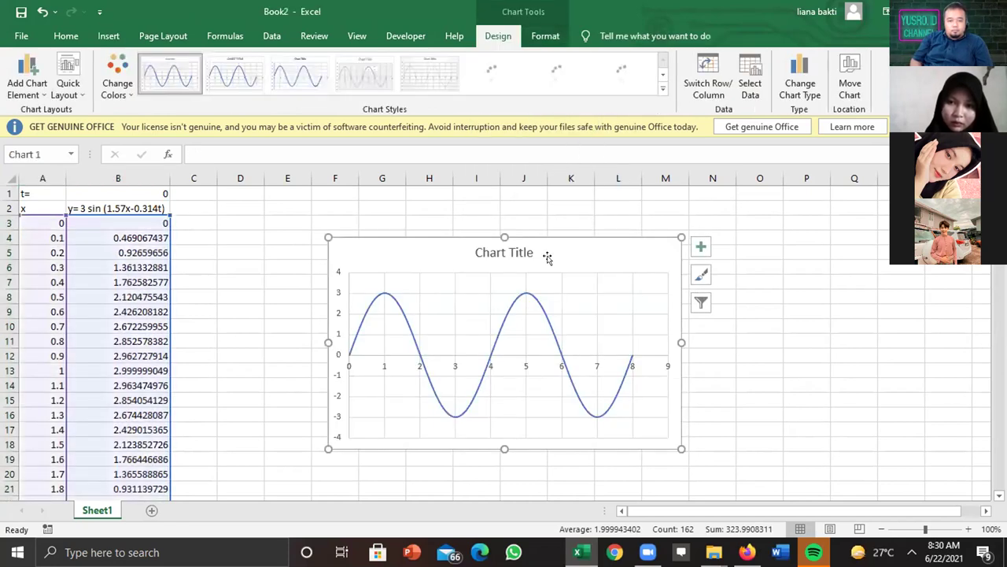
{"action": "left_click_drag", "start_coordinate": [546, 256], "coordinate": [627, 220]}
{"action": "left_click", "coordinate": [314, 305]}
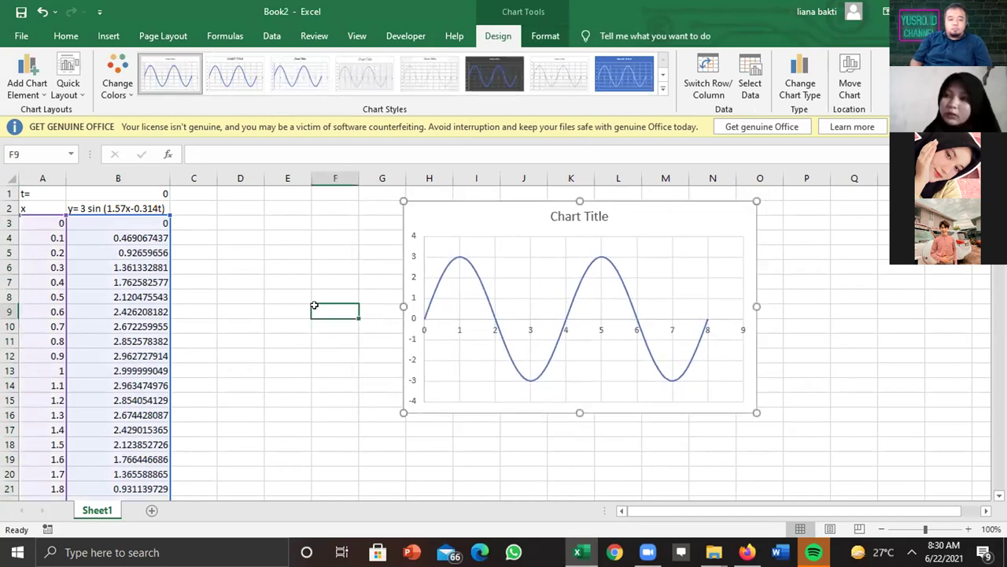
{"action": "left_click", "coordinate": [432, 229]}
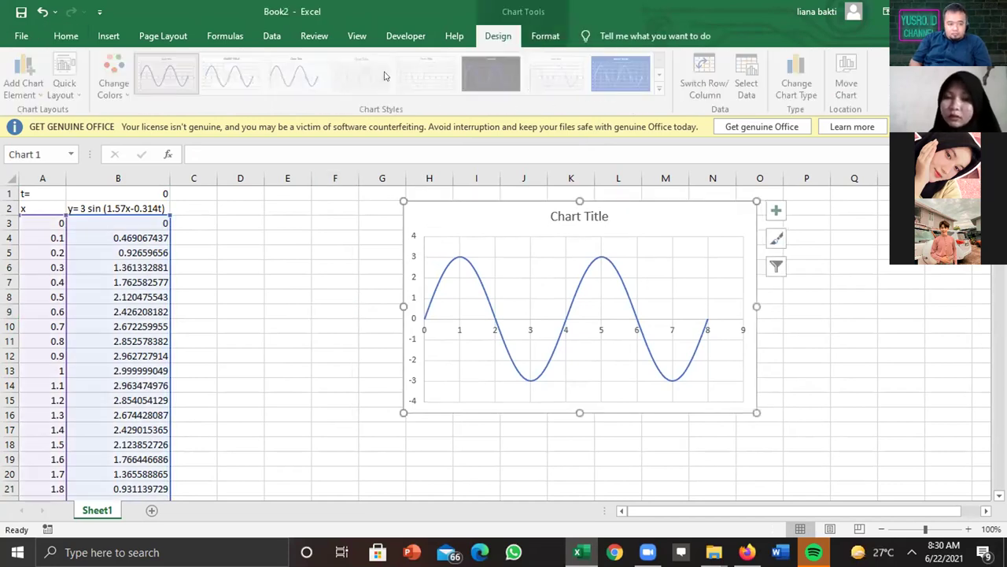
Draw a horizontal scroll bar form control about two columns wide just below the chart
{"action": "left_click", "coordinate": [405, 35]}
{"action": "left_click", "coordinate": [323, 88]}
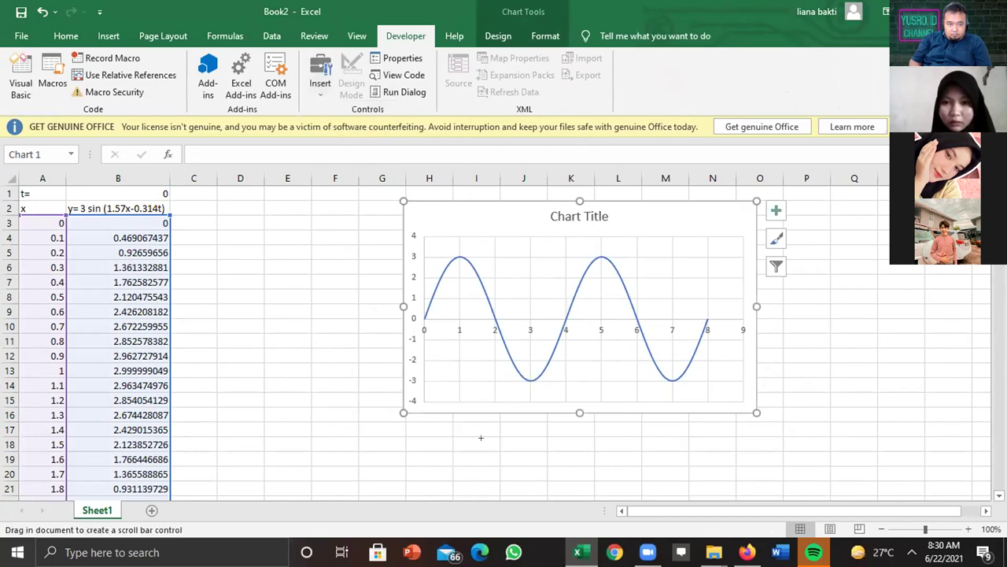
{"action": "left_click_drag", "start_coordinate": [486, 432], "coordinate": [580, 454]}
{"action": "left_click", "coordinate": [621, 445]}
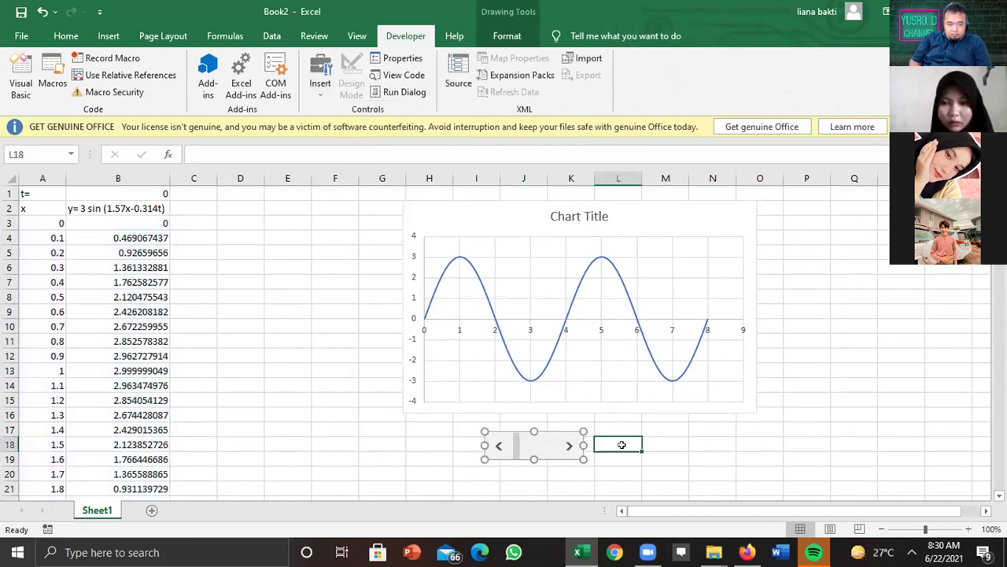
Link the scroll bar control to the t value in cell $B$1
{"action": "right_click", "coordinate": [549, 446]}
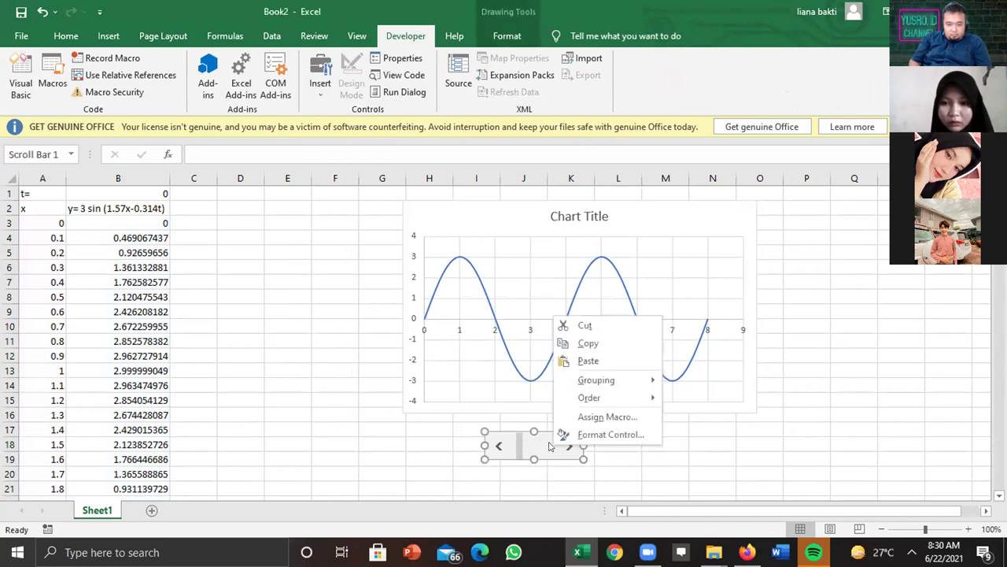
{"action": "left_click", "coordinate": [606, 434]}
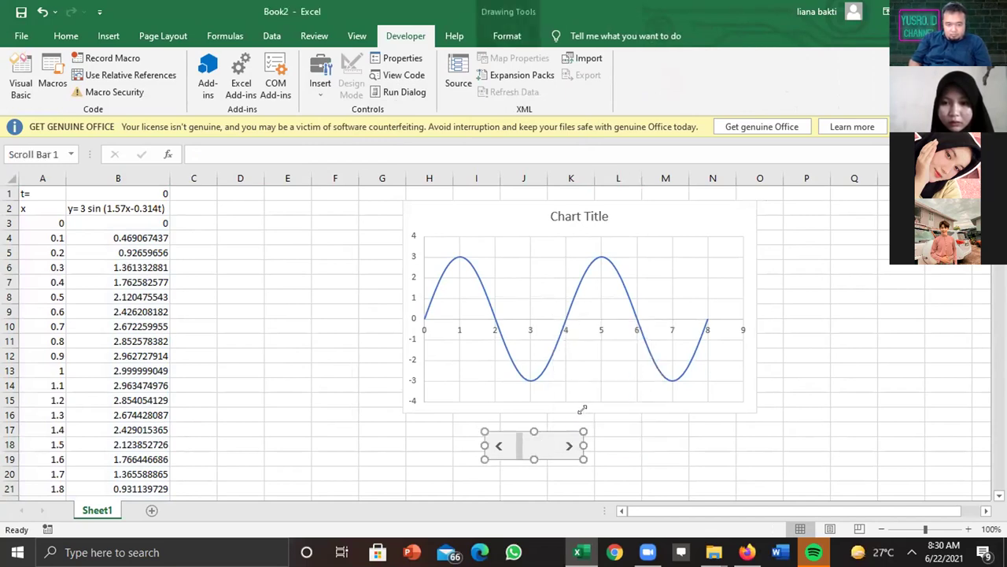
{"action": "left_click", "coordinate": [516, 227]}
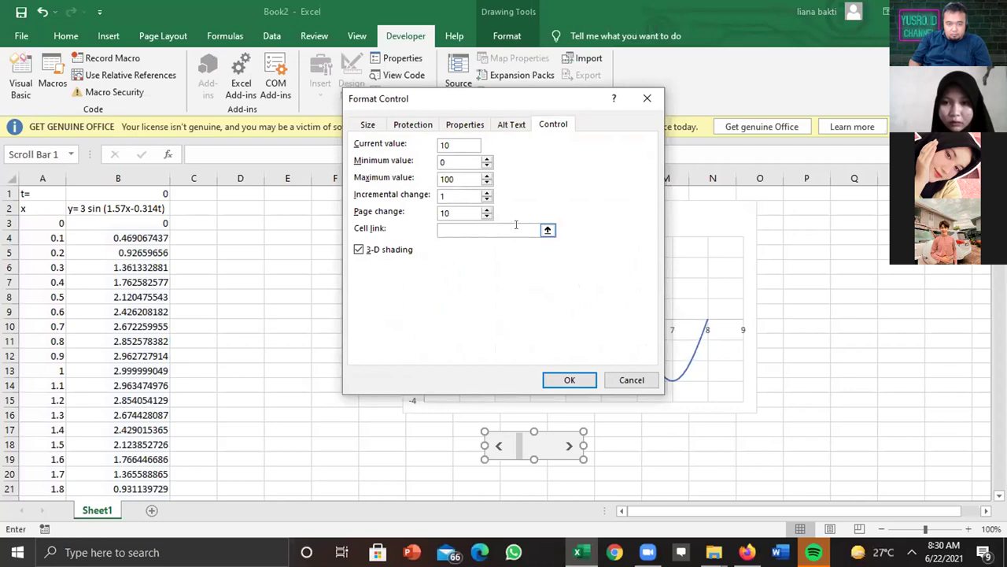
{"action": "left_click", "coordinate": [98, 195]}
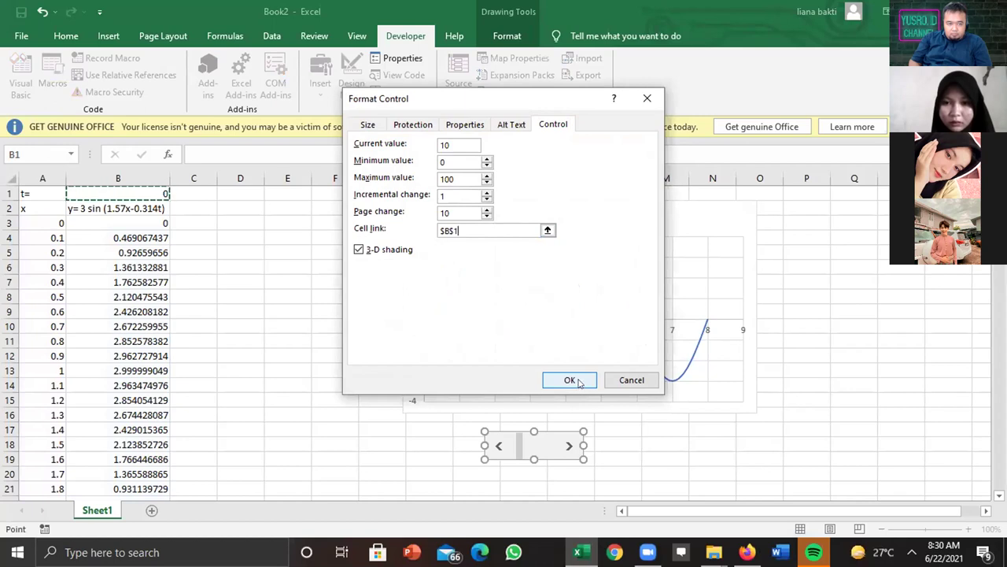
{"action": "left_click", "coordinate": [571, 381]}
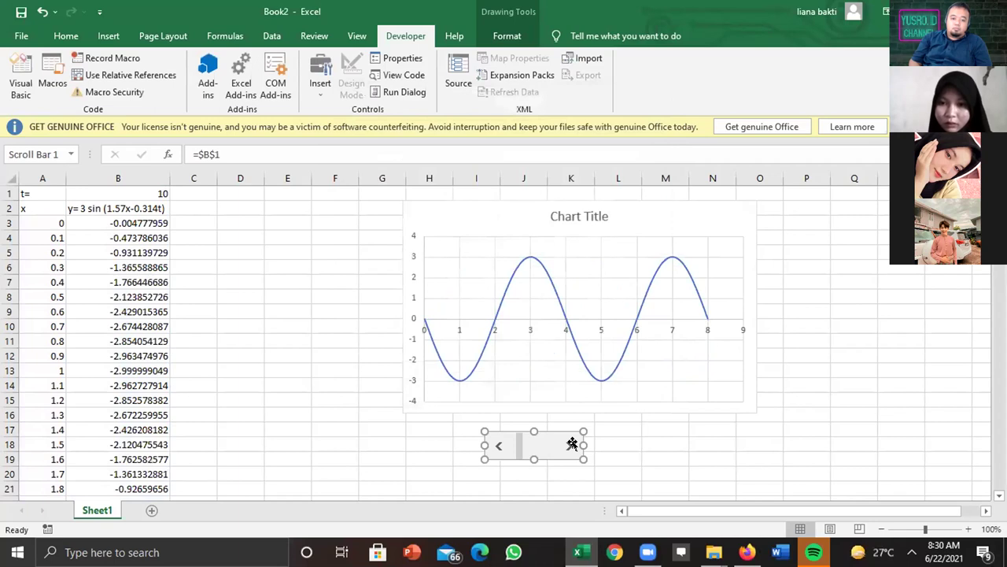
Deselect the scroll bar and advance it in single increments until t in B1 reaches 37
{"action": "left_click", "coordinate": [671, 458]}
{"action": "double_click", "coordinate": [567, 446]}
{"action": "double_click", "coordinate": [567, 446]}
{"action": "double_click", "coordinate": [567, 446]}
{"action": "double_click", "coordinate": [567, 446]}
{"action": "double_click", "coordinate": [567, 446]}
{"action": "double_click", "coordinate": [568, 446]}
{"action": "left_click_drag", "start_coordinate": [567, 446], "coordinate": [568, 446]}
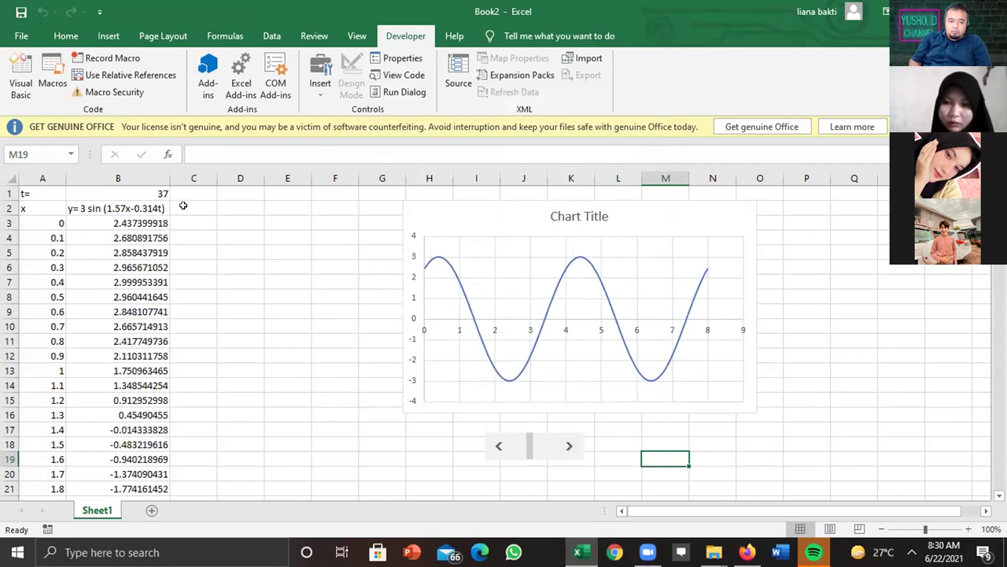
Change the heading in B2 to "y1= 3 sin (1.57x-0.314t)"
{"action": "left_click", "coordinate": [181, 206]}
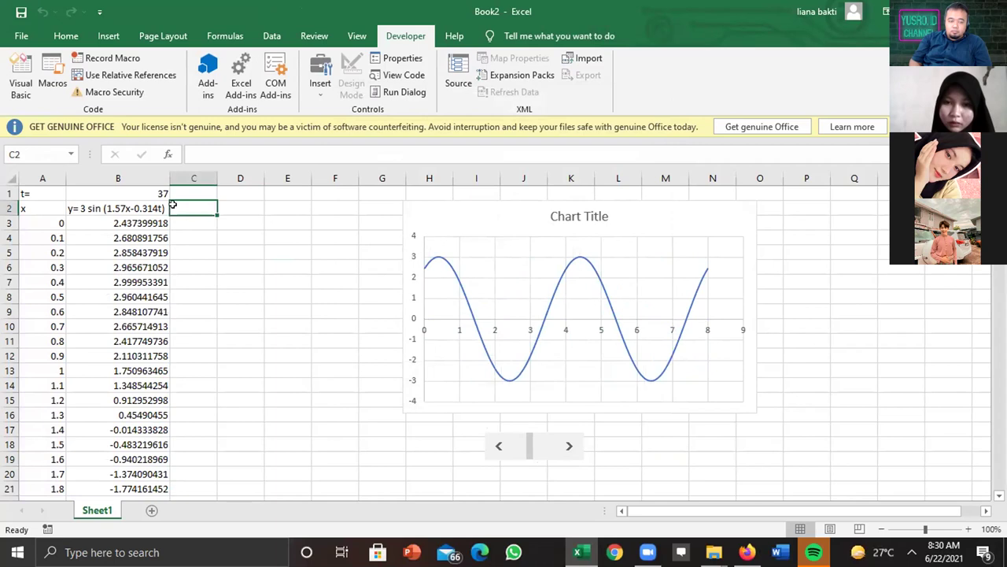
{"action": "left_click", "coordinate": [77, 207]}
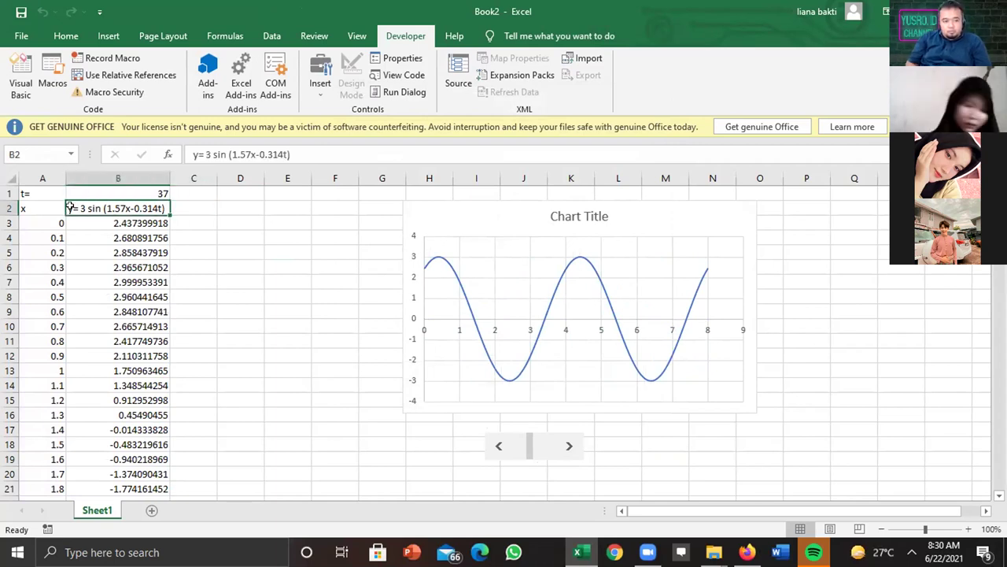
{"action": "double_click", "coordinate": [69, 208]}
{"action": "type", "text": "1"}
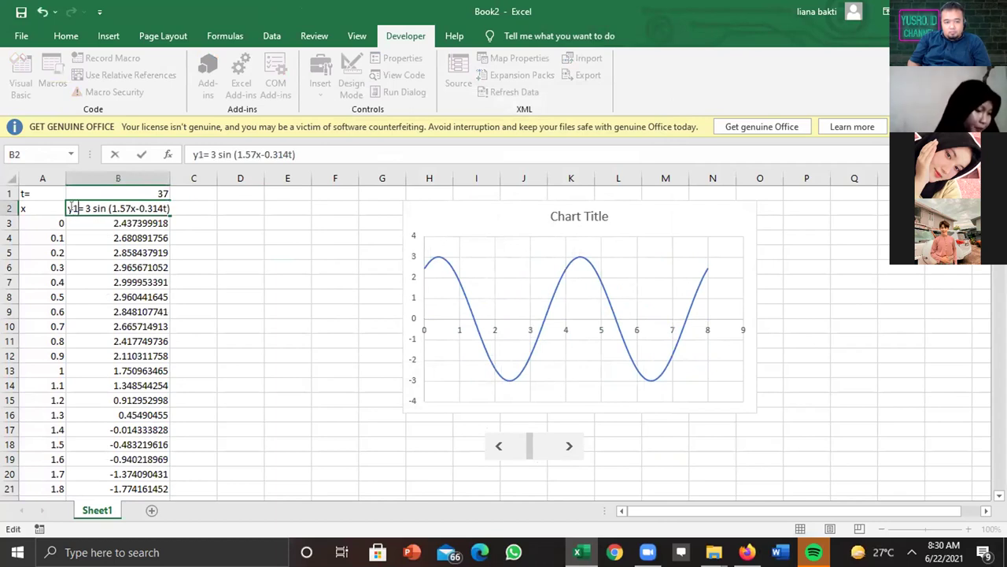
Copy the full heading text of B2 and paste it into C2
{"action": "double_click", "coordinate": [177, 208]}
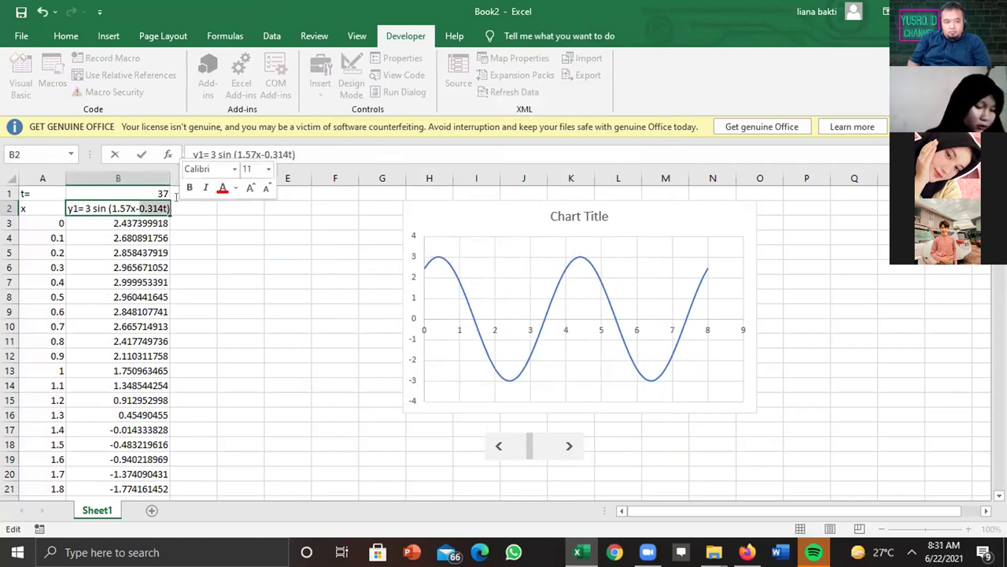
{"action": "key", "text": "Right"}
{"action": "double_click", "coordinate": [167, 208]}
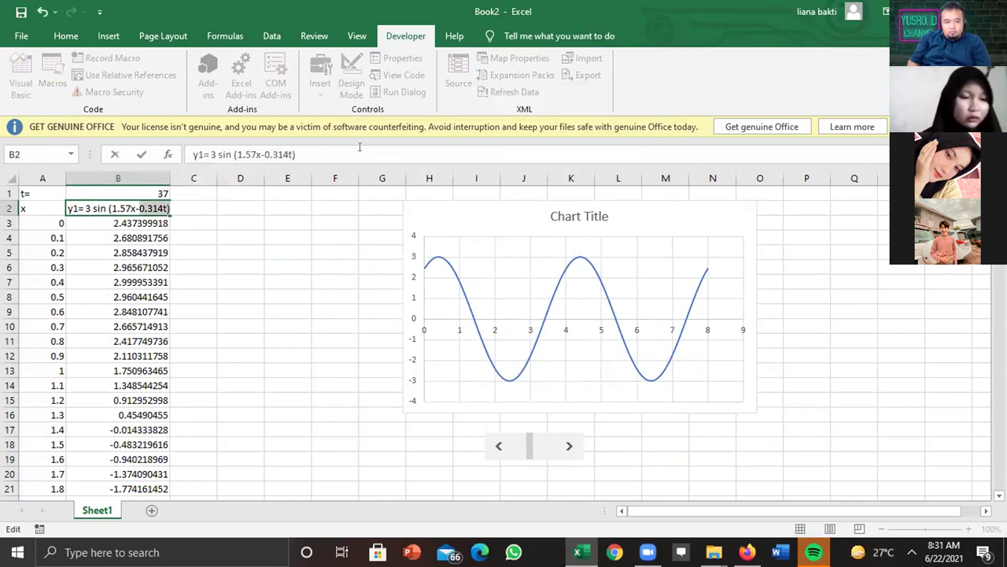
{"action": "key", "text": "Right"}
{"action": "left_click_drag", "start_coordinate": [194, 154], "coordinate": [311, 149]}
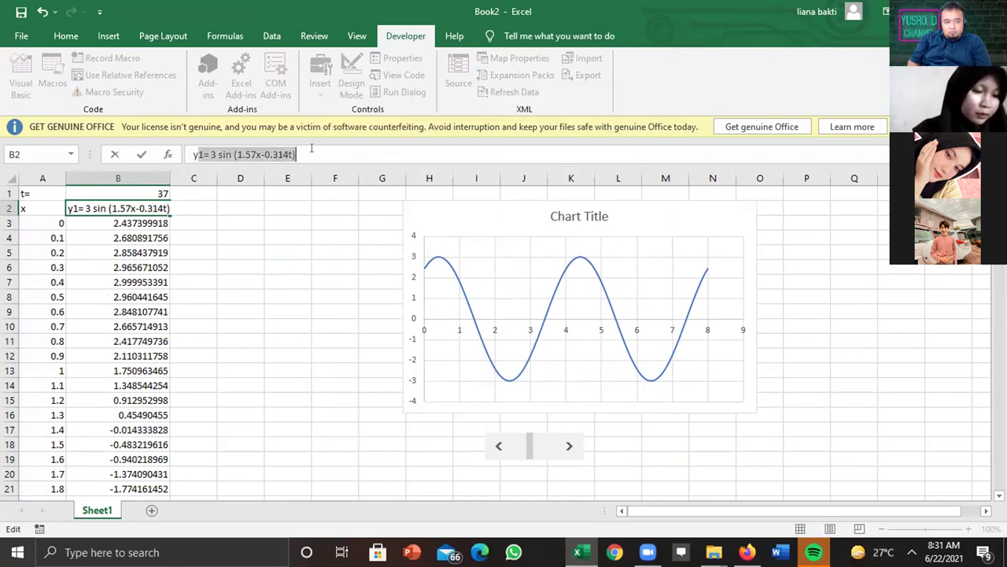
{"action": "left_click_drag", "start_coordinate": [297, 155], "coordinate": [173, 139]}
{"action": "key", "text": "ctrl+c"}
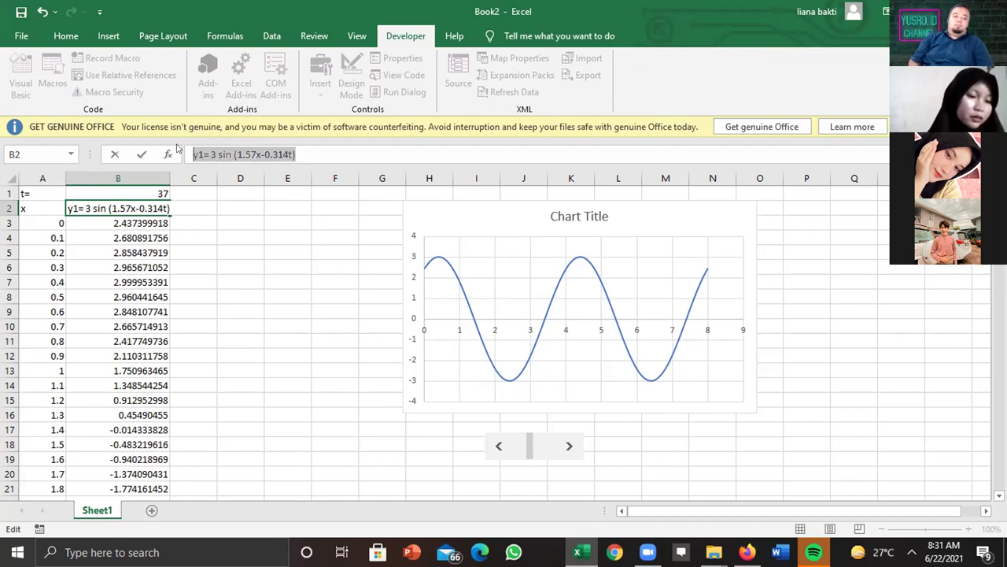
{"action": "double_click", "coordinate": [193, 207]}
{"action": "left_click", "coordinate": [193, 207]}
{"action": "left_click", "coordinate": [251, 221]}
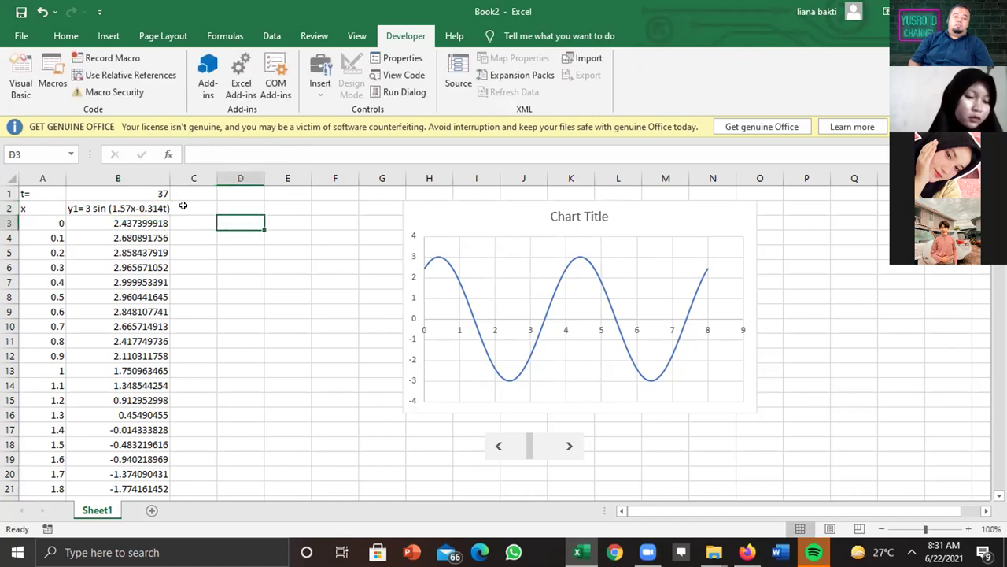
{"action": "left_click", "coordinate": [182, 206]}
{"action": "left_click", "coordinate": [230, 152]}
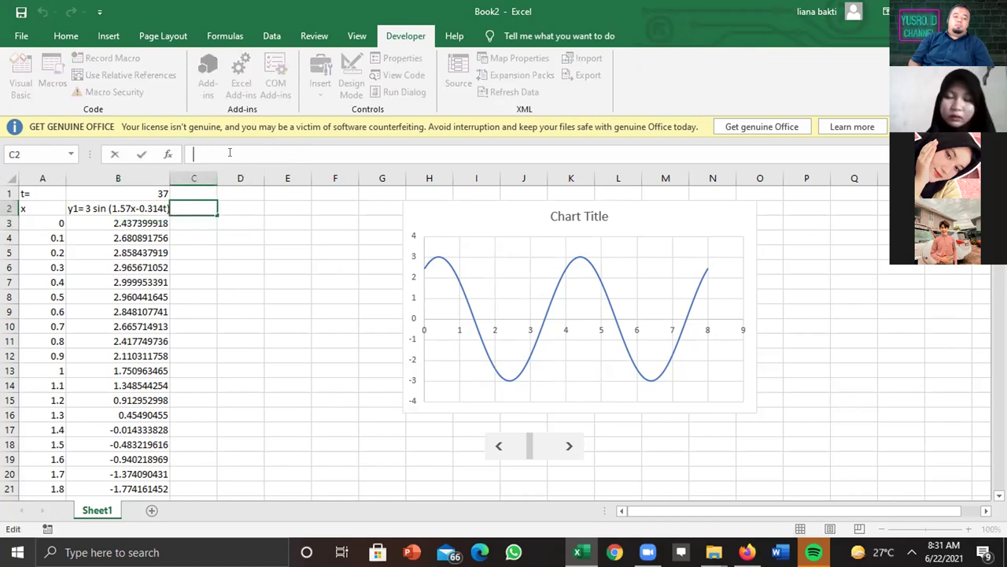
{"action": "key", "text": "ctrl+v"}
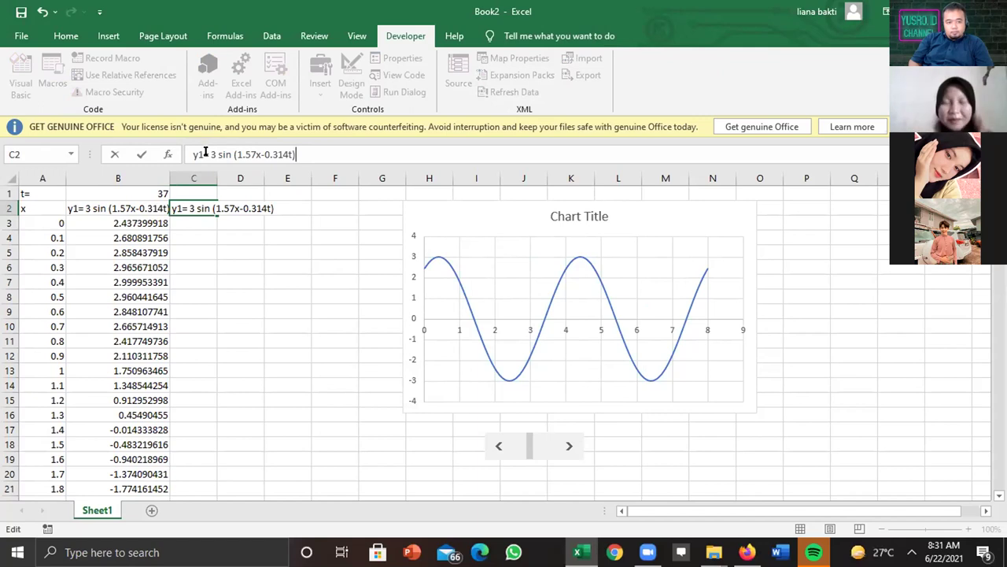
Edit the C2 heading to "y2= 3 sin (1.57x+0.314t)" and widen column C to fit it
{"action": "left_click", "coordinate": [202, 154]}
{"action": "key", "text": "BackSpace"}
{"action": "type", "text": "2"}
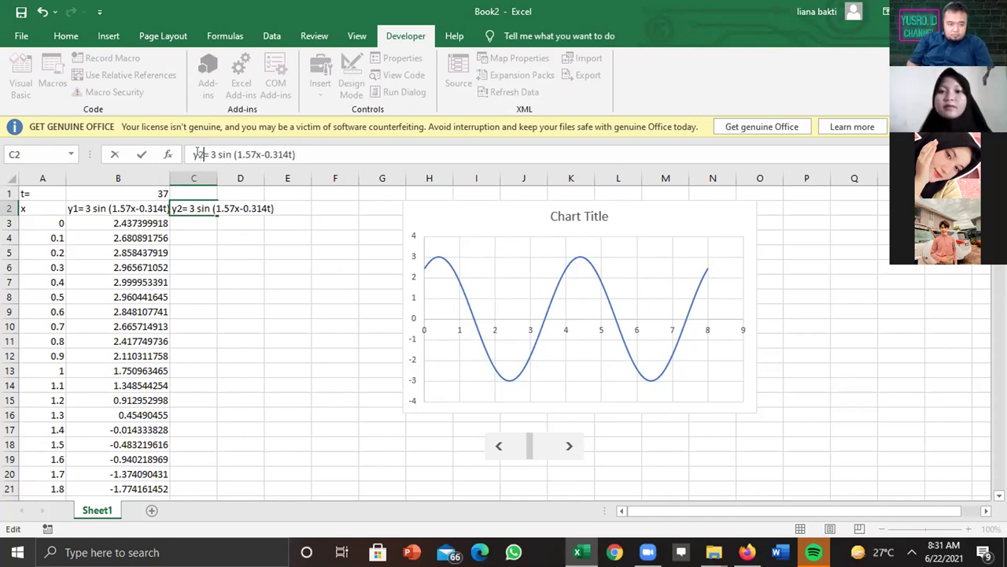
{"action": "left_click", "coordinate": [264, 155]}
{"action": "key", "text": "BackSpace"}
{"action": "type", "text": "+"}
{"action": "key", "text": "Return"}
{"action": "left_click_drag", "start_coordinate": [210, 171], "coordinate": [282, 172]}
Copy the formula text =3*SIN(1.57*A3-0.314*$B$1) from B3 and paste it into C3, leaving B3's formula intact
{"action": "left_click", "coordinate": [135, 223]}
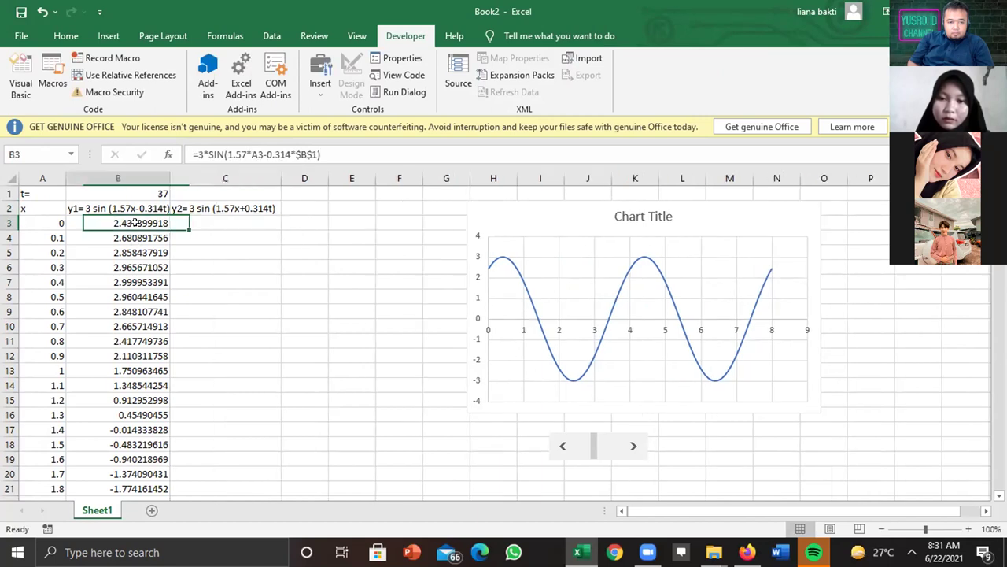
{"action": "left_click", "coordinate": [232, 154]}
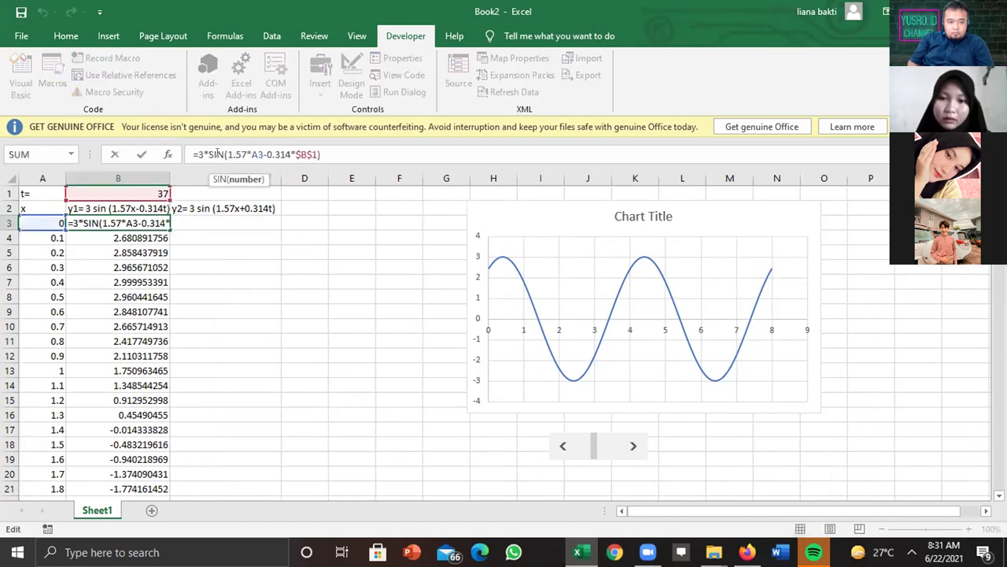
{"action": "left_click_drag", "start_coordinate": [194, 151], "coordinate": [323, 162]}
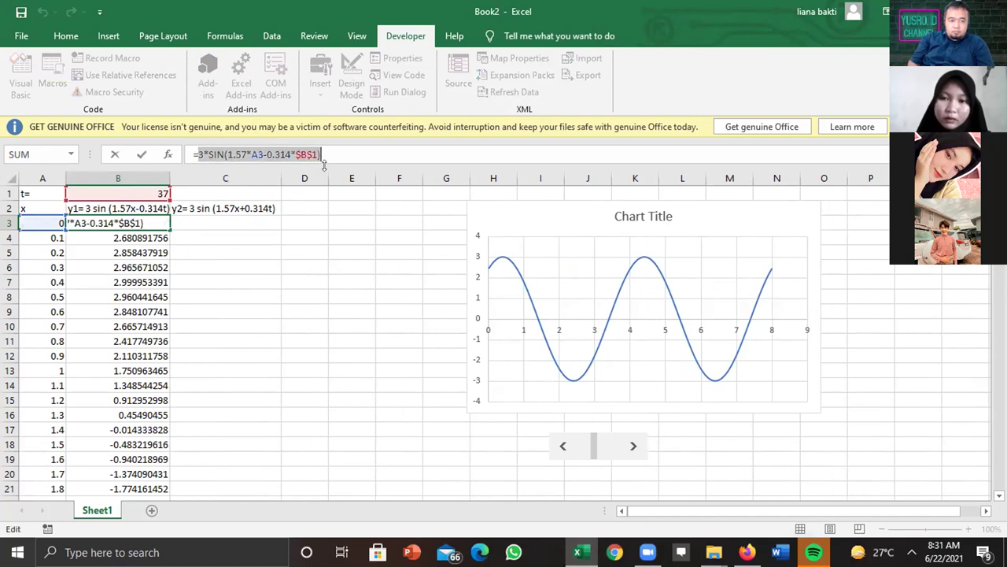
{"action": "left_click_drag", "start_coordinate": [194, 154], "coordinate": [342, 158]}
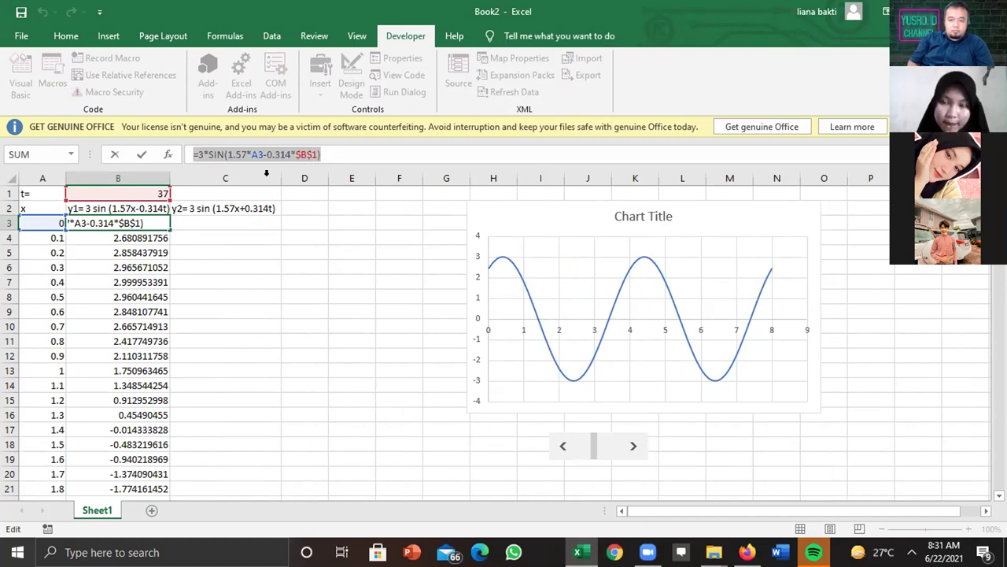
{"action": "left_click", "coordinate": [222, 220]}
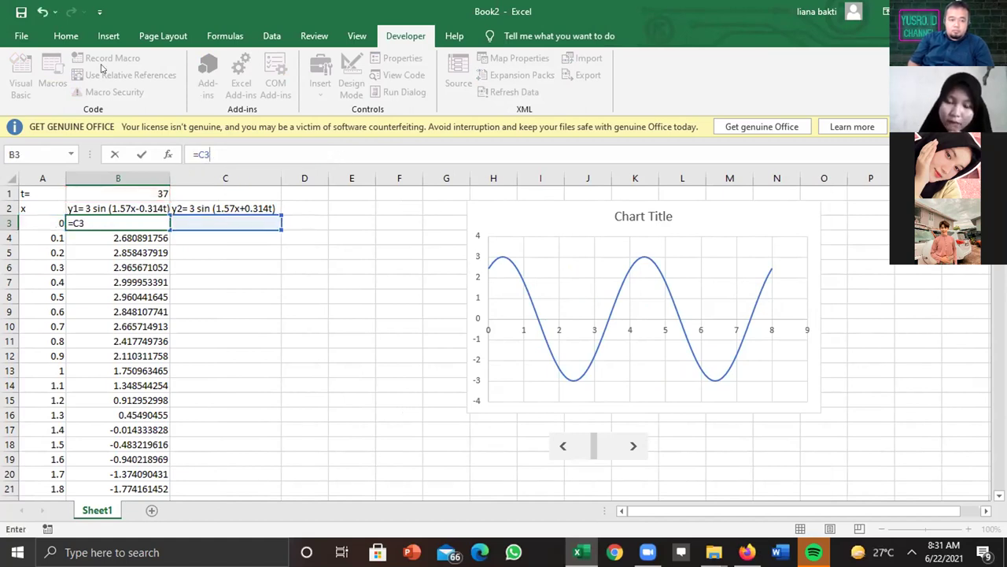
{"action": "left_click", "coordinate": [42, 11]}
{"action": "key", "text": "ctrl+c"}
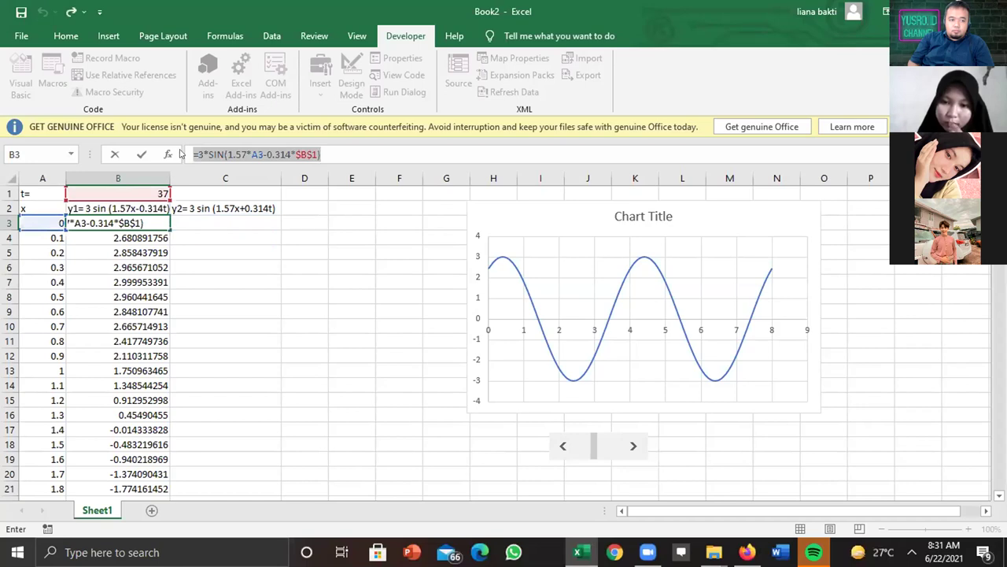
{"action": "key", "text": "Return"}
{"action": "left_click", "coordinate": [196, 222]}
{"action": "type", "text": "="}
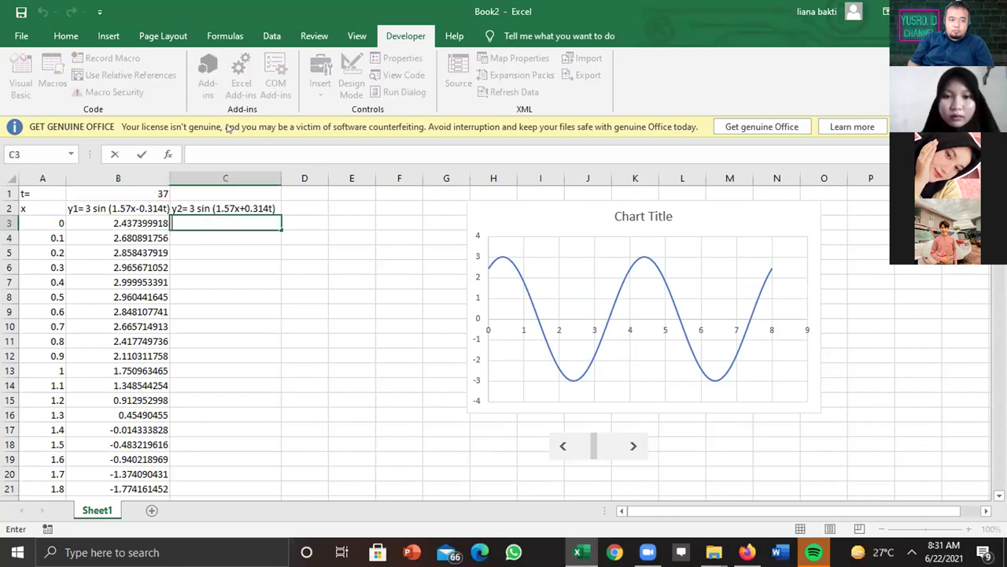
{"action": "key", "text": "ctrl+v"}
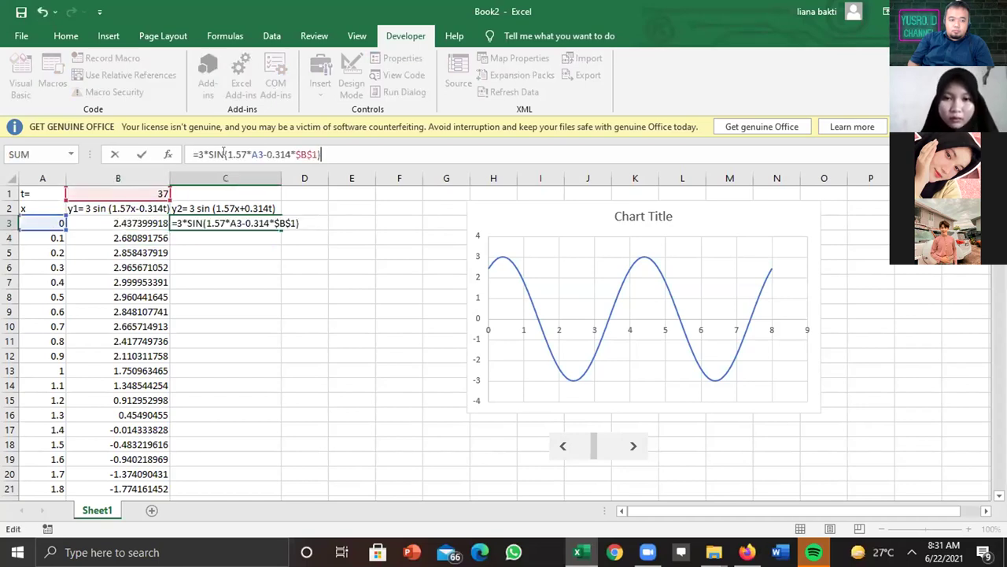
Change the minus sign in C3's formula to a plus so it reads =3*SIN(1.57*A3+0.314*$B$1)
{"action": "left_click", "coordinate": [265, 154]}
{"action": "key", "text": "BackSpace"}
{"action": "type", "text": "+"}
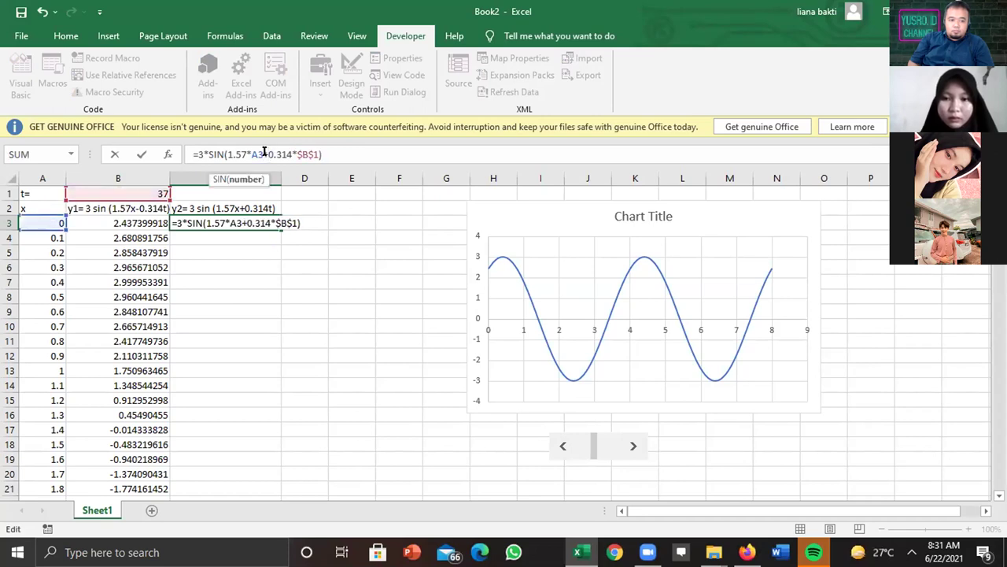
{"action": "key", "text": "ctrl+Return"}
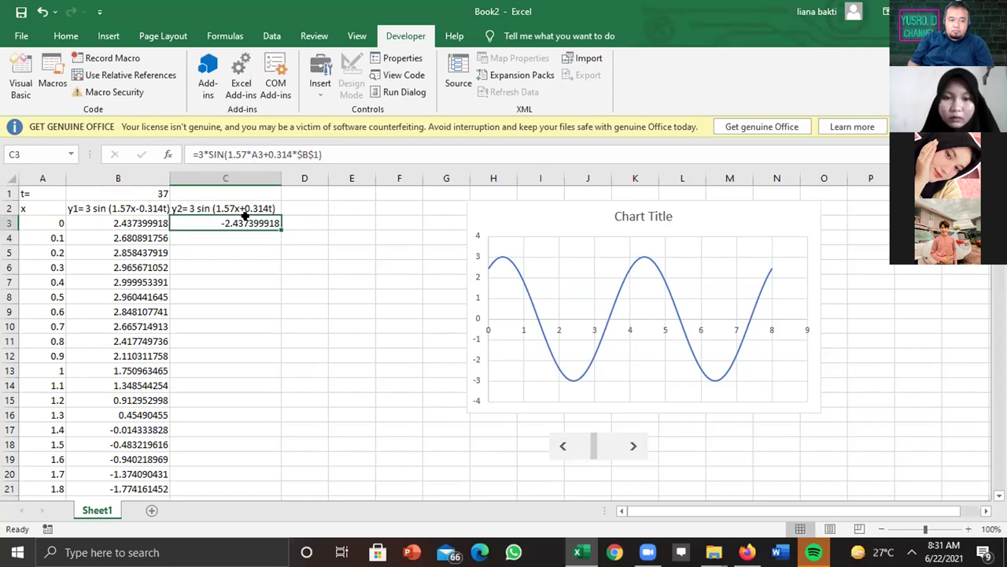
Fill the y2 formula in C3 down column C to row 83
{"action": "left_click_drag", "start_coordinate": [281, 223], "coordinate": [260, 404]}
{"action": "left_click", "coordinate": [446, 335]}
{"action": "left_click", "coordinate": [196, 403]}
Return to the start of the sheet and move the wave chart about one column to the left, closer to the data
{"action": "left_click", "coordinate": [433, 318]}
{"action": "key", "text": "Up"}
{"action": "key", "text": "Up"}
{"action": "key", "text": "Up"}
{"action": "key", "text": "Up"}
{"action": "key", "text": "Up"}
{"action": "key", "text": "Up"}
{"action": "key", "text": "Up"}
{"action": "key", "text": "Up"}
{"action": "key", "text": "Up"}
{"action": "key", "text": "Up"}
{"action": "key", "text": "Up"}
{"action": "key", "text": "Up"}
{"action": "key", "text": "Up"}
{"action": "key", "text": "Up"}
{"action": "key", "text": "Up"}
{"action": "key", "text": "Up"}
{"action": "key", "text": "Up"}
{"action": "key", "text": "Up"}
{"action": "key", "text": "Up"}
{"action": "key", "text": "Up"}
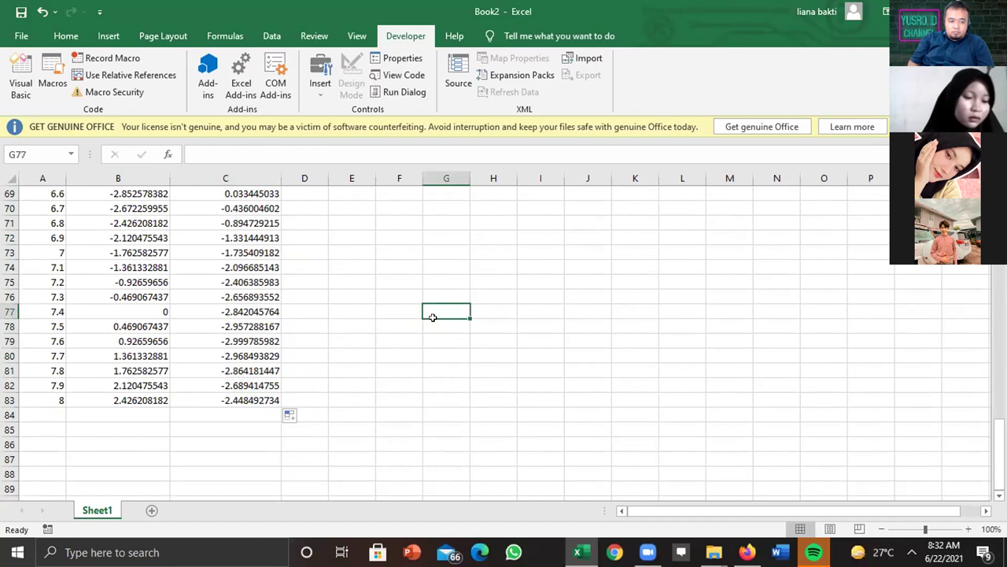
{"action": "key", "text": "Up"}
{"action": "key", "text": "Up"}
{"action": "key", "text": "Up"}
{"action": "key", "text": "Up"}
{"action": "key", "text": "Up"}
{"action": "key", "text": "Up"}
{"action": "key", "text": "Up"}
{"action": "key", "text": "Up"}
{"action": "key", "text": "Up"}
{"action": "key", "text": "Up"}
{"action": "key", "text": "Up"}
{"action": "key", "text": "Up"}
{"action": "key", "text": "Up"}
{"action": "key", "text": "Up"}
{"action": "key", "text": "Up"}
{"action": "key", "text": "Up"}
{"action": "key", "text": "Up"}
{"action": "key", "text": "Up"}
{"action": "key", "text": "Up"}
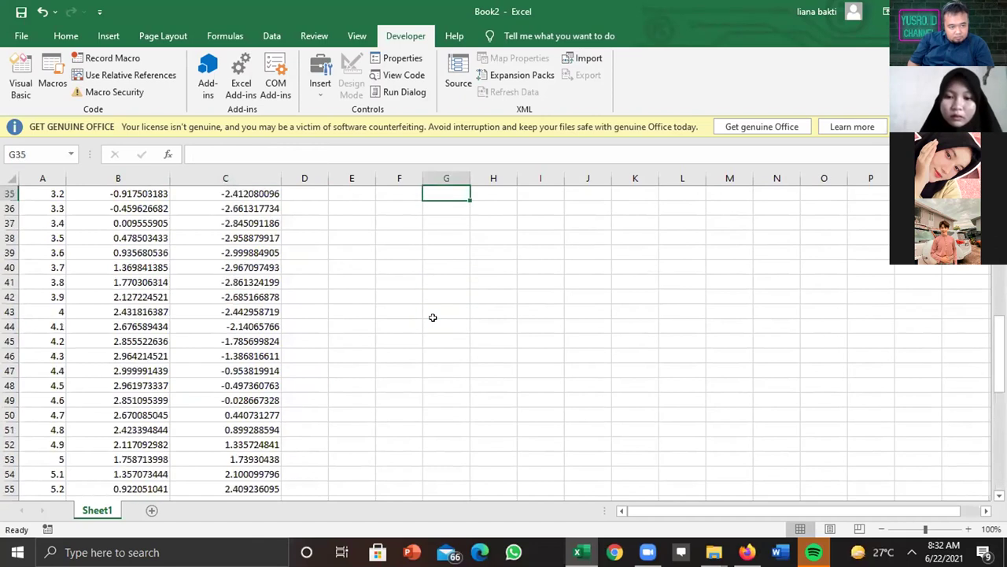
{"action": "scroll", "coordinate": [433, 317], "scroll_direction": "up", "scroll_amount": 10}
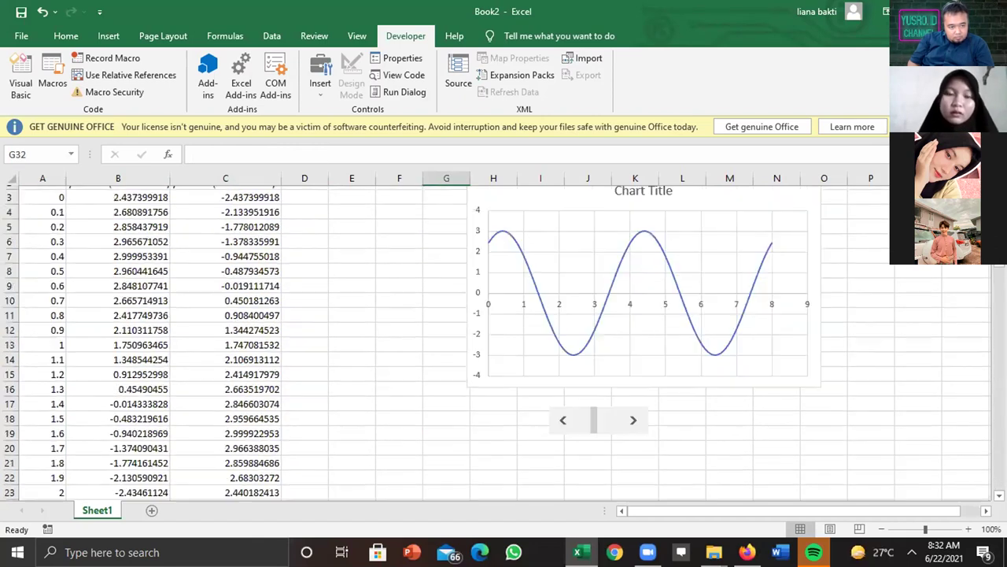
{"action": "left_click_drag", "start_coordinate": [720, 208], "coordinate": [669, 210]}
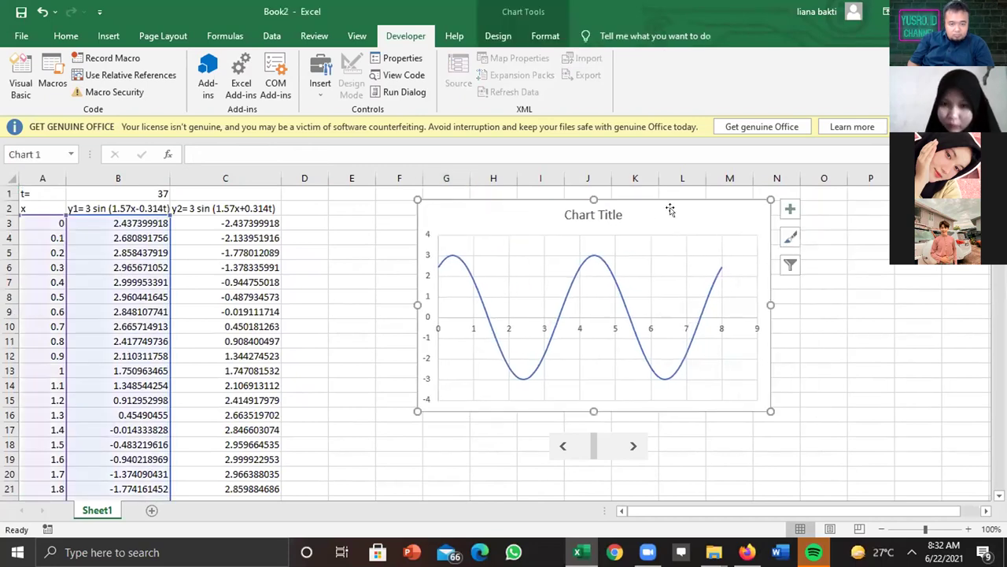
Extend the chart's data range from column B to include the y2 values in column C
{"action": "left_click", "coordinate": [788, 206]}
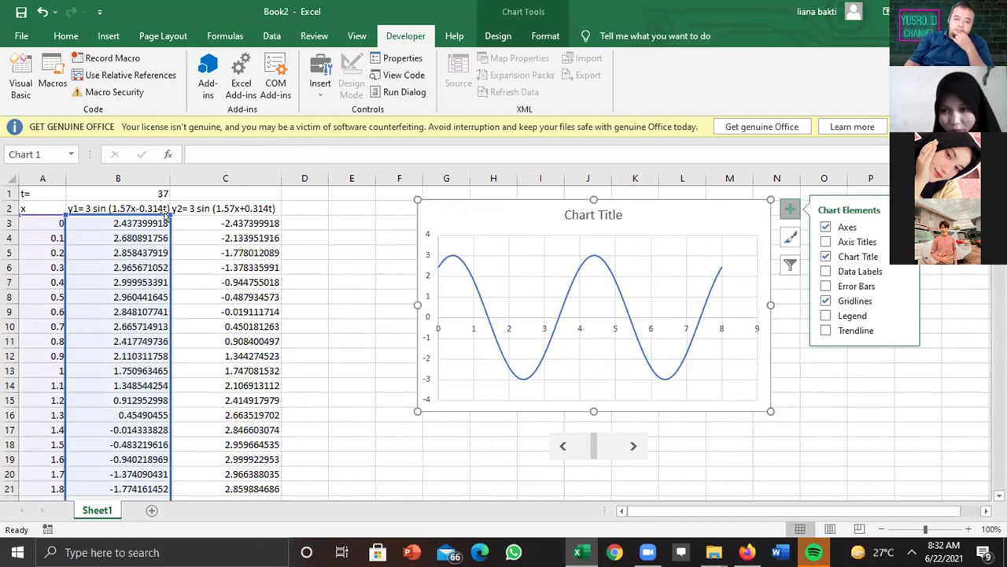
{"action": "left_click_drag", "start_coordinate": [170, 224], "coordinate": [147, 229]}
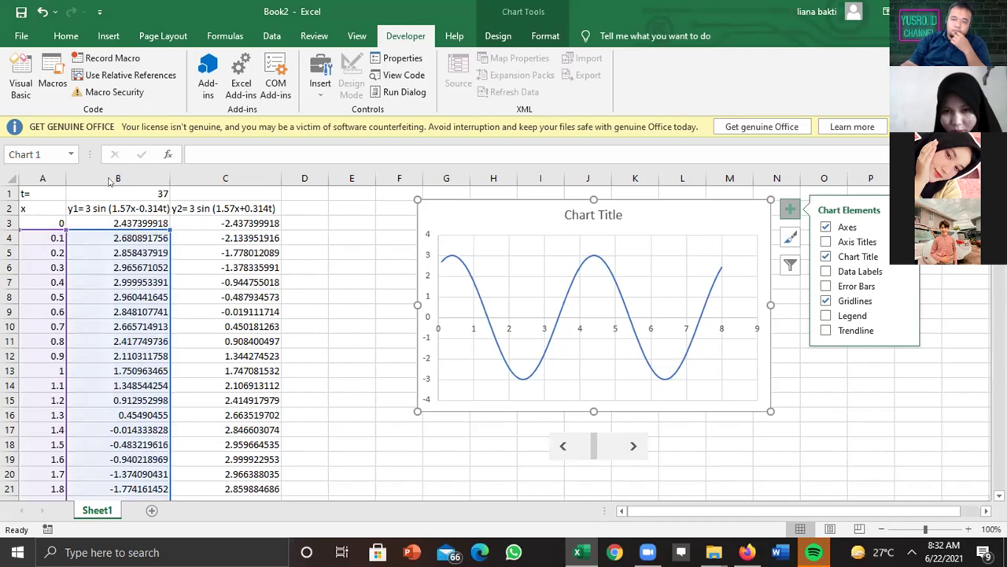
{"action": "left_click", "coordinate": [42, 12]}
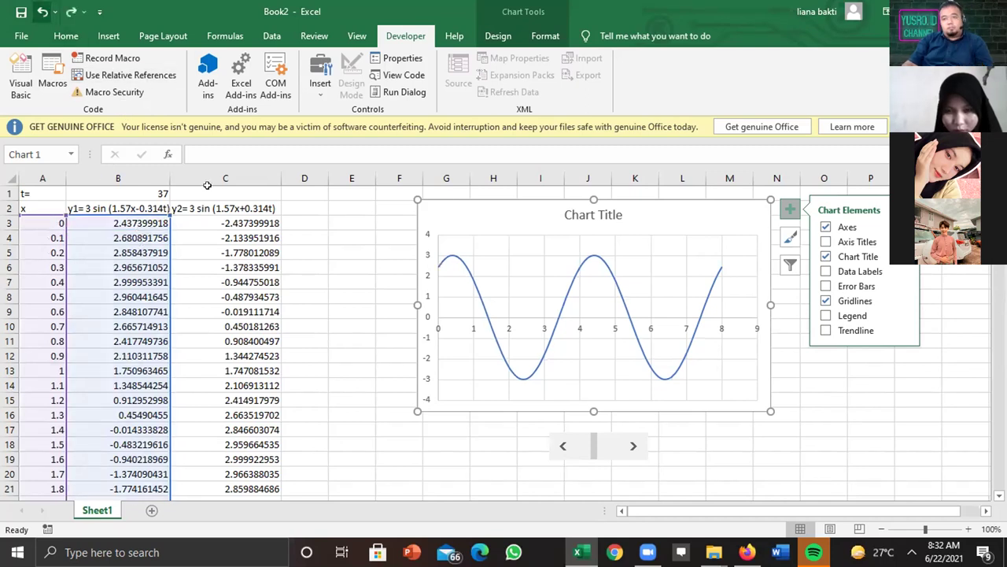
{"action": "left_click_drag", "start_coordinate": [166, 209], "coordinate": [284, 214]}
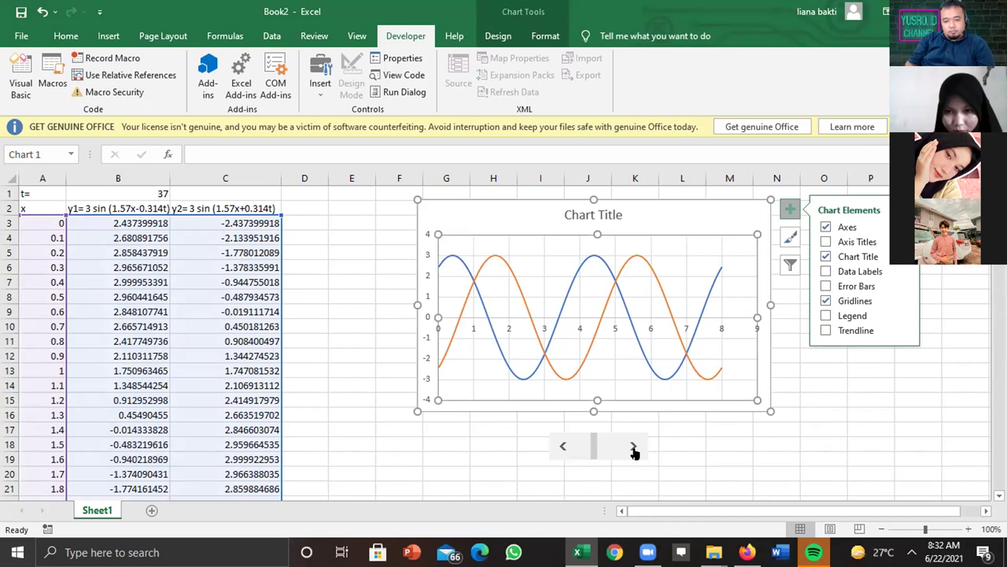
Advance t to 43 with the scroll bar to check how the y1 and y2 waves move
{"action": "left_click", "coordinate": [677, 456]}
{"action": "left_click", "coordinate": [631, 445]}
{"action": "left_click", "coordinate": [630, 445]}
{"action": "left_click", "coordinate": [630, 445]}
{"action": "left_click", "coordinate": [631, 445]}
{"action": "left_click", "coordinate": [628, 441]}
{"action": "left_click", "coordinate": [627, 440]}
Enter the heading "y1+y2" in D2
{"action": "left_click", "coordinate": [299, 206]}
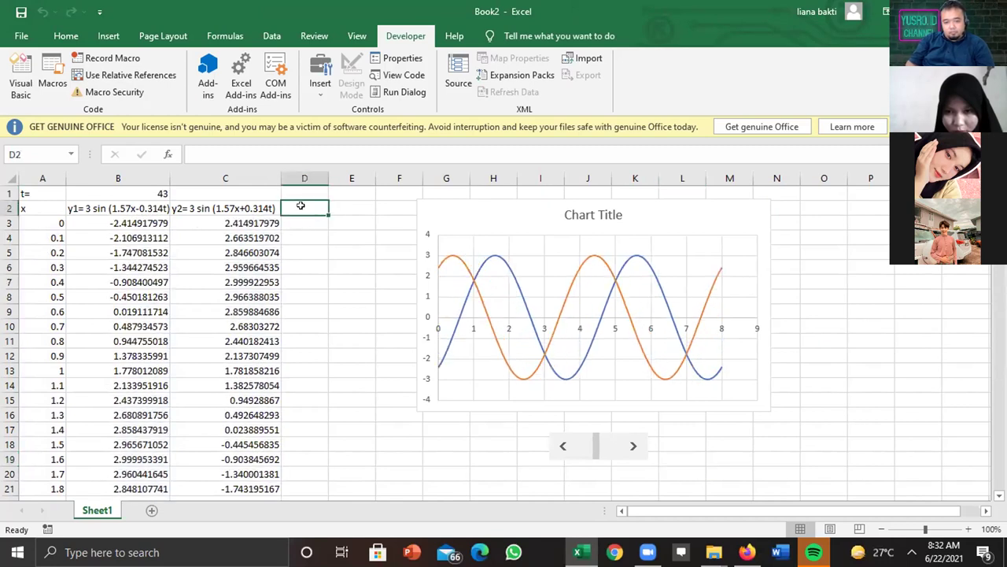
{"action": "left_click", "coordinate": [268, 155]}
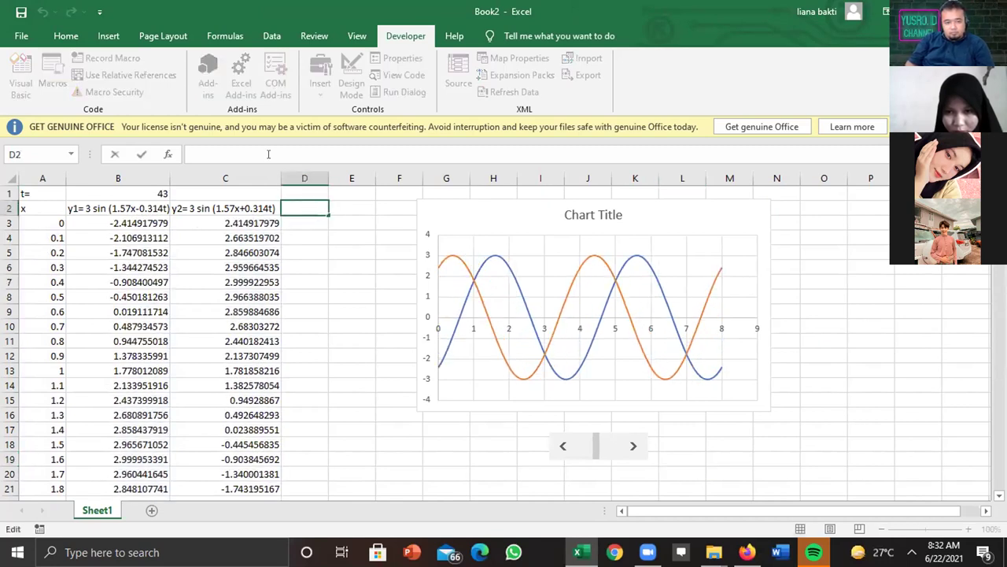
{"action": "type", "text": "y1"}
{"action": "type", "text": "?"}
{"action": "type", "text": "+"}
{"action": "type", "text": "y2"}
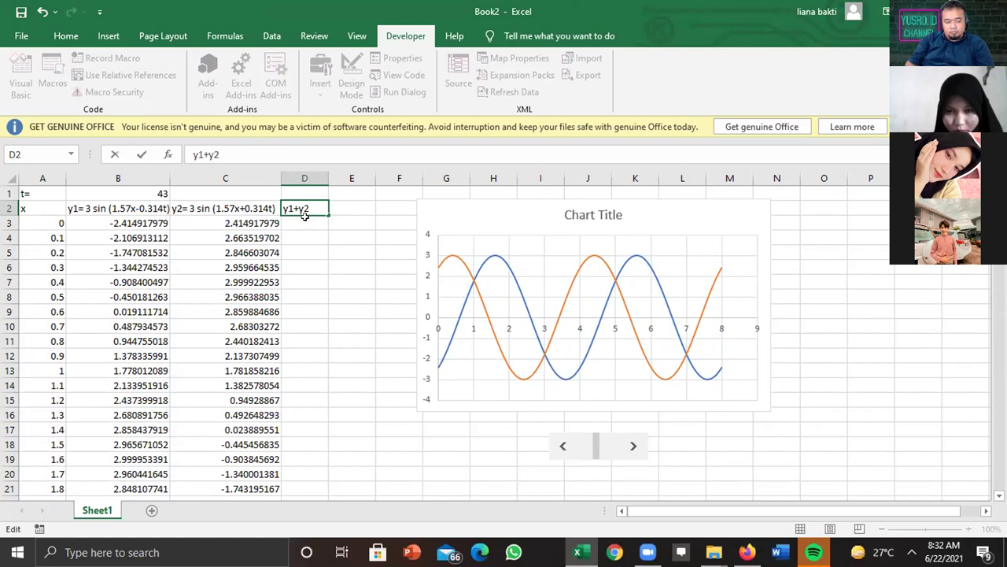
Enter the sum formula =B3+C3 in D3
{"action": "left_click", "coordinate": [310, 221]}
{"action": "type", "text": "="}
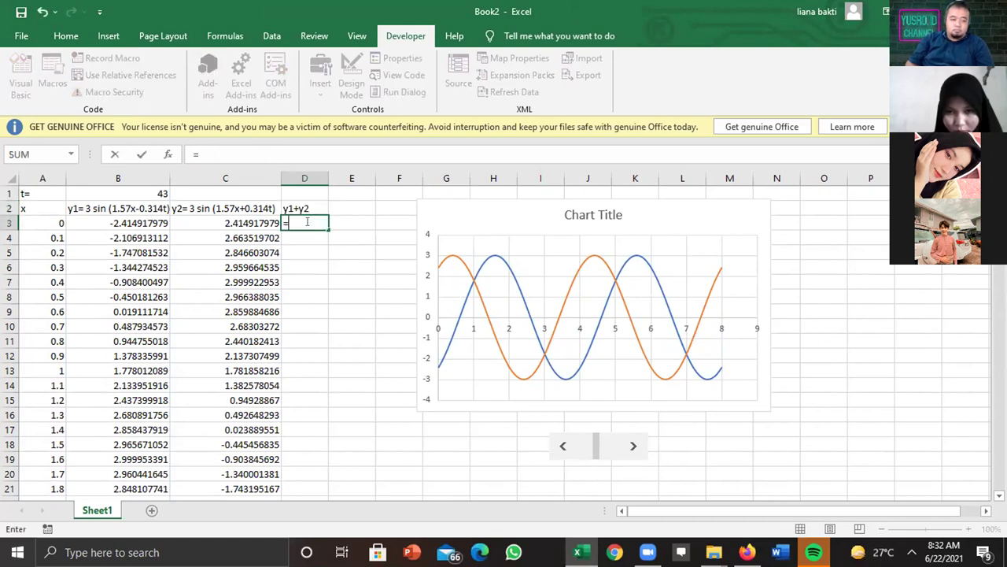
{"action": "left_click", "coordinate": [103, 224]}
{"action": "type", "text": "+"}
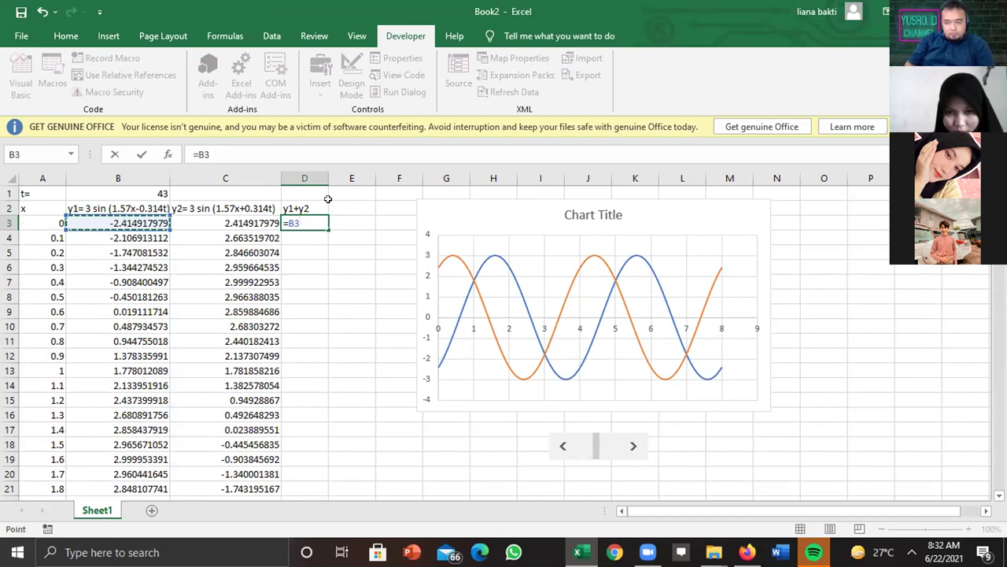
{"action": "left_click", "coordinate": [237, 223]}
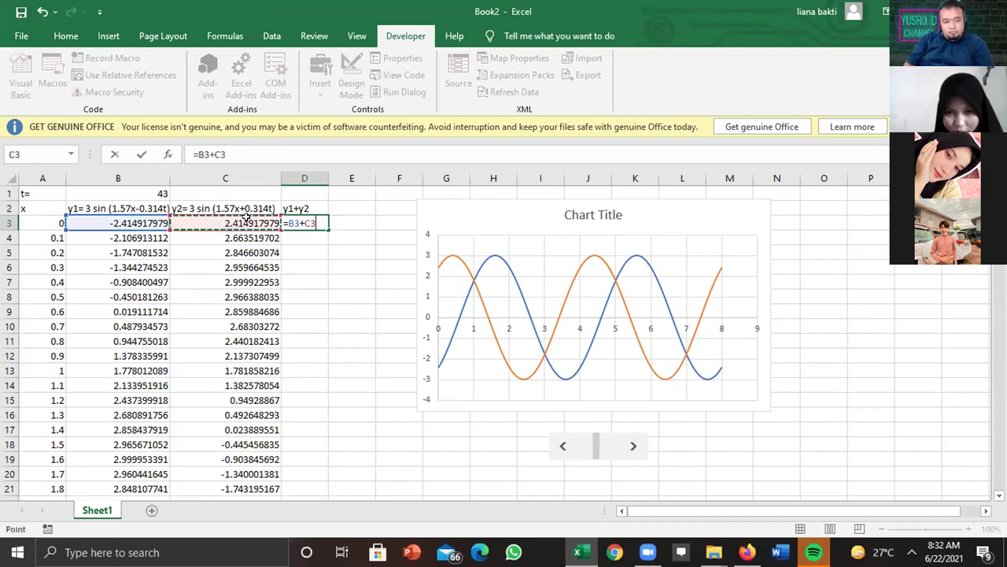
{"action": "key", "text": "Return"}
Fill the sum formula in D3 down column D to row 83
{"action": "left_click", "coordinate": [295, 223]}
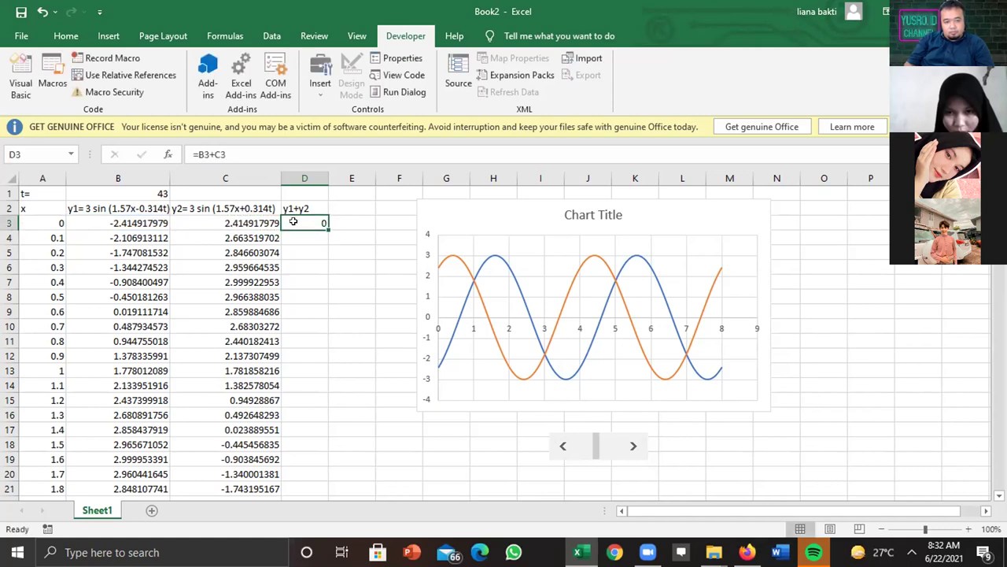
{"action": "left_click_drag", "start_coordinate": [322, 223], "coordinate": [311, 457]}
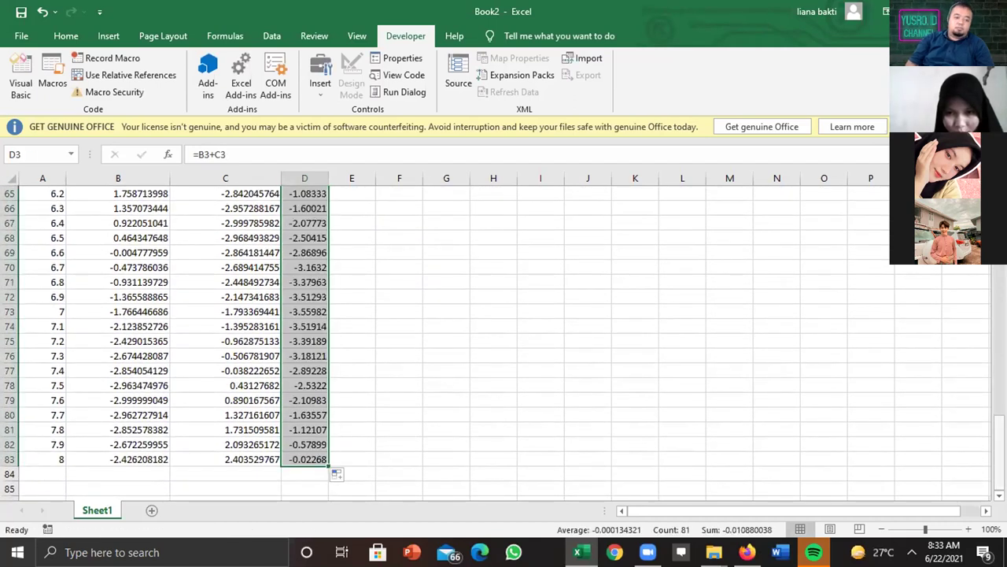
{"action": "left_click_drag", "start_coordinate": [1000, 449], "coordinate": [1000, 219]}
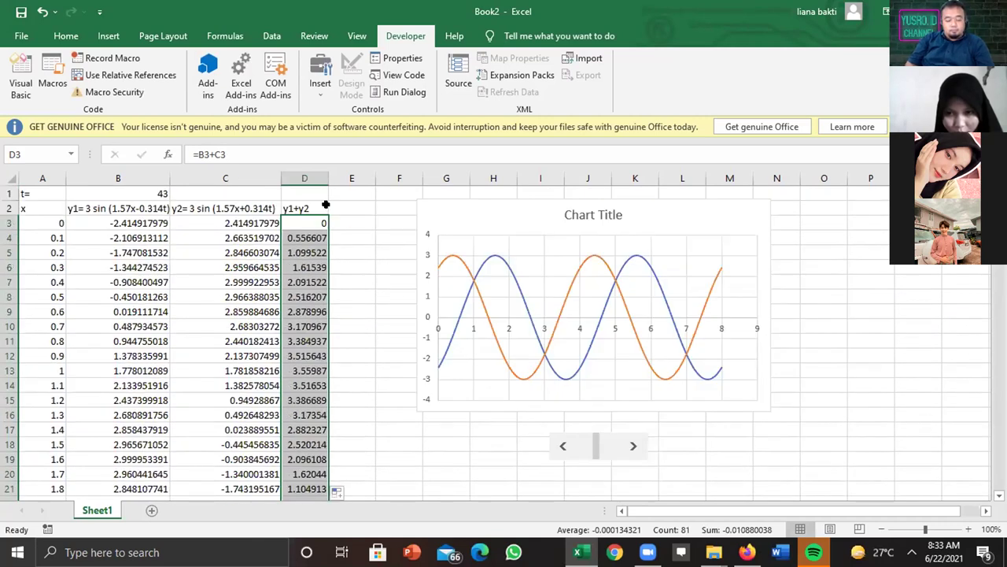
Widen column D automatically to fit its full values
{"action": "left_click", "coordinate": [39, 208]}
{"action": "left_click", "coordinate": [318, 206]}
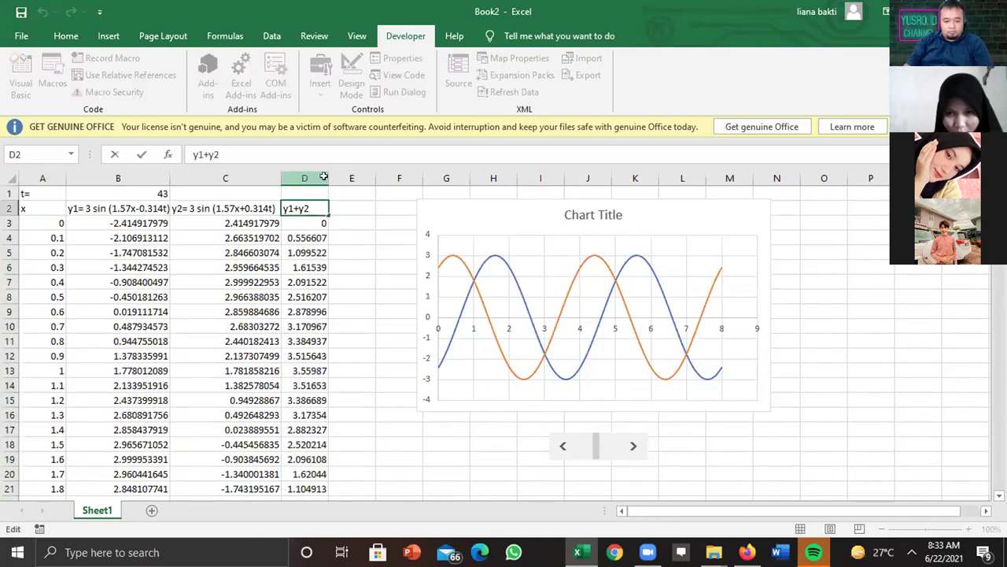
{"action": "left_click", "coordinate": [304, 178]}
{"action": "double_click", "coordinate": [329, 178]}
Extend the chart's data range to include the y1+y2 values in column D
{"action": "left_click", "coordinate": [658, 283]}
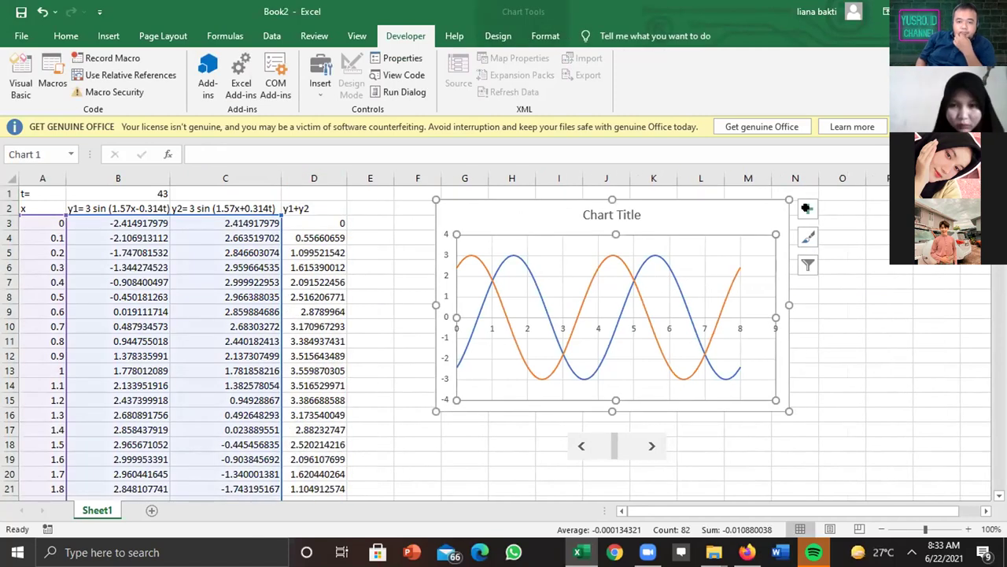
{"action": "left_click", "coordinate": [807, 207]}
{"action": "left_click_drag", "start_coordinate": [281, 211], "coordinate": [317, 213]}
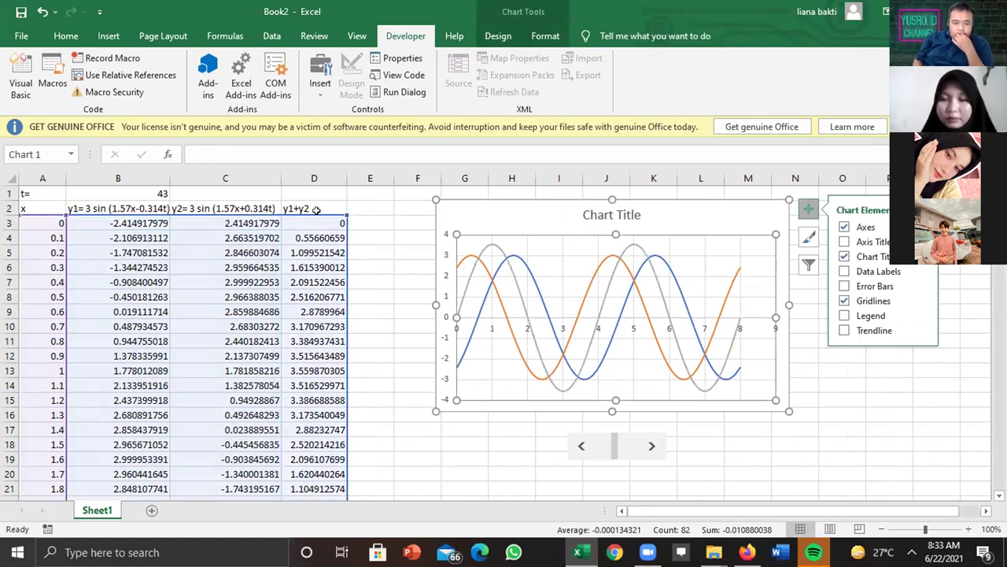
Advance t with the scroll bar to 59 and beyond to examine how the y1, y2 and y1+y2 waves move
{"action": "left_click", "coordinate": [647, 446]}
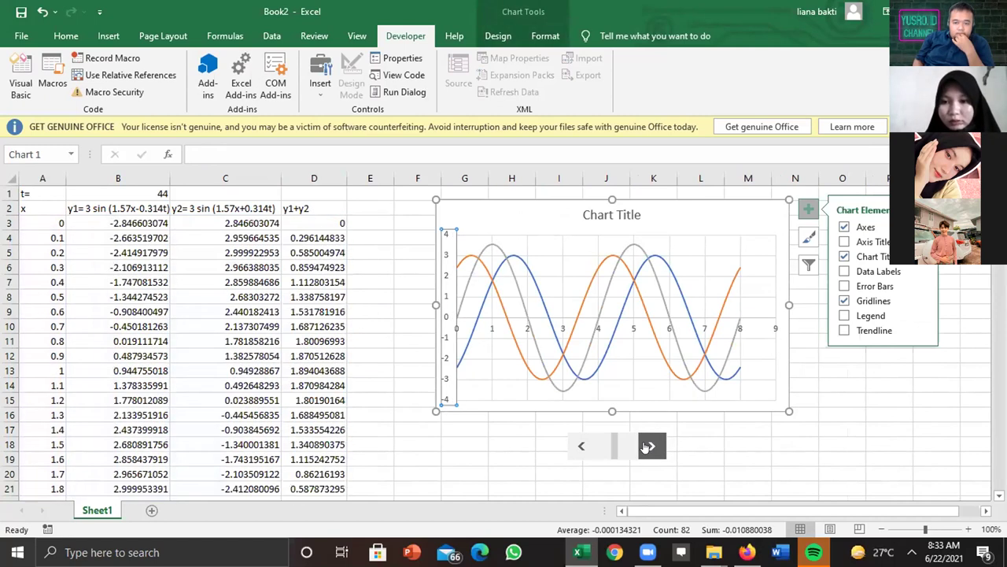
{"action": "left_click", "coordinate": [647, 446]}
{"action": "left_click", "coordinate": [646, 446]}
{"action": "left_click", "coordinate": [647, 446]}
{"action": "left_click", "coordinate": [647, 446]}
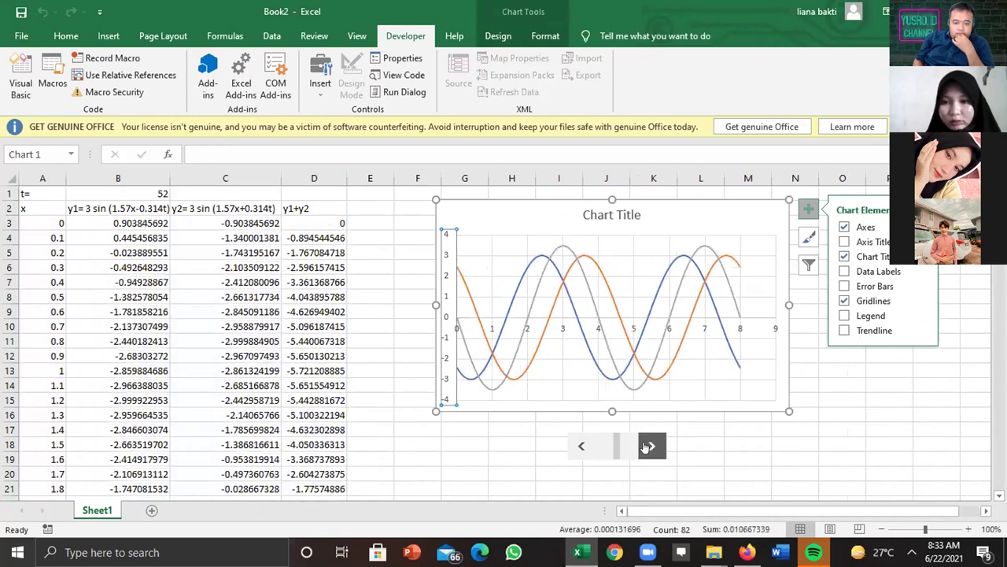
{"action": "left_click", "coordinate": [647, 446]}
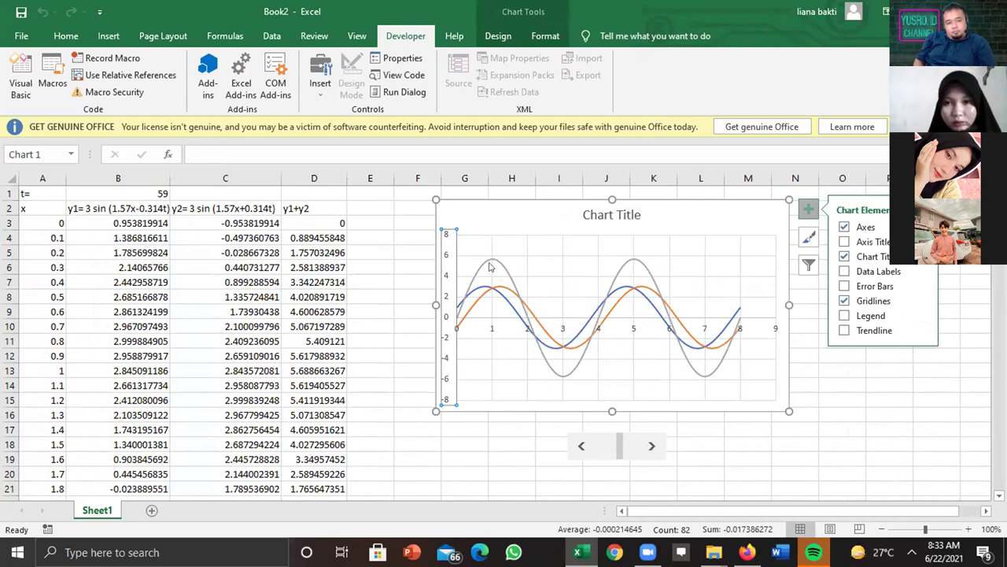
{"action": "double_click", "coordinate": [649, 445]}
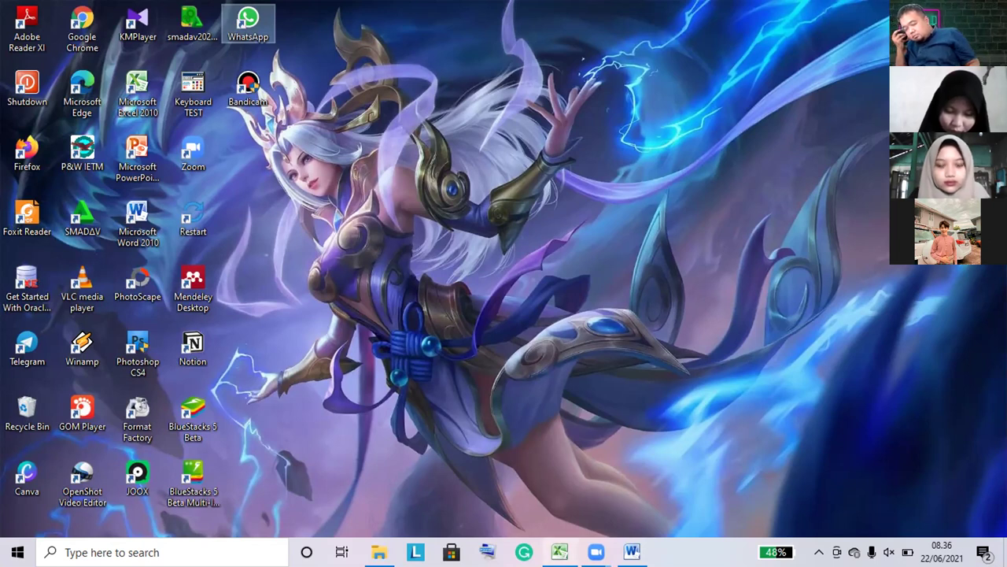
Switch to the blank Book1 workbook in Excel and select cell A1
{"action": "left_click", "coordinate": [559, 551]}
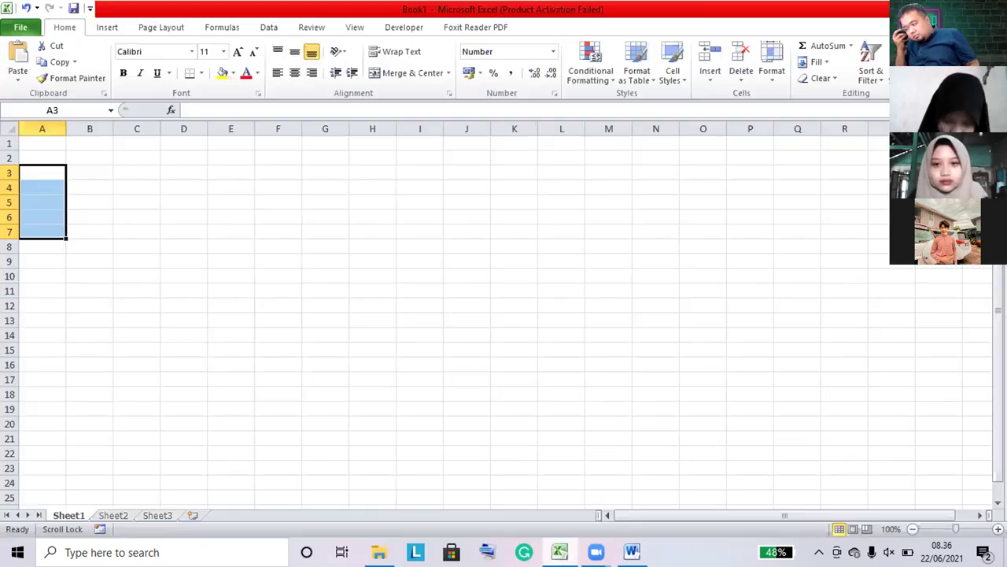
{"action": "left_click", "coordinate": [221, 246]}
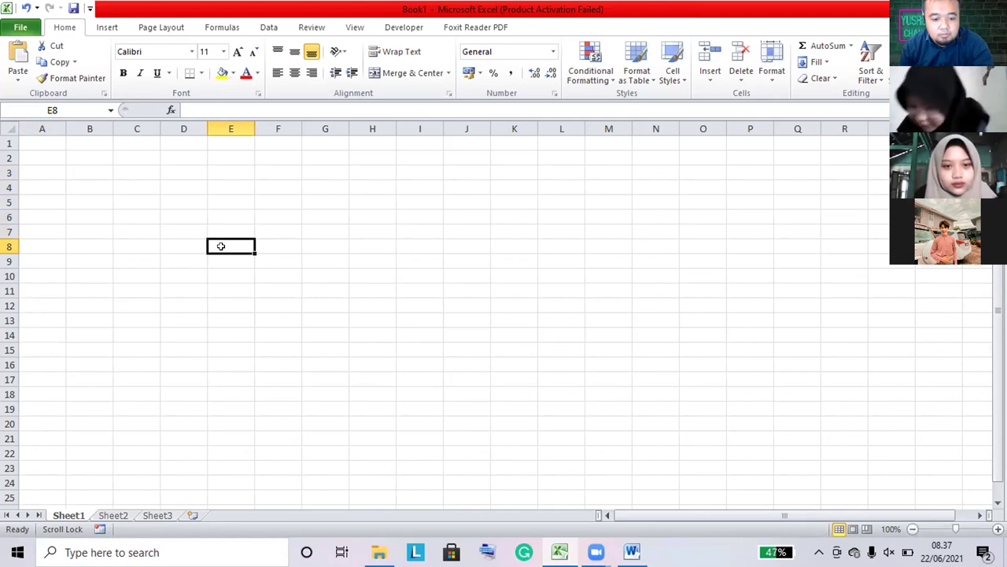
{"action": "left_click", "coordinate": [52, 139]}
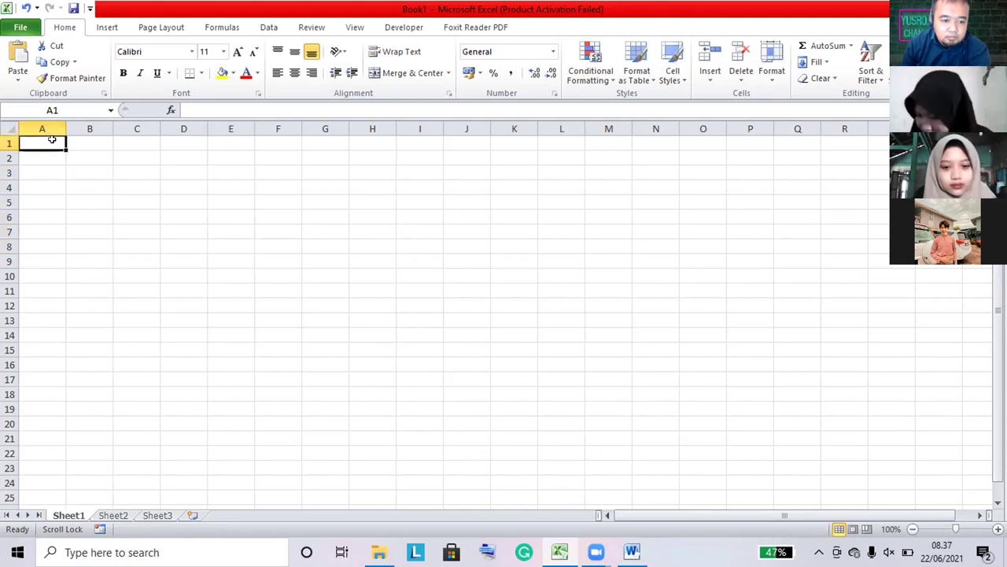
{"action": "key", "text": "Right"}
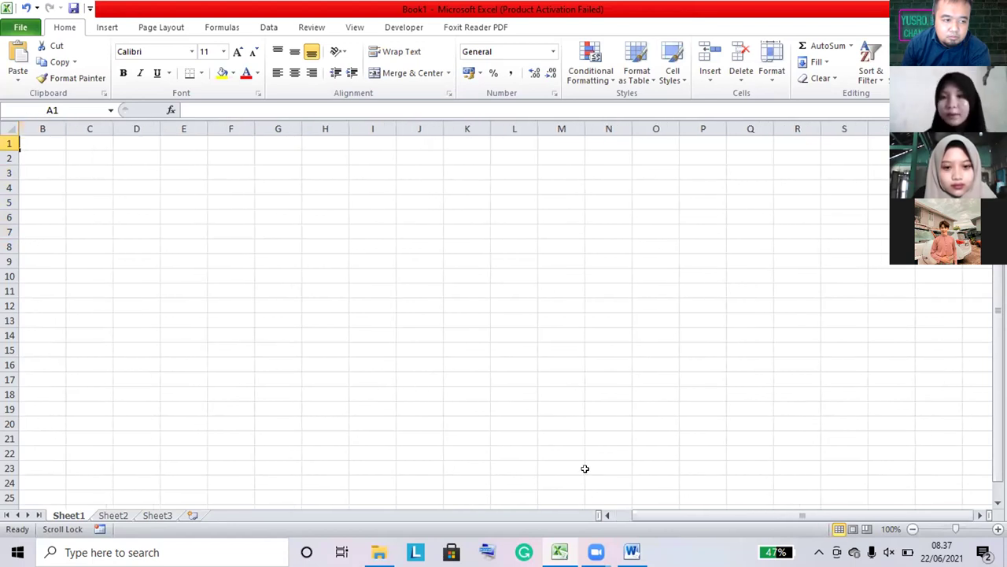
{"action": "left_click_drag", "start_coordinate": [635, 512], "coordinate": [616, 513]}
{"action": "left_click", "coordinate": [73, 139]}
{"action": "left_click", "coordinate": [120, 140]}
Enter the headings x in A1 and y in B1
{"action": "left_click", "coordinate": [53, 139]}
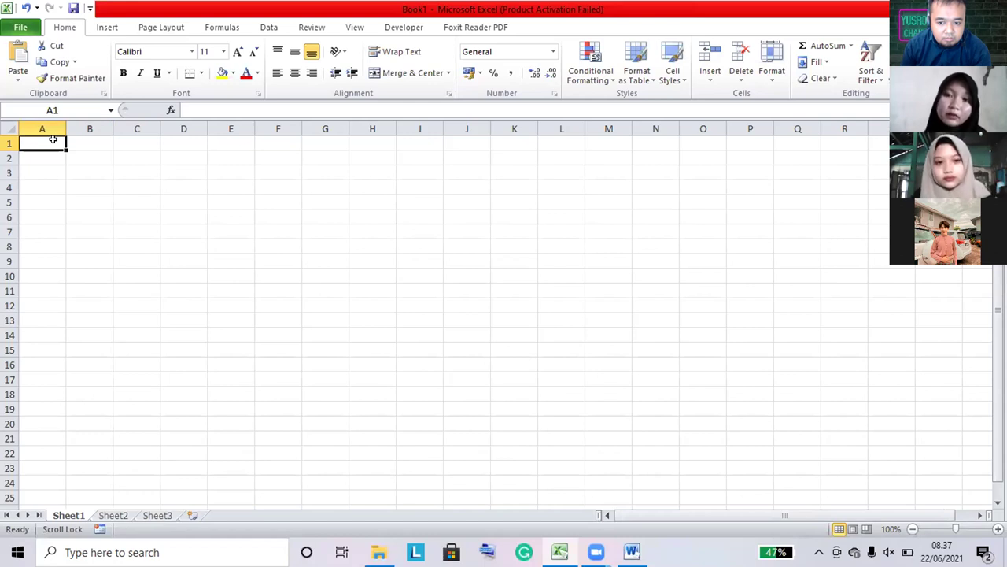
{"action": "type", "text": "x"}
{"action": "scroll", "coordinate": [53, 140], "scroll_direction": "right", "scroll_amount": 1}
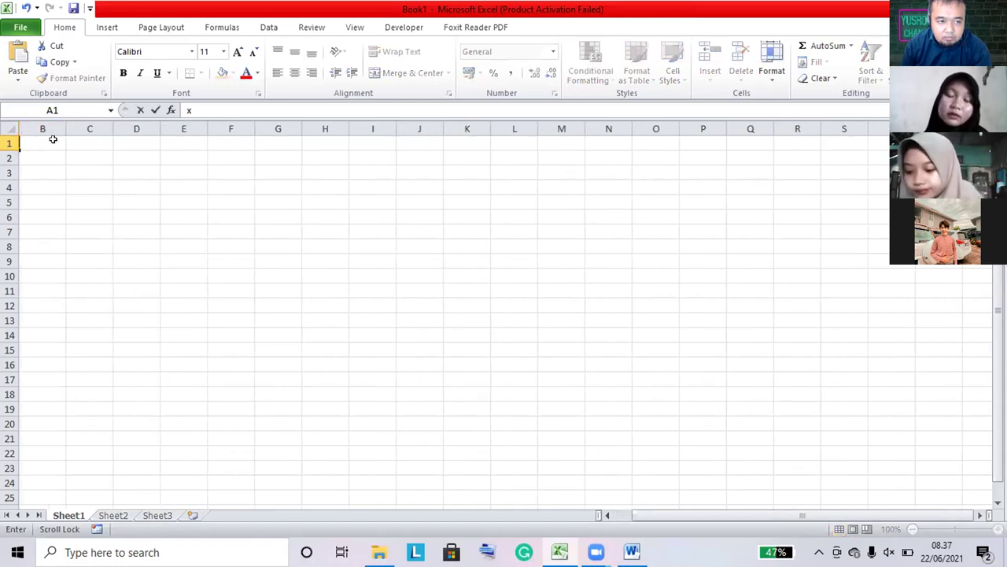
{"action": "scroll", "coordinate": [53, 139], "scroll_direction": "left", "scroll_amount": 1}
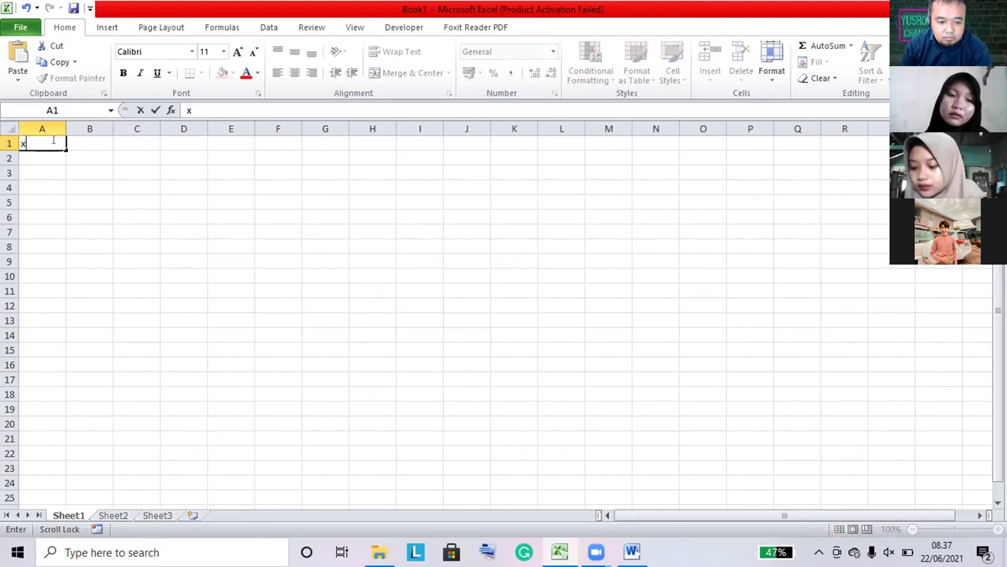
{"action": "left_click", "coordinate": [86, 139]}
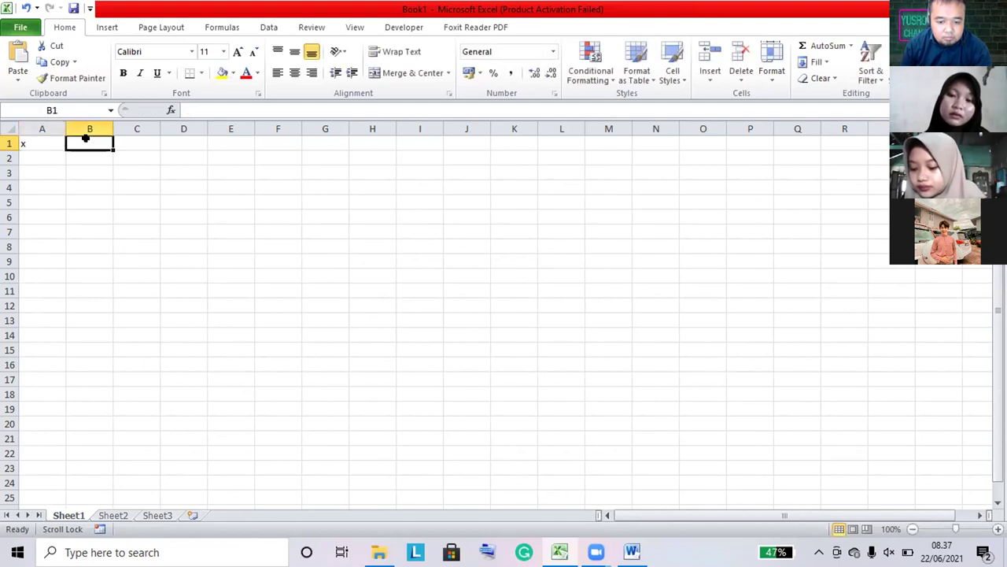
{"action": "type", "text": "y"}
{"action": "left_click", "coordinate": [126, 139]}
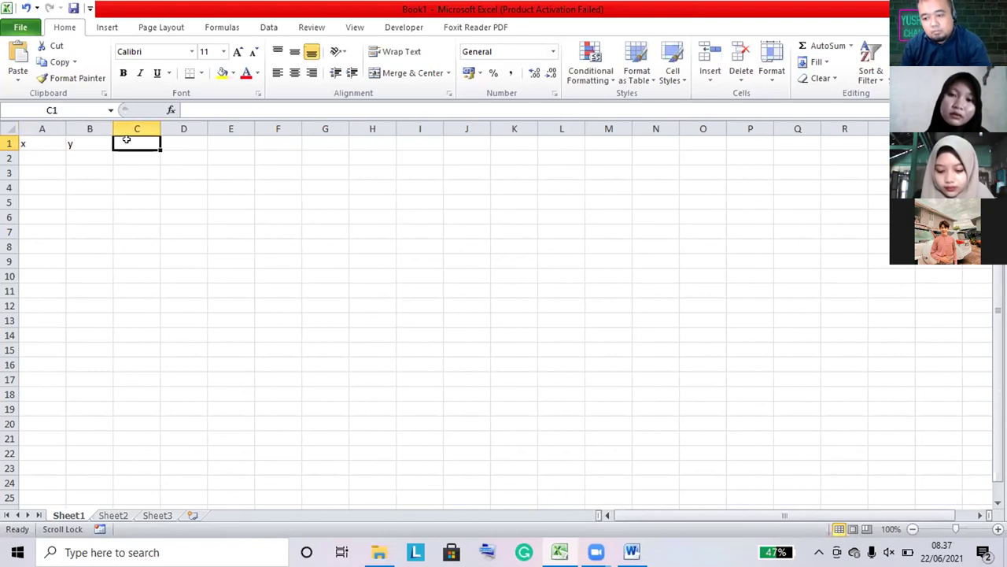
Enter the heading z in C1 and the starting value 0 in A2, B2 and C2
{"action": "type", "text": "z"}
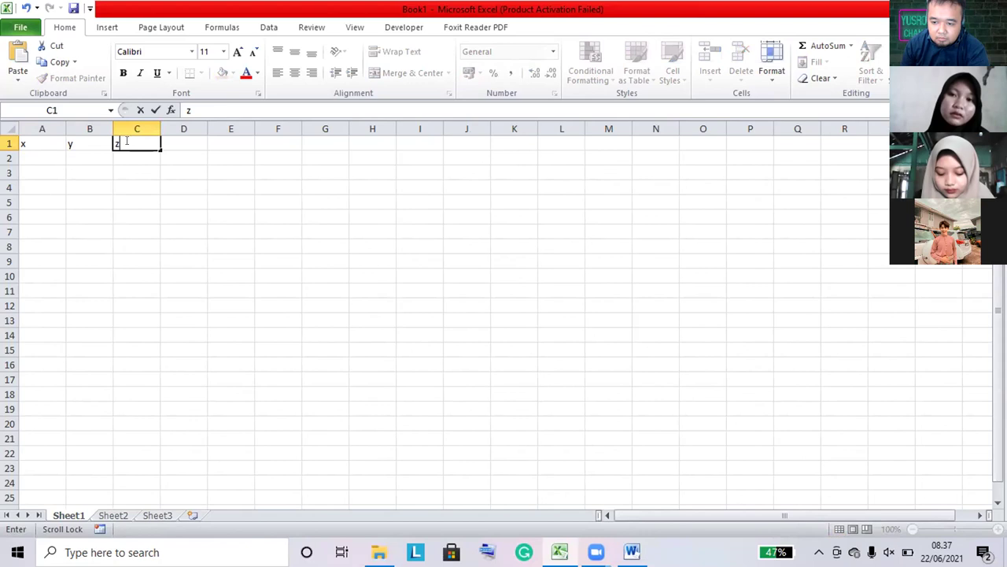
{"action": "left_click", "coordinate": [39, 153]}
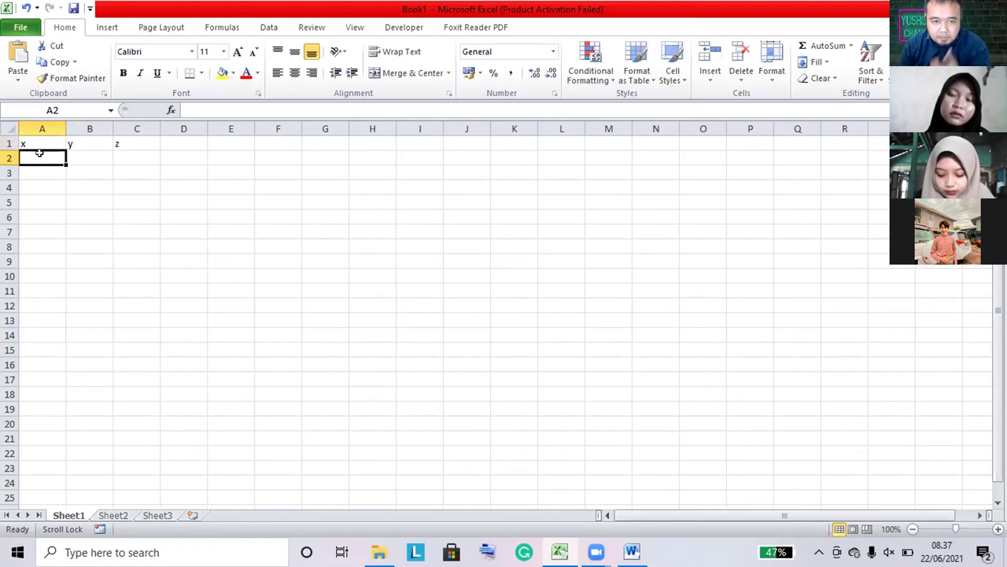
{"action": "type", "text": "0"}
{"action": "left_click", "coordinate": [75, 158]}
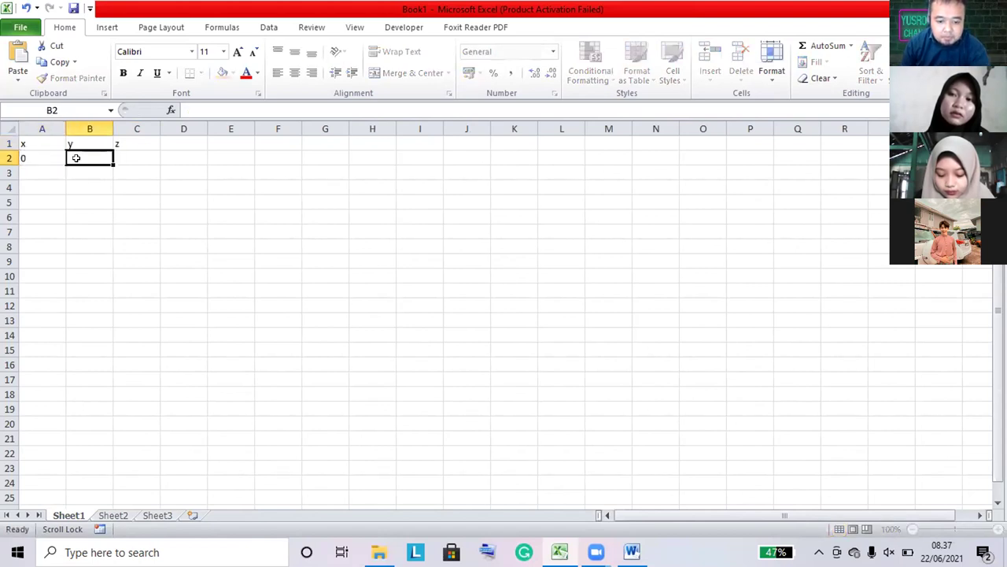
{"action": "type", "text": "0"}
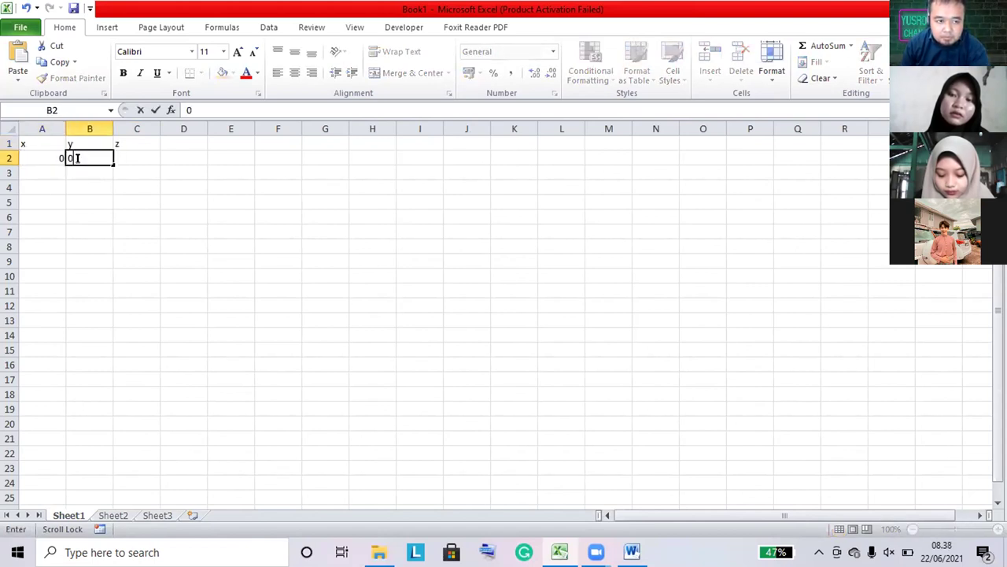
{"action": "left_click", "coordinate": [129, 159]}
{"action": "type", "text": "0"}
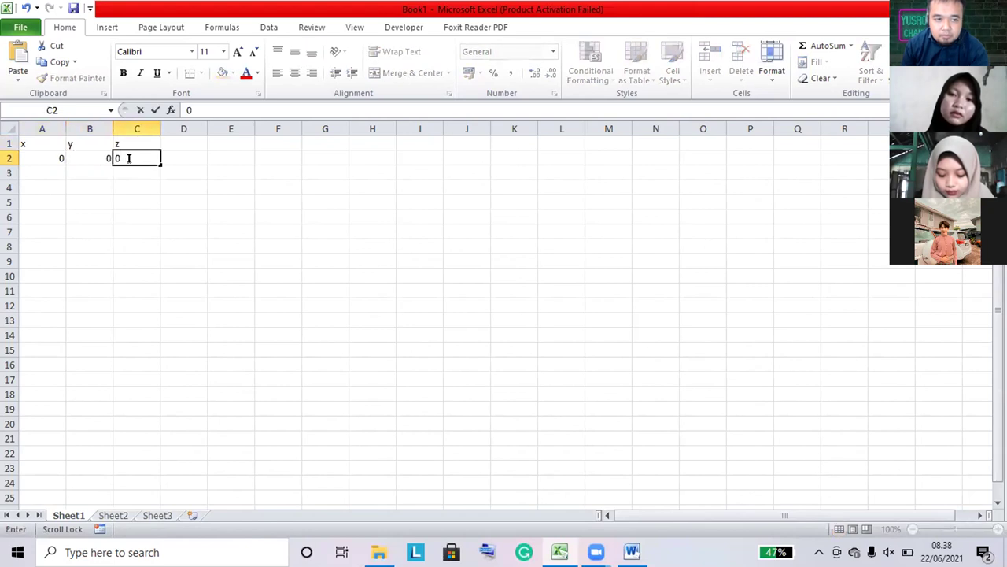
Enter the bold headings x' in E1 and y' in F1
{"action": "left_click", "coordinate": [241, 138]}
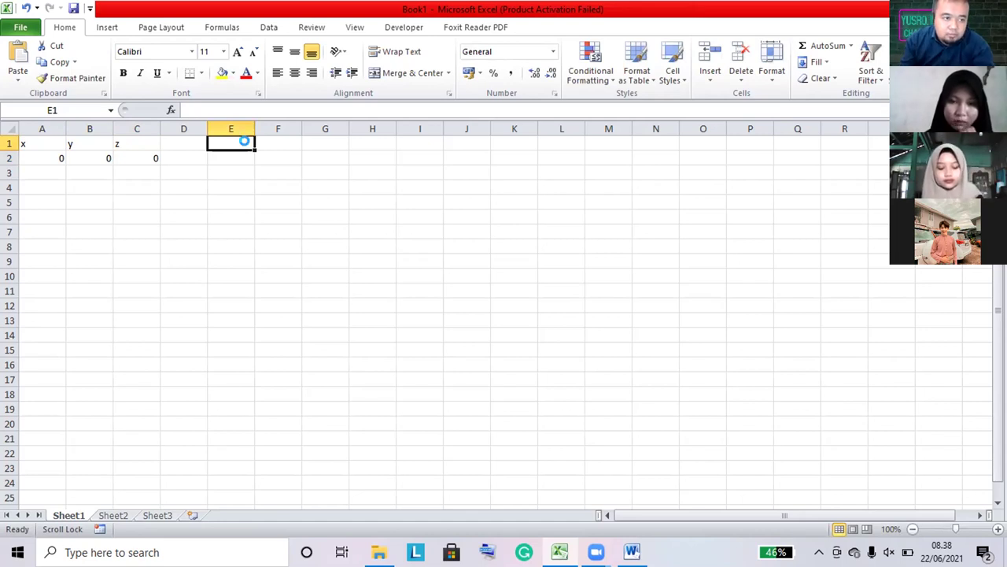
{"action": "key", "text": "ctrl+b"}
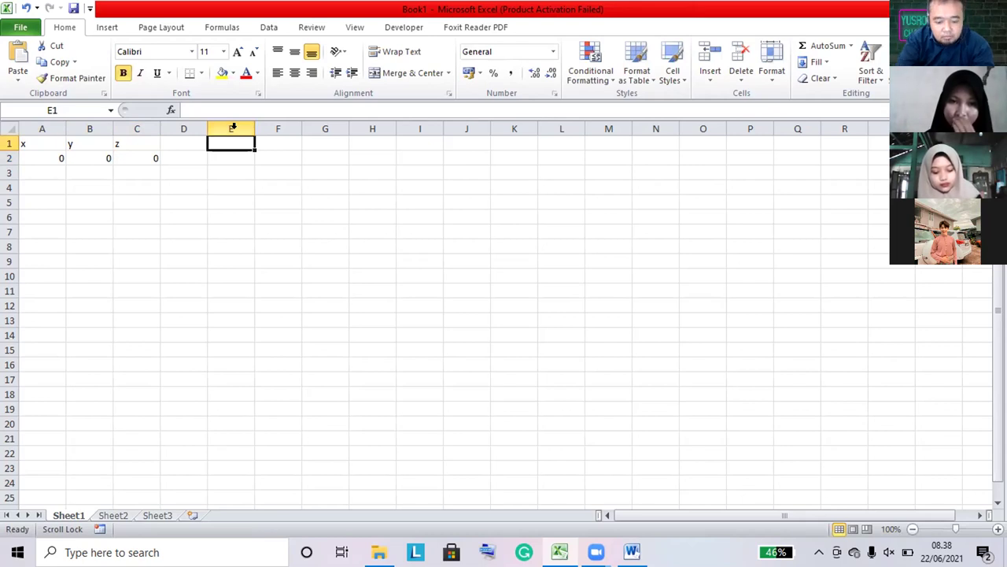
{"action": "type", "text": "x"}
{"action": "key", "text": "BackSpace"}
{"action": "type", "text": "x'"}
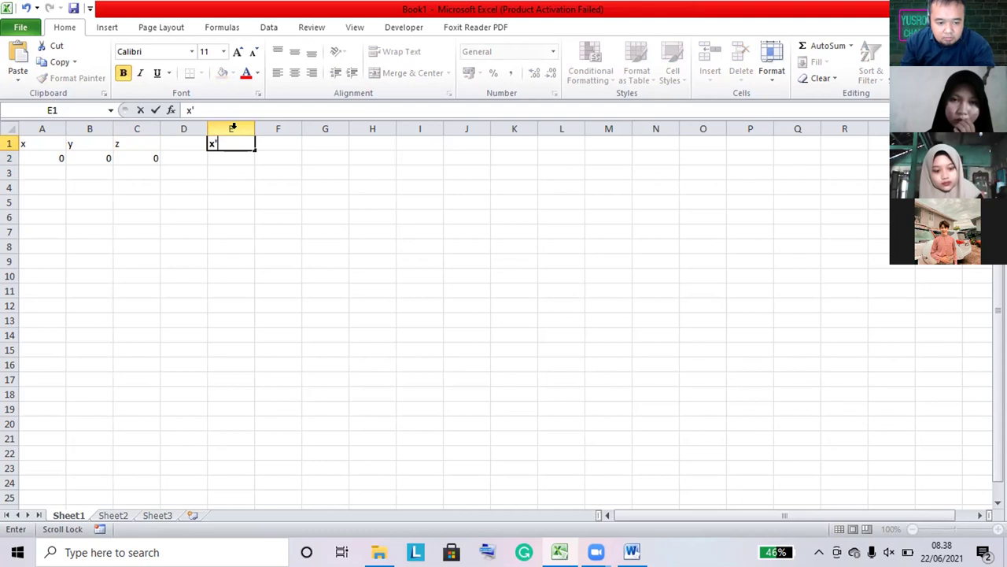
{"action": "left_click", "coordinate": [264, 140]}
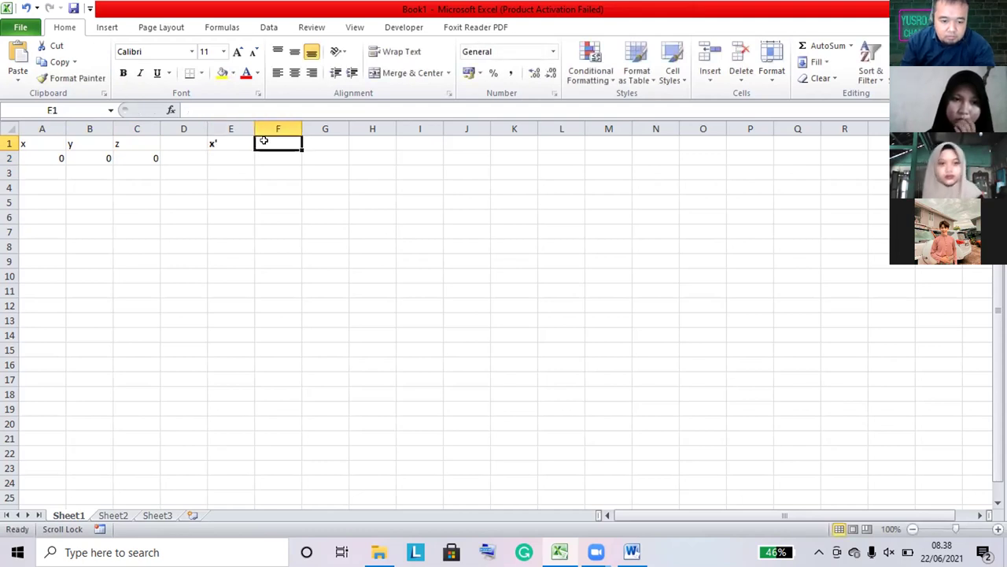
{"action": "type", "text": "y"}
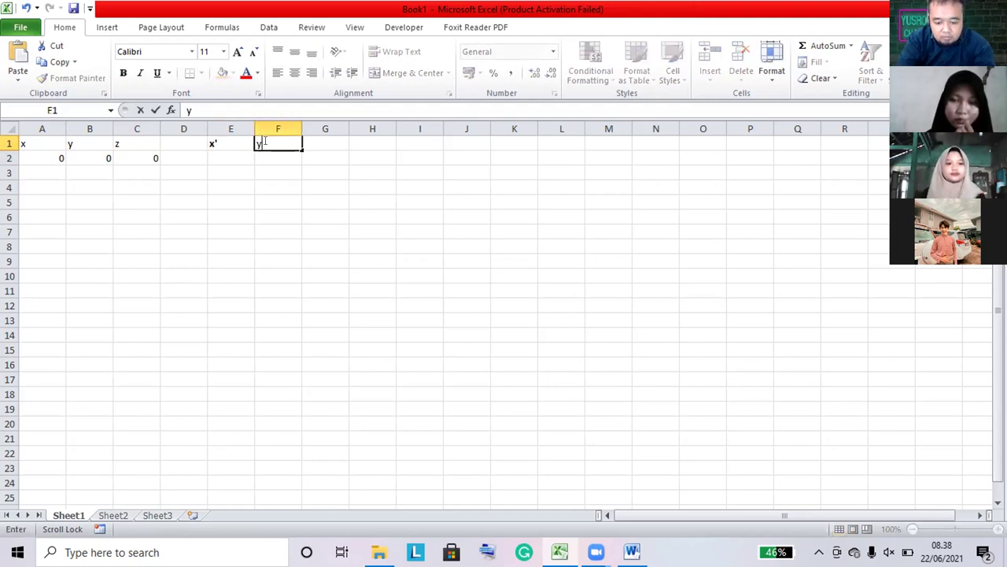
{"action": "key", "text": "BackSpace"}
{"action": "key", "text": "ctrl+b"}
{"action": "type", "text": "y"}
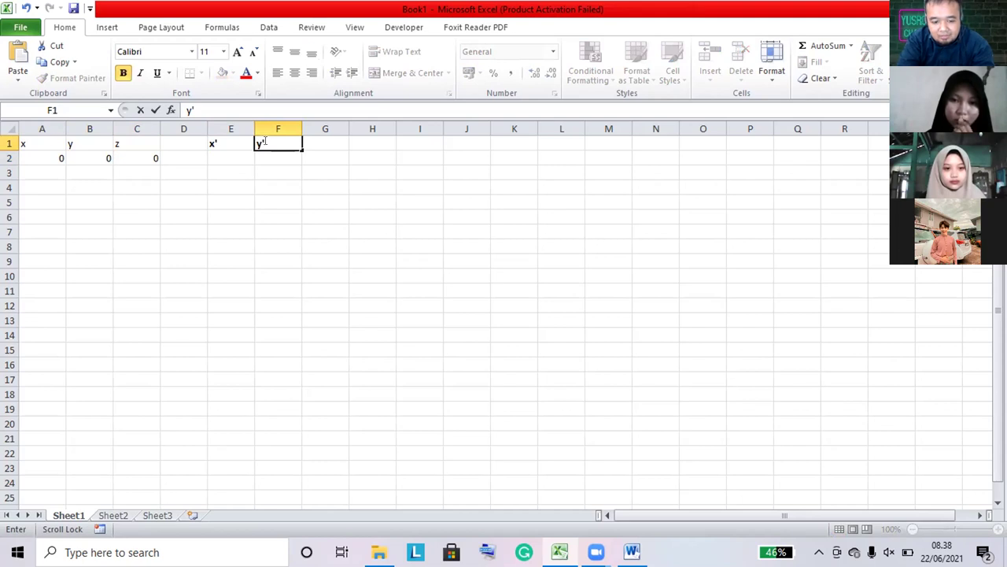
Enter the formula =(0,35*A2)+B2 in bold under the x' heading in E2, then reselect that cell
{"action": "left_click", "coordinate": [233, 155]}
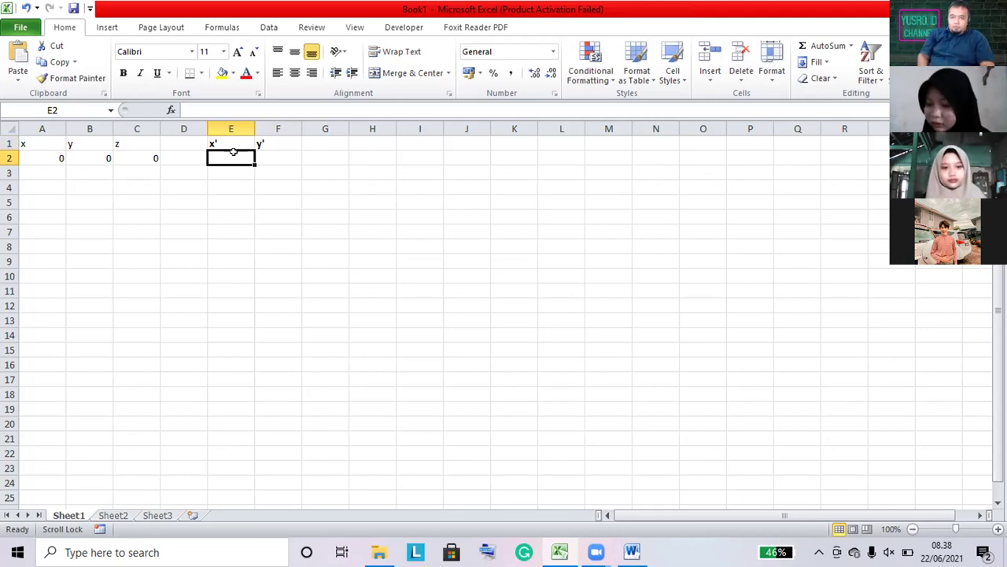
{"action": "type", "text": "="}
{"action": "key", "text": "BackSpace"}
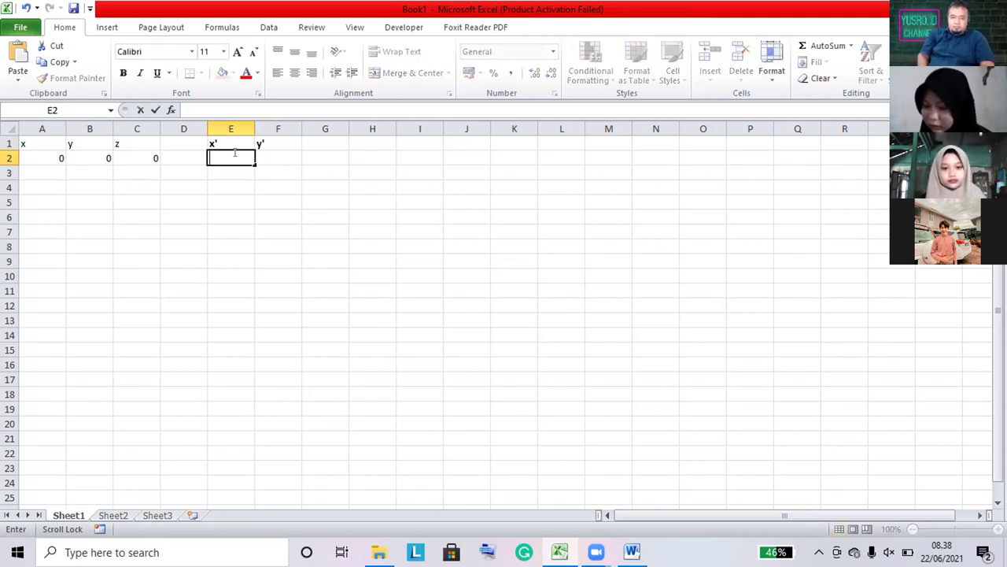
{"action": "key", "text": "ctrl+b"}
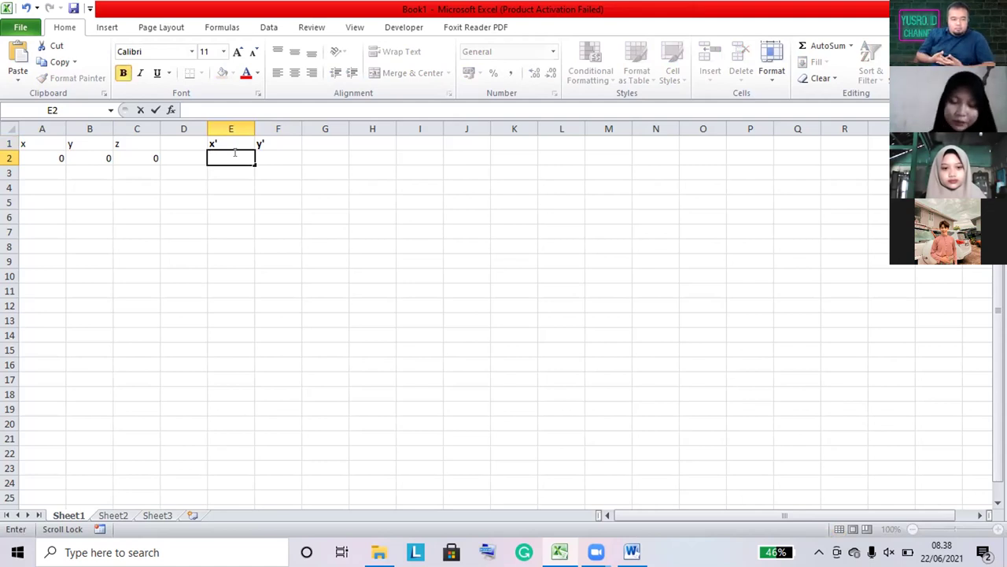
{"action": "type", "text": "=("}
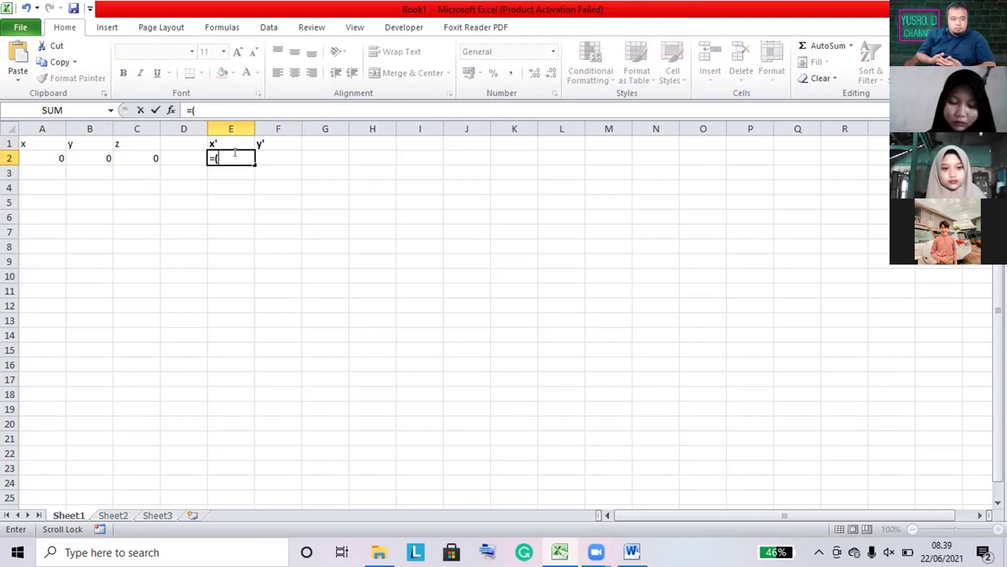
{"action": "type", "text": "0,"}
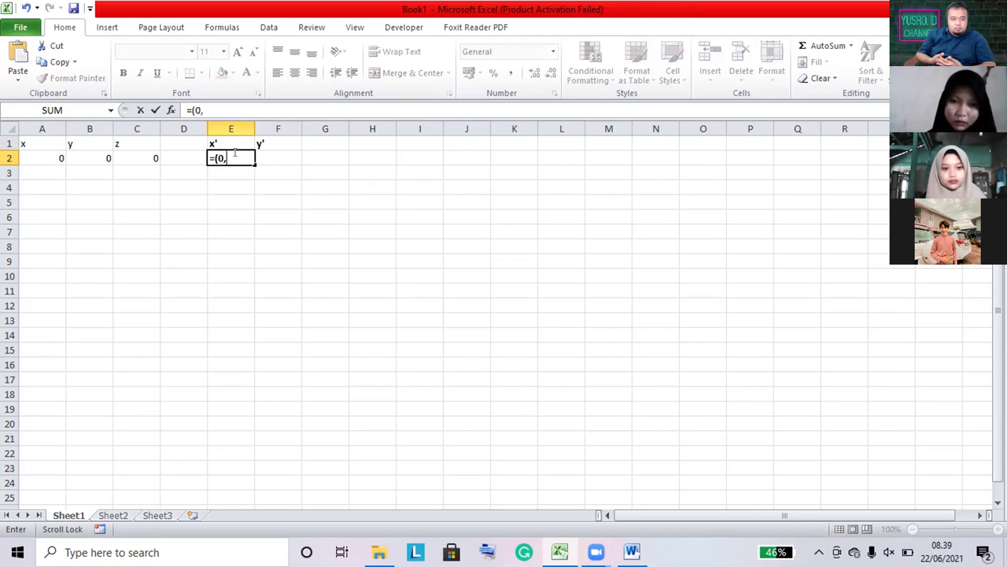
{"action": "type", "text": "3"}
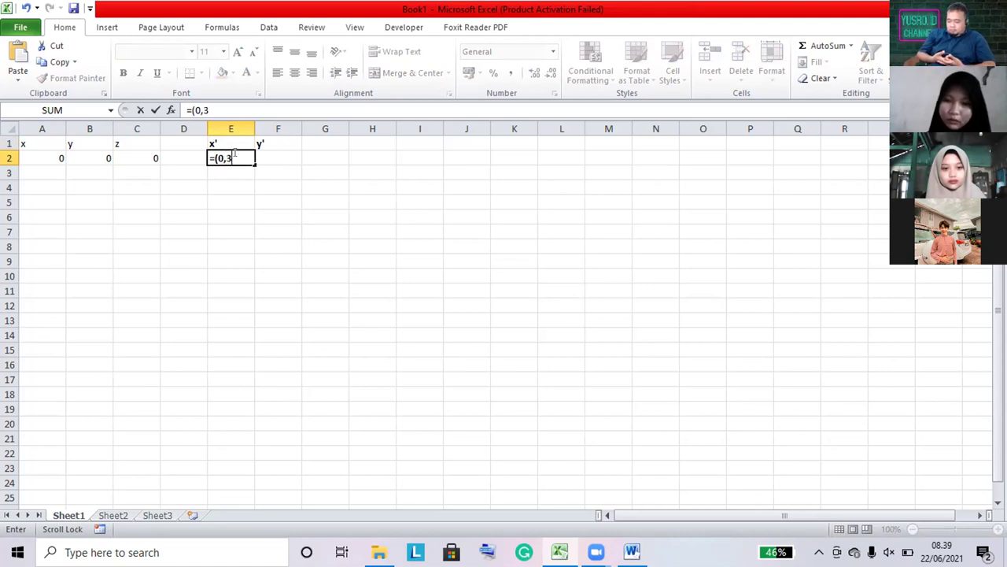
{"action": "type", "text": "5*"}
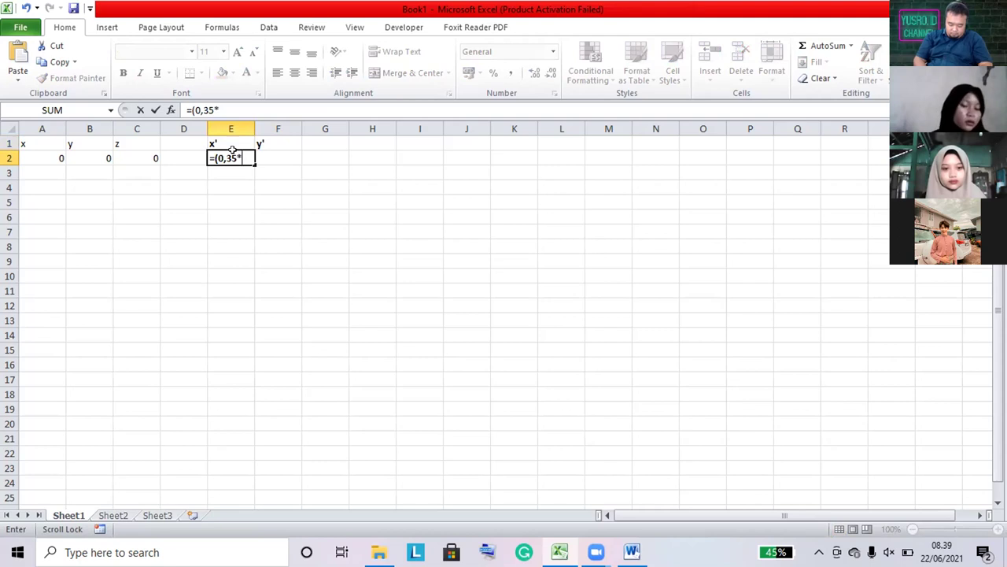
{"action": "left_click", "coordinate": [41, 158]}
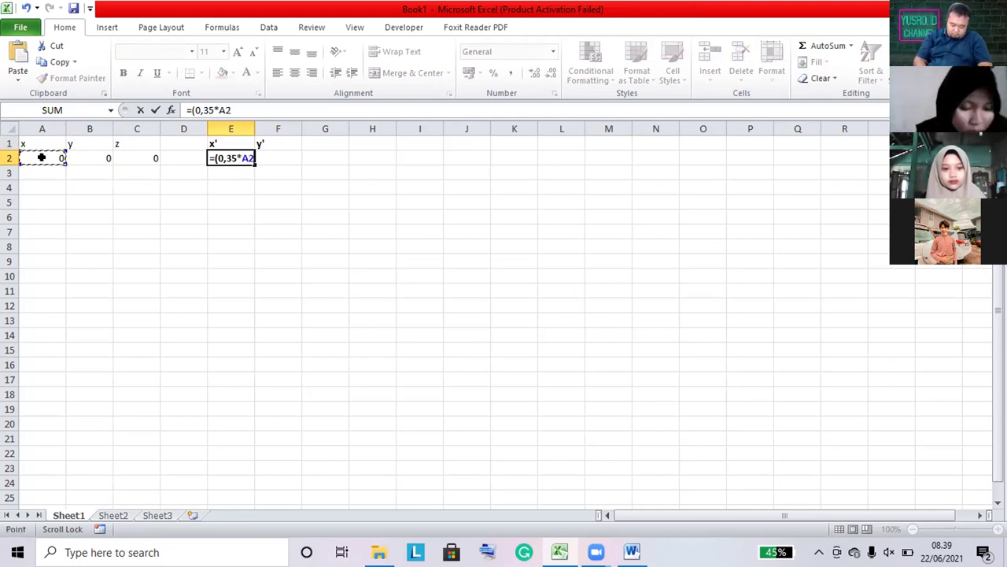
{"action": "type", "text": ")"}
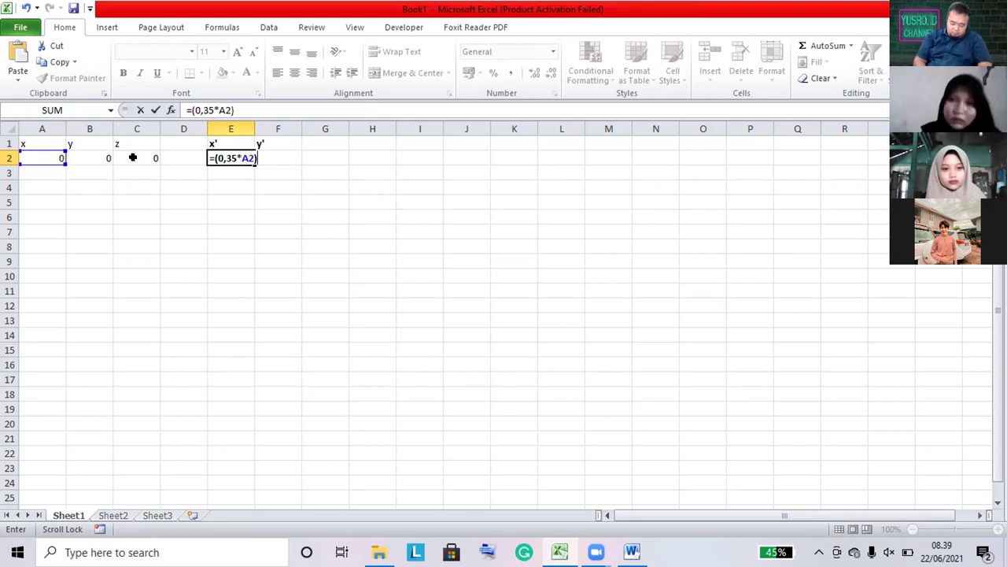
{"action": "type", "text": "+"}
{"action": "left_click", "coordinate": [104, 154]}
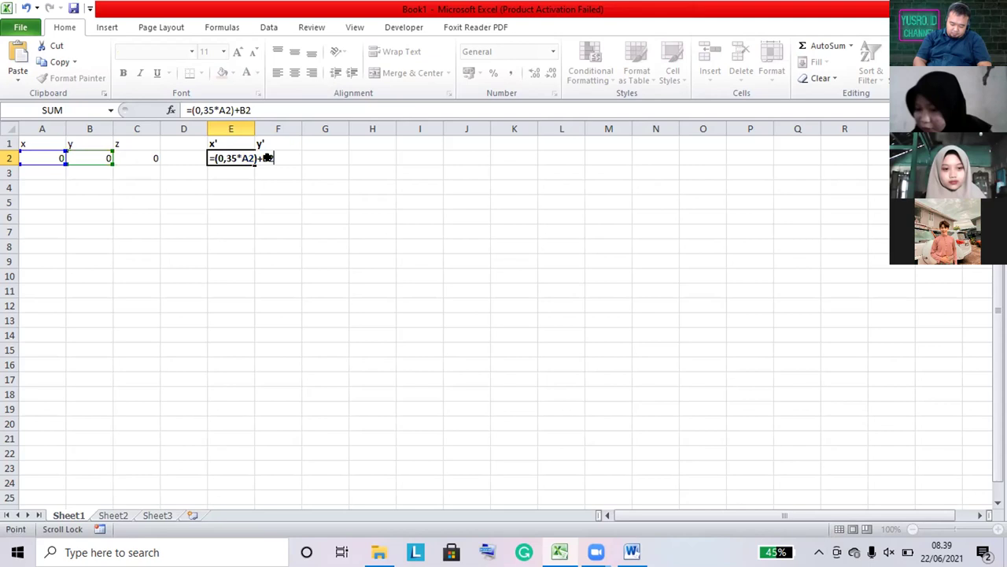
{"action": "key", "text": "Return"}
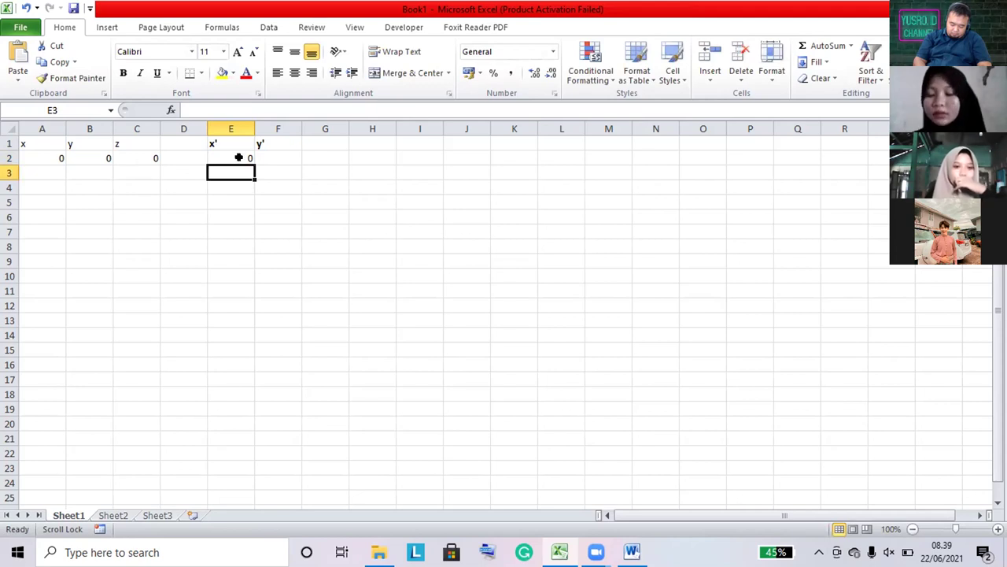
{"action": "left_click", "coordinate": [239, 155]}
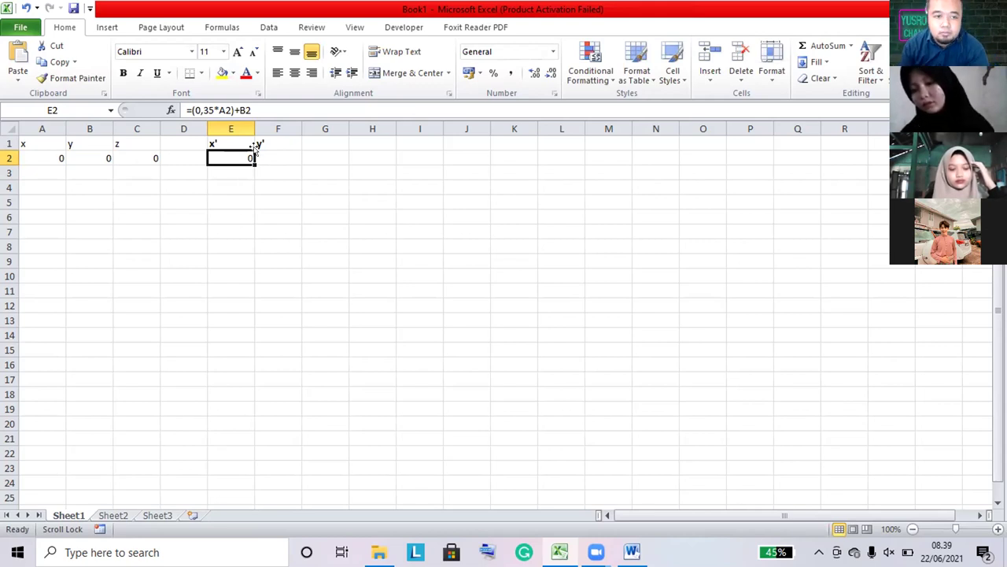
Enter the formula =(0,35*A2)+C2 in bold under the y' heading in F2
{"action": "left_click", "coordinate": [266, 153]}
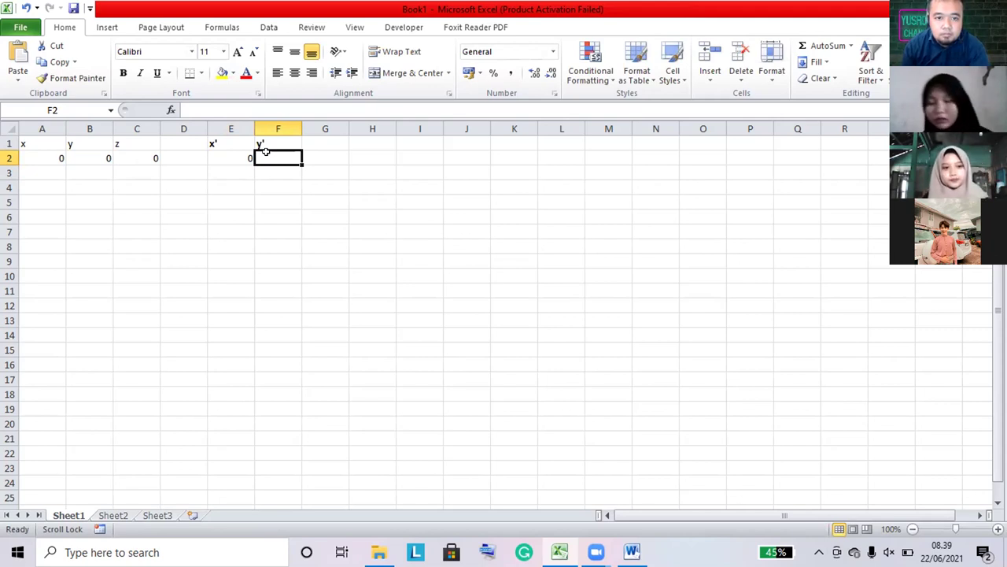
{"action": "type", "text": "=("}
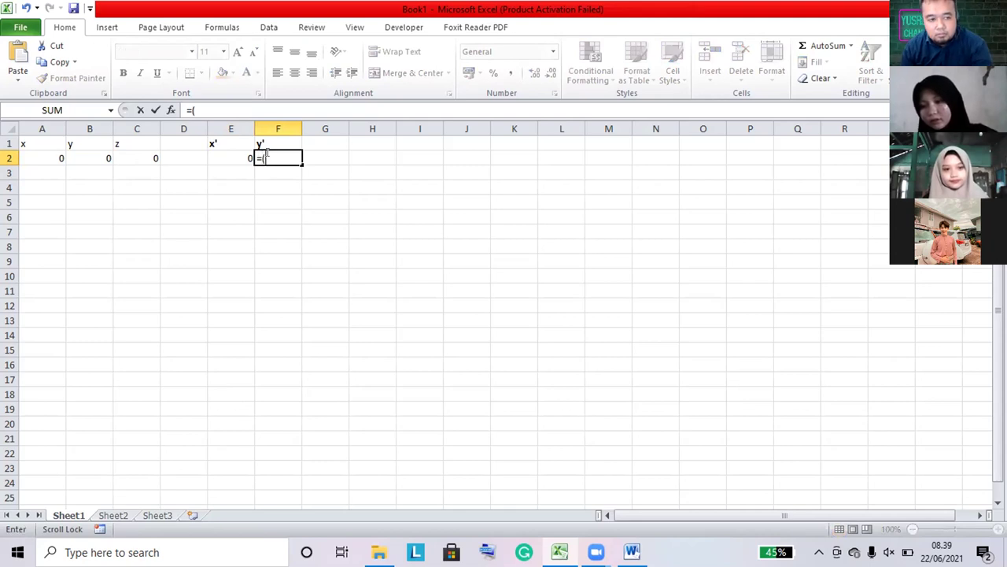
{"action": "key", "text": "BackSpace"}
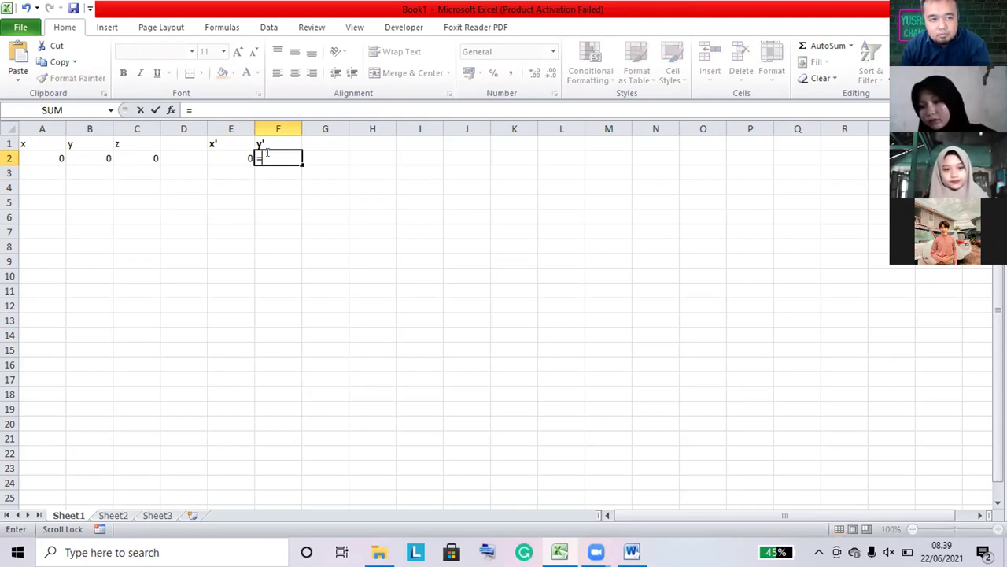
{"action": "key", "text": "ctrl+b"}
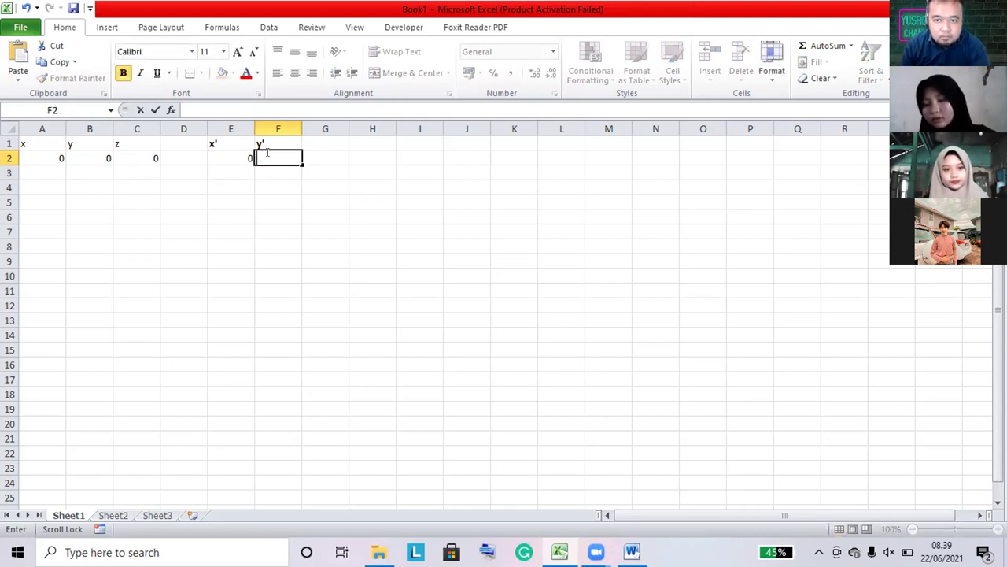
{"action": "type", "text": "+"}
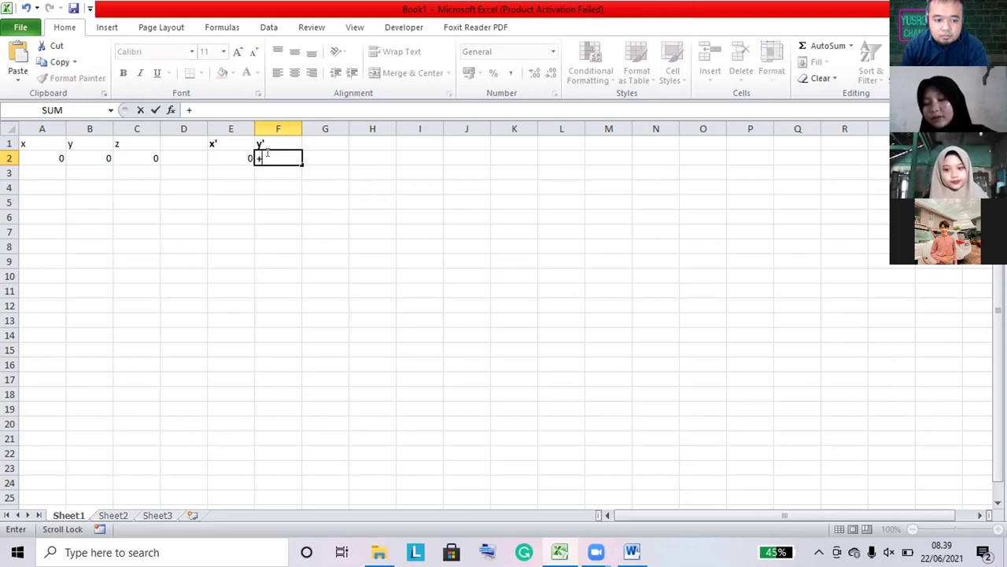
{"action": "key", "text": "BackSpace"}
{"action": "type", "text": "=("}
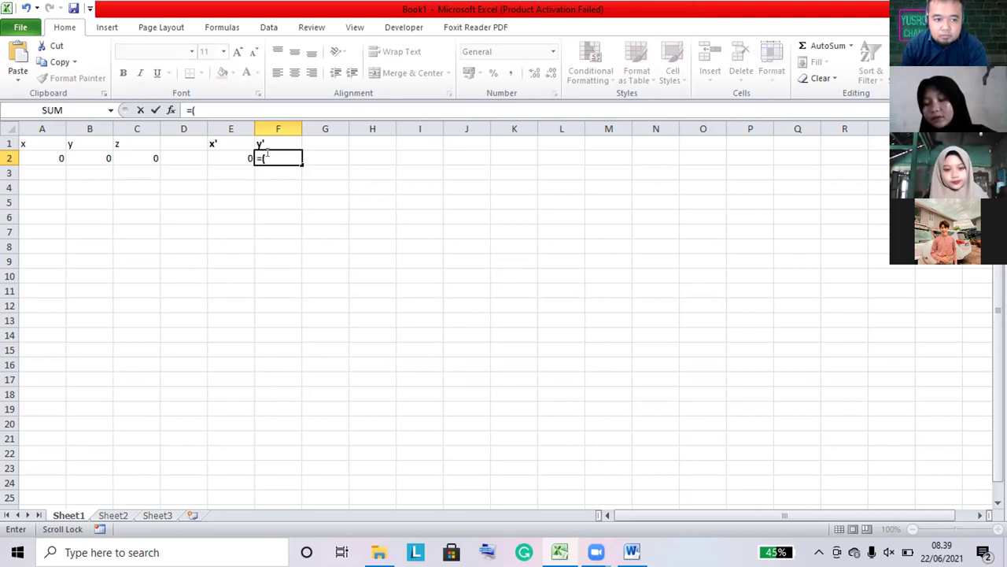
{"action": "type", "text": "0,35"}
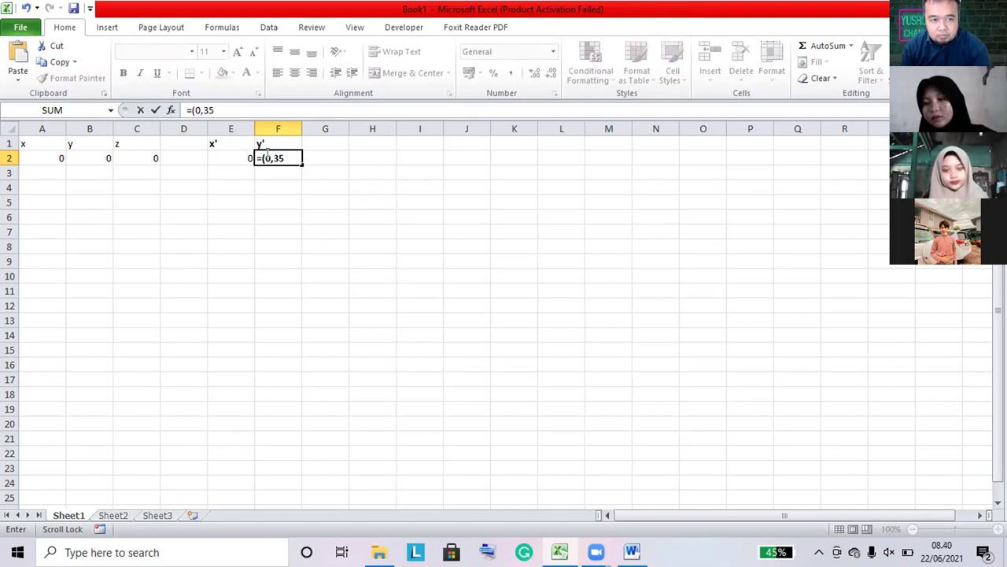
{"action": "type", "text": "*"}
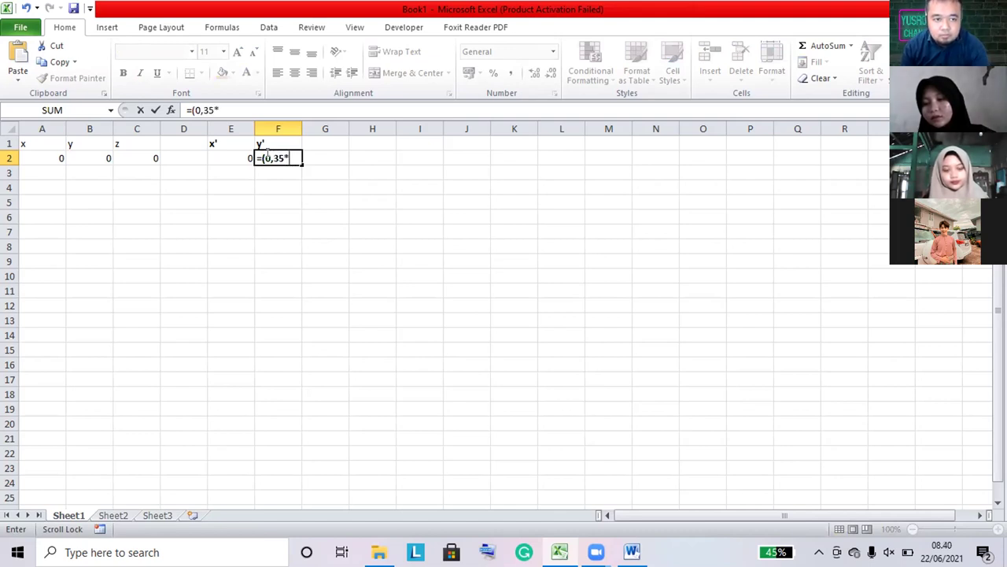
{"action": "left_click", "coordinate": [45, 154]}
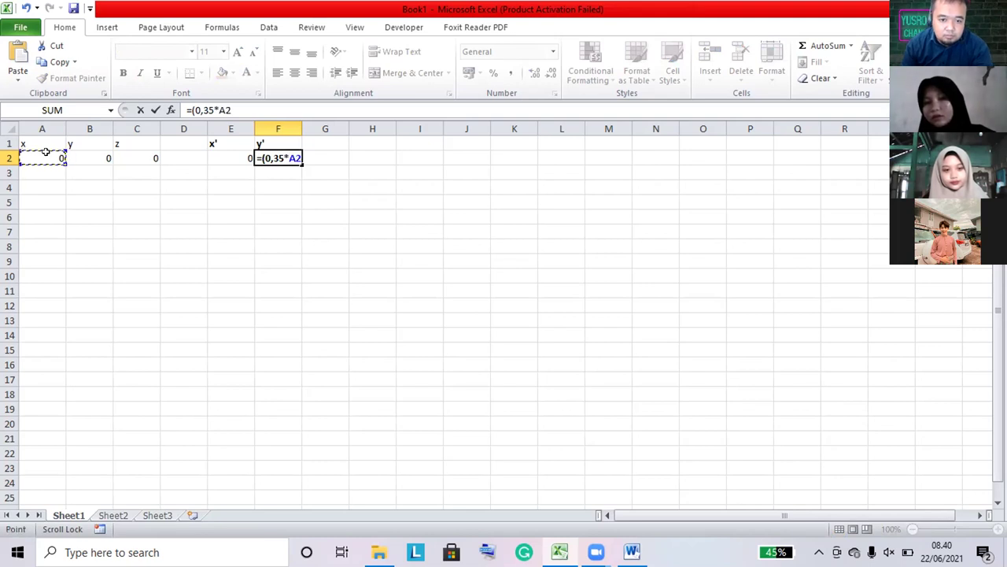
{"action": "type", "text": ")"}
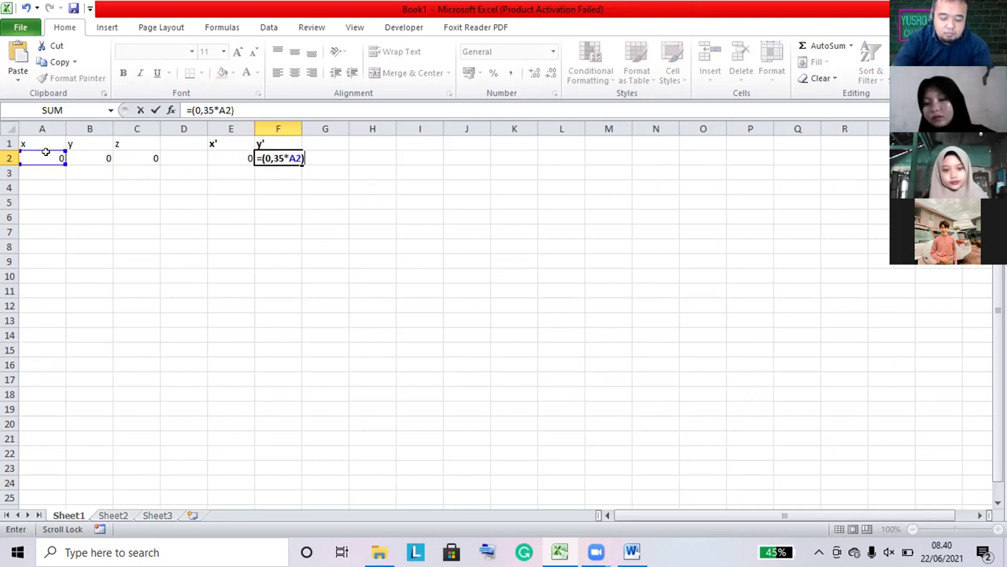
{"action": "type", "text": "+"}
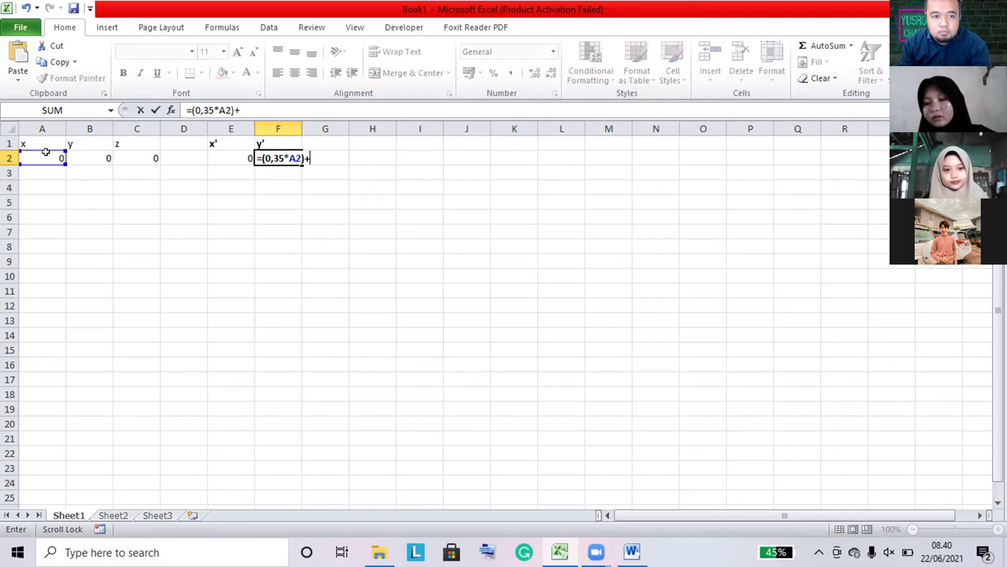
{"action": "left_click", "coordinate": [122, 152]}
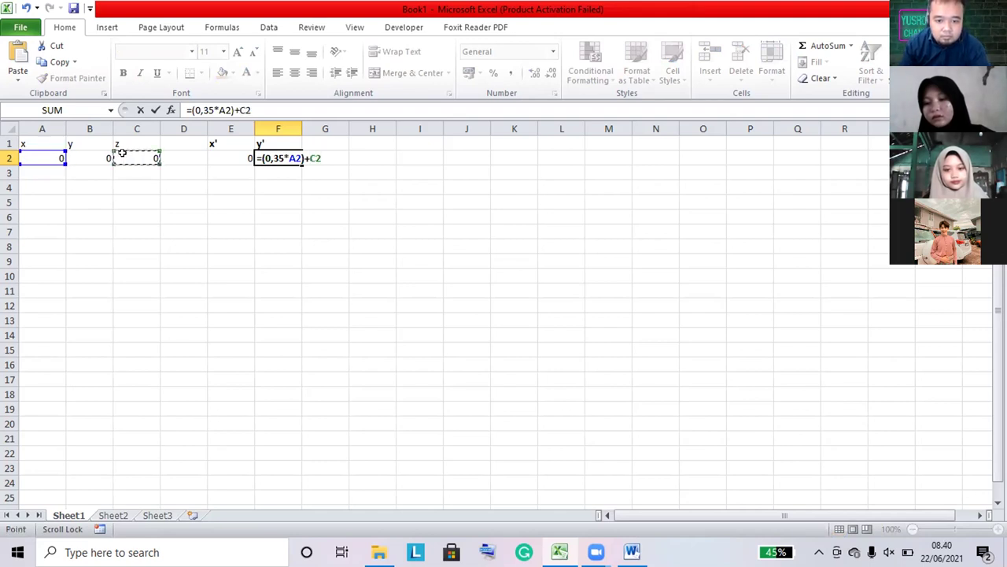
{"action": "key", "text": "Return"}
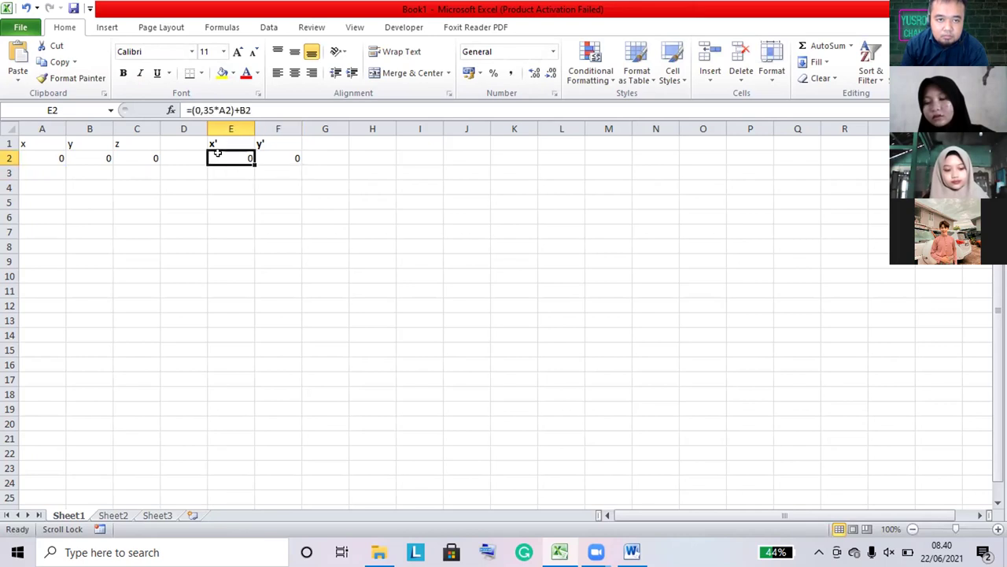
Fill the x' and y' formulas down to row 25 and plot E2:F25 as a scatter chart with straight lines and markers
{"action": "left_click_drag", "start_coordinate": [243, 158], "coordinate": [301, 502]}
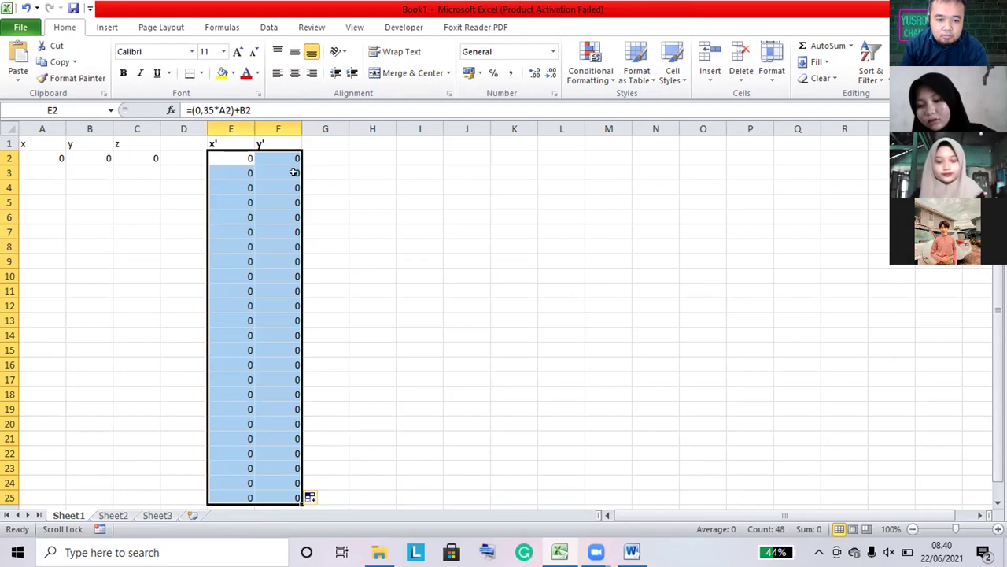
{"action": "left_click", "coordinate": [325, 184]}
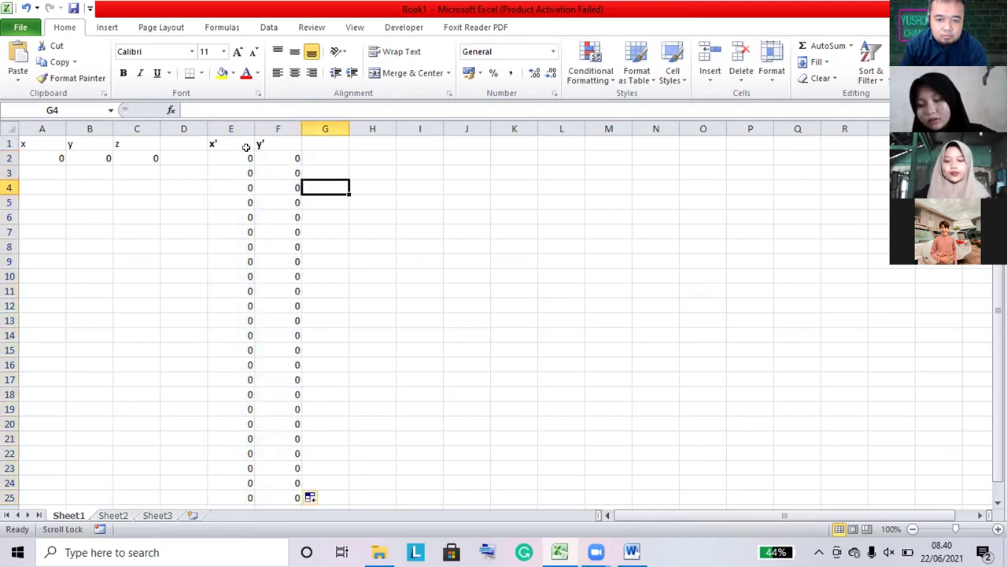
{"action": "left_click_drag", "start_coordinate": [232, 153], "coordinate": [279, 496]}
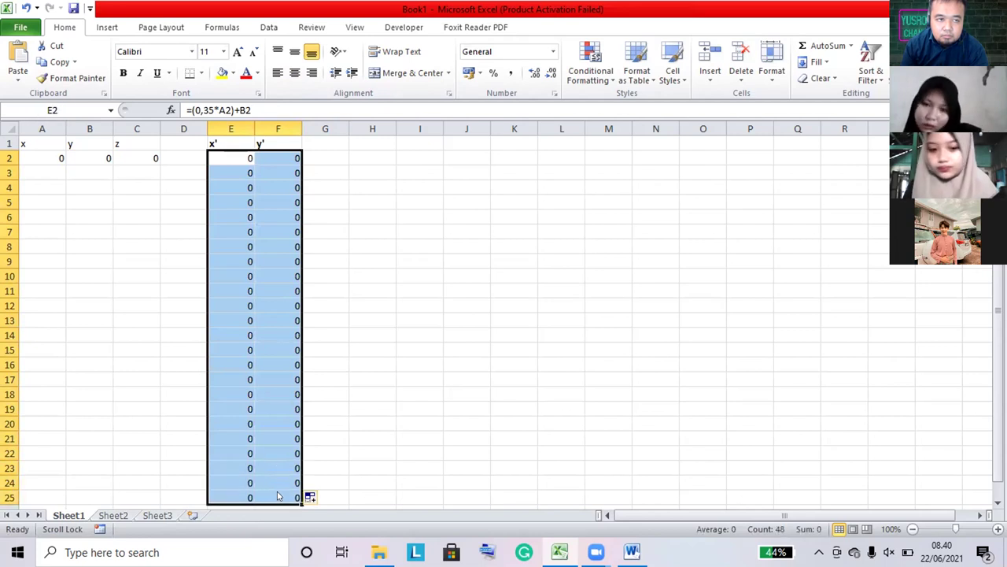
{"action": "left_click", "coordinate": [108, 27]}
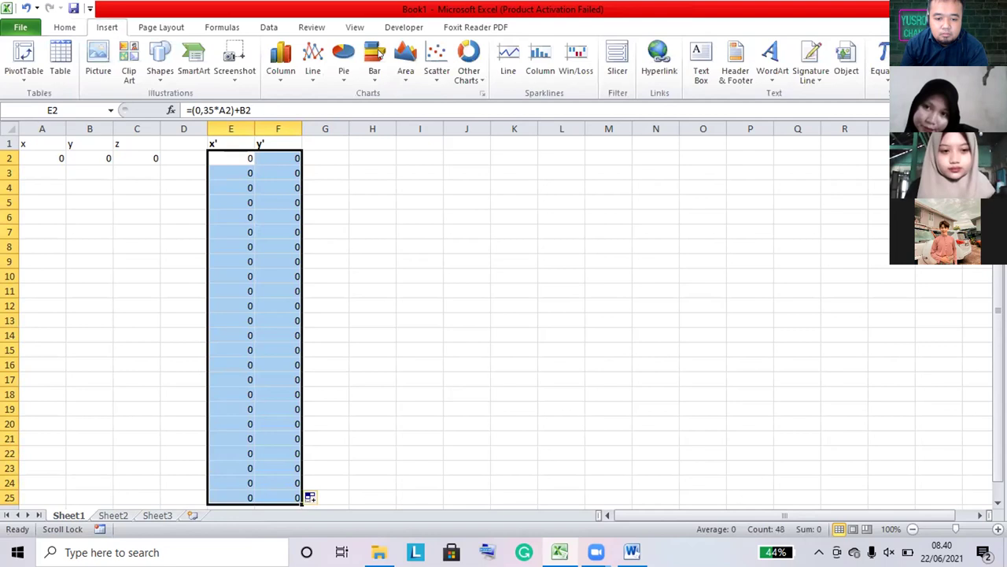
{"action": "left_click", "coordinate": [431, 77]}
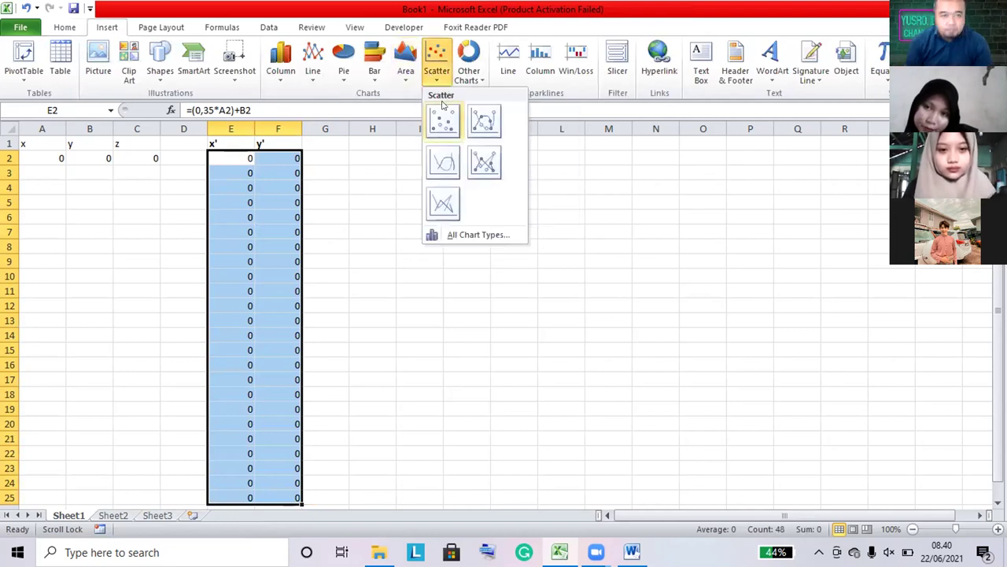
{"action": "left_click", "coordinate": [483, 162]}
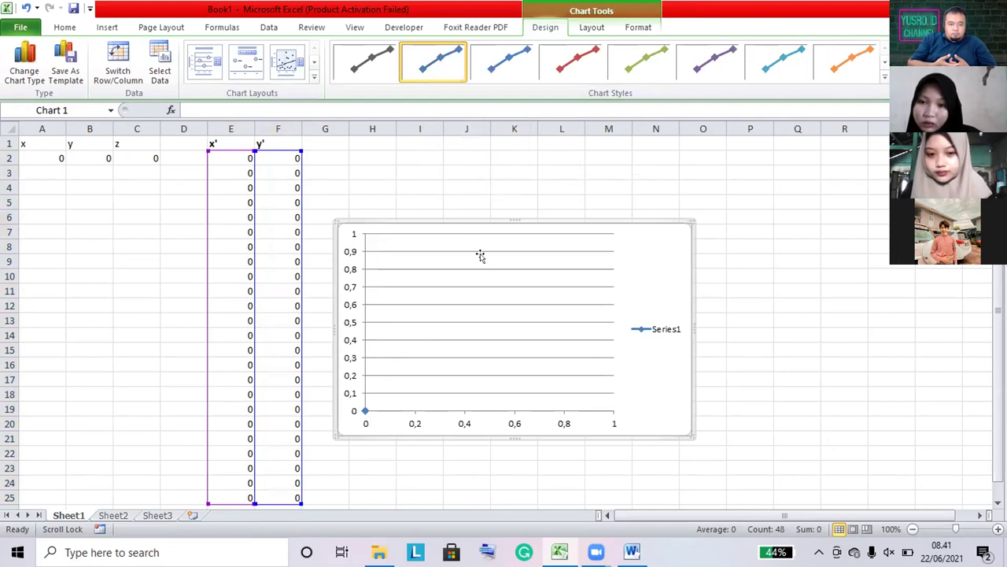
Fix the chart's vertical axis range at a minimum of -5 and a maximum of 5
{"action": "mouse_move", "coordinate": [363, 410]}
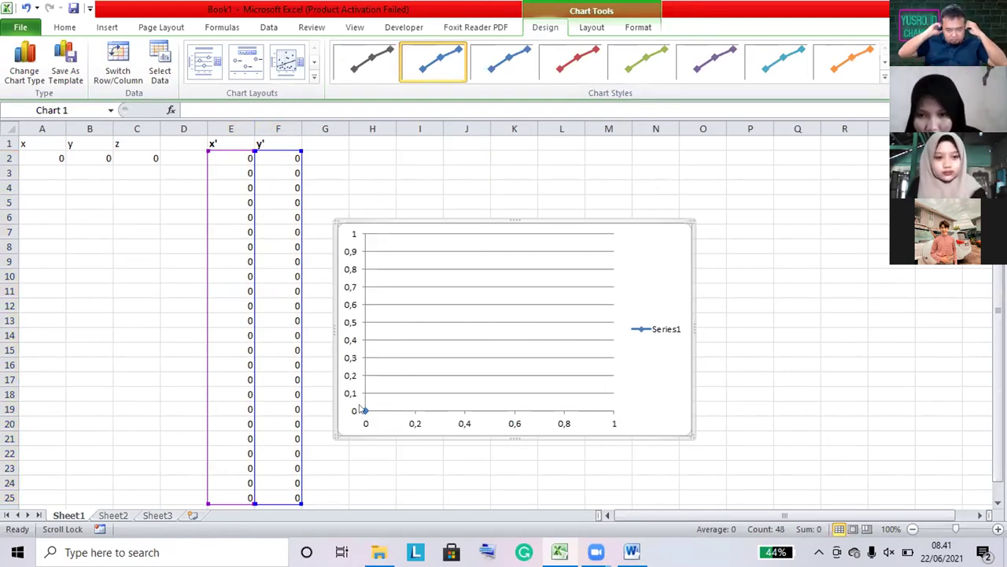
{"action": "left_click", "coordinate": [350, 305]}
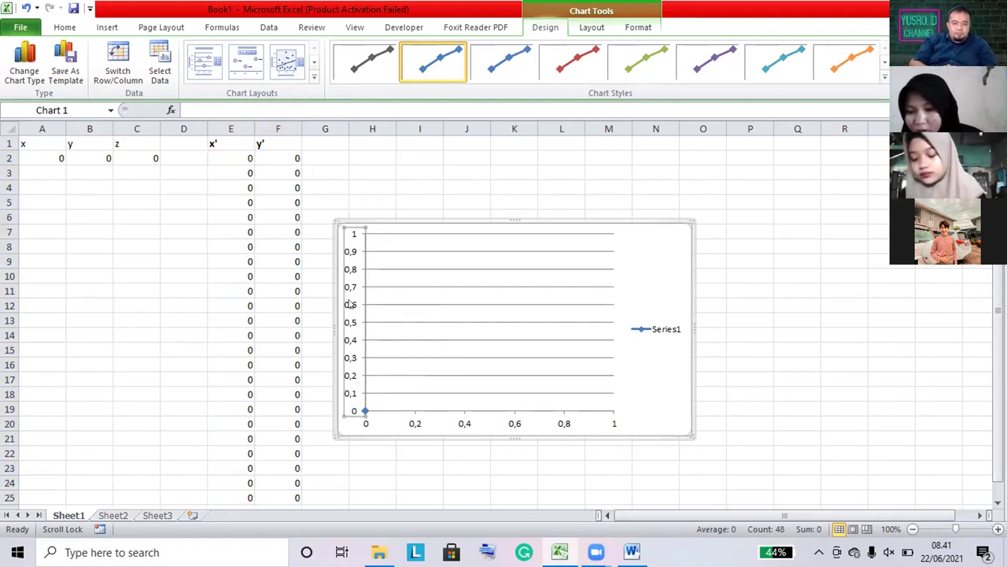
{"action": "right_click", "coordinate": [351, 305]}
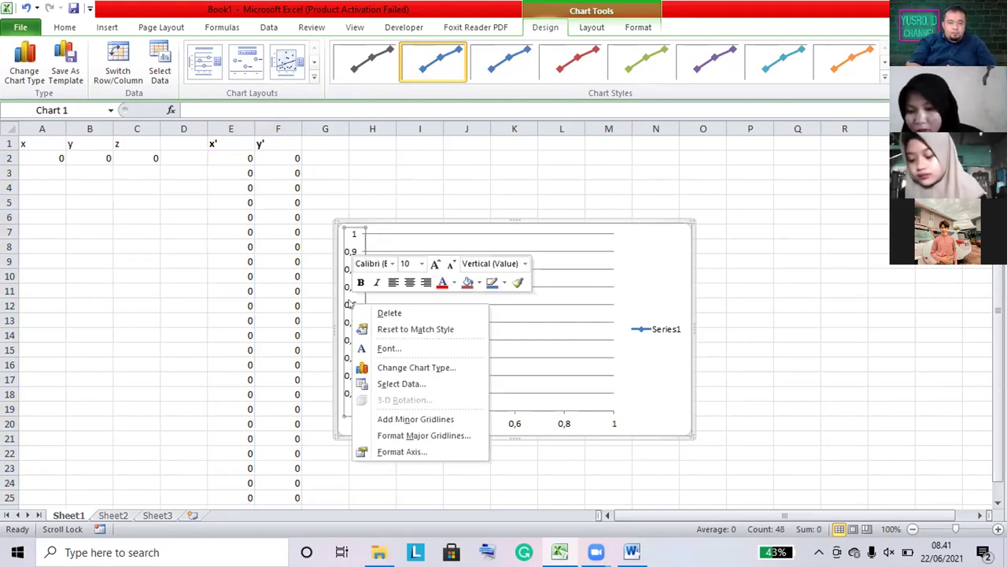
{"action": "left_click", "coordinate": [402, 452]}
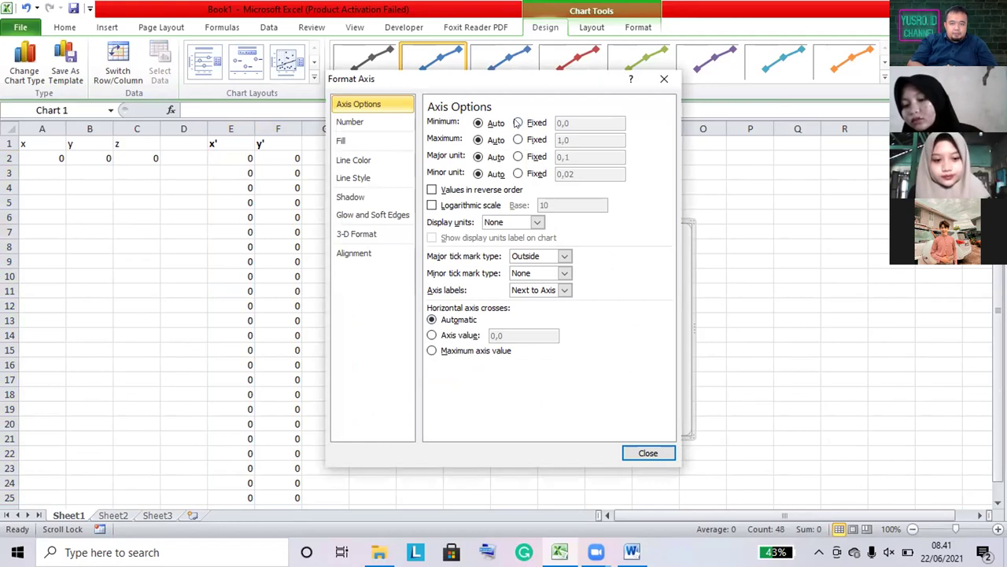
{"action": "left_click", "coordinate": [519, 123]}
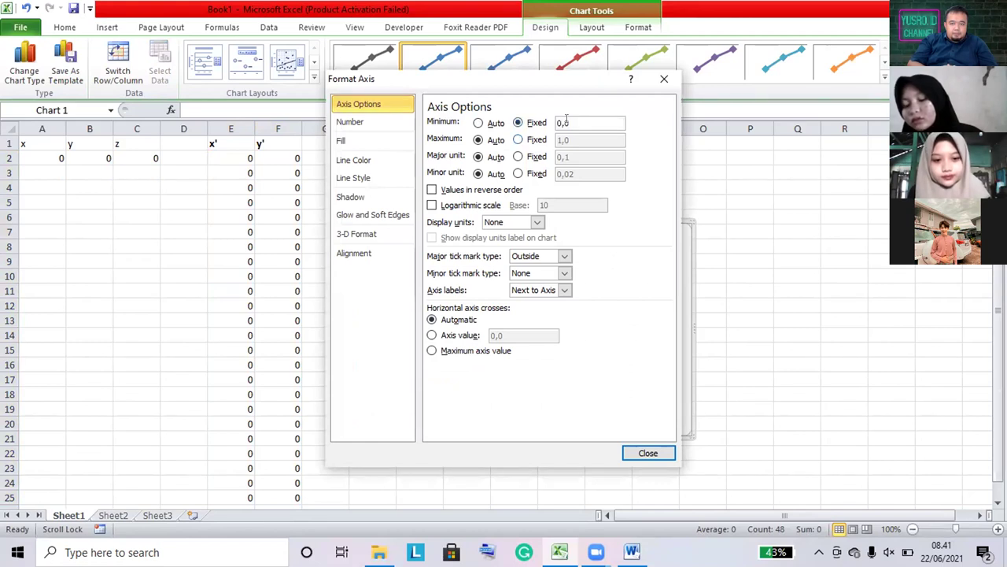
{"action": "key", "text": "BackSpace"}
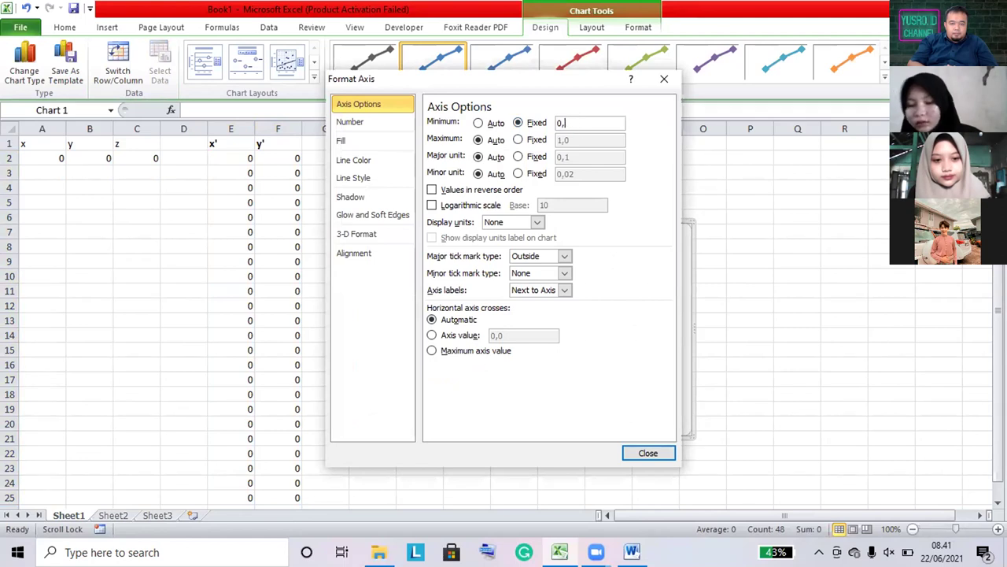
{"action": "type", "text": "-5"}
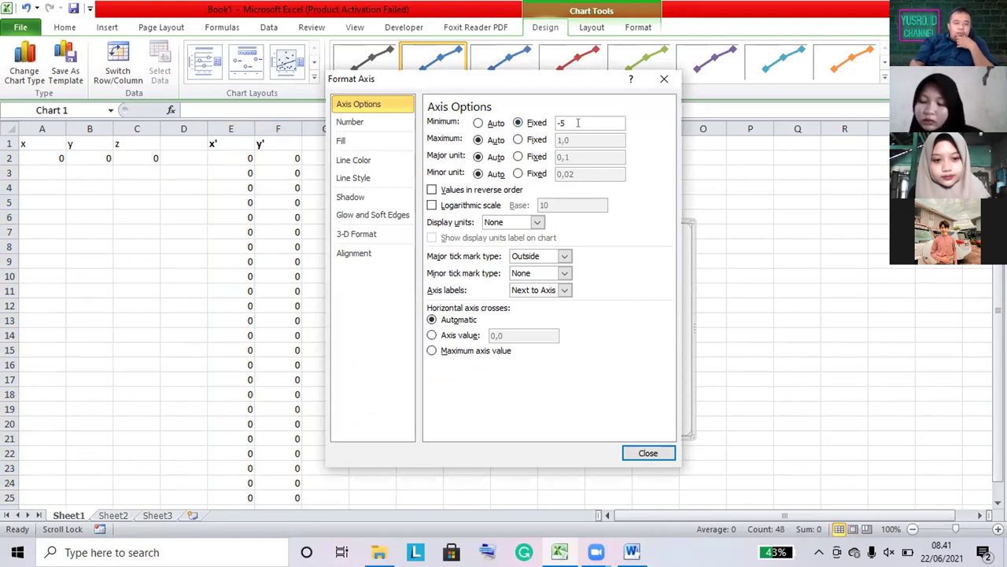
{"action": "left_click", "coordinate": [519, 139]}
{"action": "left_click_drag", "start_coordinate": [571, 140], "coordinate": [539, 139]}
{"action": "key", "text": "BackSpace"}
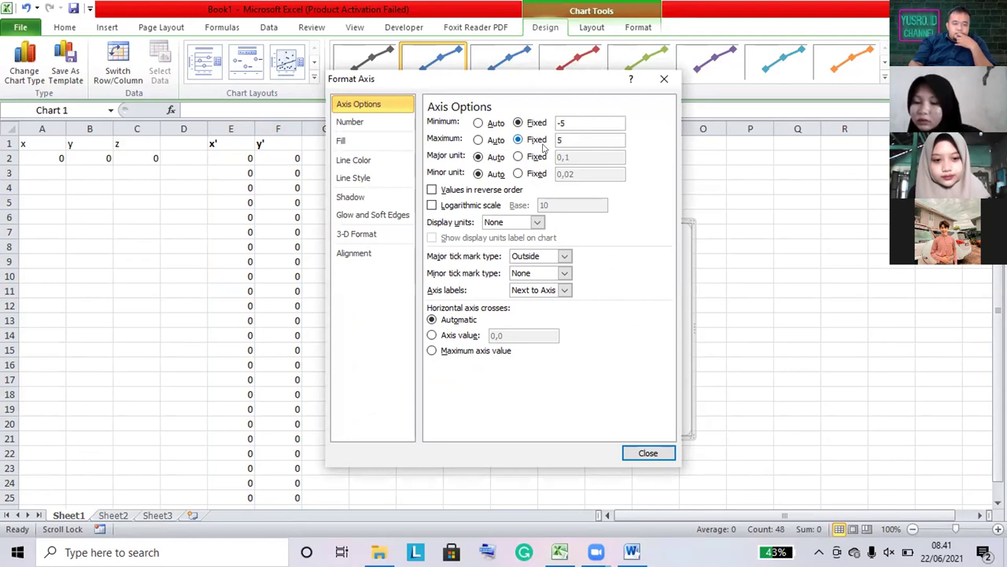
Fix the vertical axis's major unit at 1,0 and minor unit at 0,2, then close the axis settings
{"action": "left_click", "coordinate": [519, 157]}
{"action": "left_click", "coordinate": [518, 173]}
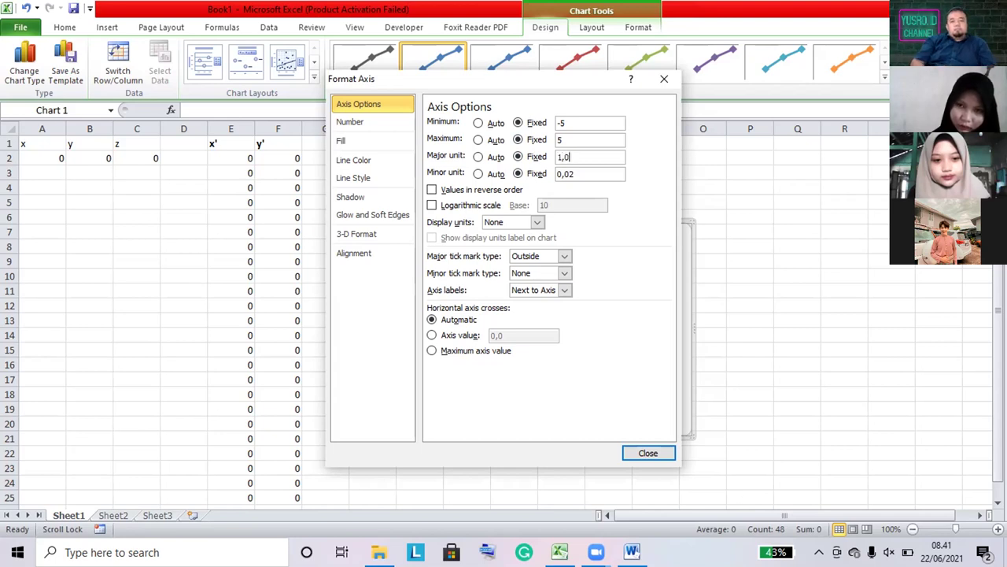
{"action": "left_click", "coordinate": [575, 173]}
{"action": "key", "text": "BackSpace"}
{"action": "key", "text": "BackSpace"}
{"action": "type", "text": "2"}
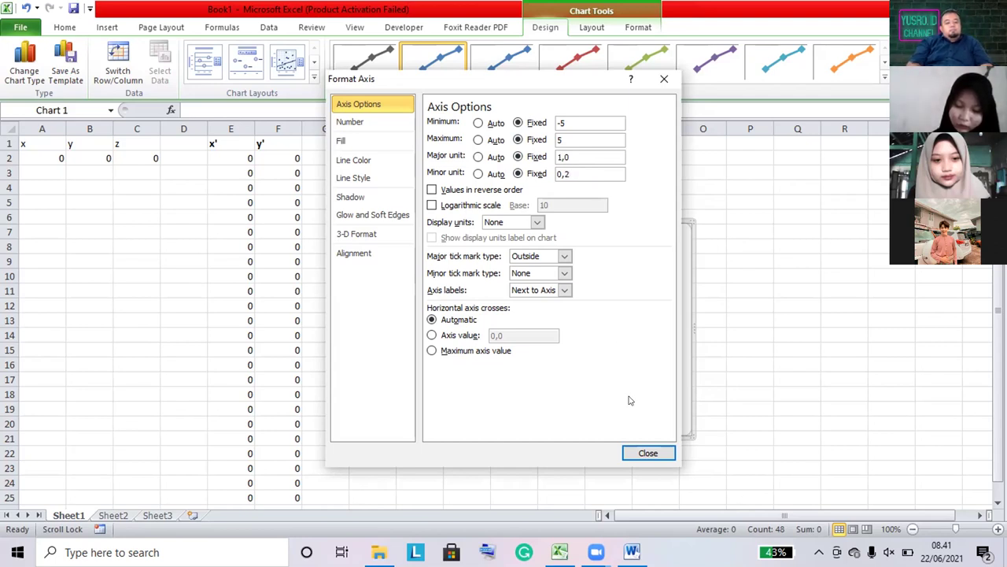
{"action": "left_click", "coordinate": [647, 453]}
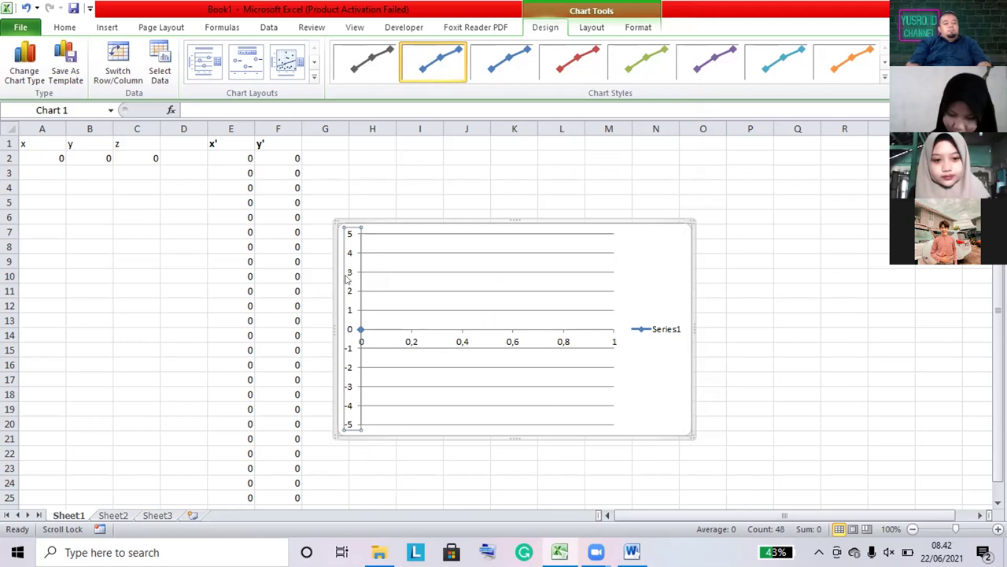
Fix the chart's horizontal axis range at a minimum of -5 and a maximum of 5
{"action": "left_click", "coordinate": [412, 340]}
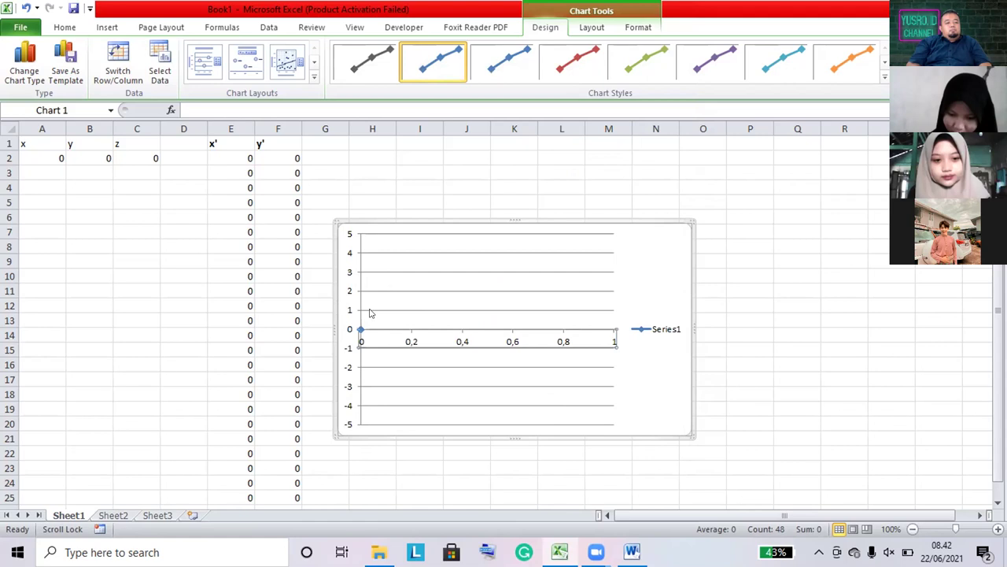
{"action": "right_click", "coordinate": [462, 342]}
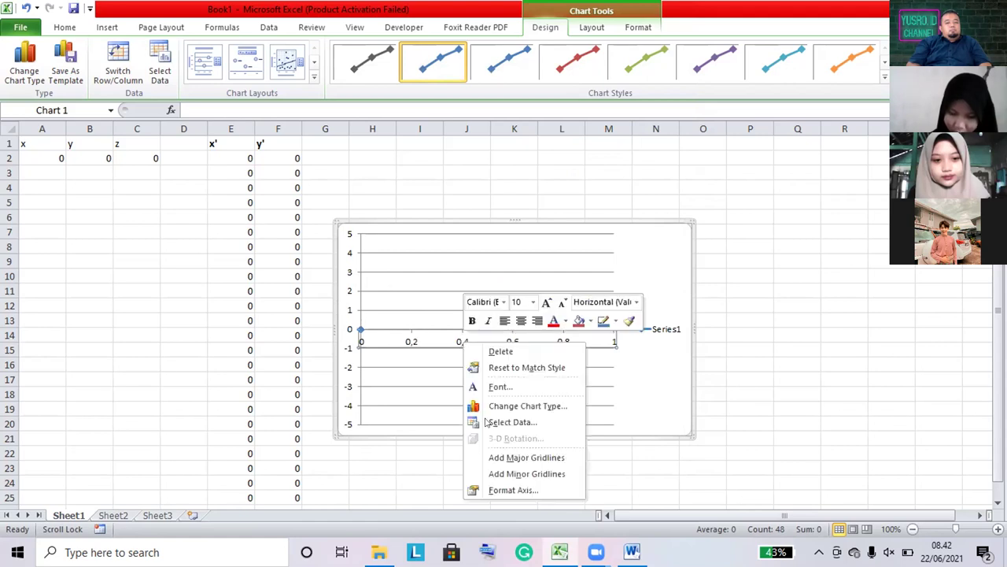
{"action": "left_click", "coordinate": [498, 490]}
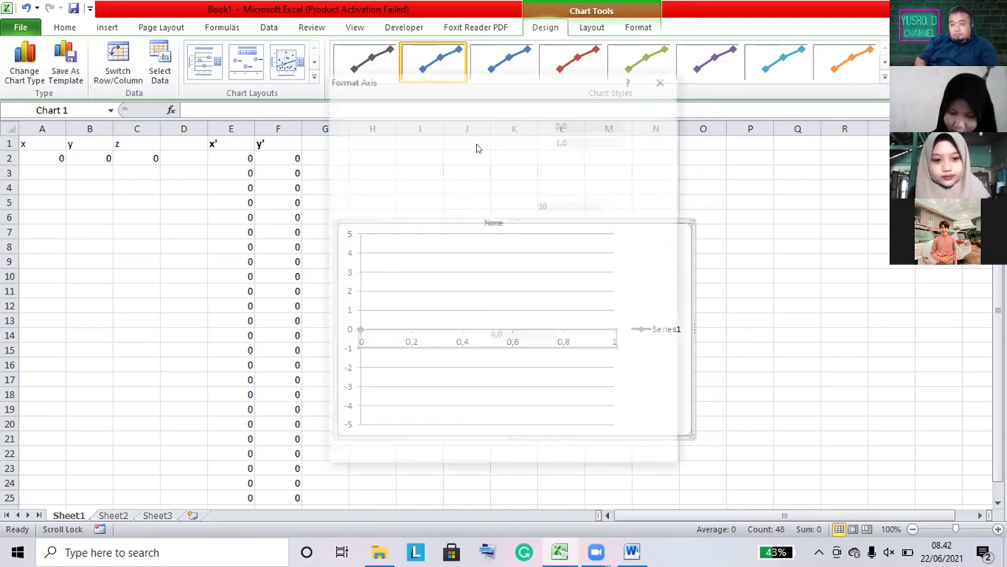
{"action": "left_click", "coordinate": [519, 123]}
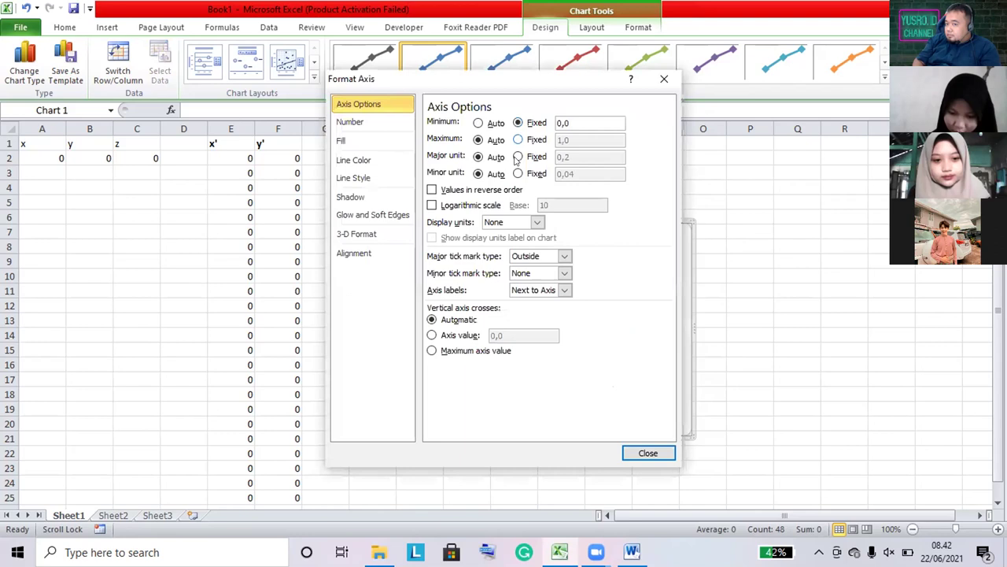
{"action": "left_click", "coordinate": [517, 156]}
{"action": "left_click", "coordinate": [518, 173]}
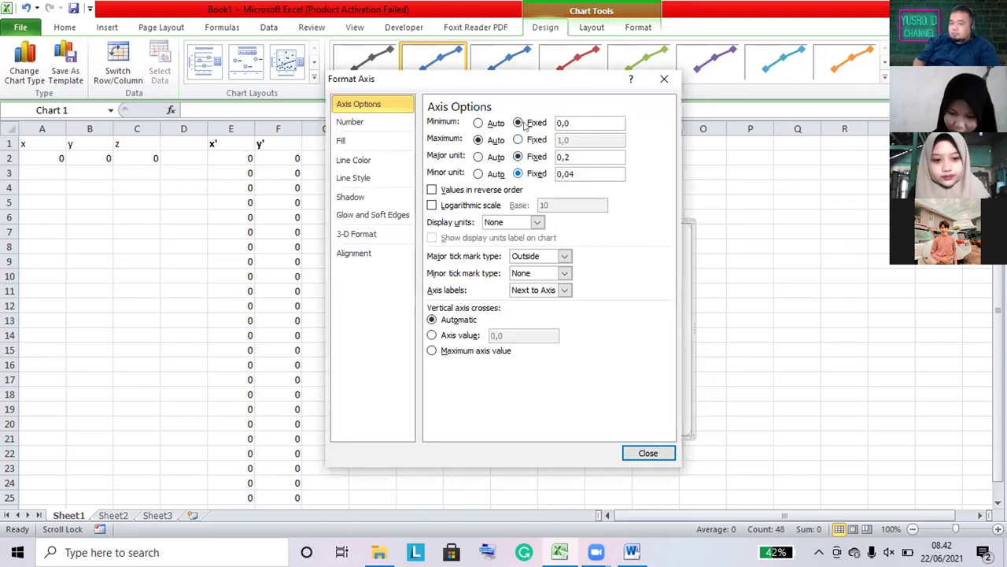
{"action": "left_click", "coordinate": [541, 139]}
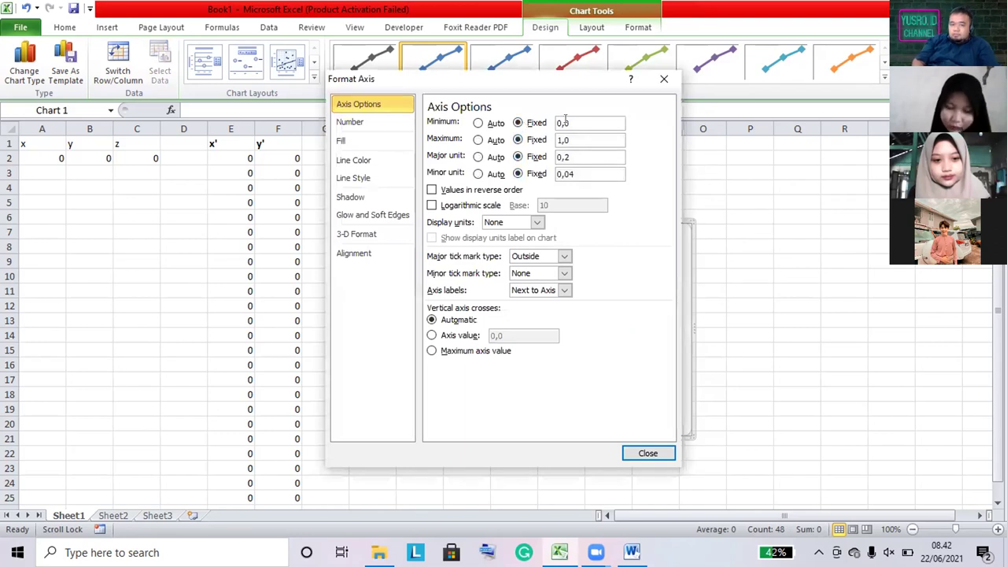
{"action": "double_click", "coordinate": [564, 122]}
{"action": "key", "text": "BackSpace"}
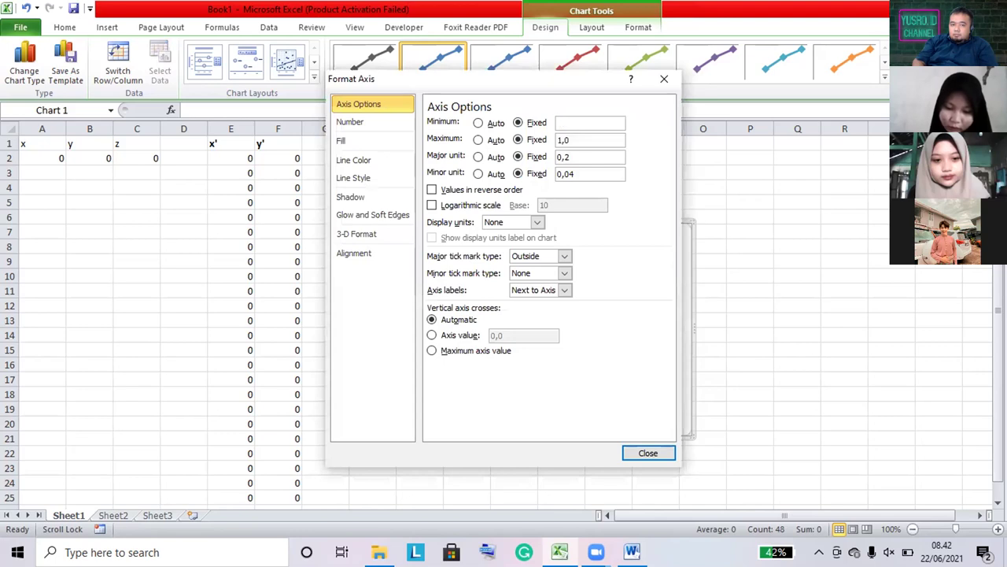
{"action": "type", "text": "-5"}
{"action": "left_click", "coordinate": [581, 139]}
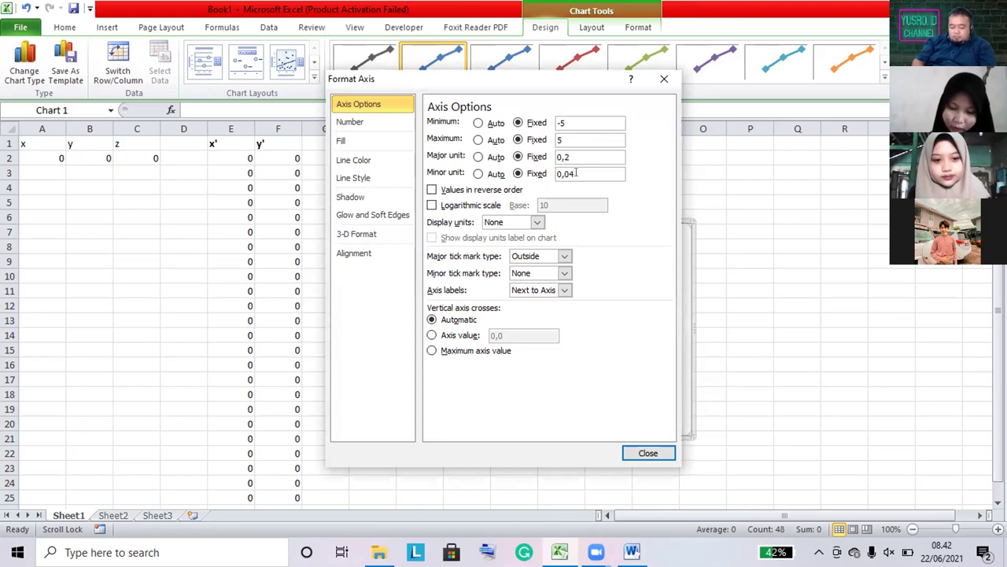
Fix the horizontal axis's major unit at 1,0 and minor unit at 0,2, then close the axis settings
{"action": "double_click", "coordinate": [553, 156]}
{"action": "key", "text": "BackSpace"}
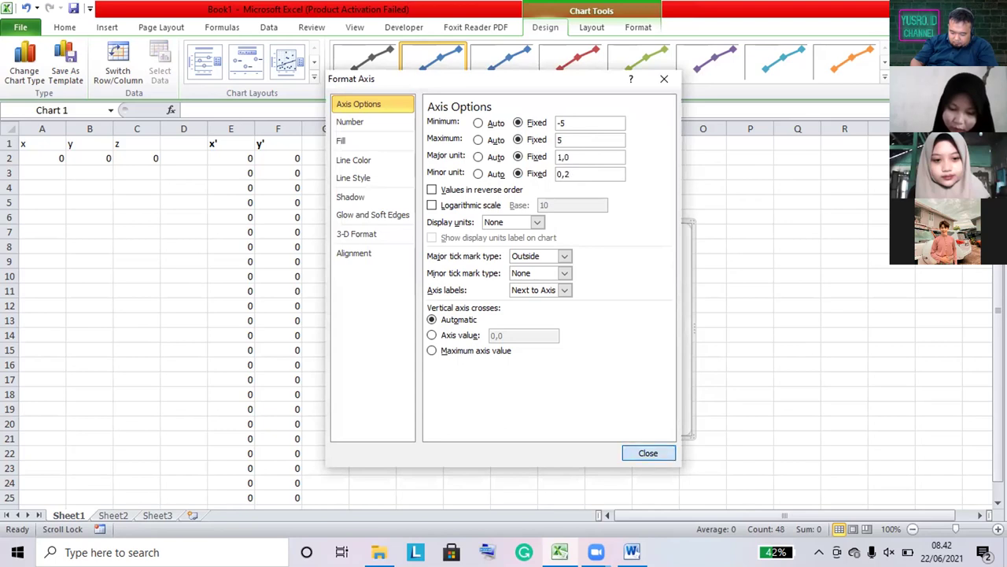
{"action": "left_click", "coordinate": [648, 453]}
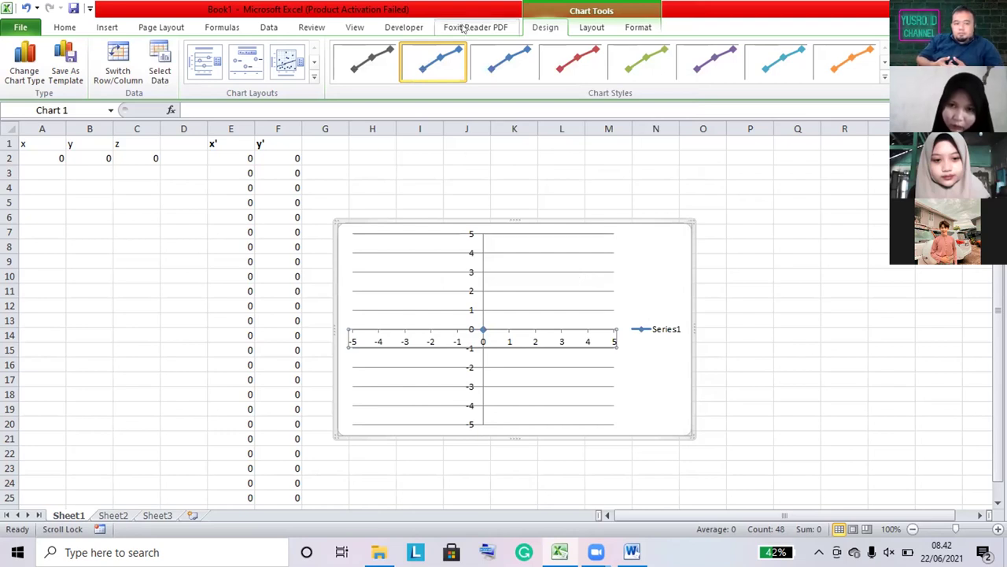
Add primary vertical major gridlines to the scatter chart and move the chart up so its upper edge aligns with row 2
{"action": "left_click", "coordinate": [524, 260]}
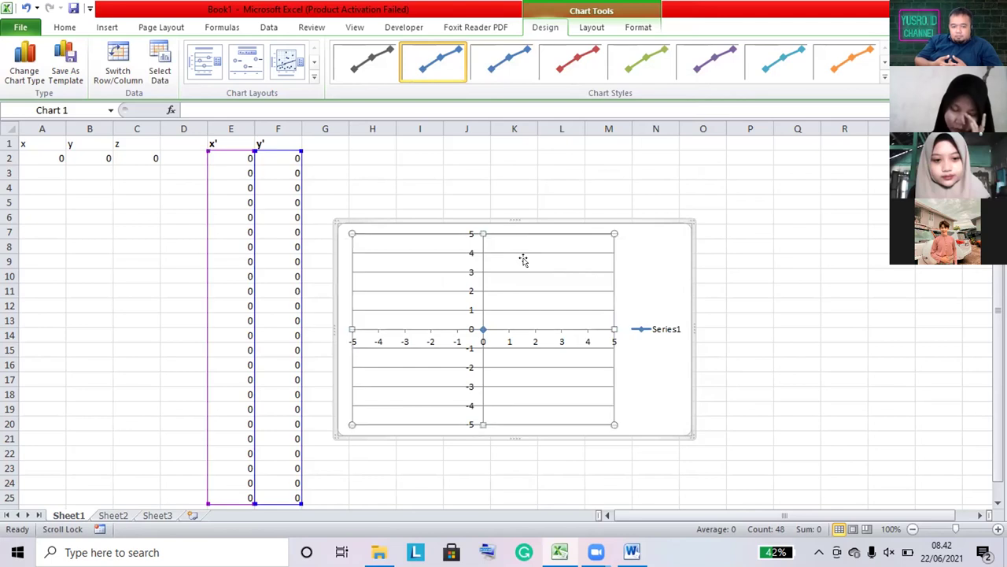
{"action": "left_click", "coordinate": [619, 27]}
{"action": "left_click", "coordinate": [614, 28]}
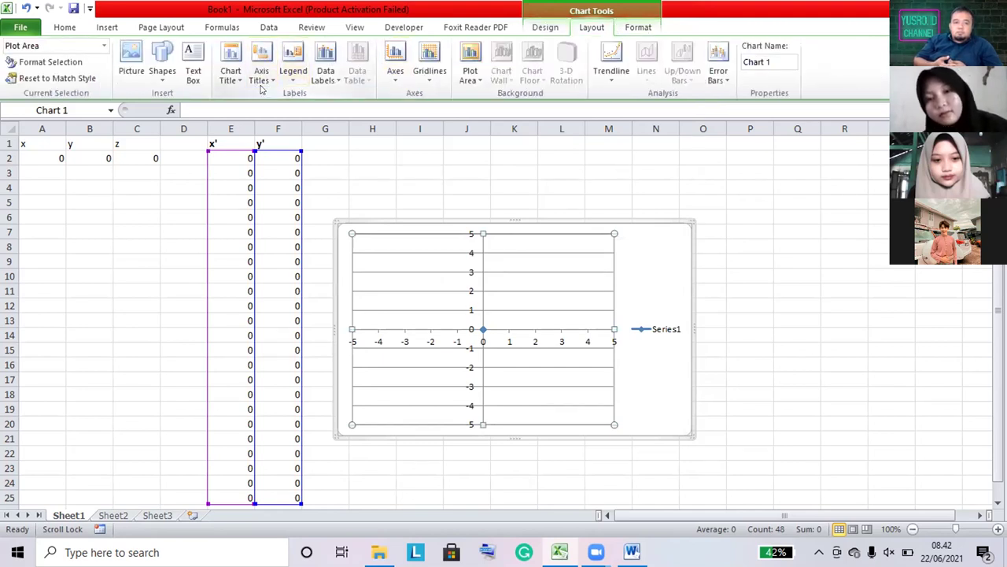
{"action": "left_click", "coordinate": [430, 78]}
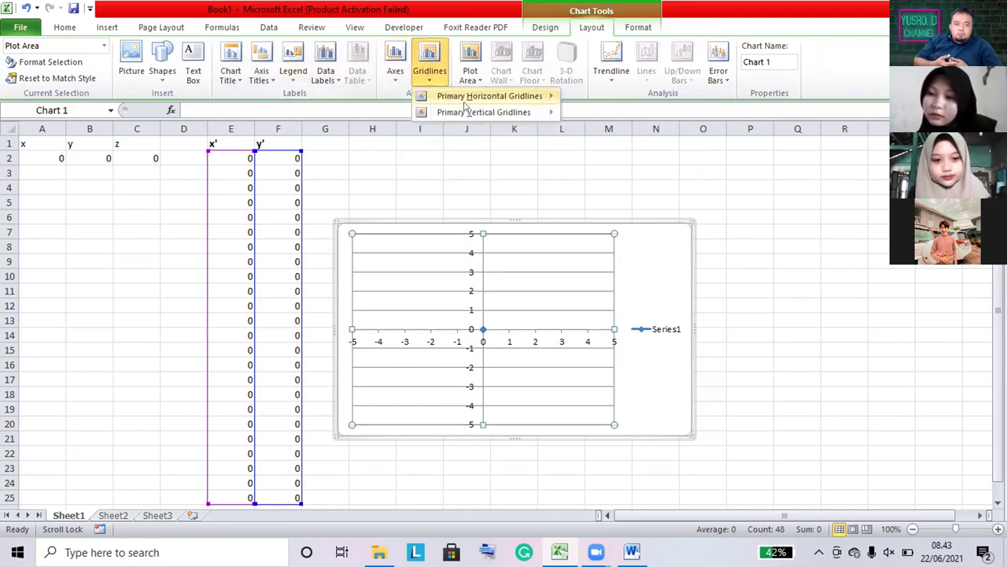
{"action": "mouse_move", "coordinate": [466, 109]}
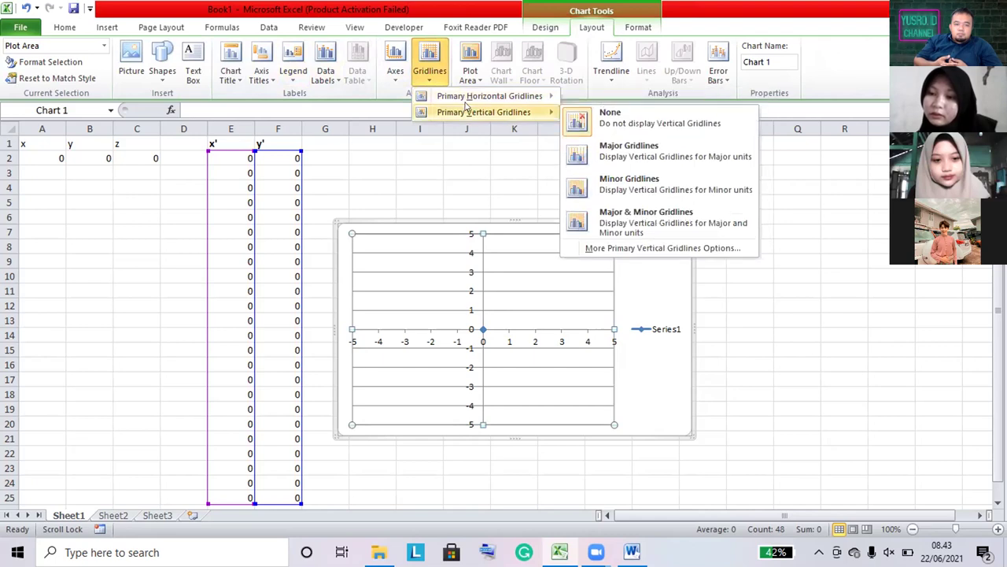
{"action": "mouse_move", "coordinate": [475, 92]}
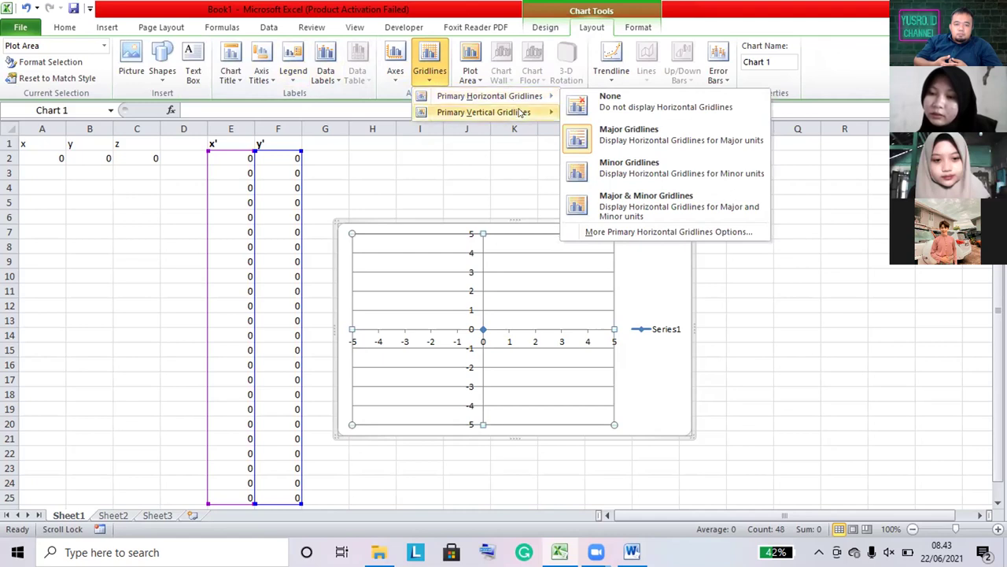
{"action": "mouse_move", "coordinate": [524, 113]}
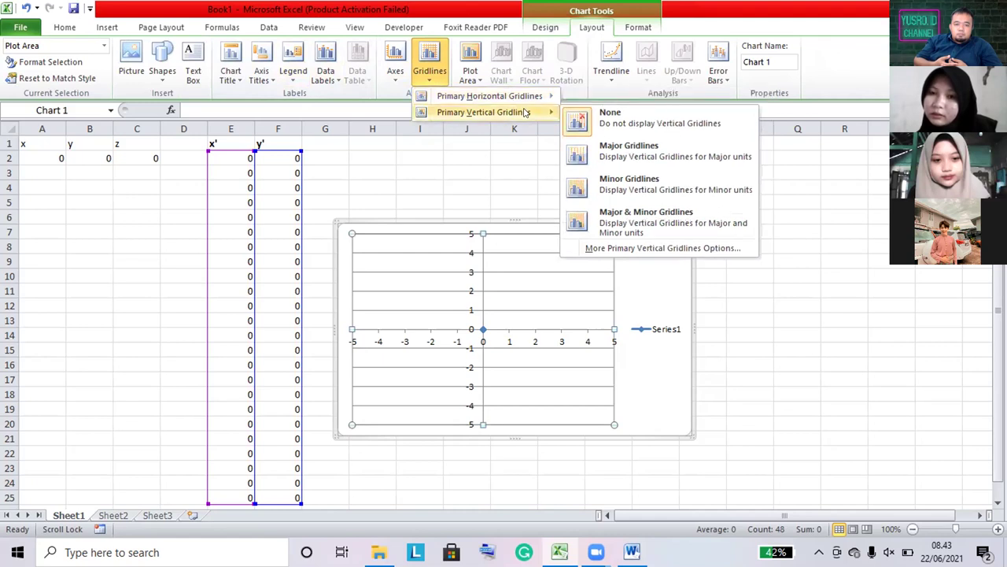
{"action": "left_click", "coordinate": [593, 158]}
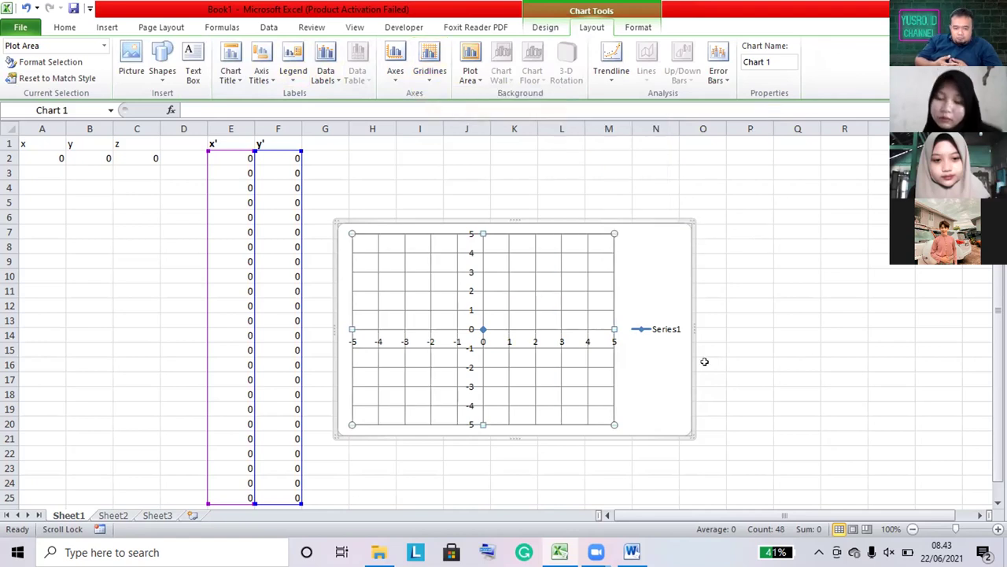
{"action": "left_click", "coordinate": [658, 238]}
{"action": "left_click_drag", "start_coordinate": [648, 218], "coordinate": [665, 148]}
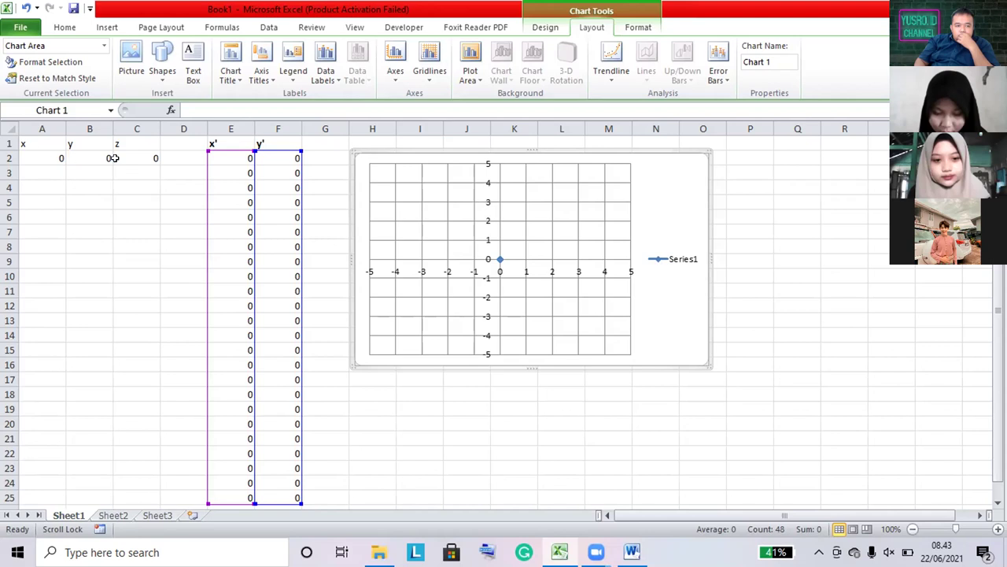
Enter the second point's x value 0 in A3 and y value 3 in B3
{"action": "left_click", "coordinate": [57, 172]}
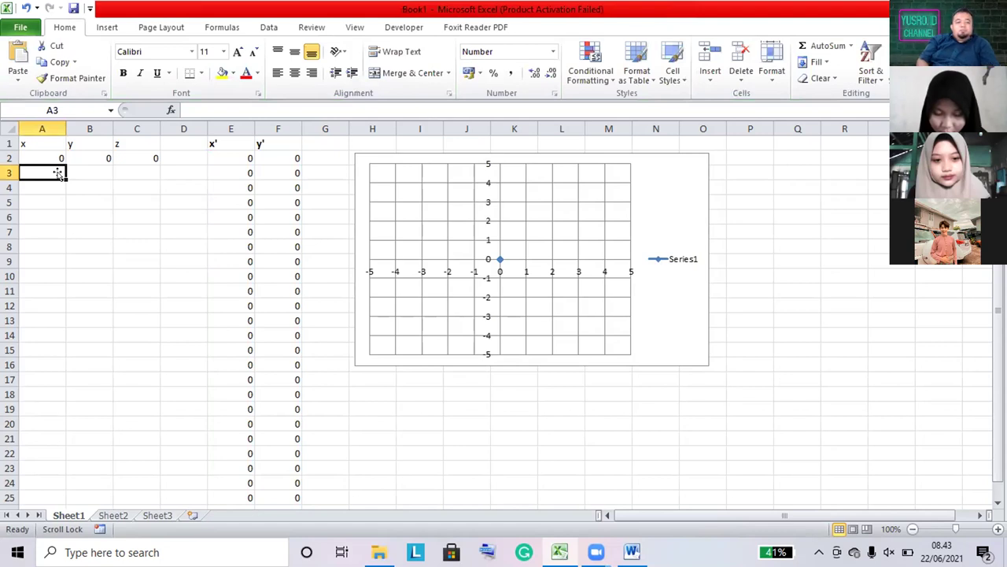
{"action": "type", "text": "0"}
{"action": "scroll", "coordinate": [59, 171], "scroll_direction": "right", "scroll_amount": 1}
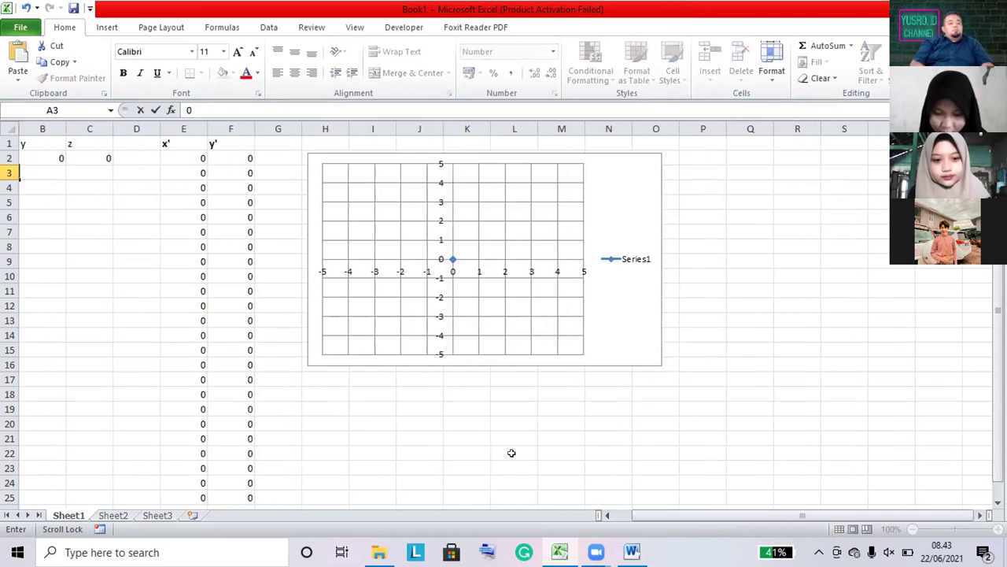
{"action": "left_click", "coordinate": [622, 515]}
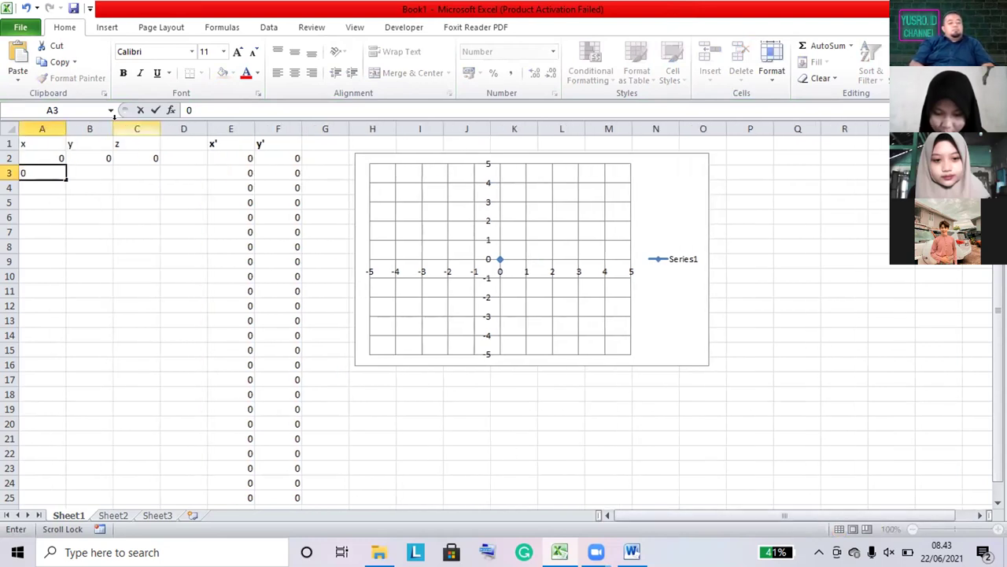
{"action": "left_click", "coordinate": [92, 171]}
{"action": "type", "text": "3"}
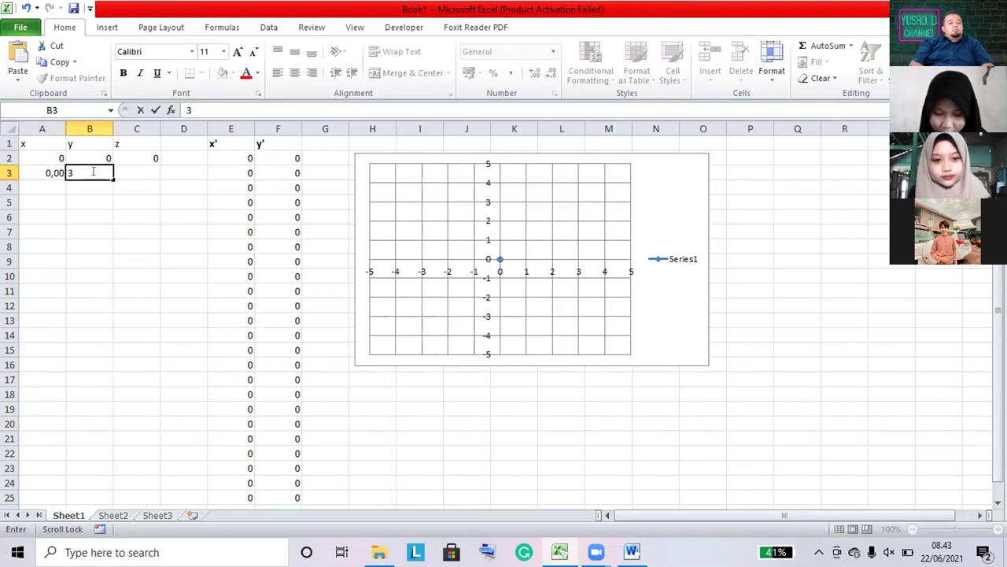
Change the number format of the x value in A3 to General
{"action": "left_click", "coordinate": [52, 171]}
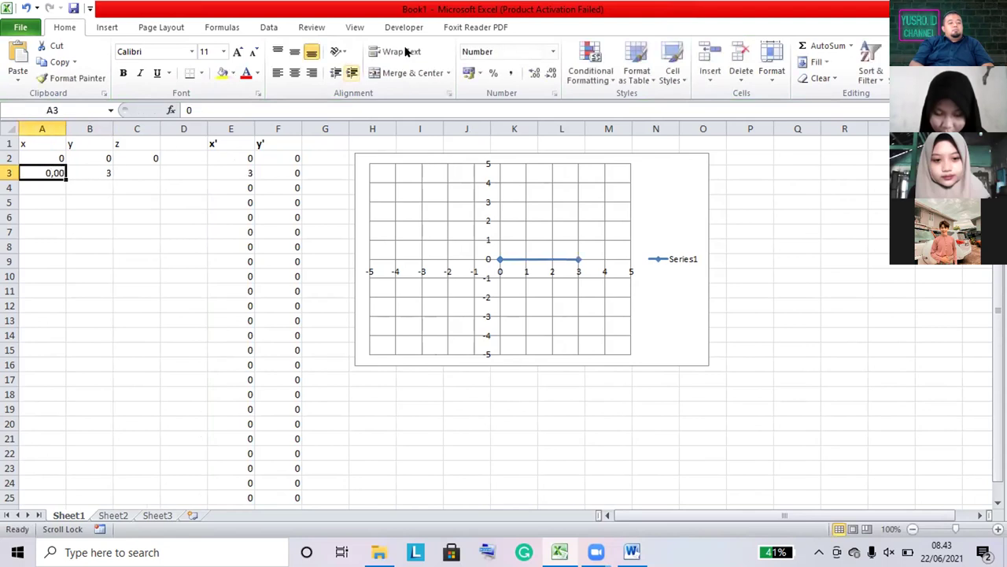
{"action": "left_click", "coordinate": [551, 53]}
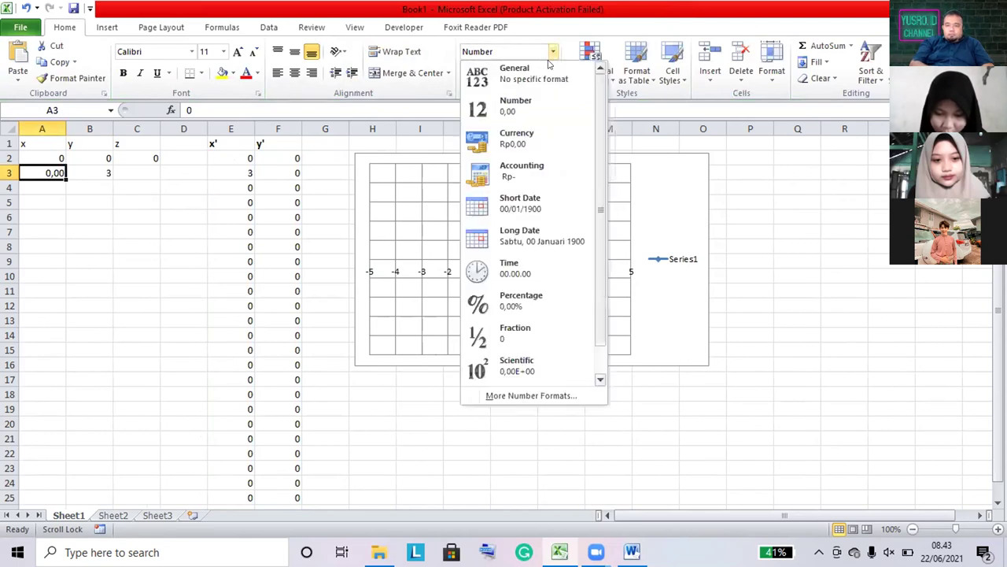
{"action": "left_click", "coordinate": [532, 112]}
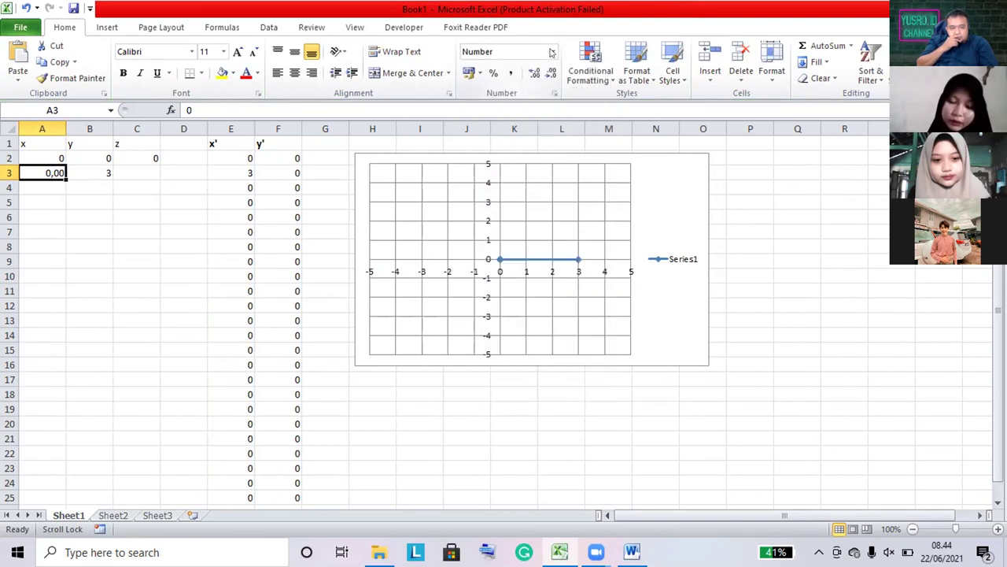
{"action": "left_click", "coordinate": [553, 52]}
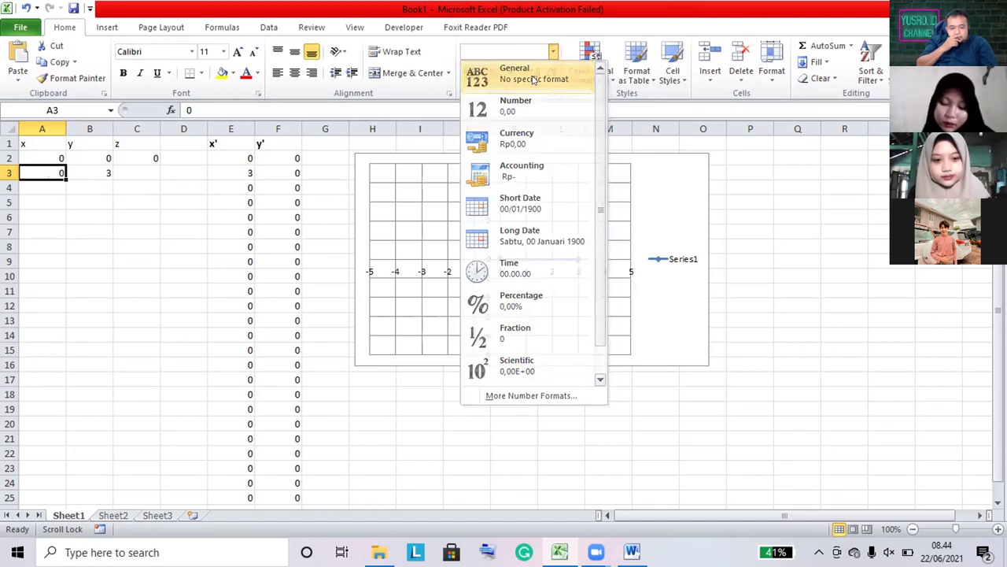
{"action": "left_click", "coordinate": [534, 77]}
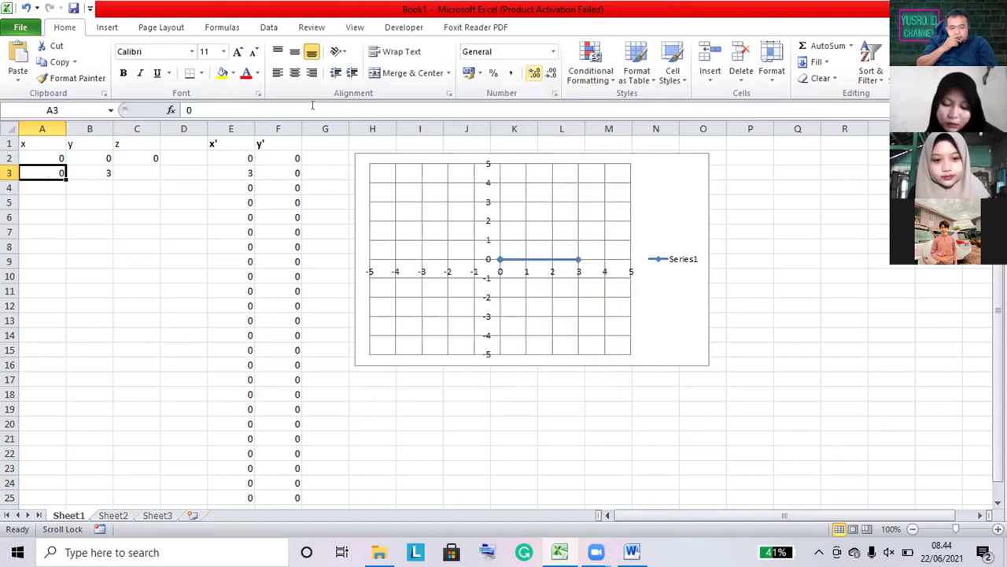
Enter 0 as the second point's z value in C3
{"action": "left_click", "coordinate": [102, 167]}
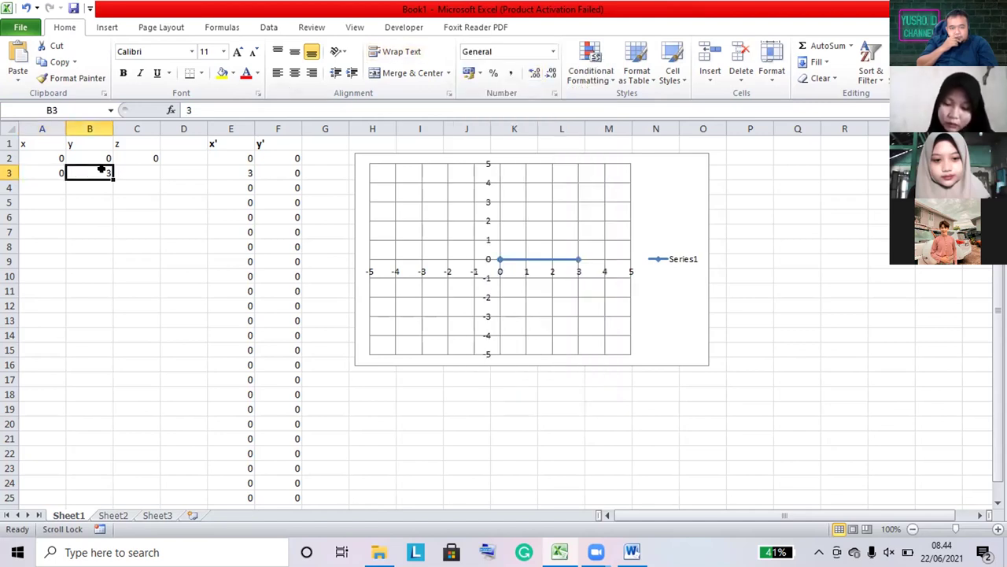
{"action": "left_click", "coordinate": [144, 169]}
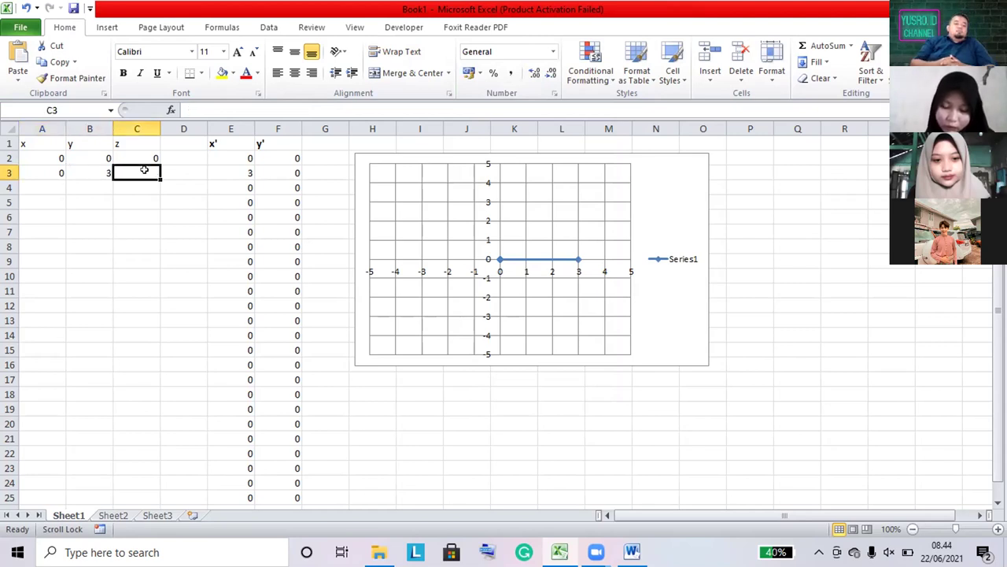
{"action": "type", "text": "0"}
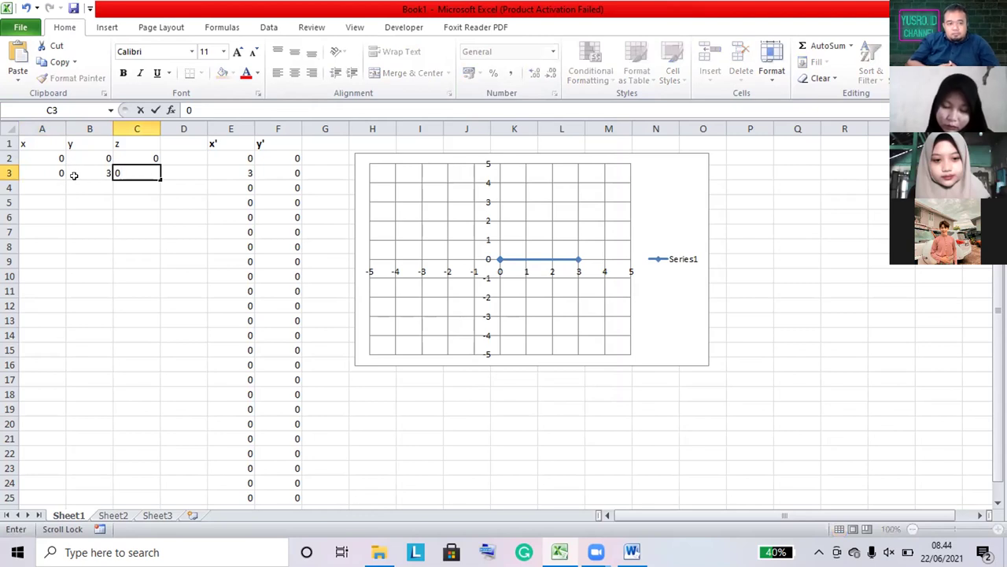
Enter the third point's x value 0 in A4 and y value 3 in B4
{"action": "left_click", "coordinate": [50, 181]}
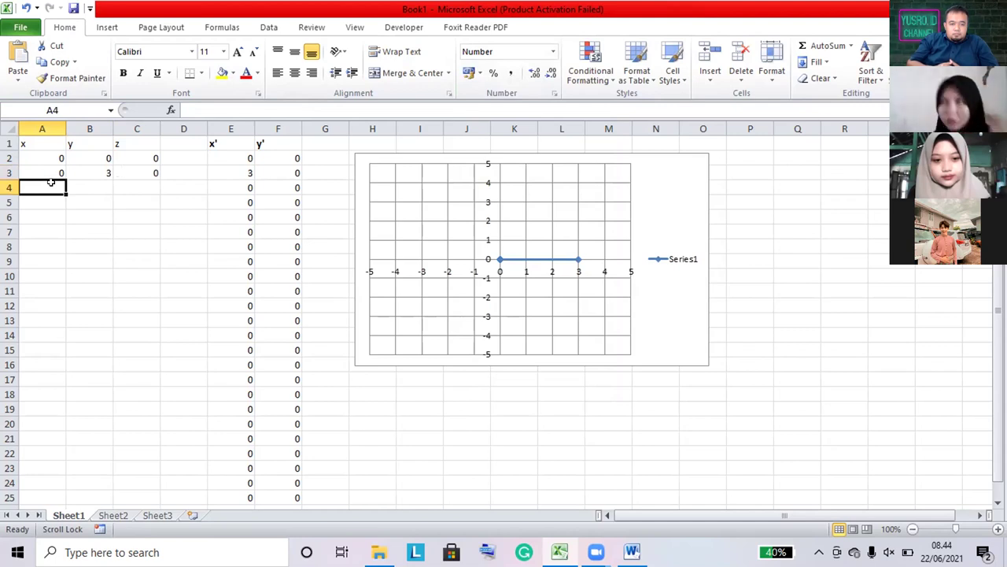
{"action": "type", "text": "0"}
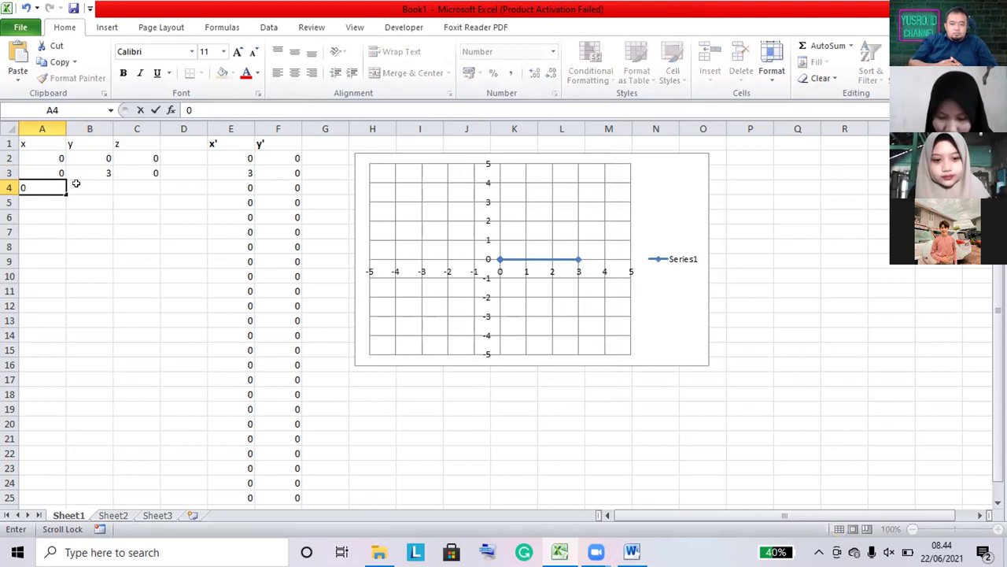
{"action": "left_click", "coordinate": [78, 183]}
{"action": "type", "text": "3"}
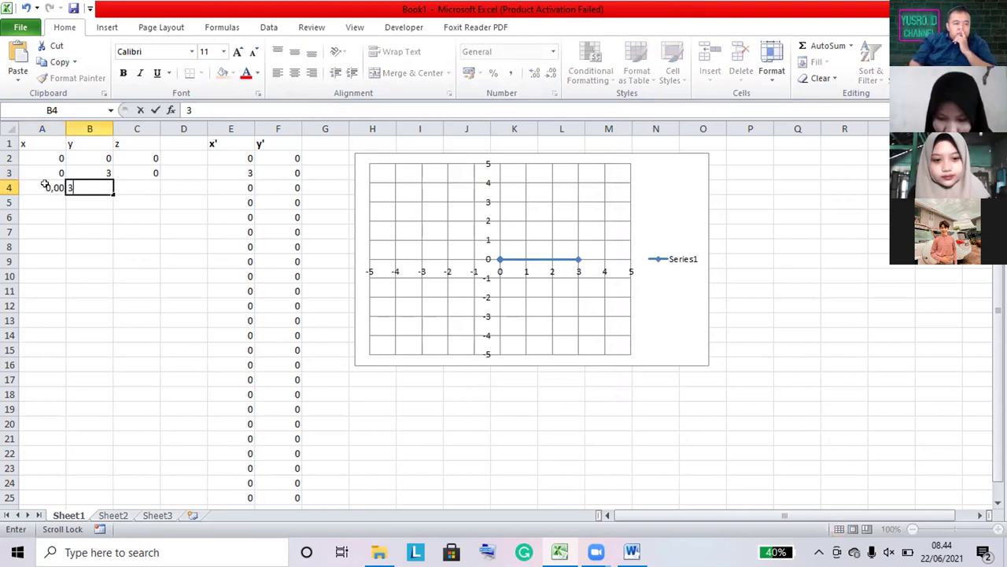
Apply the General number format to the whole x, y, z coordinate range A2:C25
{"action": "left_click_drag", "start_coordinate": [49, 158], "coordinate": [150, 496]}
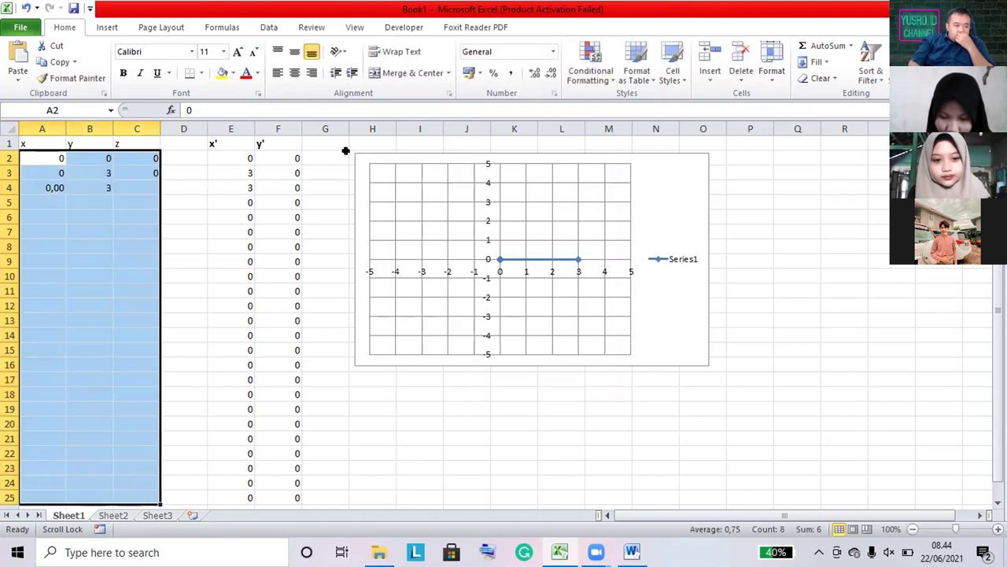
{"action": "left_click", "coordinate": [552, 52]}
{"action": "left_click", "coordinate": [534, 75]}
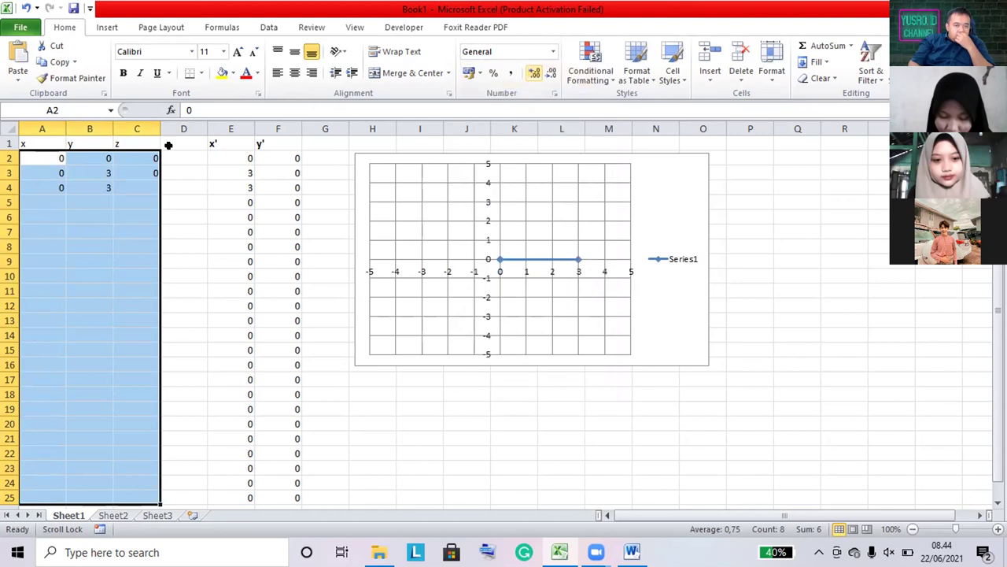
Enter 3 as the z value in C4 and the next point's x, y, z values 0, 0, 3 in A5:C5
{"action": "left_click", "coordinate": [137, 183]}
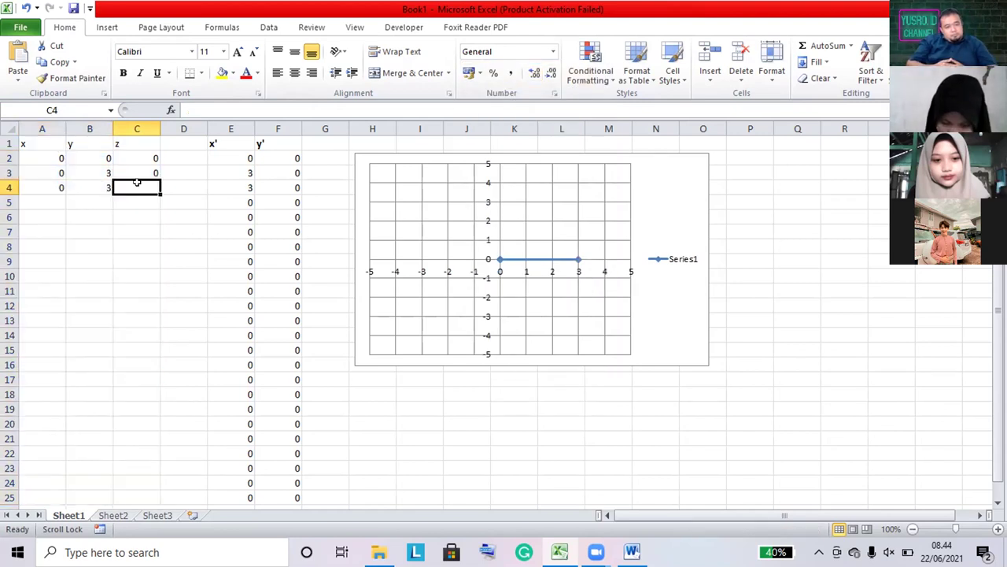
{"action": "type", "text": "3"}
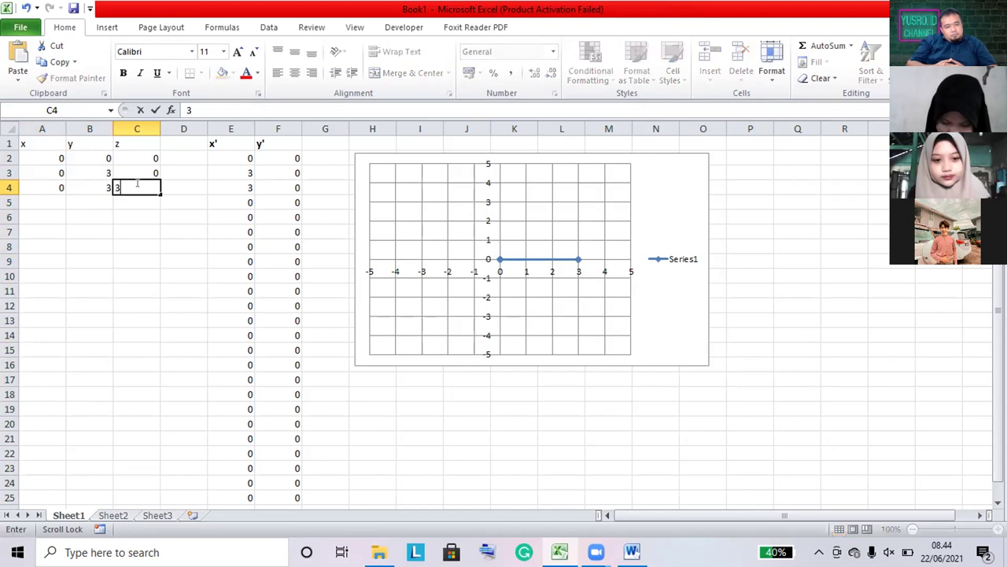
{"action": "left_click", "coordinate": [45, 200]}
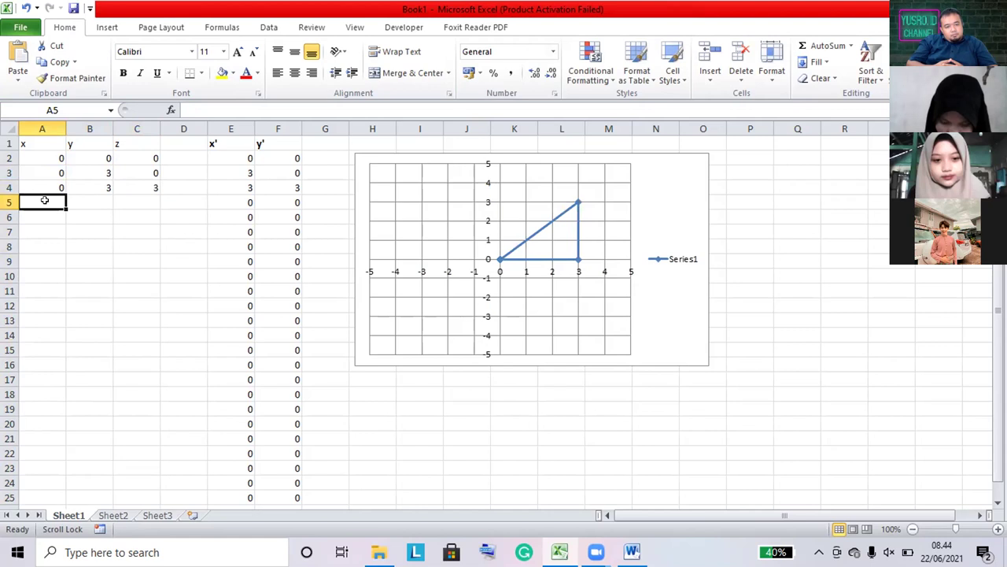
{"action": "type", "text": "0"}
{"action": "left_click", "coordinate": [74, 199]}
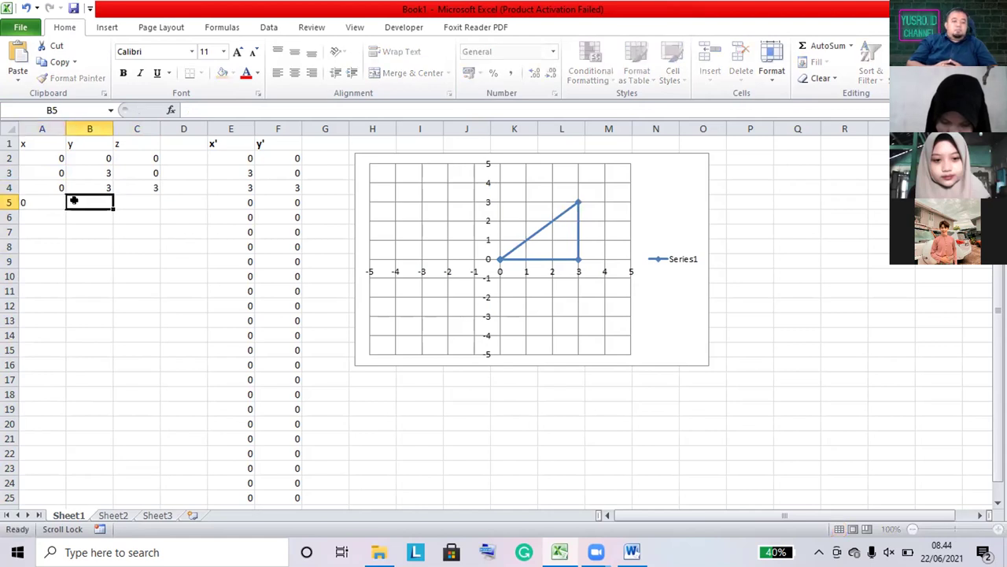
{"action": "type", "text": "0"}
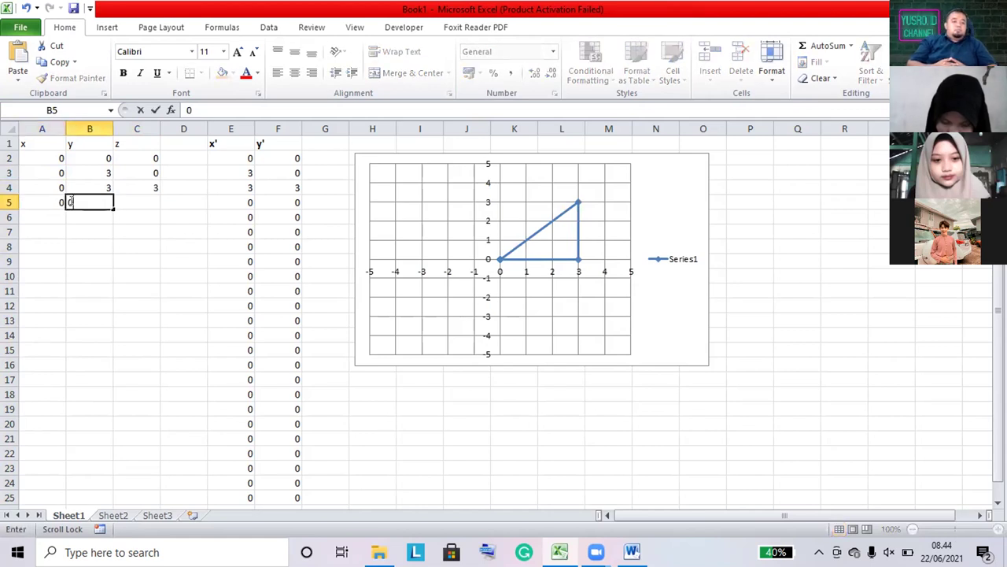
{"action": "left_click", "coordinate": [128, 203]}
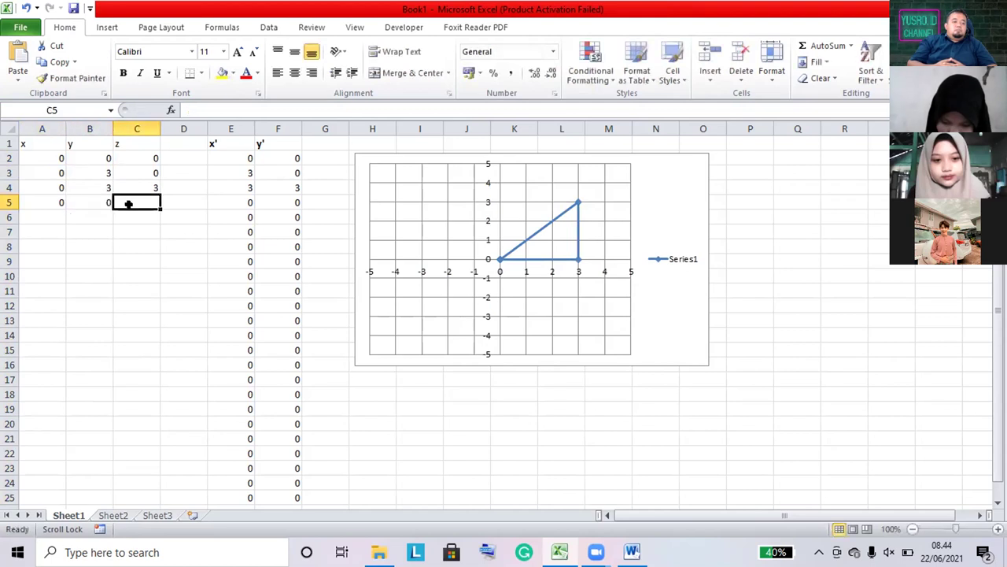
{"action": "type", "text": "3"}
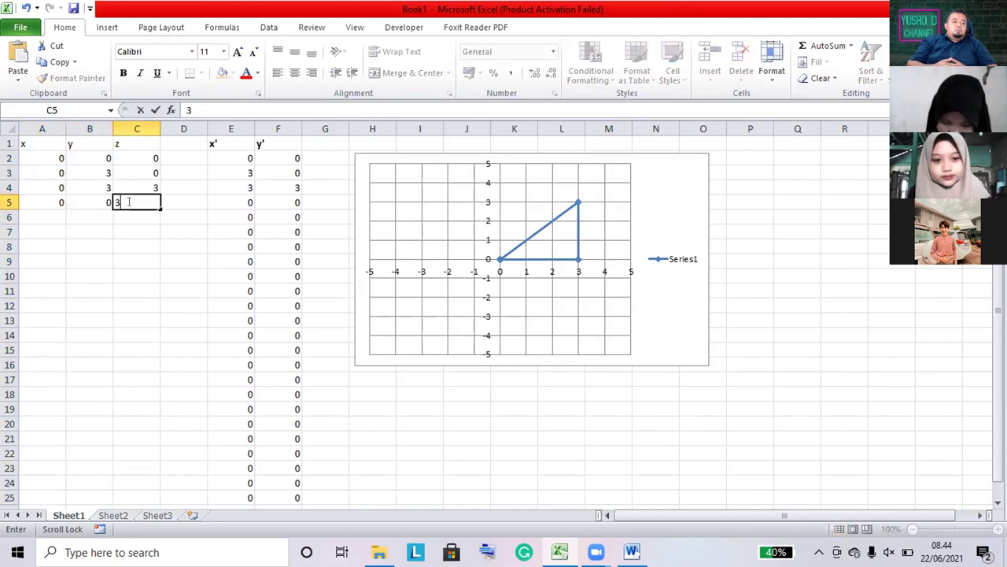
Enter 0, 0, 0 as the closing point in A6:C6 and clear the contents of A7:F7
{"action": "left_click", "coordinate": [50, 216]}
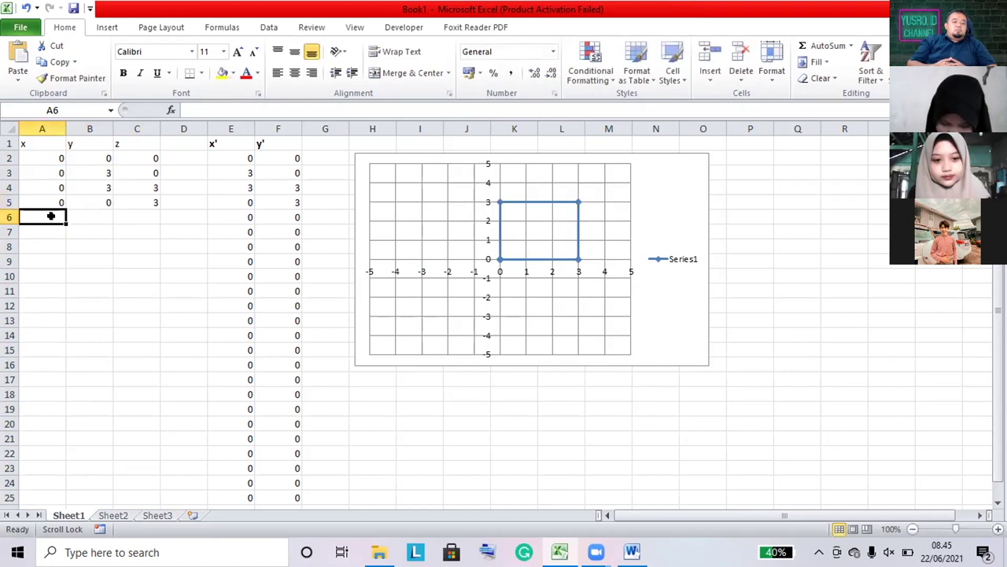
{"action": "type", "text": "0"}
{"action": "left_click", "coordinate": [77, 216]}
{"action": "type", "text": "0"}
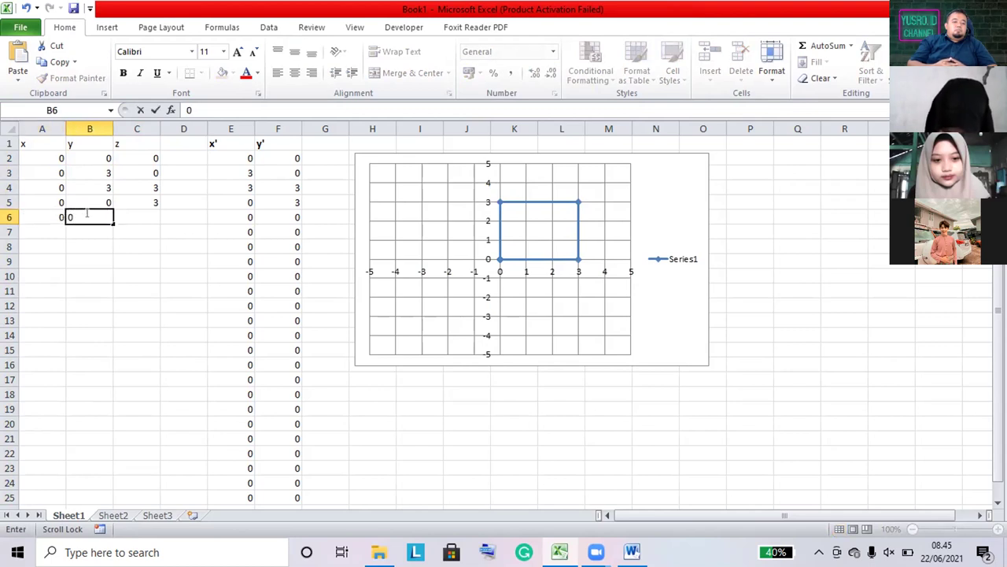
{"action": "left_click", "coordinate": [122, 215]}
{"action": "type", "text": "0"}
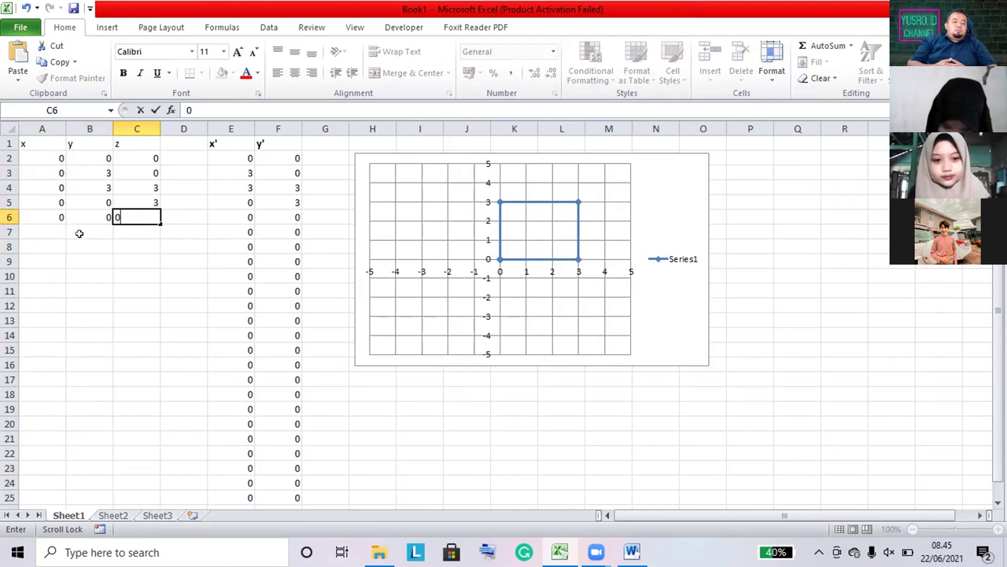
{"action": "left_click_drag", "start_coordinate": [28, 229], "coordinate": [284, 225]}
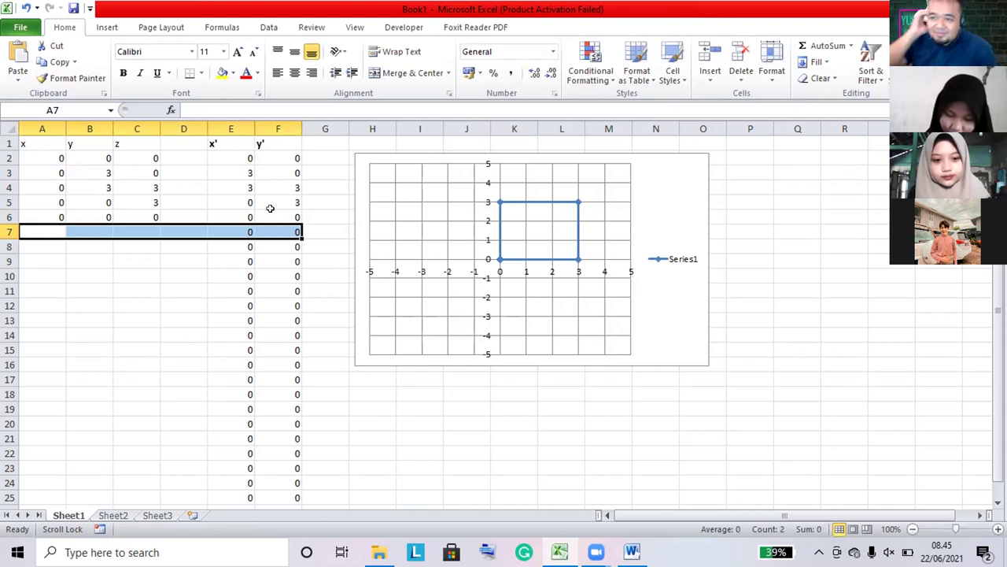
{"action": "key", "text": "Delete"}
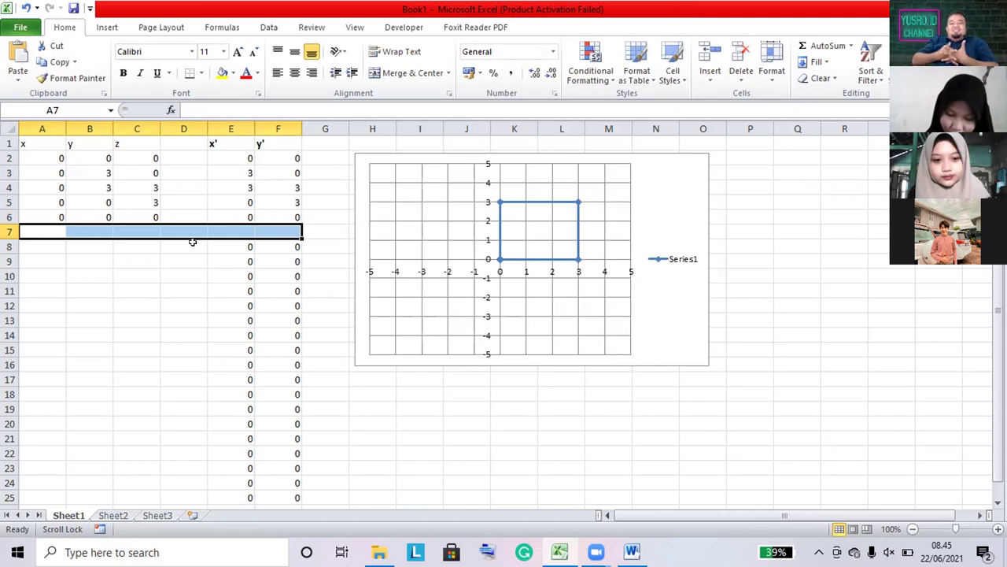
Enter the second square's first point with x, y, z values 3, 0, 0 in A8:C8
{"action": "left_click", "coordinate": [51, 248]}
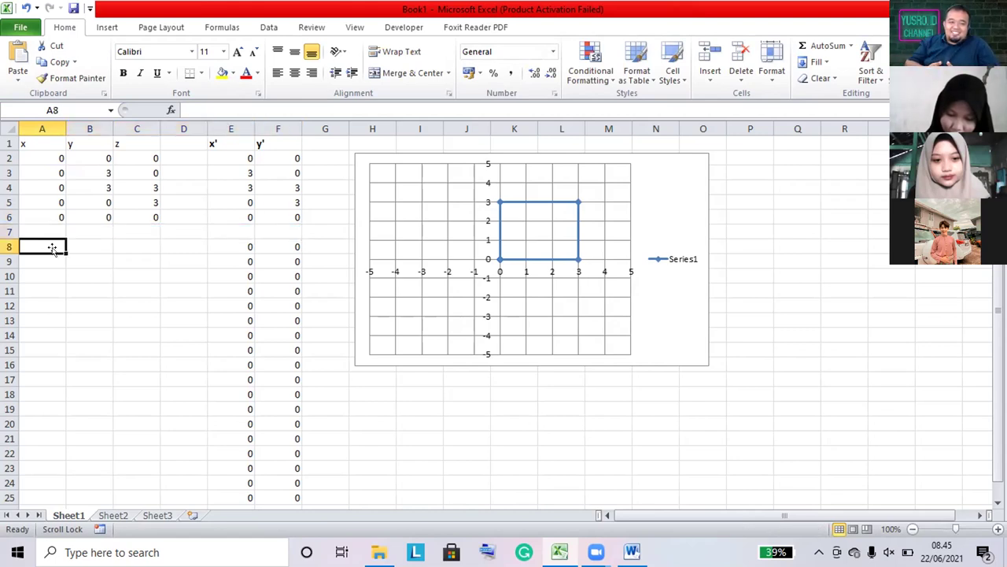
{"action": "type", "text": "3"}
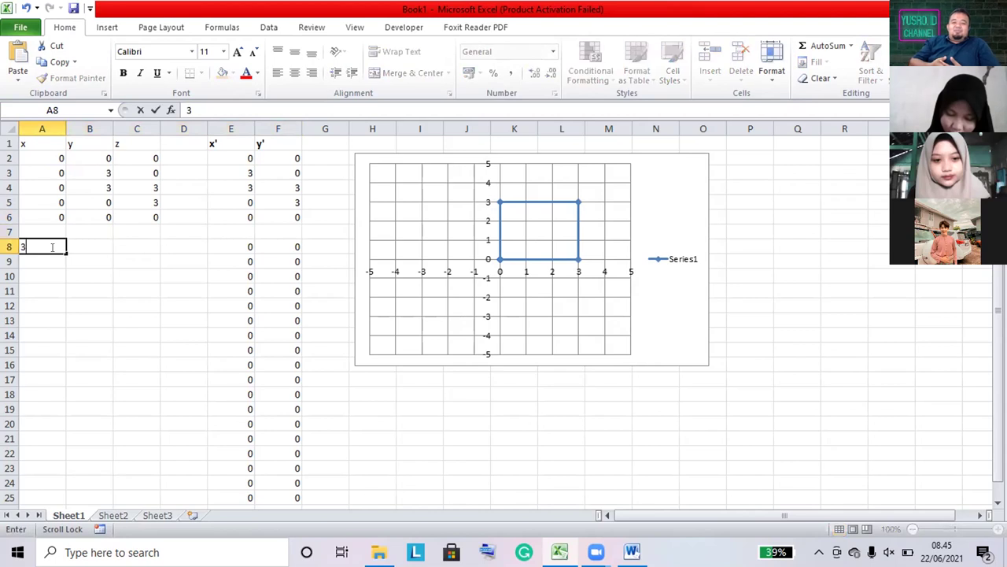
{"action": "left_click", "coordinate": [77, 245]}
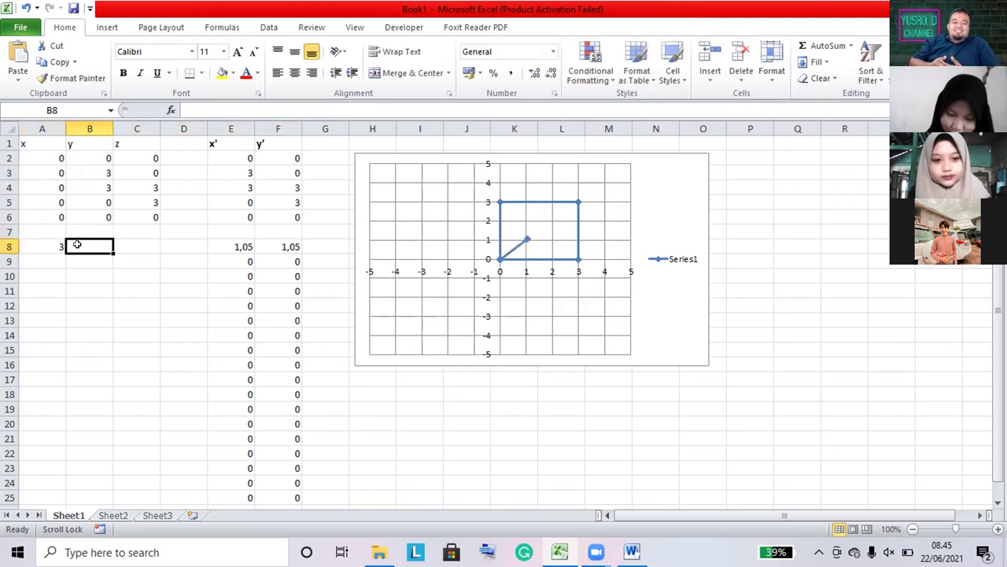
{"action": "type", "text": "0"}
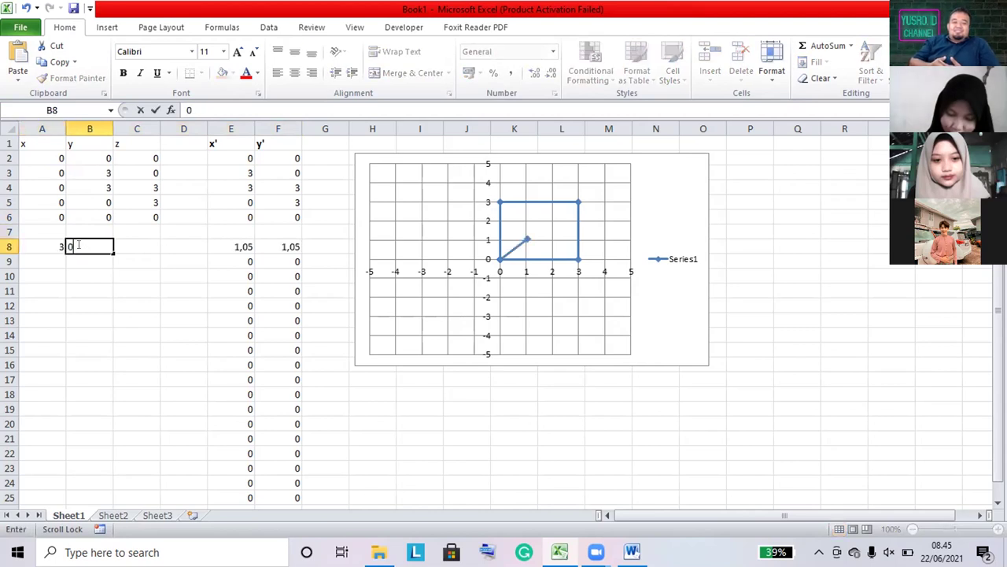
{"action": "left_click", "coordinate": [126, 243]}
{"action": "type", "text": "0"}
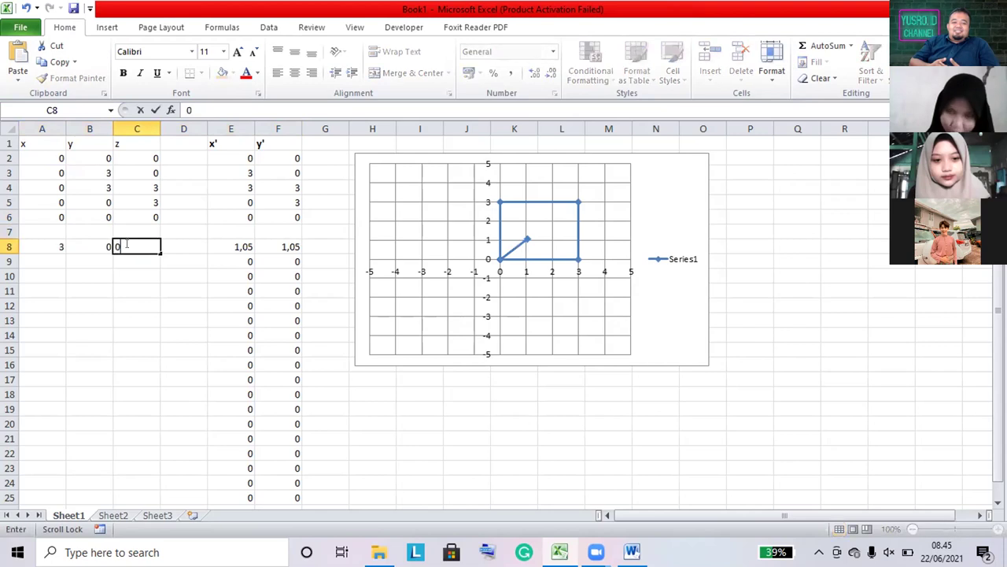
Enter the second square's next point with x, y, z values 3, 3, 0 in A9:C9
{"action": "left_click", "coordinate": [44, 258]}
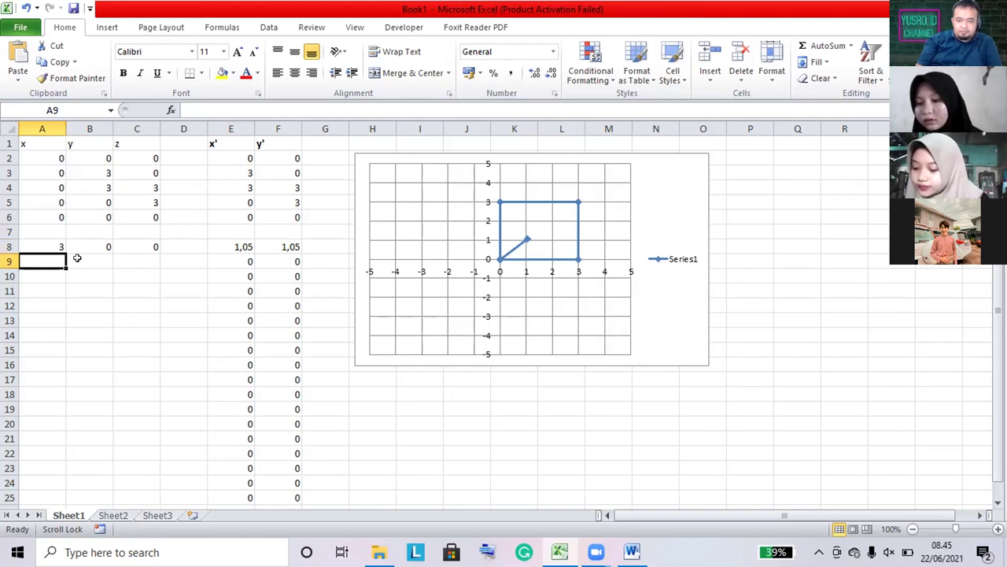
{"action": "type", "text": "3"}
{"action": "key", "text": "Tab"}
{"action": "type", "text": "3"}
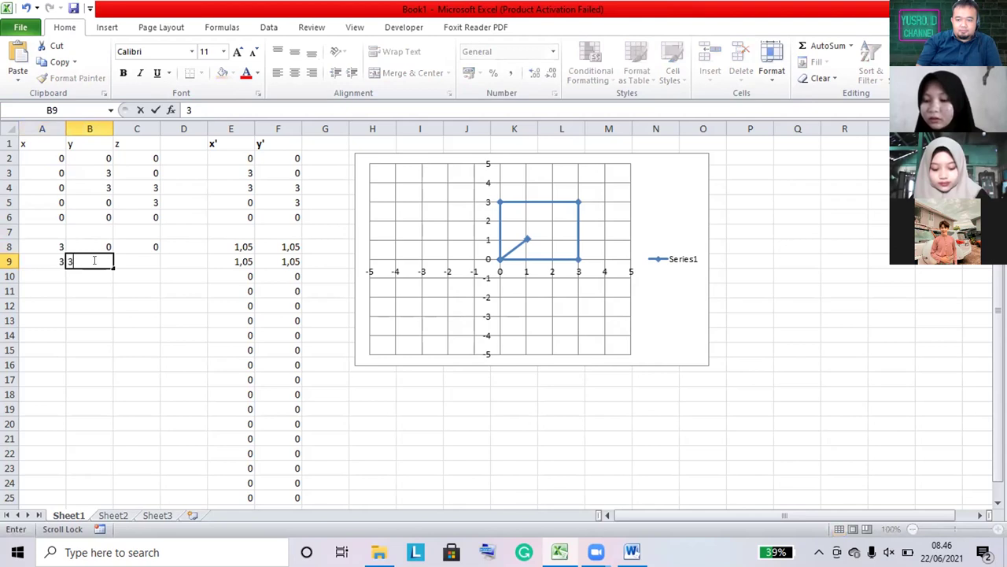
{"action": "left_click", "coordinate": [134, 263]}
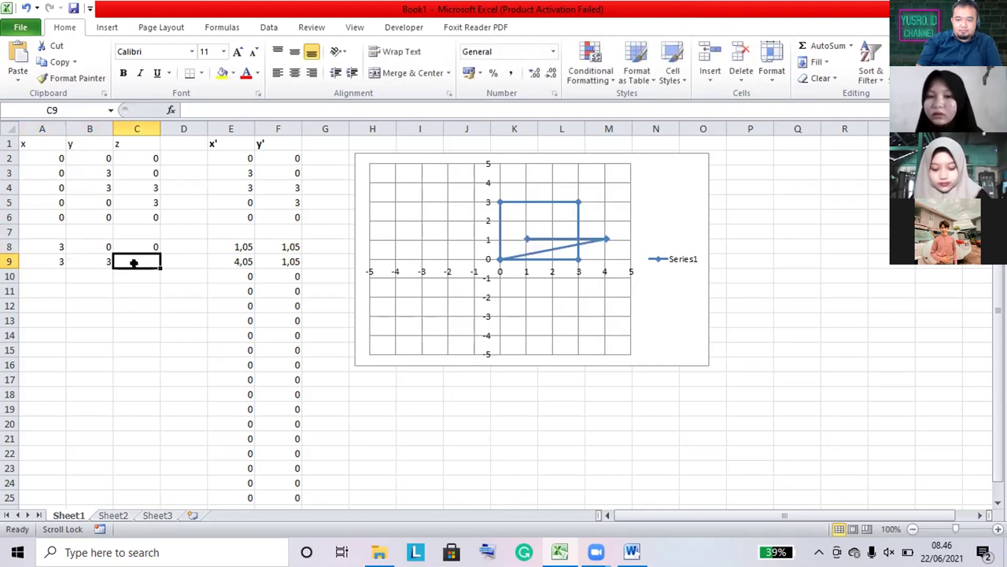
{"action": "type", "text": "0"}
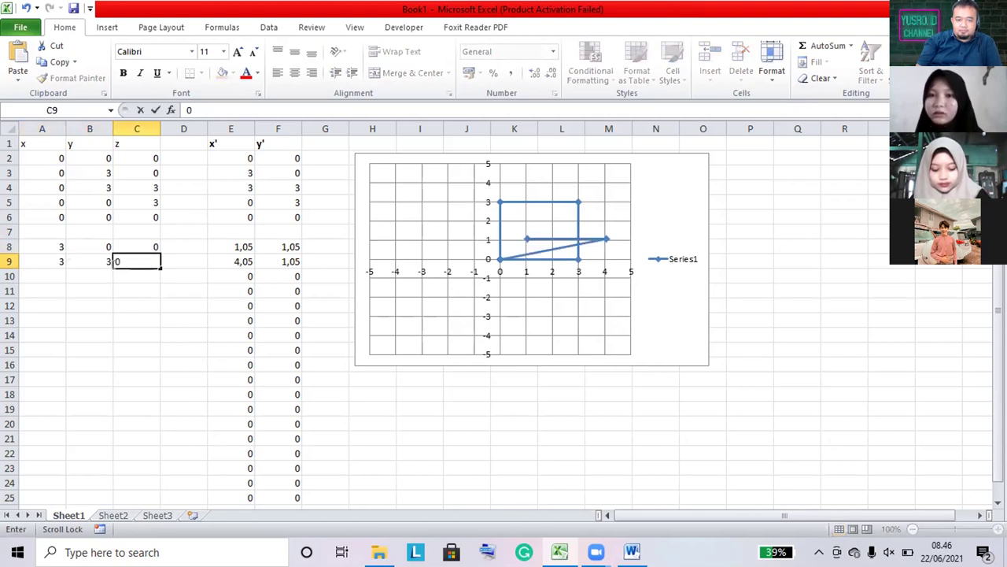
Enter the second square's third point with x, y, z values 3, 3, 3 in A10:C10
{"action": "left_click", "coordinate": [45, 272]}
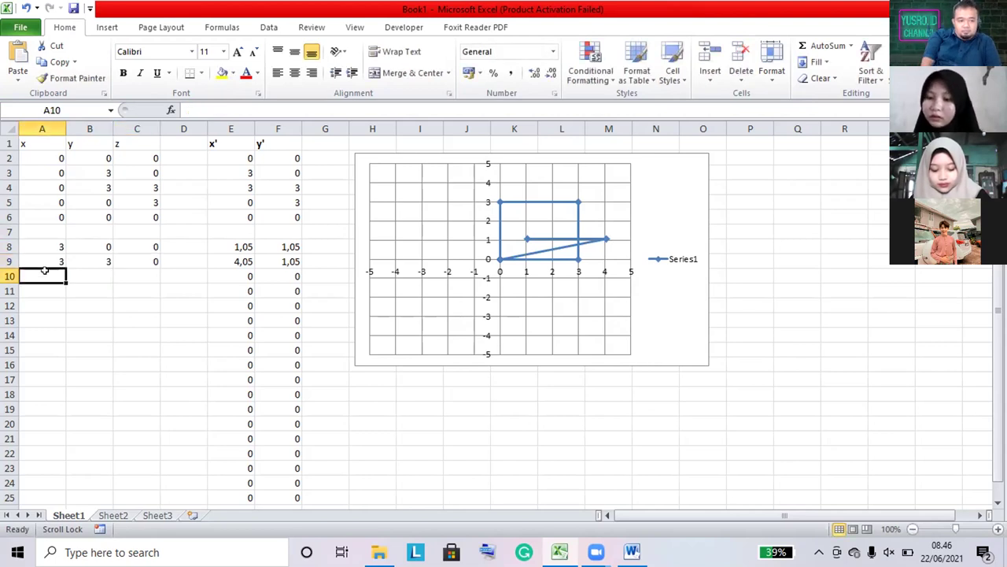
{"action": "type", "text": "3"}
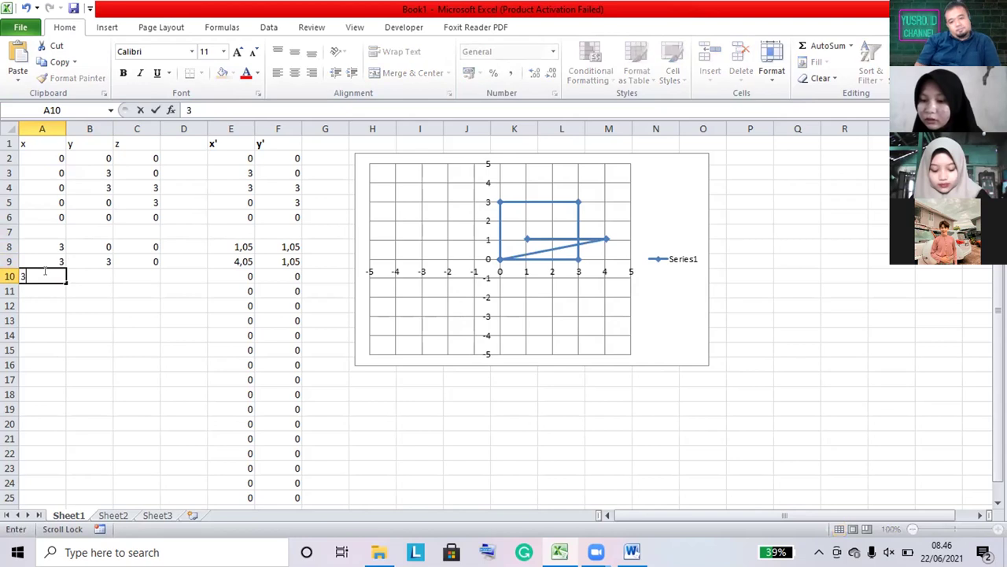
{"action": "left_click", "coordinate": [77, 275]}
{"action": "type", "text": "3"}
{"action": "left_click", "coordinate": [124, 276]}
{"action": "type", "text": "3"}
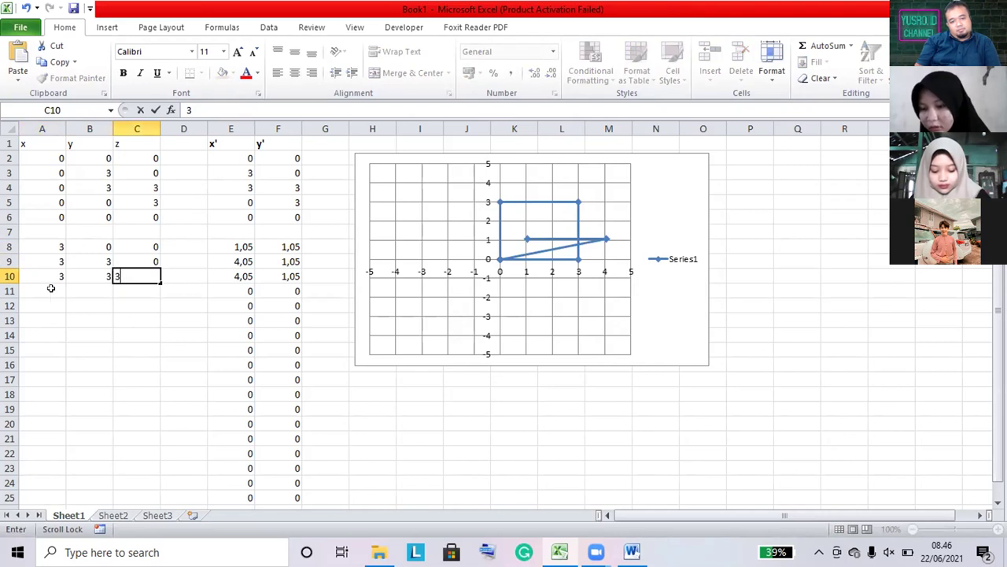
Enter the second square's fourth point with x, y, z values 3, 0, 3 in A11:C11
{"action": "left_click", "coordinate": [51, 288]}
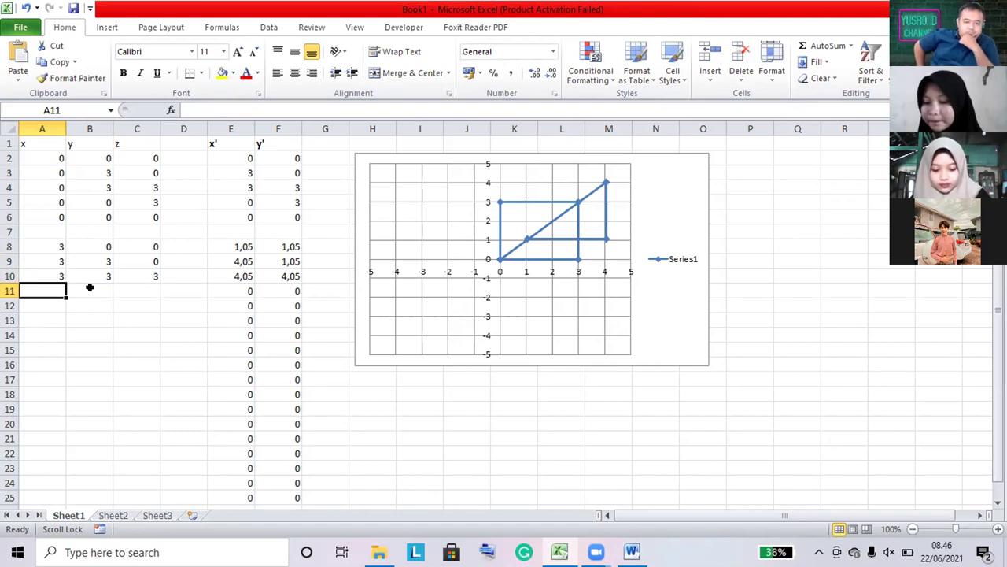
{"action": "type", "text": "3"}
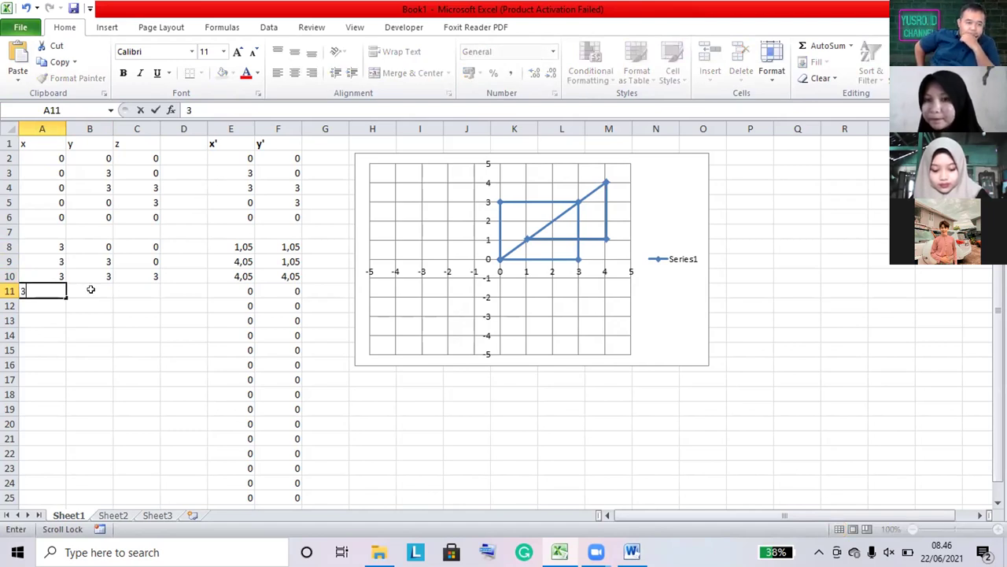
{"action": "left_click", "coordinate": [90, 289]}
{"action": "type", "text": "0"}
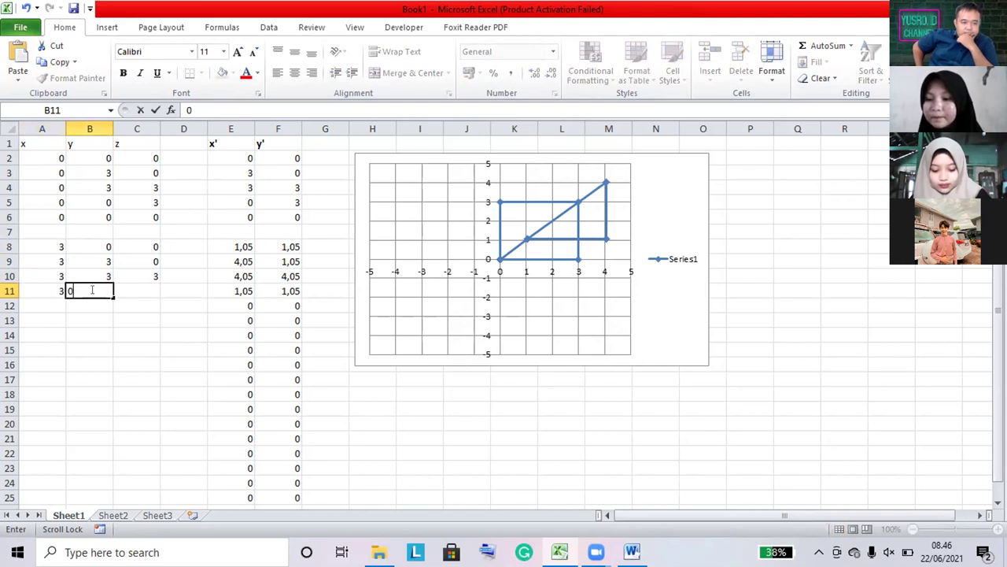
{"action": "left_click", "coordinate": [124, 291]}
{"action": "type", "text": "3"}
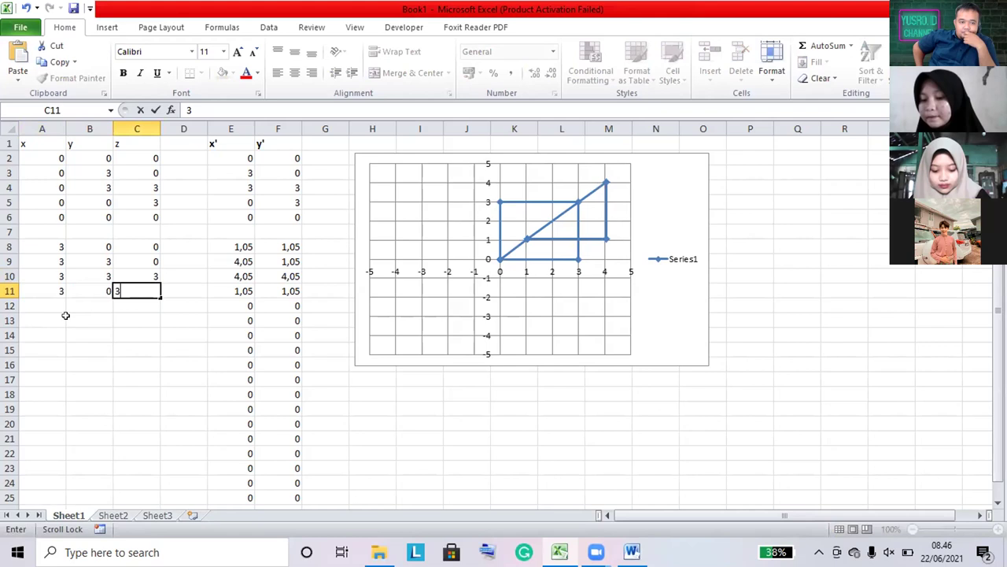
Enter 3, 0, 0 as the second square's closing point in A12:C12 and select the first x' formula cell E2
{"action": "left_click", "coordinate": [41, 301]}
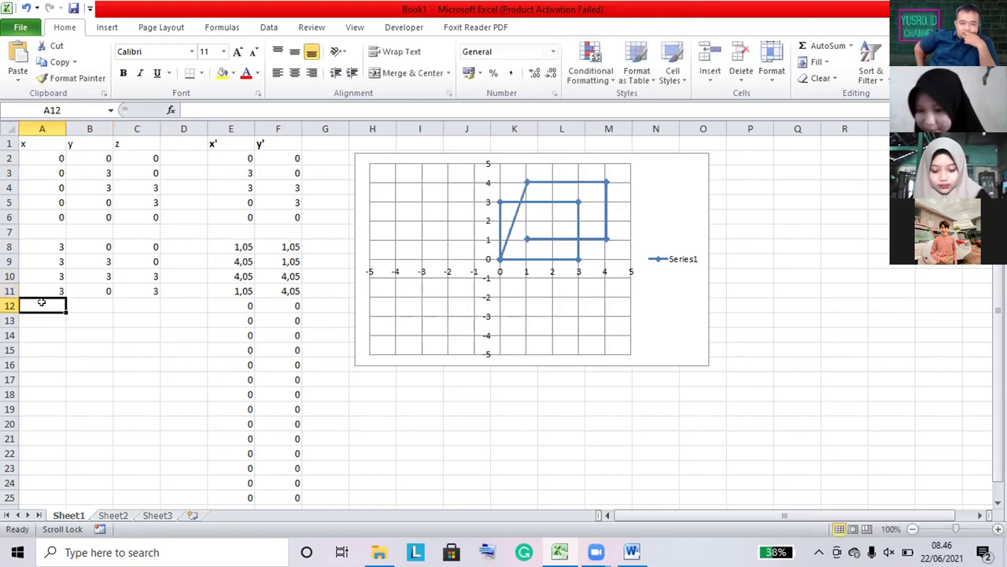
{"action": "type", "text": "3"}
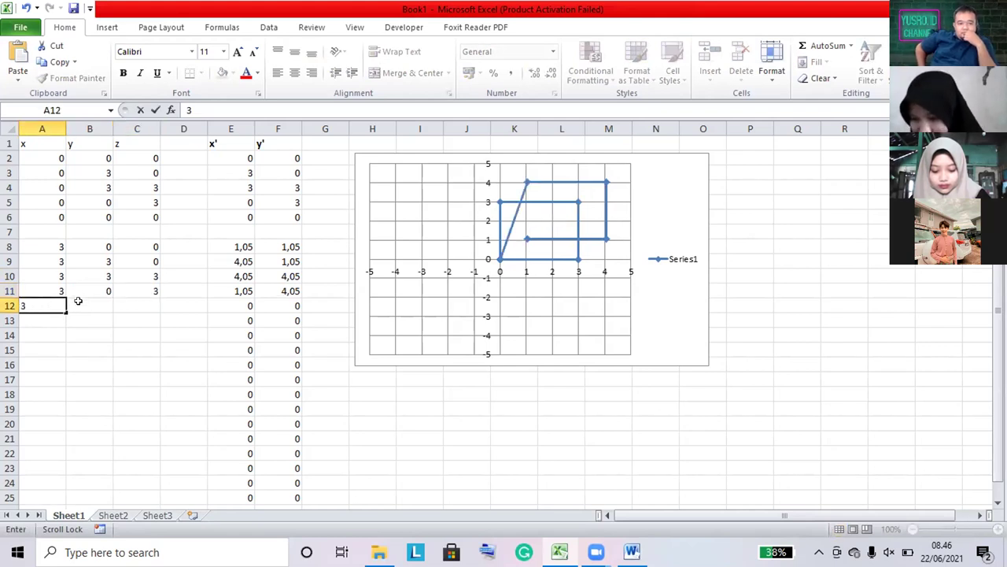
{"action": "left_click", "coordinate": [78, 305]}
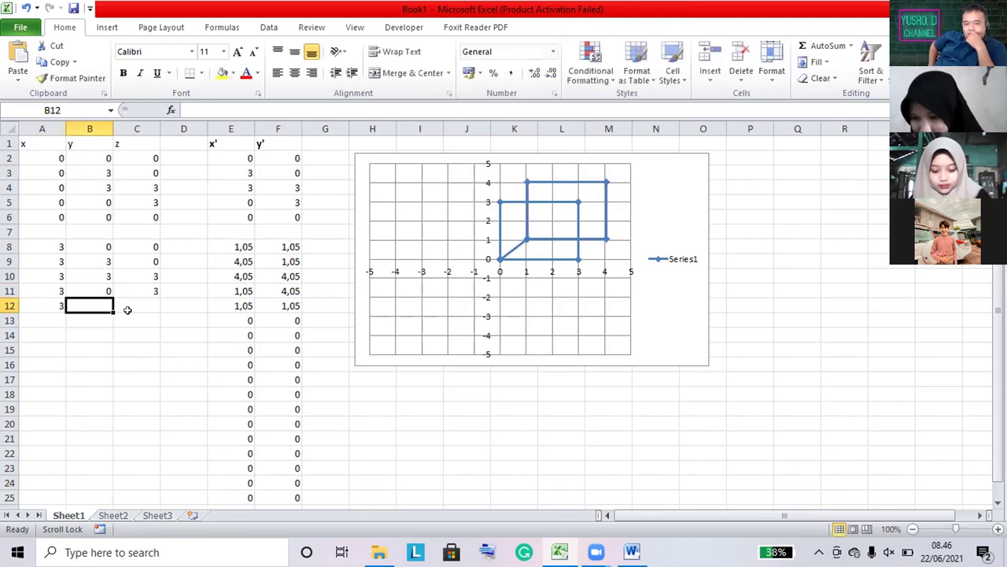
{"action": "type", "text": "0"}
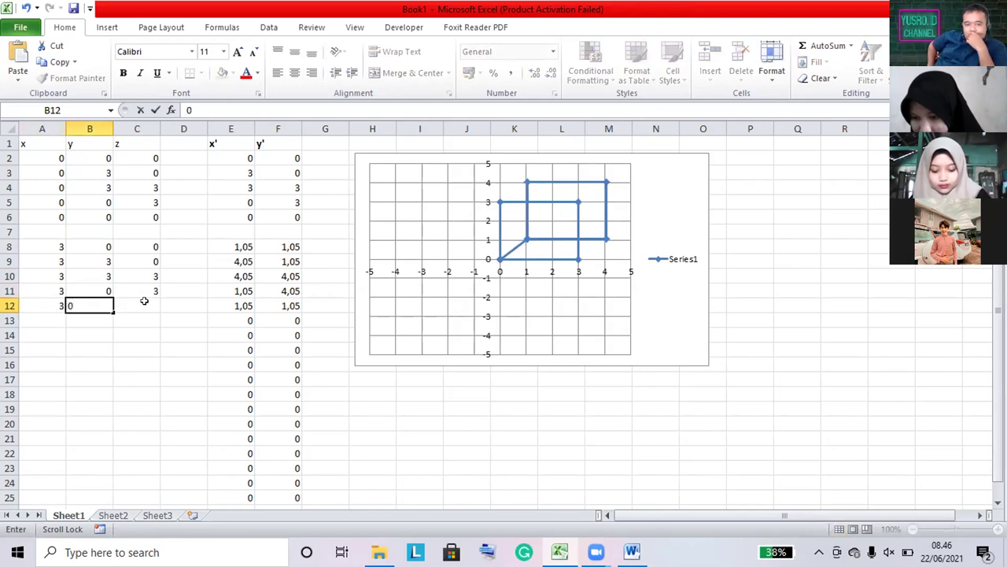
{"action": "left_click", "coordinate": [145, 302]}
{"action": "type", "text": "0"}
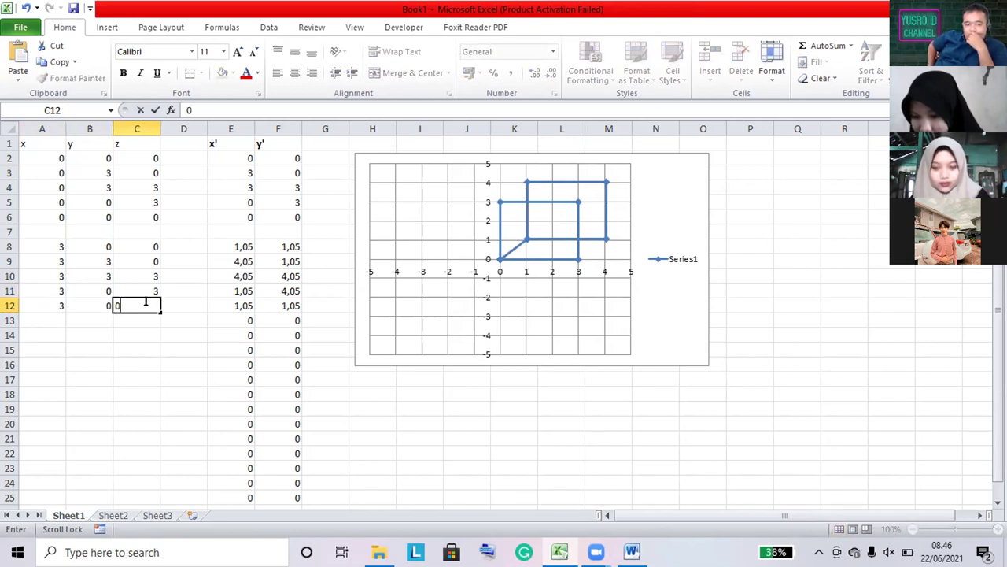
{"action": "left_click", "coordinate": [140, 322]}
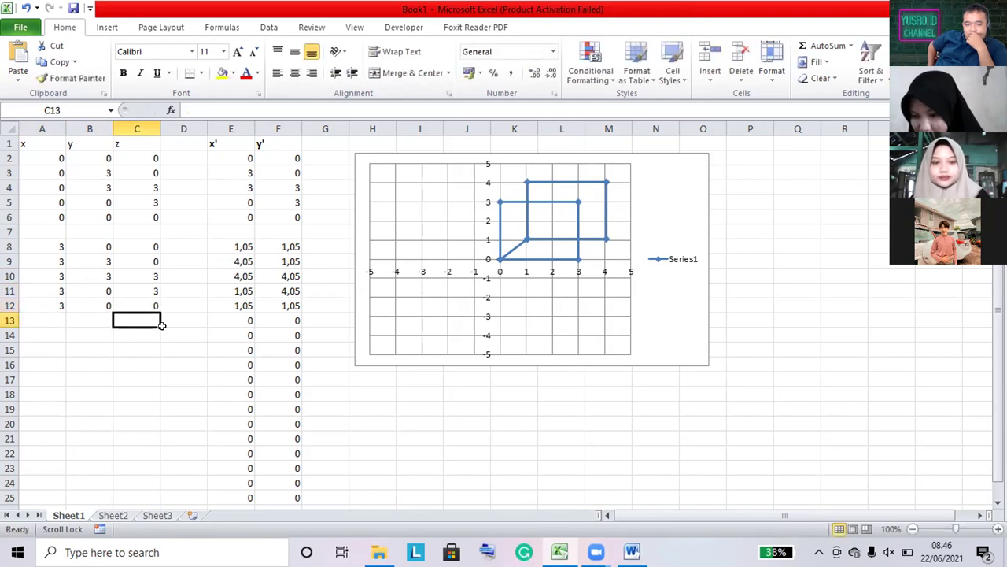
{"action": "left_click", "coordinate": [232, 157]}
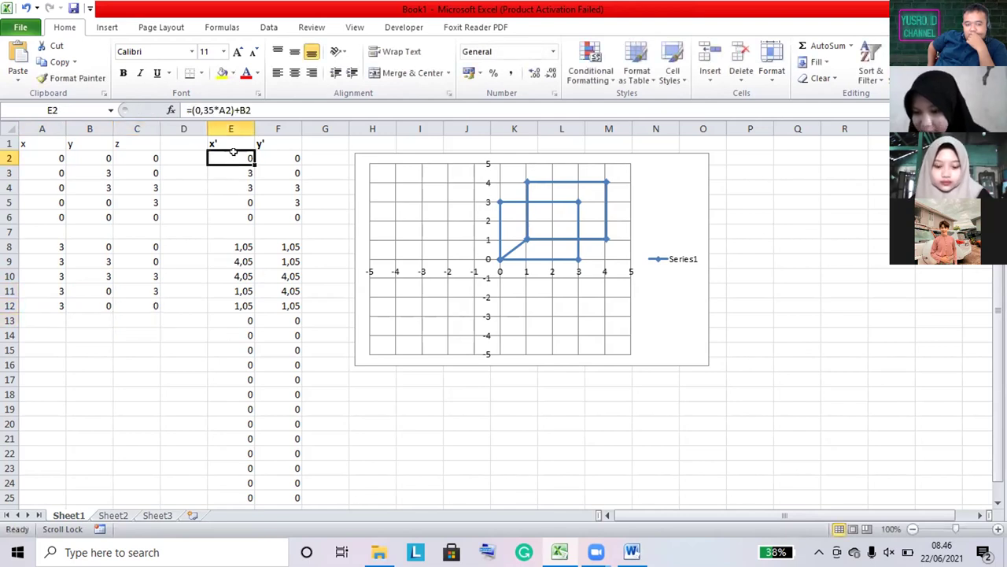
Clear the cells A13:F13 below the second square to leave a blank separator row
{"action": "left_click", "coordinate": [234, 245]}
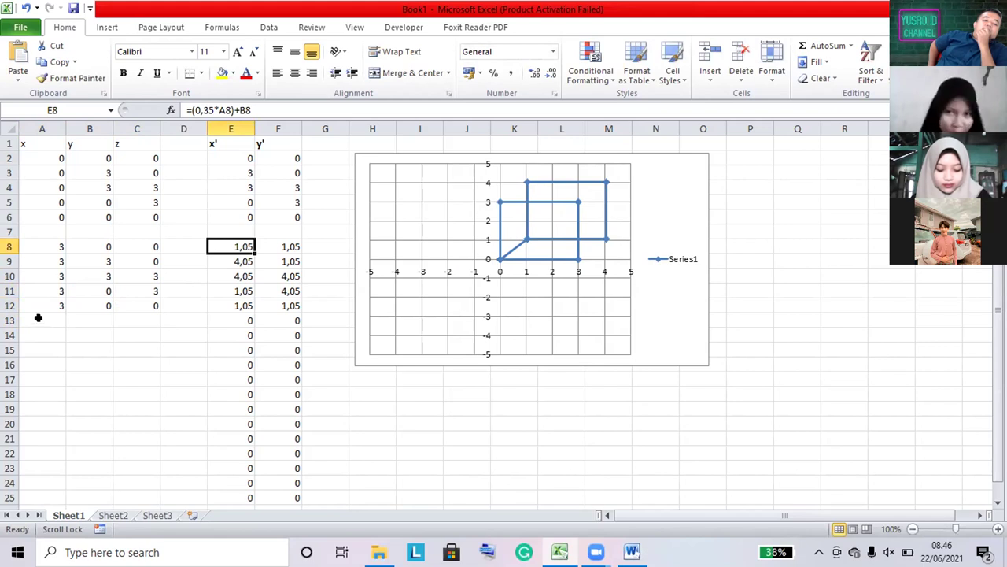
{"action": "left_click_drag", "start_coordinate": [32, 315], "coordinate": [276, 316]}
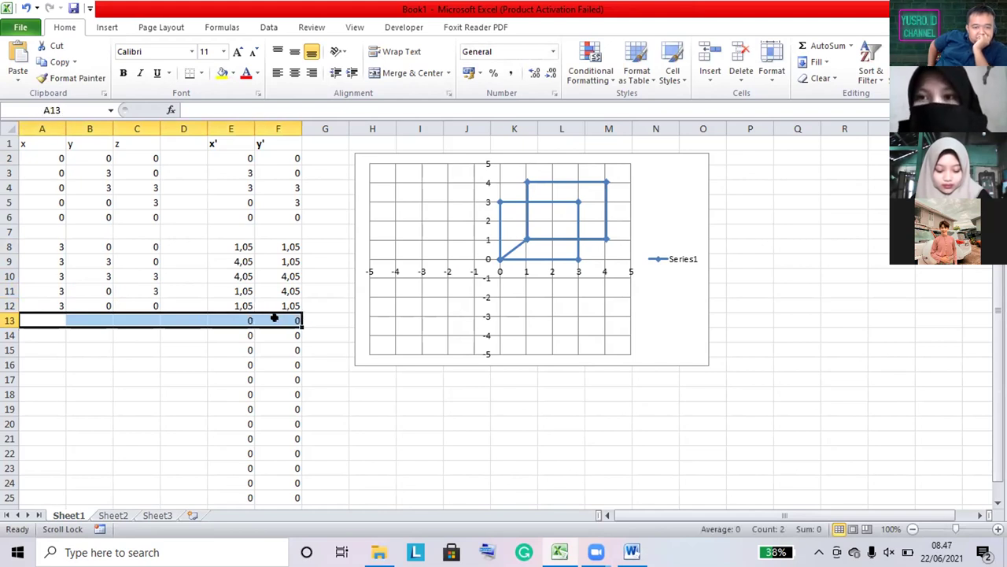
{"action": "key", "text": "Delete"}
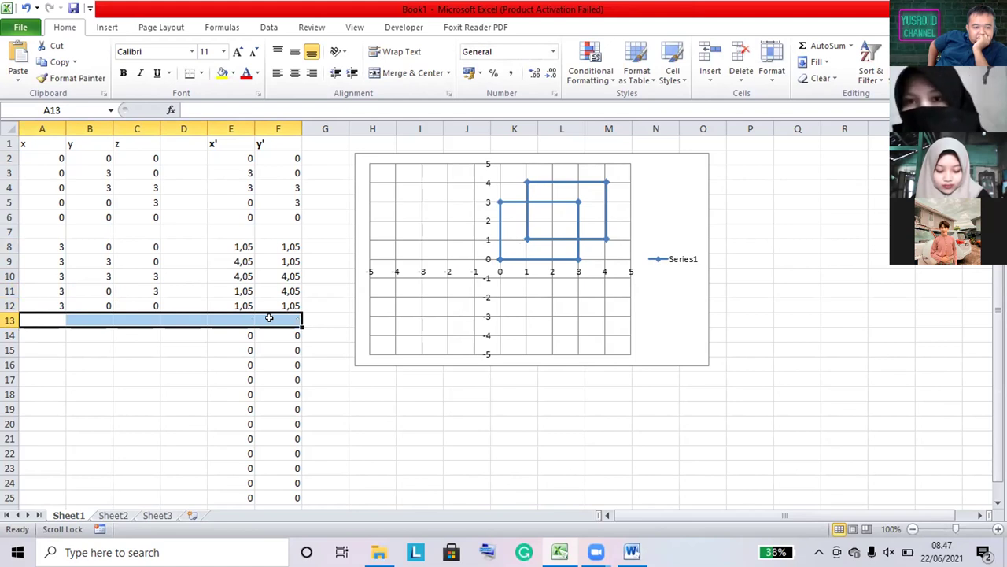
Enter the first connecting edge's start point with x, y, z values 3, 0, 0 in A14:C14
{"action": "left_click", "coordinate": [50, 335]}
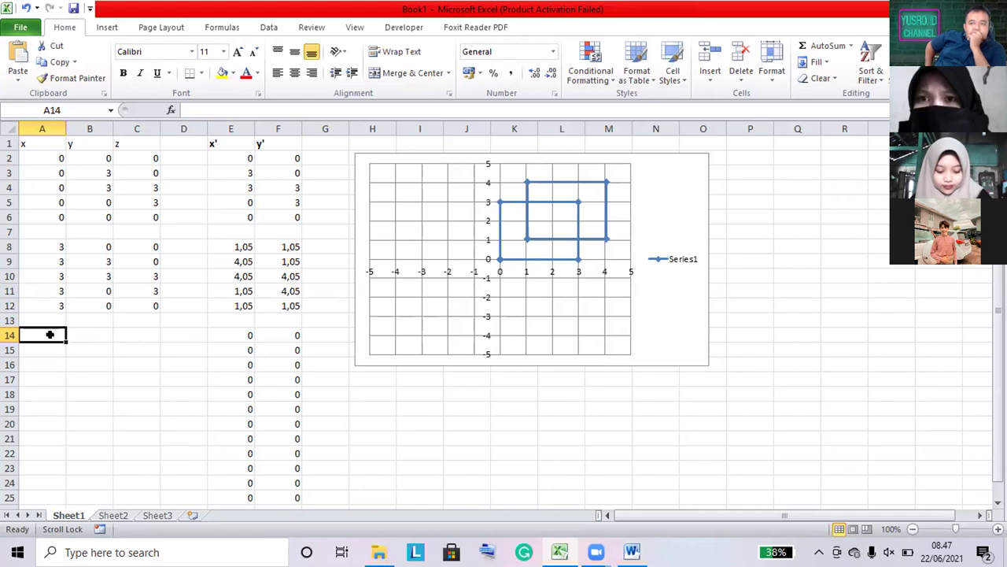
{"action": "type", "text": "3"}
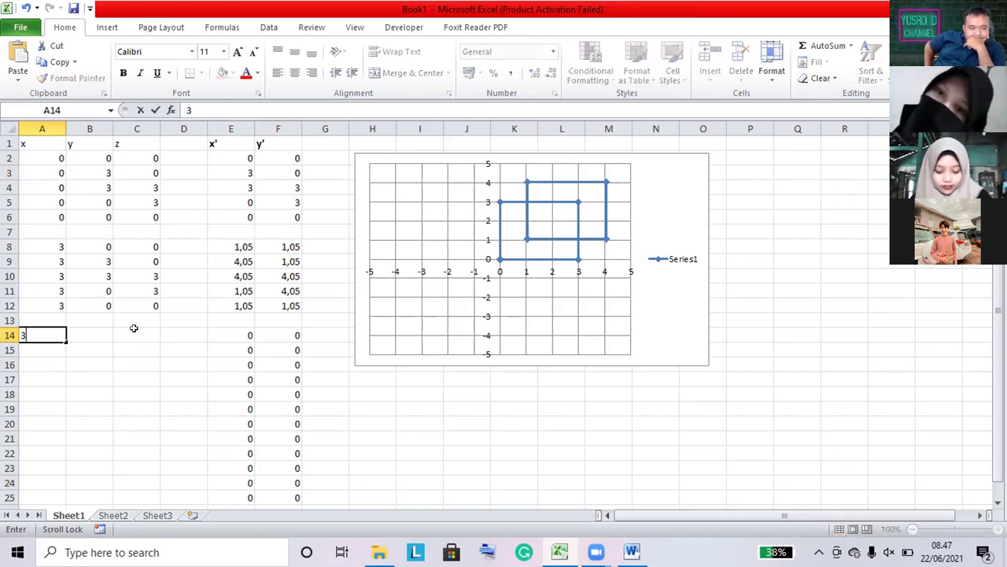
{"action": "left_click", "coordinate": [104, 336]}
{"action": "type", "text": "0"}
{"action": "left_click", "coordinate": [123, 335]}
{"action": "type", "text": "0"}
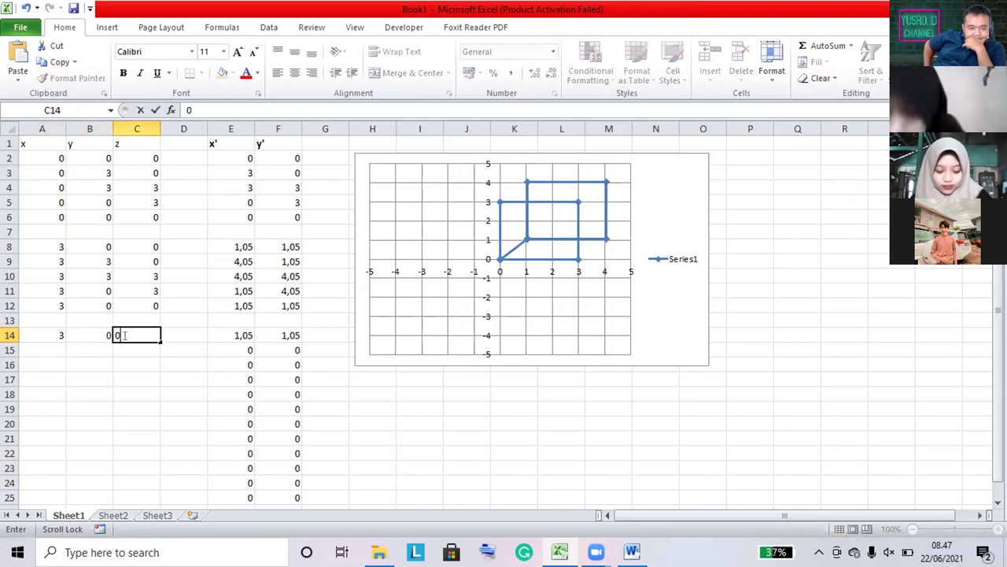
Enter the first connecting edge's end point with x, y, z values 0, 0, 0 in A15:C15
{"action": "left_click", "coordinate": [42, 348]}
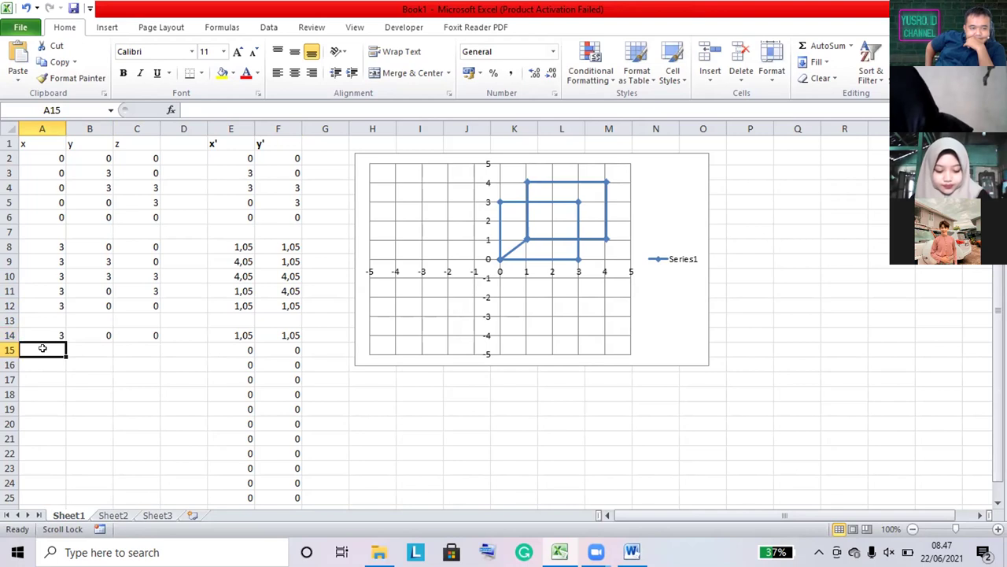
{"action": "type", "text": "0"}
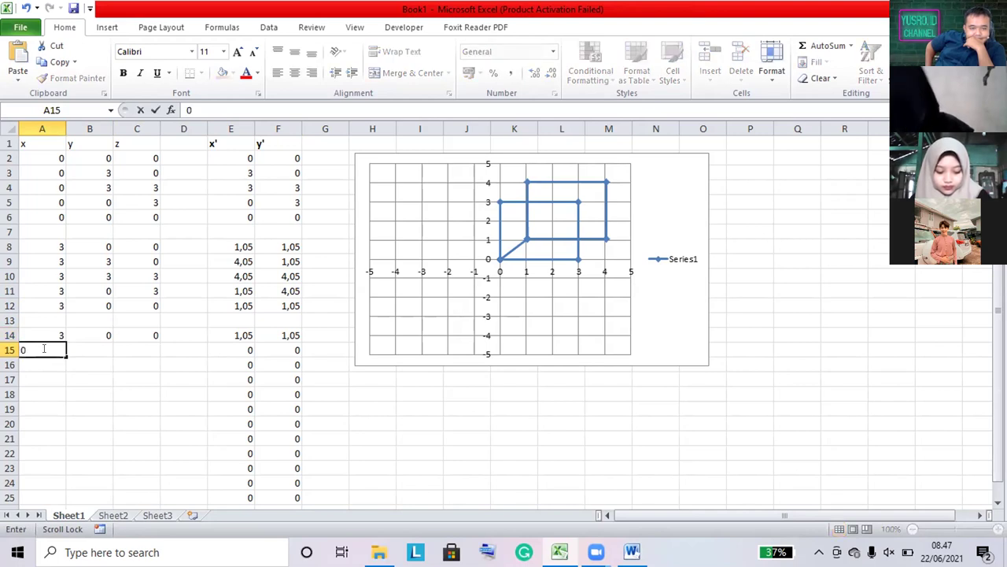
{"action": "left_click", "coordinate": [77, 348]}
{"action": "type", "text": "0"}
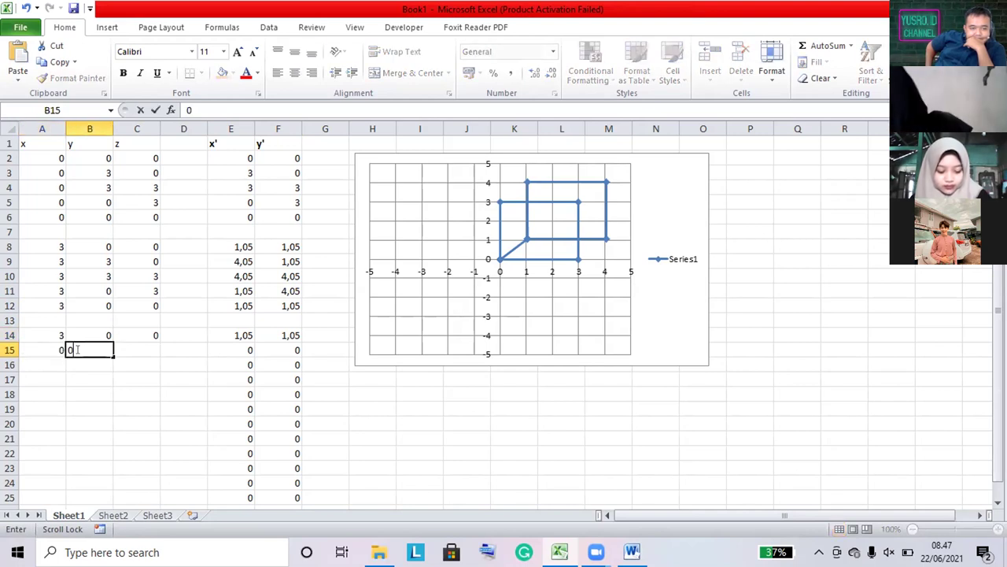
{"action": "left_click", "coordinate": [123, 348]}
{"action": "type", "text": "0"}
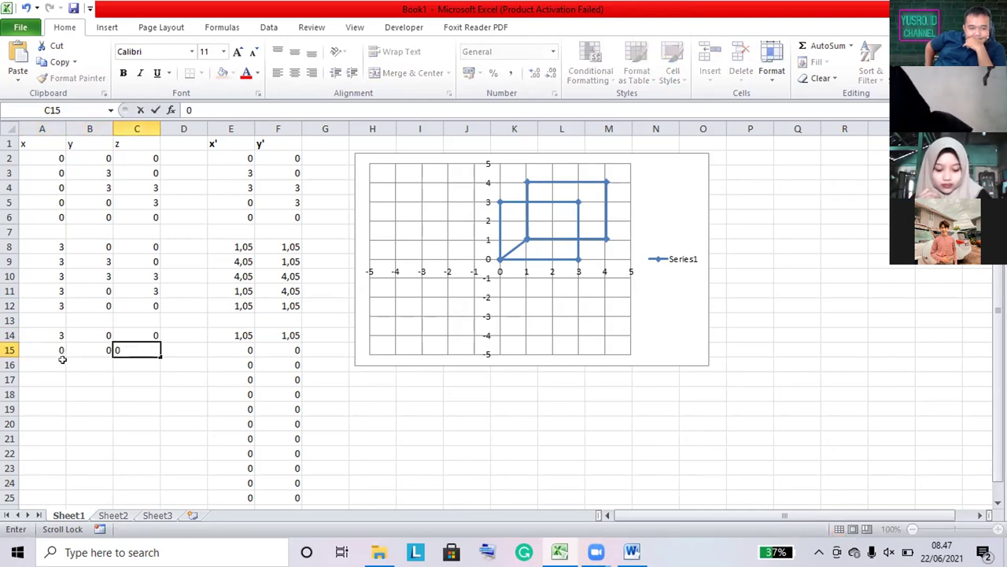
Clear the cells A16:F16 to leave a blank separator row after the first connecting edge
{"action": "left_click_drag", "start_coordinate": [42, 361], "coordinate": [277, 347]}
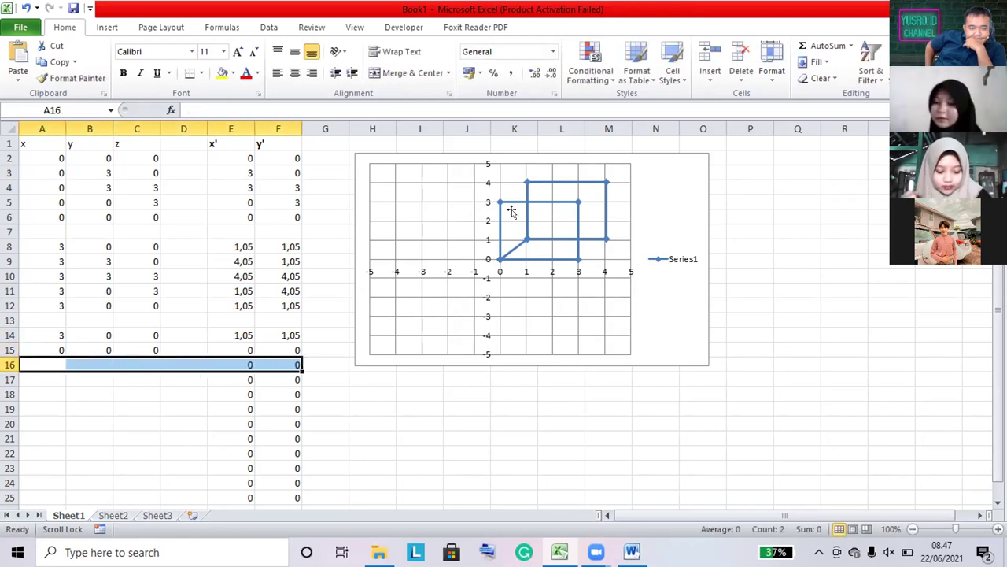
{"action": "left_click", "coordinate": [234, 320]}
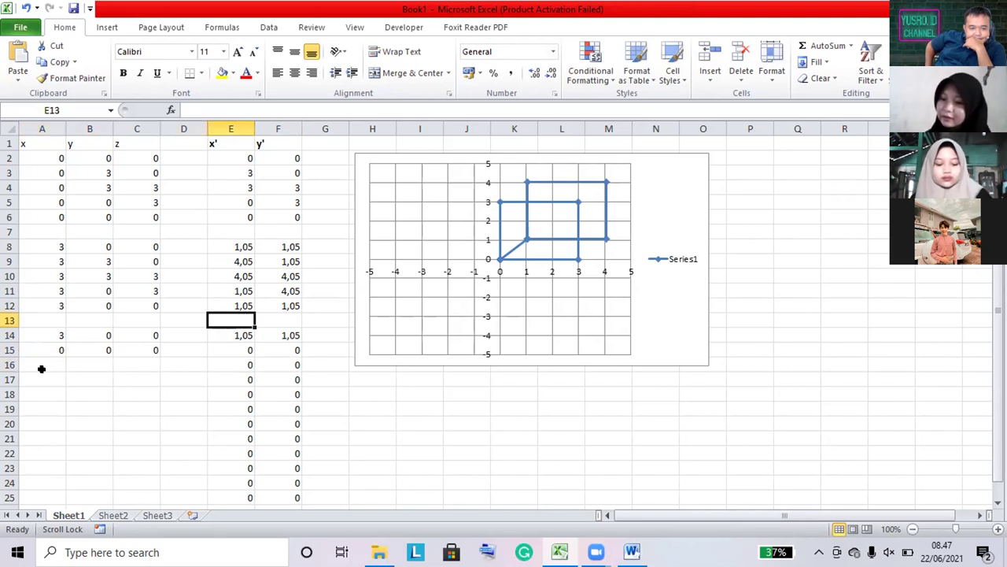
{"action": "left_click_drag", "start_coordinate": [39, 363], "coordinate": [266, 362]}
{"action": "key", "text": "Delete"}
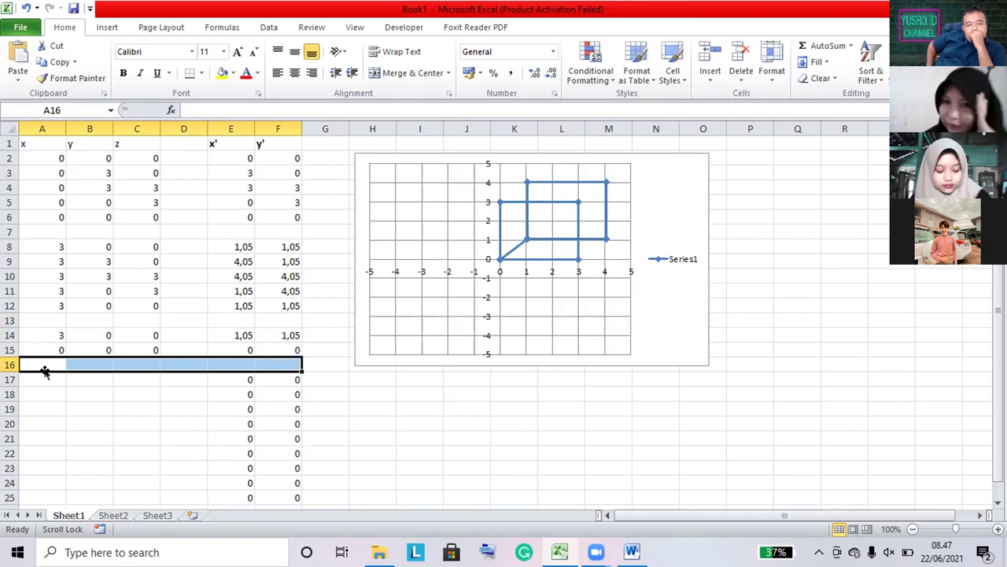
Enter the second connecting edge's start point with x, y, z values 3, 3, 0 in A17:C17
{"action": "left_click", "coordinate": [41, 376]}
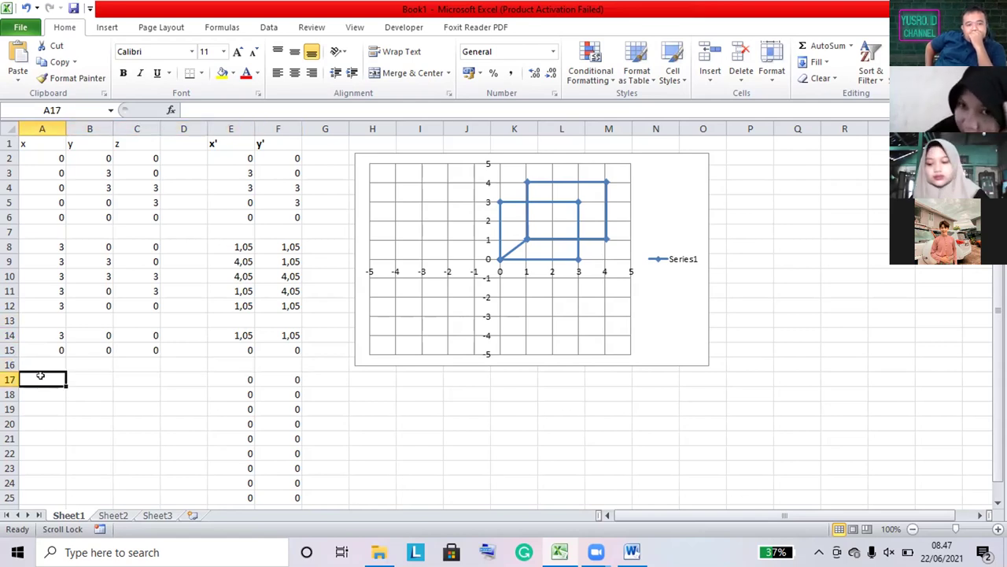
{"action": "type", "text": "3"}
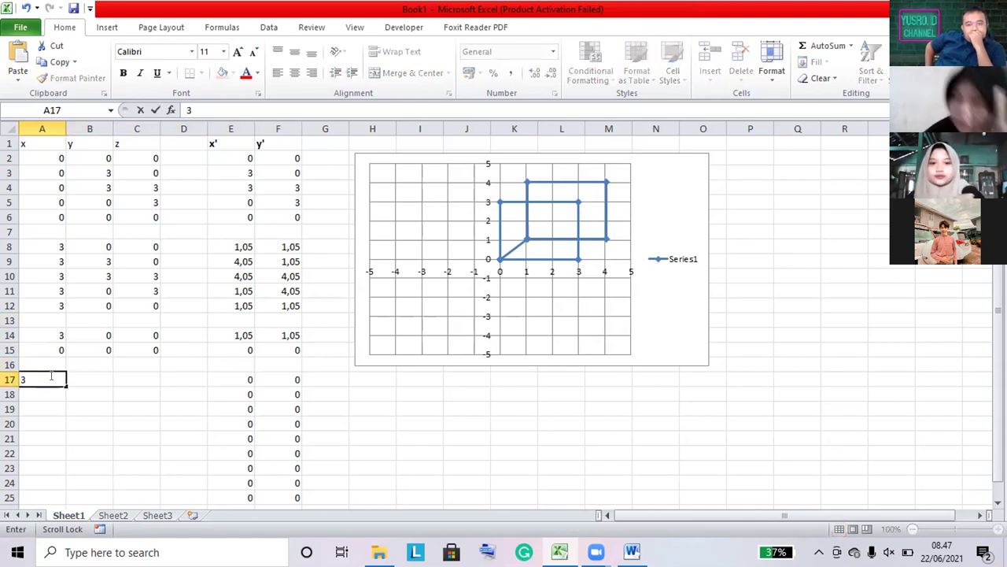
{"action": "left_click", "coordinate": [78, 382]}
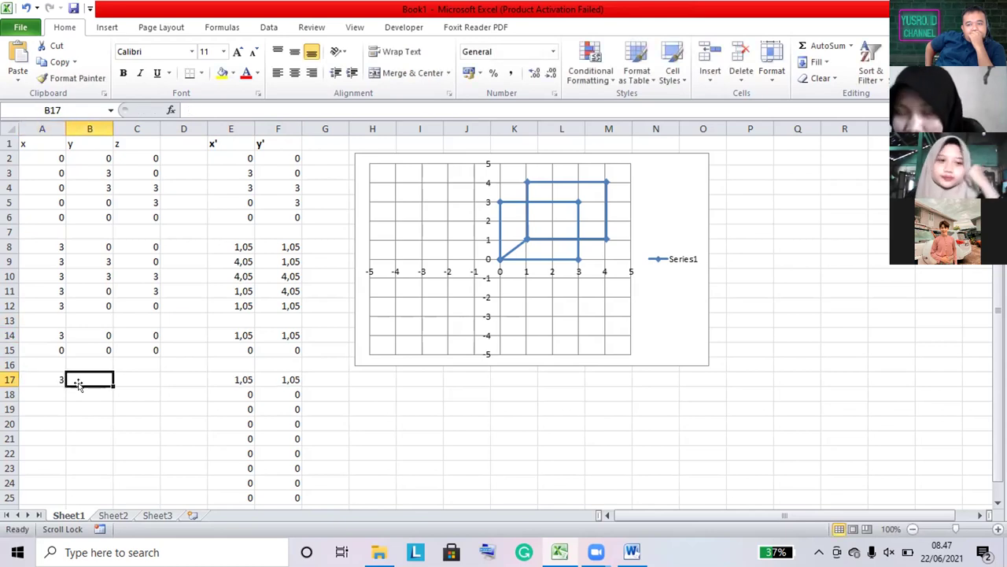
{"action": "type", "text": "3"}
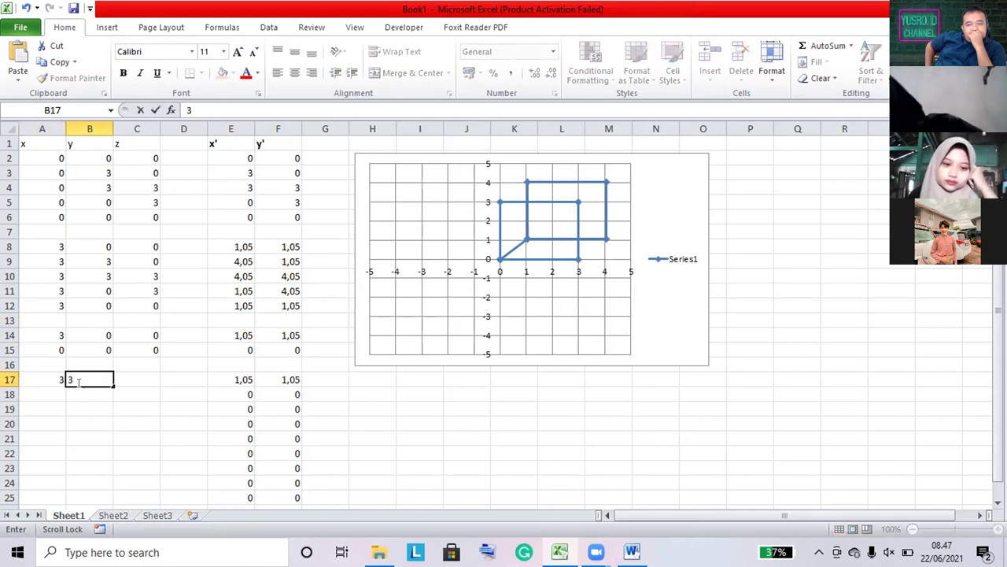
{"action": "left_click", "coordinate": [127, 377]}
{"action": "type", "text": "0"}
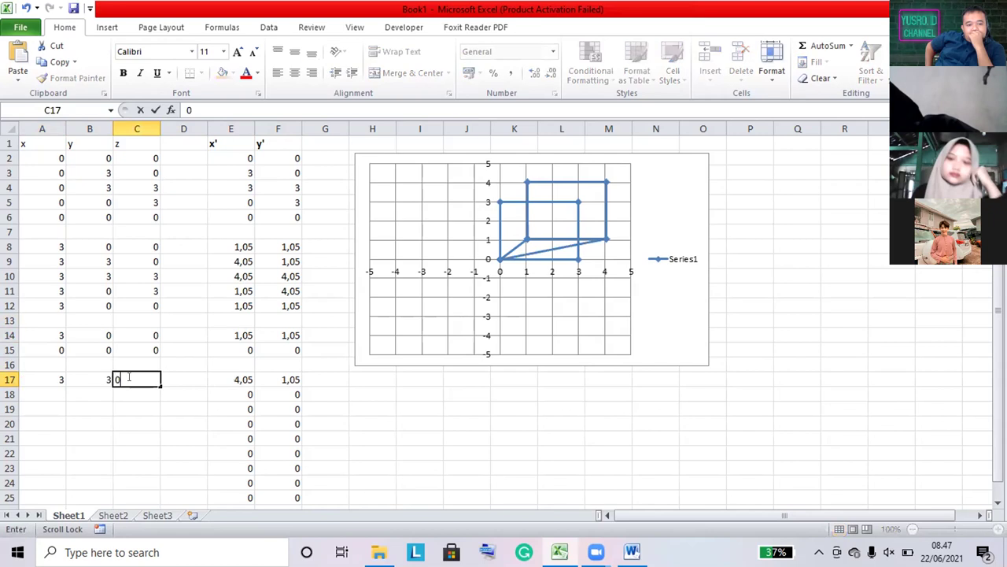
Enter the second connecting edge's end point with x, y, z values 0, 3, 0 in A18:C18
{"action": "left_click", "coordinate": [51, 396]}
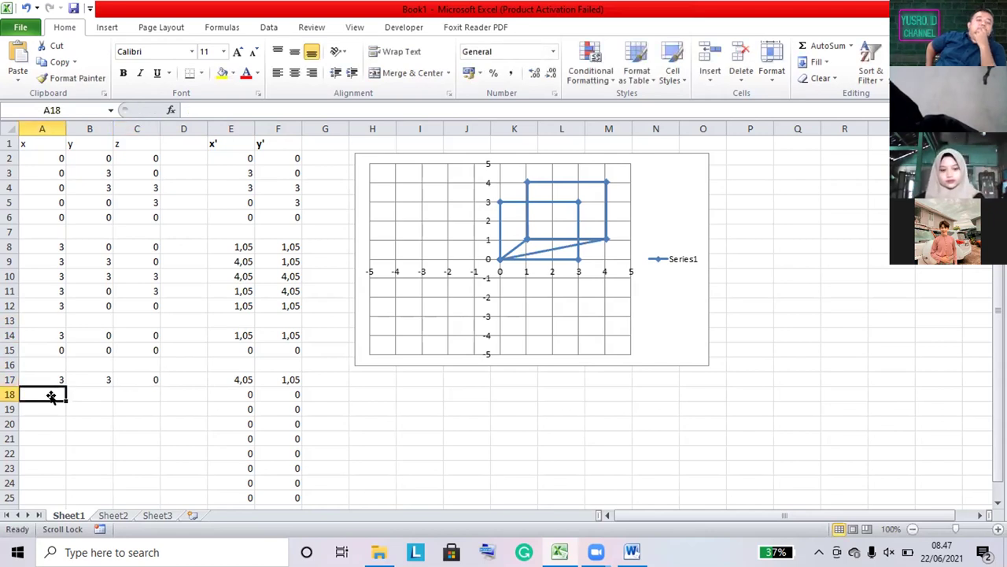
{"action": "type", "text": "0"}
{"action": "left_click", "coordinate": [100, 389]}
{"action": "type", "text": "3"}
{"action": "left_click", "coordinate": [127, 389]}
{"action": "type", "text": "0"}
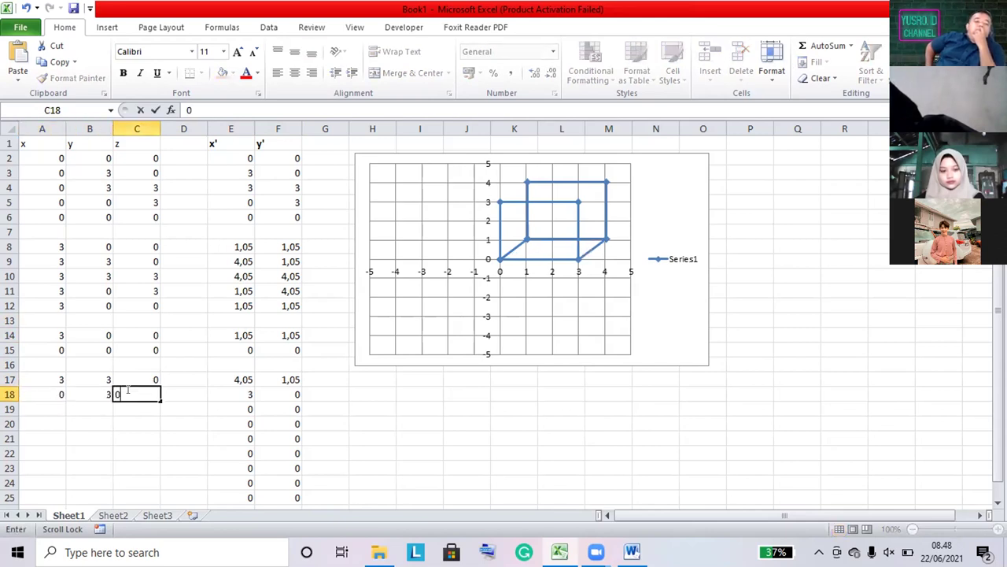
Clear the cells A19:F19 to leave a blank separator row after the second connecting edge
{"action": "left_click", "coordinate": [41, 407]}
{"action": "left_click_drag", "start_coordinate": [38, 407], "coordinate": [269, 409]}
{"action": "key", "text": "Delete"}
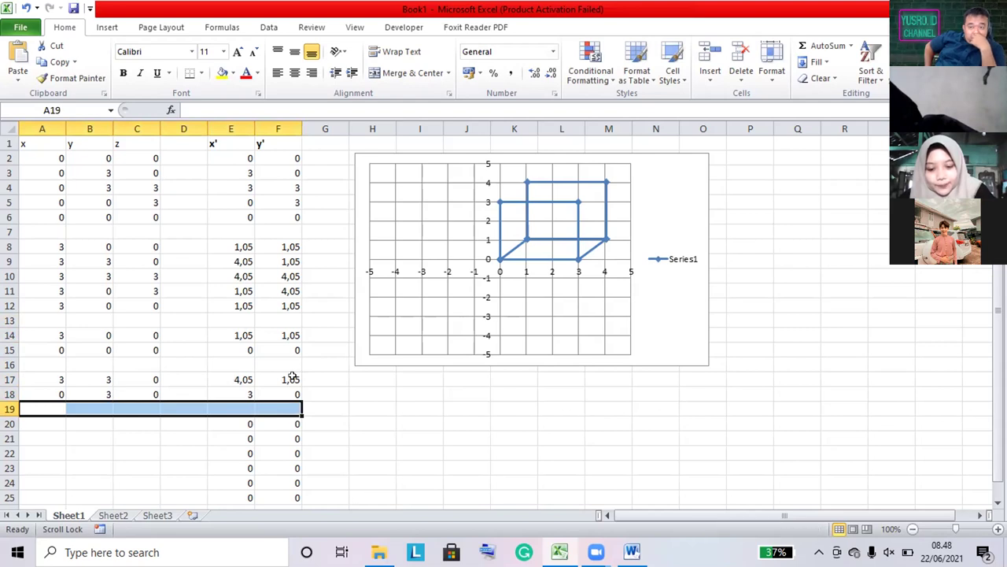
Enter the third connecting edge's start point with x, y, z values 3, 3, 3 in A20:C20
{"action": "left_click", "coordinate": [51, 419]}
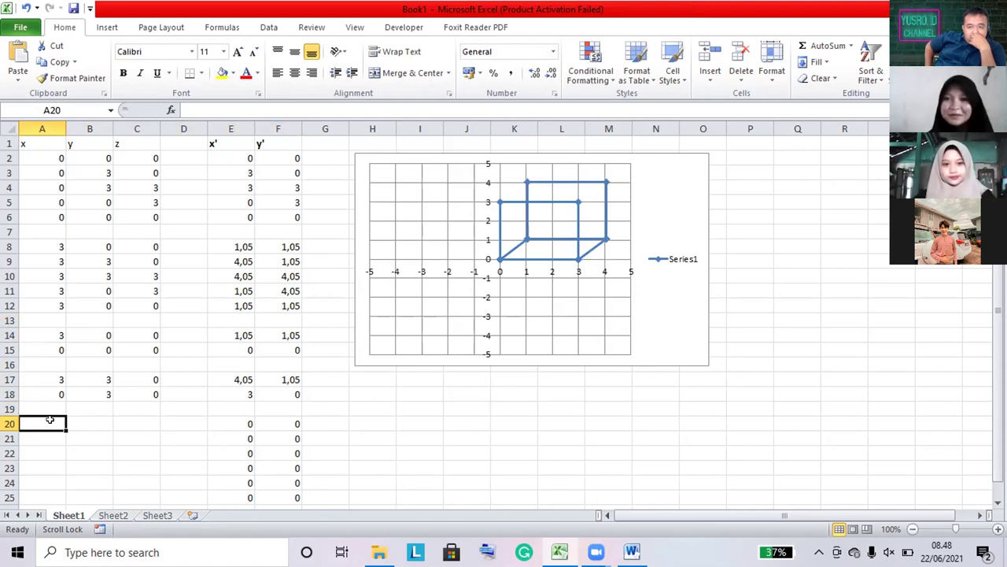
{"action": "type", "text": "3"}
{"action": "left_click", "coordinate": [84, 420]}
{"action": "type", "text": "3"}
{"action": "left_click", "coordinate": [136, 420]}
{"action": "type", "text": "3"}
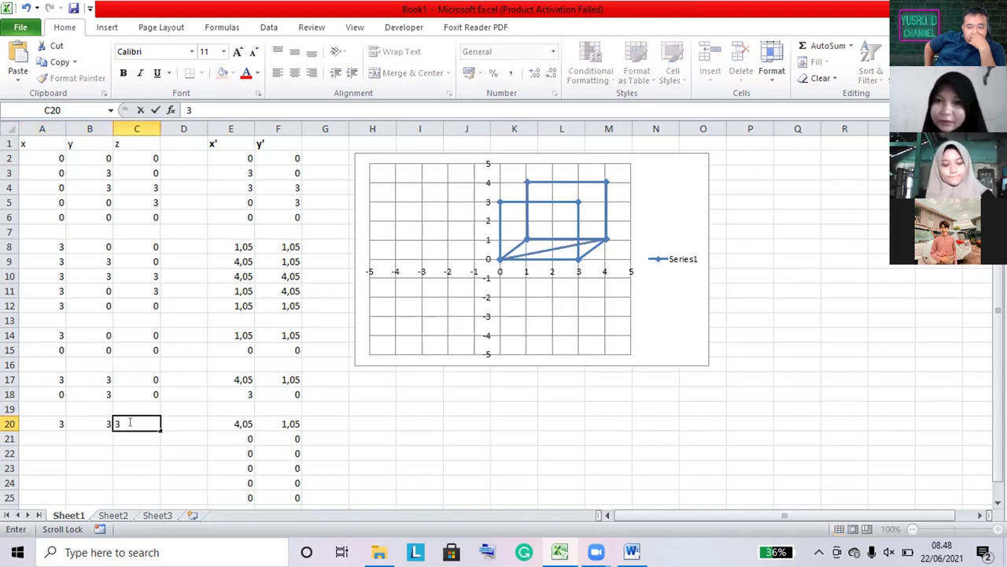
Enter the third connecting edge's end point with x, y, z values 0, 3, 3 in A21:C21
{"action": "left_click", "coordinate": [34, 436]}
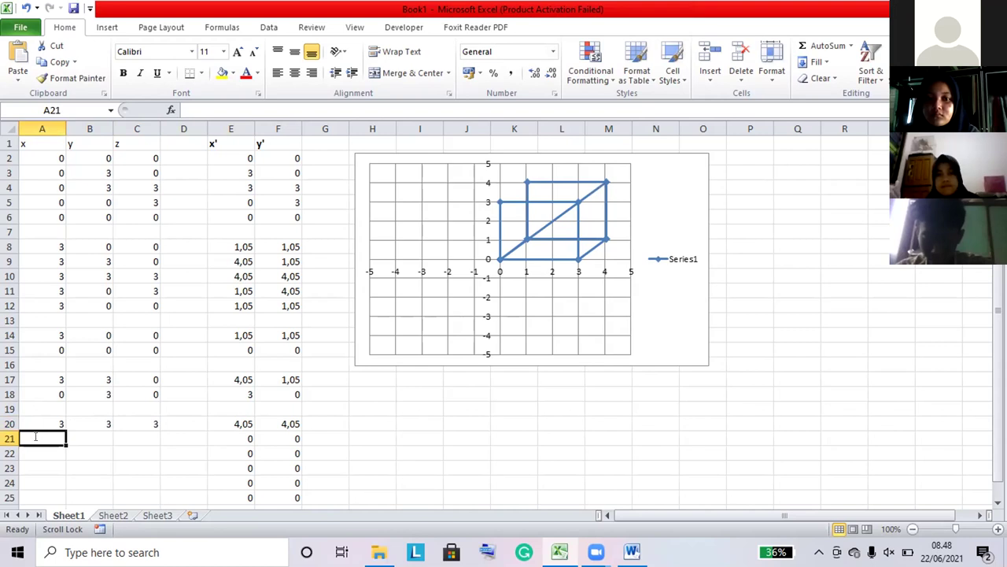
{"action": "type", "text": "o"}
{"action": "key", "text": "BackSpace"}
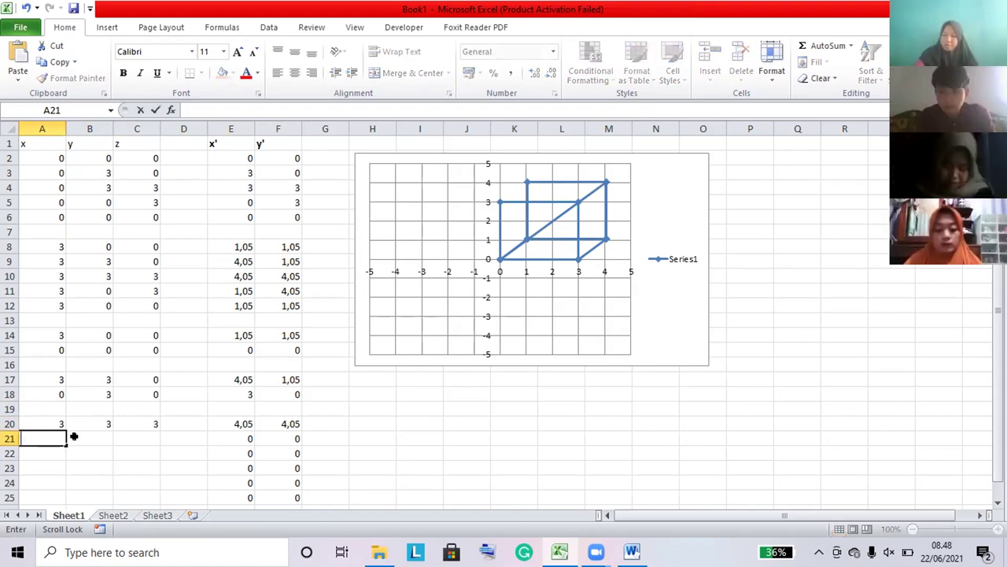
{"action": "type", "text": "0"}
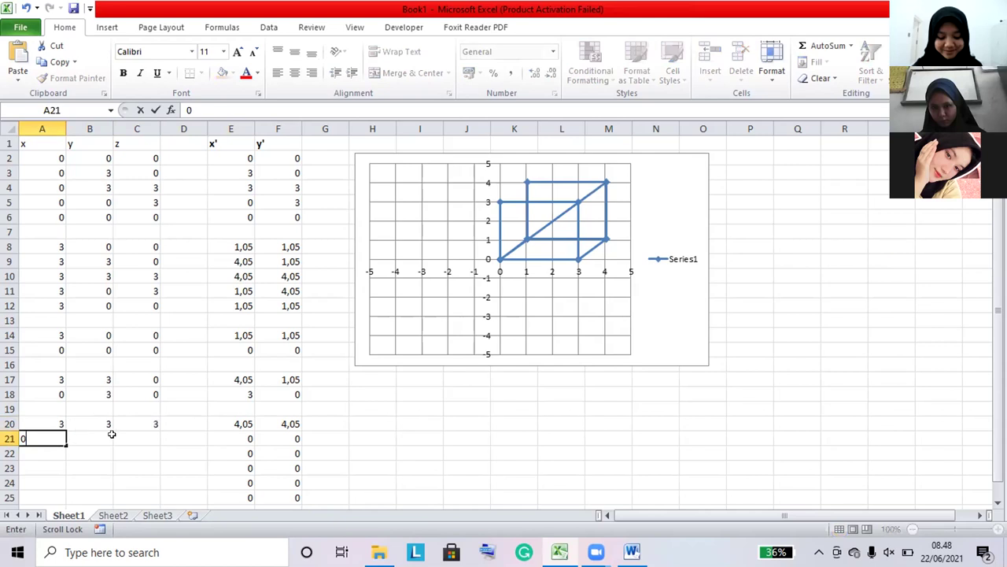
{"action": "left_click", "coordinate": [99, 434]}
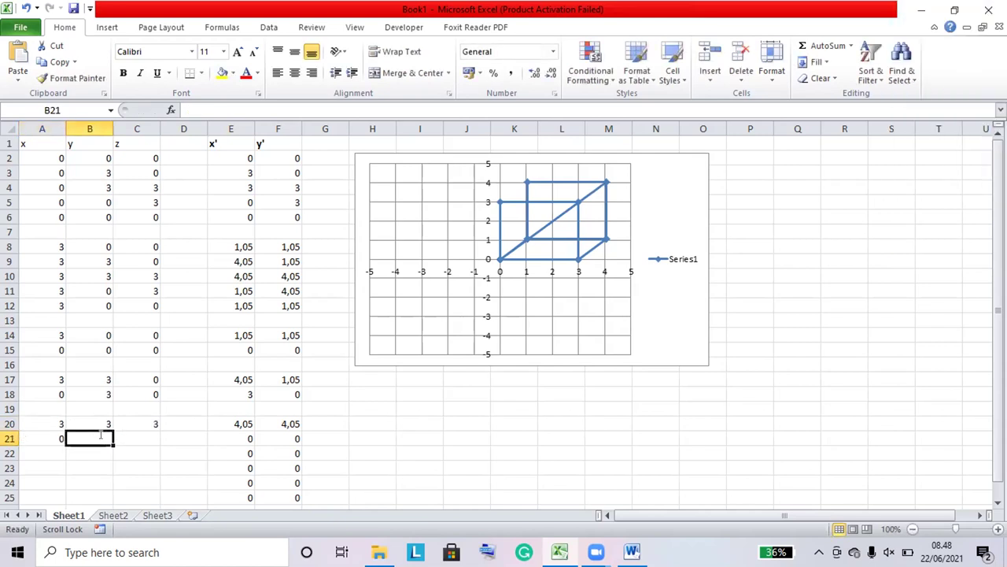
{"action": "type", "text": "3"}
{"action": "left_click", "coordinate": [132, 433]}
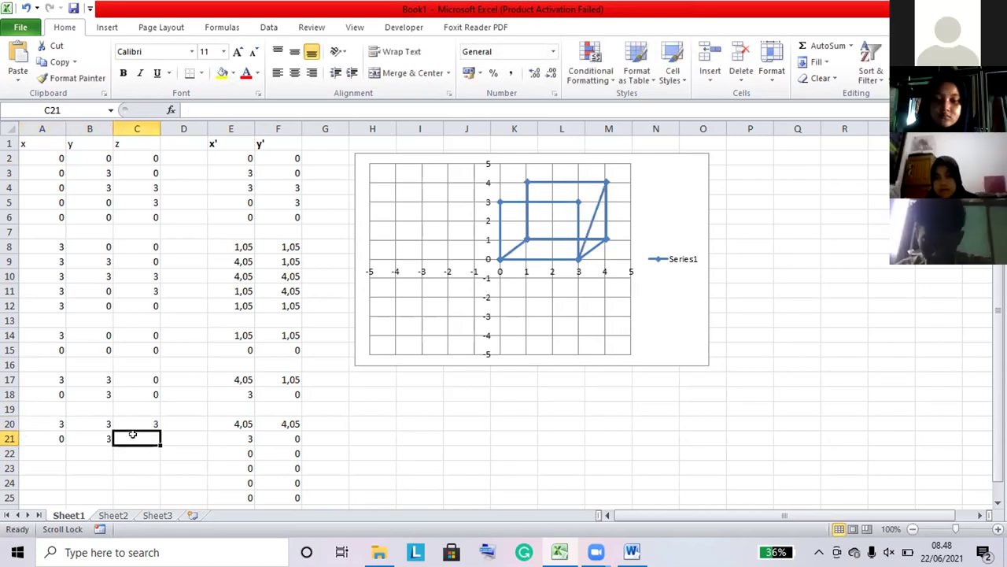
{"action": "type", "text": "3"}
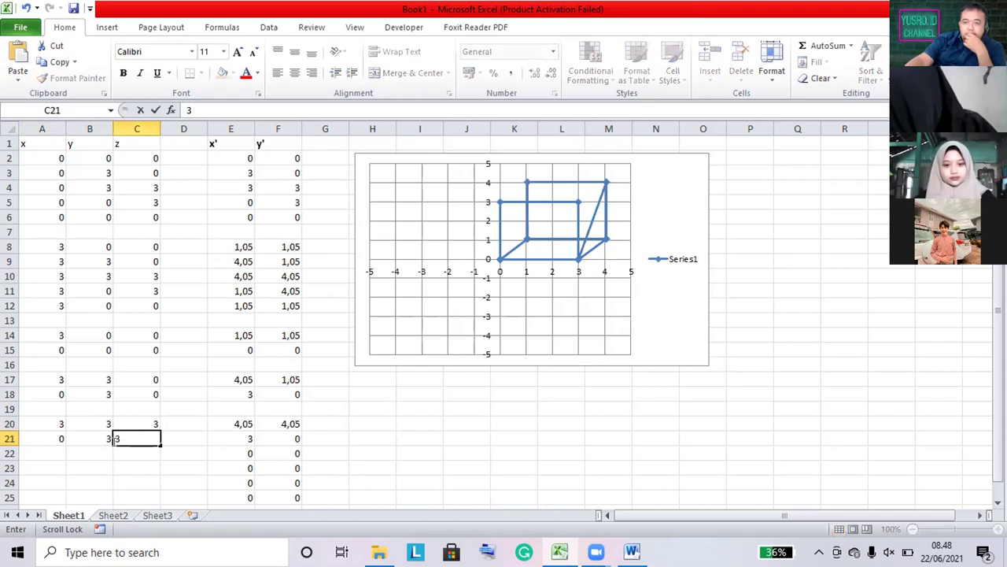
Clear the cells A22:F22 to leave a blank separator row after the third connecting edge
{"action": "left_click_drag", "start_coordinate": [45, 446], "coordinate": [178, 448]}
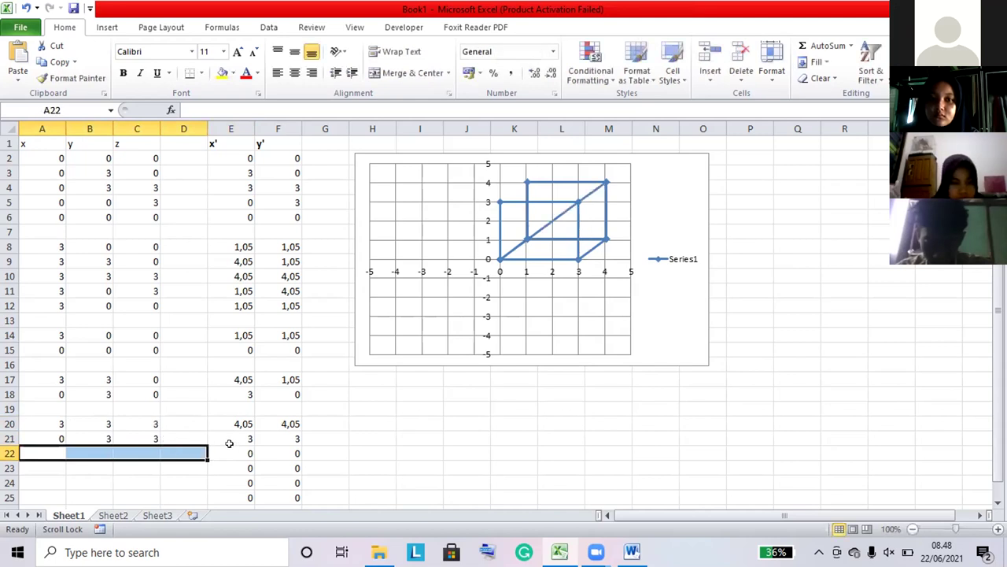
{"action": "left_click", "coordinate": [277, 447]}
{"action": "left_click_drag", "start_coordinate": [277, 447], "coordinate": [45, 454]}
{"action": "key", "text": "Delete"}
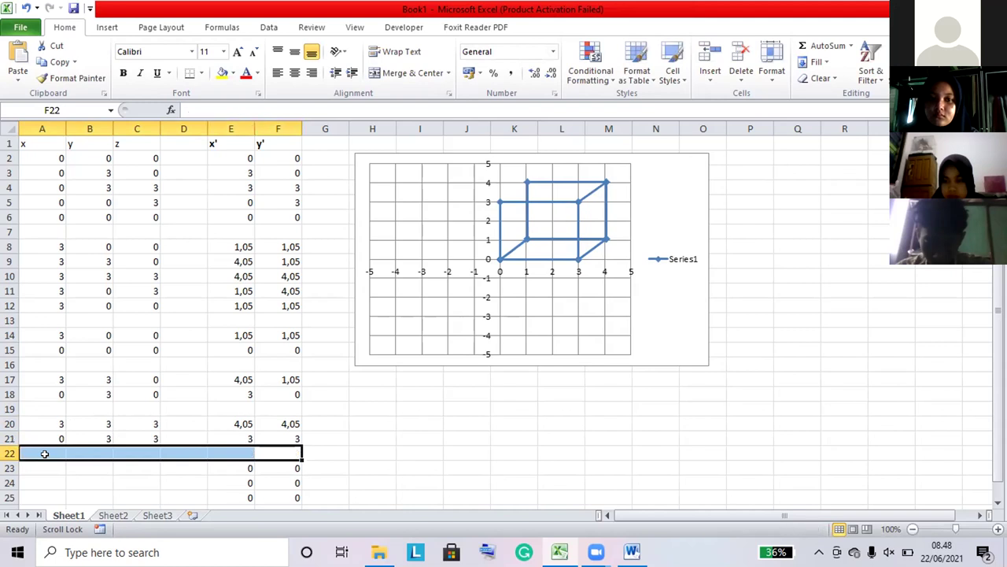
Enter the fourth connecting edge's start point with x, y, z values 3, 0, 3 in A23:C23
{"action": "left_click", "coordinate": [22, 467]}
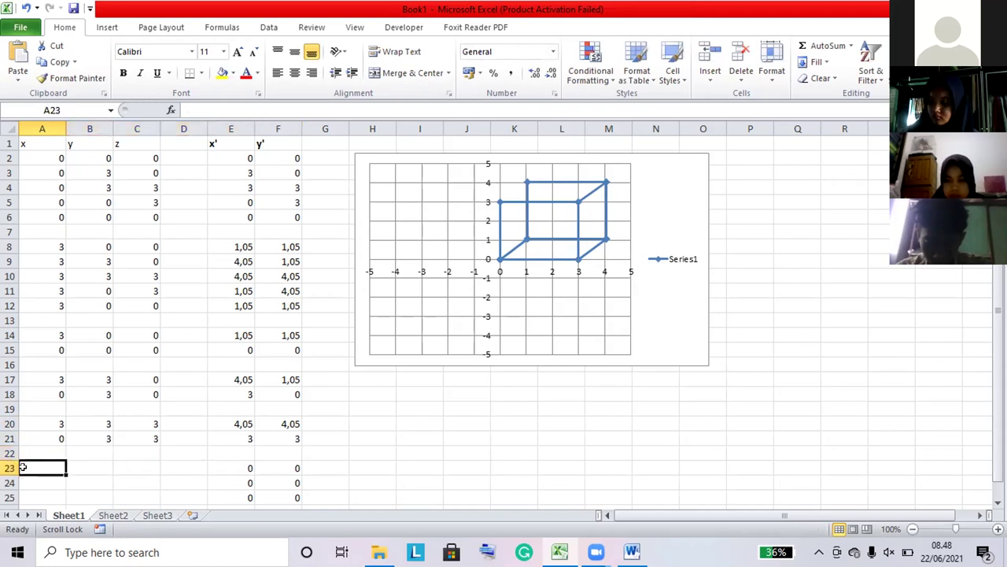
{"action": "type", "text": "3"}
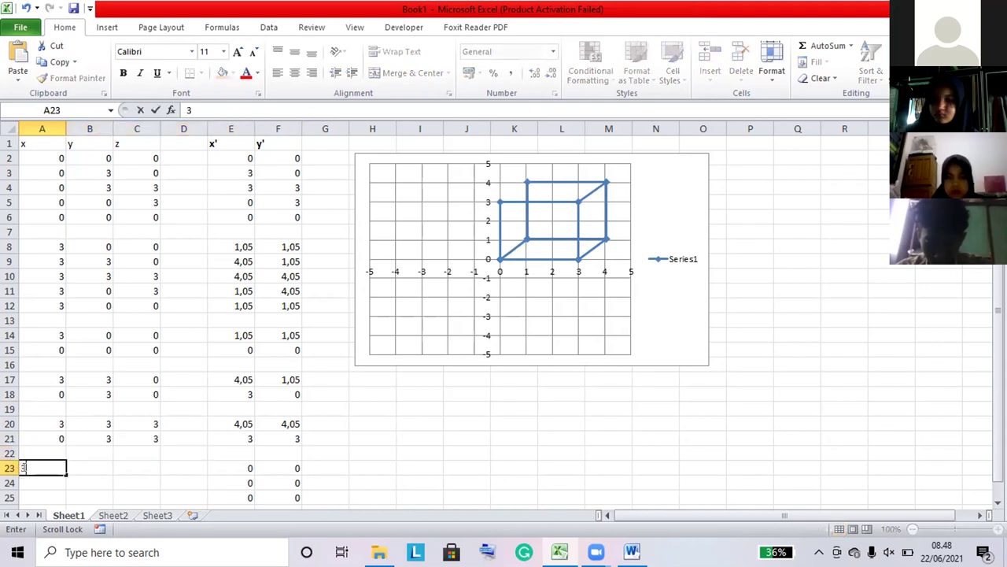
{"action": "left_click", "coordinate": [79, 465]}
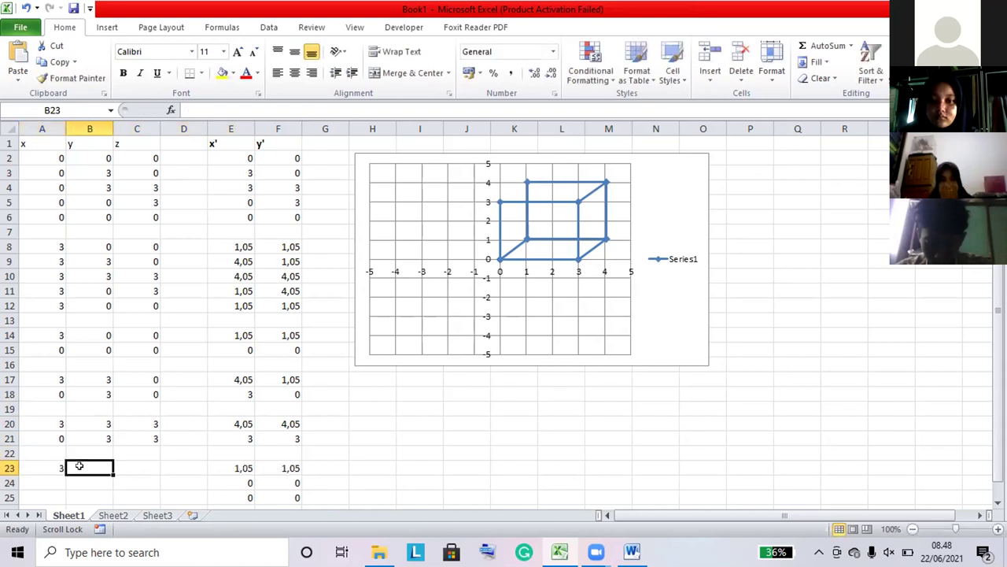
{"action": "type", "text": "0"}
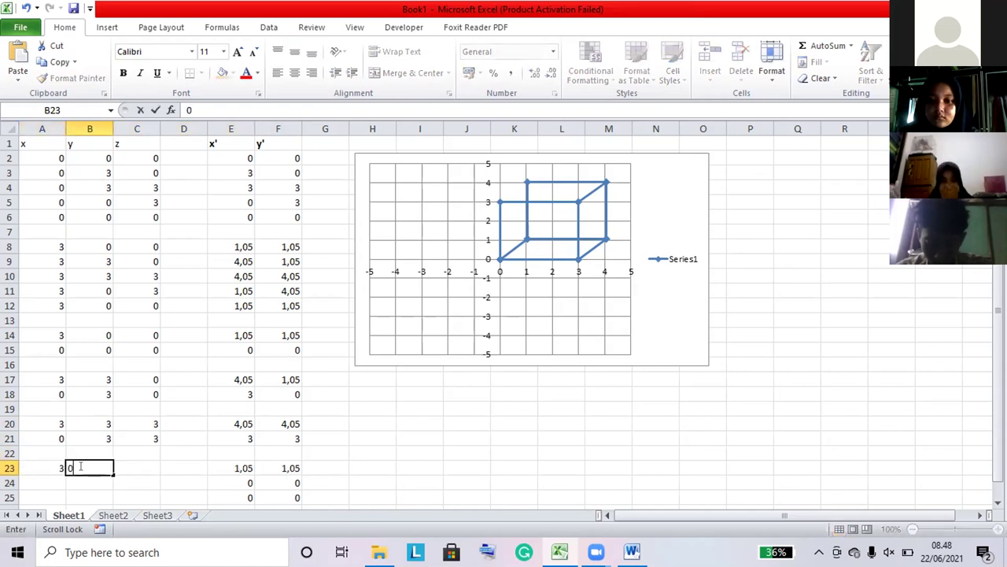
{"action": "left_click", "coordinate": [138, 466]}
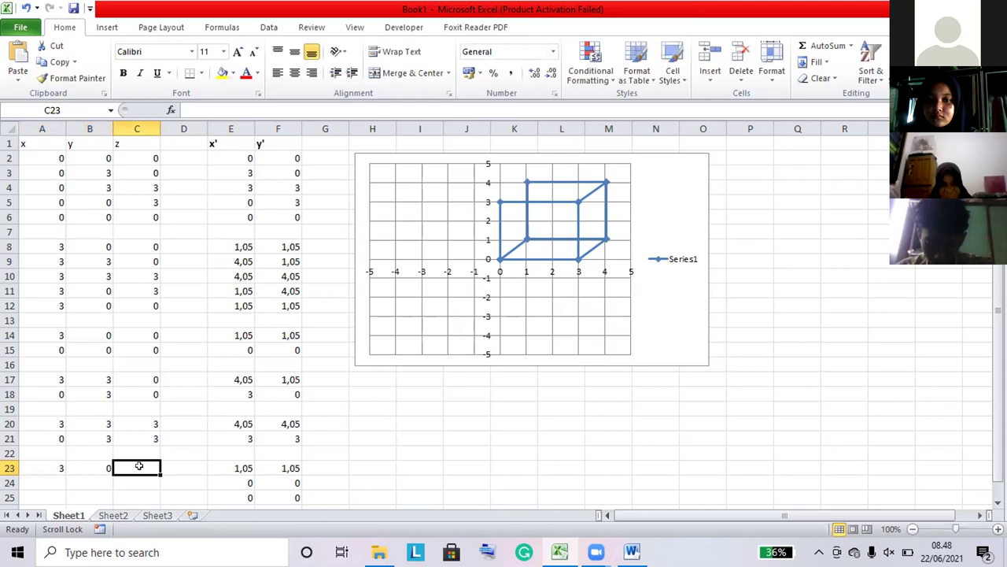
{"action": "type", "text": "3"}
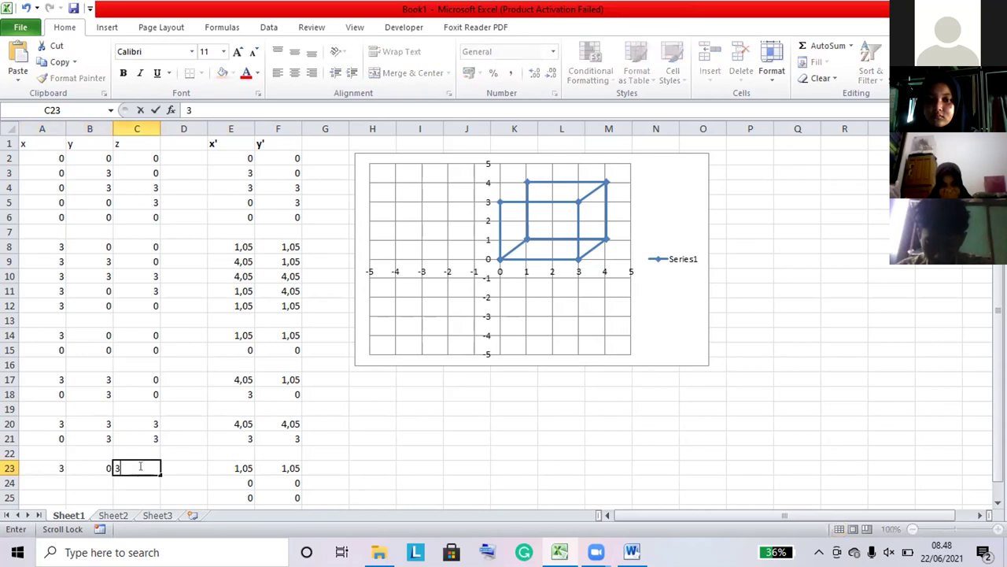
Enter the fourth connecting edge's end point with x, y, z values 0, 0, 3 in A24:C24
{"action": "left_click", "coordinate": [52, 479]}
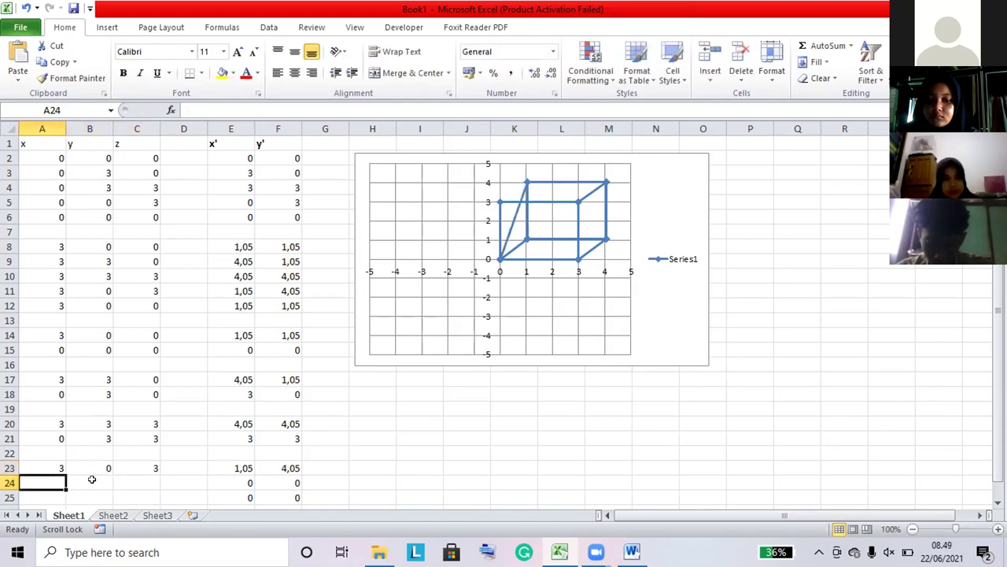
{"action": "type", "text": "0"}
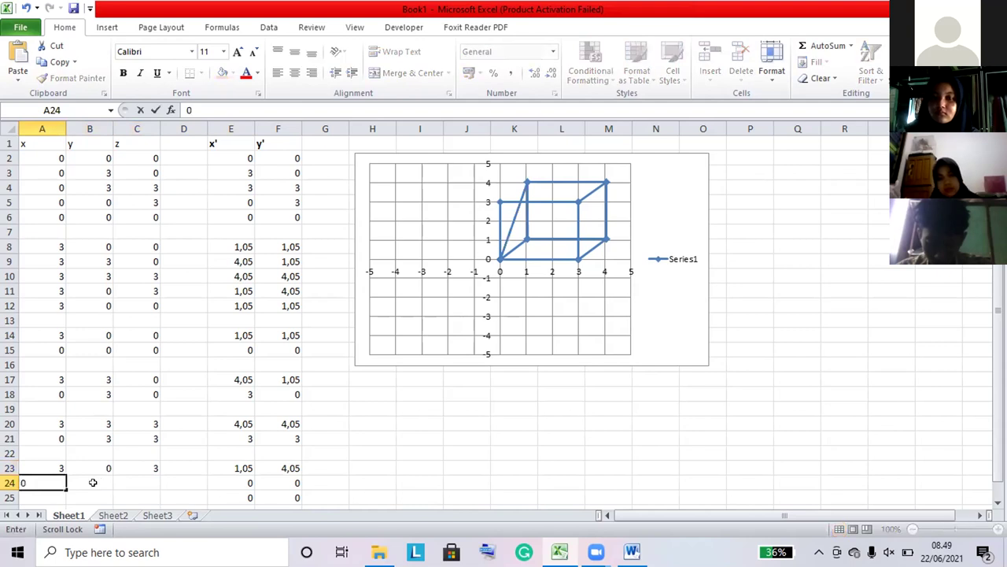
{"action": "left_click", "coordinate": [91, 481]}
{"action": "type", "text": "0"}
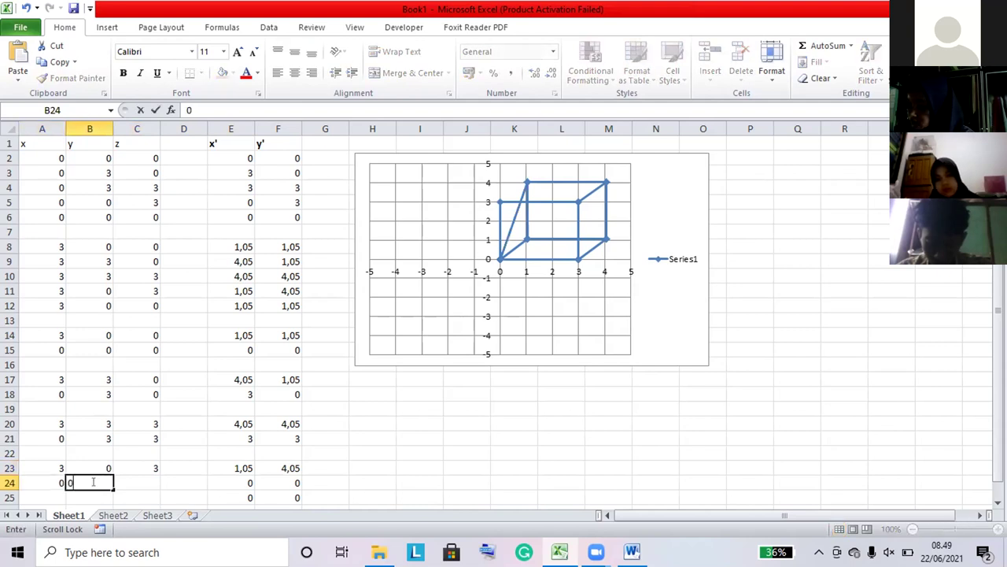
{"action": "left_click", "coordinate": [126, 481]}
{"action": "type", "text": "3"}
{"action": "left_click", "coordinate": [196, 481]}
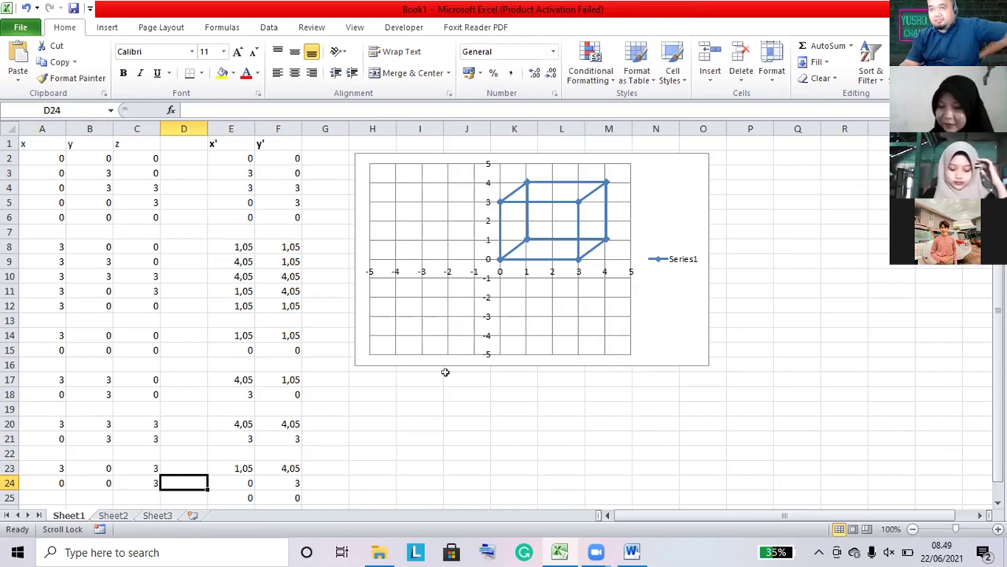
Apply the 40% - Accent2 cell style to the whole visible sheet area starting at A1, including the cells behind the chart
{"action": "left_click_drag", "start_coordinate": [35, 145], "coordinate": [977, 499]}
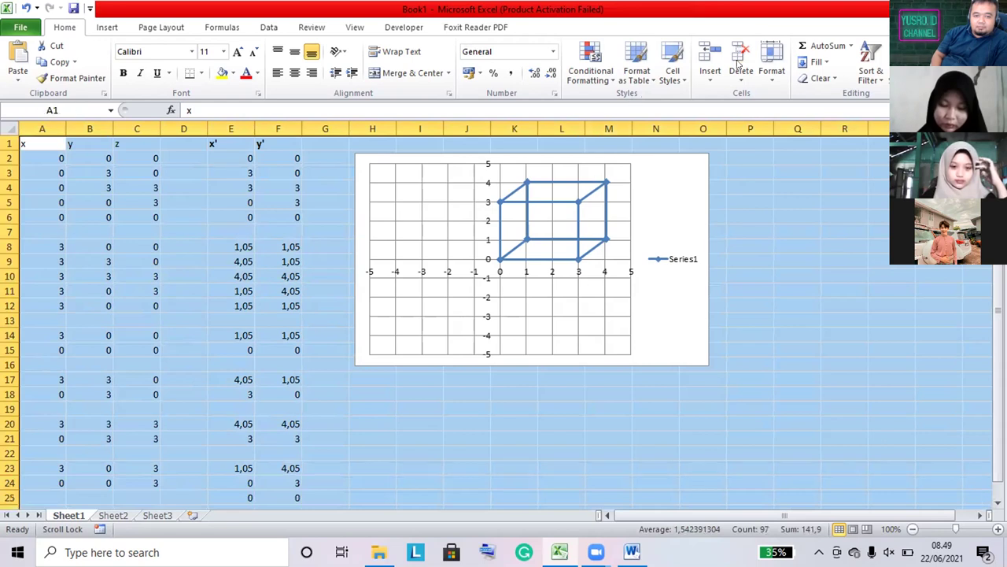
{"action": "left_click", "coordinate": [674, 76]}
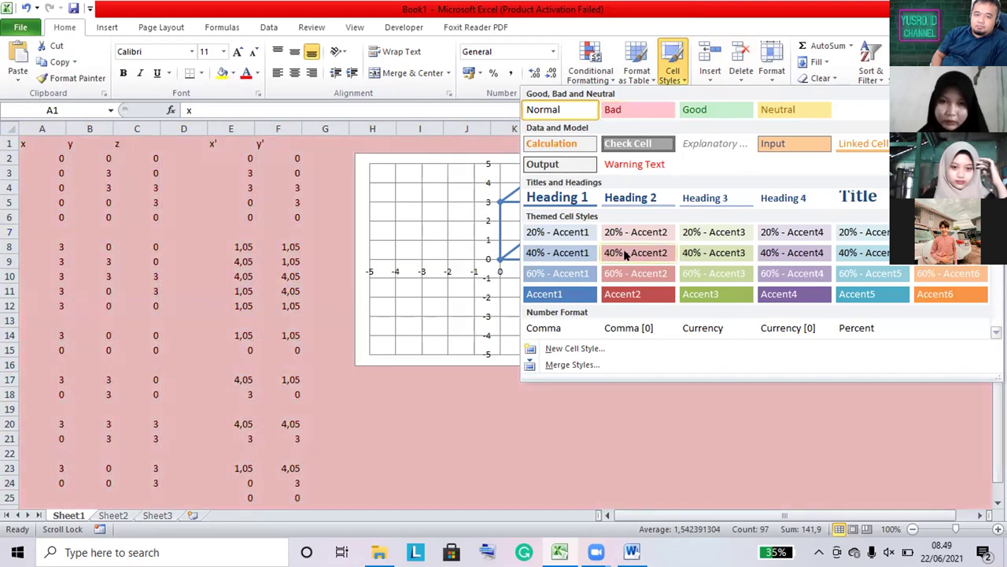
{"action": "left_click", "coordinate": [627, 252]}
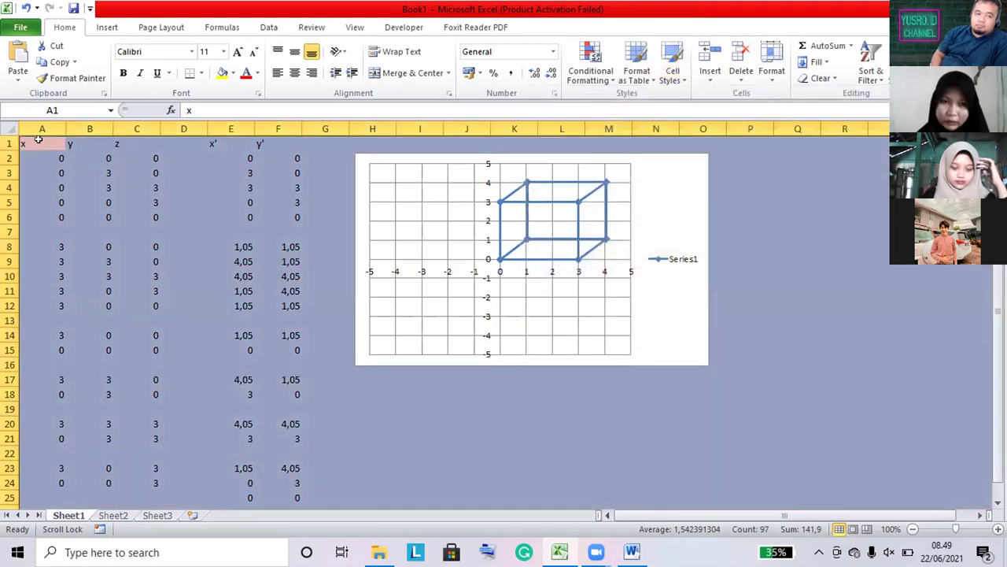
Apply the Accent2 cell style to the x, y, z header cells A1:C1
{"action": "left_click_drag", "start_coordinate": [39, 139], "coordinate": [126, 139]}
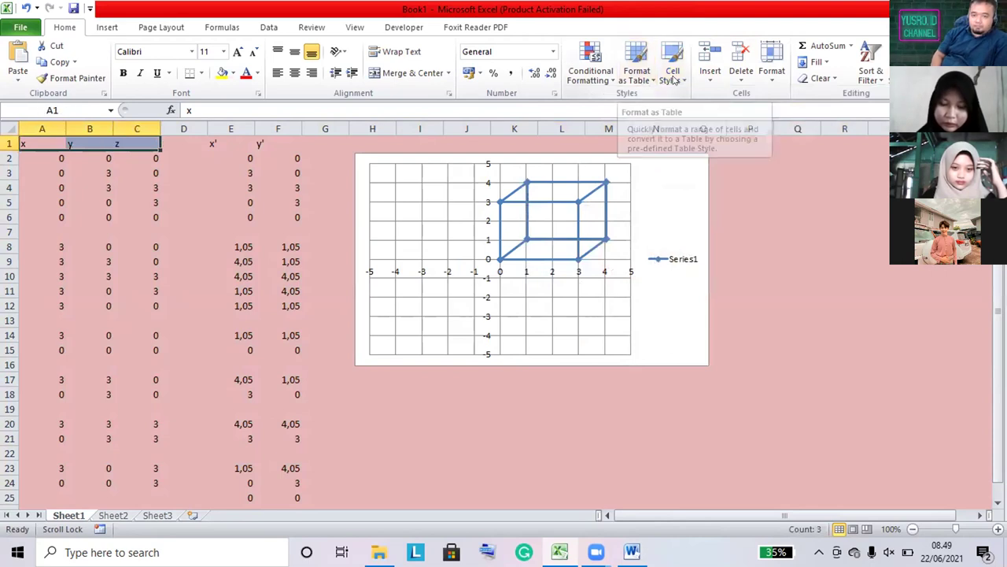
{"action": "left_click", "coordinate": [636, 71]}
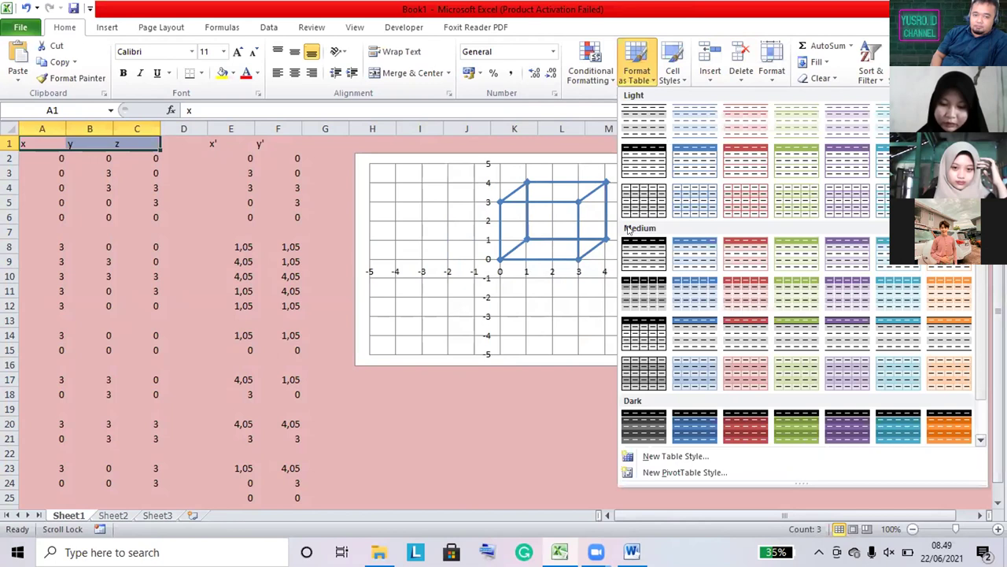
{"action": "left_click", "coordinate": [672, 71]}
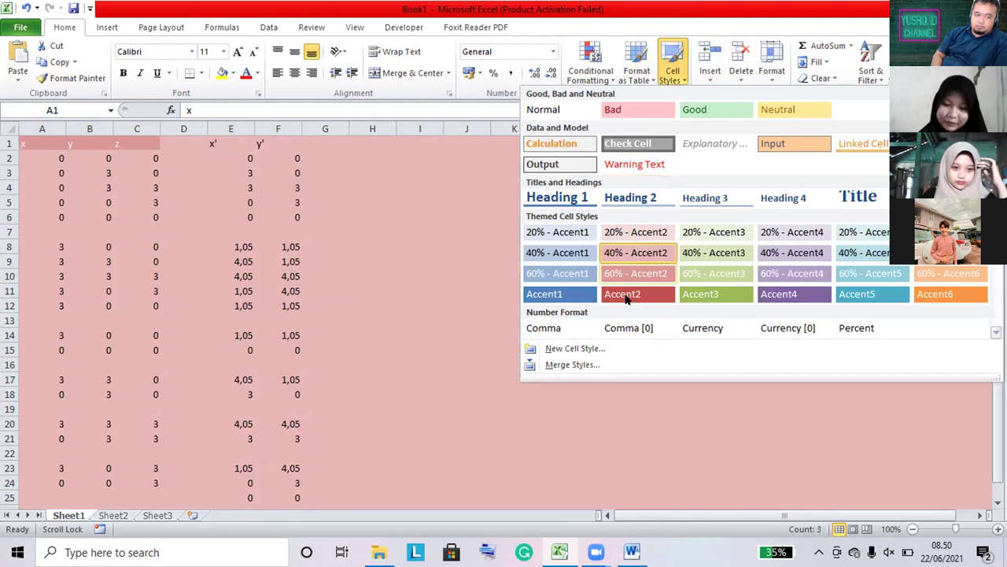
{"action": "left_click", "coordinate": [626, 296]}
Apply the 60% - Accent2 cell style to the coordinate values in A2:C24
{"action": "left_click_drag", "start_coordinate": [43, 159], "coordinate": [147, 483]}
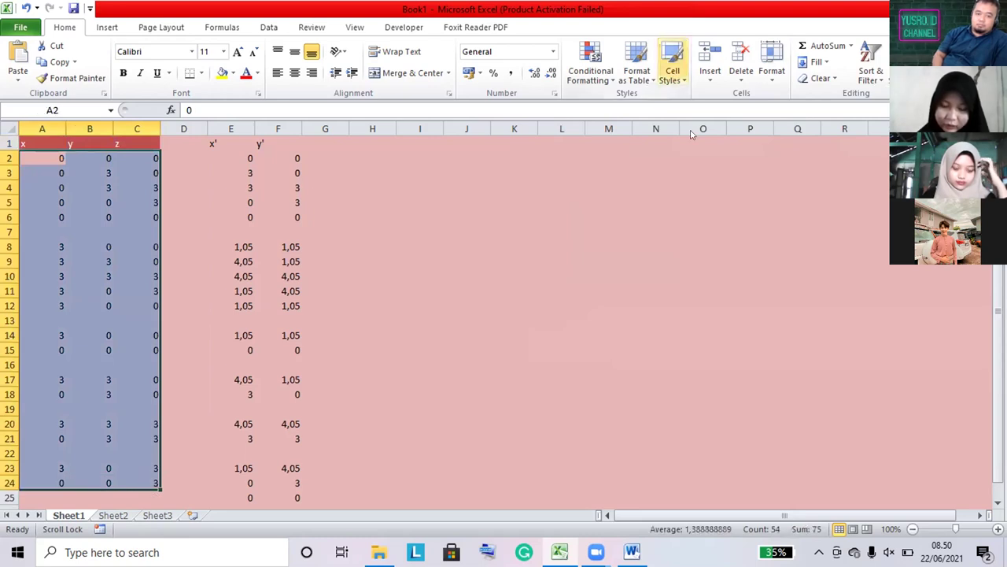
{"action": "left_click", "coordinate": [674, 77]}
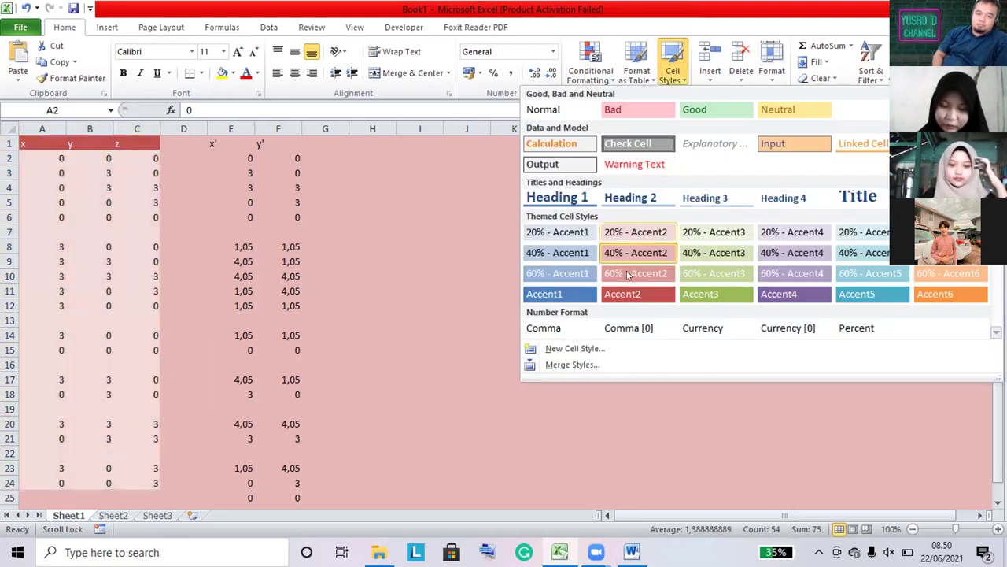
{"action": "left_click", "coordinate": [292, 172]}
Apply the 60% - Accent2 cell style to the projected values in E2:F25
{"action": "left_click_drag", "start_coordinate": [236, 158], "coordinate": [276, 498]}
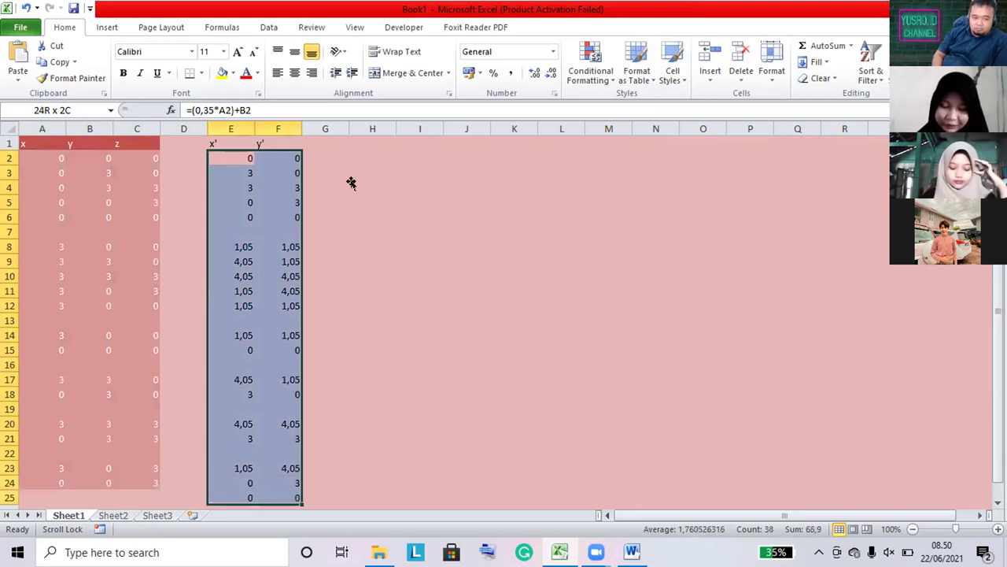
{"action": "left_click", "coordinate": [667, 74]}
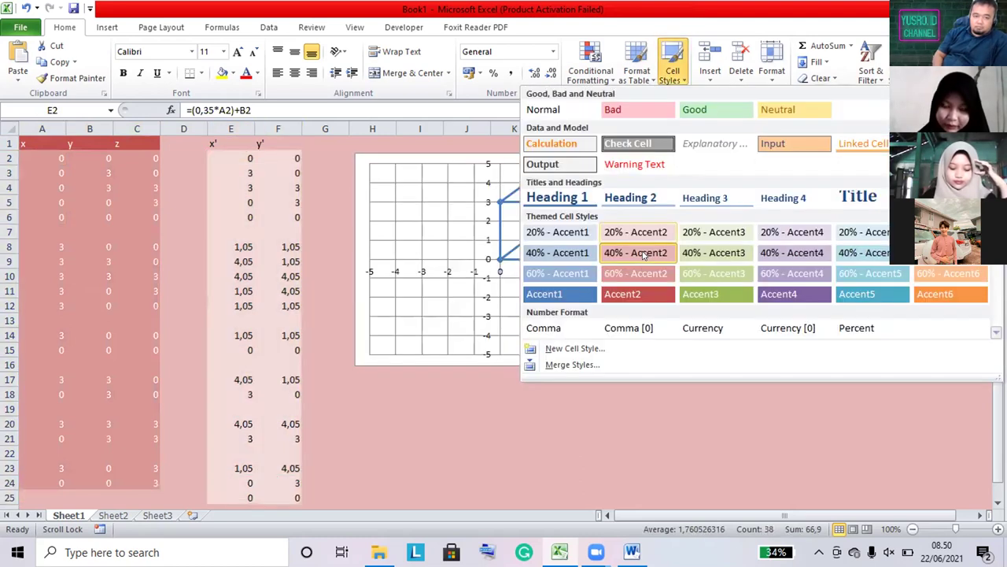
{"action": "left_click", "coordinate": [259, 117]}
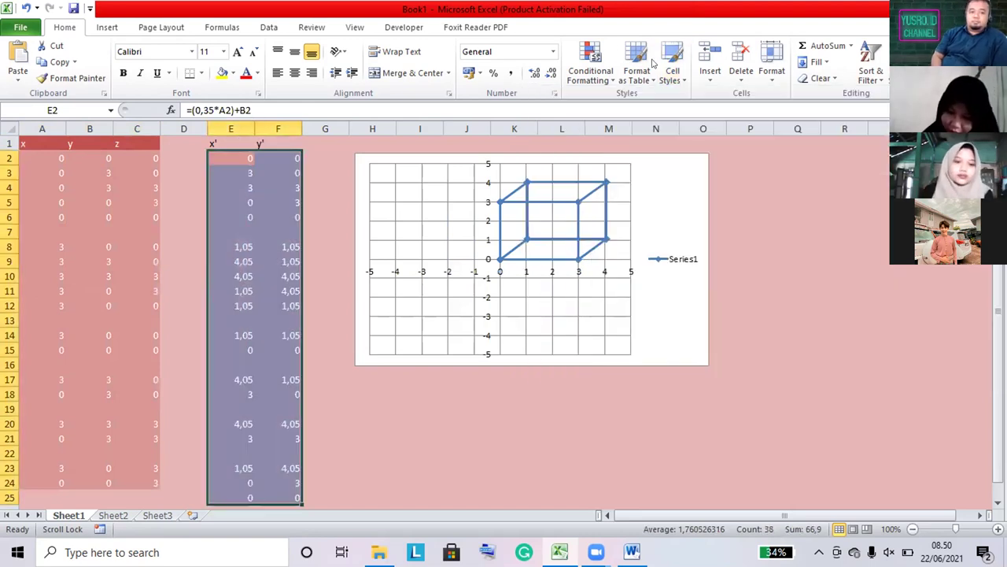
Apply the Accent2 cell style to the x' and y' header cells E1:F1
{"action": "key", "text": "ctrl+z"}
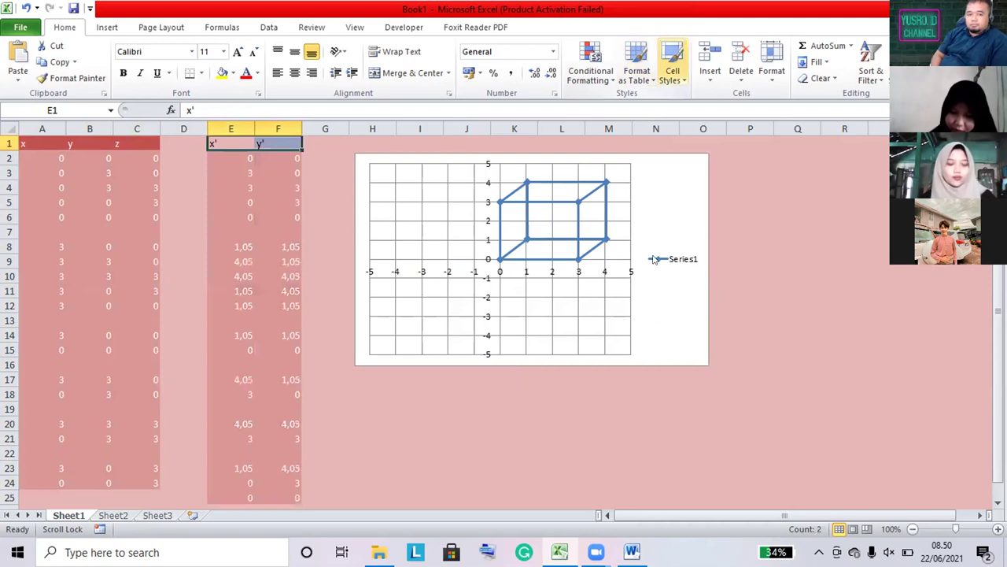
{"action": "key", "text": "alt+h"}
{"action": "key", "text": "j"}
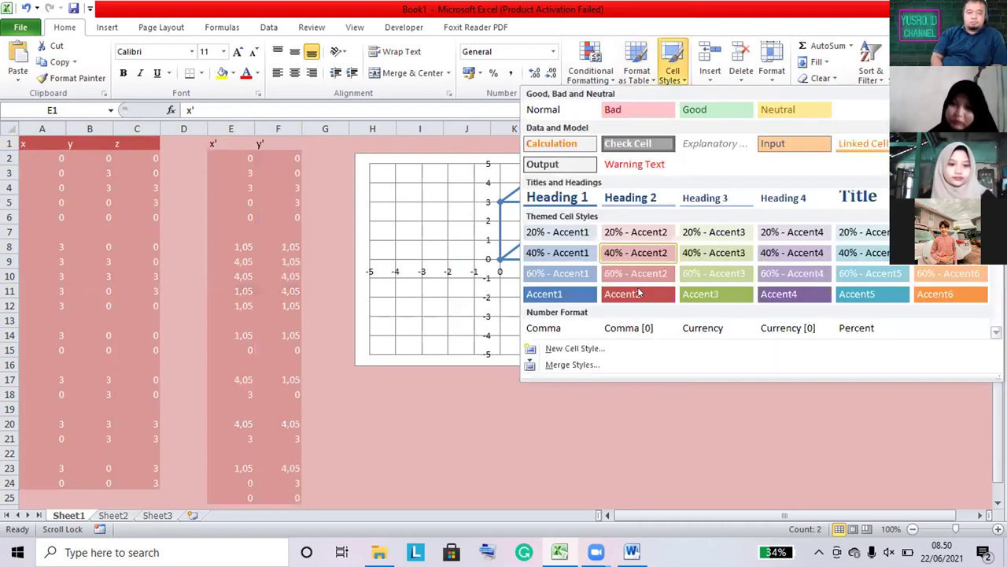
{"action": "left_click", "coordinate": [322, 219]}
{"action": "left_click", "coordinate": [420, 396]}
Apply the chart style with a black background and white lines to the cube scatter chart
{"action": "left_click", "coordinate": [396, 322]}
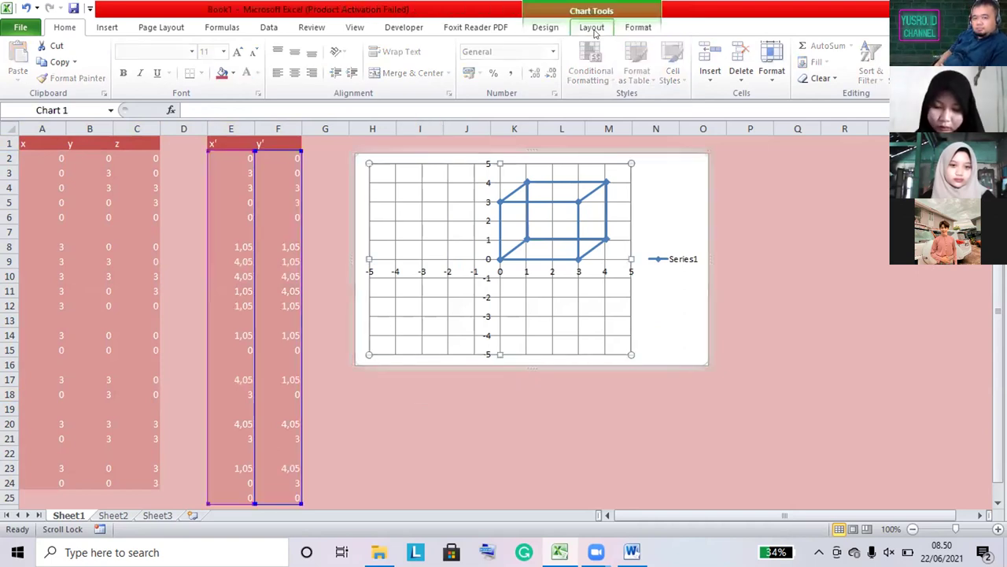
{"action": "left_click", "coordinate": [545, 26]}
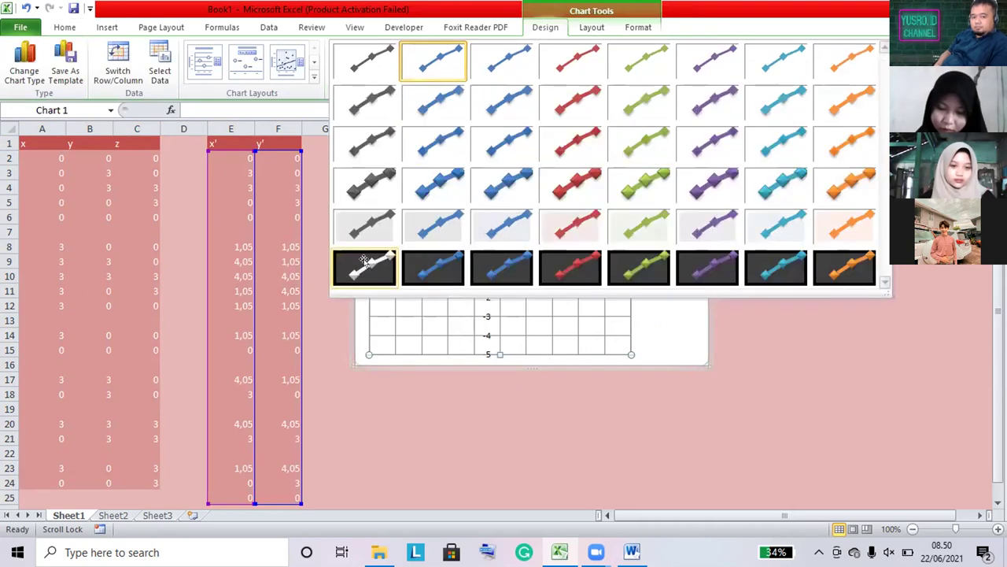
{"action": "left_click", "coordinate": [365, 262]}
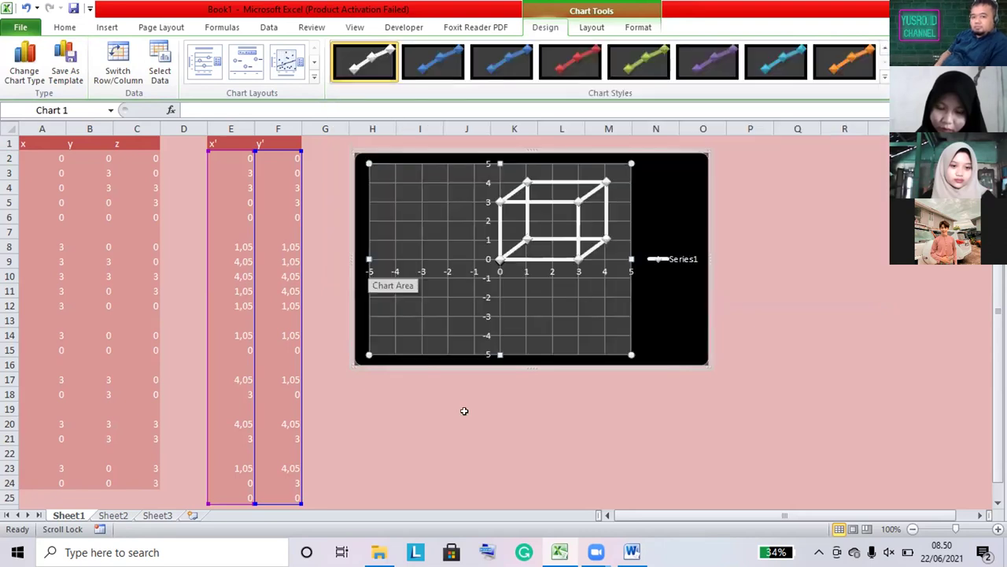
{"action": "left_click", "coordinate": [465, 417]}
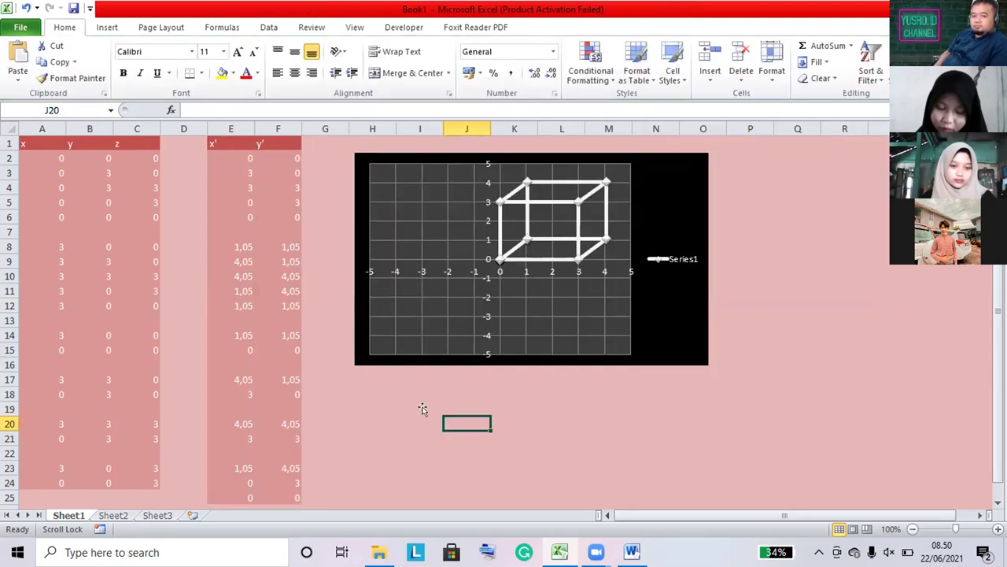
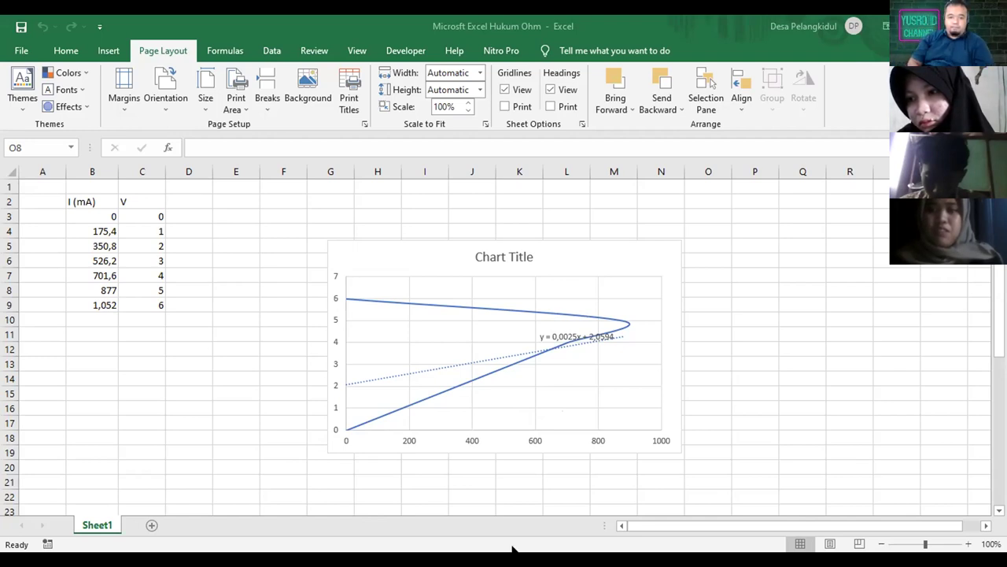
{"action": "left_click", "coordinate": [708, 290]}
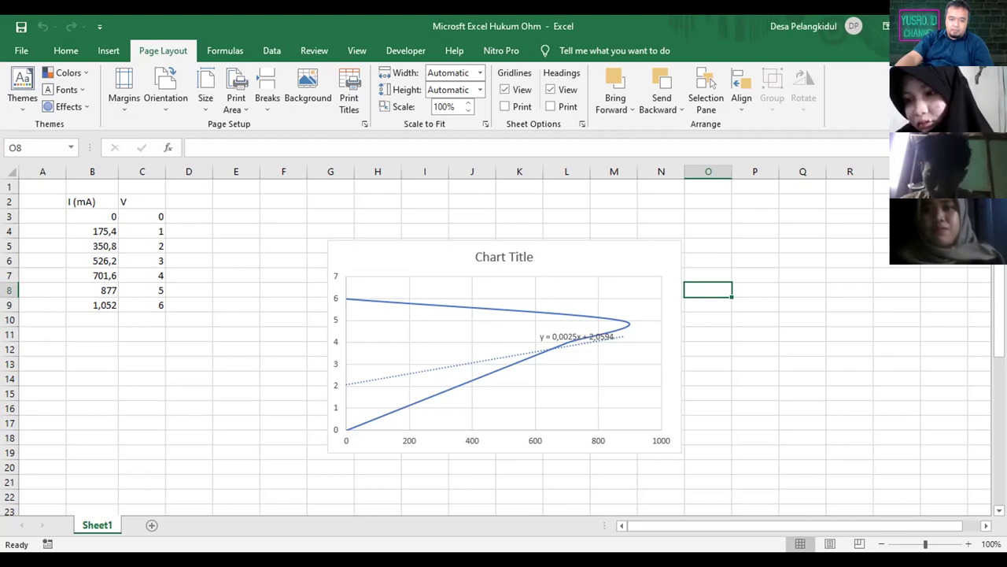
{"action": "key", "text": "Down"}
{"action": "key", "text": "Down"}
{"action": "key", "text": "Right"}
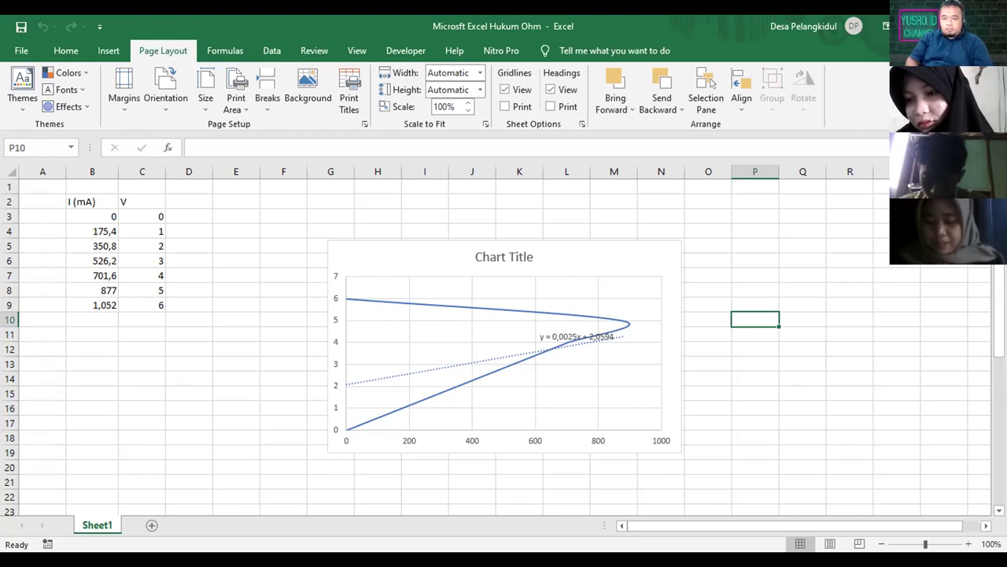
In Electronics Workbench, set the circuit's battery voltage to 0 V and run the simulation
{"action": "key", "text": "alt+Tab"}
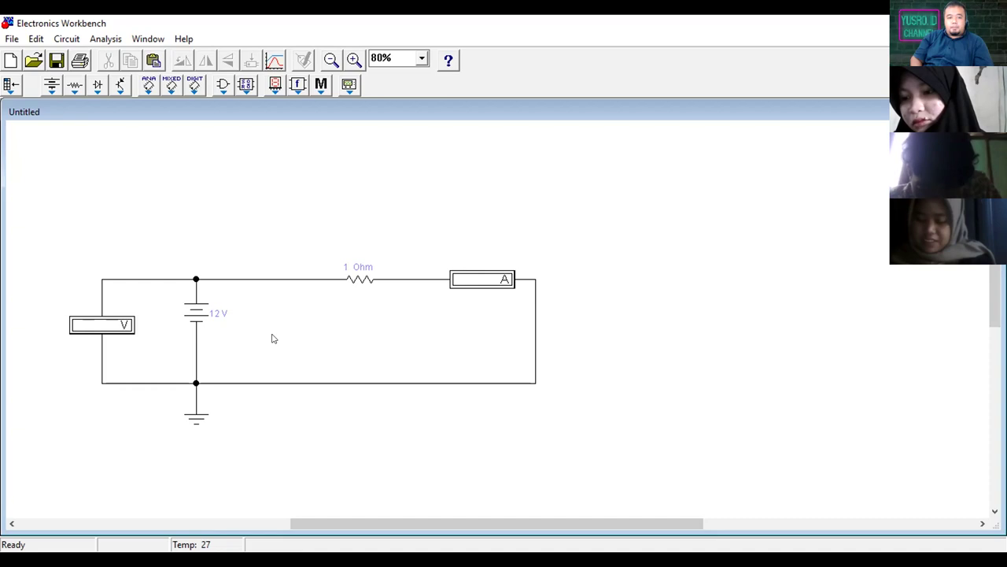
{"action": "left_click", "coordinate": [196, 316]}
{"action": "right_click", "coordinate": [197, 316]}
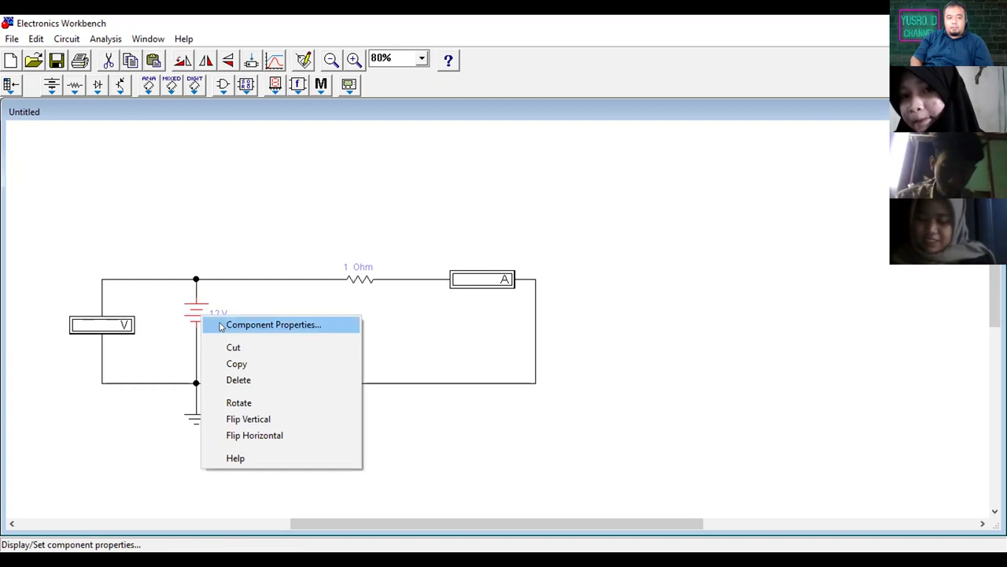
{"action": "left_click", "coordinate": [222, 325]}
{"action": "type", "text": "0"}
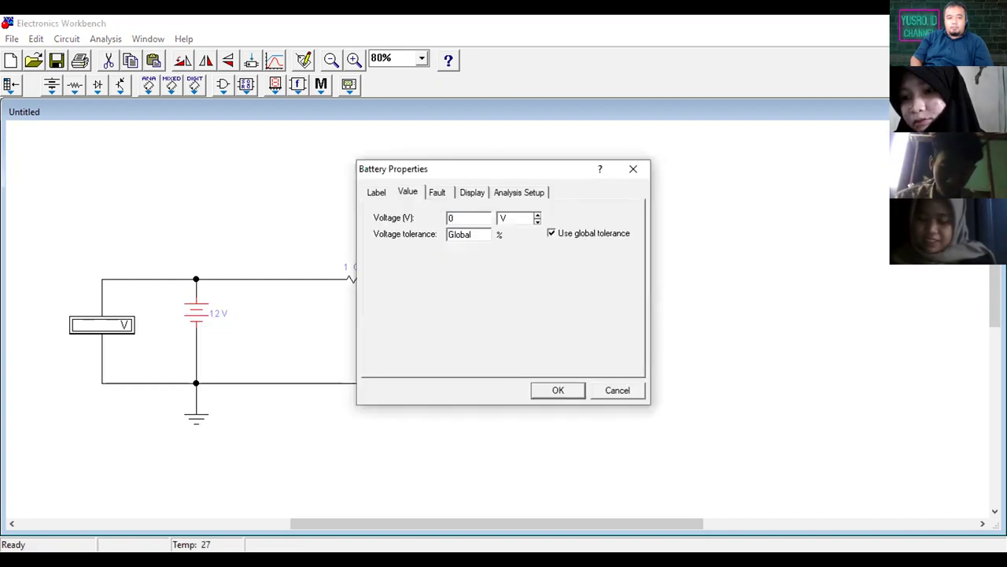
{"action": "left_click", "coordinate": [558, 390]}
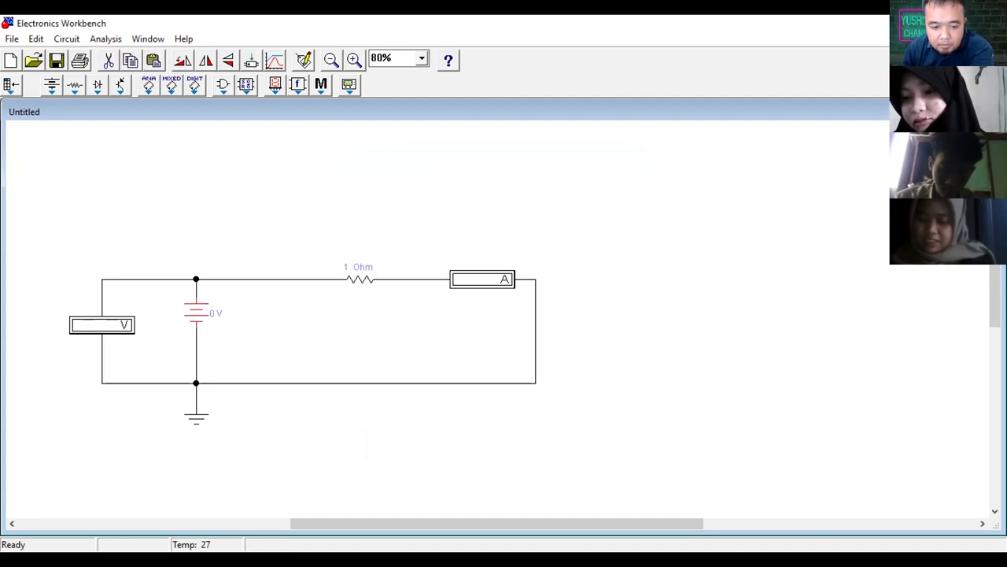
{"action": "key", "text": "ctrl+g"}
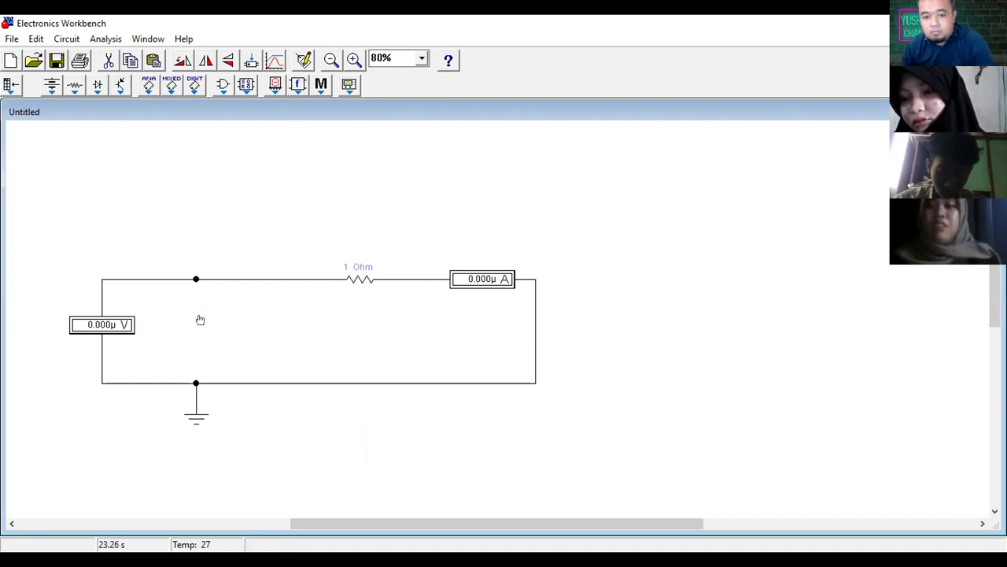
Set the circuit's battery voltage to 1 V and run the simulation
{"action": "right_click", "coordinate": [201, 319]}
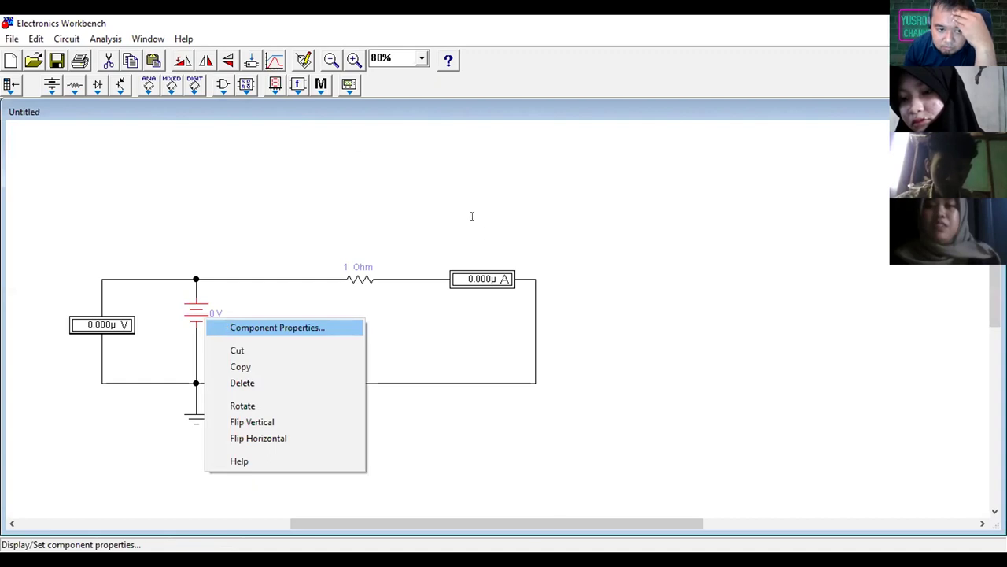
{"action": "key", "text": "Return"}
{"action": "type", "text": "1"}
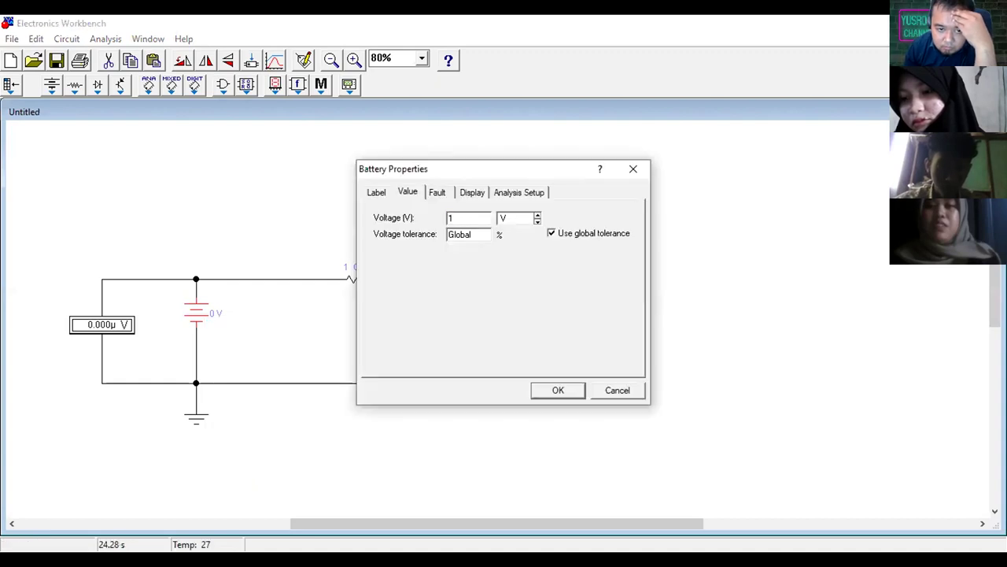
{"action": "left_click", "coordinate": [555, 389]}
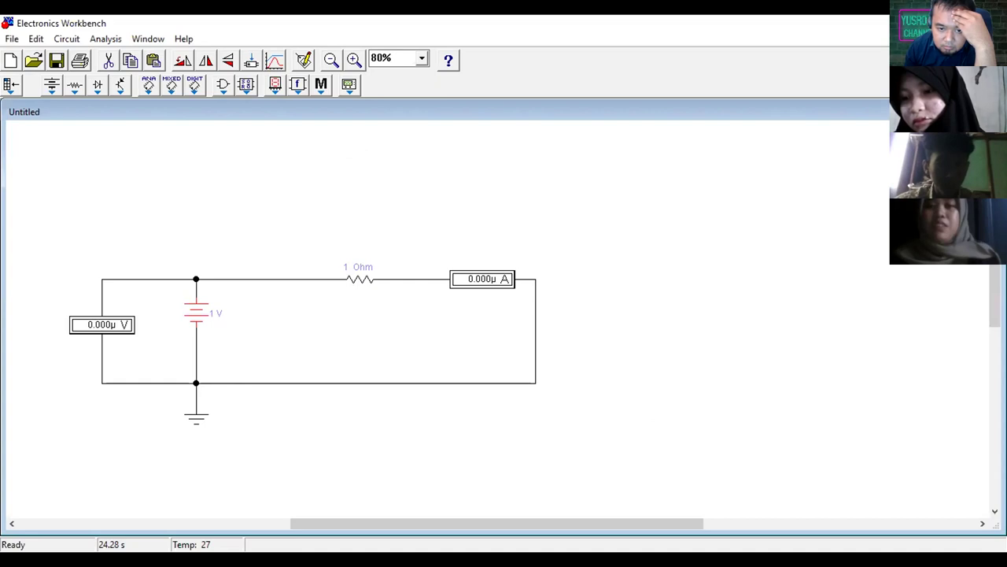
{"action": "key", "text": "ctrl+g"}
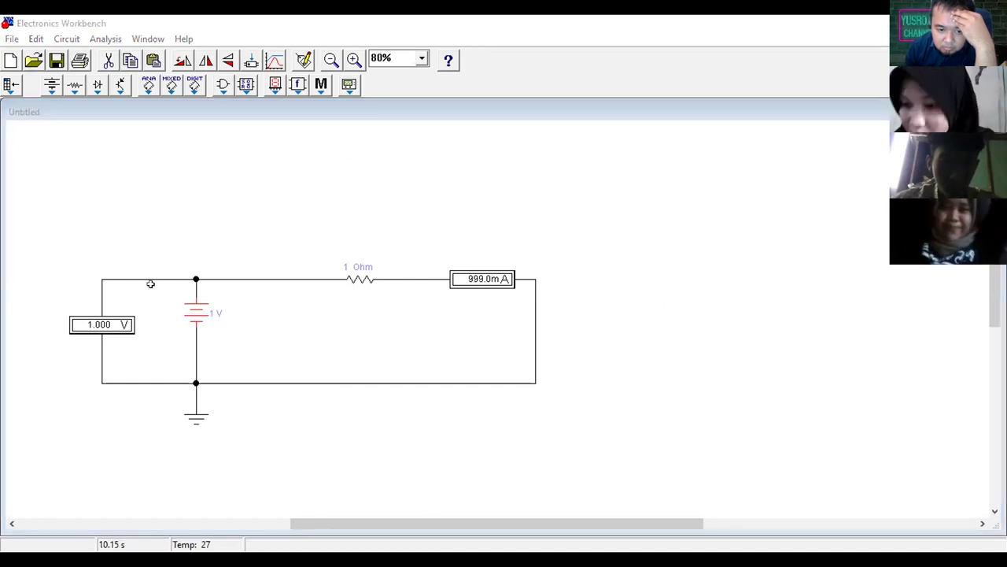
Switch to the Ohm's law workbook in Excel and examine the current-voltage chart against its data
{"action": "key", "text": "alt+Tab"}
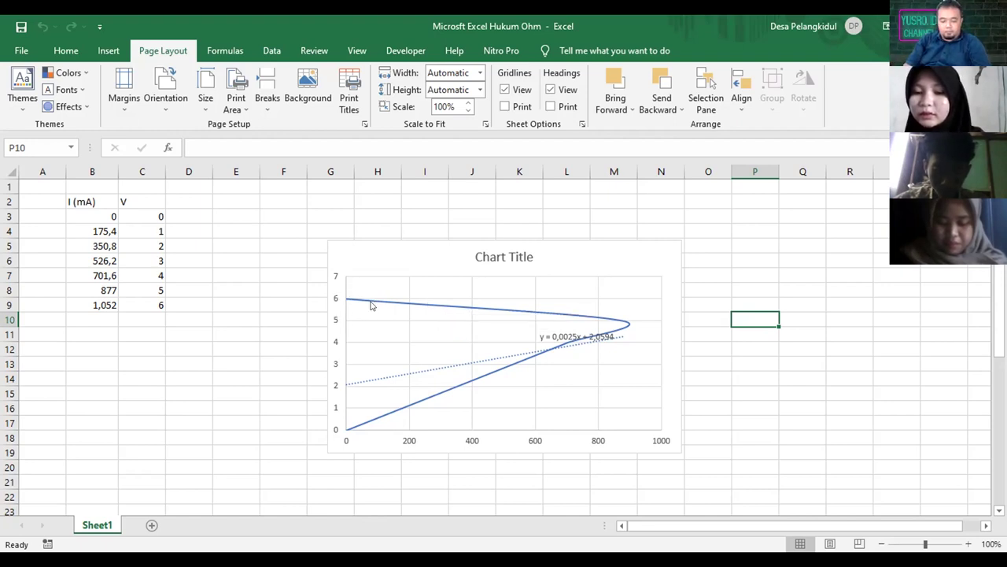
{"action": "mouse_move", "coordinate": [348, 297]}
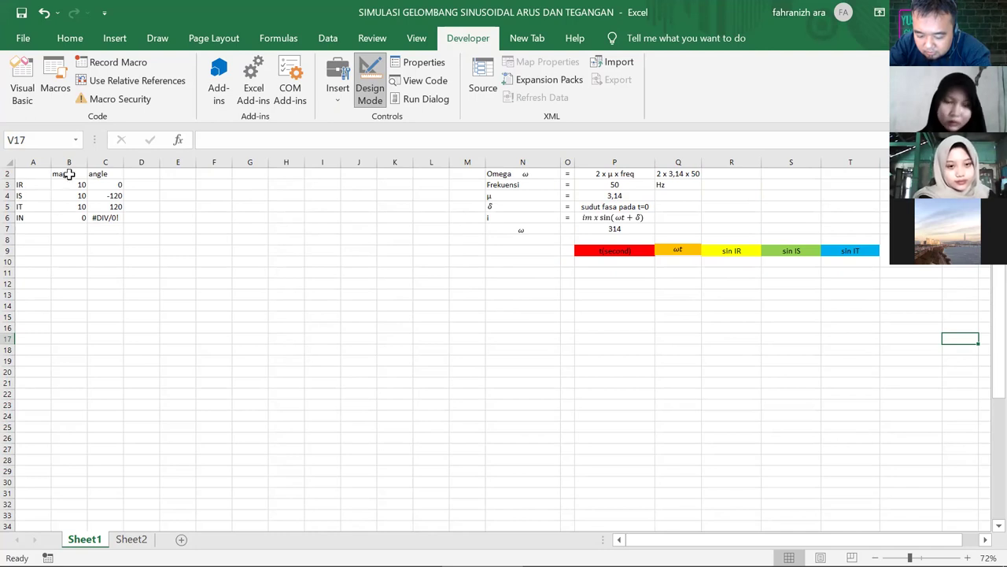
Examine the mag and angle entries for the phase currents IR, IS and IT in the sinusoidal wave sheet
{"action": "left_click", "coordinate": [70, 174]}
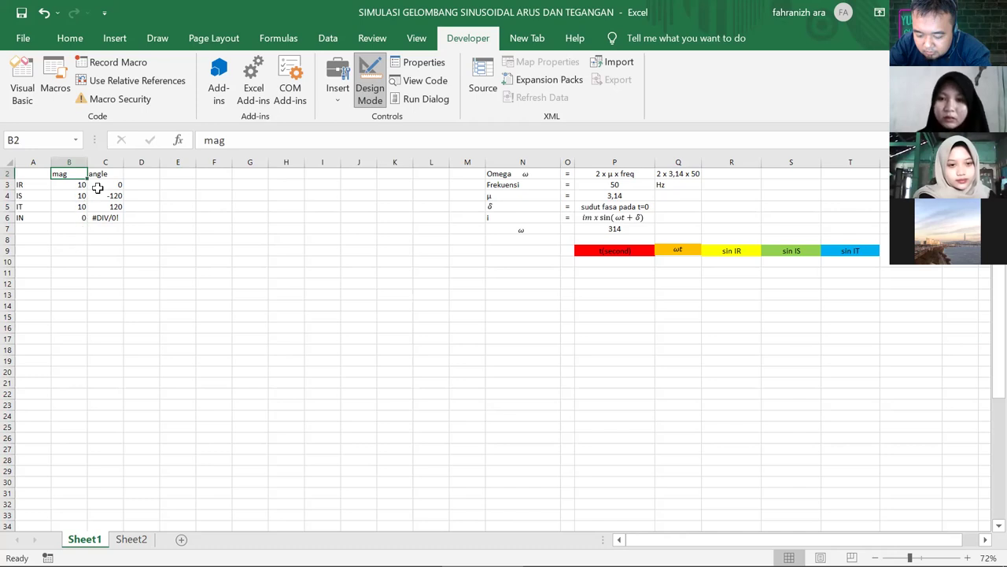
{"action": "left_click", "coordinate": [106, 173]}
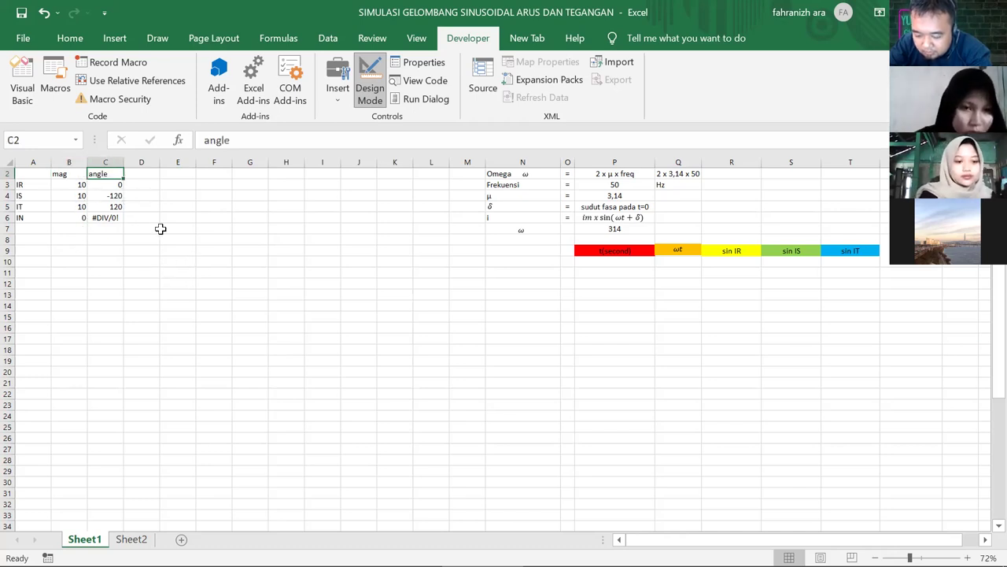
{"action": "left_click", "coordinate": [36, 185]}
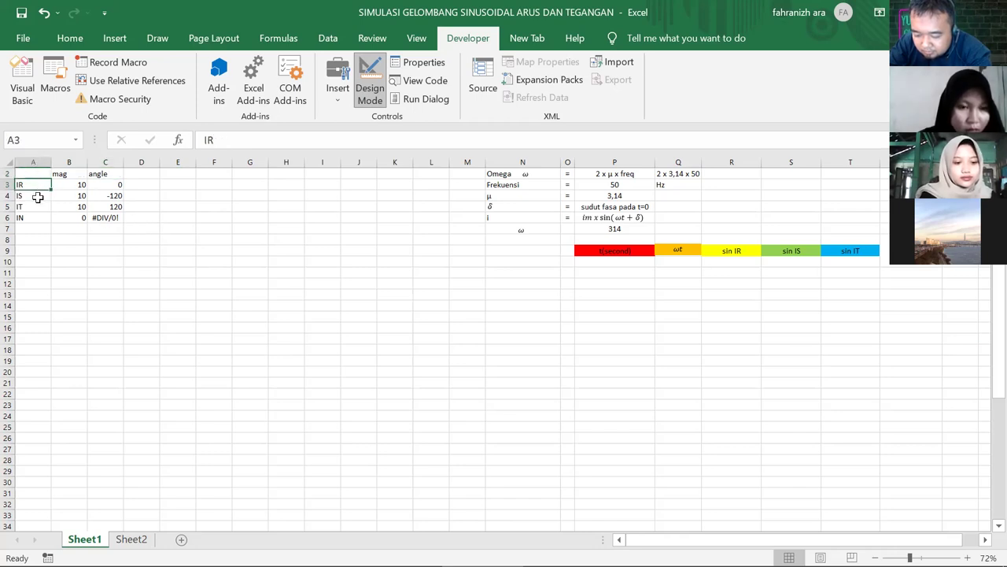
{"action": "left_click", "coordinate": [37, 195]}
{"action": "left_click", "coordinate": [37, 206]}
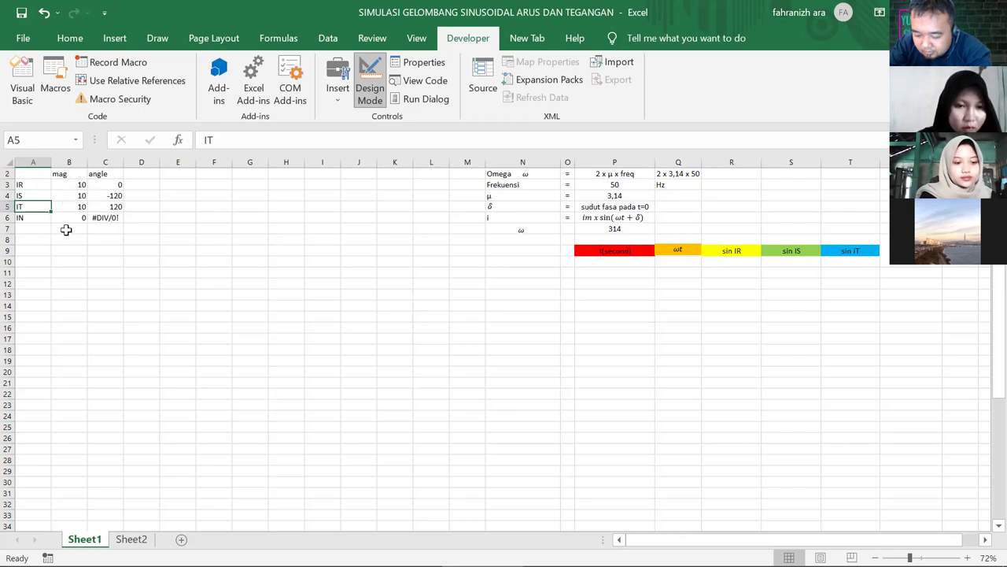
{"action": "left_click", "coordinate": [114, 185]}
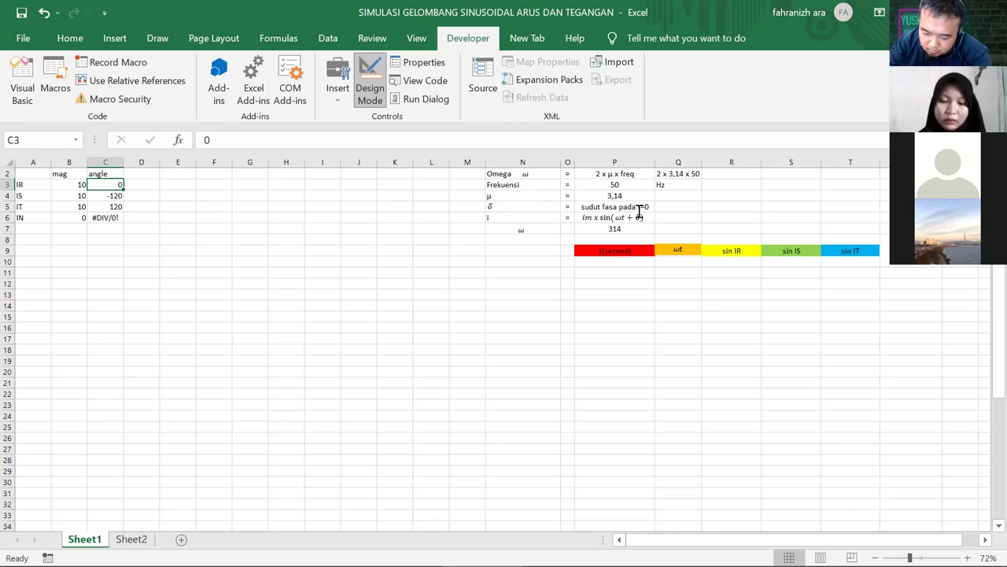
{"action": "left_click_drag", "start_coordinate": [290, 193], "coordinate": [203, 192]}
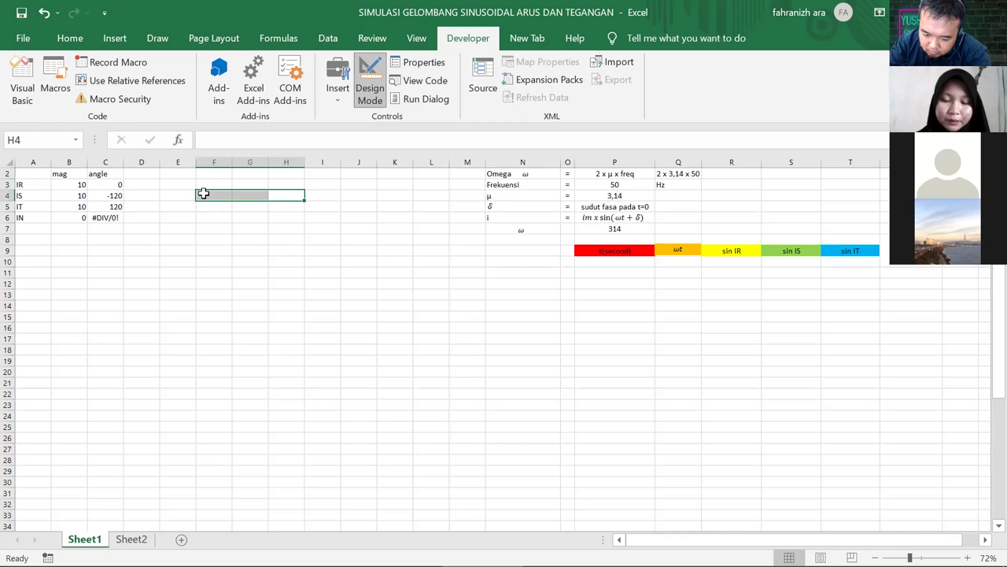
{"action": "left_click", "coordinate": [113, 181]}
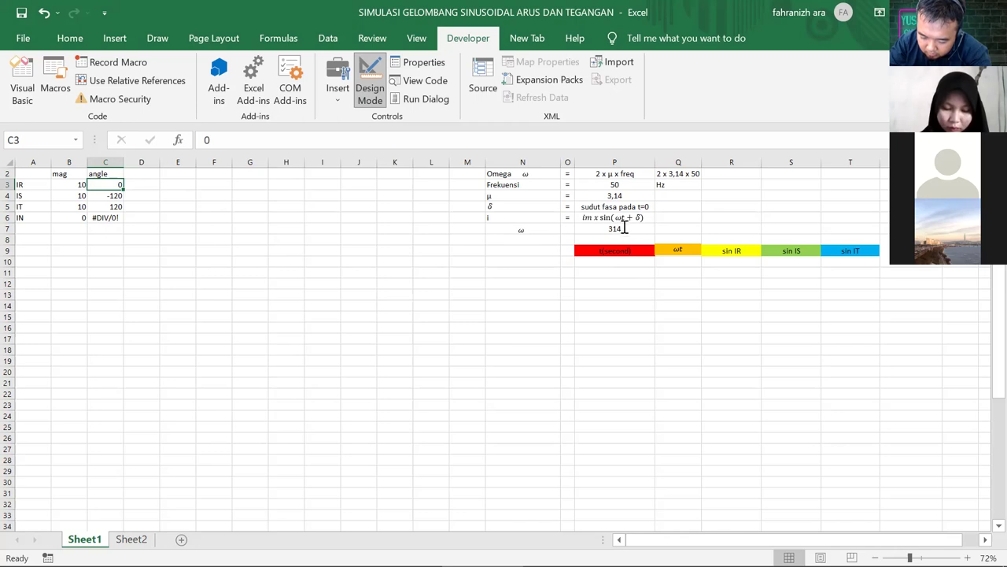
Enter 0 in P10 as the first value of the t(second) column
{"action": "left_click", "coordinate": [610, 263]}
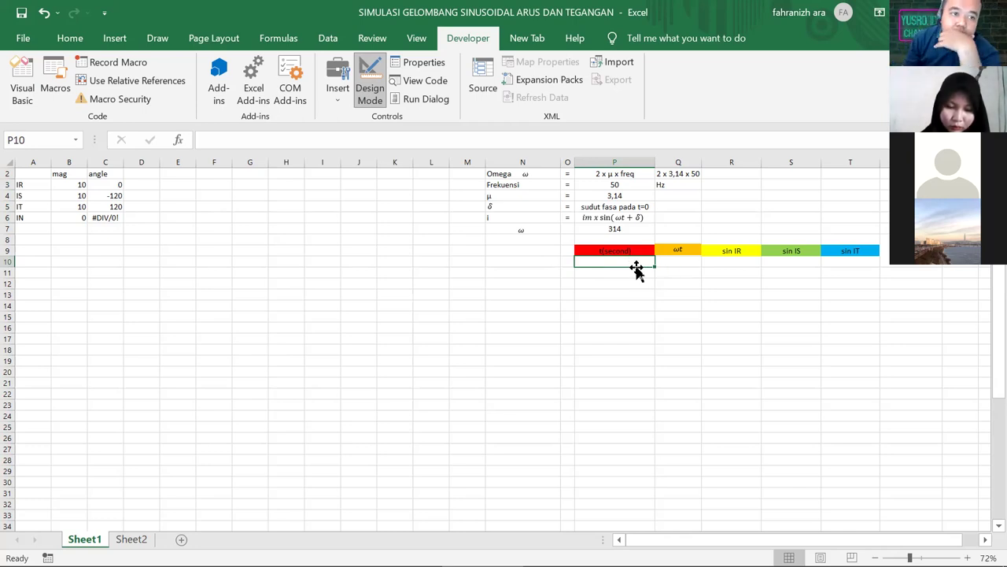
{"action": "type", "text": "0"}
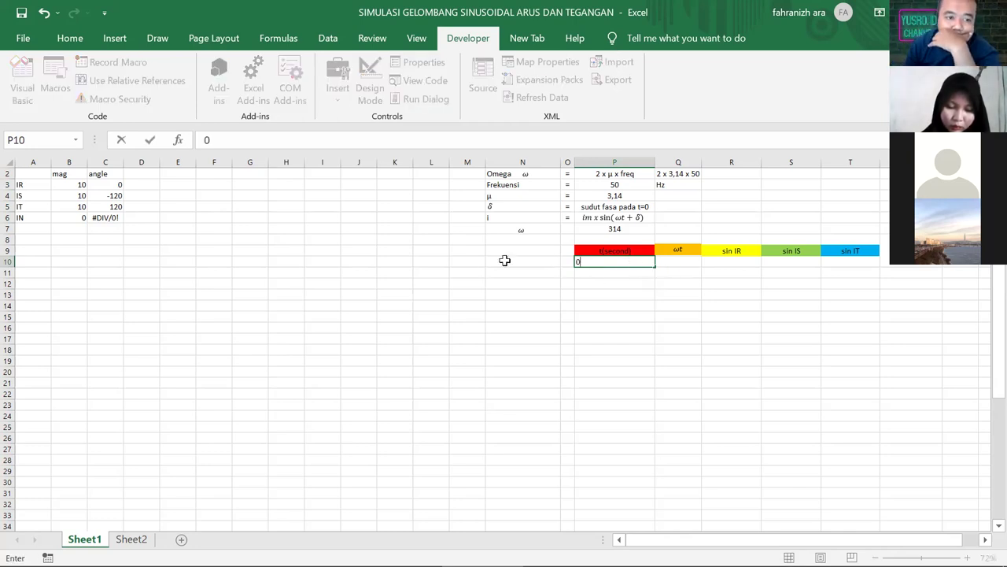
{"action": "key", "text": "BackSpace"}
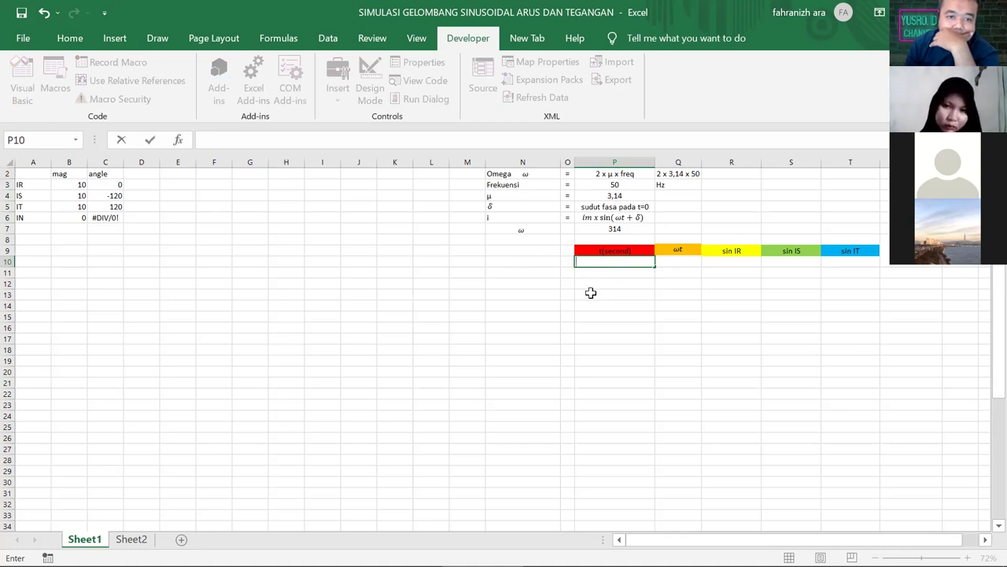
{"action": "type", "text": "0"}
{"action": "key", "text": "Return"}
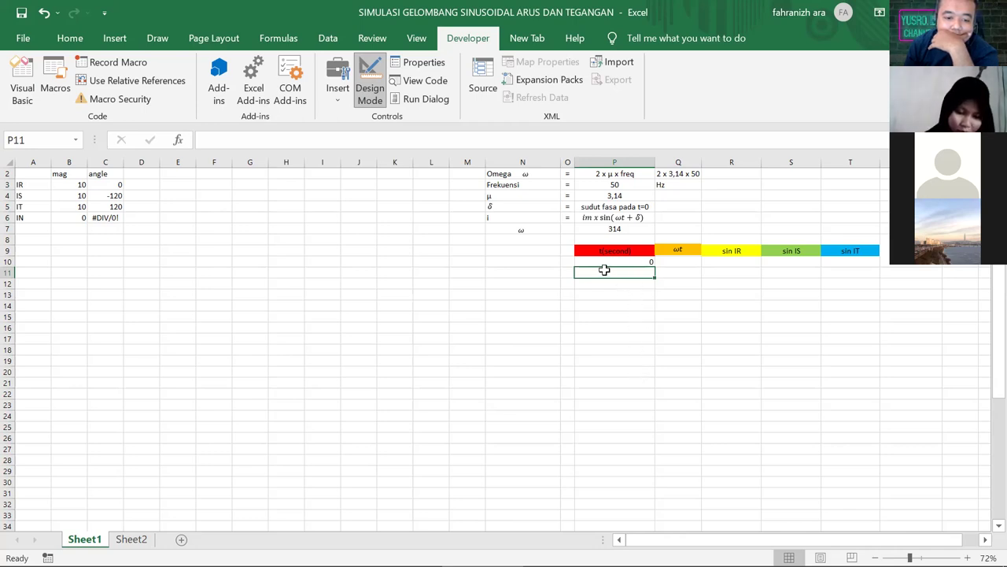
Enter the formula =P10+0,0005 in P11 to increment the time value
{"action": "type", "text": "+"}
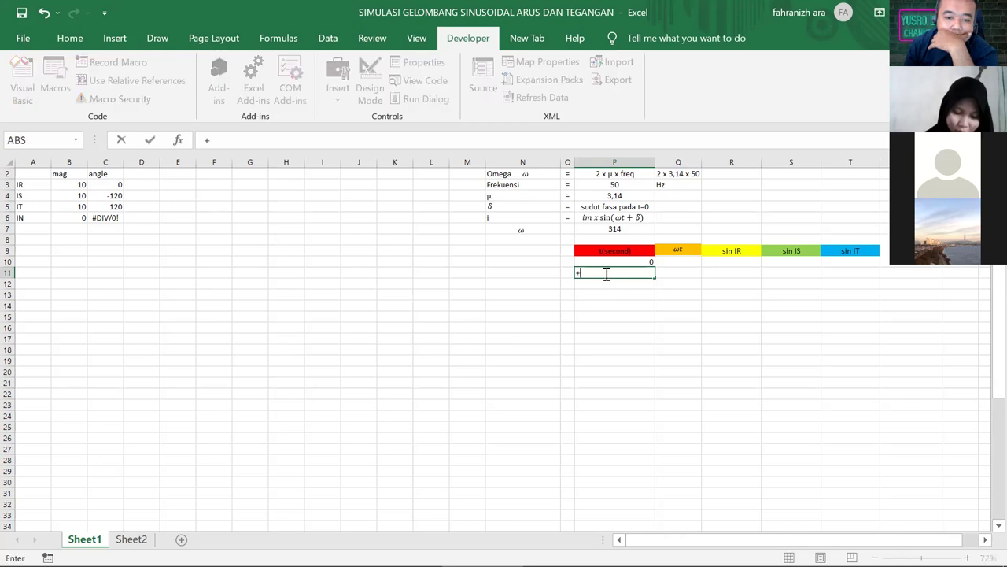
{"action": "key", "text": "BackSpace"}
{"action": "type", "text": "="}
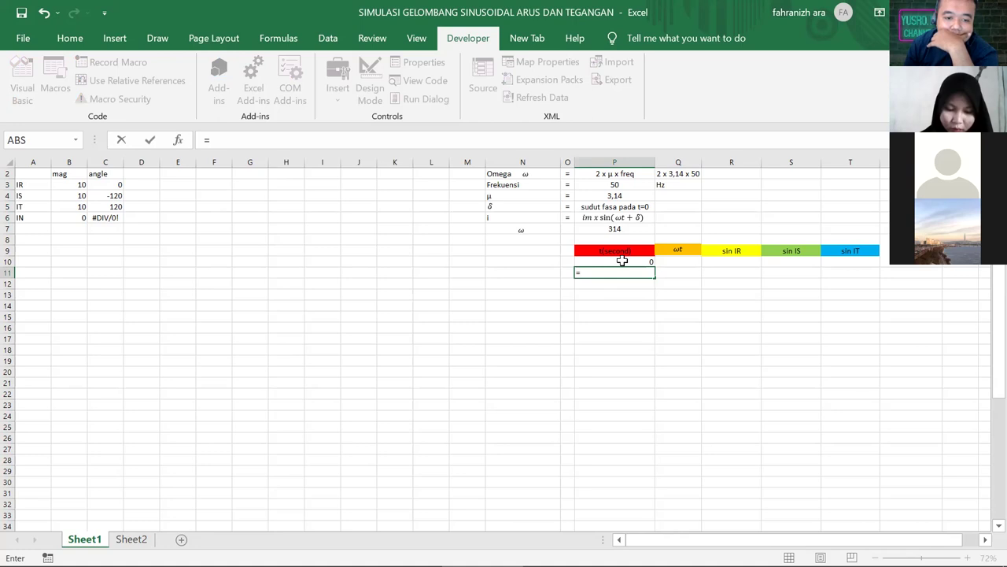
{"action": "left_click", "coordinate": [621, 262]}
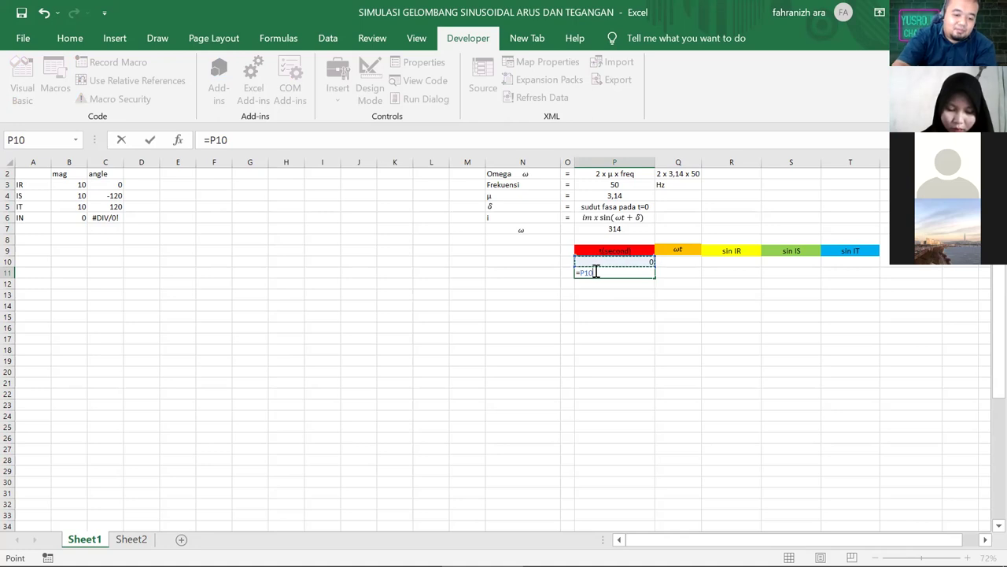
{"action": "type", "text": "+"}
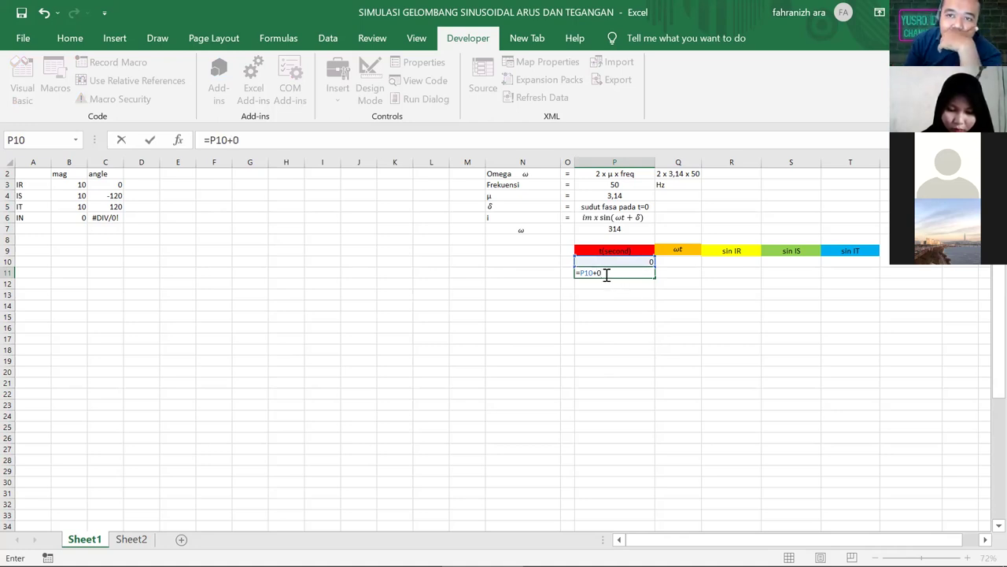
{"action": "type", "text": "0,0005"}
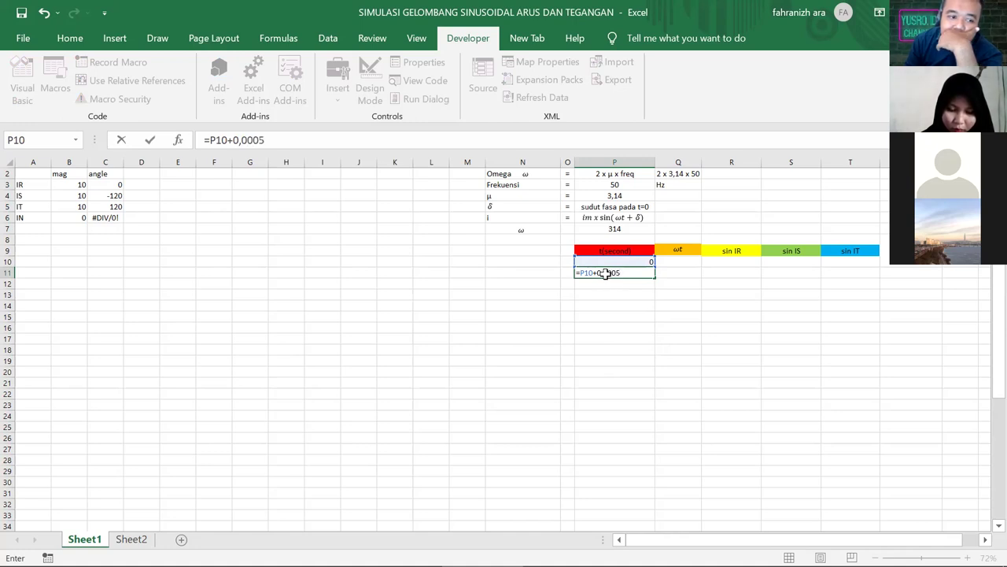
{"action": "key", "text": "Return"}
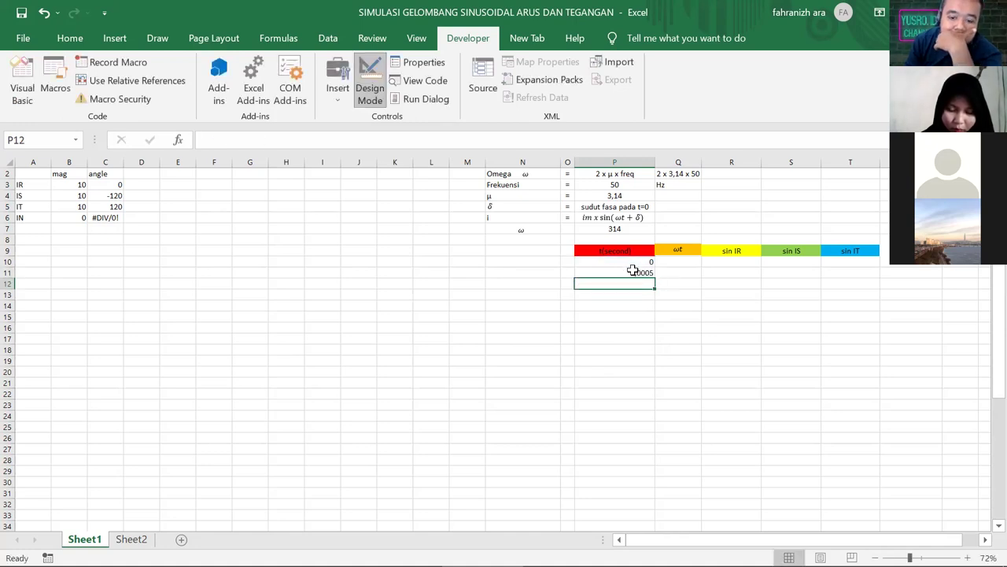
Fill the time increment formula from P11 down to P50, ending the series at 0,02 seconds
{"action": "left_click", "coordinate": [636, 271]}
{"action": "left_click_drag", "start_coordinate": [654, 277], "coordinate": [643, 492]}
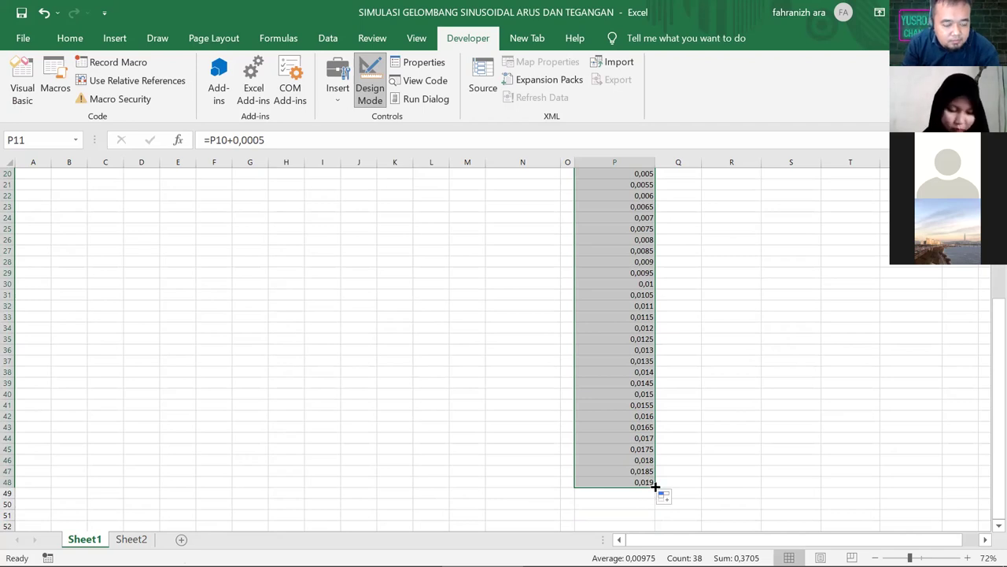
{"action": "mouse_move", "coordinate": [653, 487]}
{"action": "left_mouse_down"}
{"action": "mouse_move", "coordinate": [640, 443]}
{"action": "mouse_move", "coordinate": [643, 228]}
{"action": "mouse_move", "coordinate": [643, 537]}
{"action": "mouse_move", "coordinate": [642, 491]}
{"action": "left_mouse_up"}
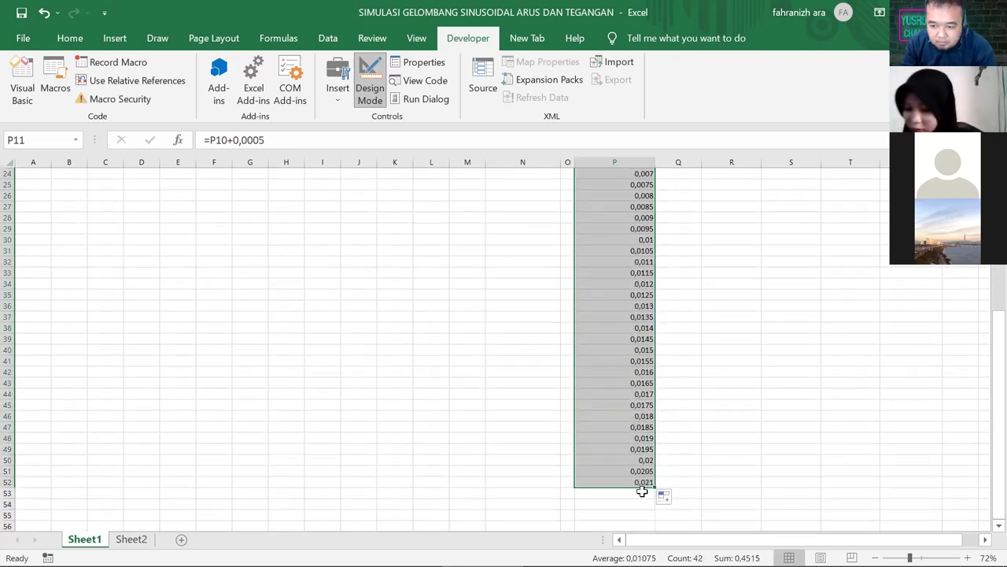
{"action": "left_click_drag", "start_coordinate": [653, 483], "coordinate": [657, 464]}
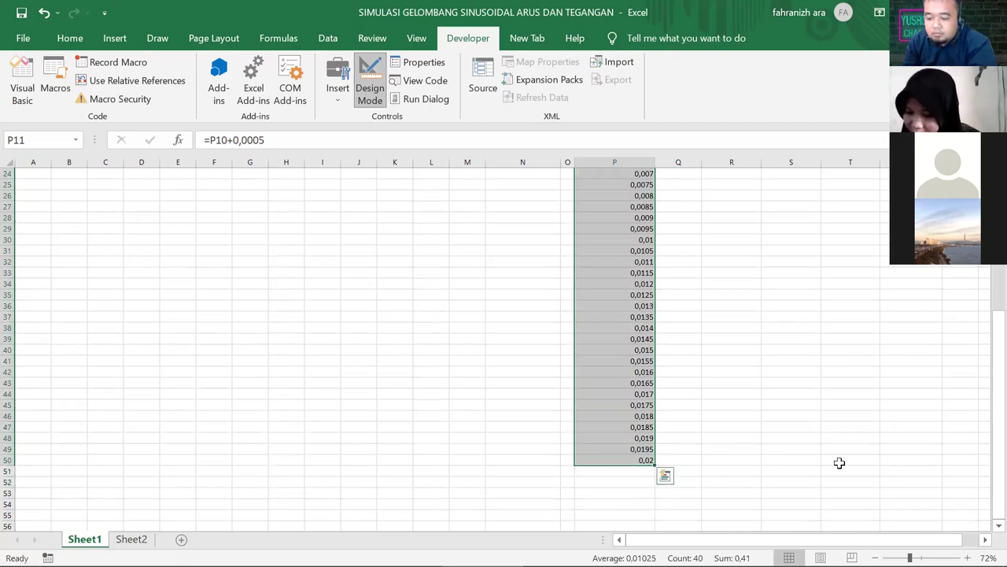
Try the formula =P7+P10 in Q10 for the first ωt value
{"action": "left_click_drag", "start_coordinate": [993, 313], "coordinate": [996, 270]}
{"action": "left_click", "coordinate": [678, 273]}
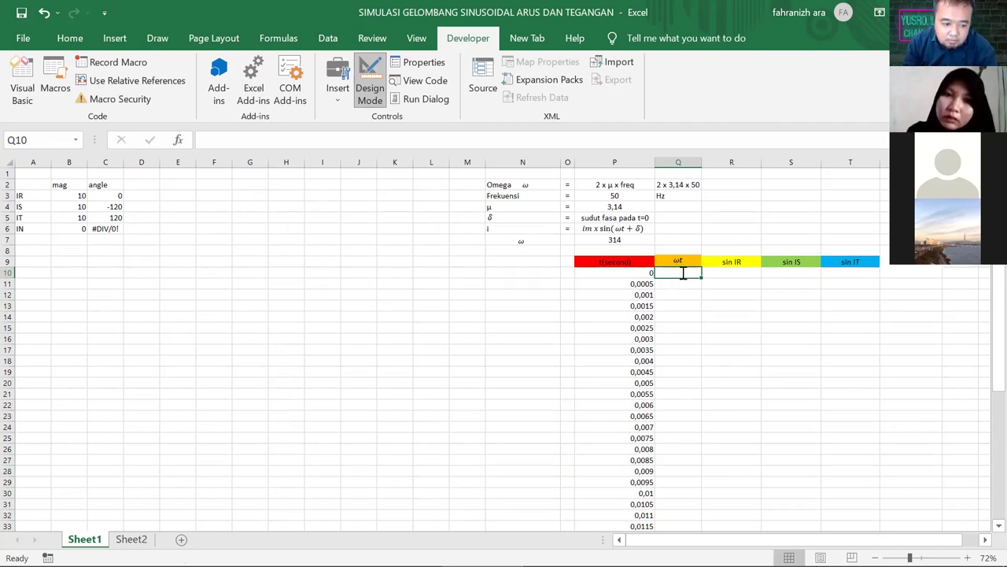
{"action": "type", "text": "="}
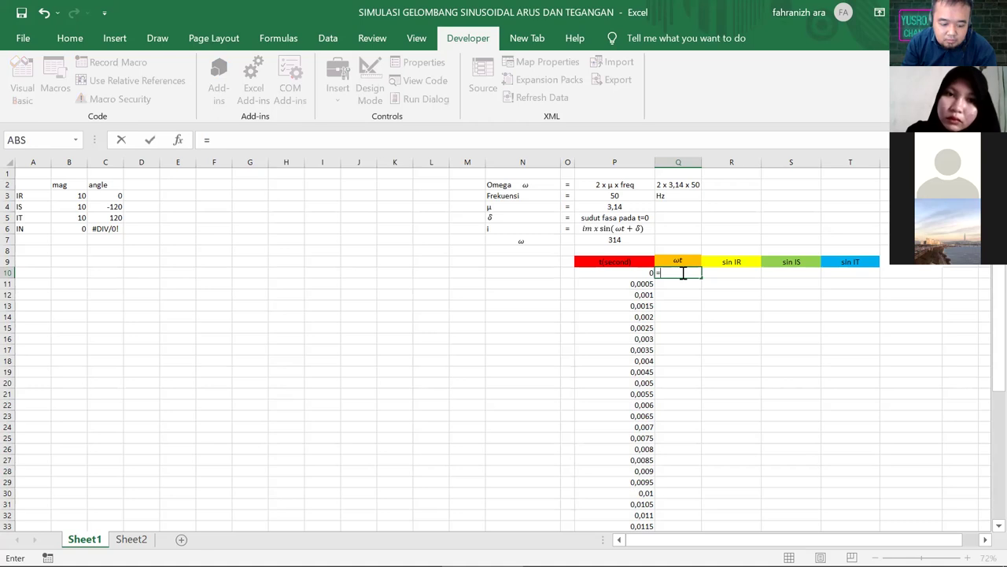
{"action": "left_click", "coordinate": [614, 241]}
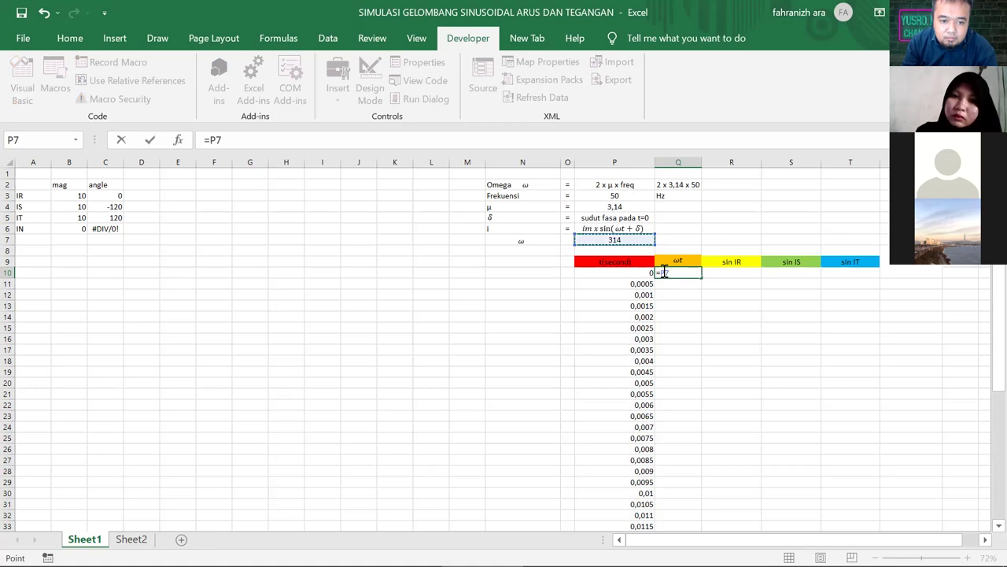
{"action": "type", "text": "+"}
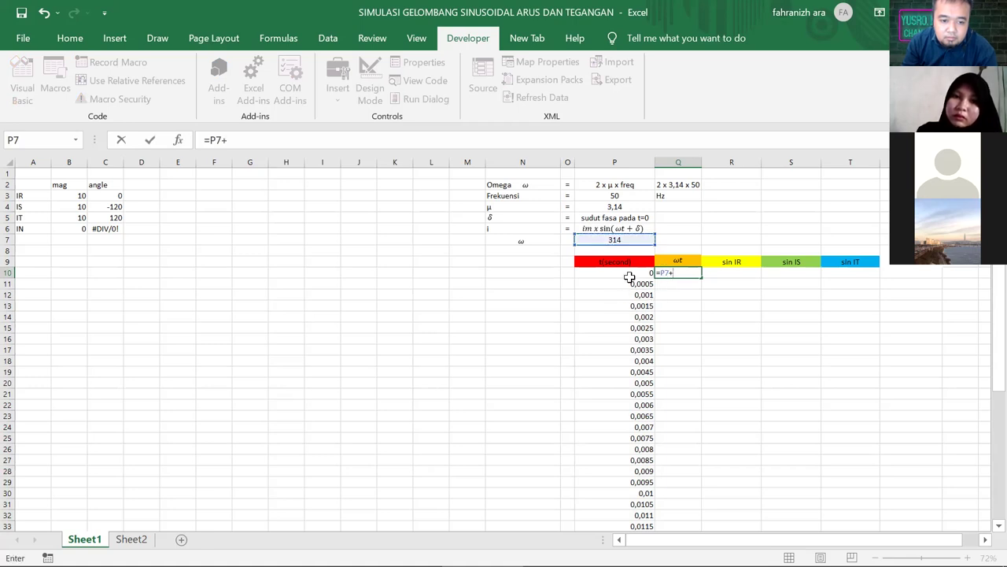
{"action": "left_click", "coordinate": [630, 274]}
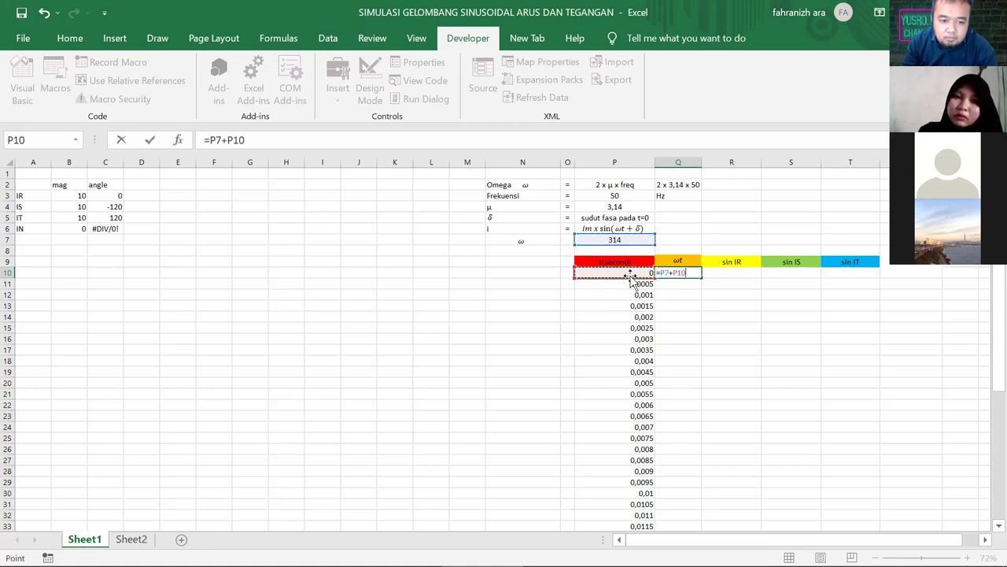
{"action": "key", "text": "Return"}
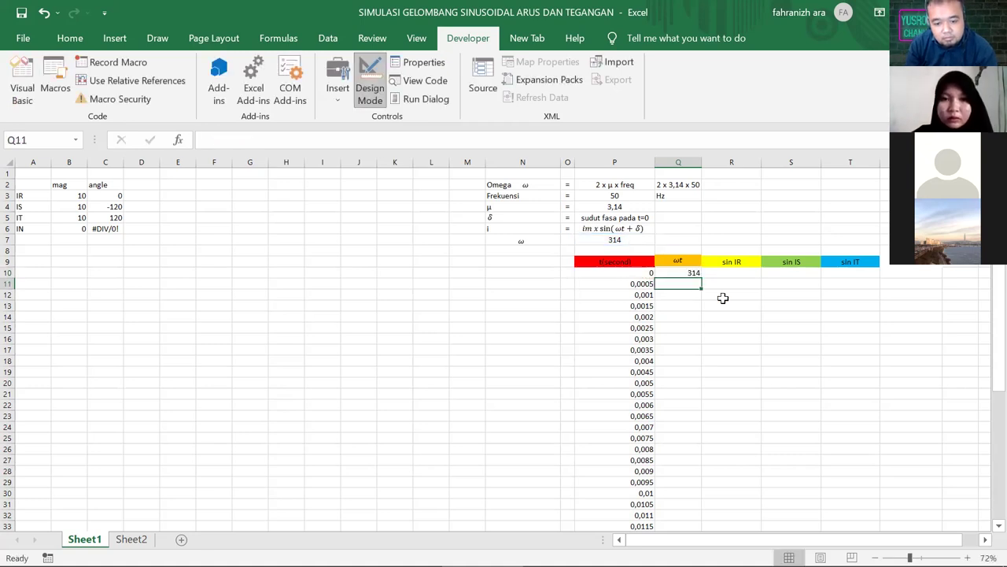
Clear the formula from Q10 in the ωt column
{"action": "left_click", "coordinate": [689, 273]}
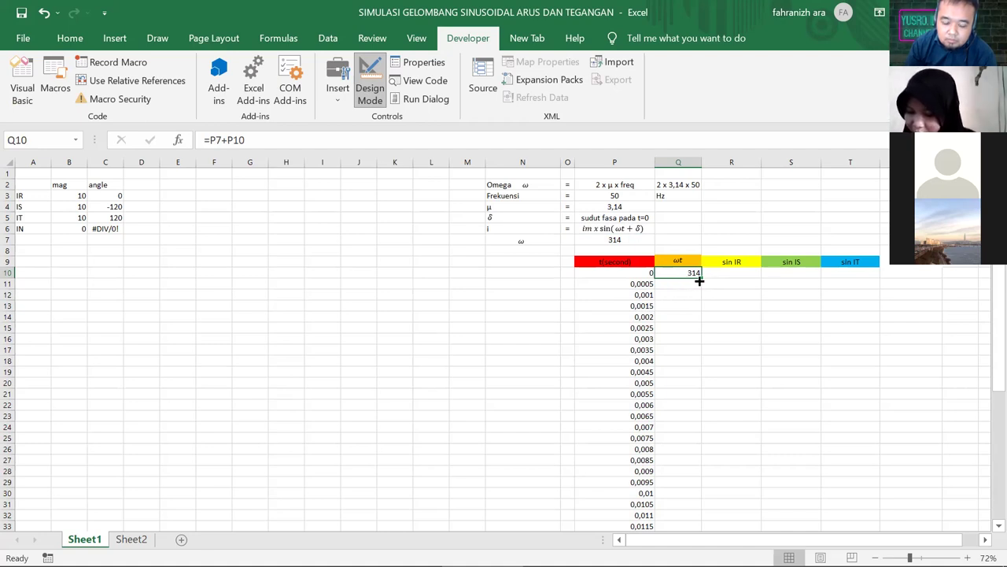
{"action": "double_click", "coordinate": [699, 275]}
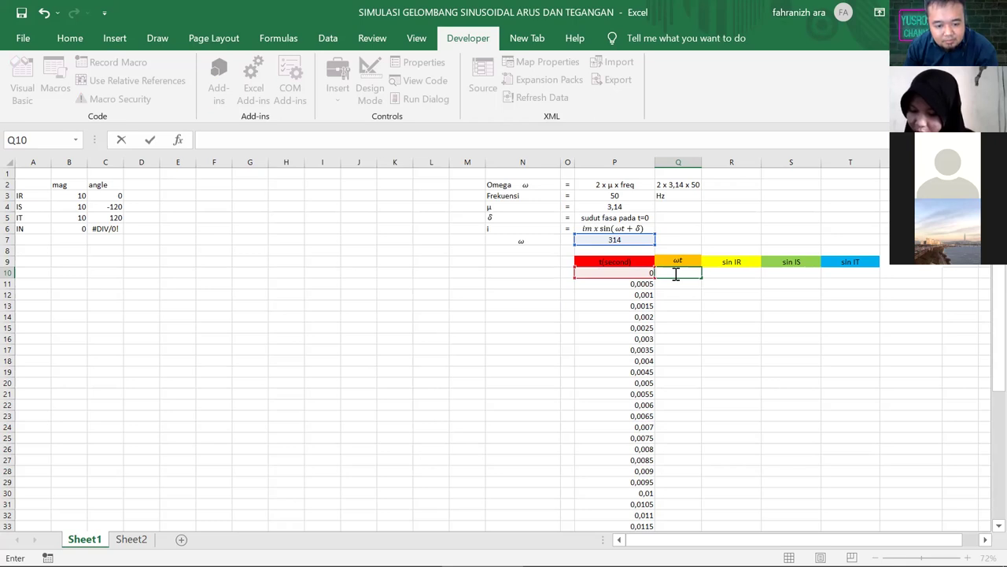
{"action": "key", "text": "Escape"}
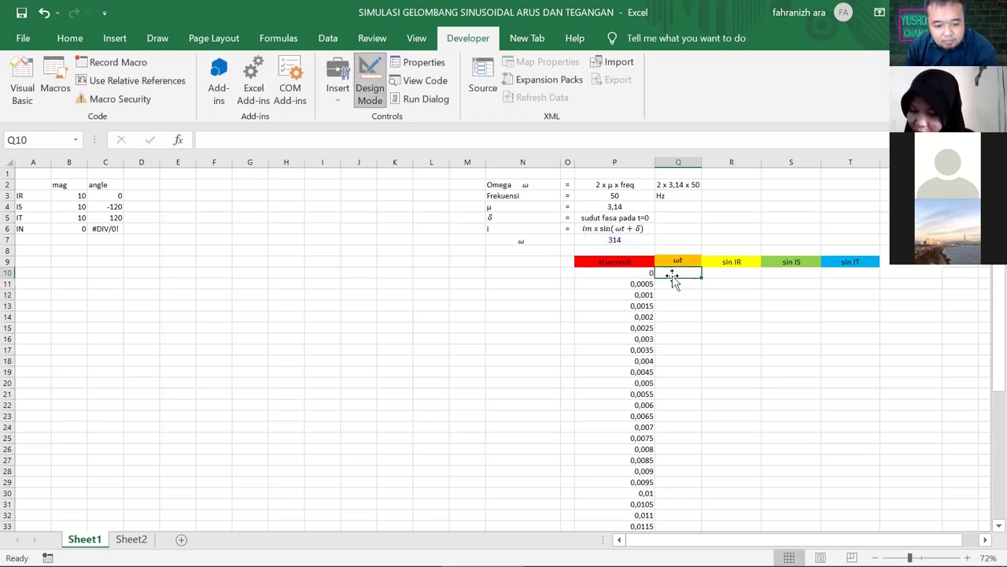
Enter 0 as the first ωt value in Q10 and try the formula =P7+P11 in Q11
{"action": "type", "text": "0"}
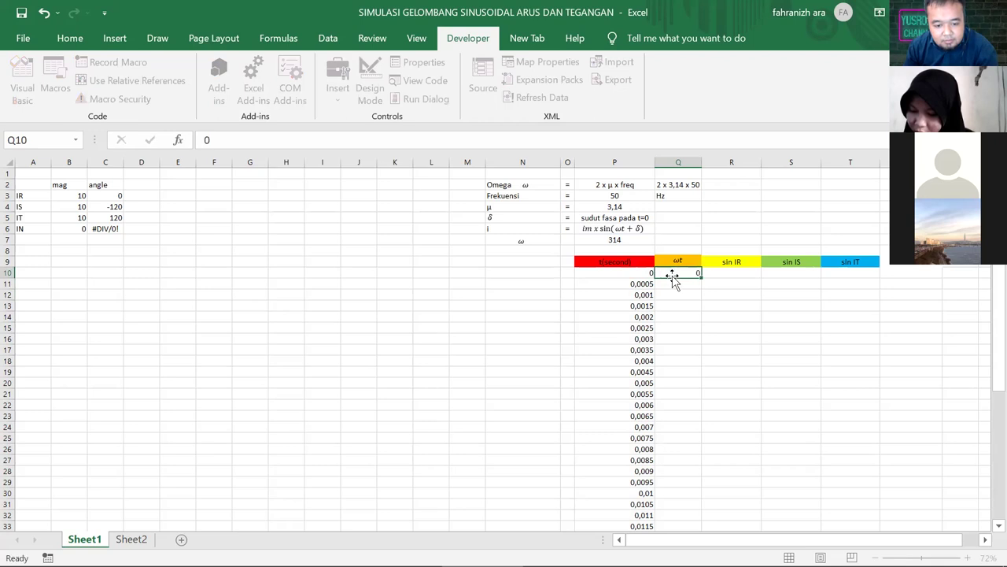
{"action": "key", "text": "Return"}
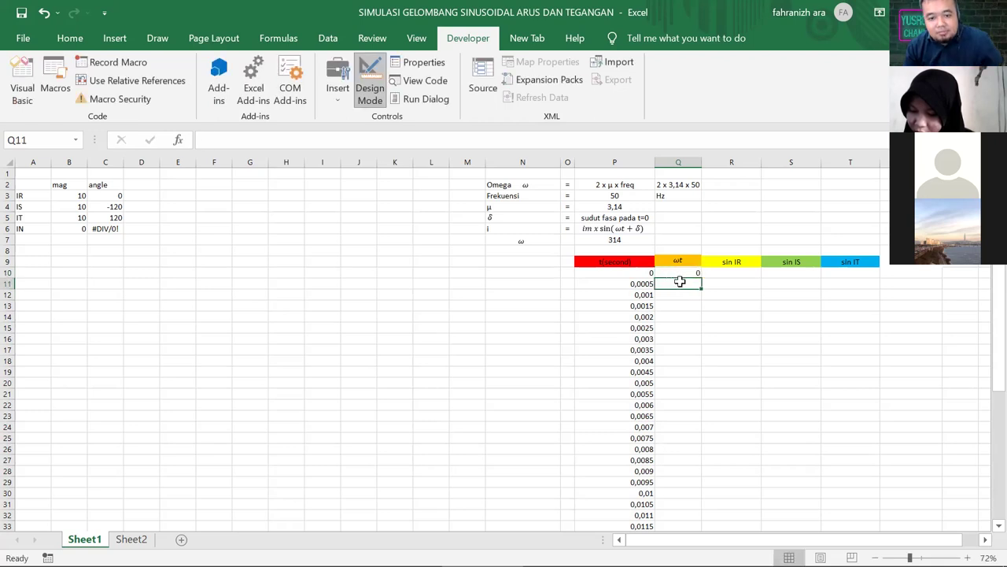
{"action": "type", "text": "="}
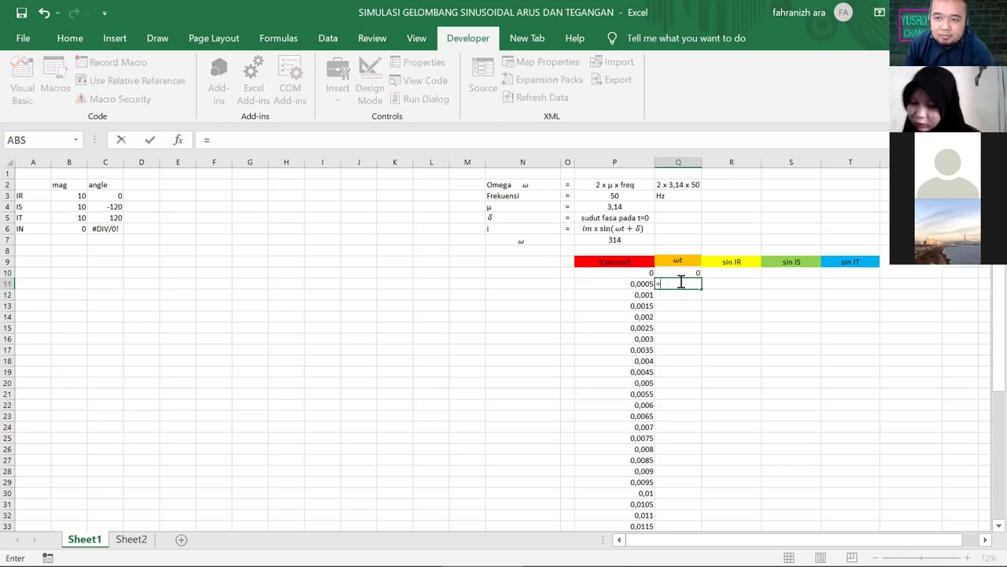
{"action": "left_click", "coordinate": [624, 243]}
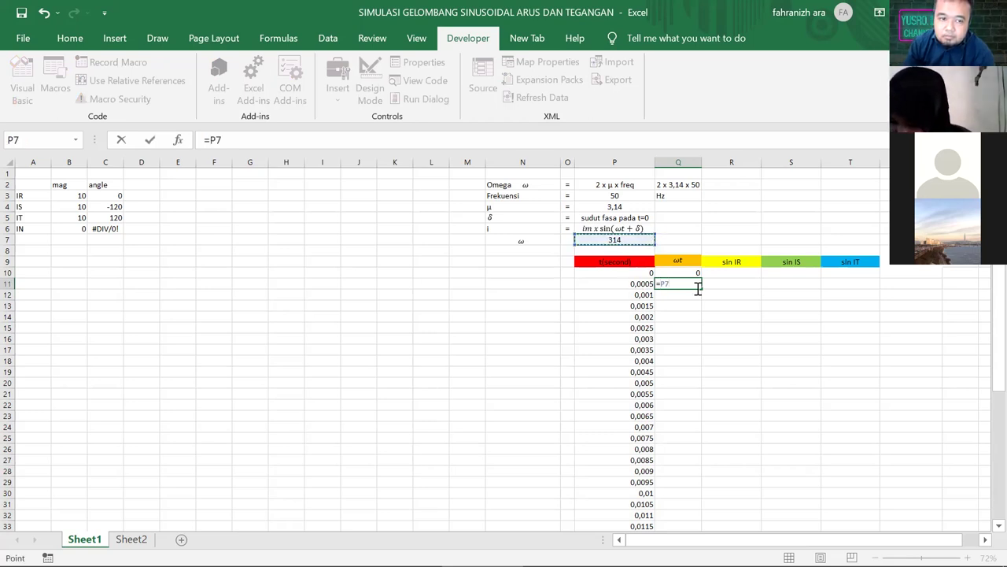
{"action": "type", "text": "+"}
{"action": "left_click", "coordinate": [638, 285]}
{"action": "key", "text": "Return"}
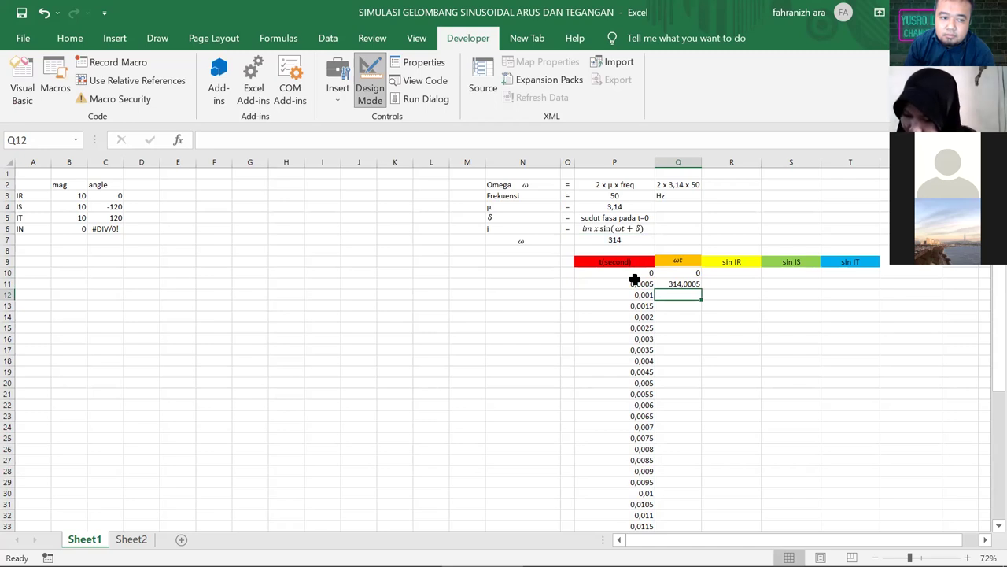
Clear the addition formula from Q11 in the ωt column
{"action": "left_click", "coordinate": [689, 284]}
{"action": "double_click", "coordinate": [689, 284]}
{"action": "key", "text": "BackSpace"}
{"action": "key", "text": "BackSpace"}
{"action": "key", "text": "BackSpace"}
{"action": "key", "text": "BackSpace"}
{"action": "key", "text": "BackSpace"}
{"action": "key", "text": "BackSpace"}
{"action": "key", "text": "BackSpace"}
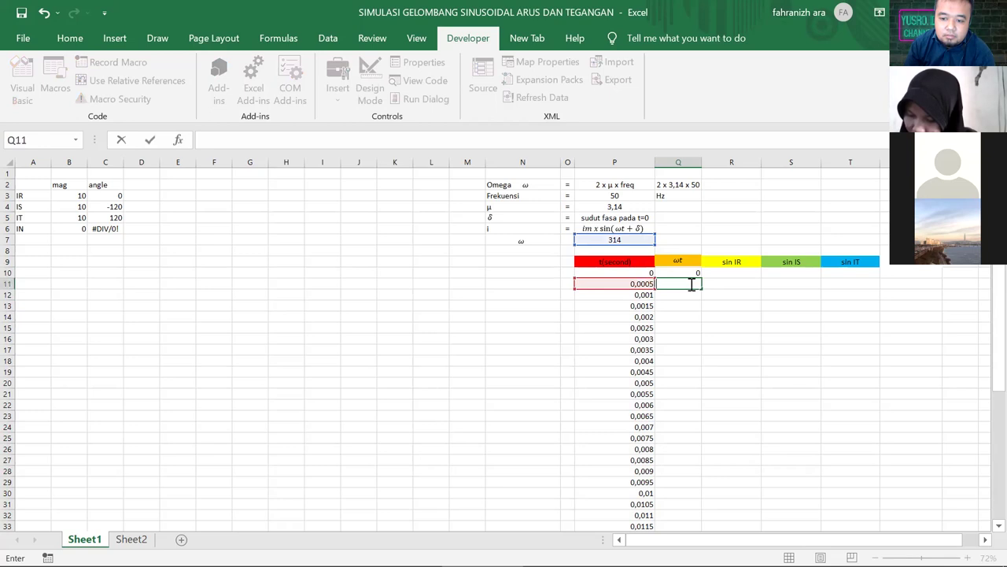
{"action": "left_click", "coordinate": [689, 271]}
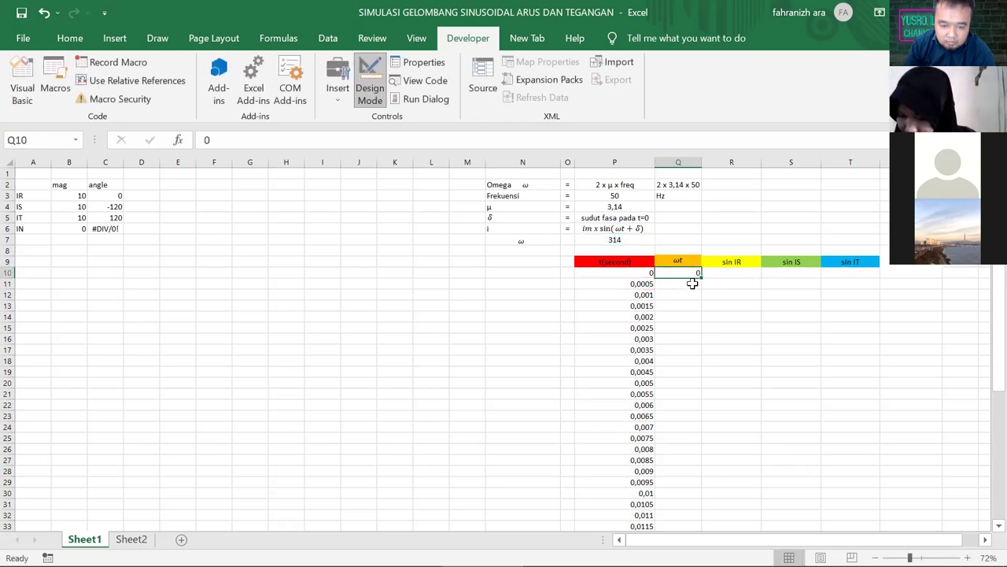
{"action": "left_click", "coordinate": [692, 284]}
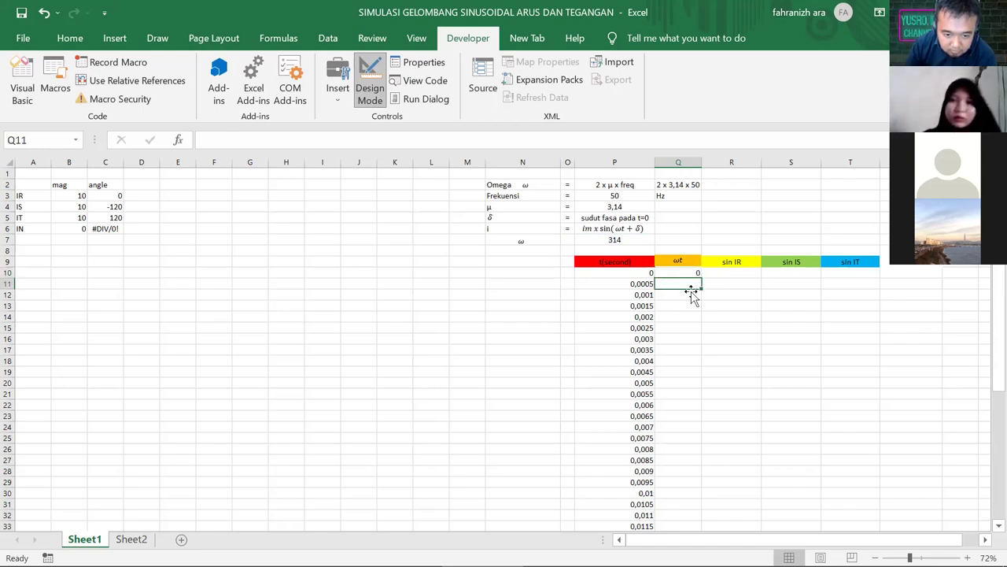
Replace the first ωt value in Q10 with the formula =P7*P11
{"action": "left_click", "coordinate": [689, 273]}
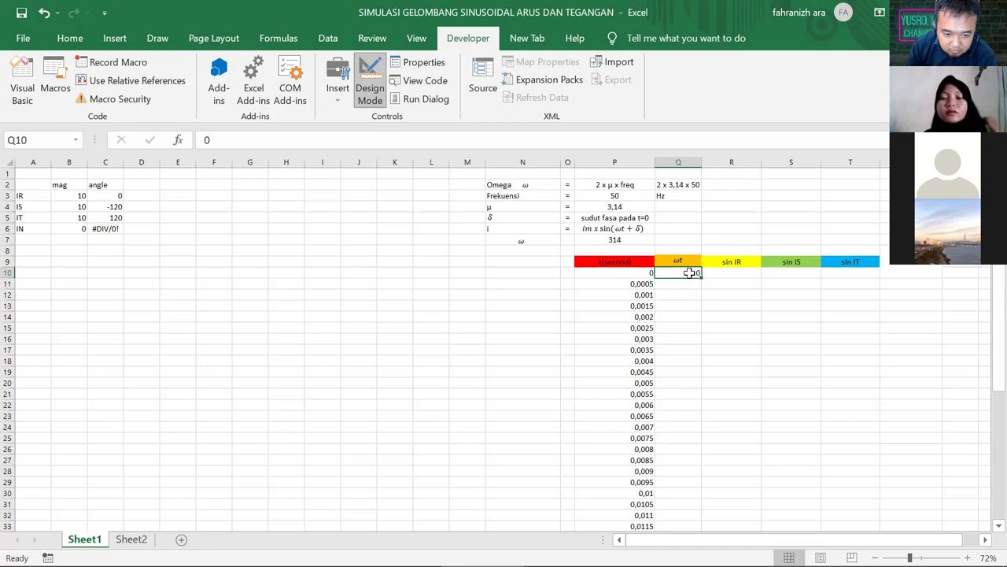
{"action": "key", "text": "BackSpace"}
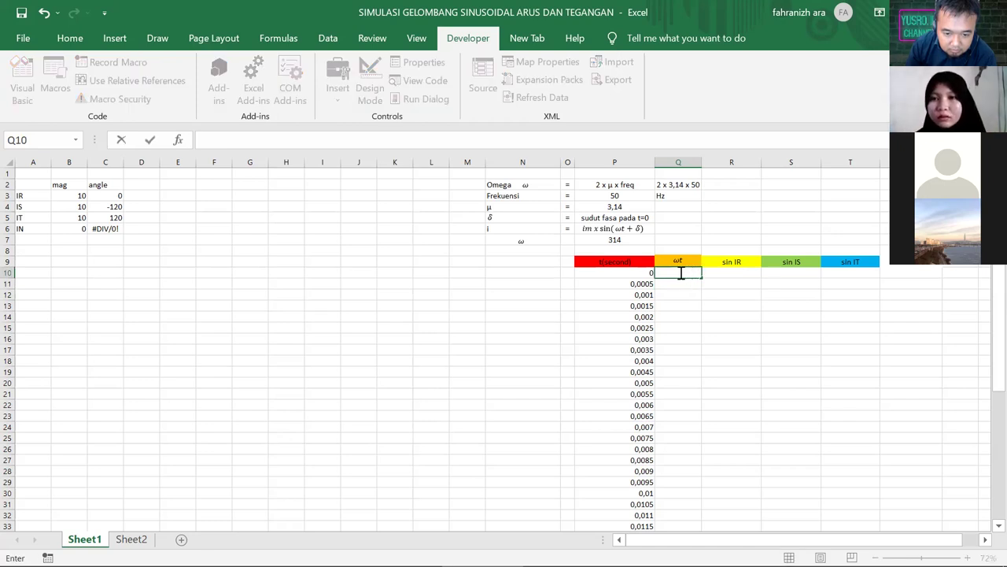
{"action": "type", "text": "="}
{"action": "left_click", "coordinate": [627, 244]}
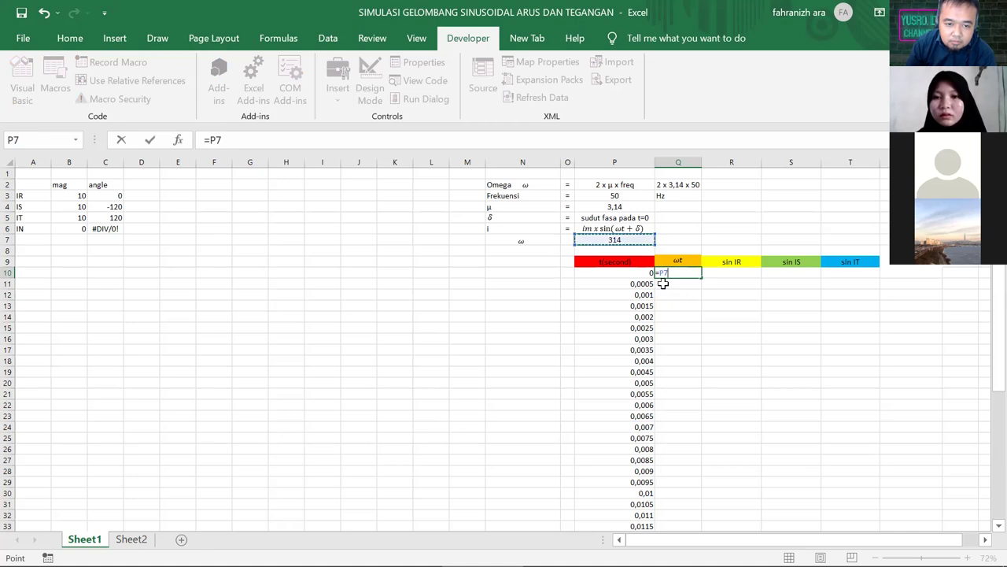
{"action": "type", "text": "*"}
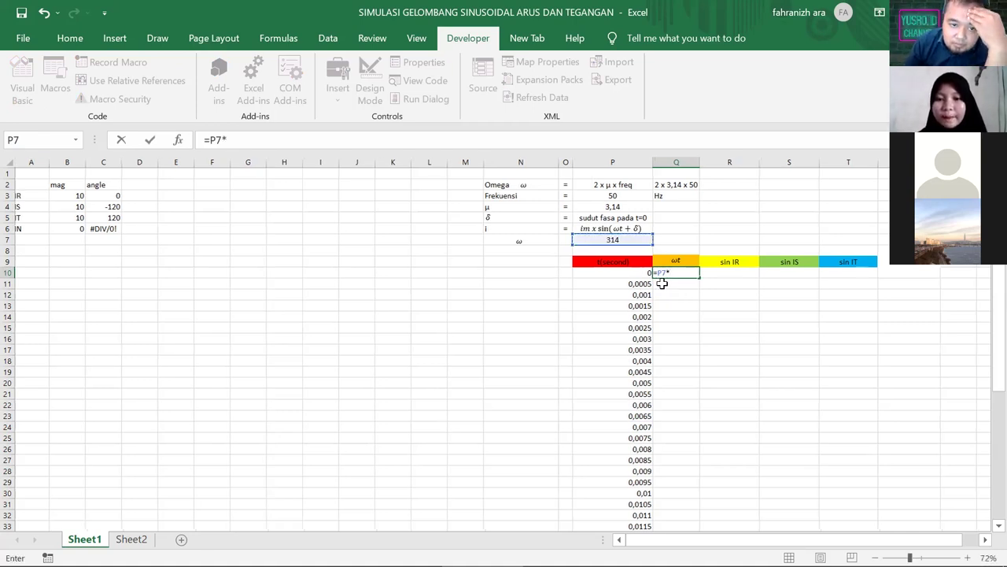
{"action": "left_click", "coordinate": [639, 285]}
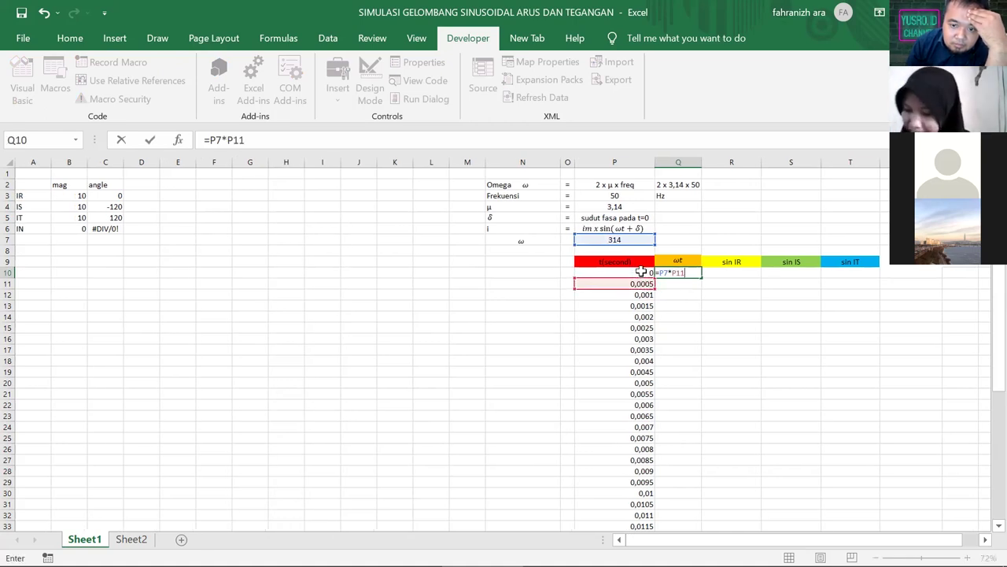
{"action": "left_click", "coordinate": [641, 272]}
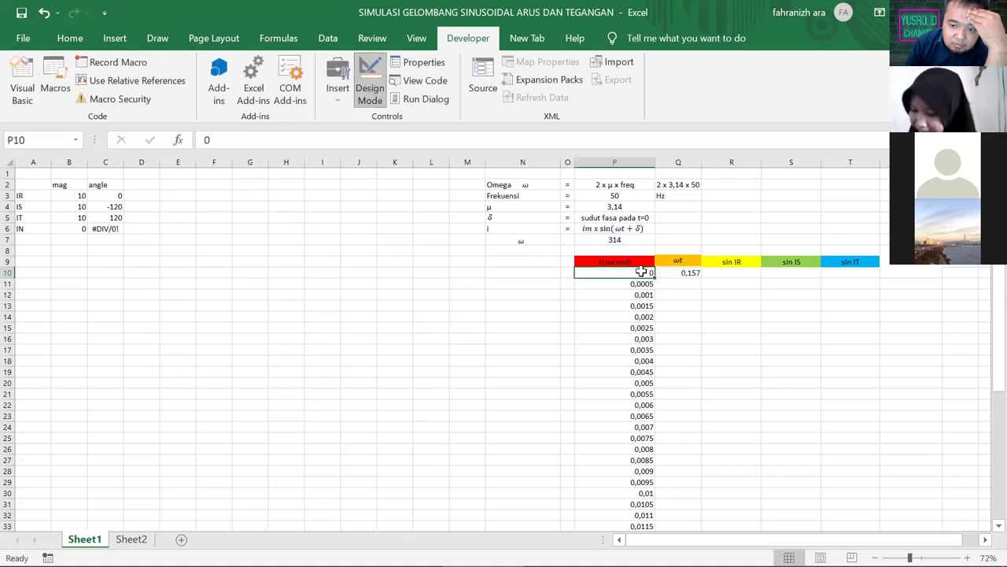
Clear the multiplication formula from Q10 in the ωt column
{"action": "left_click", "coordinate": [693, 273]}
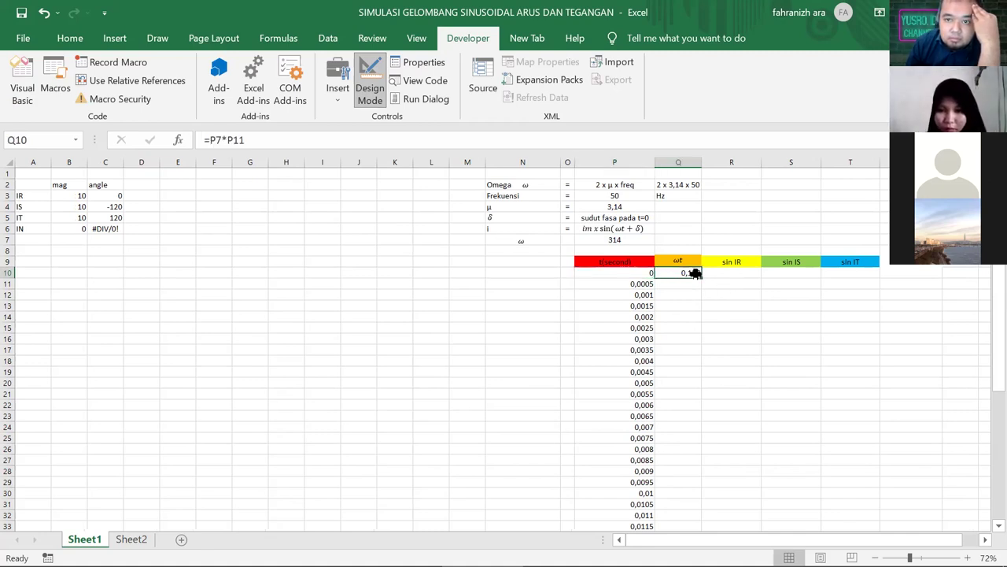
{"action": "double_click", "coordinate": [695, 273]}
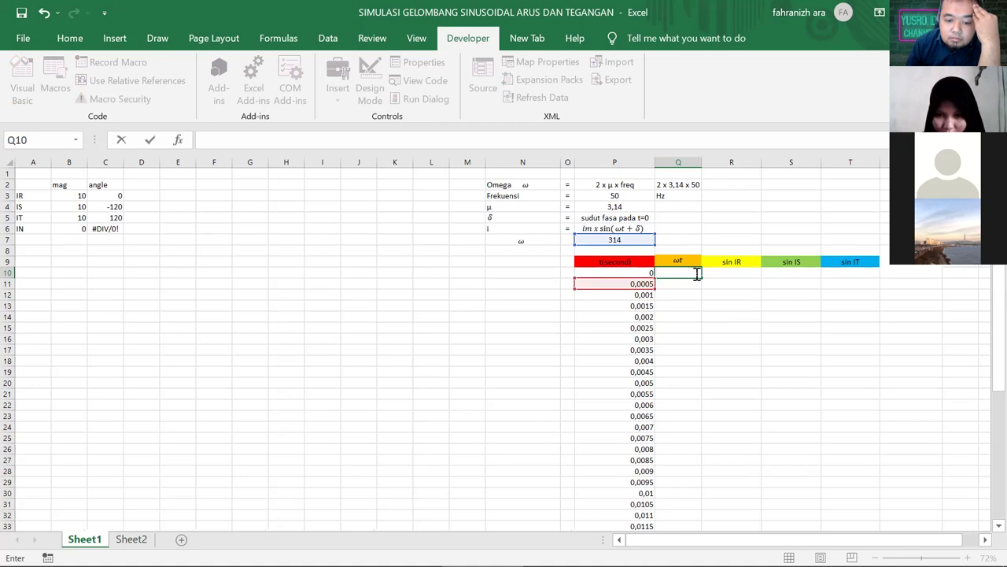
{"action": "key", "text": "Return"}
Enter the formula =P10 in Q10 as the first ωt value
{"action": "left_click", "coordinate": [673, 274]}
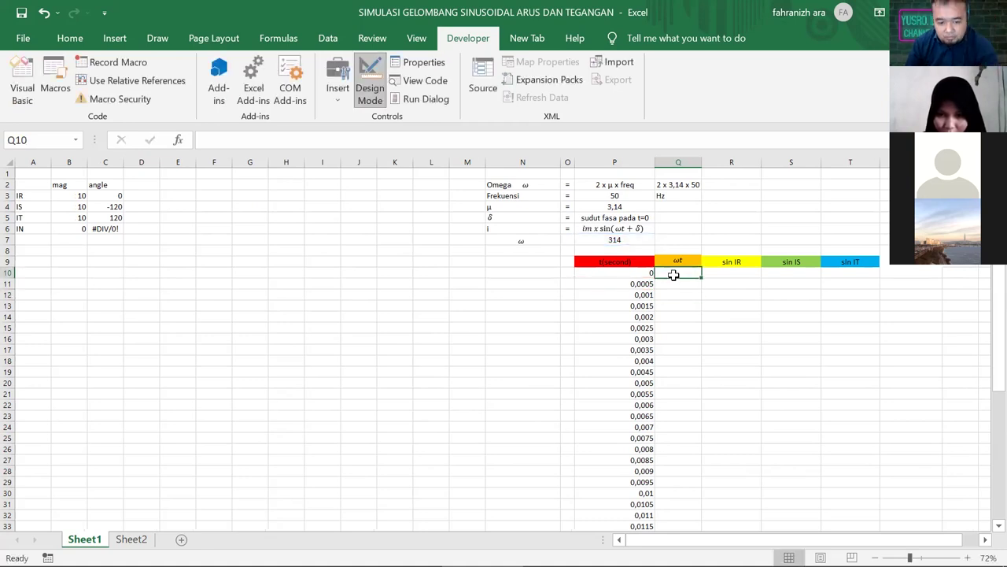
{"action": "type", "text": "="}
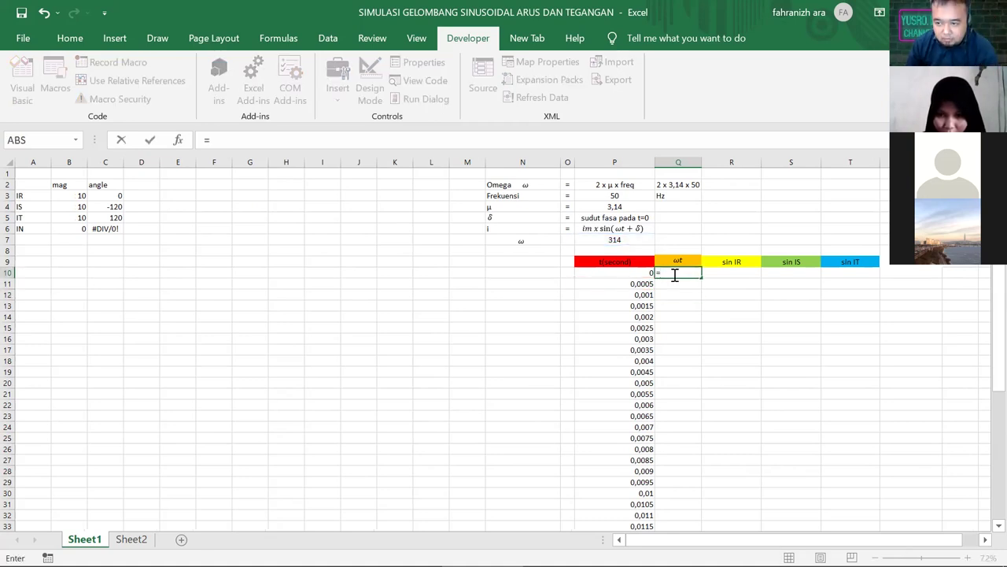
{"action": "left_click", "coordinate": [638, 242]}
{"action": "left_click", "coordinate": [637, 271]}
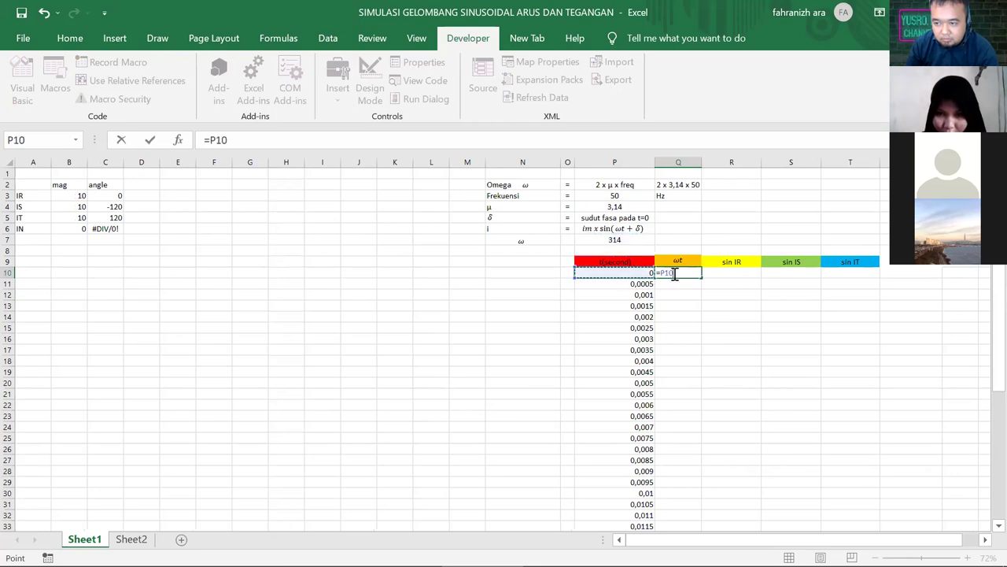
{"action": "key", "text": "Return"}
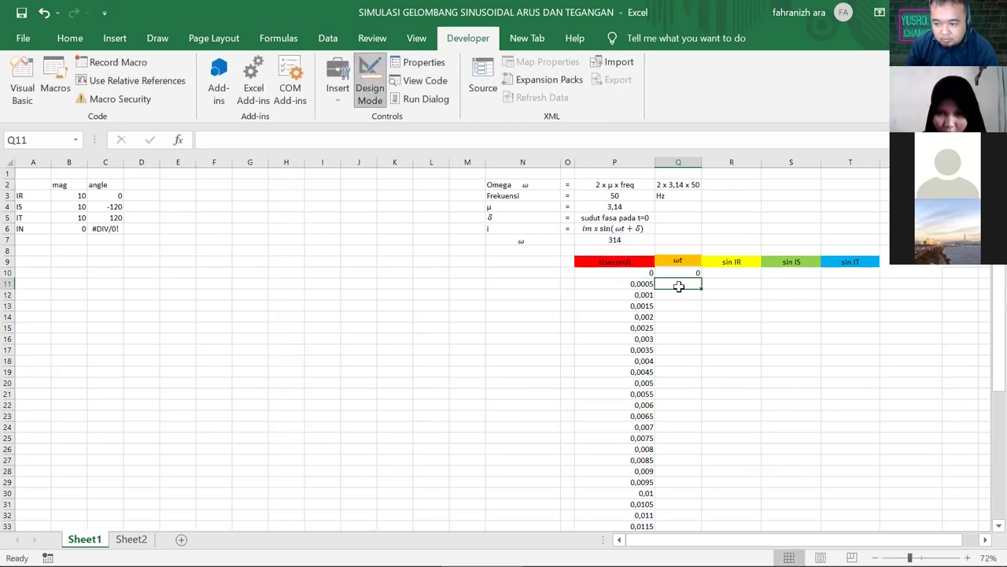
Start the ωt formula in Q11 with a reference to the ω value in P7
{"action": "left_click", "coordinate": [689, 274]}
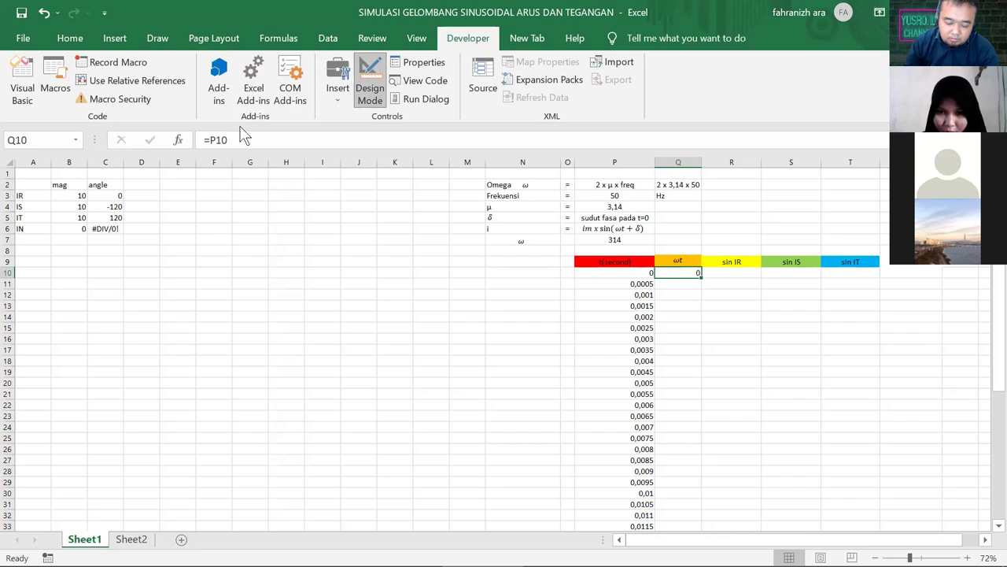
{"action": "left_click", "coordinate": [683, 284]}
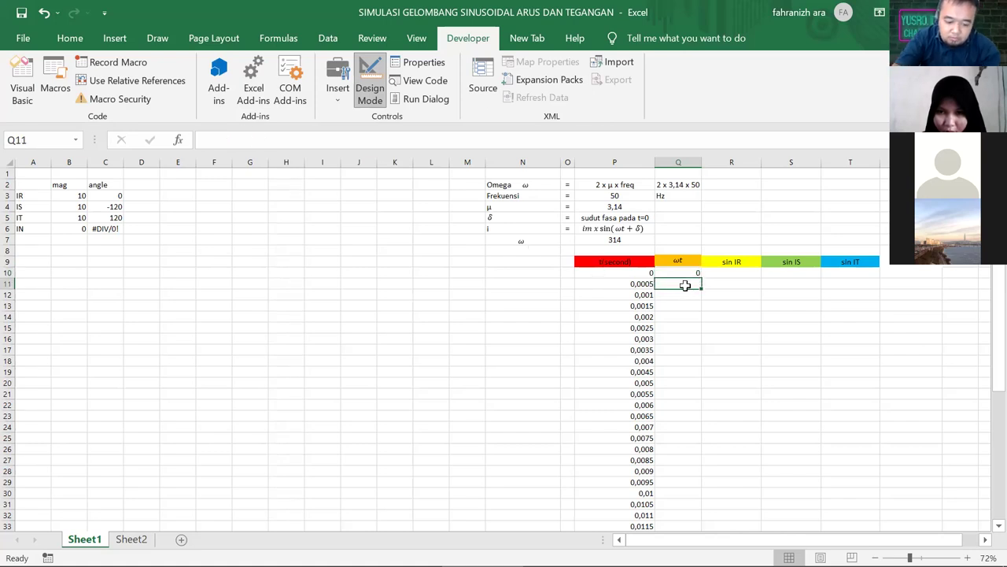
{"action": "type", "text": "="}
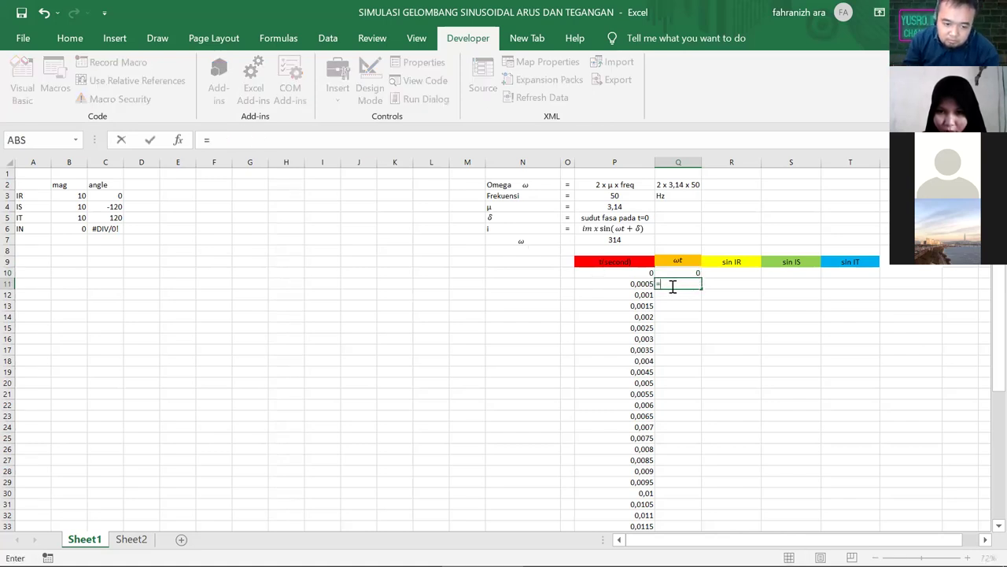
{"action": "left_click", "coordinate": [627, 241]}
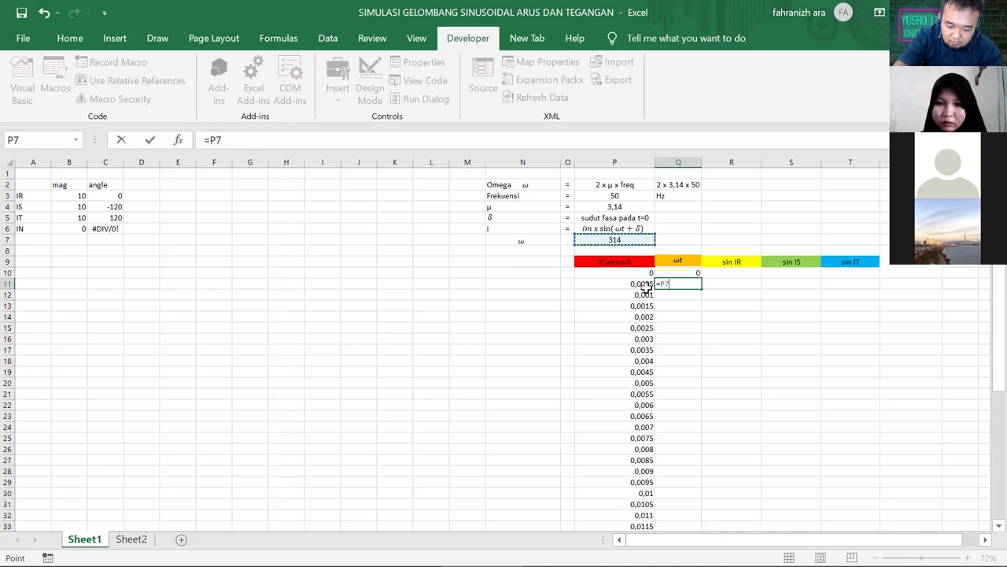
Complete the formula =P7*P11 in cell Q11 of the ωt column
{"action": "type", "text": "*"}
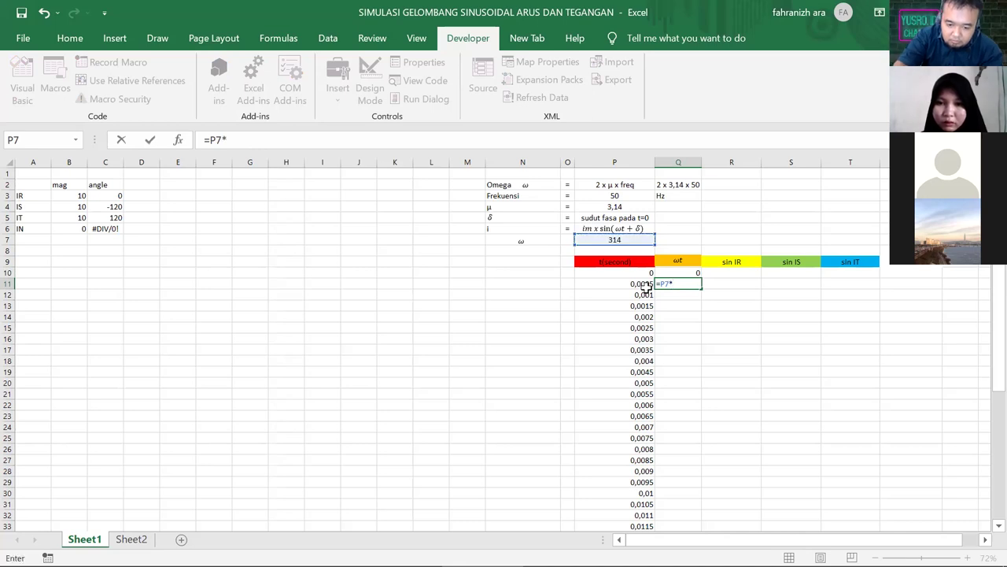
{"action": "left_click", "coordinate": [643, 285]}
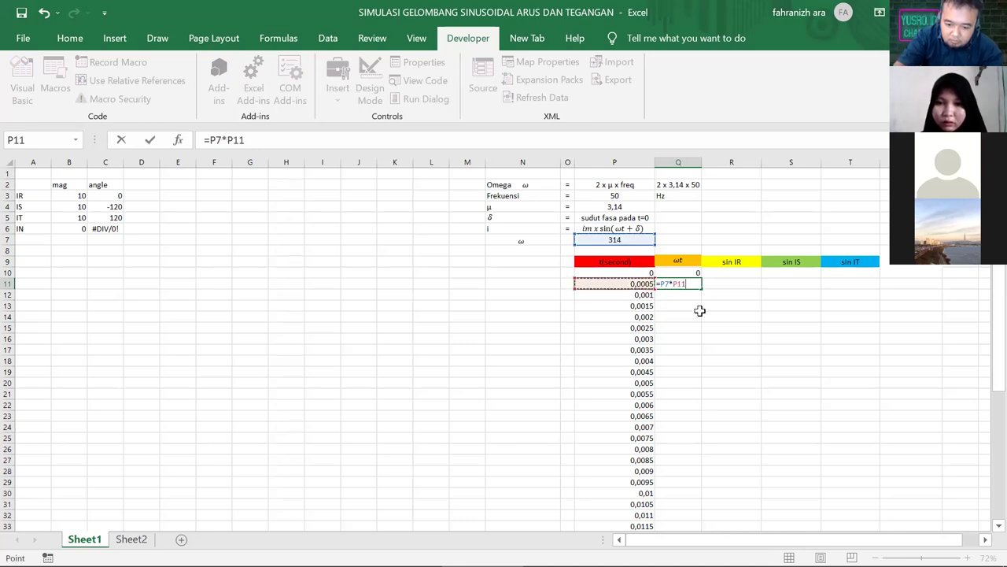
{"action": "key", "text": "Return"}
Make both references in Q11's formula absolute so that it reads =$P$7*$P$11
{"action": "left_click", "coordinate": [693, 285]}
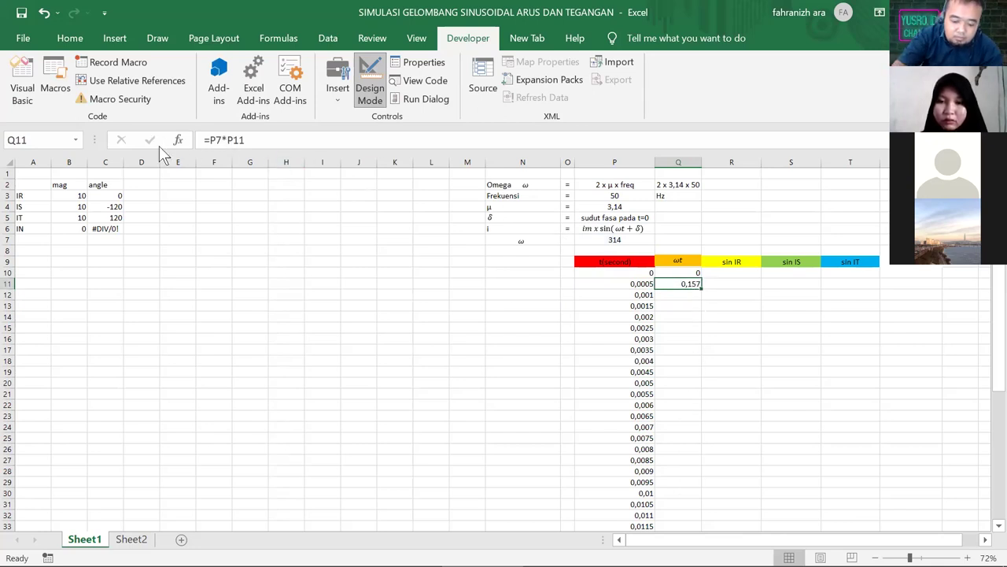
{"action": "left_click", "coordinate": [215, 140]}
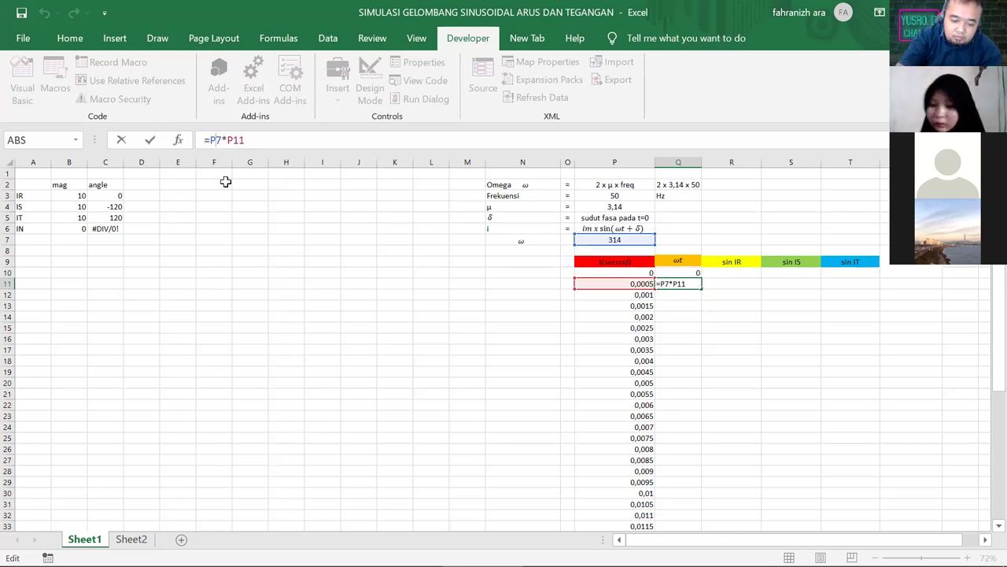
{"action": "type", "text": "$"}
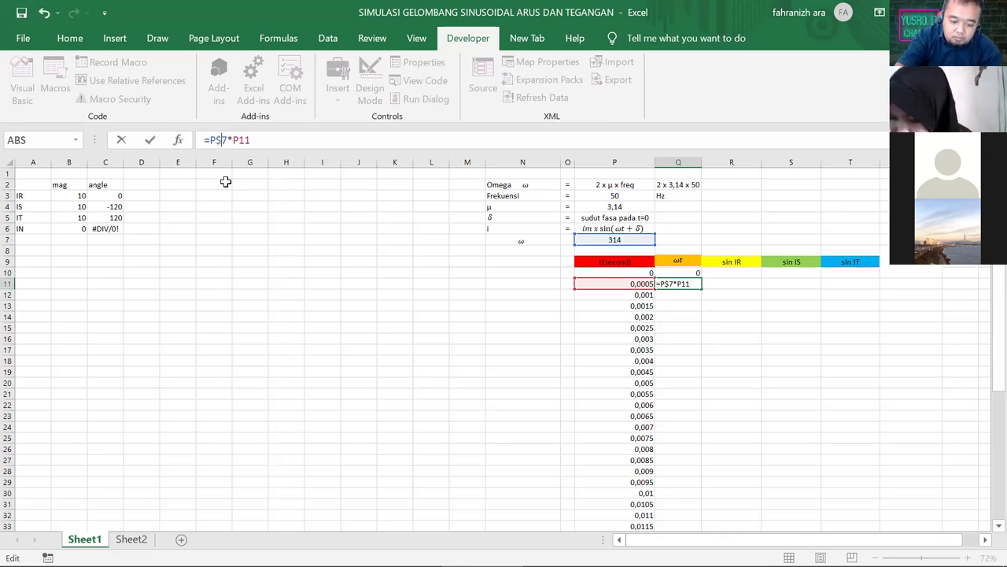
{"action": "left_click", "coordinate": [208, 139]}
{"action": "type", "text": "$"}
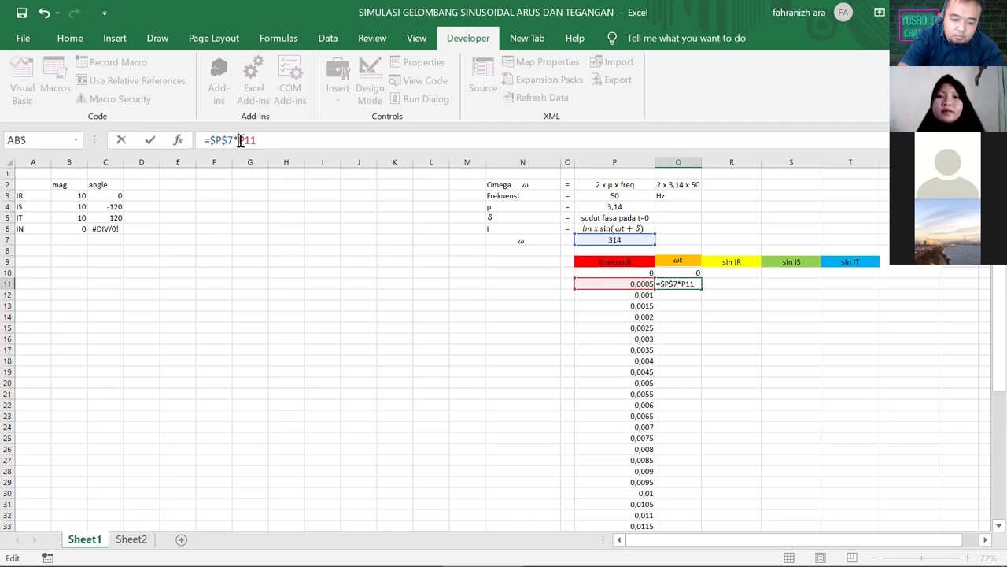
{"action": "left_click", "coordinate": [239, 140]}
{"action": "type", "text": "$"}
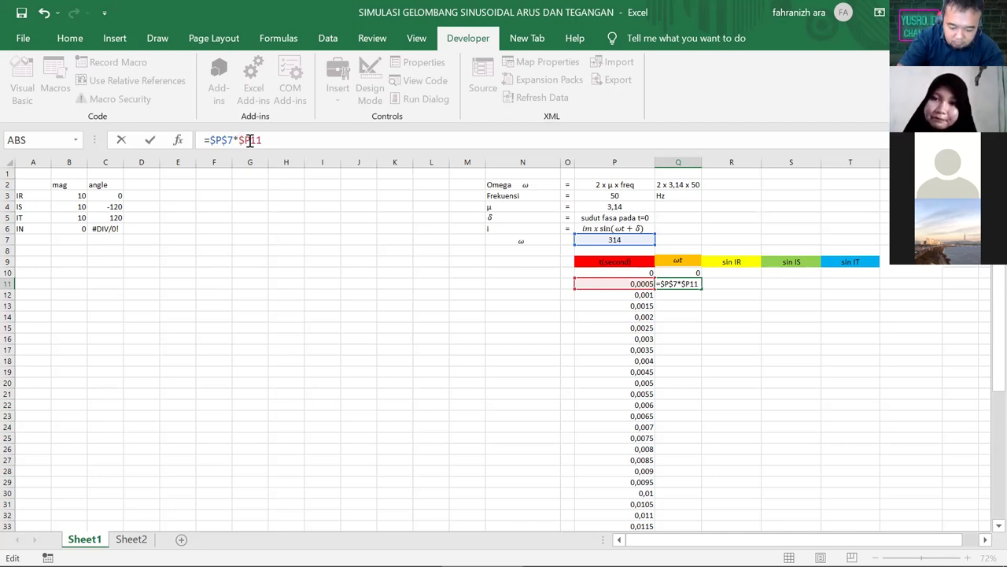
{"action": "left_click", "coordinate": [249, 140]}
{"action": "type", "text": "$"}
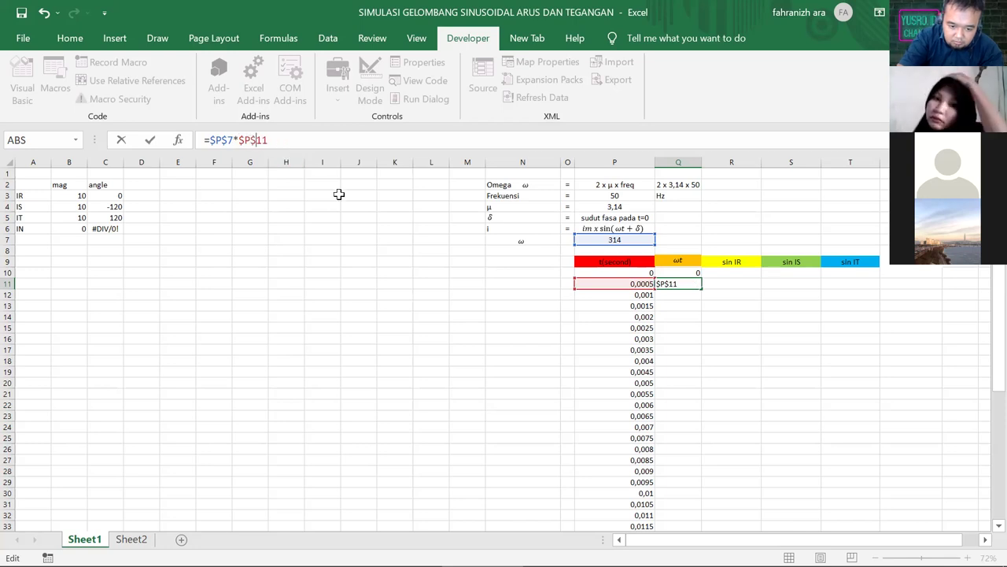
{"action": "key", "text": "Return"}
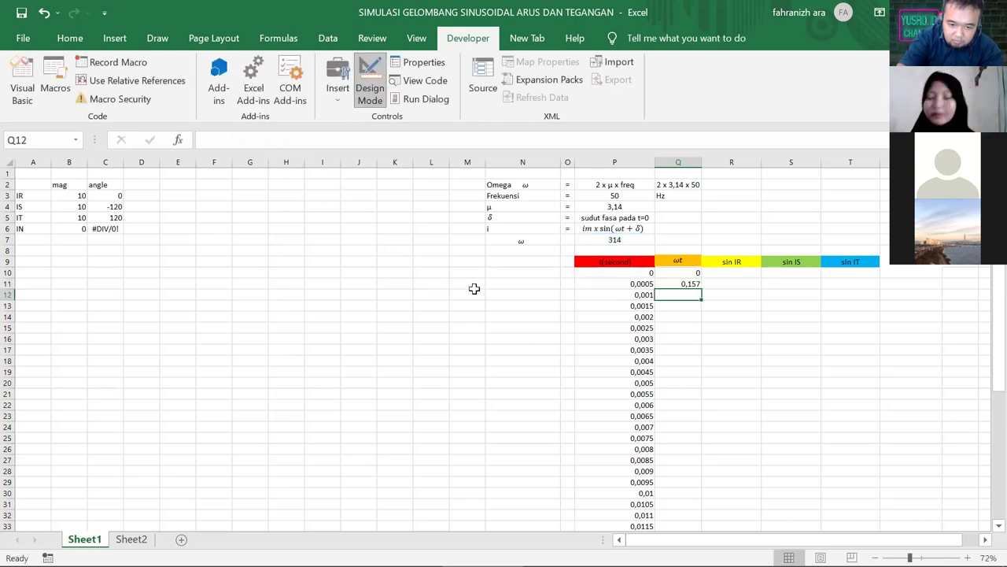
Try filling Q11's formula down the ωt column to row 50, and undo the fill
{"action": "left_click", "coordinate": [683, 284]}
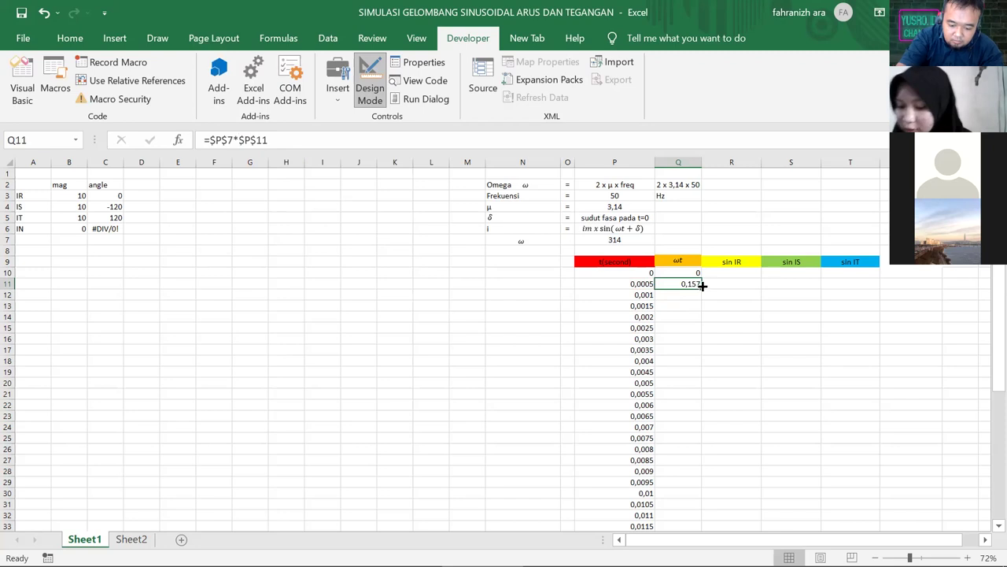
{"action": "left_click_drag", "start_coordinate": [701, 289], "coordinate": [992, 477]}
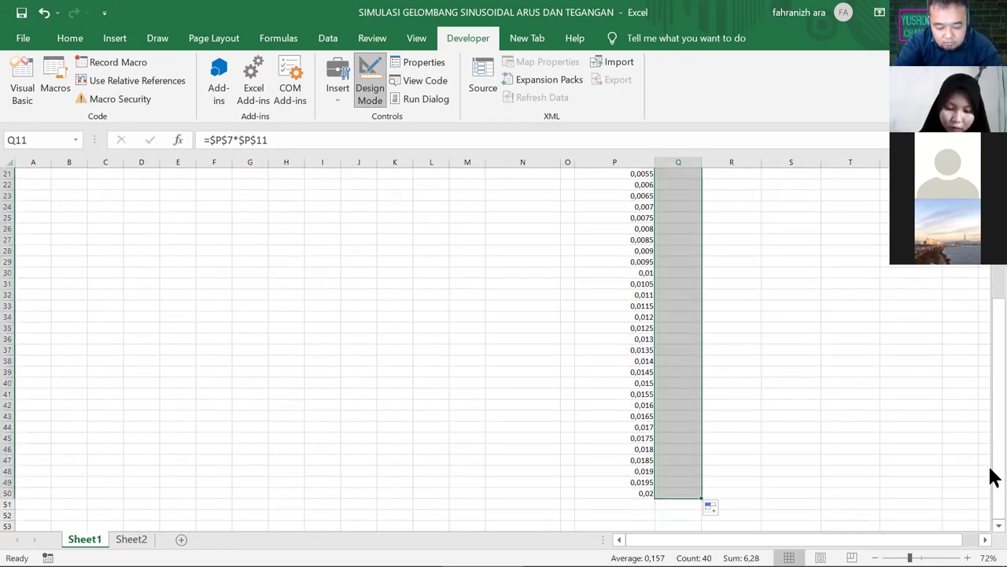
{"action": "left_click", "coordinate": [44, 13]}
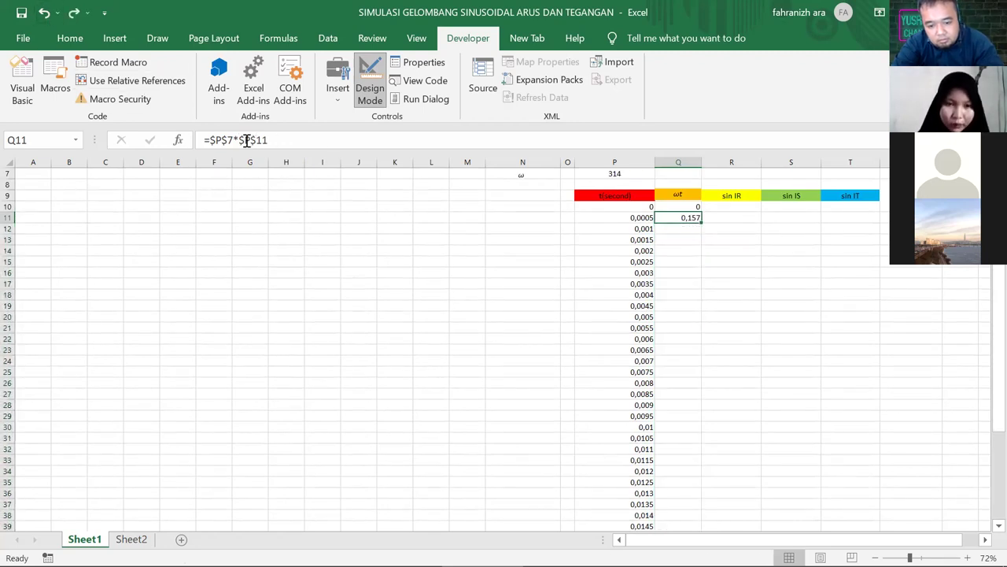
Make the time reference in Q11's formula relative again so that it reads =$P$7*P11
{"action": "left_click", "coordinate": [246, 140]}
{"action": "key", "text": "Delete"}
{"action": "key", "text": "Left"}
{"action": "key", "text": "BackSpace"}
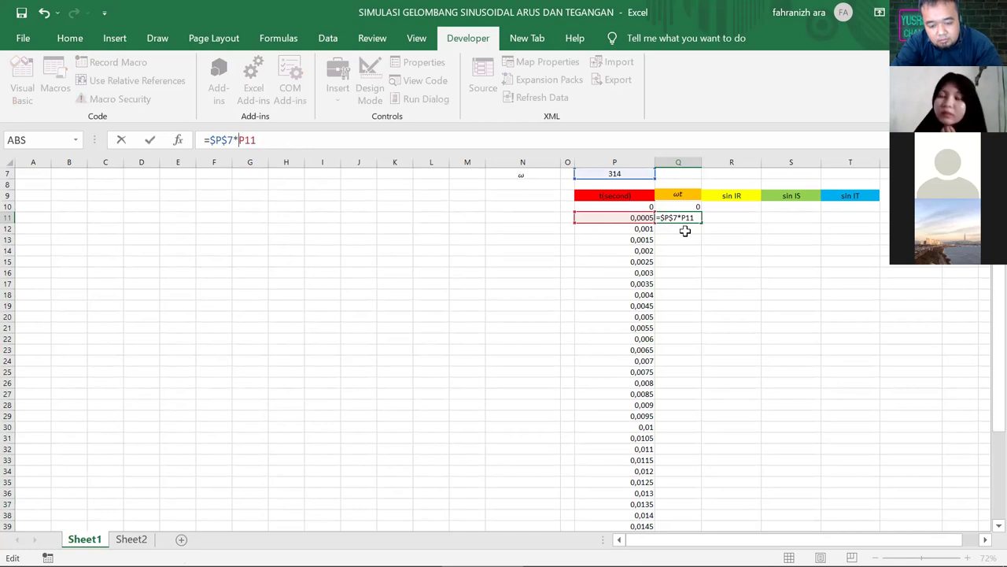
{"action": "key", "text": "Return"}
Try filling Q11's formula down the ωt column in two stages, and undo both fills
{"action": "left_click", "coordinate": [687, 218]}
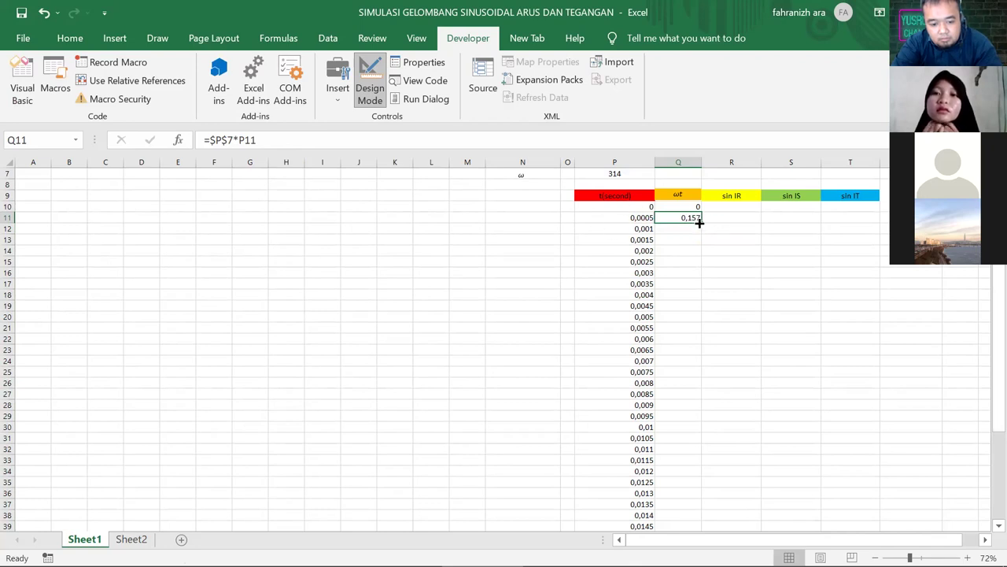
{"action": "left_click_drag", "start_coordinate": [701, 224], "coordinate": [701, 474]}
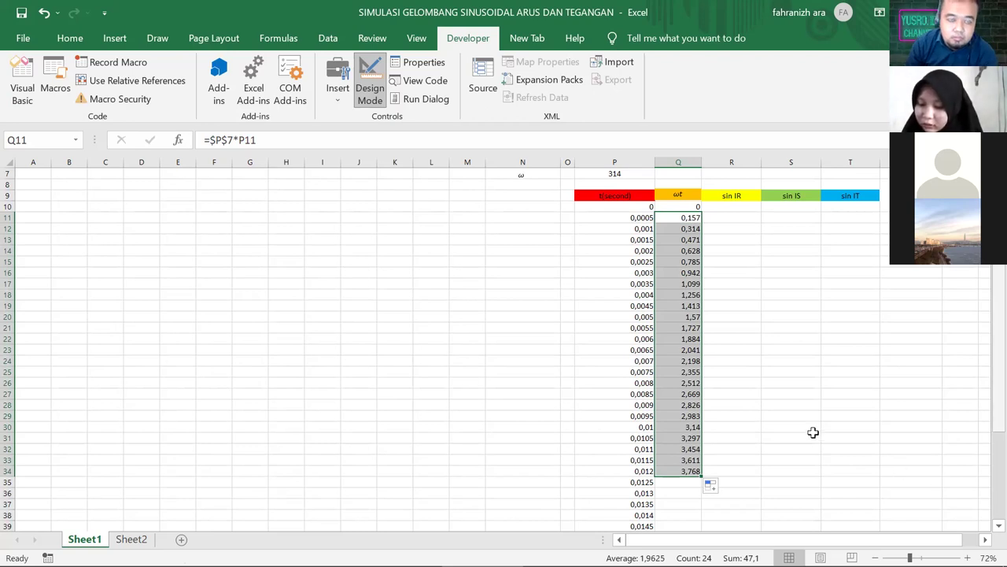
{"action": "scroll", "coordinate": [811, 432], "scroll_direction": "down", "scroll_amount": 3}
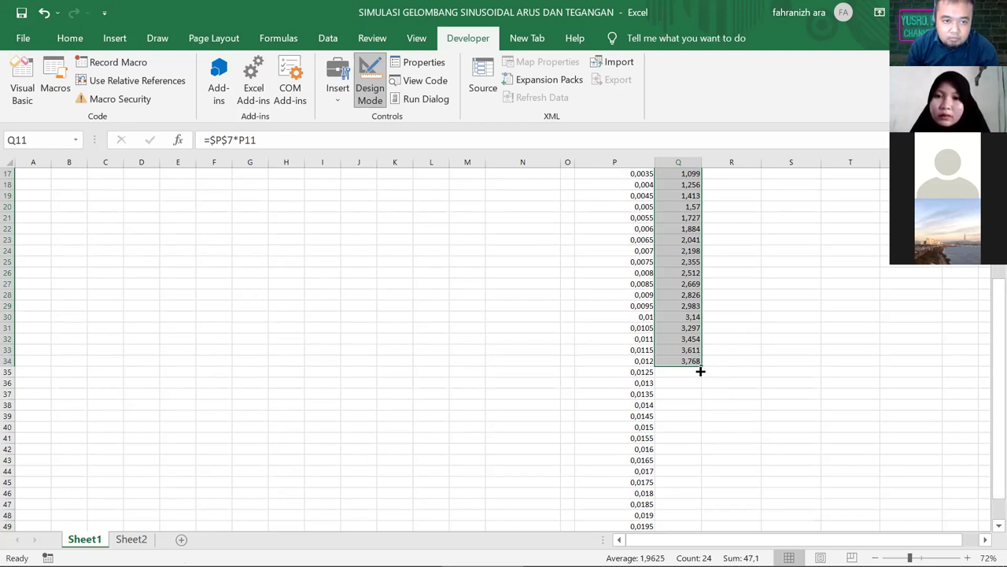
{"action": "left_click_drag", "start_coordinate": [699, 366], "coordinate": [682, 481]}
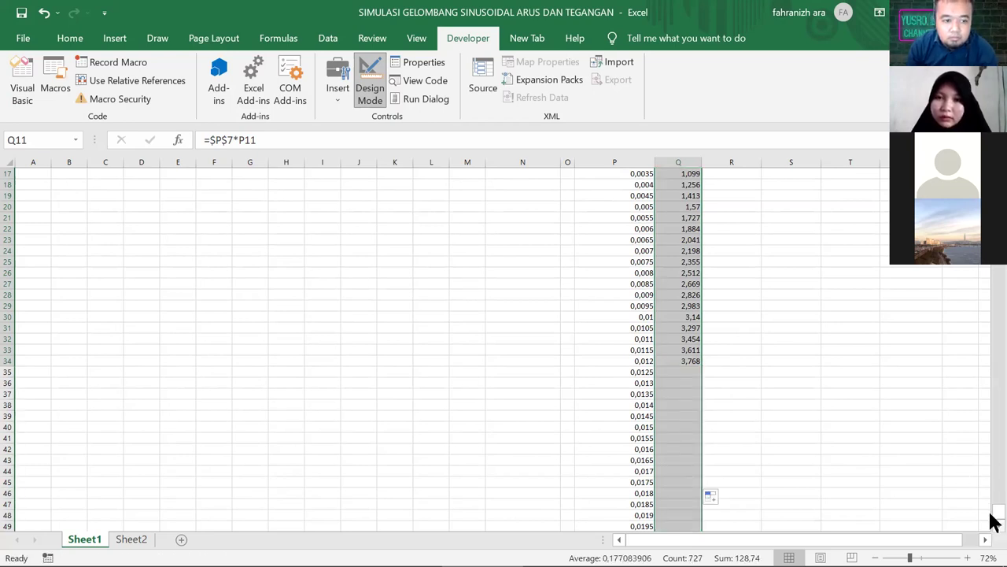
{"action": "left_click_drag", "start_coordinate": [996, 488], "coordinate": [996, 481]}
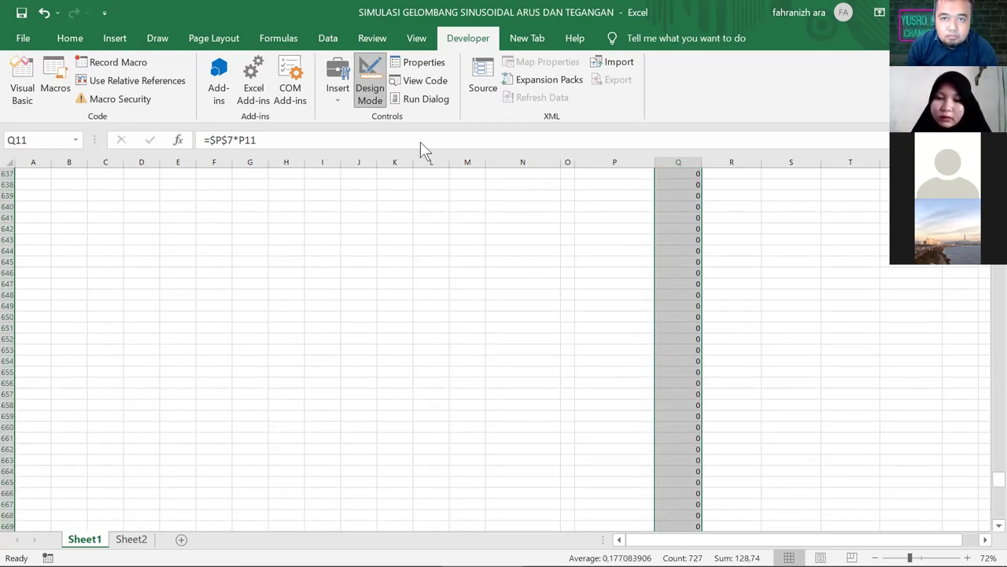
{"action": "left_click", "coordinate": [45, 13]}
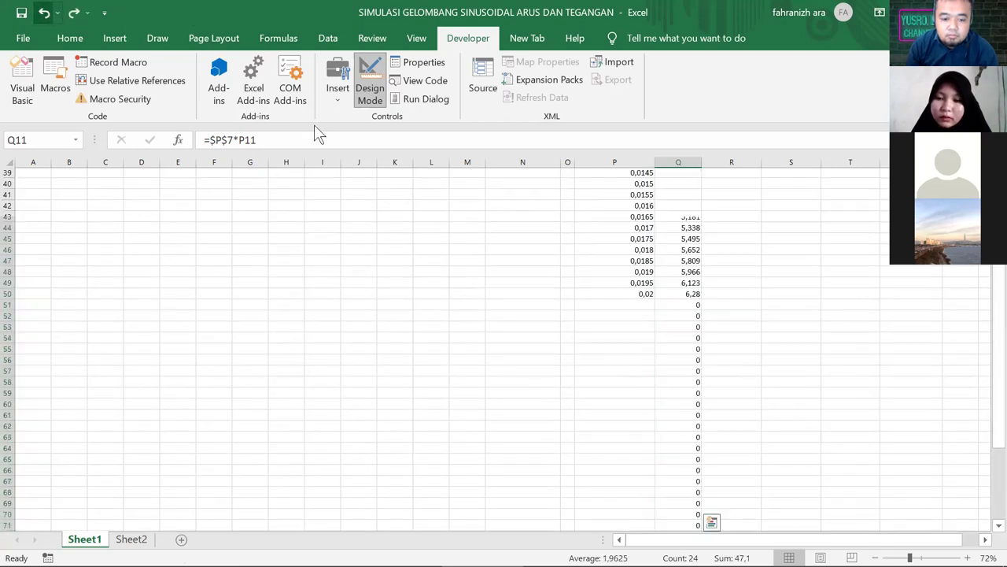
{"action": "scroll", "coordinate": [543, 209], "scroll_direction": "up", "scroll_amount": 8}
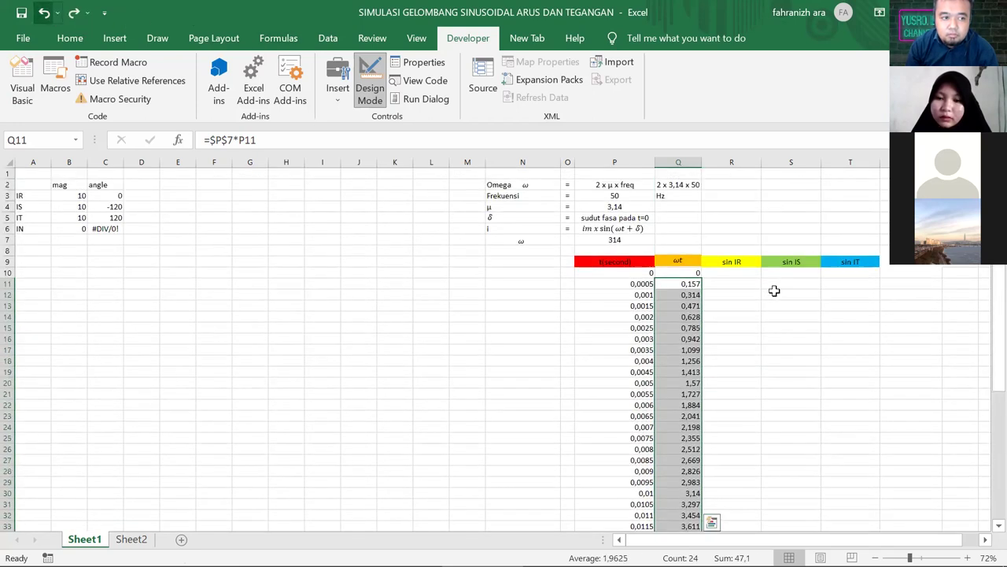
{"action": "left_click", "coordinate": [45, 13]}
Fill Q11's formula down the ωt column through Q50, the last time value's row
{"action": "left_click_drag", "start_coordinate": [701, 288], "coordinate": [670, 513]}
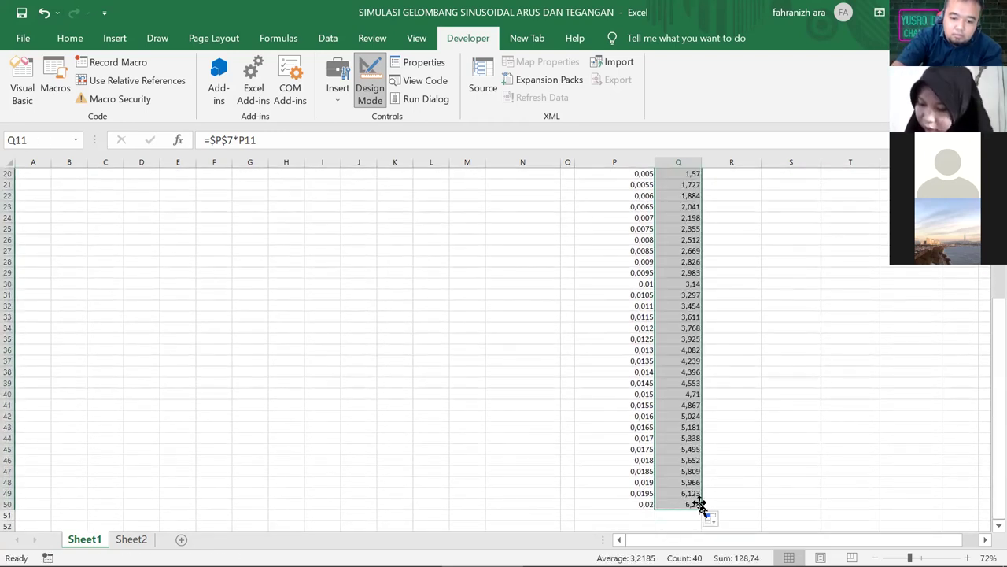
{"action": "left_click_drag", "start_coordinate": [993, 460], "coordinate": [992, 271]}
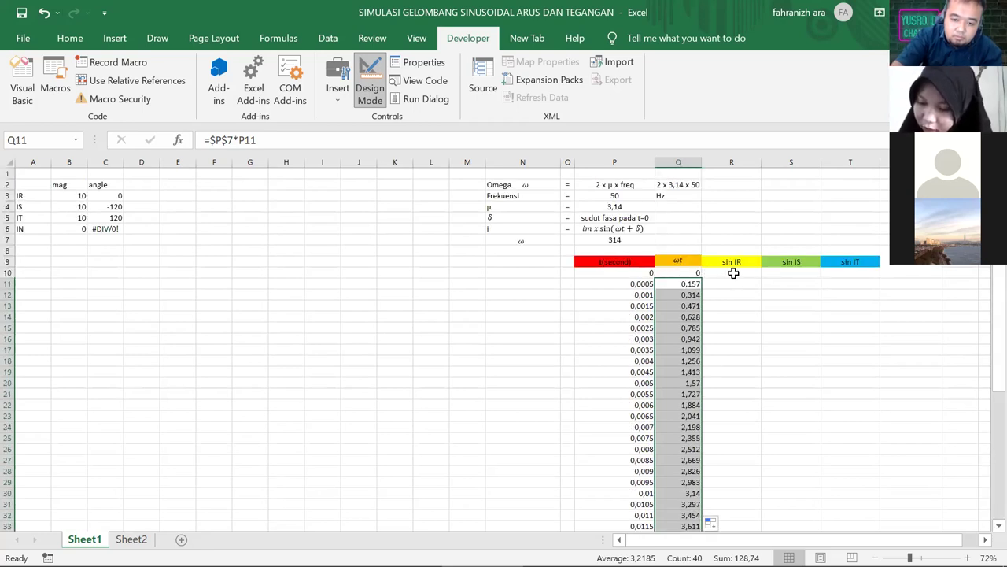
Enter the formula =B3*sin(Q10+radians(C3)) in R10, the first cell under sin IR
{"action": "left_click", "coordinate": [733, 272]}
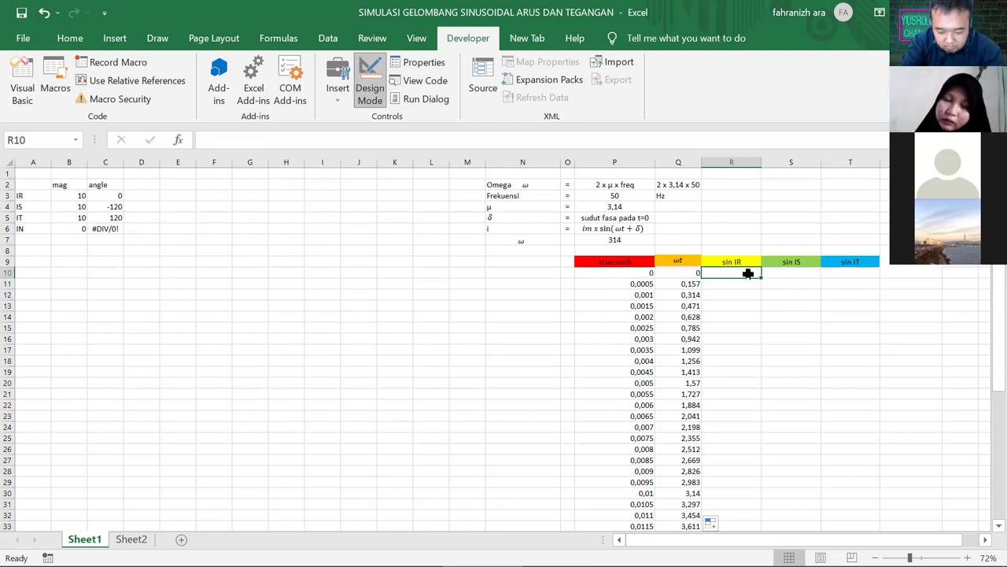
{"action": "type", "text": "="}
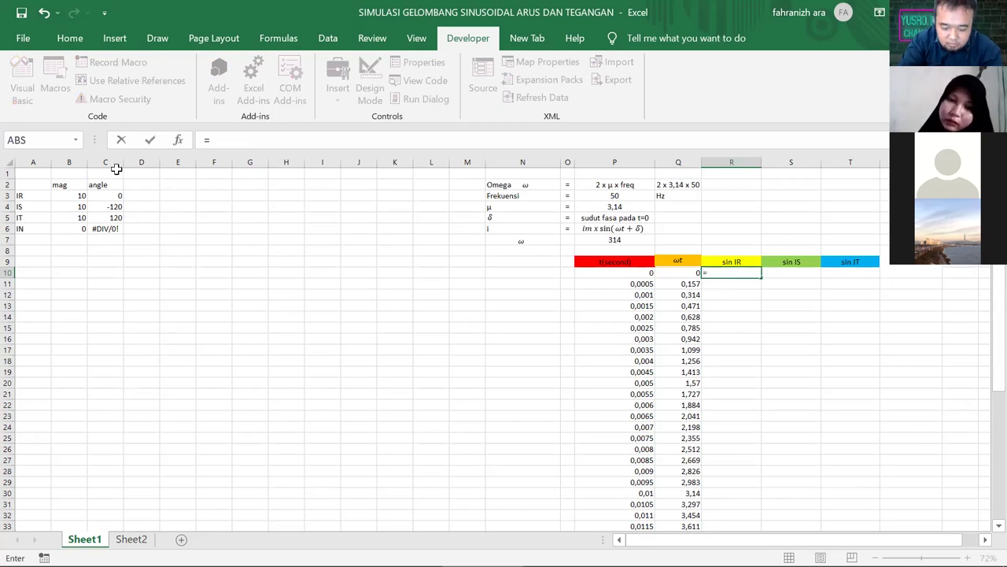
{"action": "left_click", "coordinate": [79, 196]}
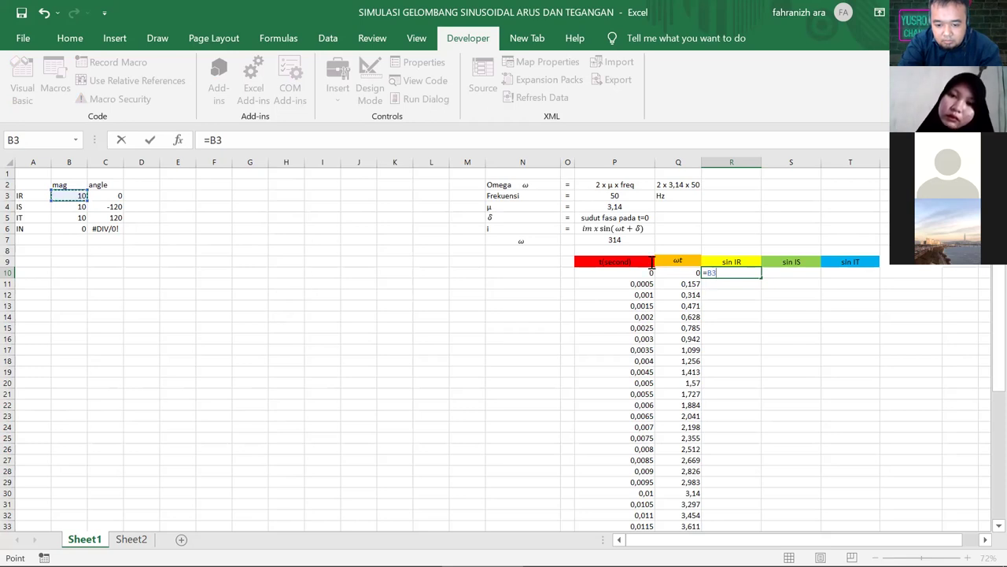
{"action": "type", "text": "*"}
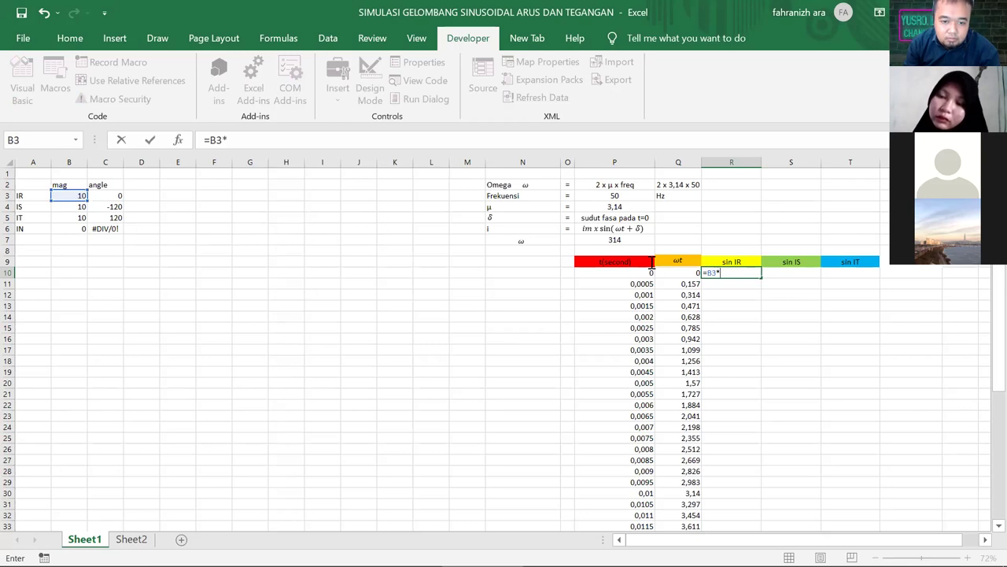
{"action": "type", "text": "sin"}
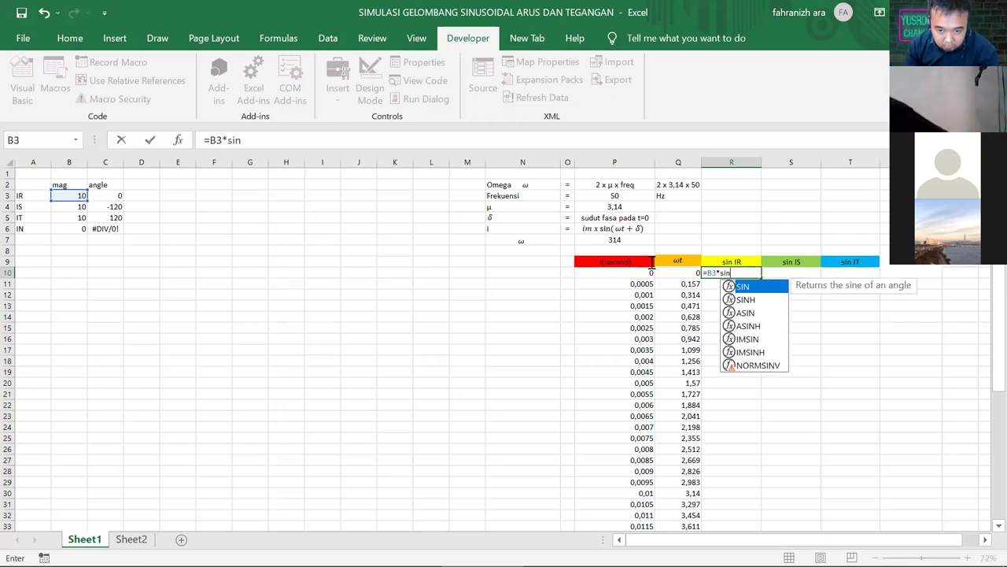
{"action": "type", "text": "("}
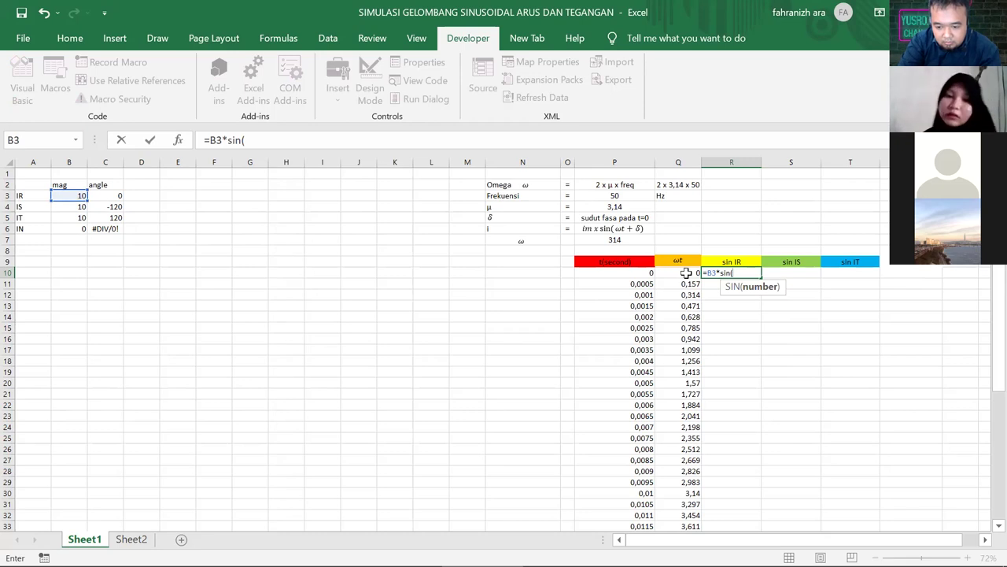
{"action": "left_click", "coordinate": [685, 273]}
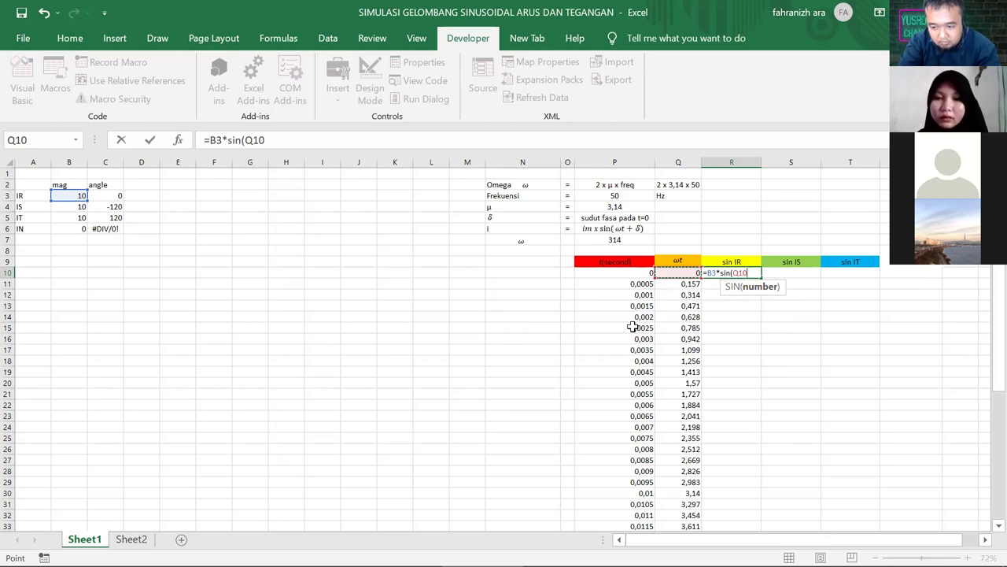
{"action": "type", "text": "+"}
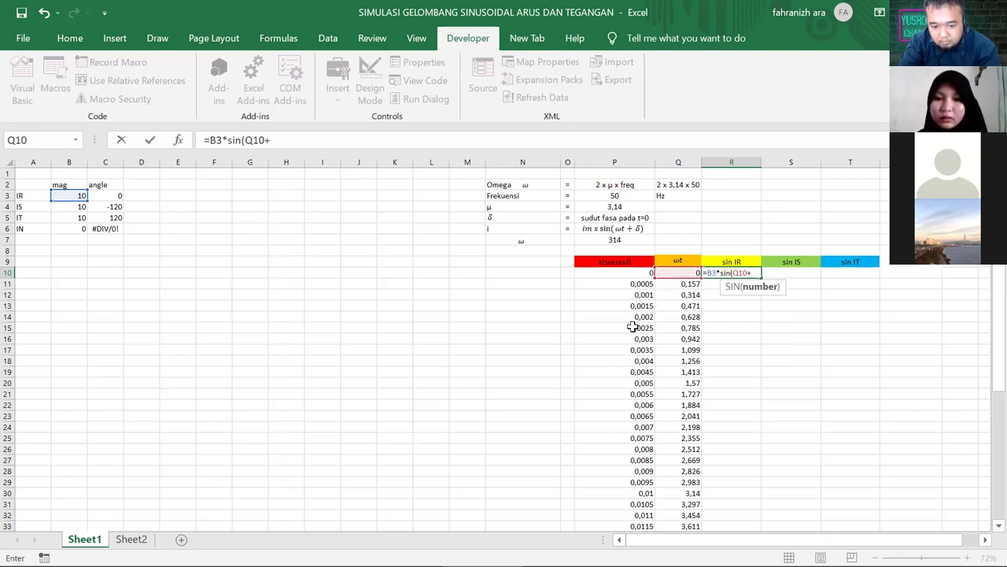
{"action": "type", "text": "radians"}
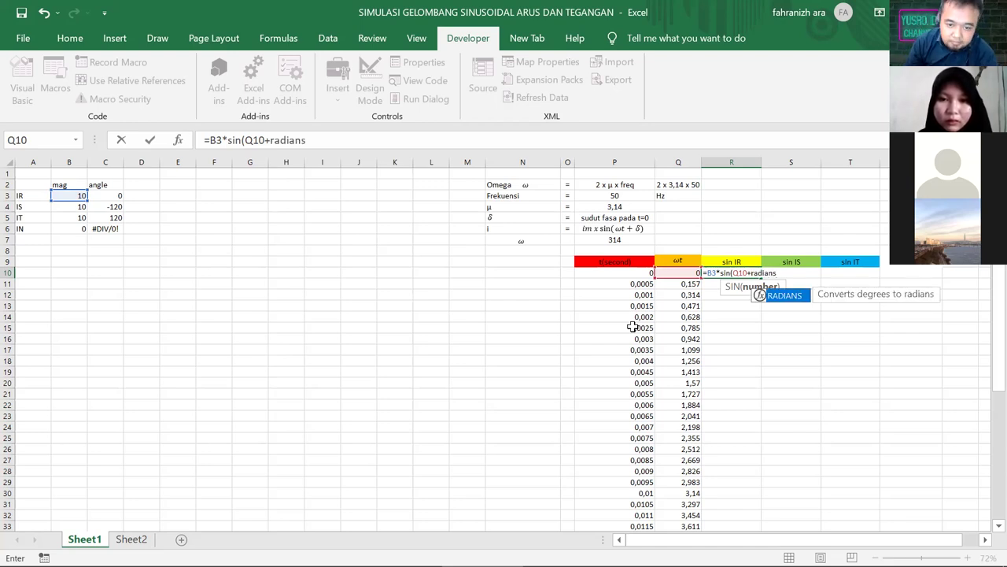
{"action": "type", "text": "("}
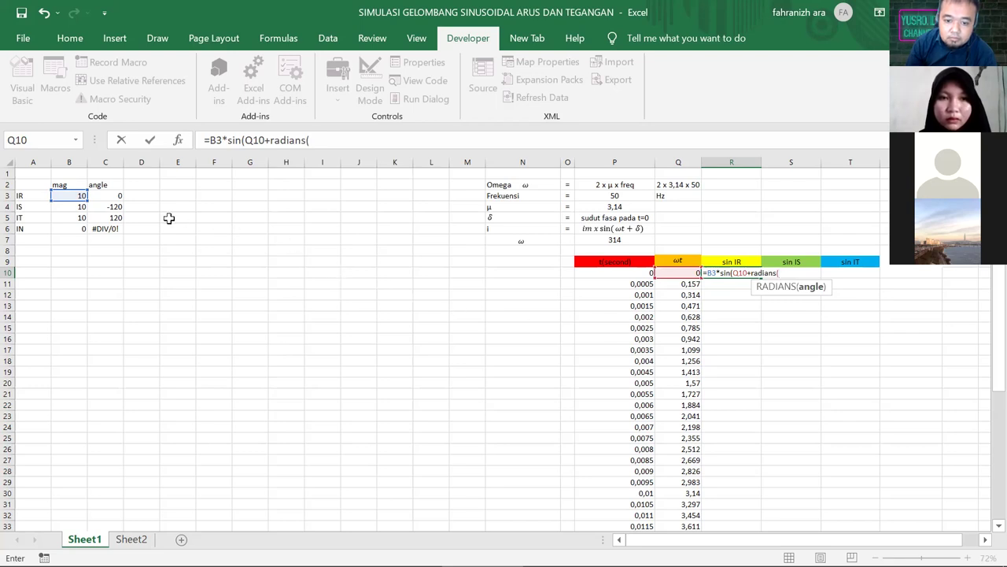
{"action": "left_click", "coordinate": [113, 195]}
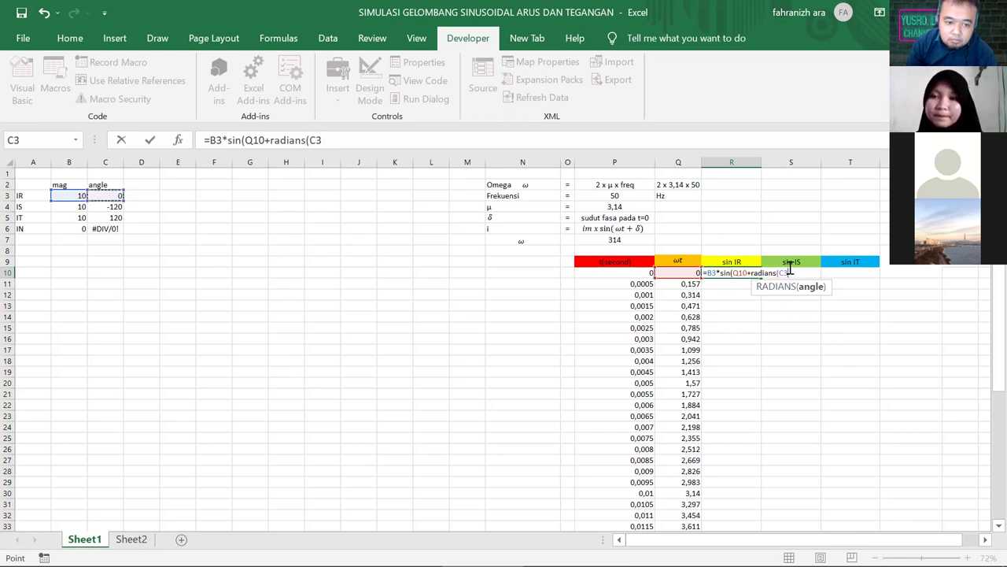
{"action": "type", "text": "))"}
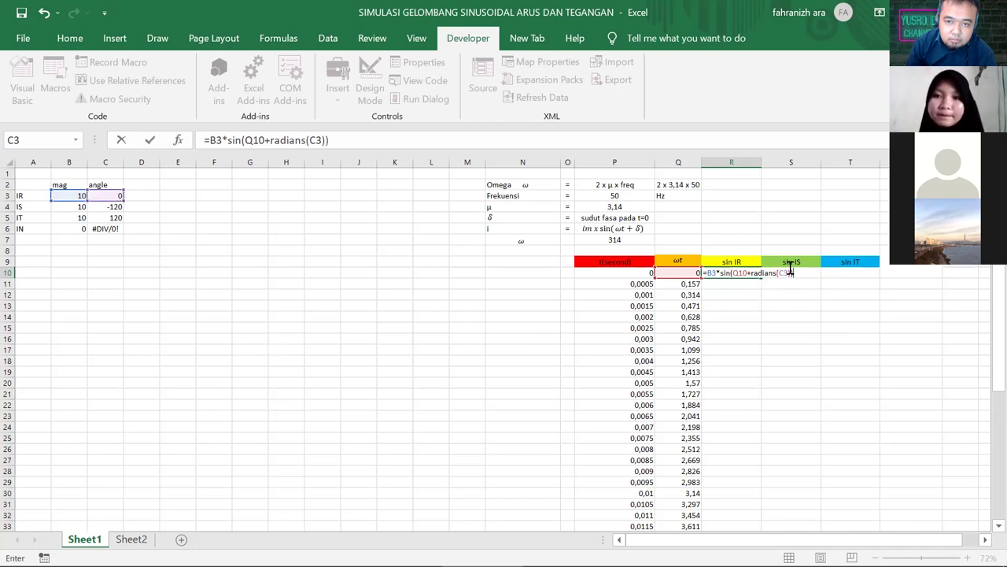
{"action": "key", "text": "Return"}
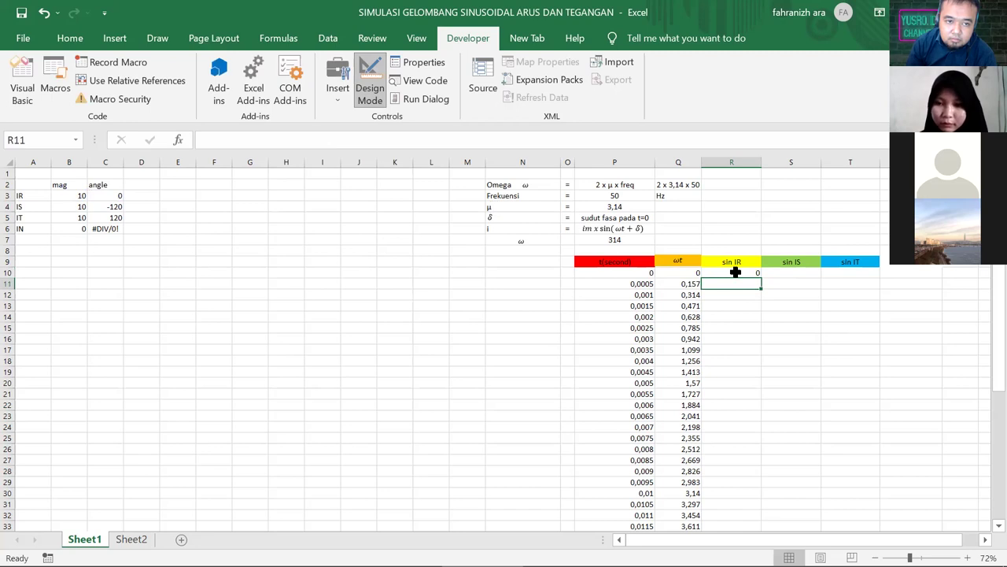
Make the magnitude reference B3 in R10's sin IR formula absolute, so that it reads $B$3
{"action": "left_click", "coordinate": [735, 271]}
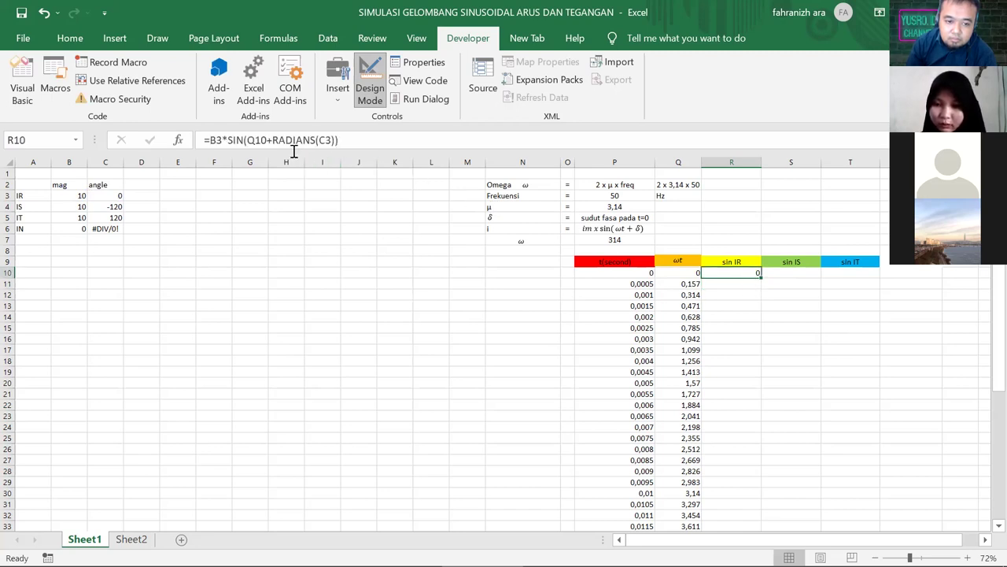
{"action": "left_click", "coordinate": [210, 139]}
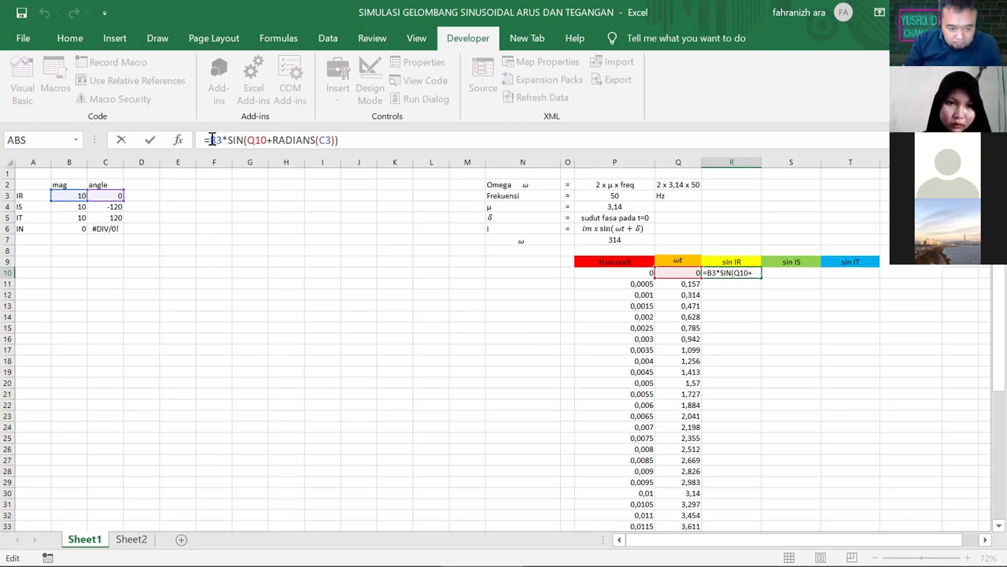
{"action": "double_click", "coordinate": [212, 139]}
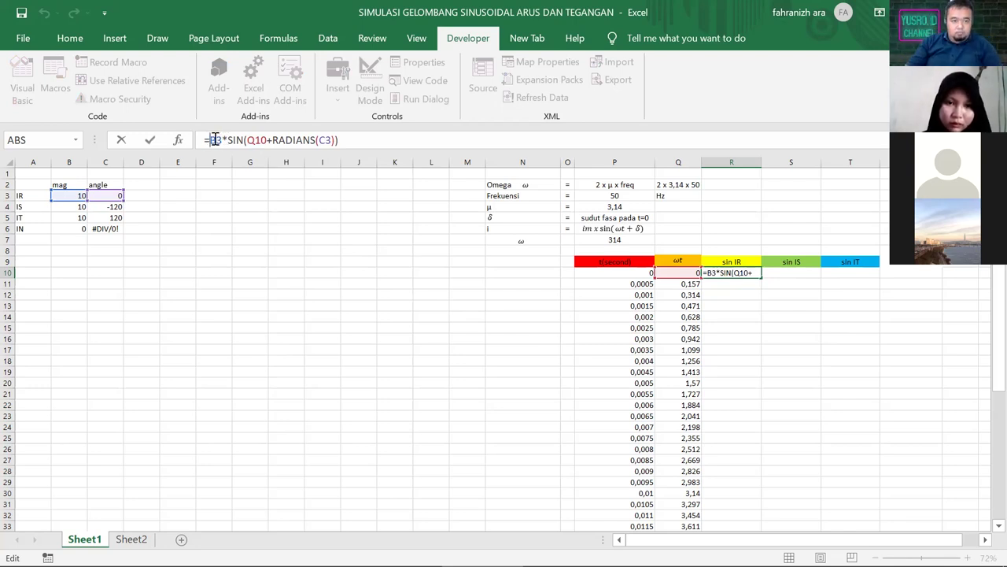
{"action": "type", "text": "$"}
{"action": "left_click_drag", "start_coordinate": [212, 139], "coordinate": [223, 139]}
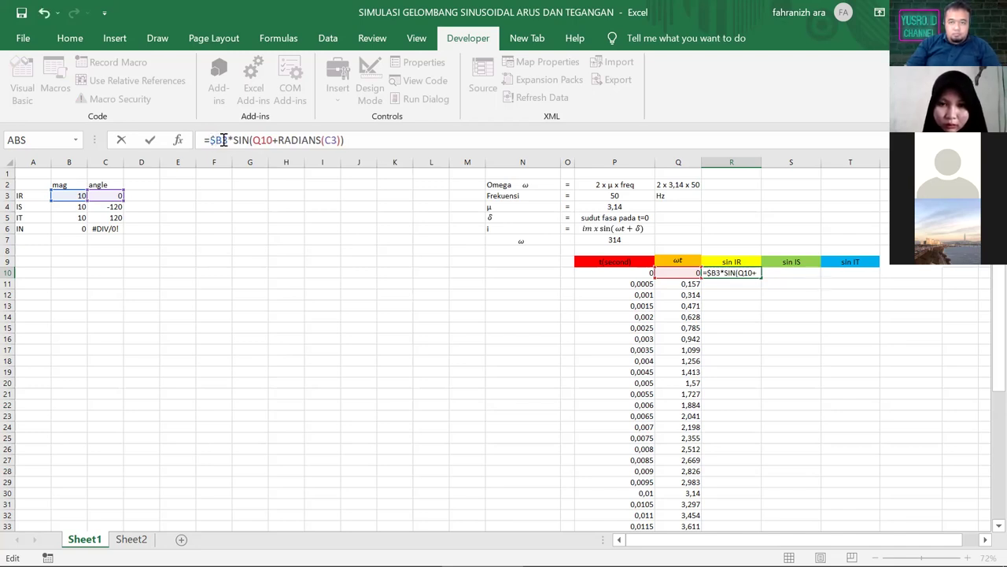
{"action": "left_click", "coordinate": [223, 139]}
{"action": "type", "text": "$"}
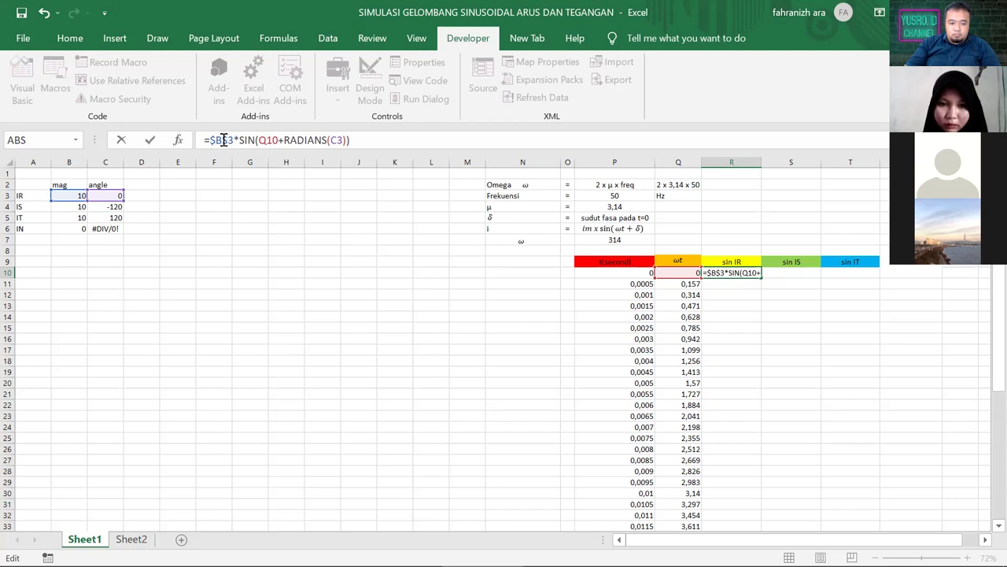
Make the angle reference absolute in R10's formula, giving =$B$3*SIN(Q10+RADIANS($C$3))
{"action": "left_click", "coordinate": [331, 139]}
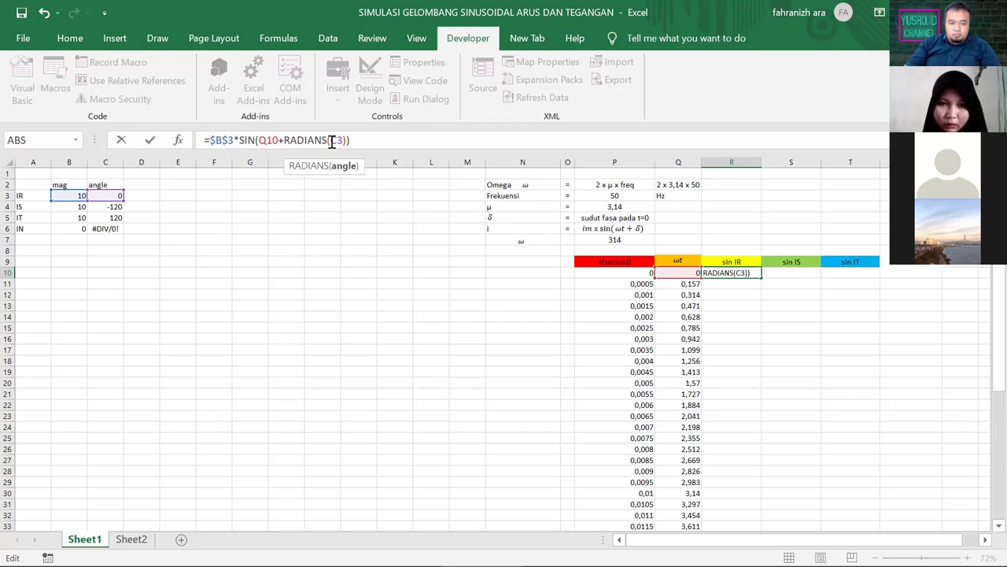
{"action": "type", "text": "$"}
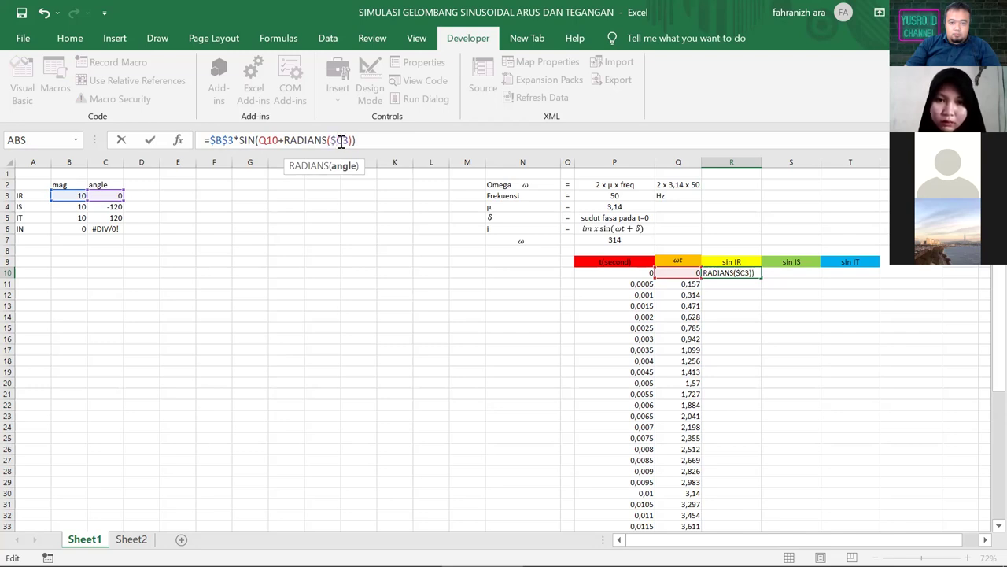
{"action": "left_click", "coordinate": [341, 140]}
{"action": "type", "text": "$"}
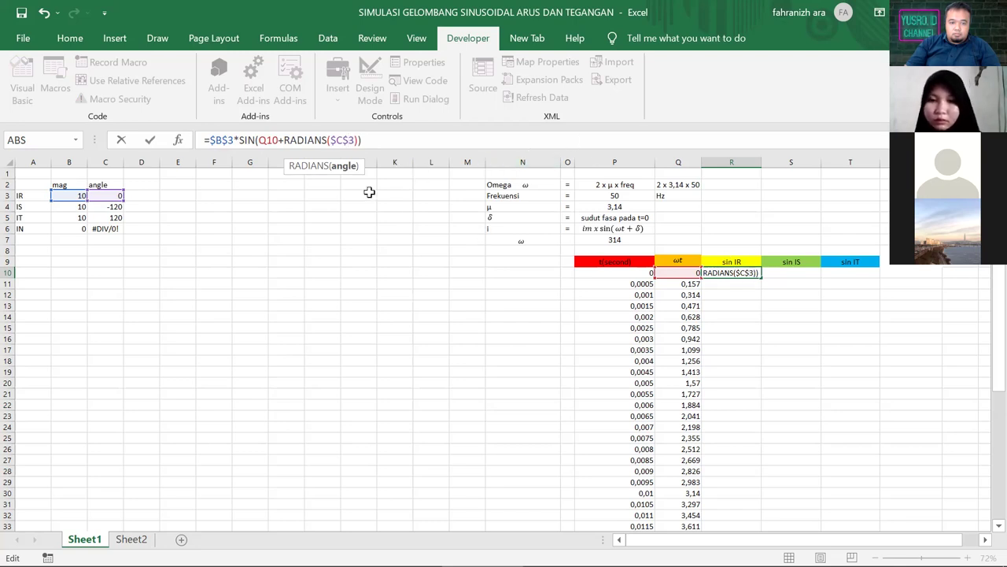
{"action": "key", "text": "Return"}
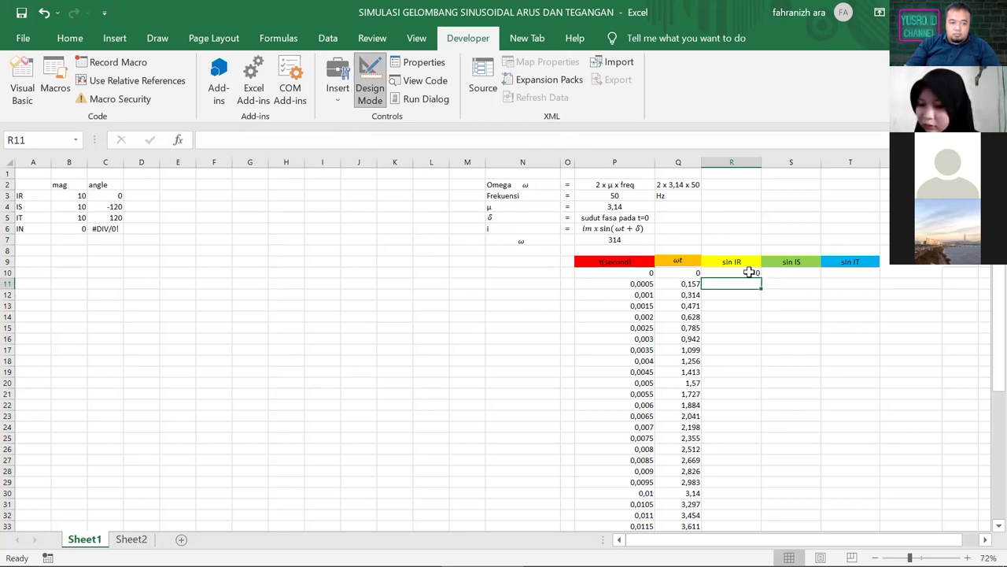
Fill R10's formula down the sin IR column through R50, the last time value's row
{"action": "left_click", "coordinate": [749, 272]}
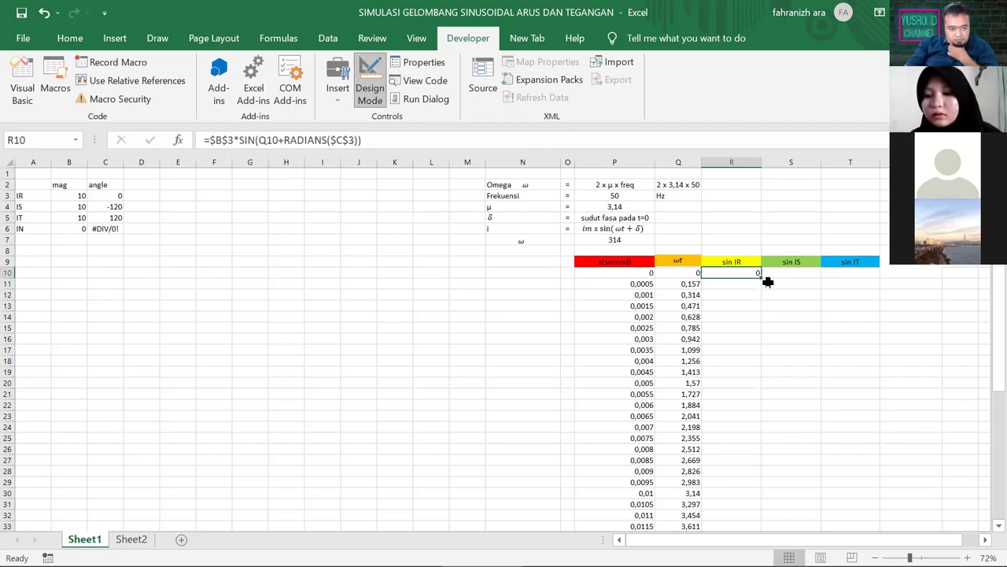
{"action": "left_click_drag", "start_coordinate": [762, 280], "coordinate": [735, 510]}
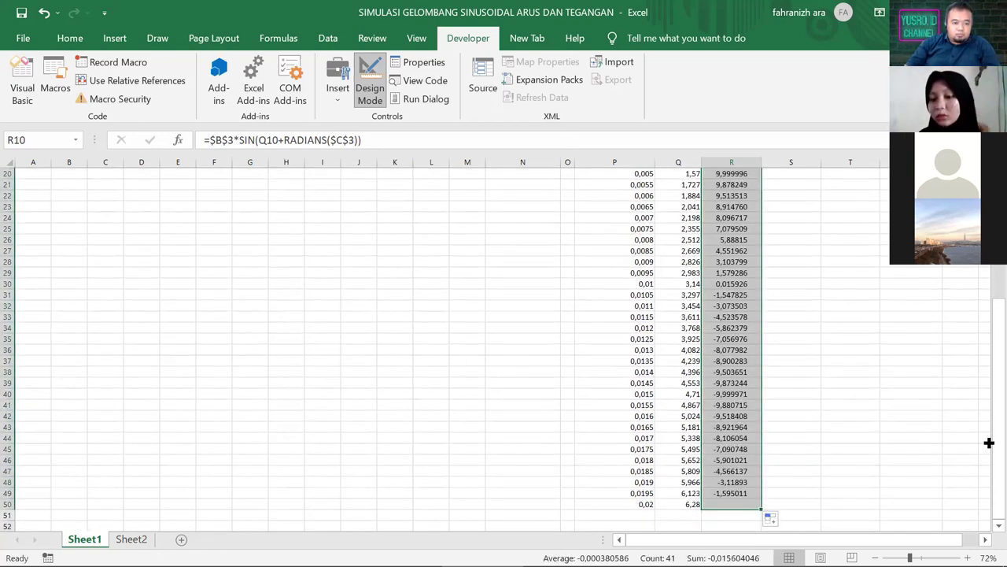
{"action": "scroll", "coordinate": [993, 270], "scroll_direction": "up", "scroll_amount": 6}
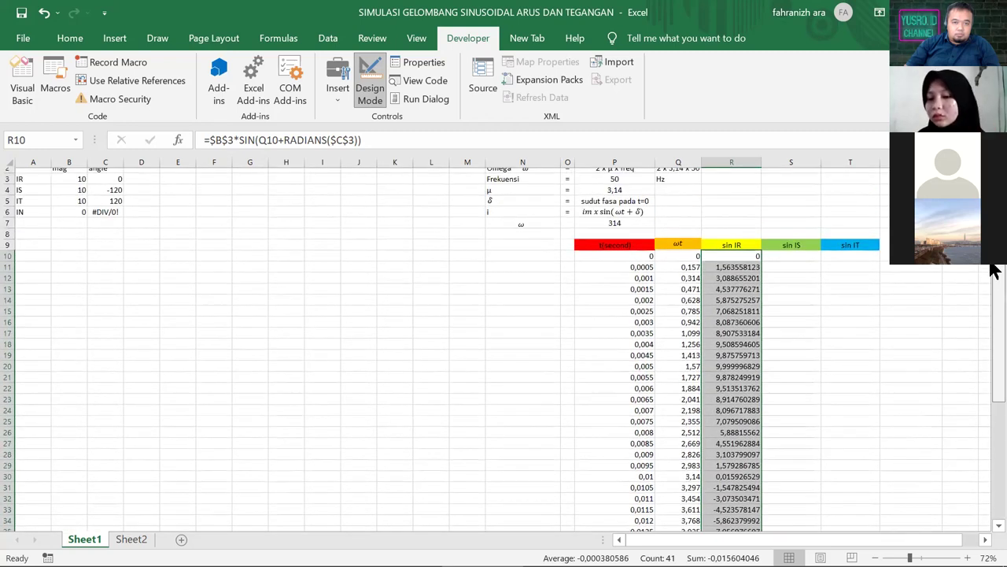
{"action": "left_click", "coordinate": [798, 250]}
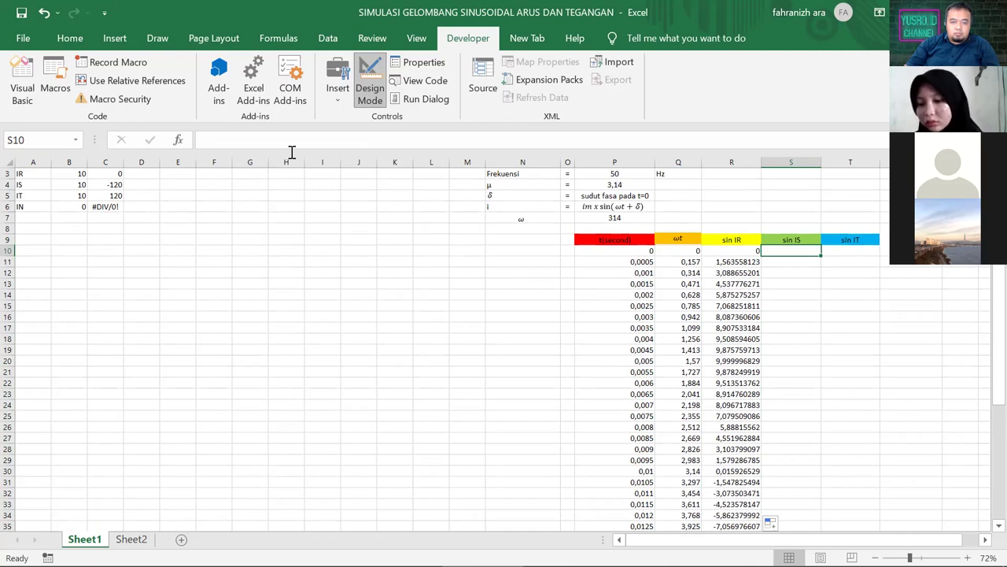
Insert an empty scatter chart with smooth lines and move it over columns E to L, starting around row 9
{"action": "left_click", "coordinate": [380, 308]}
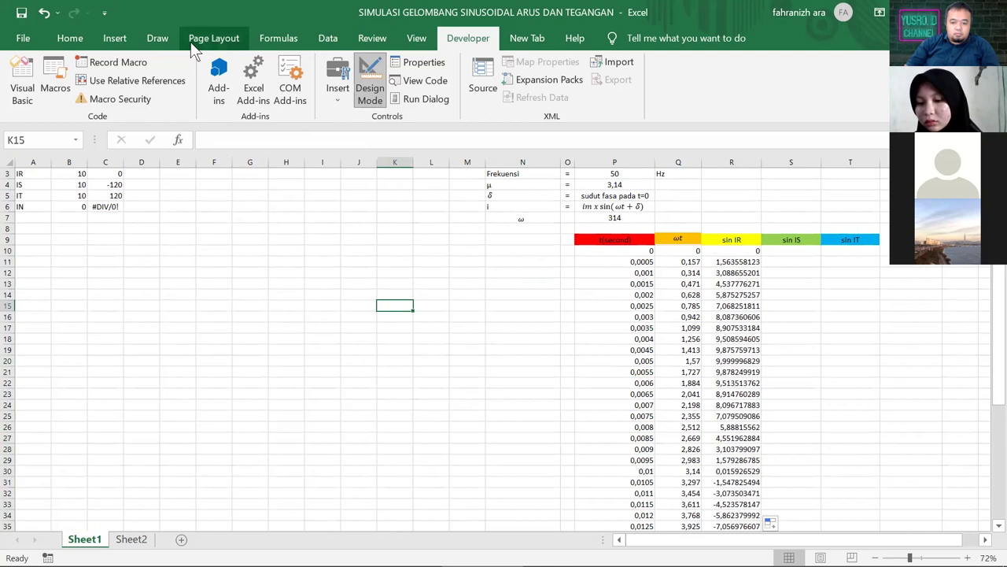
{"action": "left_click", "coordinate": [119, 42]}
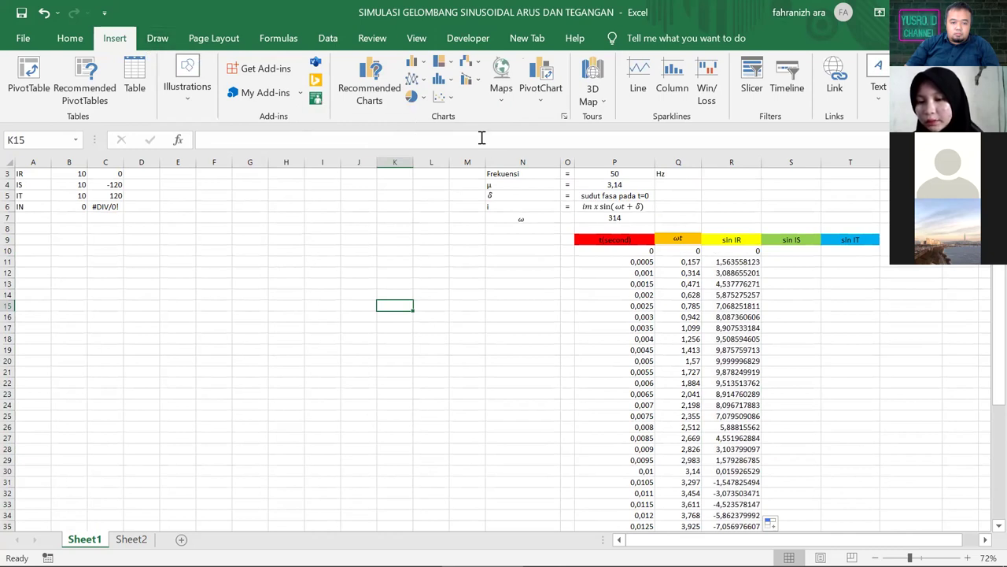
{"action": "left_click", "coordinate": [450, 98]}
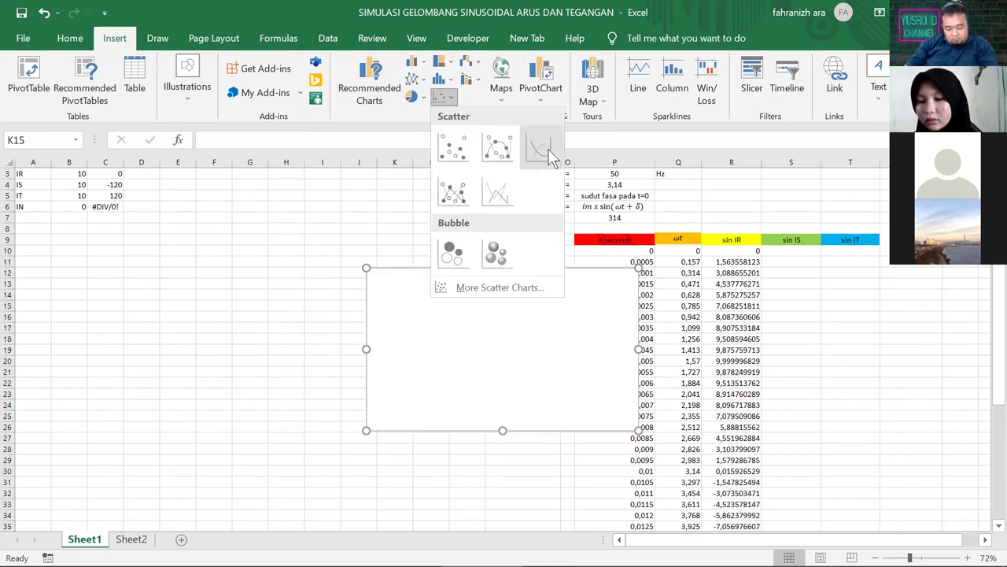
{"action": "left_click", "coordinate": [543, 149]}
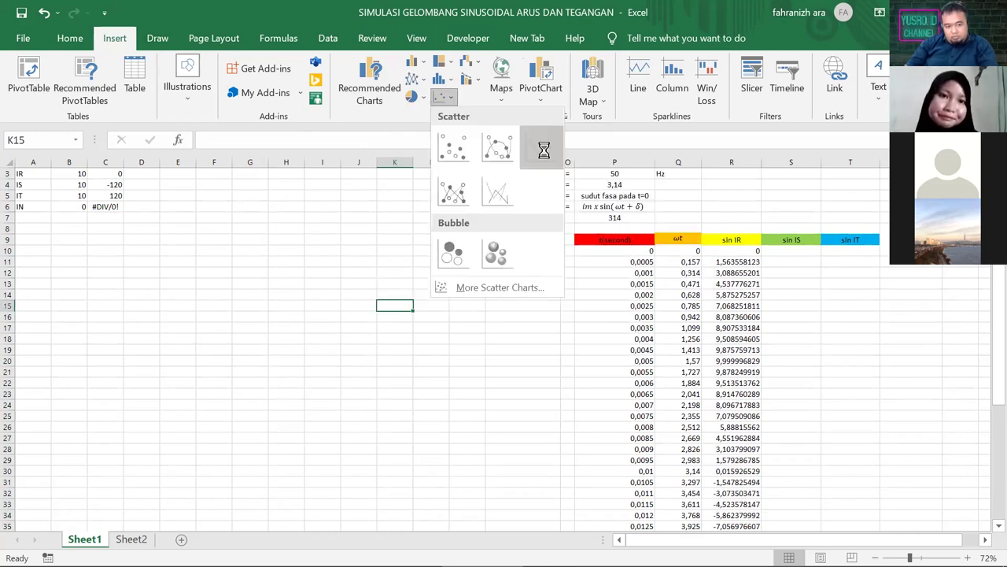
{"action": "left_click_drag", "start_coordinate": [411, 315], "coordinate": [216, 289]}
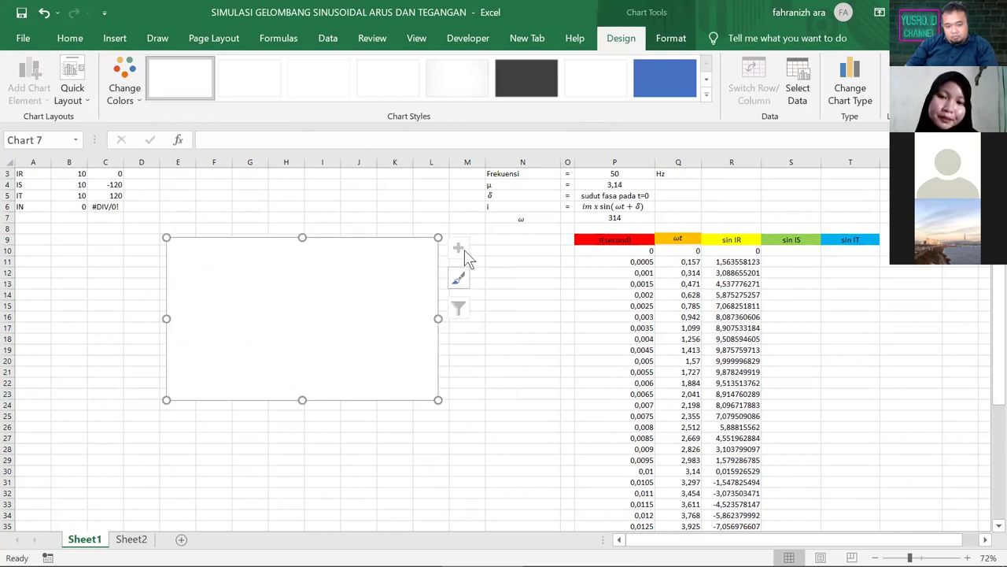
Add a new data series to the empty chart and name it Gelombang
{"action": "right_click", "coordinate": [389, 329]}
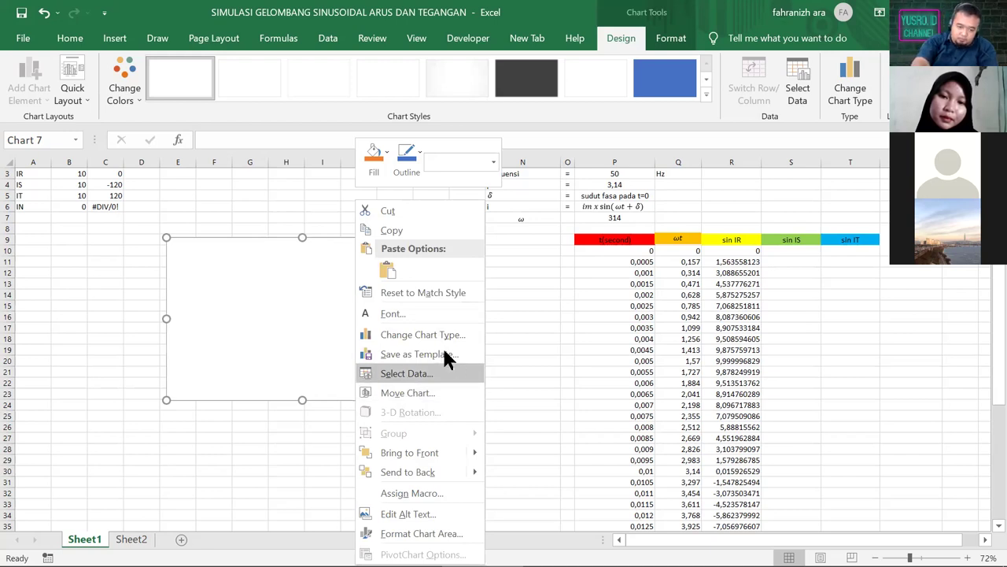
{"action": "left_click", "coordinate": [407, 373]}
{"action": "left_click", "coordinate": [96, 288]}
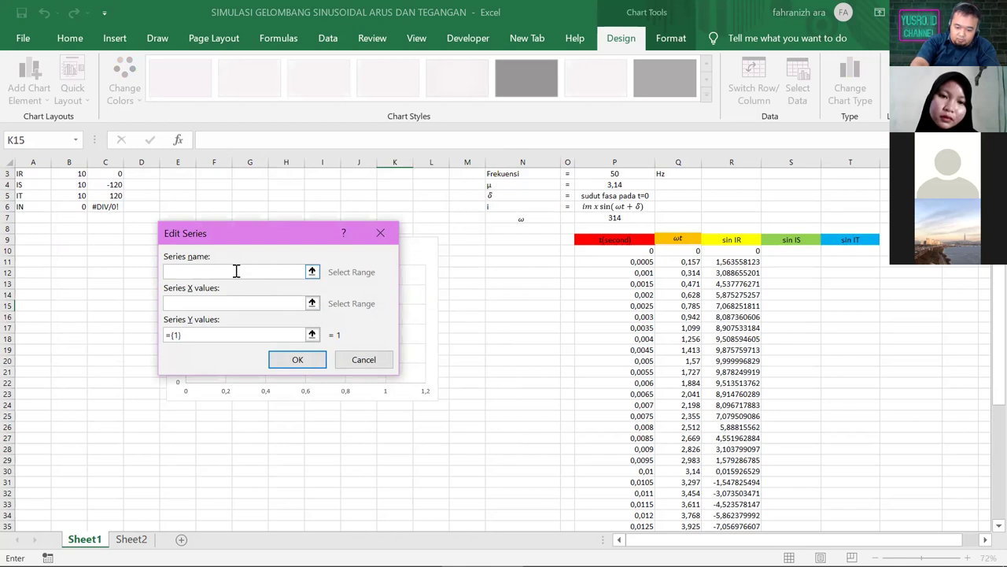
{"action": "type", "text": "Gelombang"}
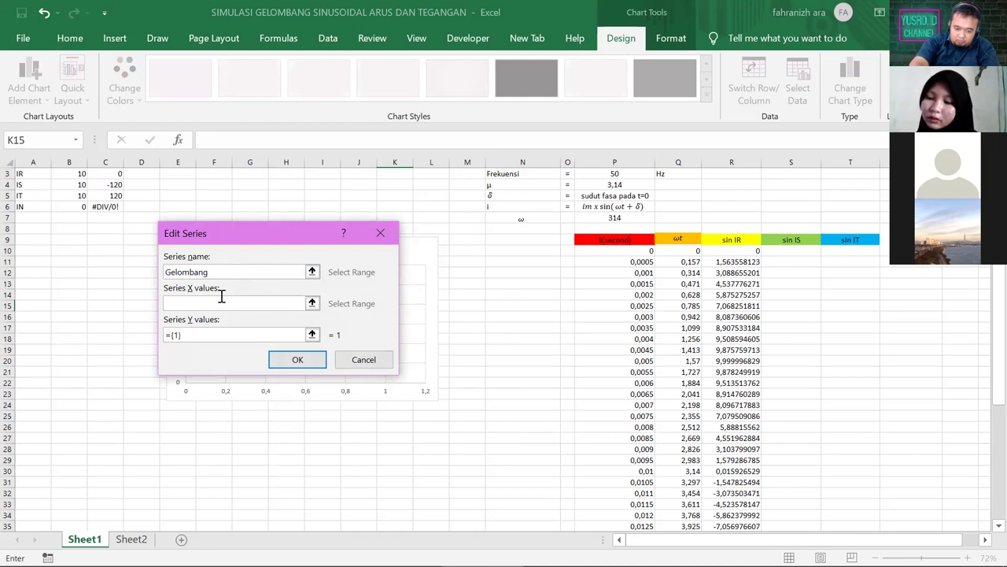
Try to set the Gelombang series' X values to the ωt cells Q10:Q14
{"action": "left_click", "coordinate": [209, 304]}
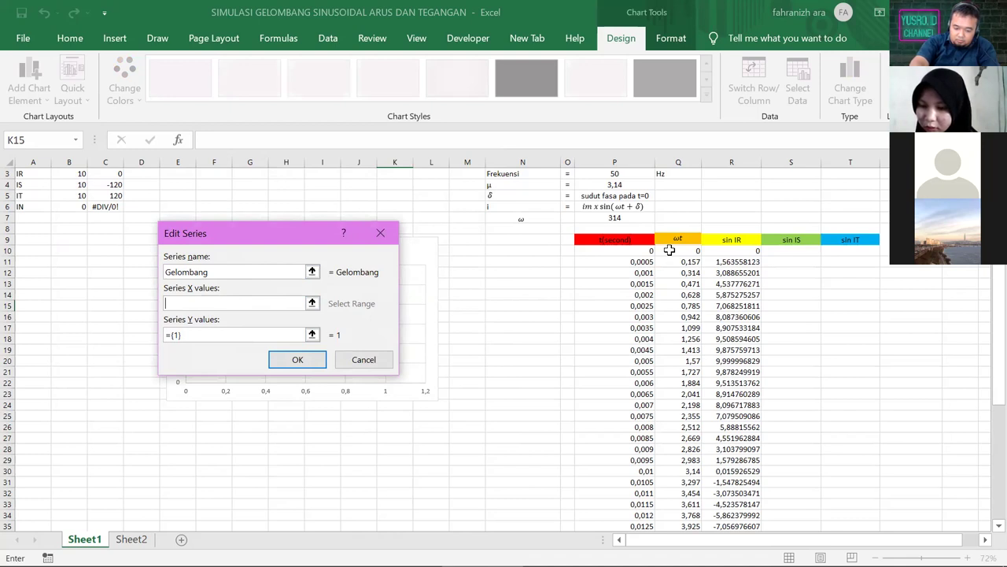
{"action": "left_click", "coordinate": [669, 249]}
{"action": "key", "text": "Tab"}
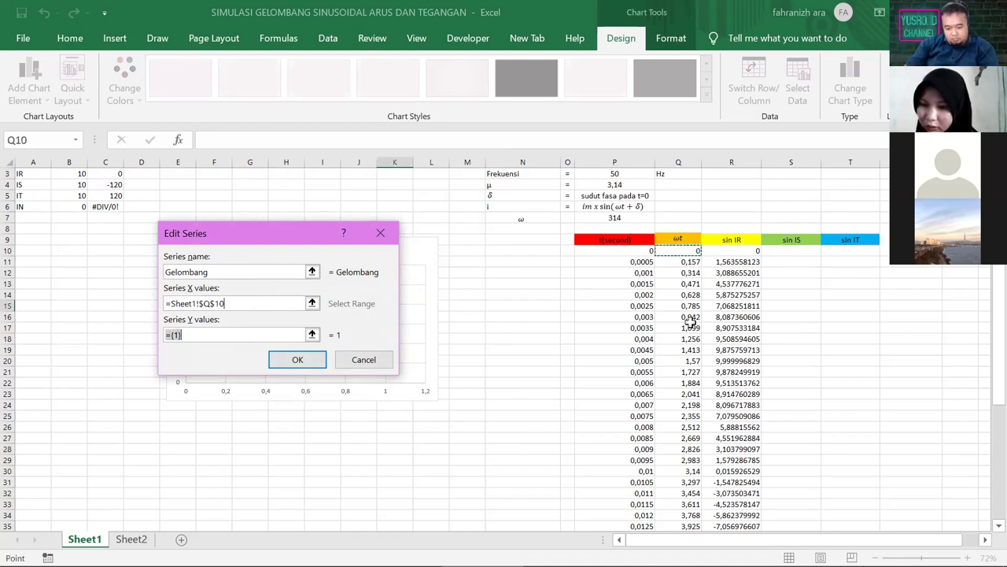
{"action": "left_click_drag", "start_coordinate": [665, 251], "coordinate": [669, 295]}
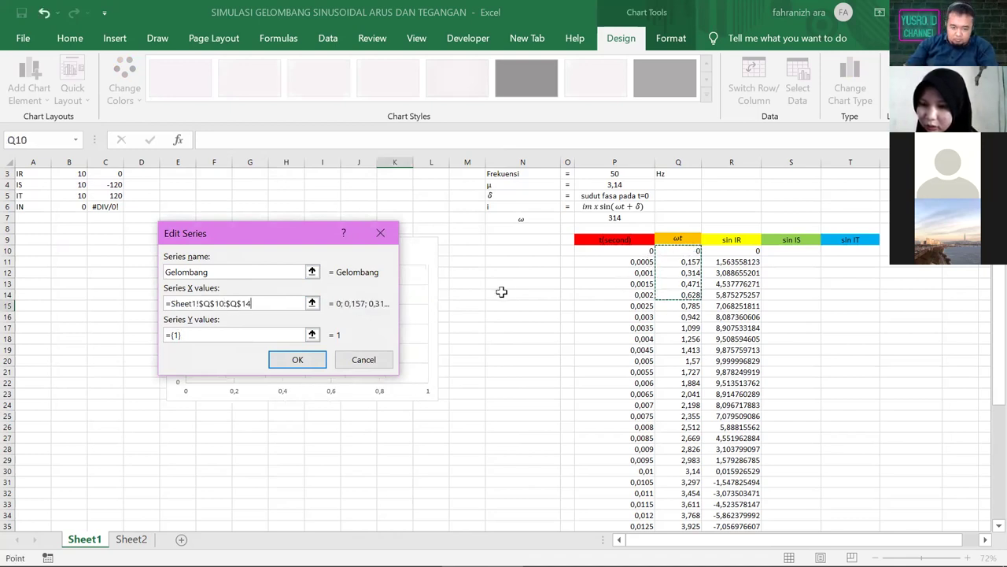
Try to replace the series' X values with the time values in P10:P50
{"action": "left_click", "coordinate": [299, 304]}
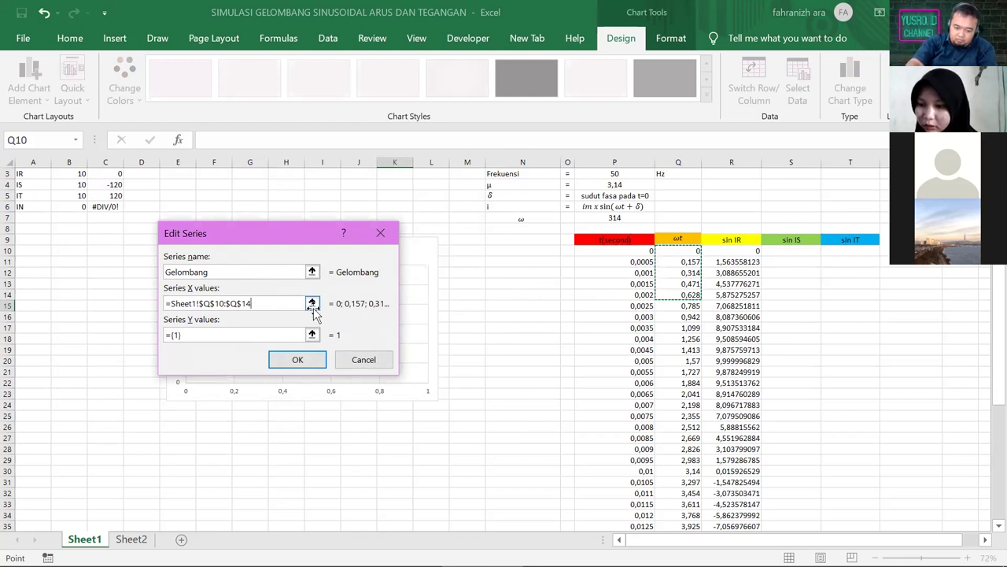
{"action": "key", "text": "BackSpace"}
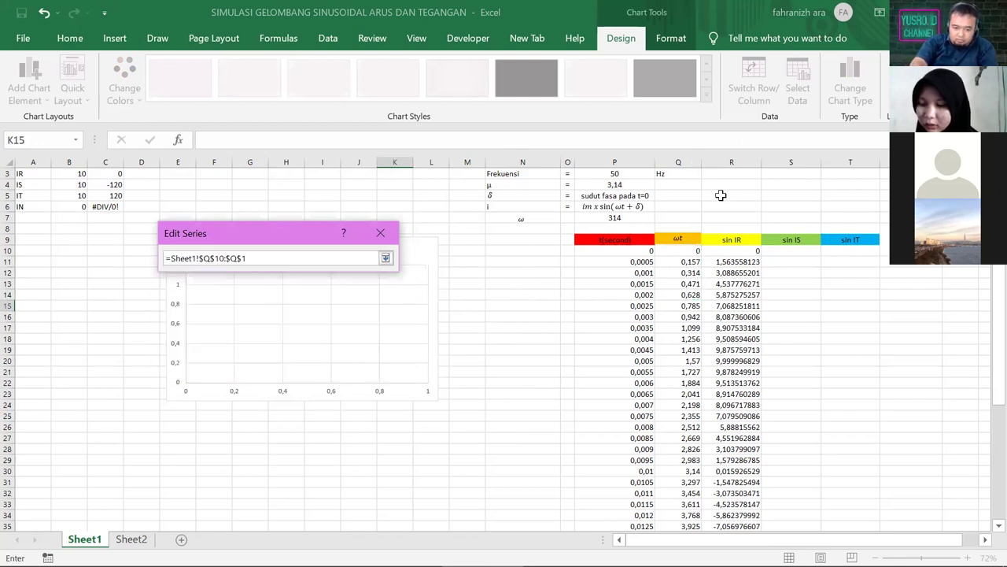
{"action": "left_click", "coordinate": [620, 250]}
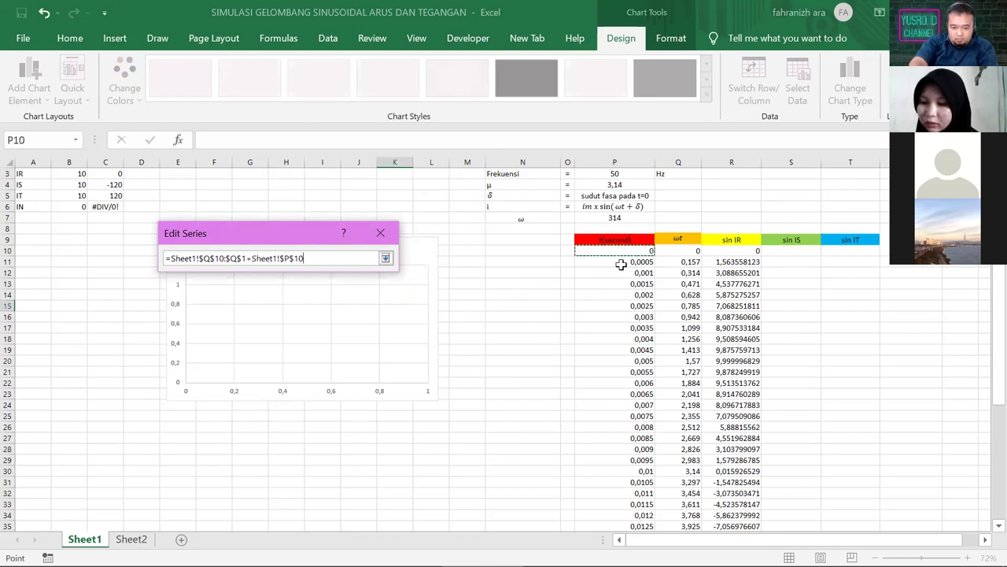
{"action": "left_click_drag", "start_coordinate": [620, 250], "coordinate": [625, 506]}
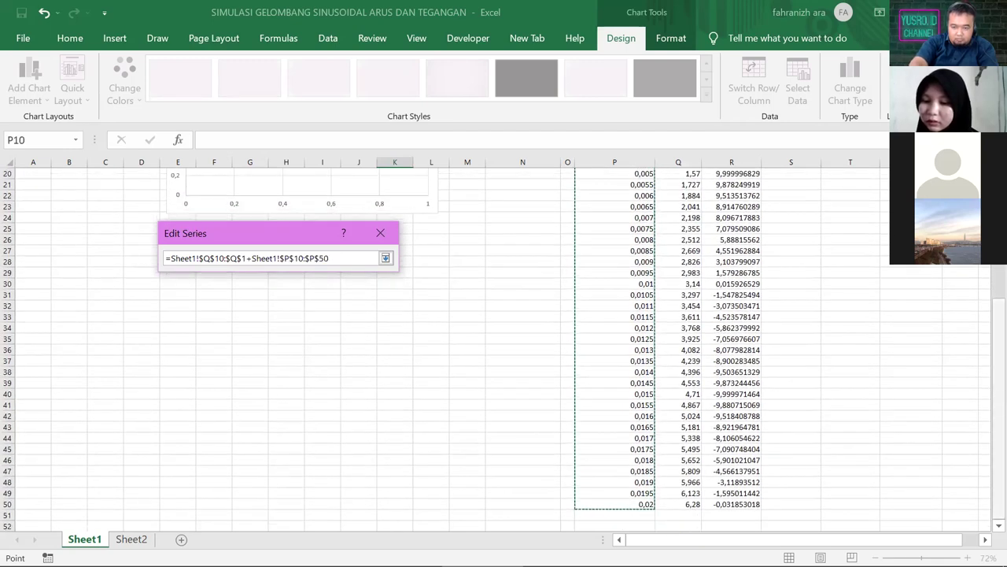
{"action": "scroll", "coordinate": [779, 282], "scroll_direction": "up", "scroll_amount": 6}
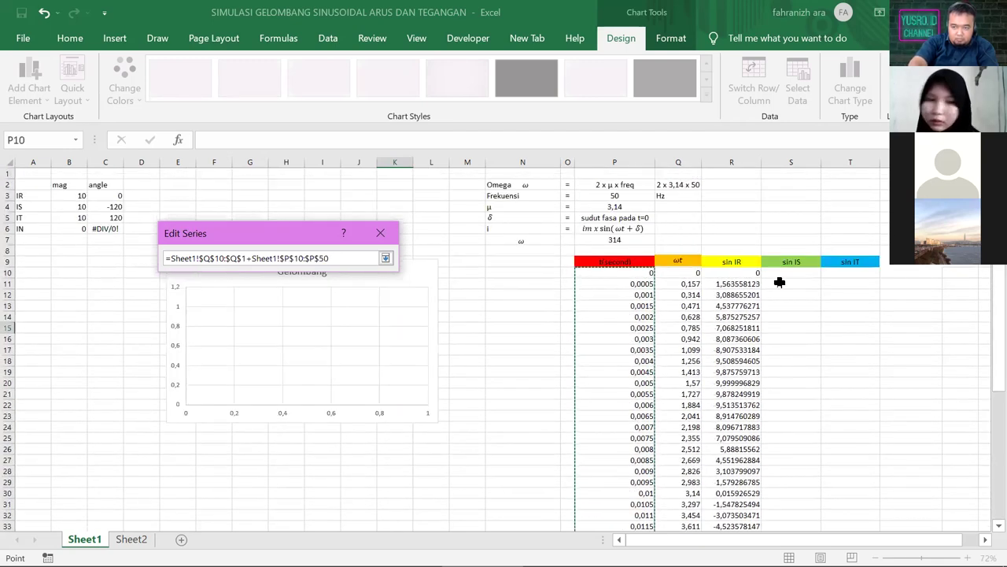
{"action": "left_click", "coordinate": [385, 258]}
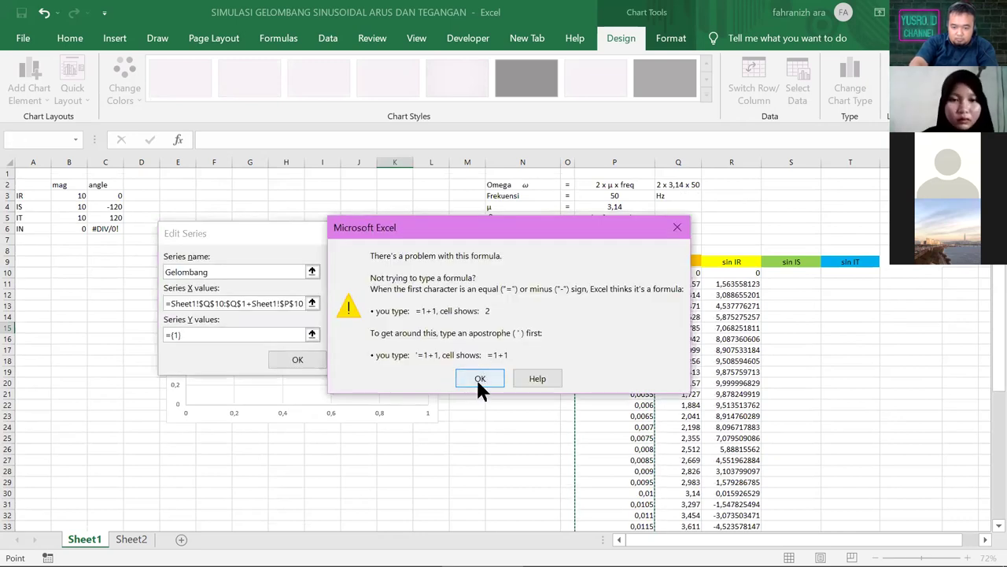
{"action": "key", "text": "Return"}
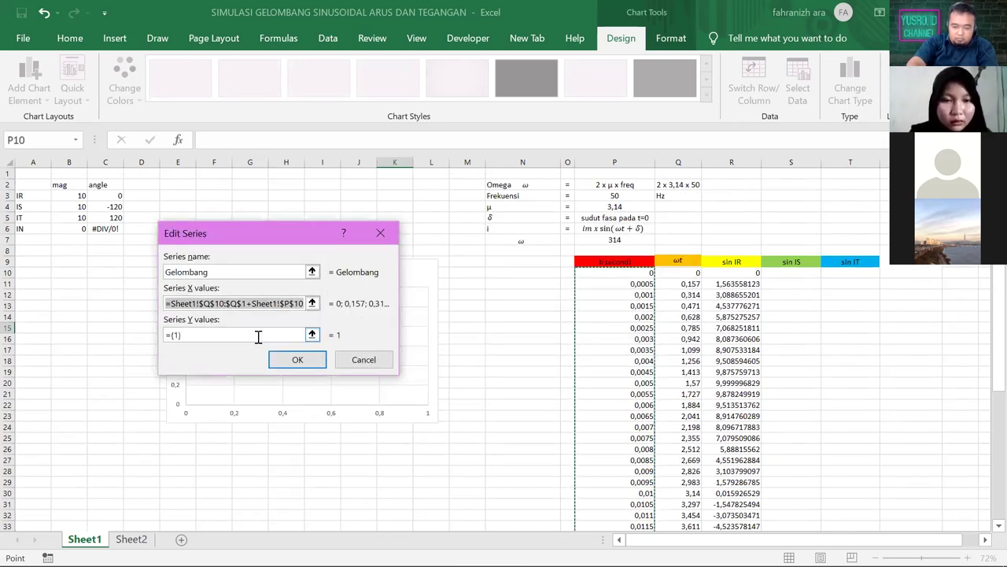
{"action": "left_click", "coordinate": [287, 337]}
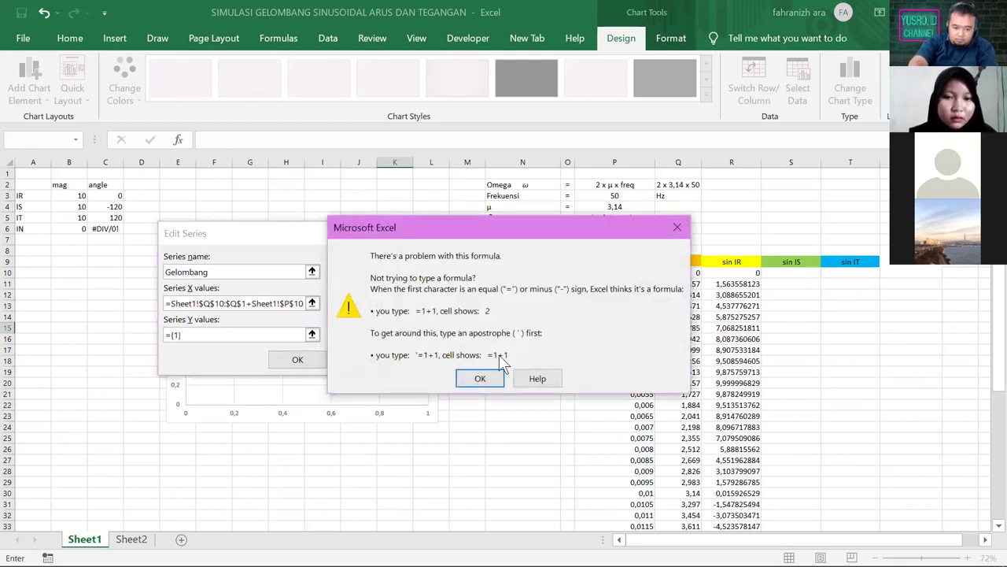
{"action": "key", "text": "Return"}
Clear the whole X values reference of the Gelombang series
{"action": "left_click", "coordinate": [314, 301]}
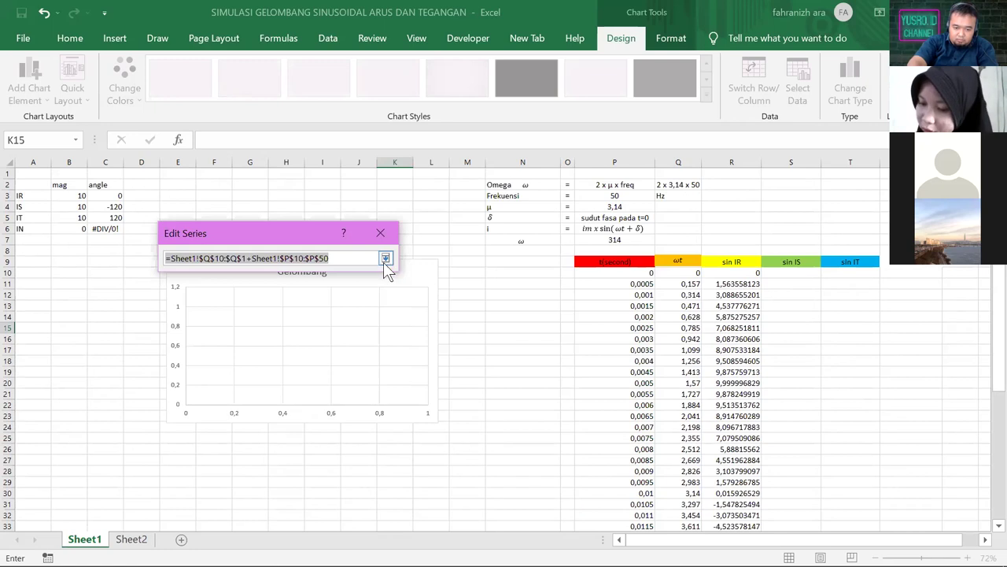
{"action": "key", "text": "BackSpace"}
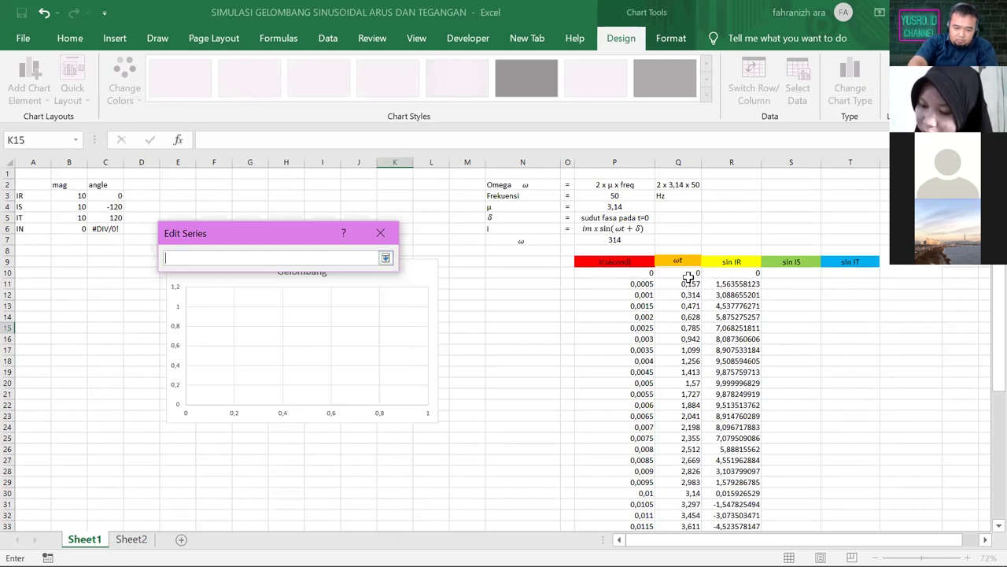
{"action": "left_click", "coordinate": [386, 258]}
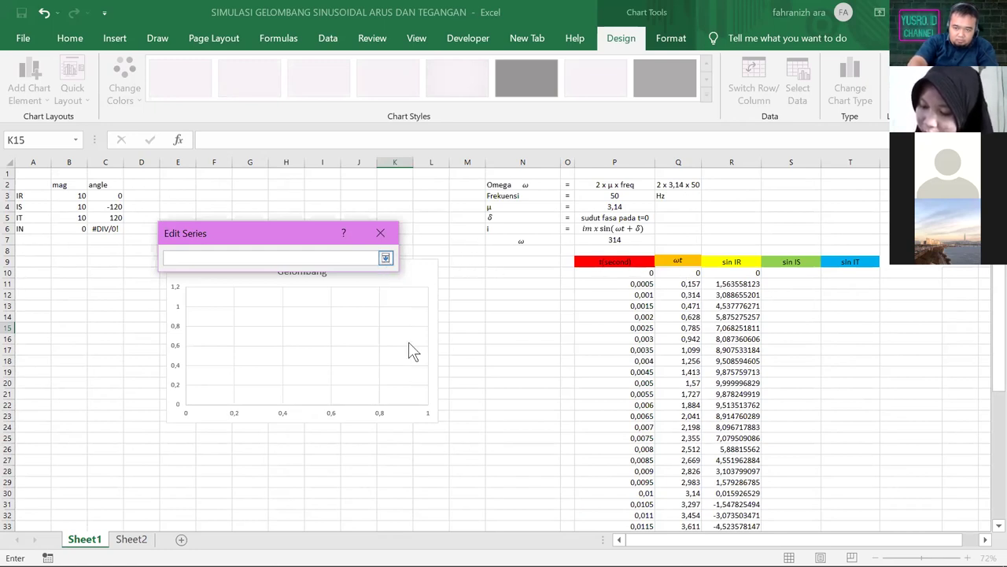
Set the Gelombang series' X values to the sin IR values in R10:R50 and apply the chart data changes
{"action": "left_click", "coordinate": [723, 272]}
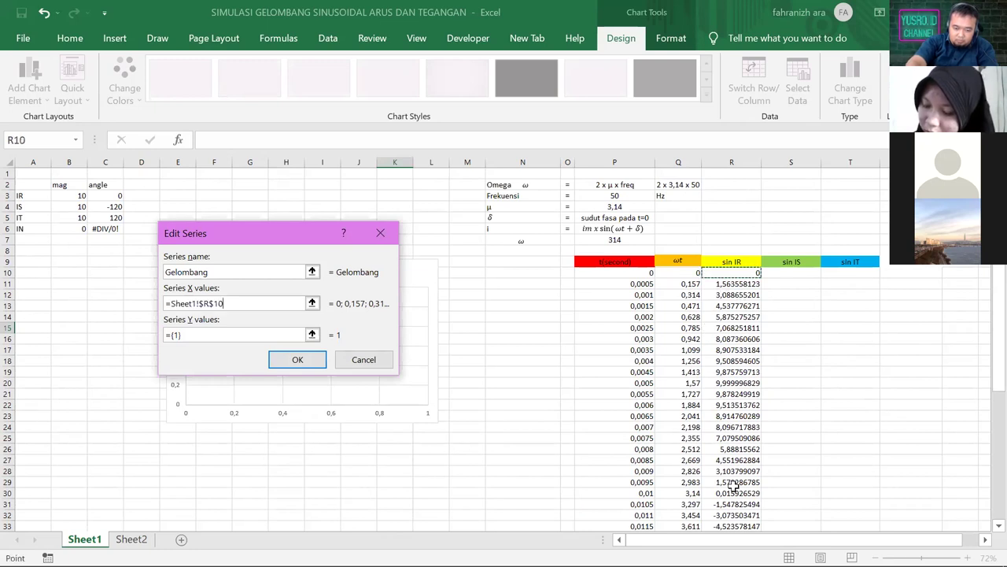
{"action": "left_click_drag", "start_coordinate": [731, 272], "coordinate": [730, 517]}
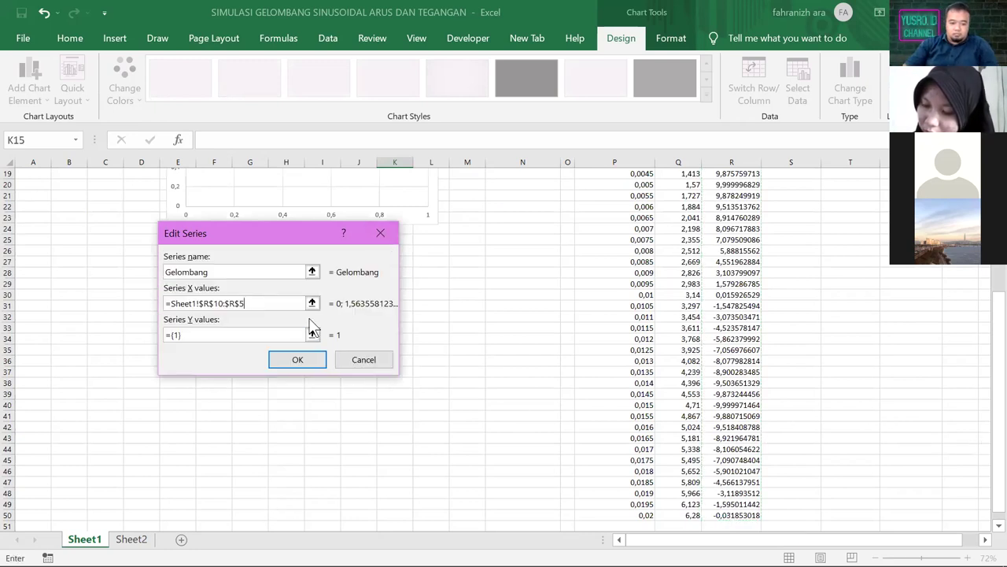
{"action": "left_click", "coordinate": [296, 361]}
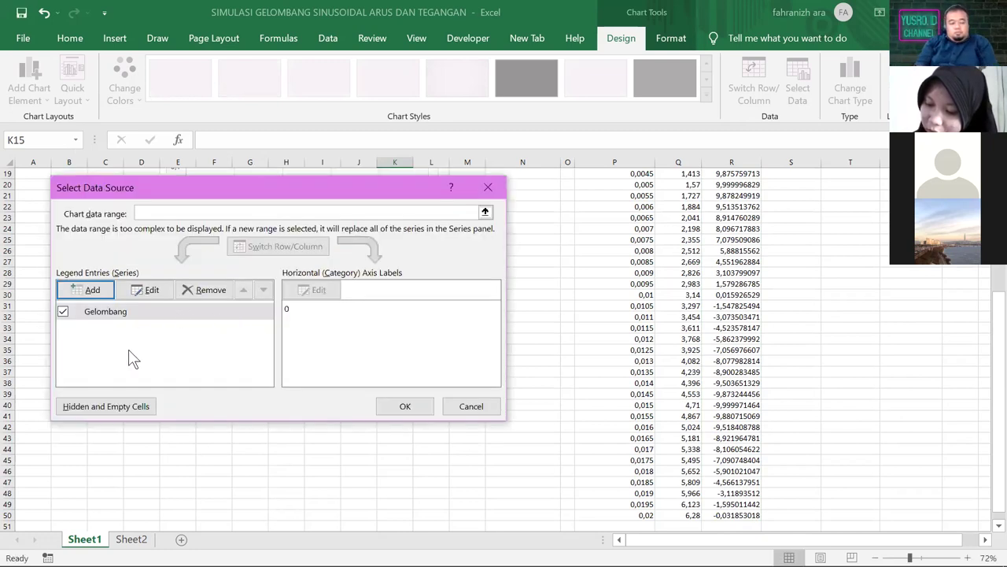
{"action": "left_click", "coordinate": [116, 309]}
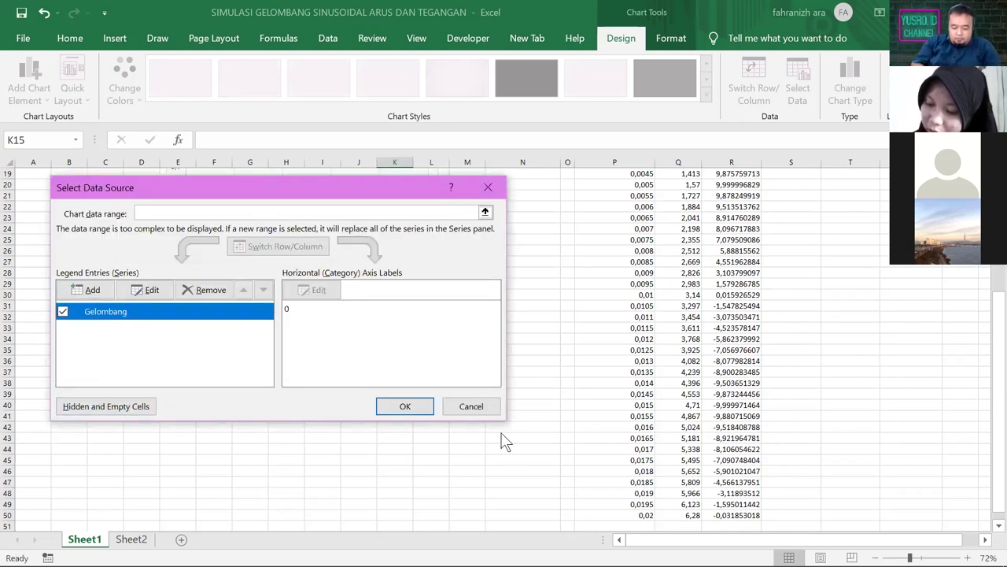
{"action": "left_click", "coordinate": [408, 404]}
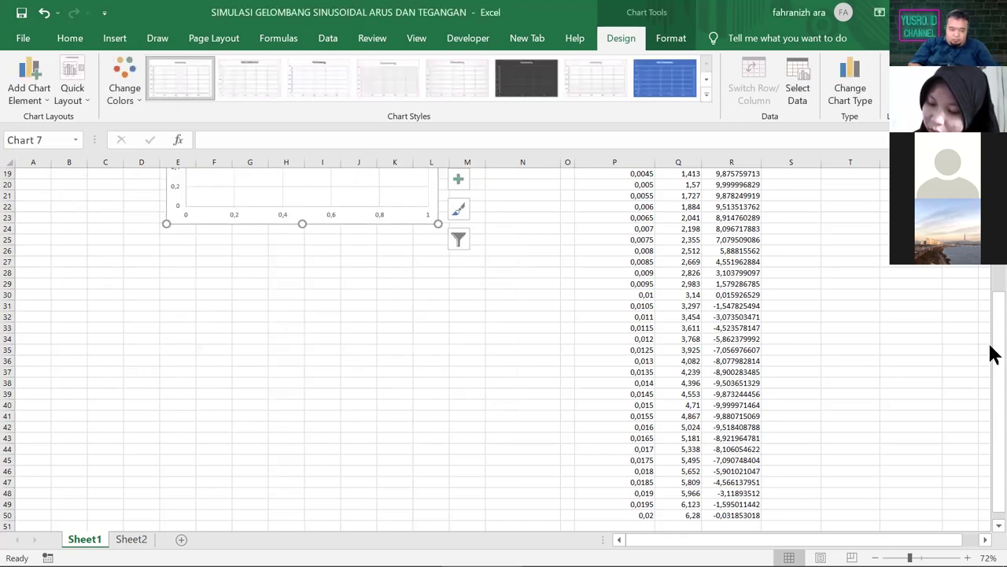
Reopen the chart's data source and add a second series named gelombang
{"action": "scroll", "coordinate": [589, 254], "scroll_direction": "up", "scroll_amount": 5}
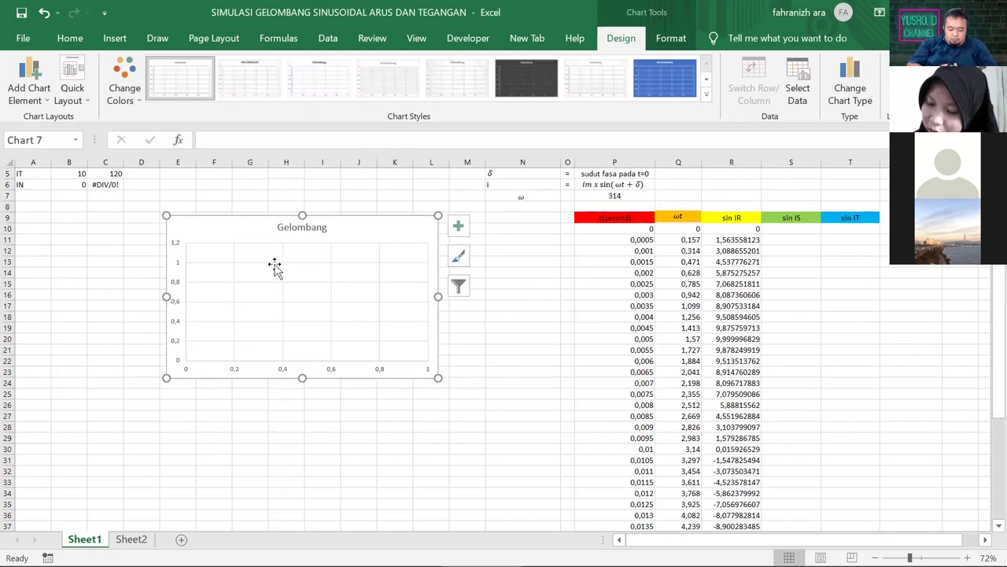
{"action": "left_click", "coordinate": [455, 233]}
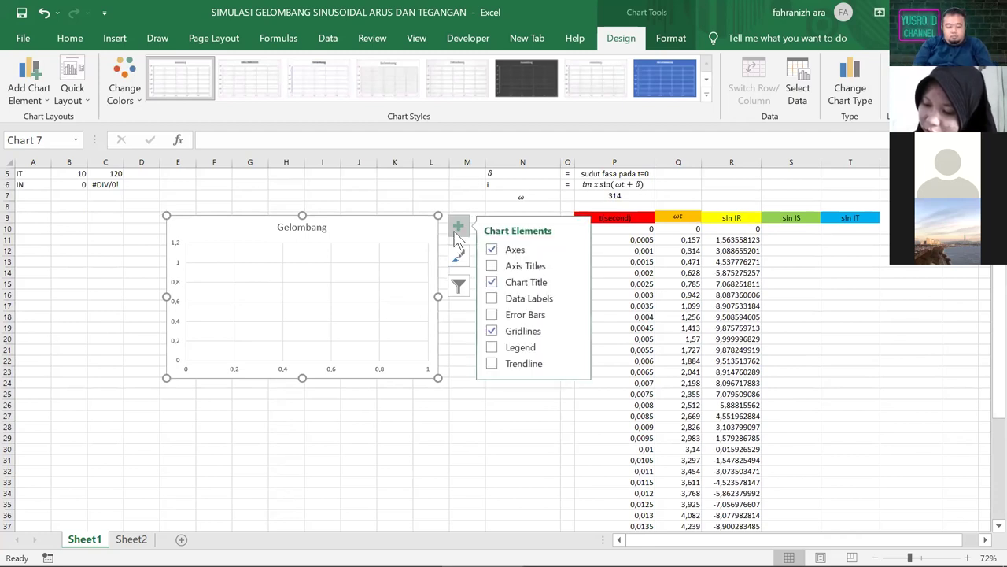
{"action": "left_click", "coordinate": [323, 288]}
{"action": "right_click", "coordinate": [323, 289]}
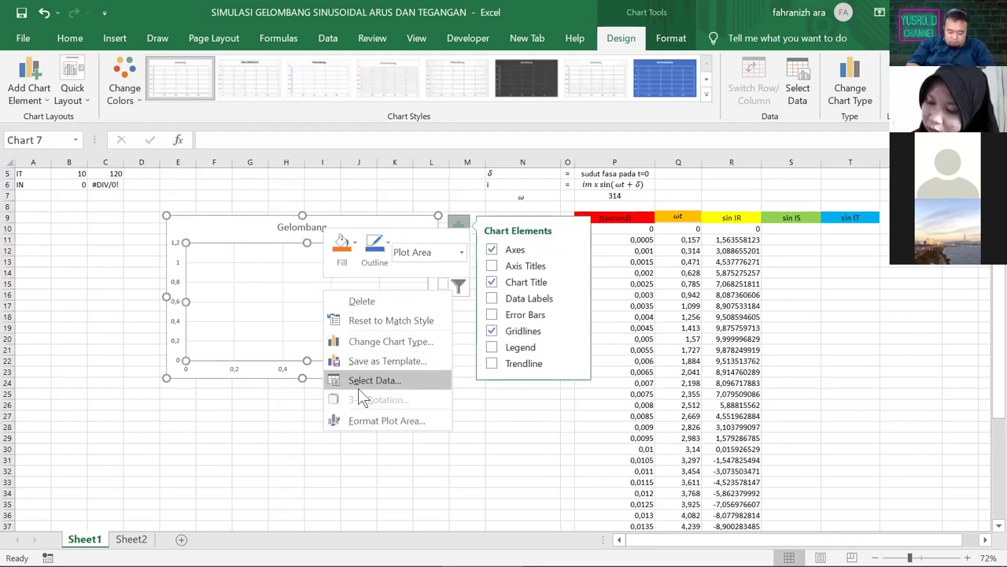
{"action": "left_click", "coordinate": [358, 382]}
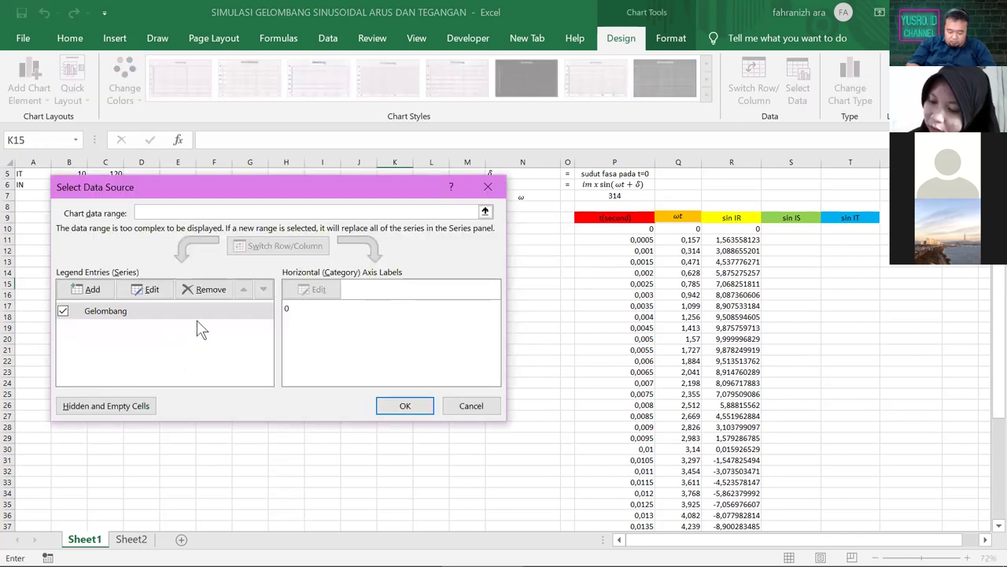
{"action": "left_click", "coordinate": [88, 290]}
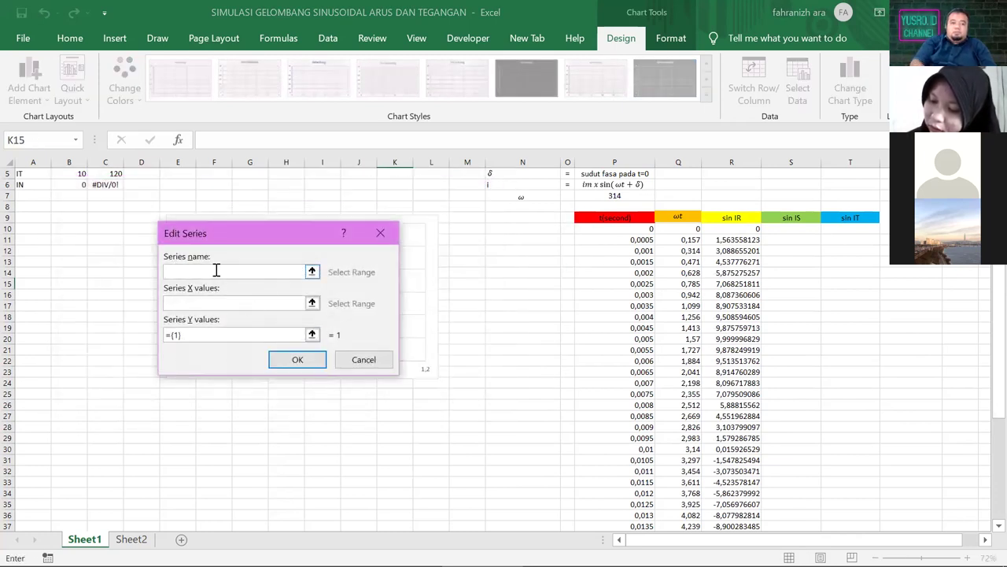
{"action": "type", "text": "gelombang"}
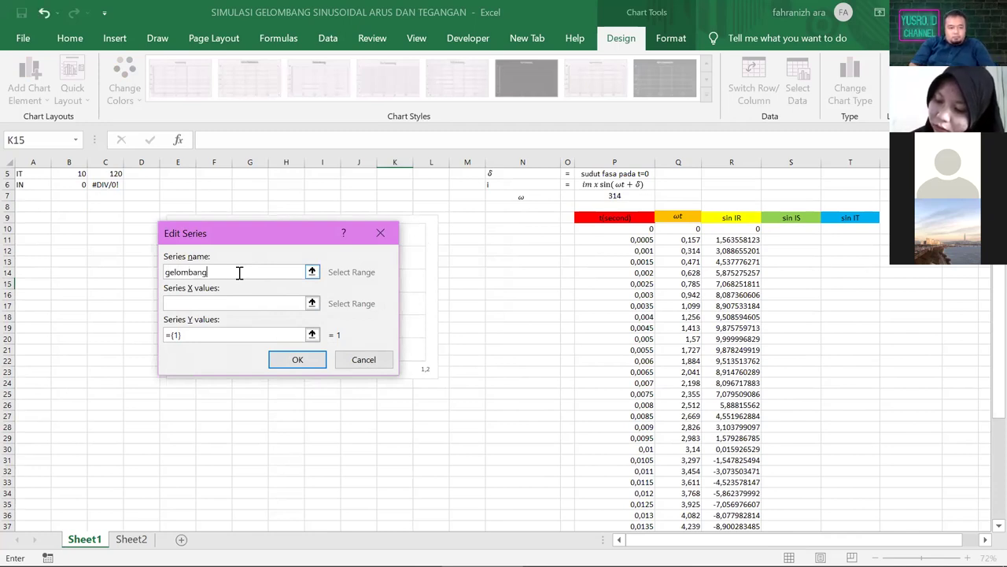
Set the second gelombang series' X values to the time values in P10:P50
{"action": "left_click", "coordinate": [256, 303]}
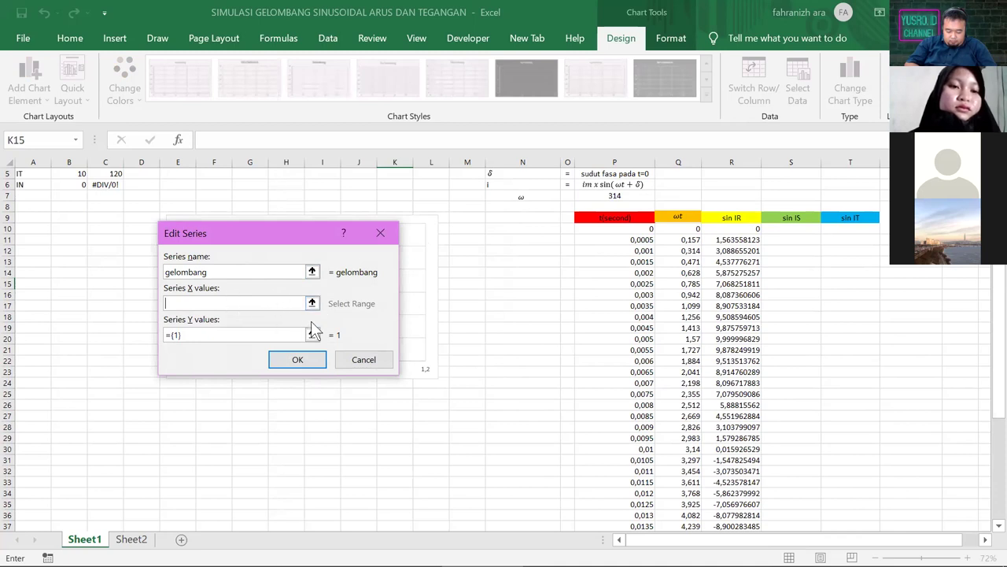
{"action": "left_click", "coordinate": [602, 228]}
{"action": "key", "text": "Tab"}
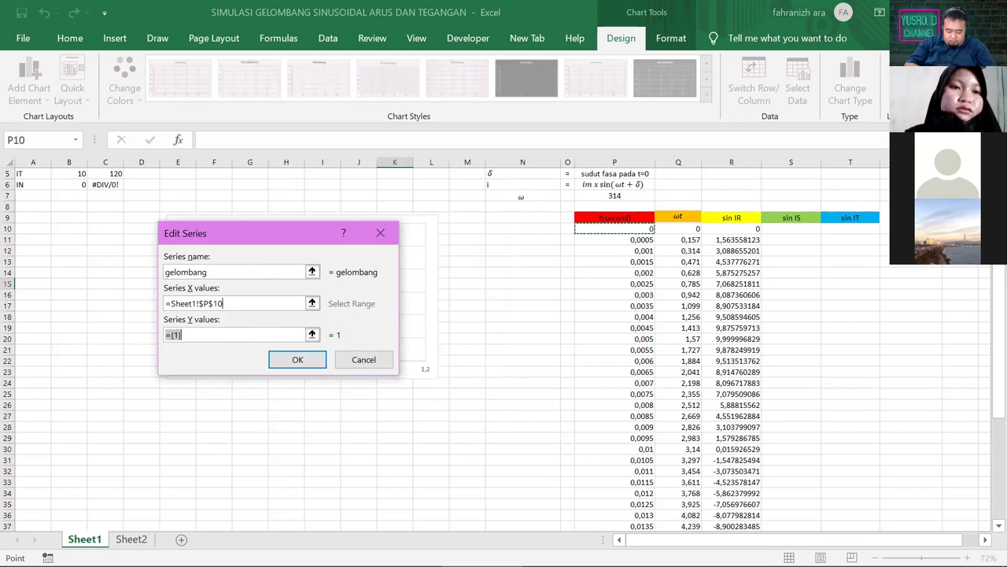
{"action": "left_click_drag", "start_coordinate": [613, 228], "coordinate": [642, 516]}
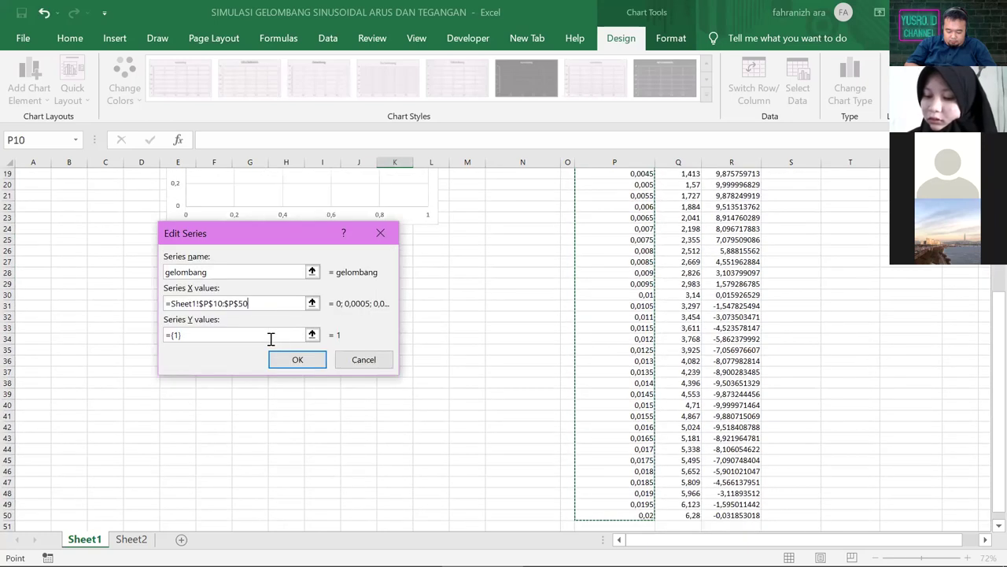
Set the second gelombang series' Y values to the sin IR values in R10:R50 and apply the data to the chart
{"action": "left_click", "coordinate": [277, 338]}
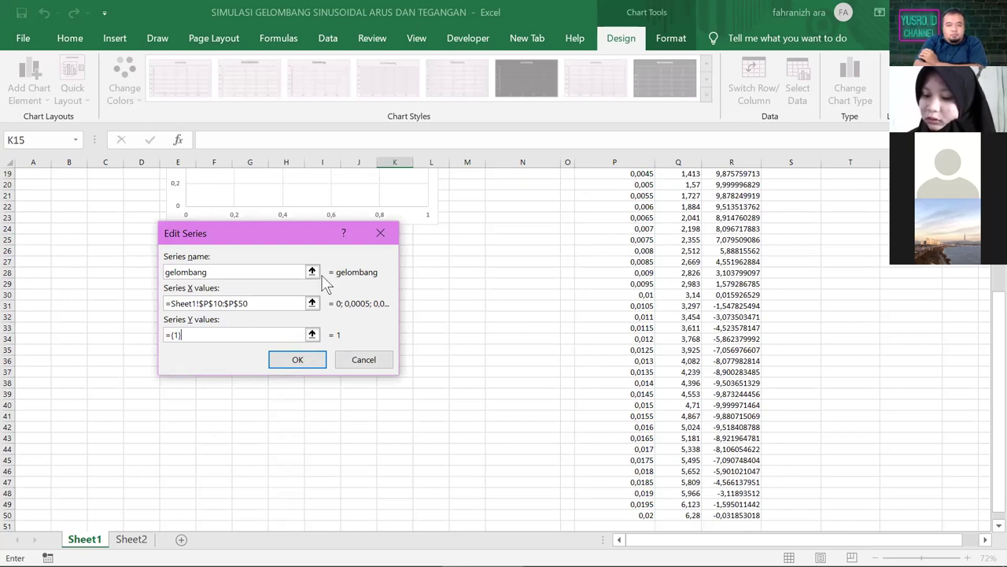
{"action": "left_click", "coordinate": [669, 150]}
{"action": "key", "text": "BackSpace"}
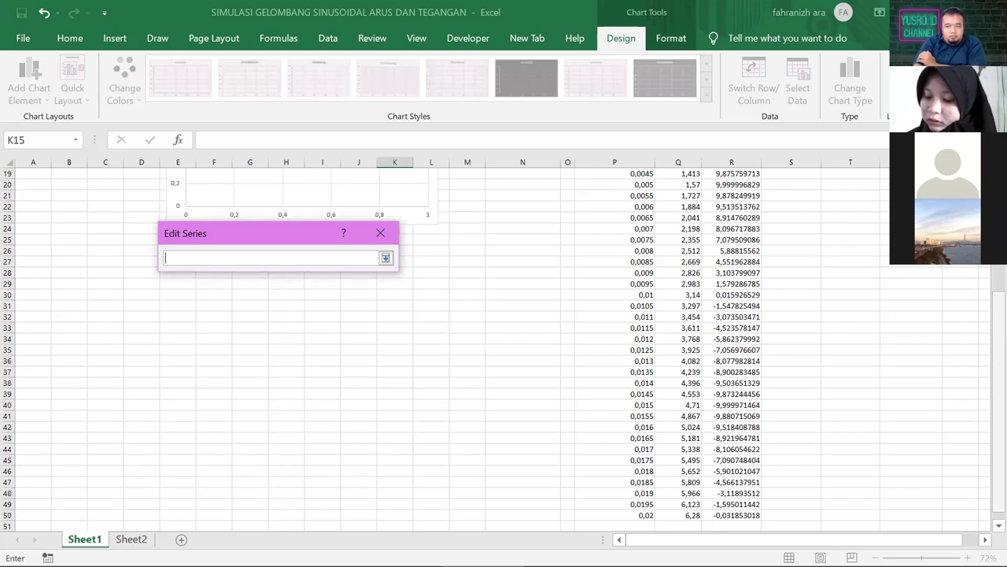
{"action": "scroll", "coordinate": [740, 238], "scroll_direction": "up", "scroll_amount": 5}
{"action": "left_click", "coordinate": [731, 239]}
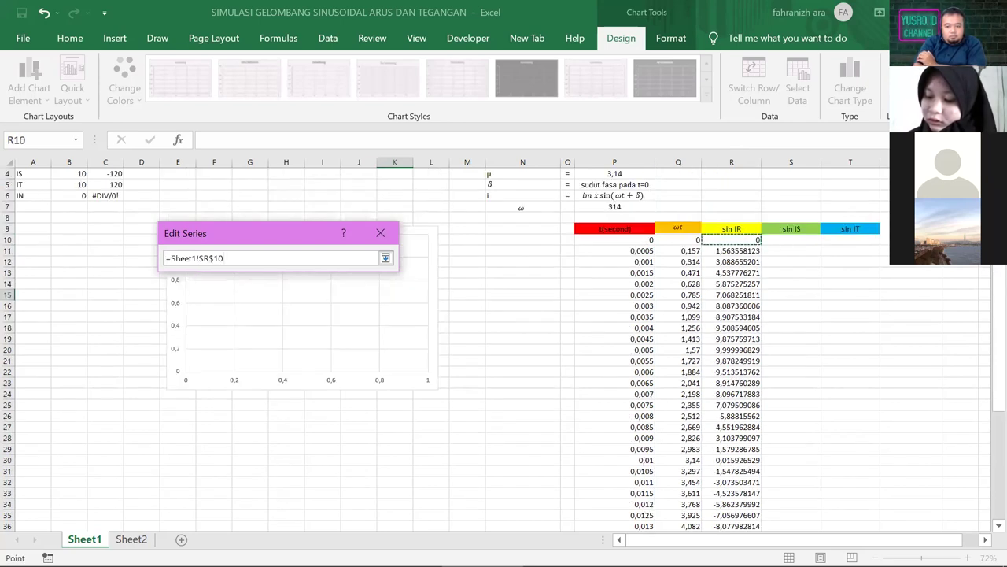
{"action": "left_click_drag", "start_coordinate": [721, 532], "coordinate": [722, 506]}
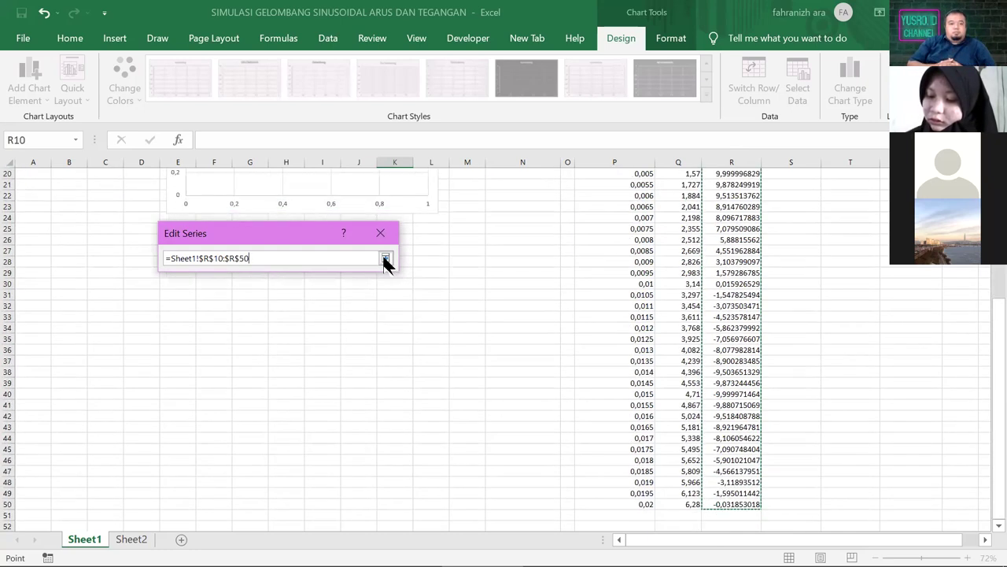
{"action": "left_click", "coordinate": [385, 258]}
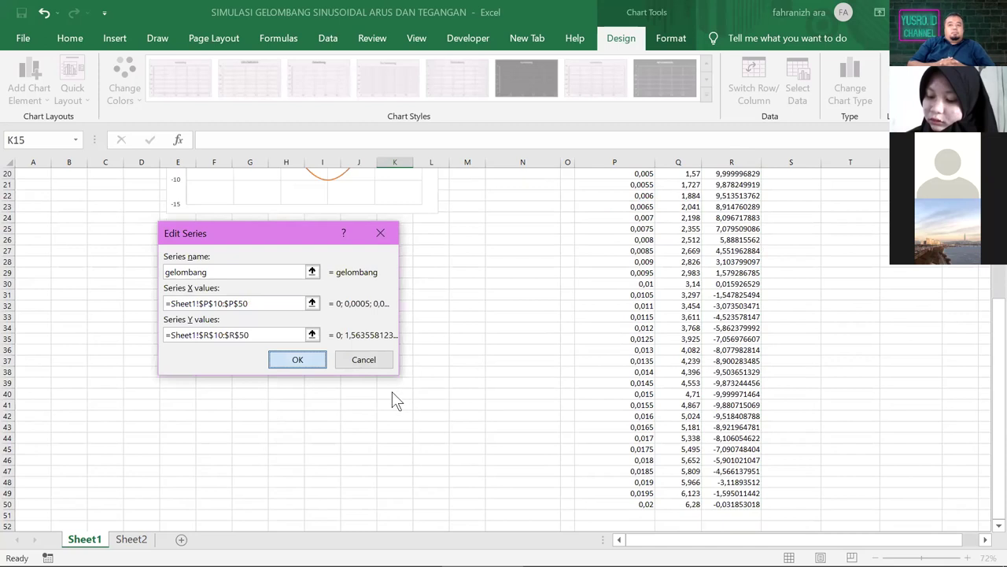
{"action": "left_click", "coordinate": [294, 360]}
{"action": "left_click", "coordinate": [401, 405]}
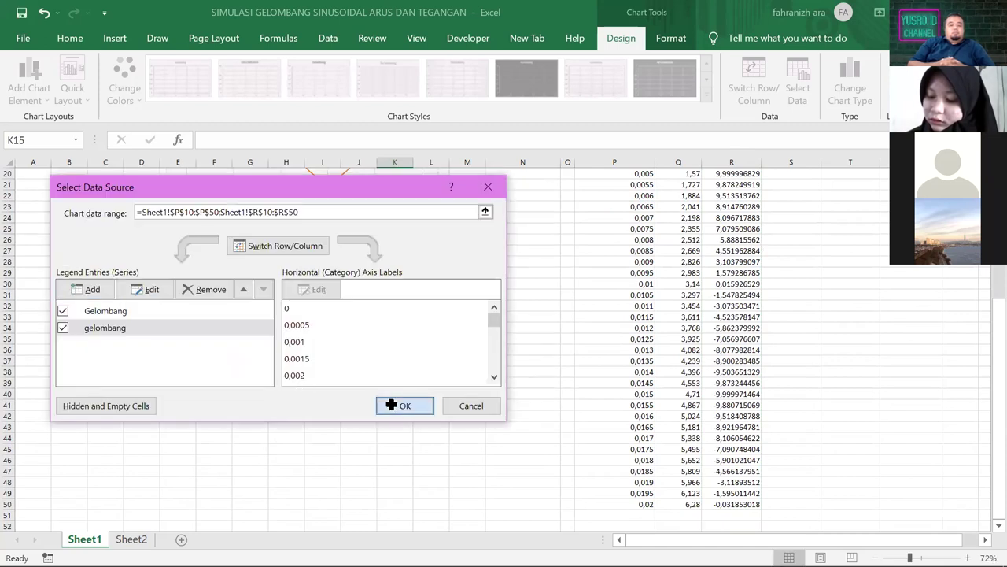
{"action": "left_click_drag", "start_coordinate": [992, 270], "coordinate": [993, 263]}
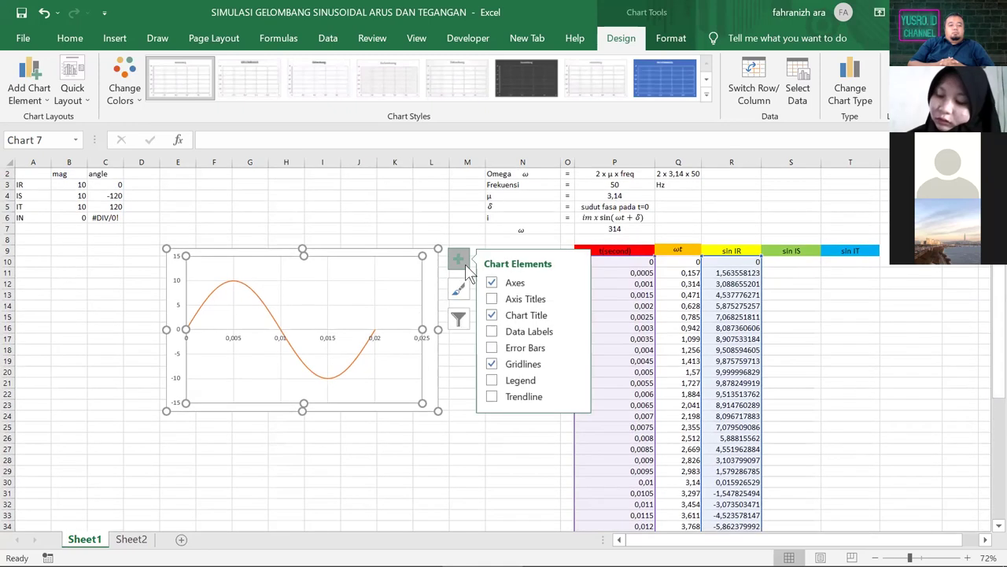
{"action": "left_click", "coordinate": [293, 469]}
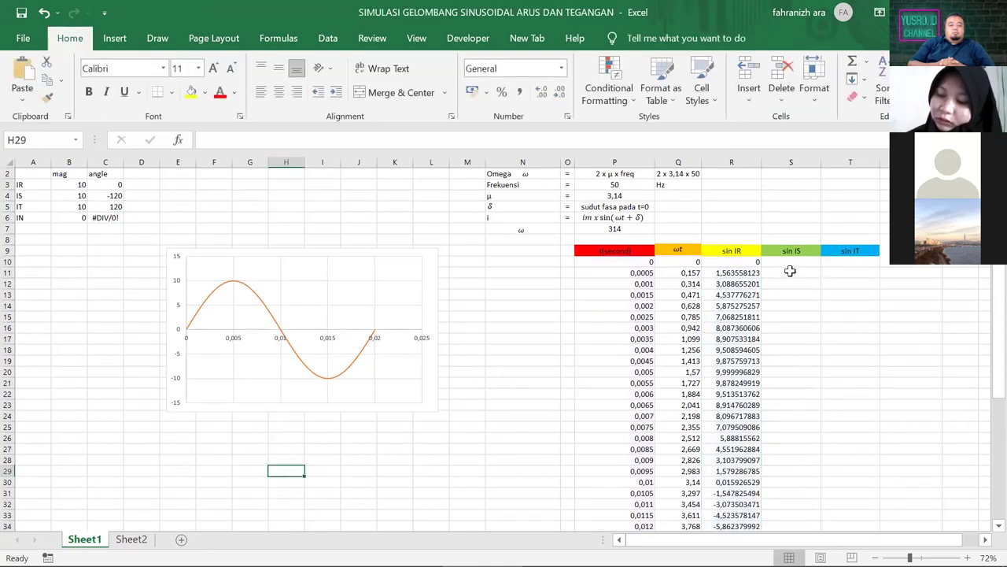
Enter the first sin IS value in S10 with the formula =B4*SIN(Q10+RADIANS(C4))
{"action": "left_click", "coordinate": [789, 261]}
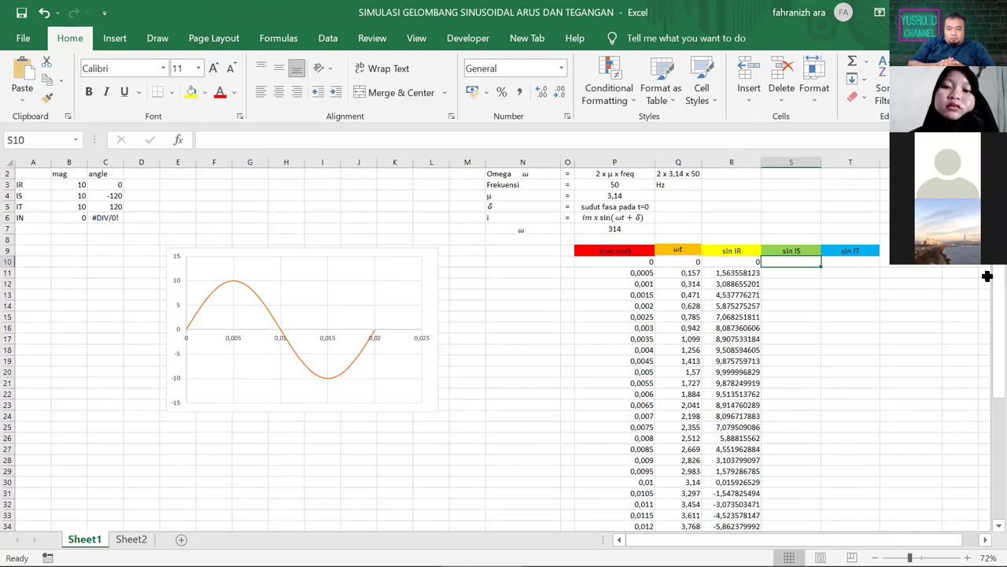
{"action": "scroll", "coordinate": [991, 282], "scroll_direction": "up", "scroll_amount": 1}
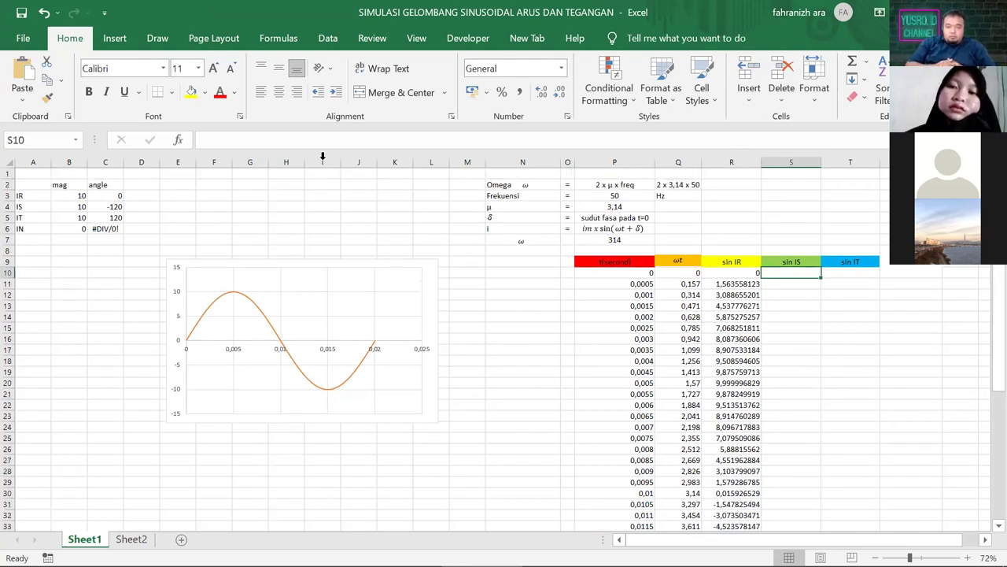
{"action": "left_click", "coordinate": [741, 272]}
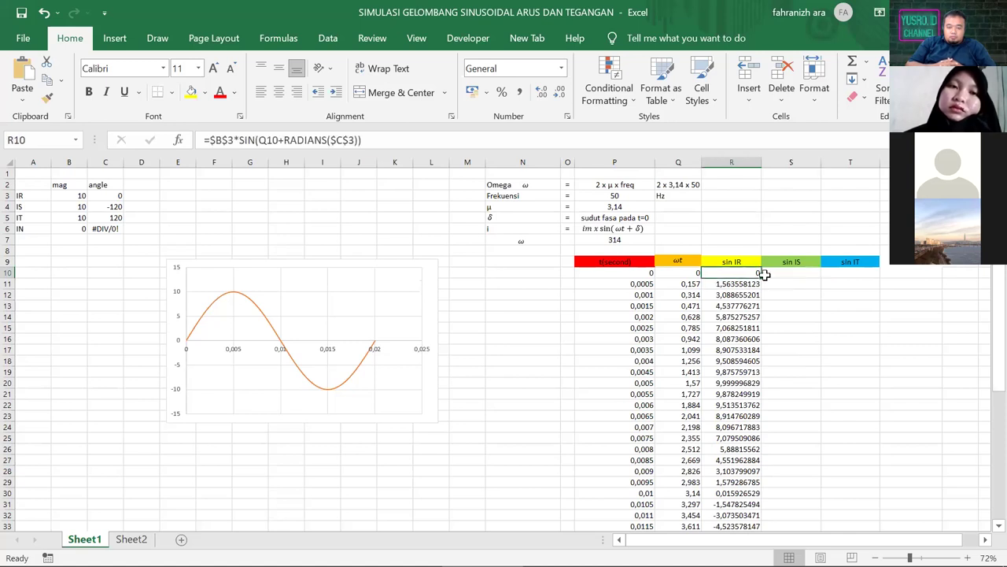
{"action": "left_click", "coordinate": [786, 275]}
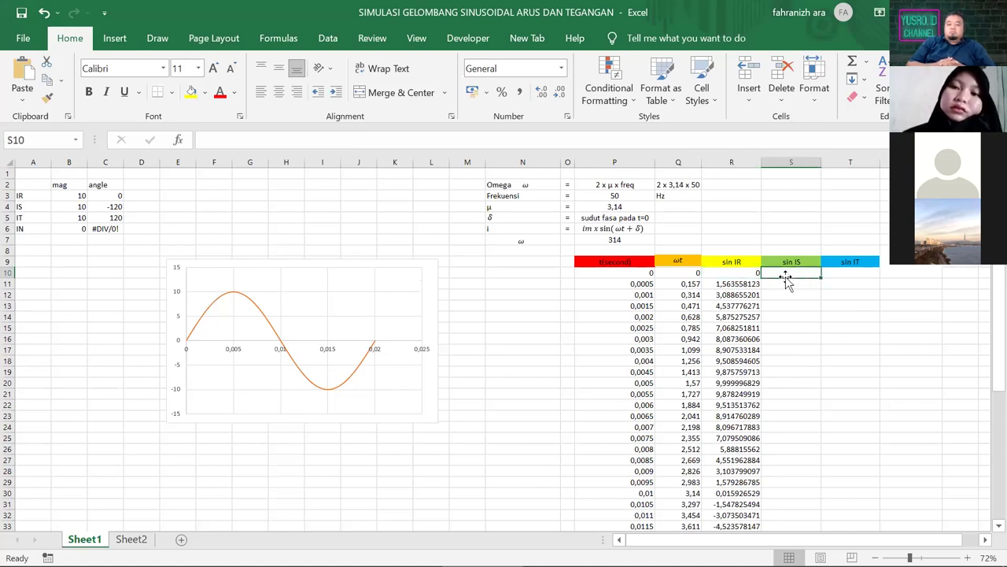
{"action": "type", "text": "+"}
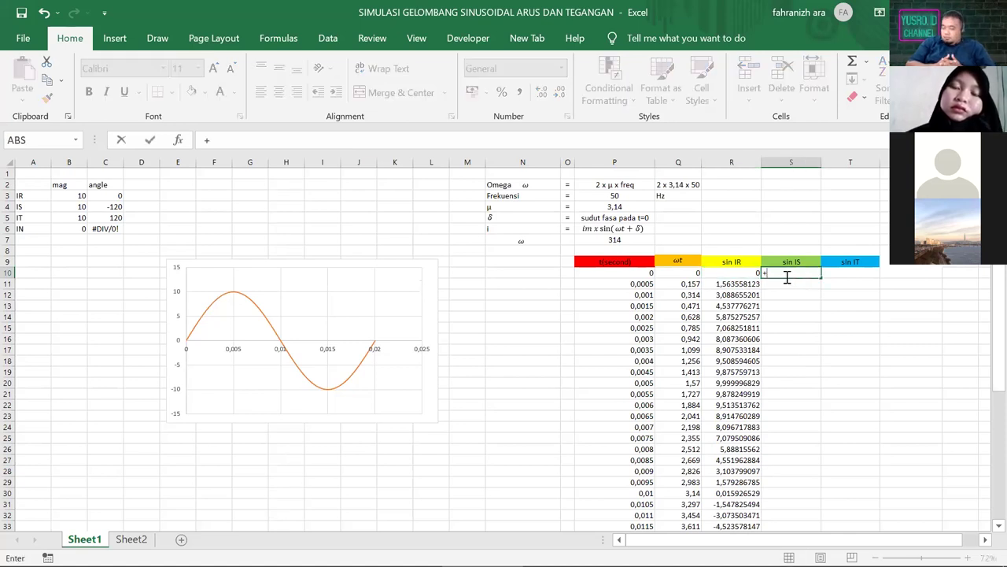
{"action": "key", "text": "BackSpace"}
{"action": "type", "text": "="}
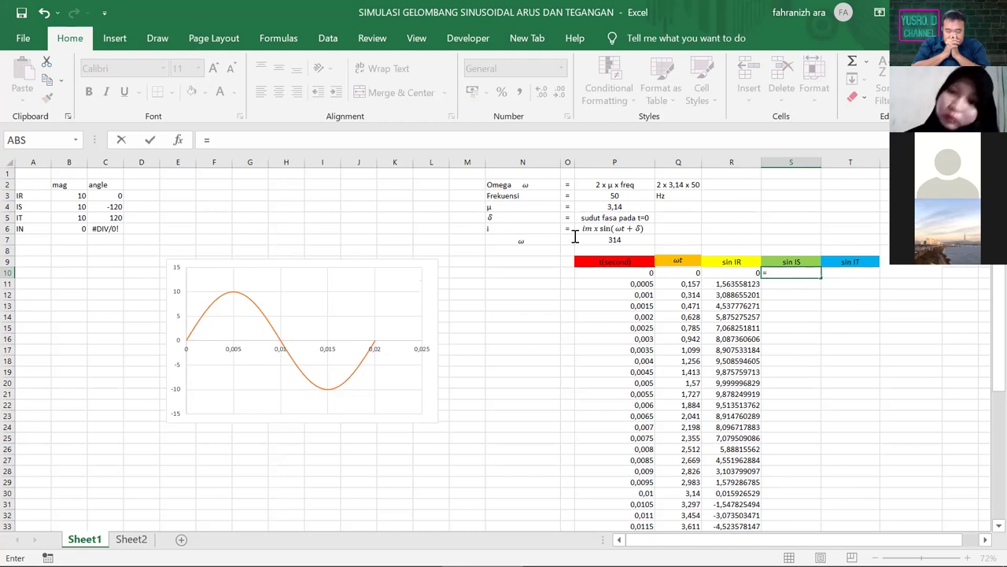
{"action": "left_click", "coordinate": [73, 206]}
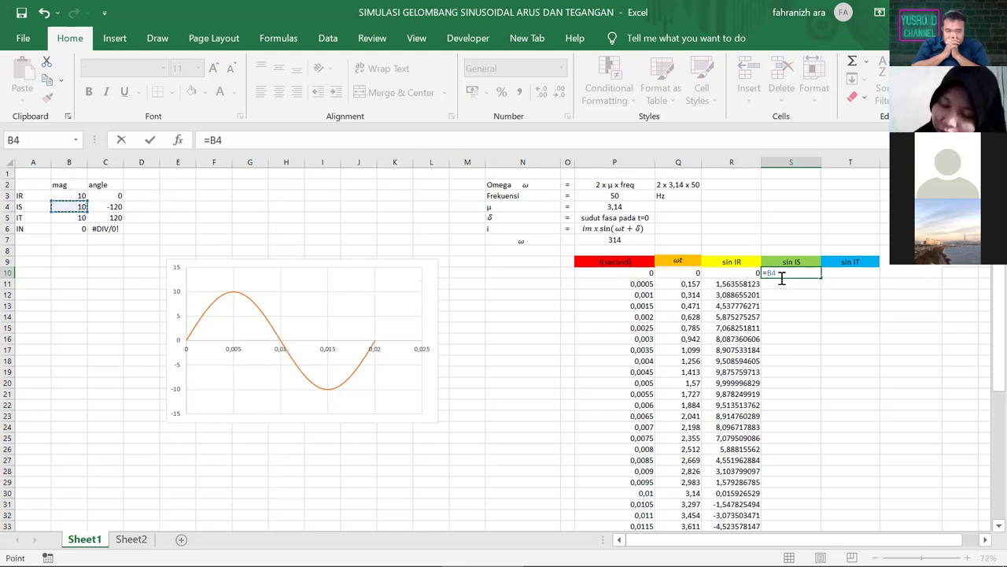
{"action": "type", "text": "*"}
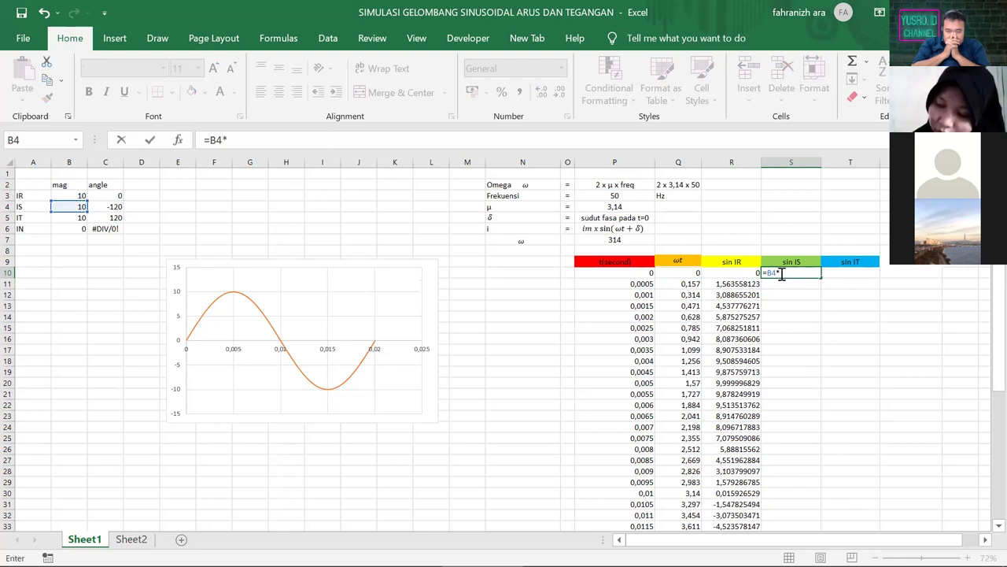
{"action": "type", "text": "sin"}
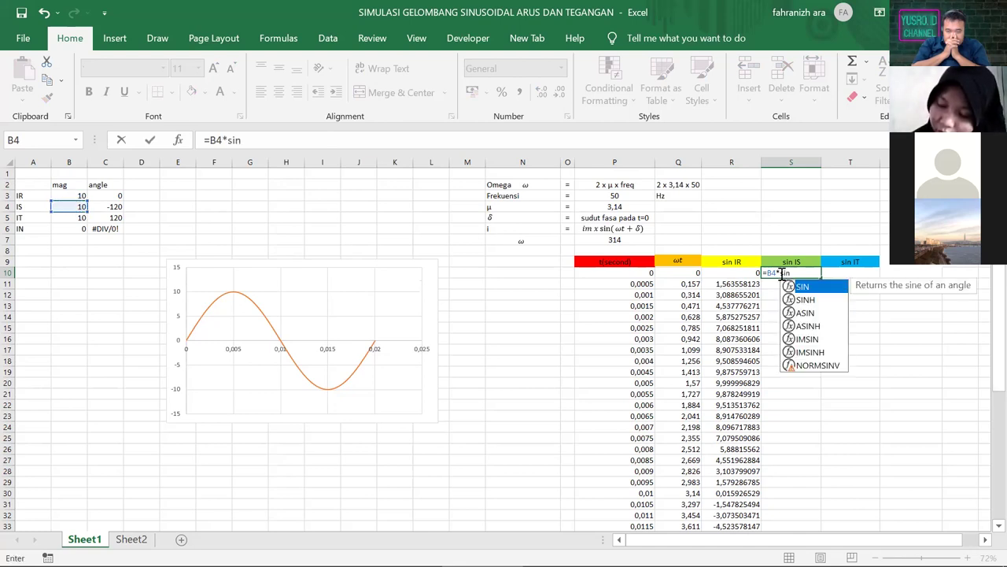
{"action": "type", "text": "("}
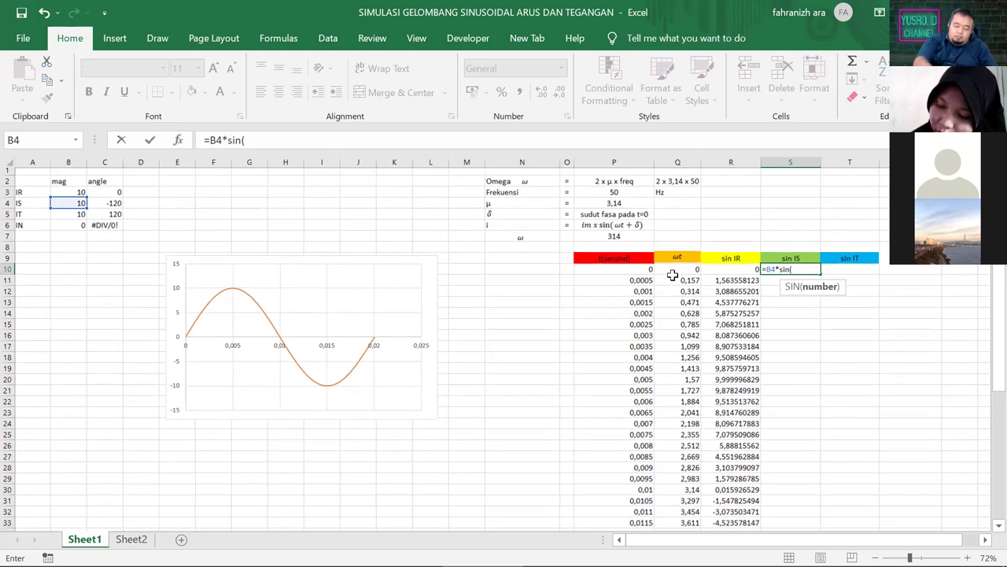
{"action": "left_click", "coordinate": [673, 272]}
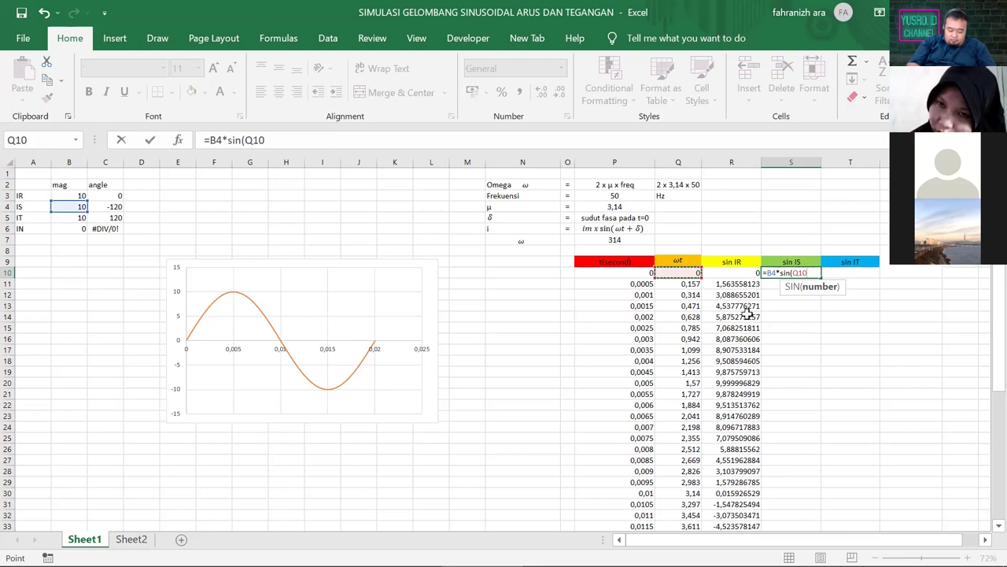
{"action": "type", "text": "+"}
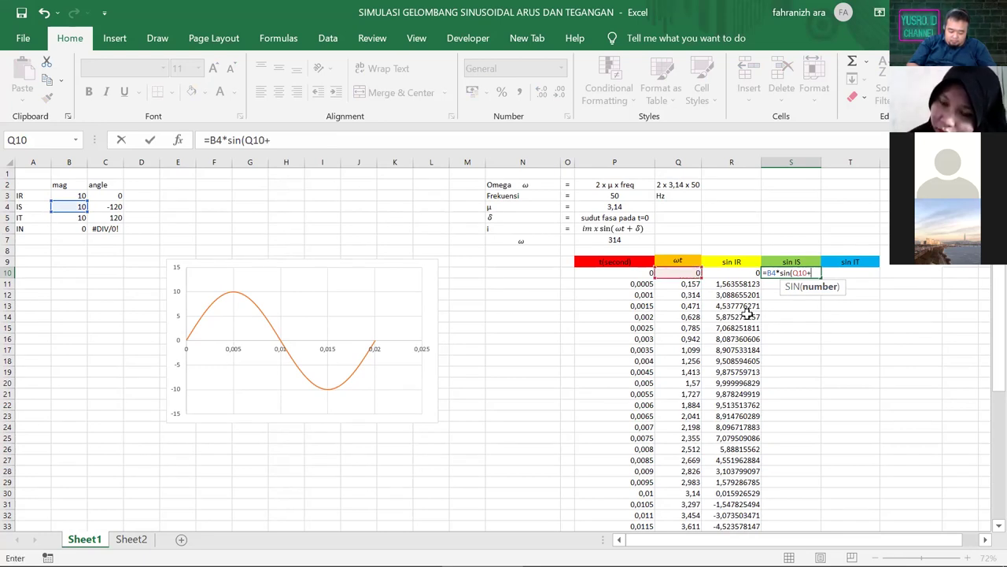
{"action": "type", "text": "radians("}
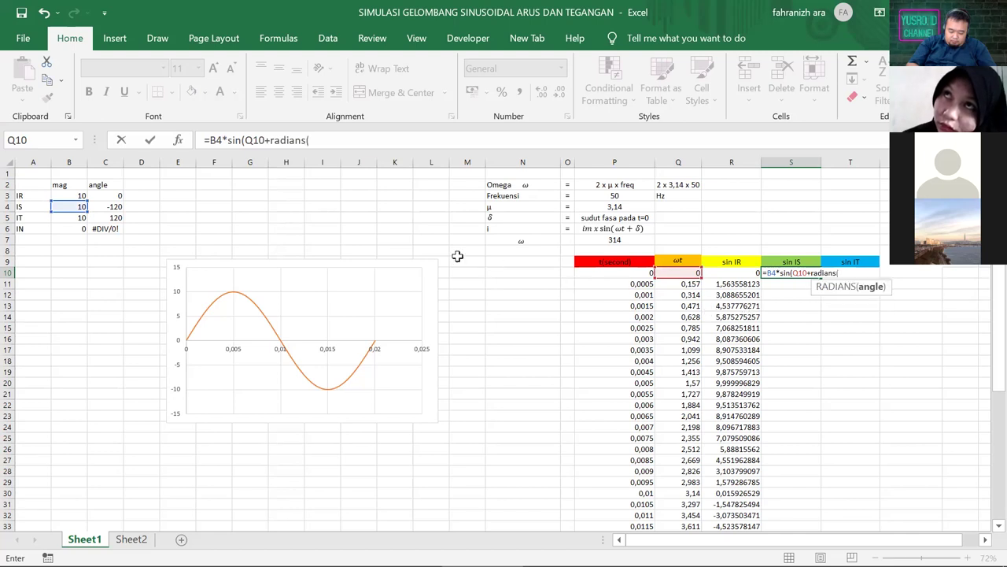
{"action": "left_click", "coordinate": [115, 206]}
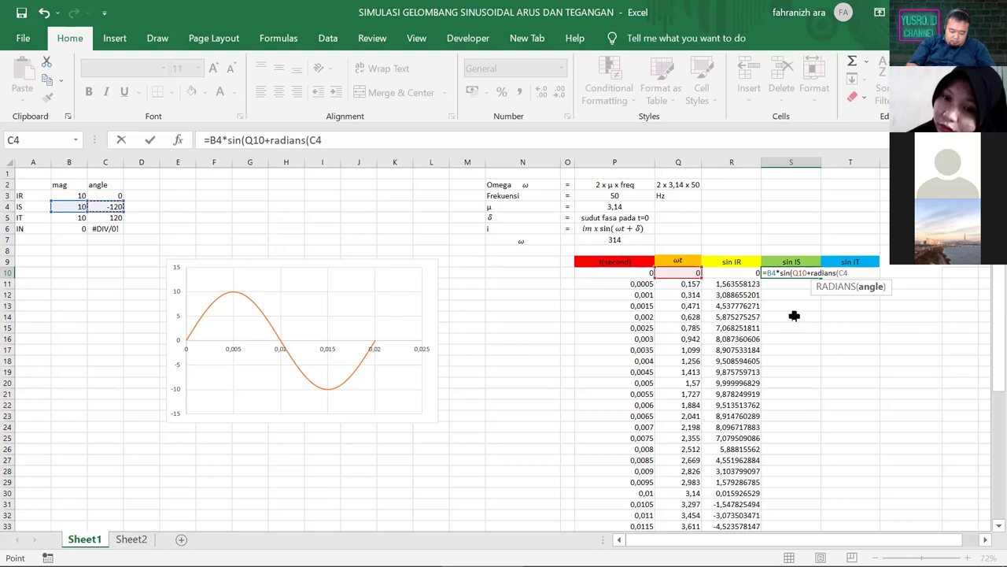
{"action": "type", "text": "))"}
{"action": "key", "text": "Return"}
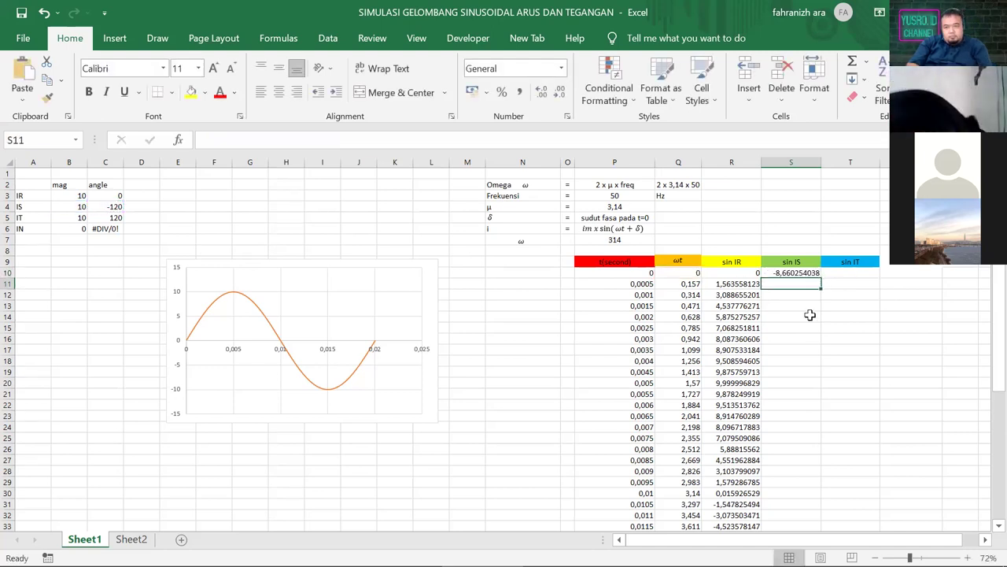
Make the magnitude and angle references in S10 absolute, so the formula reads =$B$4*SIN(Q10+RADIANS($C$4))
{"action": "left_click", "coordinate": [803, 272]}
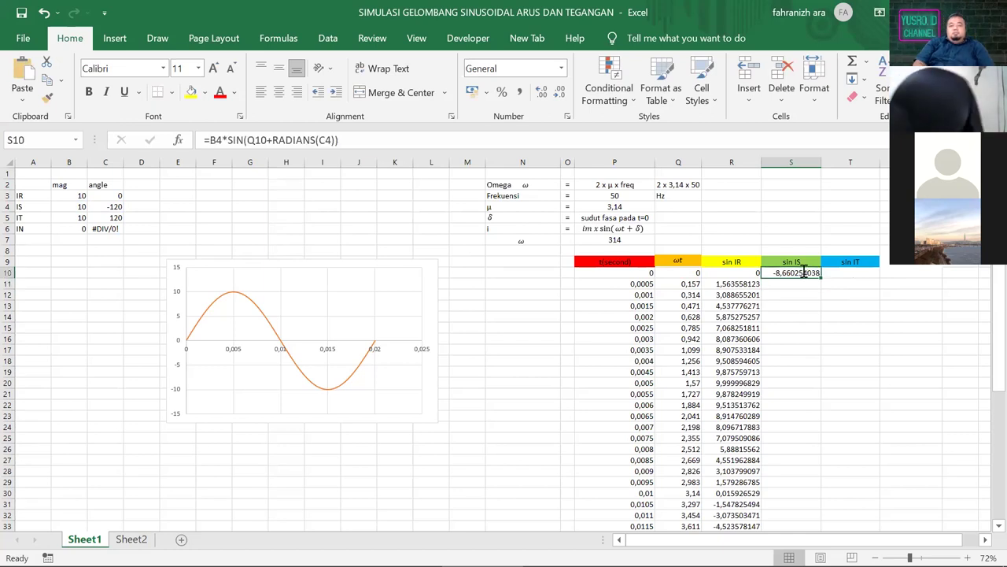
{"action": "left_click", "coordinate": [211, 139]}
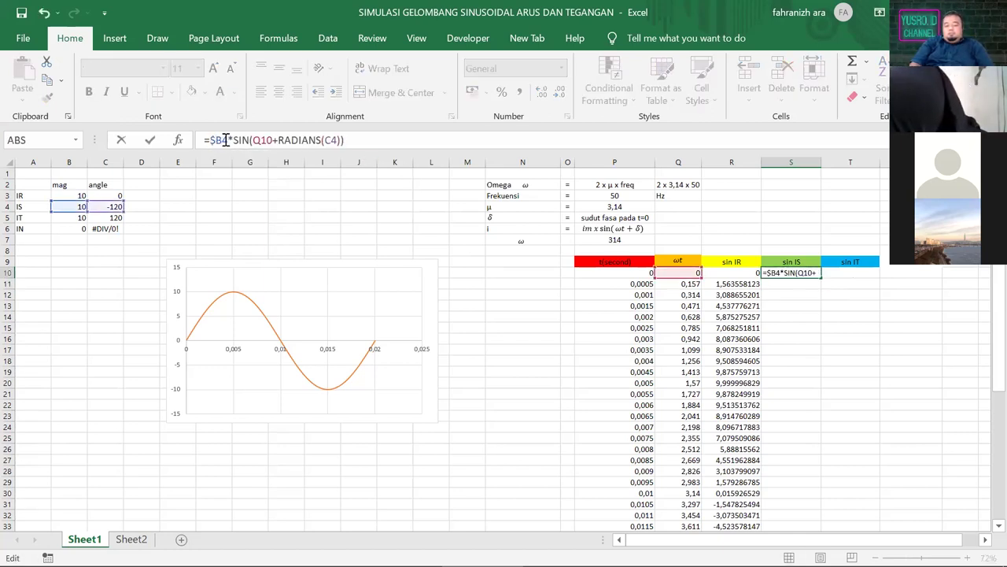
{"action": "left_click", "coordinate": [222, 139]}
{"action": "type", "text": "$"}
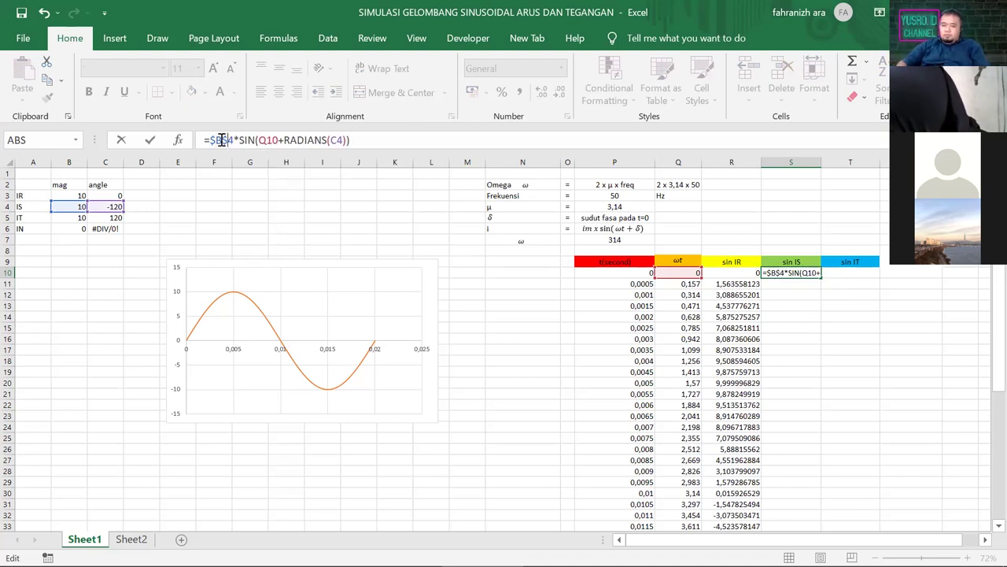
{"action": "left_click", "coordinate": [332, 140]}
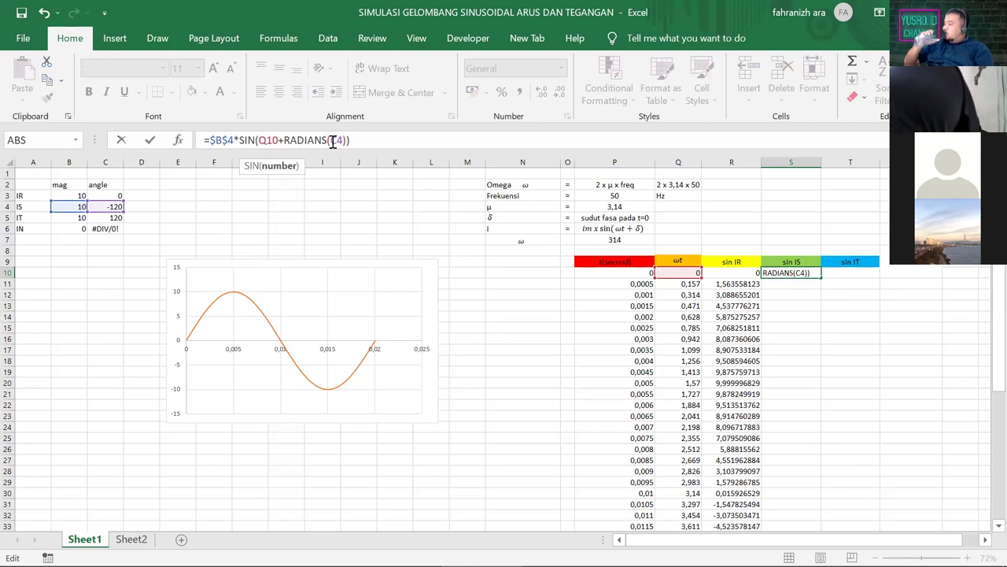
{"action": "left_click", "coordinate": [332, 140]}
{"action": "type", "text": "$"}
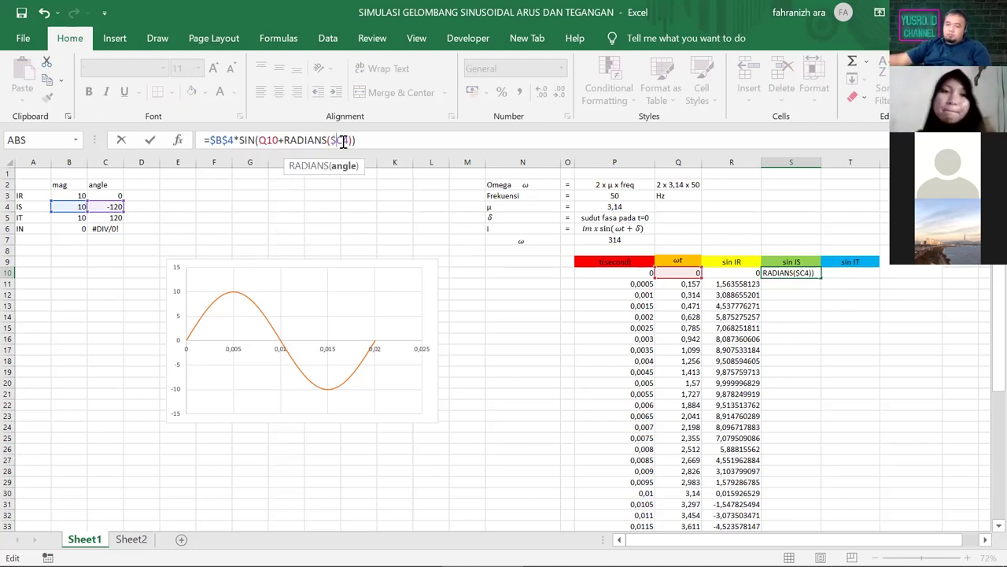
{"action": "left_click", "coordinate": [343, 140]}
{"action": "type", "text": "$"}
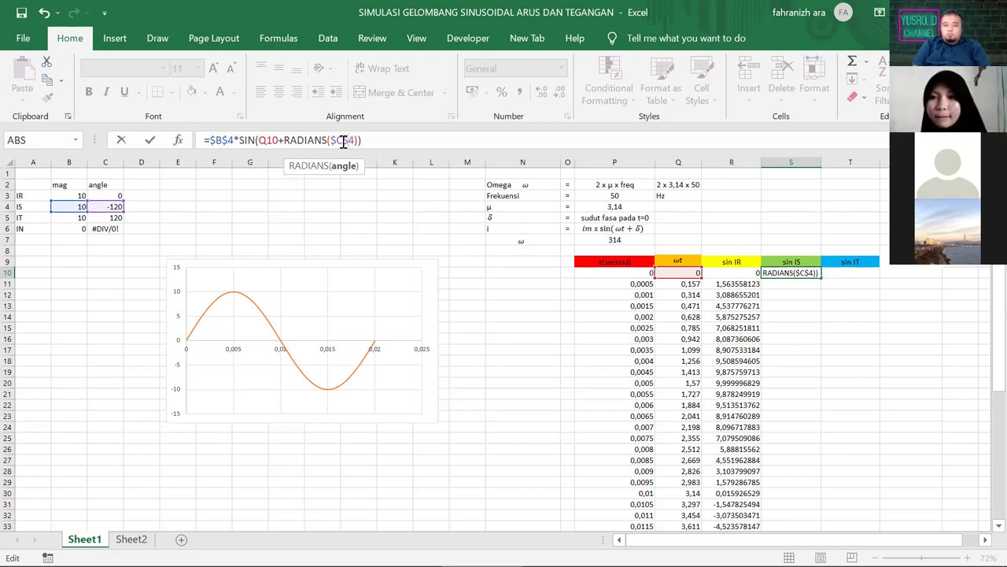
{"action": "key", "text": "Return"}
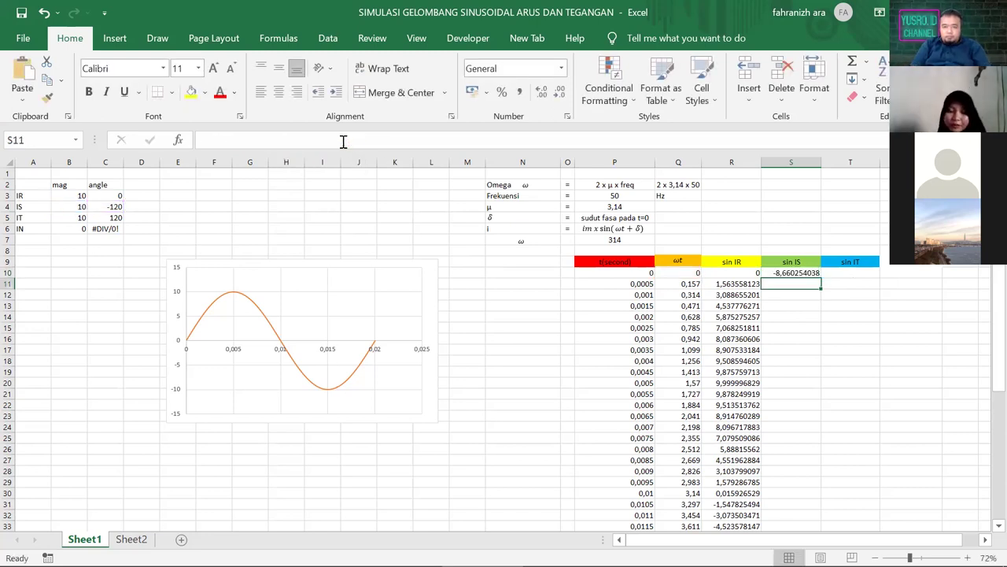
Fill the sin IS formula from S10 down to S50
{"action": "left_click", "coordinate": [796, 272]}
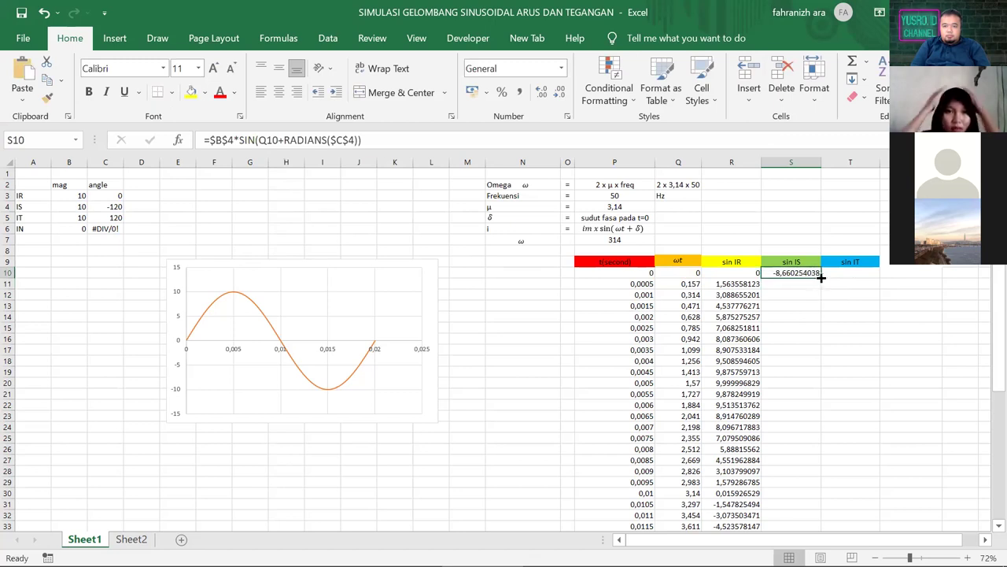
{"action": "left_click_drag", "start_coordinate": [821, 277], "coordinate": [775, 524]}
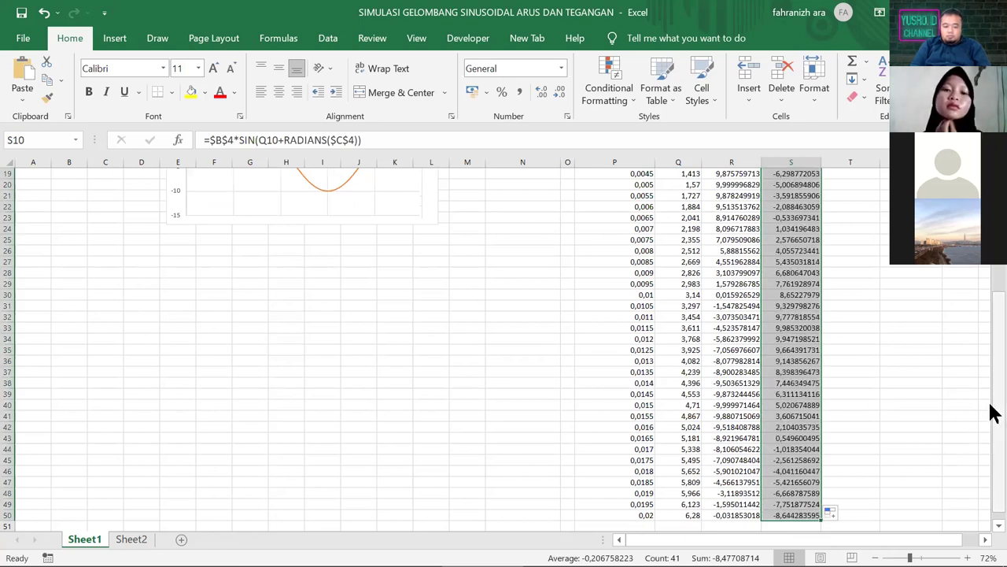
{"action": "scroll", "coordinate": [769, 283], "scroll_direction": "up", "scroll_amount": 6}
Open the wave chart's data source and add a new series named gelombang S
{"action": "left_click", "coordinate": [331, 386]}
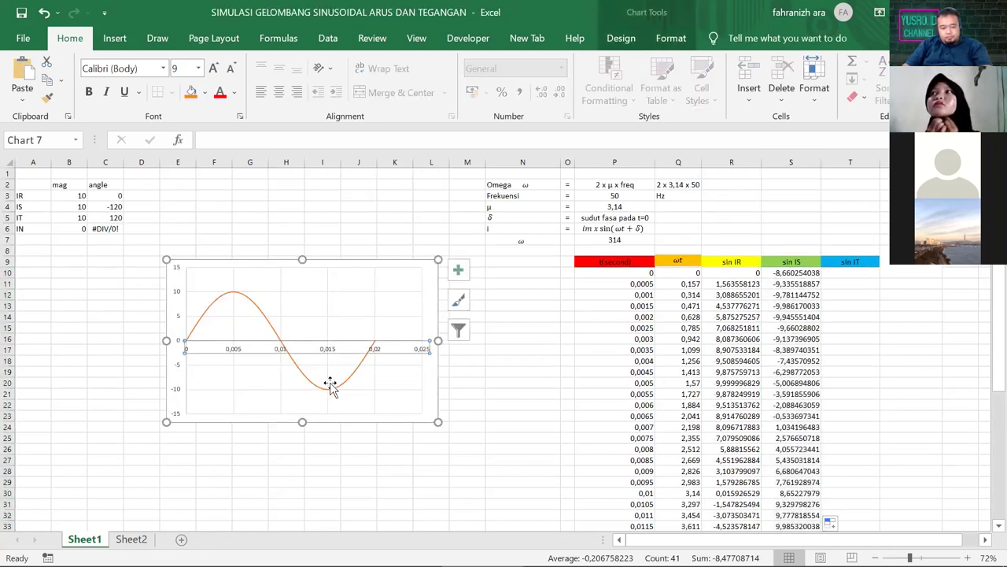
{"action": "left_click", "coordinate": [391, 386]}
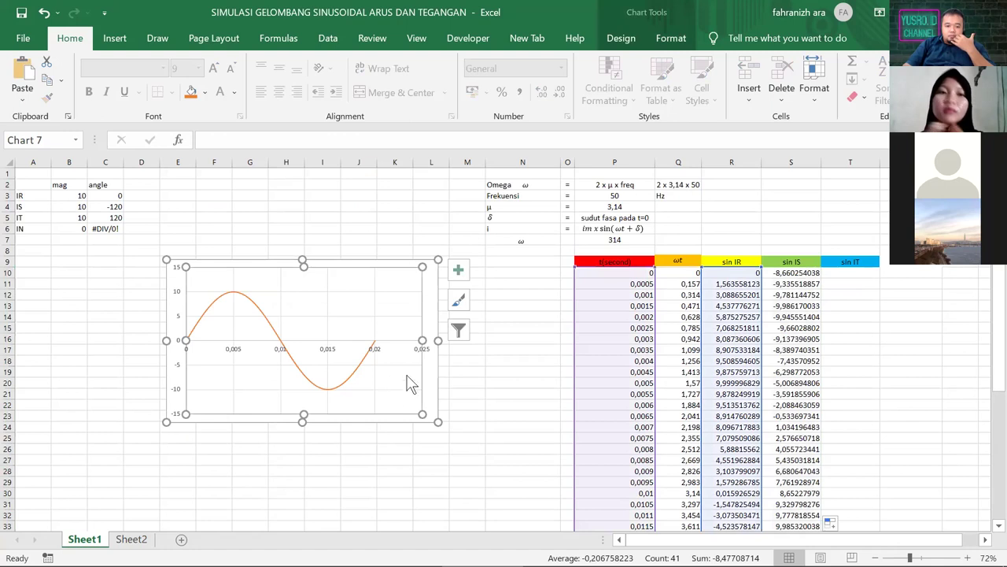
{"action": "right_click", "coordinate": [393, 384]}
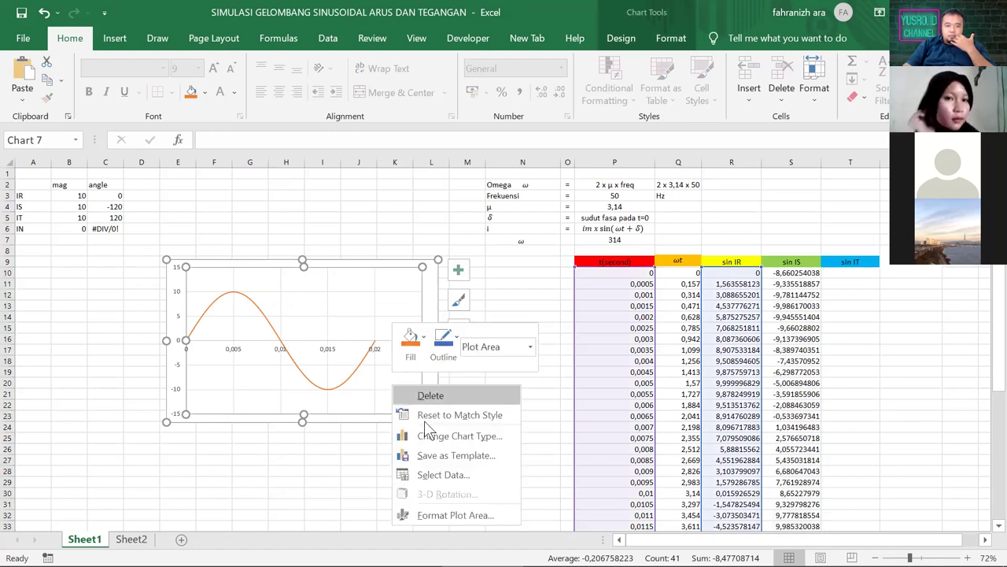
{"action": "left_click", "coordinate": [431, 475]}
{"action": "left_click", "coordinate": [105, 291]}
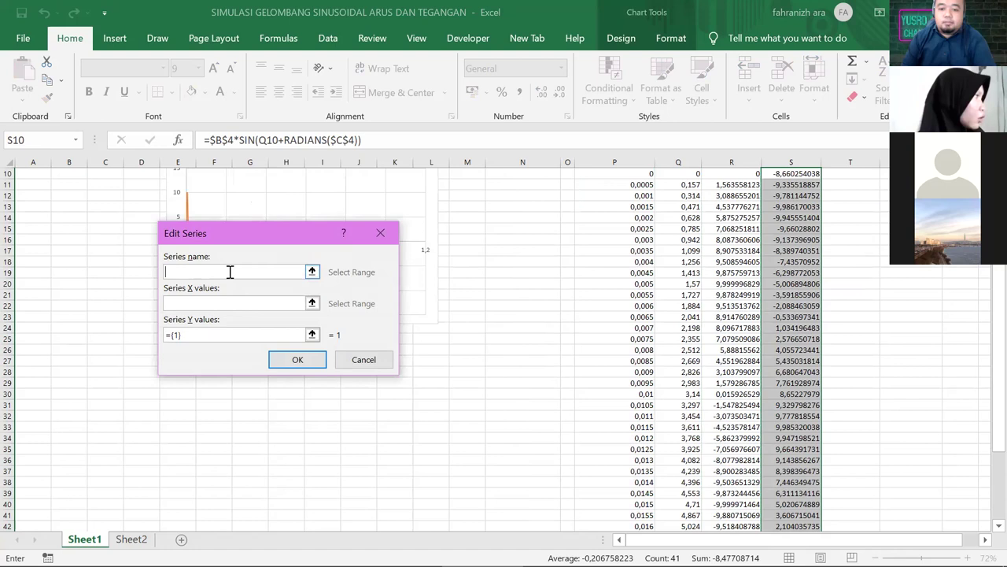
{"action": "type", "text": "s"}
{"action": "key", "text": "BackSpace"}
{"action": "type", "text": "gelombang S"}
Set the gelombang S series' X values to the time values in P10:P50
{"action": "left_click", "coordinate": [238, 302]}
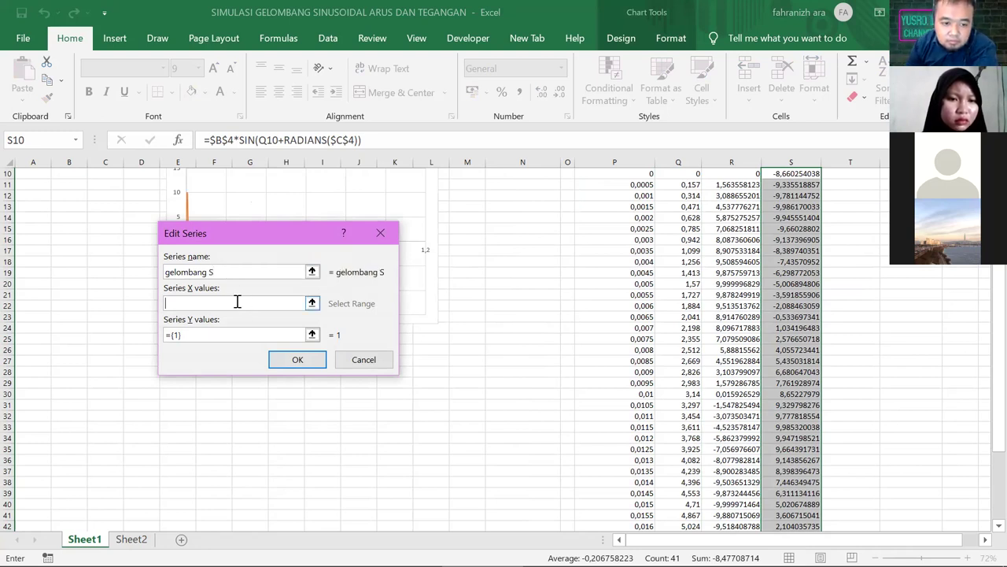
{"action": "left_click", "coordinate": [311, 304]}
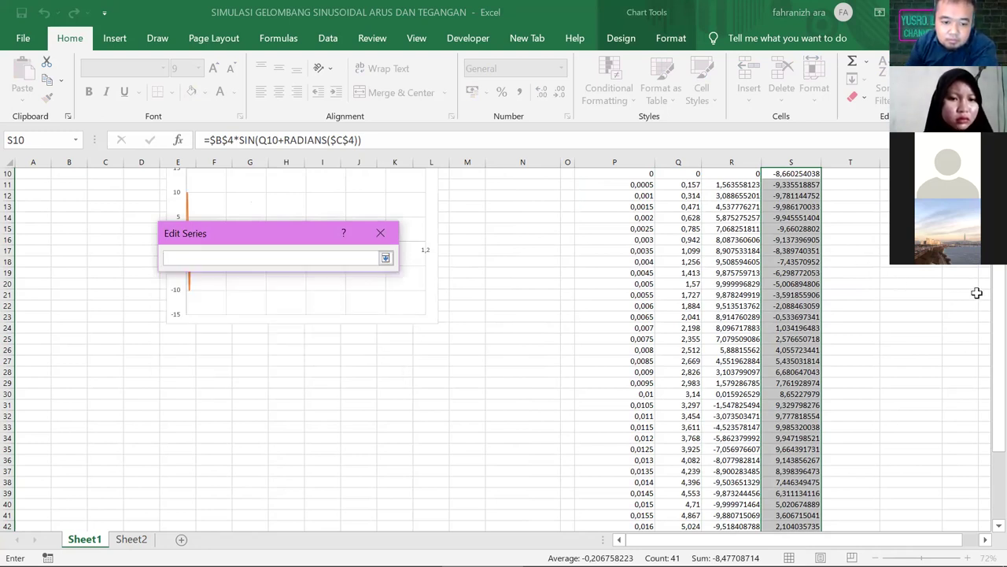
{"action": "scroll", "coordinate": [667, 263], "scroll_direction": "up", "scroll_amount": 3}
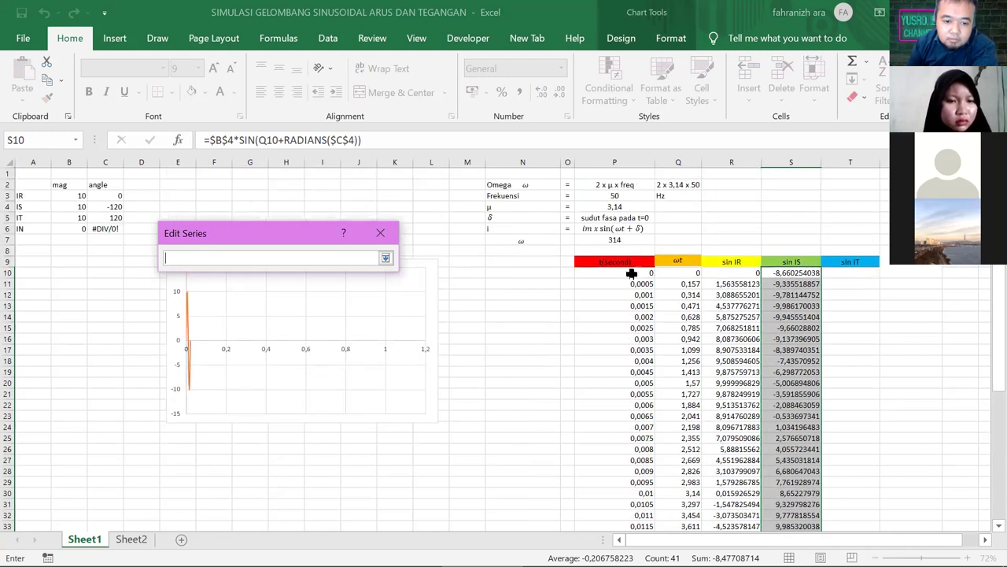
{"action": "left_click", "coordinate": [636, 272]}
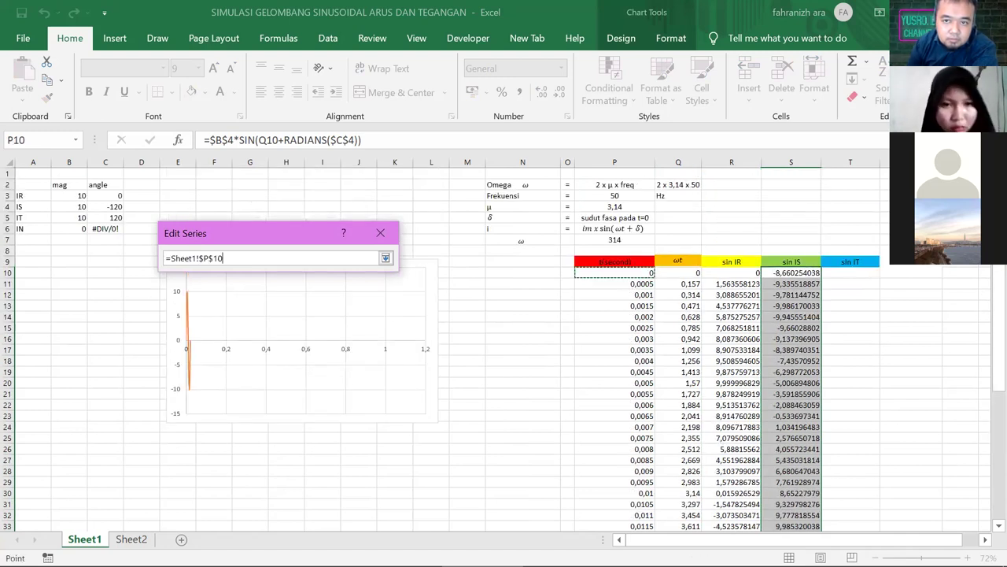
{"action": "left_click_drag", "start_coordinate": [636, 272], "coordinate": [621, 519]}
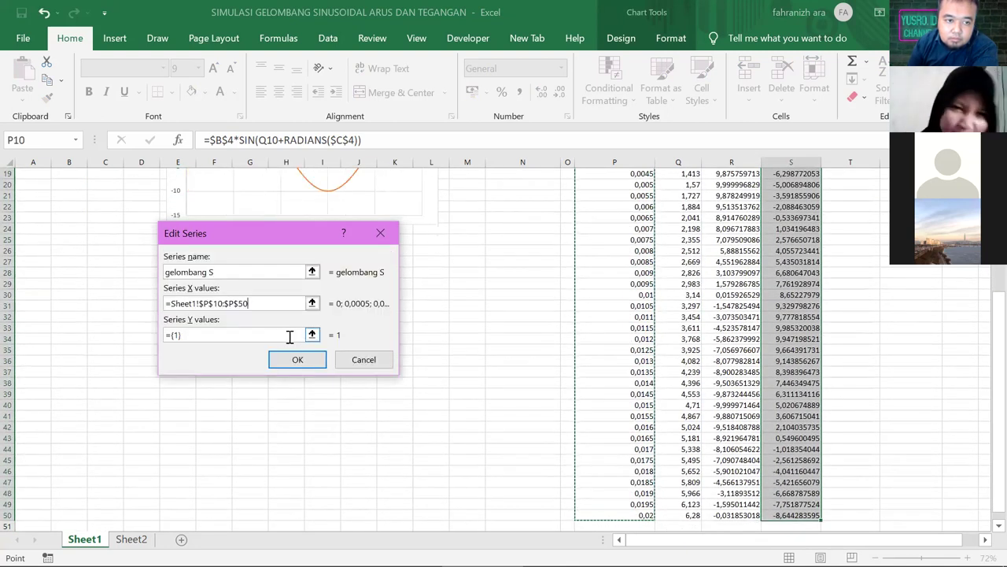
Set the gelombang S series' Y values to the sin IS values in S10:S50 and apply the chart's data source
{"action": "key", "text": "BackSpace"}
{"action": "key", "text": "BackSpace"}
{"action": "key", "text": "BackSpace"}
{"action": "key", "text": "BackSpace"}
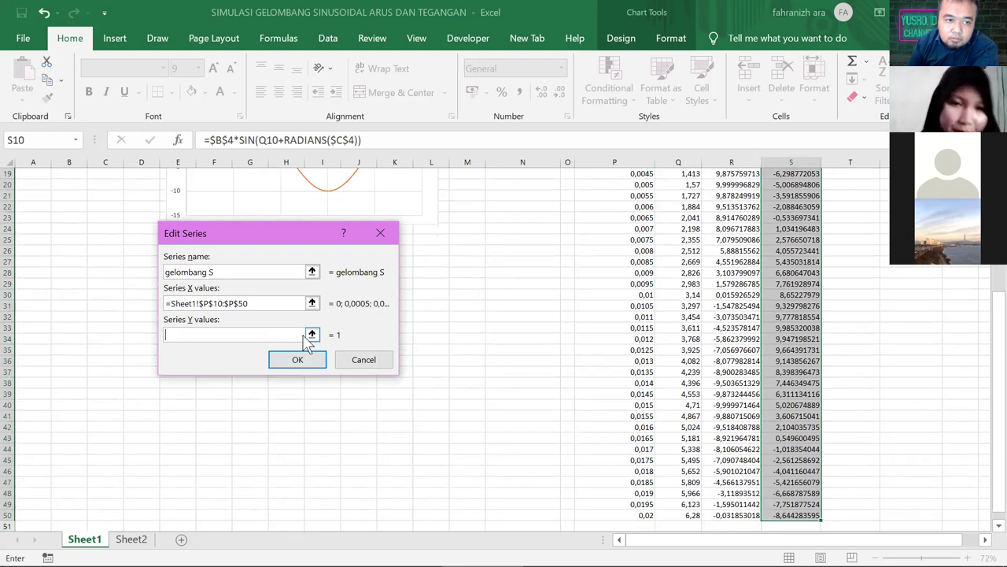
{"action": "left_click", "coordinate": [312, 334]}
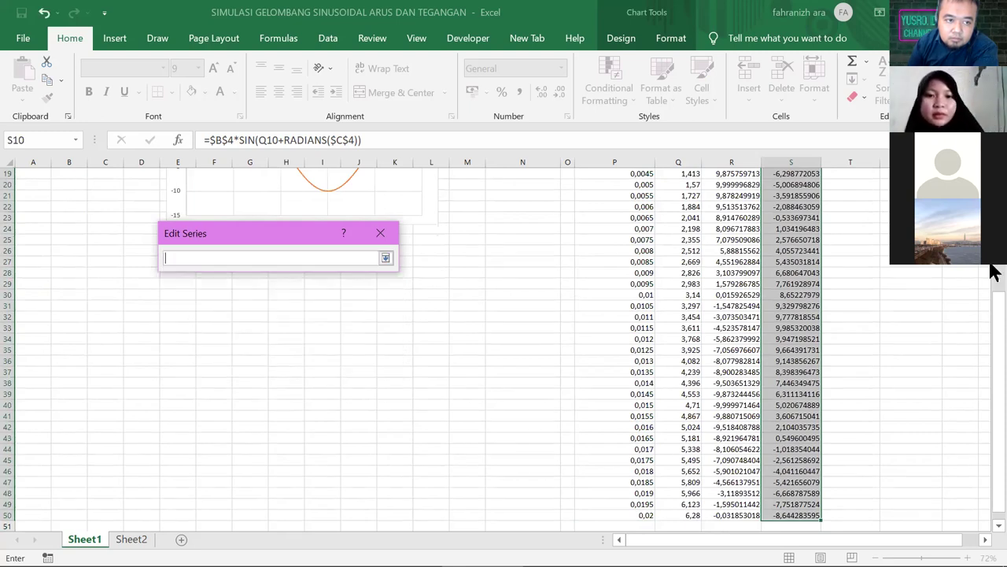
{"action": "left_click_drag", "start_coordinate": [993, 297], "coordinate": [799, 236]}
{"action": "left_click", "coordinate": [800, 238]}
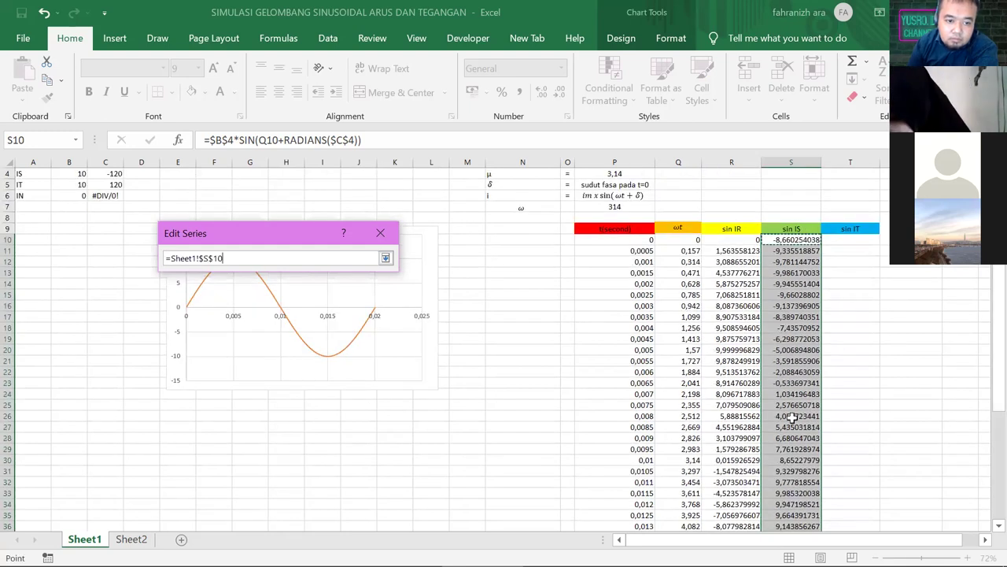
{"action": "left_click_drag", "start_coordinate": [791, 239], "coordinate": [788, 504]}
{"action": "left_click", "coordinate": [385, 259]}
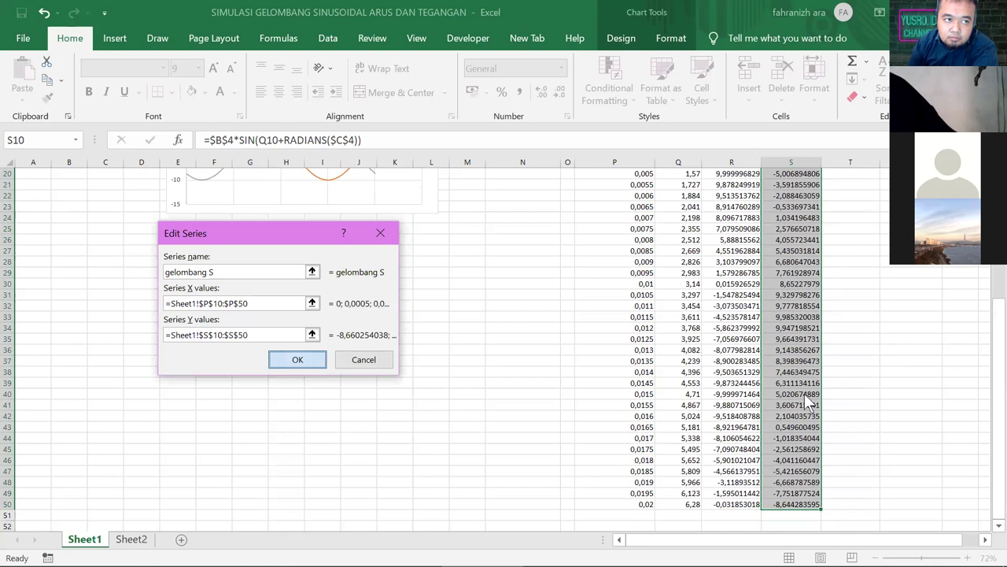
{"action": "key", "text": "Return"}
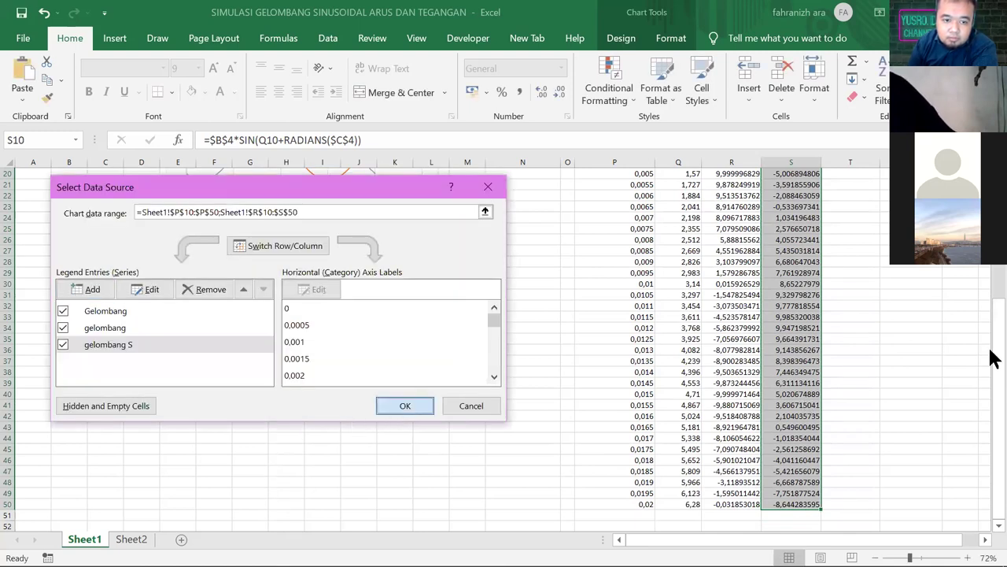
{"action": "key", "text": "Return"}
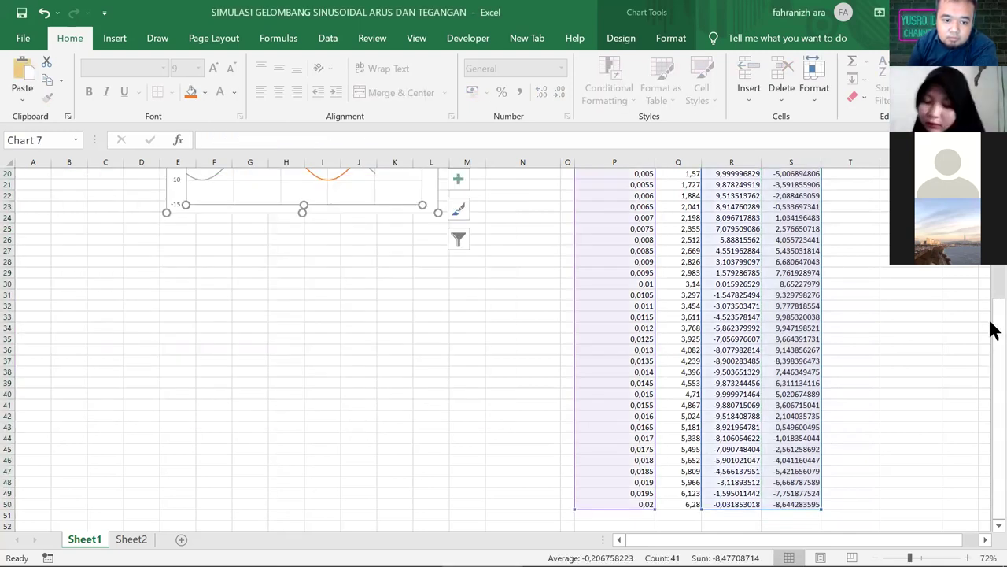
{"action": "left_click_drag", "start_coordinate": [993, 331], "coordinate": [993, 295]}
{"action": "left_click", "coordinate": [400, 326]}
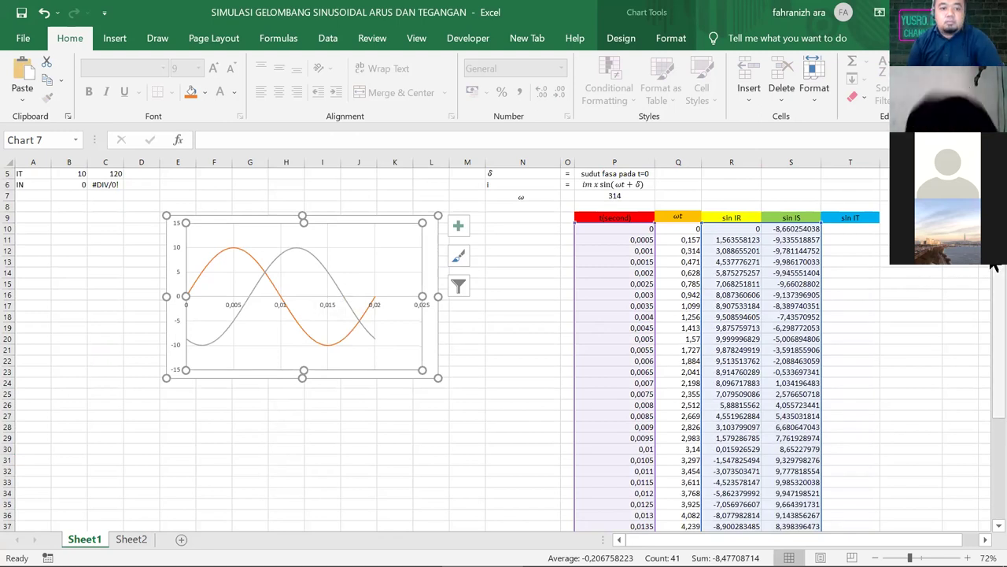
{"action": "scroll", "coordinate": [993, 268], "scroll_direction": "up", "scroll_amount": 2}
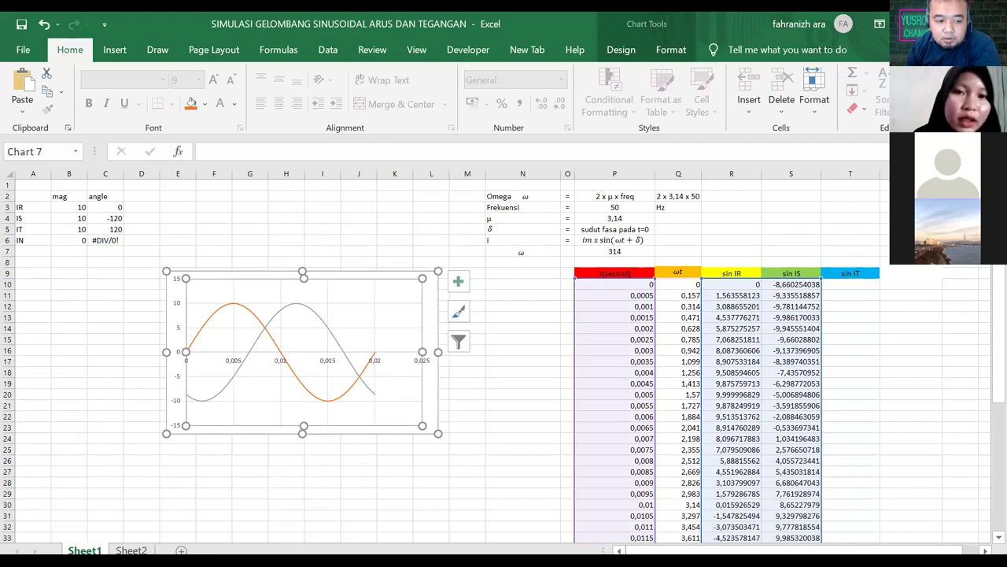
{"action": "key", "text": "Escape"}
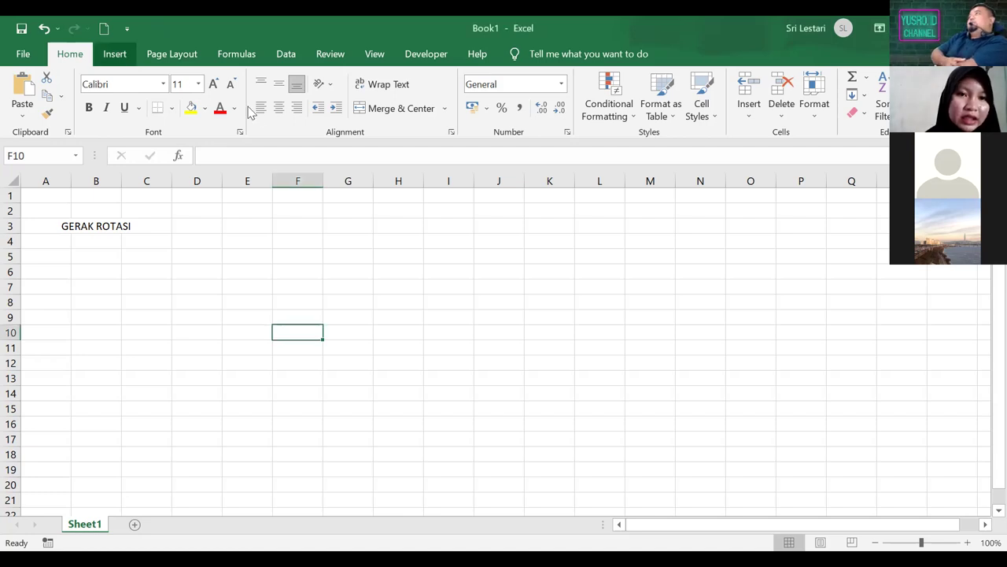
Insert a Smiley Face shape below the GERAK ROTASI heading in Book1 and enlarge it to span about F8:H14
{"action": "left_click", "coordinate": [115, 55]}
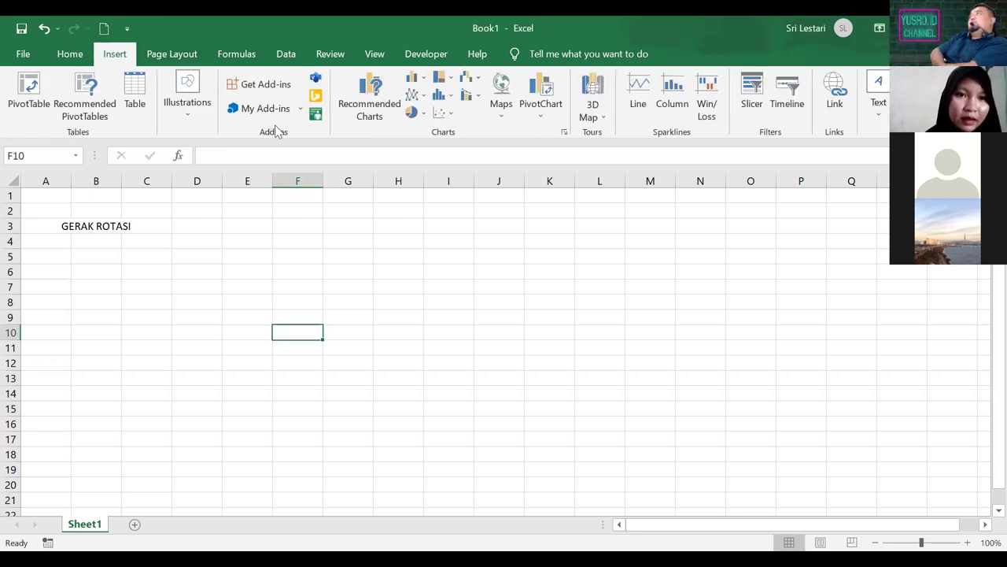
{"action": "left_click", "coordinate": [191, 120]}
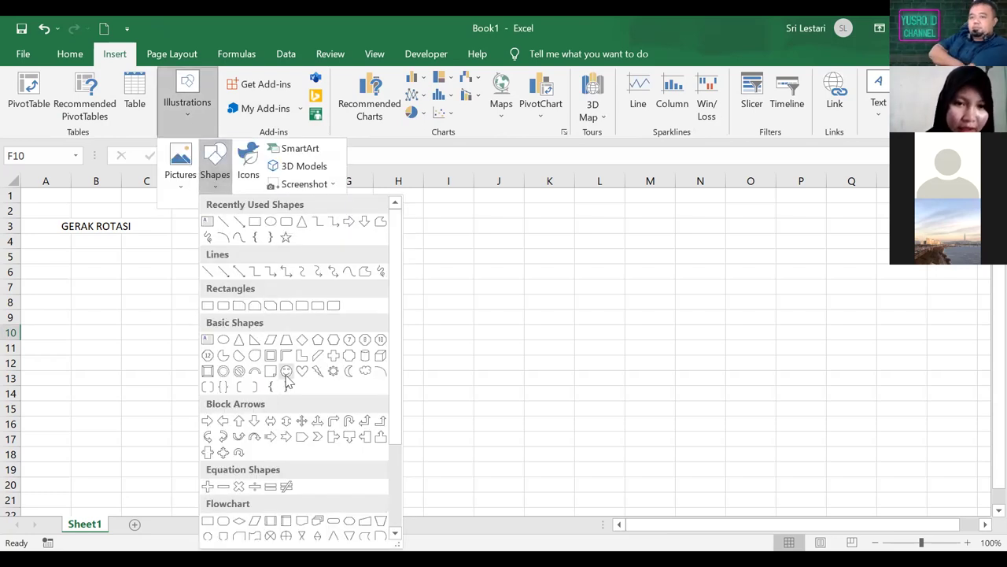
{"action": "left_click", "coordinate": [286, 373]}
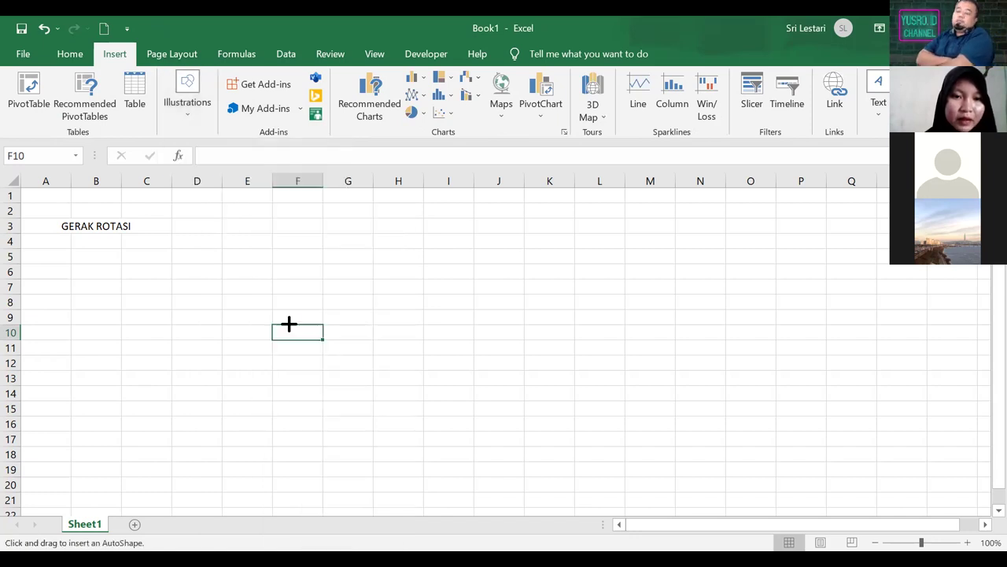
{"action": "left_click", "coordinate": [288, 323]}
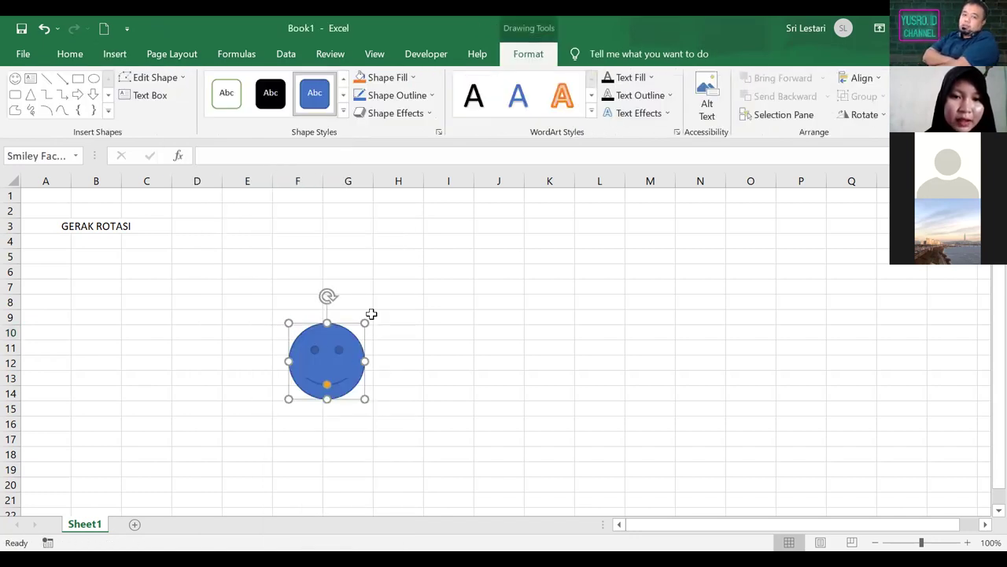
{"action": "left_click_drag", "start_coordinate": [366, 322], "coordinate": [400, 295]}
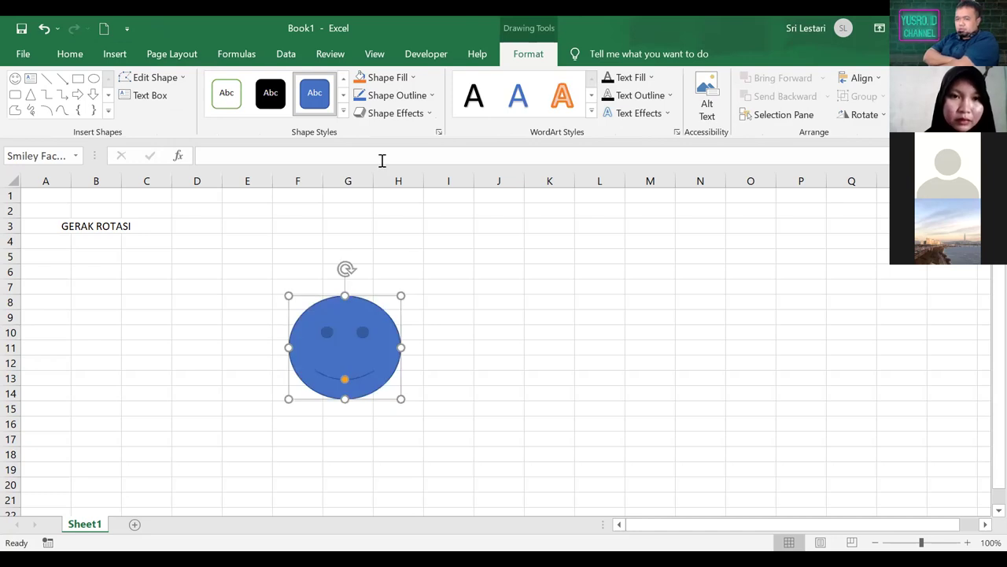
Open the Visual Basic editor, insert a new module and paste the copied rotation macro code into it
{"action": "left_click", "coordinate": [425, 57]}
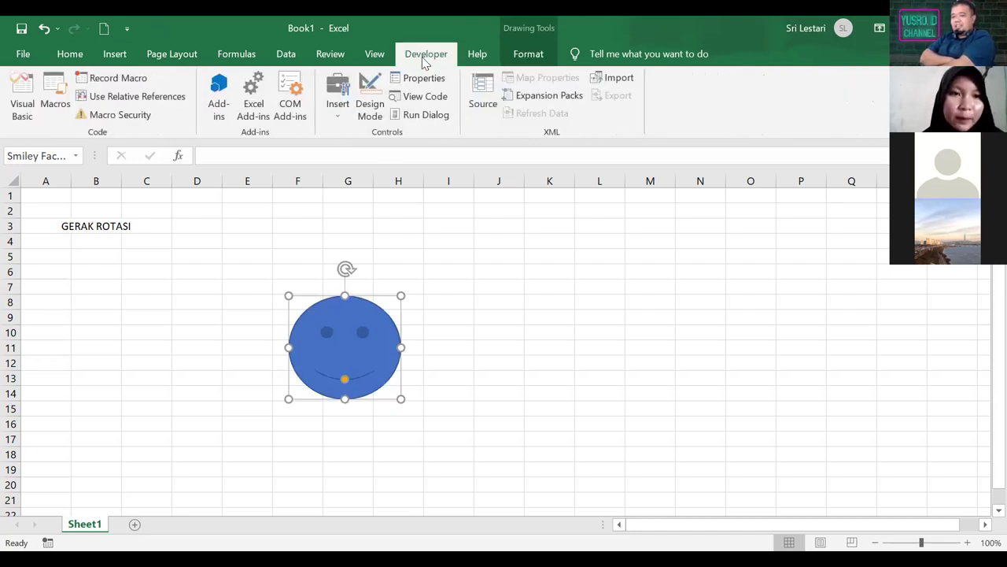
{"action": "left_click", "coordinate": [22, 115]}
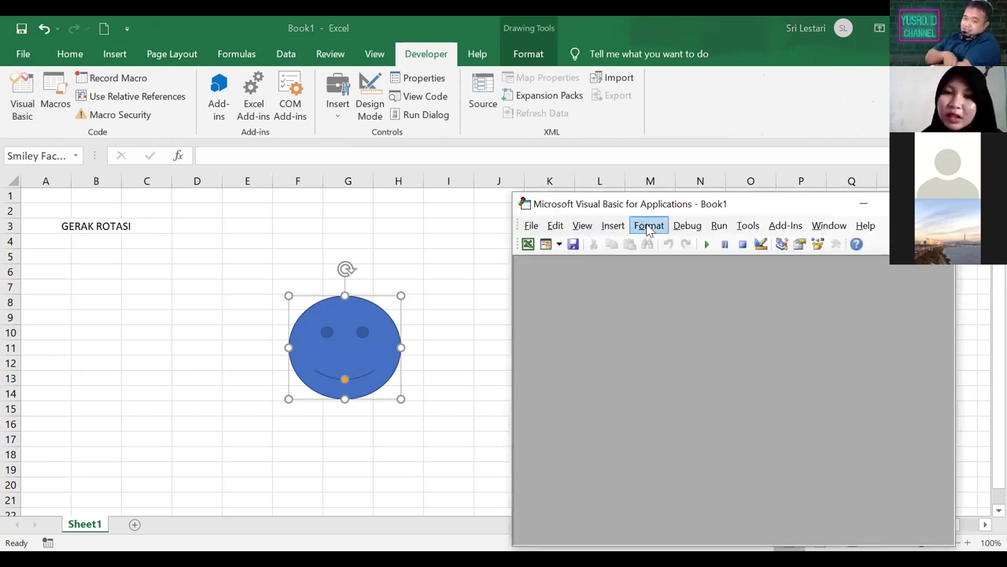
{"action": "left_click", "coordinate": [620, 226]}
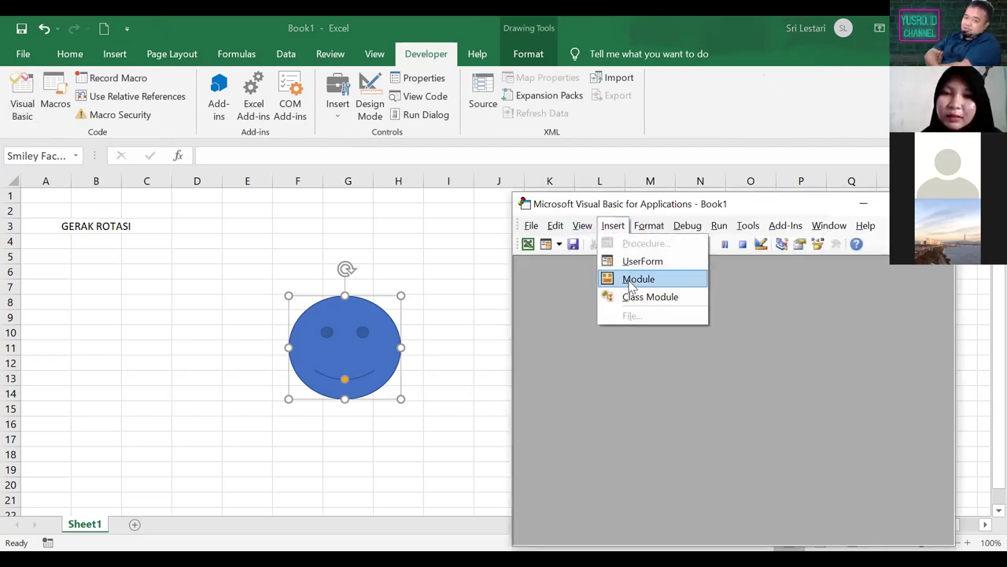
{"action": "left_click", "coordinate": [629, 281]}
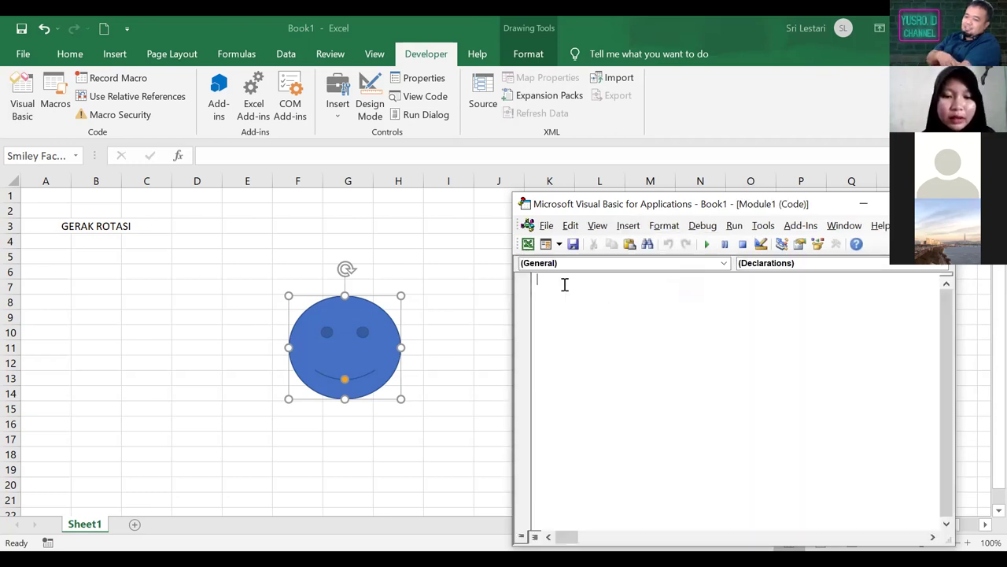
{"action": "key", "text": "ctrl+v"}
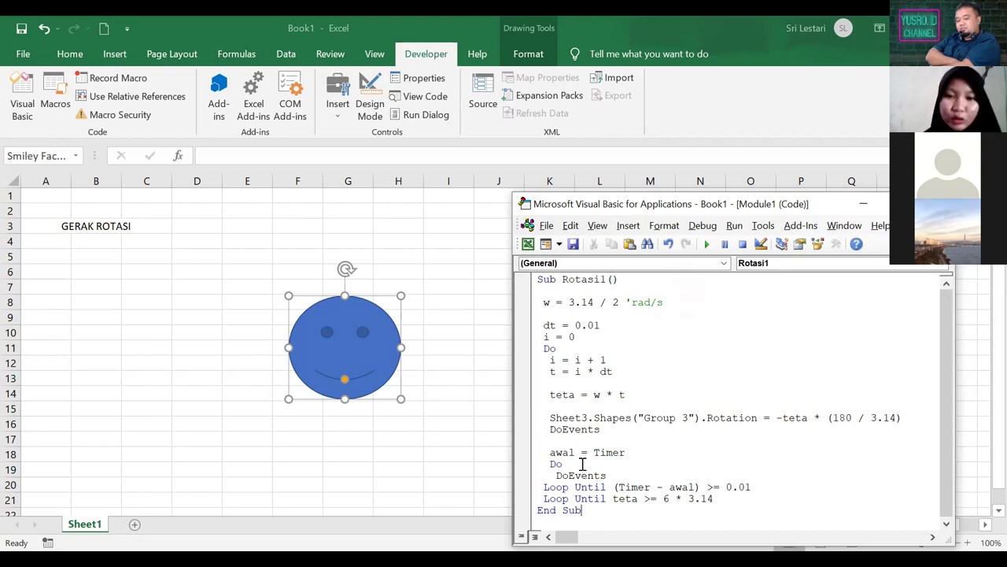
Change the sheet reference in the macro's Shapes rotation line to Sheet1
{"action": "left_click", "coordinate": [589, 418]}
{"action": "key", "text": "BackSpace"}
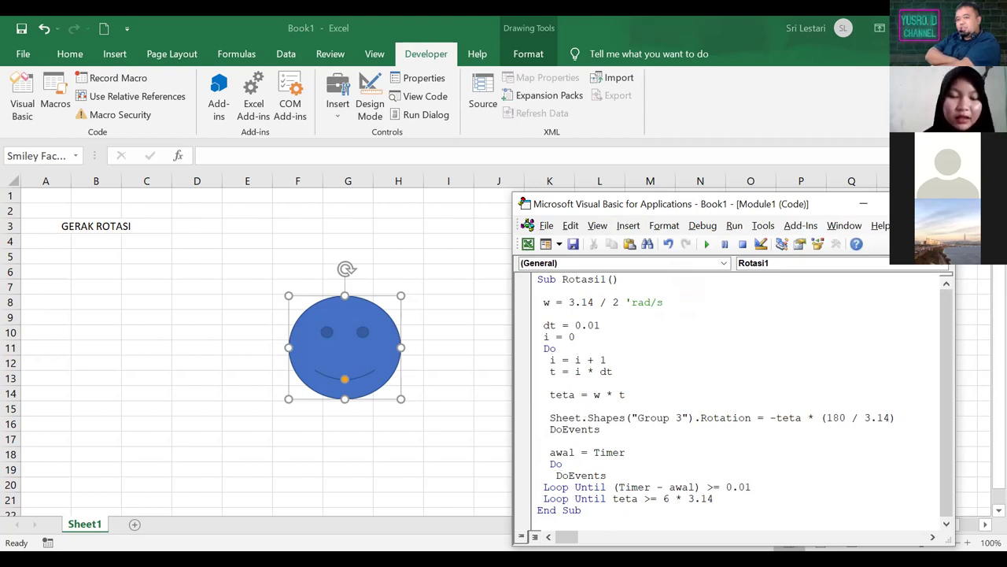
{"action": "type", "text": "1"}
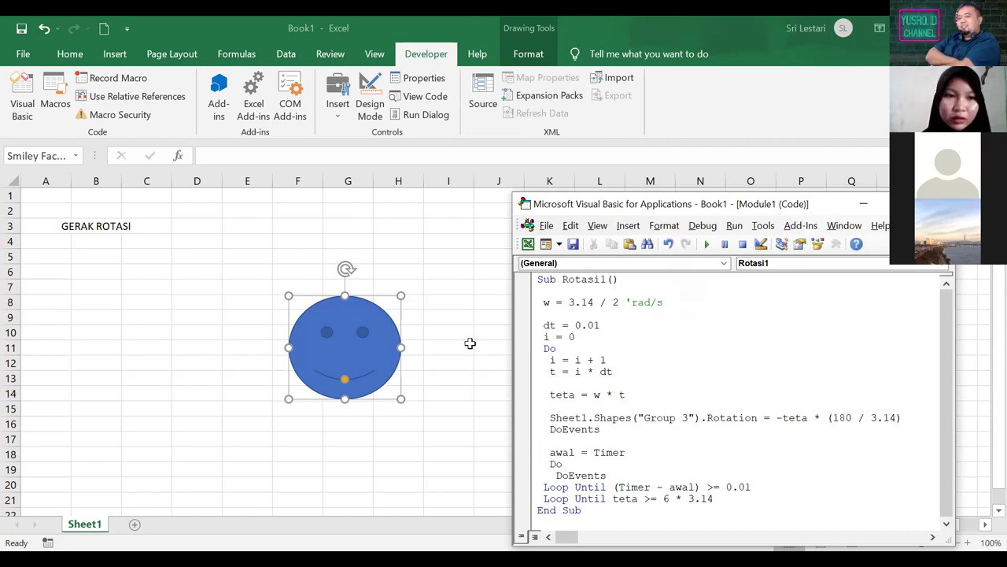
Copy the smiley shape's name from the worksheet and replace "Group 3" in the macro's rotation line with "Smiley Face 1"
{"action": "left_click", "coordinate": [50, 157]}
{"action": "key", "text": "ctrl+c"}
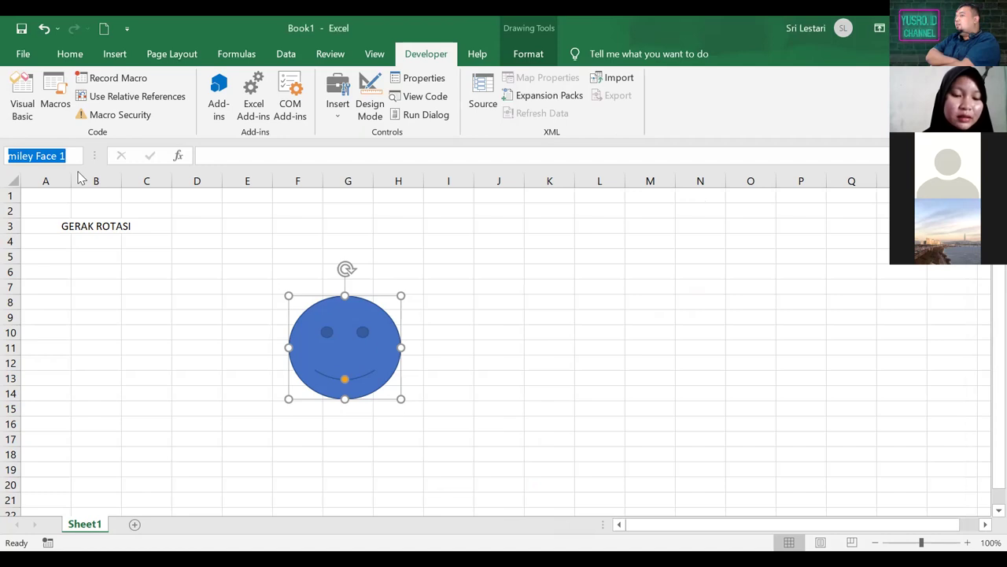
{"action": "left_click", "coordinate": [30, 110]}
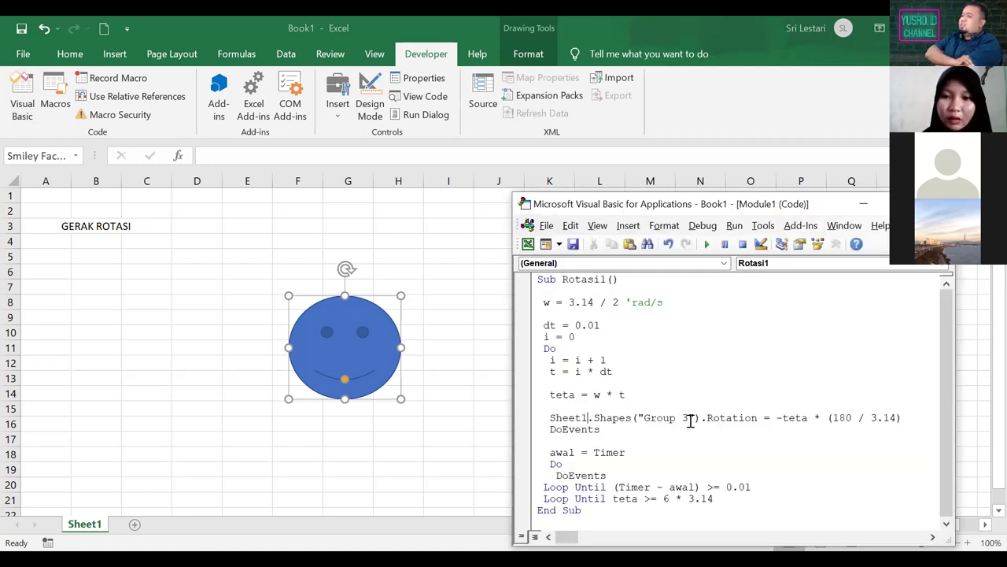
{"action": "key", "text": "BackSpace"}
{"action": "key", "text": "BackSpace"}
{"action": "key", "text": "BackSpace"}
{"action": "key", "text": "BackSpace"}
{"action": "key", "text": "BackSpace"}
{"action": "key", "text": "BackSpace"}
{"action": "key", "text": "BackSpace"}
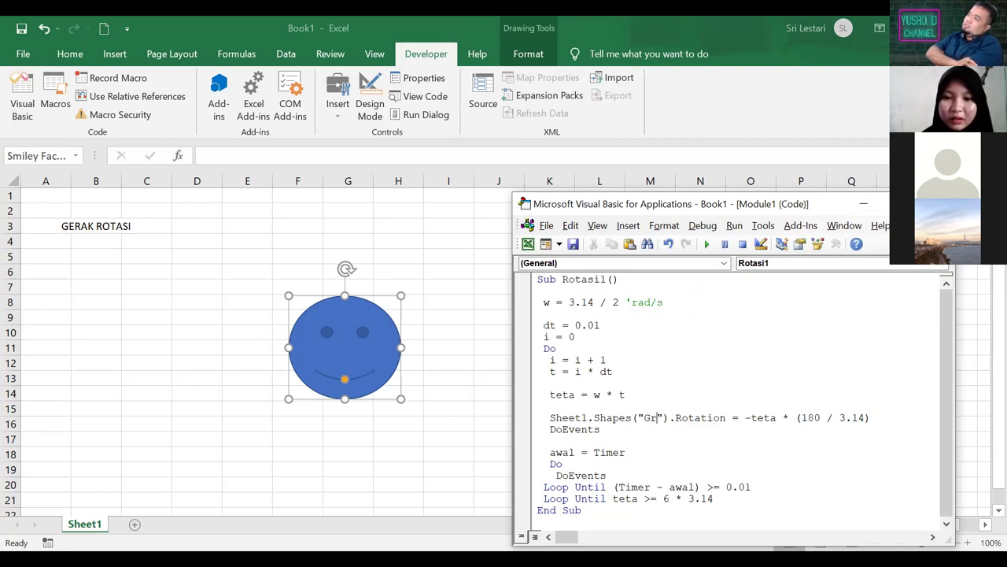
{"action": "key", "text": "ctrl+v"}
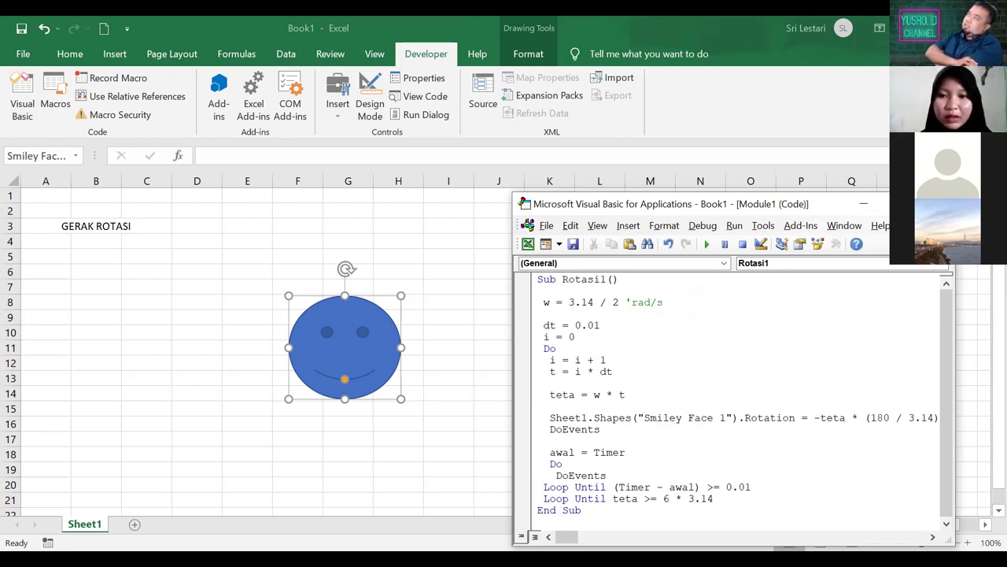
Run the rotation macro on the smiley face and break its execution while the shape is turning
{"action": "left_click", "coordinate": [707, 246]}
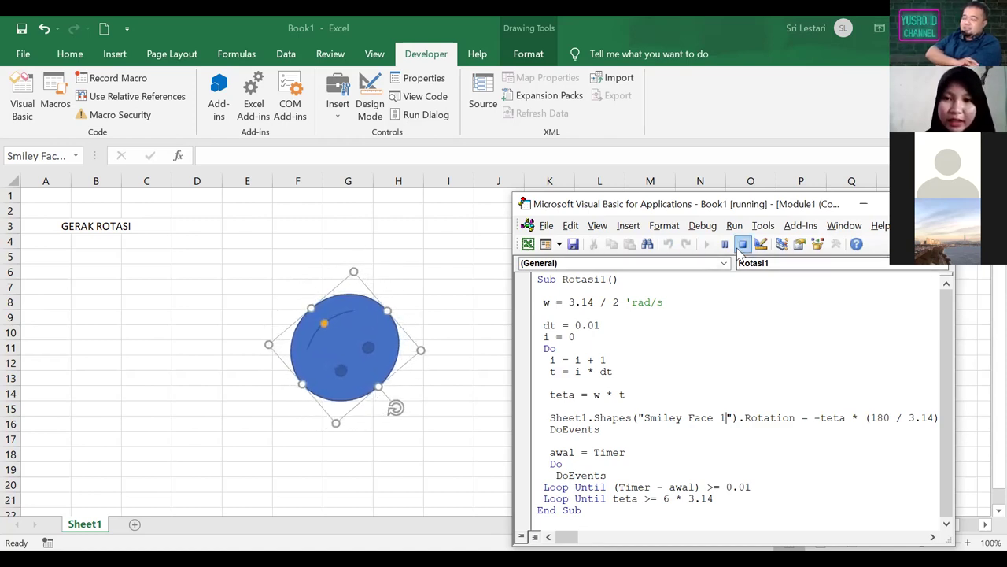
{"action": "left_click", "coordinate": [729, 247]}
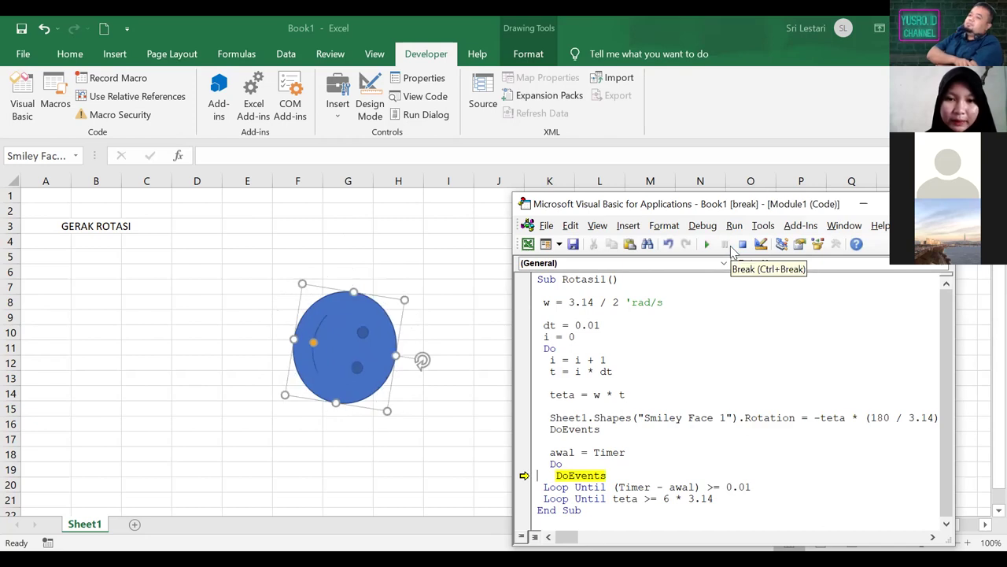
Add a second worksheet, insert a Smiley Face shape on it and enlarge it to span about E8:G14
{"action": "left_click", "coordinate": [134, 525]}
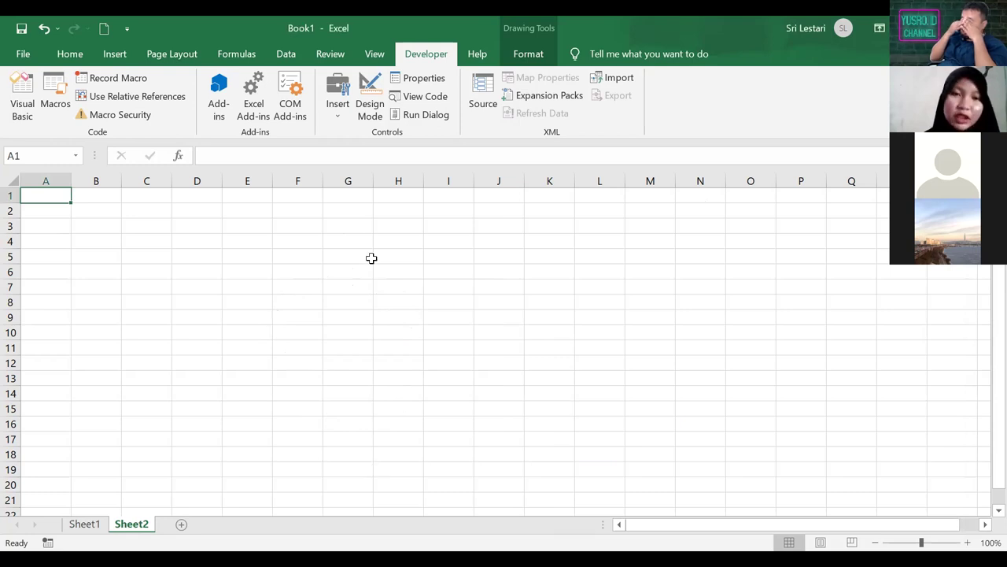
{"action": "left_click", "coordinate": [118, 55]}
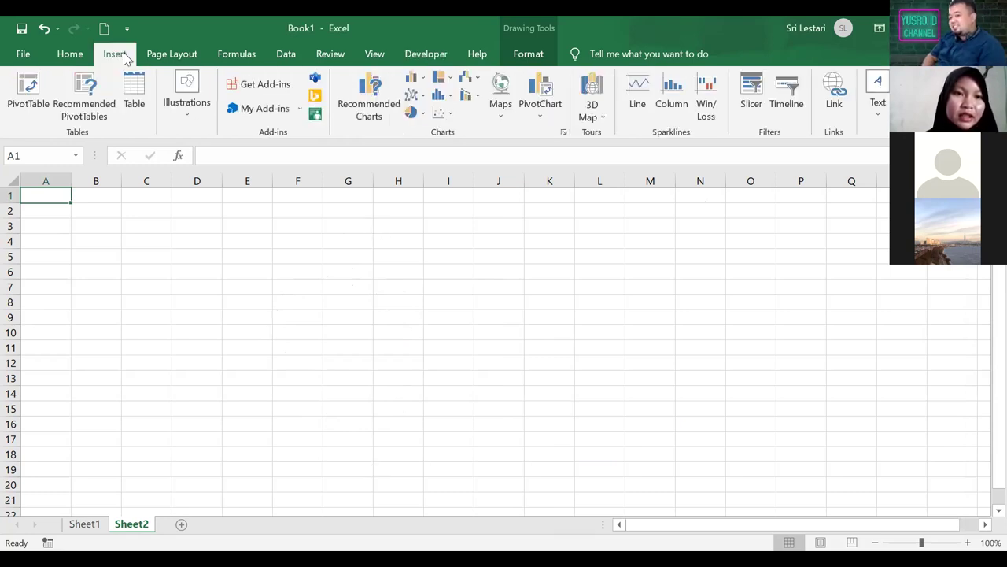
{"action": "left_click", "coordinate": [193, 106]}
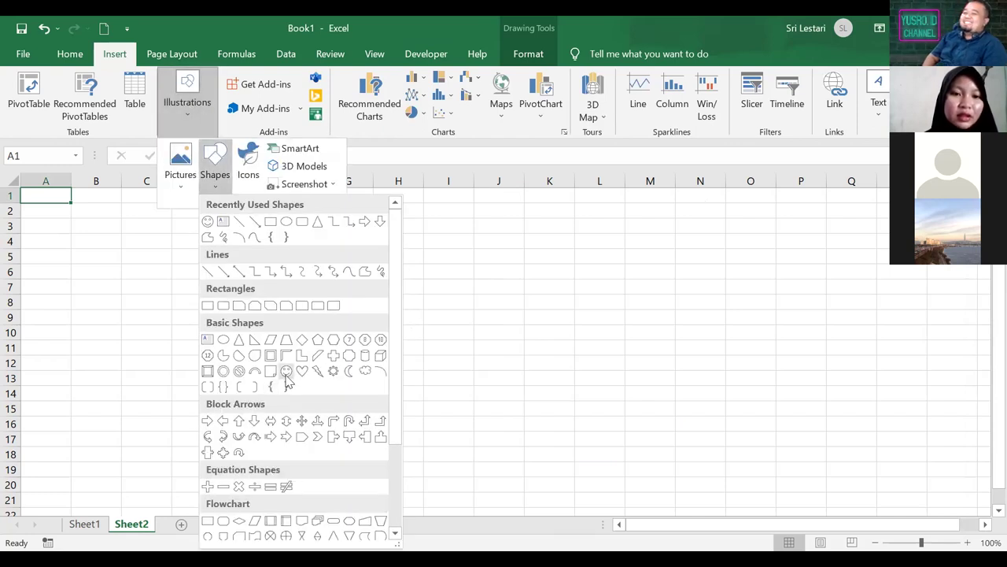
{"action": "left_click", "coordinate": [285, 376]}
{"action": "left_click", "coordinate": [243, 317]}
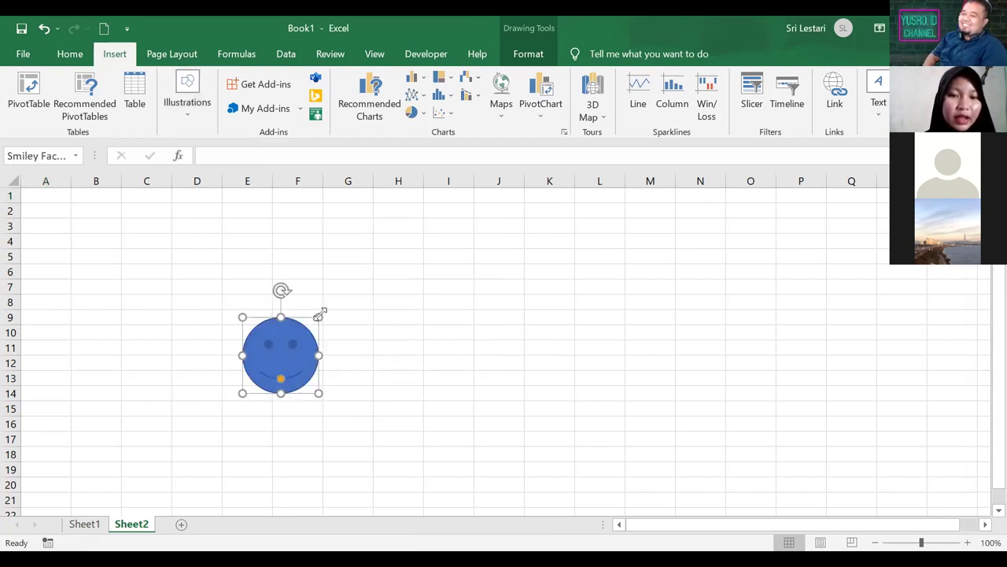
{"action": "left_click_drag", "start_coordinate": [319, 317], "coordinate": [344, 300]}
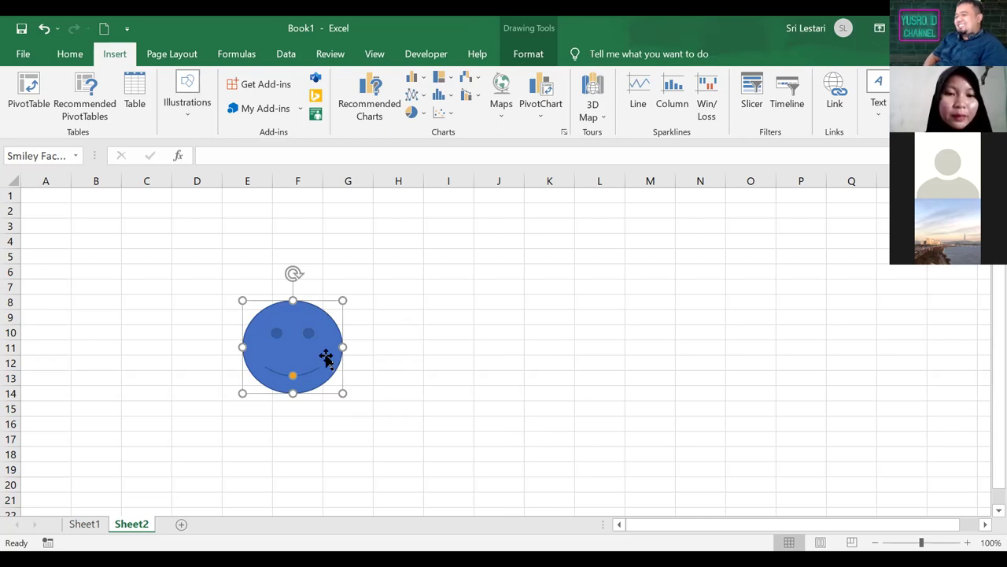
Paste a copy of the smiley face and place it beside the original at the same height, around columns H to J
{"action": "left_click", "coordinate": [438, 350]}
{"action": "key", "text": "ctrl+v"}
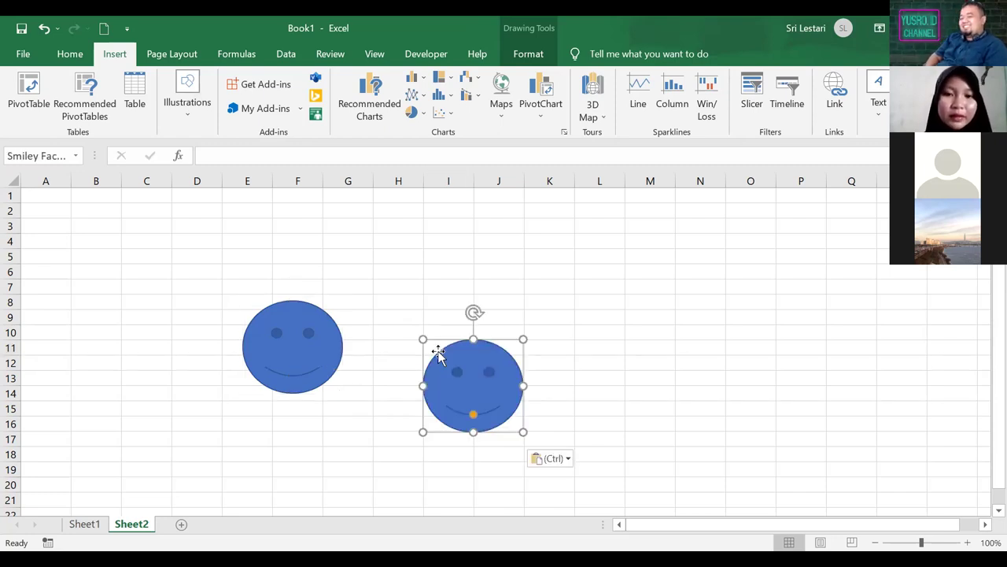
{"action": "left_click_drag", "start_coordinate": [457, 366], "coordinate": [449, 329]}
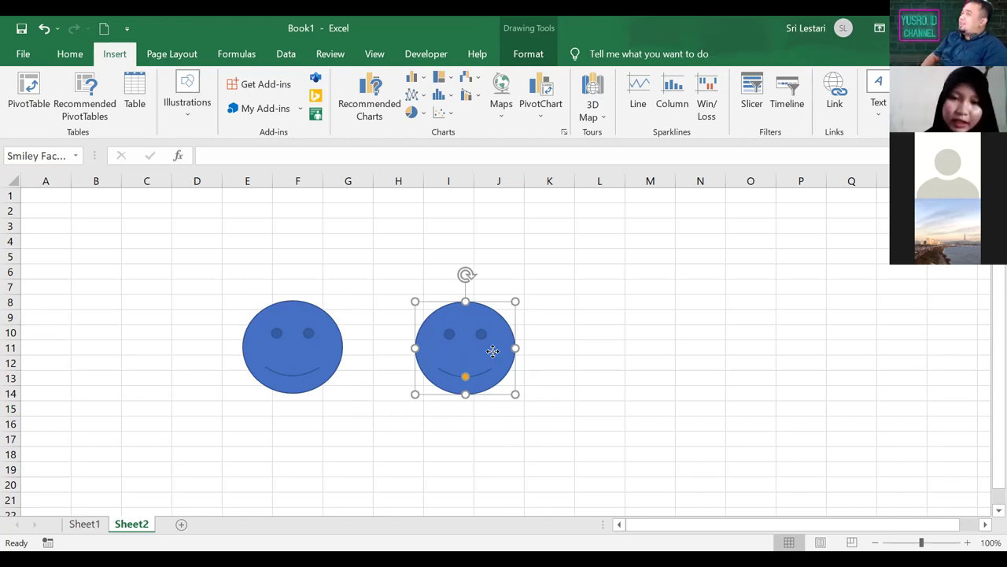
Set the smiley face copy in columns H to J to no line and no fill
{"action": "right_click", "coordinate": [493, 351]}
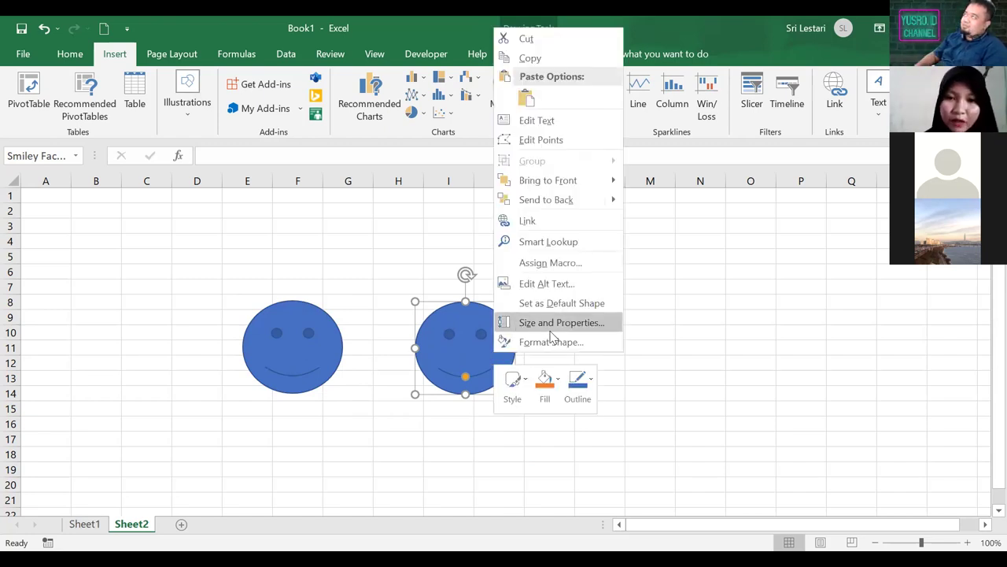
{"action": "left_click", "coordinate": [554, 342]}
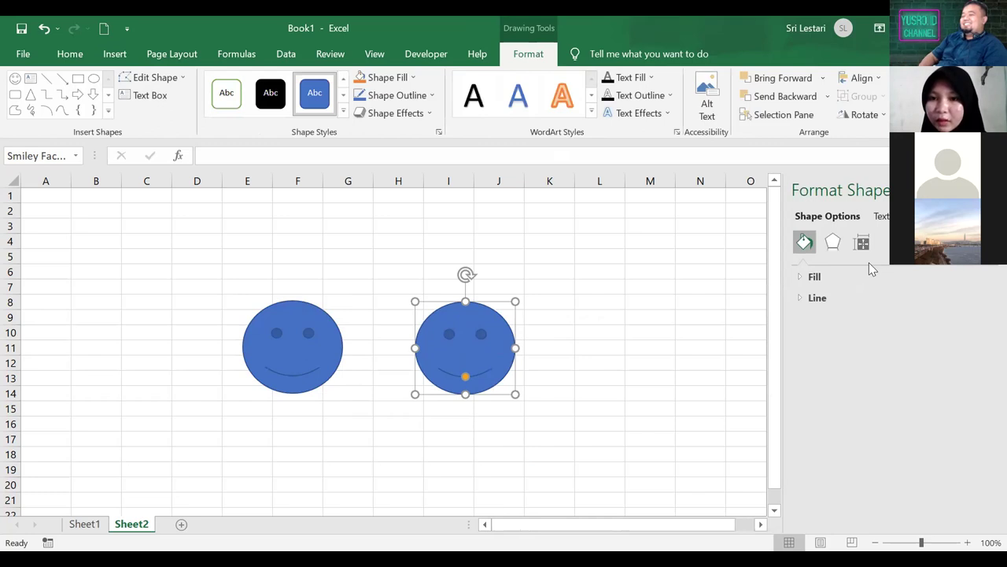
{"action": "left_click", "coordinate": [836, 296]}
{"action": "left_click", "coordinate": [814, 322]}
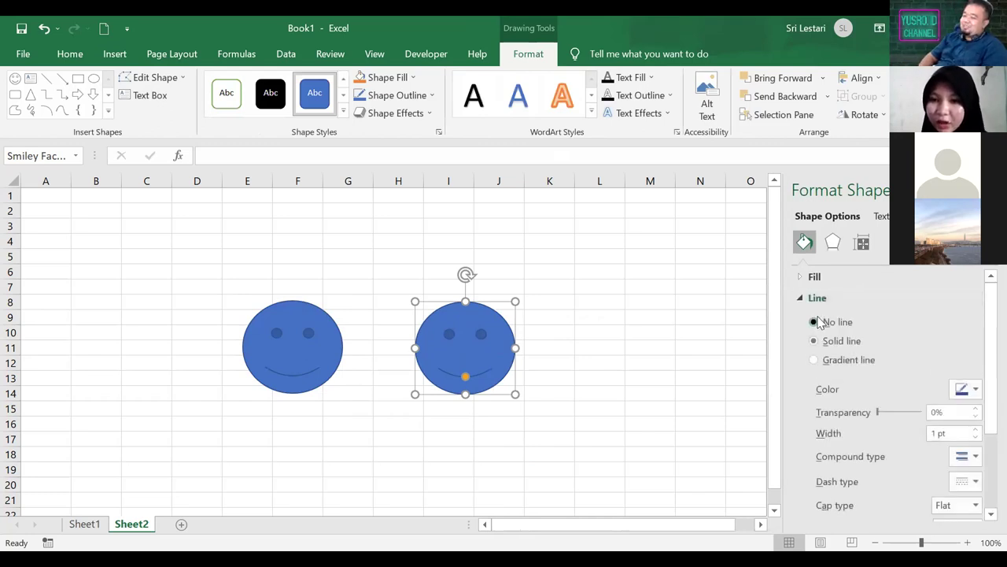
{"action": "left_click", "coordinate": [818, 276]}
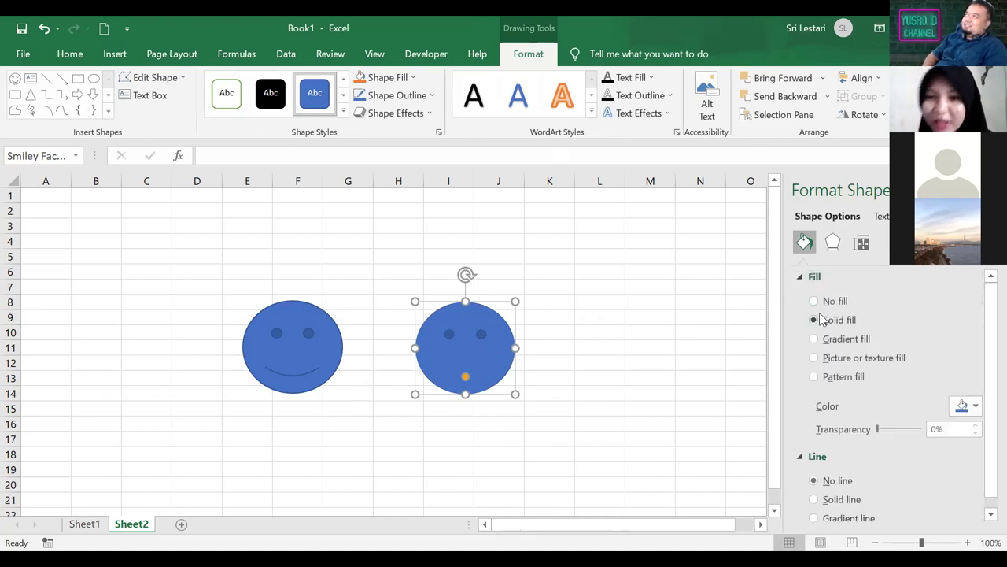
{"action": "left_click", "coordinate": [824, 305]}
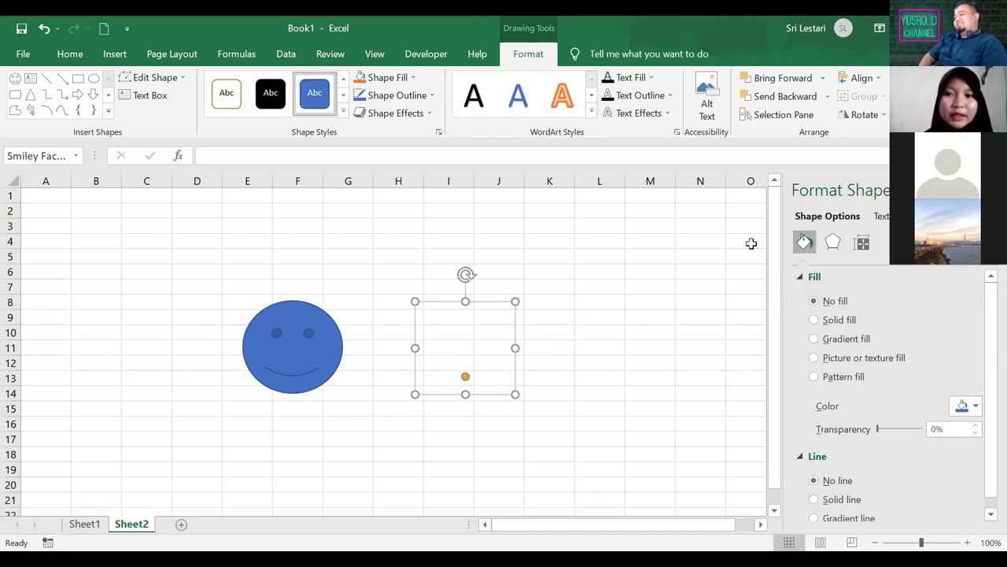
{"action": "left_click", "coordinate": [988, 190]}
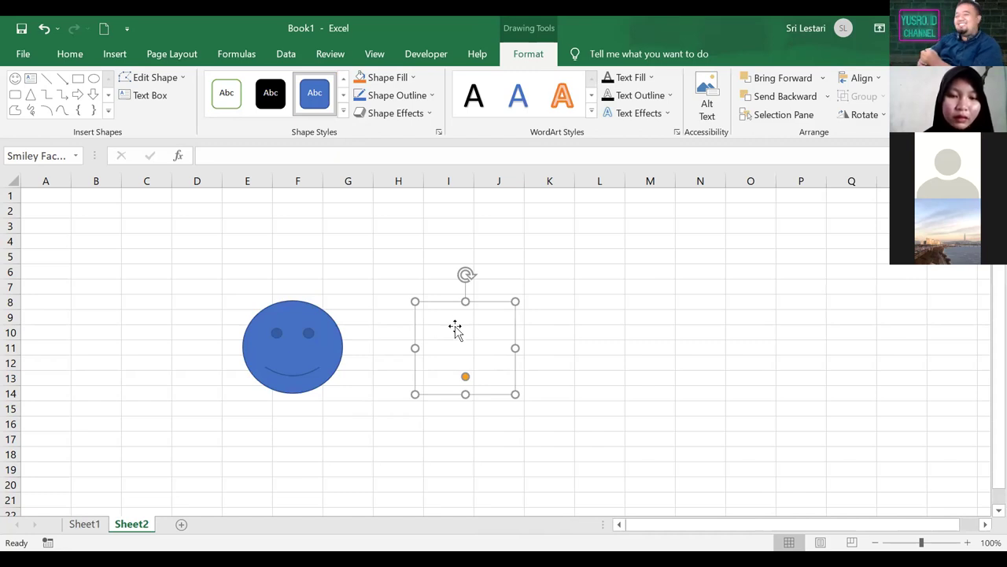
Undo the copy's fill removal, then try No fill on it again and undo that too
{"action": "left_click", "coordinate": [307, 339], "text": "ctrl"}
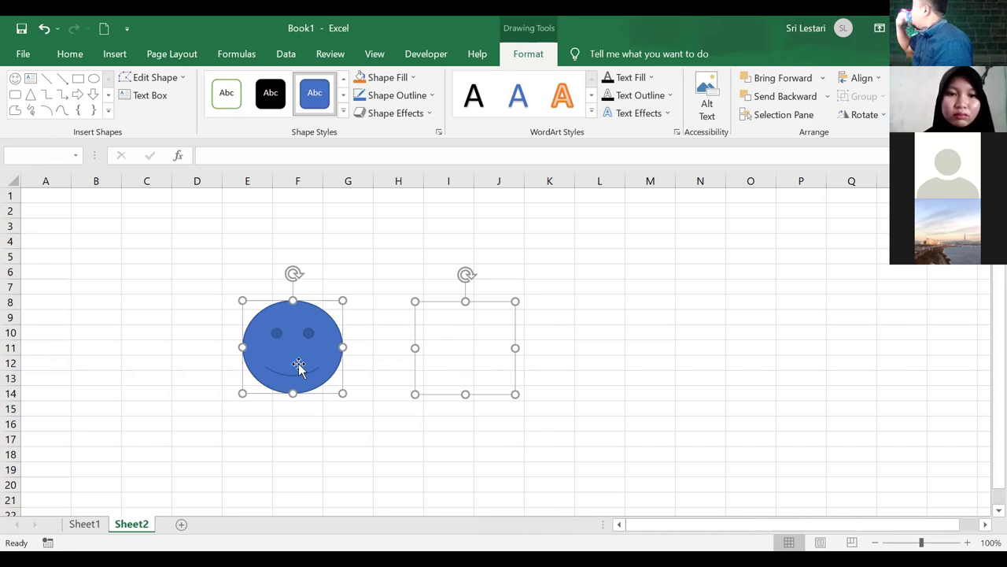
{"action": "left_click", "coordinate": [42, 29]}
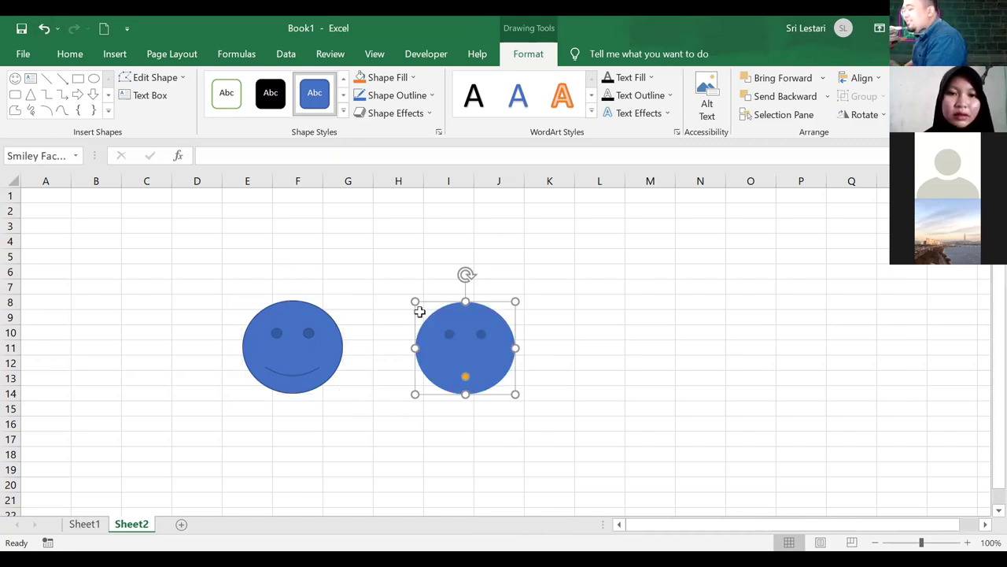
{"action": "right_click", "coordinate": [483, 375]}
{"action": "left_click", "coordinate": [534, 360]}
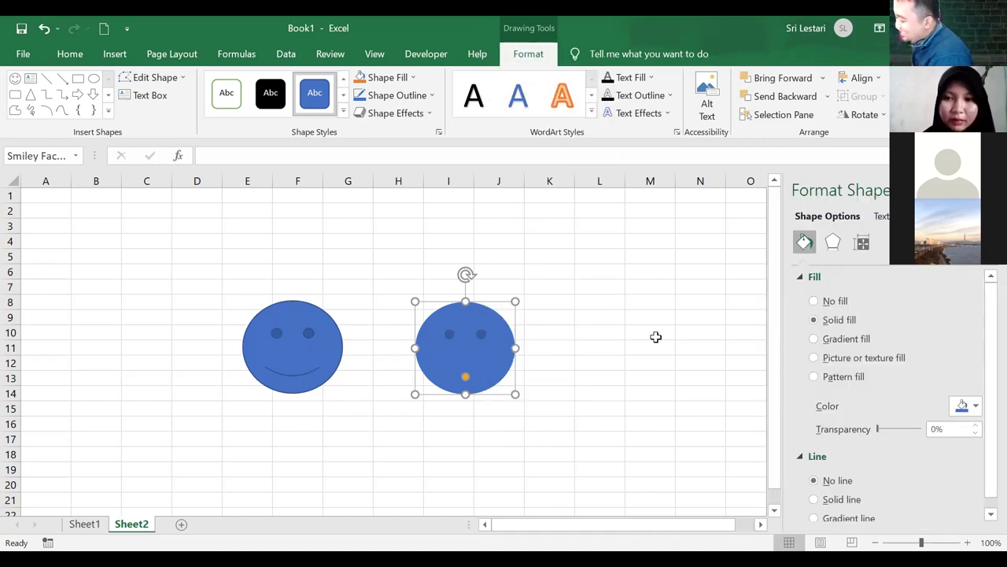
{"action": "left_click", "coordinate": [818, 300]}
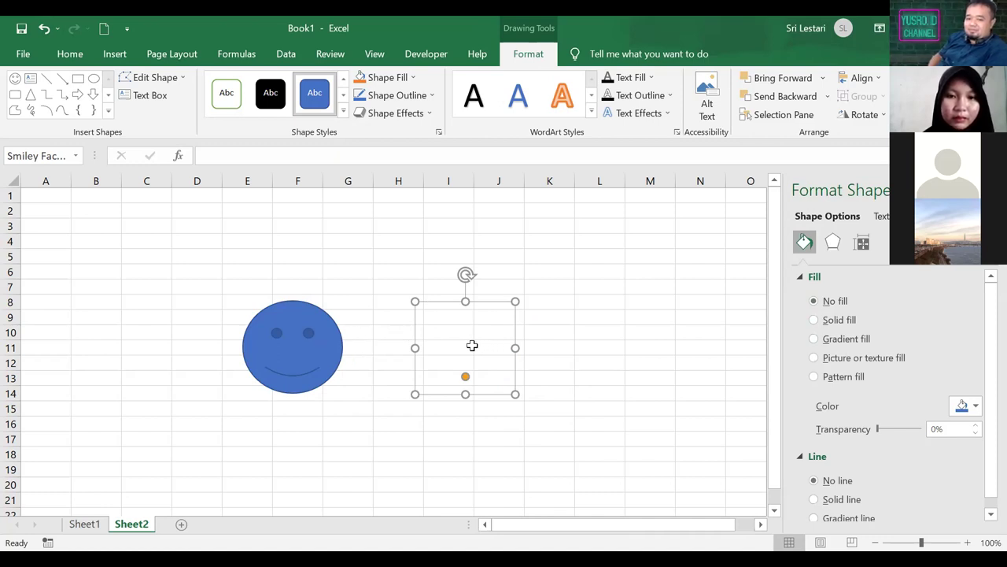
{"action": "left_click", "coordinate": [45, 31]}
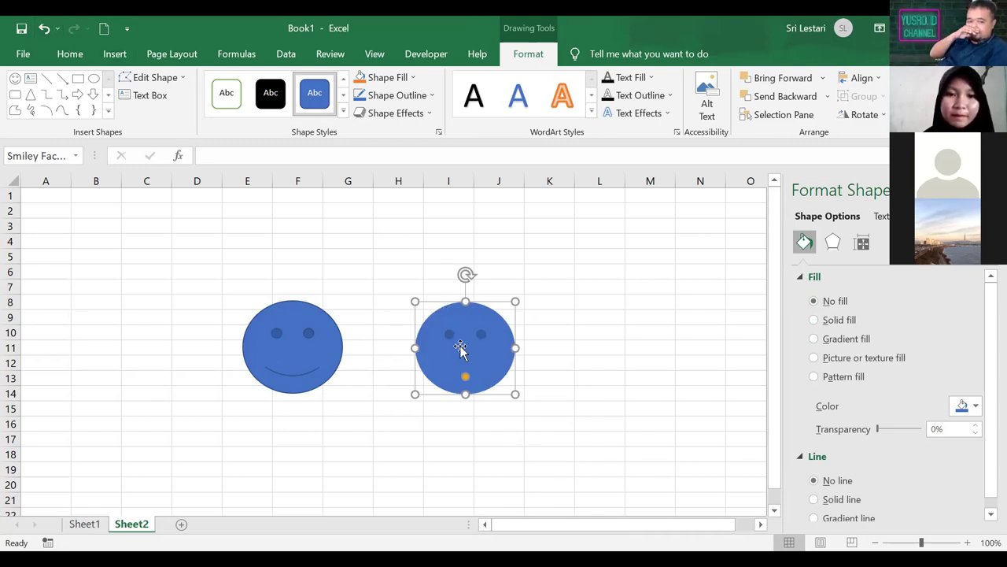
Undo the outline removal on the smiley face copy and clear the selection of both faces
{"action": "left_click", "coordinate": [281, 333], "text": "shift"}
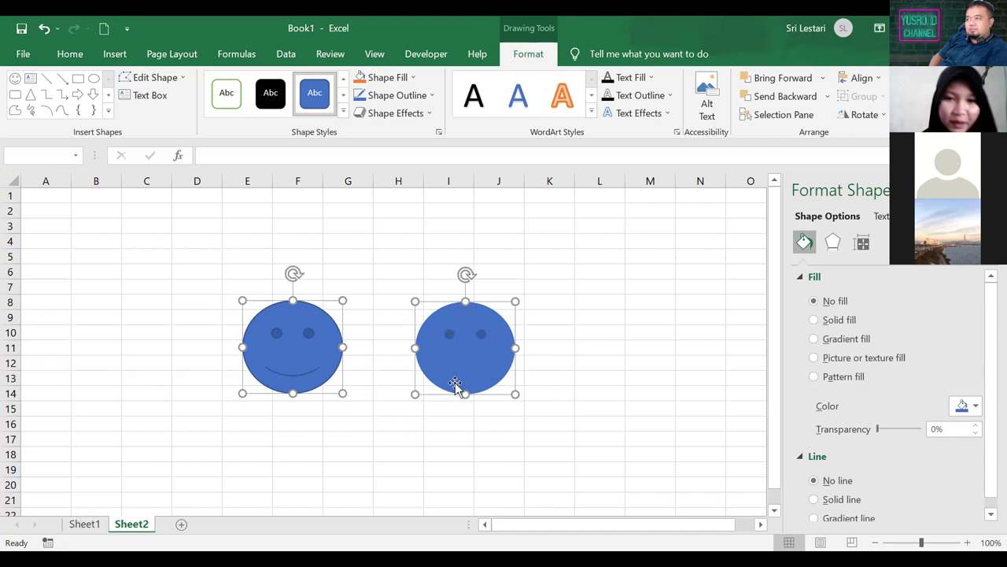
{"action": "left_click", "coordinate": [44, 29]}
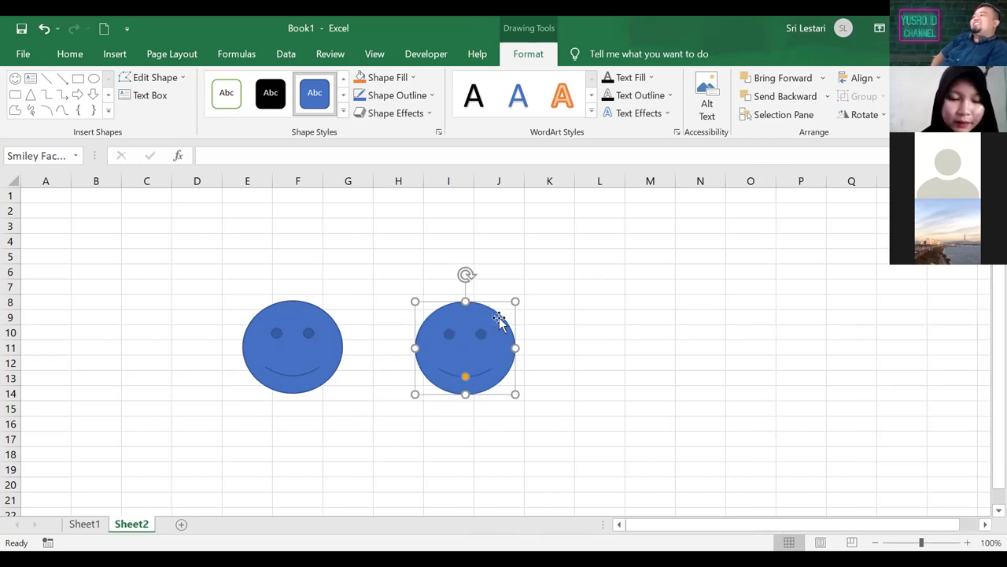
{"action": "left_click", "coordinate": [315, 333], "text": "ctrl"}
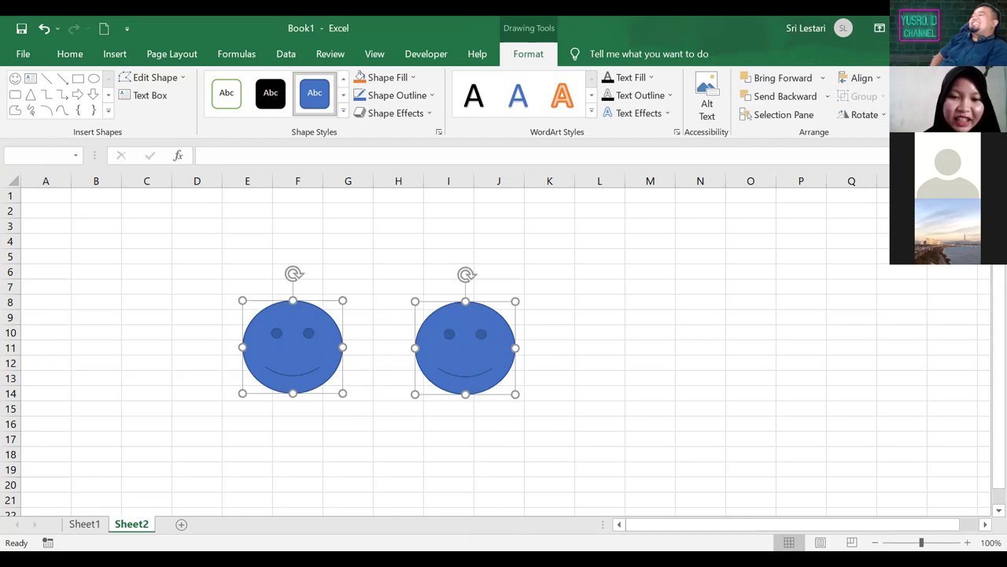
{"action": "key", "text": "Escape"}
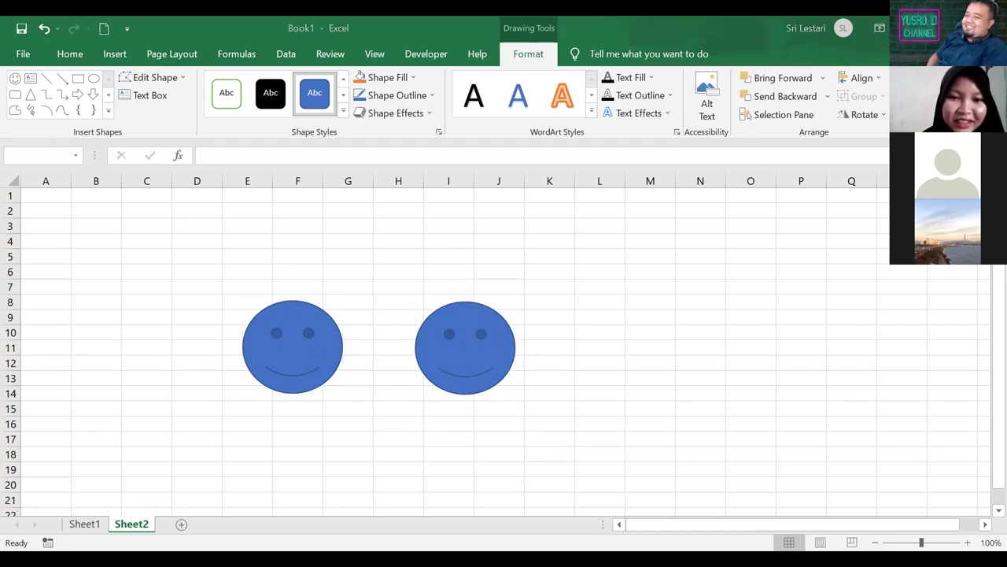
Run the Rotasi1 macro from the Visual Basic editor, and close the Book1 workbook
{"action": "left_click", "coordinate": [439, 361]}
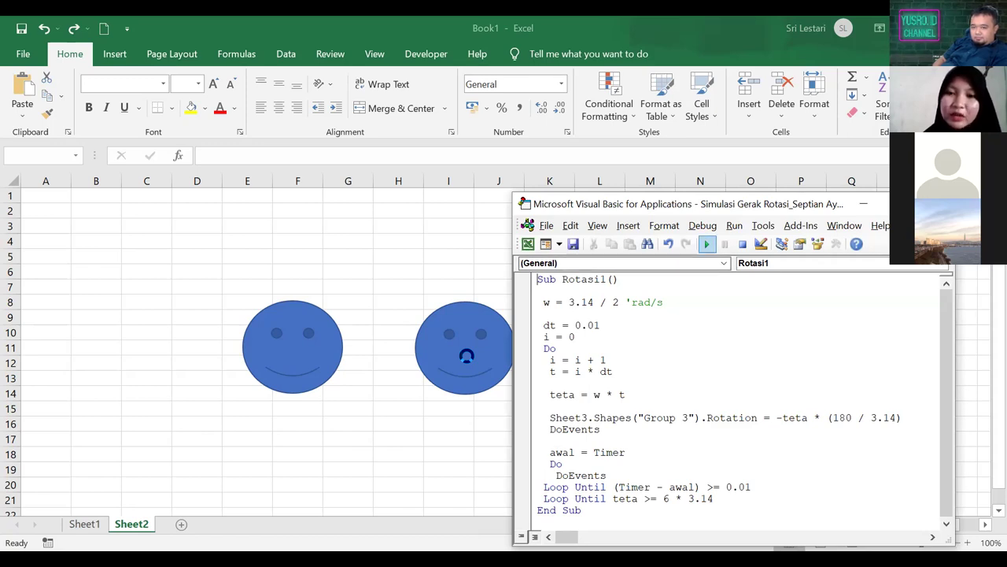
{"action": "left_click", "coordinate": [706, 244]}
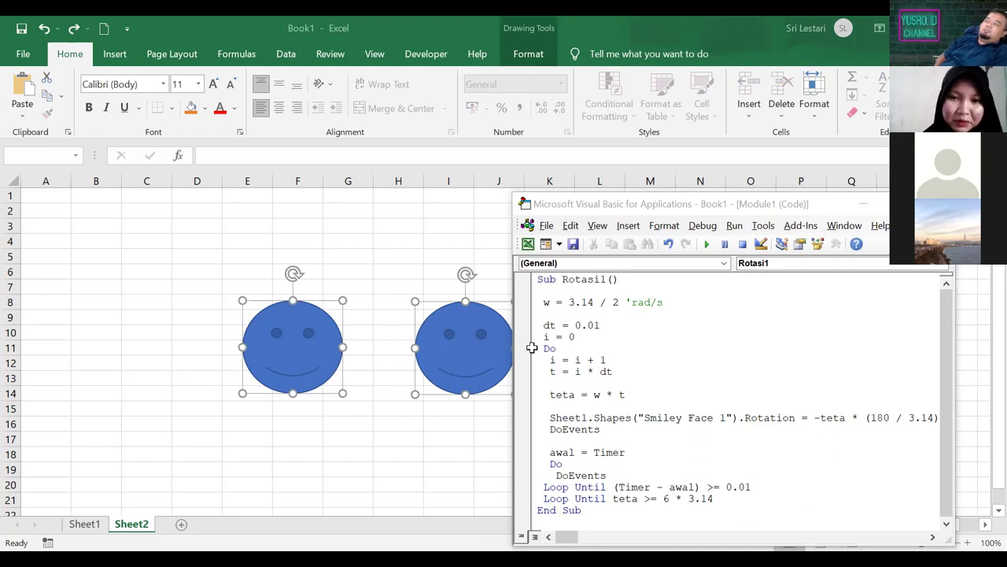
{"action": "key", "text": "alt+F11"}
{"action": "left_click", "coordinate": [461, 327]}
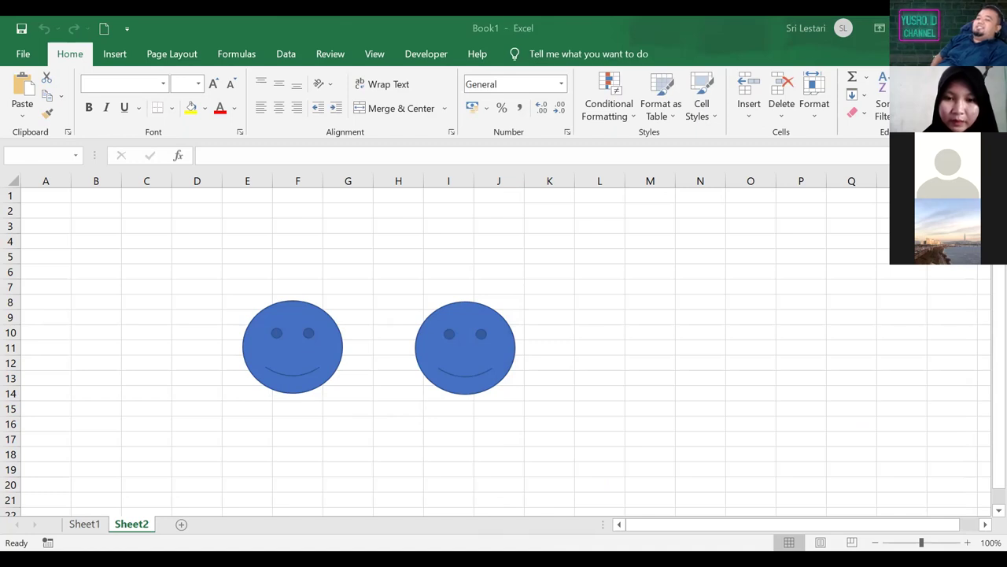
{"action": "key", "text": "ctrl+w"}
{"action": "left_click", "coordinate": [577, 378]}
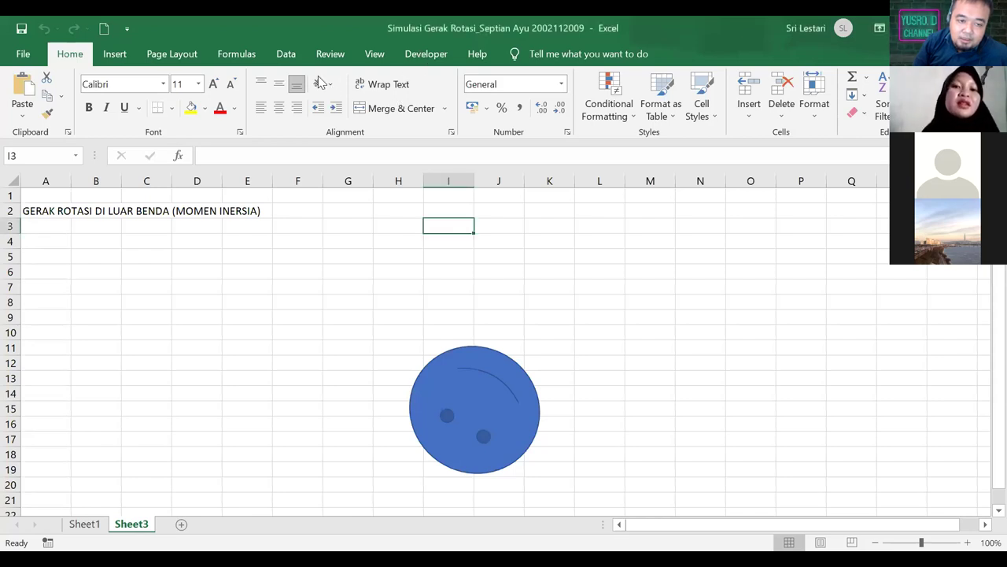
Run the Rotasi1 macro on the smiley face in Sheet3 of the rotation simulation workbook
{"action": "left_click", "coordinate": [422, 54]}
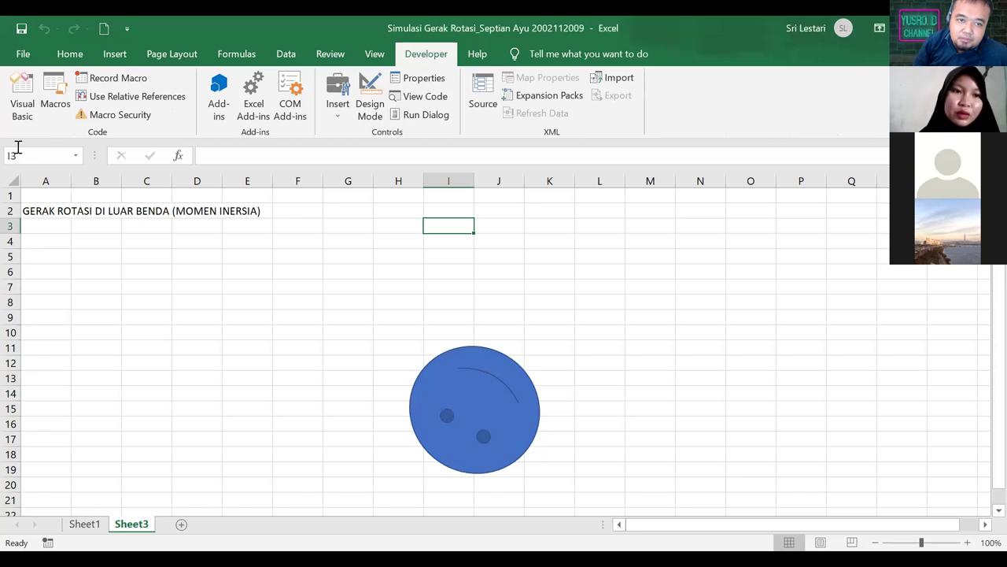
{"action": "left_click", "coordinate": [23, 118]}
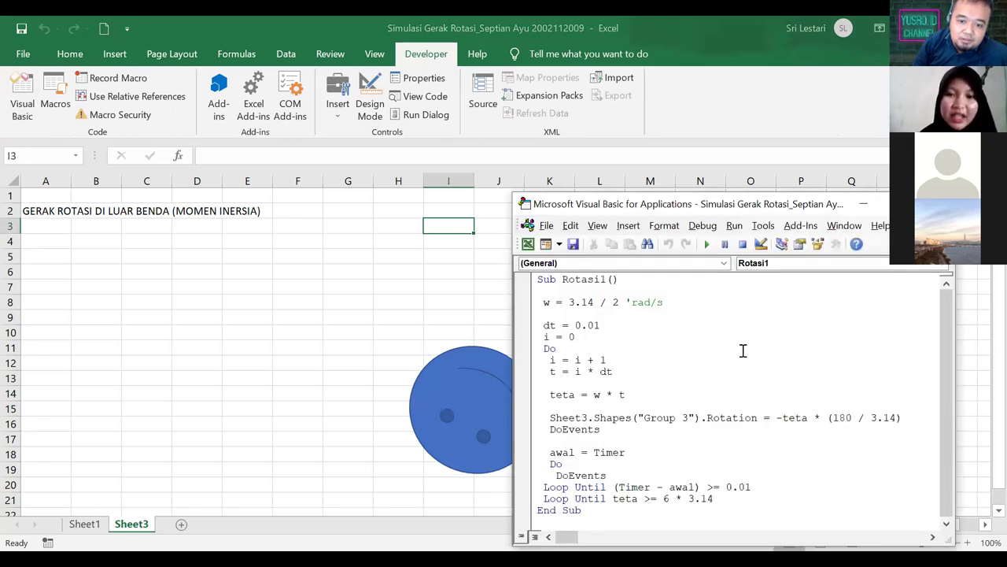
{"action": "left_click", "coordinate": [707, 245]}
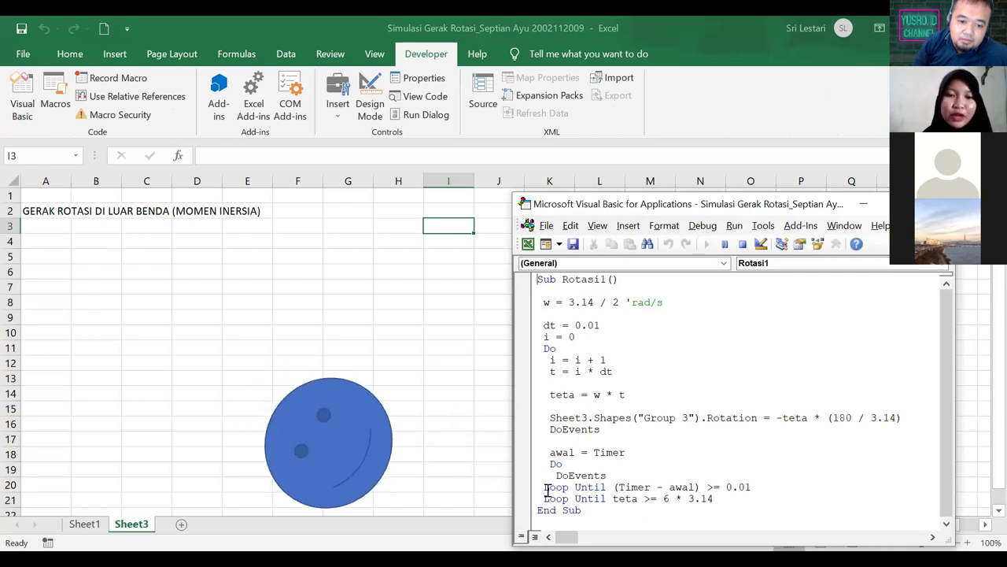
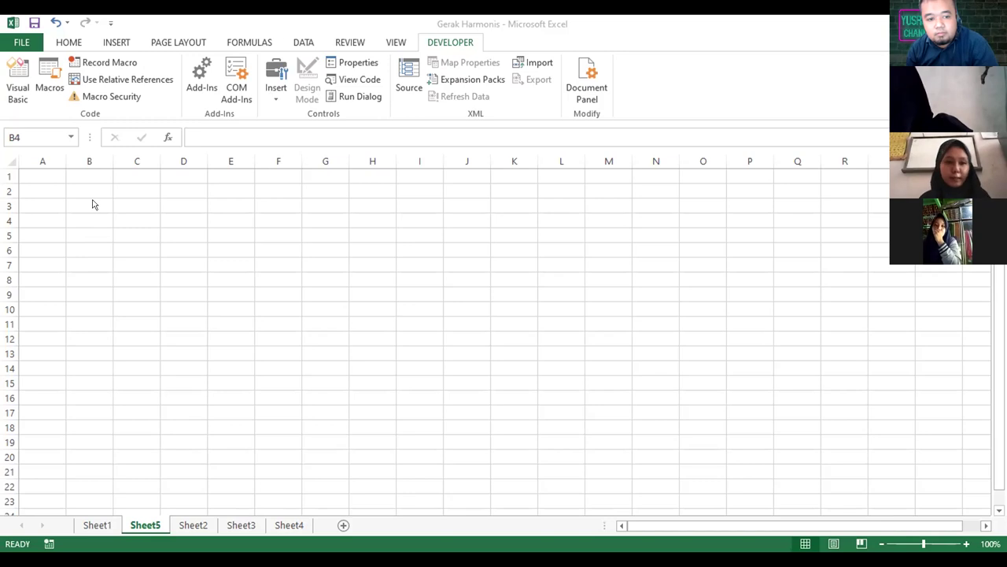
In Sheet5 of the Gerak Harmonis workbook, enter the headers t, x, v and a in cells B3 to E3
{"action": "left_click", "coordinate": [87, 198]}
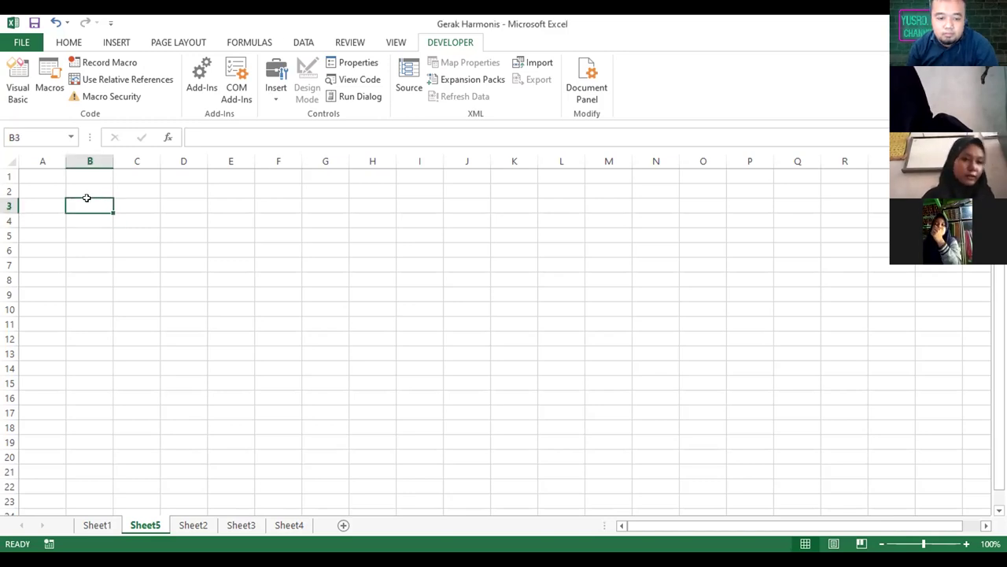
{"action": "type", "text": "t"}
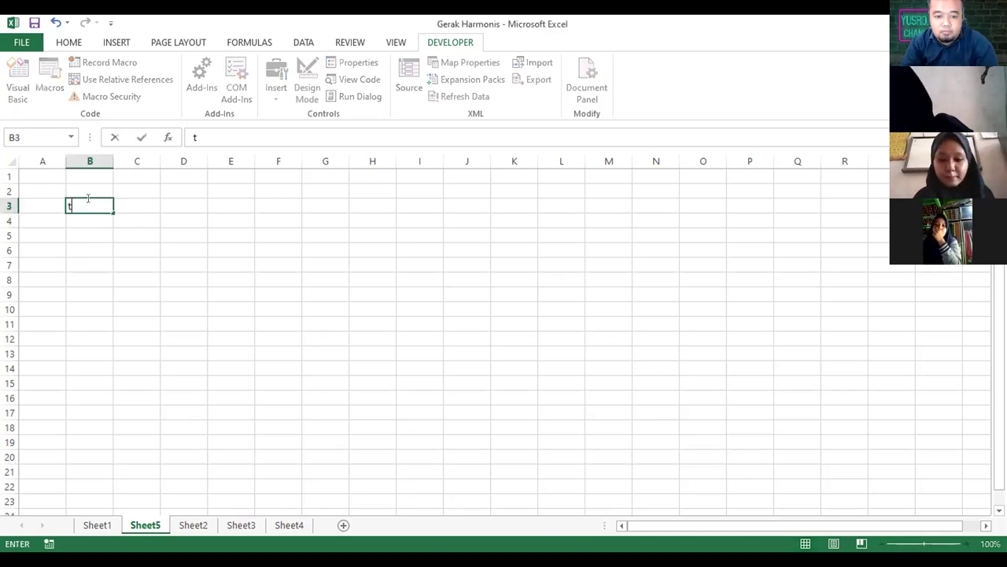
{"action": "key", "text": "Tab"}
{"action": "type", "text": "x"}
{"action": "key", "text": "Tab"}
{"action": "type", "text": "v"}
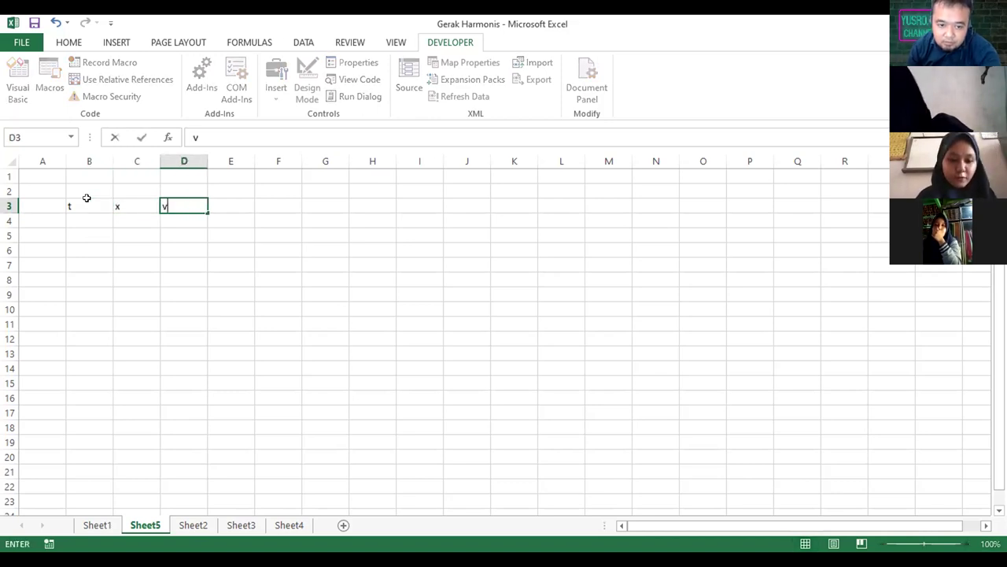
{"action": "key", "text": "Tab"}
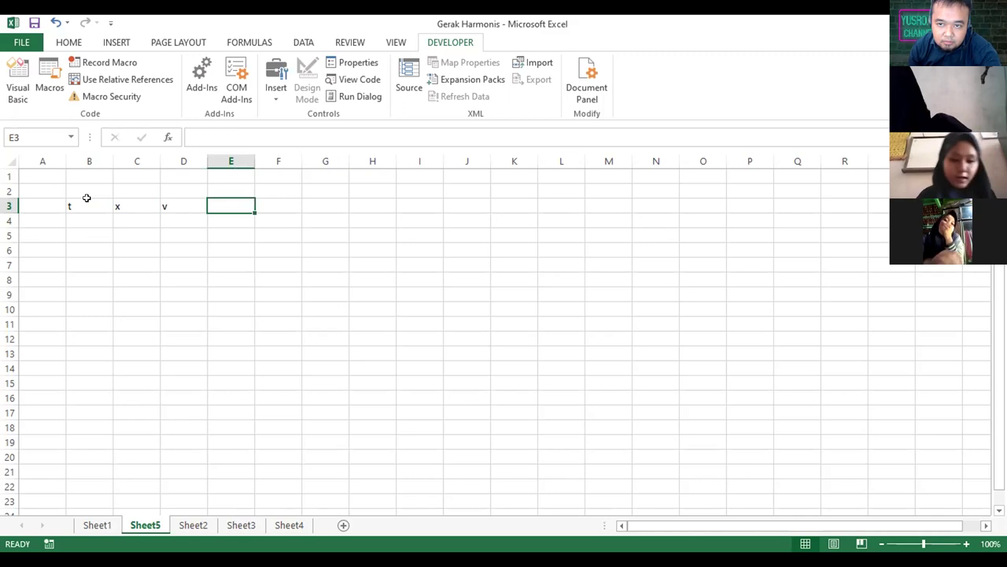
{"action": "type", "text": "a"}
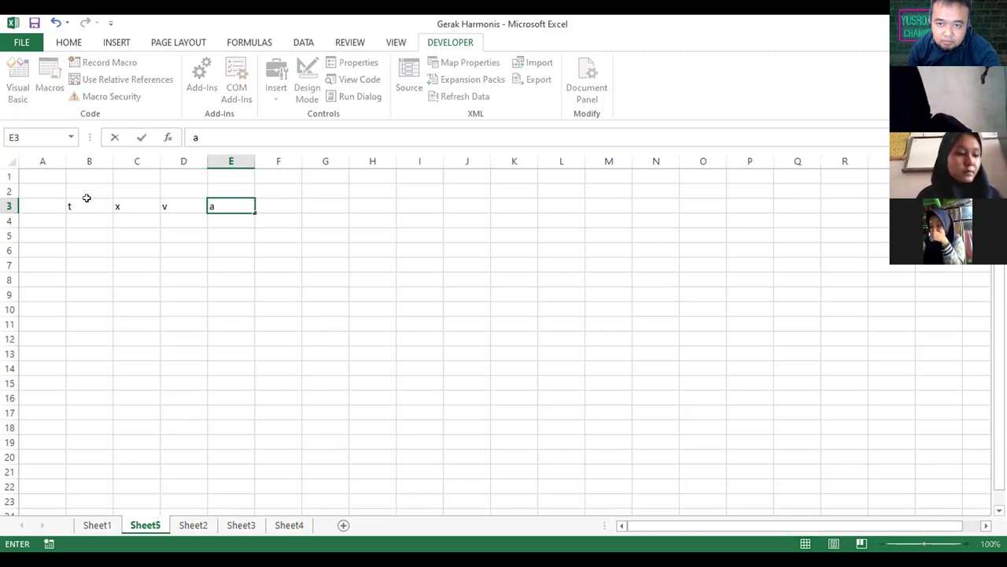
Enter the time values 0, 0.1 and 0.2 in cells B4 to B6 under the t header
{"action": "left_click", "coordinate": [78, 220]}
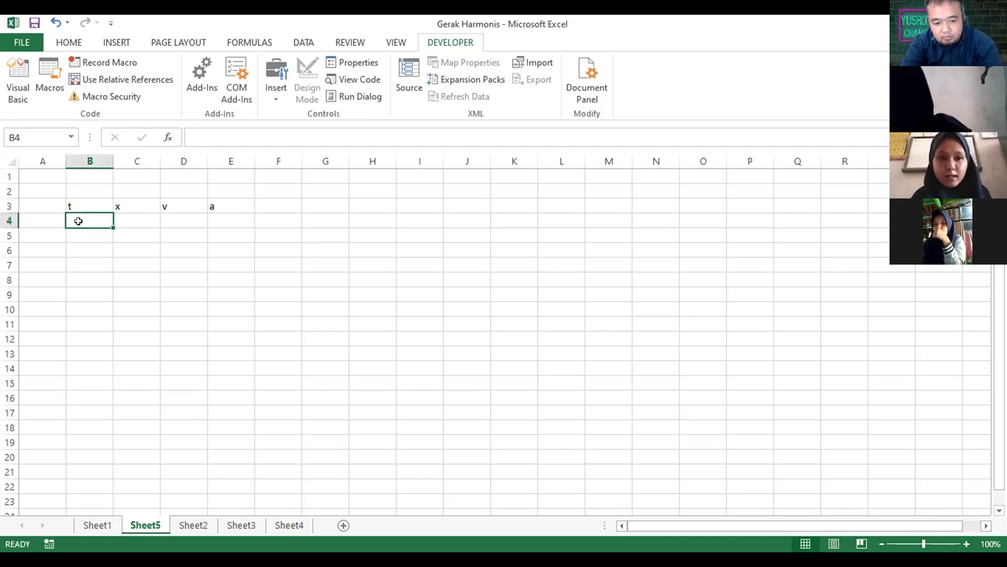
{"action": "type", "text": "0"}
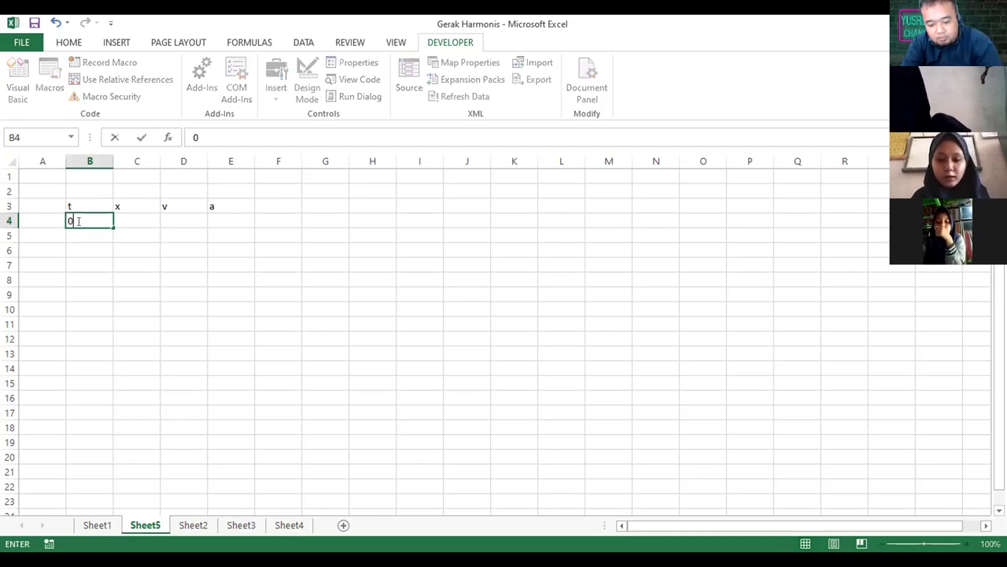
{"action": "key", "text": "Return"}
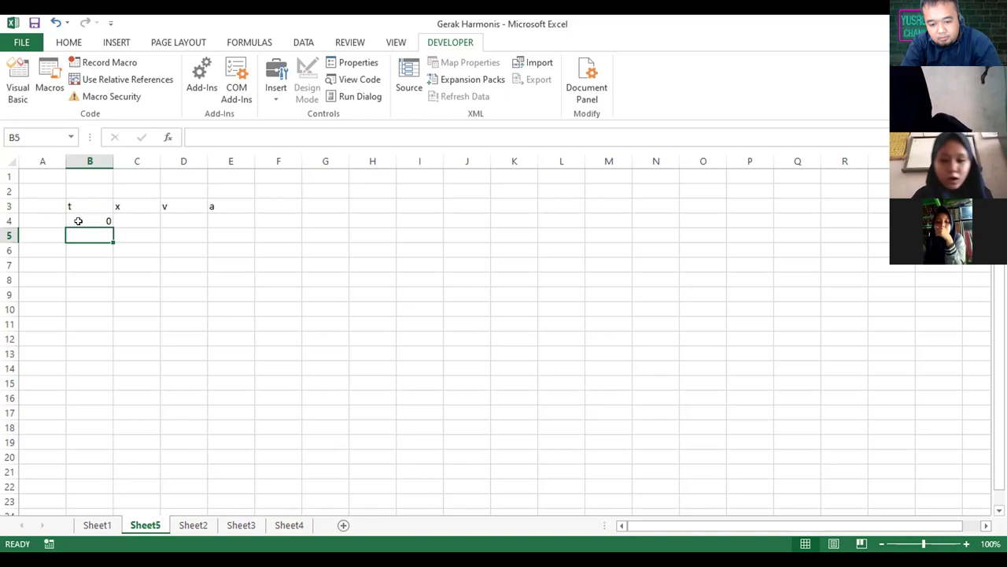
{"action": "type", "text": "0.1"}
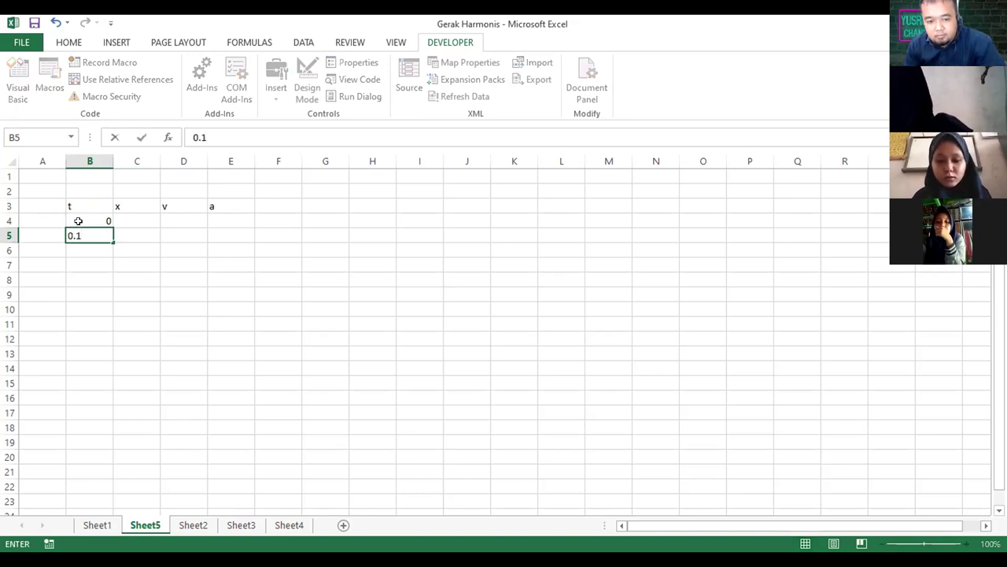
{"action": "key", "text": "Return"}
{"action": "type", "text": "0.2"}
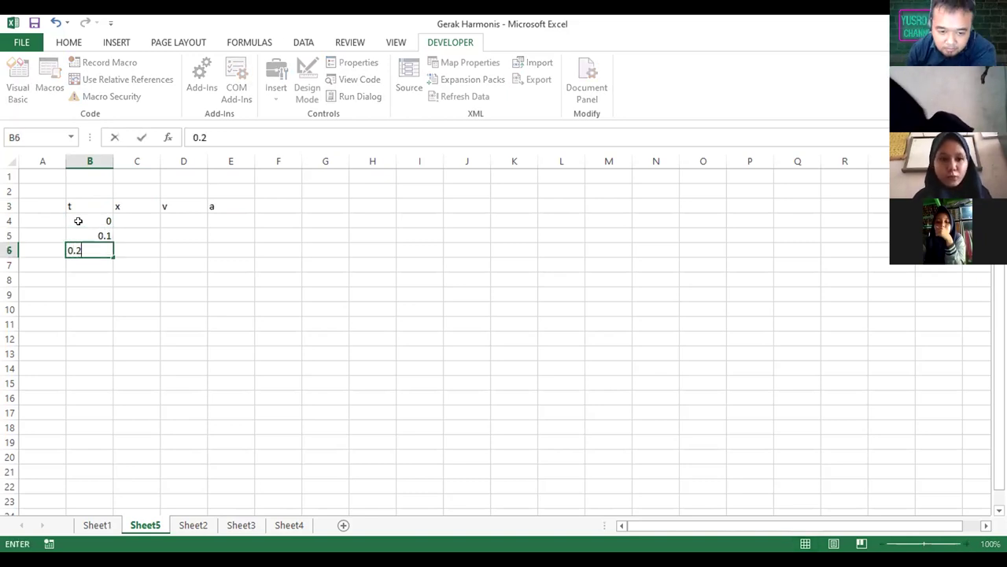
{"action": "key", "text": "Right"}
Enter the initial position 0.2 in C4 and the initial velocity 0 in D4
{"action": "key", "text": "Up"}
{"action": "key", "text": "Up"}
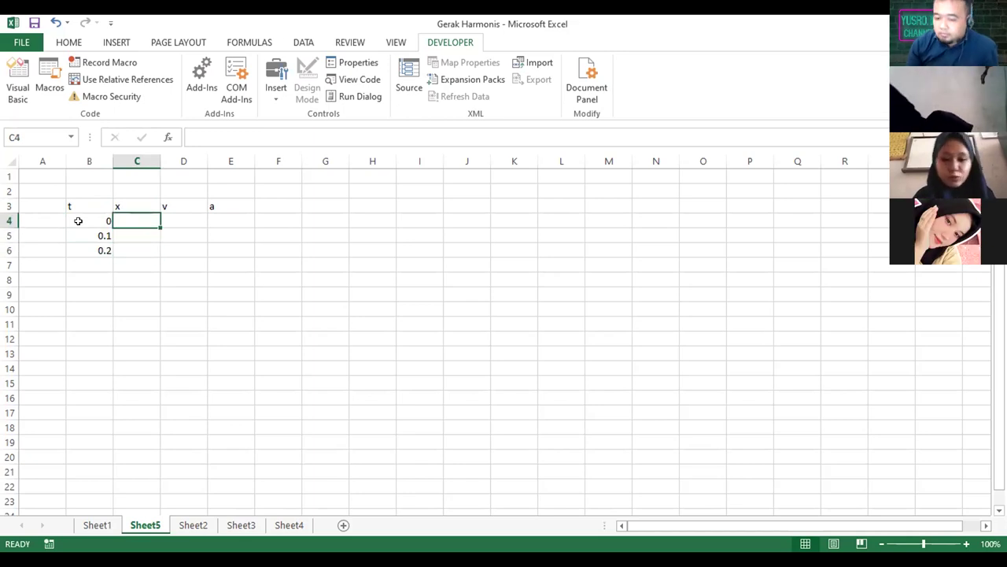
{"action": "type", "text": "0.2"}
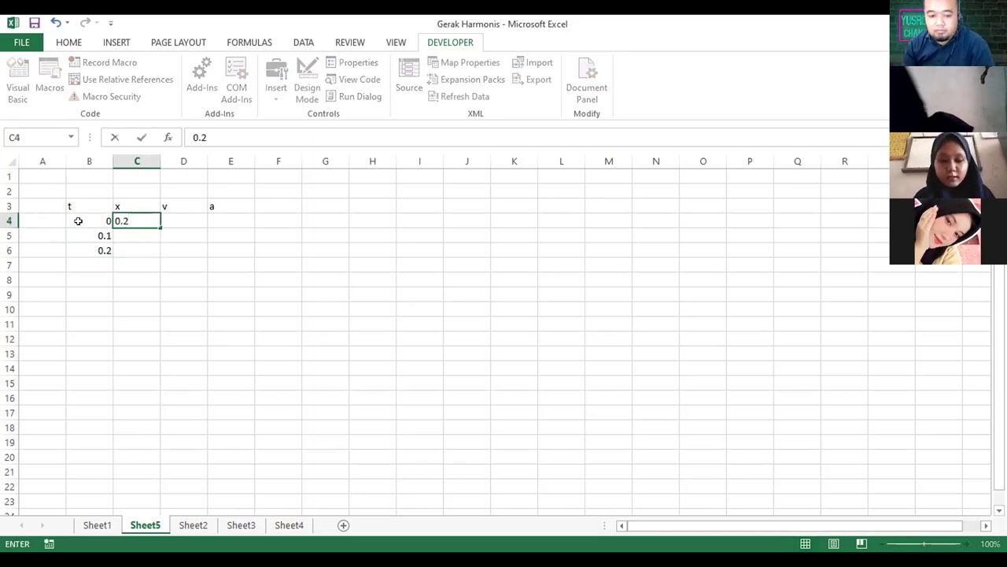
{"action": "key", "text": "Tab"}
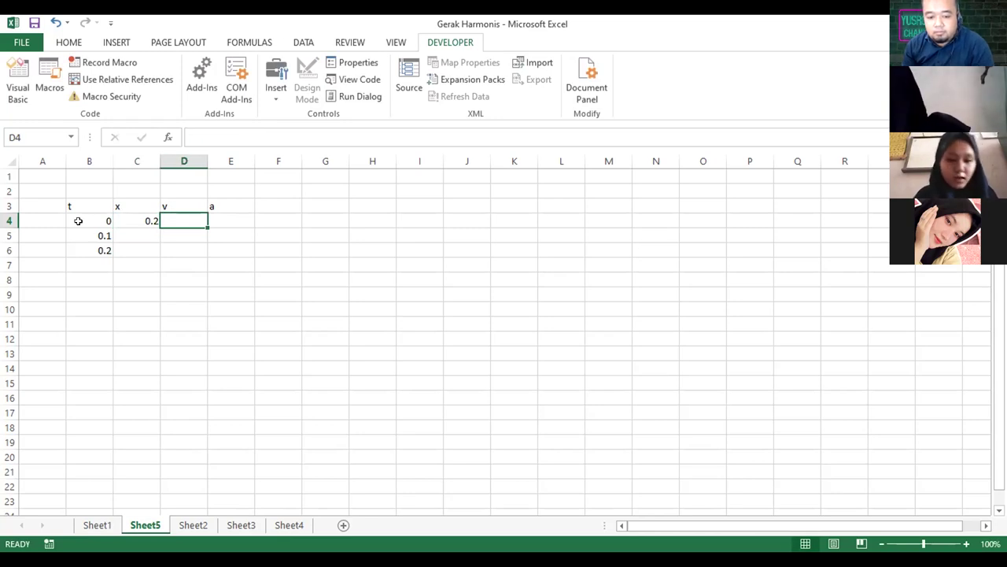
{"action": "type", "text": "0"}
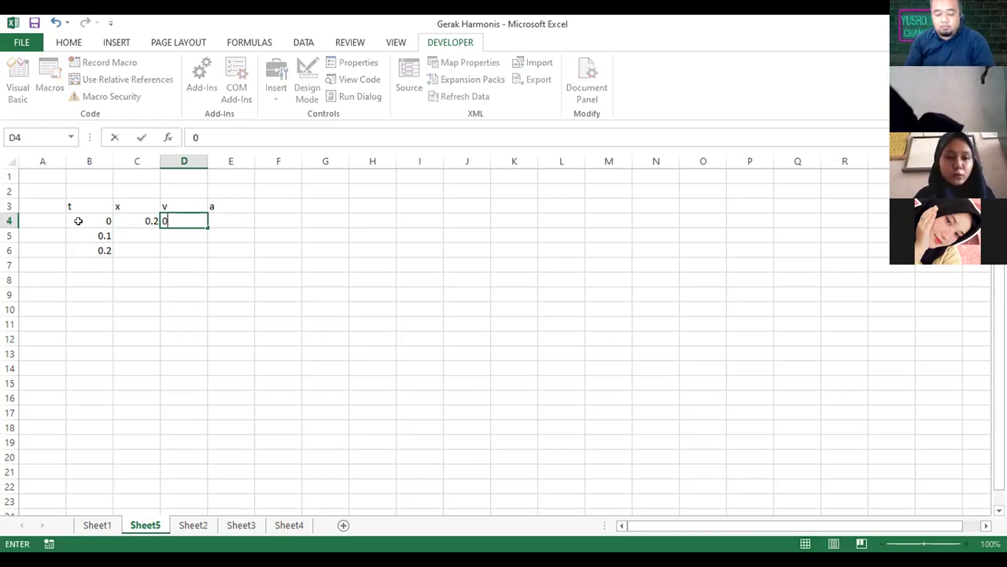
{"action": "key", "text": "Tab"}
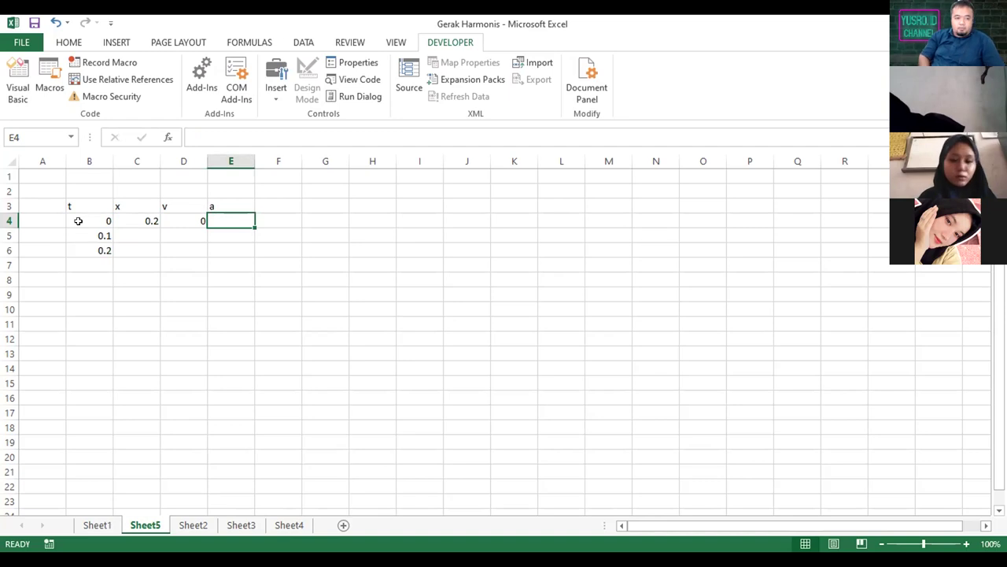
Enter the acceleration formula =-2*C4 in cell E4 under the a header
{"action": "type", "text": "="}
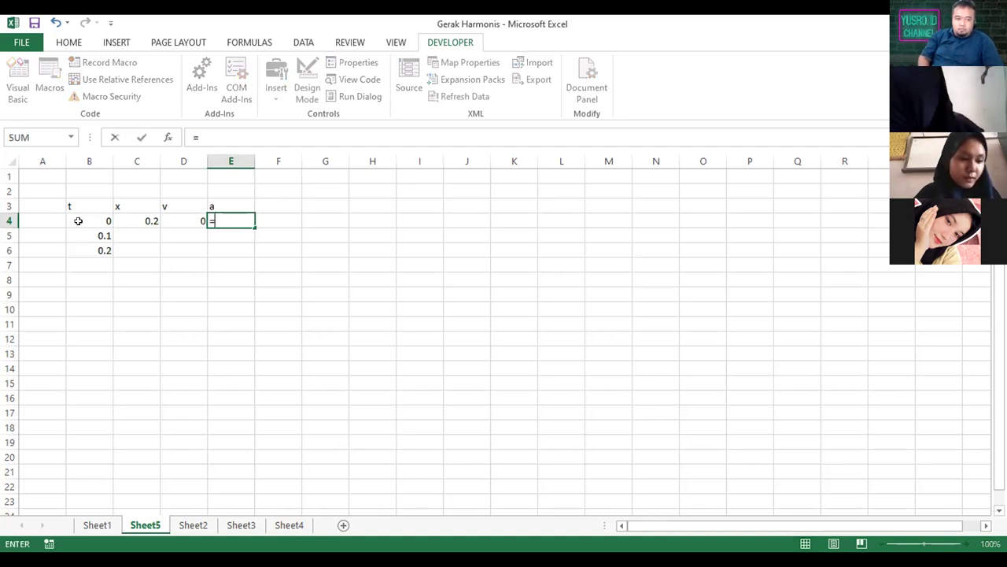
{"action": "type", "text": "-2"}
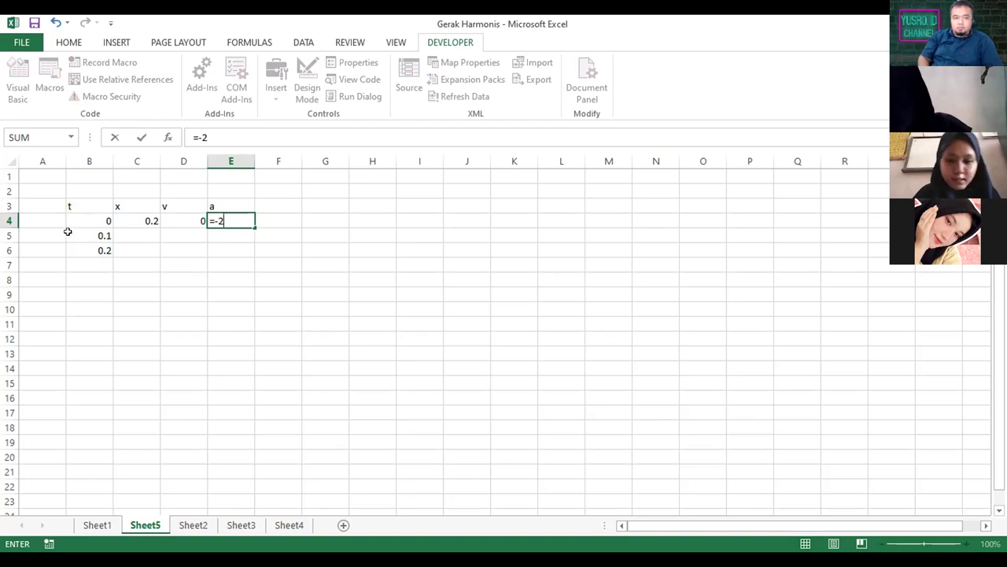
{"action": "type", "text": "*"}
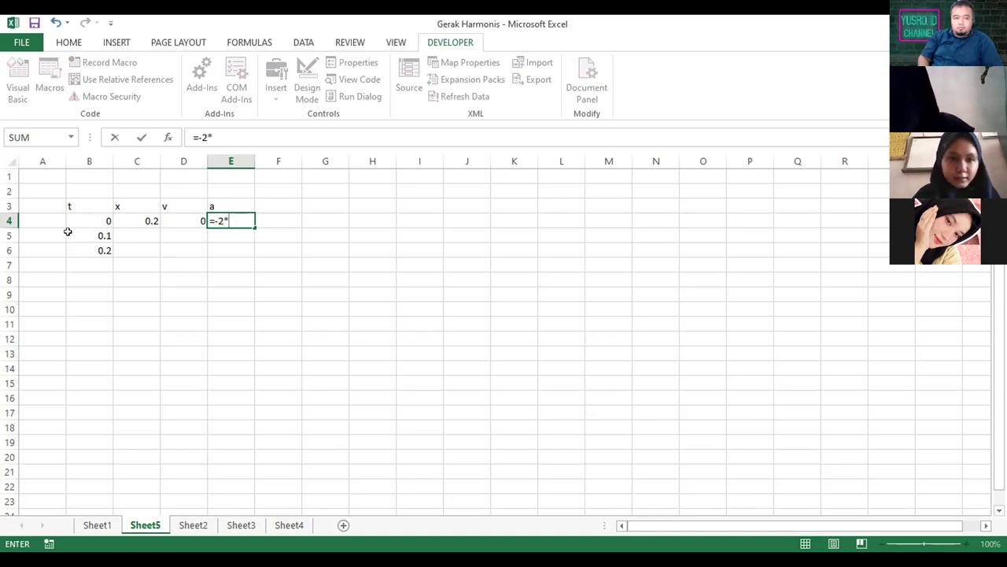
{"action": "left_click", "coordinate": [137, 221]}
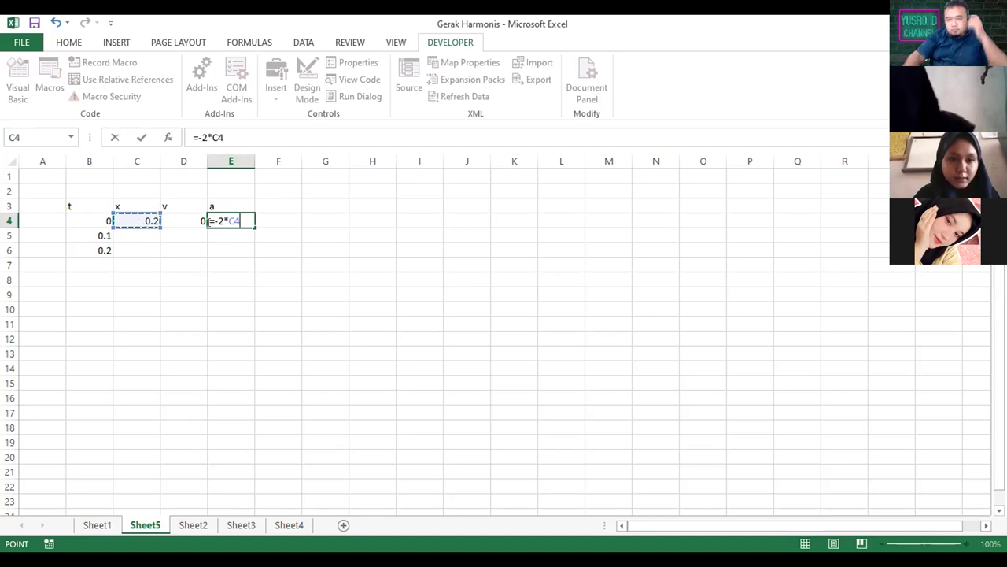
{"action": "key", "text": "Return"}
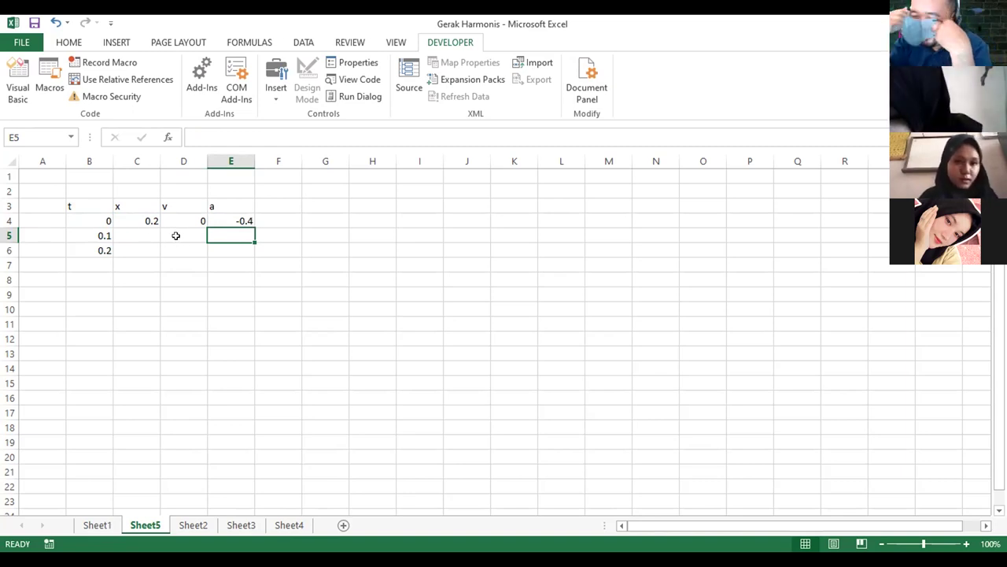
Enter the velocity formula =D4+E4*(B5-B4) in cell D5 under the v header
{"action": "left_click", "coordinate": [176, 238]}
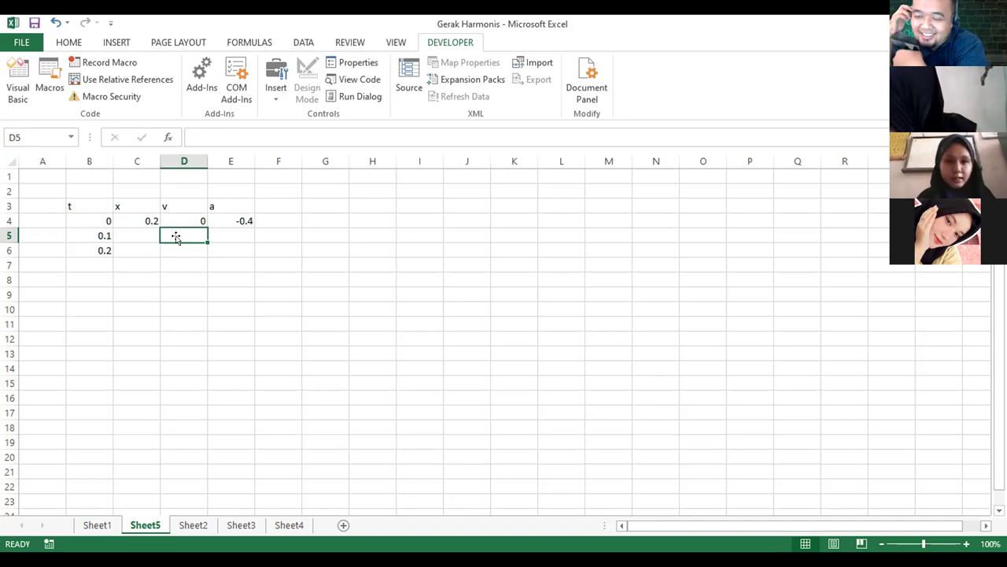
{"action": "type", "text": "="}
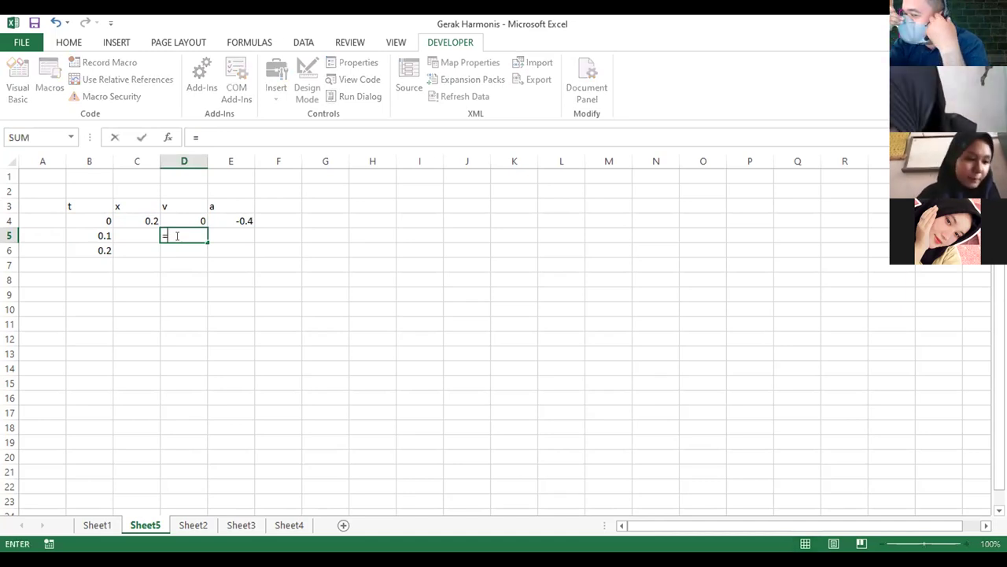
{"action": "left_click", "coordinate": [183, 213]}
{"action": "type", "text": "_"}
{"action": "key", "text": "BackSpace"}
{"action": "type", "text": "+"}
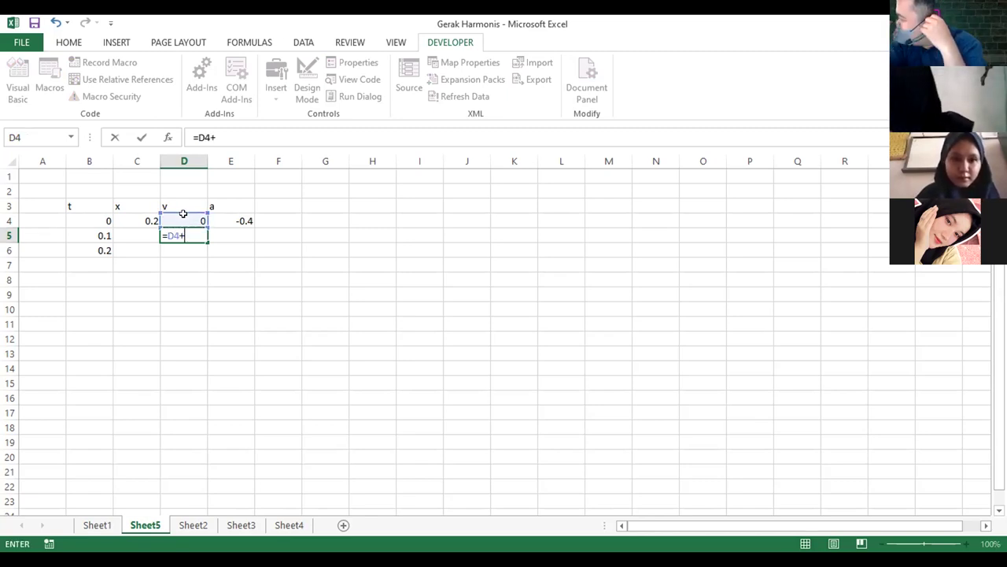
{"action": "left_click", "coordinate": [240, 219]}
{"action": "type", "text": "*"}
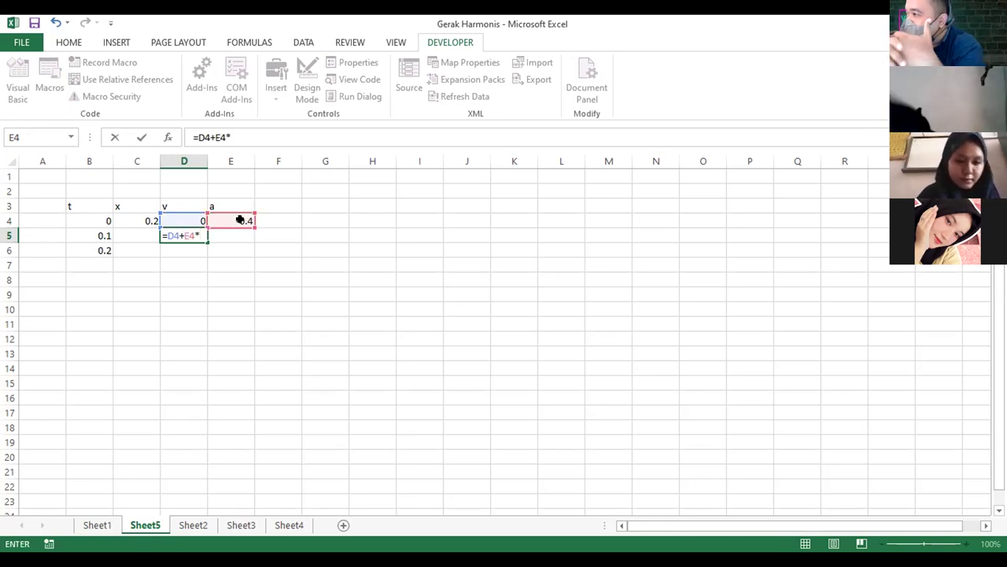
{"action": "type", "text": "("}
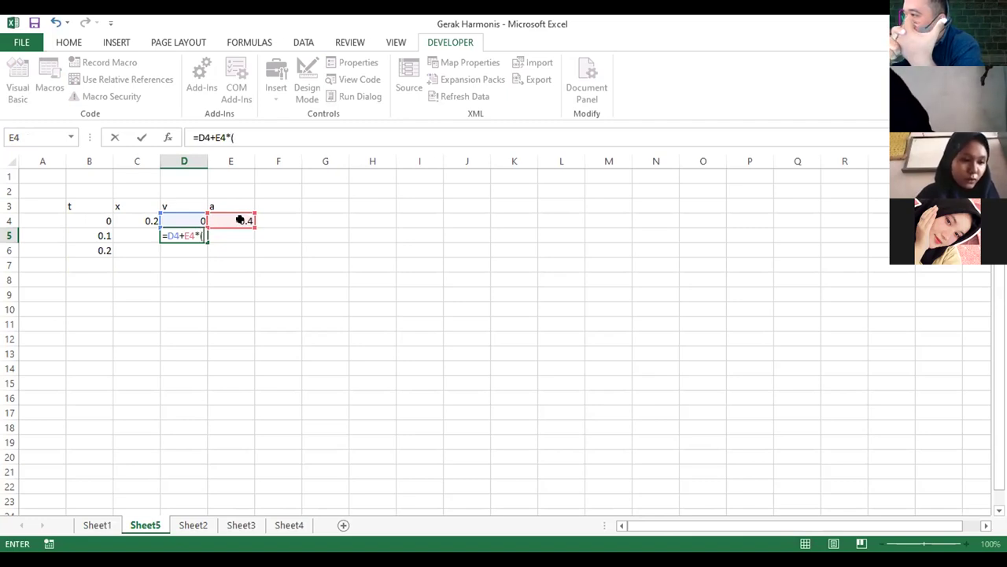
{"action": "left_click", "coordinate": [101, 235]}
{"action": "type", "text": "-"}
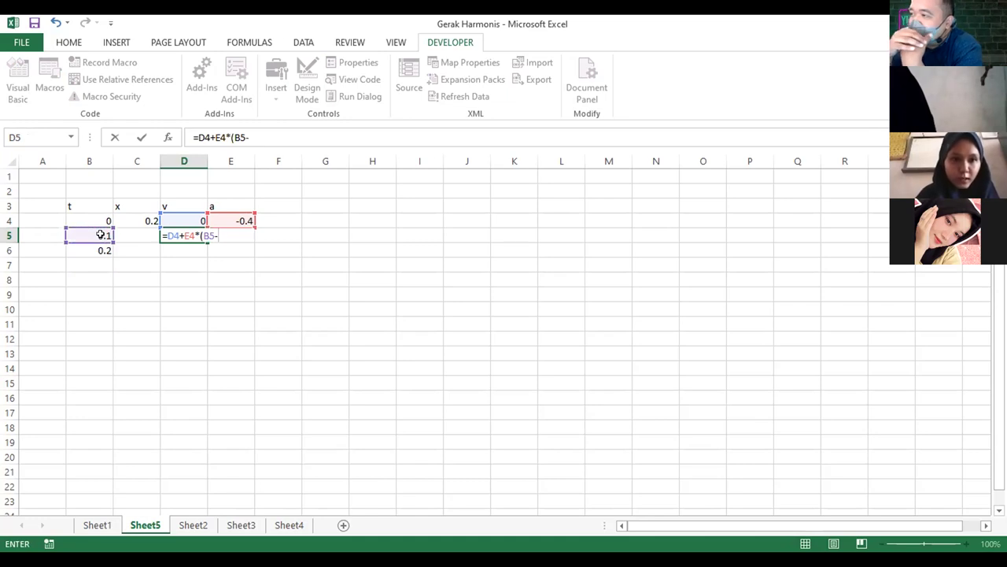
{"action": "left_click", "coordinate": [90, 221]}
{"action": "type", "text": ")"}
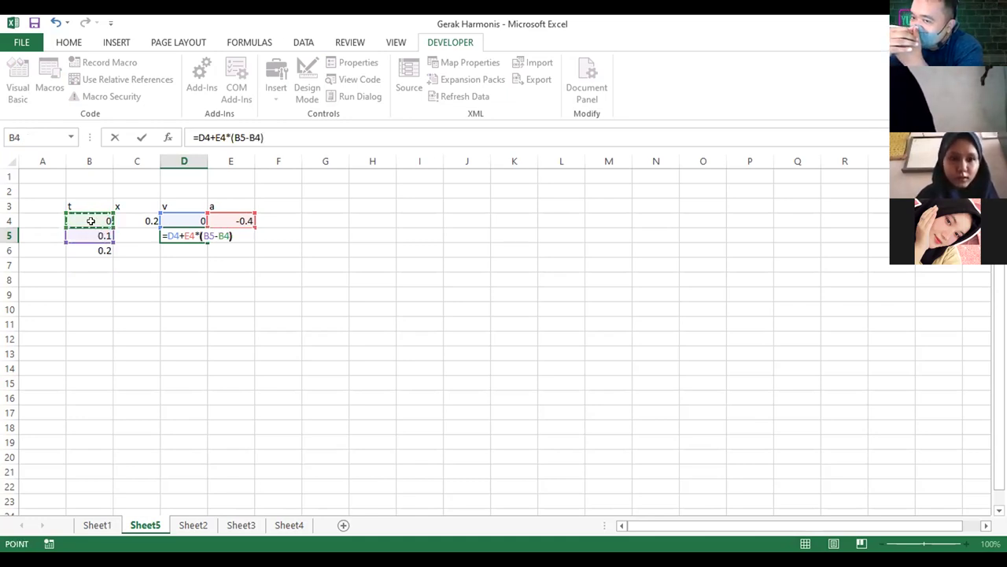
{"action": "key", "text": "Return"}
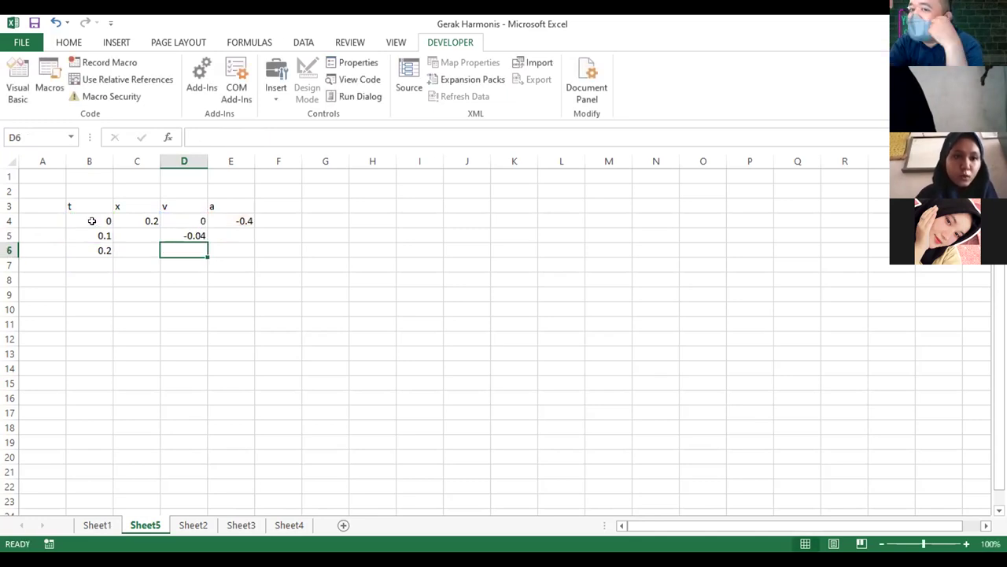
Enter the position formula =C4+D5*(B5-B4) in cell C5 under the x header
{"action": "left_click", "coordinate": [126, 235]}
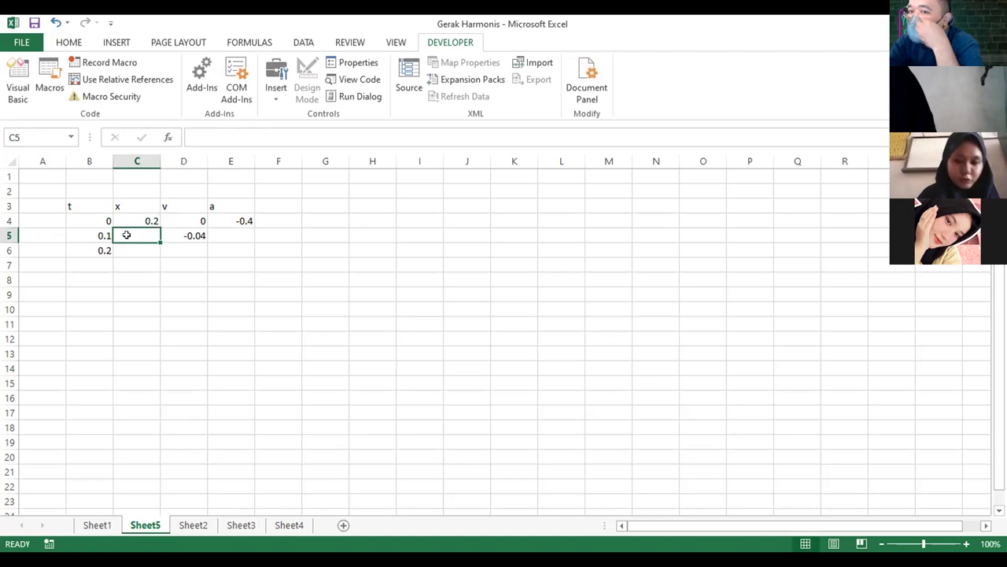
{"action": "type", "text": "+"}
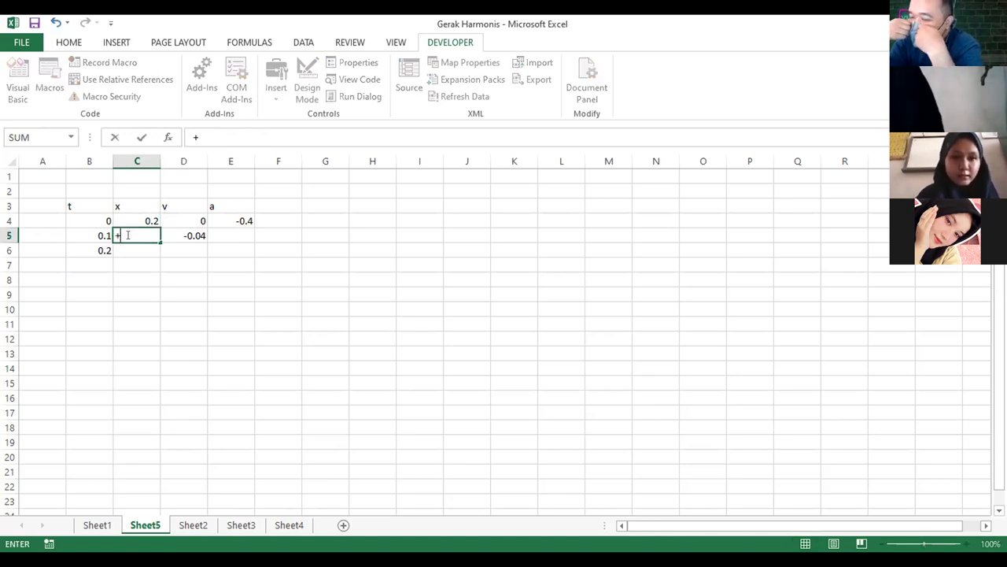
{"action": "key", "text": "BackSpace"}
{"action": "type", "text": "="}
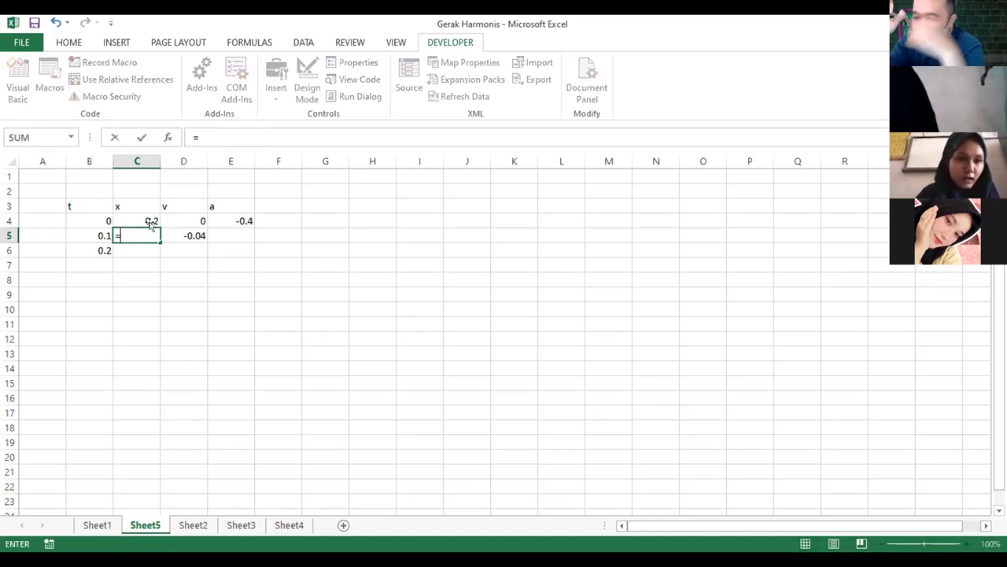
{"action": "left_click", "coordinate": [155, 221]}
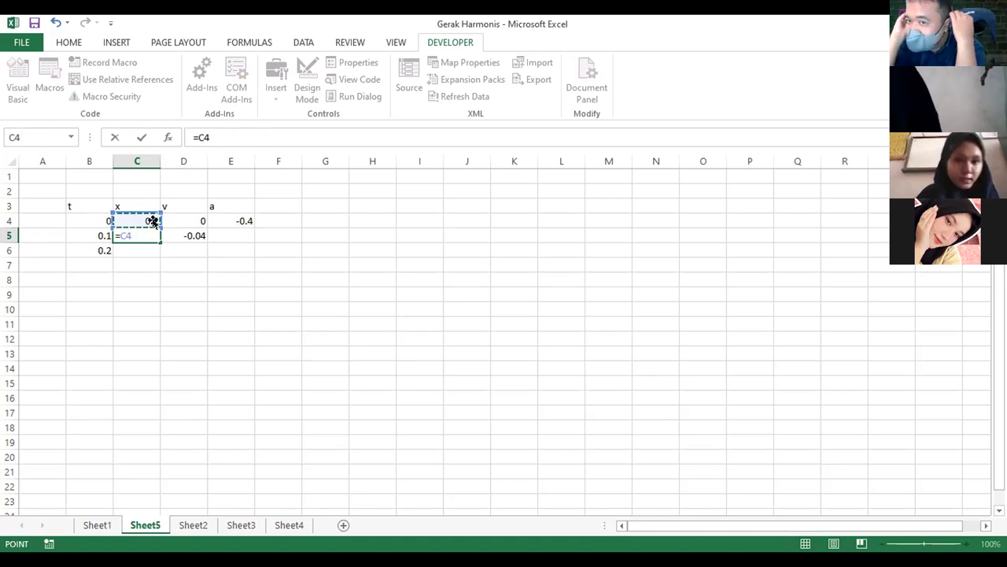
{"action": "type", "text": "+"}
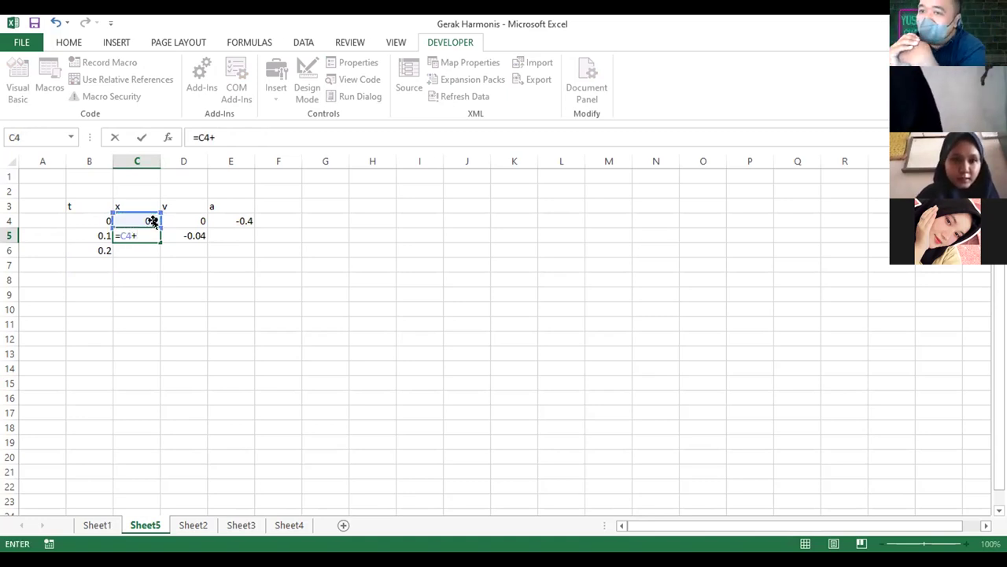
{"action": "left_click", "coordinate": [191, 235]}
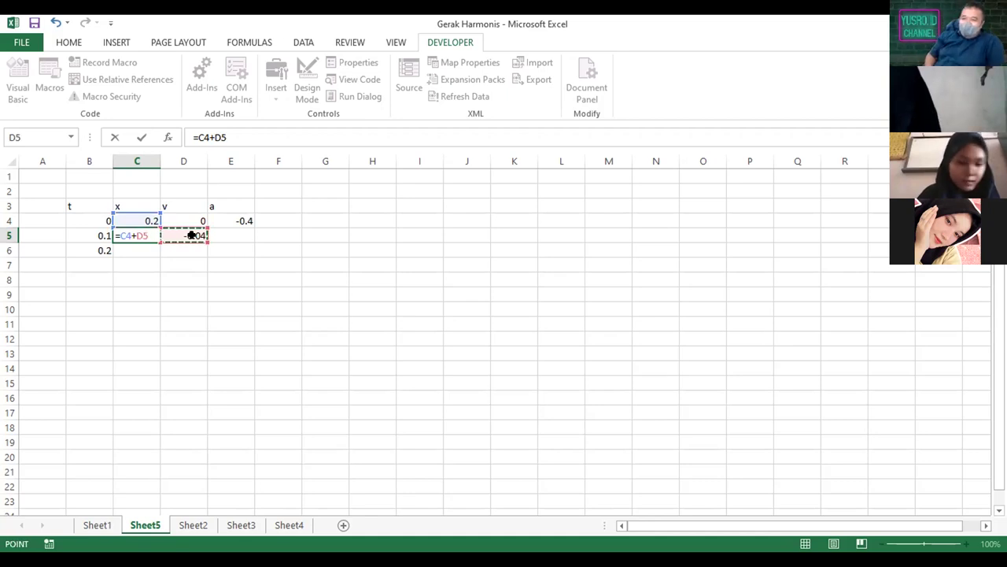
{"action": "type", "text": "*"}
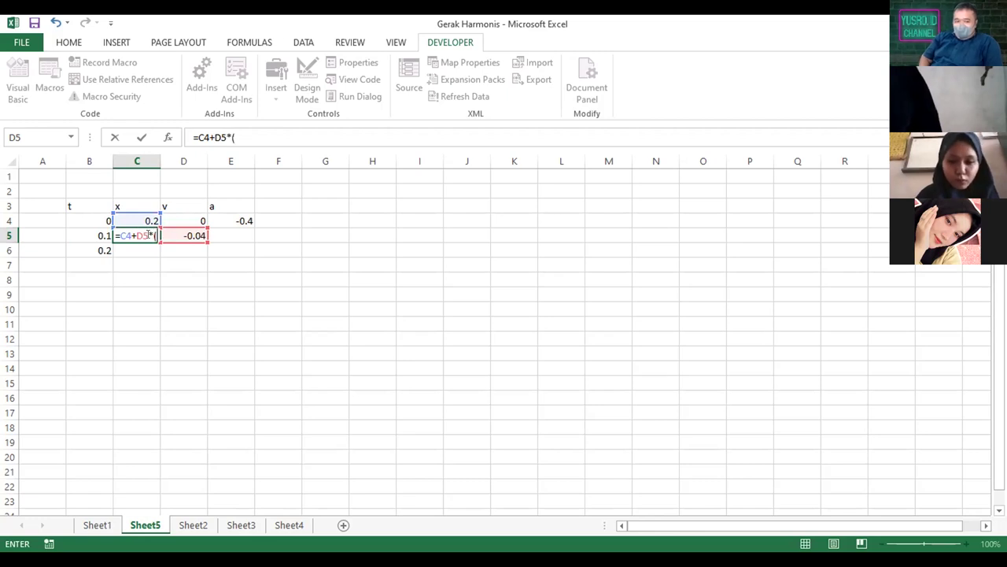
{"action": "type", "text": "("}
{"action": "left_click", "coordinate": [97, 230]}
{"action": "type", "text": "-"}
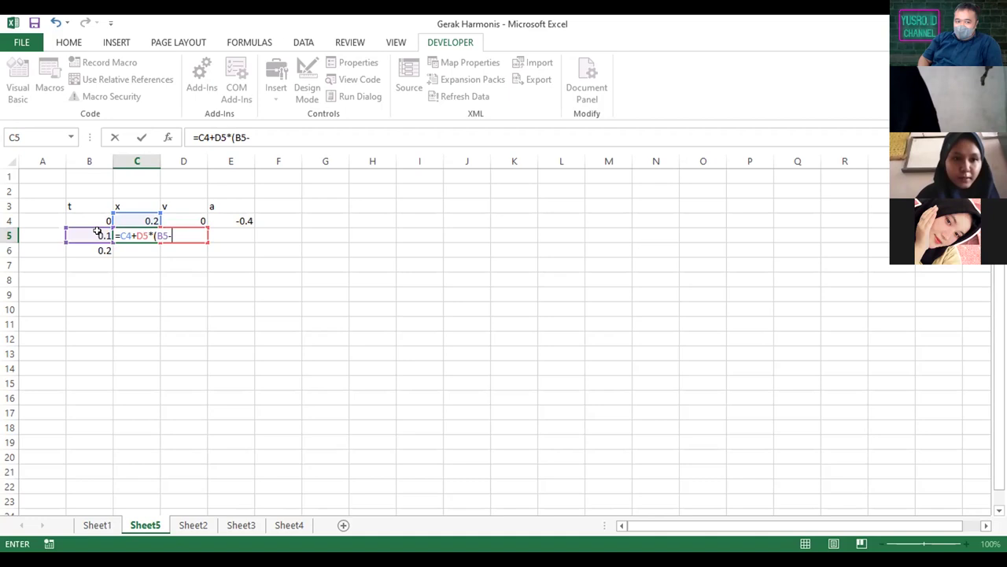
{"action": "left_click", "coordinate": [97, 220]}
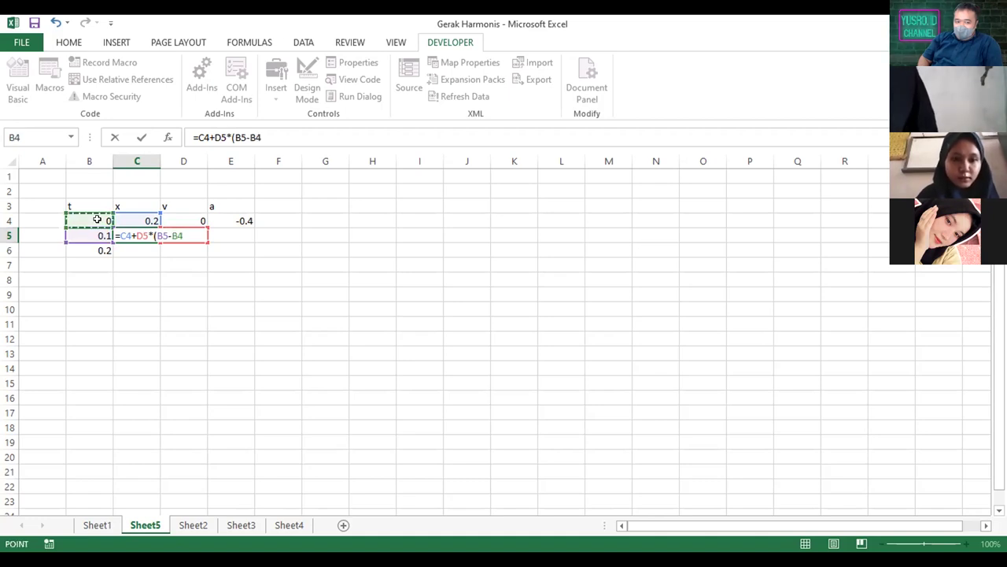
{"action": "type", "text": ")"}
{"action": "key", "text": "Return"}
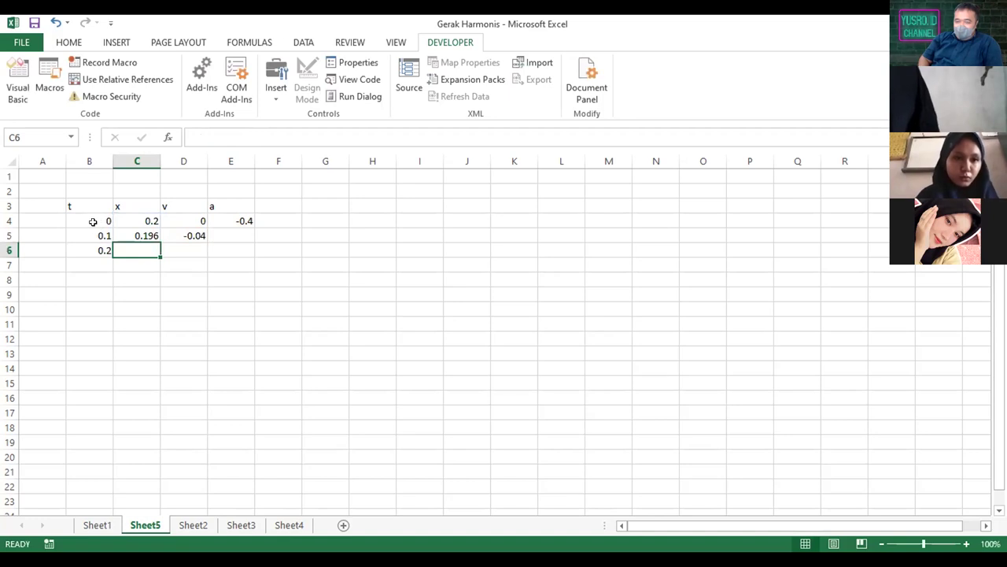
Extend the time series in B4:B6 down to 5.6 in cell B60
{"action": "left_click", "coordinate": [94, 223]}
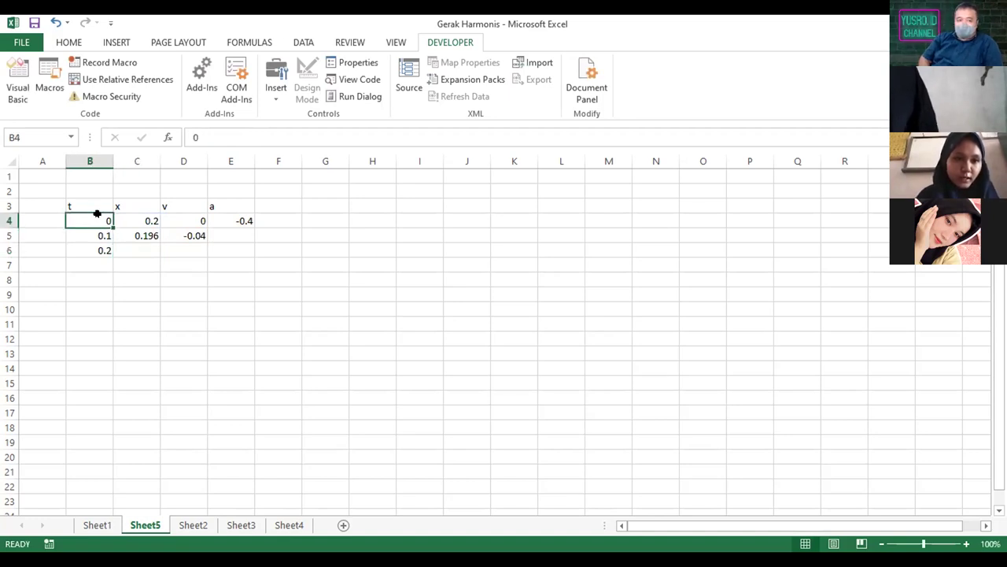
{"action": "left_click_drag", "start_coordinate": [94, 218], "coordinate": [110, 268]}
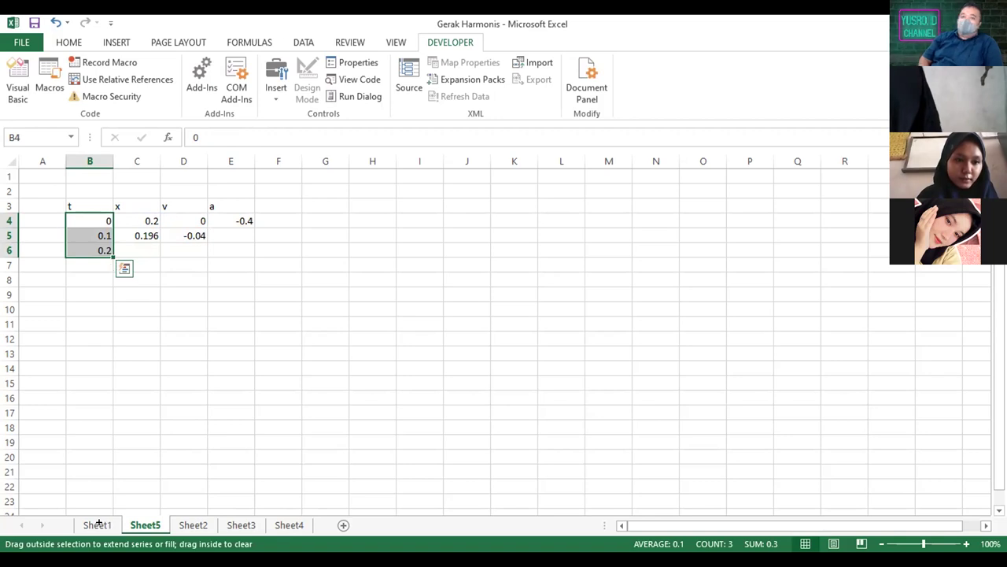
{"action": "left_click_drag", "start_coordinate": [98, 523], "coordinate": [104, 471]}
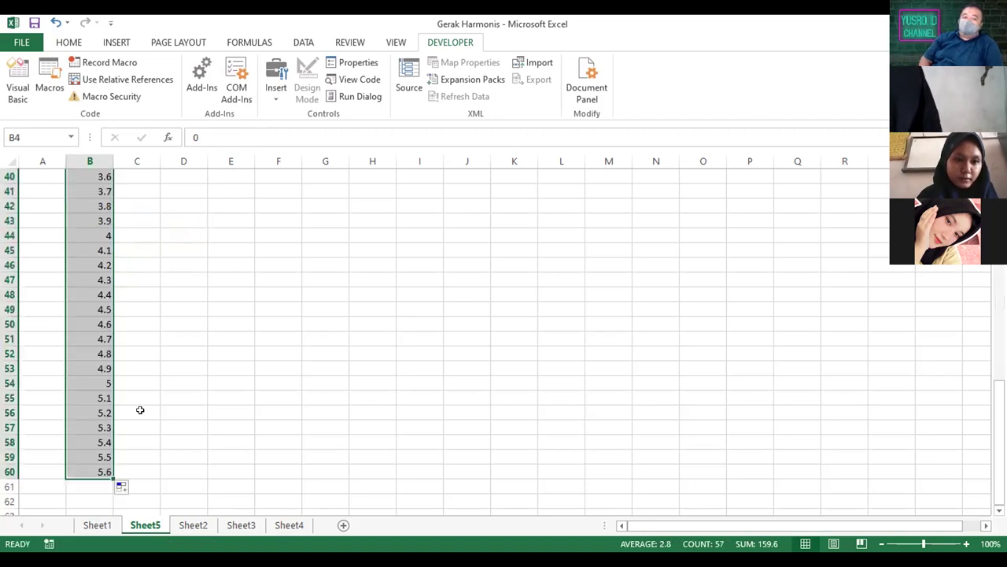
{"action": "left_click", "coordinate": [188, 347]}
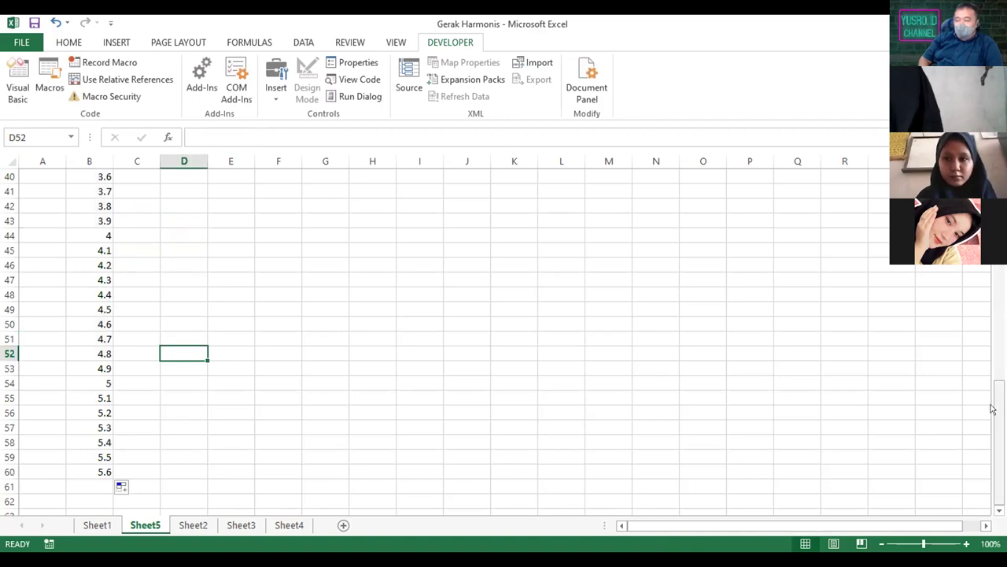
Fill the position formula from C5 down the x column to cell C59
{"action": "left_click_drag", "start_coordinate": [993, 409], "coordinate": [996, 294]}
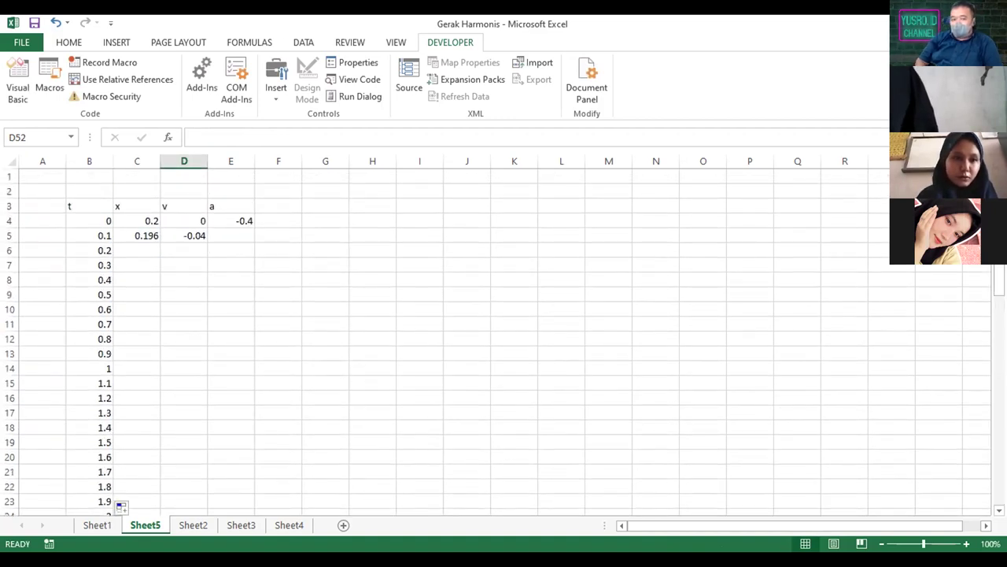
{"action": "left_click", "coordinate": [147, 233]}
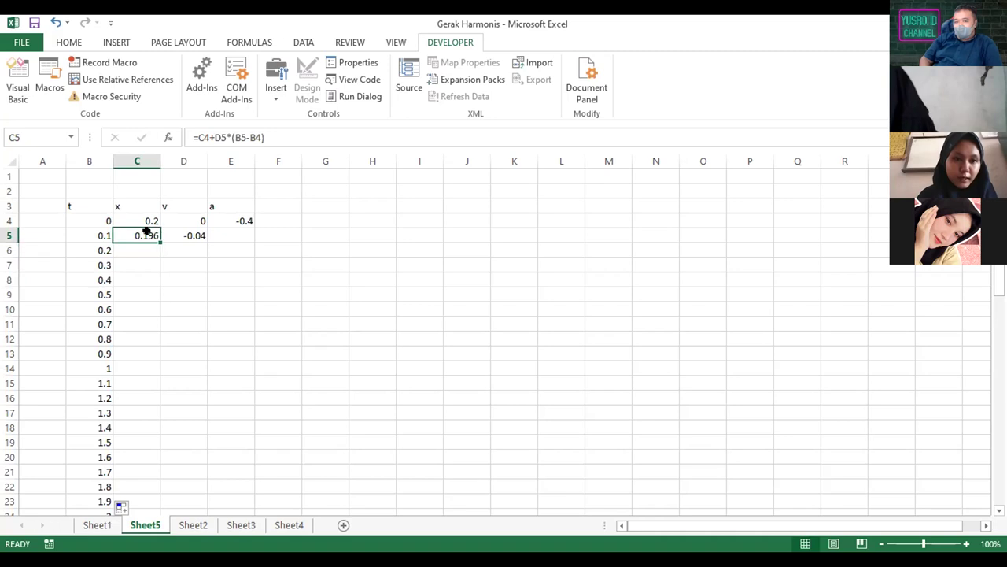
{"action": "left_click_drag", "start_coordinate": [158, 238], "coordinate": [146, 433]}
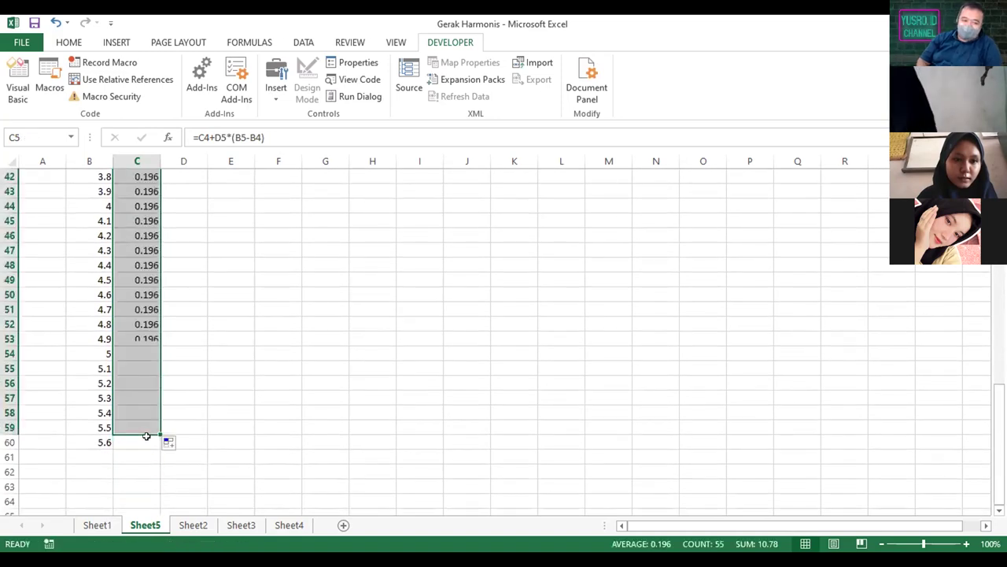
Undo the position formula fills in the x column back to cell C5
{"action": "left_click", "coordinate": [56, 22]}
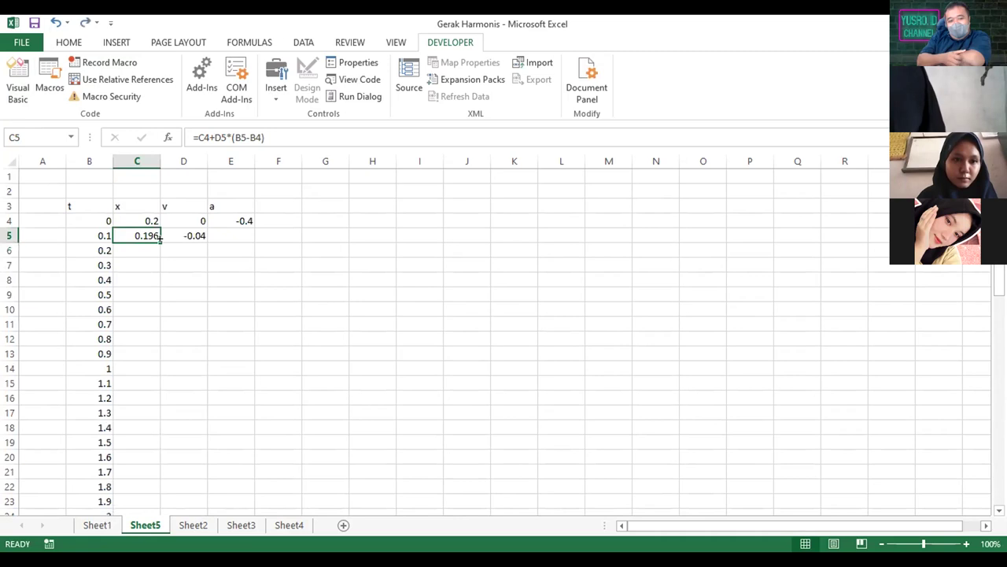
{"action": "left_click_drag", "start_coordinate": [159, 241], "coordinate": [161, 504]}
{"action": "left_click", "coordinate": [194, 291]}
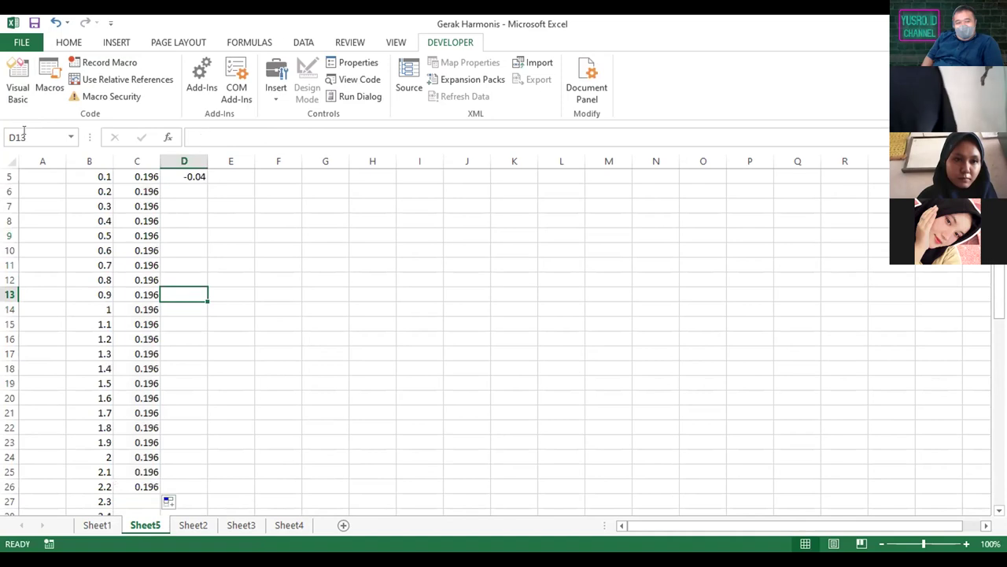
{"action": "left_click", "coordinate": [55, 22]}
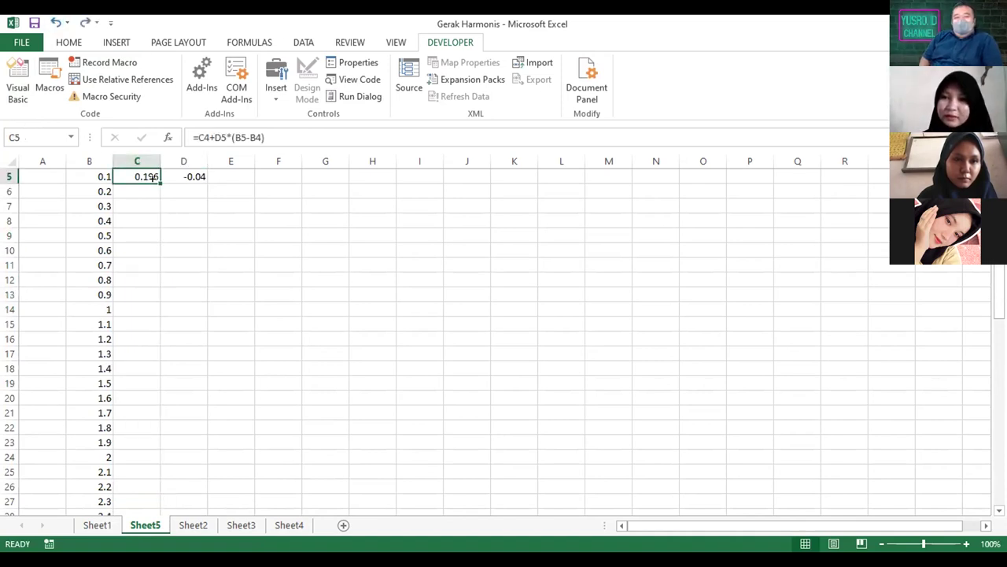
Fill the position formula from C5 down to C60 and the velocity formula from D5 down to D60
{"action": "left_click_drag", "start_coordinate": [157, 181], "coordinate": [129, 475]}
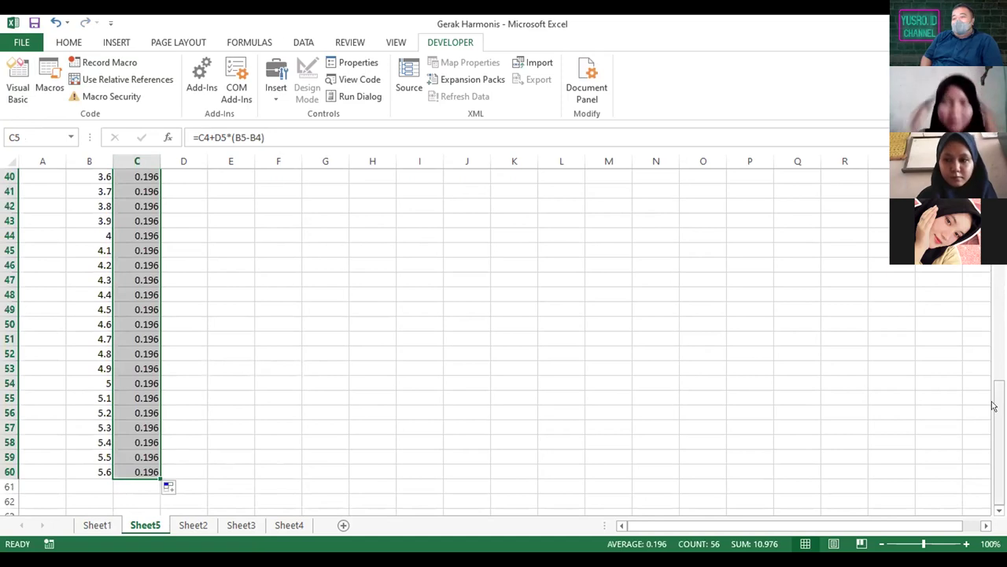
{"action": "left_click_drag", "start_coordinate": [993, 406], "coordinate": [997, 279]}
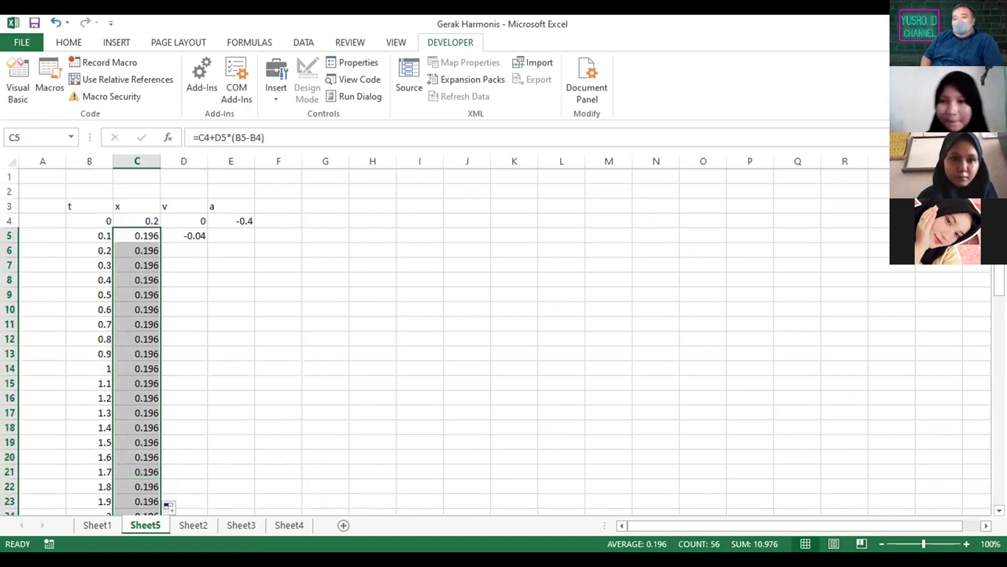
{"action": "left_click", "coordinate": [172, 220]}
{"action": "left_click", "coordinate": [184, 234]}
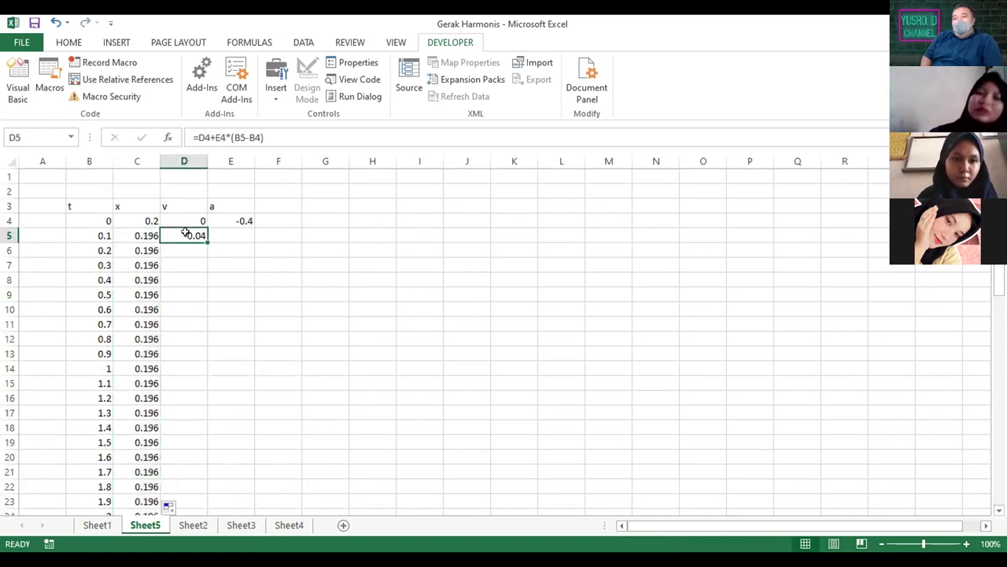
{"action": "left_click_drag", "start_coordinate": [207, 241], "coordinate": [206, 357]}
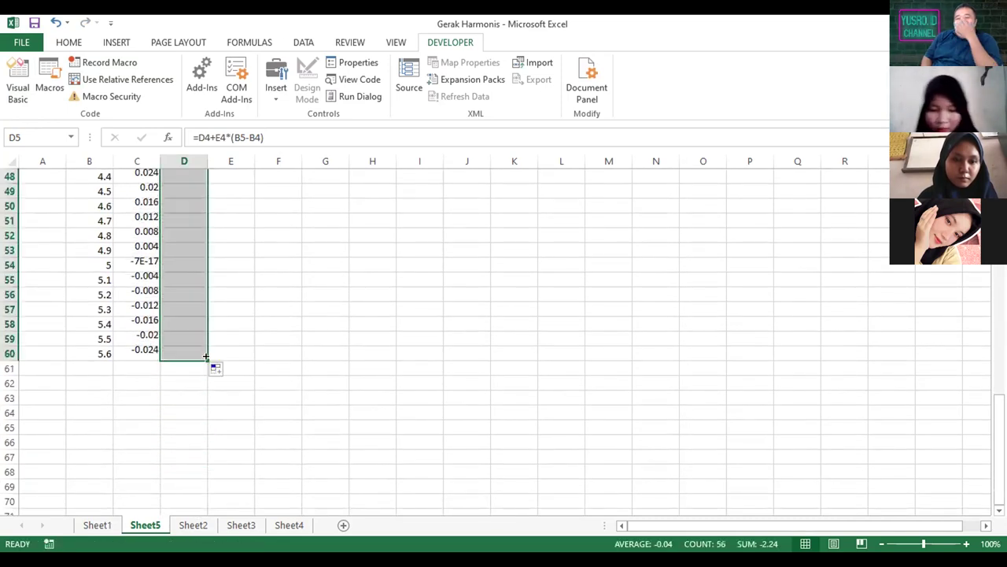
{"action": "left_click", "coordinate": [257, 321]}
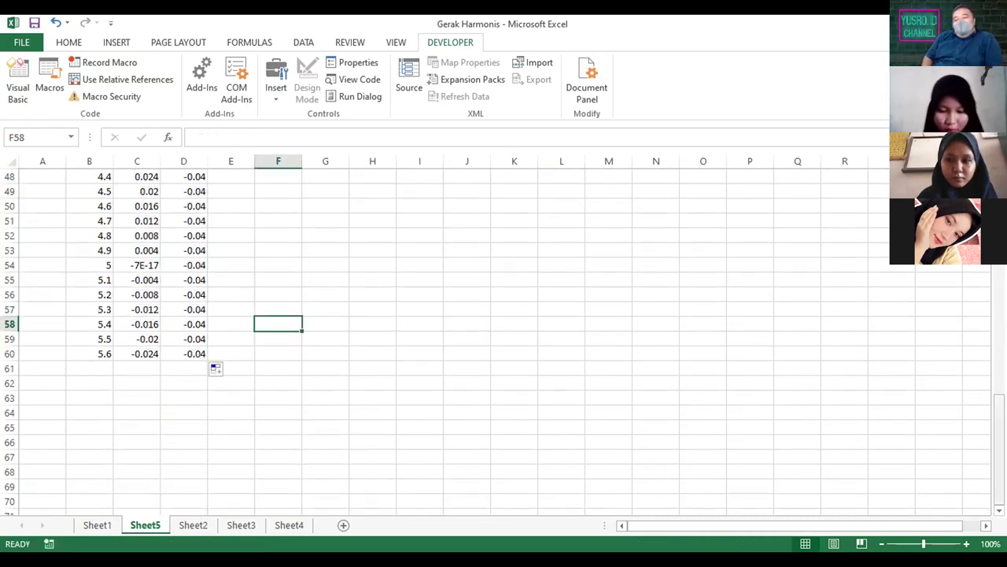
Fill the acceleration formula from E4 down the a column to cell E60
{"action": "left_click_drag", "start_coordinate": [999, 449], "coordinate": [999, 280]}
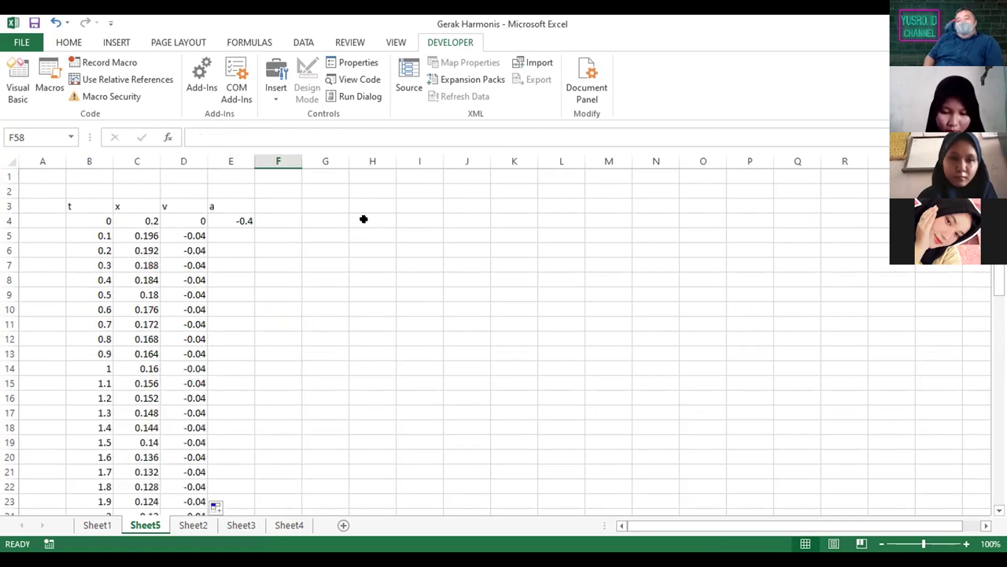
{"action": "left_click", "coordinate": [243, 221]}
{"action": "left_click_drag", "start_coordinate": [254, 228], "coordinate": [232, 463]}
{"action": "left_click", "coordinate": [318, 378]}
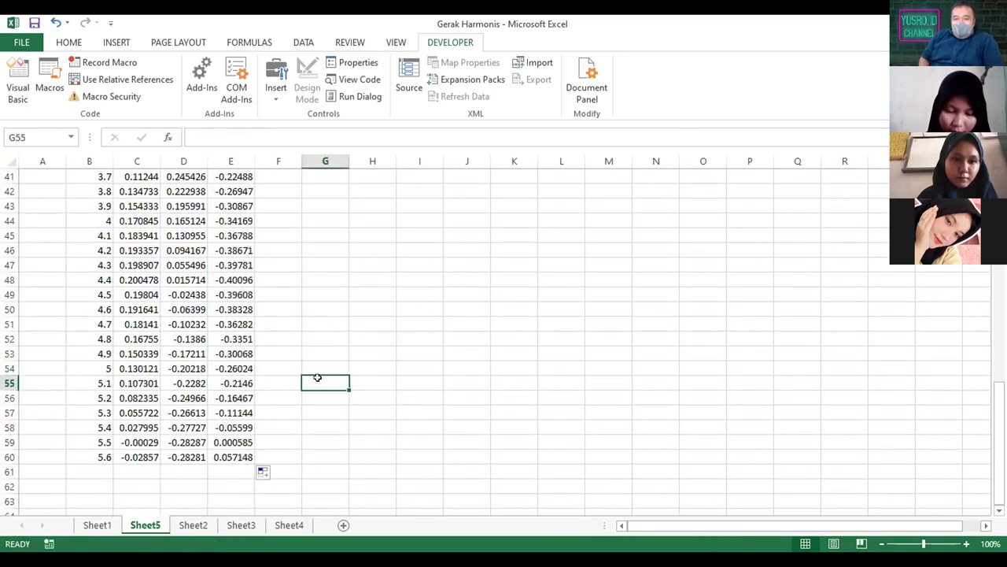
Center the contents of the whole t, x, v, a table in B3:E60 horizontally
{"action": "left_click_drag", "start_coordinate": [993, 451], "coordinate": [993, 425]}
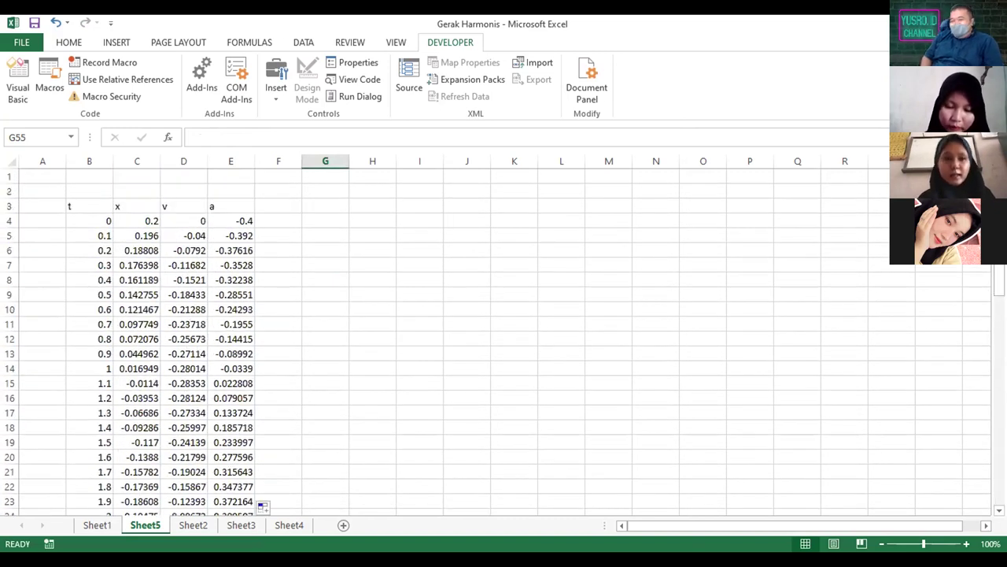
{"action": "left_click_drag", "start_coordinate": [79, 203], "coordinate": [230, 427]}
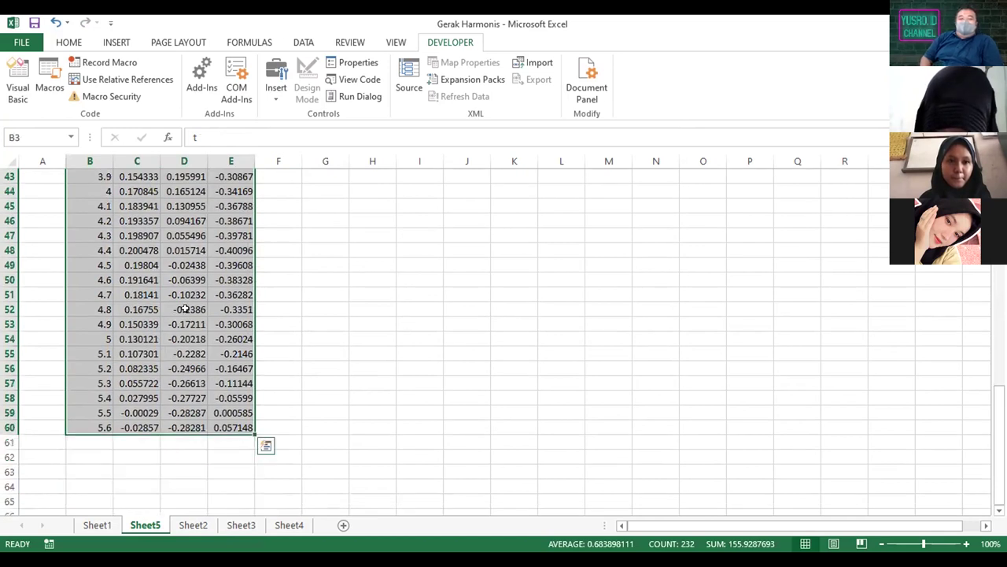
{"action": "left_click", "coordinate": [69, 42]}
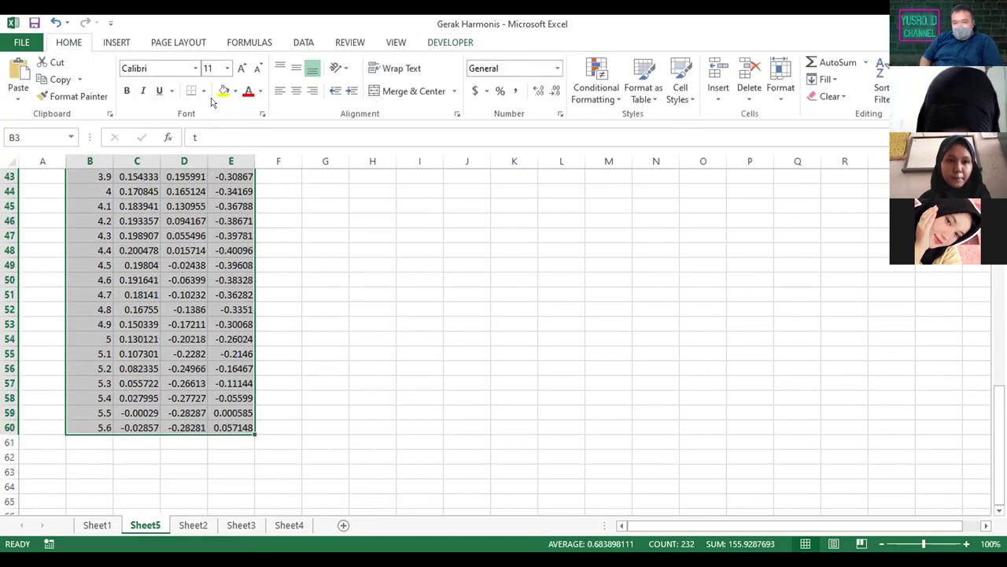
{"action": "left_click", "coordinate": [296, 91]}
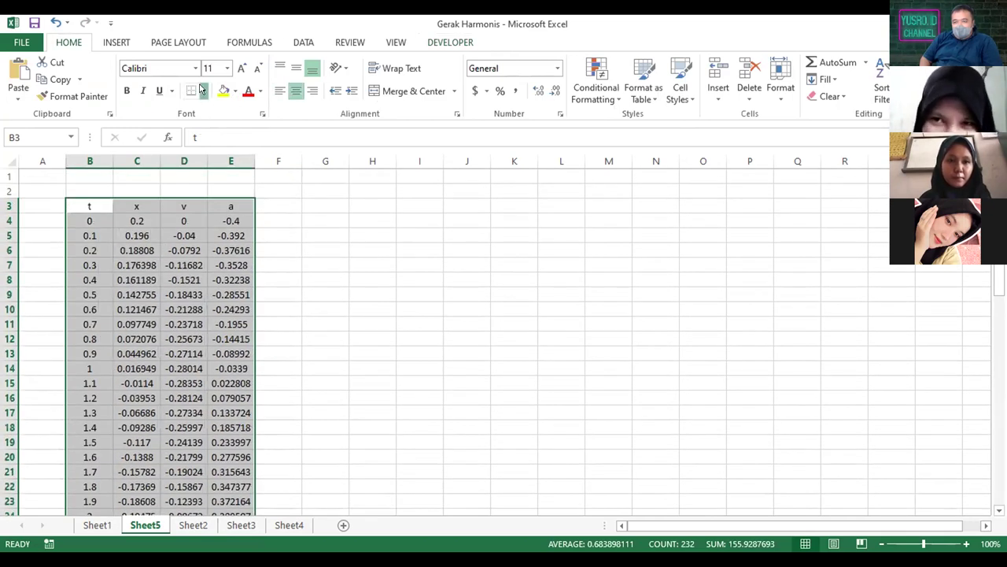
Apply solid outline and inside borders to every cell of the B3:E60 table
{"action": "left_click", "coordinate": [203, 91]}
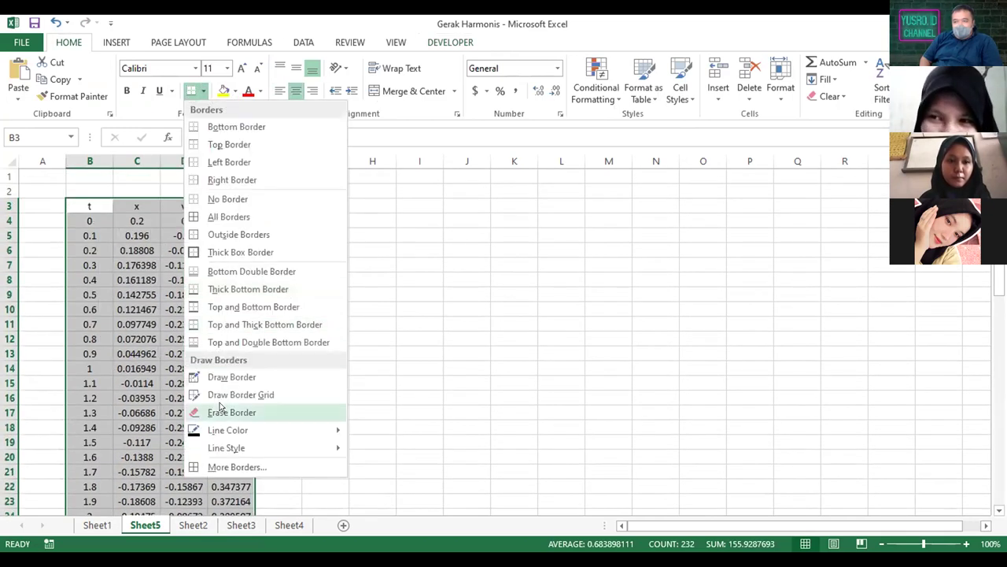
{"action": "left_click", "coordinate": [234, 467]}
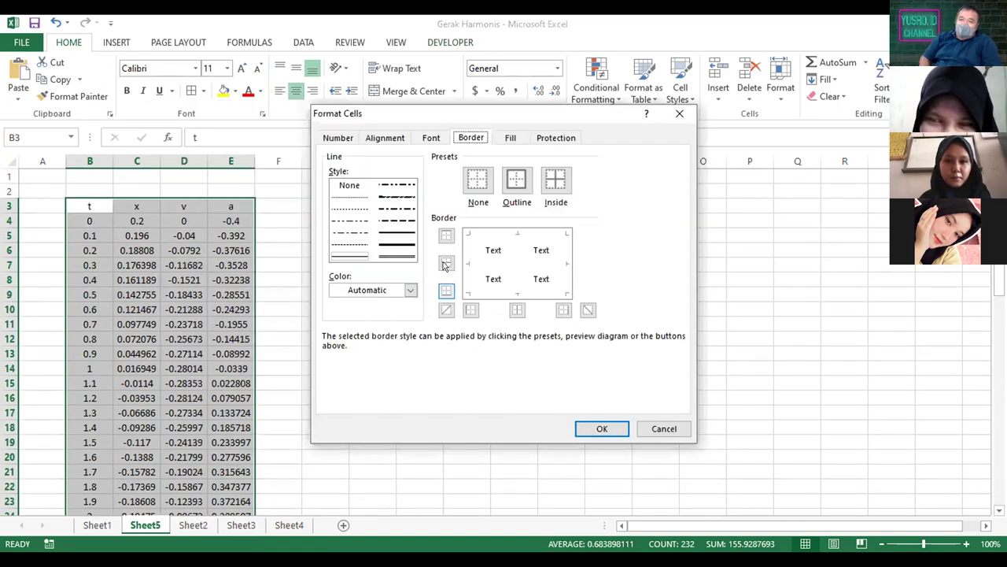
{"action": "left_click", "coordinate": [445, 235]}
{"action": "left_click", "coordinate": [446, 262]}
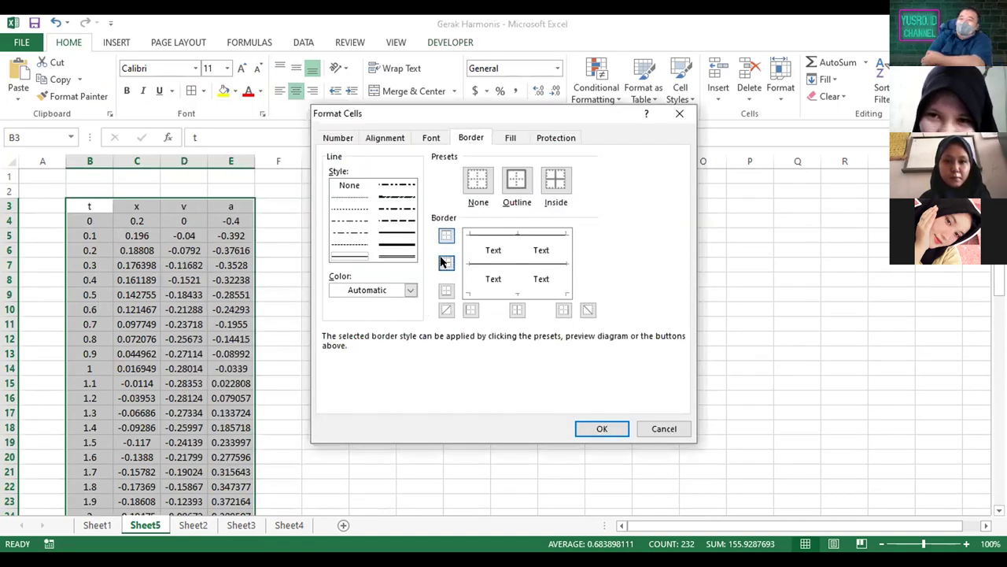
{"action": "left_click", "coordinate": [444, 290]}
{"action": "left_click", "coordinate": [470, 309]}
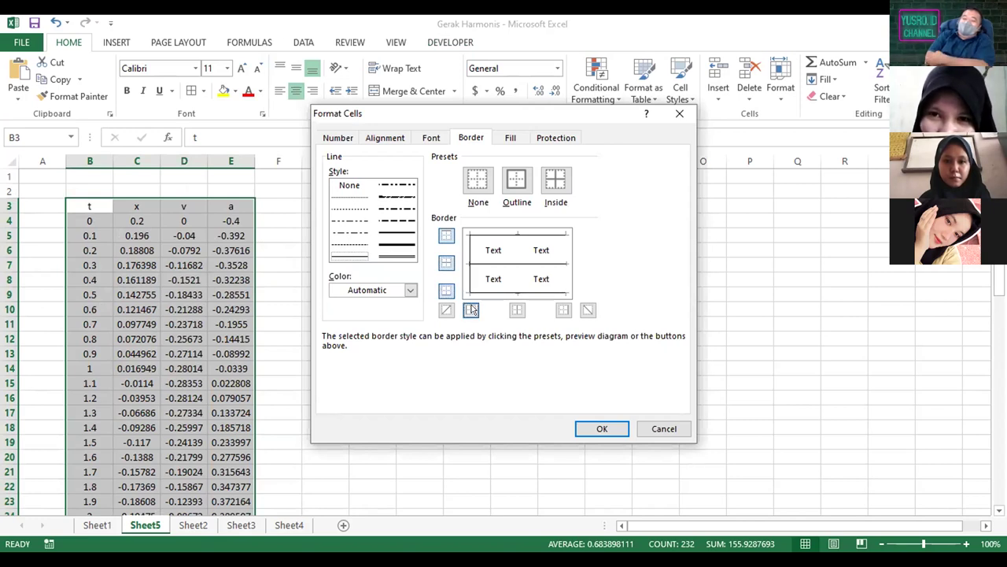
{"action": "left_click", "coordinate": [517, 310]}
{"action": "left_click", "coordinate": [563, 310]}
{"action": "left_click", "coordinate": [590, 423]}
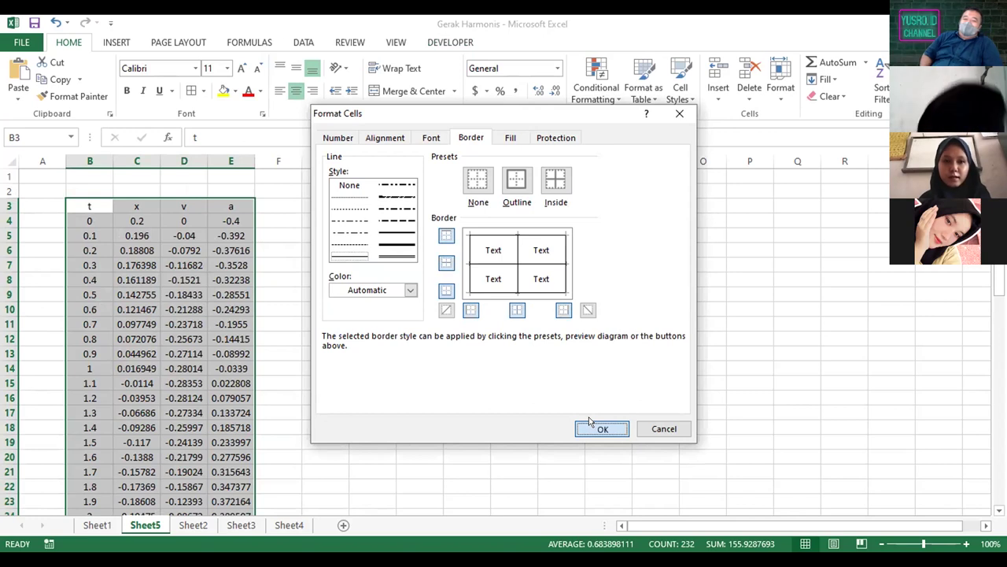
{"action": "left_click", "coordinate": [405, 291]}
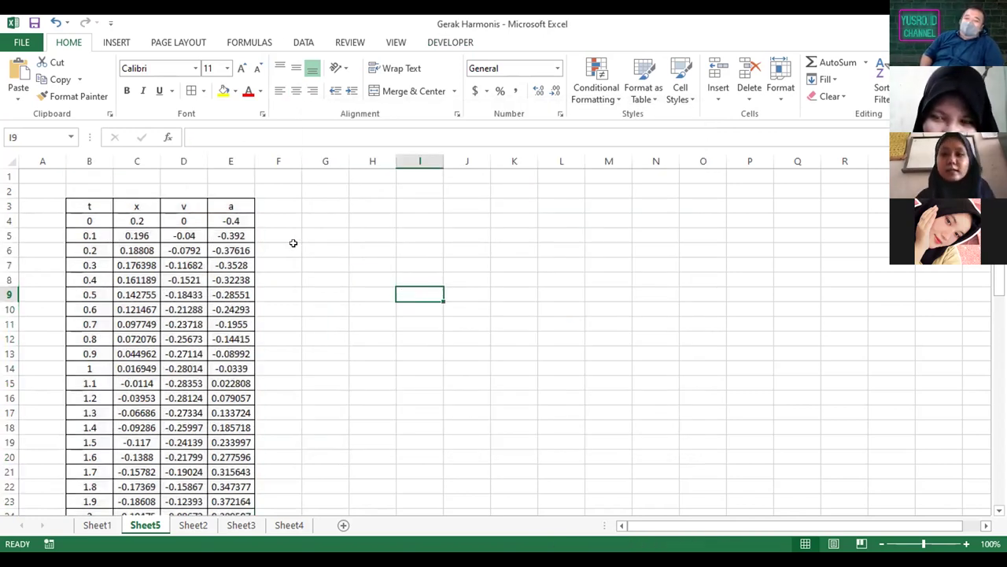
Insert a scatter chart with straight lines and markers from the t and x data in B3:C60
{"action": "left_click_drag", "start_coordinate": [78, 199], "coordinate": [137, 466]}
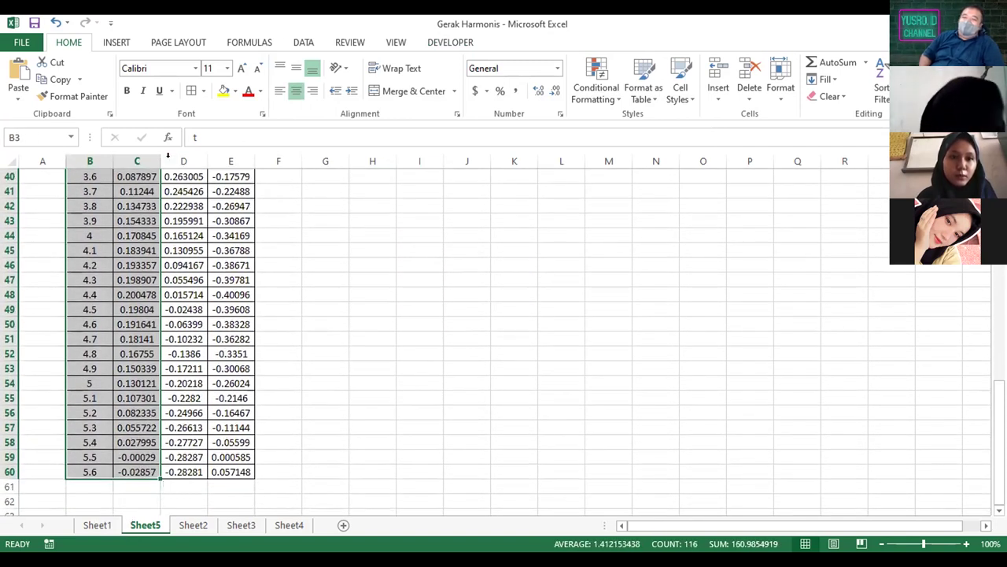
{"action": "left_click", "coordinate": [118, 41]}
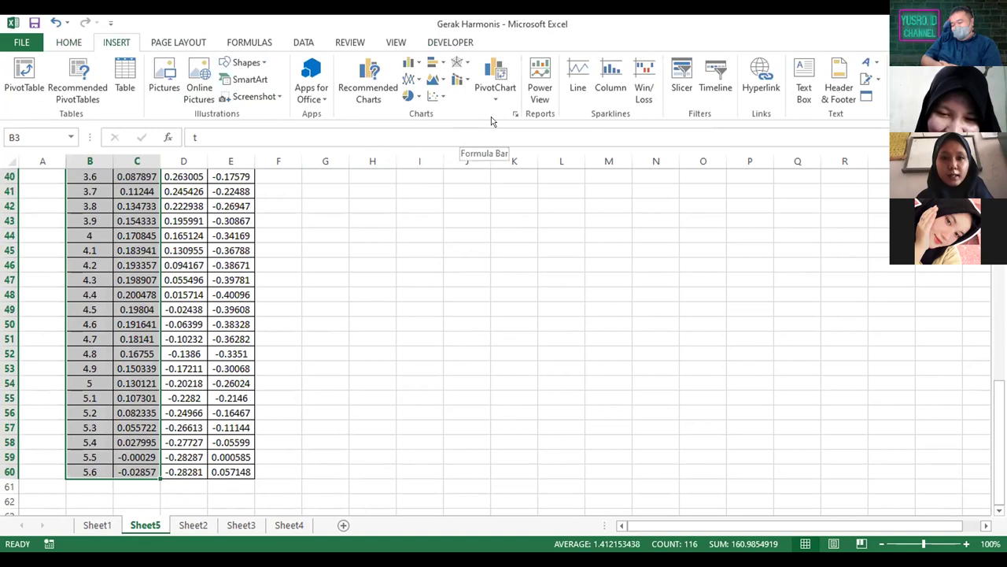
{"action": "left_click", "coordinate": [435, 95]}
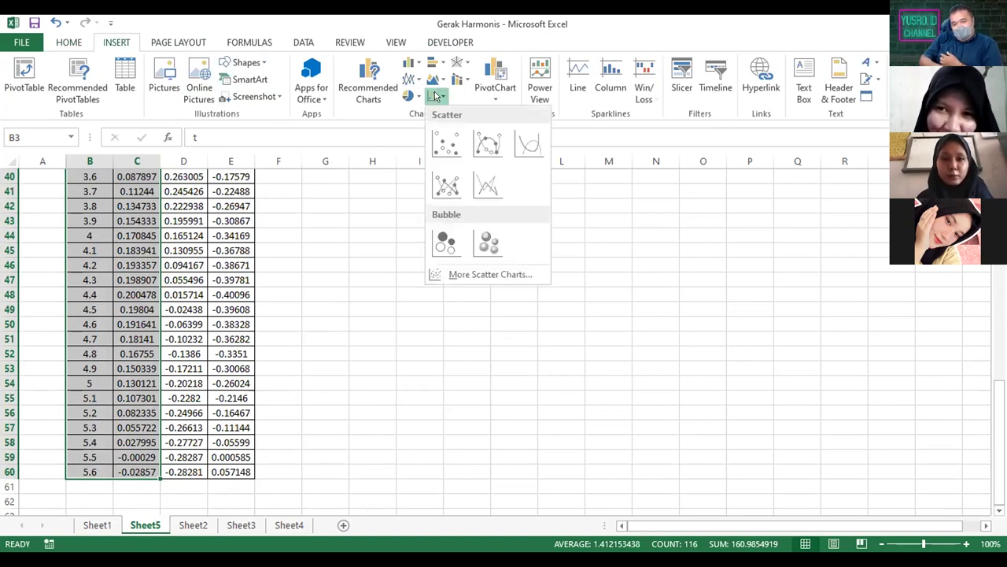
{"action": "left_click", "coordinate": [444, 182]}
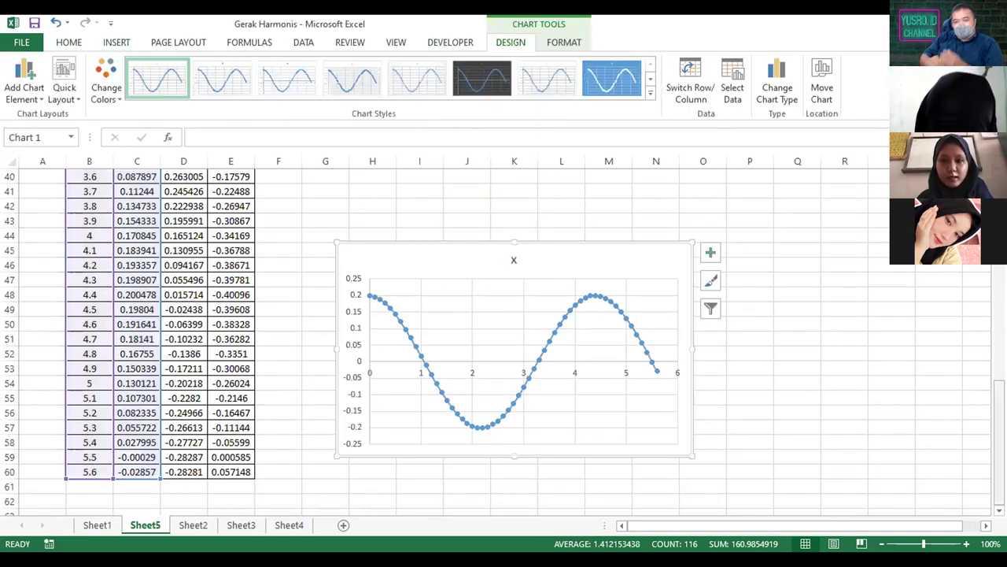
{"action": "left_click_drag", "start_coordinate": [998, 401], "coordinate": [991, 381]}
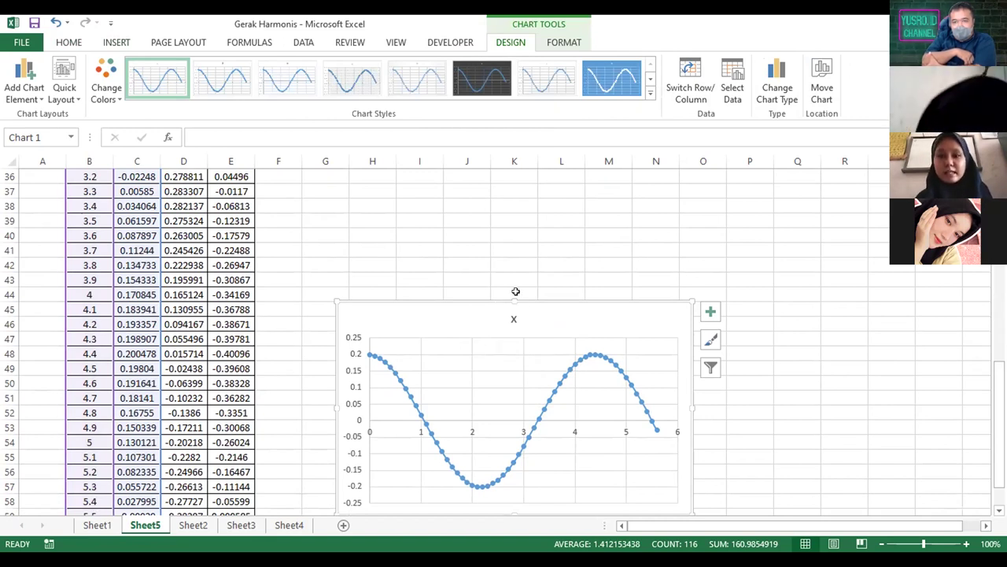
{"action": "left_click", "coordinate": [609, 84]}
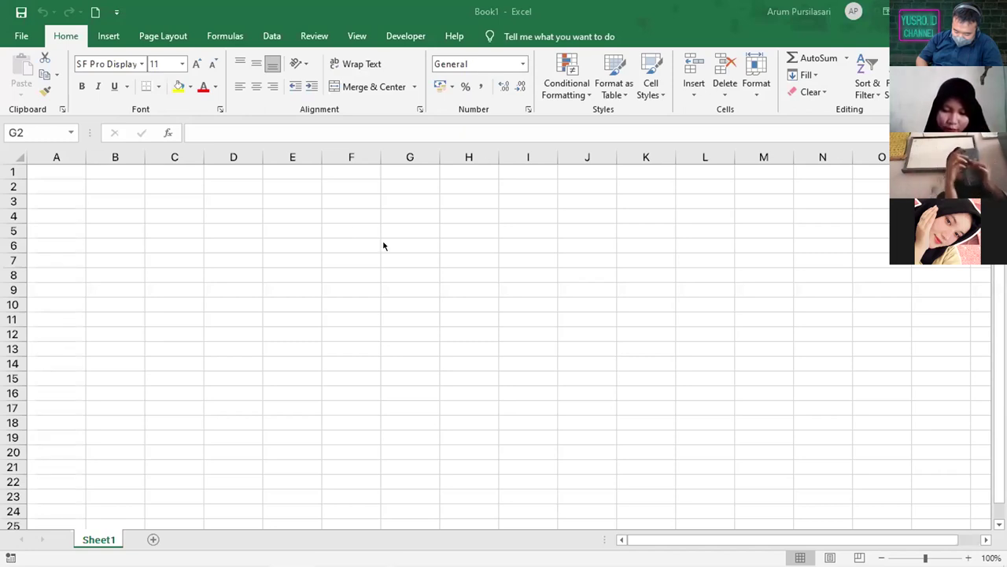
Enter the displacement equation s=V0*0,5*a*t^2 as text in cell G2 of the blank Book1 workbook
{"action": "left_click", "coordinate": [398, 184]}
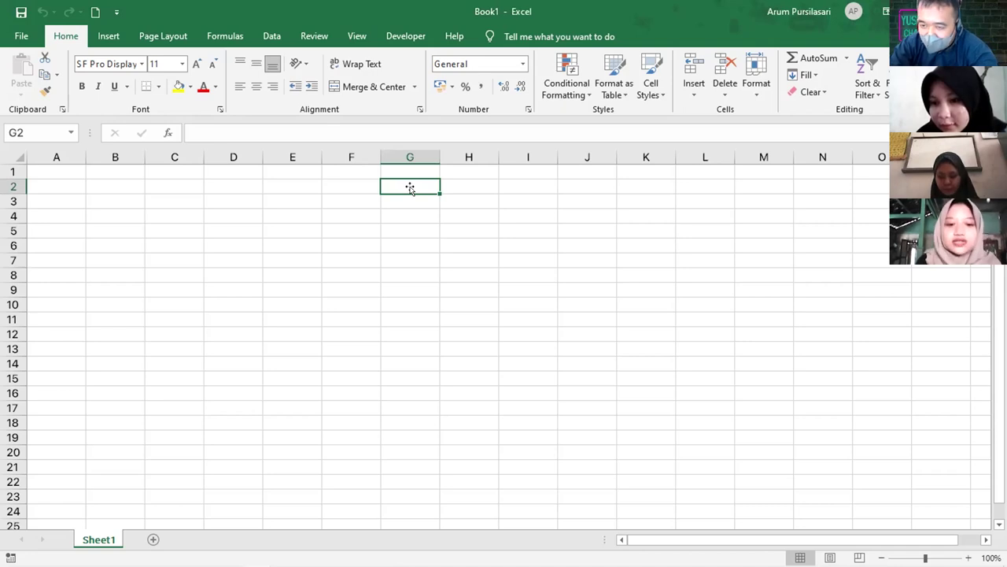
{"action": "type", "text": "s-"}
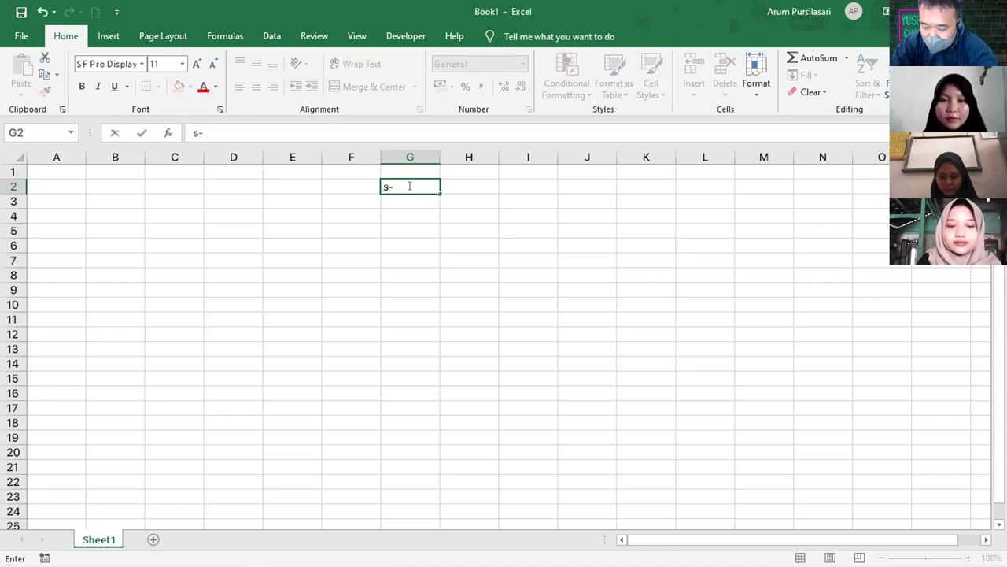
{"action": "key", "text": "BackSpace"}
{"action": "type", "text": "=V0"}
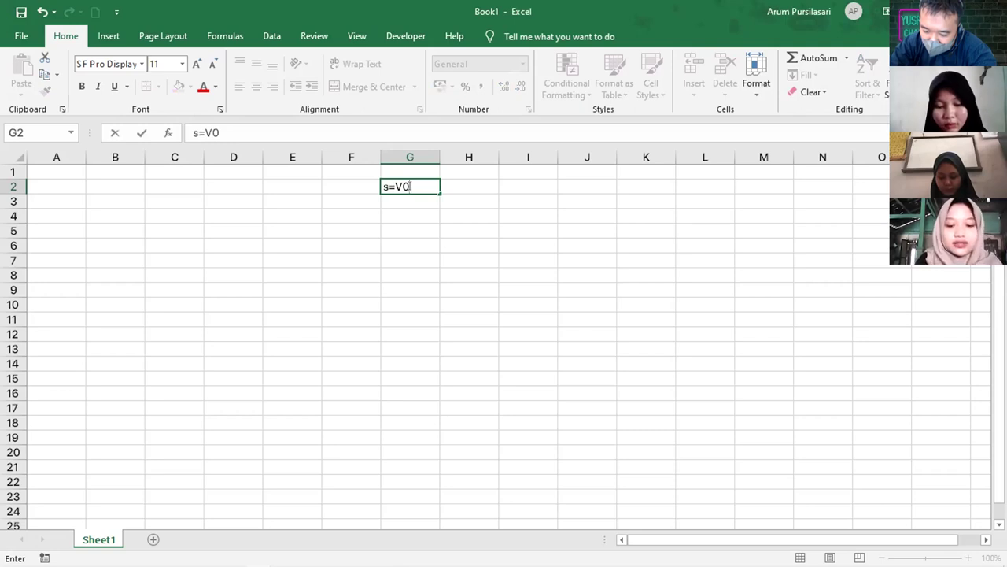
{"action": "type", "text": "*"}
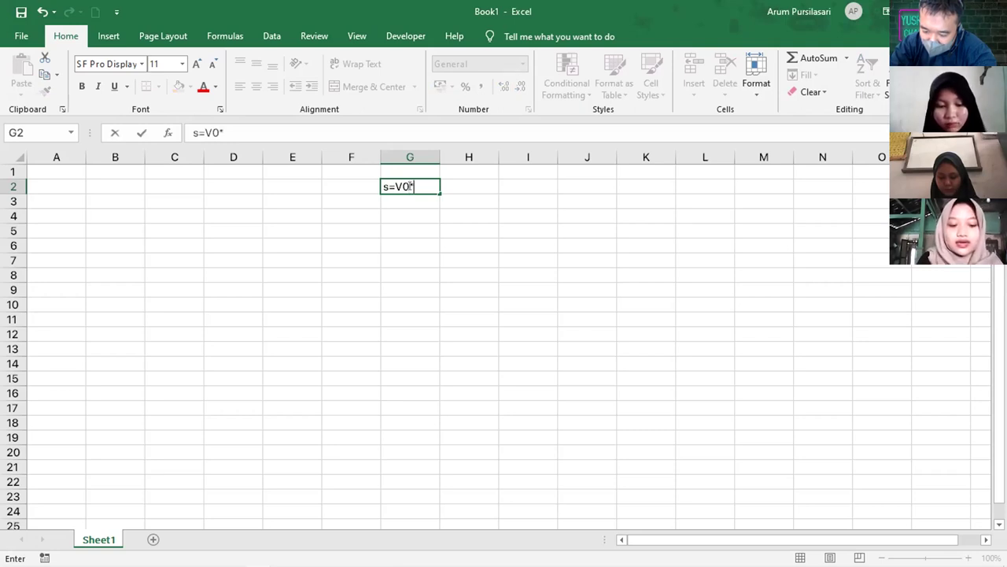
{"action": "type", "text": "0,5"}
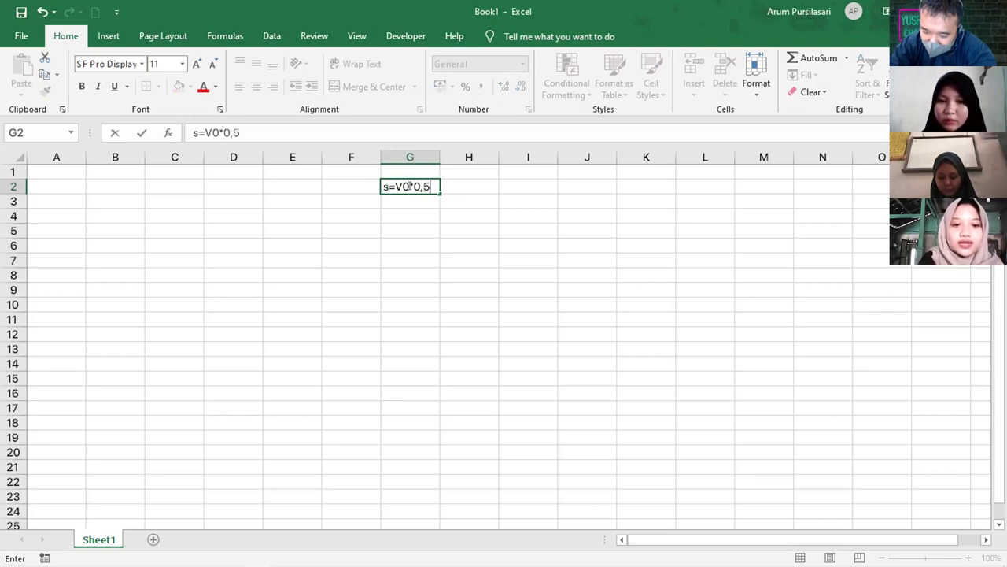
{"action": "type", "text": "*"}
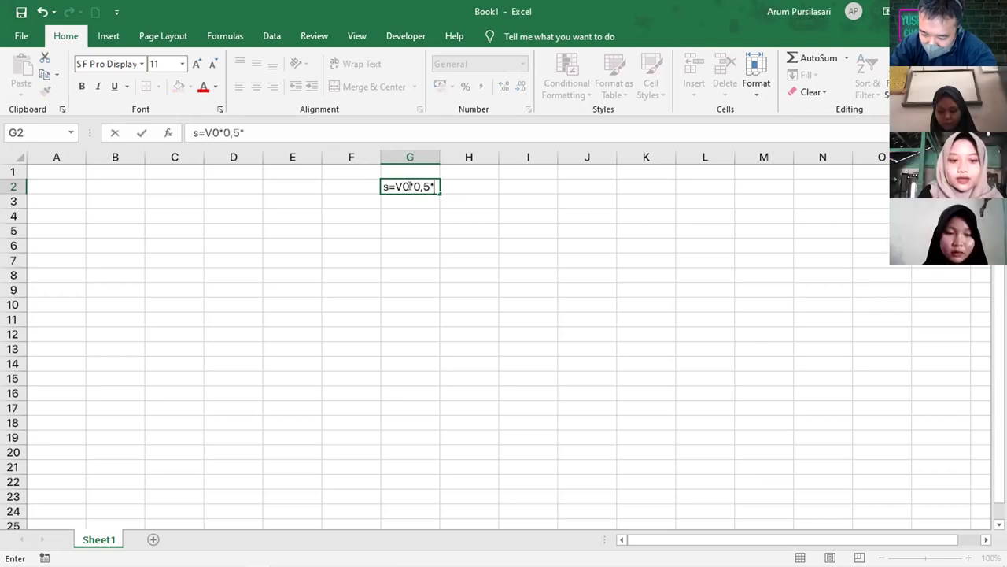
{"action": "type", "text": "a"}
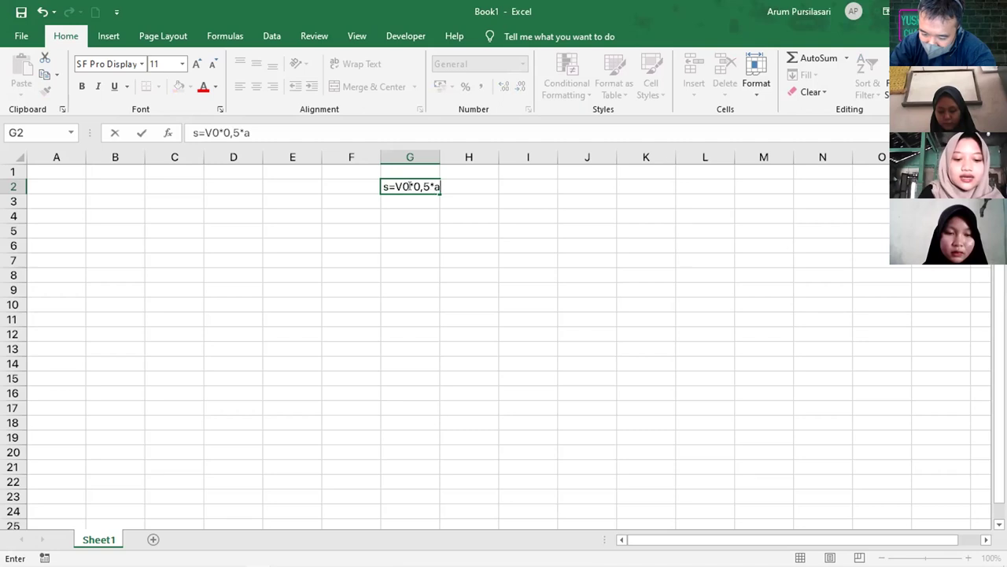
{"action": "type", "text": "*t^2"}
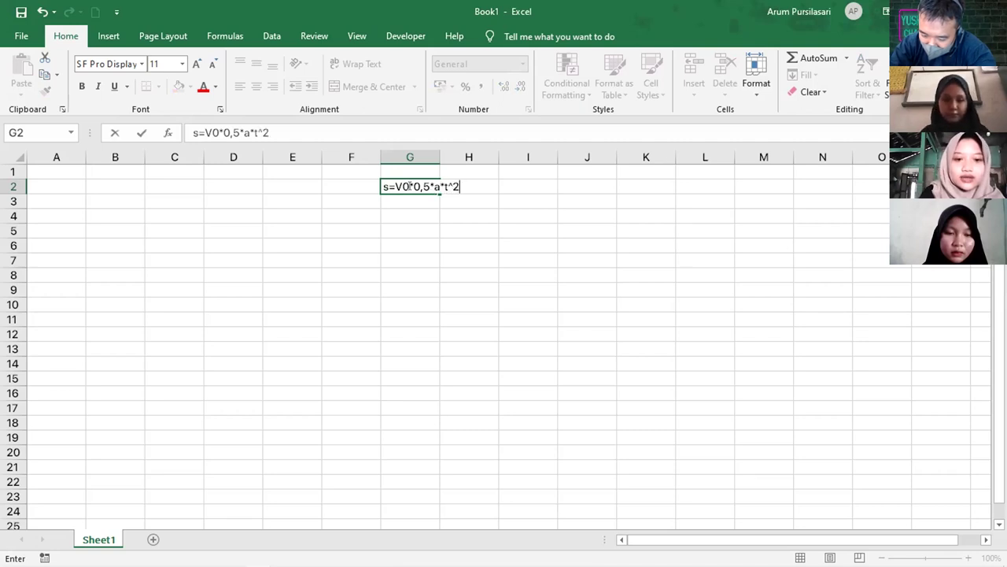
{"action": "key", "text": "Return"}
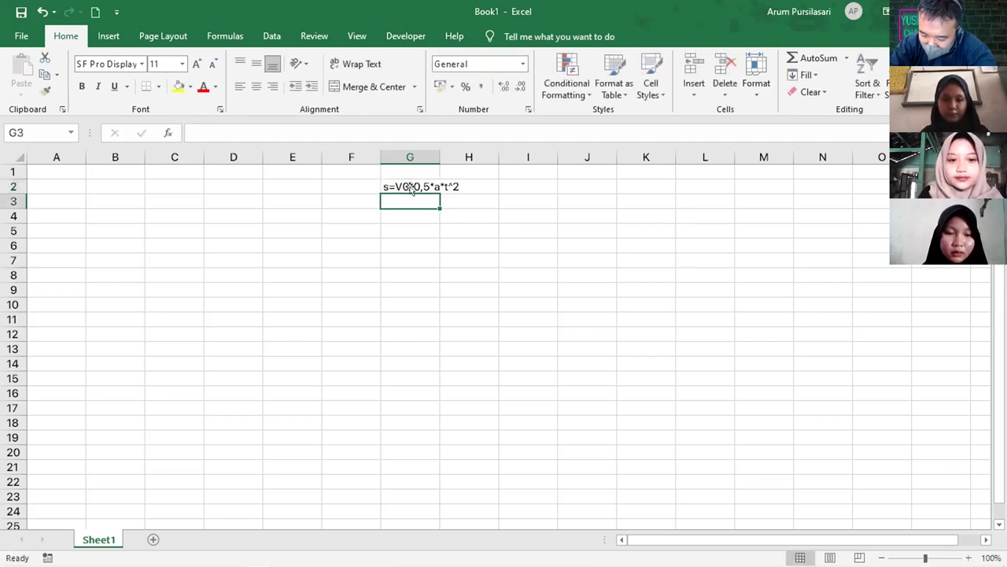
{"action": "key", "text": "Return"}
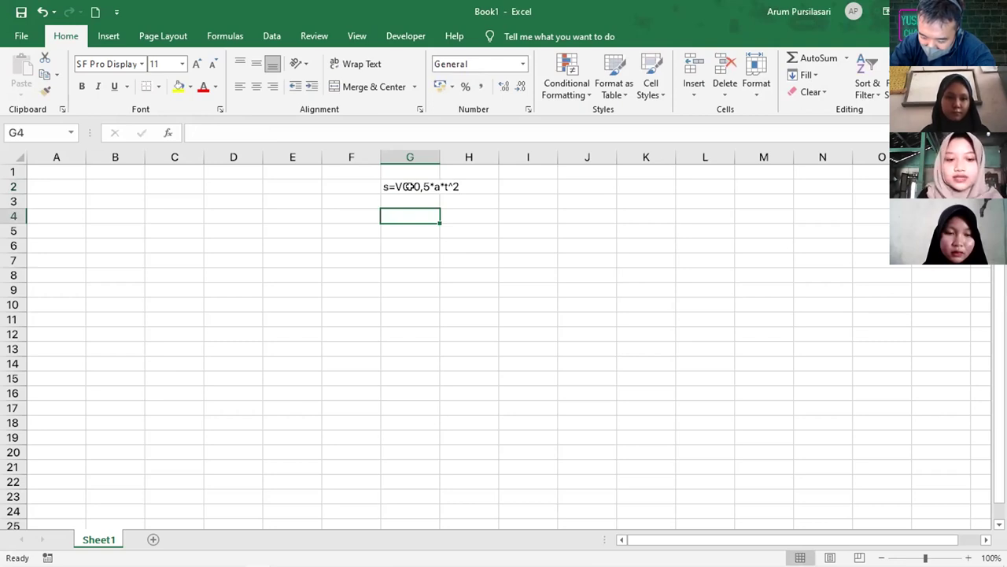
{"action": "type", "text": "h="}
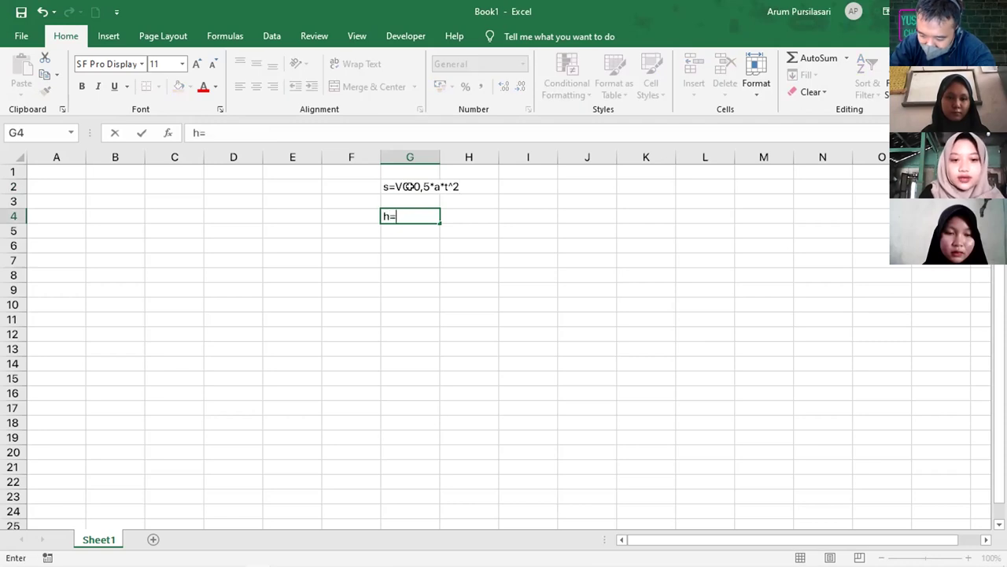
{"action": "key", "text": "BackSpace"}
{"action": "key", "text": "BackSpace"}
Enter the free-fall height equation h=0,5*g*t^2 as text in cell F4
{"action": "key", "text": "Left"}
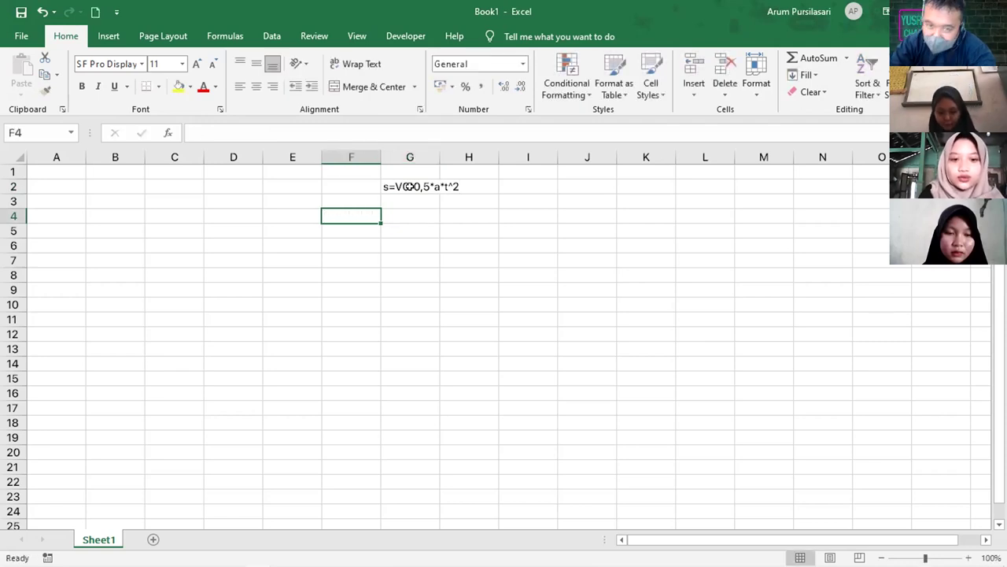
{"action": "type", "text": "h="}
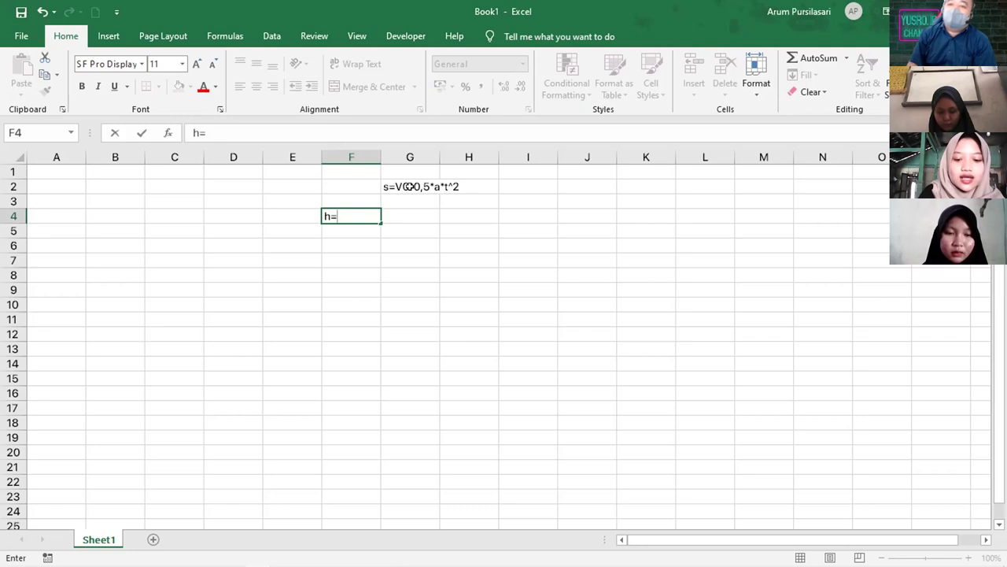
{"action": "type", "text": "0,"}
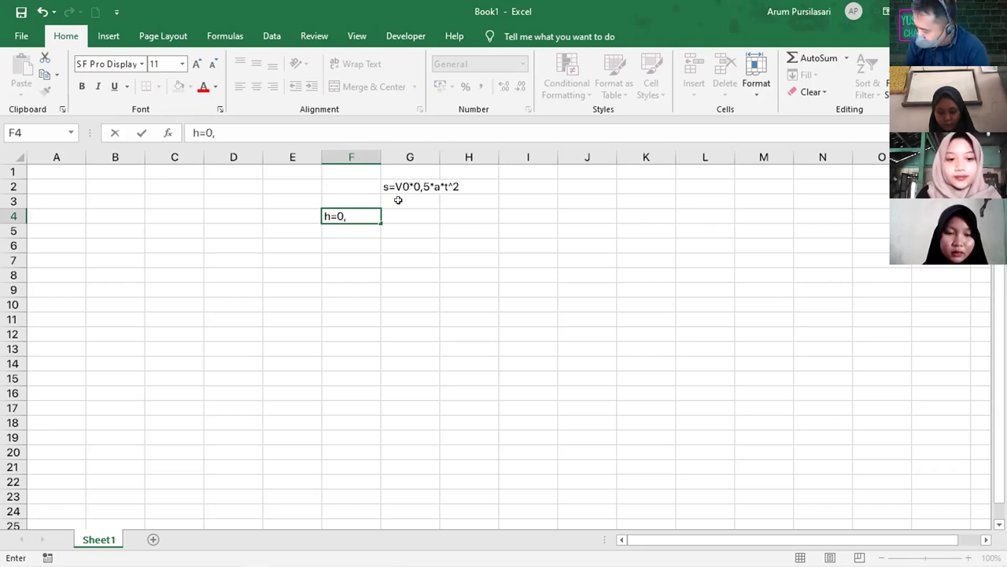
{"action": "type", "text": "5"}
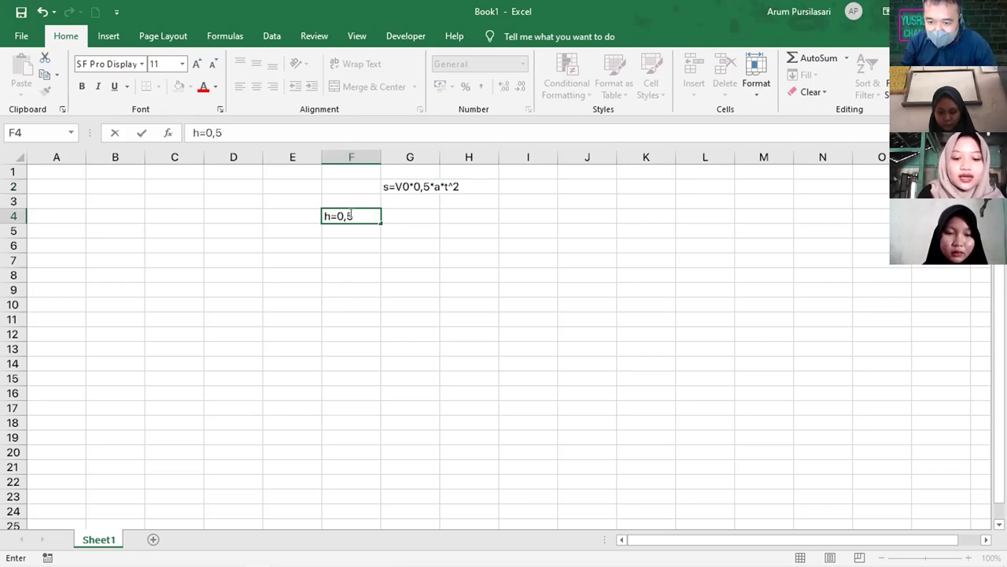
{"action": "type", "text": "*g"}
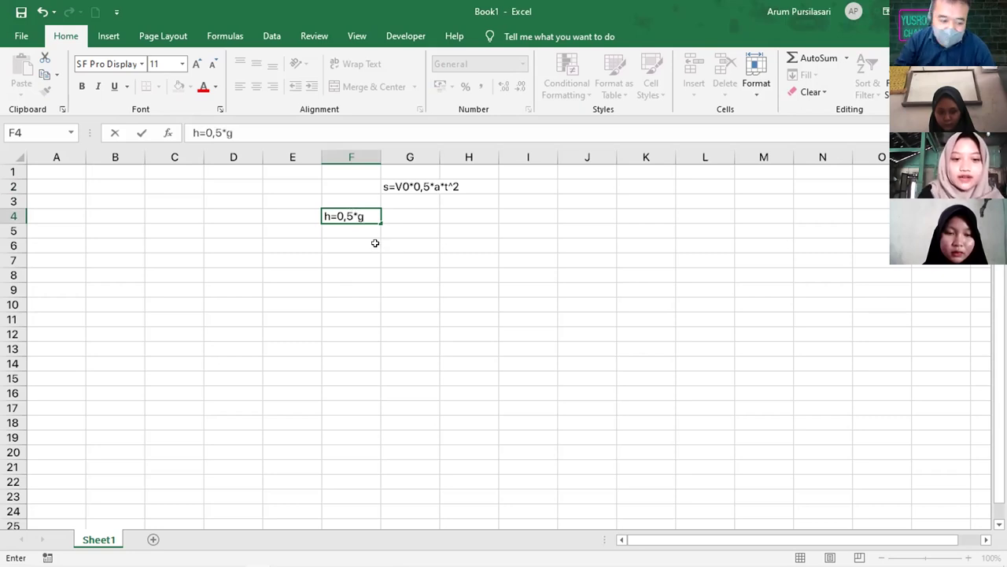
{"action": "type", "text": "*t"}
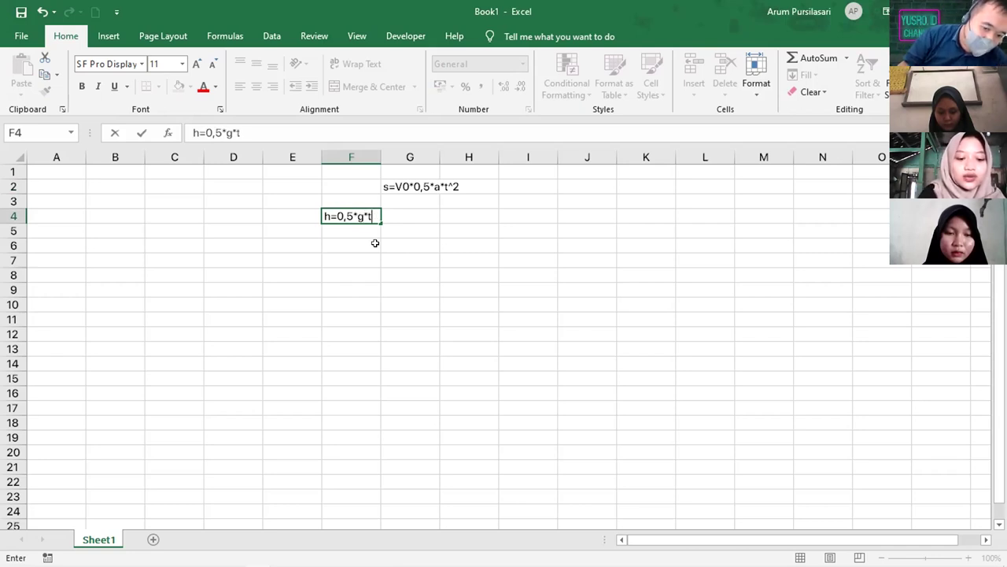
{"action": "type", "text": "^2"}
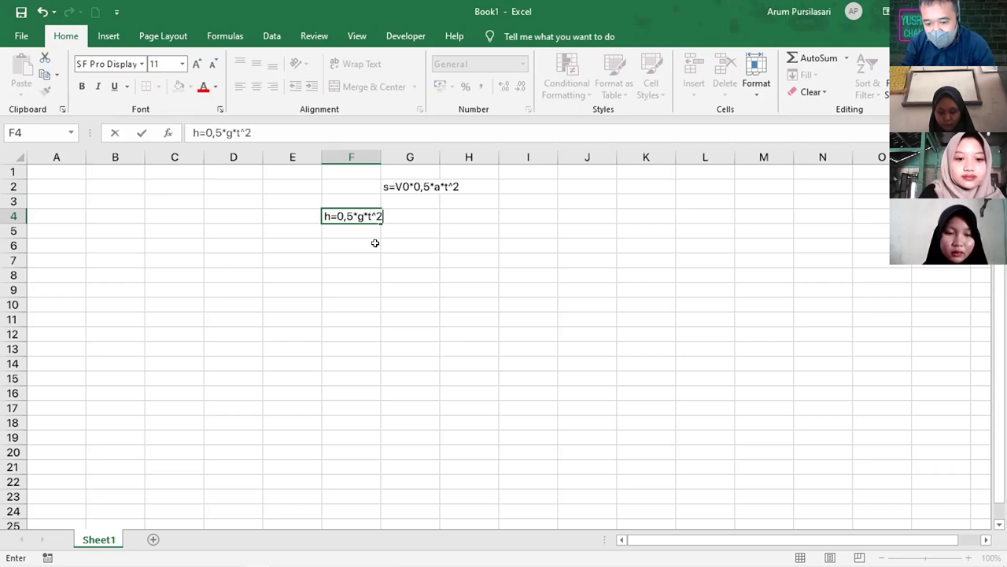
{"action": "left_click", "coordinate": [394, 241]}
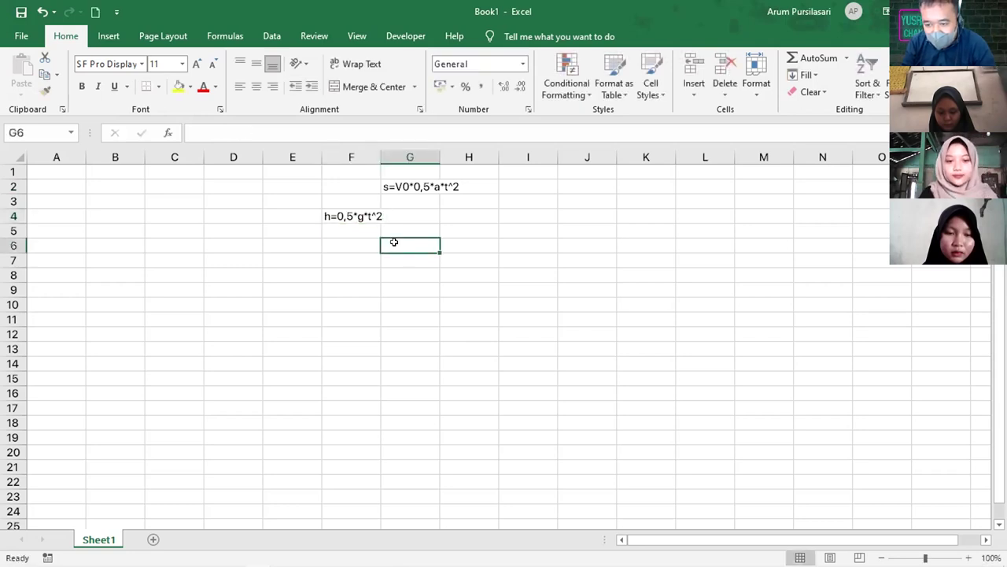
Enter the column heading t in cell F6 and the starting time 0 in F7
{"action": "left_click", "coordinate": [347, 247]}
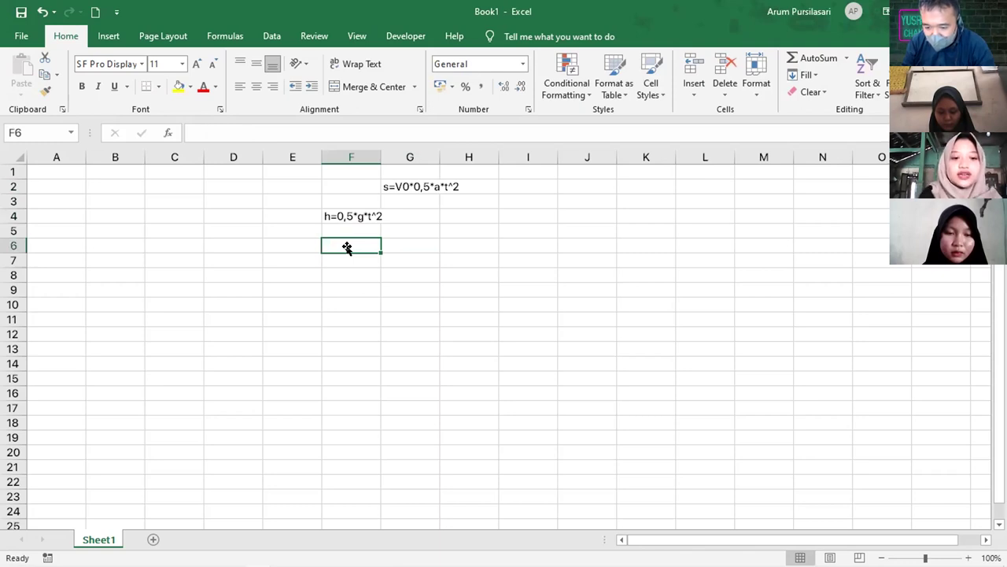
{"action": "type", "text": "t"}
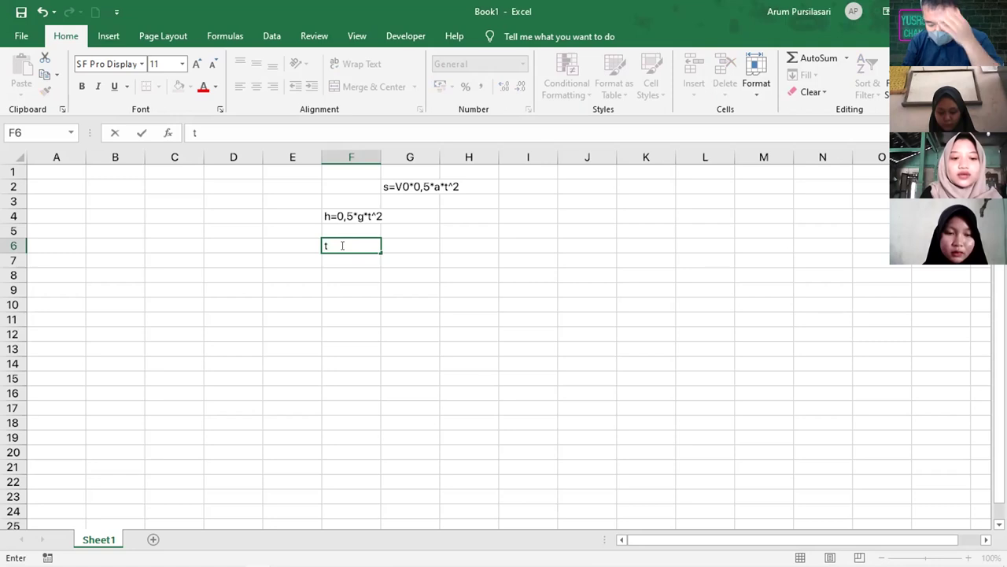
{"action": "key", "text": "Return"}
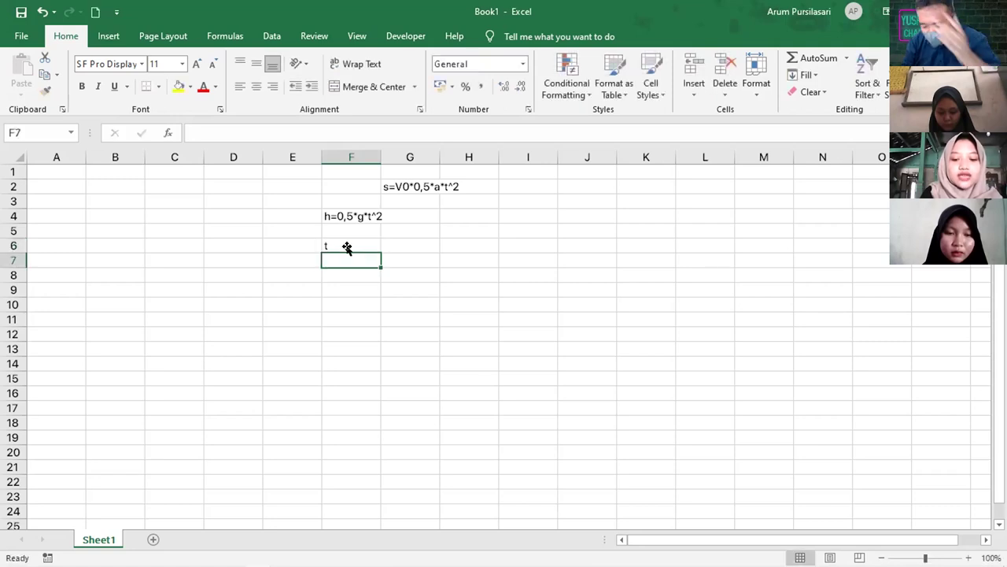
{"action": "type", "text": "0"}
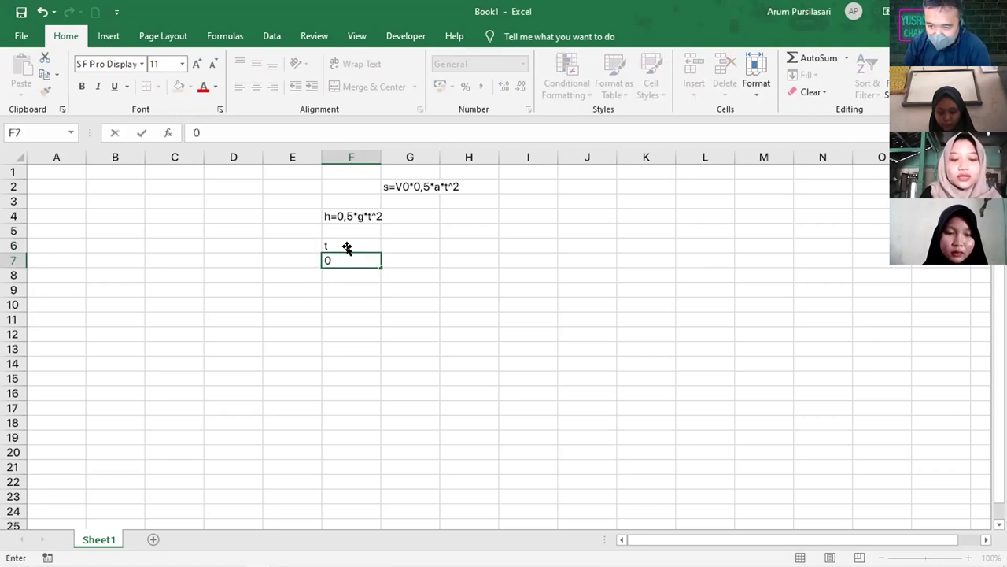
{"action": "left_click", "coordinate": [347, 247]}
Enter the column headings g, a and h in cells G6, H6 and I6
{"action": "key", "text": "Right"}
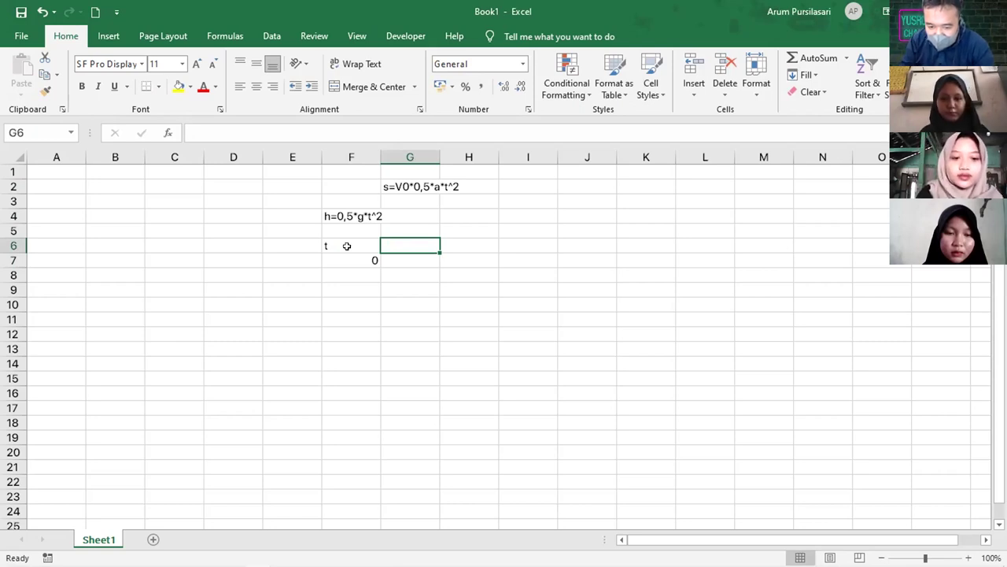
{"action": "type", "text": "g"}
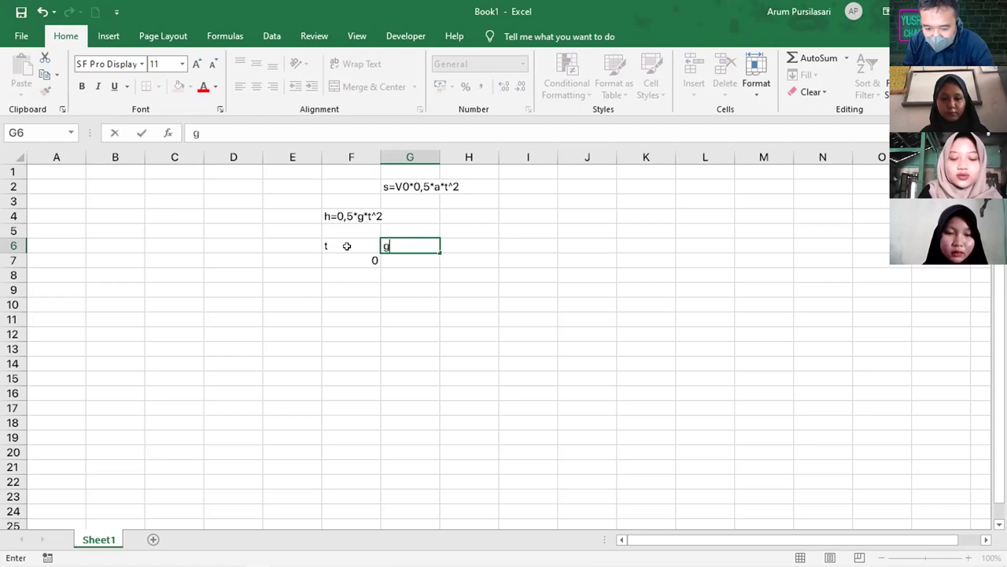
{"action": "key", "text": "Tab"}
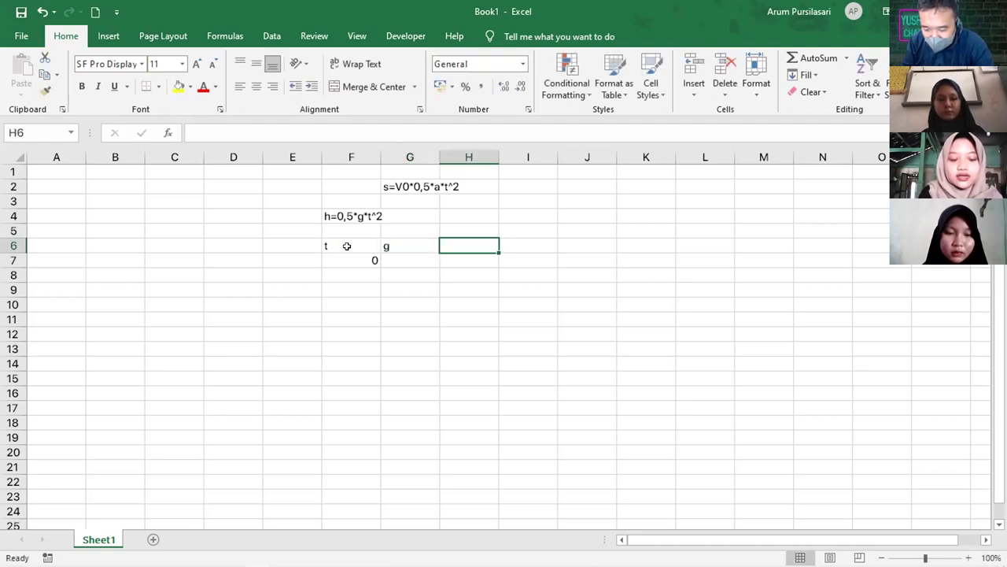
{"action": "key", "text": "Left"}
{"action": "key", "text": "Right"}
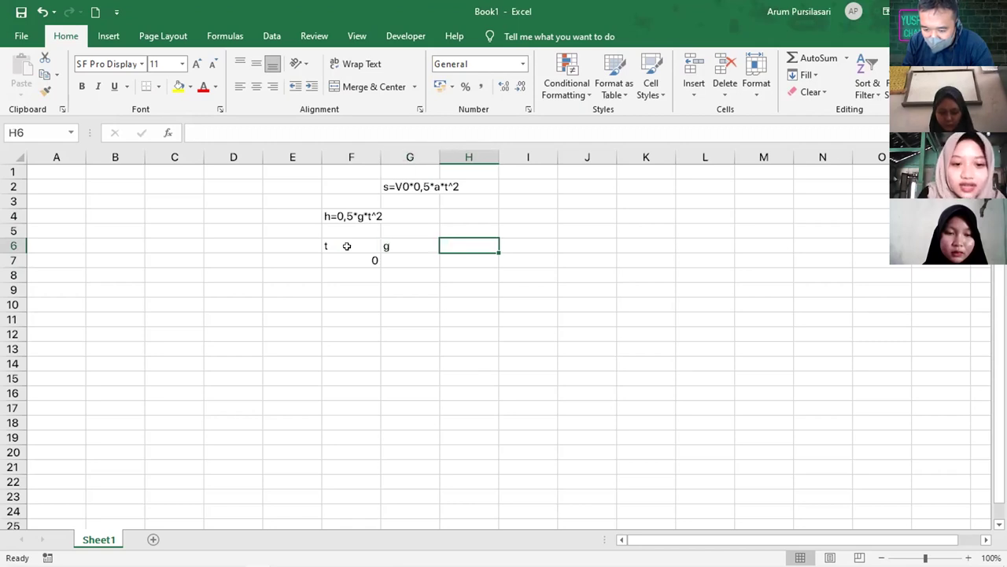
{"action": "type", "text": "a"}
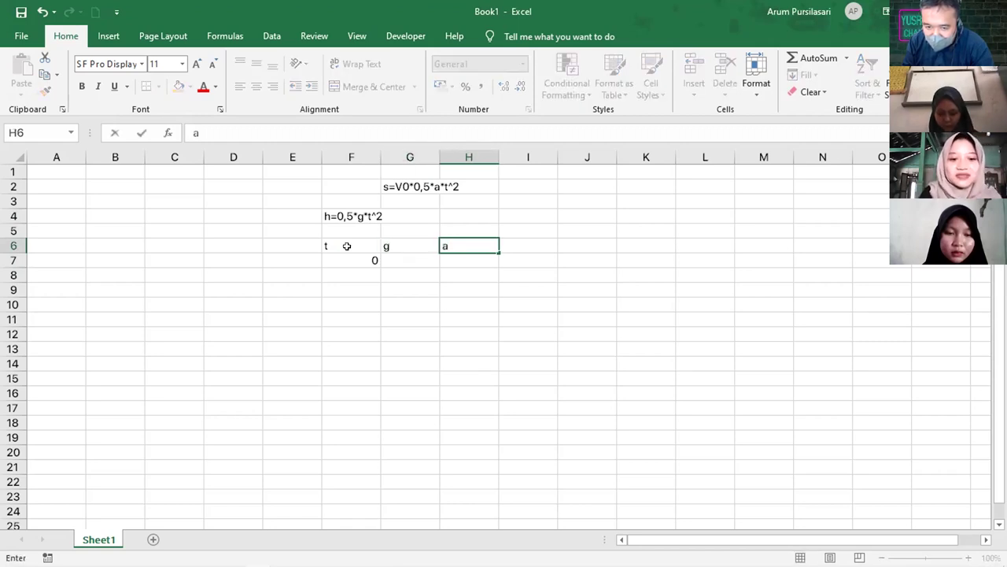
{"action": "key", "text": "Tab"}
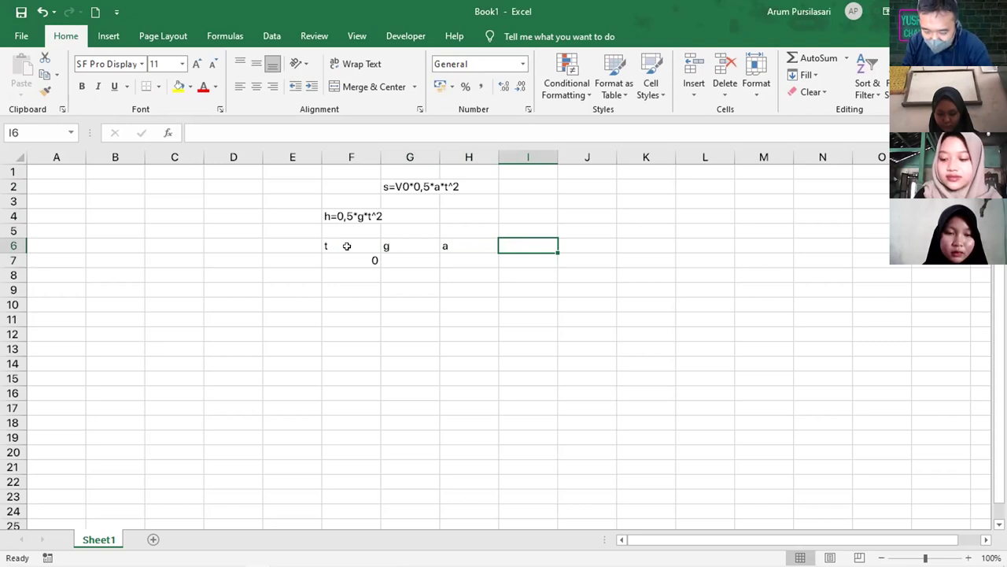
{"action": "left_click", "coordinate": [453, 245]}
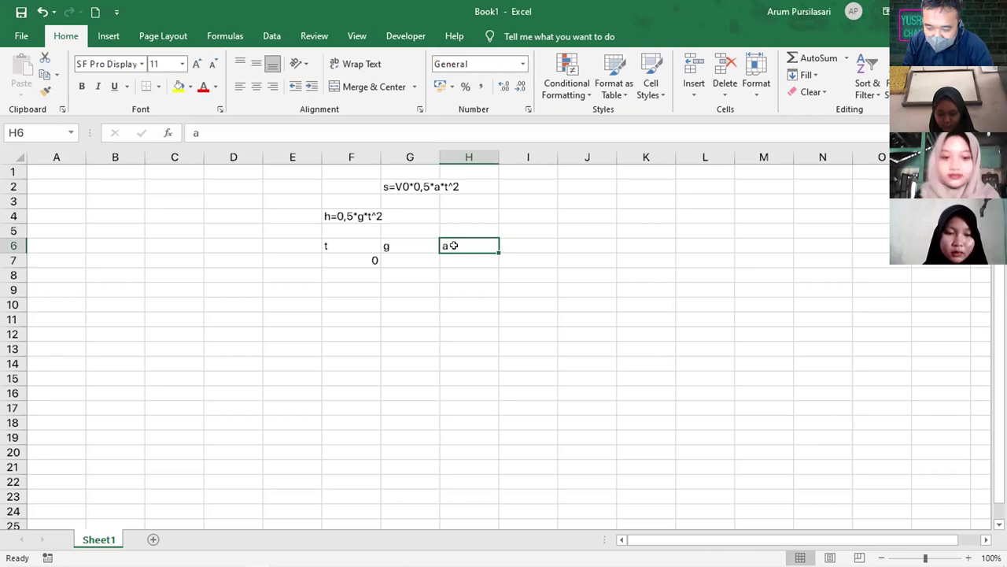
{"action": "left_click", "coordinate": [523, 247]}
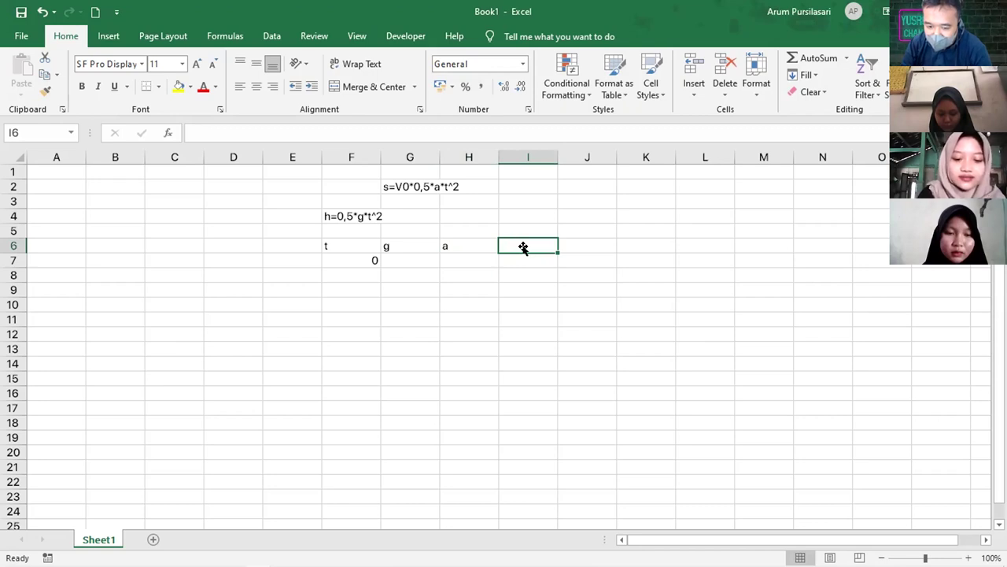
{"action": "type", "text": "h"}
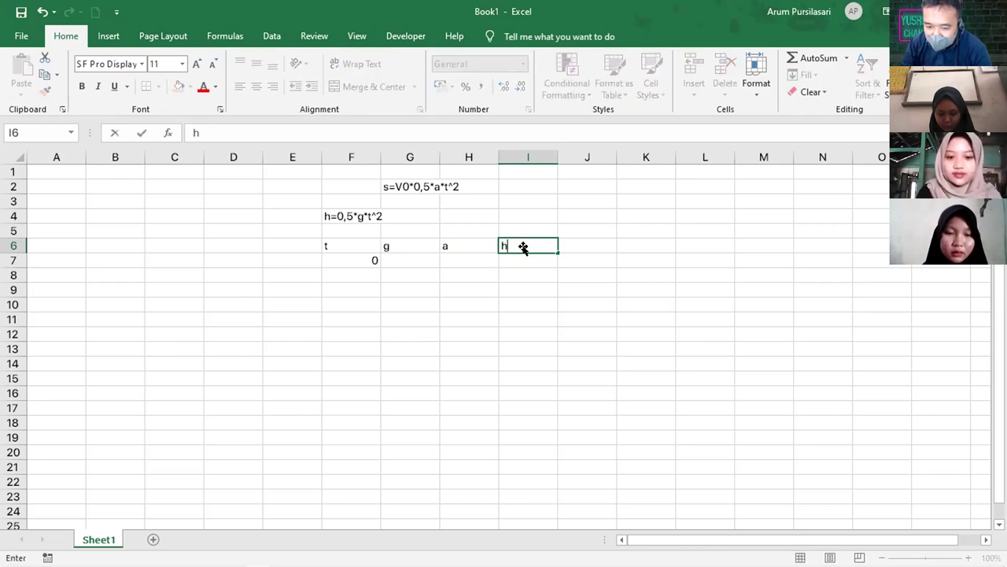
{"action": "key", "text": "Return"}
{"action": "key", "text": "Left"}
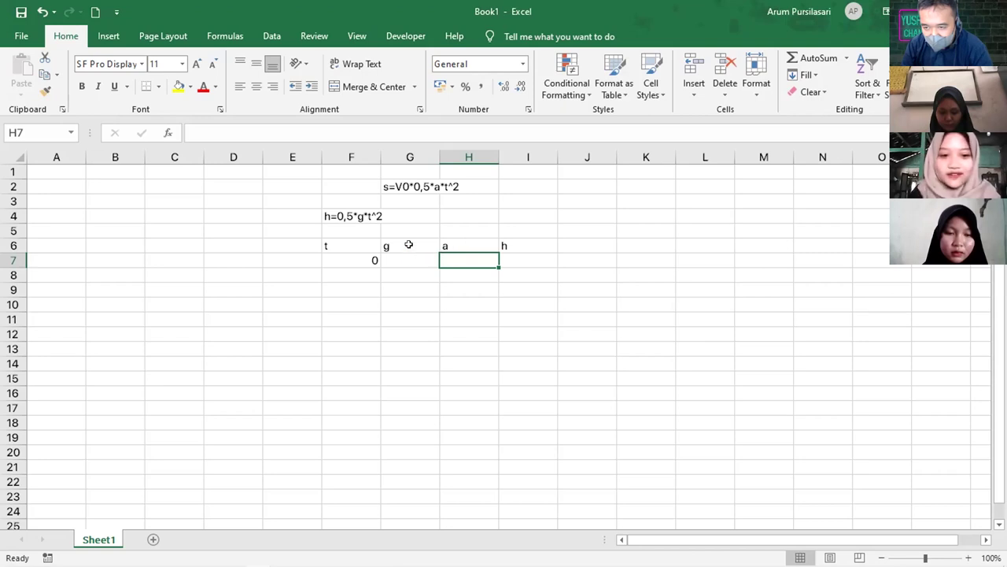
Set the column headings in cells G6, H6 and I6 to h, s and g
{"action": "left_click", "coordinate": [408, 244]}
{"action": "type", "text": "h"}
{"action": "key", "text": "Tab"}
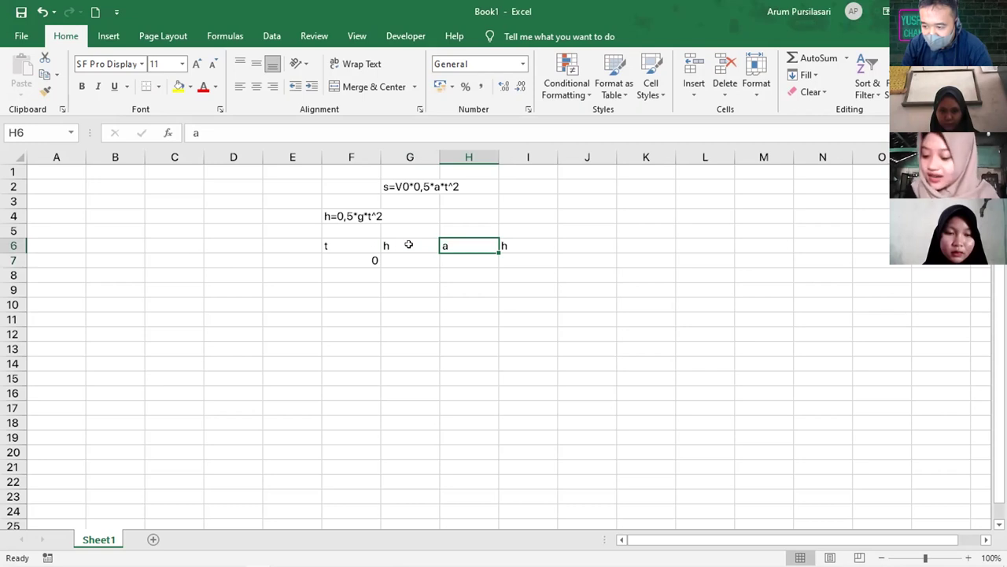
{"action": "type", "text": "s"}
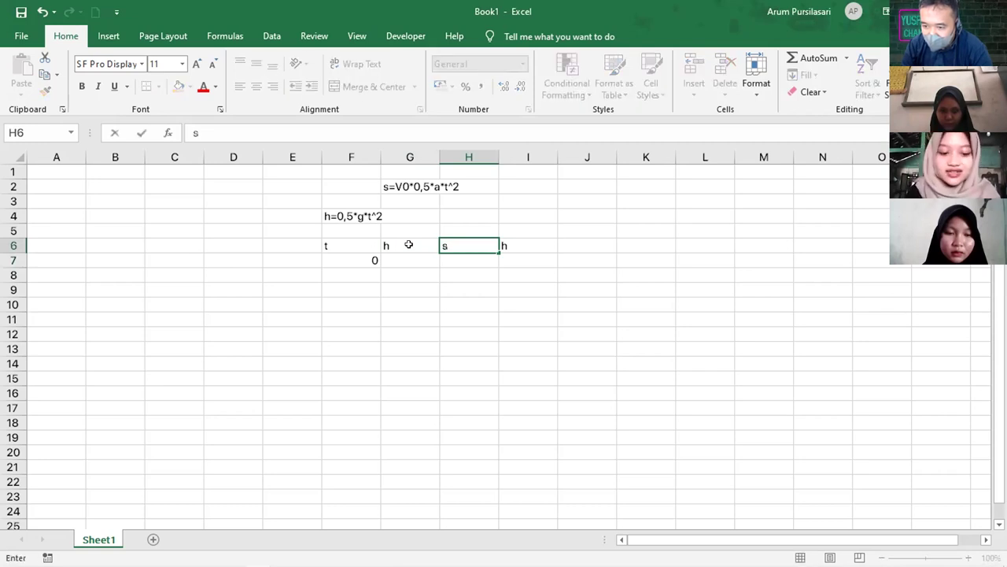
{"action": "key", "text": "Tab"}
{"action": "type", "text": "g"}
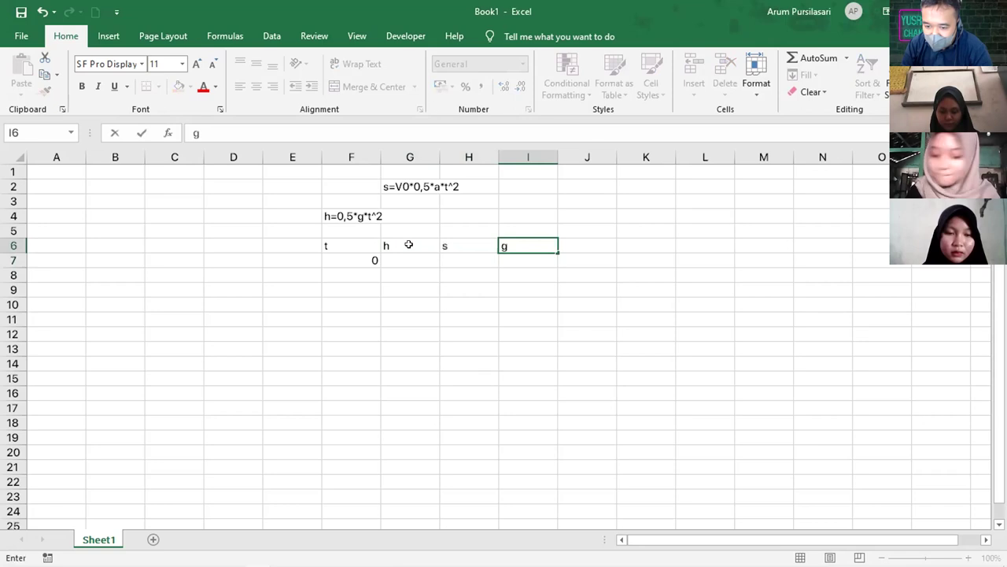
{"action": "key", "text": "Return"}
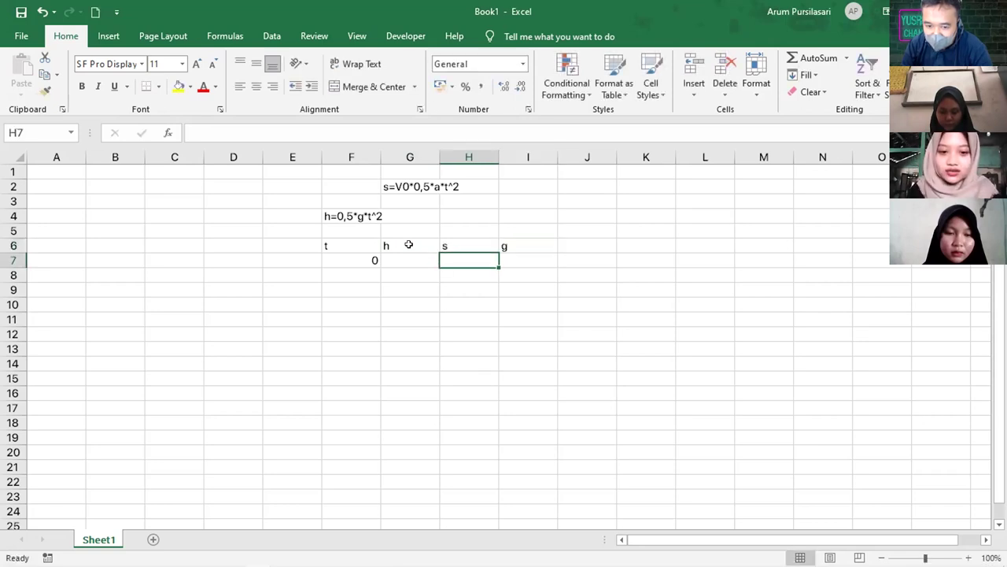
Enter 0 under the s heading in H7 and 9,8 under the g heading in I7
{"action": "type", "text": "0"}
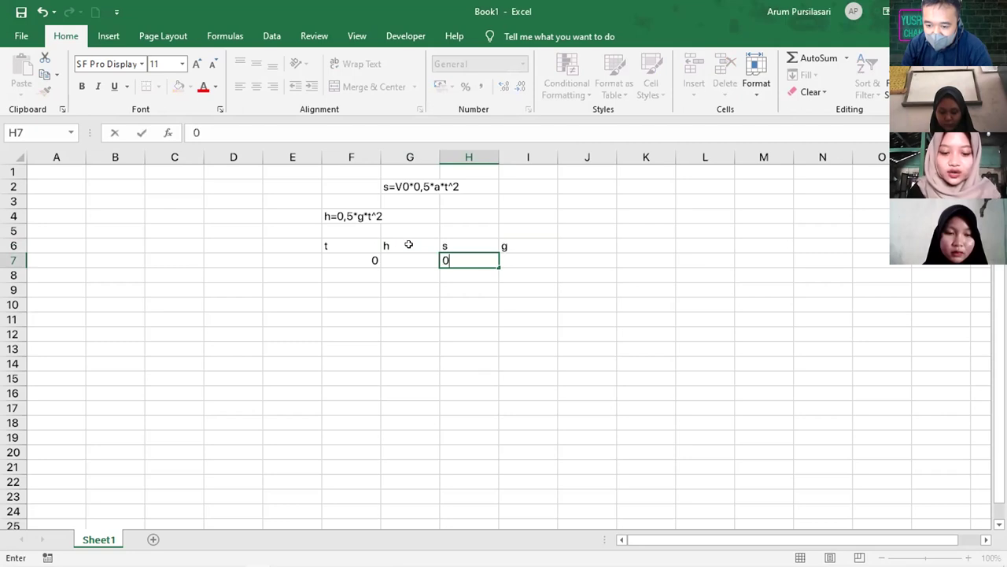
{"action": "key", "text": "Tab"}
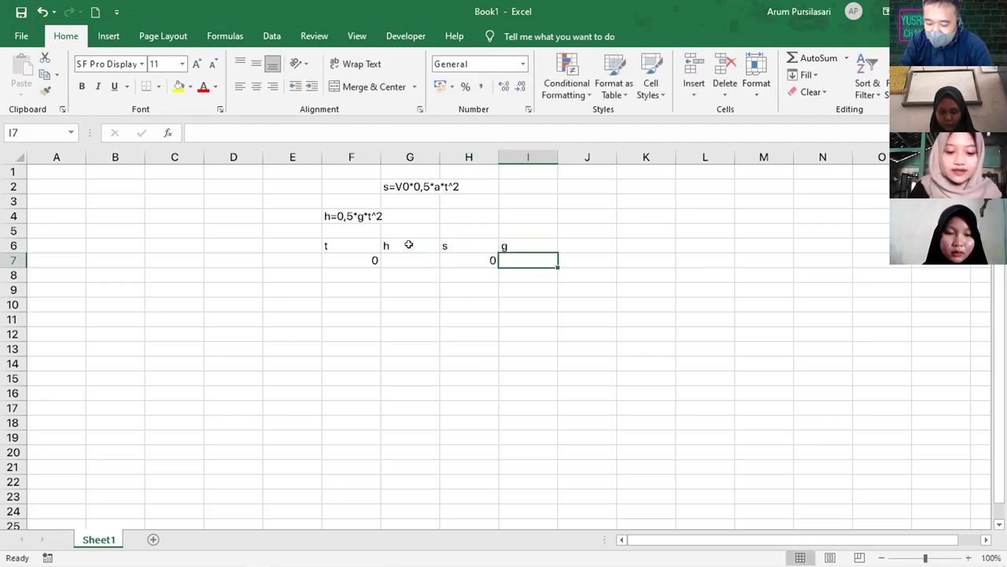
{"action": "type", "text": "9,8"}
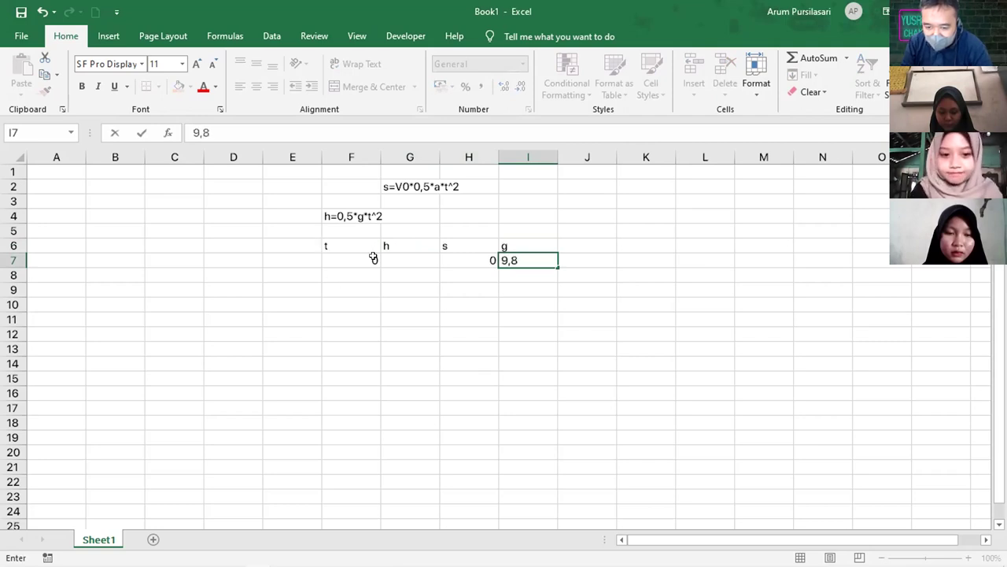
Try to calculate h in cell G7 with the formula =0,5*H7*F7*t^2
{"action": "left_click", "coordinate": [411, 254]}
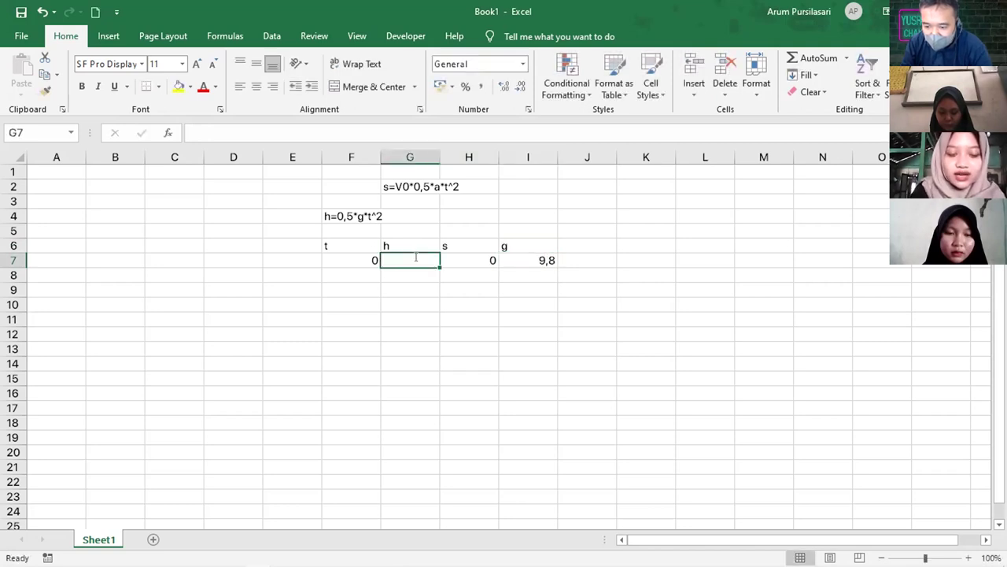
{"action": "type", "text": "="}
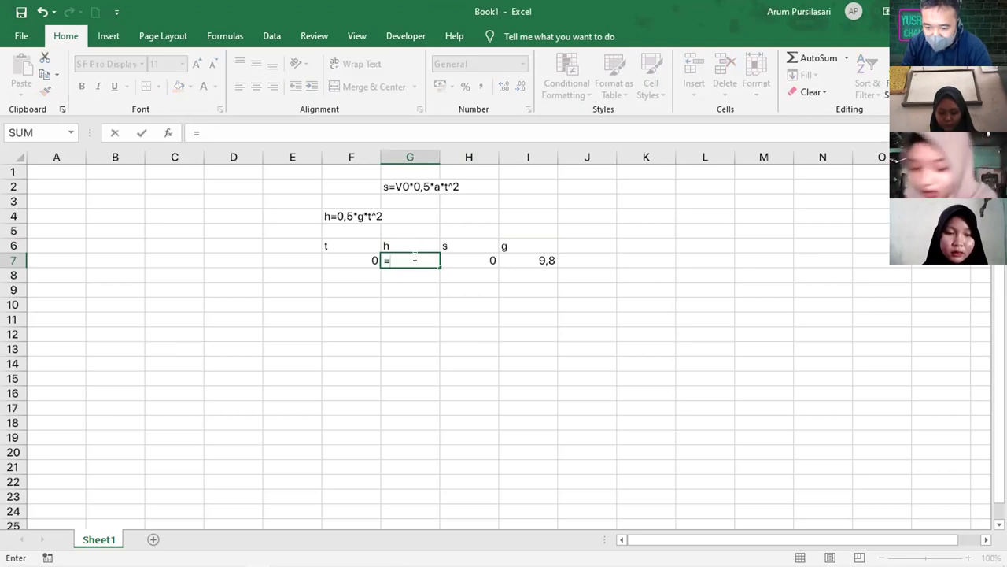
{"action": "type", "text": "0,5"}
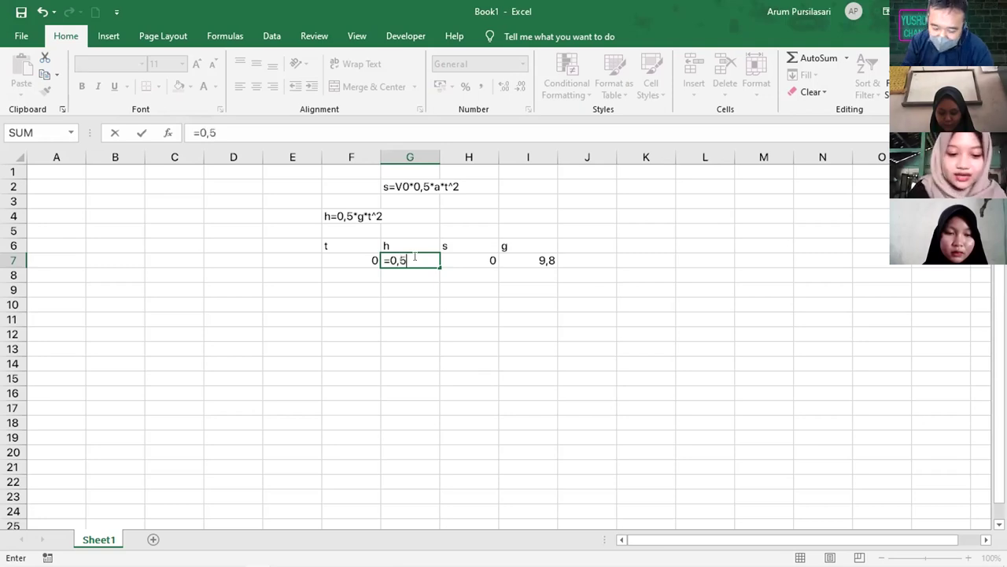
{"action": "type", "text": "*"}
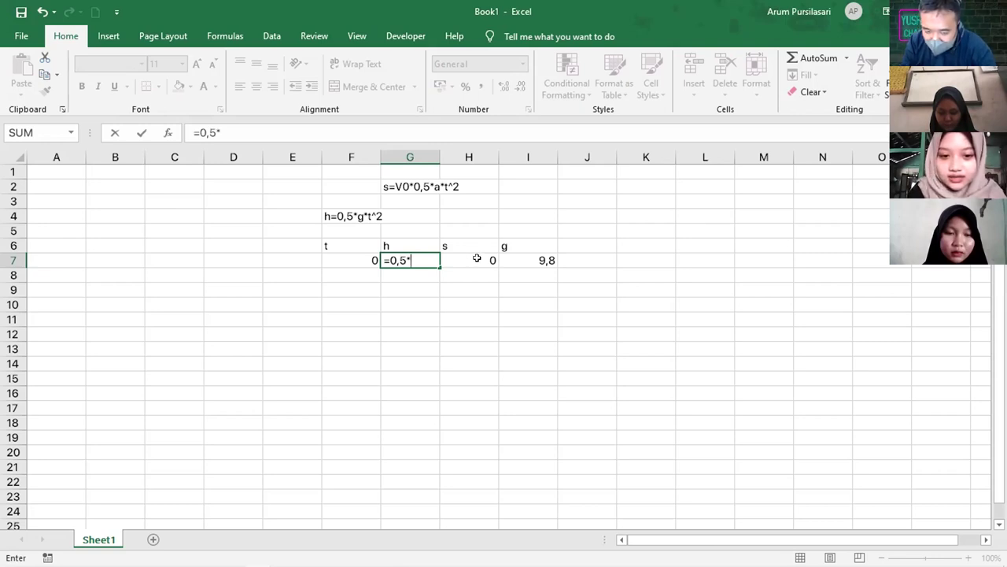
{"action": "left_click", "coordinate": [477, 258]}
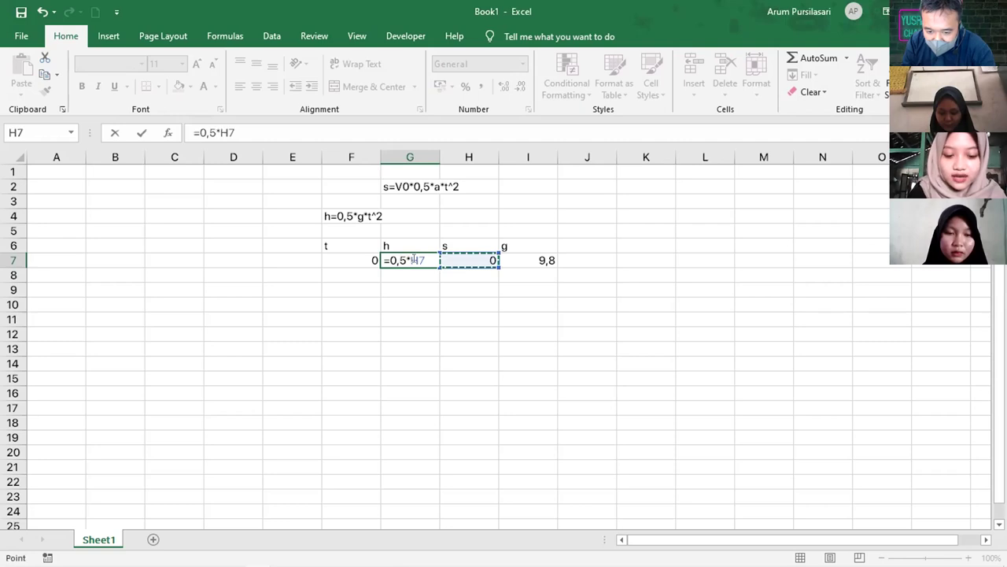
{"action": "type", "text": "*"}
{"action": "key", "text": "Right"}
{"action": "key", "text": "Left"}
{"action": "key", "text": "Left"}
{"action": "key", "text": "F2"}
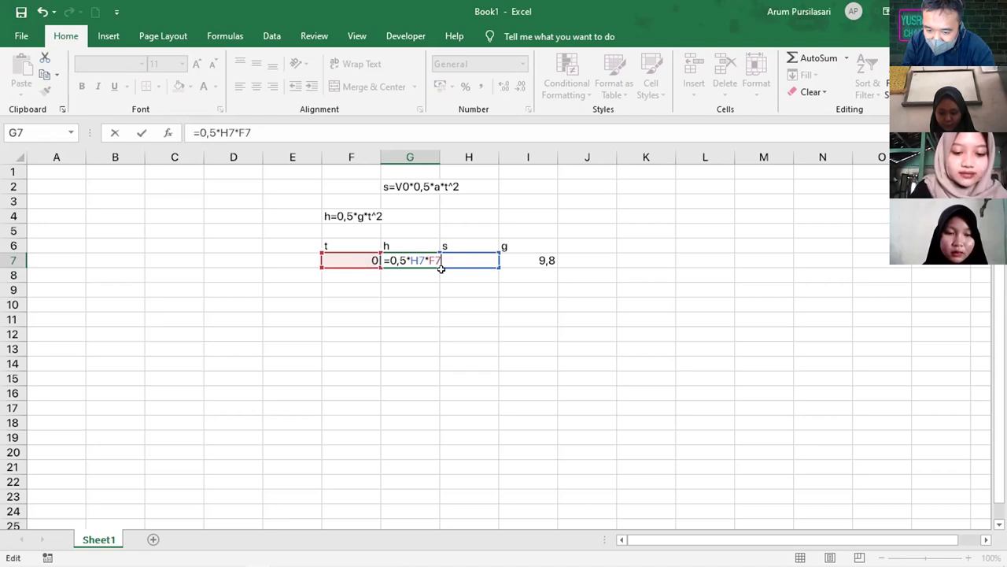
{"action": "type", "text": "*t^2"}
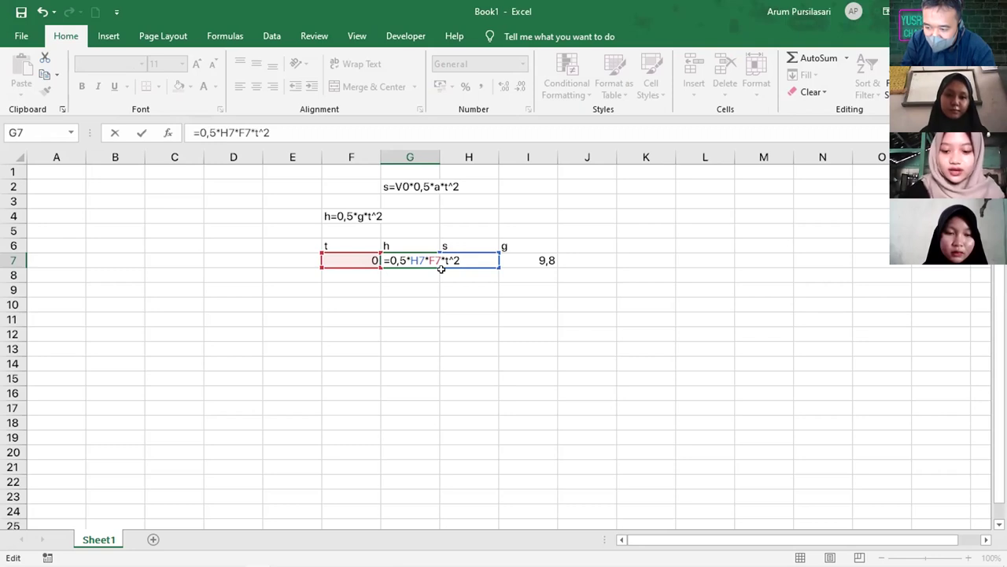
{"action": "key", "text": "Return"}
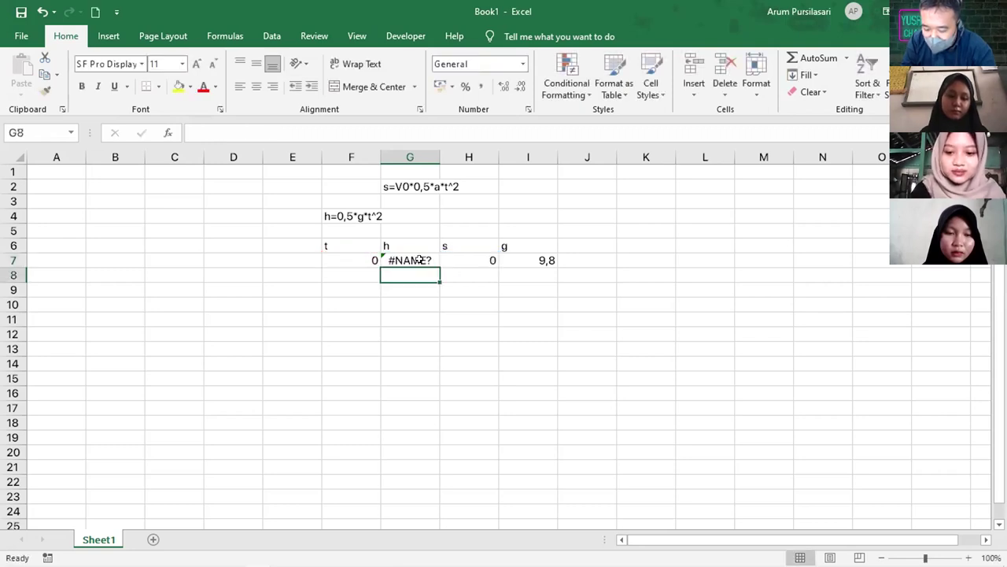
{"action": "left_click", "coordinate": [420, 260]}
{"action": "type", "text": "="}
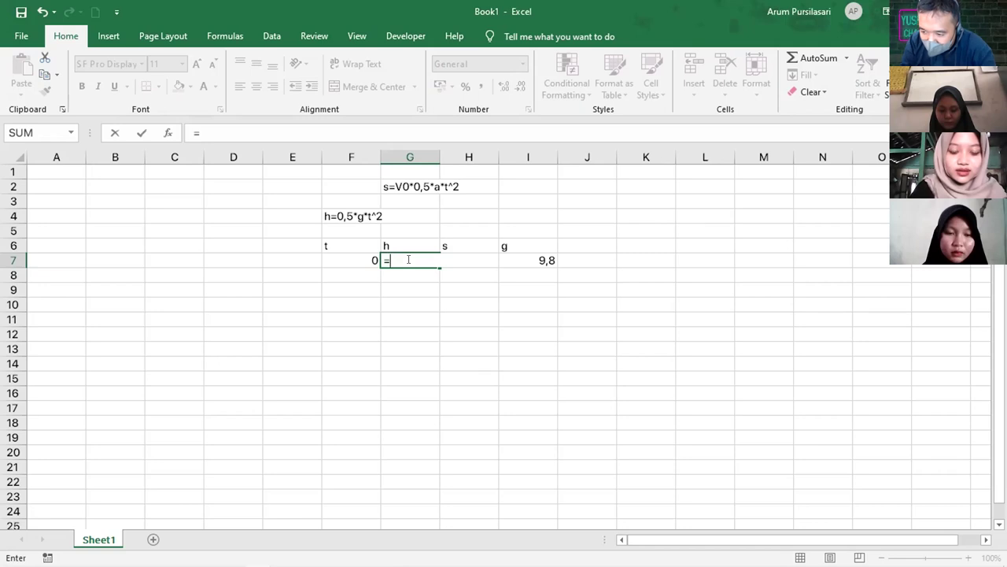
{"action": "type", "text": "0,5"}
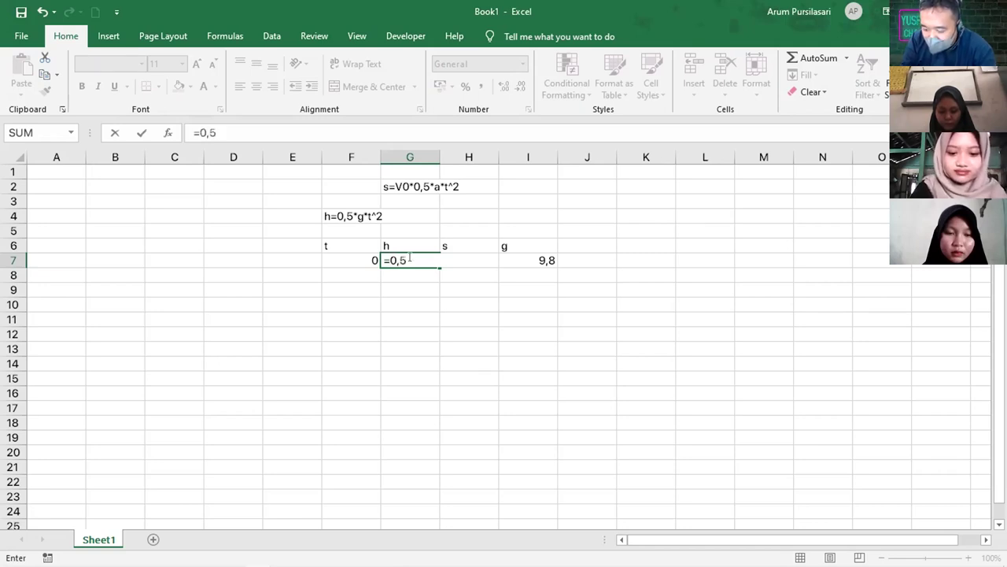
{"action": "type", "text": "*"}
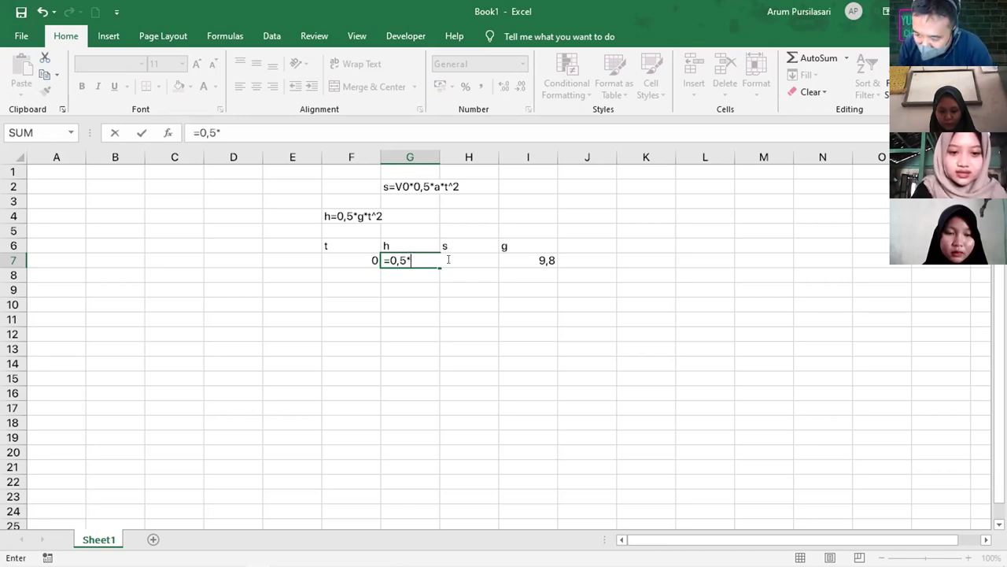
{"action": "left_click", "coordinate": [413, 273]}
{"action": "left_click", "coordinate": [423, 258]}
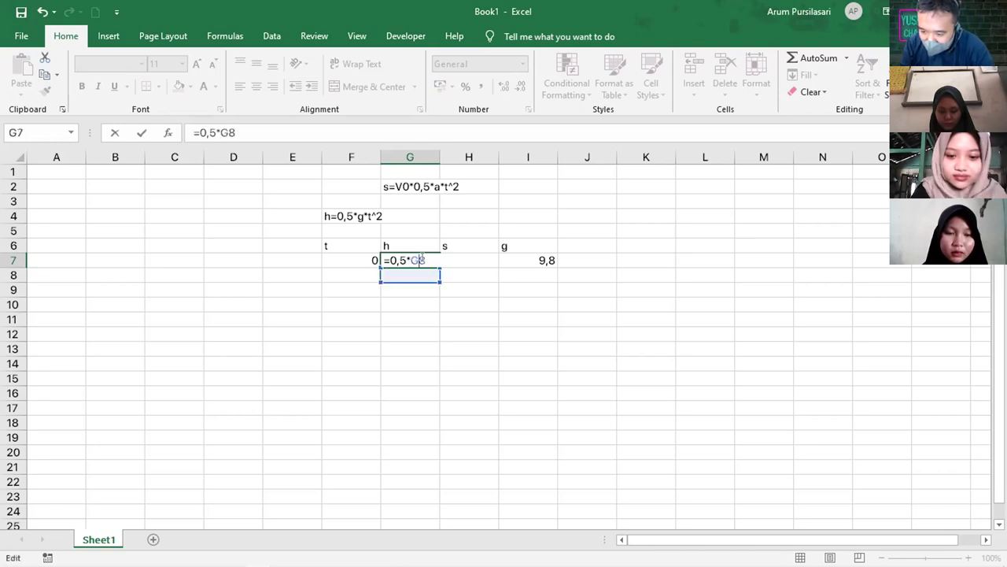
{"action": "key", "text": "BackSpace"}
{"action": "key", "text": "BackSpace"}
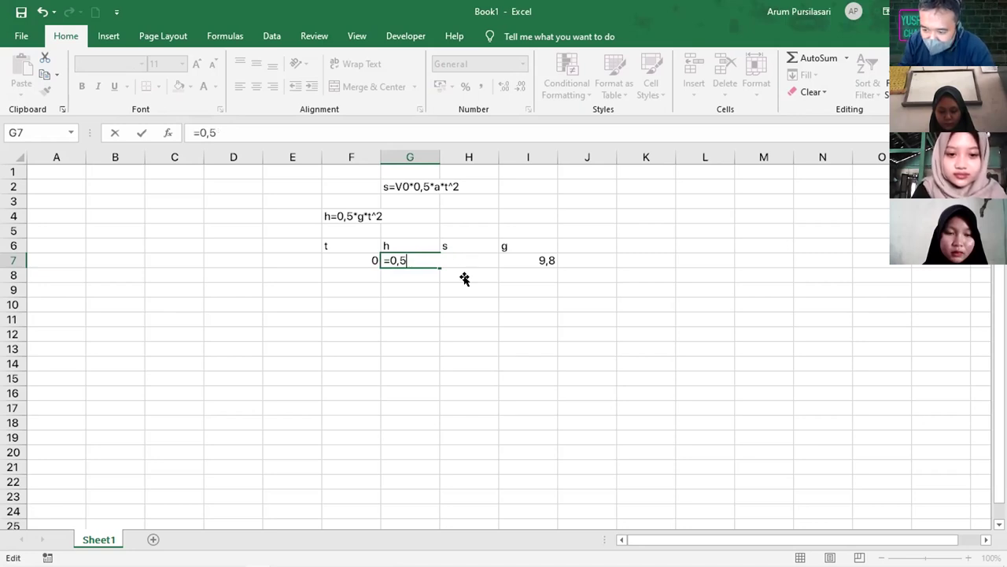
{"action": "left_click", "coordinate": [463, 277]}
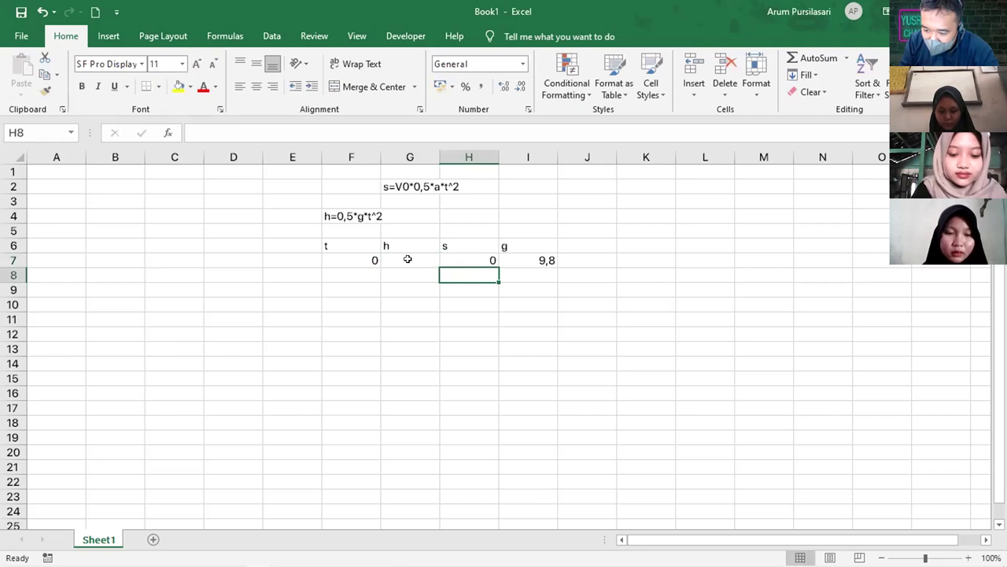
Enter the formula =0,5*H7*F7 under the h heading in cell G7
{"action": "left_click", "coordinate": [408, 259]}
{"action": "type", "text": "="}
{"action": "type", "text": "="}
{"action": "key", "text": "BackSpace"}
{"action": "type", "text": "0,5"}
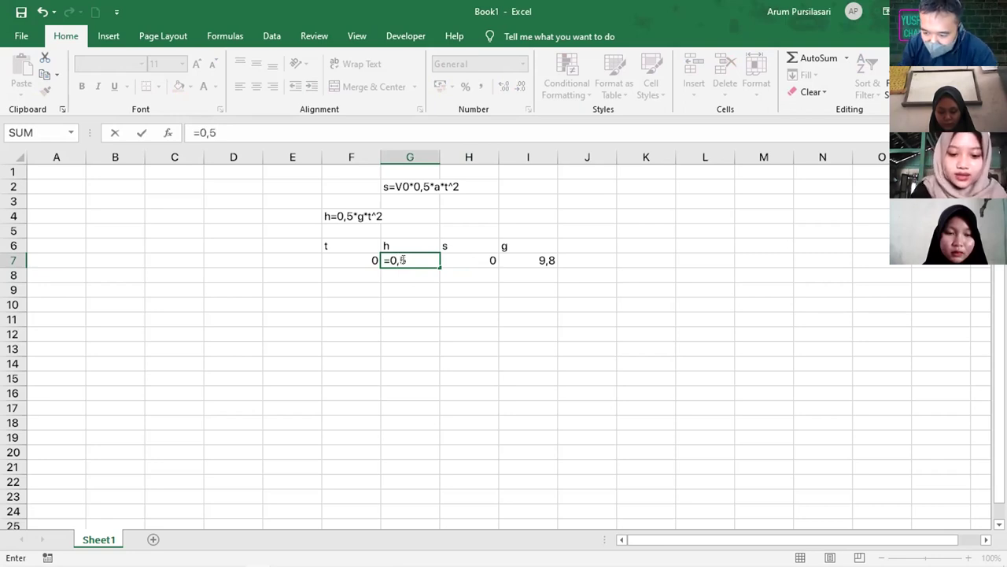
{"action": "type", "text": "*"}
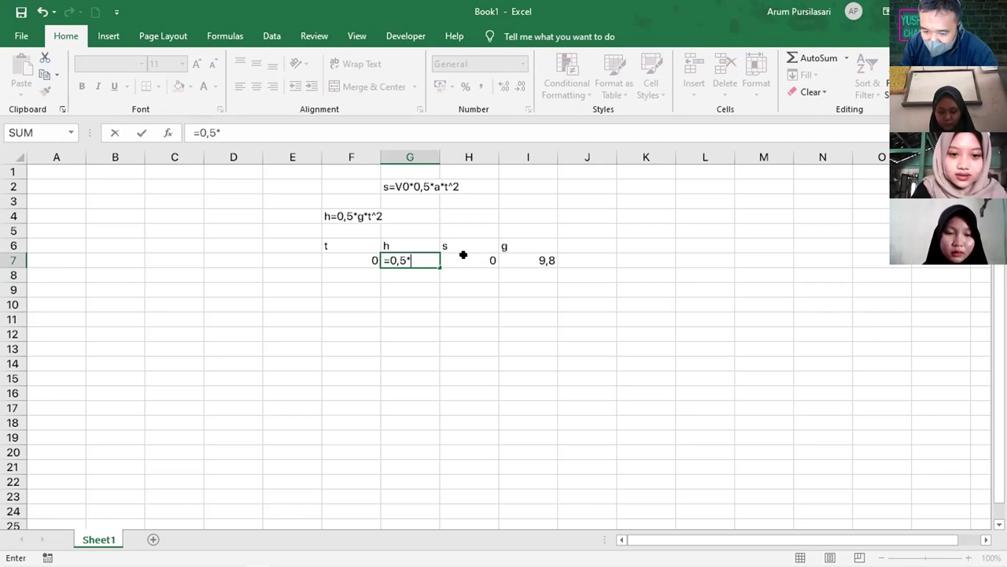
{"action": "left_click", "coordinate": [462, 256]}
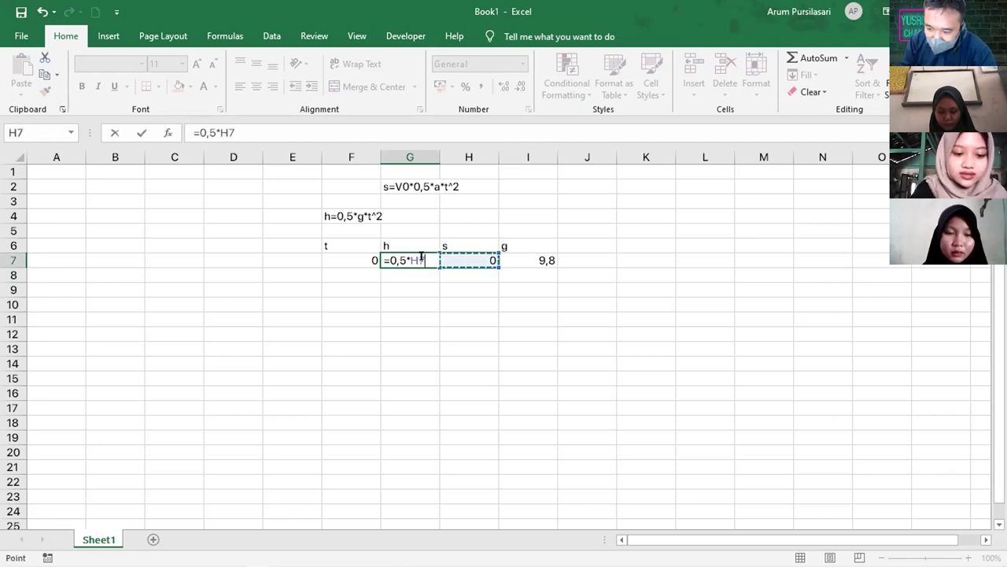
{"action": "type", "text": "*"}
{"action": "left_click", "coordinate": [349, 258]}
{"action": "key", "text": "Return"}
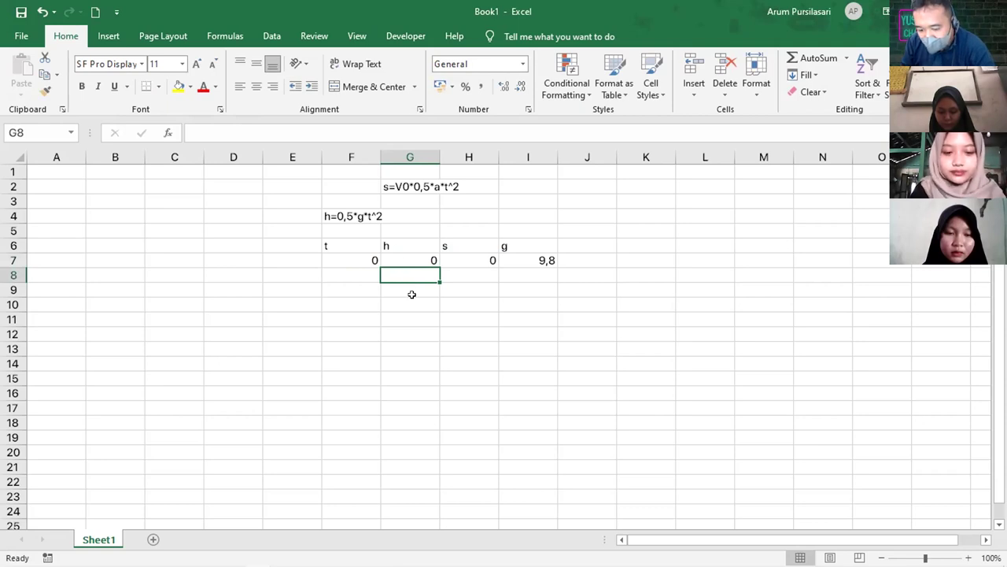
Insert a vertical scroll bar form control in column E, spanning about rows 8 to 17
{"action": "left_click", "coordinate": [298, 299]}
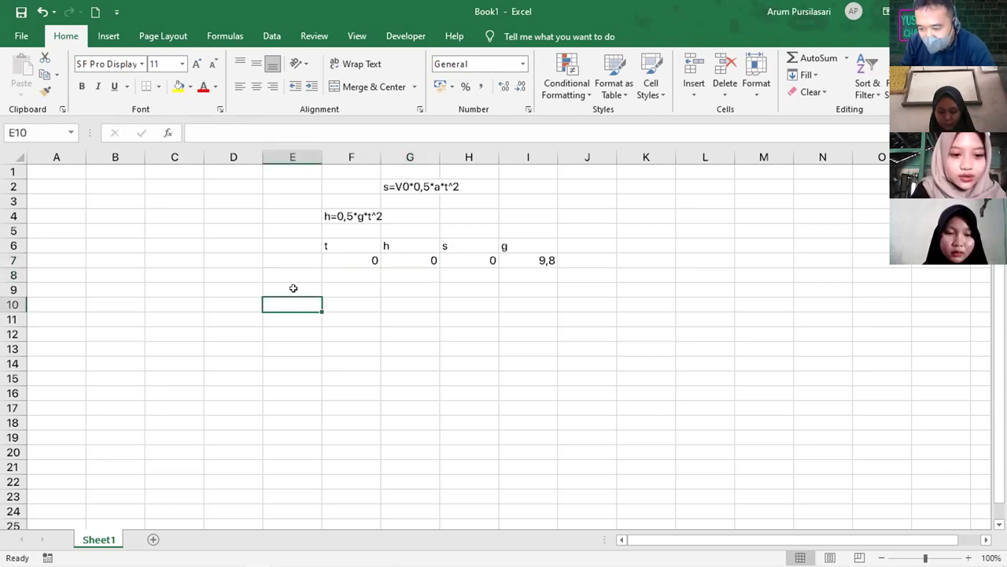
{"action": "left_click", "coordinate": [293, 288]}
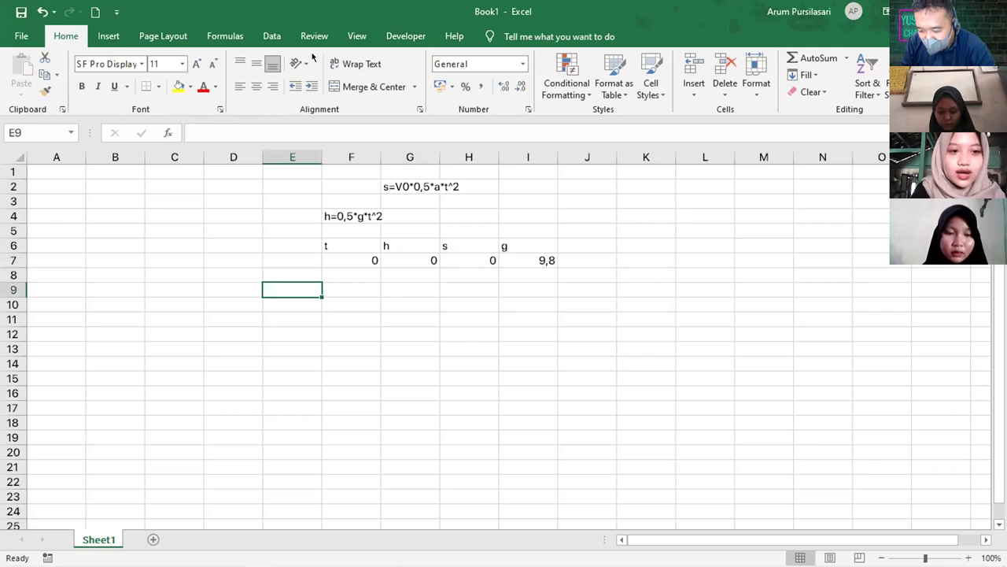
{"action": "left_click", "coordinate": [406, 34]}
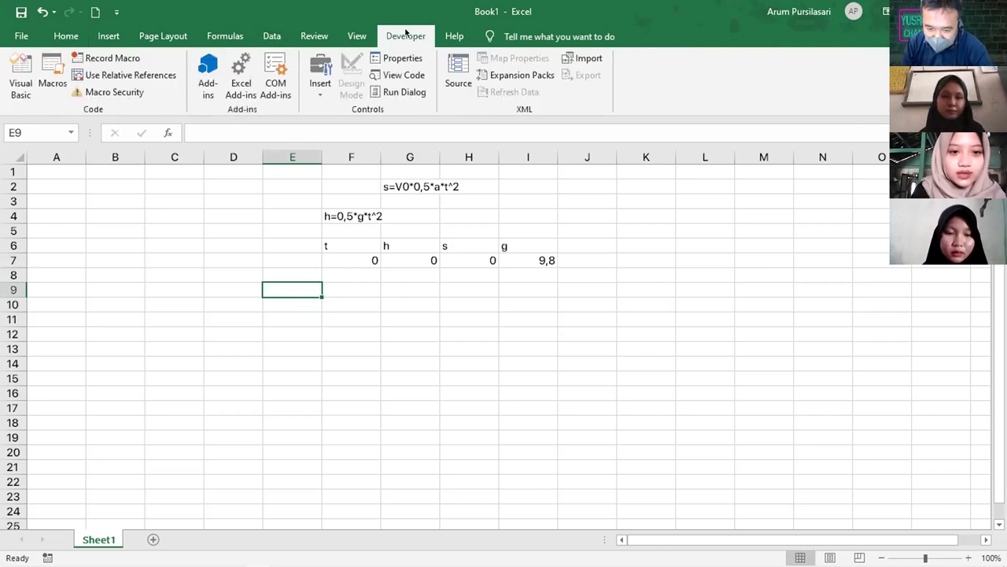
{"action": "left_click", "coordinate": [311, 91]}
{"action": "left_click", "coordinate": [344, 144]}
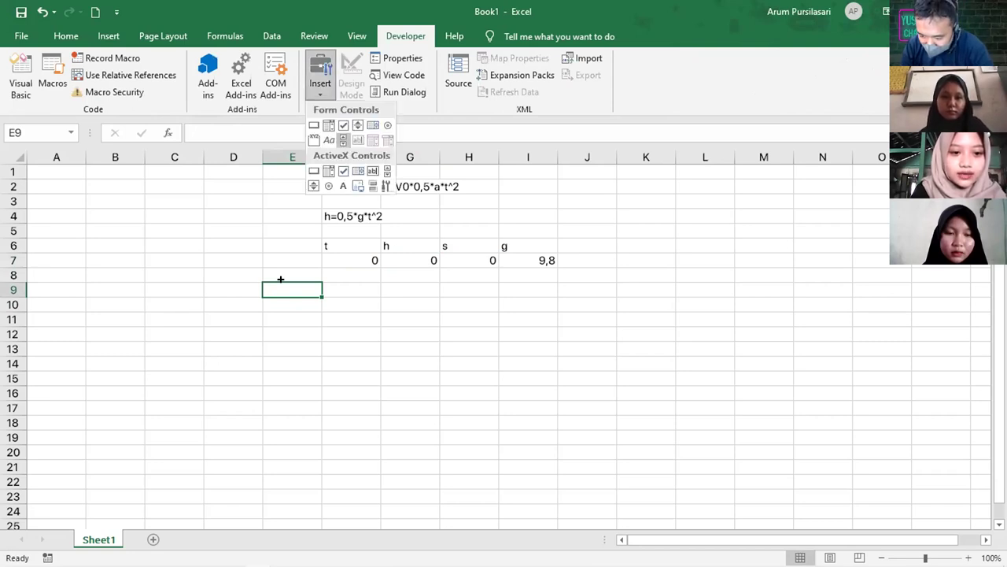
{"action": "left_click_drag", "start_coordinate": [277, 277], "coordinate": [312, 408]}
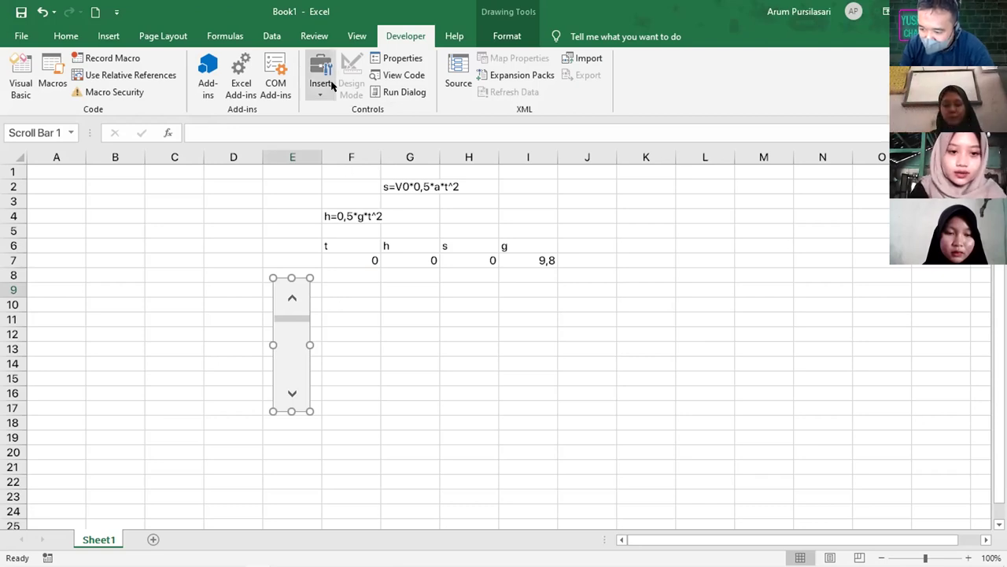
Link the scroll bar to cell F7 and set its maximum value to 10
{"action": "right_click", "coordinate": [280, 321]}
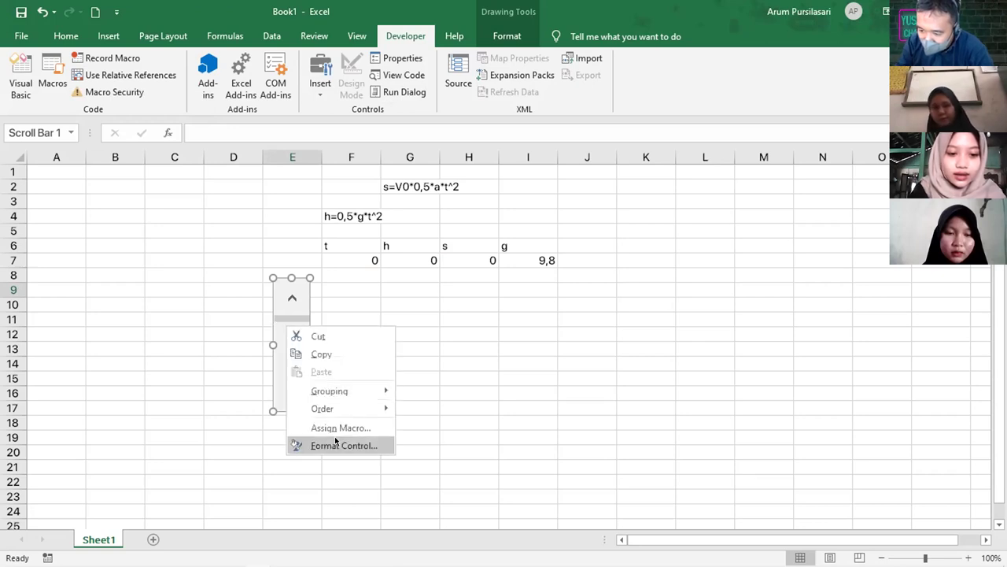
{"action": "left_click", "coordinate": [339, 444]}
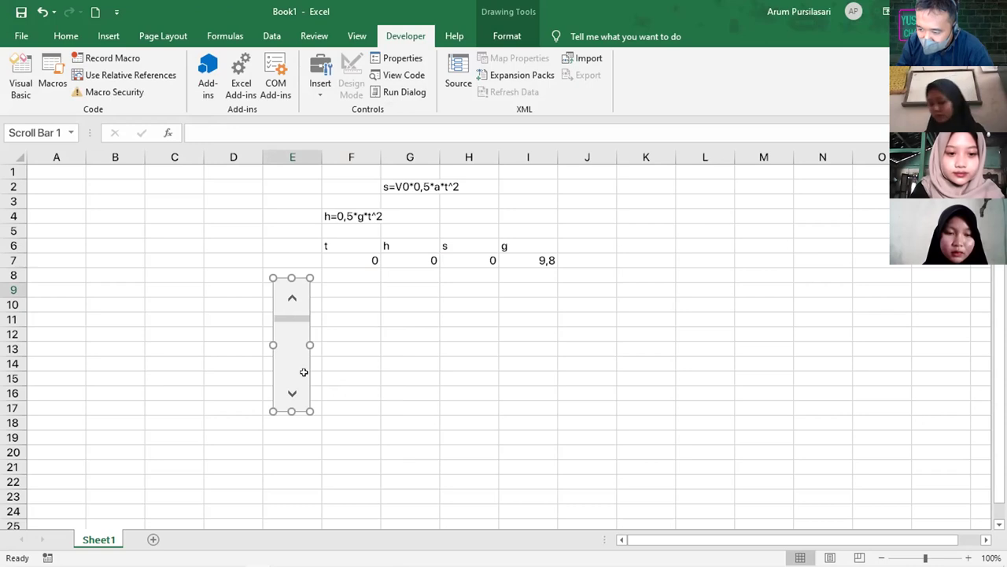
{"action": "double_click", "coordinate": [284, 346]}
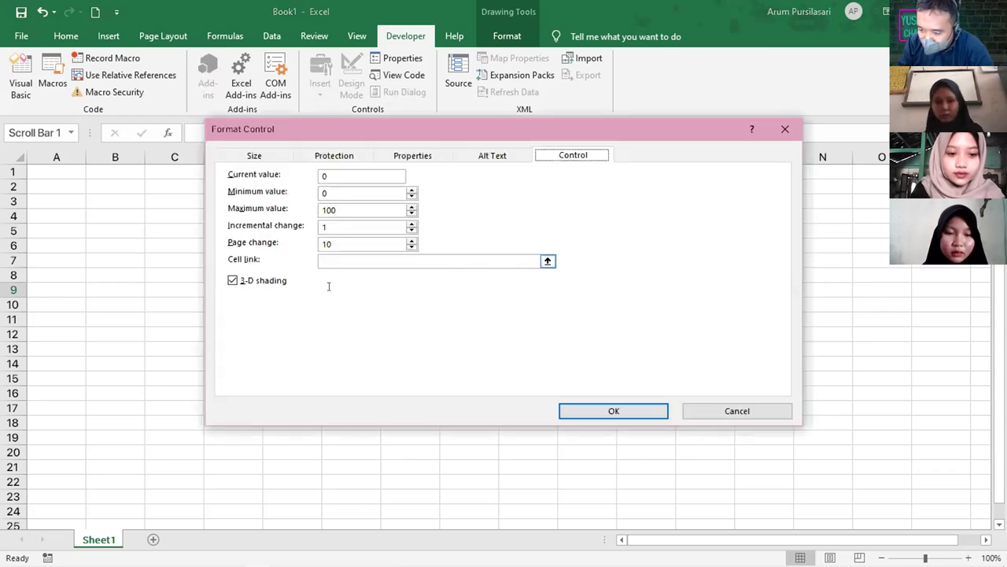
{"action": "left_click", "coordinate": [547, 260]}
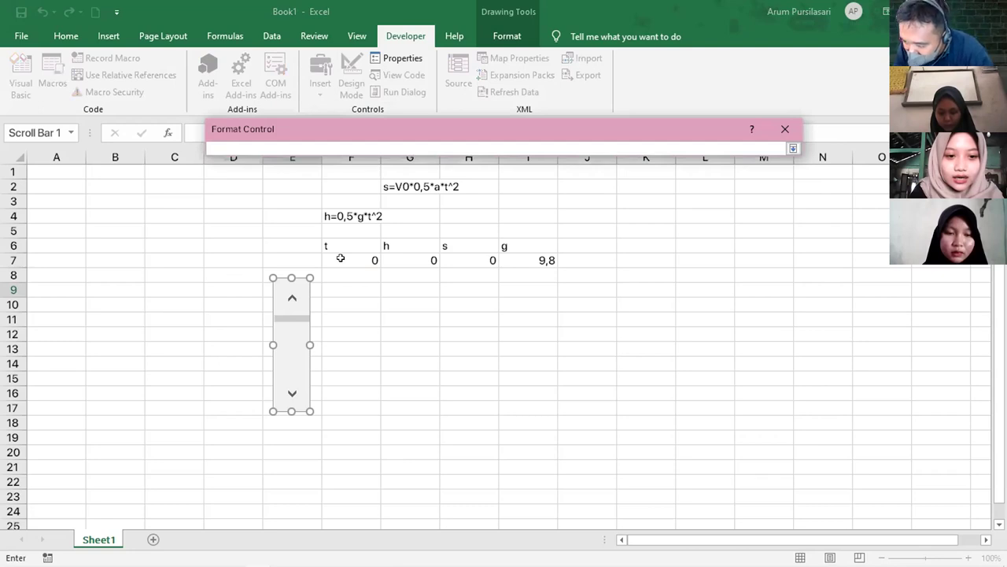
{"action": "left_click", "coordinate": [340, 258]}
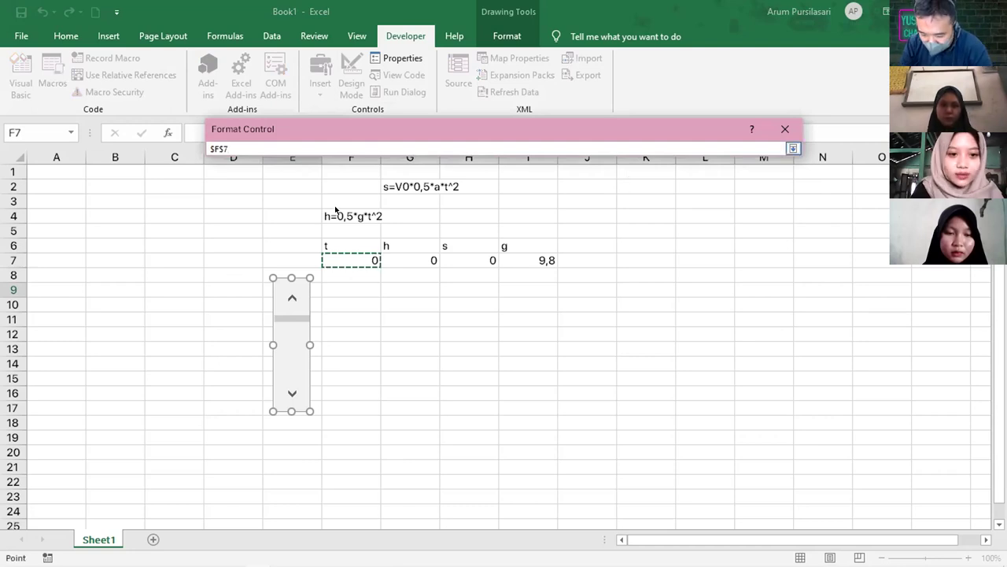
{"action": "key", "text": "Return"}
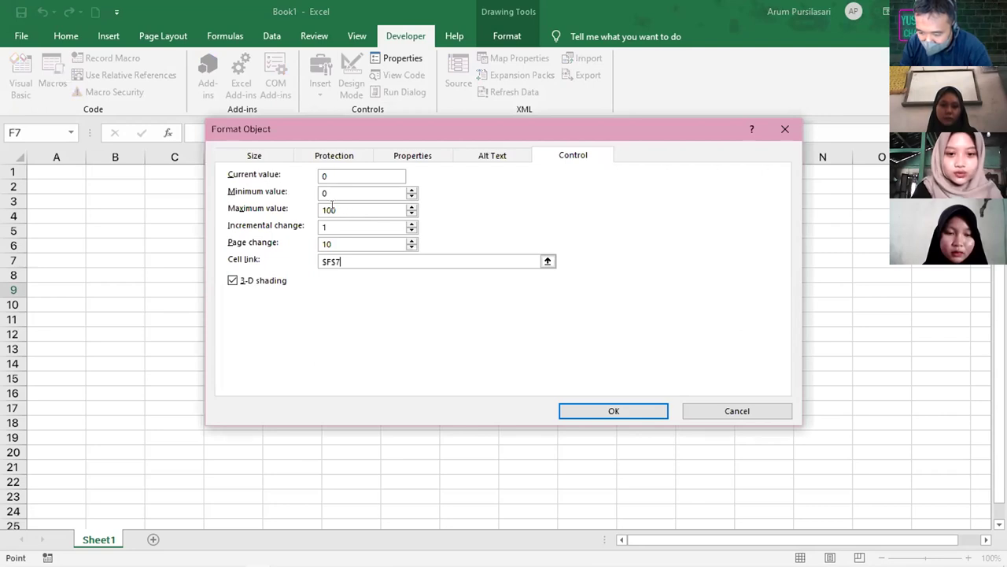
{"action": "left_click", "coordinate": [332, 206]}
{"action": "key", "text": "BackSpace"}
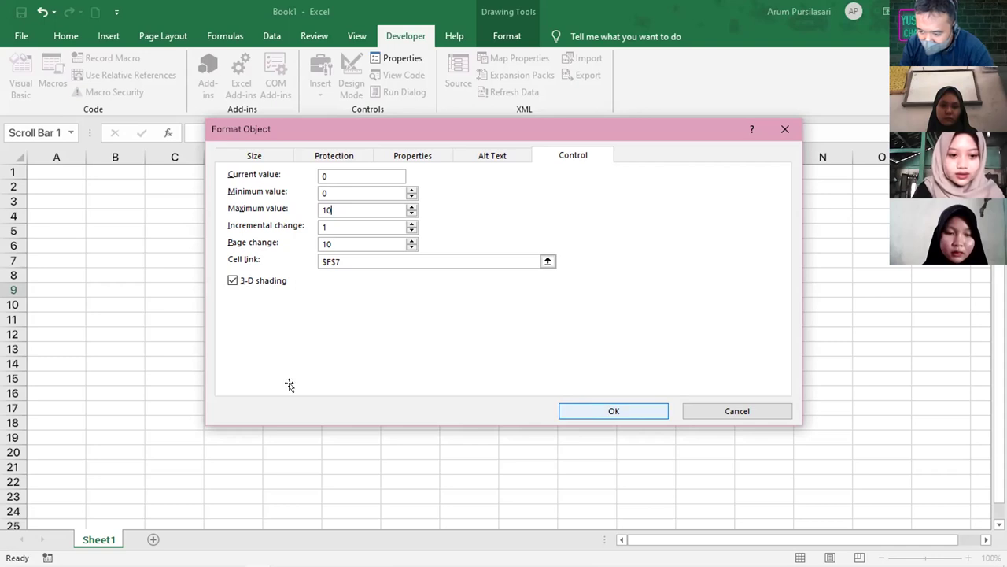
{"action": "key", "text": "Return"}
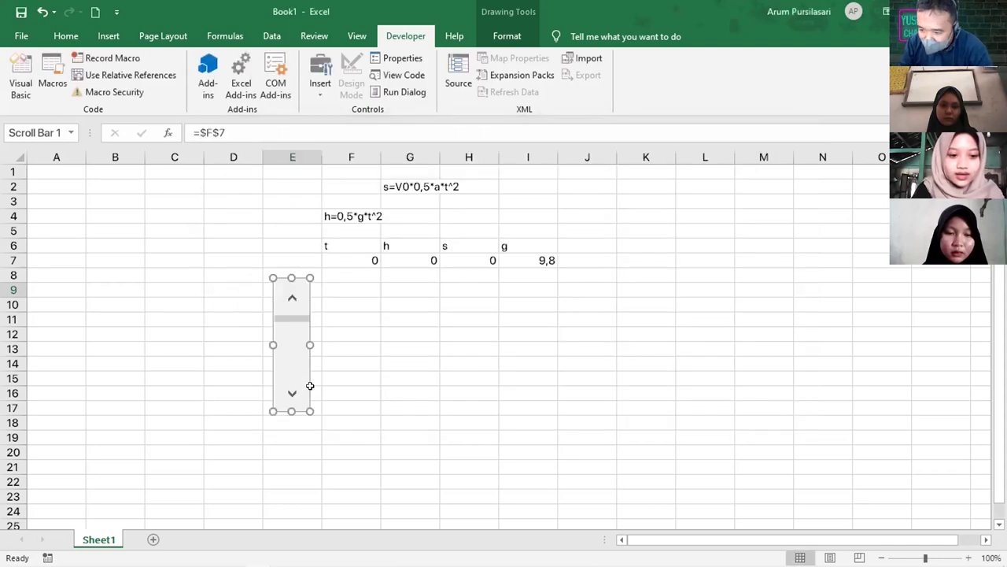
Test the scroll bar by stepping the t value in F7 up and down, ending at 7
{"action": "left_click", "coordinate": [288, 391]}
{"action": "left_click", "coordinate": [287, 394]}
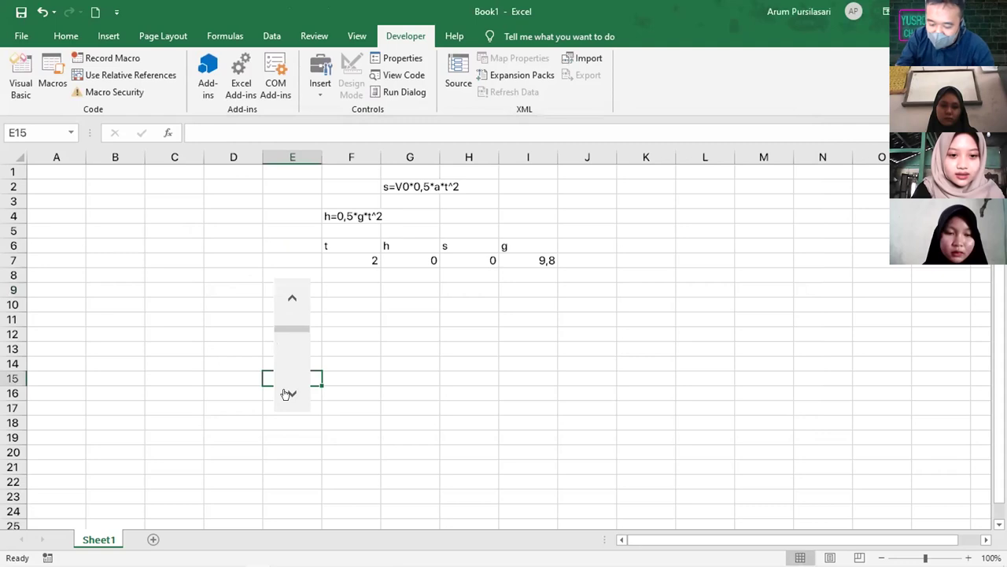
{"action": "left_click", "coordinate": [286, 394]}
{"action": "left_click", "coordinate": [290, 296]}
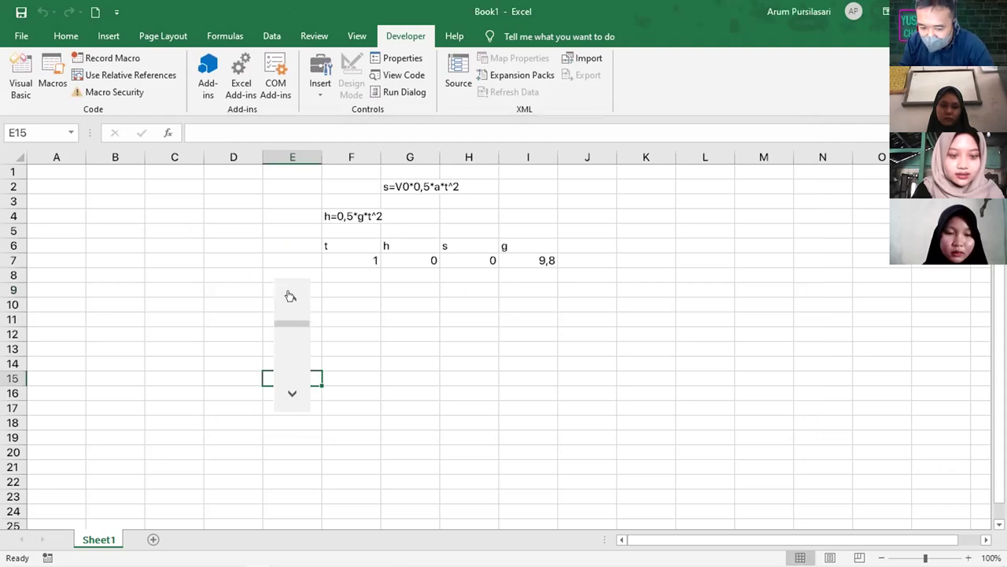
{"action": "left_click", "coordinate": [290, 296]}
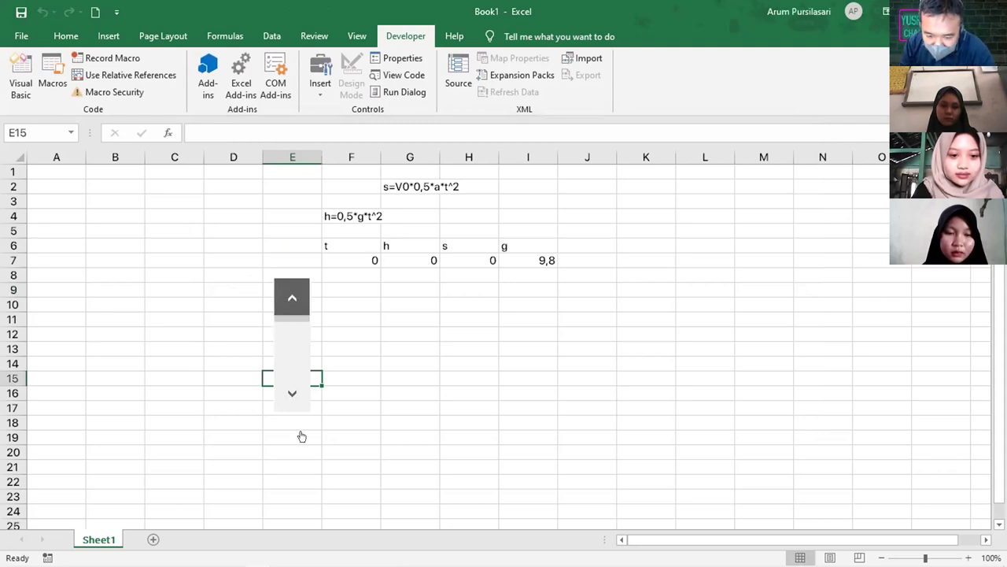
{"action": "left_click", "coordinate": [290, 392]}
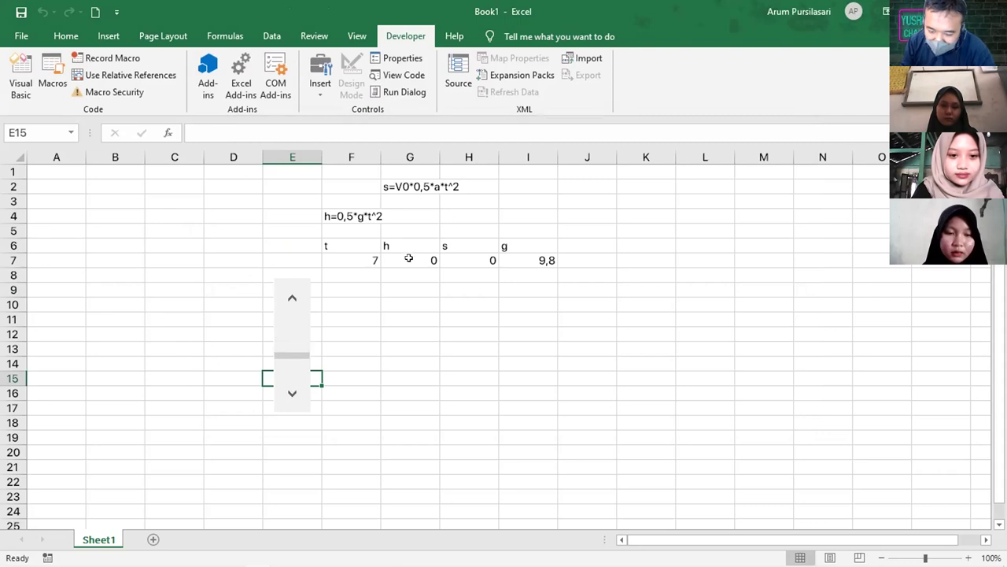
Test how the h formula in G7 responds to the scroll bar, moving t in F7 to 8, 7 and 2
{"action": "left_click", "coordinate": [408, 258]}
{"action": "left_click", "coordinate": [284, 392]}
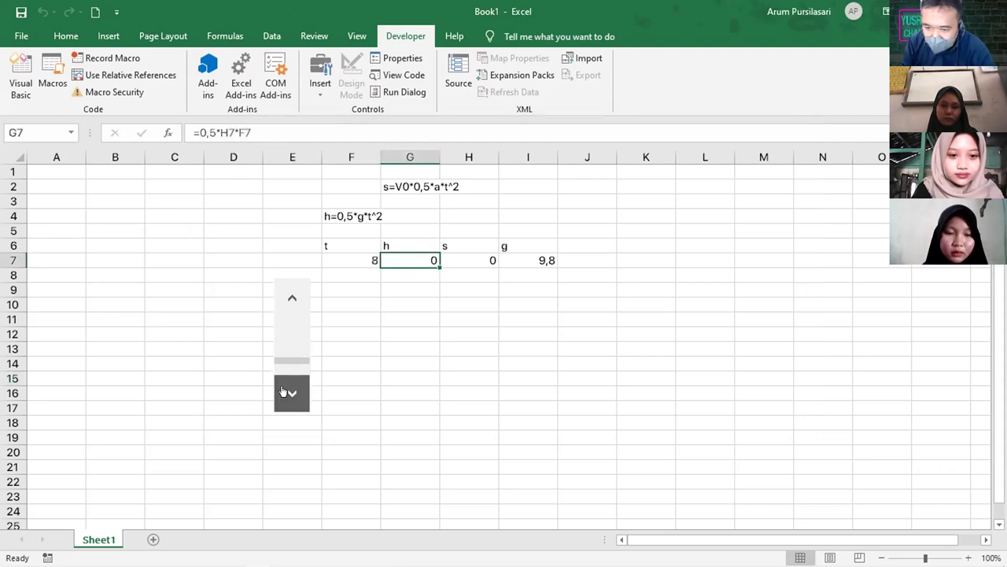
{"action": "left_click", "coordinate": [288, 296]}
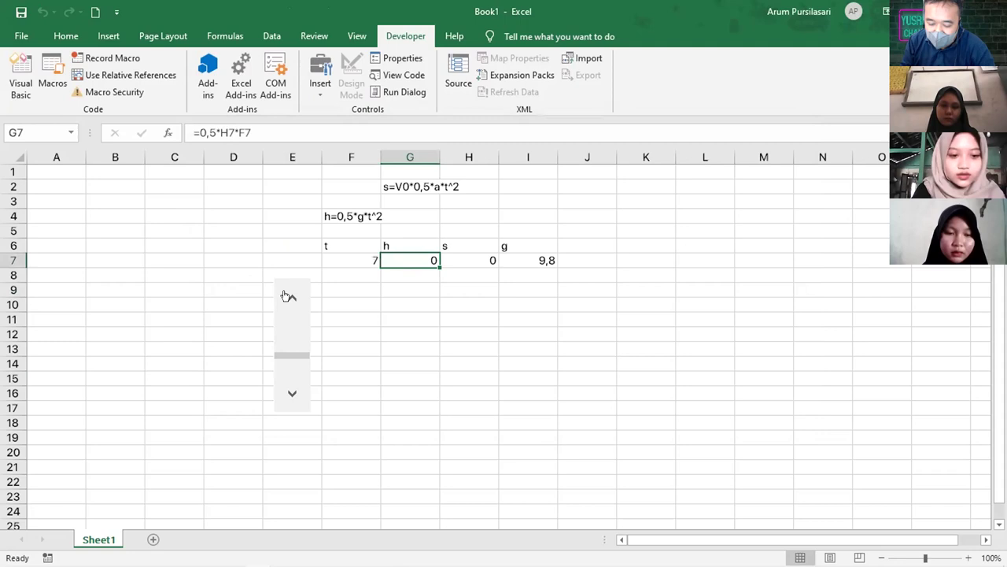
{"action": "left_click", "coordinate": [292, 332]}
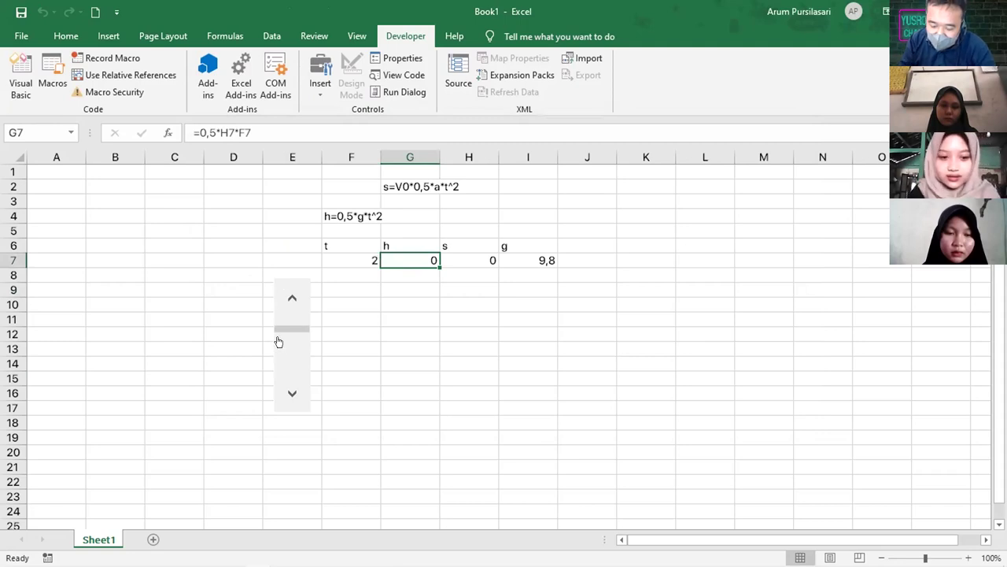
Check the scroll bar's control settings and reconfirm its cell link to $F$7
{"action": "right_click", "coordinate": [279, 342]}
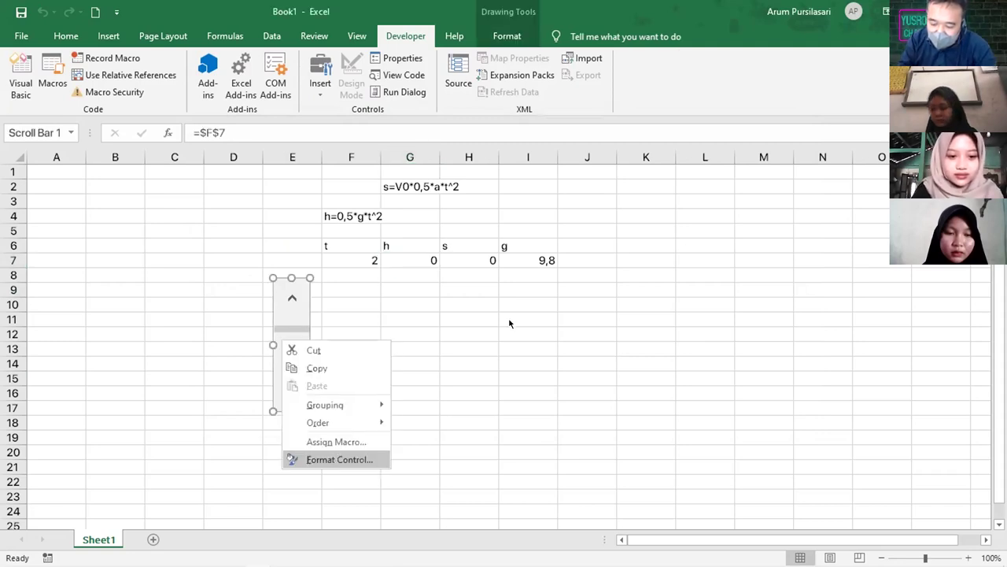
{"action": "key", "text": "Escape"}
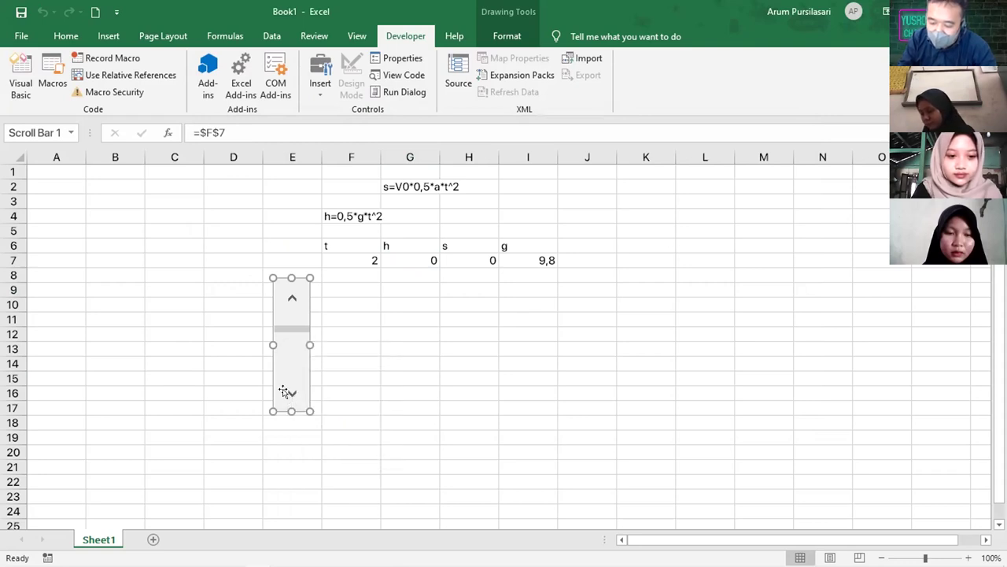
{"action": "right_click", "coordinate": [290, 302]}
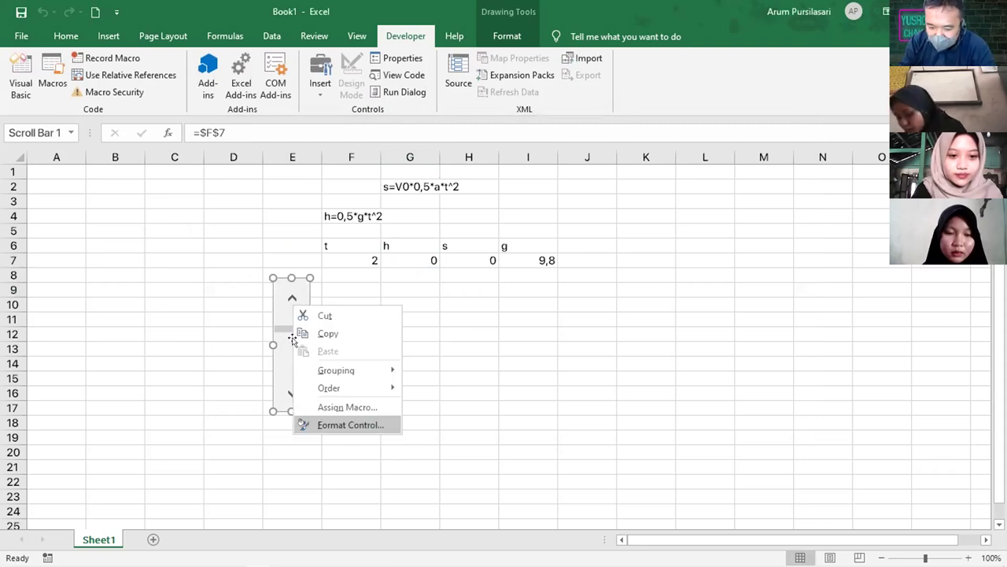
{"action": "left_click", "coordinate": [290, 311]}
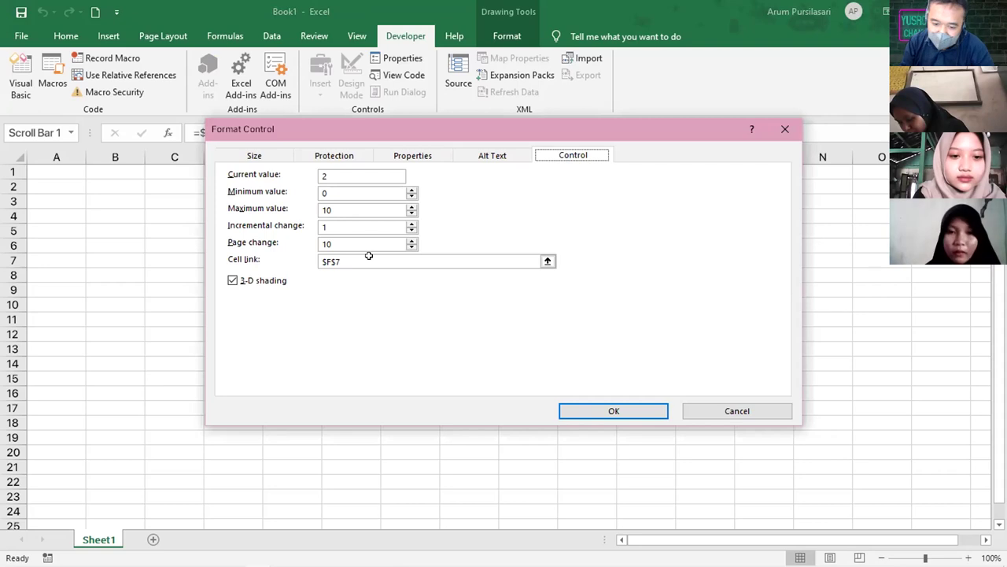
{"action": "left_click", "coordinate": [547, 260]}
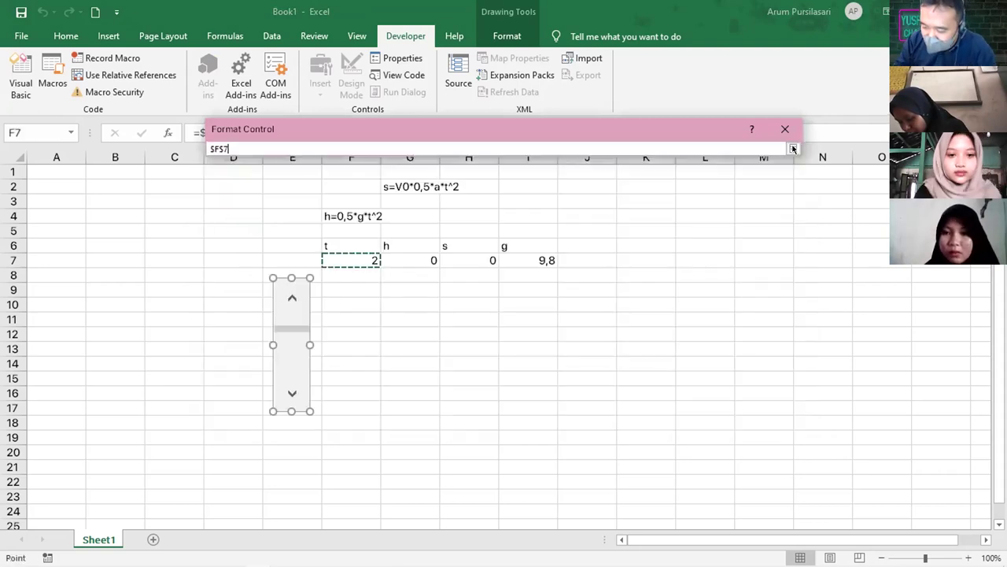
{"action": "key", "text": "Return"}
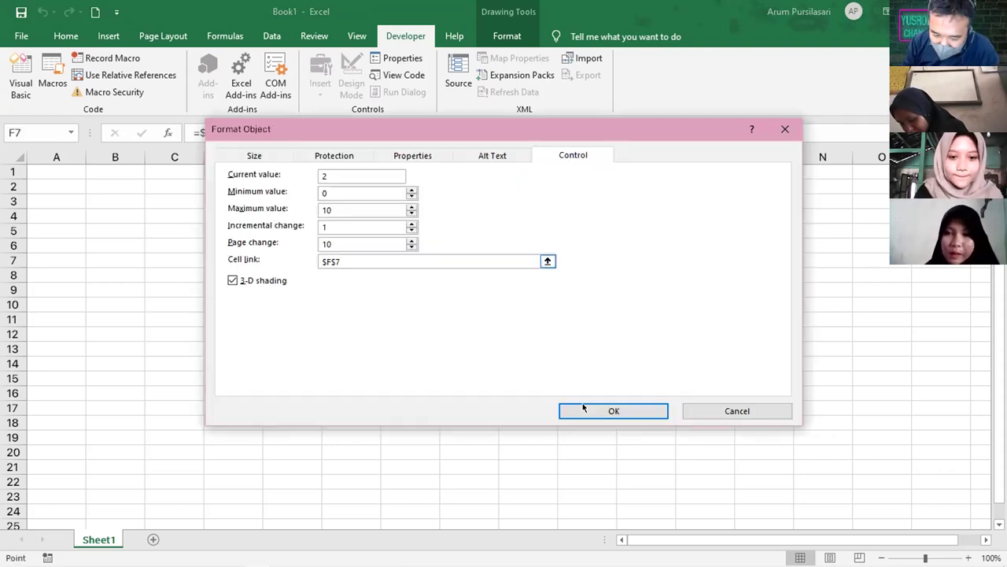
{"action": "key", "text": "Return"}
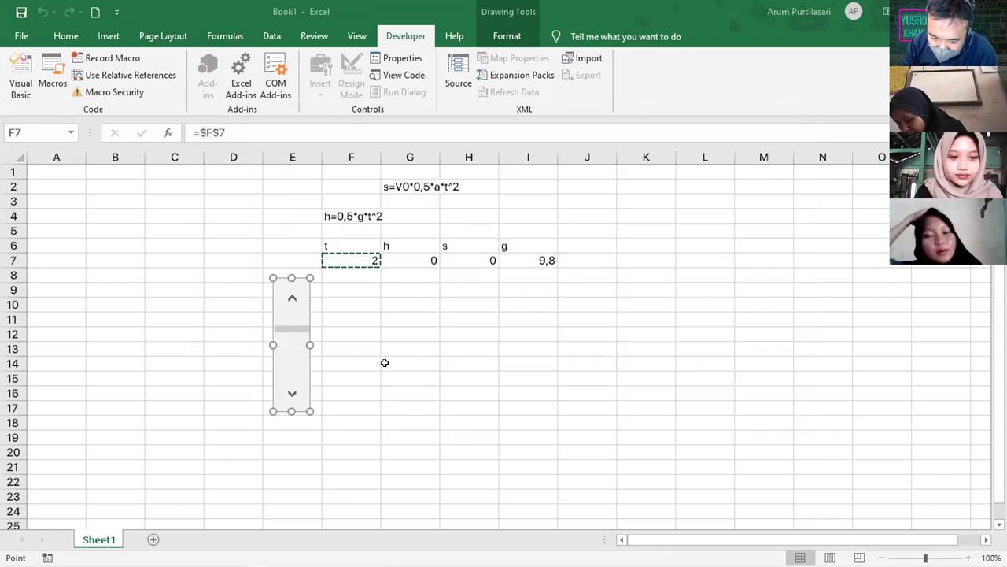
{"action": "key", "text": "Escape"}
Run the scroll bar up to t = 5 and back down to 0 in F7
{"action": "left_click", "coordinate": [290, 394]}
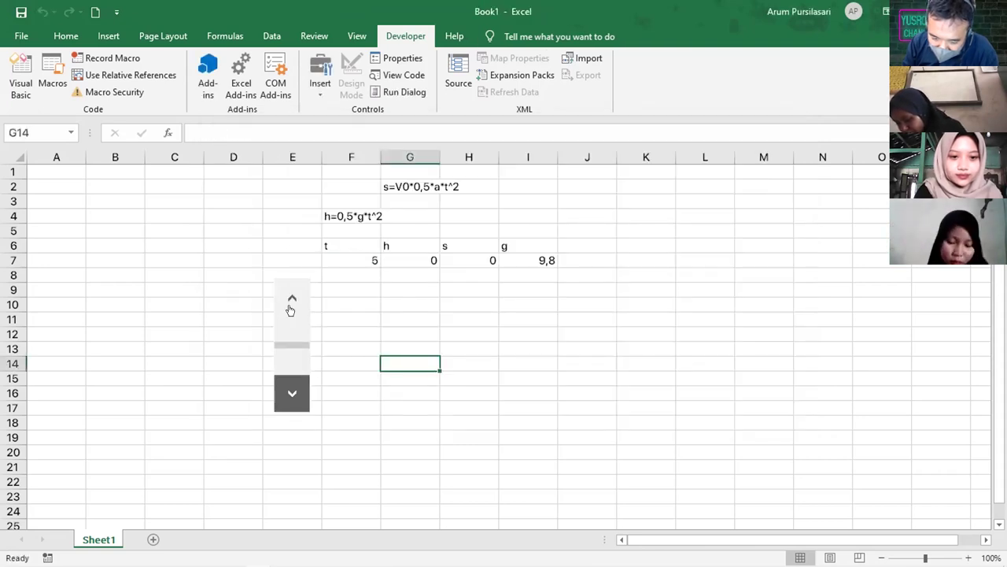
{"action": "left_click", "coordinate": [286, 297]}
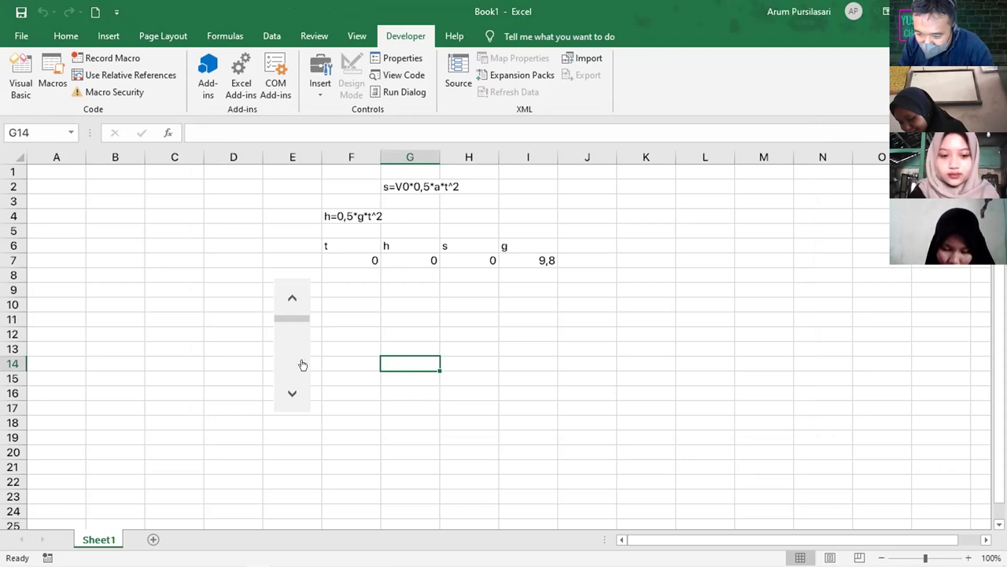
{"action": "left_click", "coordinate": [350, 290]}
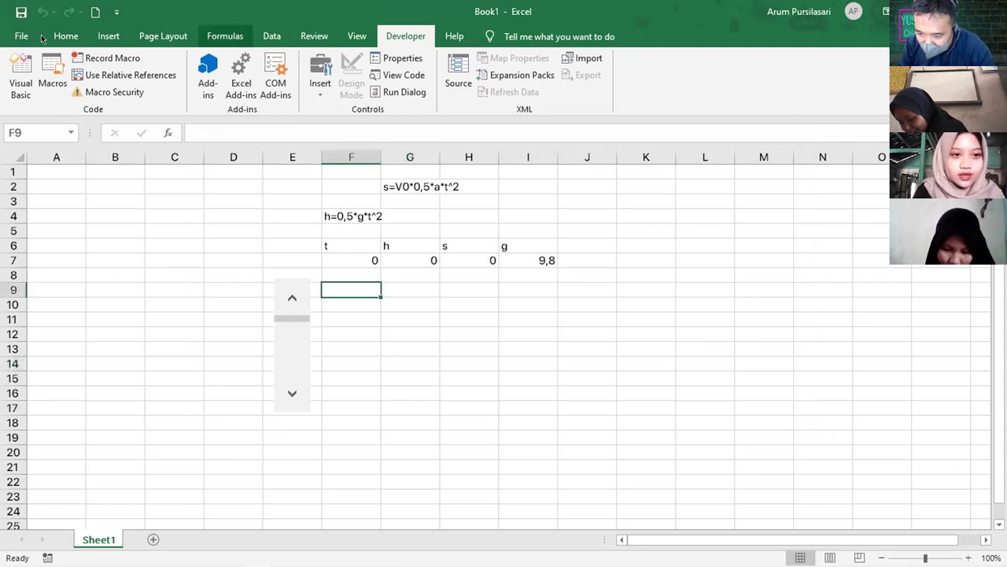
Try to insert a recommended chart with the empty cell F9 selected
{"action": "left_click", "coordinate": [149, 35]}
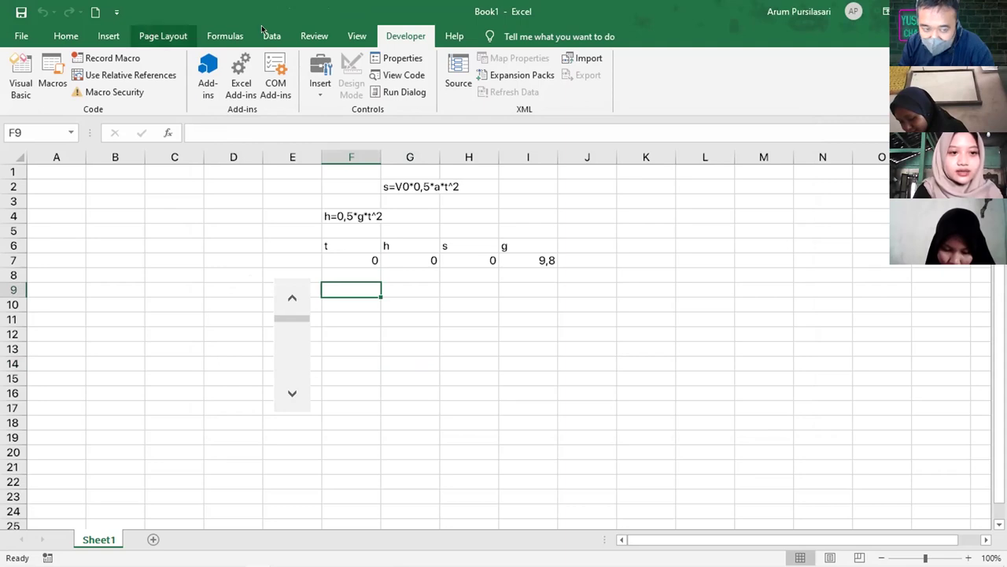
{"action": "left_click", "coordinate": [107, 36]}
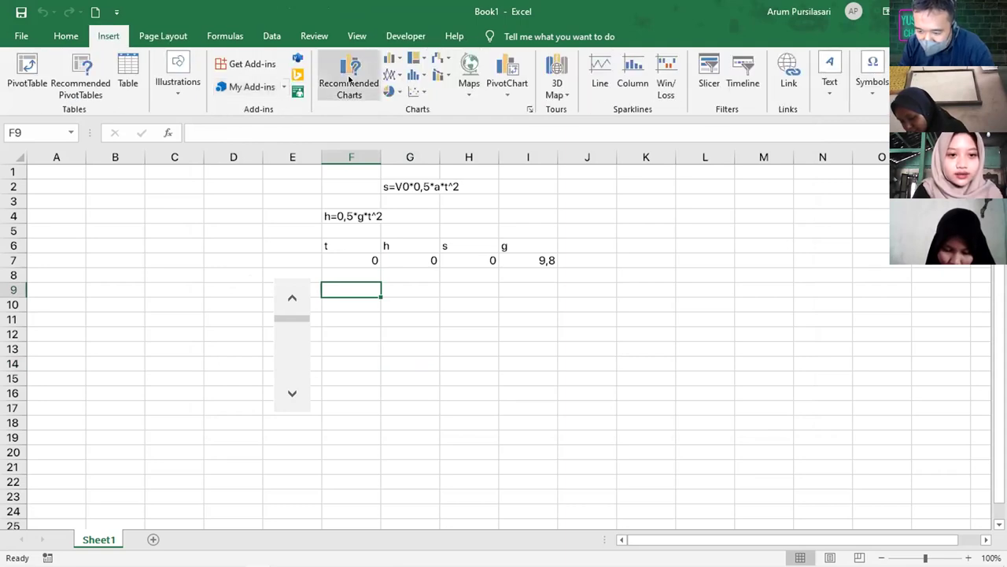
{"action": "left_click", "coordinate": [349, 76]}
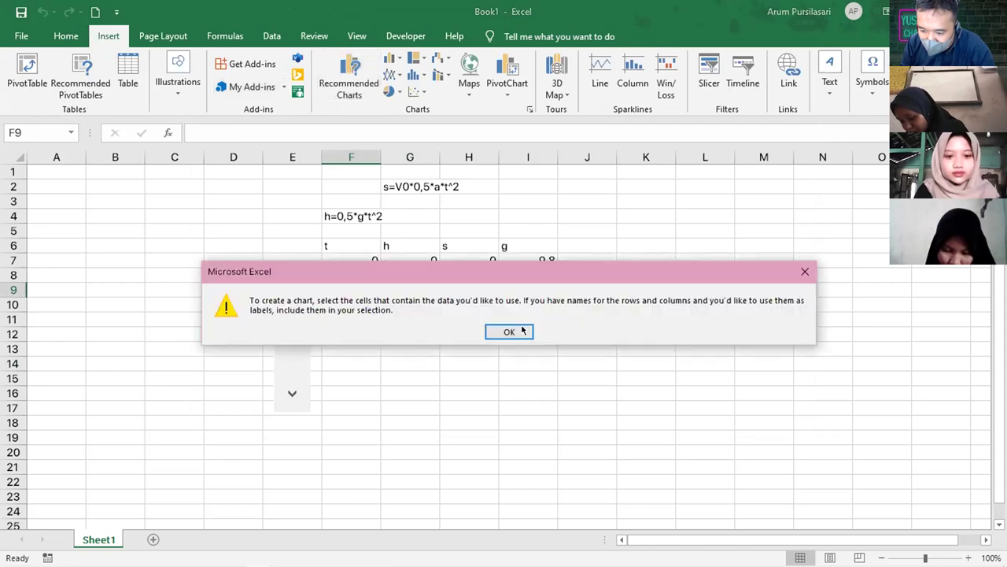
{"action": "key", "text": "Return"}
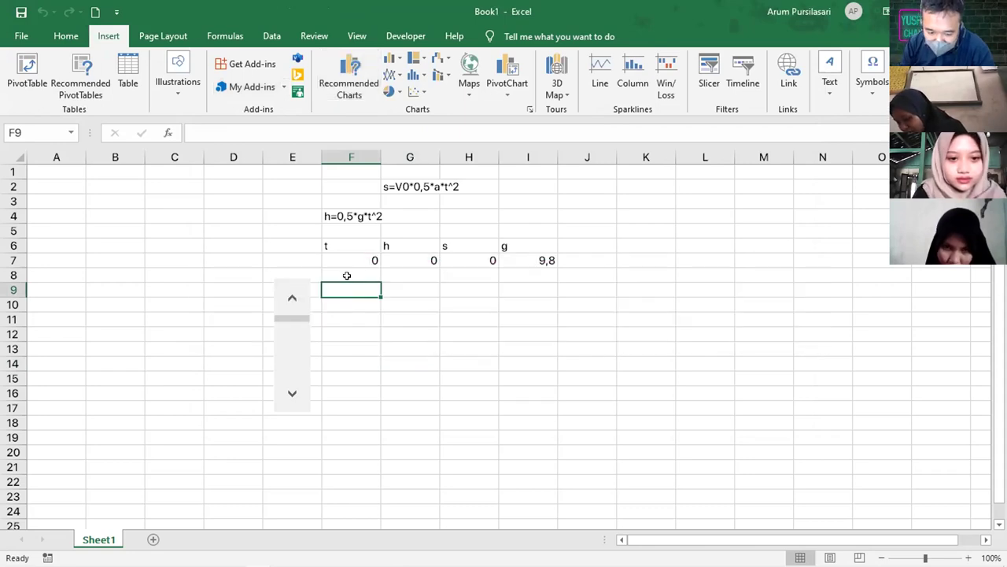
{"action": "key", "text": "Down"}
{"action": "key", "text": "Up"}
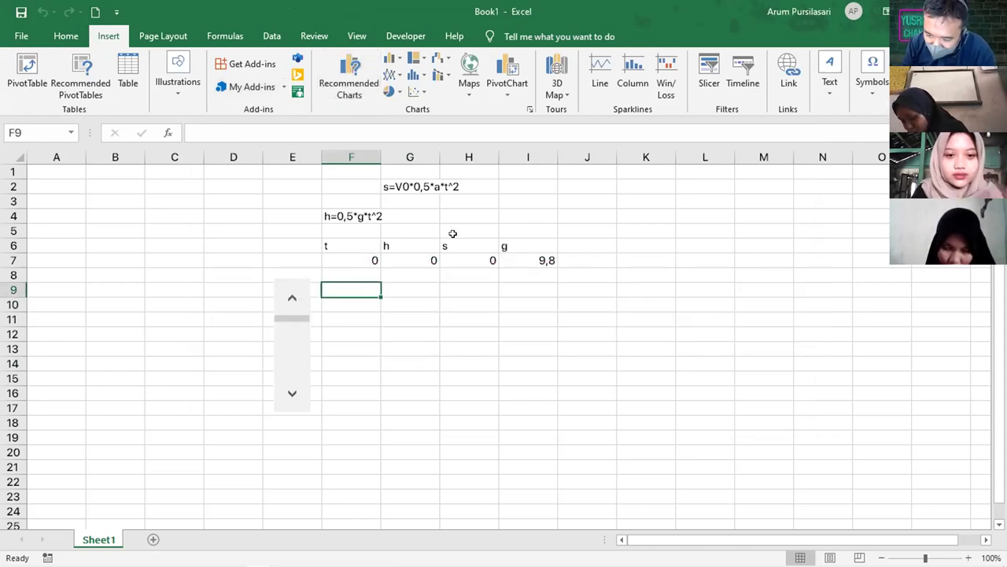
Correct the displacement equation text in G2 to s=V0+0,5*a*t^2
{"action": "left_click", "coordinate": [408, 183]}
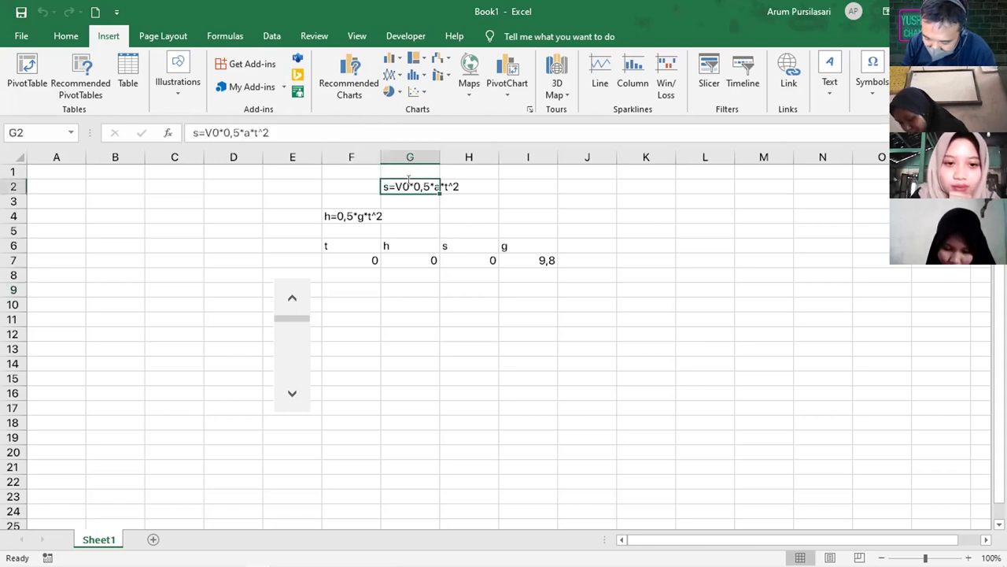
{"action": "key", "text": "F2"}
{"action": "key", "text": "BackSpace"}
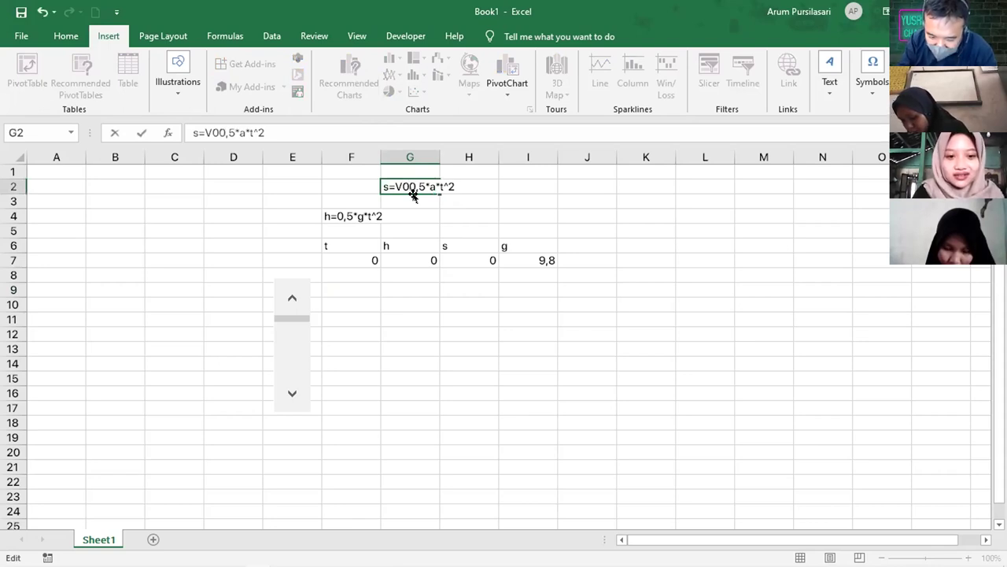
{"action": "type", "text": "+"}
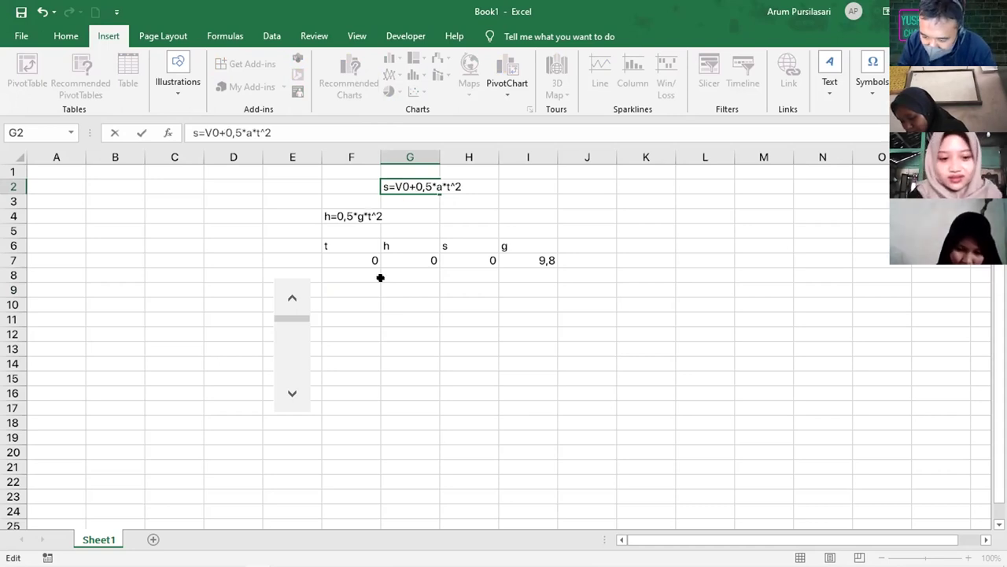
{"action": "left_click", "coordinate": [369, 216]}
Try to rewrite the h formula in G7 from scratch, starting with =0,5*F7*
{"action": "left_click", "coordinate": [394, 260]}
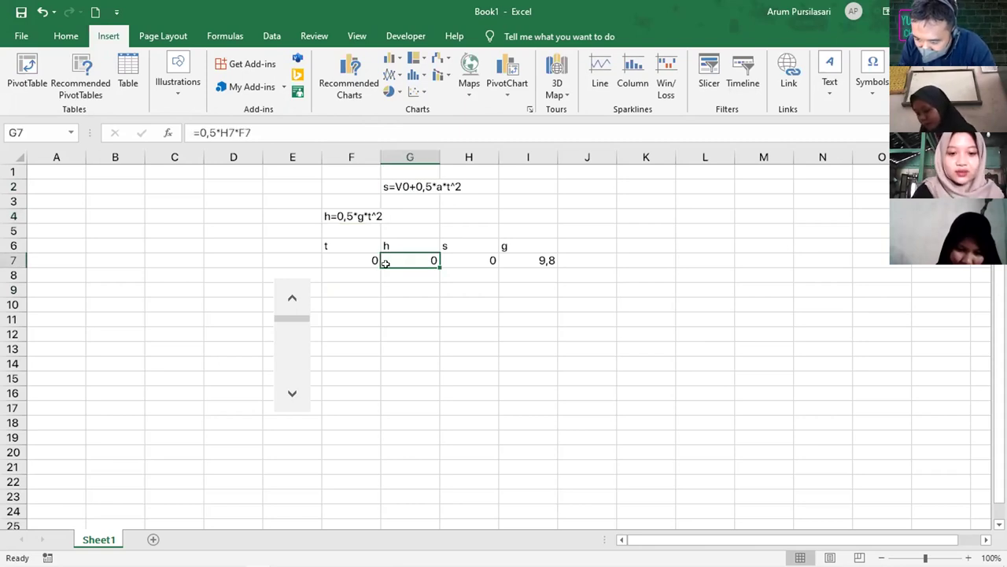
{"action": "double_click", "coordinate": [401, 257]}
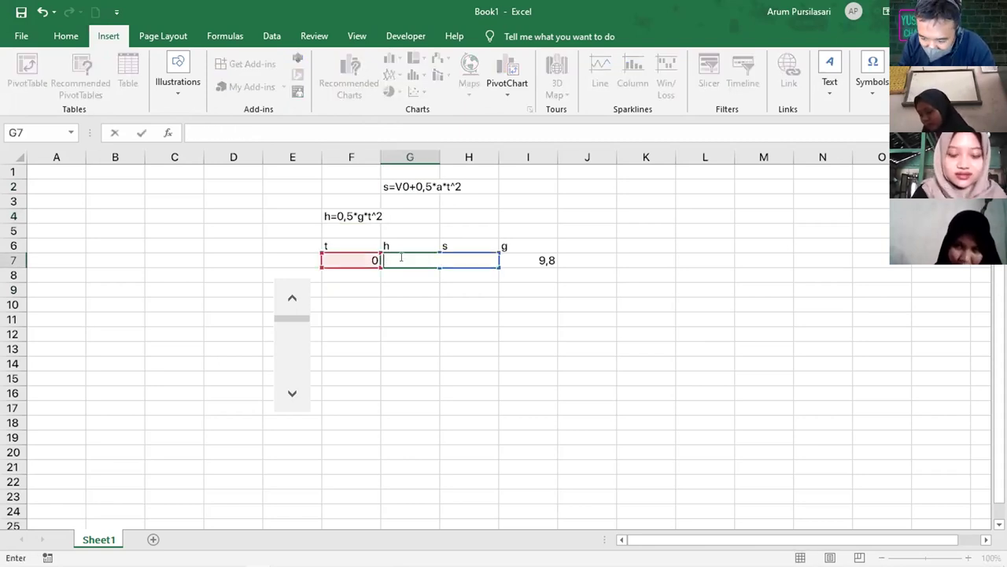
{"action": "type", "text": "=0,"}
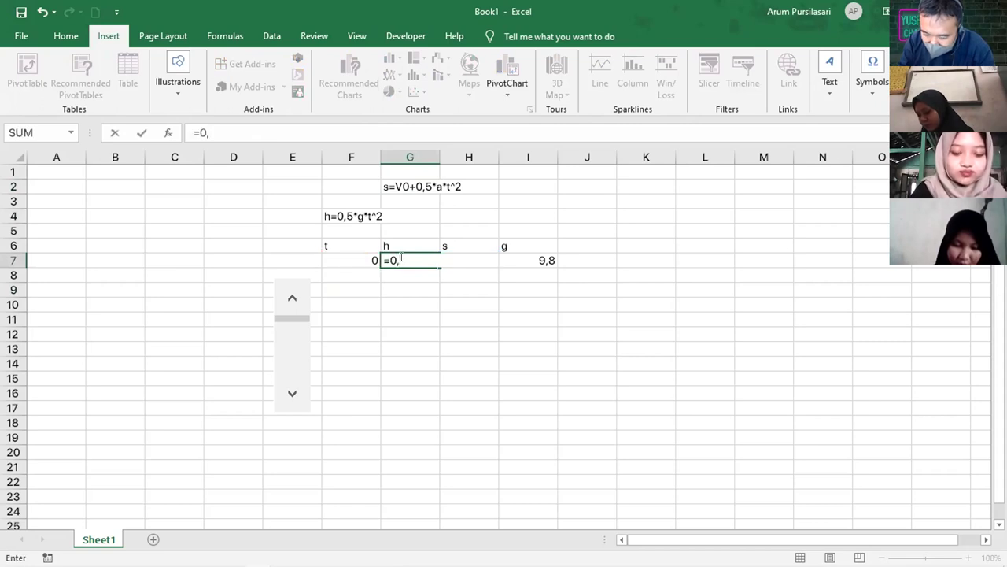
{"action": "type", "text": "5"}
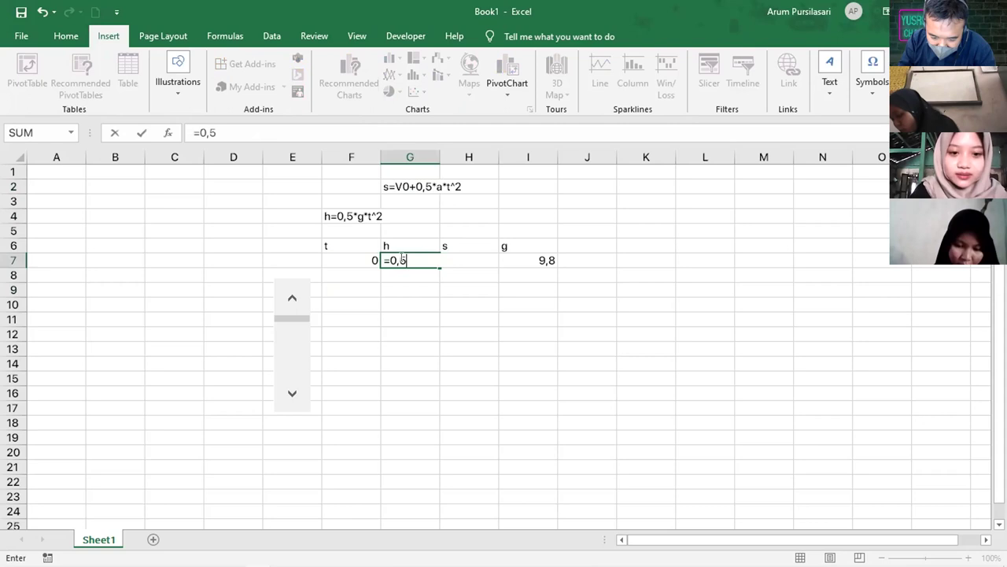
{"action": "type", "text": "*"}
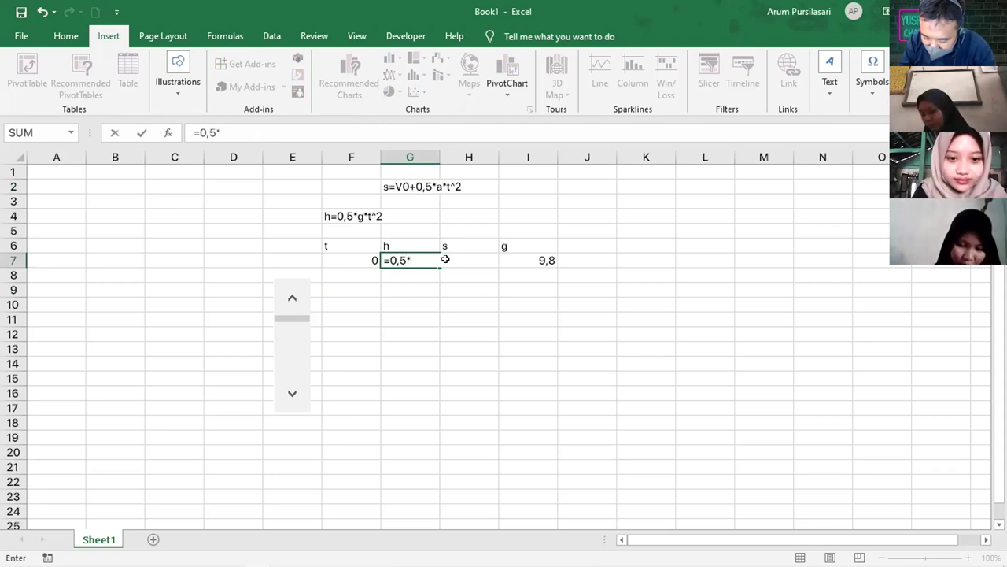
{"action": "key", "text": "F2"}
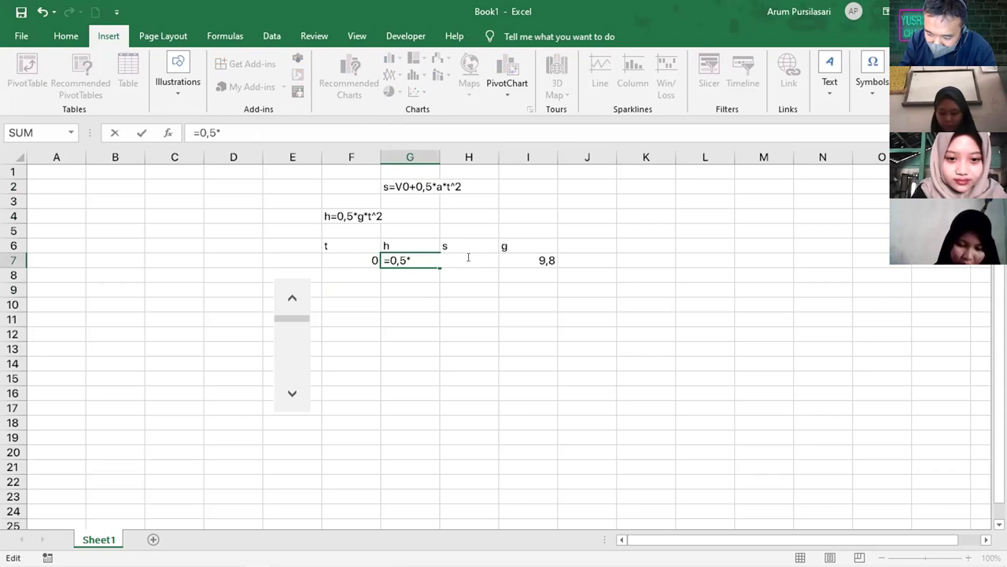
{"action": "left_click", "coordinate": [469, 274]}
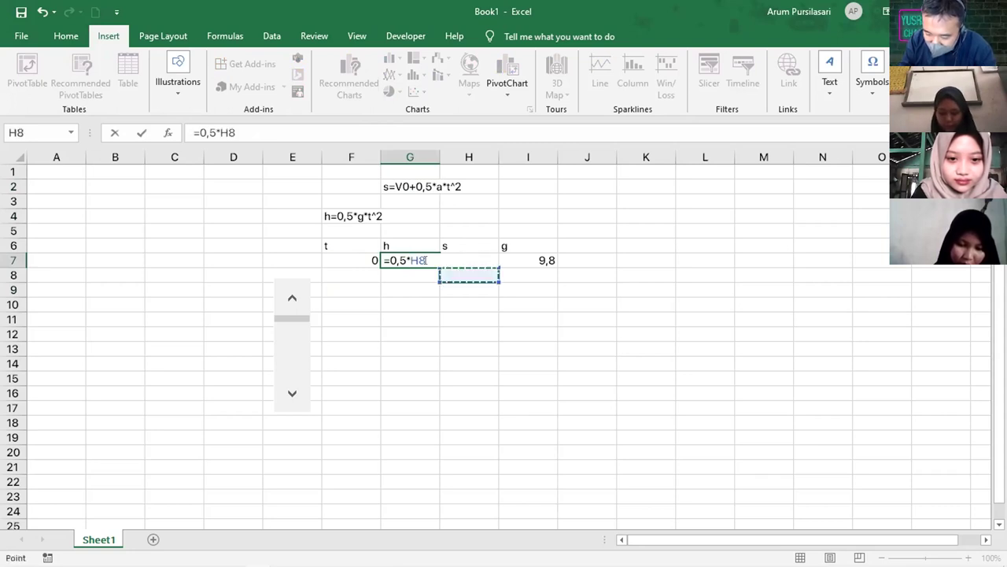
{"action": "key", "text": "F2"}
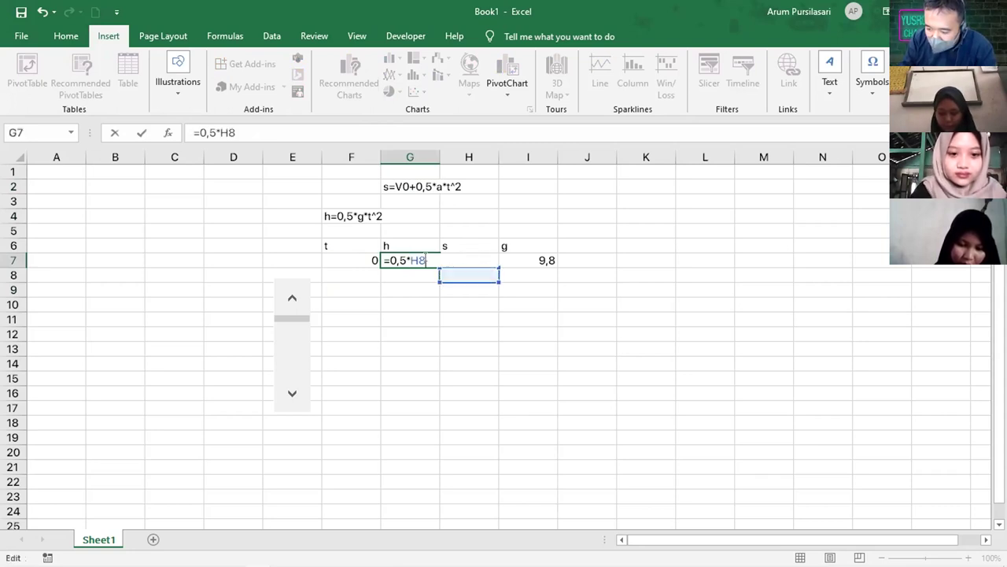
{"action": "key", "text": "BackSpace"}
{"action": "key", "text": "BackSpace"}
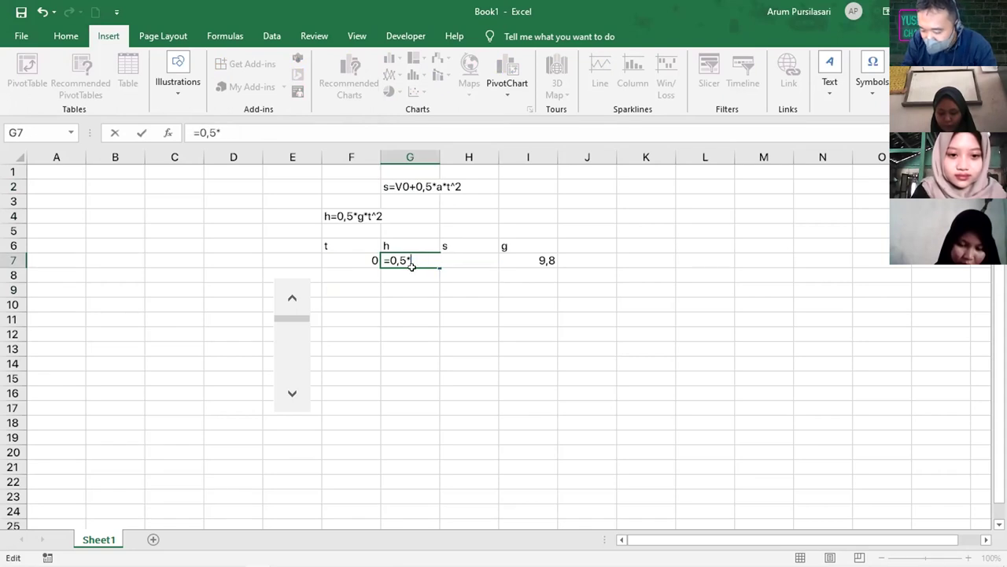
{"action": "key", "text": "Down"}
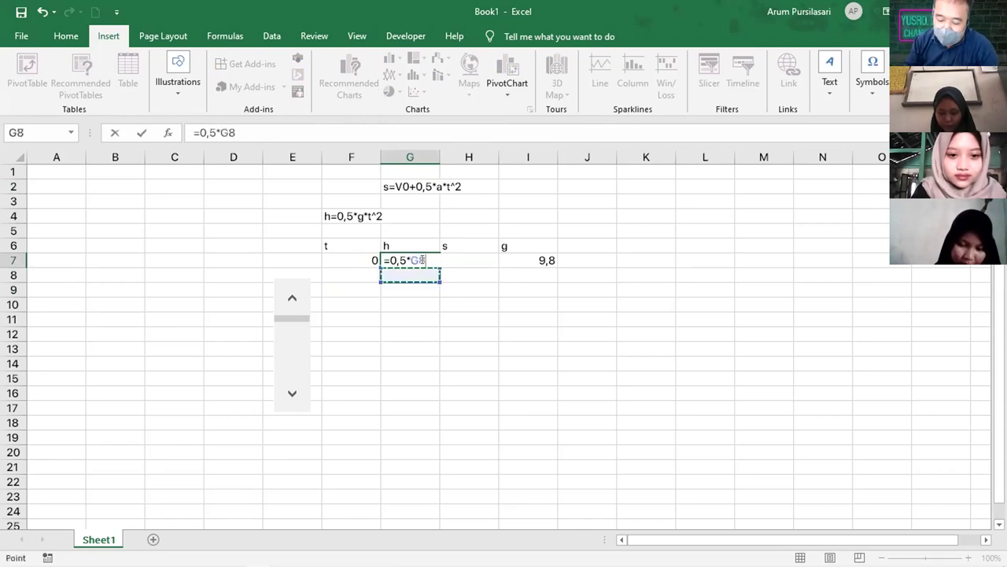
{"action": "key", "text": "BackSpace"}
{"action": "key", "text": "BackSpace"}
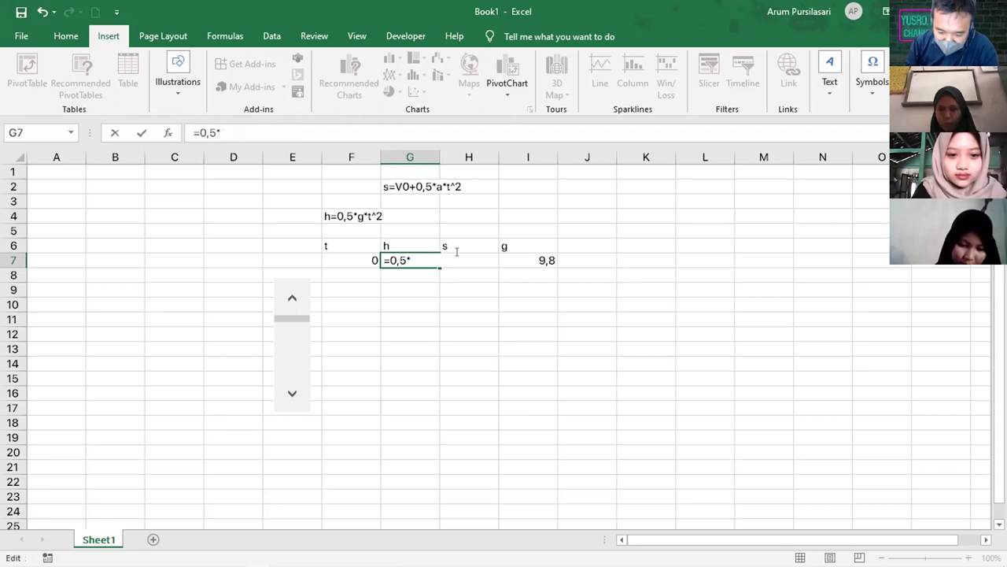
{"action": "left_click", "coordinate": [339, 257]}
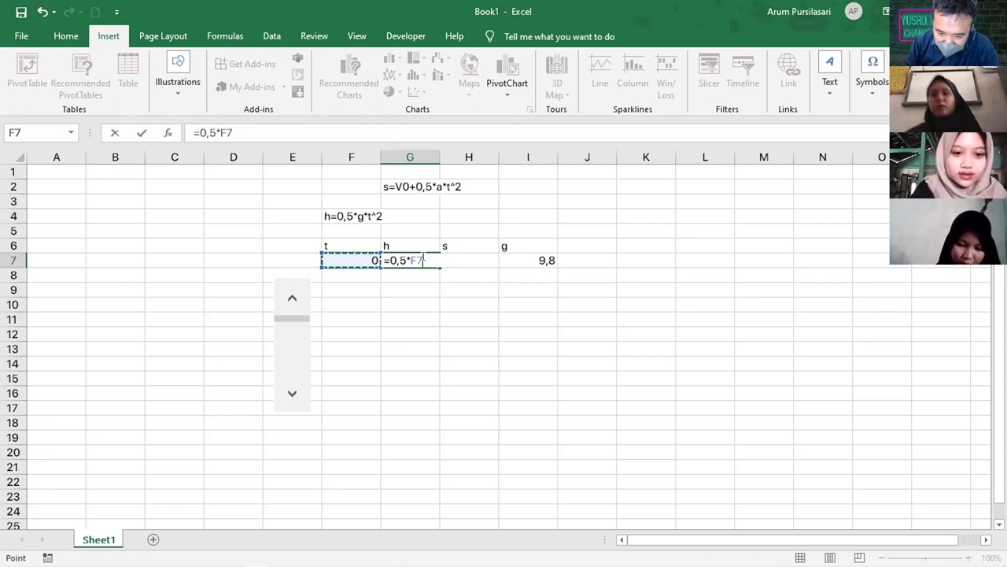
{"action": "type", "text": "*"}
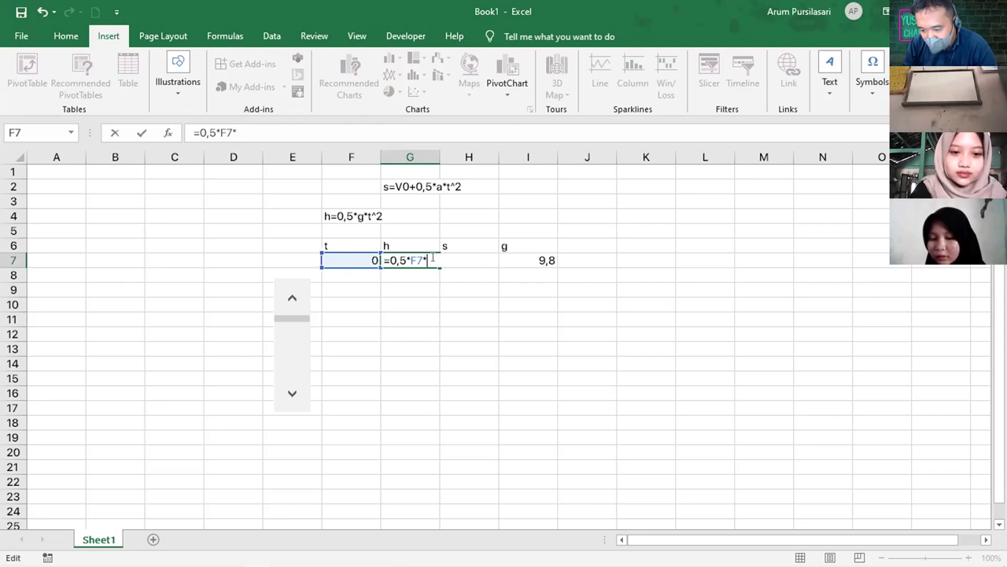
Clear the unfinished h formula from cell G7
{"action": "key", "text": "BackSpace"}
{"action": "key", "text": "BackSpace"}
{"action": "key", "text": "BackSpace"}
{"action": "key", "text": "BackSpace"}
{"action": "key", "text": "BackSpace"}
{"action": "key", "text": "BackSpace"}
{"action": "key", "text": "BackSpace"}
{"action": "key", "text": "BackSpace"}
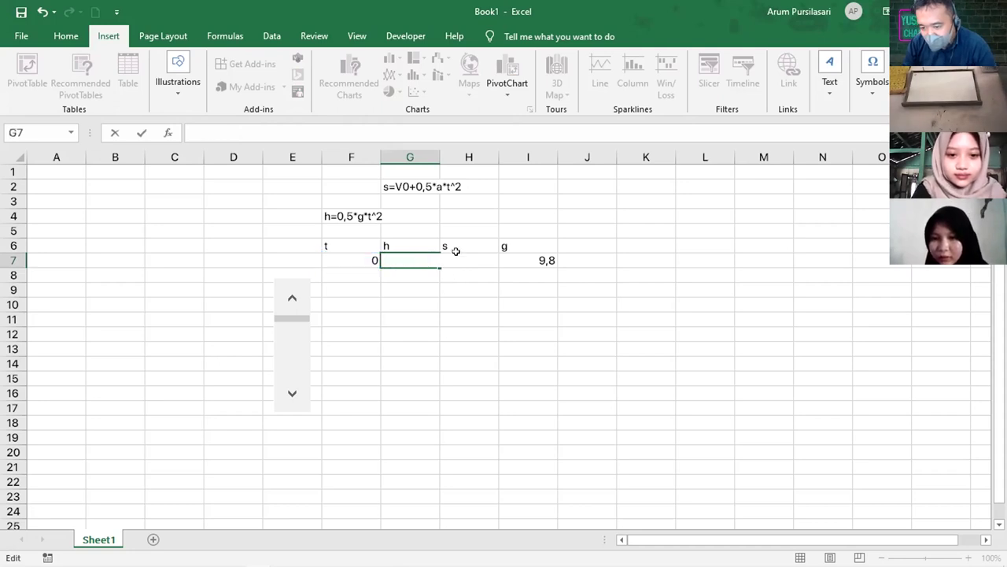
{"action": "key", "text": "Return"}
Enter the h formula =0,5*H7*F7 in cell G7
{"action": "left_click", "coordinate": [398, 254]}
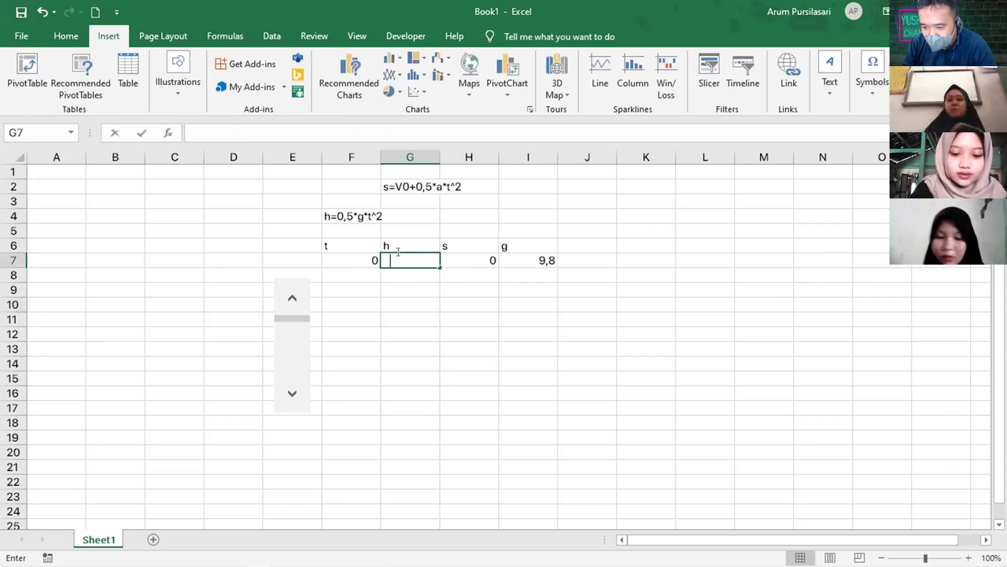
{"action": "key", "text": "BackSpace"}
{"action": "type", "text": "=0,5"}
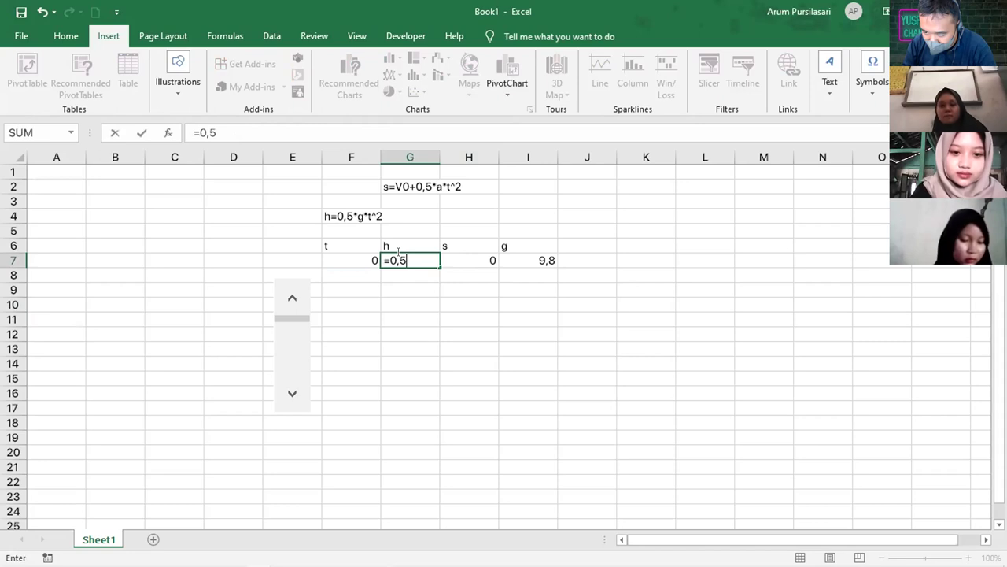
{"action": "type", "text": "*"}
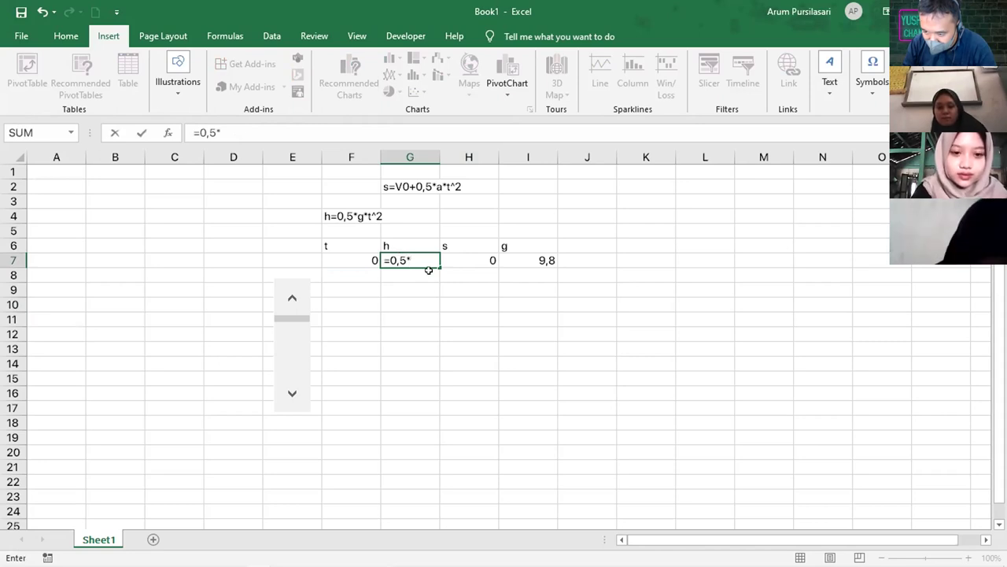
{"action": "left_click", "coordinate": [464, 260]}
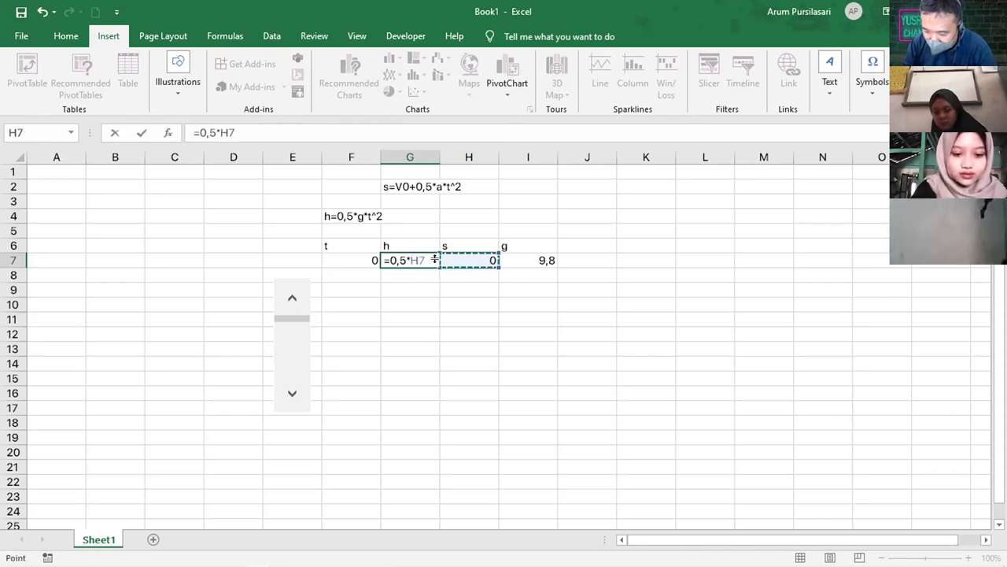
{"action": "type", "text": "*"}
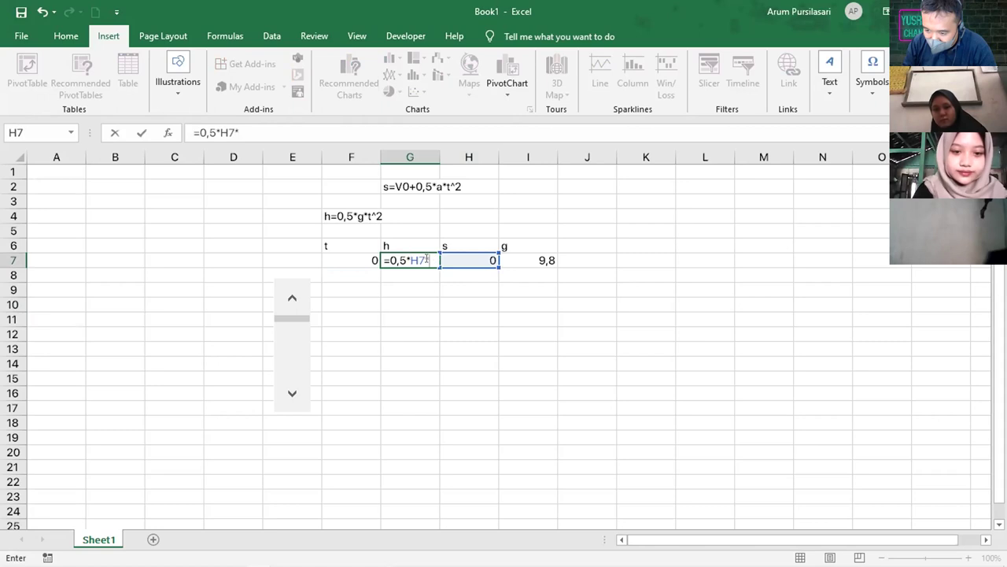
{"action": "left_click", "coordinate": [350, 258]}
{"action": "key", "text": "Return"}
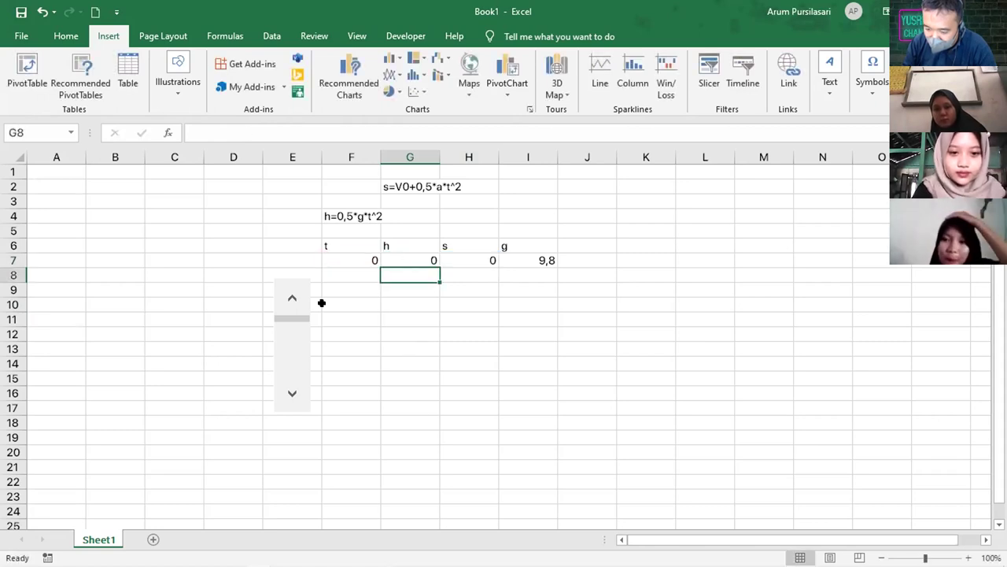
Run the existing scroll bar to t = 3 and cut it from the sheet
{"action": "left_click_drag", "start_coordinate": [291, 384], "coordinate": [285, 307]}
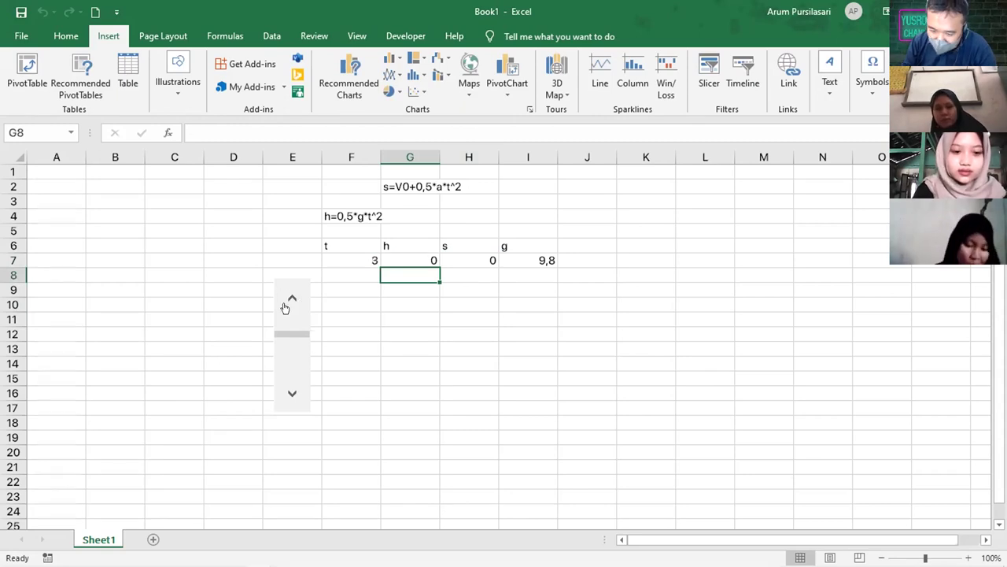
{"action": "right_click", "coordinate": [293, 310]}
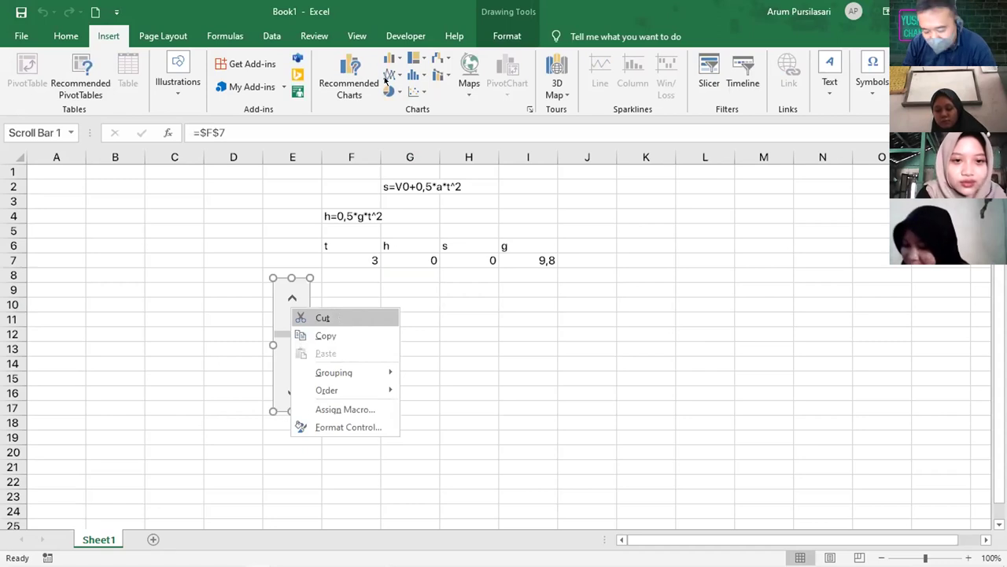
{"action": "key", "text": "t"}
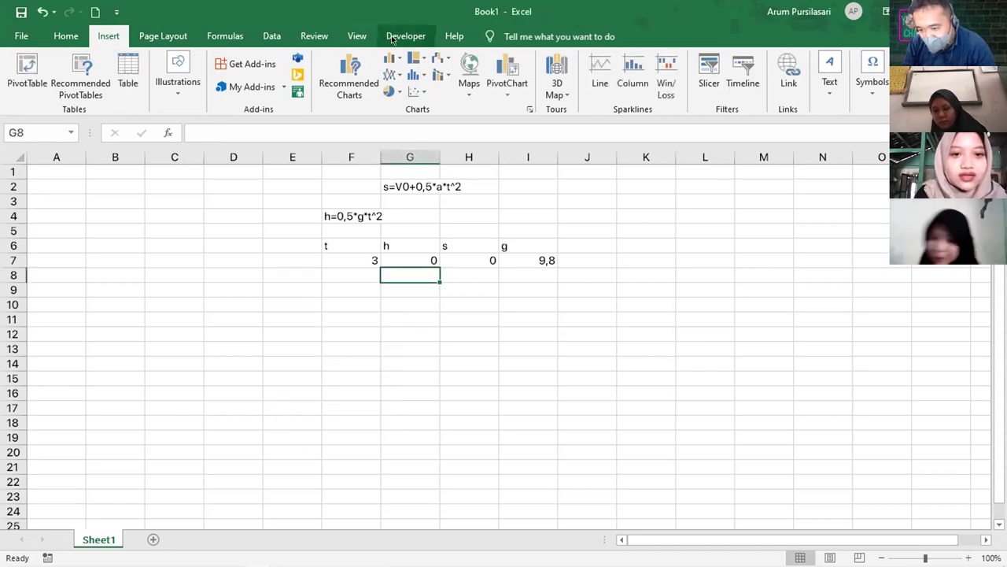
Draw a new vertical scroll bar in column E over rows 8 to 17, with a maximum value of 10 and cell link $F$7
{"action": "left_click", "coordinate": [405, 36]}
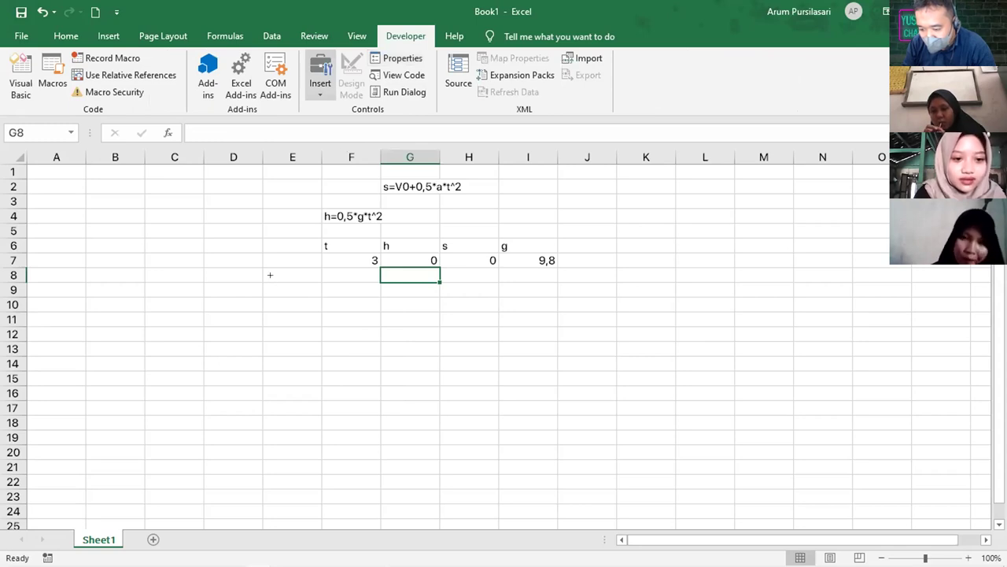
{"action": "left_click", "coordinate": [288, 360]}
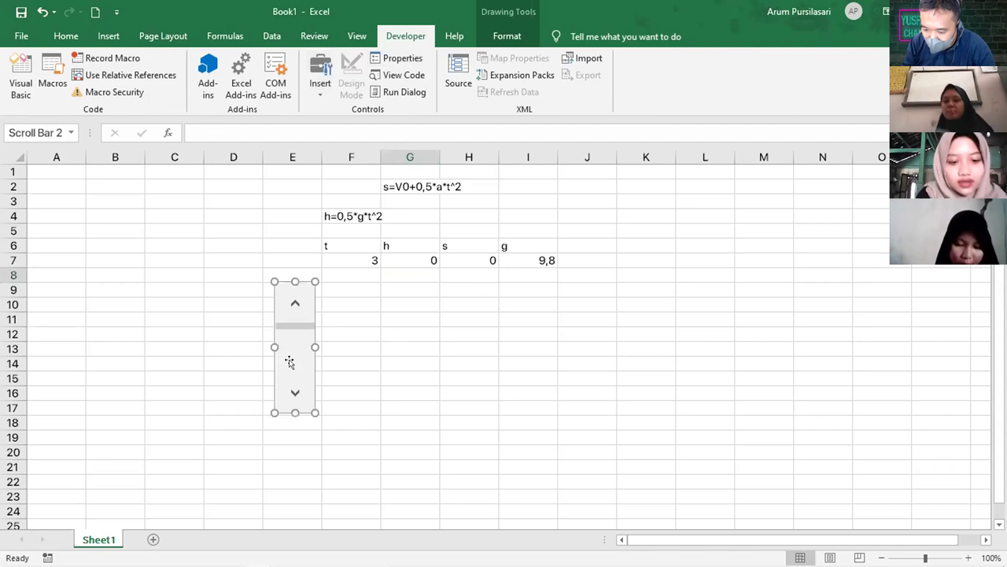
{"action": "key", "text": "ctrl+1"}
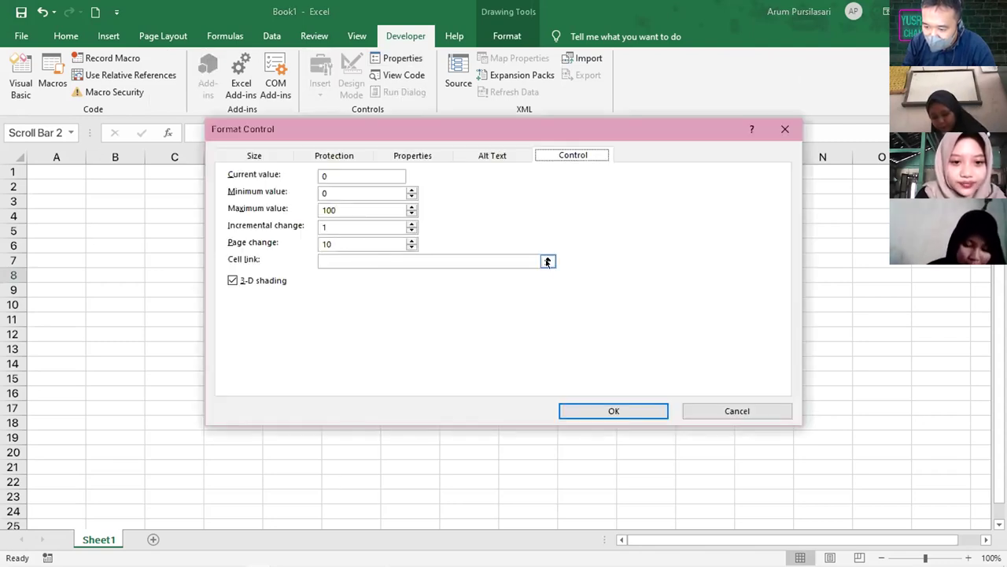
{"action": "left_click", "coordinate": [362, 258]}
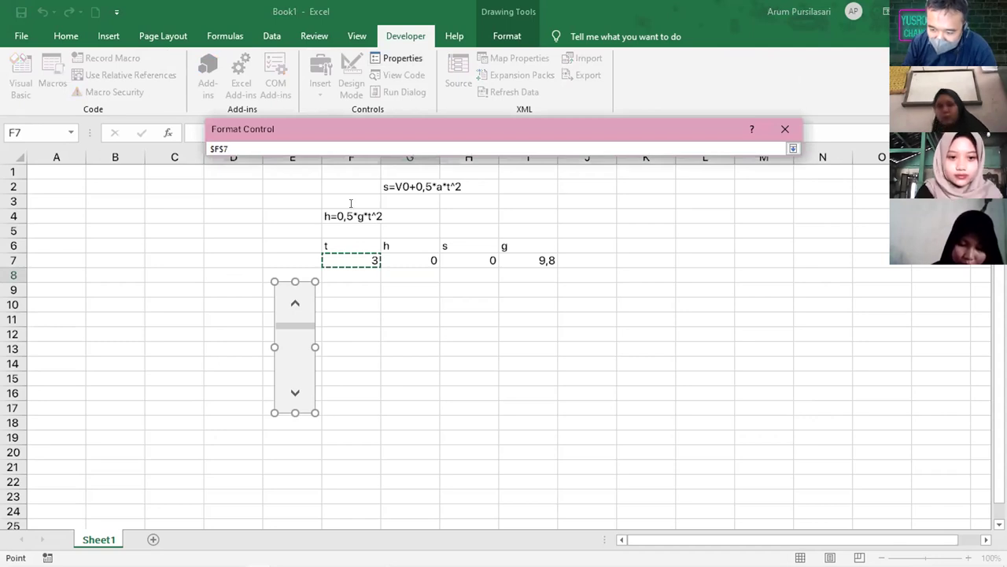
{"action": "key", "text": "Return"}
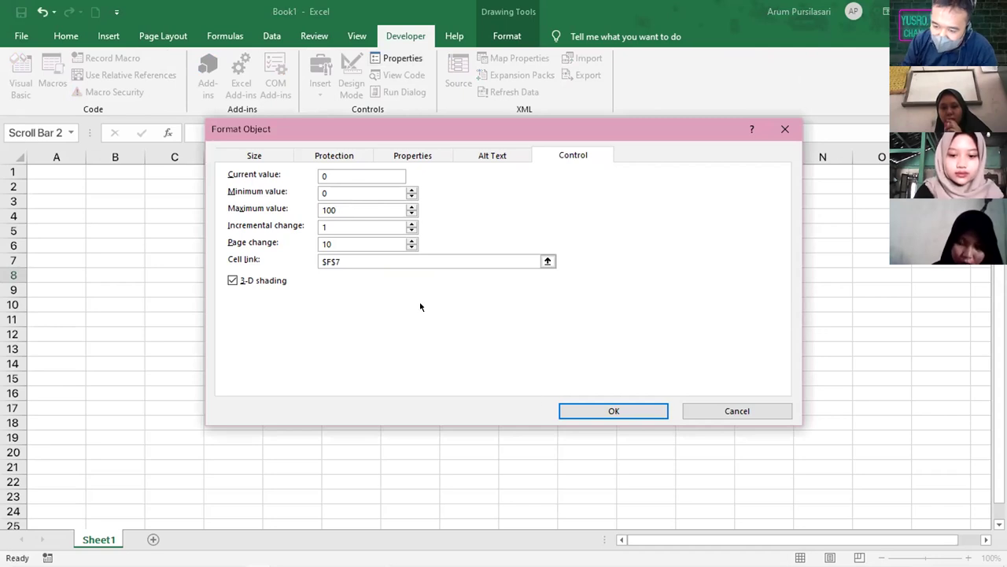
{"action": "key", "text": "BackSpace"}
{"action": "left_click", "coordinate": [608, 410]}
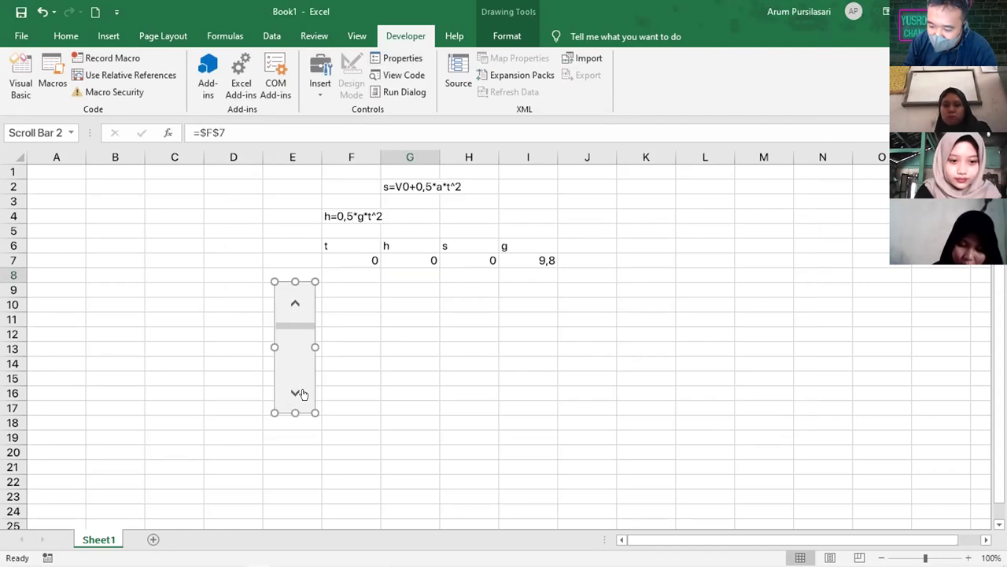
Test the new scroll bar by running t in F7 up to 7, back to 0 and up to 3
{"action": "left_click", "coordinate": [351, 393]}
{"action": "double_click", "coordinate": [295, 392]}
{"action": "left_click", "coordinate": [295, 346]}
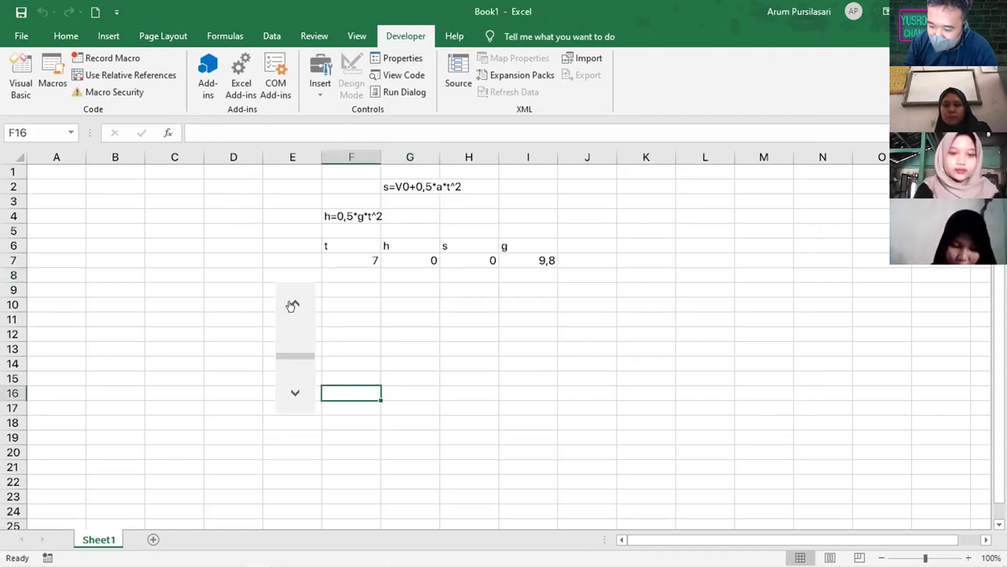
{"action": "double_click", "coordinate": [291, 305]}
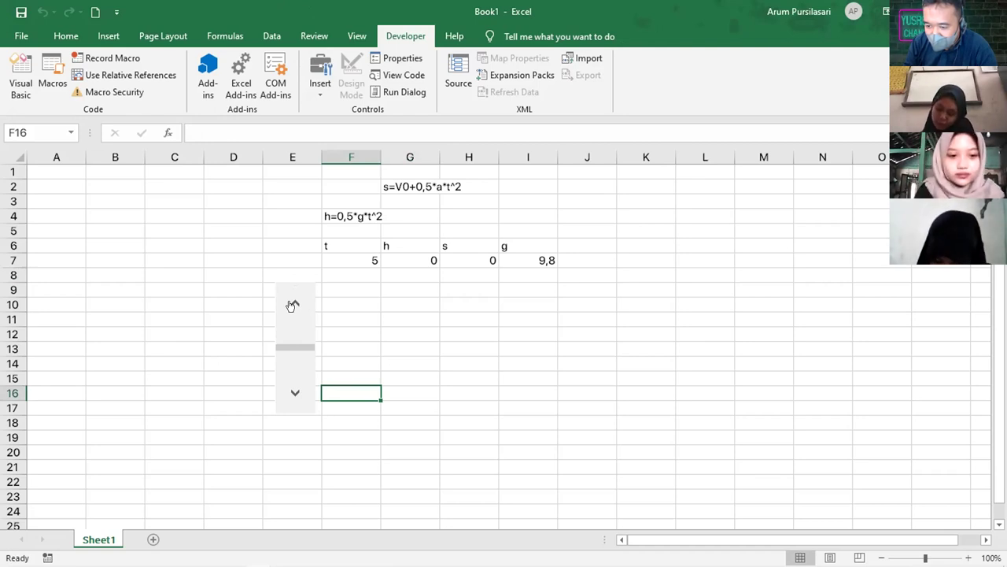
{"action": "left_click_drag", "start_coordinate": [292, 306], "coordinate": [290, 389]}
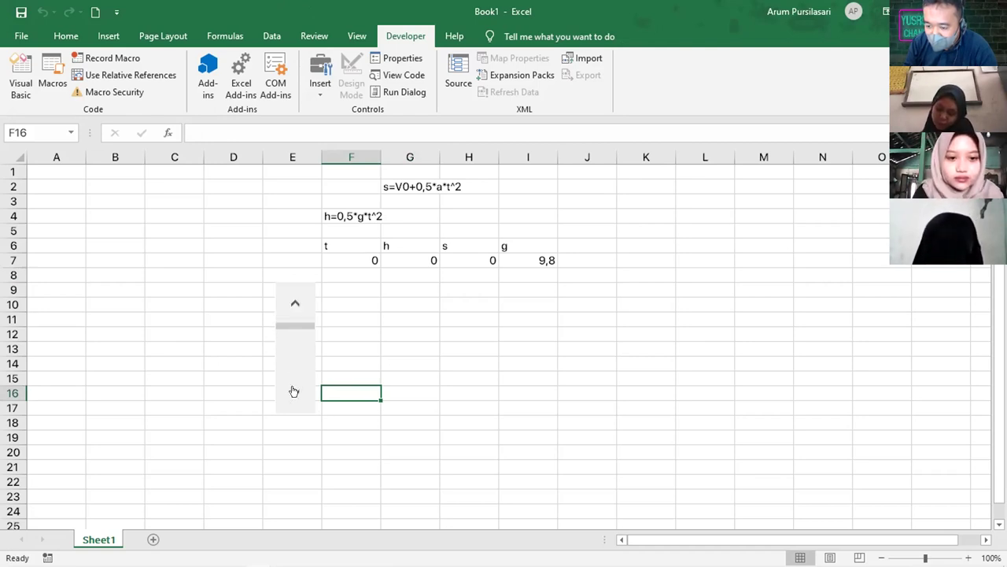
{"action": "left_click", "coordinate": [293, 390]}
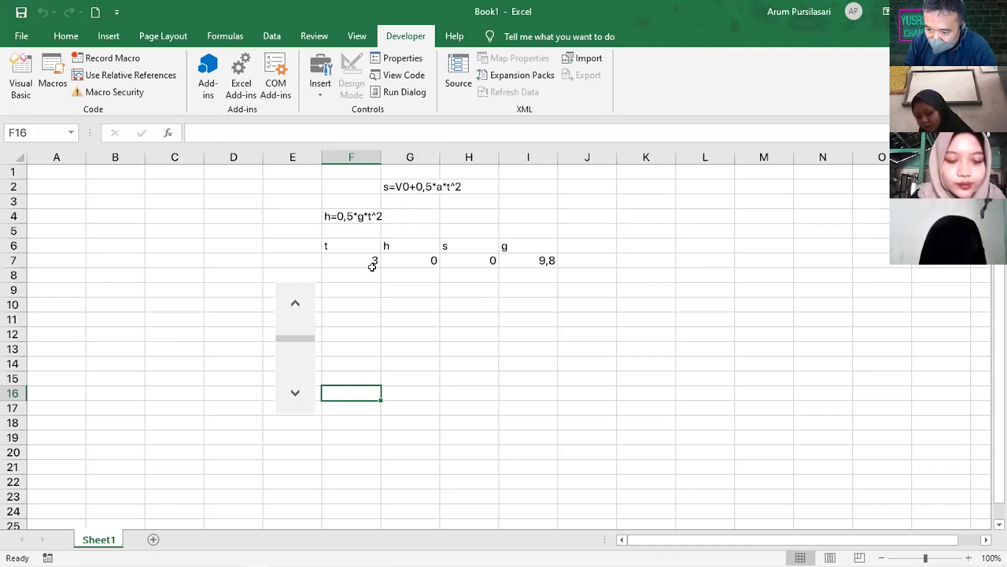
{"action": "left_click", "coordinate": [325, 242]}
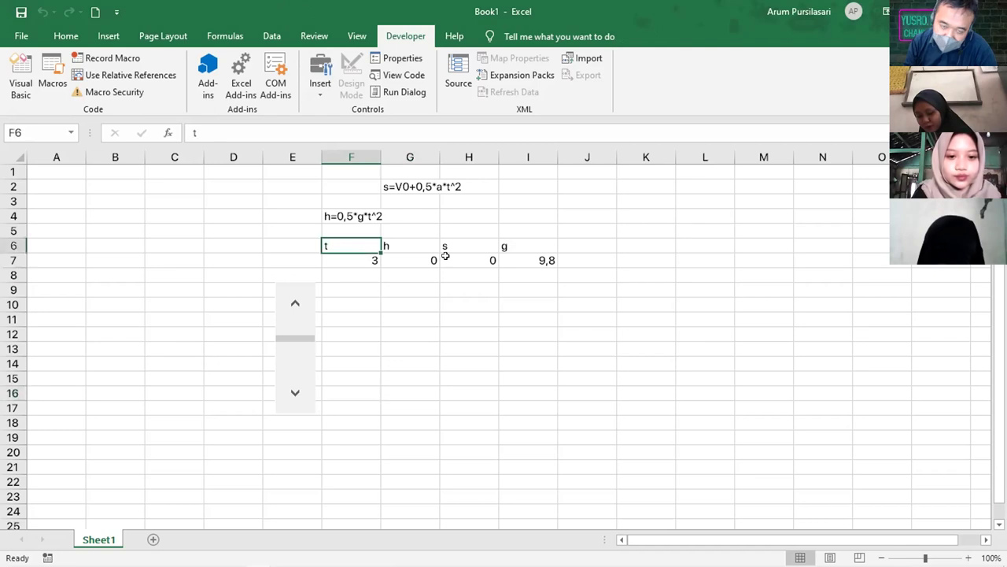
{"action": "left_click", "coordinate": [547, 251], "text": "shift"}
{"action": "left_click", "coordinate": [547, 258]}
{"action": "left_click", "coordinate": [363, 259]}
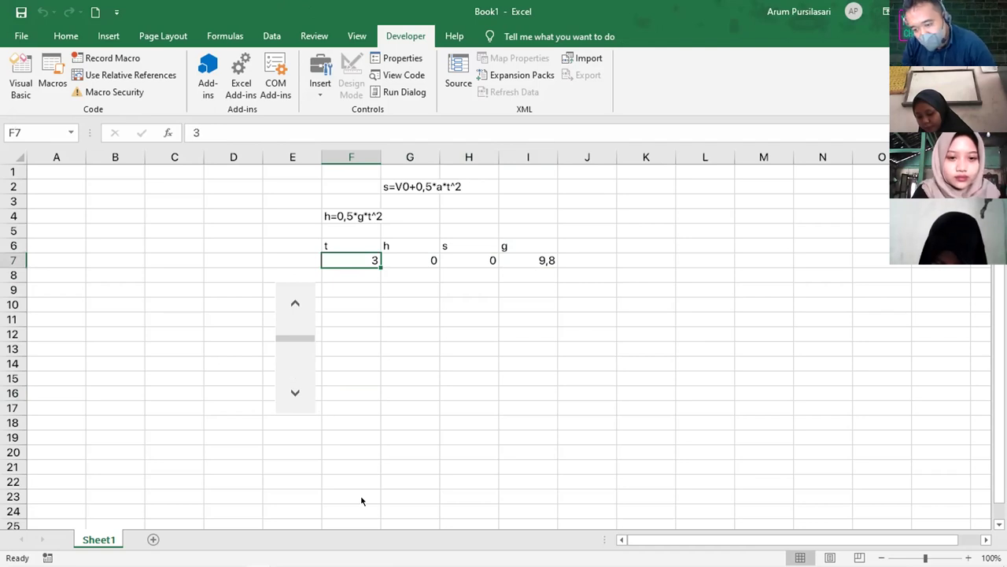
Try to reselect cell F7 as the linked cell in the scroll bar's format settings
{"action": "right_click", "coordinate": [295, 370]}
{"action": "key", "text": "Escape"}
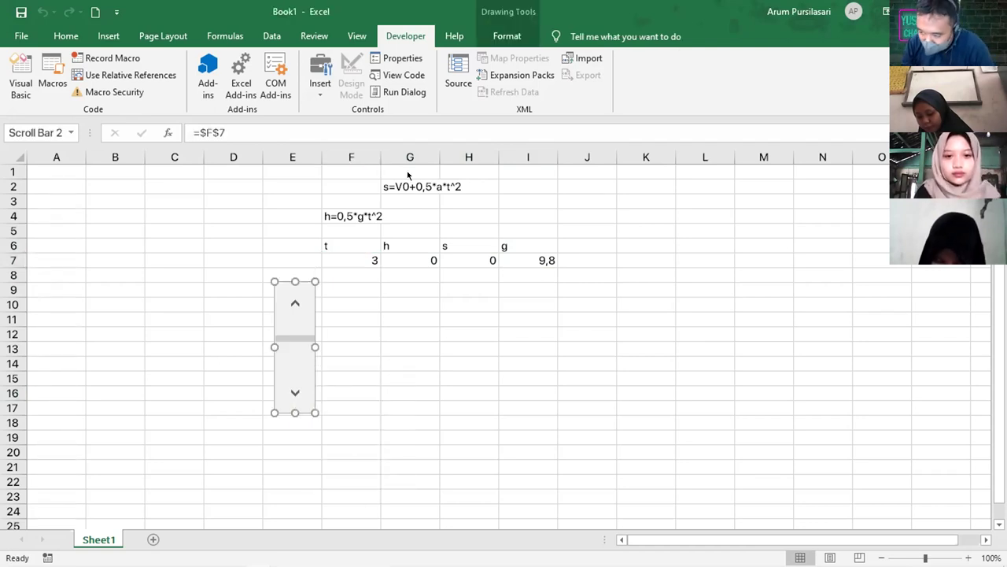
{"action": "key", "text": "ctrl+1"}
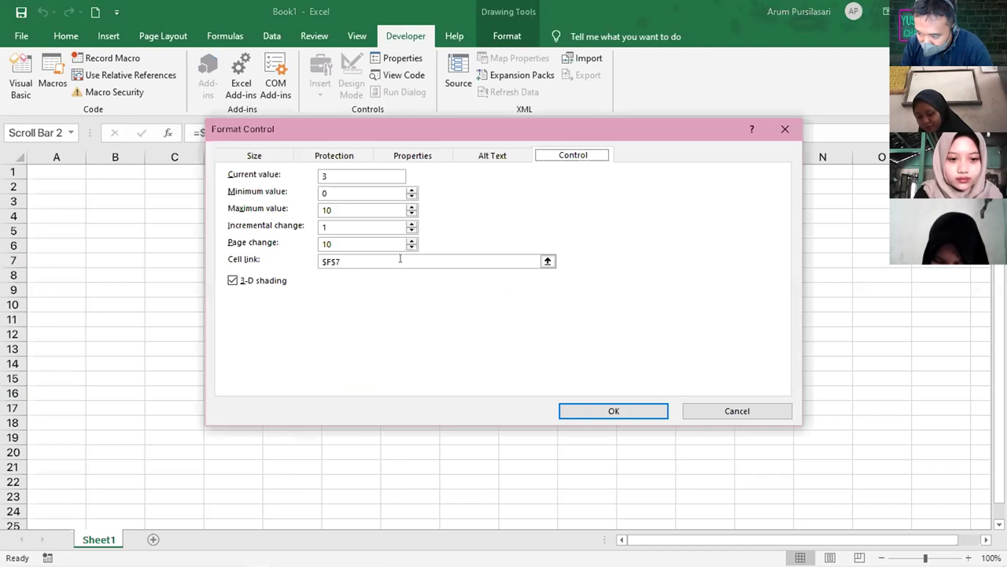
{"action": "left_click", "coordinate": [526, 259]}
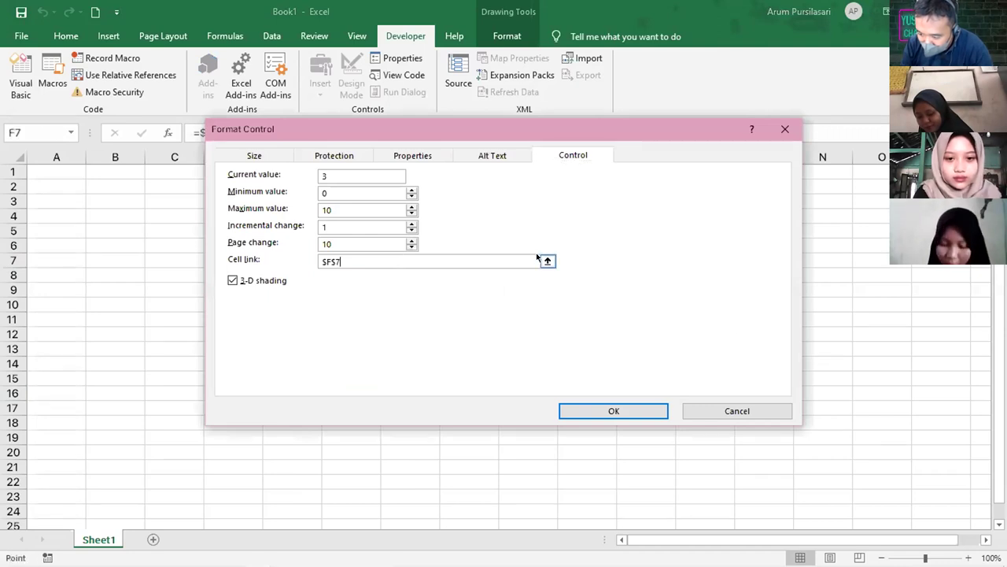
{"action": "left_click", "coordinate": [547, 260]}
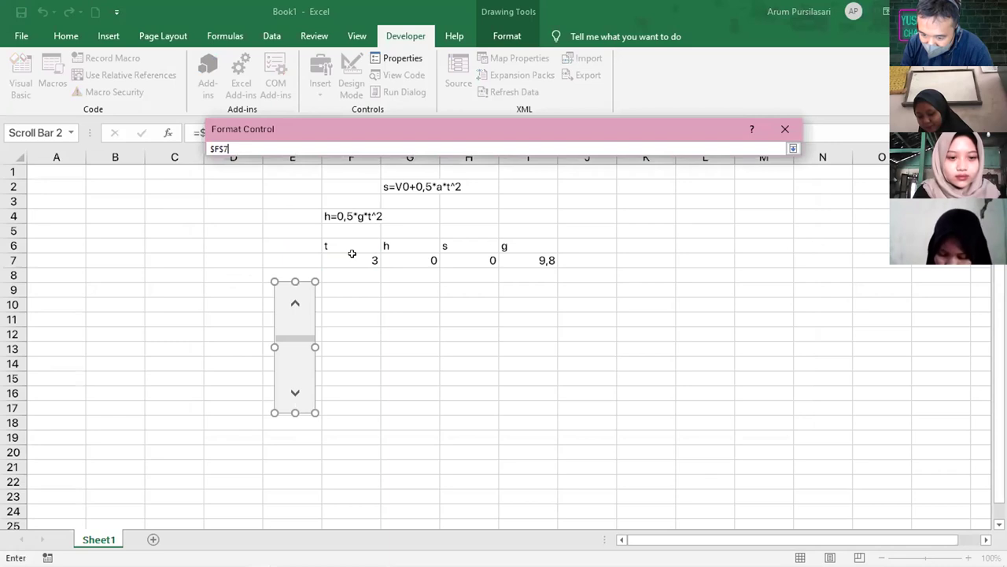
{"action": "key", "text": "Down"}
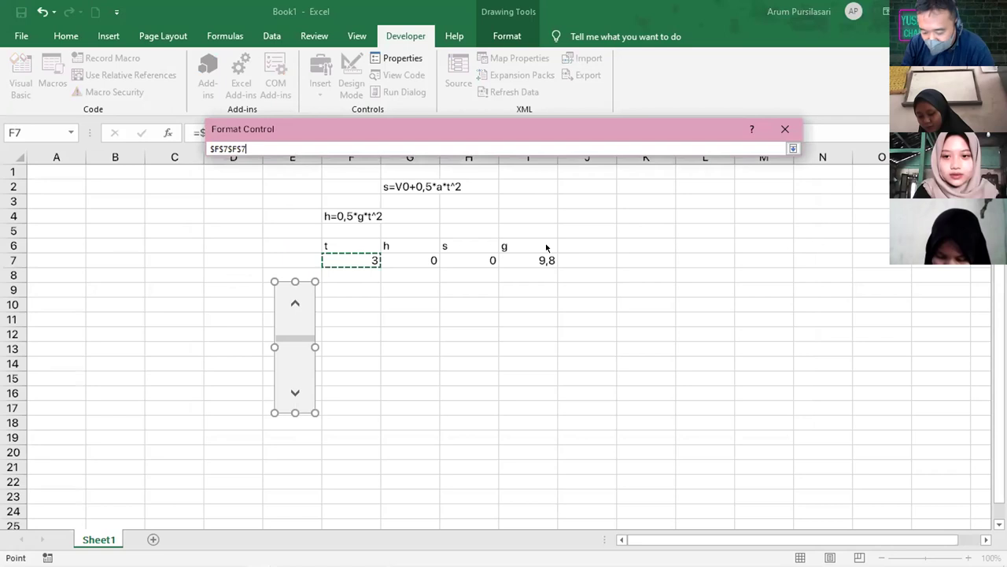
{"action": "key", "text": "Return"}
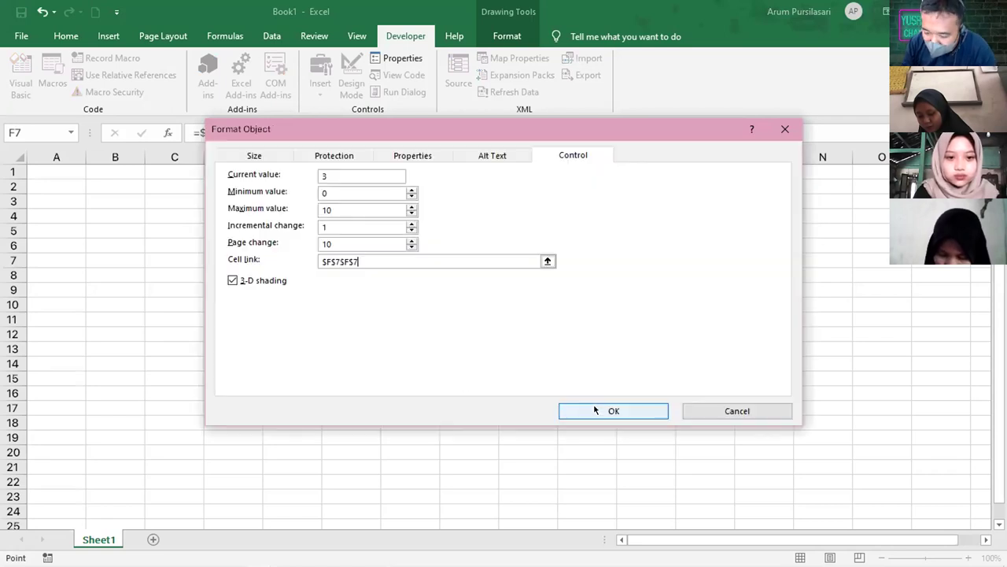
{"action": "key", "text": "Return"}
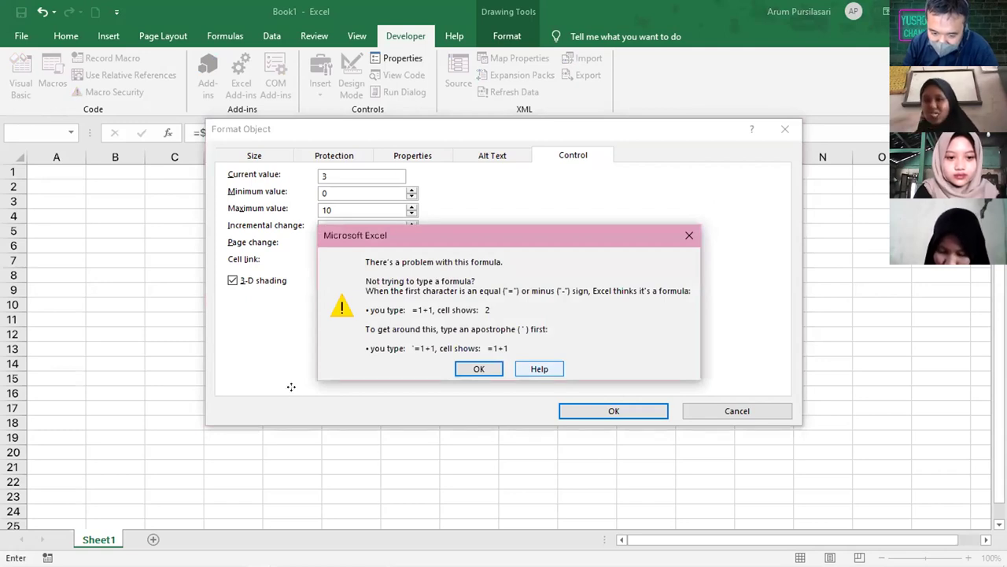
{"action": "key", "text": "Return"}
{"action": "key", "text": "Return"}
{"action": "key", "text": "Escape"}
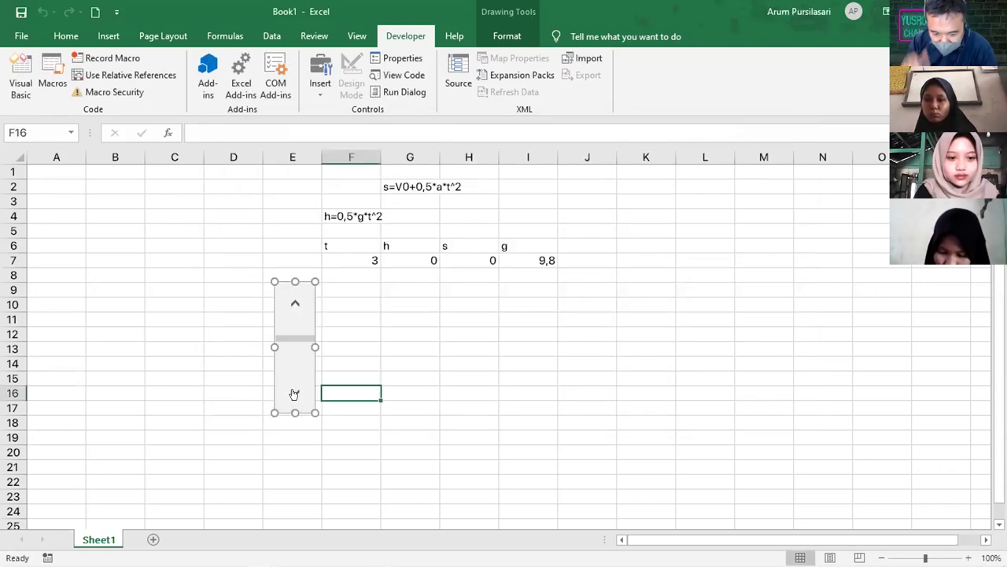
Test the scroll bar's effect on t in F7 and inspect the formula for h in G7 against the one in F4
{"action": "left_click", "coordinate": [291, 299]}
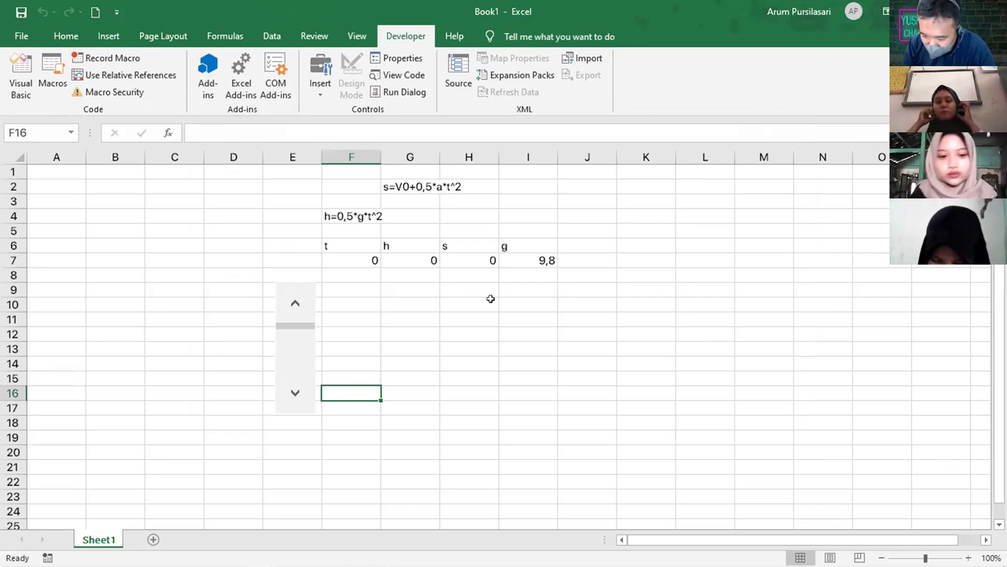
{"action": "left_click", "coordinate": [410, 259]}
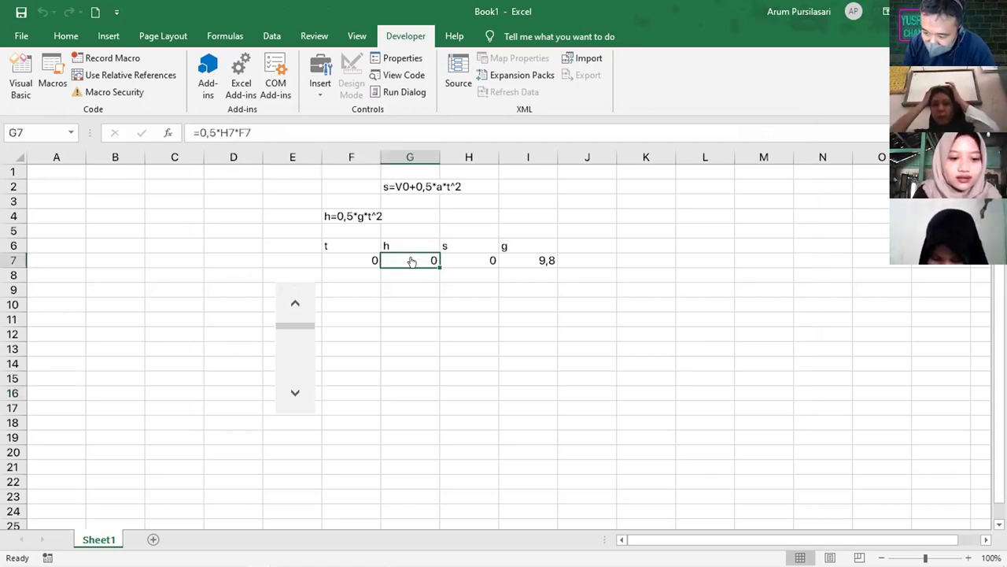
{"action": "left_click", "coordinate": [358, 216]}
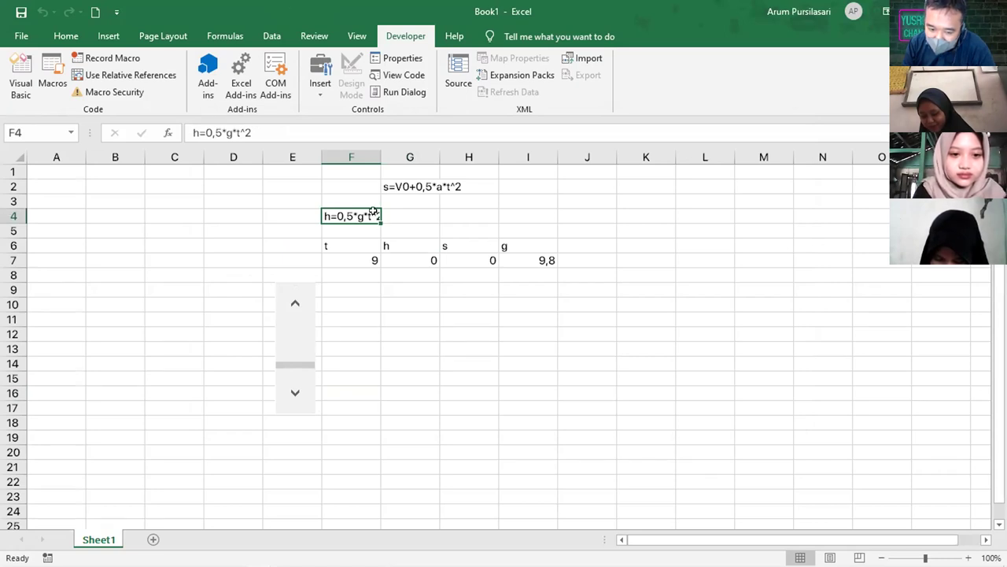
{"action": "left_click", "coordinate": [358, 263]}
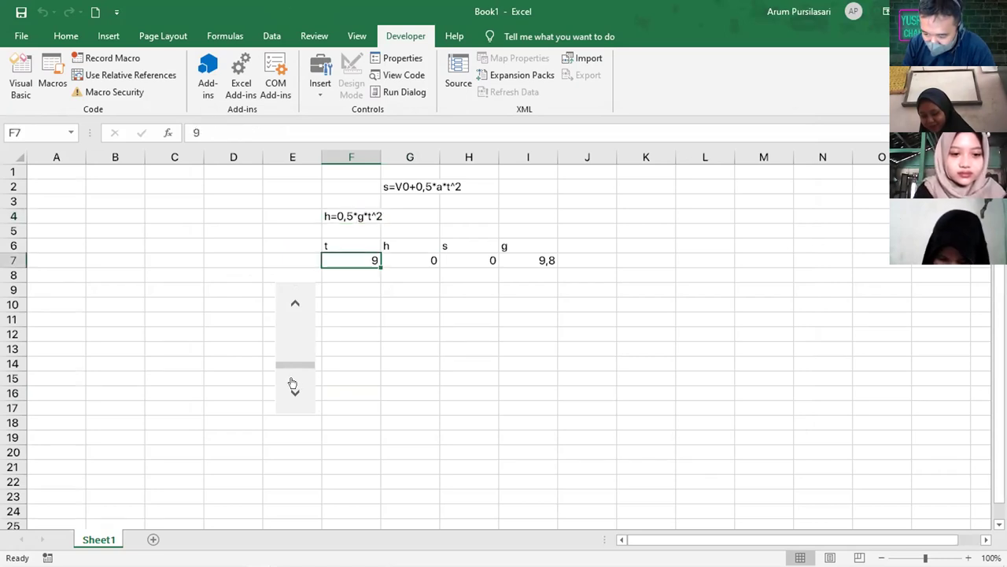
{"action": "left_click", "coordinate": [293, 385]}
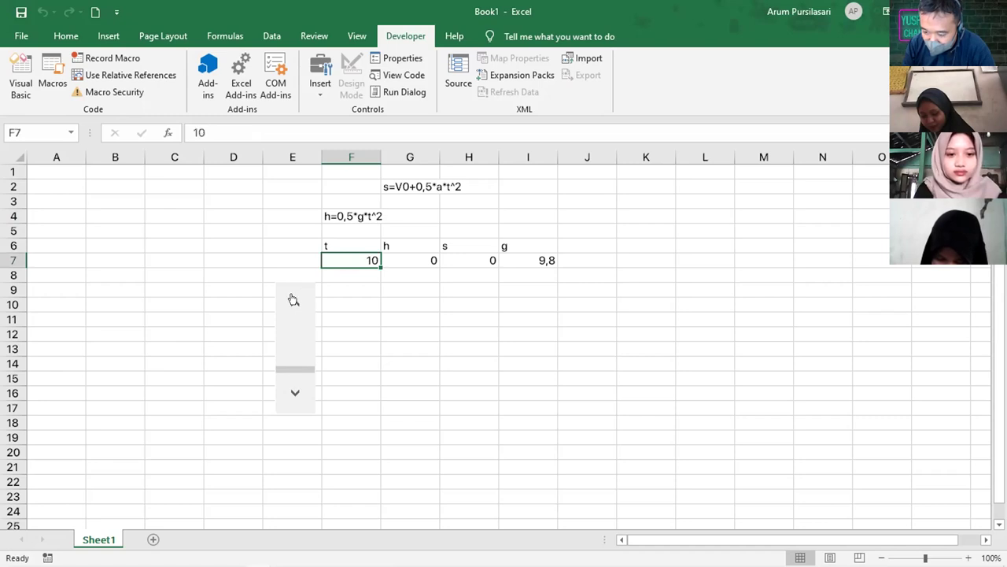
{"action": "double_click", "coordinate": [292, 300]}
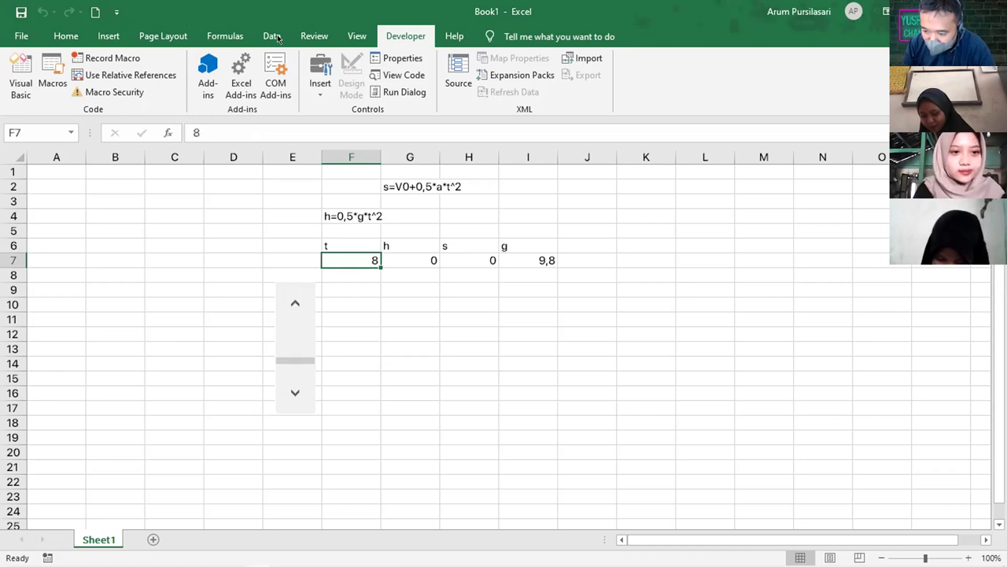
Insert an X Y scatter chart of the t, h, s and g table and place it below the table beside the scroll bar
{"action": "left_click", "coordinate": [107, 32]}
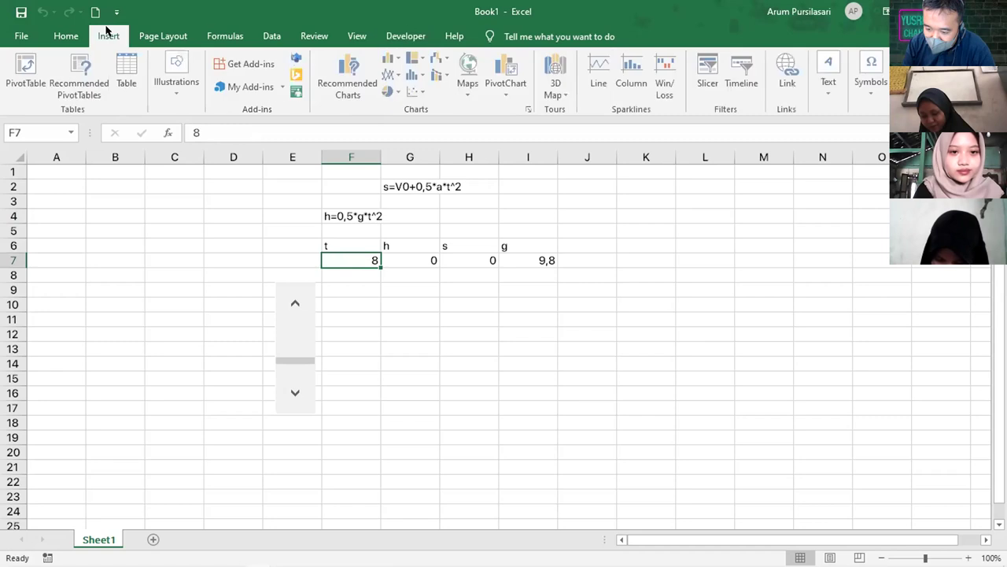
{"action": "left_click", "coordinate": [359, 70]}
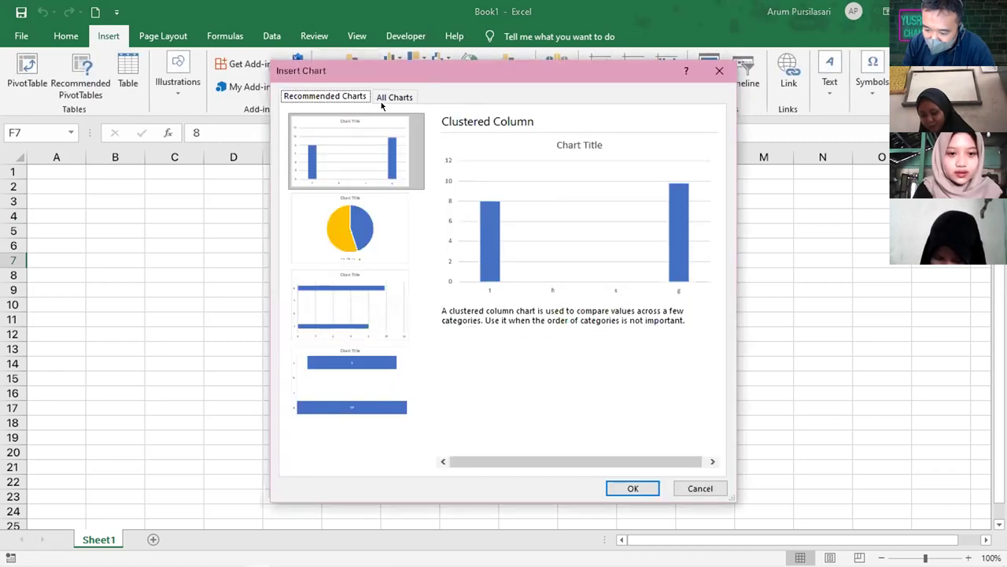
{"action": "left_click", "coordinate": [393, 96]}
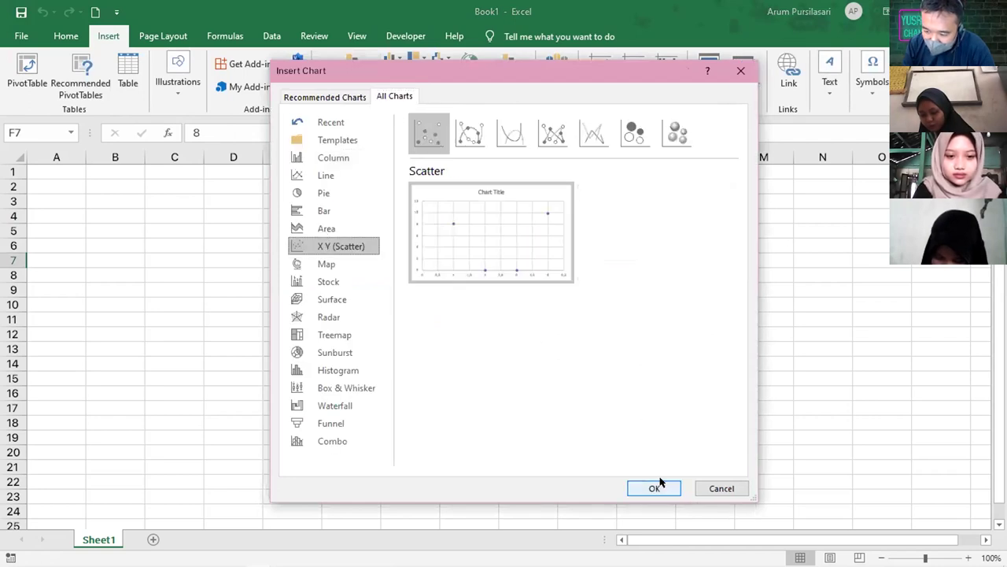
{"action": "key", "text": "Return"}
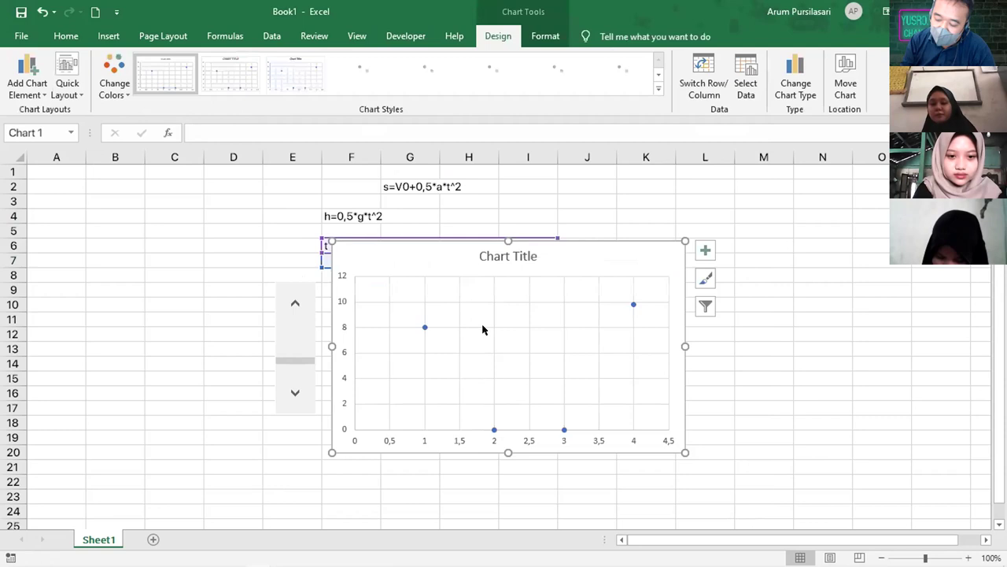
{"action": "left_click", "coordinate": [486, 341]}
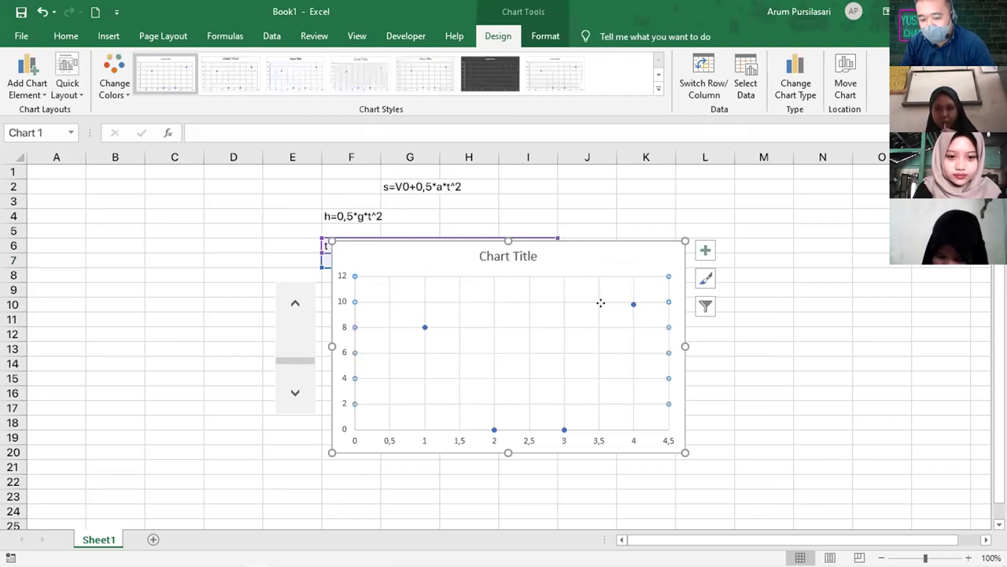
{"action": "left_click_drag", "start_coordinate": [600, 302], "coordinate": [630, 305]}
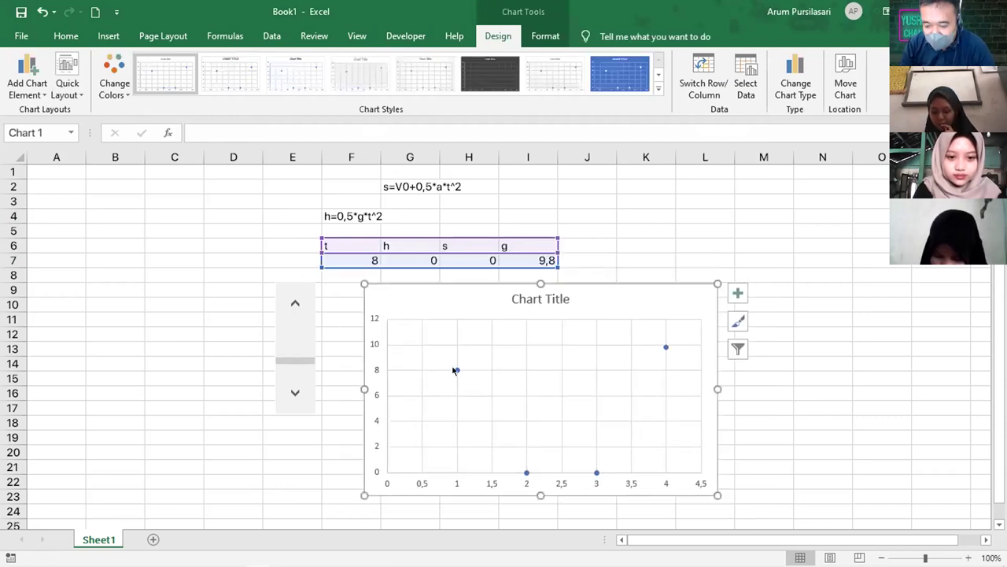
Vary t with the scroll bar in both directions to examine how the scatter chart's points respond
{"action": "left_click", "coordinate": [311, 376]}
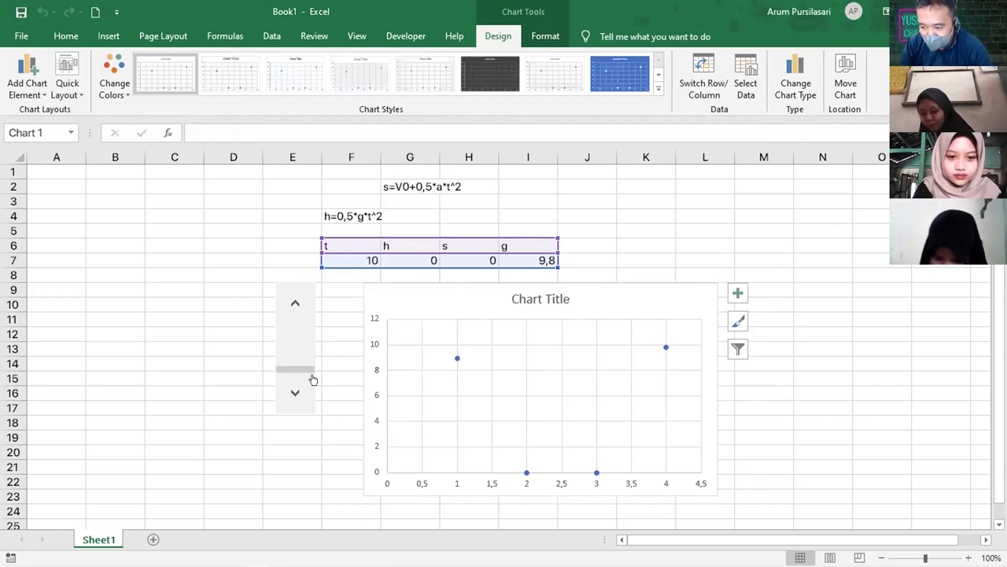
{"action": "left_click", "coordinate": [285, 305]}
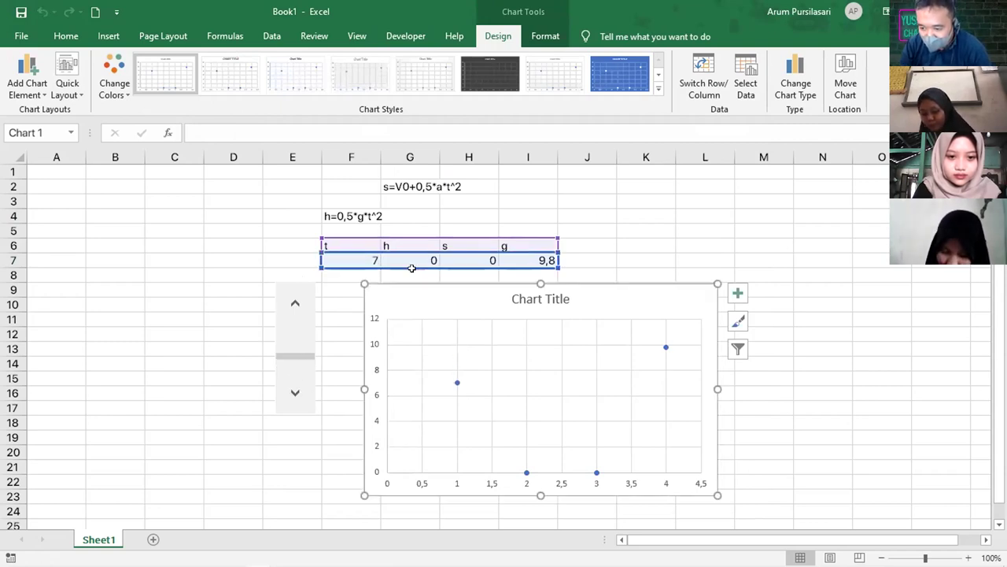
{"action": "left_click", "coordinate": [302, 390]}
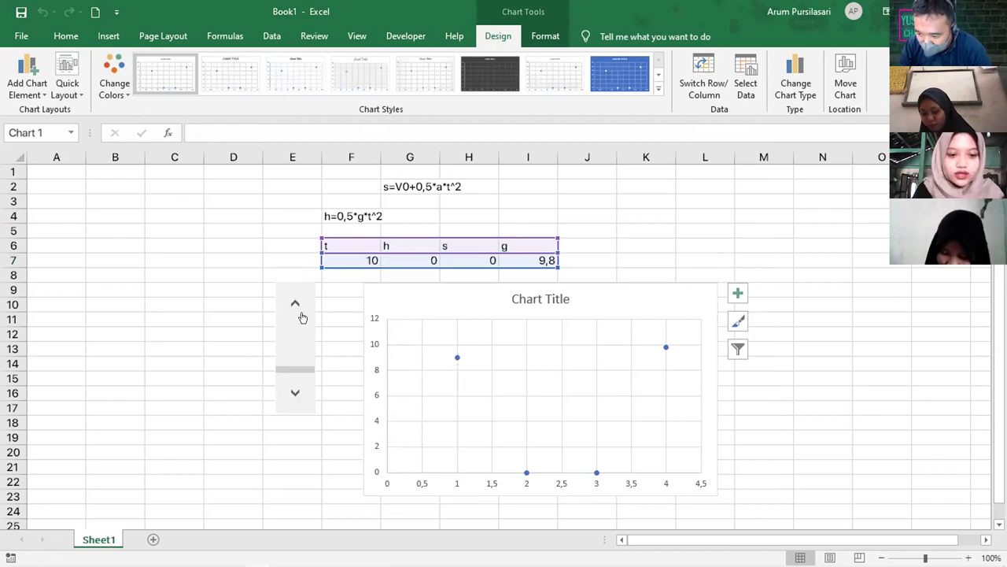
{"action": "left_click", "coordinate": [302, 317]}
{"action": "left_click", "coordinate": [501, 281]}
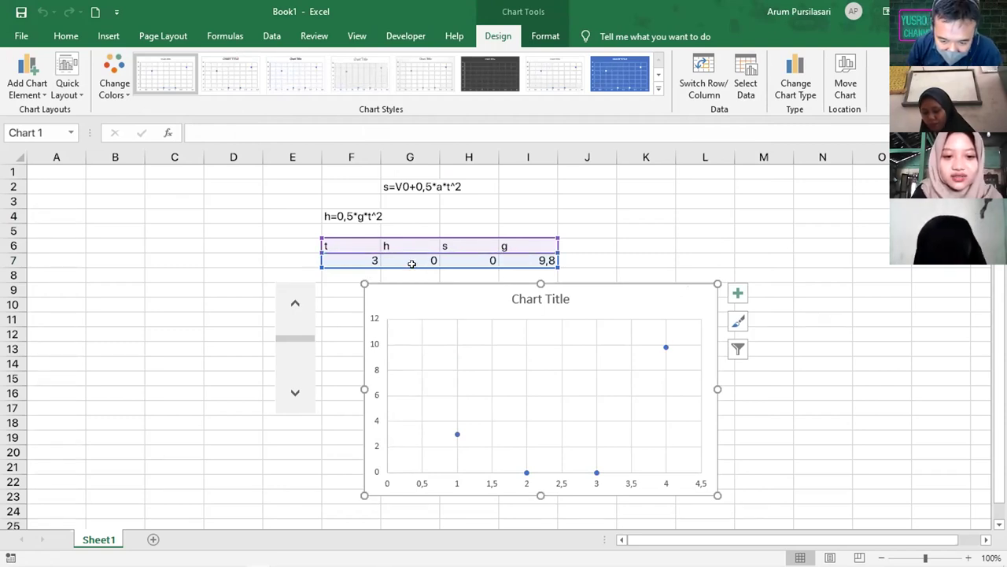
{"action": "left_click_drag", "start_coordinate": [292, 391], "coordinate": [292, 343]}
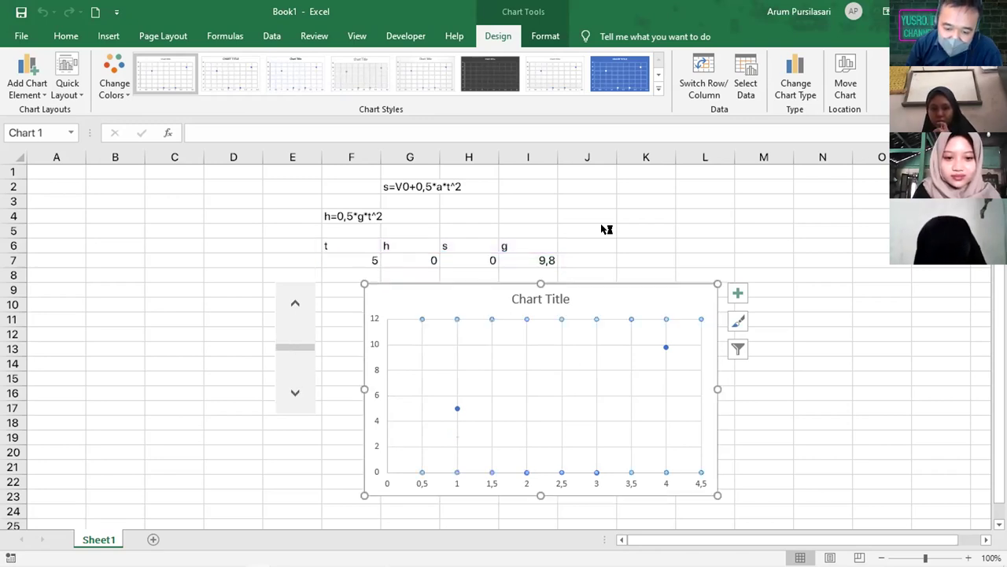
Edit the scatter chart's series to take X values from H7 and Y values from G7, and test it by lowering t to 0
{"action": "left_click", "coordinate": [748, 79]}
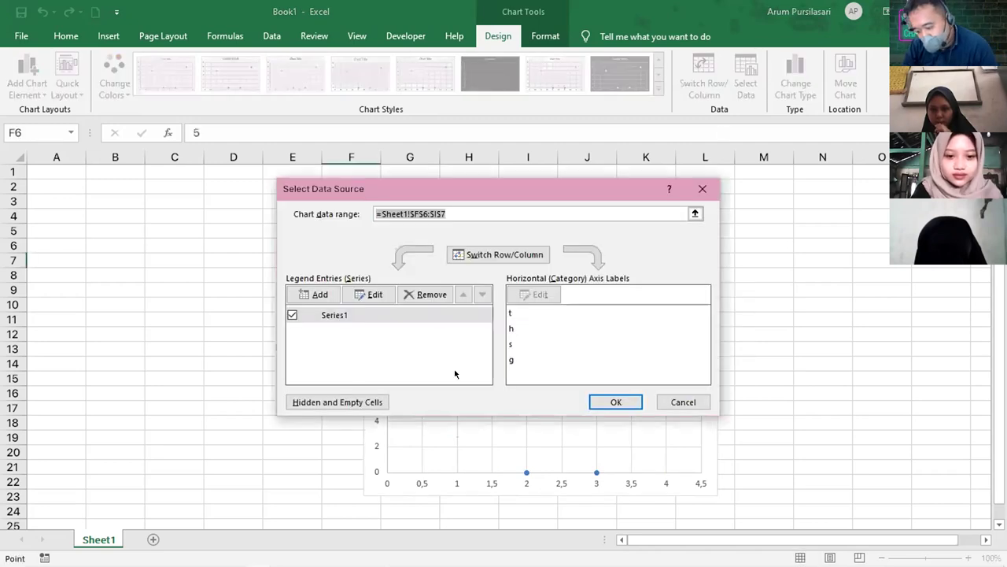
{"action": "left_click", "coordinate": [369, 297]}
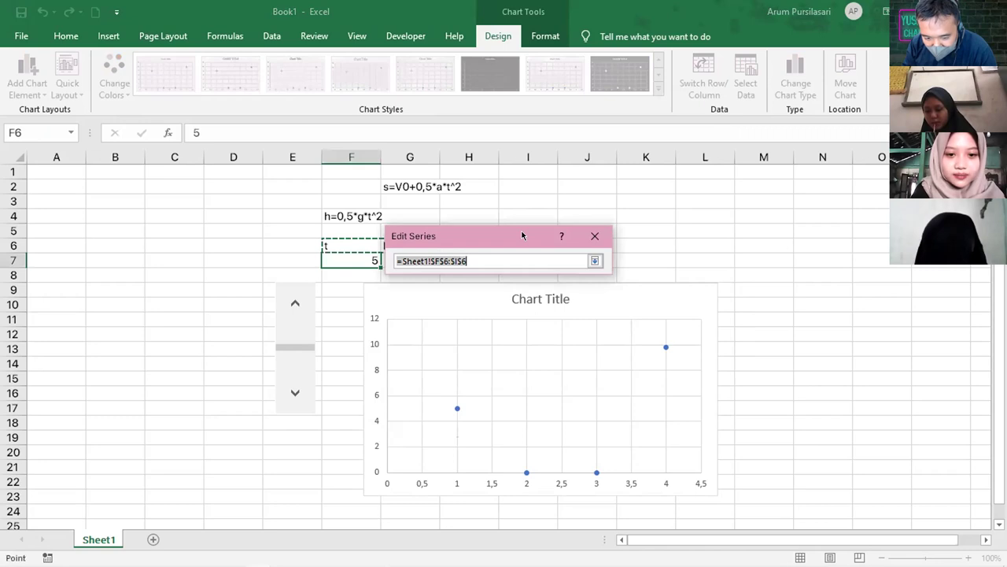
{"action": "left_click", "coordinate": [469, 259]}
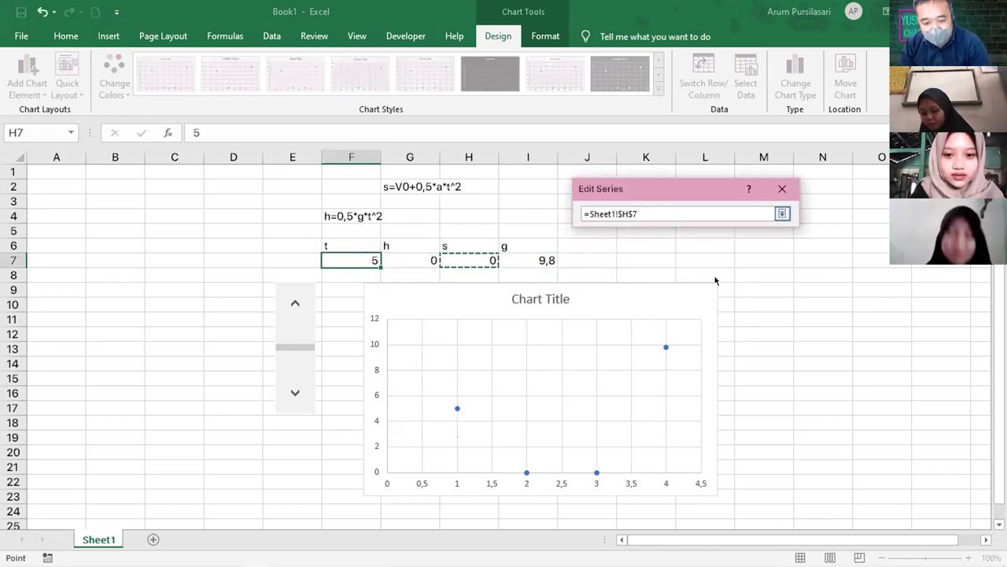
{"action": "left_click_drag", "start_coordinate": [351, 260], "coordinate": [528, 260]}
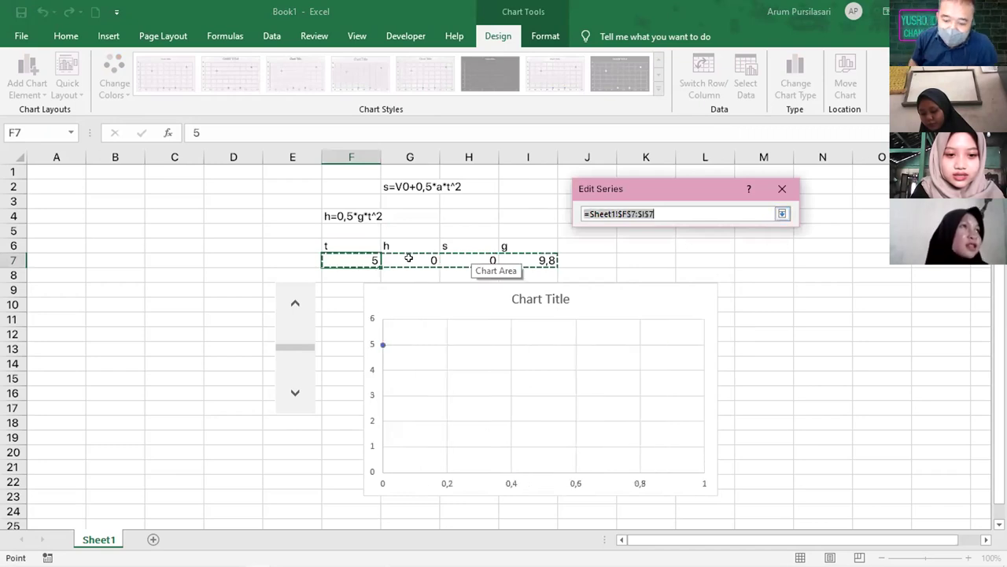
{"action": "left_click", "coordinate": [409, 258]}
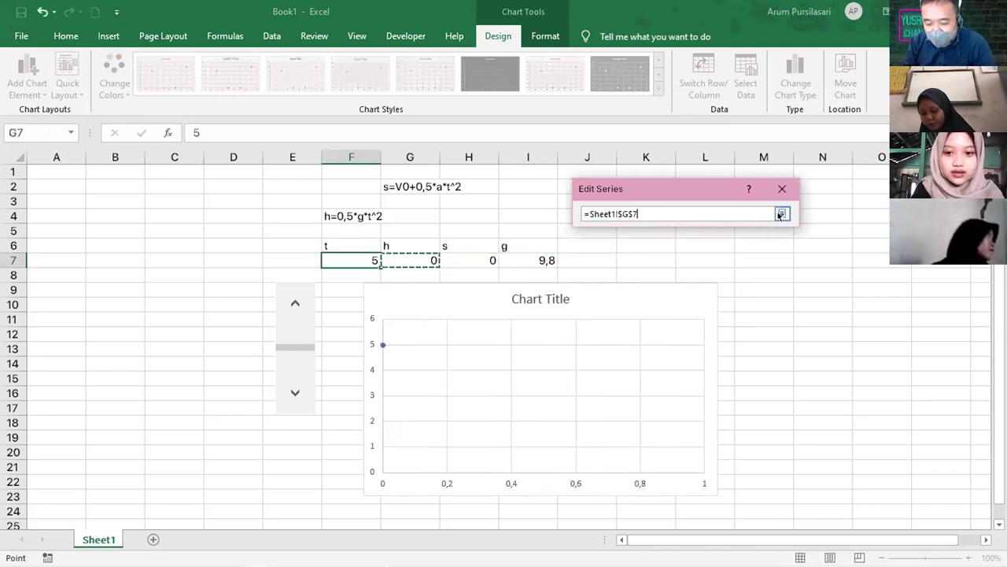
{"action": "key", "text": "Return"}
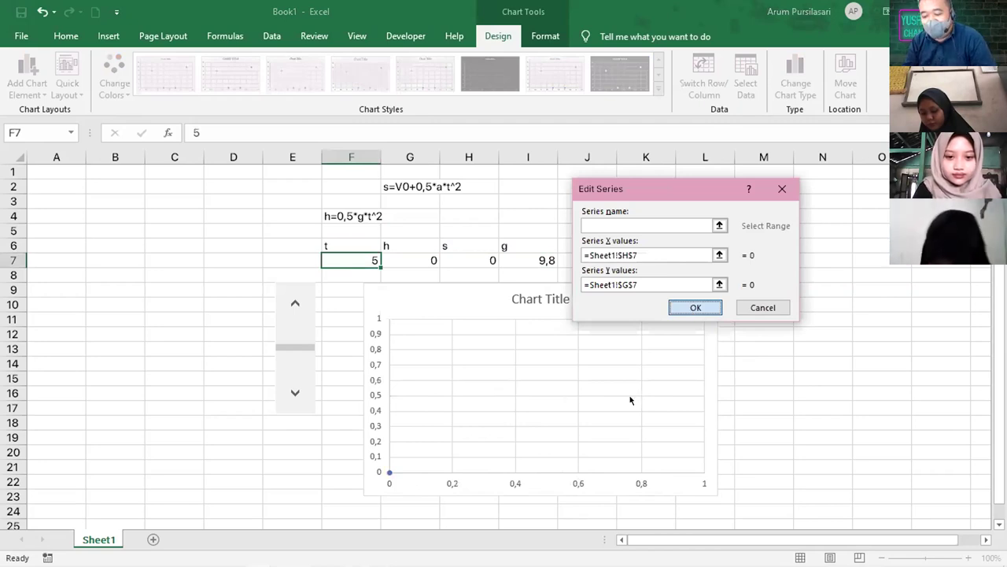
{"action": "key", "text": "Return"}
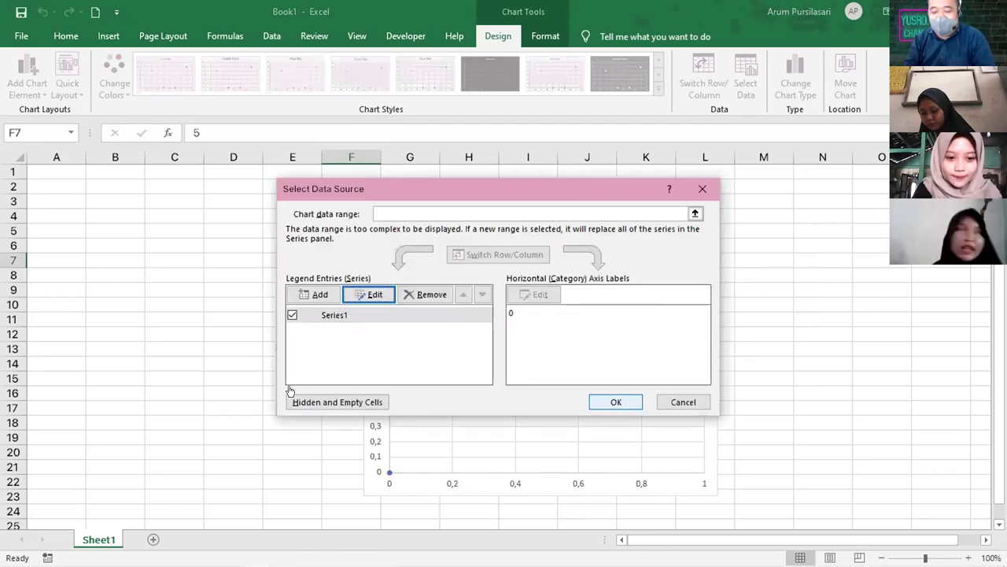
{"action": "key", "text": "Return"}
{"action": "left_click", "coordinate": [293, 305]}
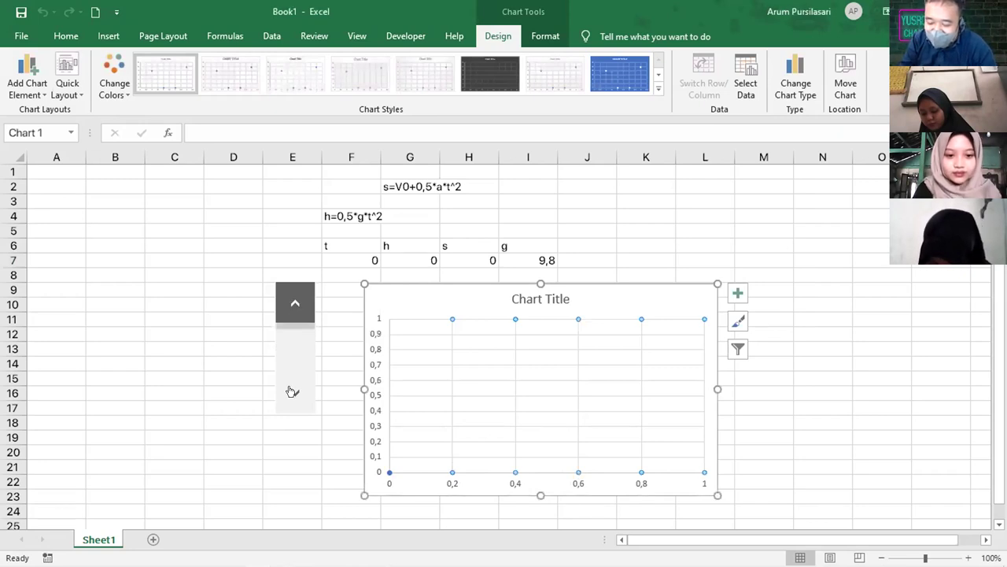
Run t up to 10 and back down with the scroll bar, checking the formula in G7 and the chart's response
{"action": "left_click", "coordinate": [291, 391]}
{"action": "left_click", "coordinate": [291, 391]}
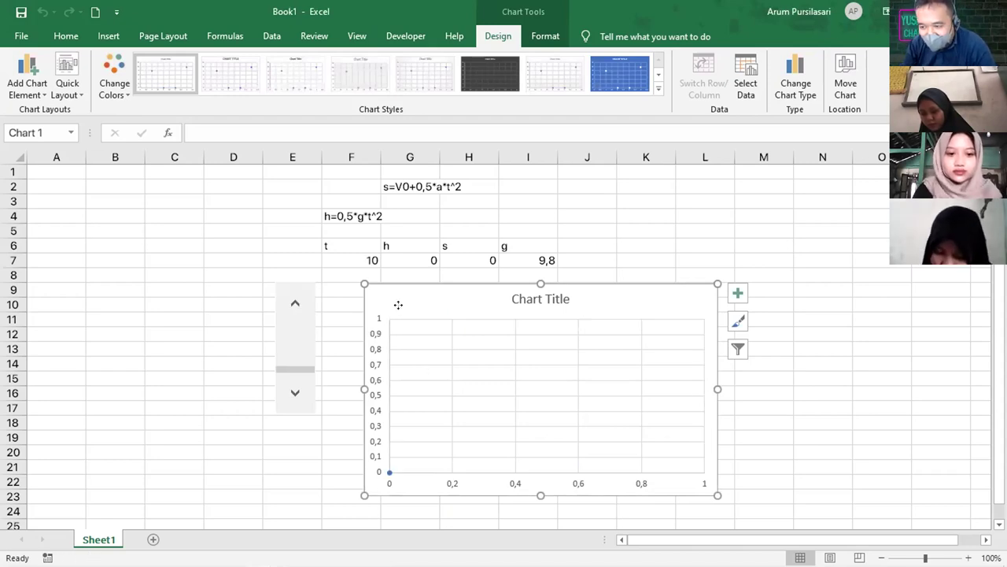
{"action": "left_click", "coordinate": [291, 299]}
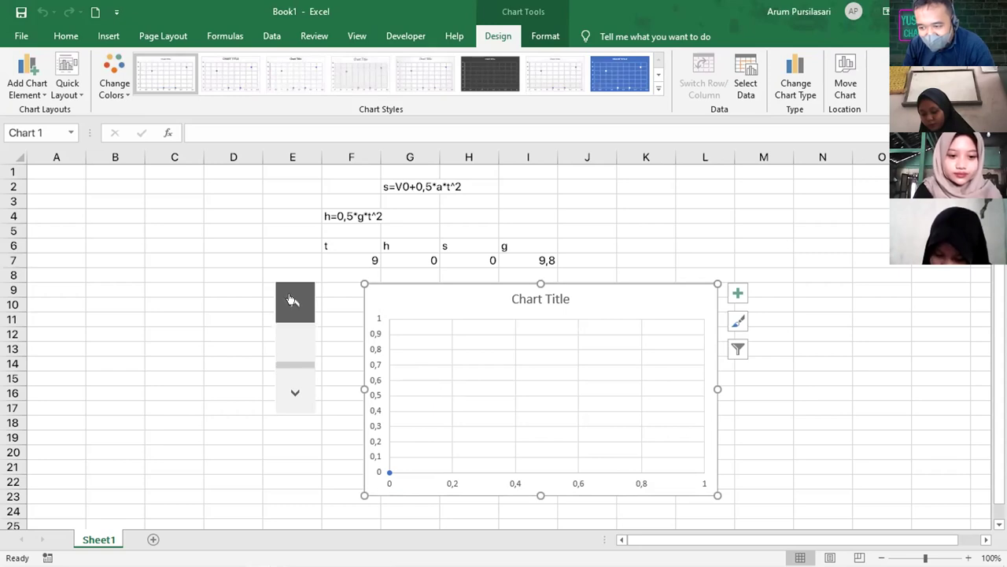
{"action": "left_click", "coordinate": [431, 256]}
{"action": "left_click", "coordinate": [429, 317]}
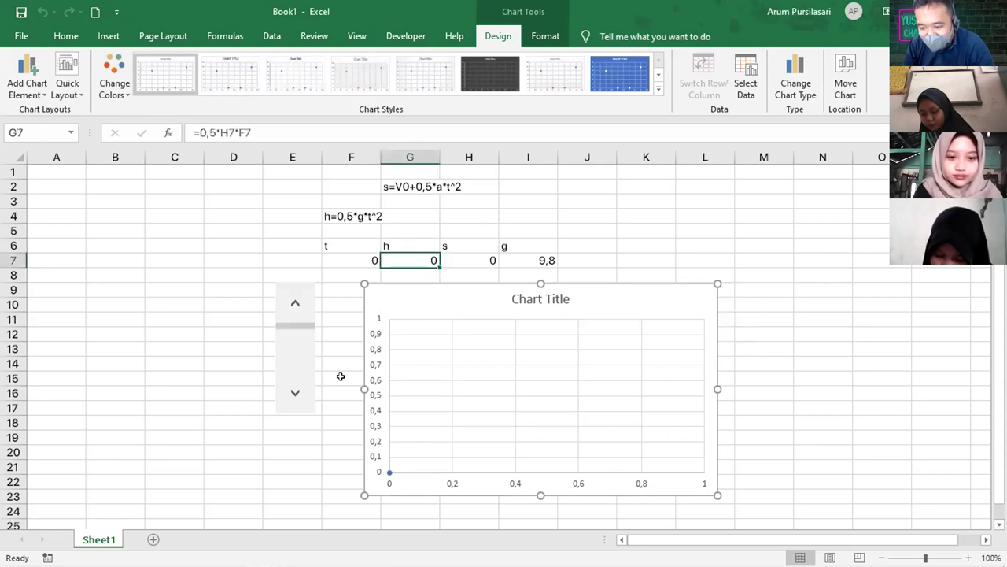
{"action": "left_click", "coordinate": [293, 392]}
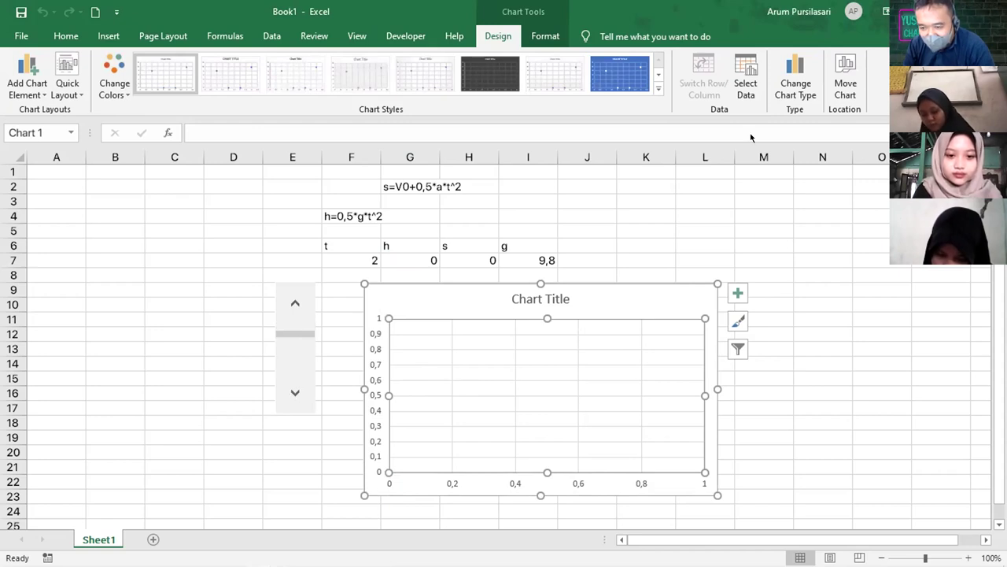
Review the scatter chart's series references, keeping X values from H7 and Y values from G7
{"action": "key", "text": "shift+F10"}
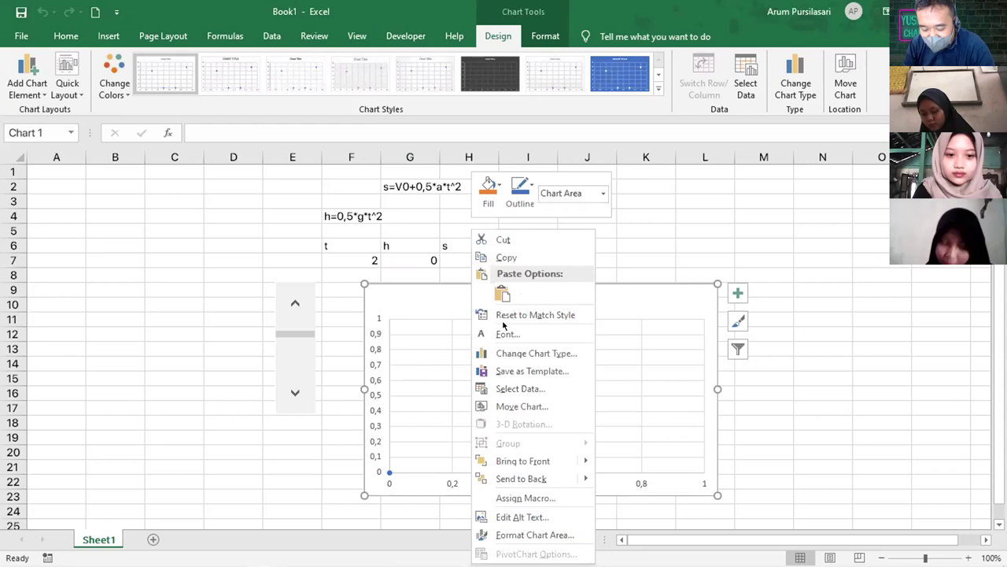
{"action": "left_click", "coordinate": [369, 294]}
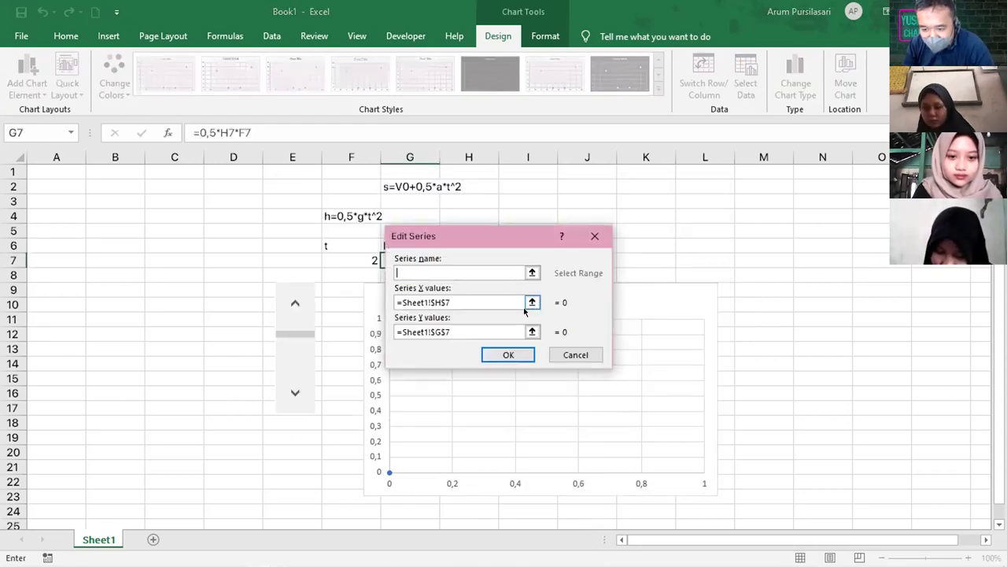
{"action": "left_click", "coordinate": [508, 354]}
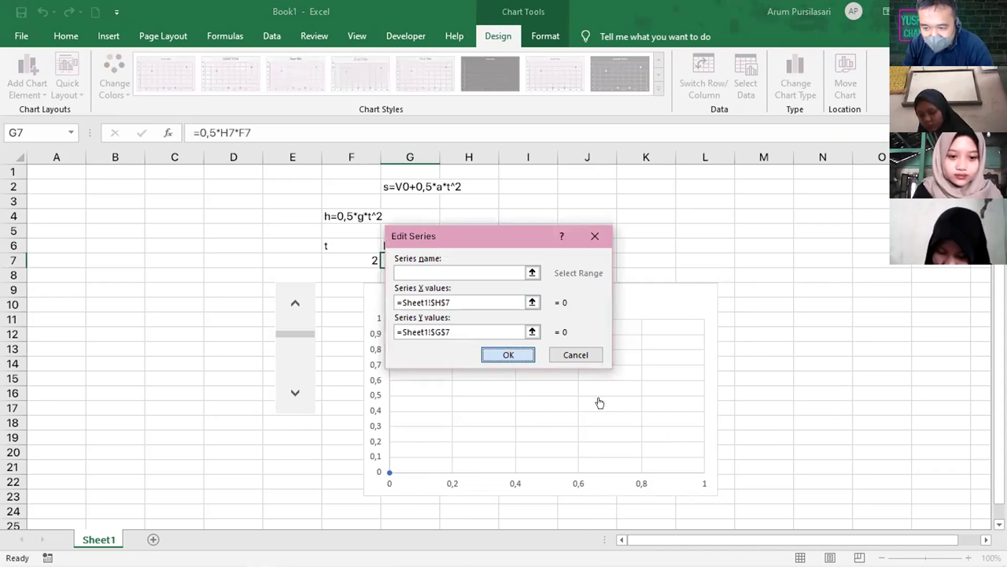
{"action": "key", "text": "Return"}
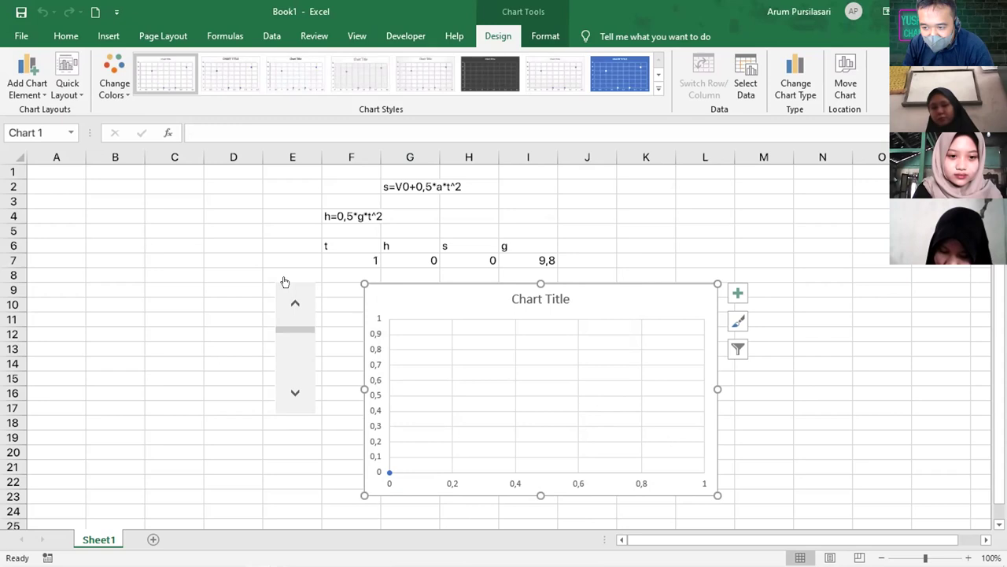
Check the g value in I7 and raise t to 10 with the scroll bar while watching the chart
{"action": "left_click", "coordinate": [527, 264]}
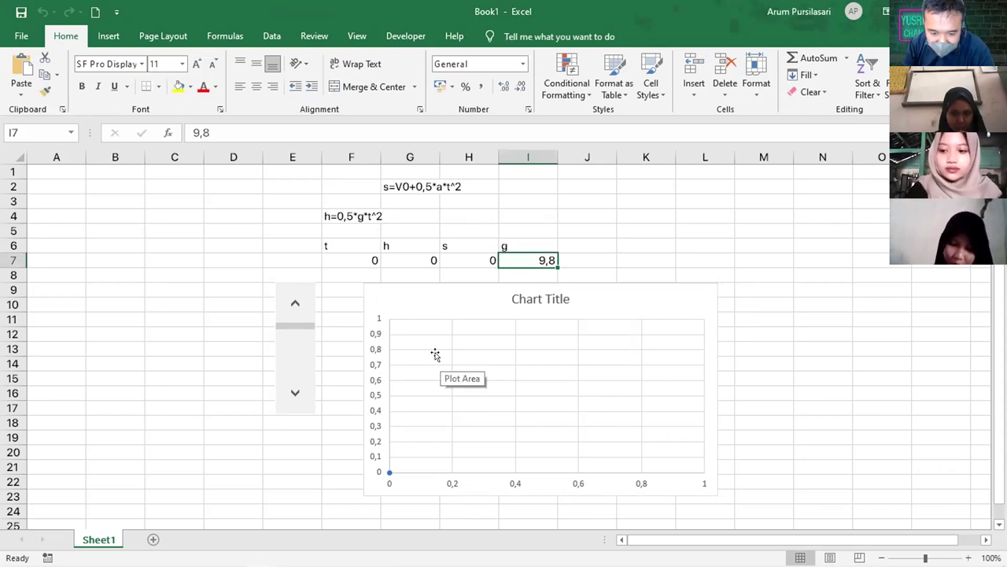
{"action": "left_click", "coordinate": [291, 393]}
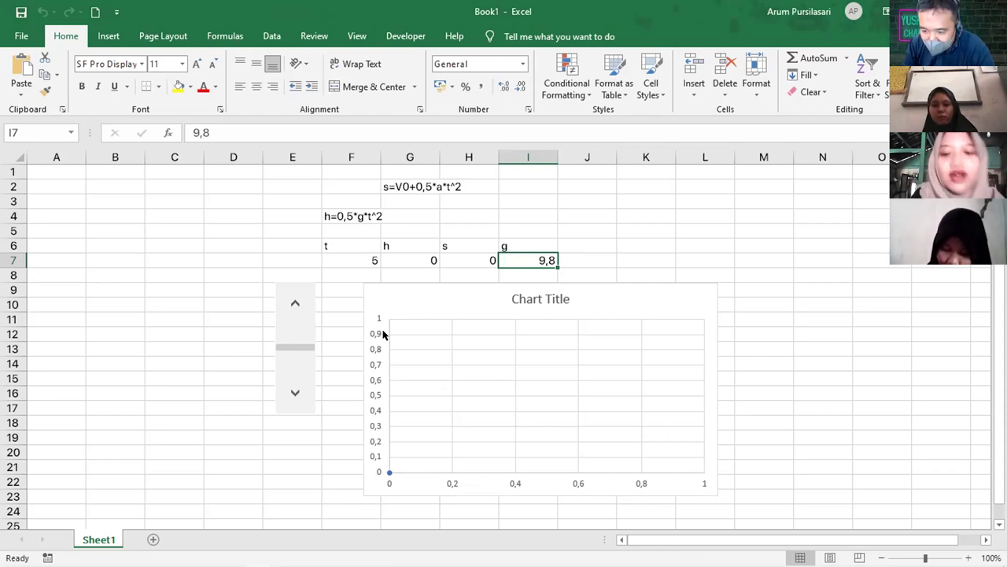
{"action": "left_click", "coordinate": [429, 353]}
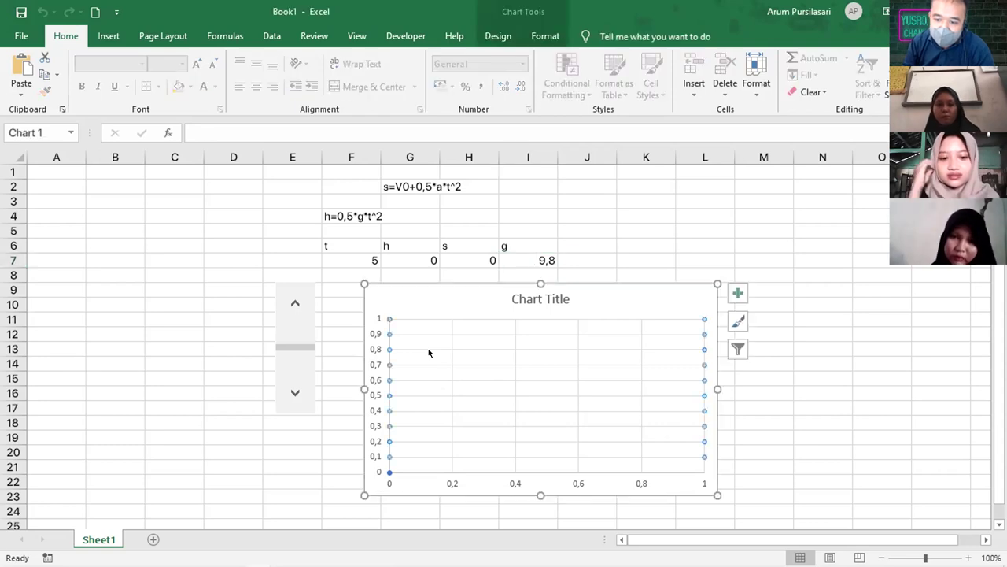
{"action": "left_click", "coordinate": [295, 391]}
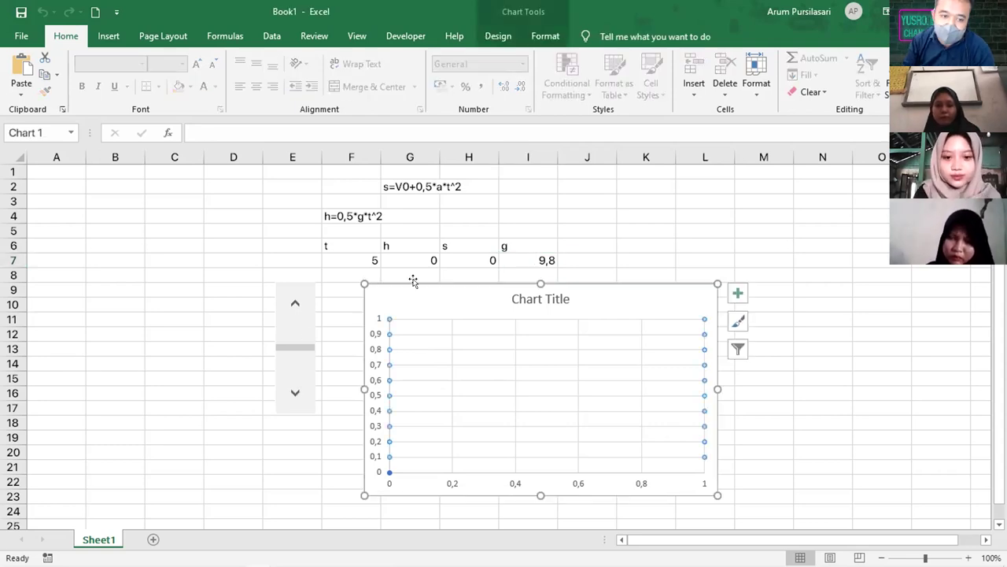
Inspect the contents of G7 and H7 and compare them with the equations for h and s above the table
{"action": "left_click", "coordinate": [374, 255]}
{"action": "key", "text": "Right"}
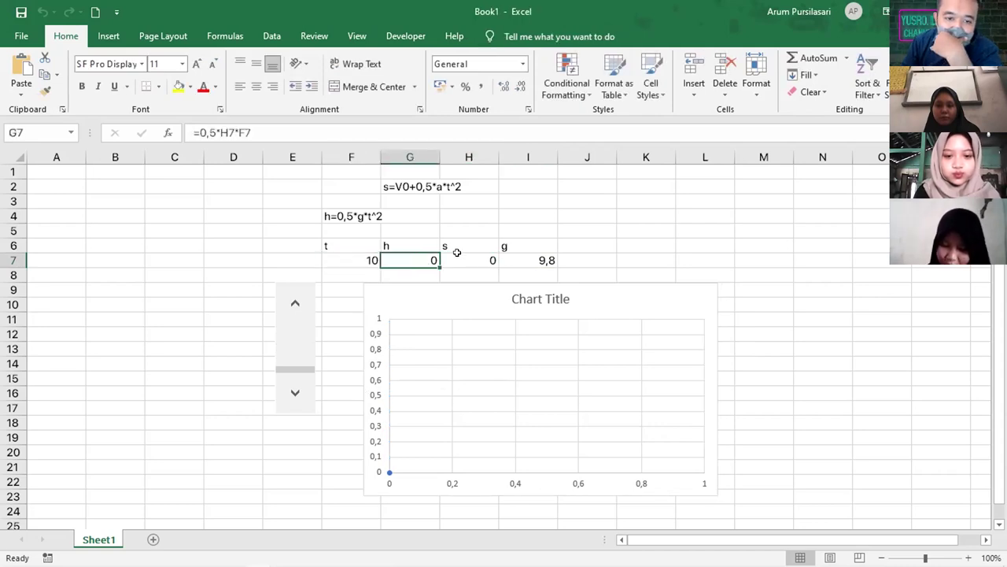
{"action": "left_click", "coordinate": [459, 259]}
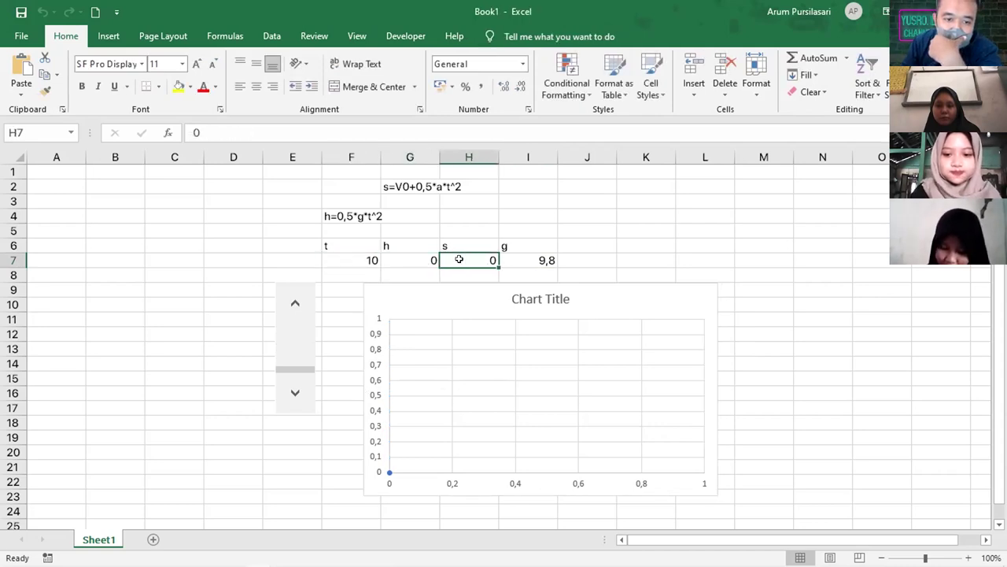
{"action": "left_click", "coordinate": [373, 218]}
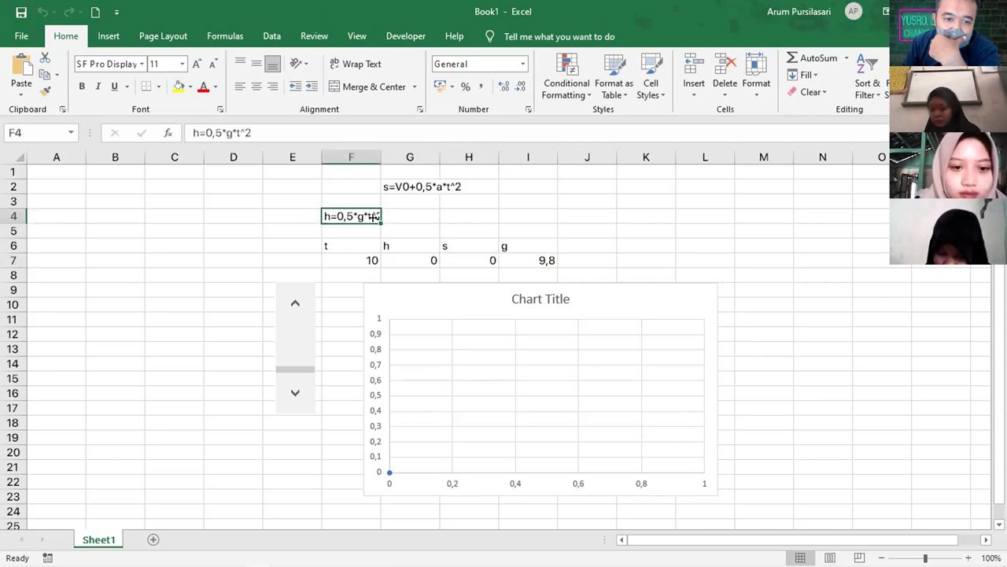
{"action": "left_click", "coordinate": [459, 186]}
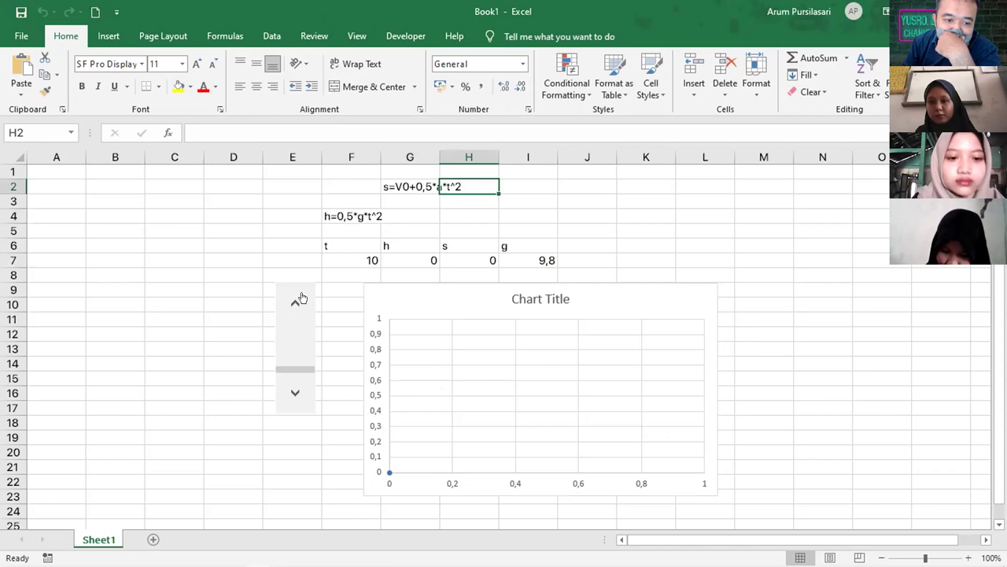
Lower t to 8 and recheck which cells the h formula in G7 uses for s, g and t
{"action": "left_click_drag", "start_coordinate": [415, 250], "coordinate": [417, 258]}
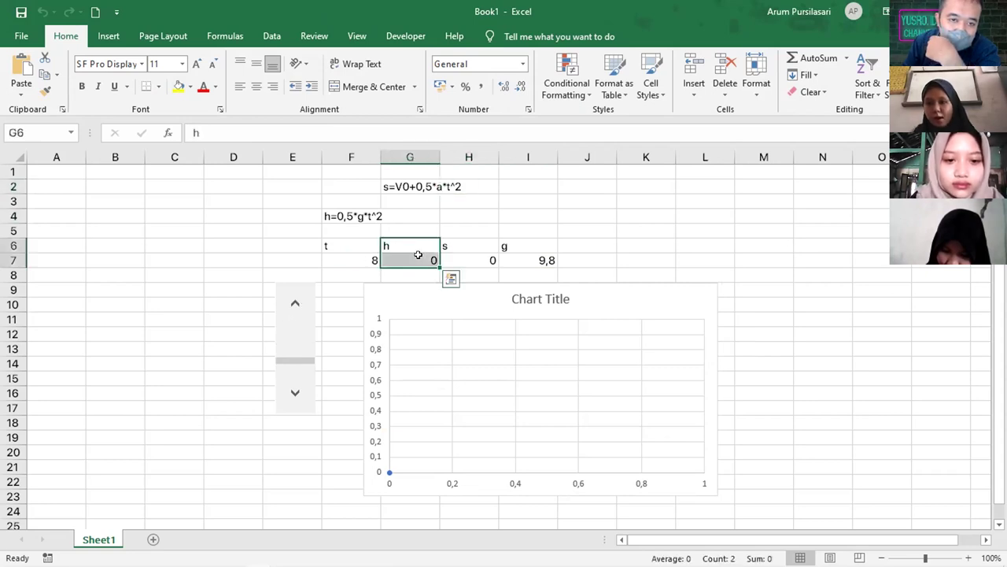
{"action": "key", "text": "Down"}
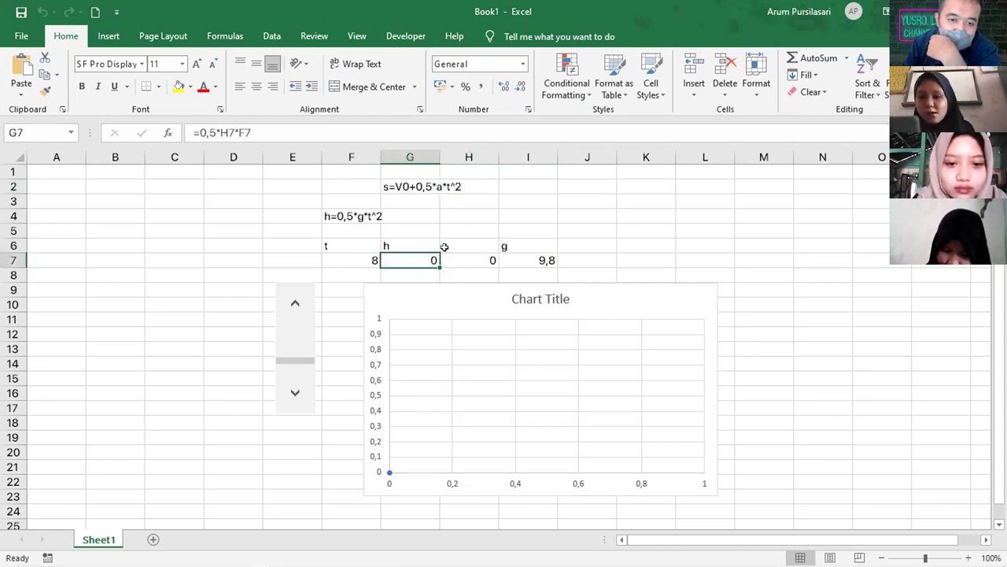
{"action": "left_click", "coordinate": [530, 246]}
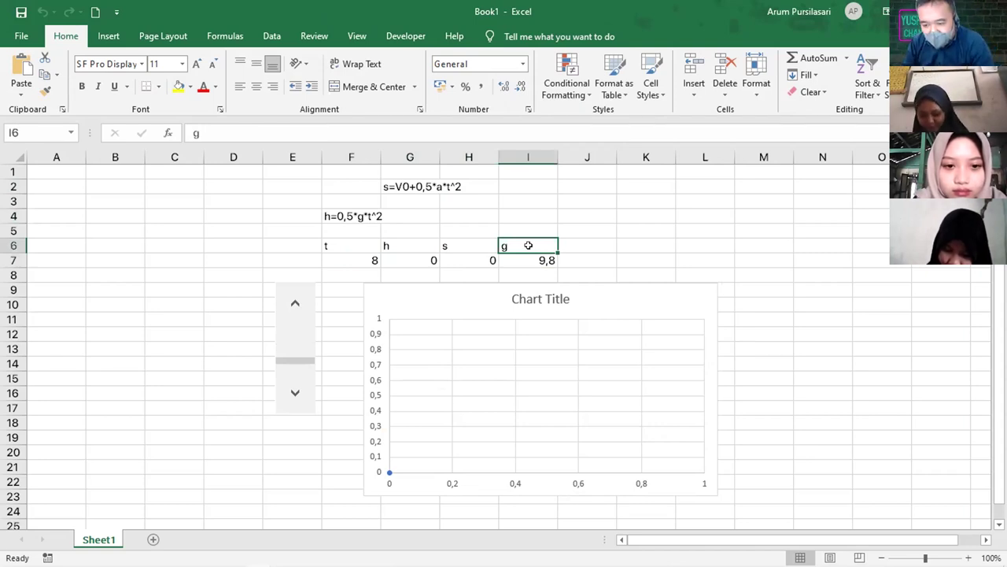
{"action": "left_click", "coordinate": [465, 261]}
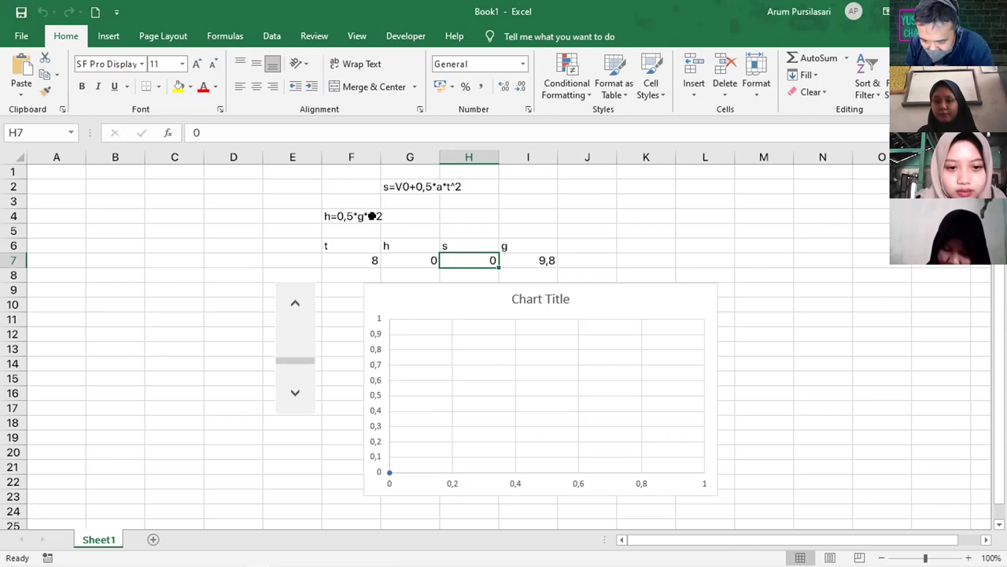
{"action": "key", "text": "Left"}
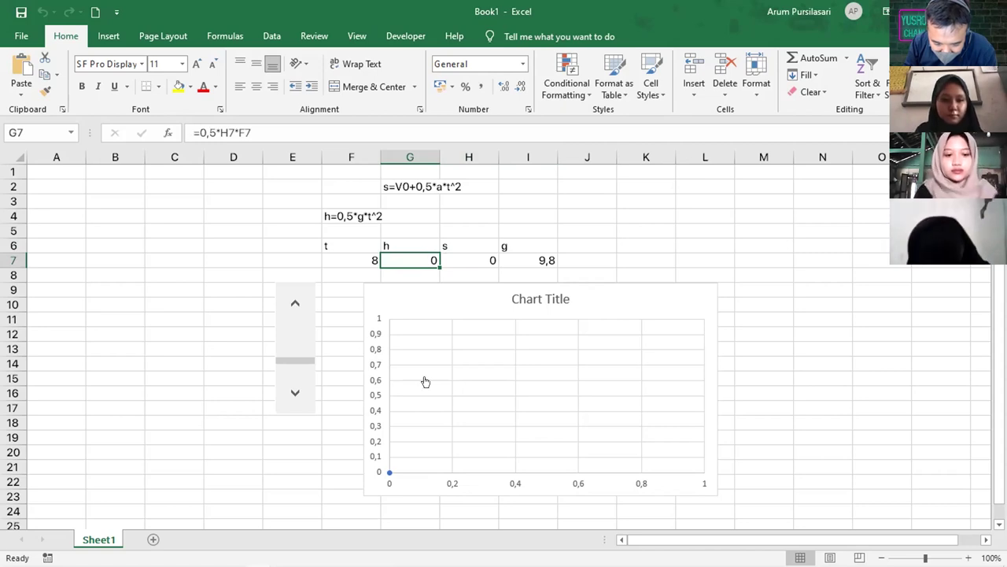
Raise t back to 10, check the chart's plot area, and reread the h equation in F4
{"action": "double_click", "coordinate": [292, 389]}
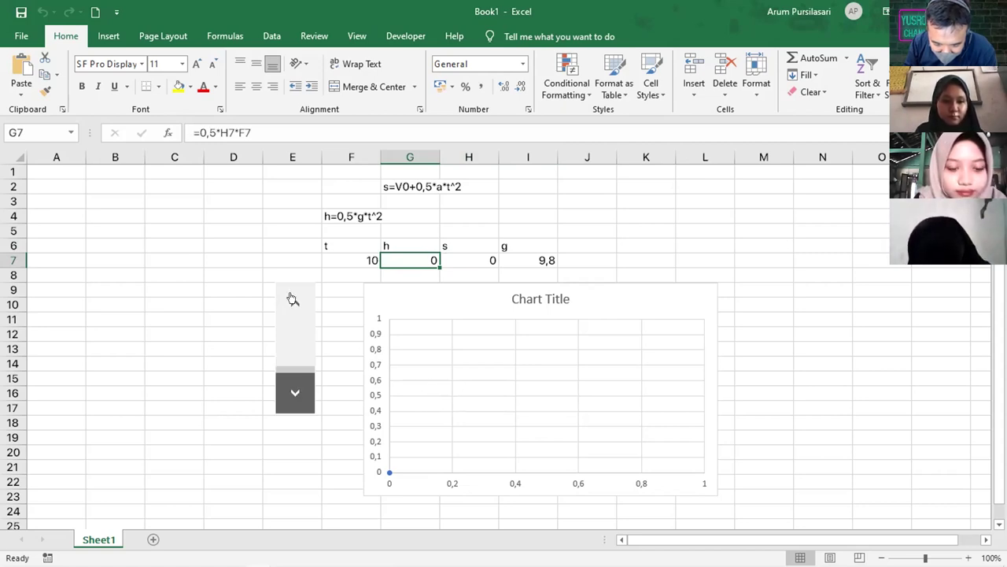
{"action": "left_click", "coordinate": [395, 323]}
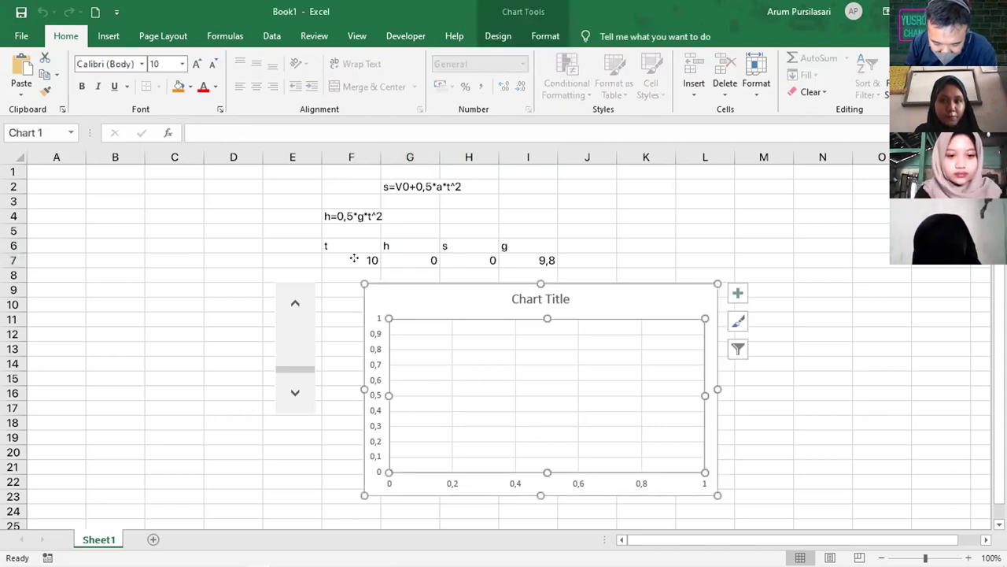
{"action": "left_click", "coordinate": [384, 216]}
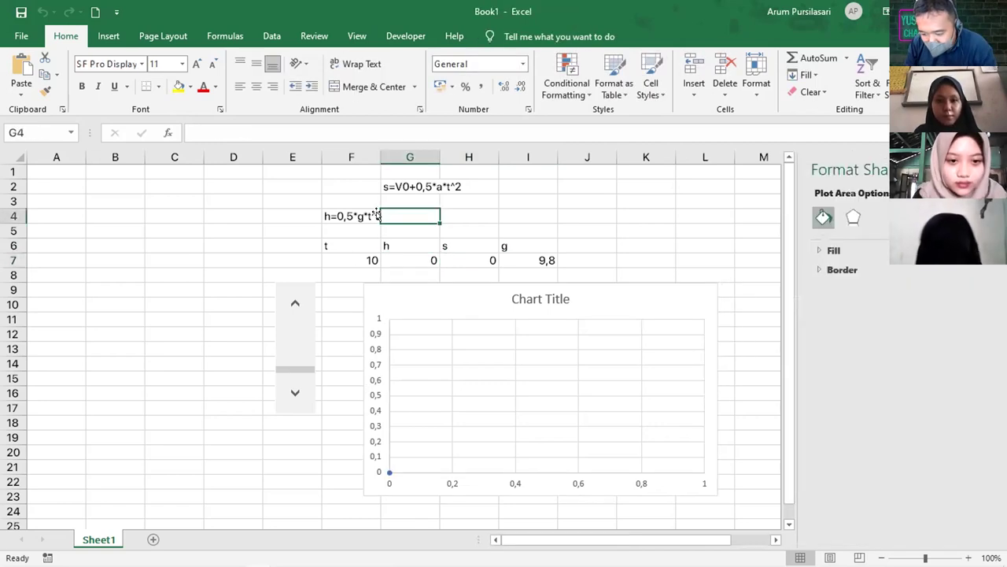
{"action": "left_click", "coordinate": [357, 215]}
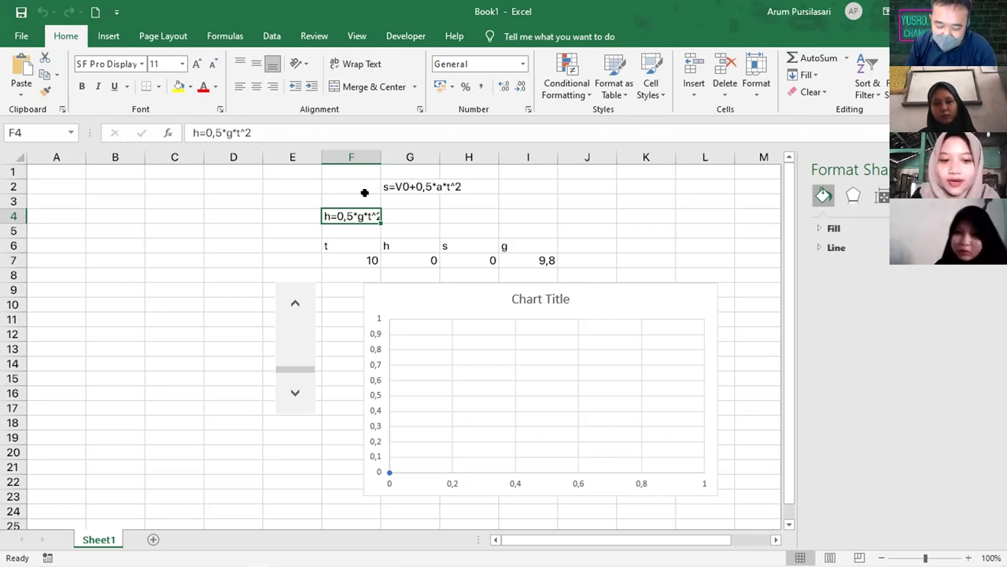
Clear the contents of the t, h, s and g table in E6:I7
{"action": "left_click", "coordinate": [293, 247]}
{"action": "left_click_drag", "start_coordinate": [293, 246], "coordinate": [547, 259]}
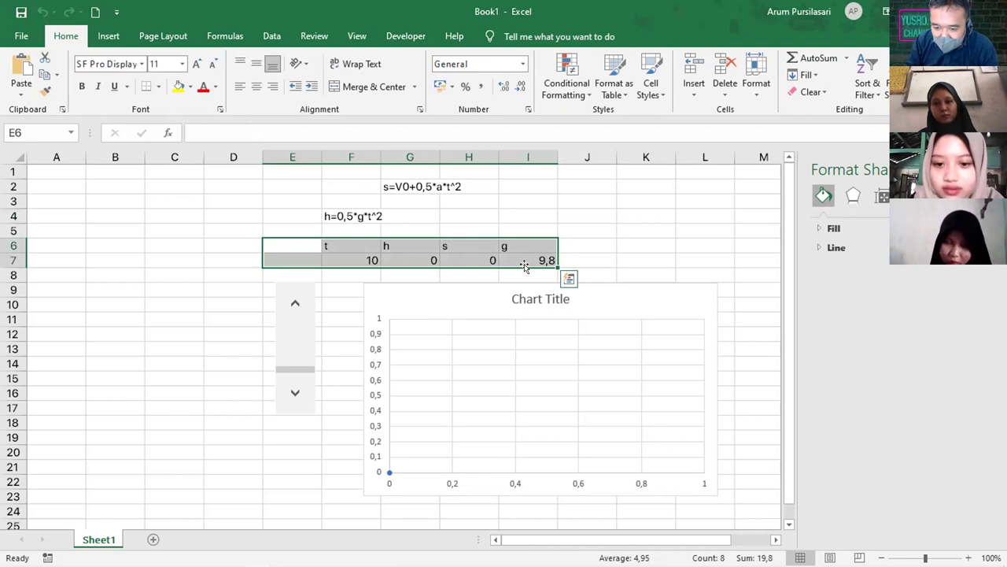
{"action": "key", "text": "Delete"}
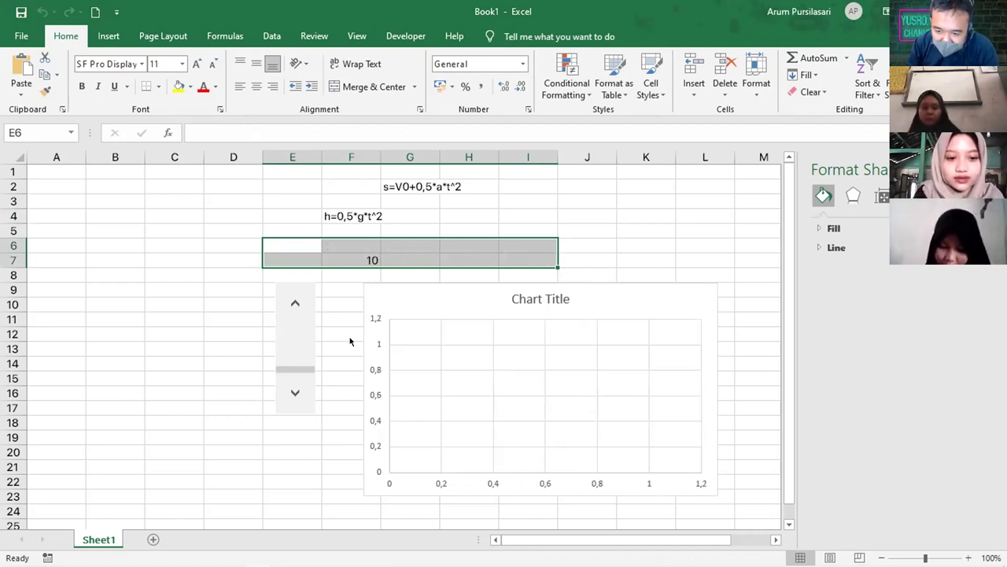
Delete the scroll bar and the scatter chart from the worksheet
{"action": "right_click", "coordinate": [296, 336]}
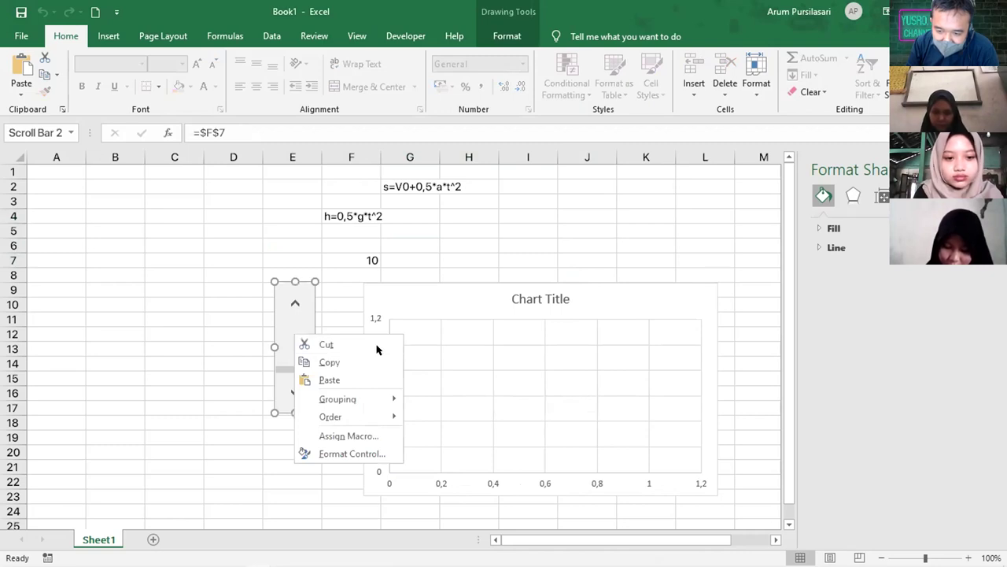
{"action": "left_click", "coordinate": [440, 290]}
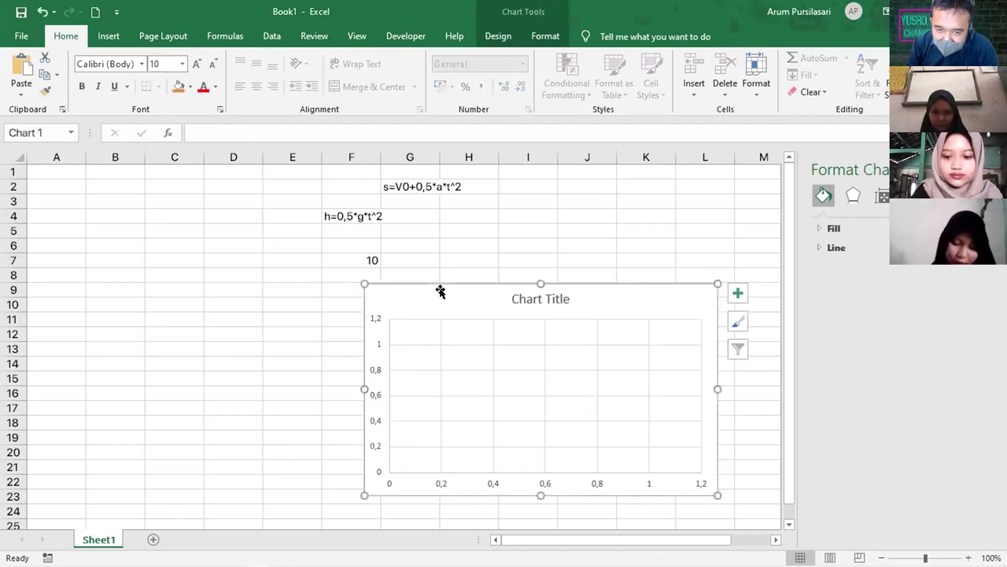
{"action": "key", "text": "Delete"}
Clear the leftover t value from F7 and enter the heading t in F6 to restart the table
{"action": "left_click", "coordinate": [363, 216]}
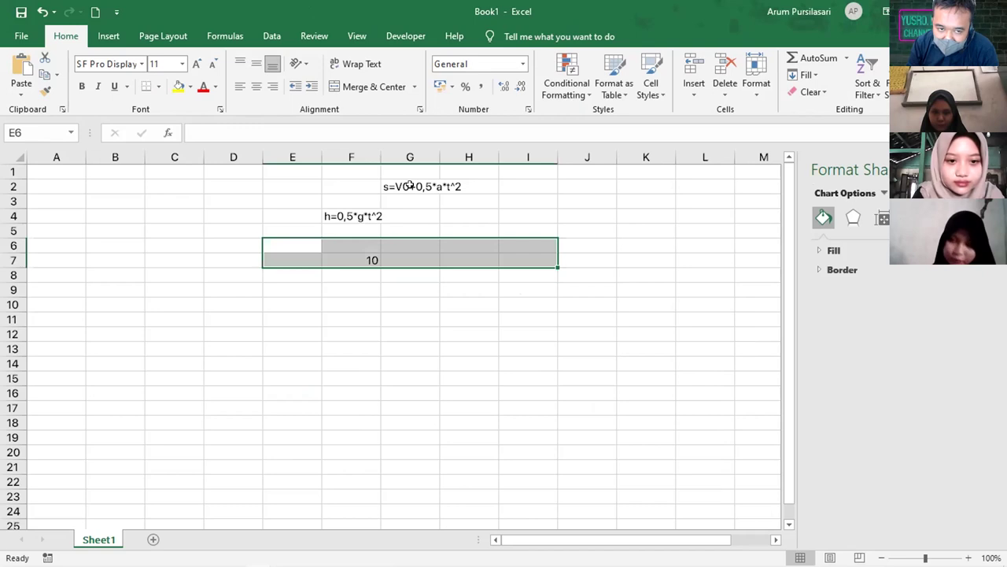
{"action": "left_click", "coordinate": [420, 186]}
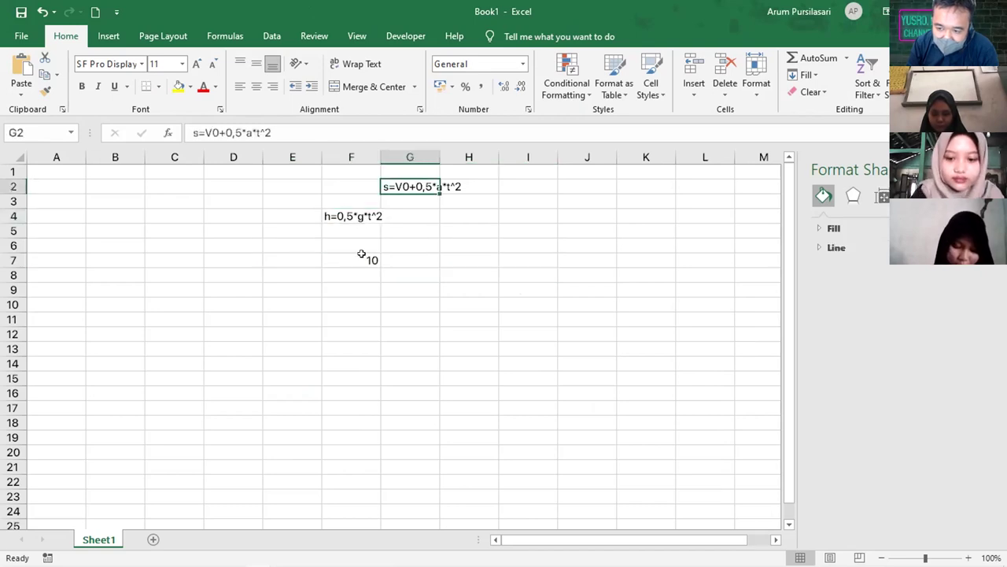
{"action": "left_click", "coordinate": [362, 253]}
{"action": "key", "text": "Delete"}
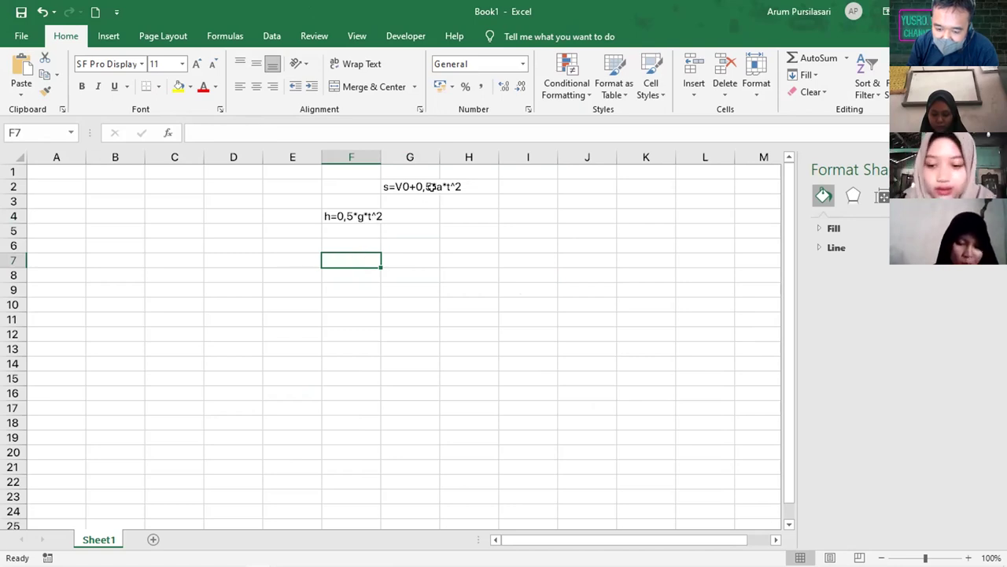
{"action": "left_click", "coordinate": [346, 251]}
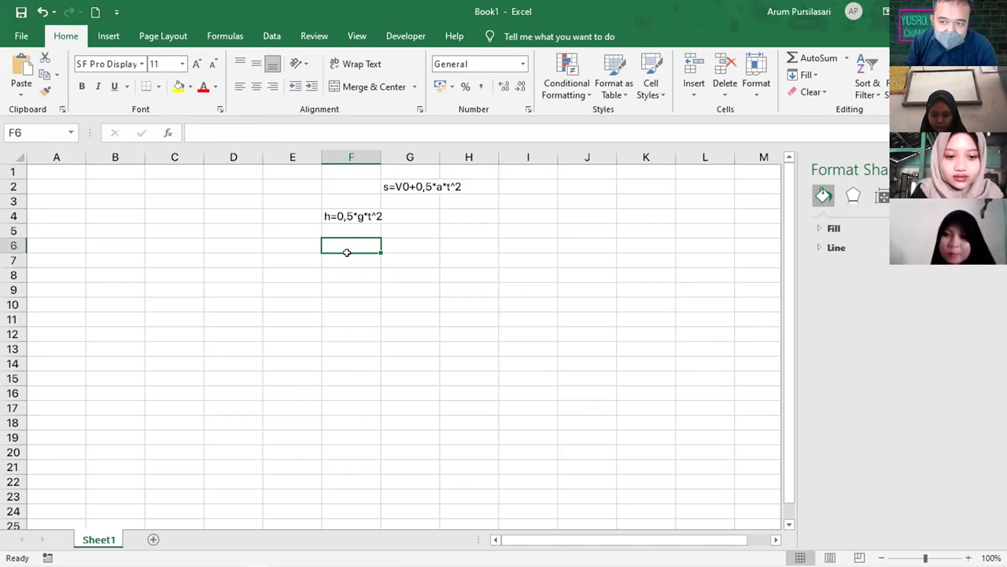
{"action": "type", "text": "t"}
{"action": "key", "text": "Tab"}
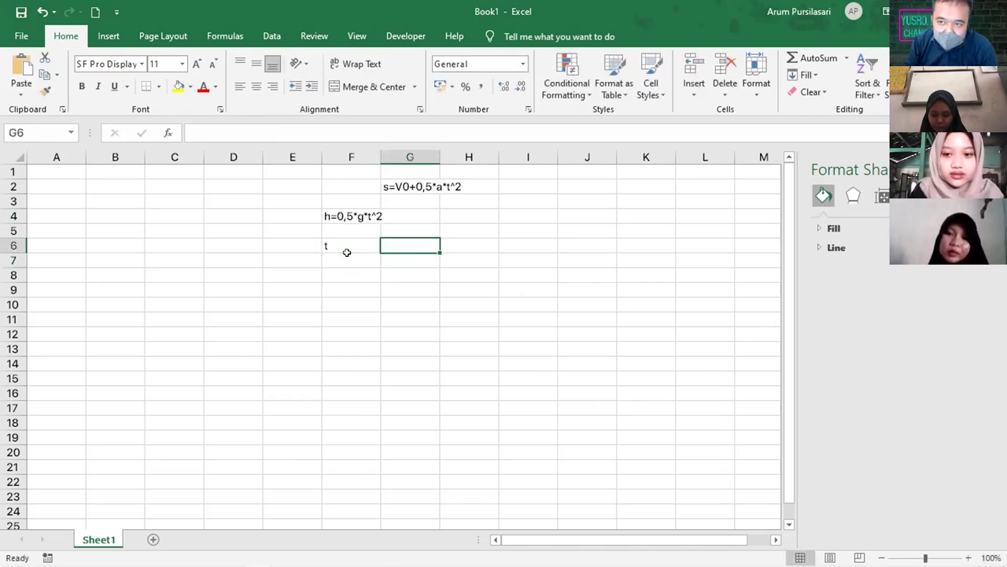
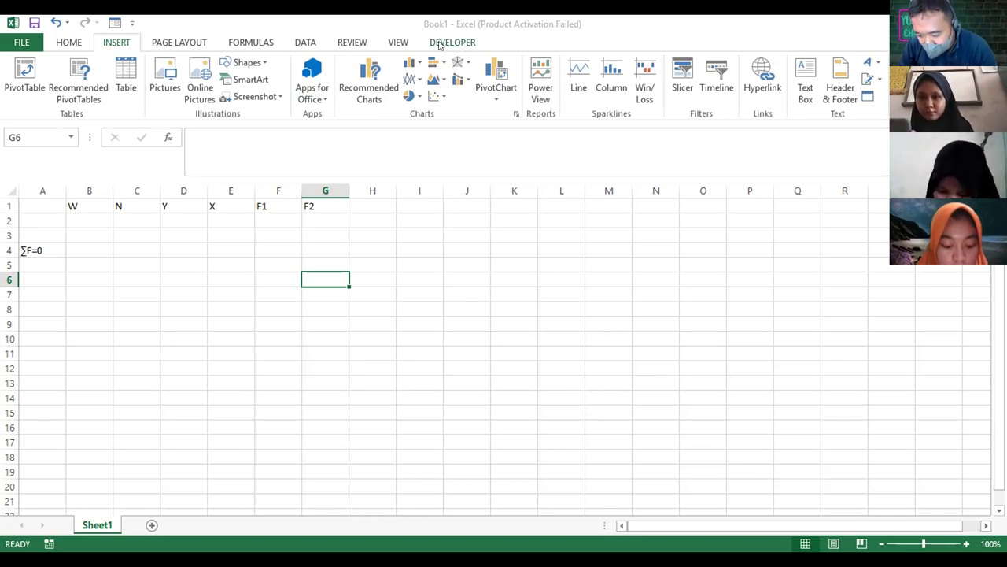
{"action": "left_click", "coordinate": [438, 45]}
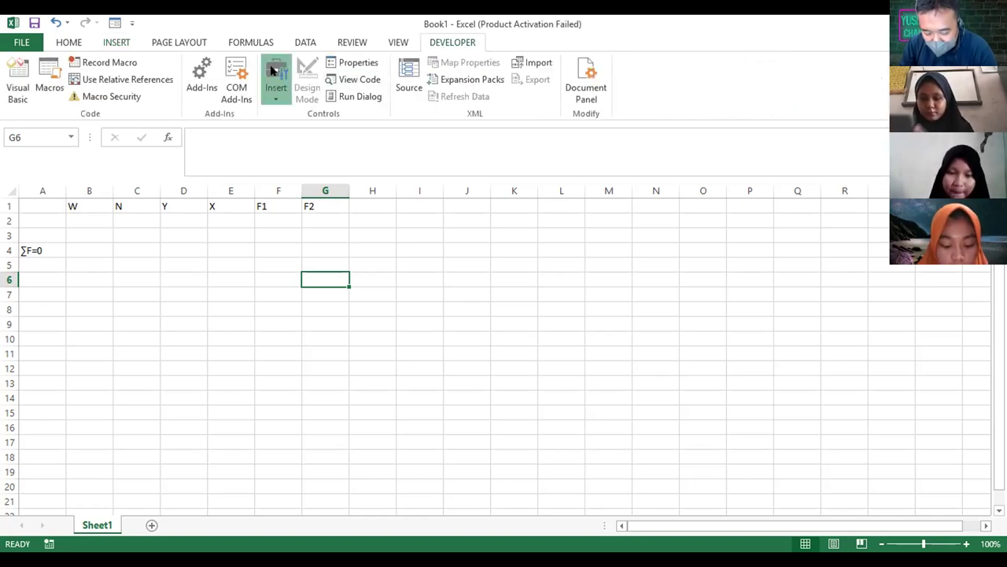
{"action": "left_click", "coordinate": [273, 75]}
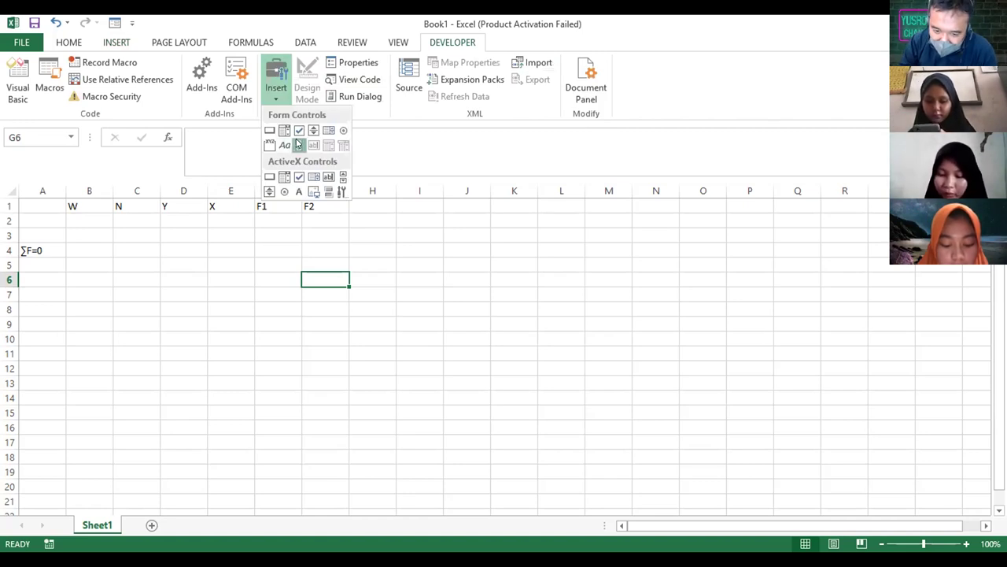
{"action": "left_click", "coordinate": [299, 145]}
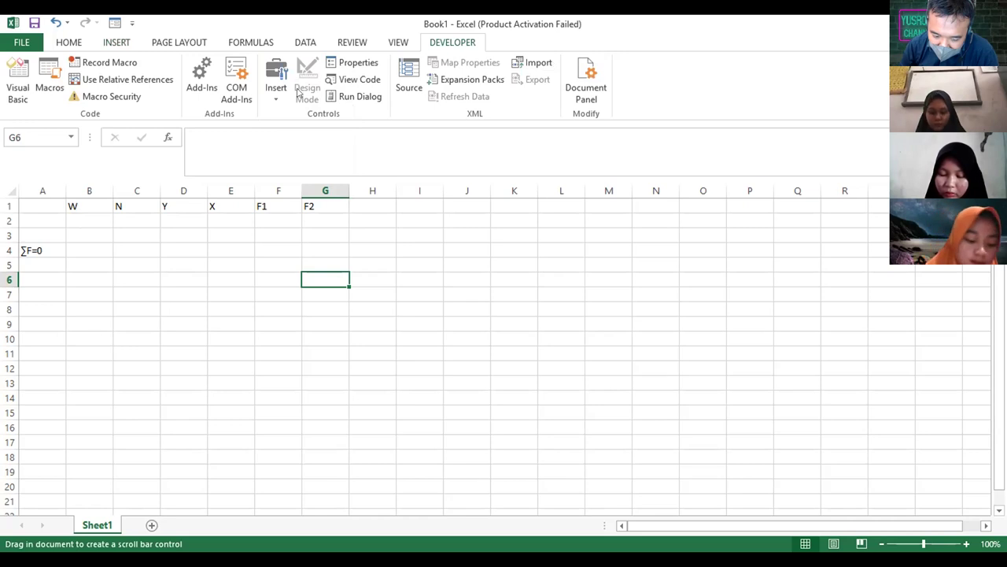
{"action": "left_click", "coordinate": [270, 88]}
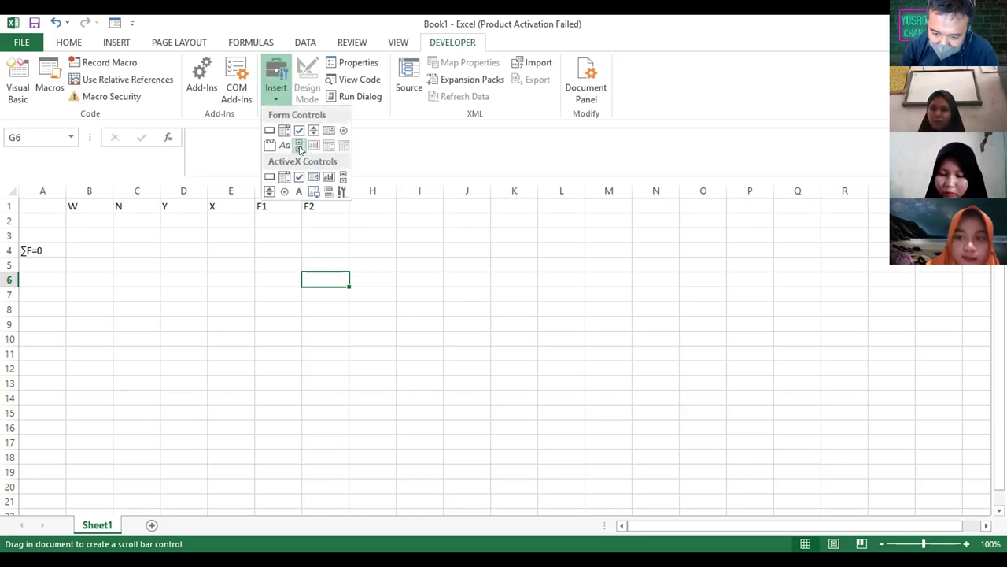
{"action": "key", "text": "Escape"}
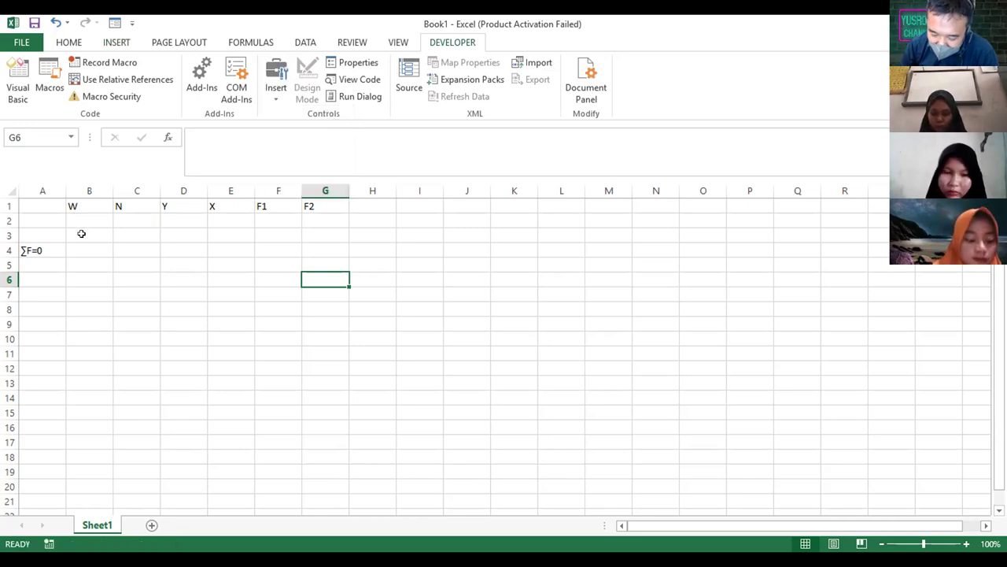
{"action": "left_click_drag", "start_coordinate": [78, 249], "coordinate": [96, 296]}
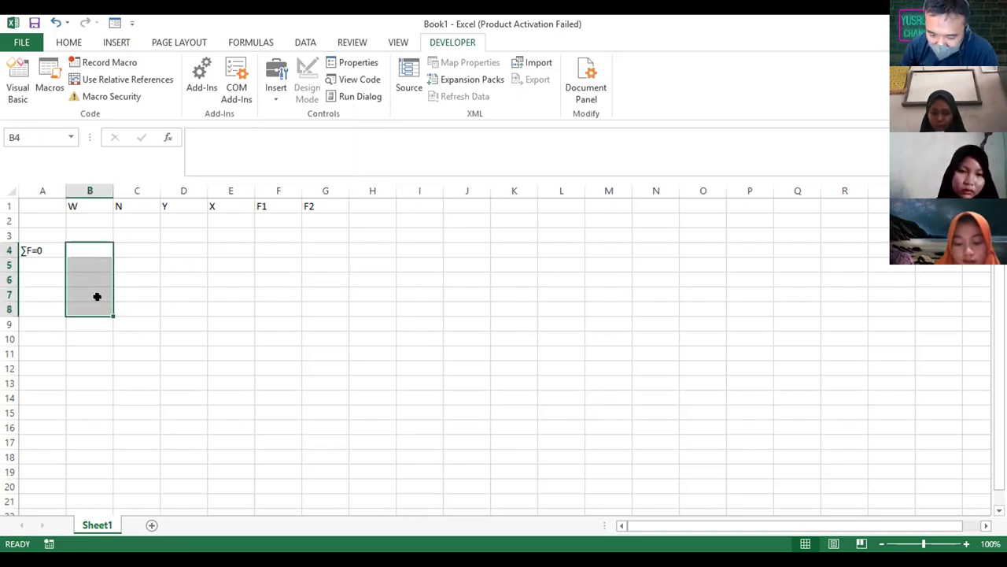
Draw two vertical scroll bar form controls, one below the W value cell in column B and one below N in column C
{"action": "left_click", "coordinate": [276, 78]}
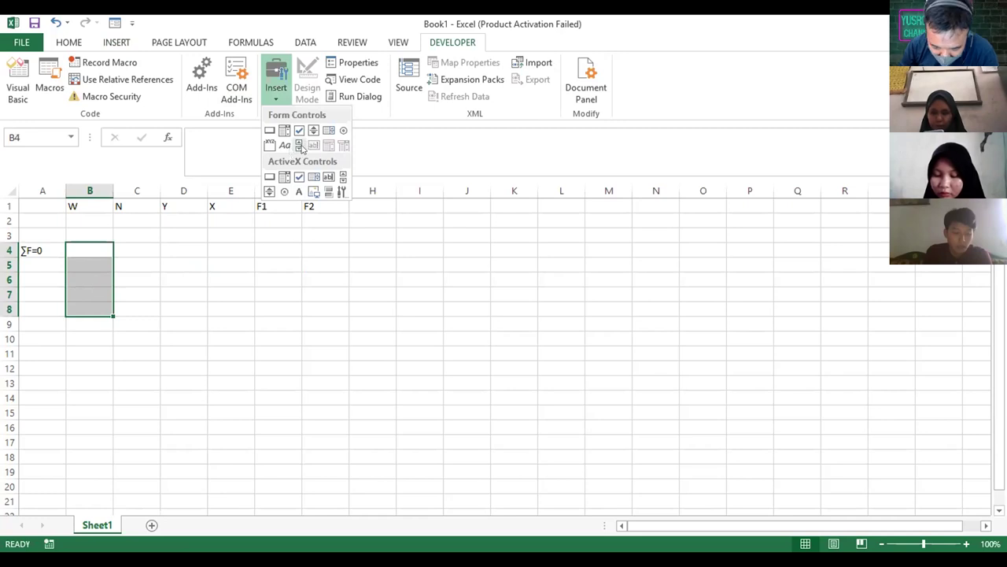
{"action": "left_click", "coordinate": [299, 144]}
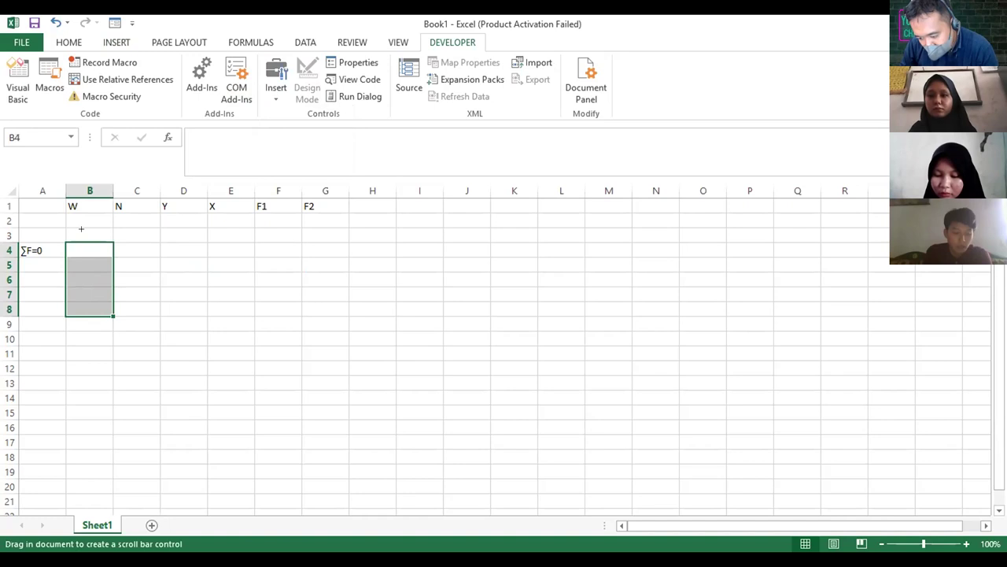
{"action": "left_click_drag", "start_coordinate": [81, 228], "coordinate": [110, 308]}
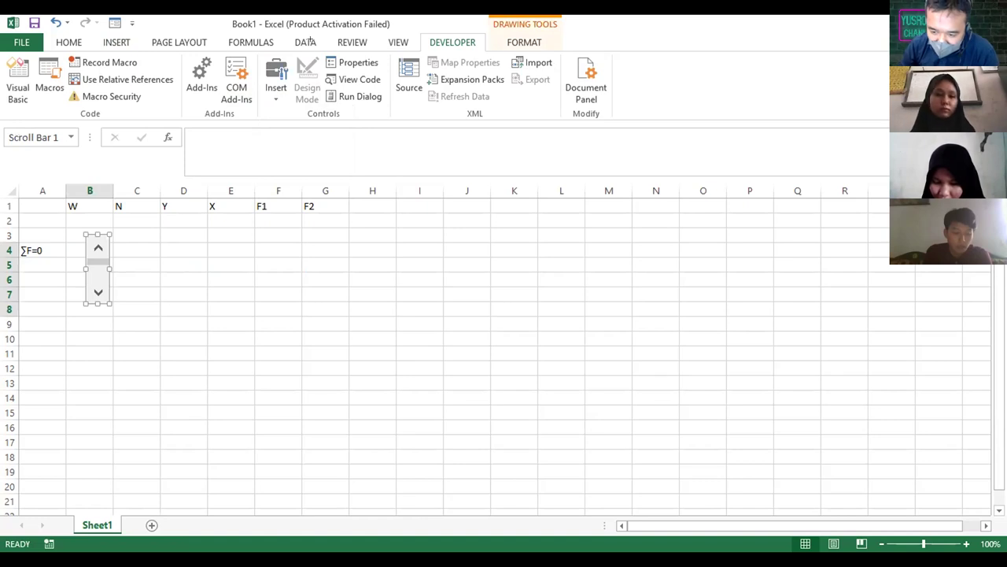
{"action": "left_click", "coordinate": [276, 79]}
{"action": "left_click", "coordinate": [299, 145]}
{"action": "left_click_drag", "start_coordinate": [139, 238], "coordinate": [159, 298]}
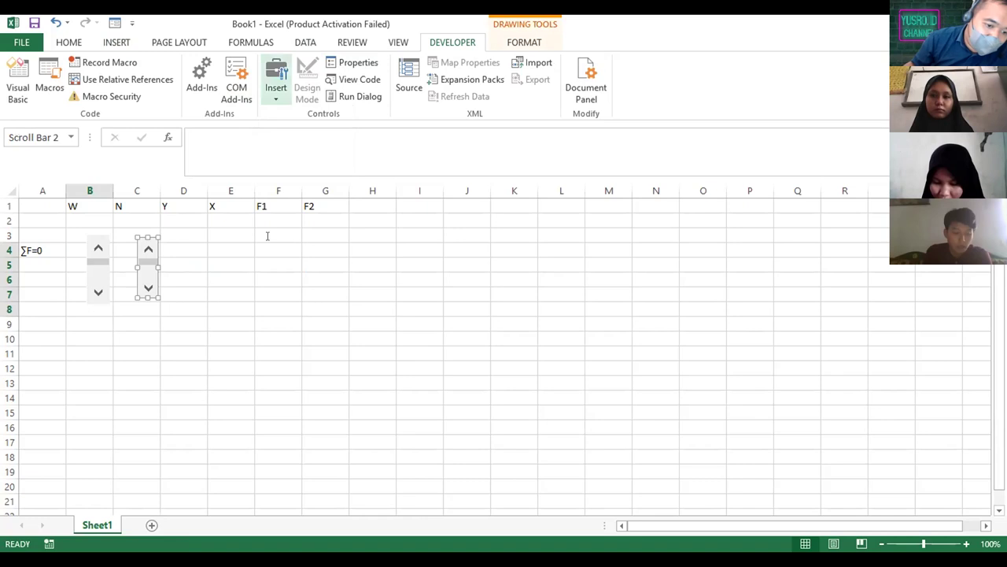
Draw two more vertical scroll bar form controls, one below F1 in column F and one below F2 in column G
{"action": "left_click", "coordinate": [271, 79]}
{"action": "left_click", "coordinate": [300, 148]}
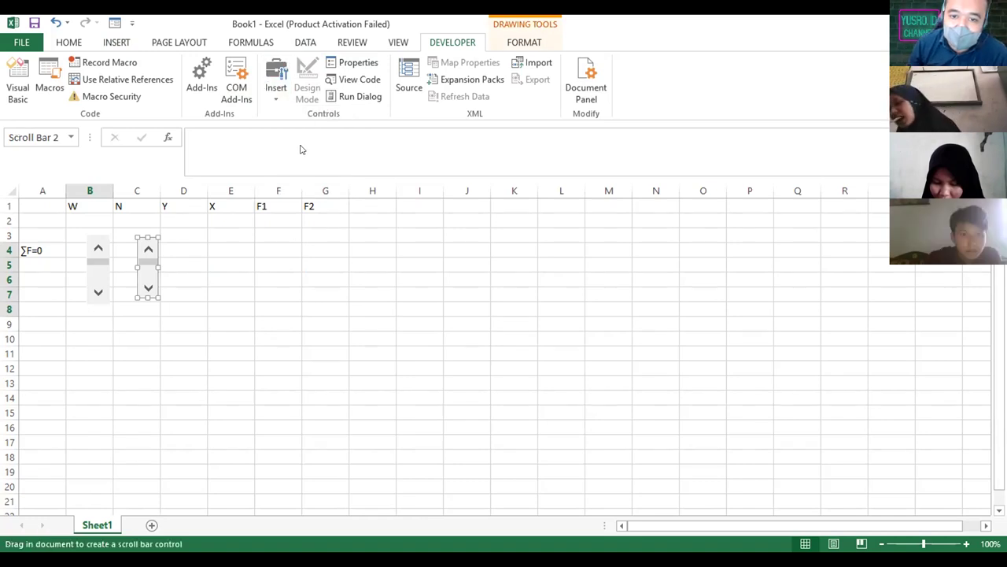
{"action": "left_click_drag", "start_coordinate": [269, 239], "coordinate": [296, 312]}
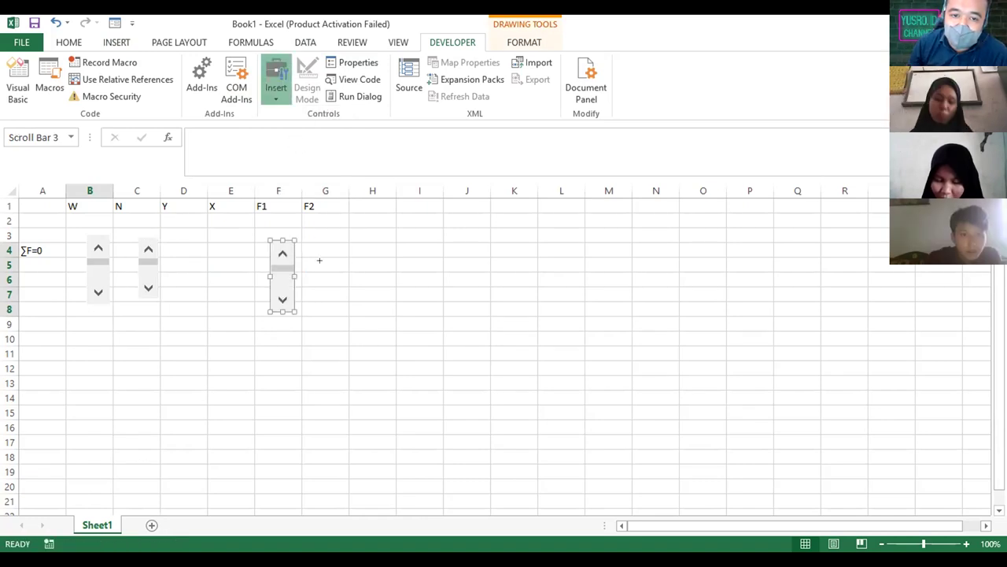
{"action": "left_click", "coordinate": [276, 79]}
{"action": "left_click", "coordinate": [299, 149]}
{"action": "left_click_drag", "start_coordinate": [317, 244], "coordinate": [342, 317]}
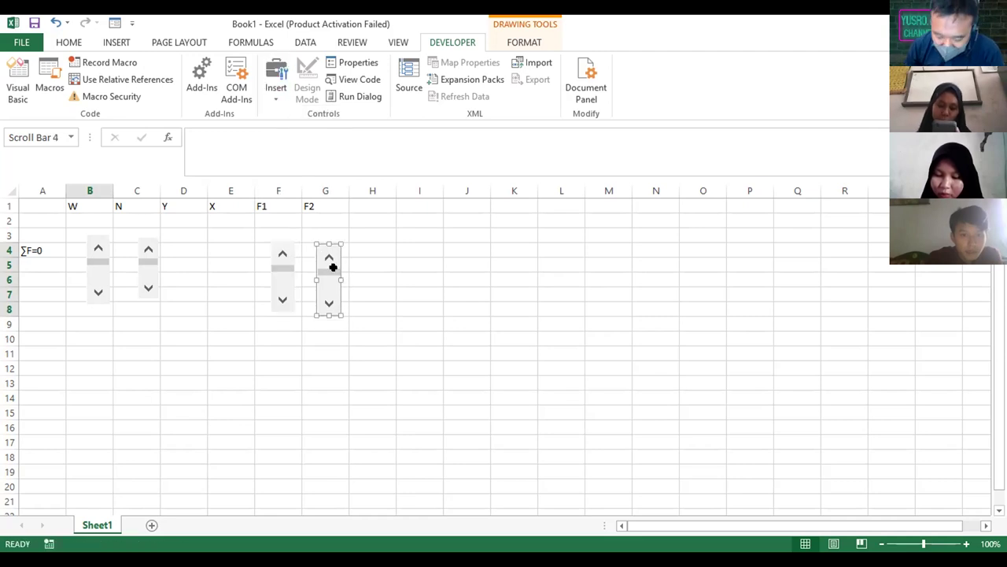
Enter the value 1 for W in cell B2 and for N in cell C2
{"action": "left_click", "coordinate": [88, 214]}
{"action": "double_click", "coordinate": [87, 215]}
{"action": "type", "text": "1"}
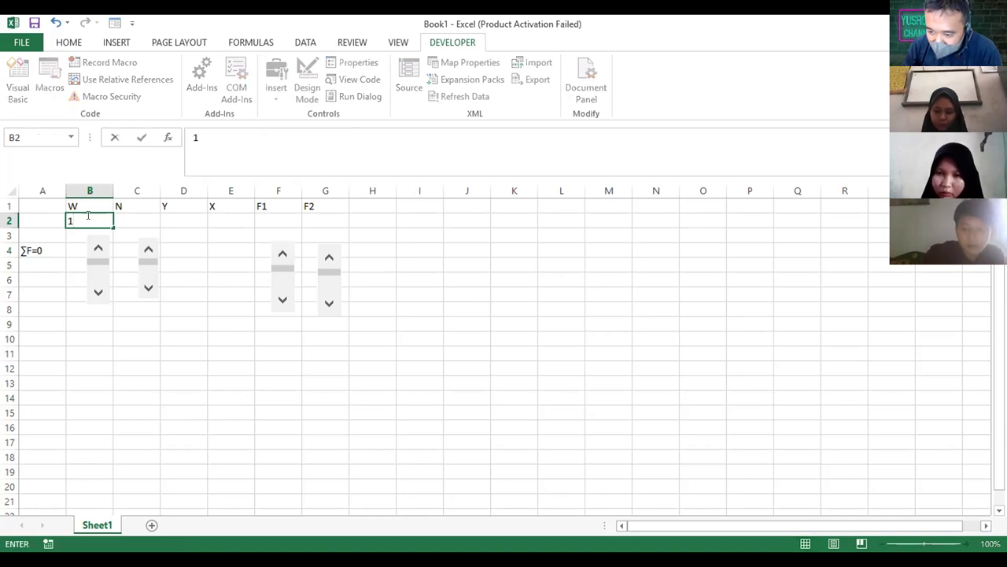
{"action": "key", "text": "Tab"}
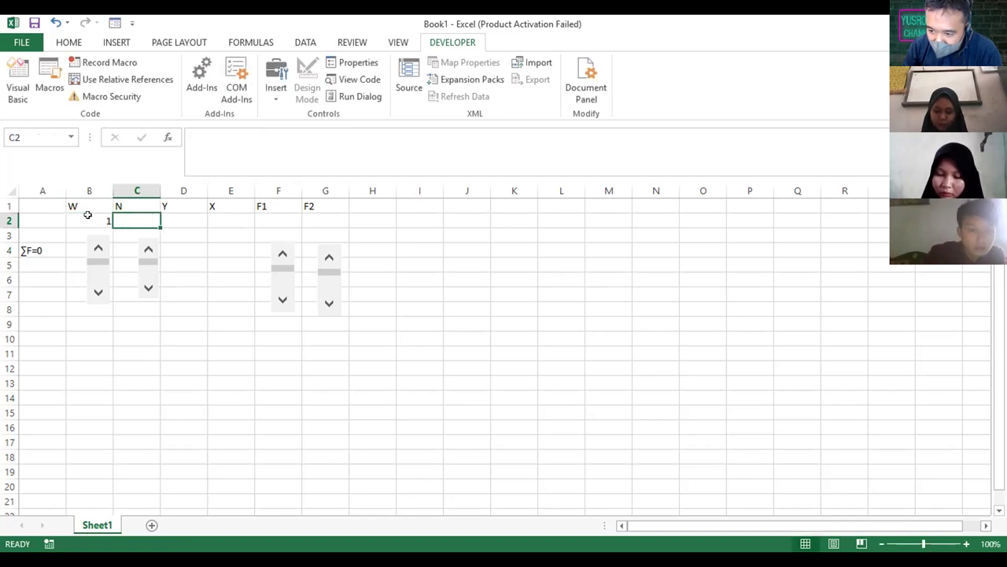
{"action": "type", "text": "1"}
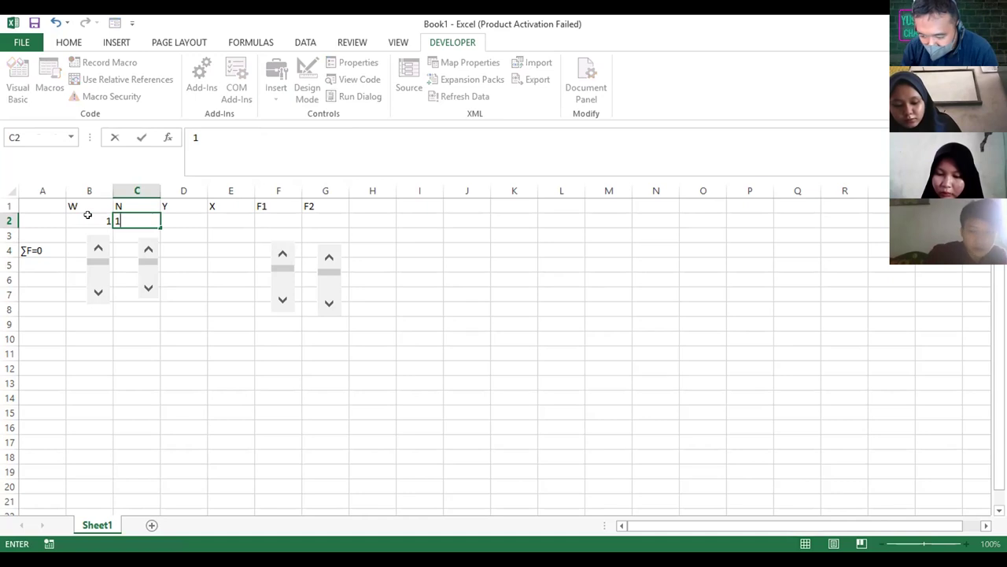
{"action": "key", "text": "Tab"}
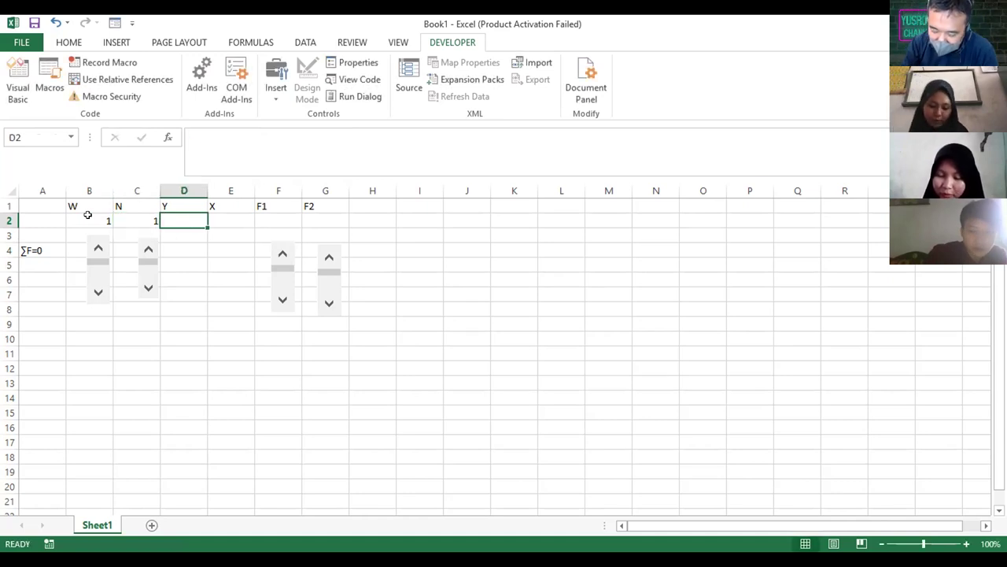
Enter the value 1 under the F1 heading in column F and under the F2 heading in column G
{"action": "left_click", "coordinate": [265, 214]}
{"action": "type", "text": "1"}
{"action": "key", "text": "Tab"}
{"action": "type", "text": "1"}
{"action": "key", "text": "Tab"}
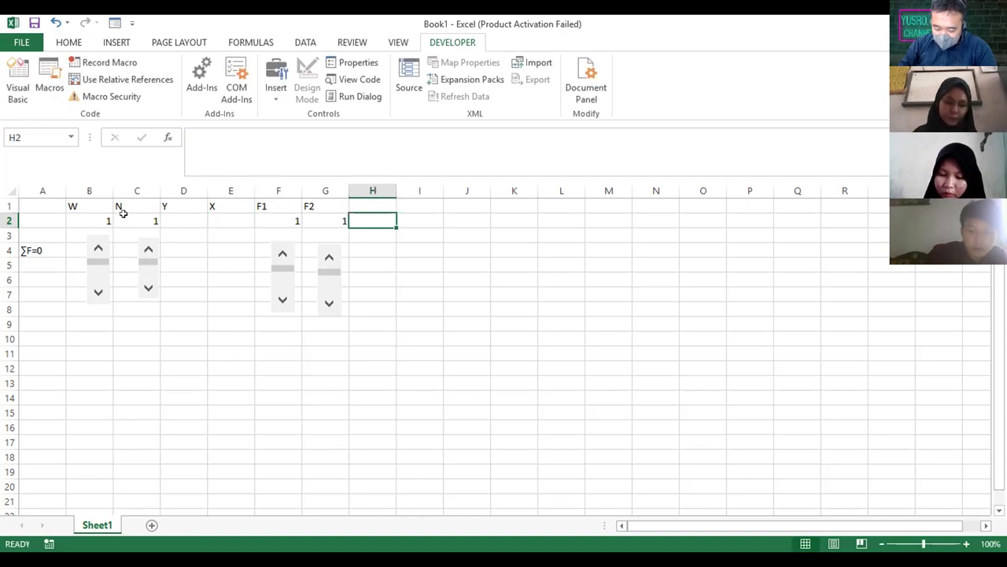
Enter the formula =B2-C2 in D2 to calculate Y as W minus N
{"action": "key", "text": "Left"}
{"action": "key", "text": "Left"}
{"action": "key", "text": "Left"}
{"action": "key", "text": "Left"}
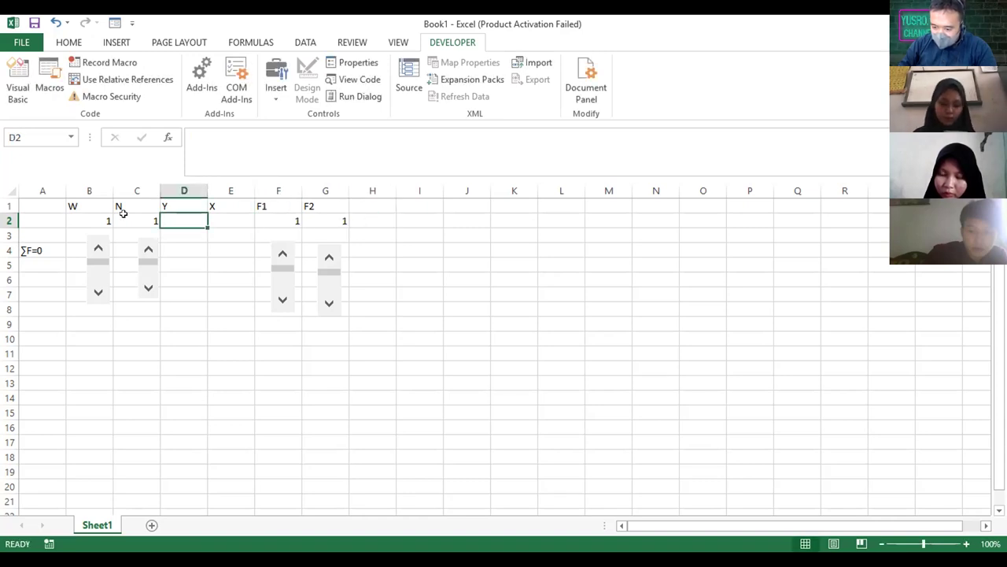
{"action": "type", "text": "="}
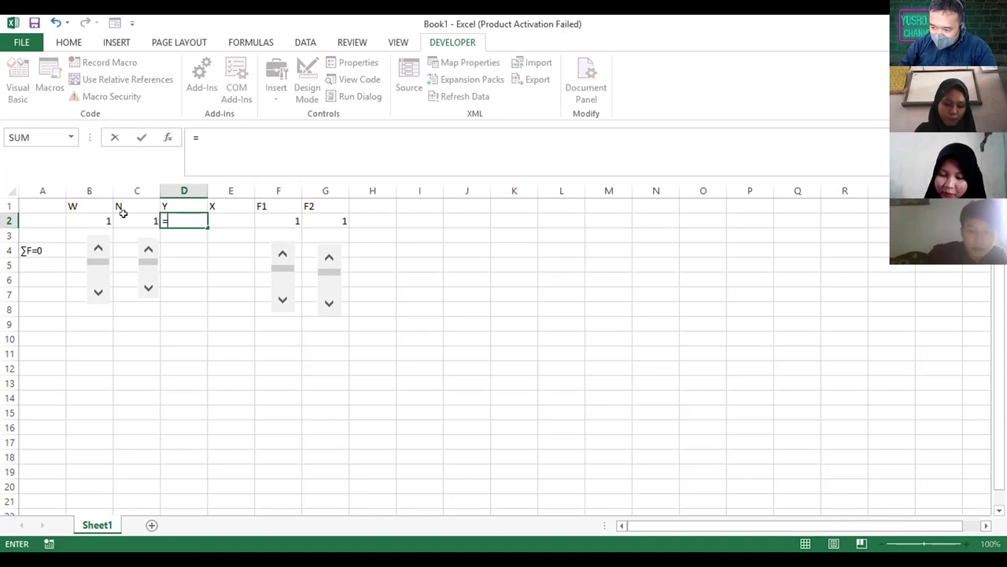
{"action": "key", "text": "Left"}
{"action": "key", "text": "Left"}
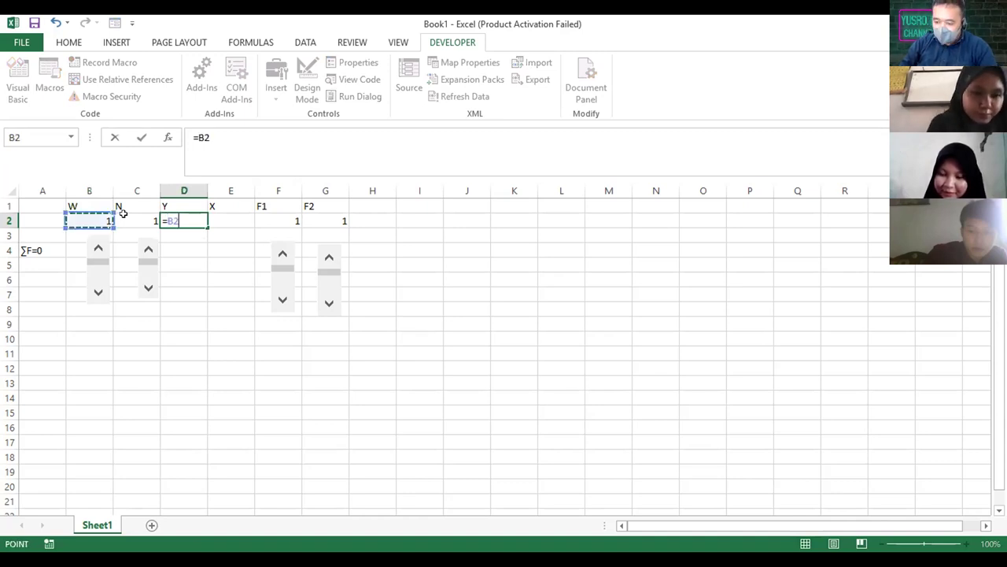
{"action": "type", "text": "-"}
{"action": "key", "text": "Left"}
{"action": "key", "text": "Return"}
Link the scroll bar below N to cell $C$2 and use it to raise N to 1
{"action": "right_click", "coordinate": [96, 279]}
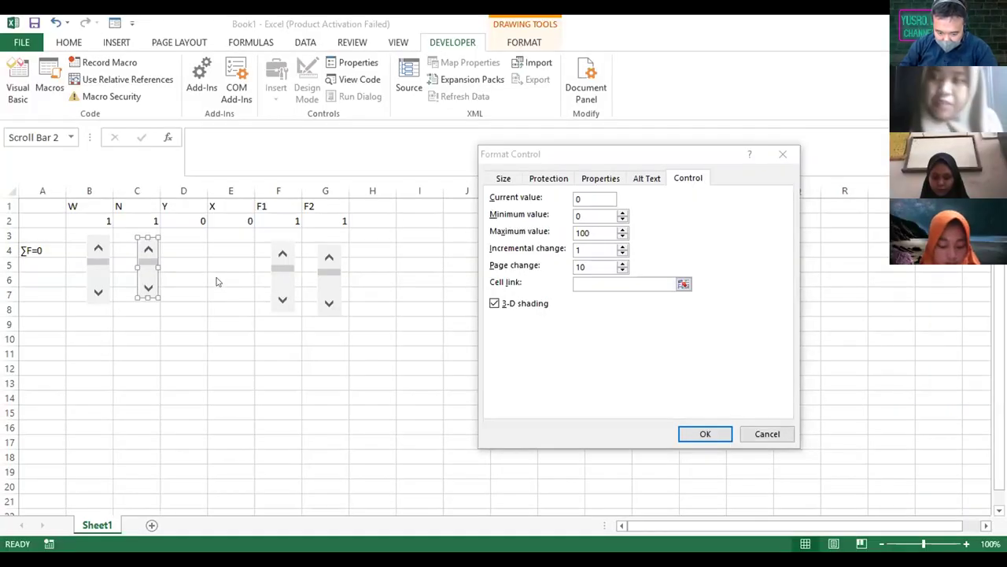
{"action": "left_click", "coordinate": [675, 284]}
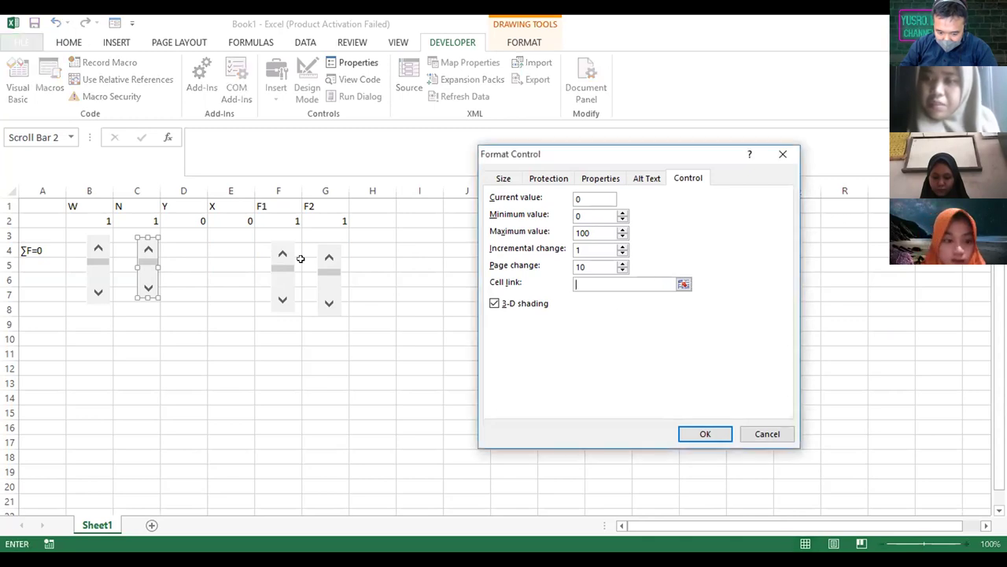
{"action": "left_click", "coordinate": [136, 224]}
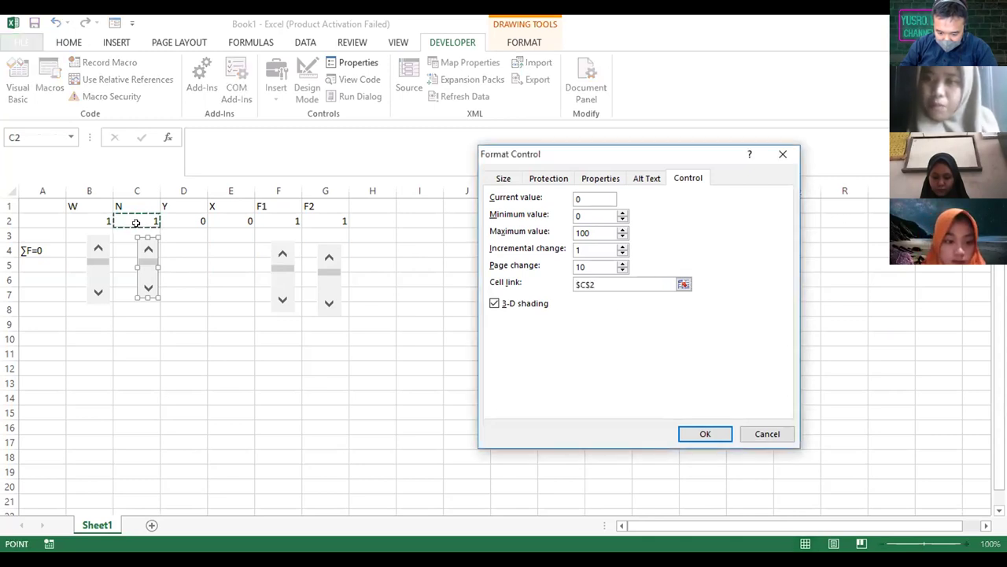
{"action": "left_click", "coordinate": [704, 434]}
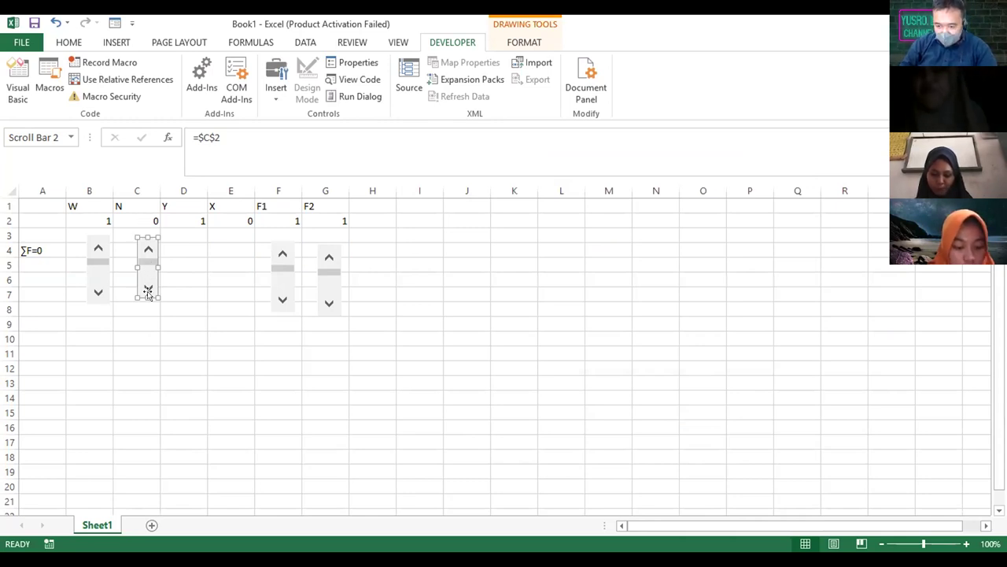
{"action": "left_click", "coordinate": [162, 325]}
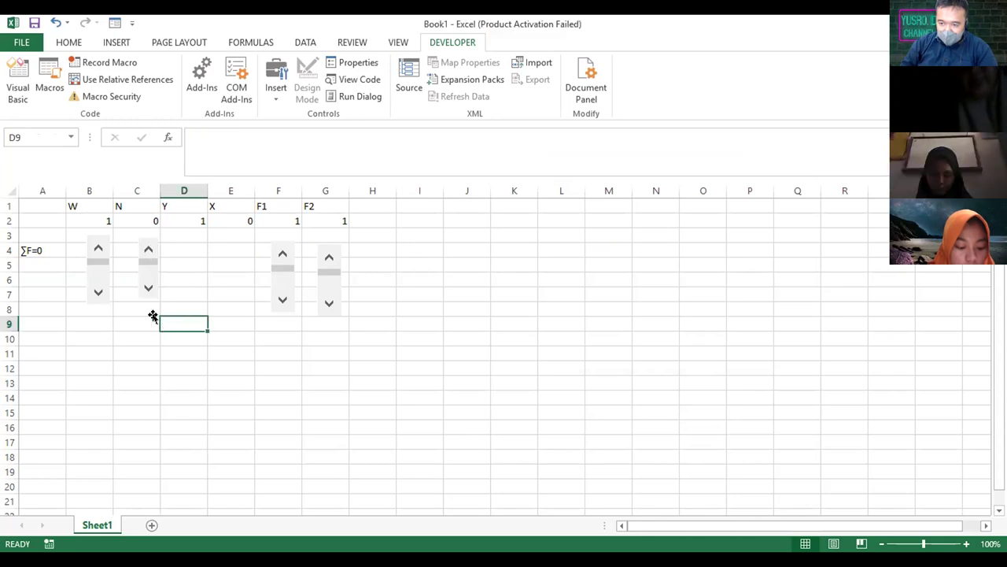
{"action": "left_click", "coordinate": [145, 292]}
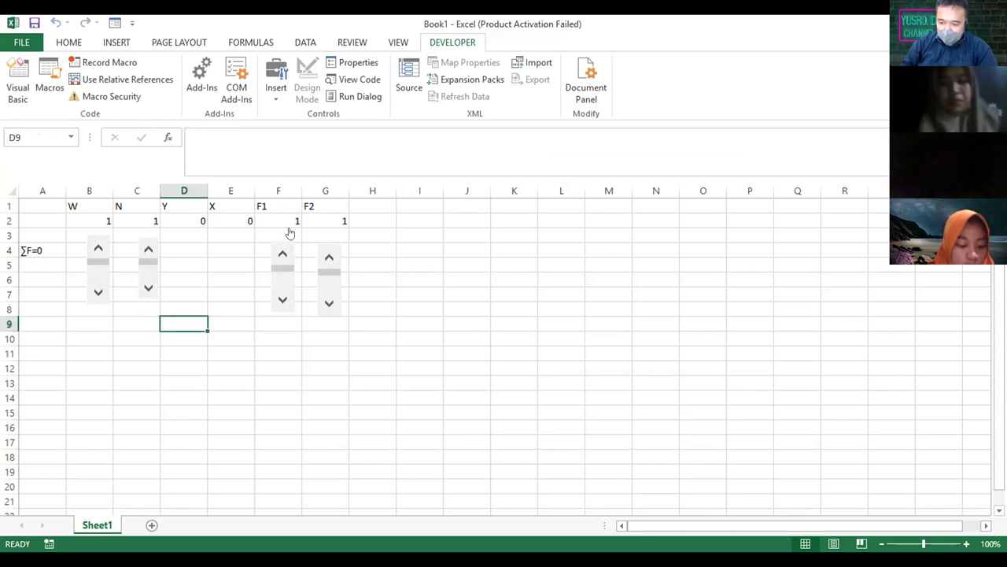
Link the scroll bar in column F, below the F1 heading, to cell $F$2
{"action": "left_click", "coordinate": [279, 274], "text": "ctrl"}
{"action": "key", "text": "shift+F10"}
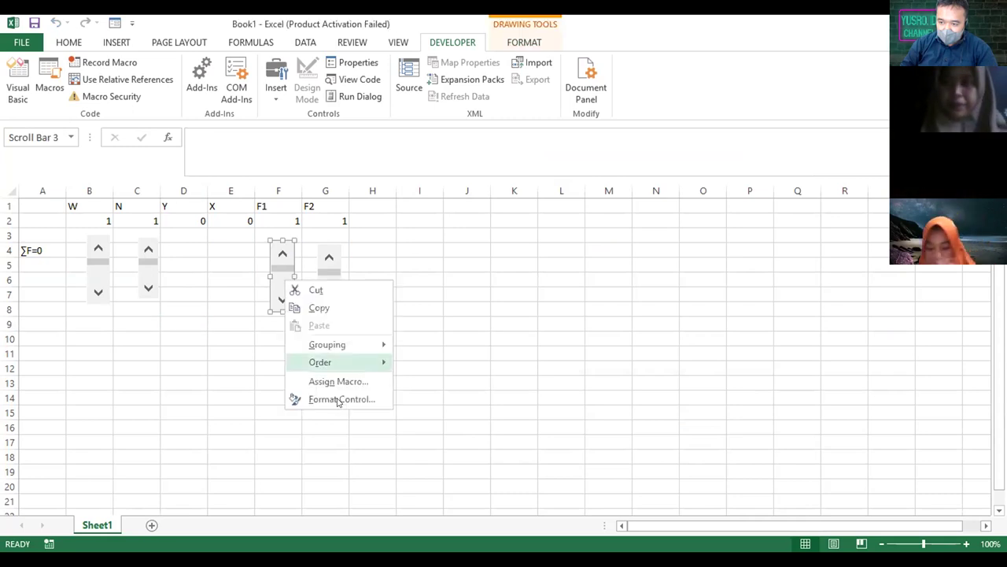
{"action": "key", "text": "Return"}
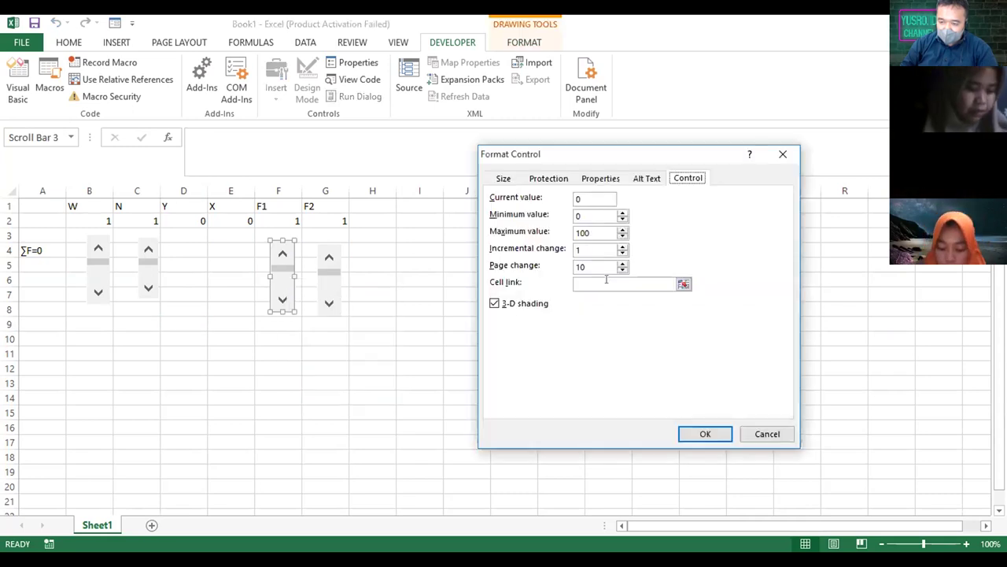
{"action": "left_click", "coordinate": [621, 282]}
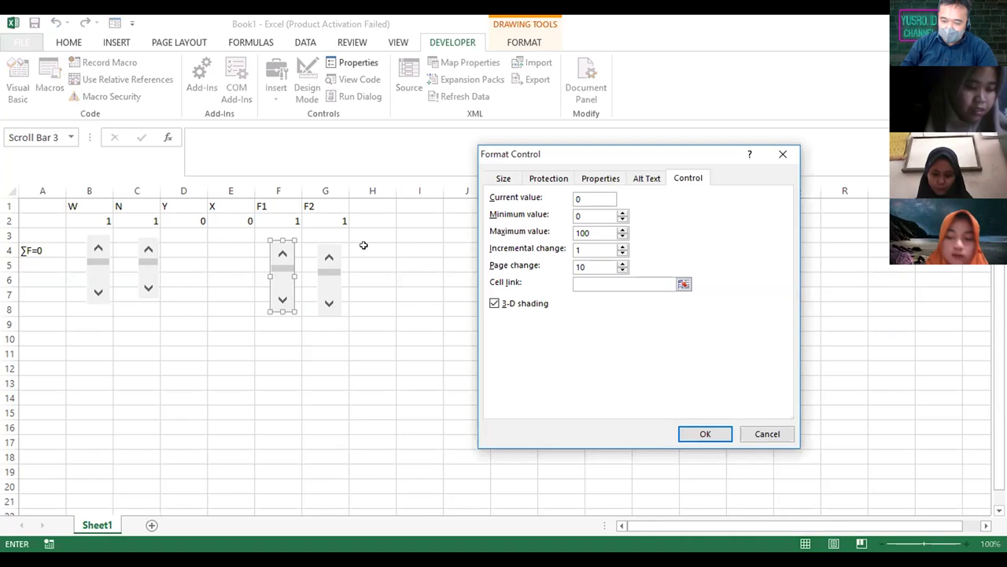
{"action": "left_click", "coordinate": [291, 221]}
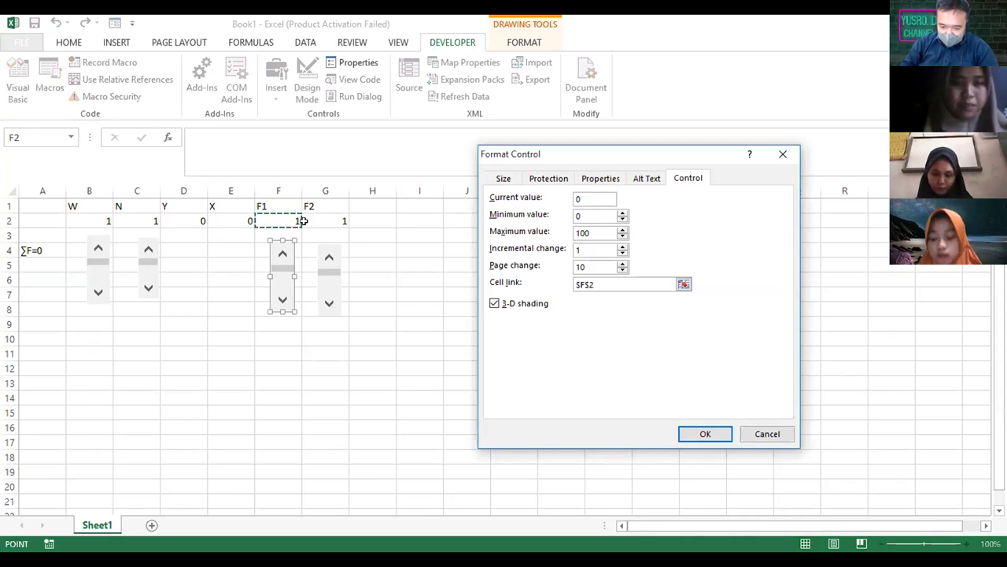
{"action": "left_click", "coordinate": [706, 433]}
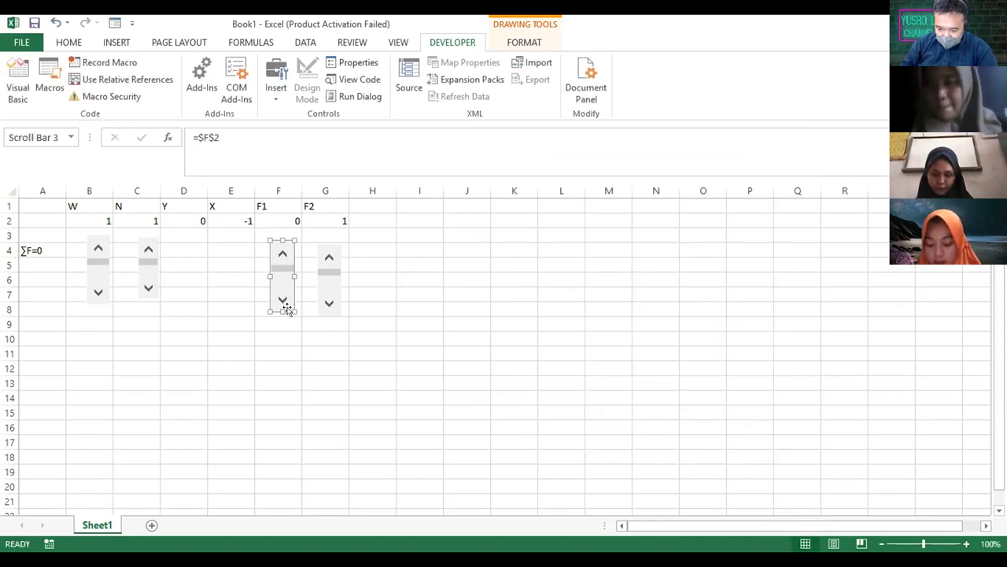
Link the scroll bar below the F2 heading in column G to cell $G$2
{"action": "right_click", "coordinate": [330, 290]}
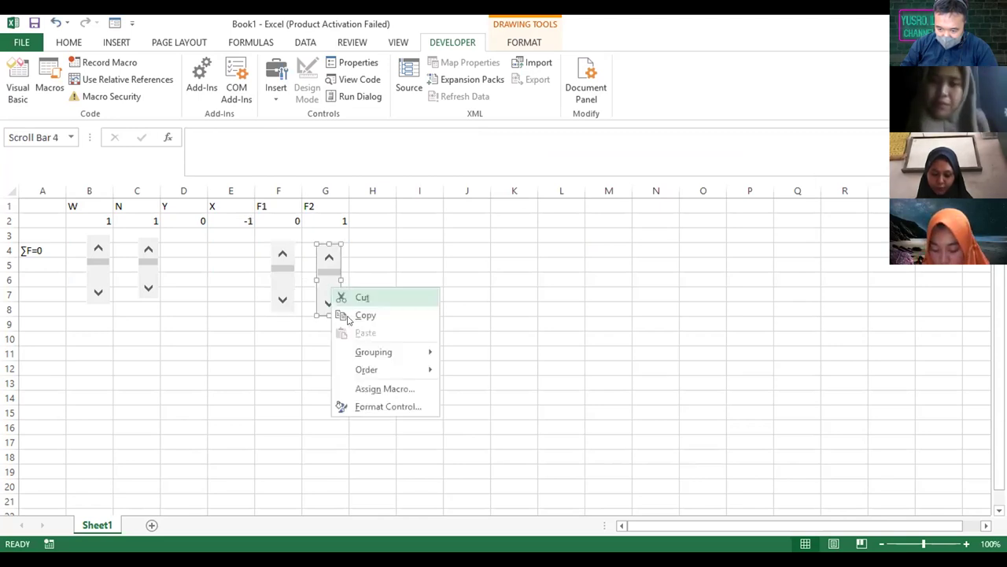
{"action": "left_click", "coordinate": [370, 401]}
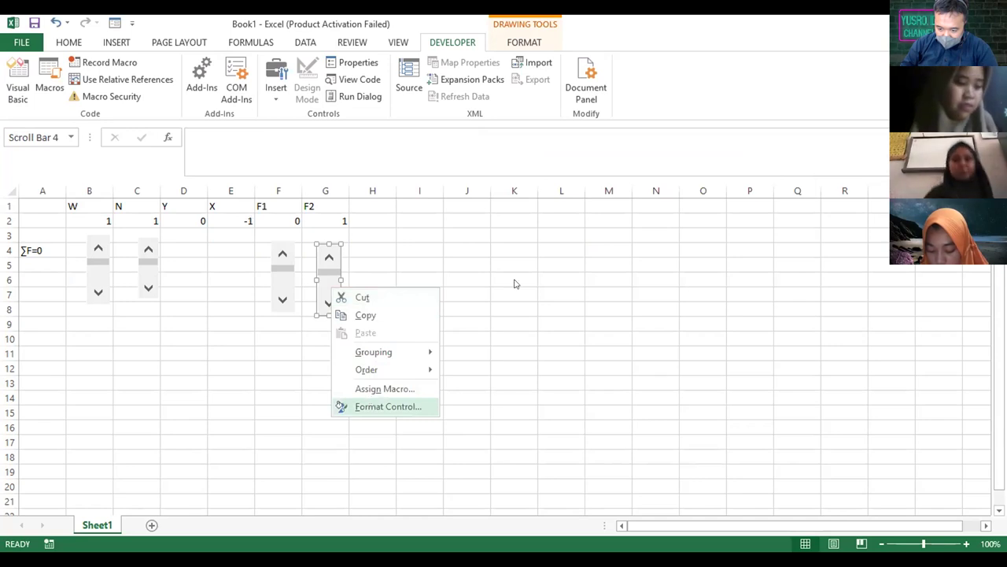
{"action": "left_click", "coordinate": [583, 281]}
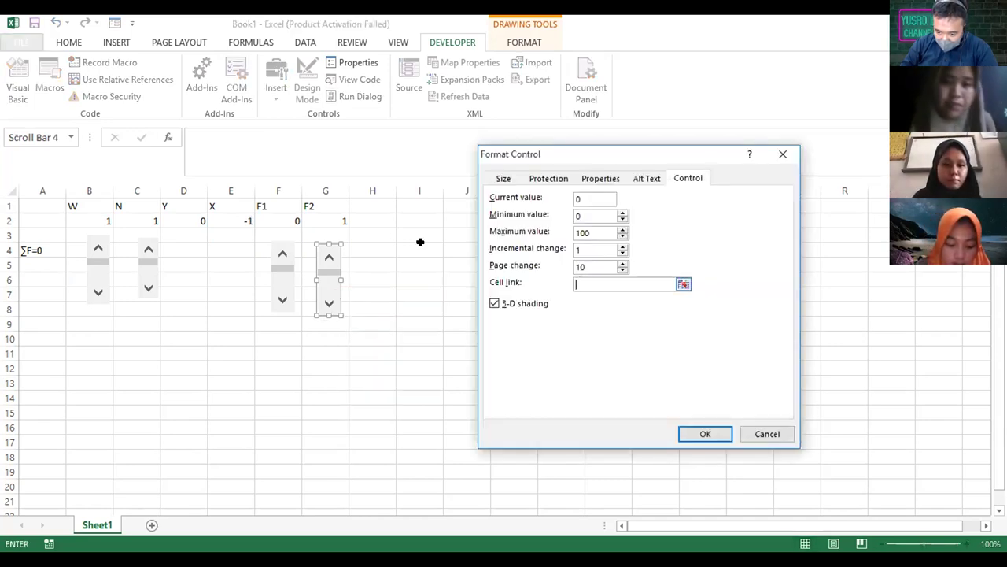
{"action": "left_click", "coordinate": [328, 215]}
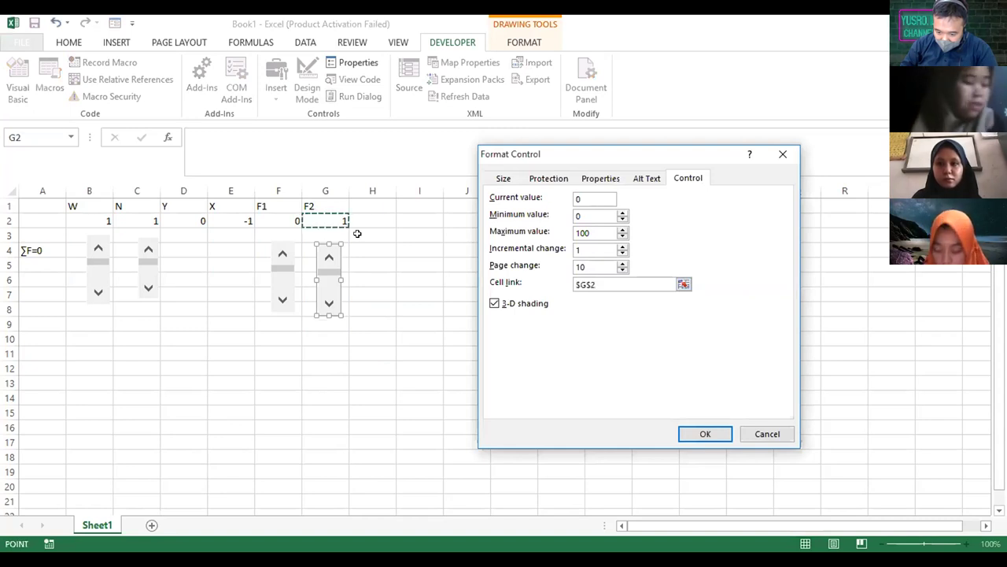
{"action": "left_click", "coordinate": [693, 433]}
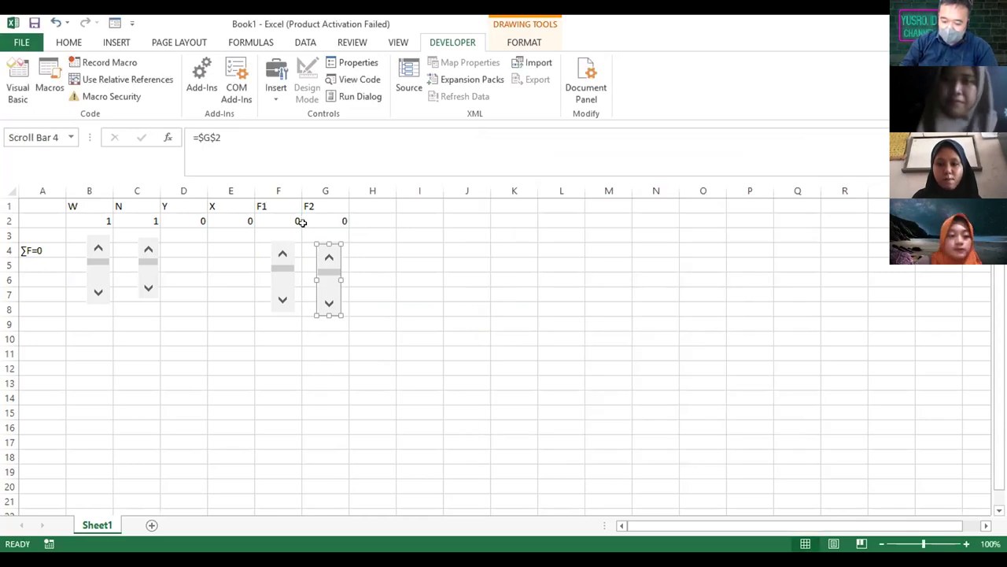
Use the scroll bars below F1 and F2 to raise both values to 1
{"action": "right_click", "coordinate": [288, 283]}
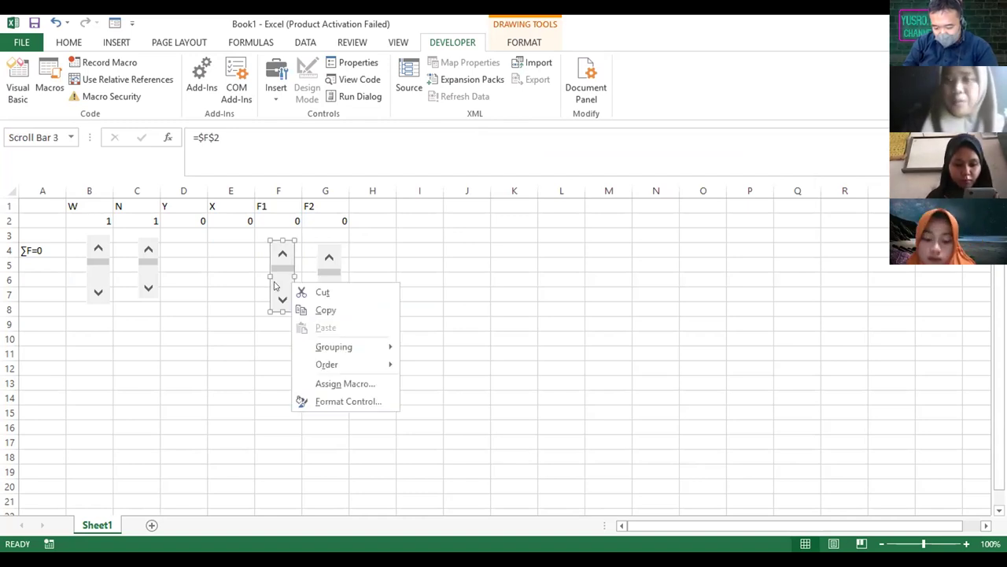
{"action": "key", "text": "Escape"}
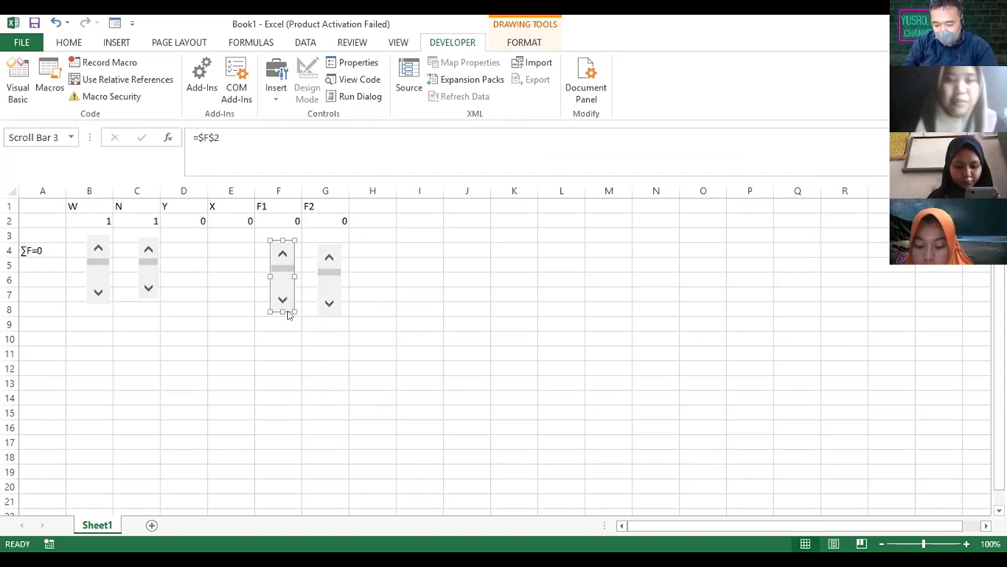
{"action": "key", "text": "Escape"}
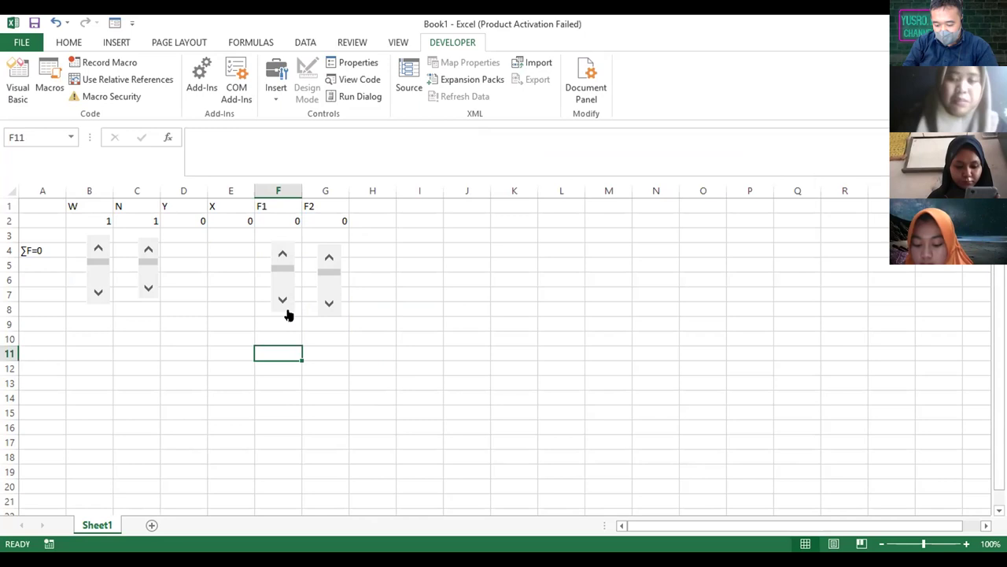
{"action": "left_click", "coordinate": [329, 304]}
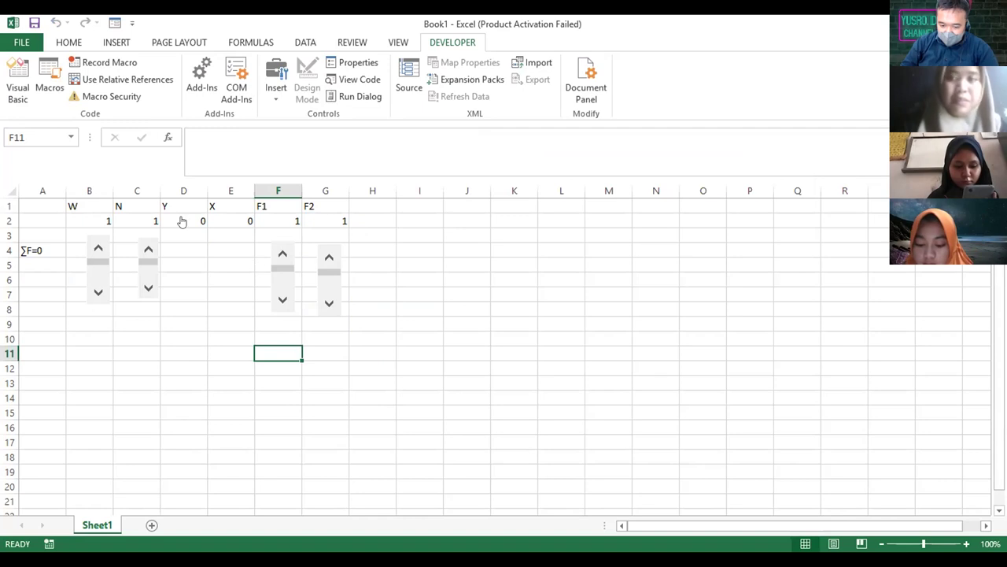
Insert an X Y (Scatter) chart based on the Y and X values in D2:E2
{"action": "left_click_drag", "start_coordinate": [193, 222], "coordinate": [250, 223]}
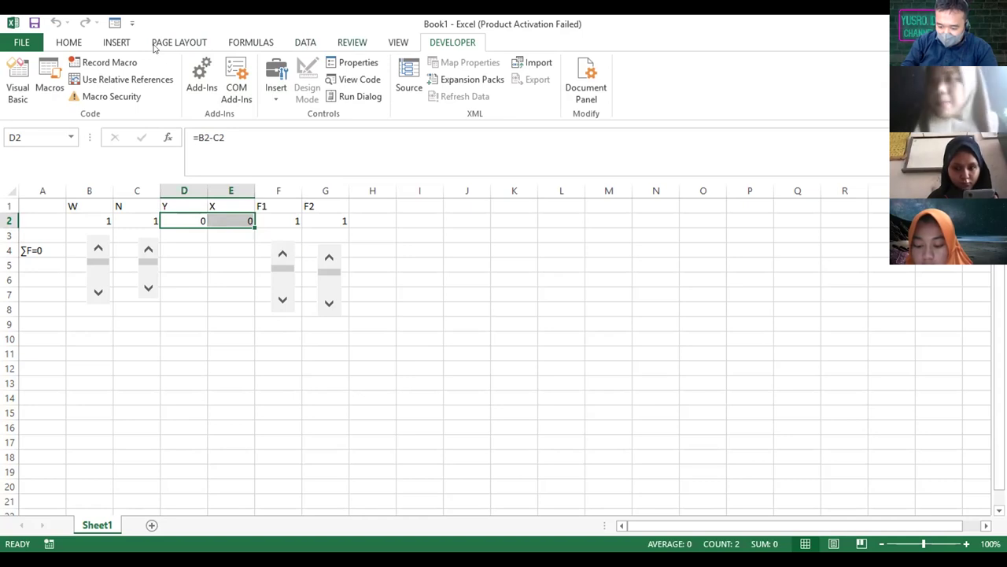
{"action": "left_click", "coordinate": [114, 43]}
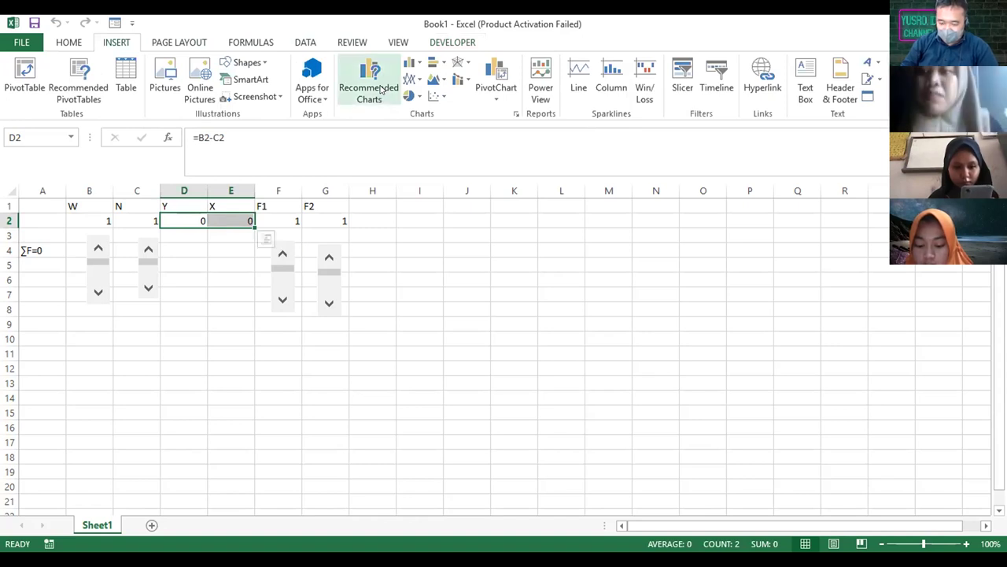
{"action": "left_click", "coordinate": [396, 100]}
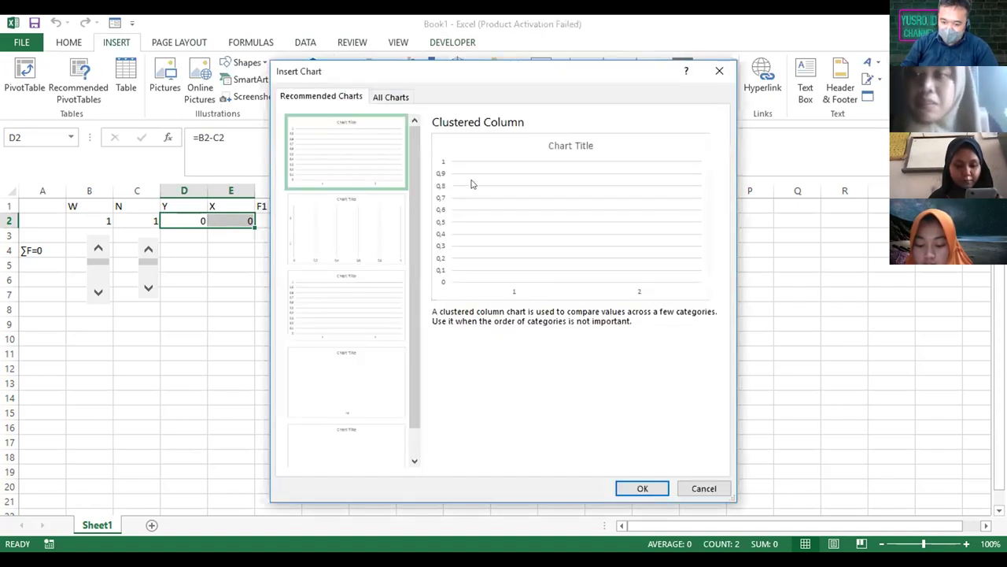
{"action": "key", "text": "ctrl+Tab"}
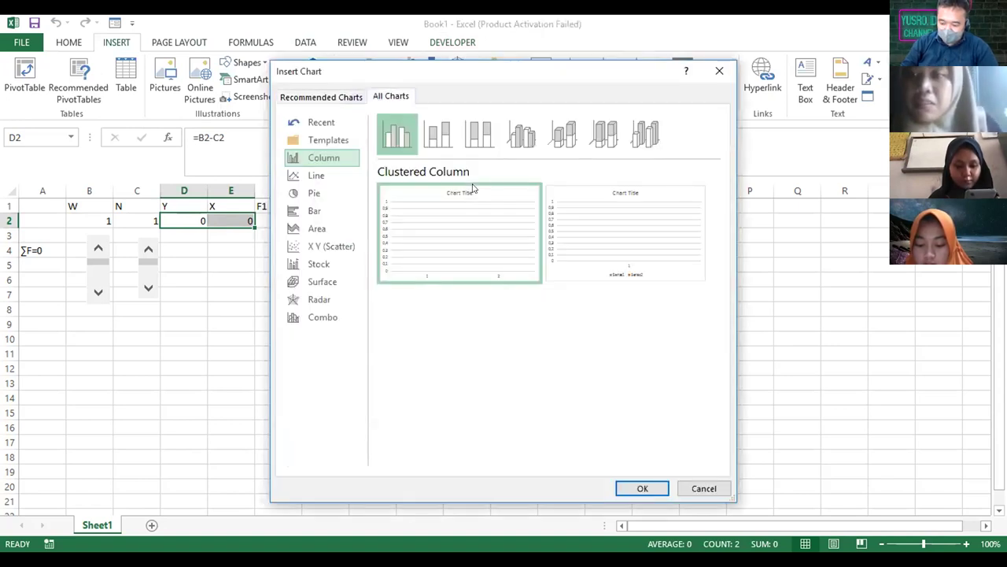
{"action": "left_click", "coordinate": [323, 246]}
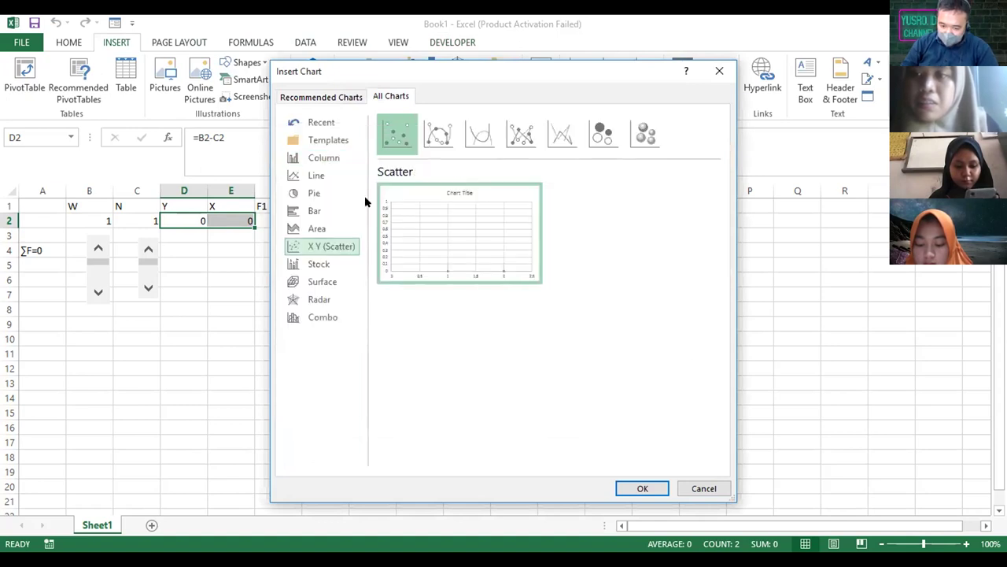
{"action": "left_click", "coordinate": [642, 488]}
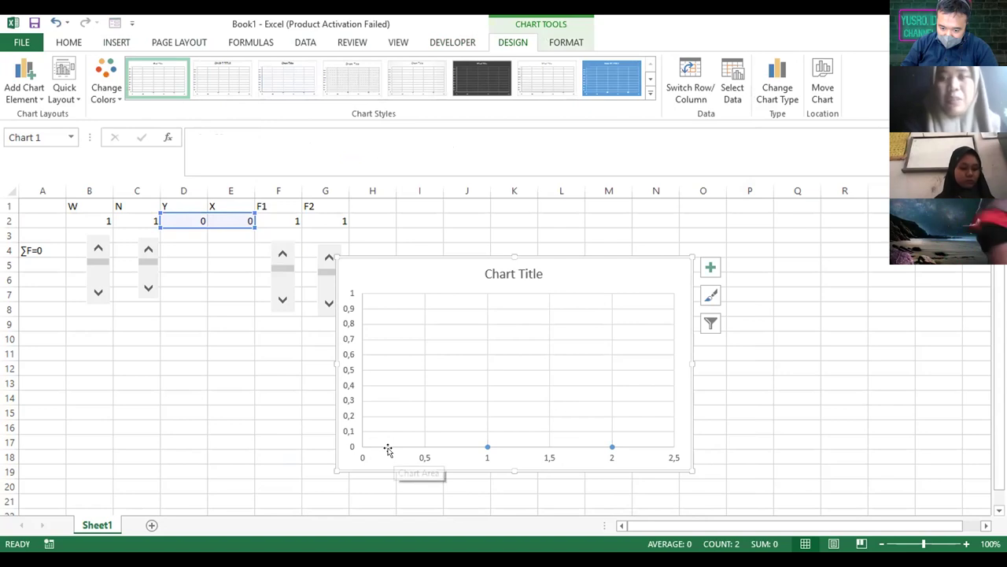
{"action": "double_click", "coordinate": [431, 457]}
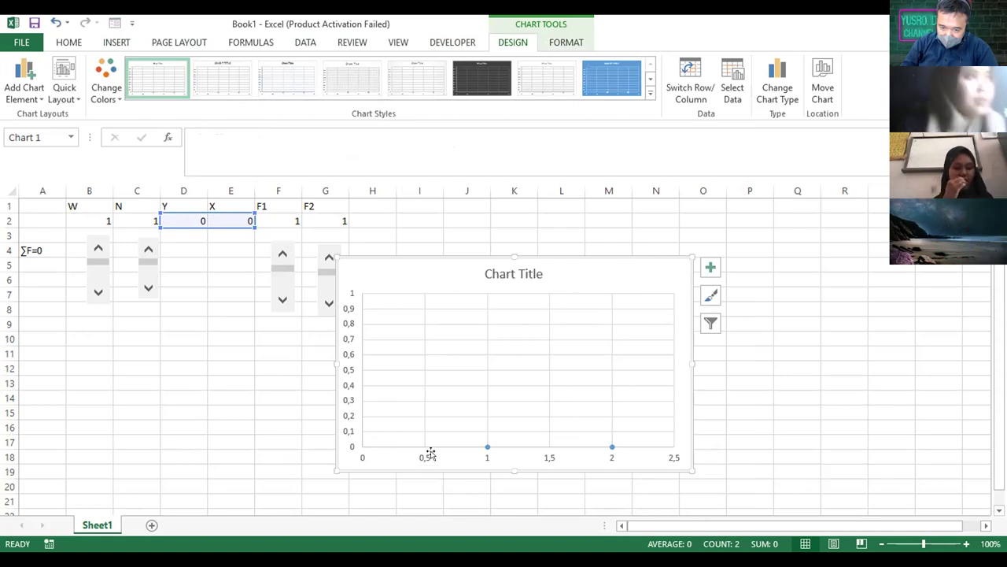
{"action": "left_click", "coordinate": [277, 471]}
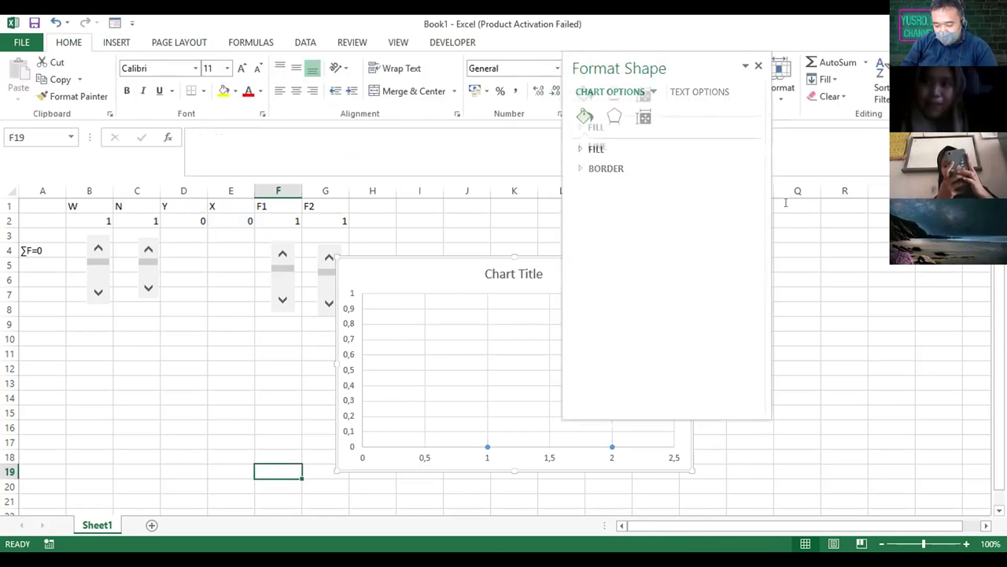
{"action": "left_click", "coordinate": [755, 65]}
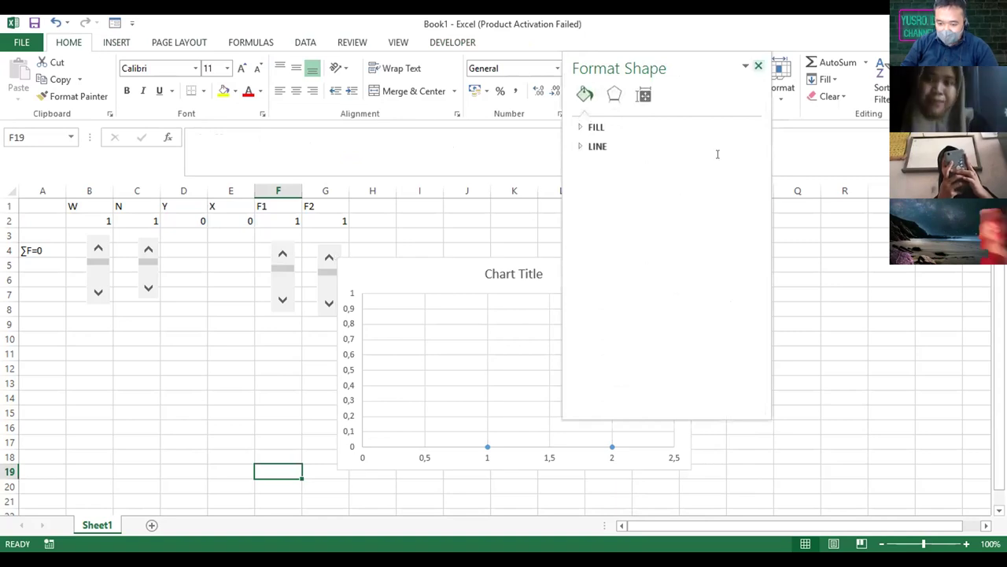
Set the chart's horizontal axis bounds to a minimum of -100 and a maximum of 100
{"action": "left_click", "coordinate": [418, 449]}
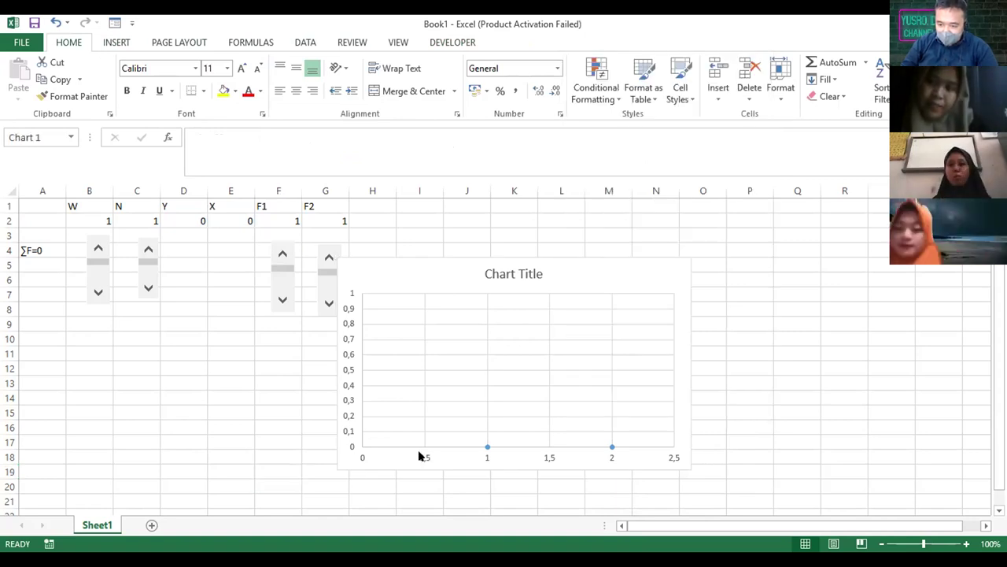
{"action": "double_click", "coordinate": [417, 449]}
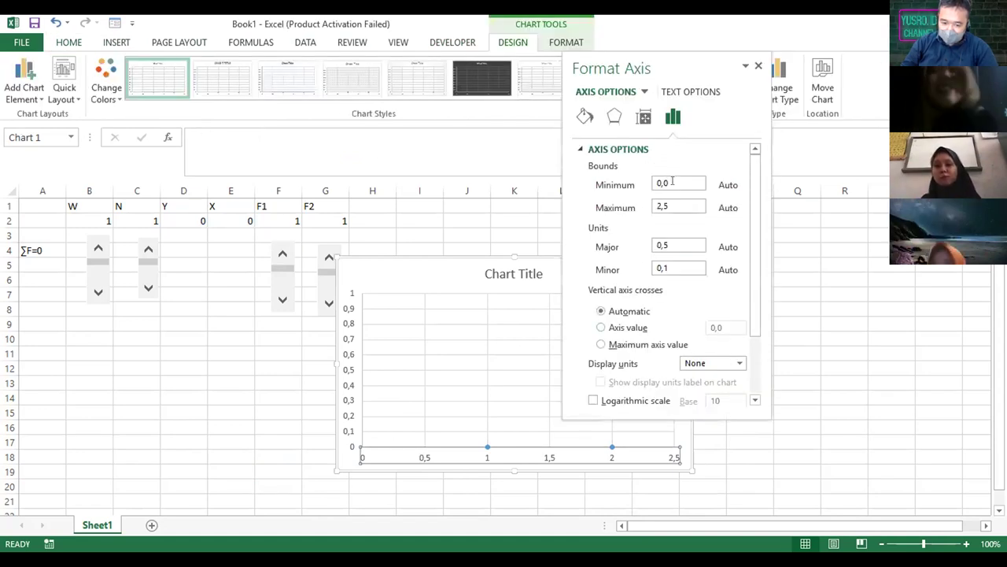
{"action": "left_click", "coordinate": [672, 179]}
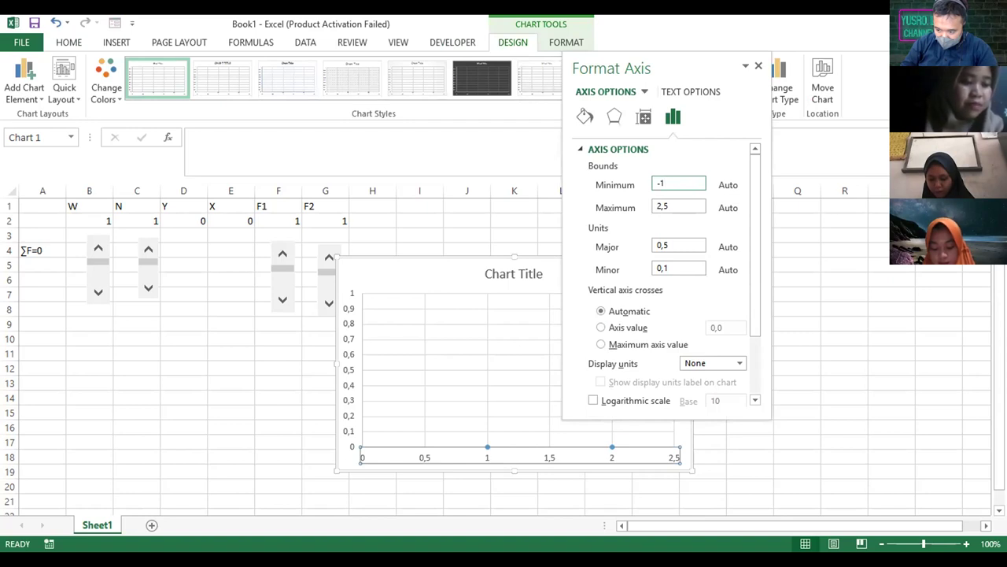
{"action": "type", "text": "00"}
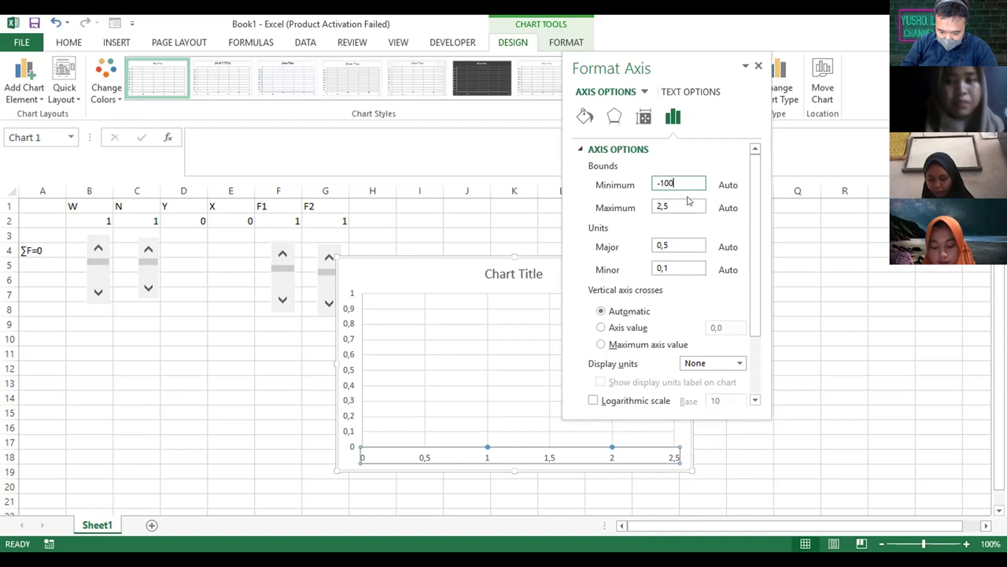
{"action": "left_click", "coordinate": [688, 201]}
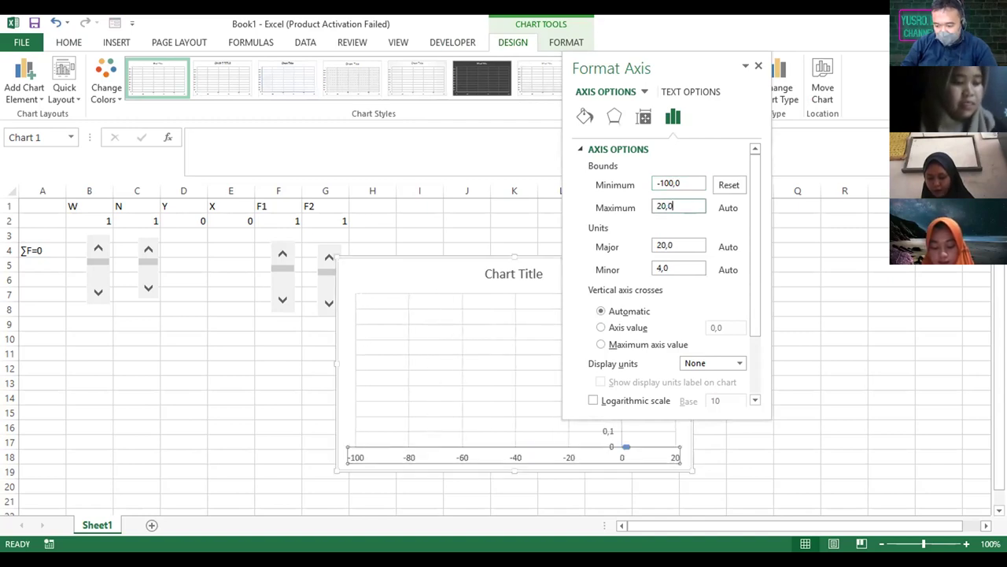
{"action": "key", "text": "BackSpace"}
{"action": "key", "text": "BackSpace"}
{"action": "key", "text": "BackSpace"}
{"action": "type", "text": "100"}
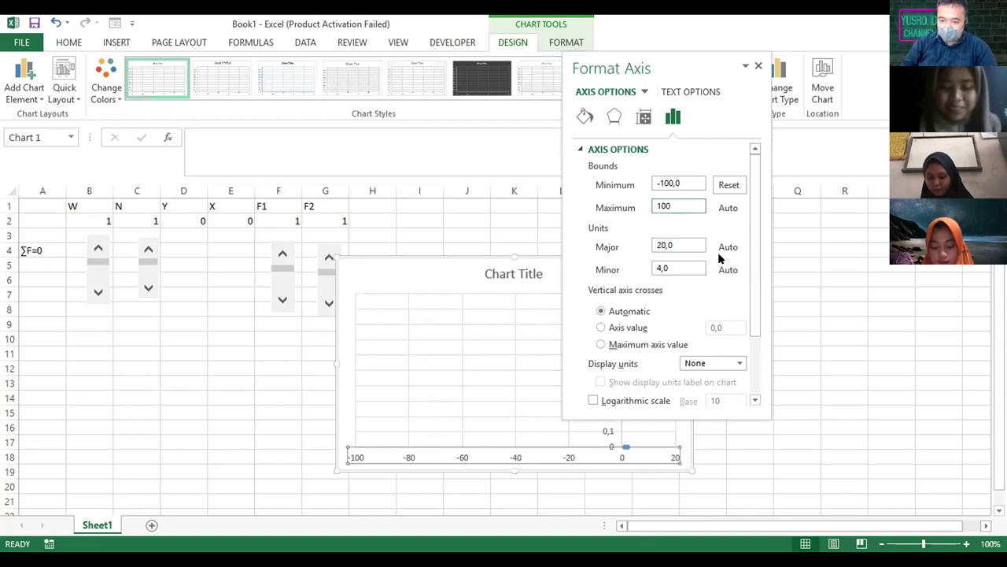
Set the horizontal axis major and minor units to 10 and close the axis formatting
{"action": "left_click", "coordinate": [700, 251]}
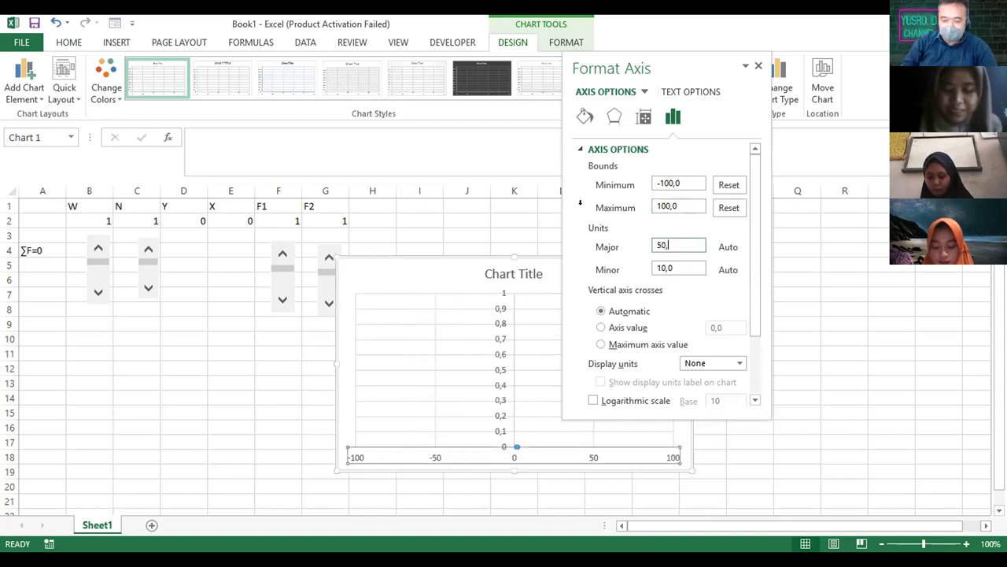
{"action": "key", "text": "BackSpace"}
{"action": "key", "text": "BackSpace"}
{"action": "key", "text": "BackSpace"}
{"action": "type", "text": "10"}
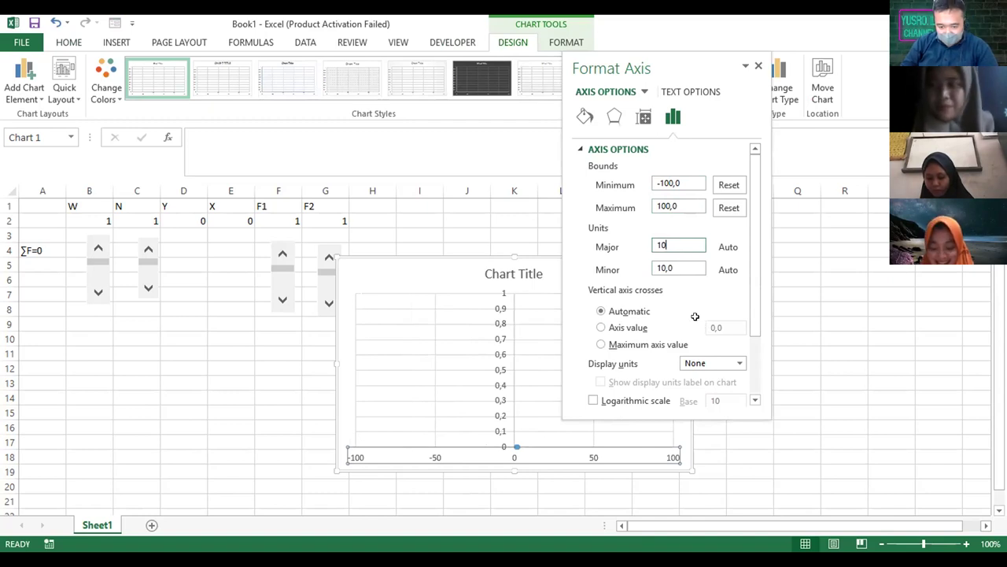
{"action": "key", "text": "Tab"}
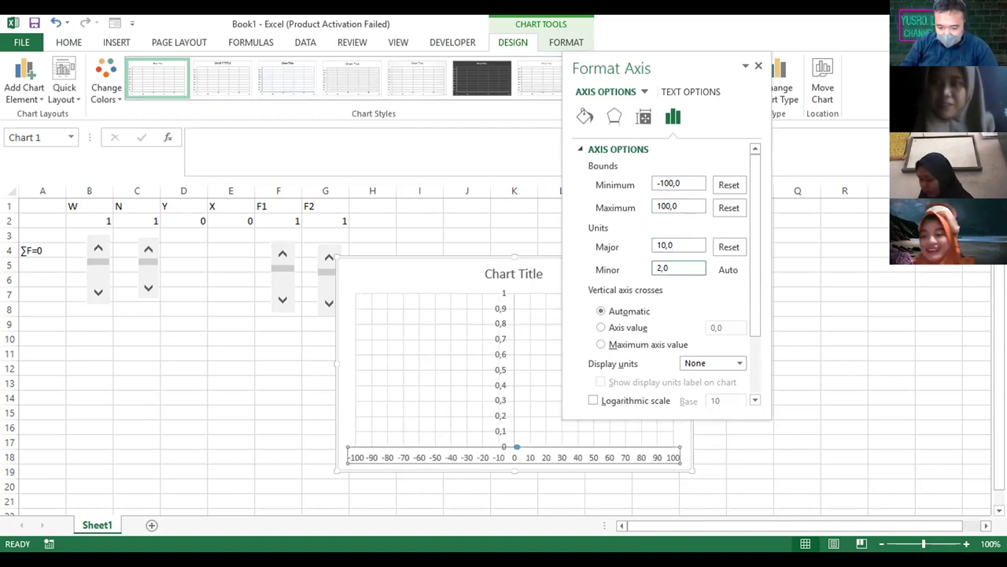
{"action": "left_click", "coordinate": [747, 468]}
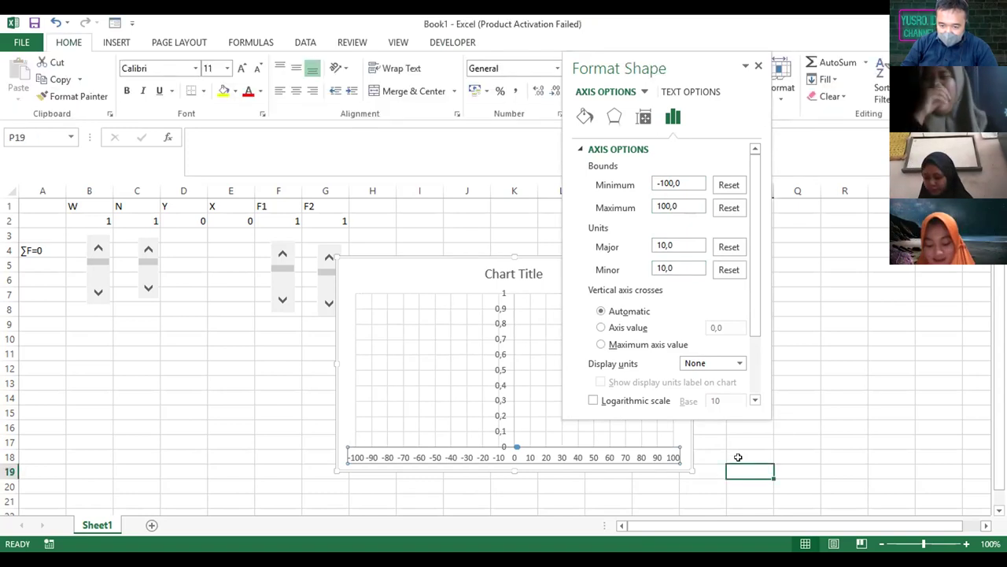
{"action": "left_click", "coordinate": [759, 66]}
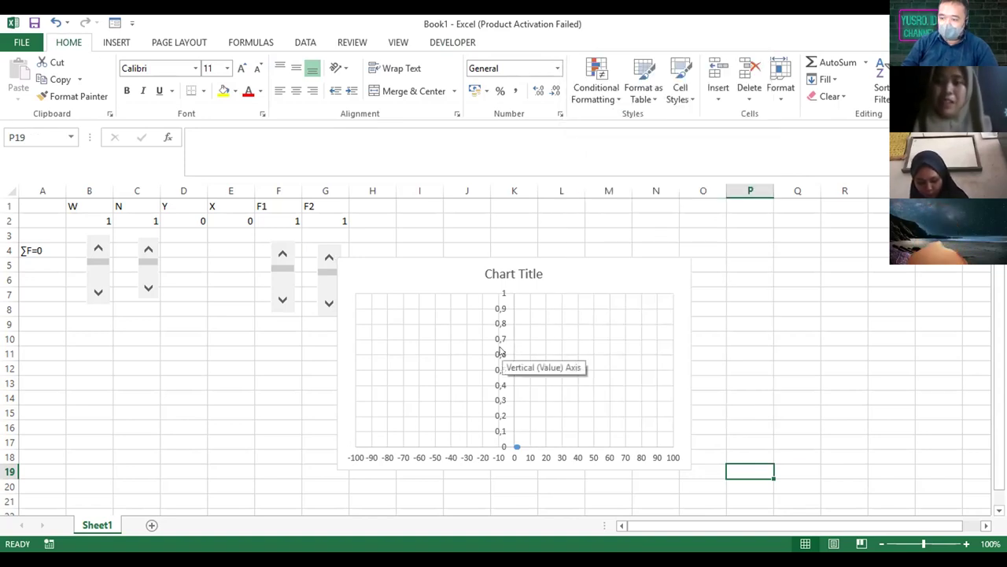
Set the chart's vertical axis bounds to a minimum of -50 and a maximum of 50
{"action": "double_click", "coordinate": [500, 351]}
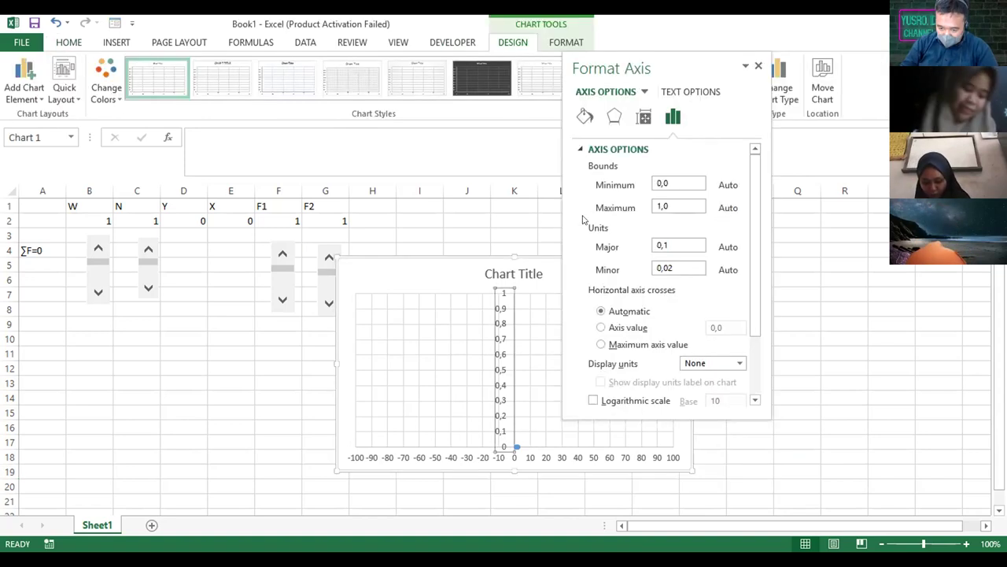
{"action": "left_click", "coordinate": [681, 179]}
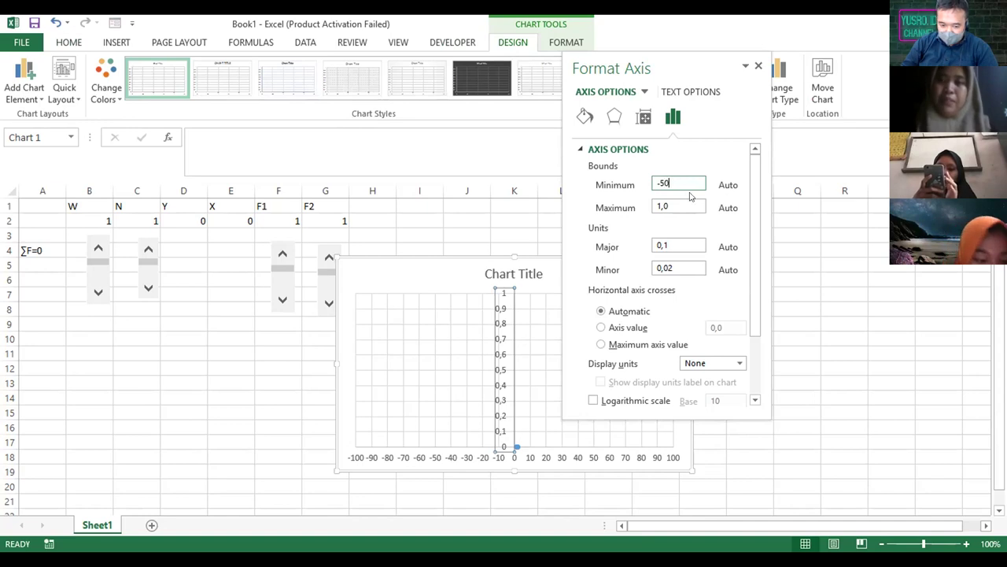
{"action": "key", "text": "Tab"}
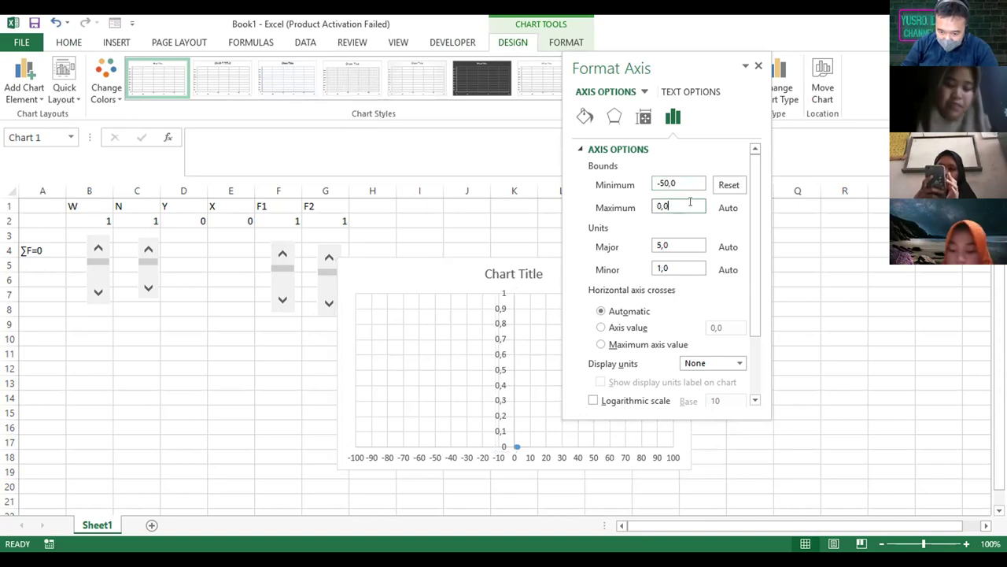
{"action": "type", "text": "0,"}
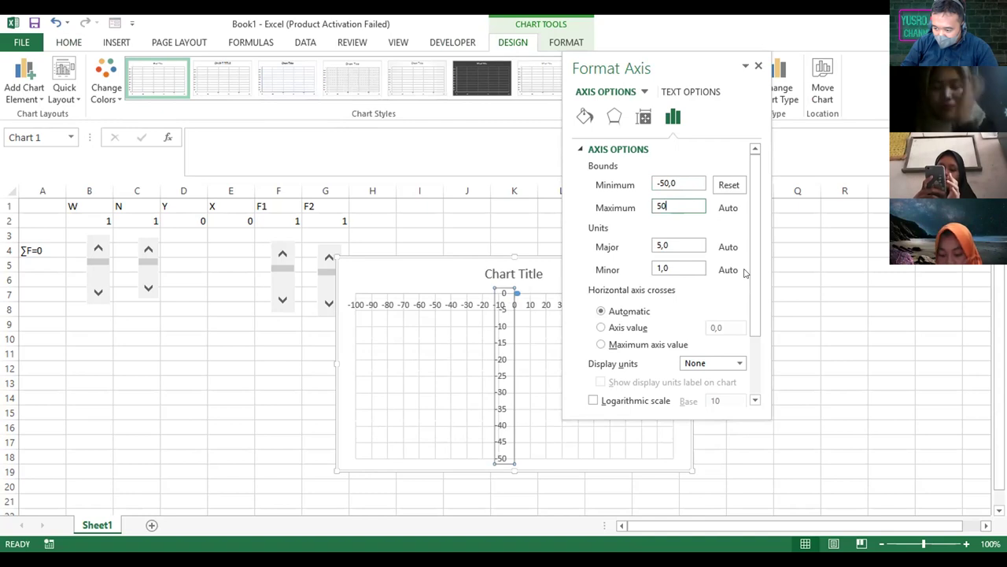
Set both the major and minor units of the vertical axis to 10
{"action": "double_click", "coordinate": [670, 246]}
{"action": "key", "text": "BackSpace"}
{"action": "key", "text": "BackSpace"}
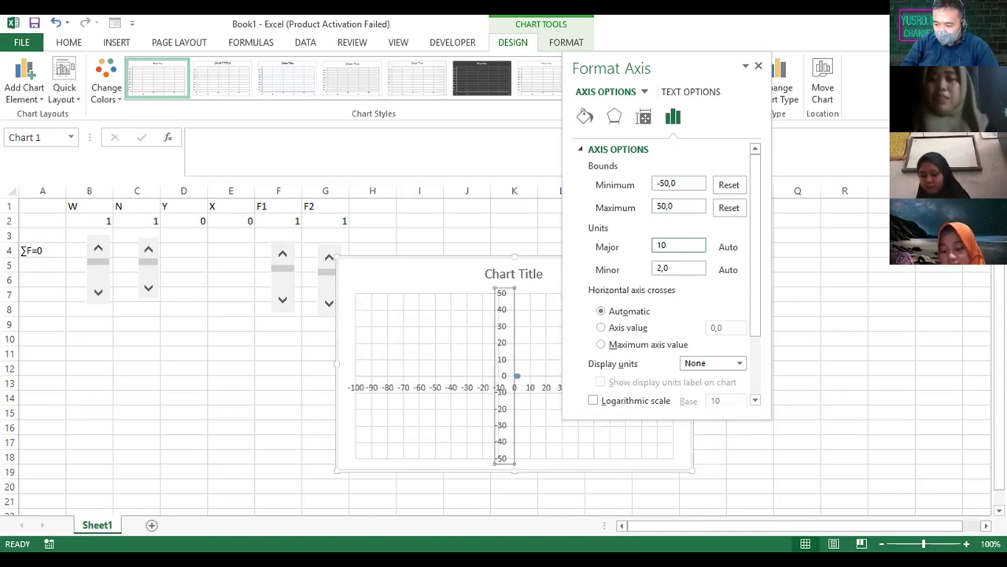
{"action": "left_click", "coordinate": [680, 267]}
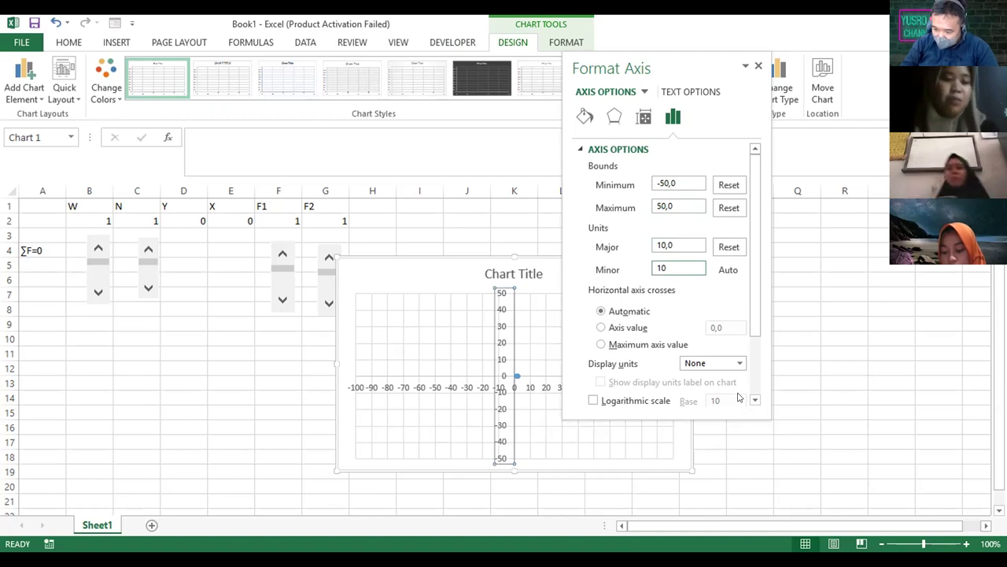
Close the axis formatting and select the whole chart
{"action": "key", "text": "Escape"}
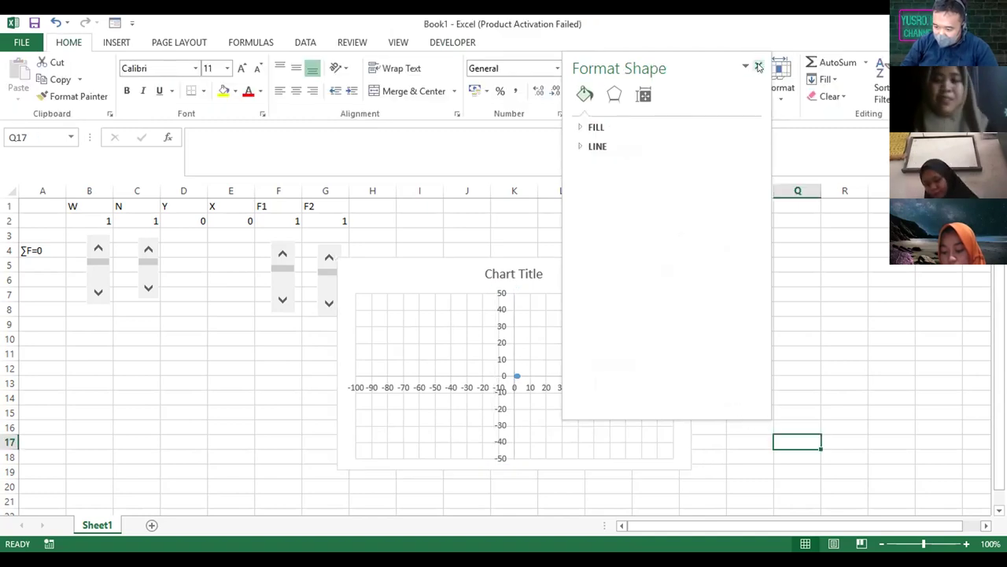
{"action": "left_click", "coordinate": [758, 65]}
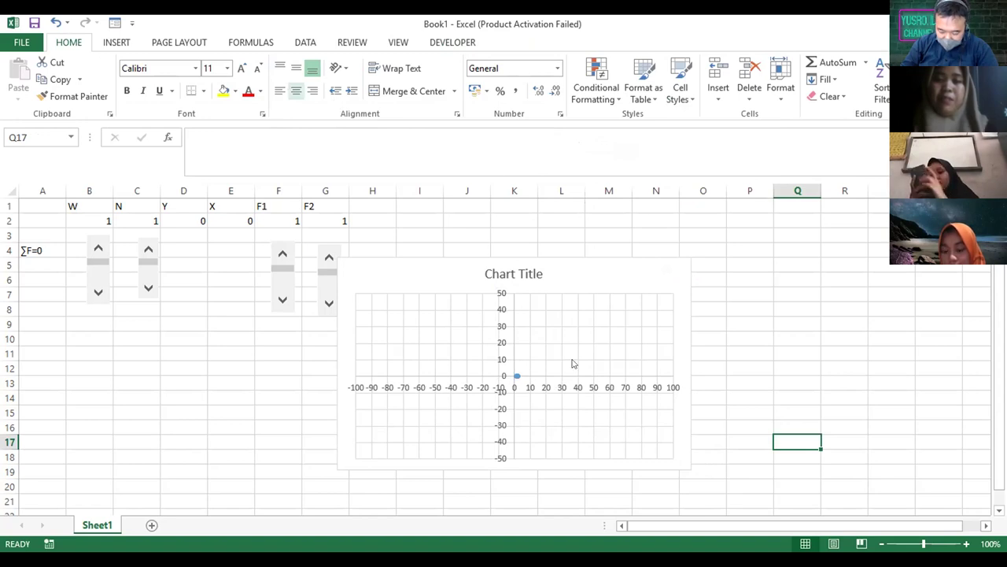
{"action": "left_click", "coordinate": [625, 271]}
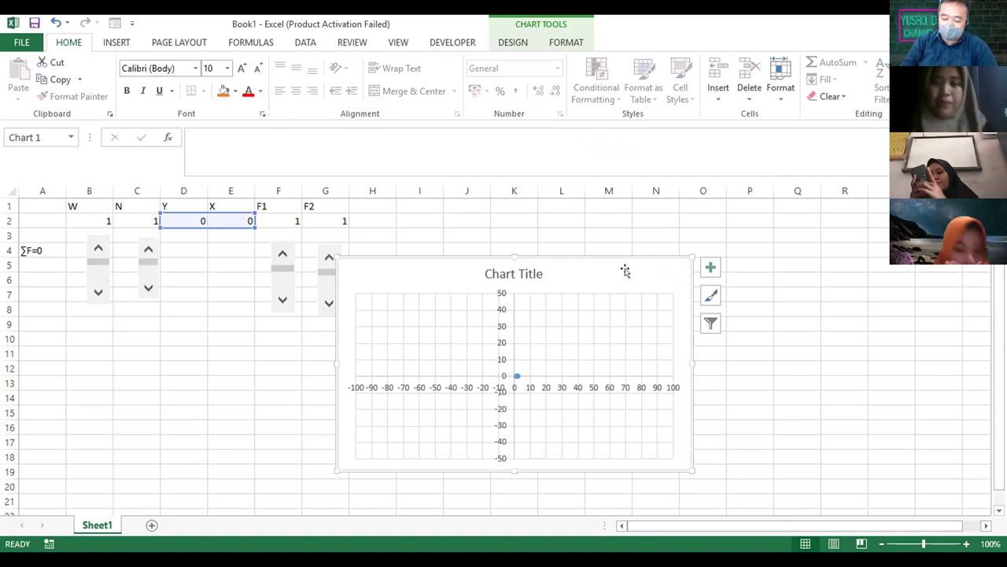
{"action": "left_click", "coordinate": [196, 37]}
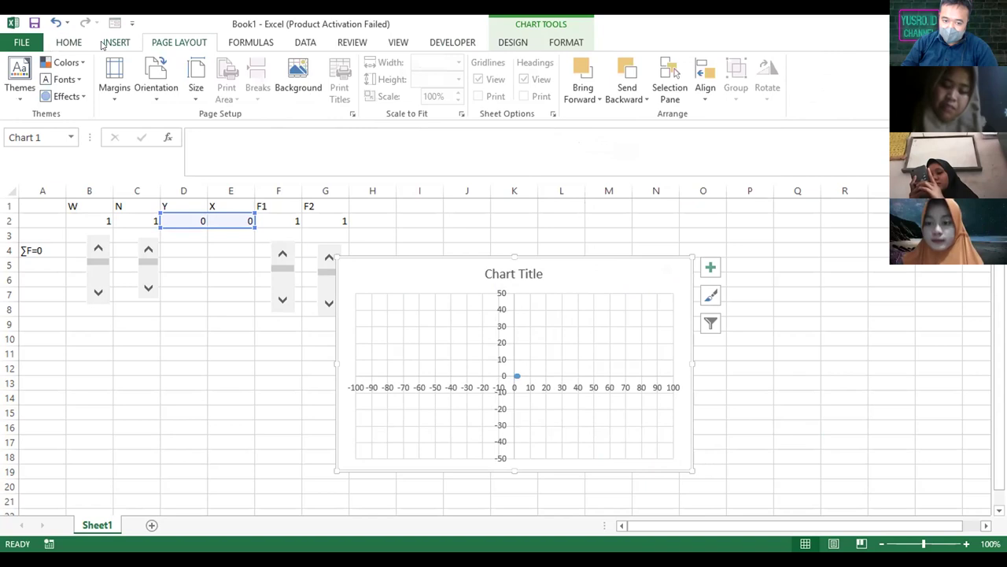
{"action": "left_click", "coordinate": [103, 41]}
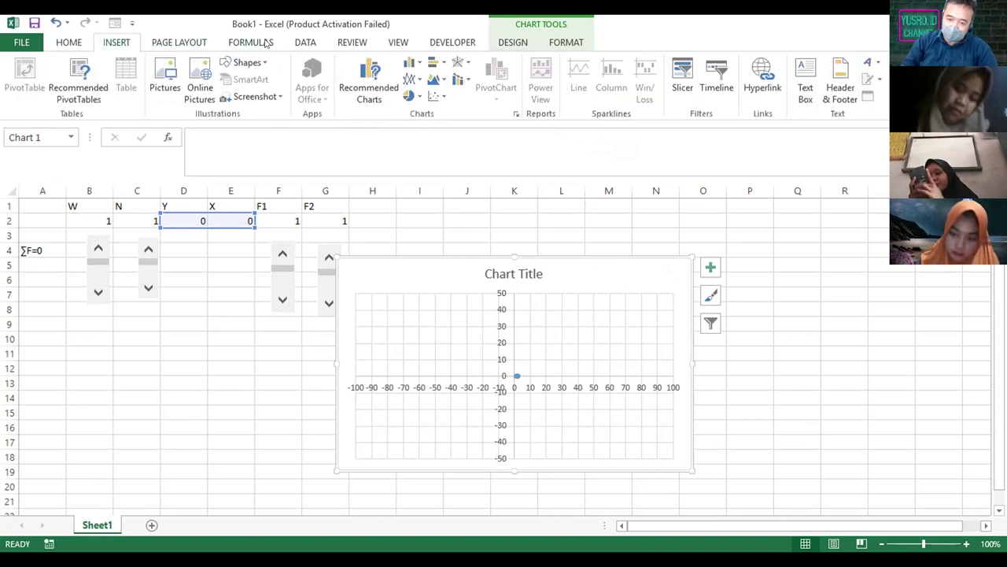
{"action": "left_click", "coordinate": [266, 42]}
{"action": "left_click", "coordinate": [307, 43]}
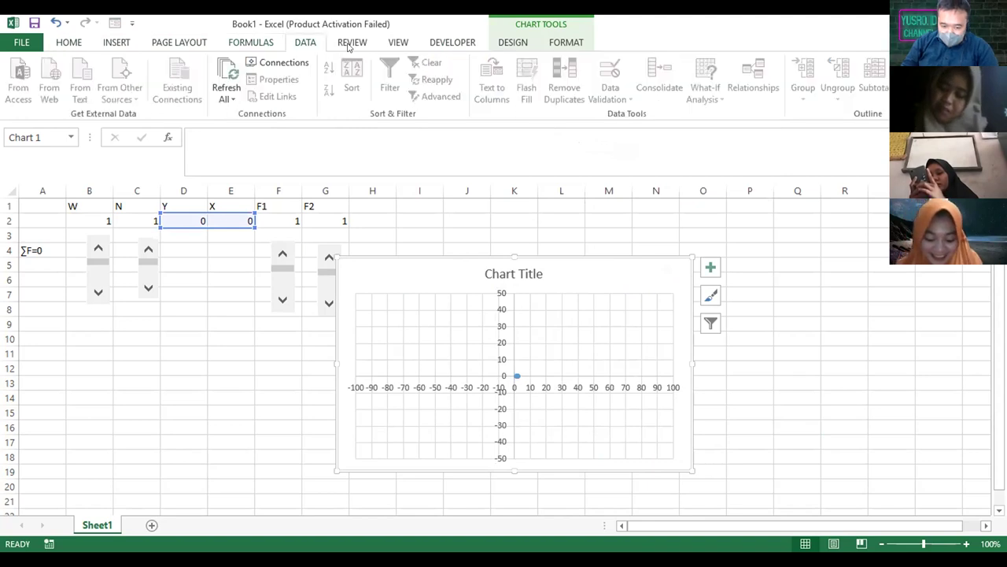
{"action": "left_click", "coordinate": [351, 44]}
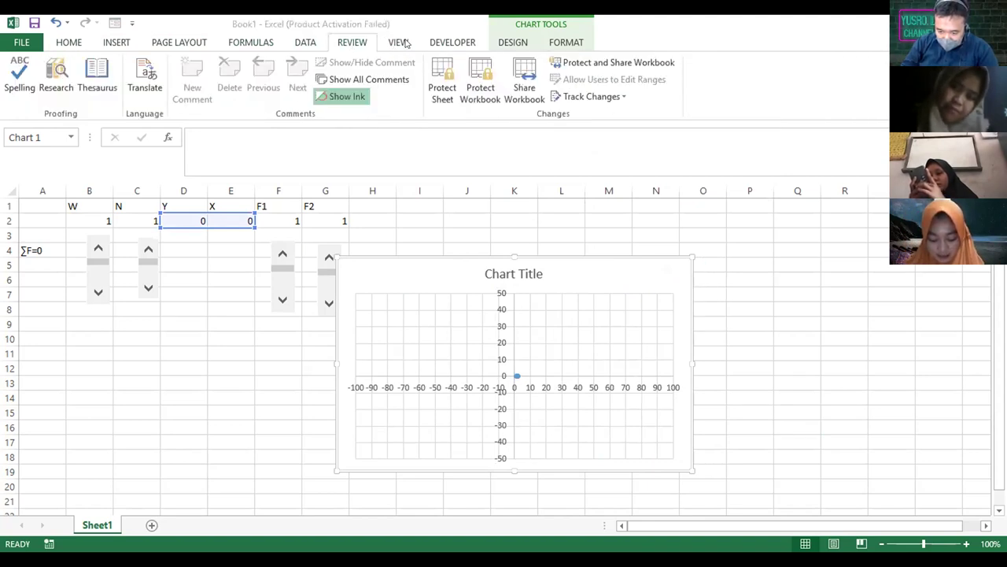
{"action": "left_click", "coordinate": [401, 42]}
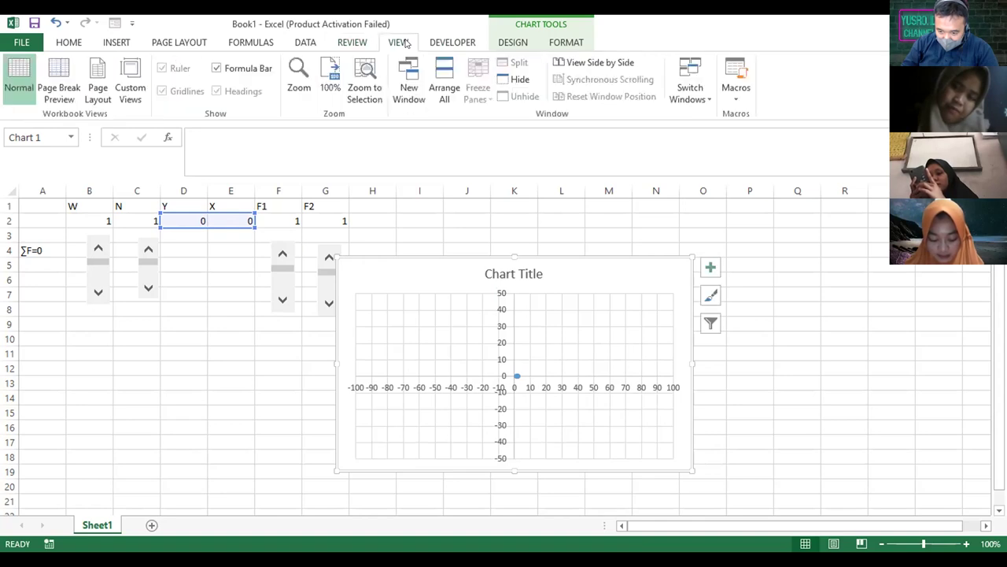
Edit the chart's data series so its X values come from cell E2 and its Y values from cell D2
{"action": "left_click", "coordinate": [464, 44]}
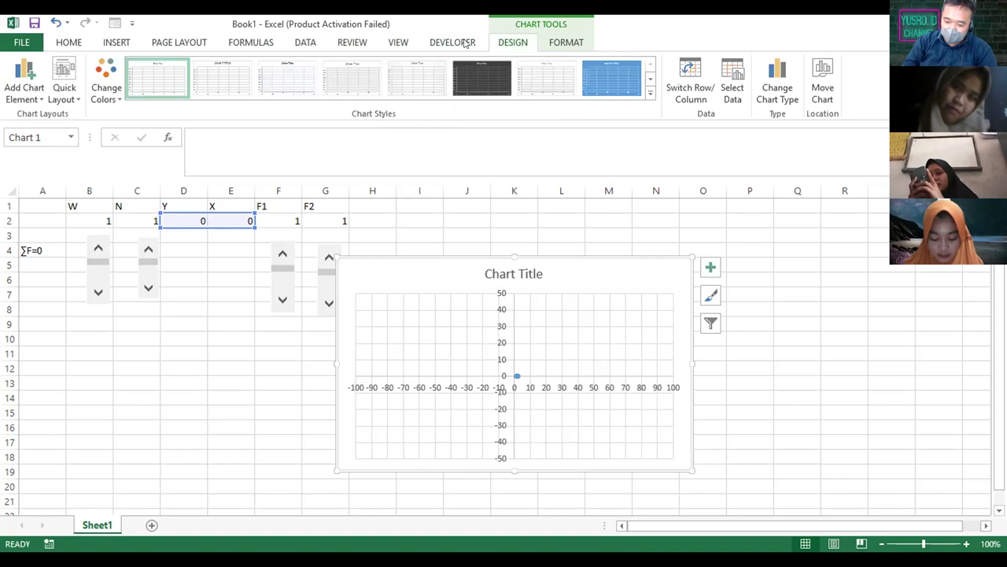
{"action": "left_click", "coordinate": [733, 92]}
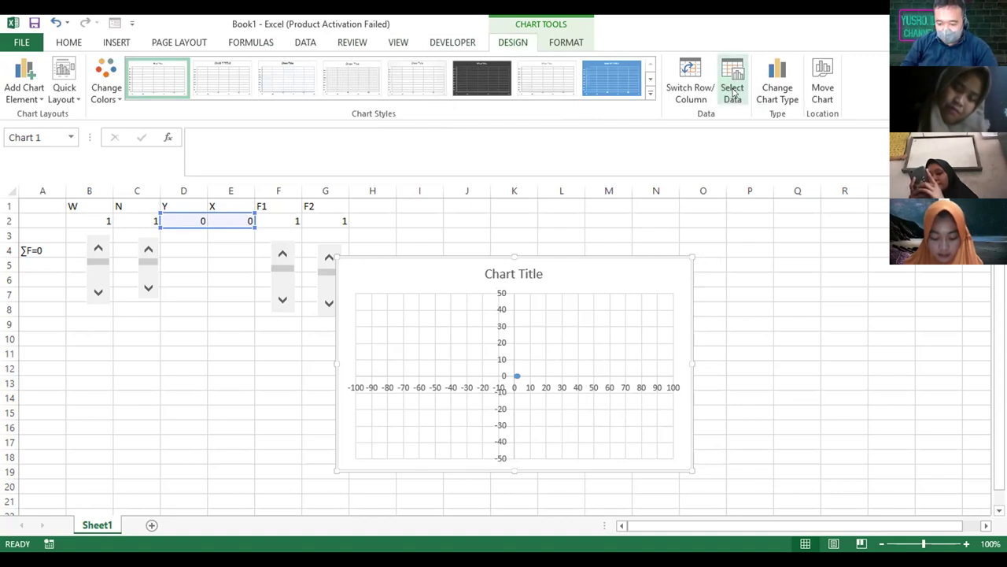
{"action": "left_click", "coordinate": [514, 320]}
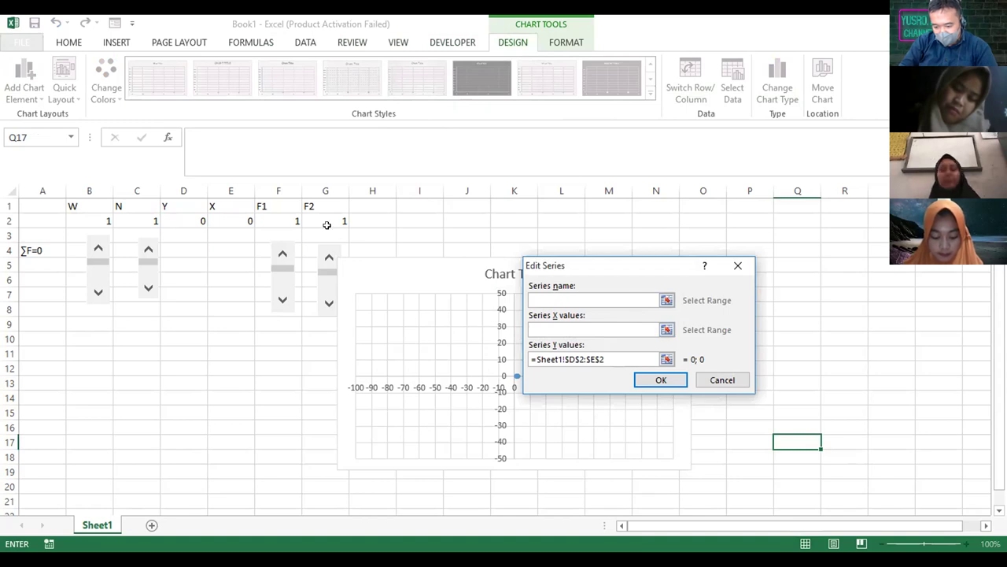
{"action": "left_click", "coordinate": [229, 215]}
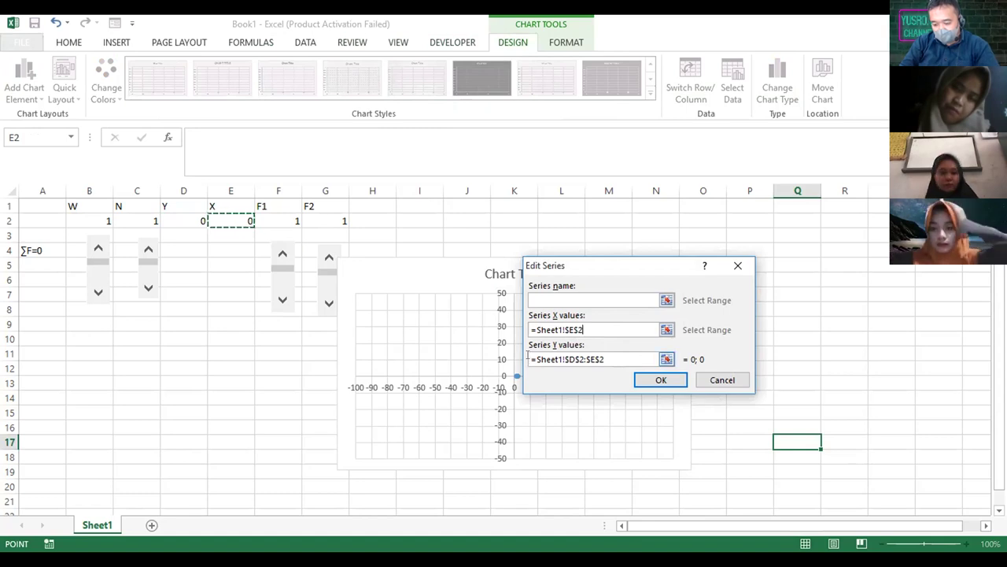
{"action": "left_click_drag", "start_coordinate": [531, 359], "coordinate": [606, 365]}
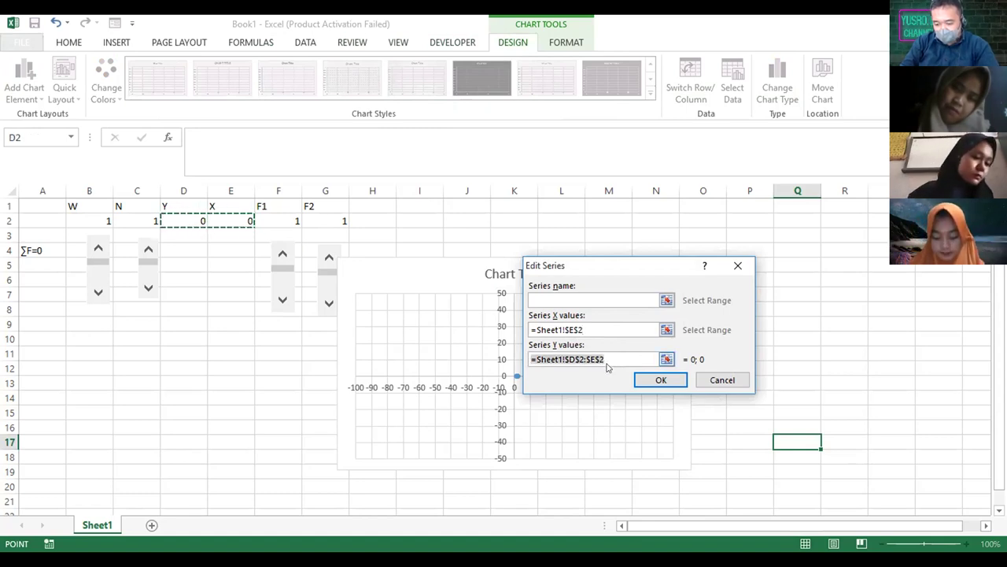
{"action": "key", "text": "BackSpace"}
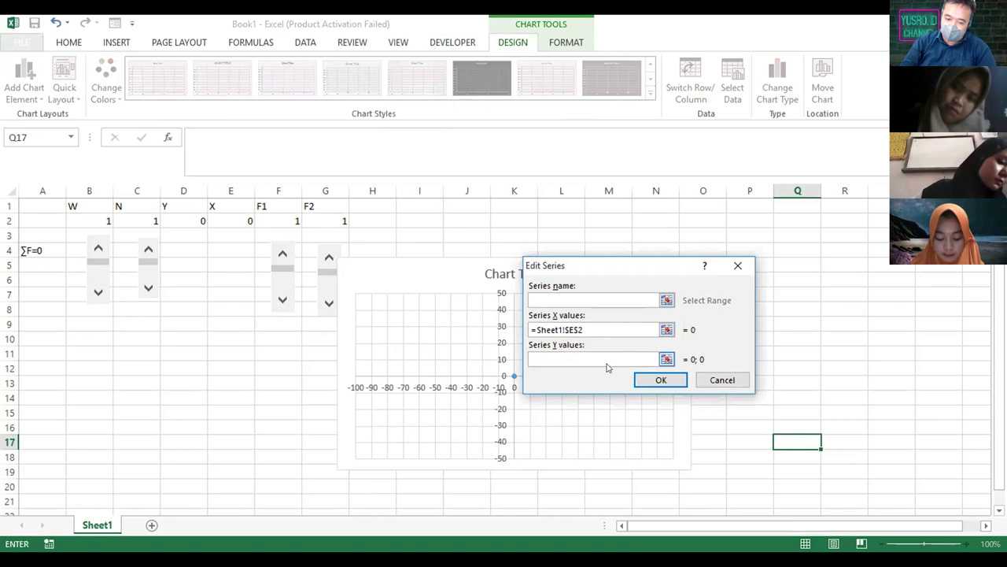
{"action": "left_click", "coordinate": [176, 220]}
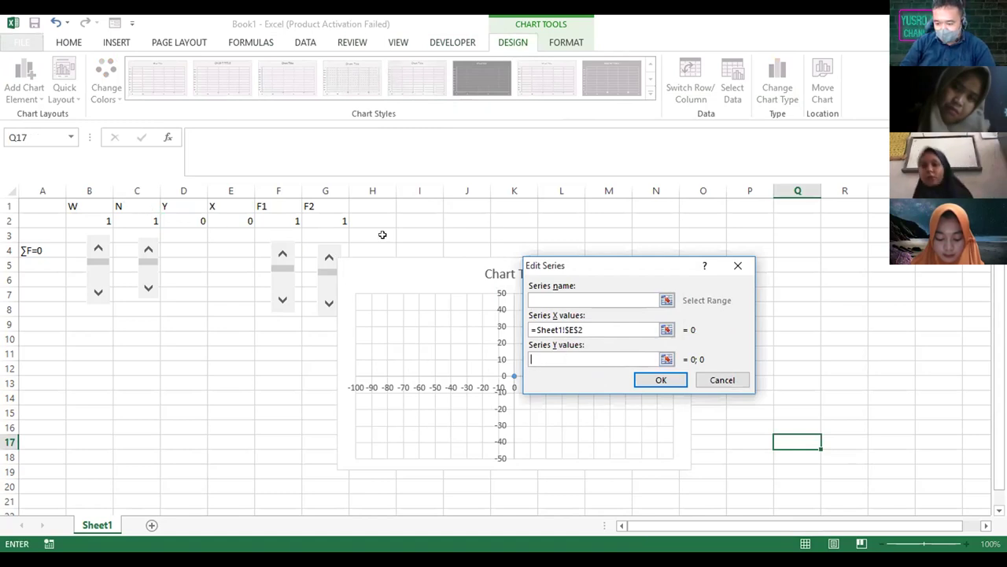
Name the series "hukun 1 newton" and apply the series changes to the chart
{"action": "left_click", "coordinate": [574, 297]}
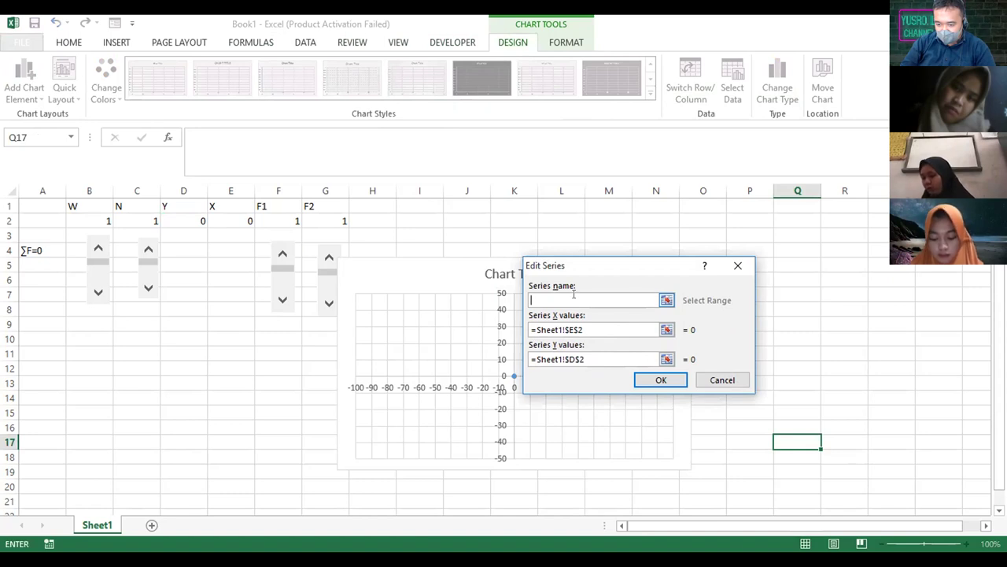
{"action": "type", "text": "h"}
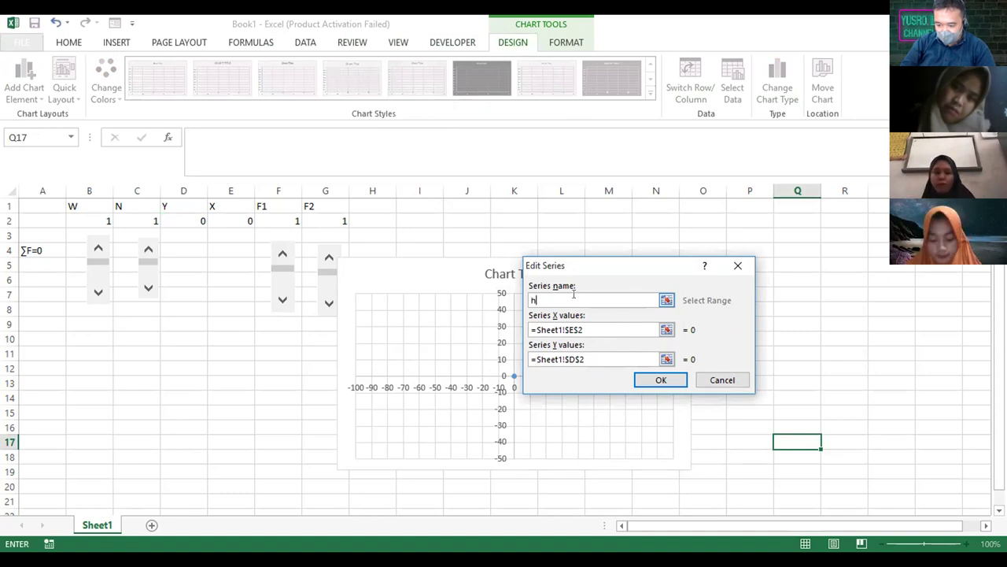
{"action": "type", "text": "uk"}
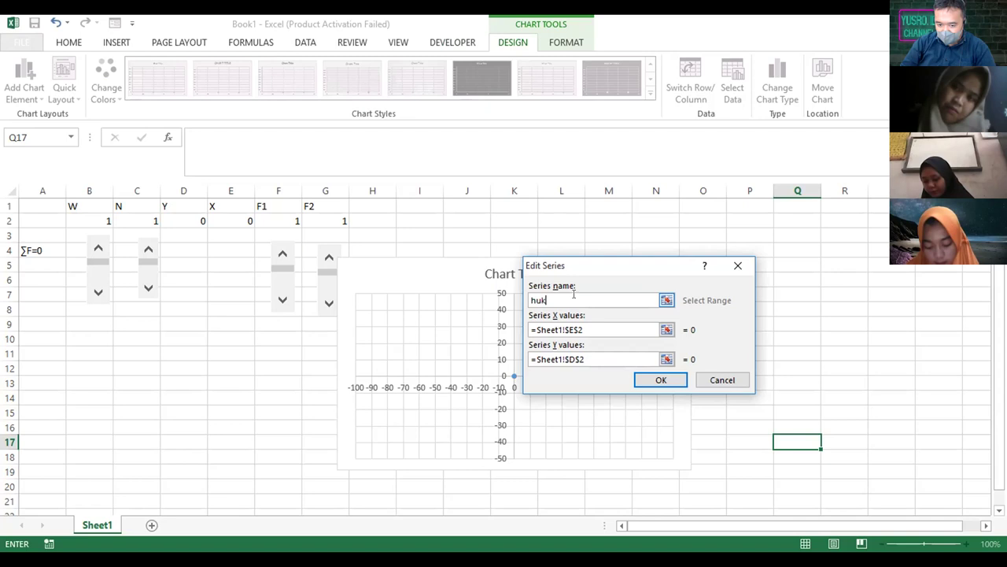
{"action": "type", "text": "un"}
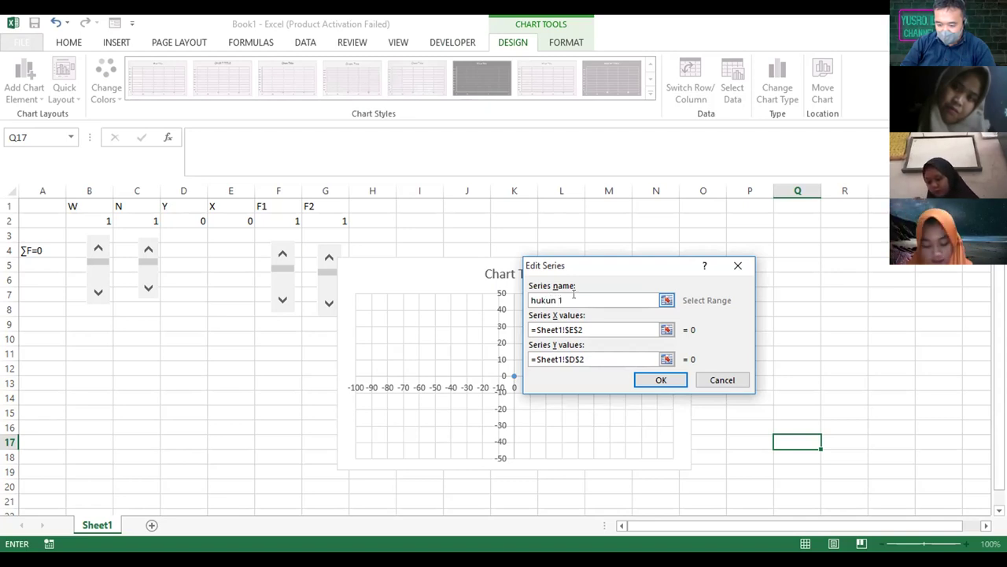
{"action": "type", "text": " 1 newton"}
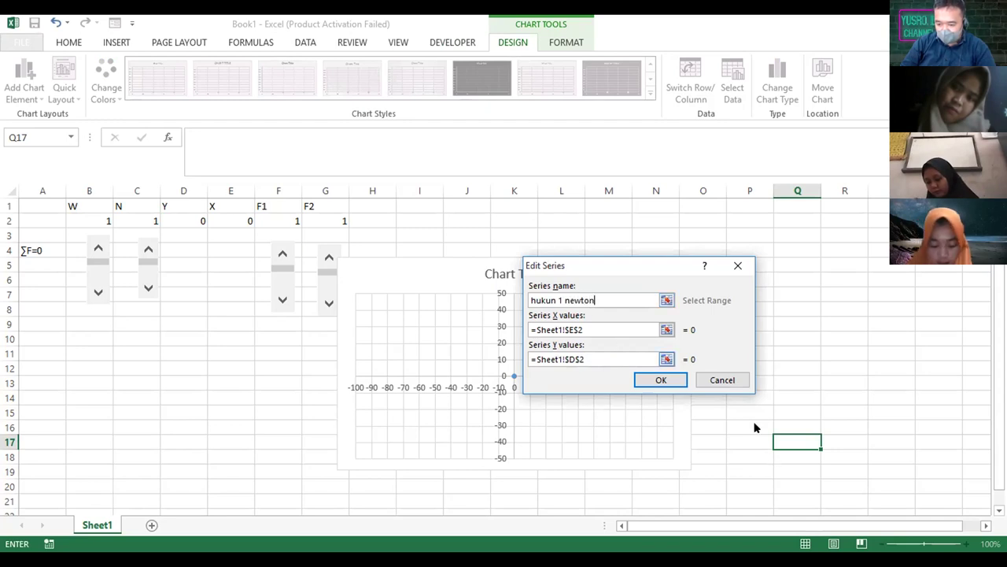
{"action": "key", "text": "Return"}
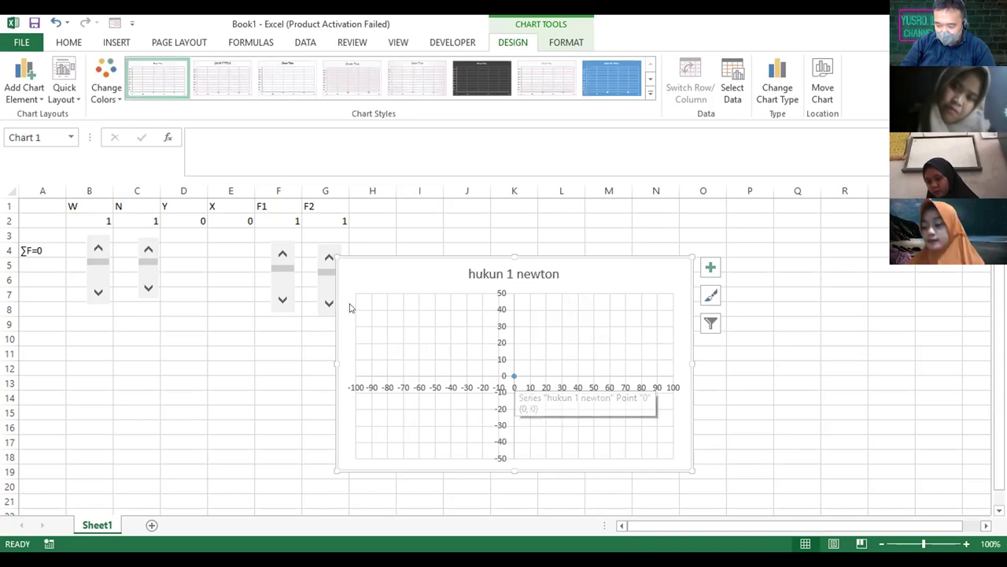
Test the N scroll bar by raising N to 2 and returning it to 1
{"action": "left_click", "coordinate": [146, 289]}
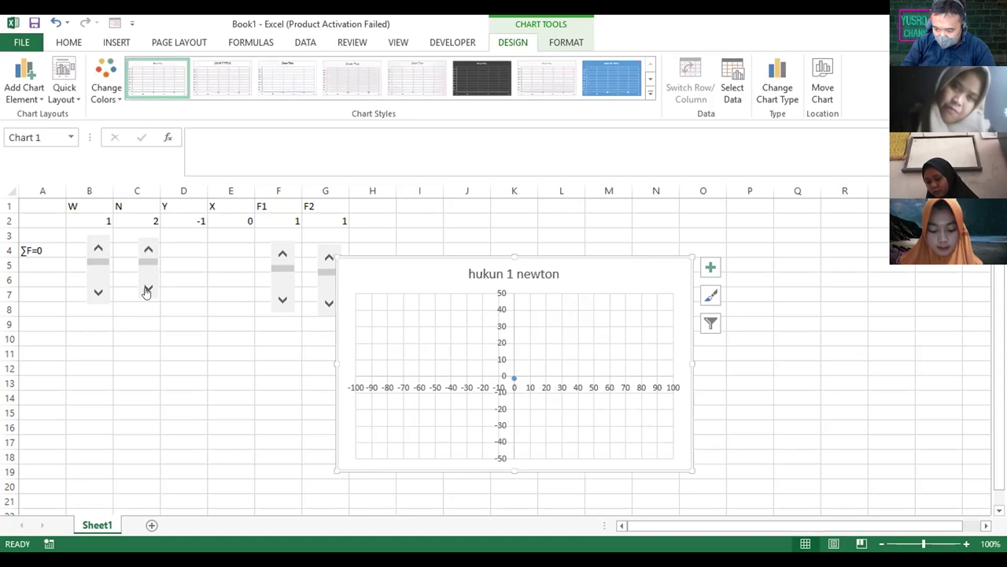
{"action": "left_click", "coordinate": [144, 247]}
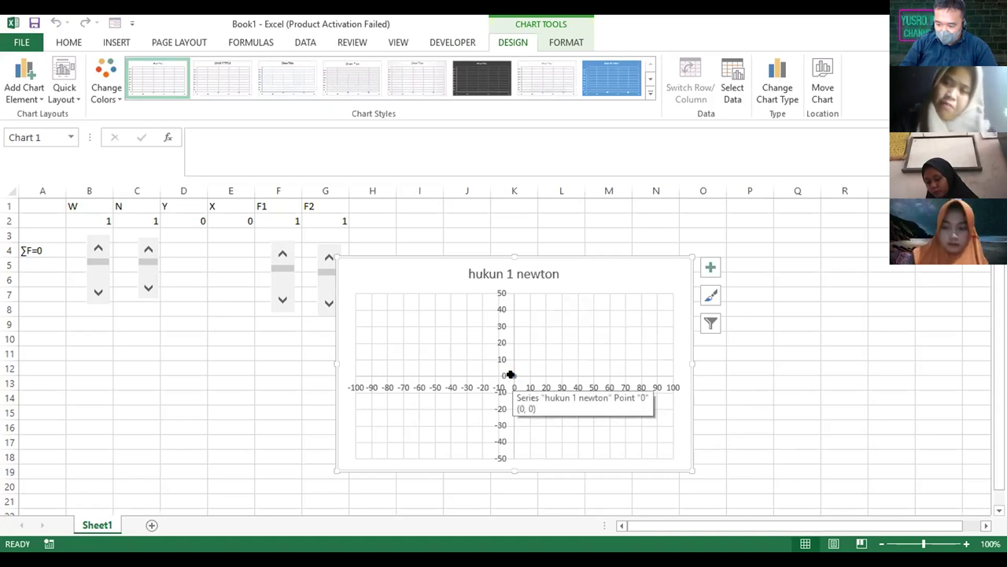
Open the formatting of the plotted data series and switch its marker from automatic to built-in
{"action": "left_click", "coordinate": [510, 375]}
{"action": "double_click", "coordinate": [510, 376]}
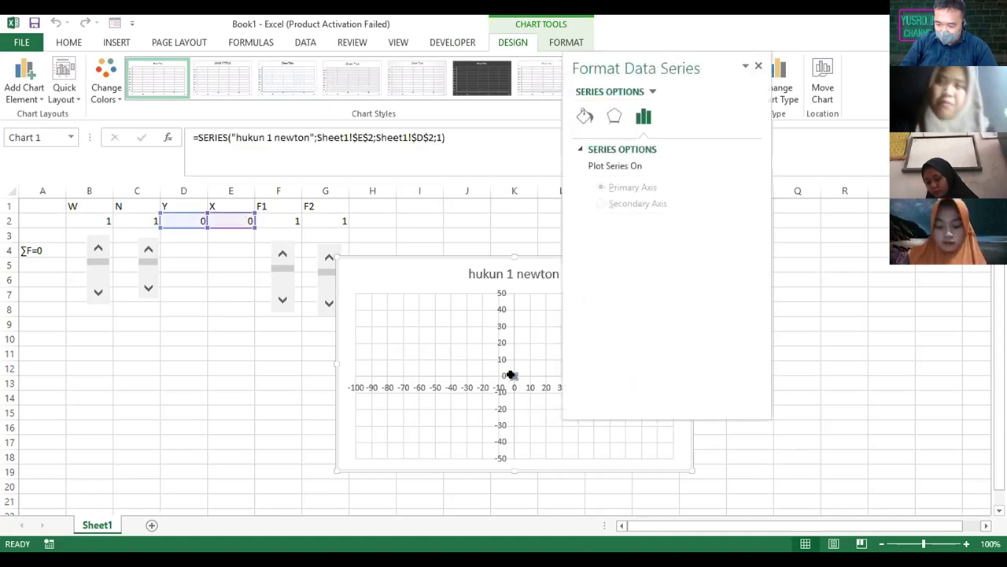
{"action": "left_click", "coordinate": [583, 116]}
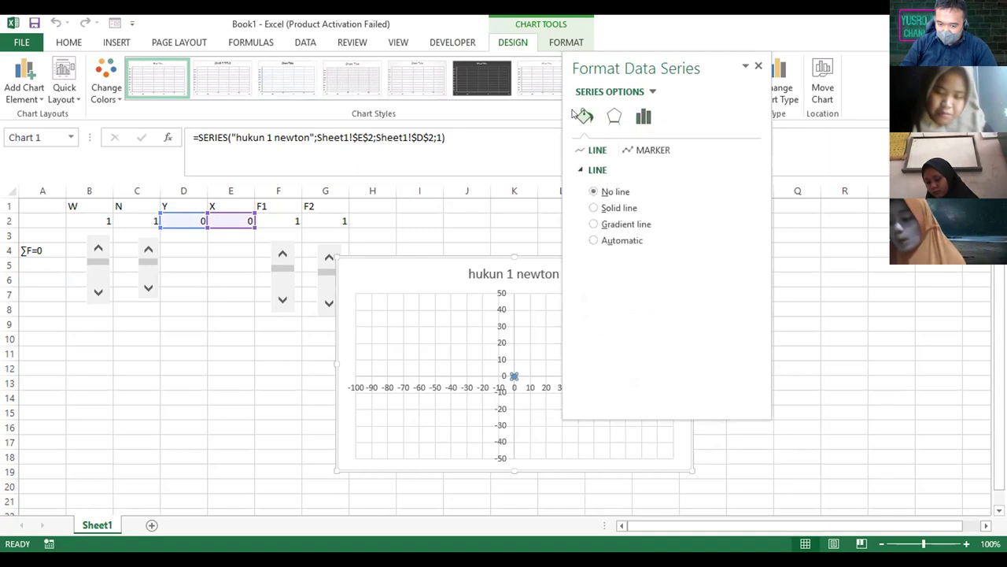
{"action": "left_click", "coordinate": [653, 151]}
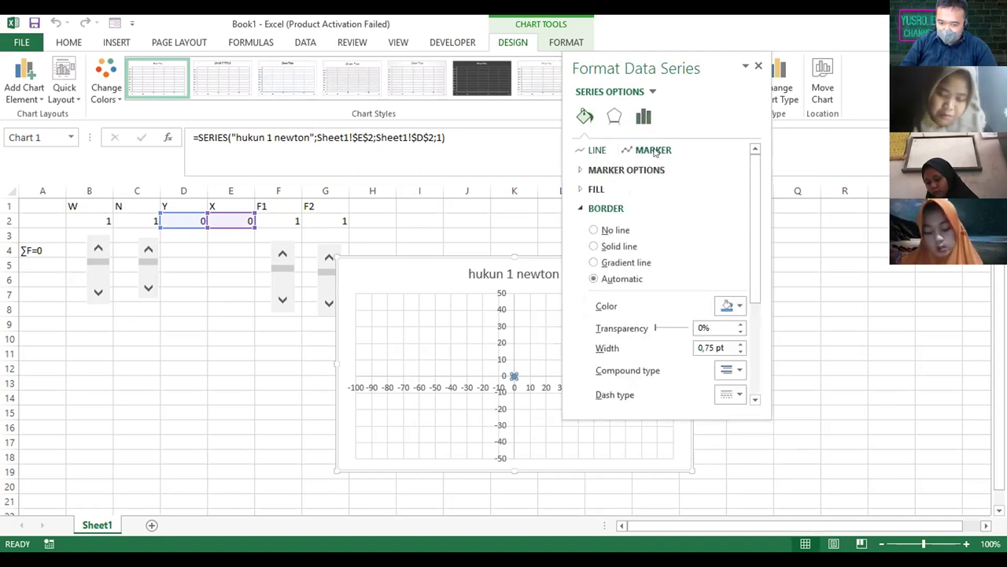
{"action": "left_click", "coordinate": [614, 171]}
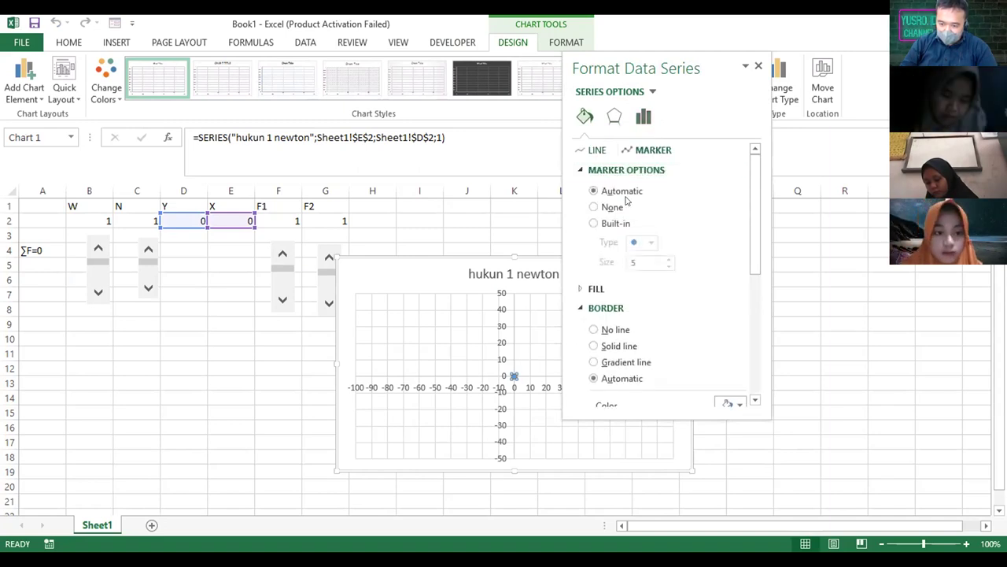
{"action": "left_click", "coordinate": [594, 223]}
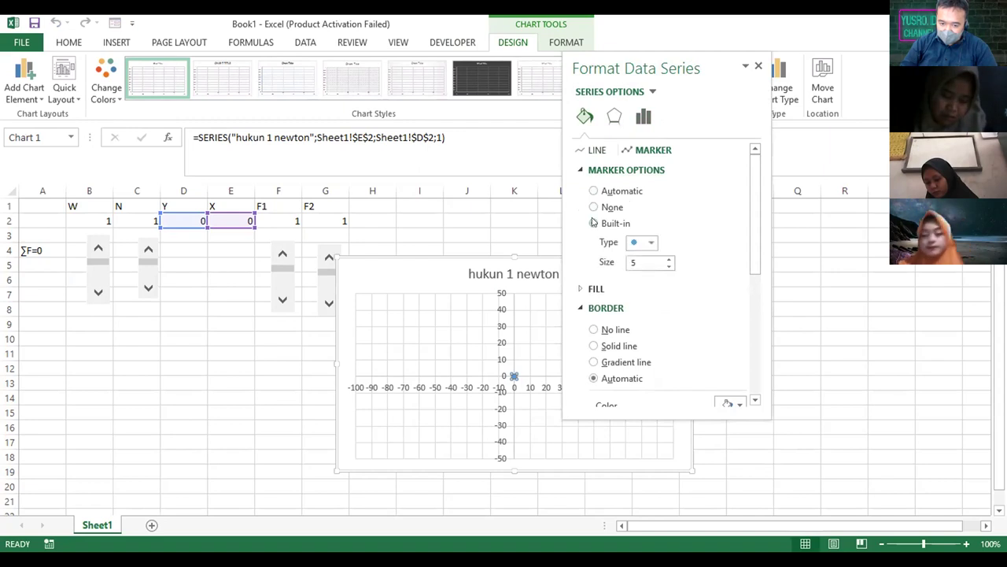
{"action": "left_click", "coordinate": [652, 242]}
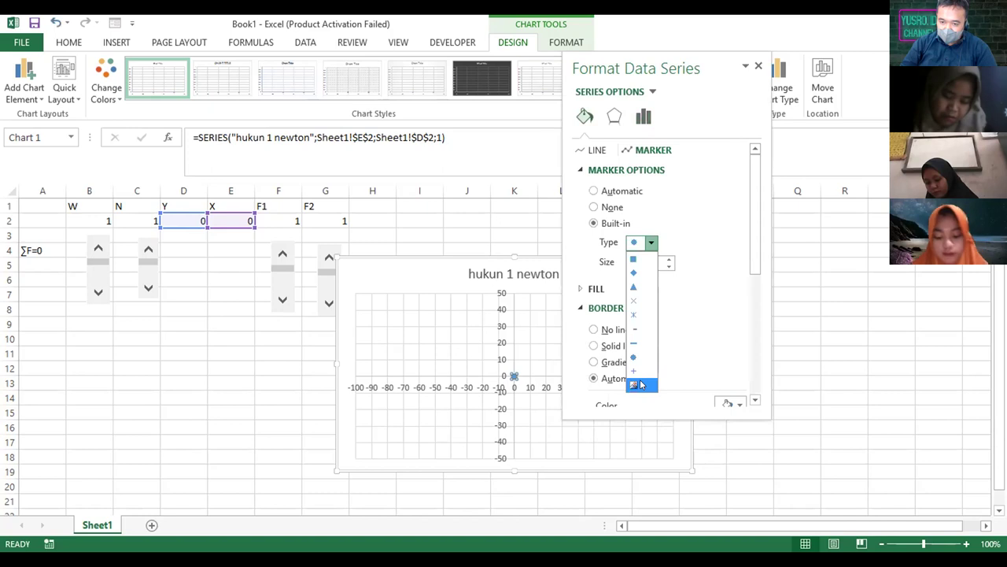
{"action": "left_click", "coordinate": [640, 384]}
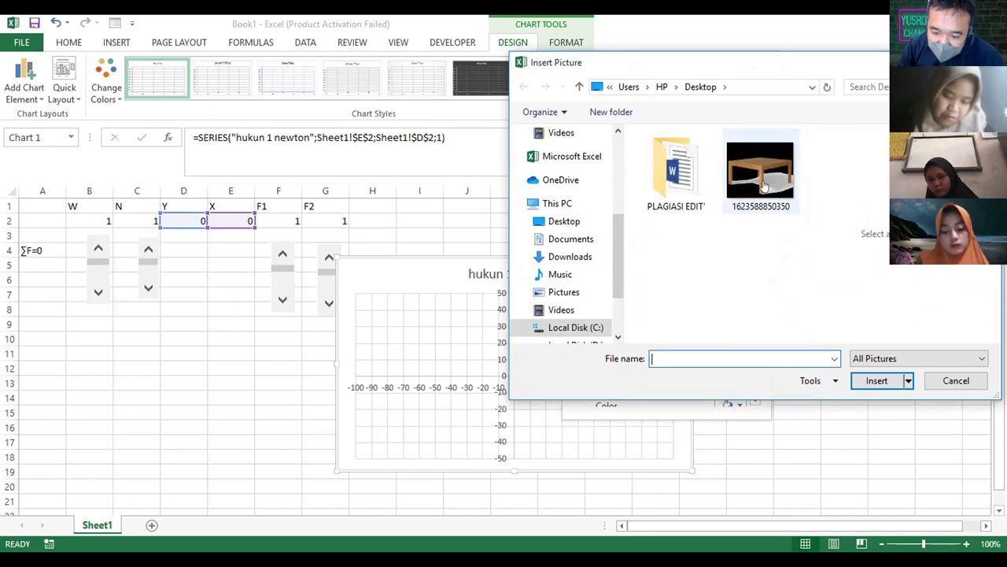
{"action": "left_click", "coordinate": [761, 184]}
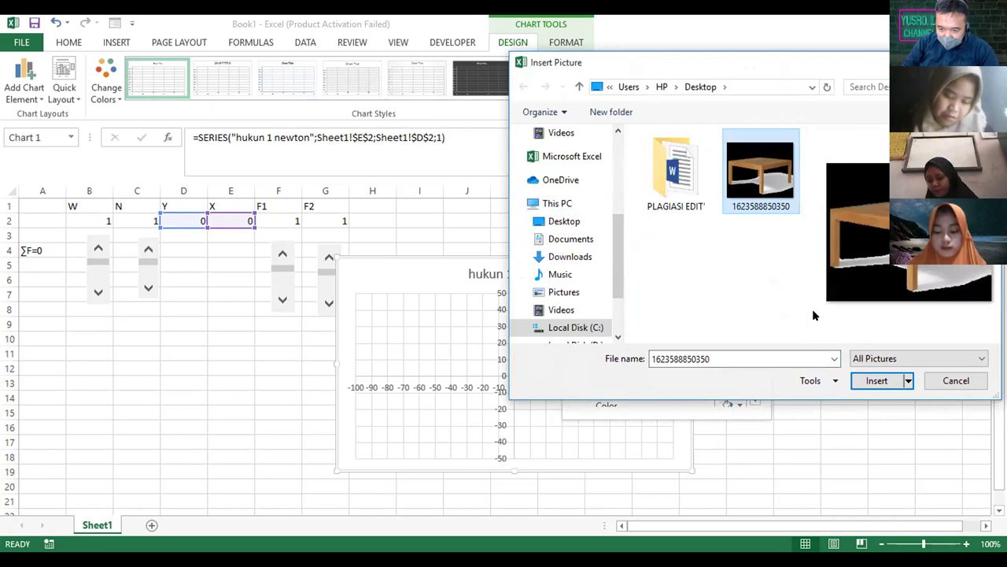
{"action": "left_click", "coordinate": [874, 382]}
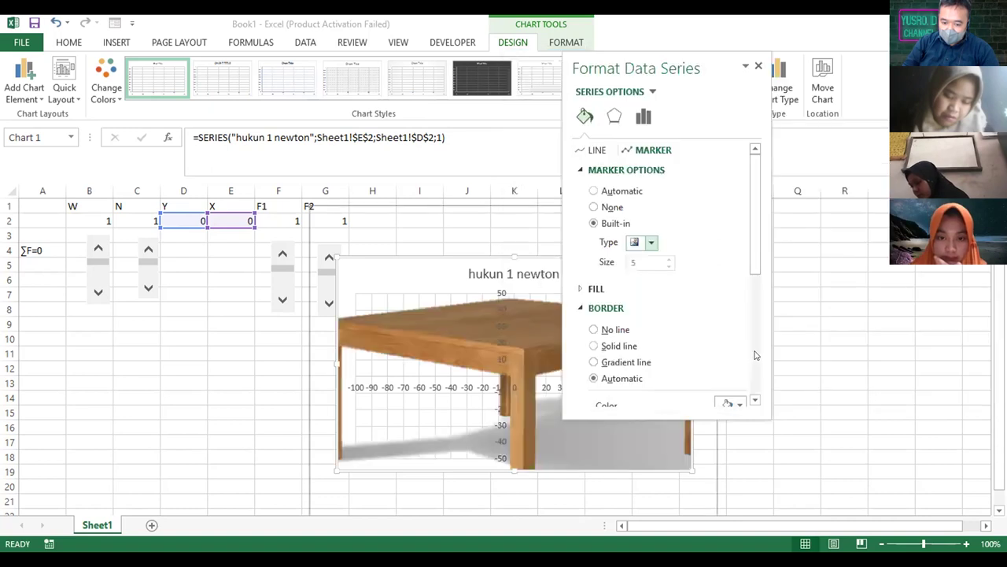
Switch the series marker to the built-in square type, set its size to 28, and close the formatting options
{"action": "left_click", "coordinate": [650, 242]}
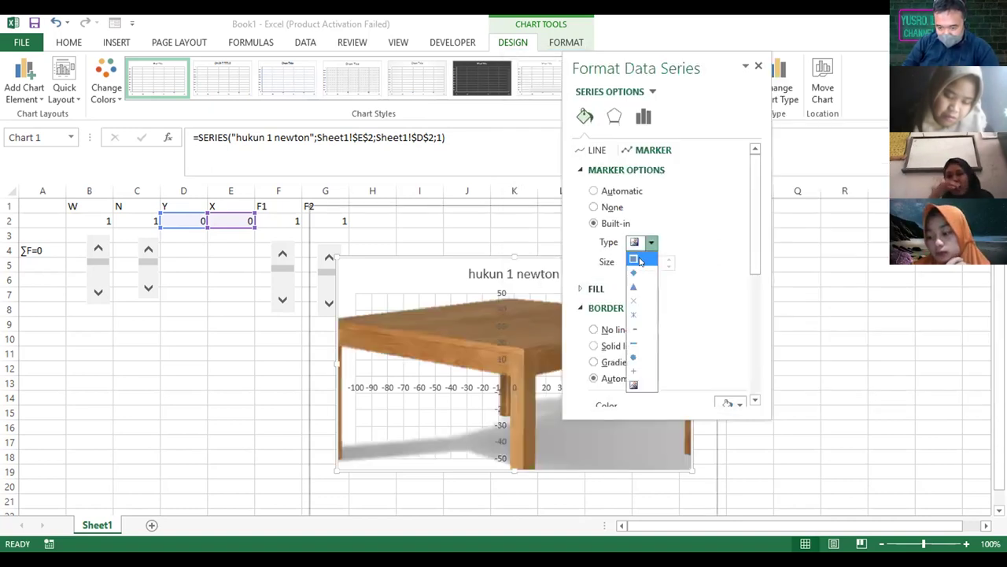
{"action": "left_click", "coordinate": [635, 259]}
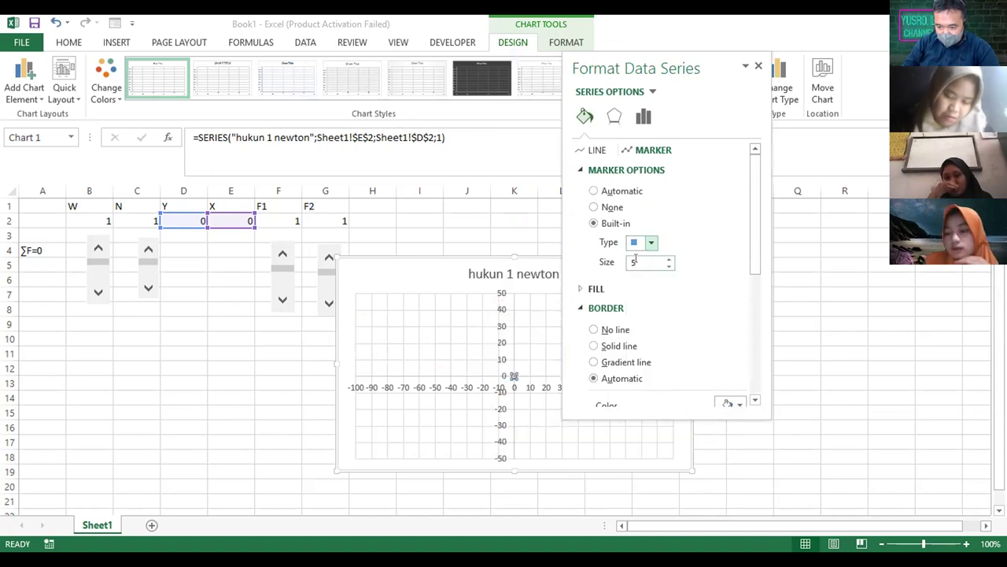
{"action": "left_click", "coordinate": [668, 267]}
{"action": "left_click", "coordinate": [668, 267]}
{"action": "left_click", "coordinate": [668, 267]}
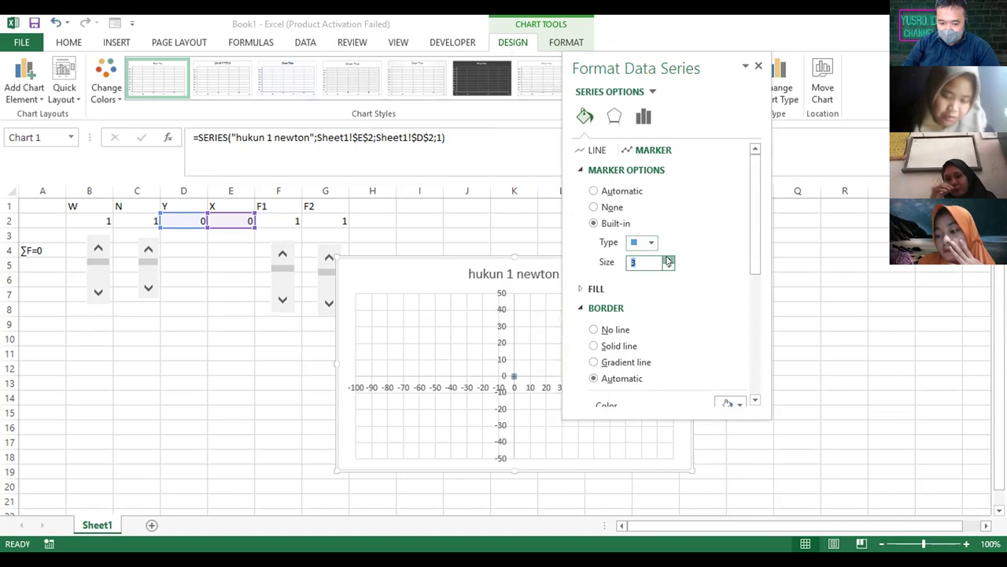
{"action": "left_click", "coordinate": [668, 258]}
{"action": "left_click", "coordinate": [668, 258]}
{"action": "left_click", "coordinate": [669, 258]}
{"action": "left_click", "coordinate": [668, 258]}
{"action": "left_click", "coordinate": [668, 258]}
{"action": "left_click", "coordinate": [668, 258]}
{"action": "left_click", "coordinate": [669, 258]}
{"action": "left_click", "coordinate": [668, 258]}
{"action": "left_click", "coordinate": [668, 258]}
{"action": "left_click", "coordinate": [668, 258]}
{"action": "left_click", "coordinate": [668, 258]}
{"action": "left_click", "coordinate": [668, 258]}
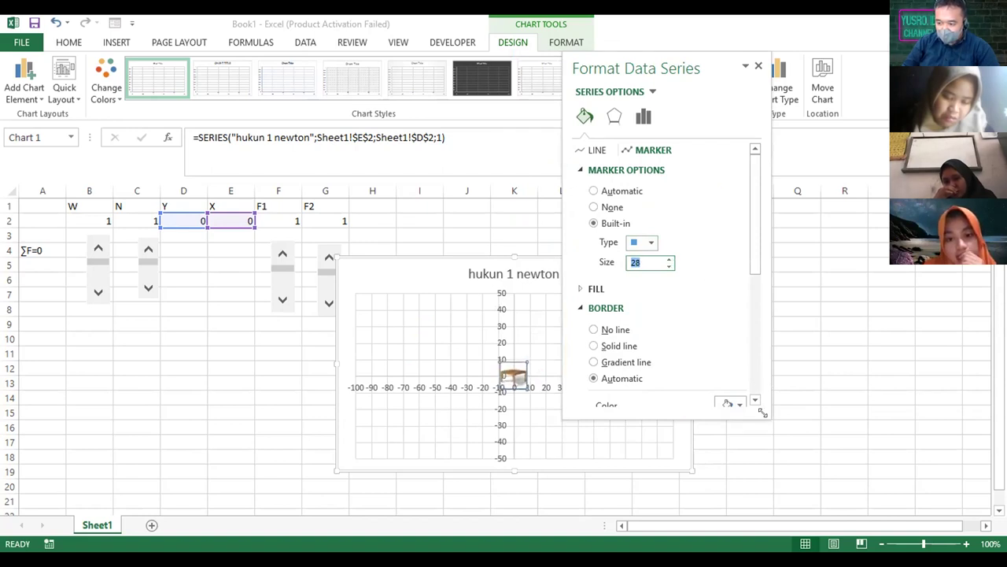
{"action": "left_click", "coordinate": [788, 424]}
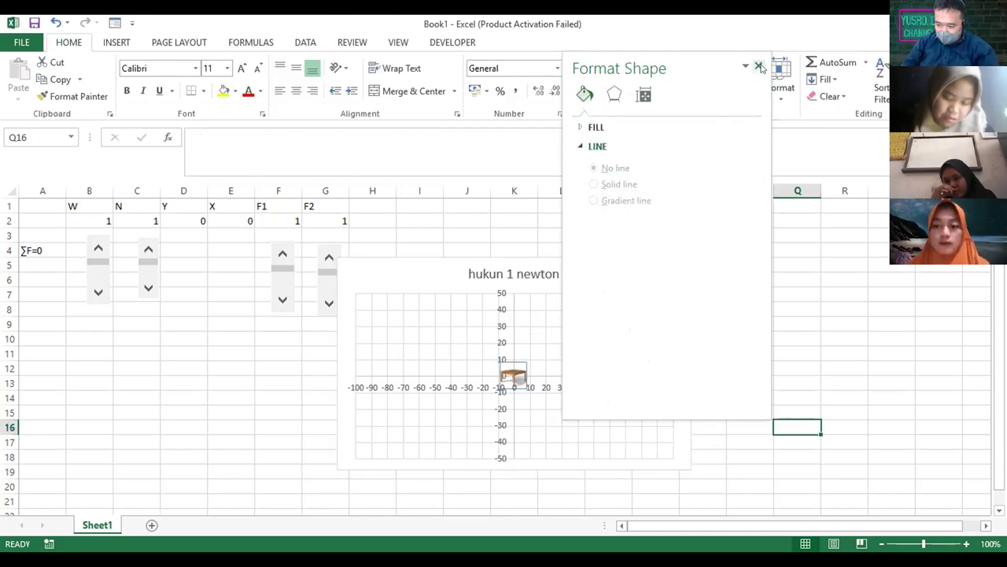
{"action": "left_click", "coordinate": [759, 67]}
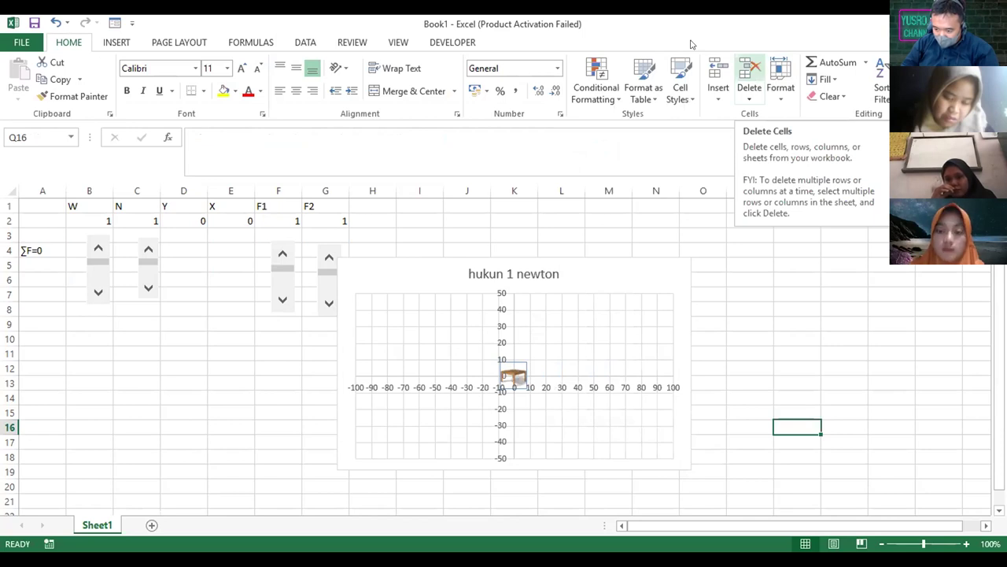
Move the chart clear of the scroll bars to start around column K, and enlarge it down to about row 20
{"action": "left_click", "coordinate": [145, 290]}
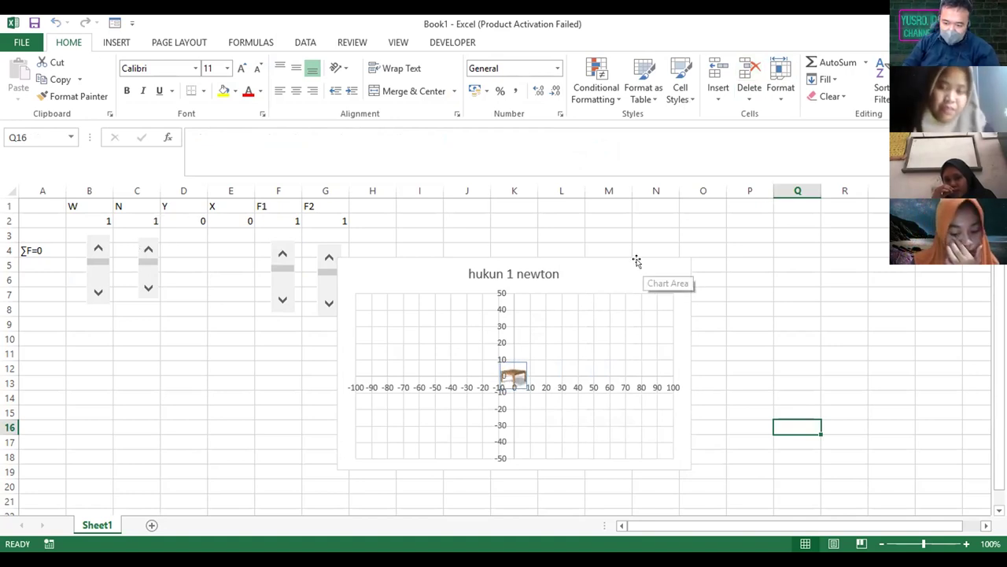
{"action": "left_click_drag", "start_coordinate": [848, 231], "coordinate": [844, 230]}
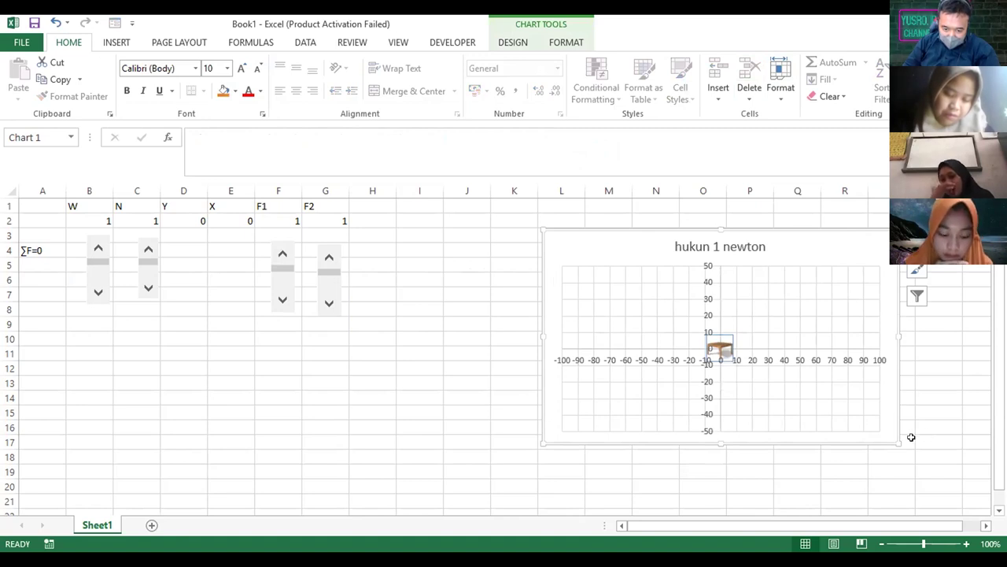
{"action": "left_click_drag", "start_coordinate": [905, 448], "coordinate": [955, 484]}
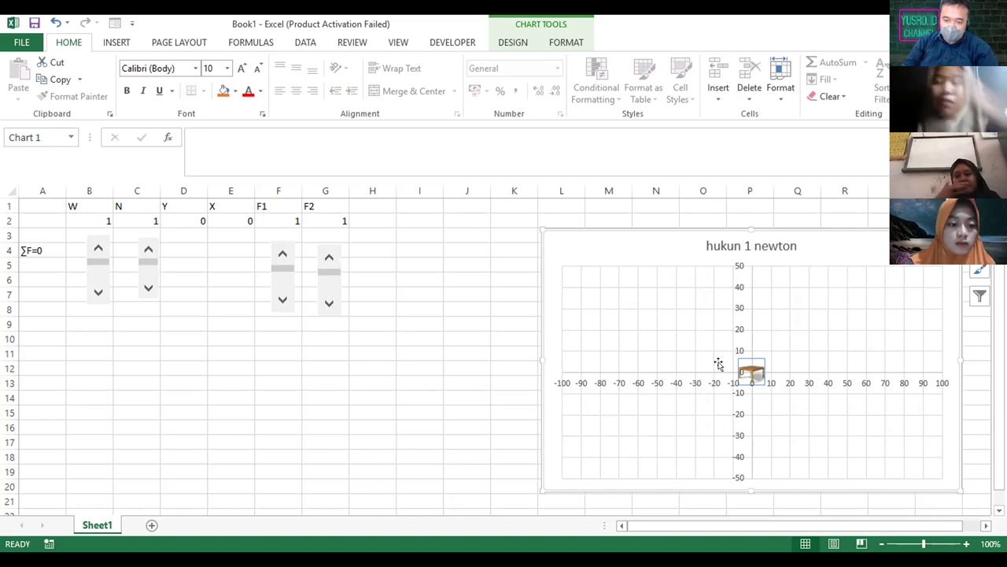
{"action": "mouse_move", "coordinate": [754, 365]}
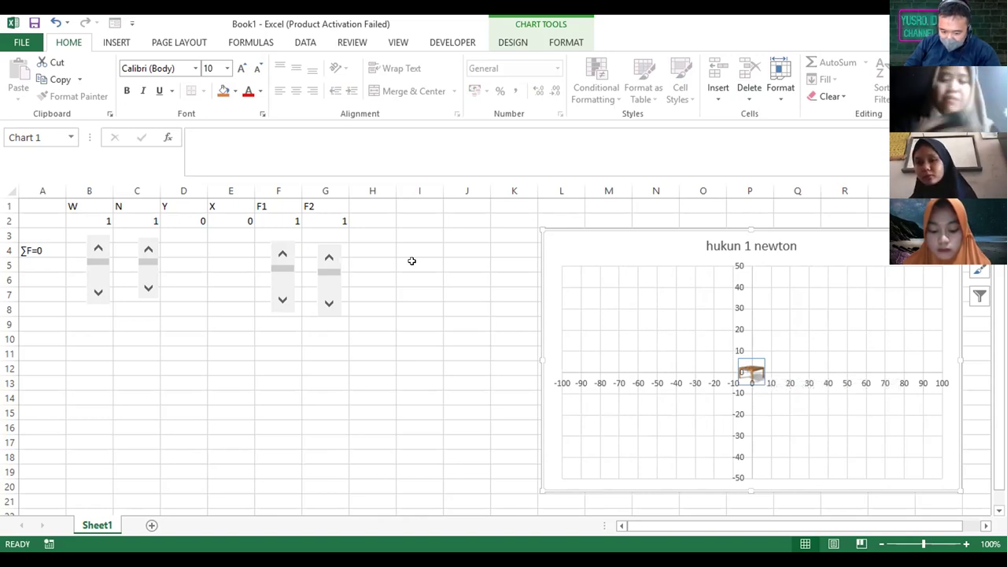
Test the W and N scroll bars by lowering both values to 0 and returning both to 1
{"action": "left_click", "coordinate": [77, 203]}
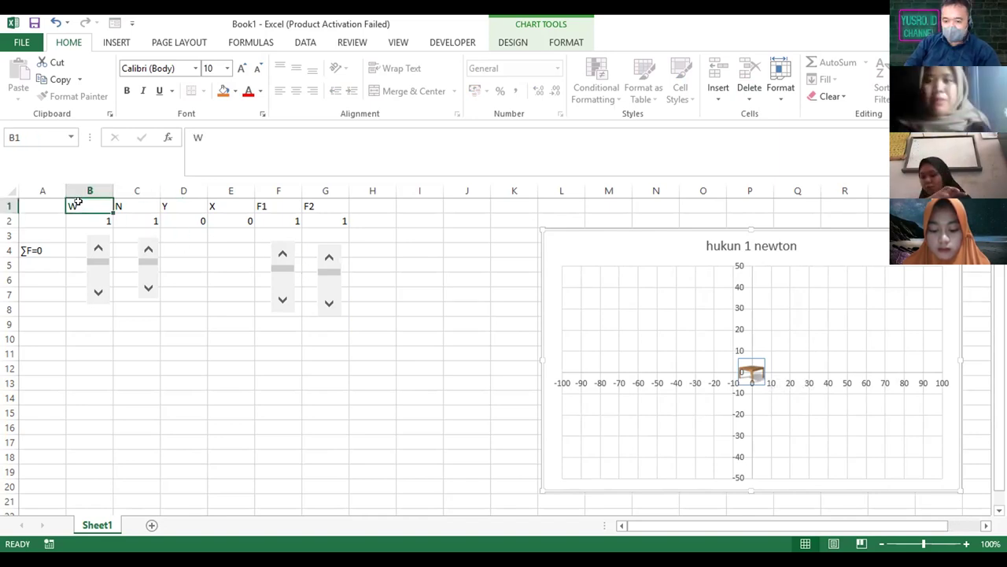
{"action": "left_click", "coordinate": [121, 203]}
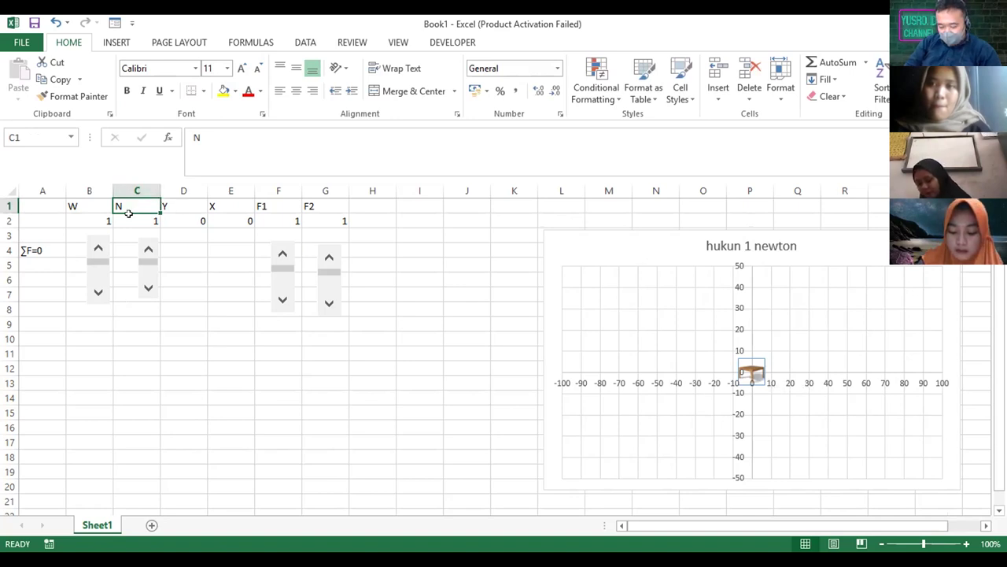
{"action": "left_click", "coordinate": [98, 248]}
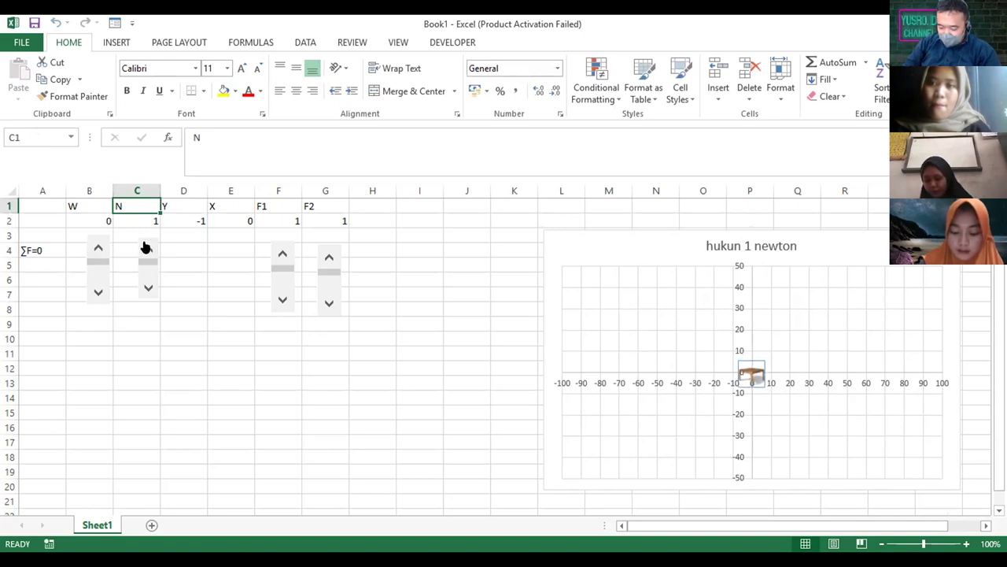
{"action": "left_click", "coordinate": [146, 248]}
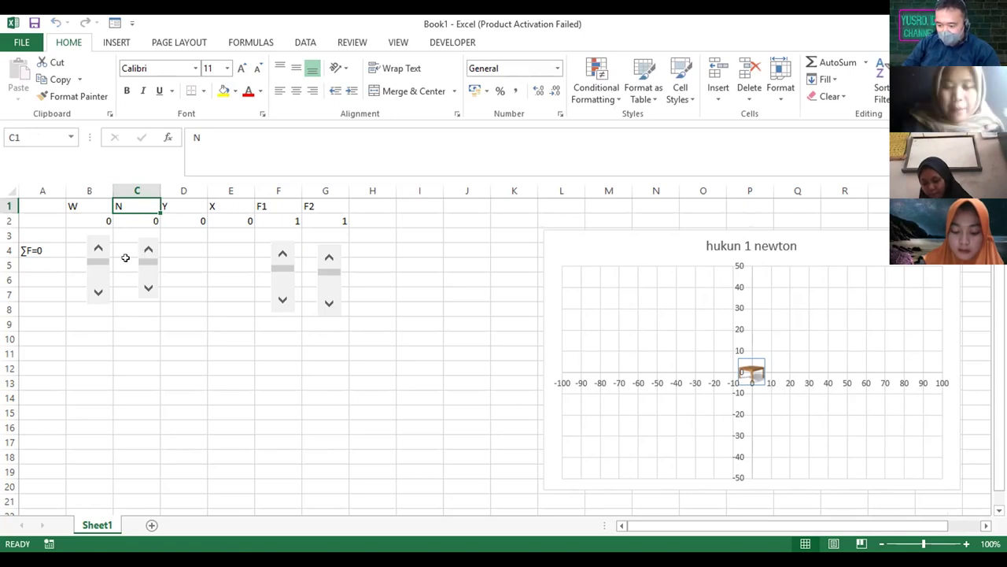
{"action": "left_click", "coordinate": [100, 248]}
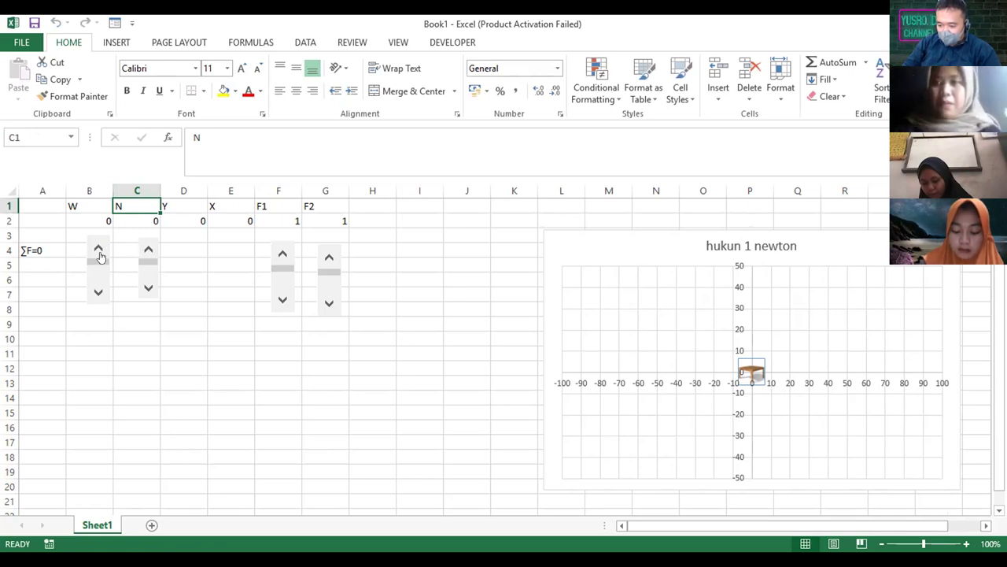
{"action": "left_click", "coordinate": [98, 295]}
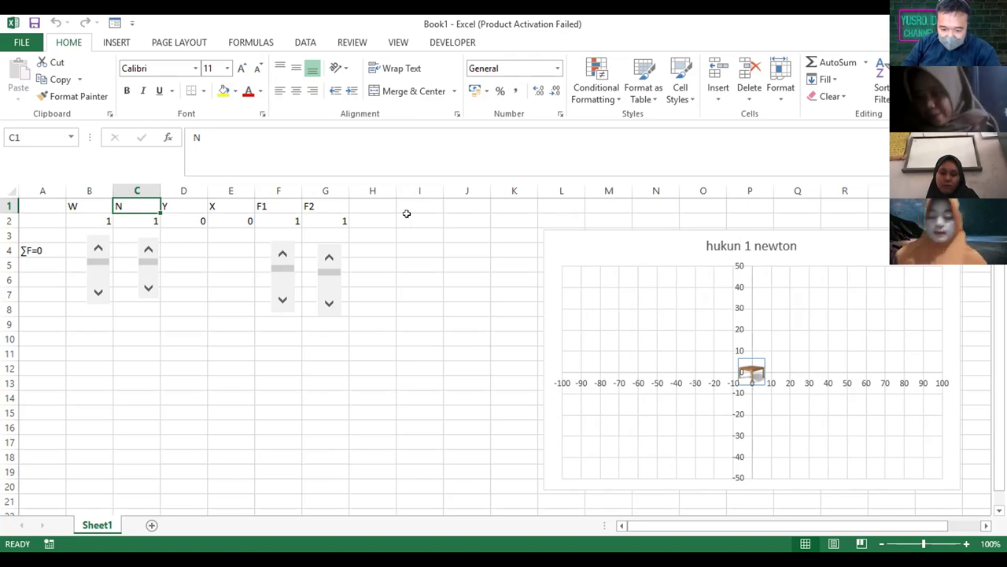
Set the F1 value in cell F2 to 5
{"action": "left_click", "coordinate": [279, 220]}
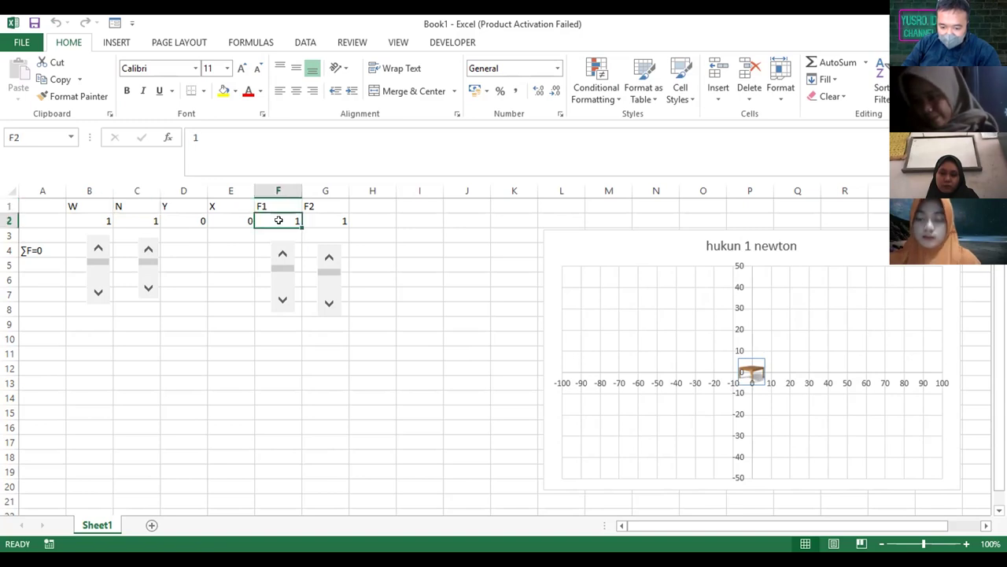
{"action": "key", "text": "BackSpace"}
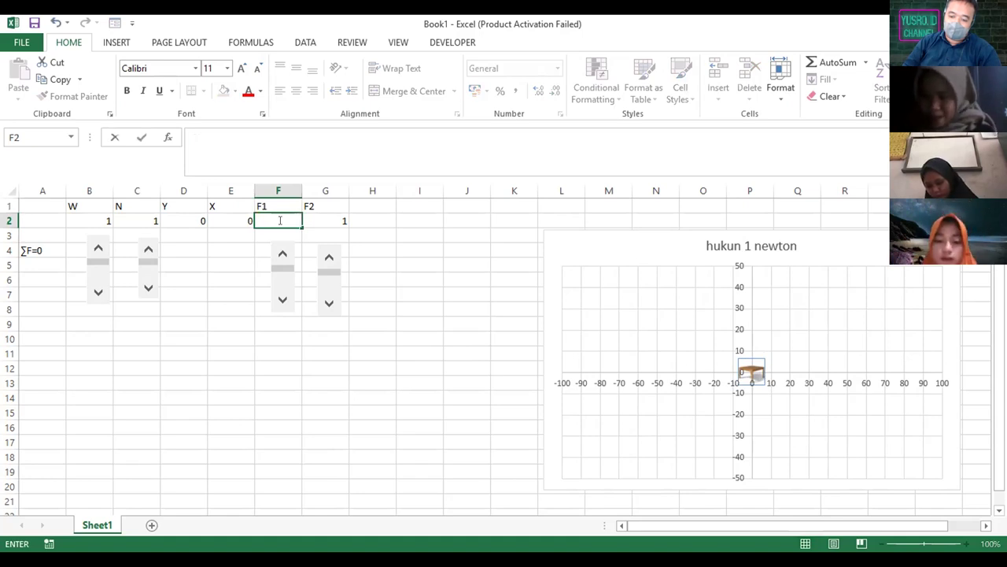
{"action": "type", "text": "5"}
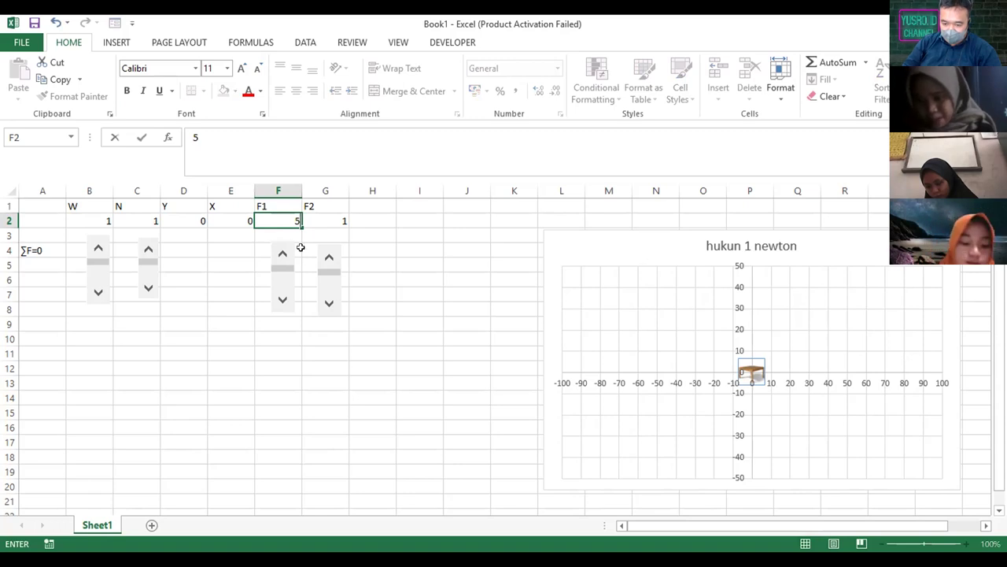
{"action": "key", "text": "BackSpace"}
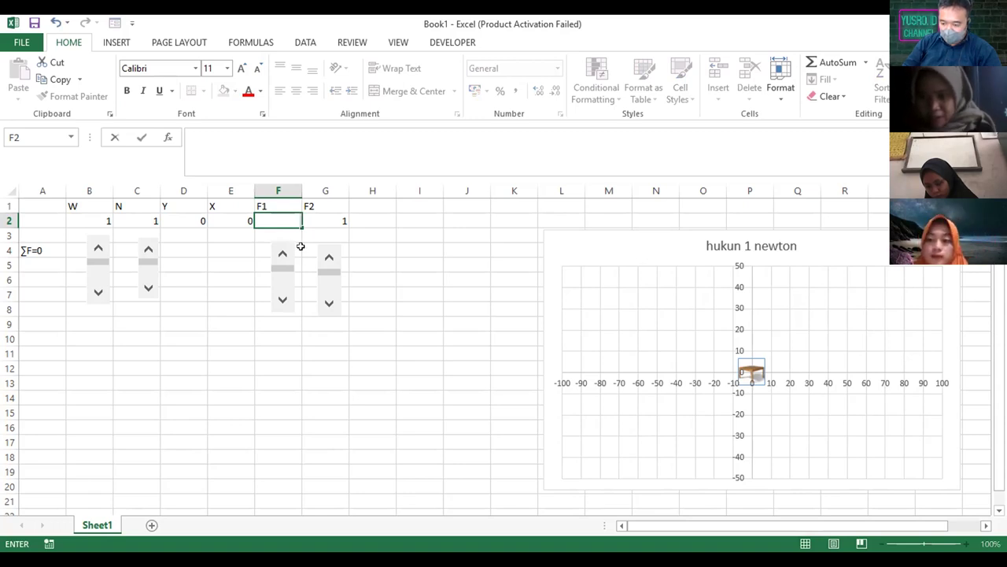
{"action": "type", "text": "1"}
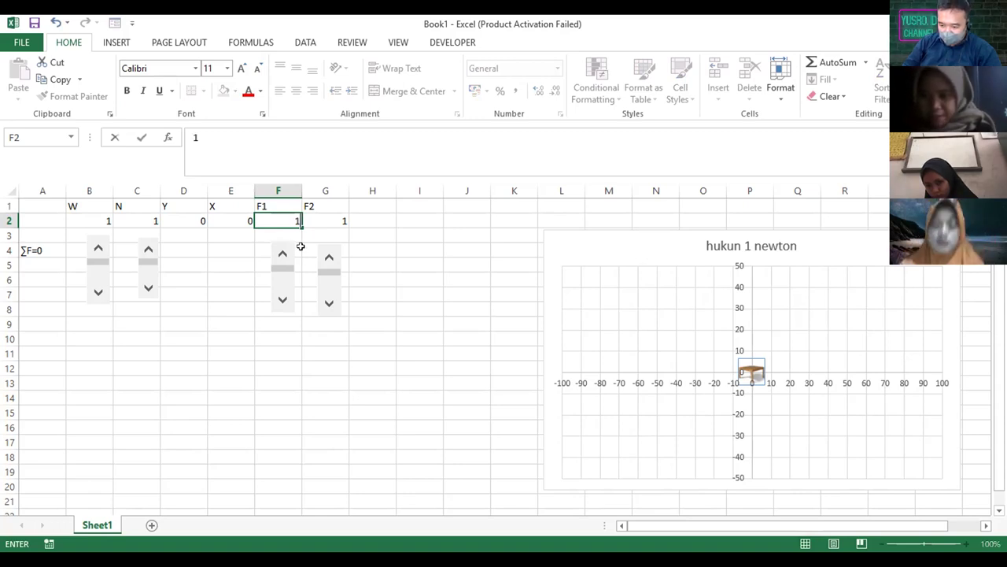
{"action": "key", "text": "BackSpace"}
{"action": "type", "text": "5"}
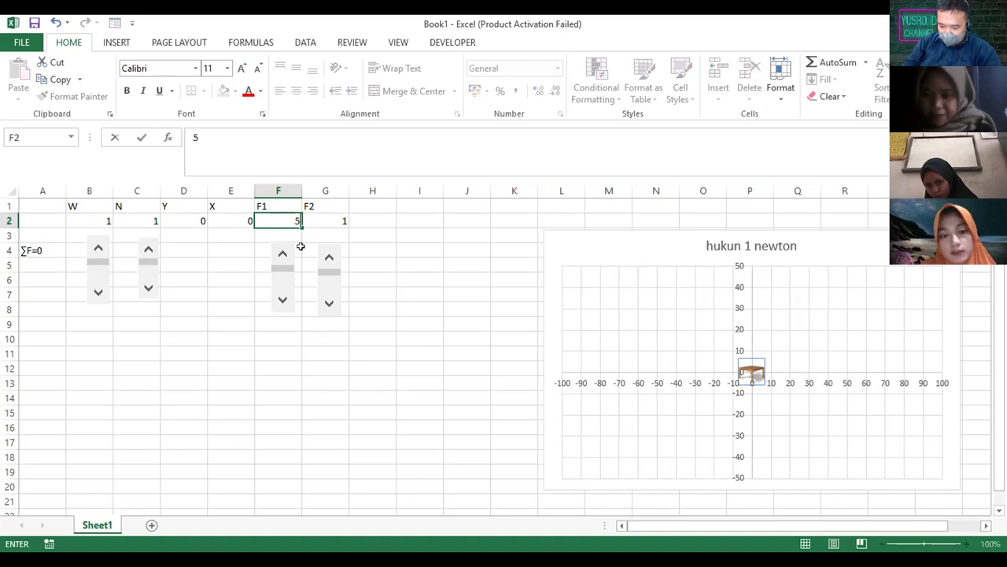
{"action": "key", "text": "Return"}
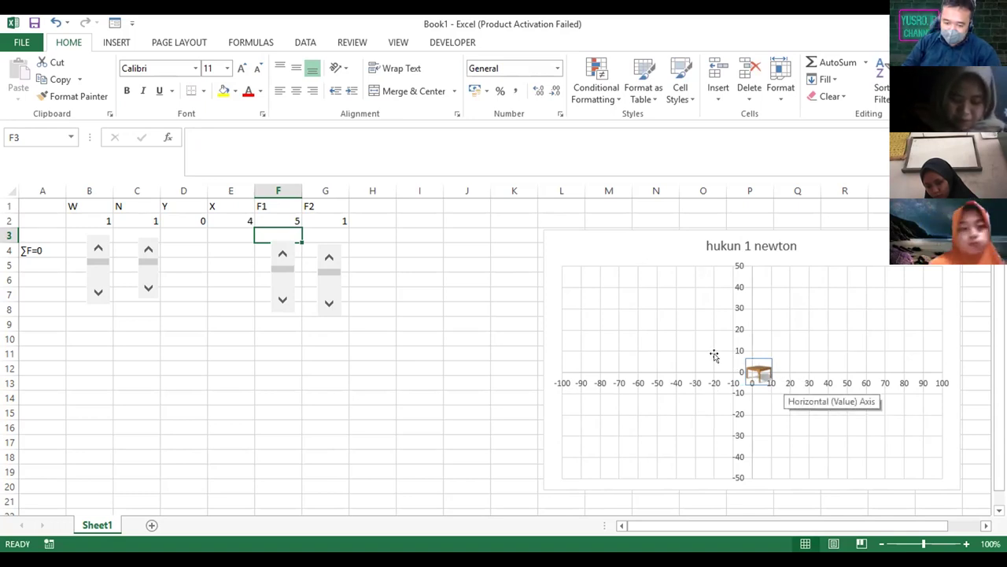
Set the F2 value in cell G2 to 5
{"action": "left_click", "coordinate": [335, 213]}
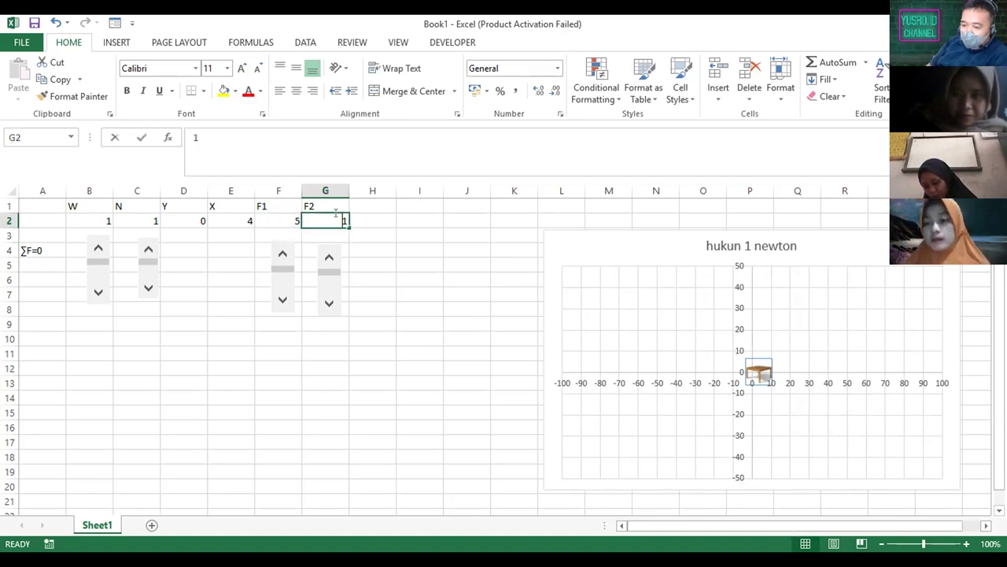
{"action": "key", "text": "BackSpace"}
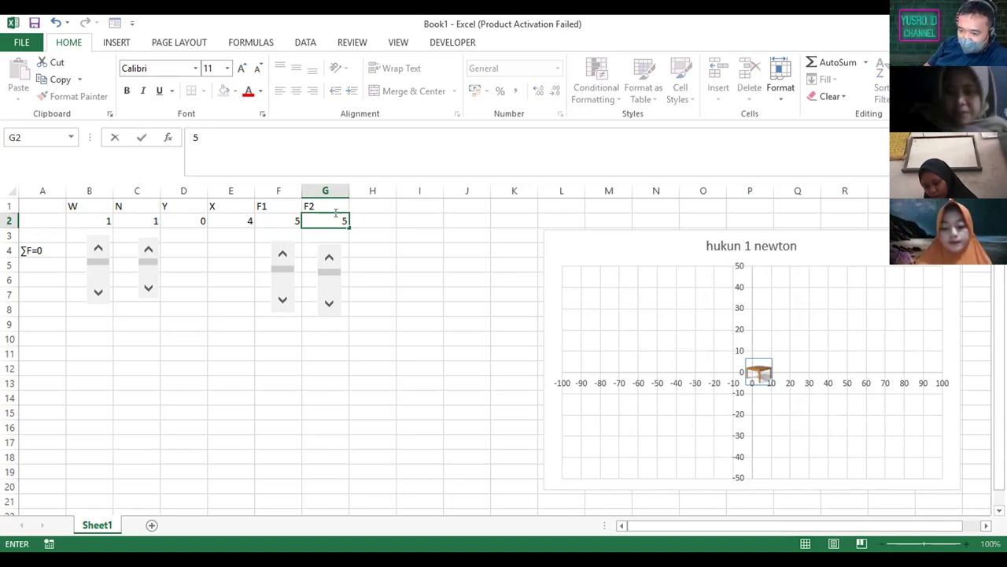
{"action": "key", "text": "Return"}
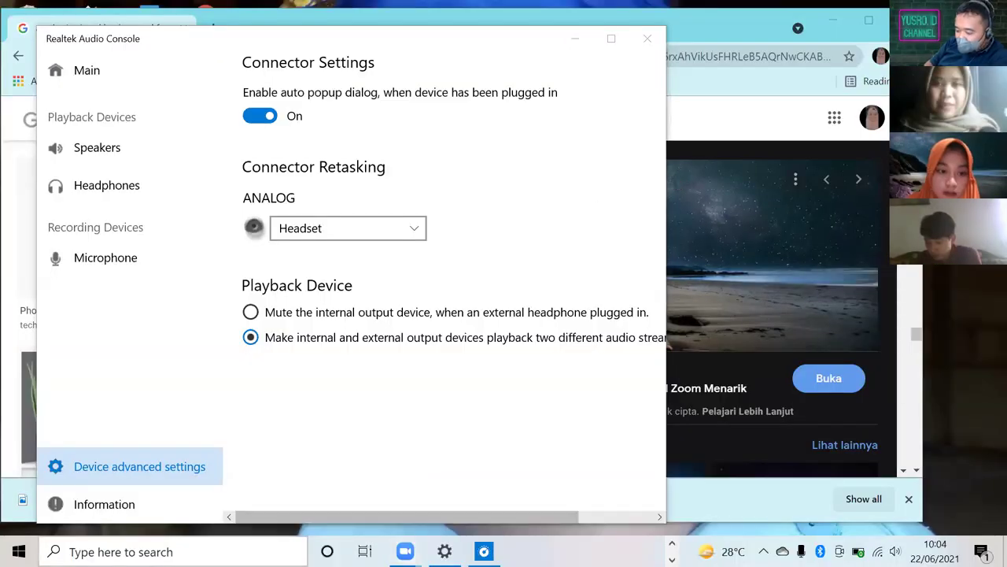
Switch to Excel, create a new blank workbook, and maximize its window
{"action": "key", "text": "super+s"}
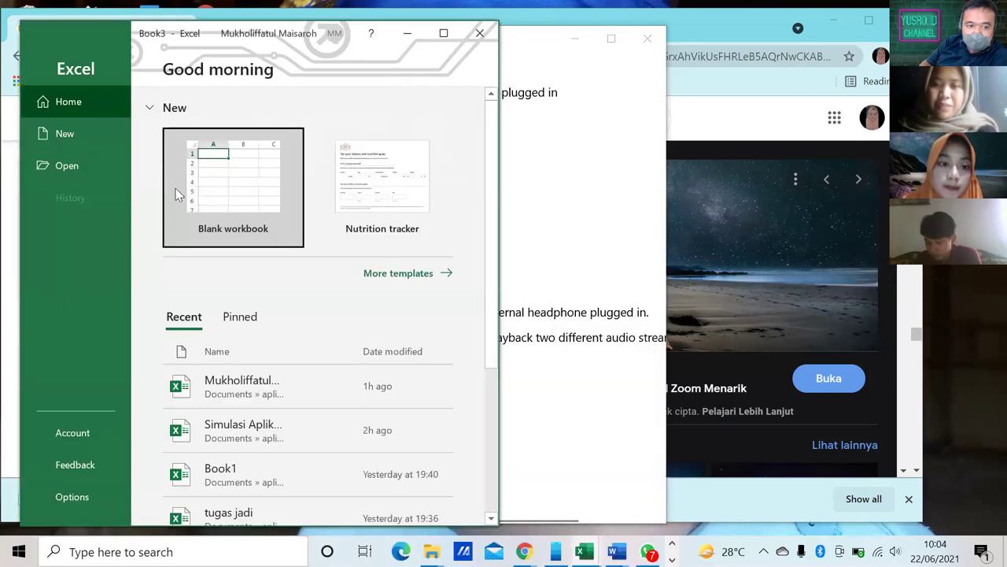
{"action": "left_click", "coordinate": [66, 133]}
{"action": "left_click", "coordinate": [224, 204]}
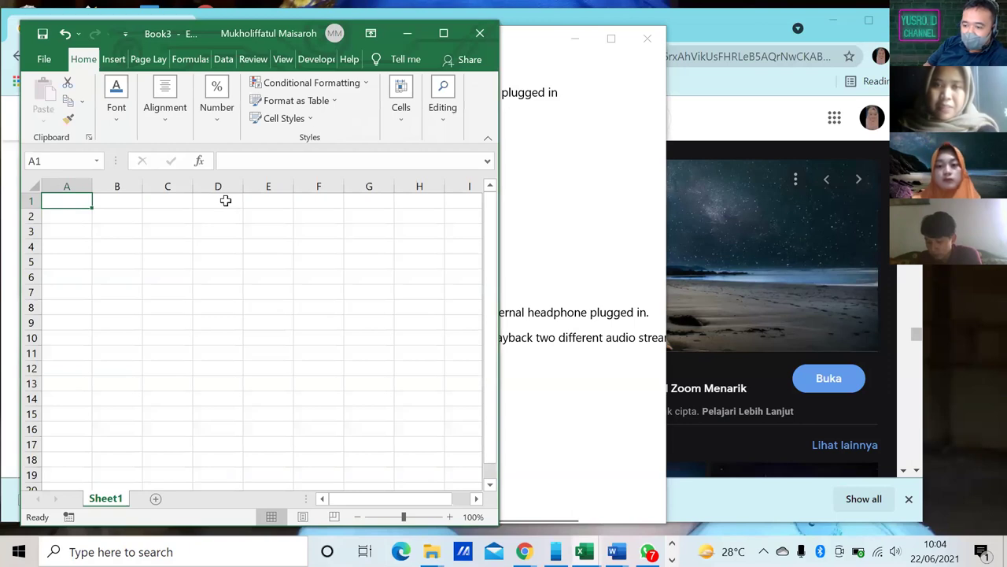
{"action": "left_click", "coordinate": [443, 35]}
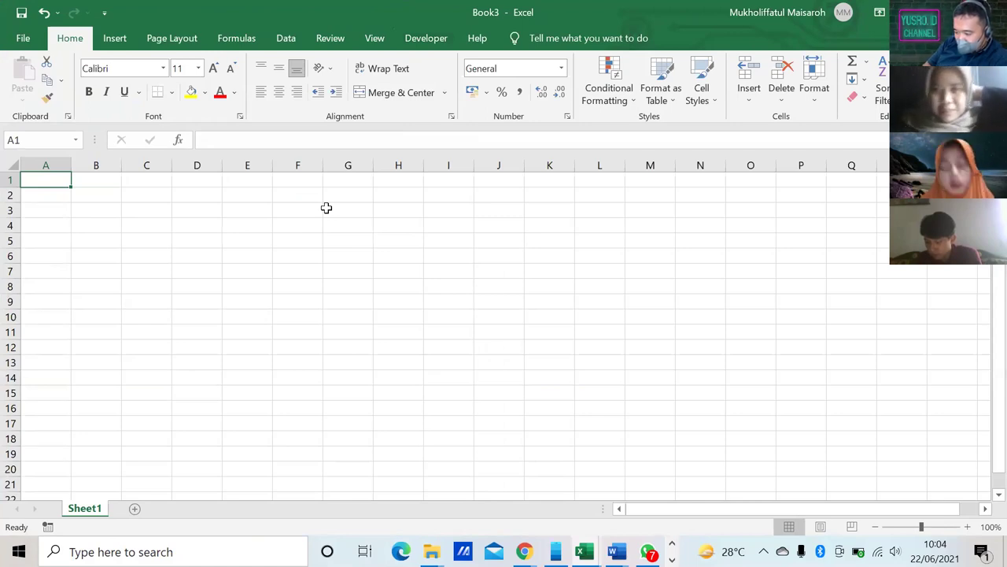
Lower the system volume until it is muted and raise it back to a low level
{"action": "key", "text": "XF86AudioLowerVolume"}
{"action": "key", "text": "XF86AudioLowerVolume"}
{"action": "key", "text": "XF86AudioLowerVolume"}
{"action": "key", "text": "XF86AudioLowerVolume"}
{"action": "key", "text": "XF86AudioLowerVolume"}
{"action": "key", "text": "XF86AudioLowerVolume"}
{"action": "key", "text": "XF86AudioLowerVolume"}
{"action": "key", "text": "XF86AudioLowerVolume"}
{"action": "key", "text": "XF86AudioLowerVolume"}
{"action": "key", "text": "XF86AudioLowerVolume"}
{"action": "key", "text": "XF86AudioLowerVolume"}
{"action": "key", "text": "XF86AudioLowerVolume"}
{"action": "key", "text": "XF86AudioLowerVolume"}
{"action": "key", "text": "XF86AudioLowerVolume"}
{"action": "key", "text": "XF86AudioLowerVolume"}
{"action": "key", "text": "XF86AudioLowerVolume"}
{"action": "key", "text": "XF86AudioLowerVolume"}
{"action": "key", "text": "XF86AudioLowerVolume"}
{"action": "key", "text": "XF86AudioLowerVolume"}
{"action": "key", "text": "XF86AudioLowerVolume"}
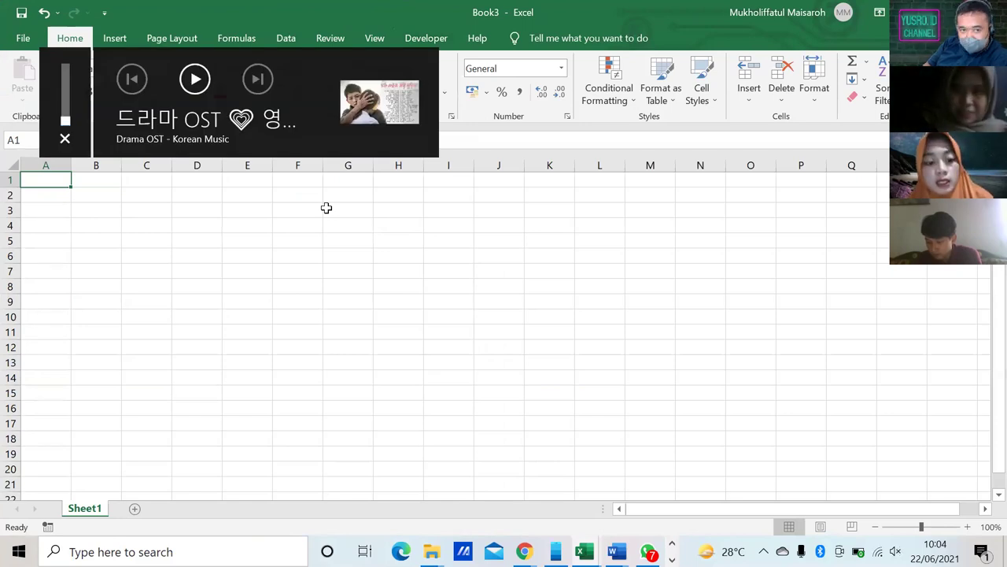
{"action": "key", "text": "XF86AudioRaiseVolume"}
{"action": "key", "text": "XF86AudioRaiseVolume"}
{"action": "key", "text": "XF86AudioRaiseVolume"}
{"action": "key", "text": "XF86AudioRaiseVolume"}
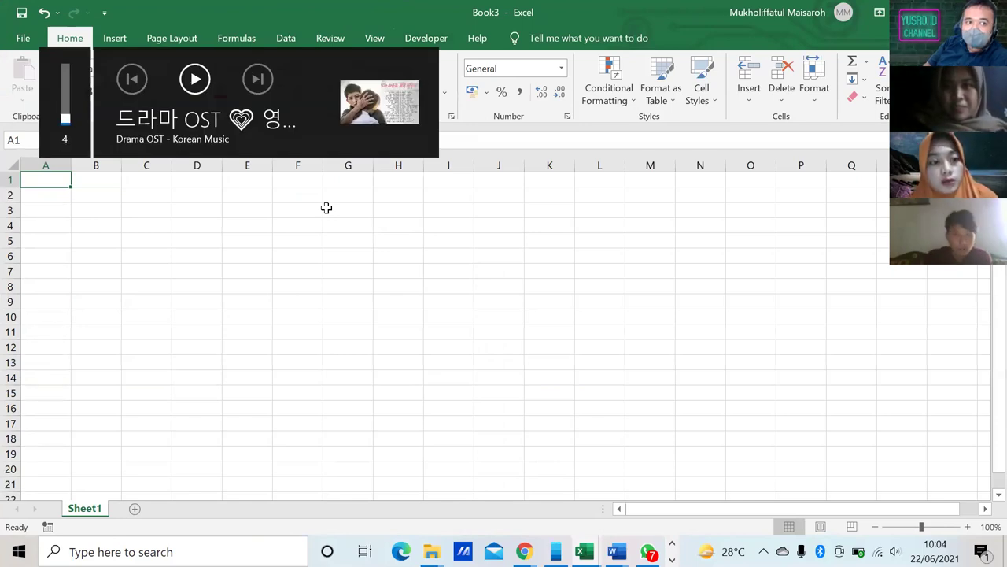
{"action": "key", "text": "XF86AudioRaiseVolume"}
{"action": "key", "text": "XF86AudioRaiseVolume"}
{"action": "key", "text": "XF86AudioRaiseVolume"}
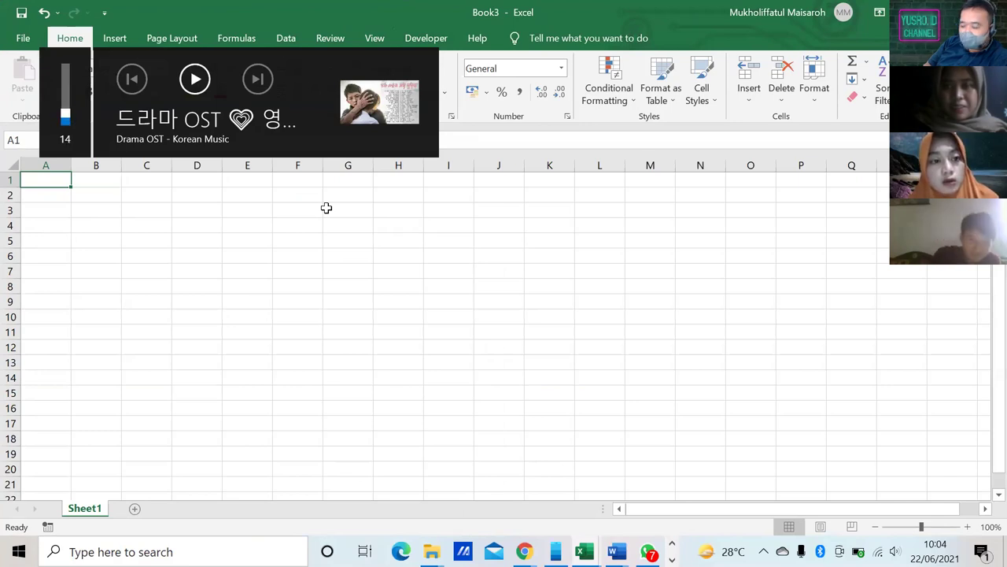
{"action": "key", "text": "XF86AudioRaiseVolume"}
{"action": "key", "text": "XF86AudioRaiseVolume"}
{"action": "key", "text": "XF86AudioRaiseVolume"}
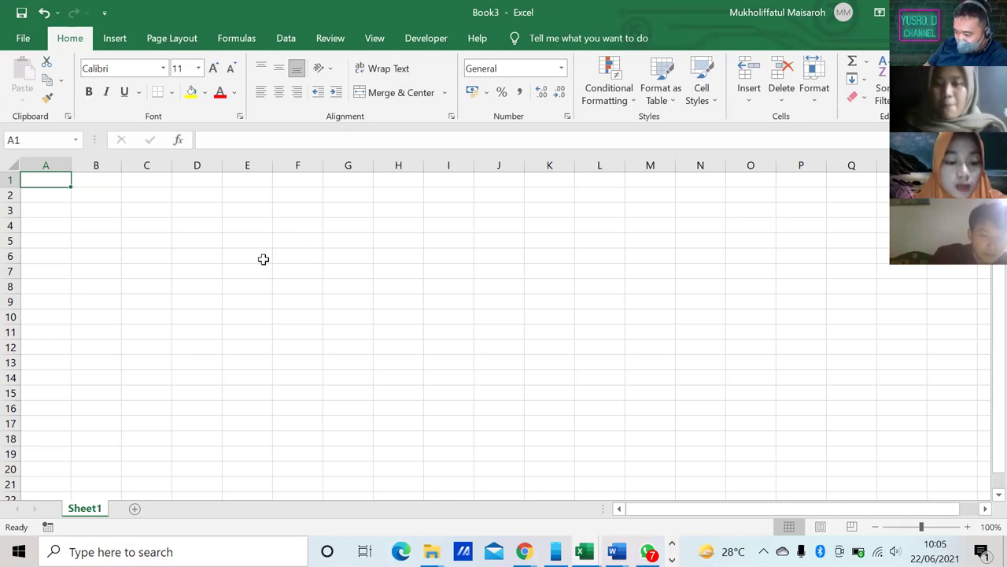
{"action": "key", "text": "XF86AudioLowerVolume"}
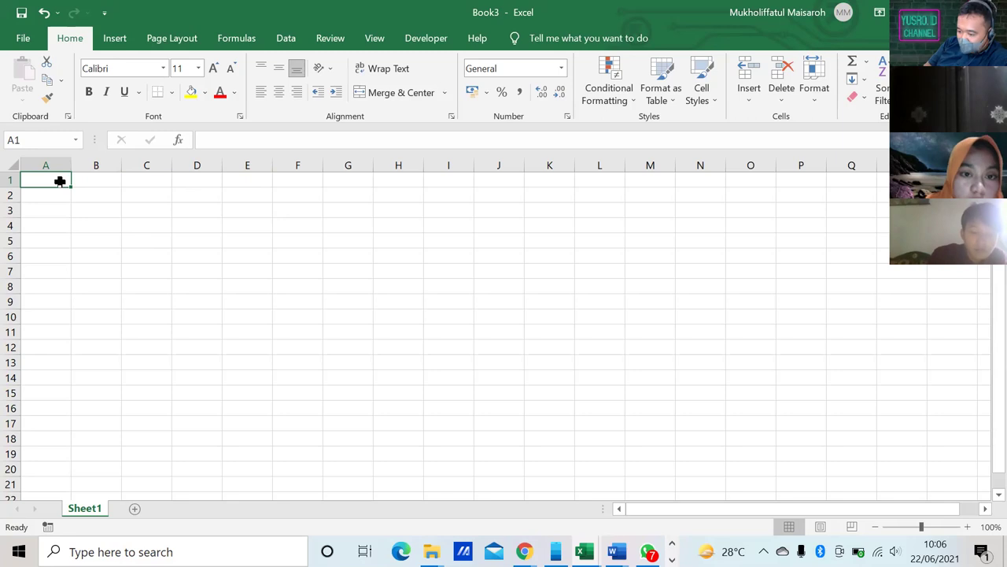
Merge and center cells A1:I1 and enter the title TUMBUKAN ELASTIS in bold
{"action": "left_click_drag", "start_coordinate": [60, 180], "coordinate": [438, 178]}
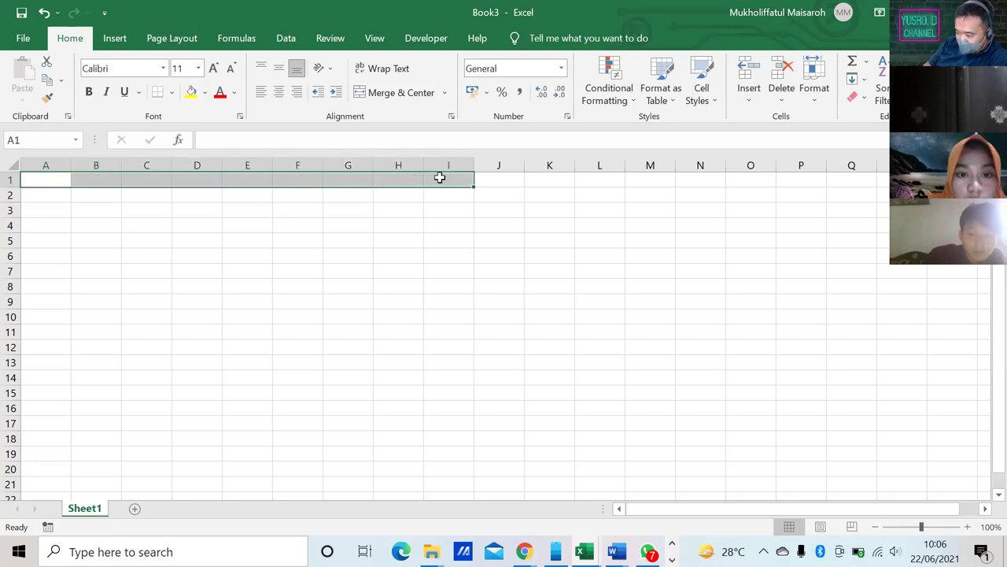
{"action": "left_click", "coordinate": [392, 94]}
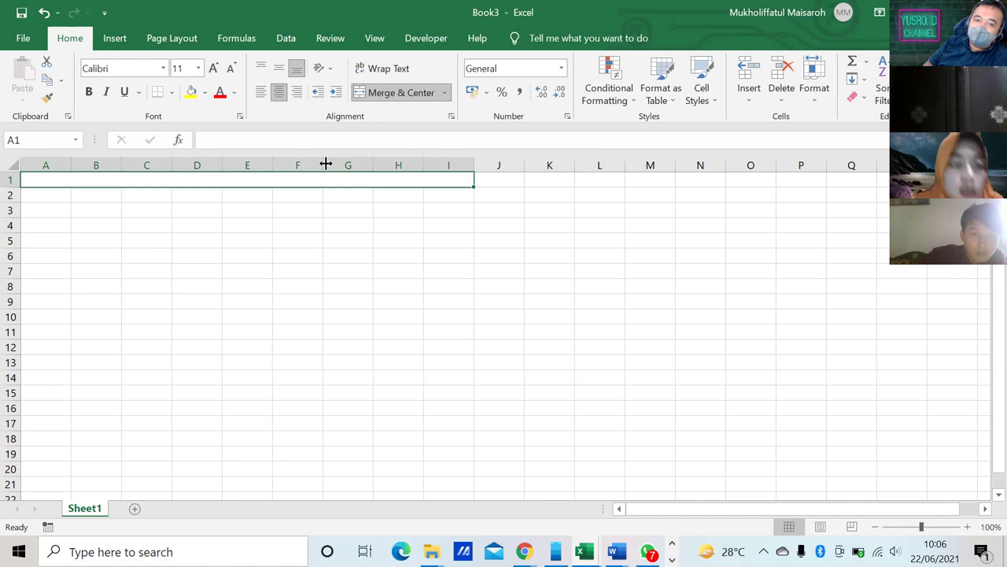
{"action": "type", "text": "TUMBU"}
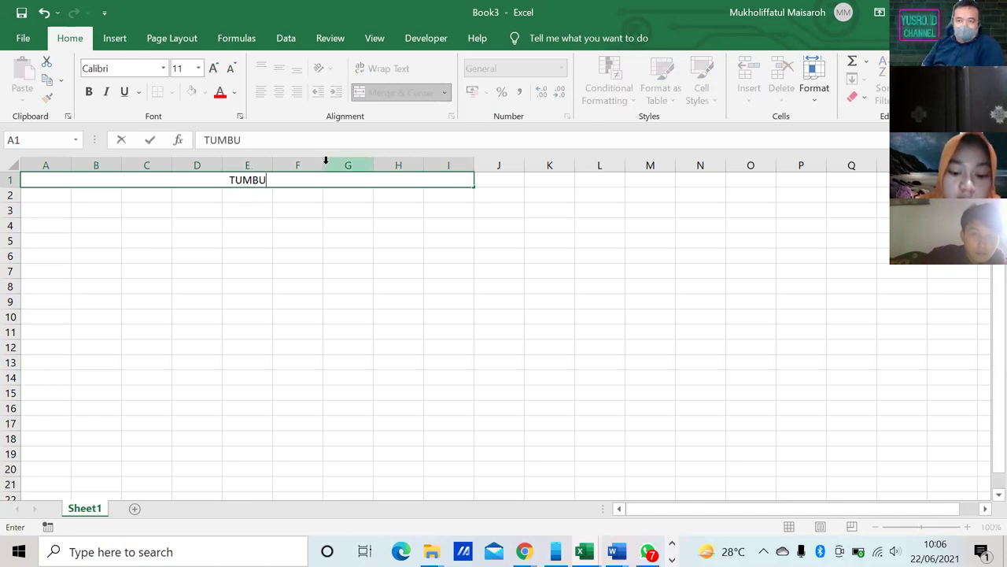
{"action": "type", "text": "KAN ELA"}
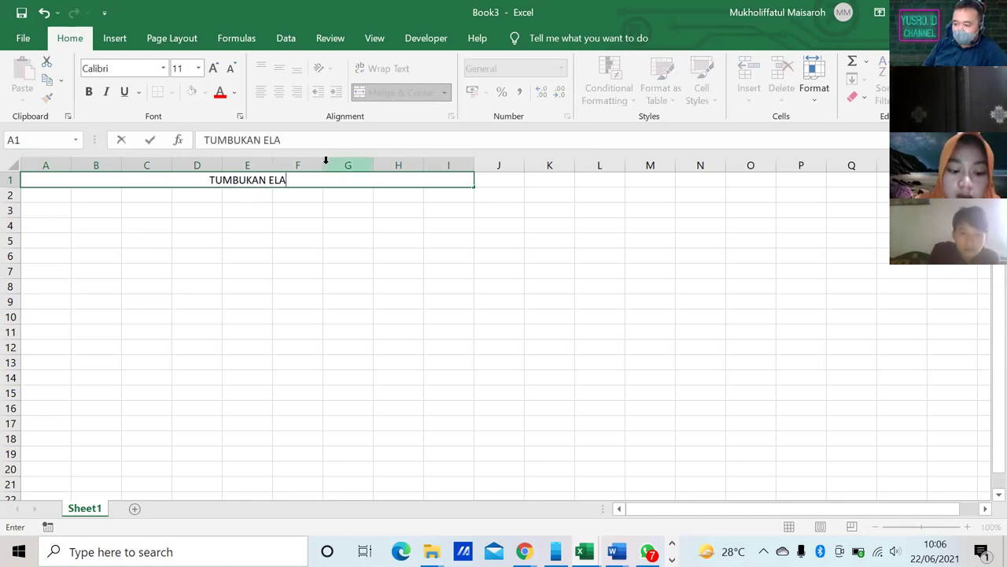
{"action": "type", "text": "STIS"}
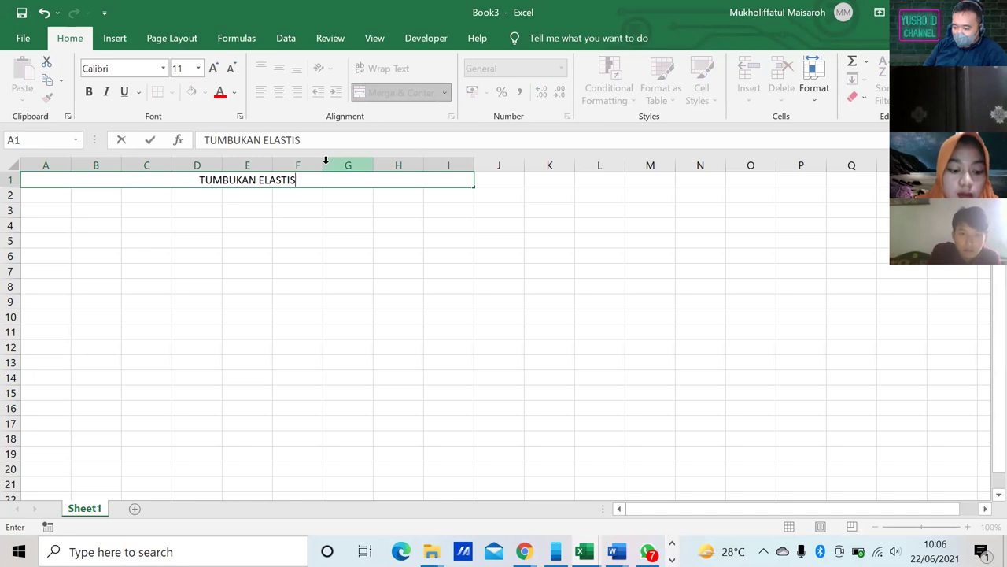
{"action": "key", "text": "F2"}
{"action": "key", "text": "shift+Home"}
{"action": "key", "text": "ctrl+b"}
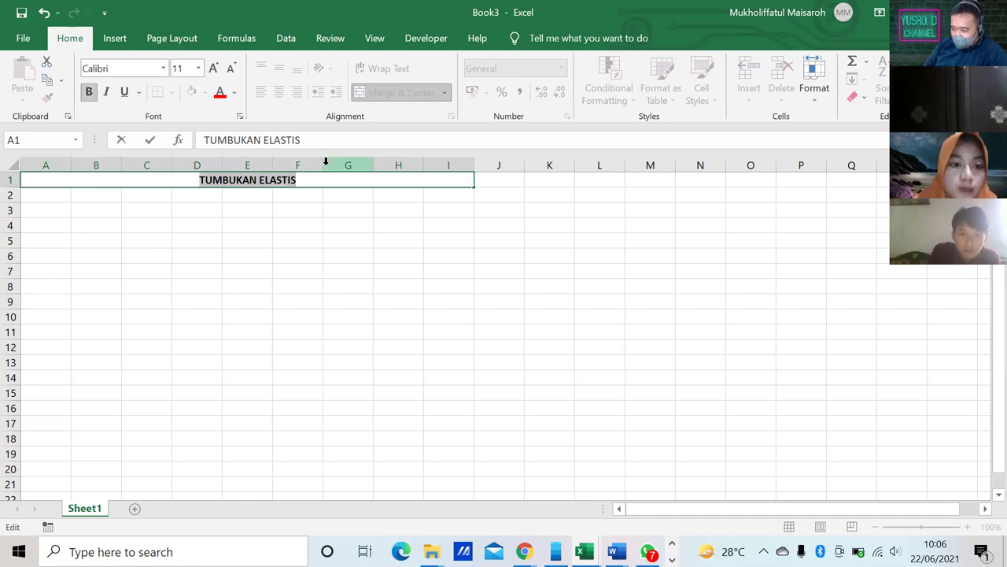
{"action": "left_click", "coordinate": [238, 225]}
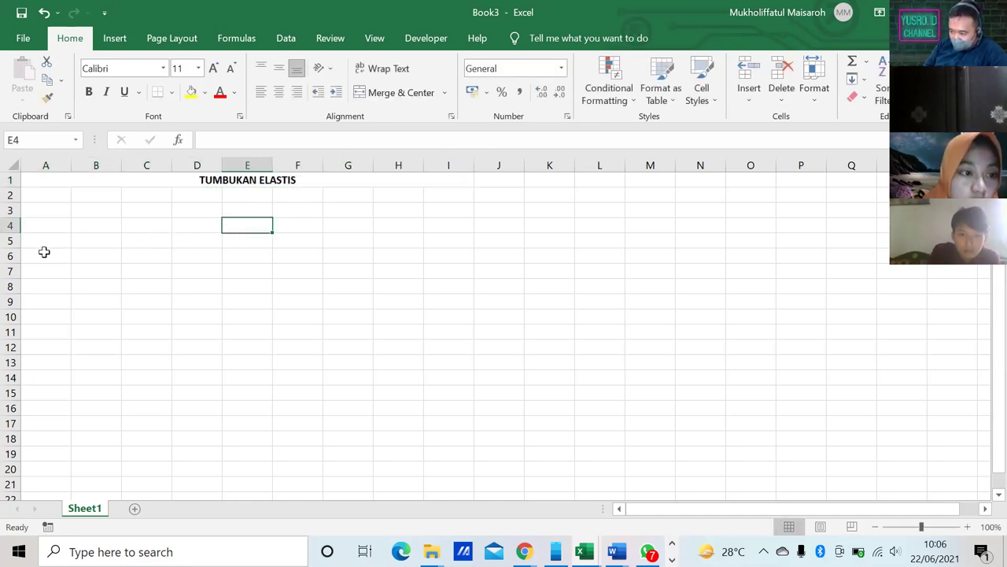
Apply all borders to the range A3:I5 and narrow column A
{"action": "left_click", "coordinate": [35, 208]}
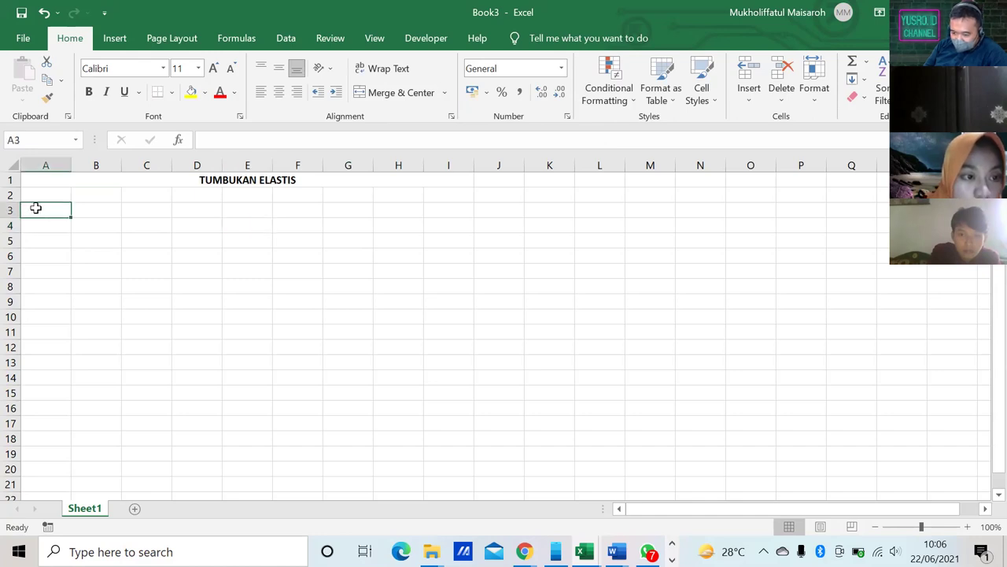
{"action": "left_click_drag", "start_coordinate": [52, 212], "coordinate": [428, 234]}
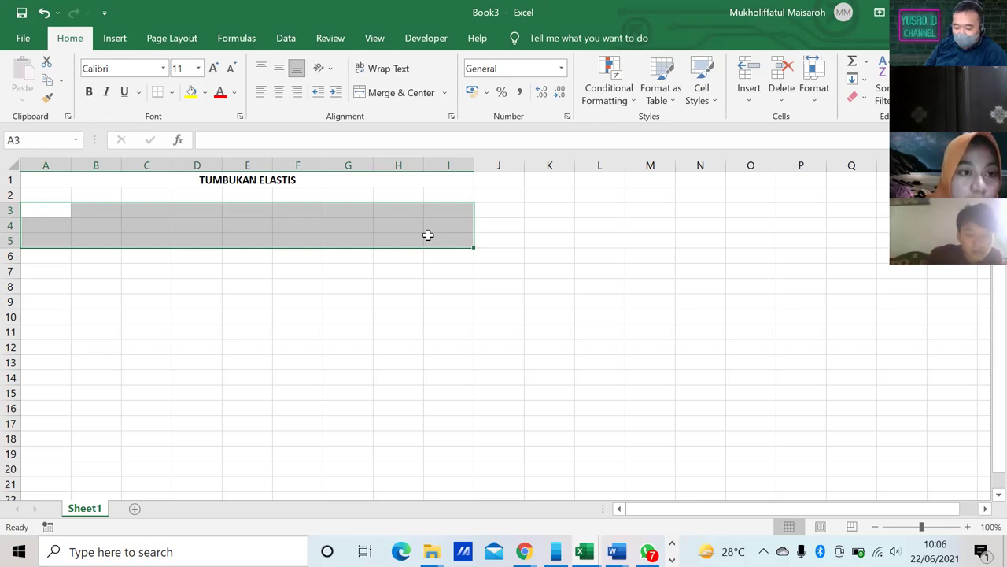
{"action": "left_click", "coordinate": [173, 93]}
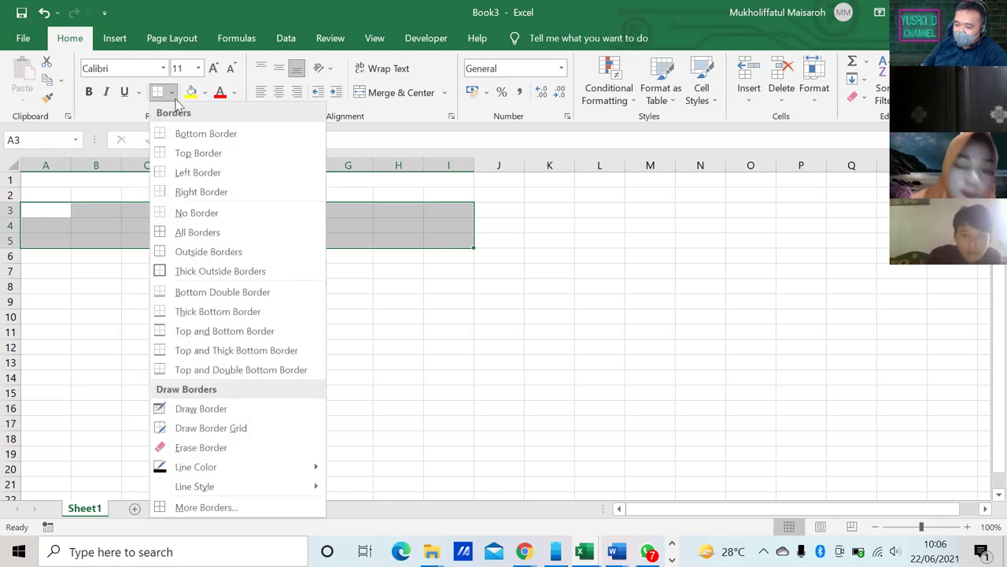
{"action": "left_click", "coordinate": [190, 233]}
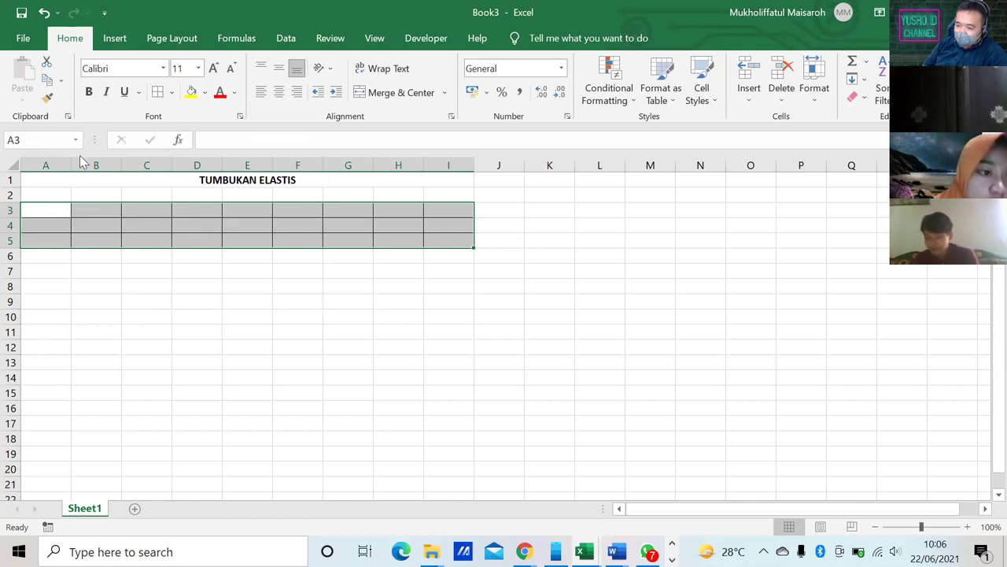
{"action": "left_click_drag", "start_coordinate": [71, 165], "coordinate": [53, 177]}
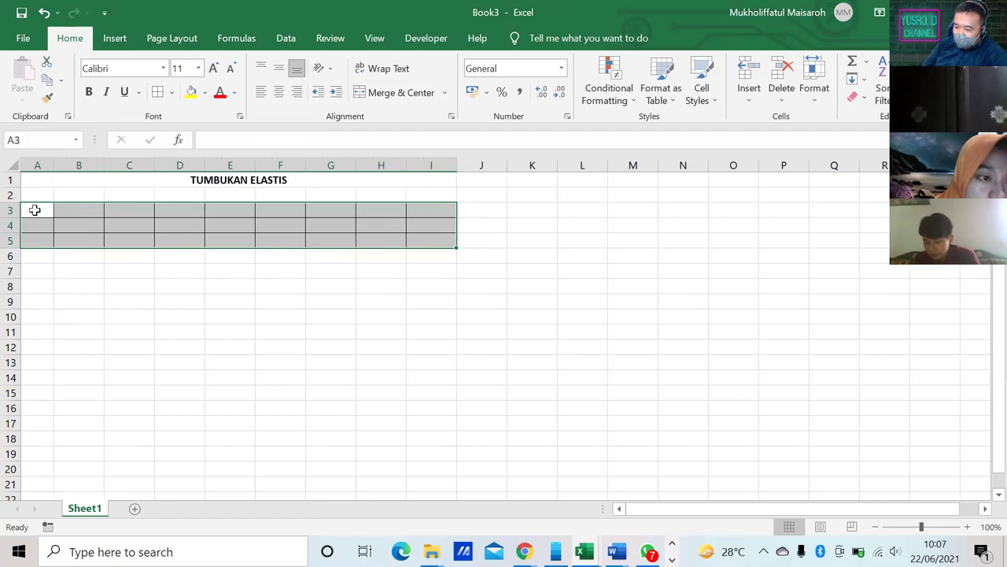
Enter the header No in cell A3 and center the contents of A3:A5 horizontally without merging them
{"action": "left_click", "coordinate": [34, 206]}
{"action": "type", "text": "No"}
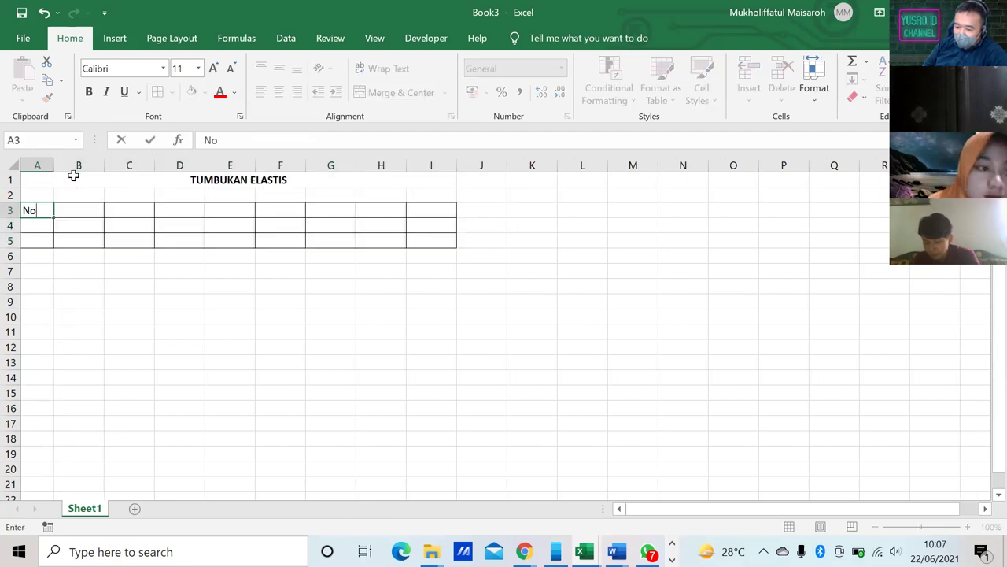
{"action": "left_click_drag", "start_coordinate": [38, 243], "coordinate": [41, 225]}
{"action": "left_click", "coordinate": [432, 93]}
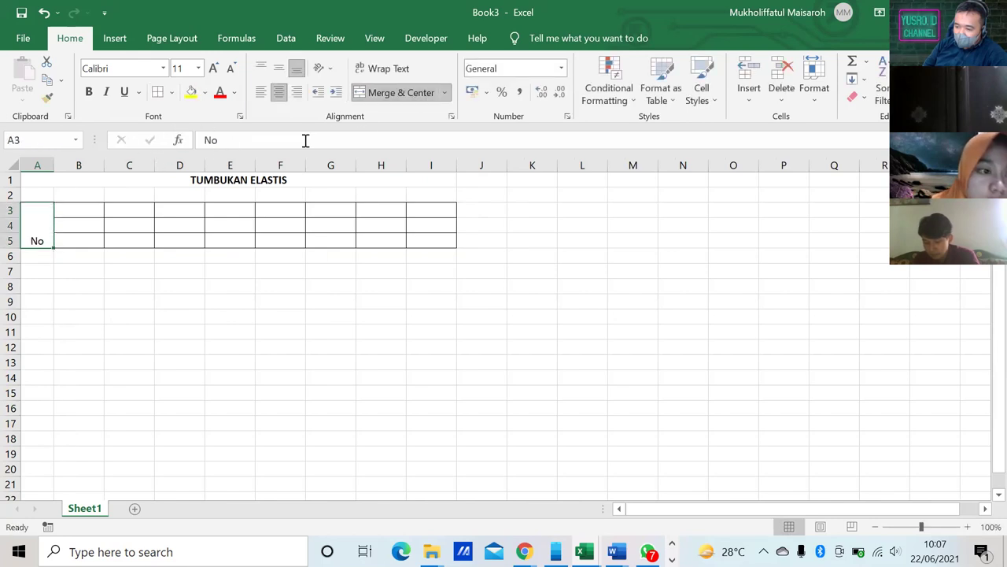
{"action": "left_click", "coordinate": [44, 14]}
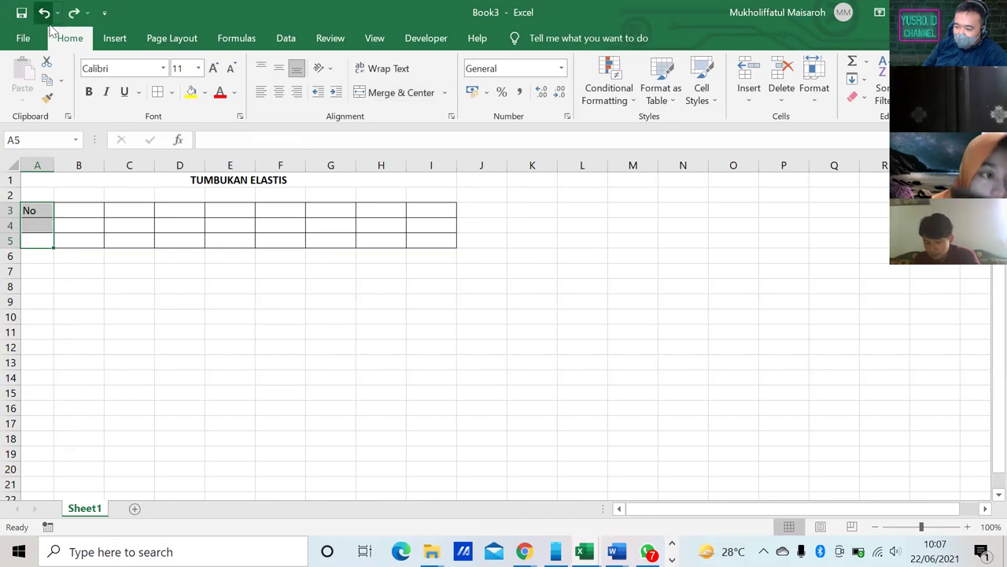
{"action": "left_click", "coordinate": [279, 93]}
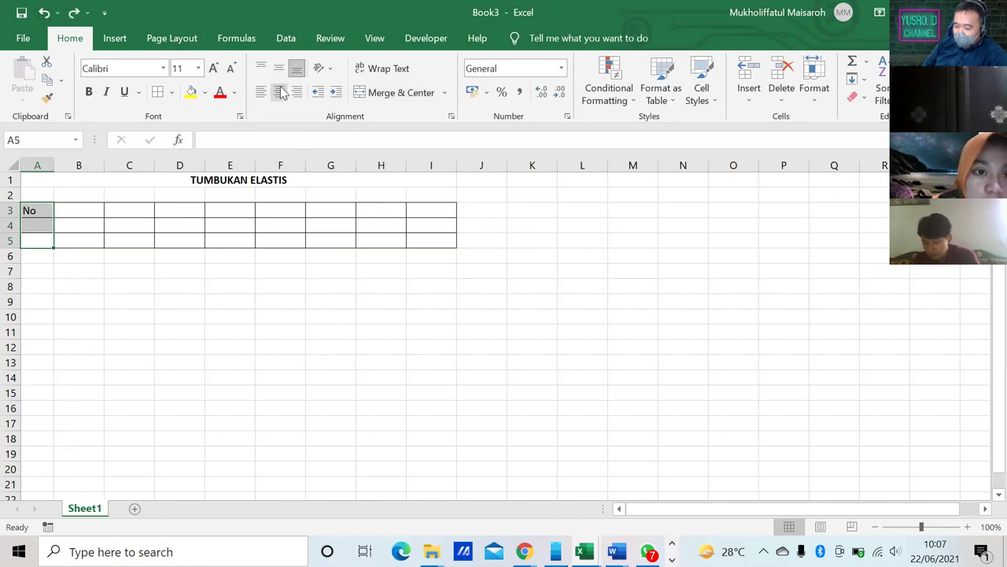
{"action": "key", "text": "Return"}
Enter the row labels A in cell A4 and B in cell A5
{"action": "left_click", "coordinate": [37, 227]}
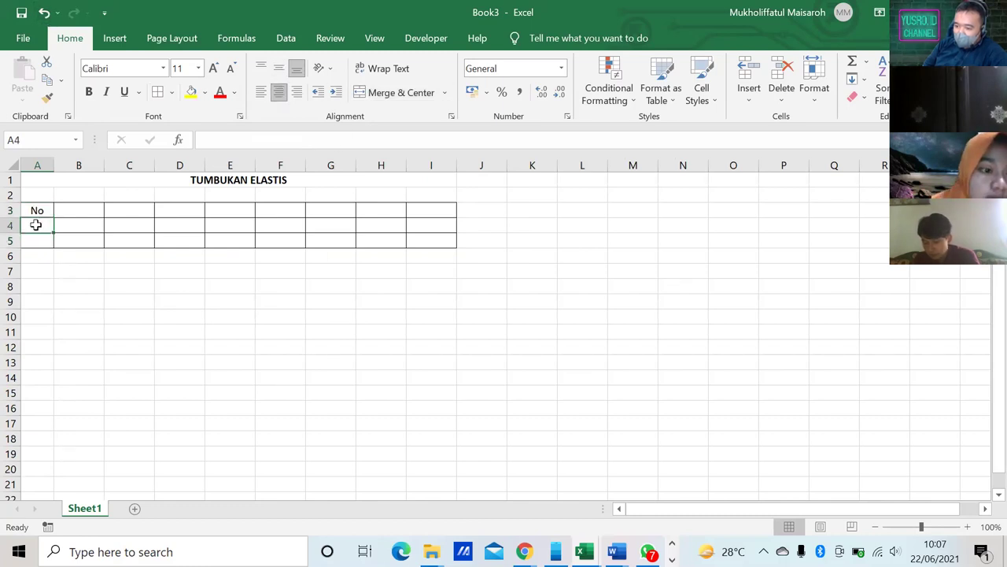
{"action": "type", "text": "A"}
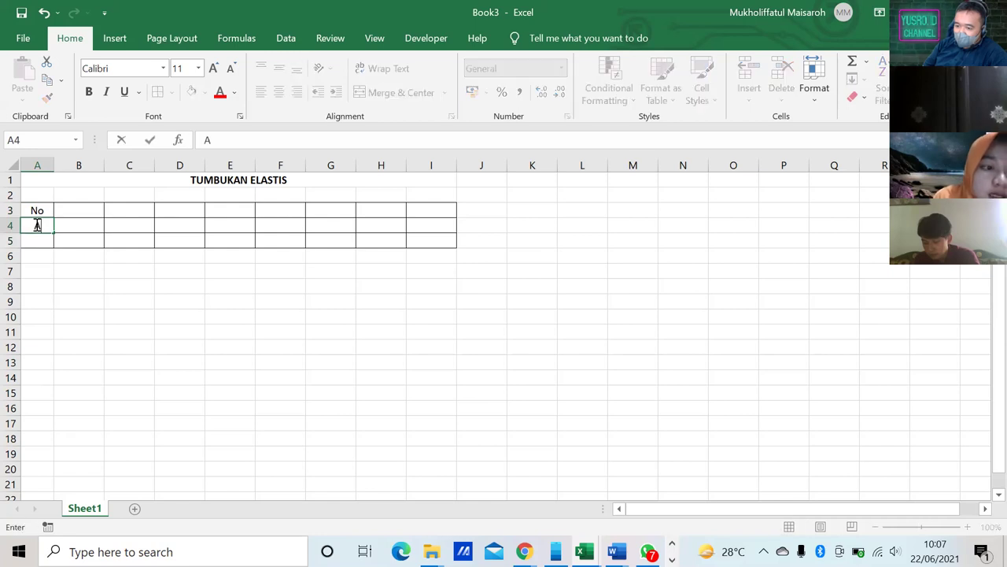
{"action": "key", "text": "Return"}
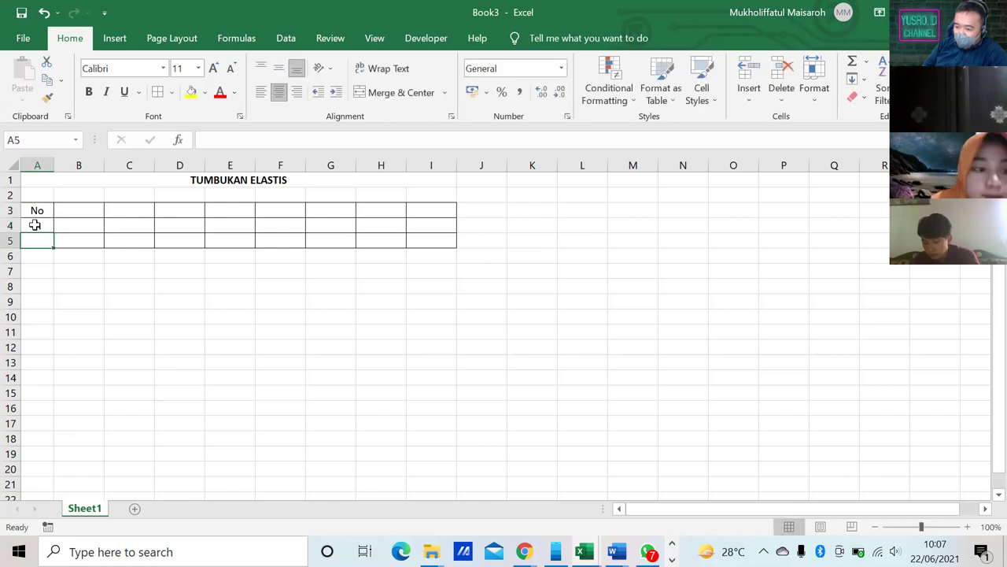
{"action": "type", "text": "B"}
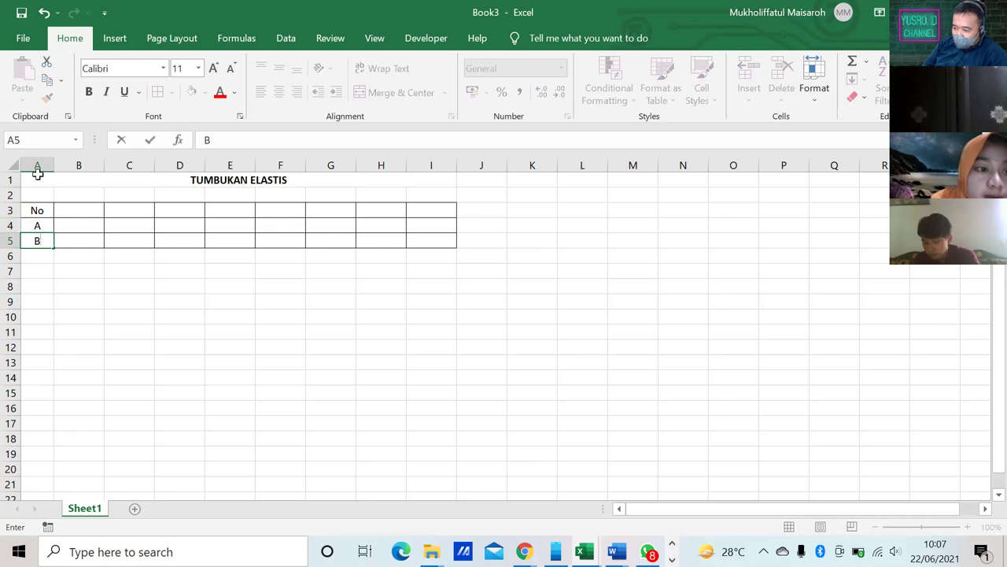
Merge and center cells B3:C3 and enter the header m (kg)
{"action": "left_click", "coordinate": [77, 211]}
{"action": "left_click_drag", "start_coordinate": [76, 211], "coordinate": [115, 209]}
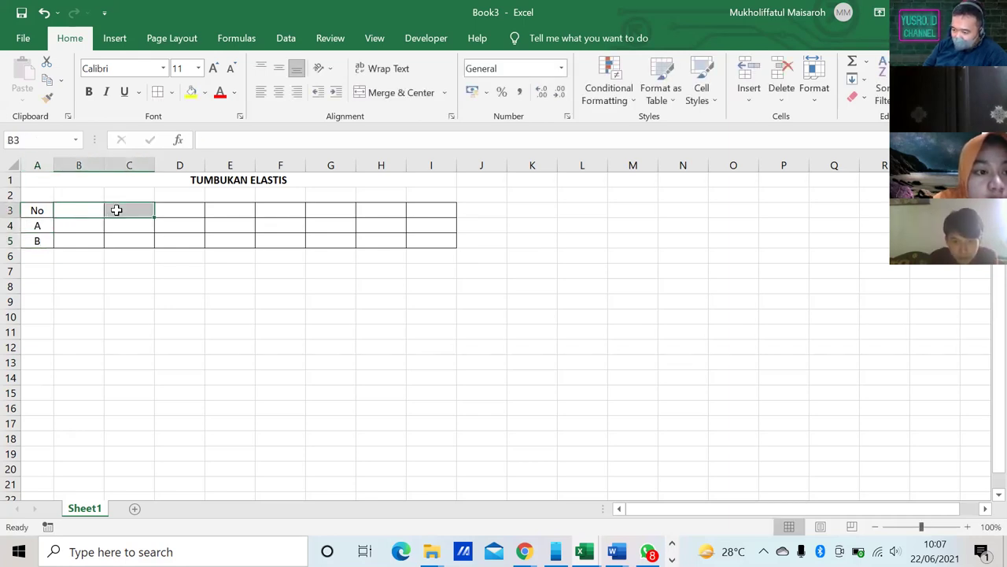
{"action": "left_click", "coordinate": [412, 93]}
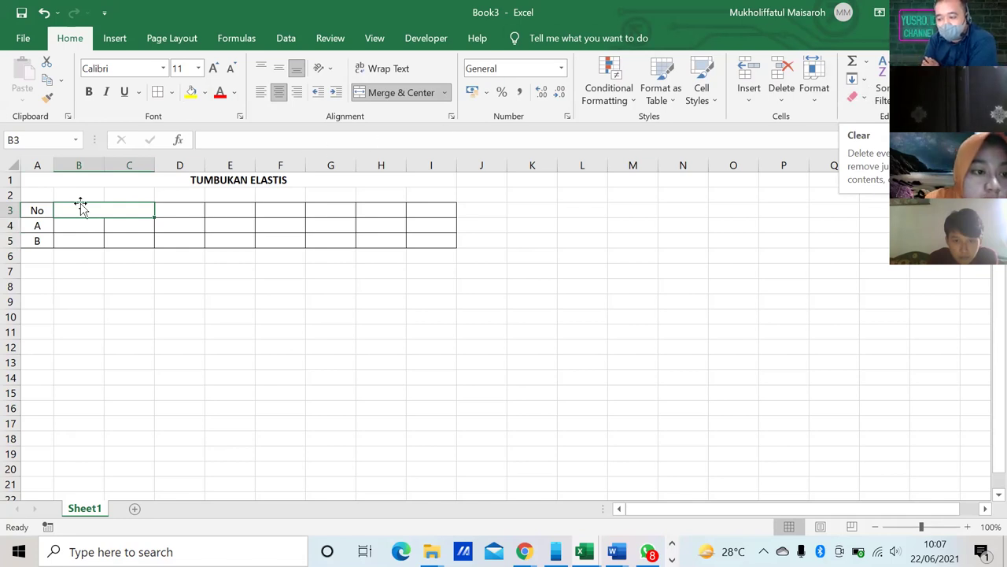
{"action": "type", "text": "M"}
{"action": "key", "text": "BackSpace"}
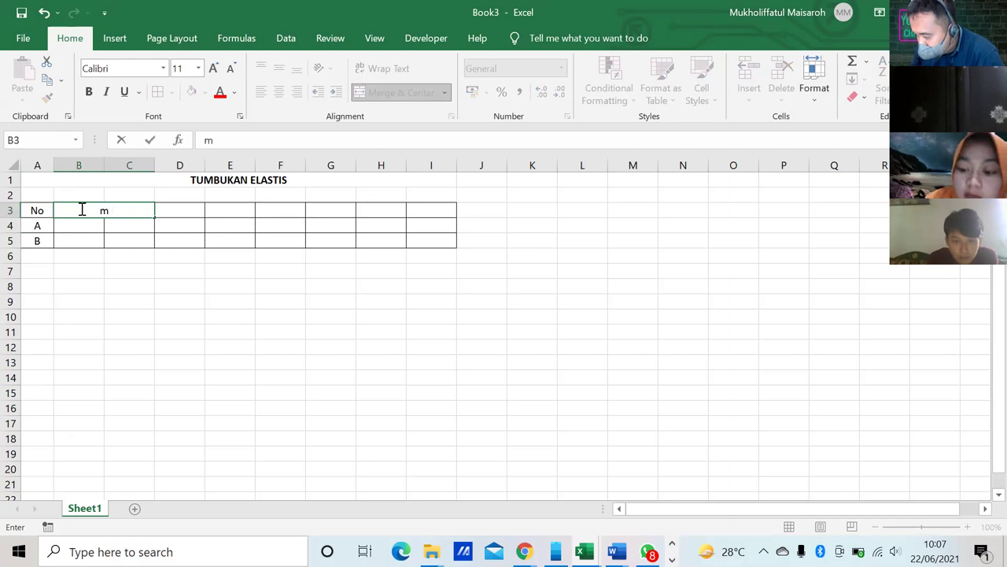
{"action": "type", "text": "m (kg)"}
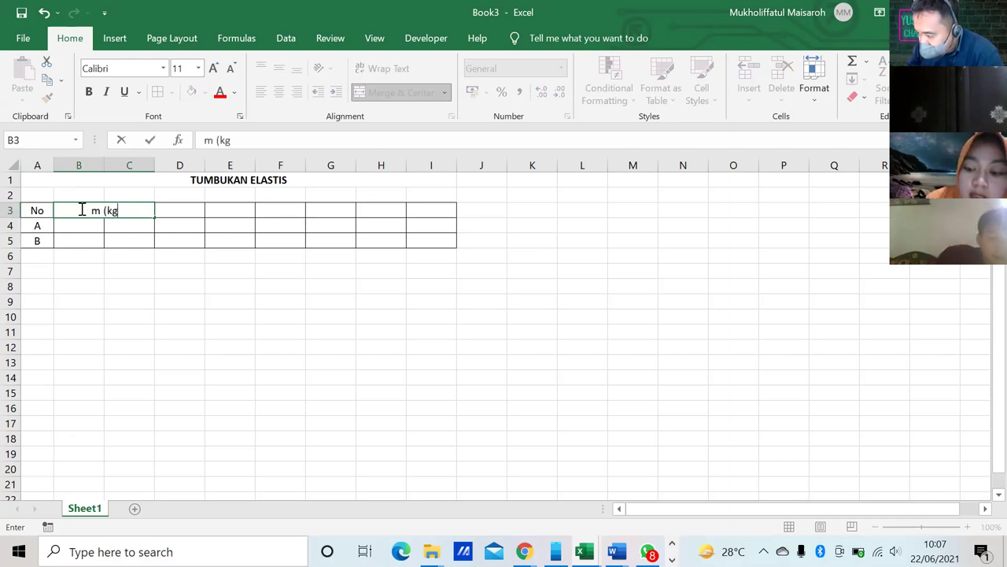
Merge and center cells D3:E3 and enter the header Vy1x (m/s)
{"action": "left_click", "coordinate": [170, 213]}
{"action": "left_click_drag", "start_coordinate": [191, 211], "coordinate": [232, 206]}
{"action": "left_click", "coordinate": [376, 94]}
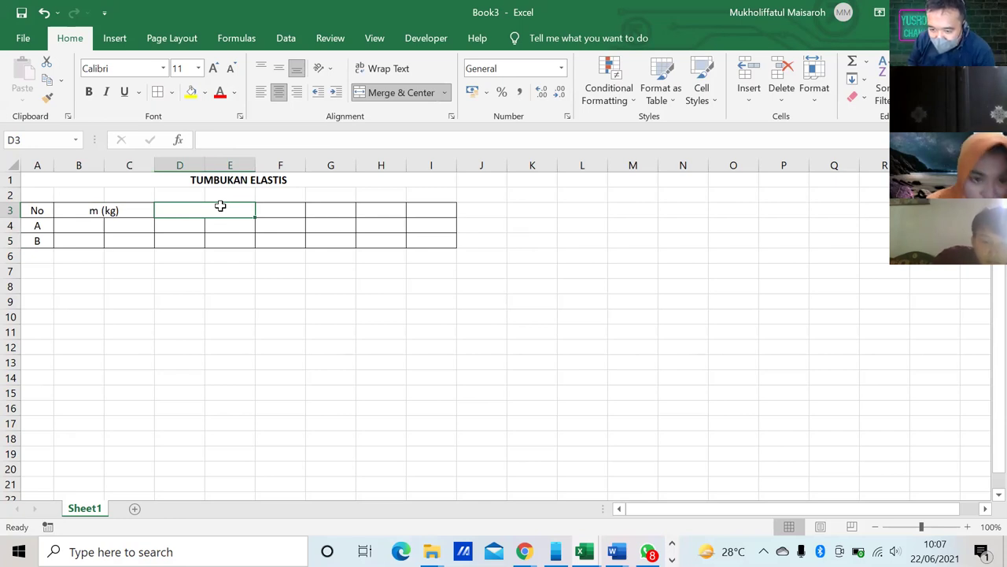
{"action": "type", "text": "V"}
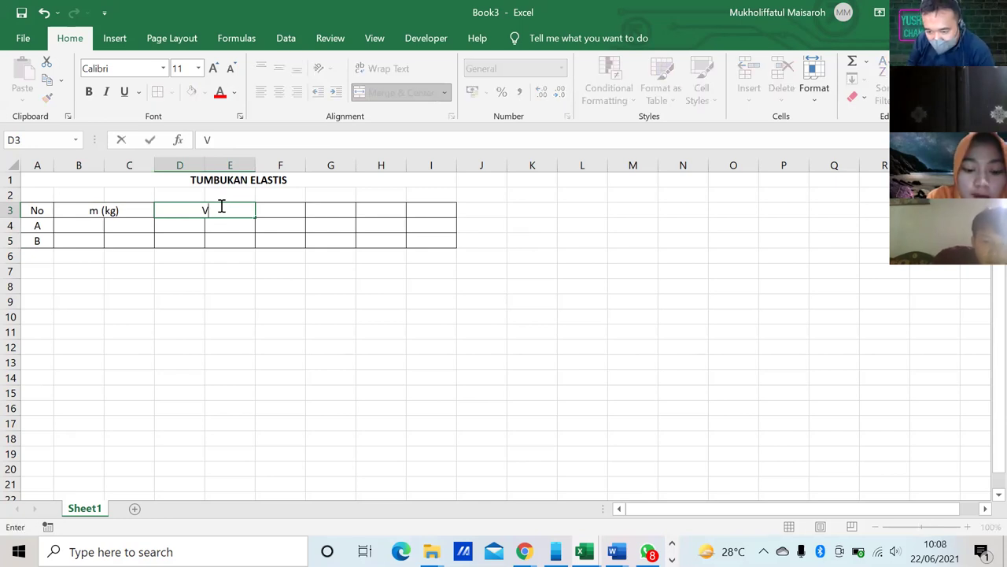
{"action": "type", "text": "y1x"}
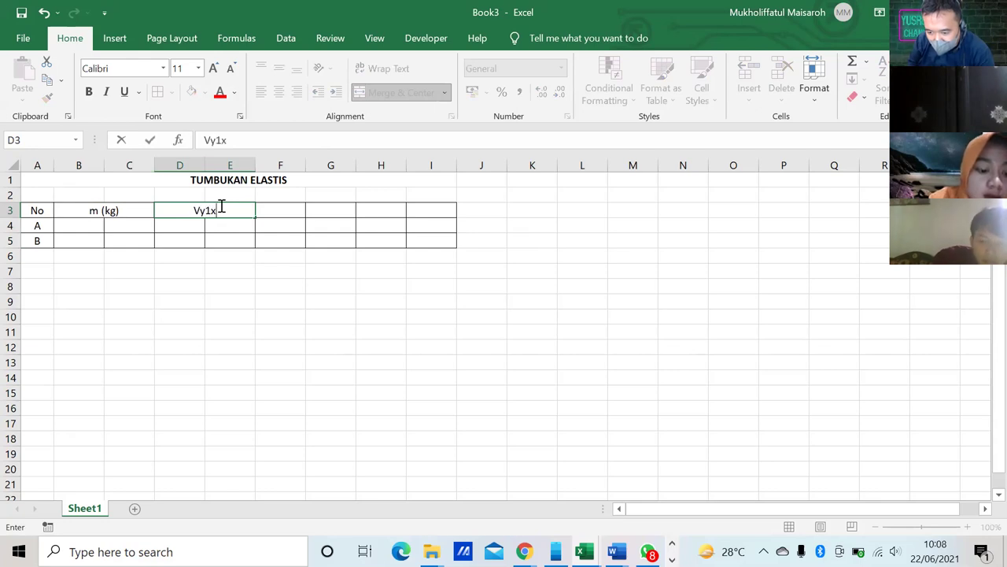
{"action": "type", "text": " (m/s"}
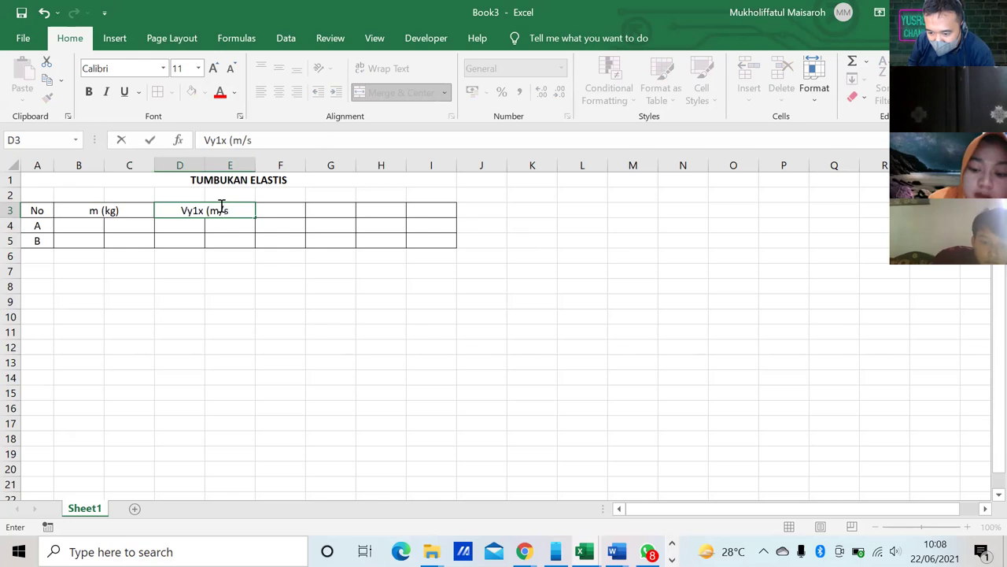
{"action": "type", "text": ")"}
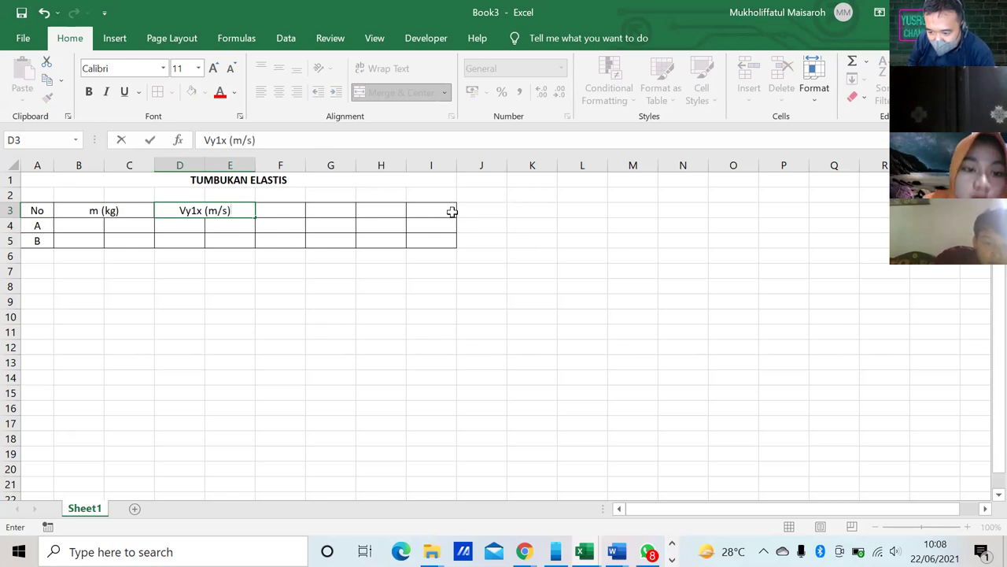
Merge and center cells F3:G3 and enter the header mxvx (m/s)
{"action": "left_click", "coordinate": [290, 209]}
{"action": "left_click_drag", "start_coordinate": [318, 212], "coordinate": [299, 207]}
{"action": "left_click", "coordinate": [398, 93]}
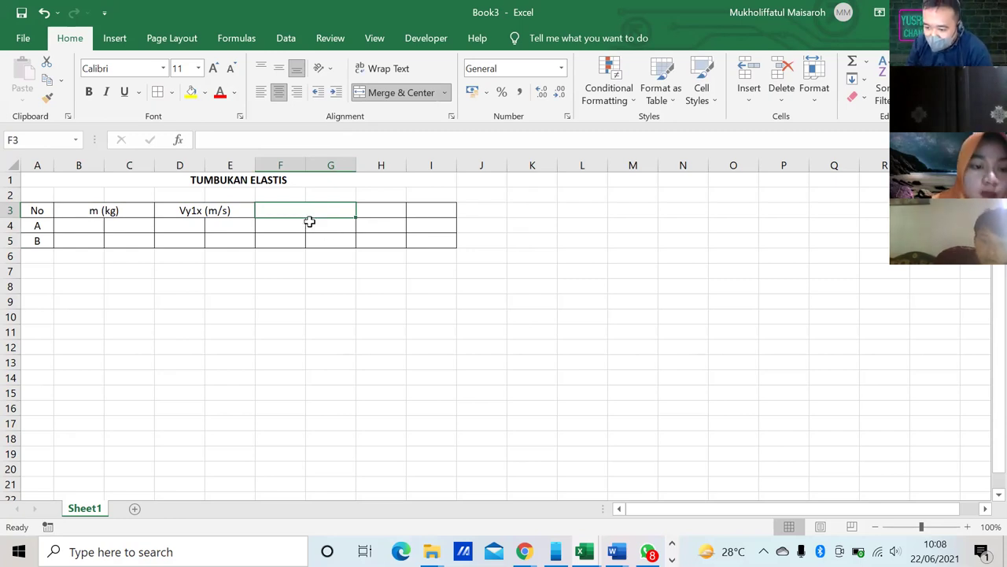
{"action": "type", "text": "m"}
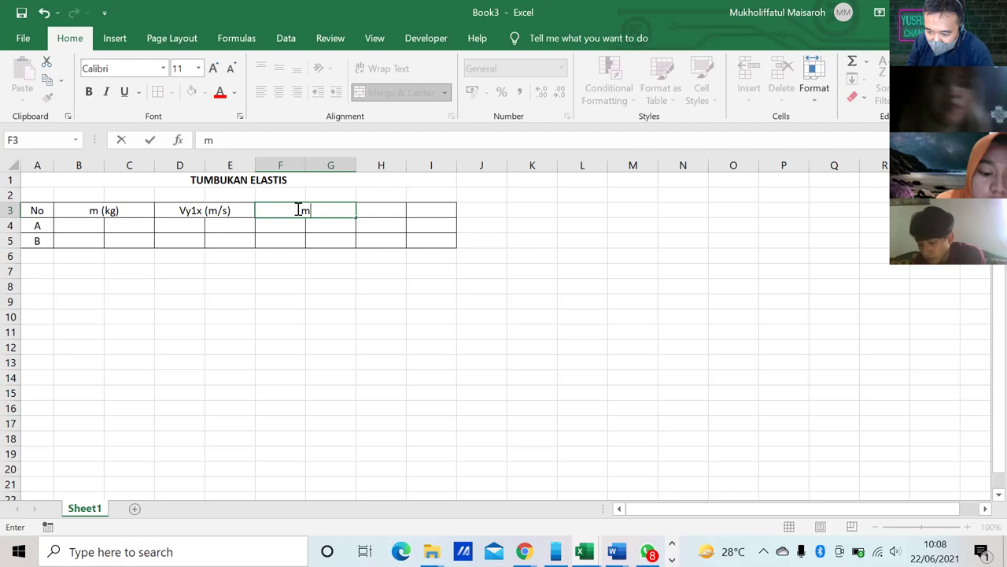
{"action": "type", "text": "xv"}
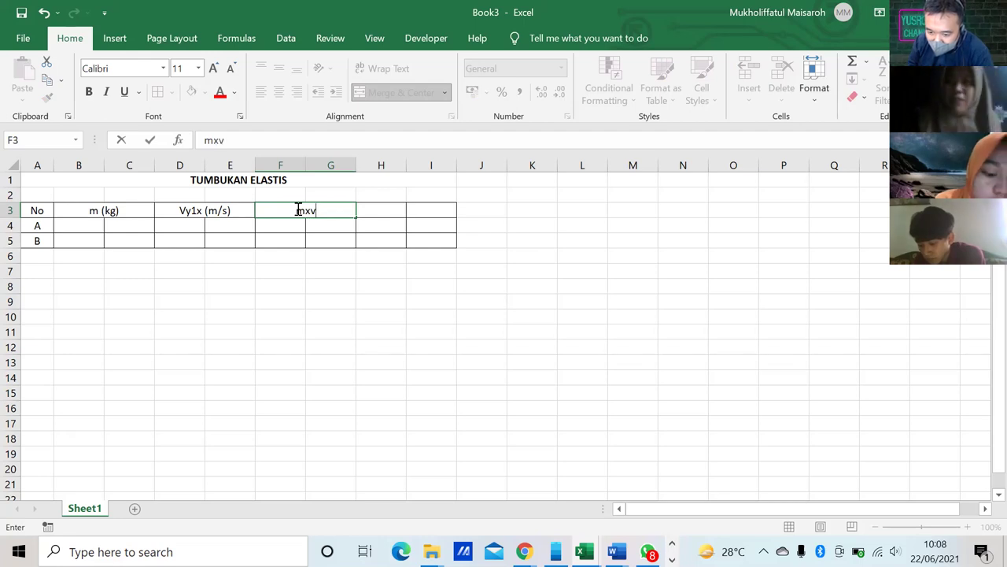
{"action": "type", "text": "x (m/s"}
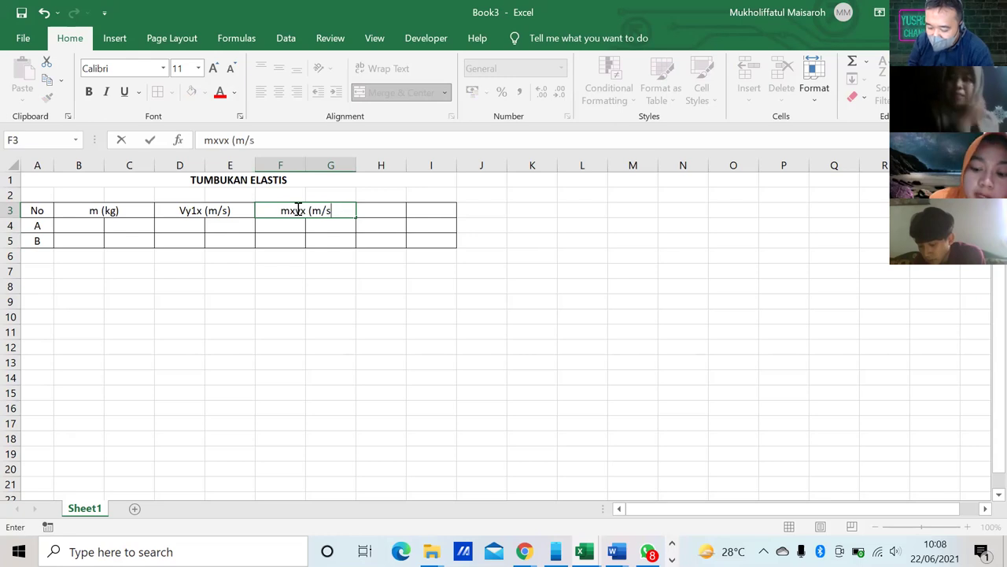
{"action": "type", "text": ")"}
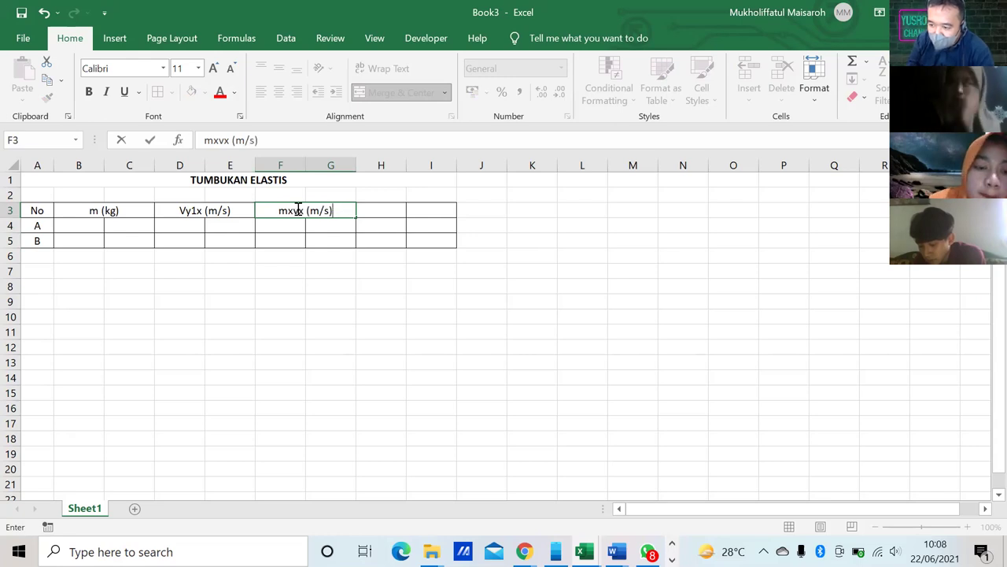
Merge and center cells H3:I3 and enter the header mAvA+mBvB
{"action": "left_click", "coordinate": [380, 211]}
{"action": "mouse_move", "coordinate": [398, 211]}
{"action": "left_mouse_down"}
{"action": "mouse_move", "coordinate": [418, 209]}
{"action": "mouse_move", "coordinate": [400, 211]}
{"action": "left_mouse_up"}
{"action": "left_click", "coordinate": [415, 94]}
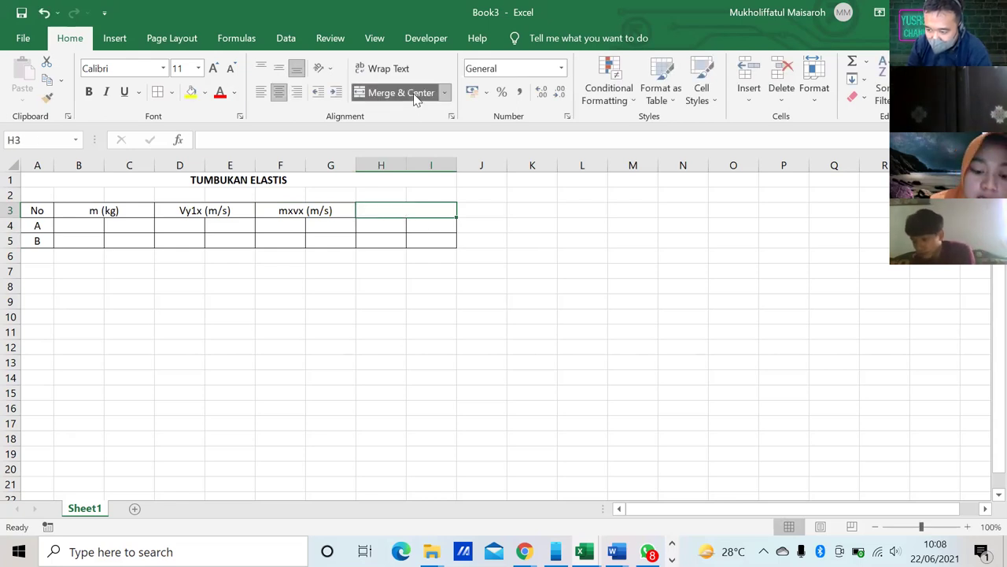
{"action": "type", "text": "mA"}
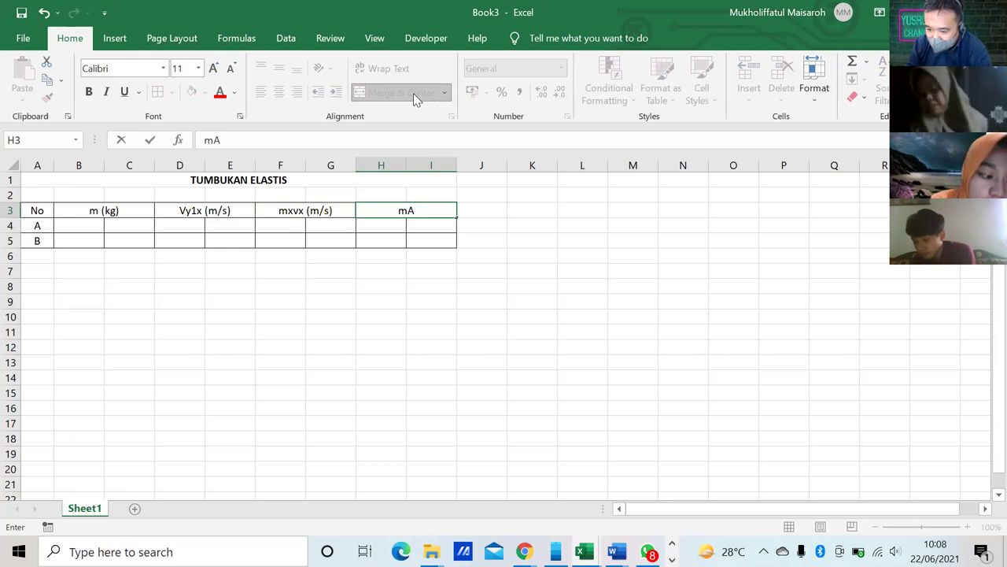
{"action": "type", "text": "vA"}
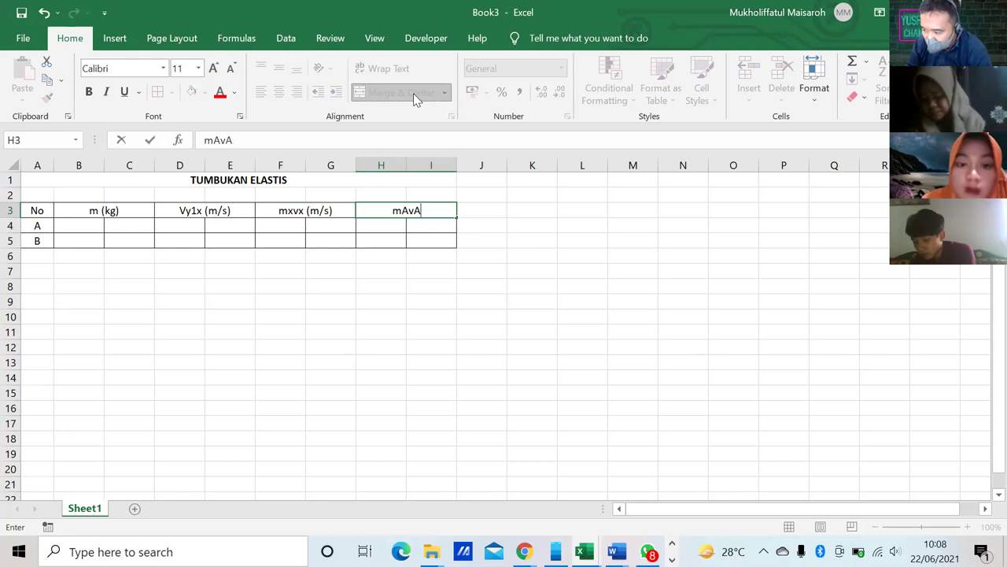
{"action": "type", "text": "+m"}
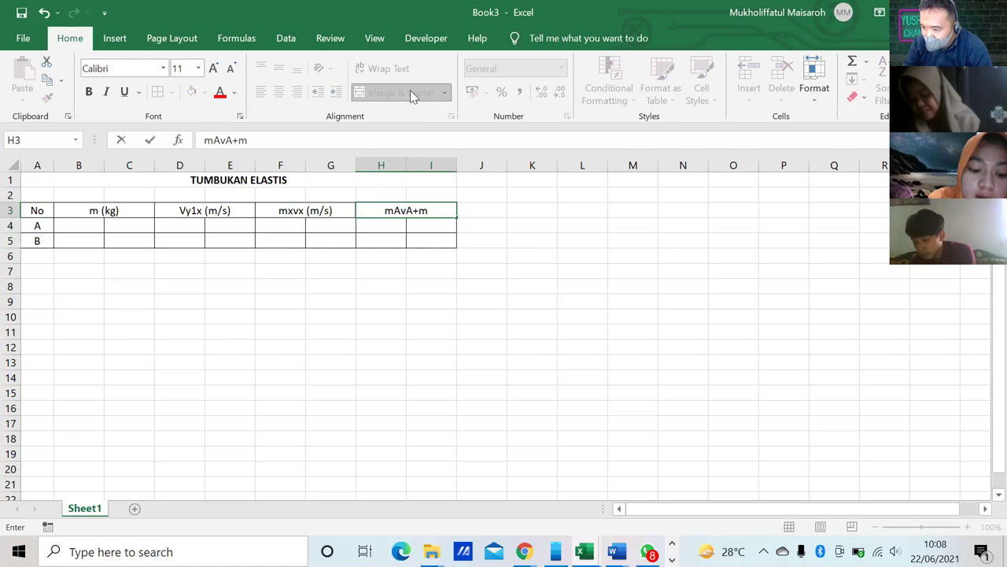
{"action": "type", "text": "BvB"}
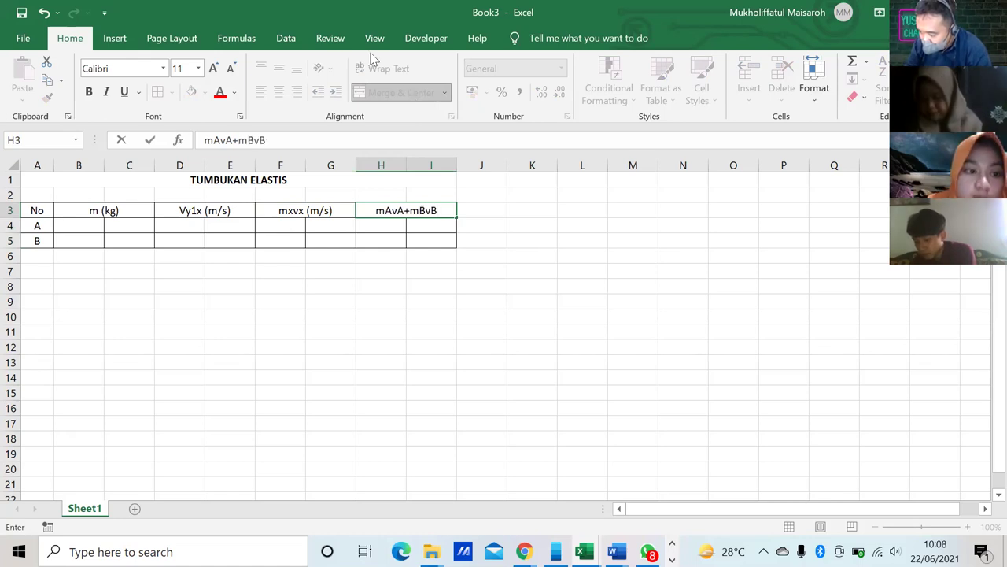
Fill in row A: merge and center B4:C4 with mass 5, and D4:E4 with velocity 20
{"action": "left_click", "coordinate": [91, 227]}
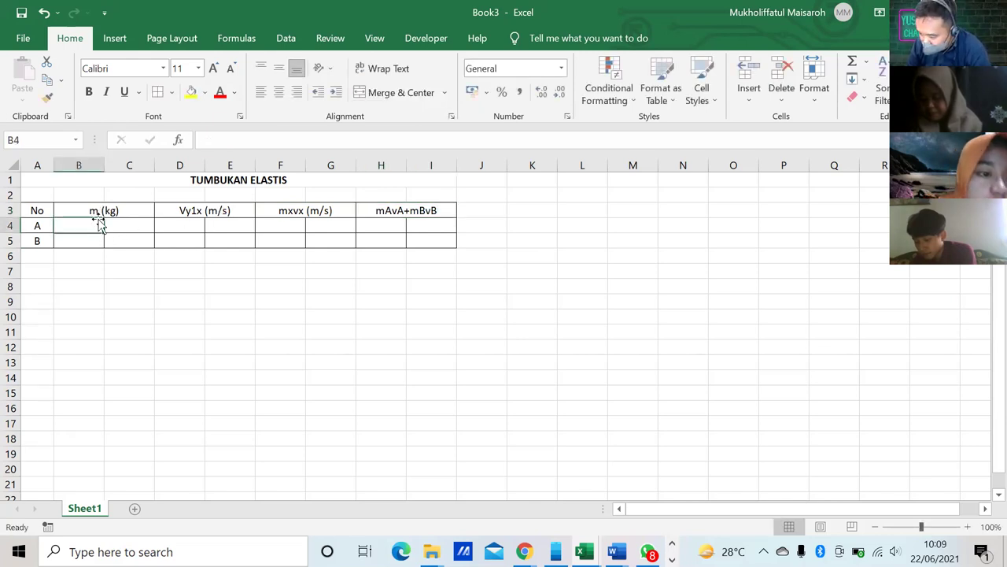
{"action": "left_click_drag", "start_coordinate": [110, 226], "coordinate": [90, 227]}
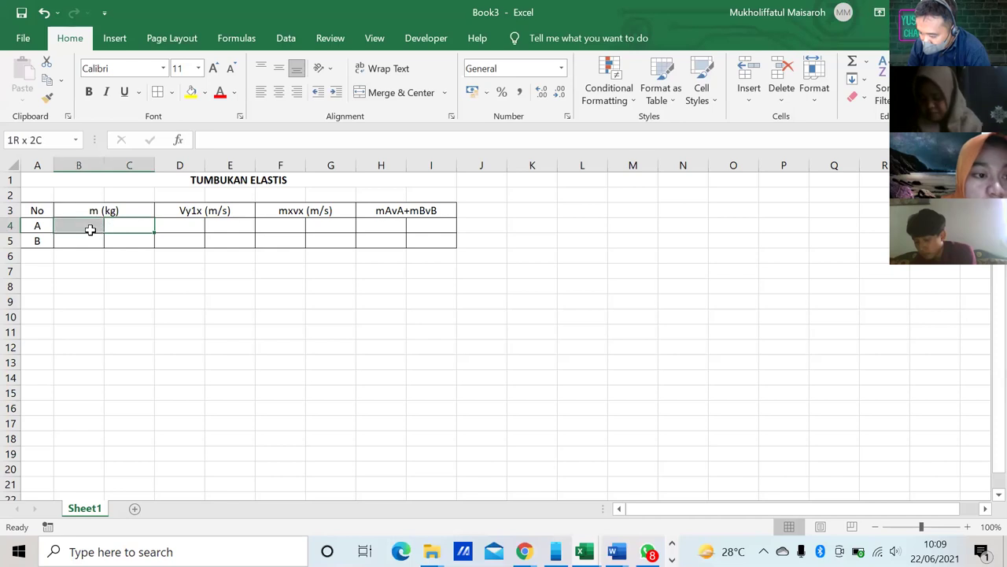
{"action": "left_click", "coordinate": [397, 92]}
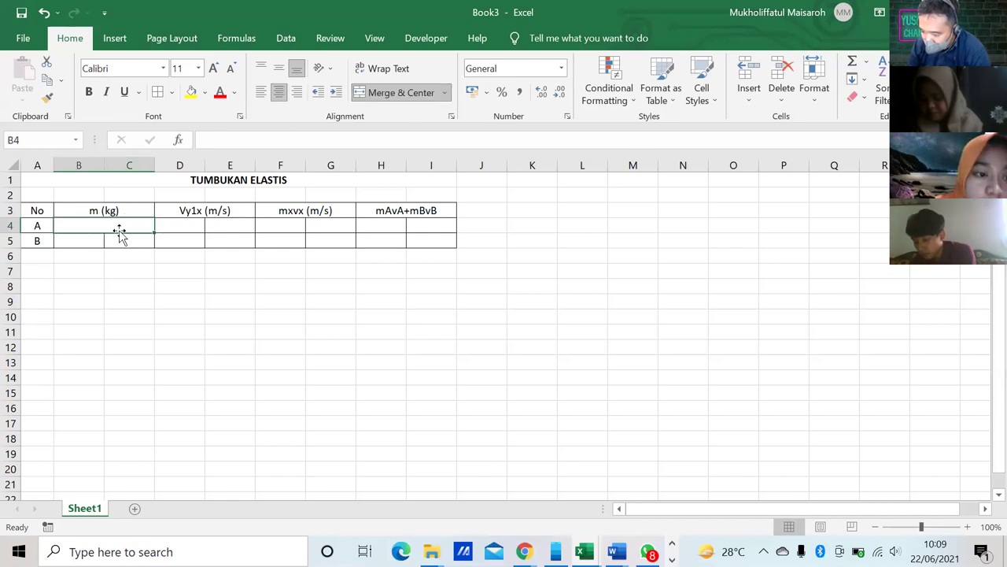
{"action": "type", "text": "5"}
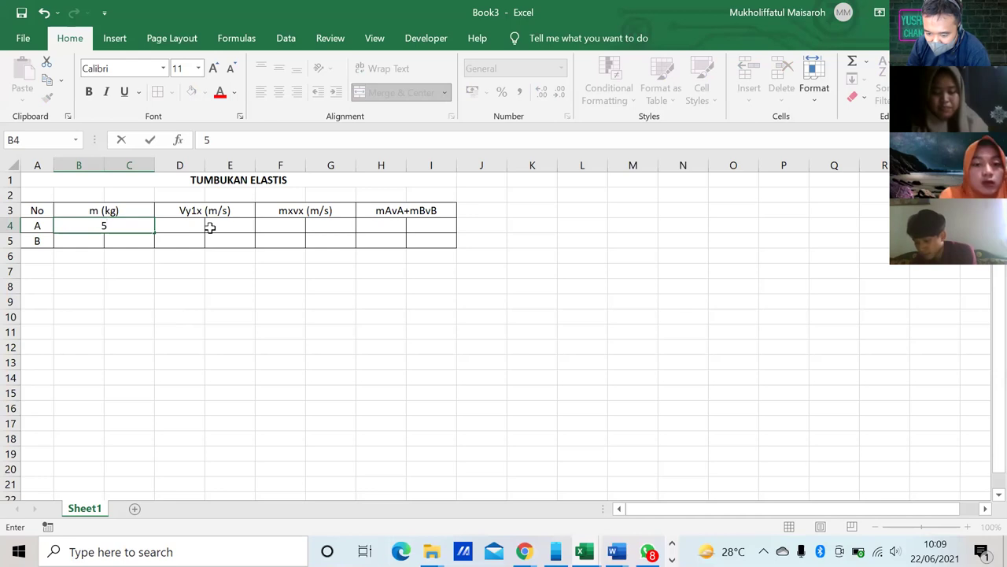
{"action": "left_click_drag", "start_coordinate": [191, 223], "coordinate": [218, 228]}
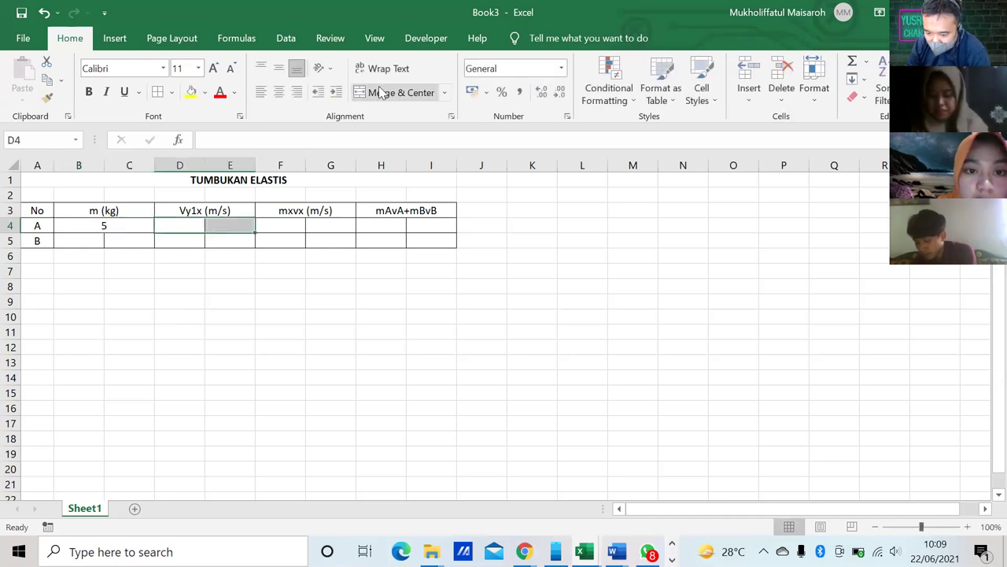
{"action": "left_click", "coordinate": [381, 93]}
{"action": "type", "text": "20"}
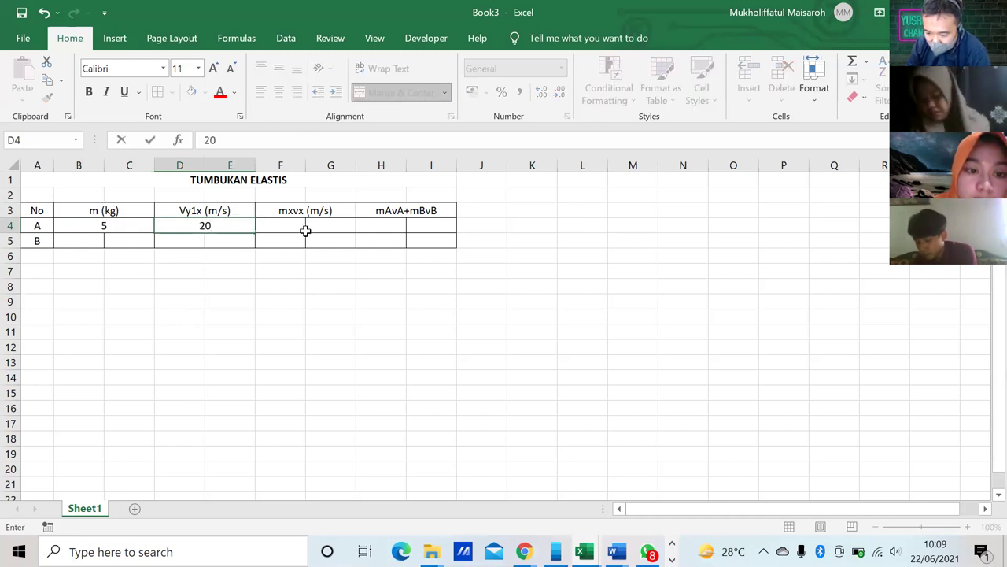
Fill in row B: merge and center B5:C5 with mass 3, and D5:E5 with velocity -20
{"action": "left_click", "coordinate": [88, 236]}
{"action": "left_click_drag", "start_coordinate": [123, 243], "coordinate": [96, 241]}
{"action": "left_click", "coordinate": [363, 95]}
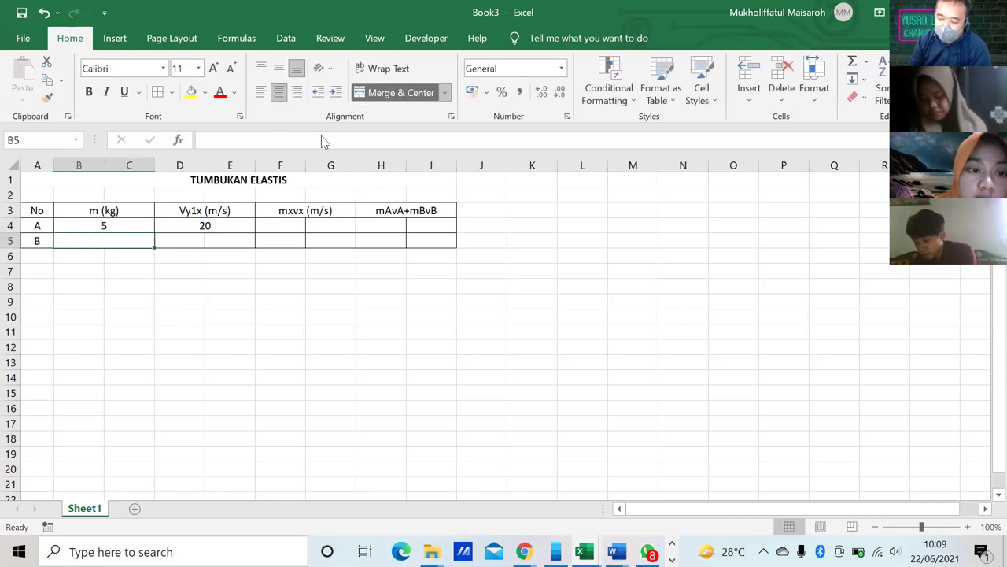
{"action": "type", "text": "3"}
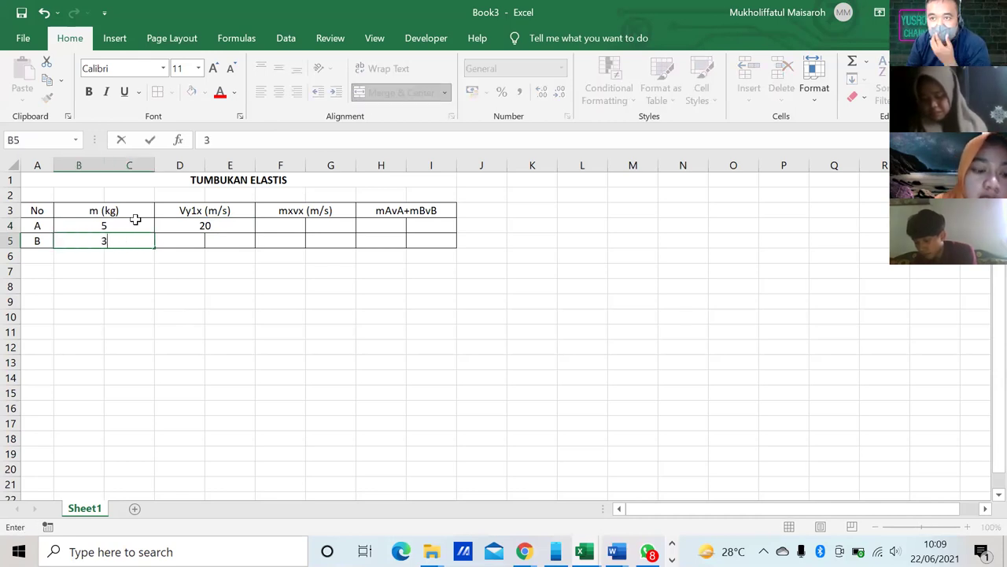
{"action": "left_click_drag", "start_coordinate": [182, 241], "coordinate": [211, 241]}
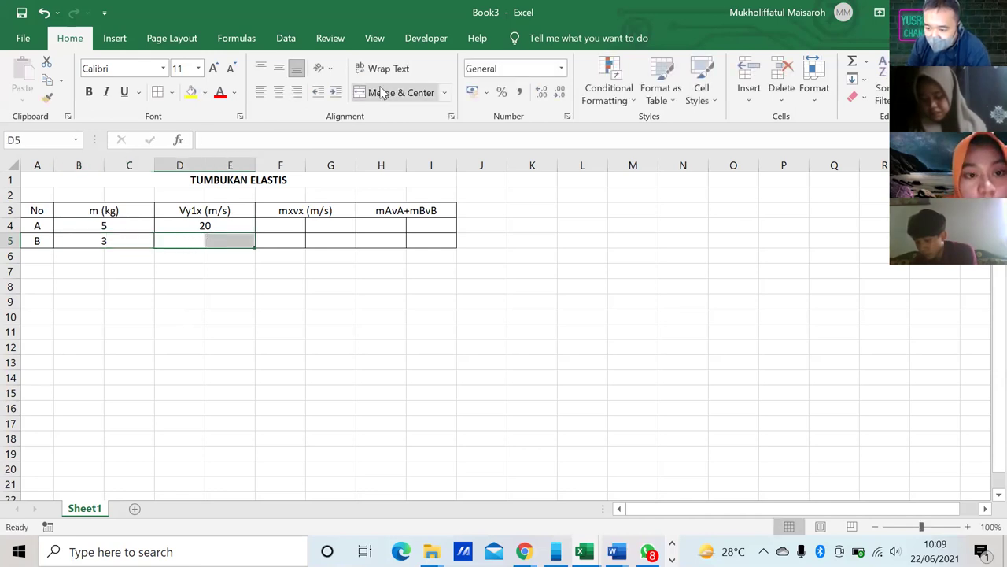
{"action": "left_click", "coordinate": [378, 94]}
{"action": "type", "text": "-20"}
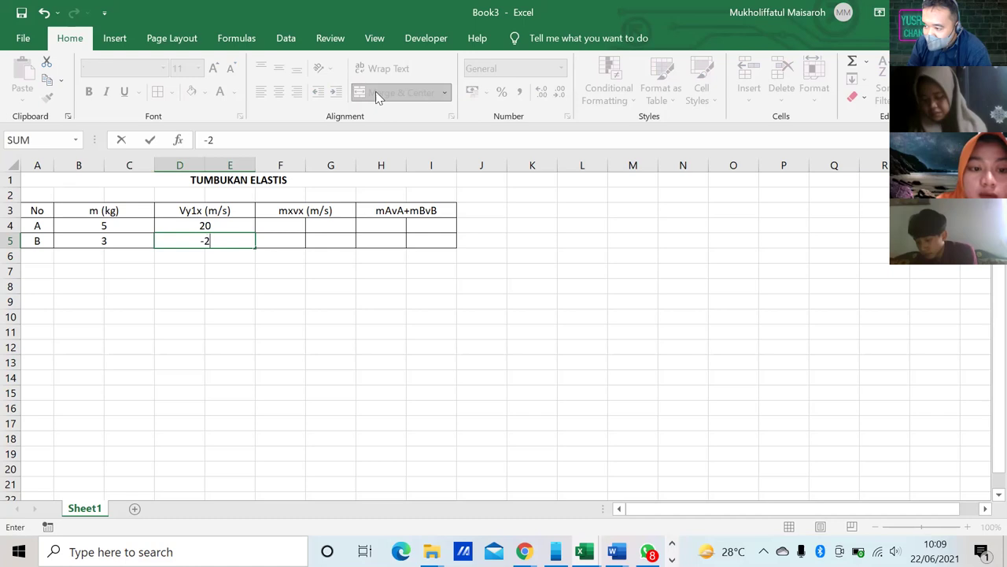
{"action": "left_click", "coordinate": [291, 304]}
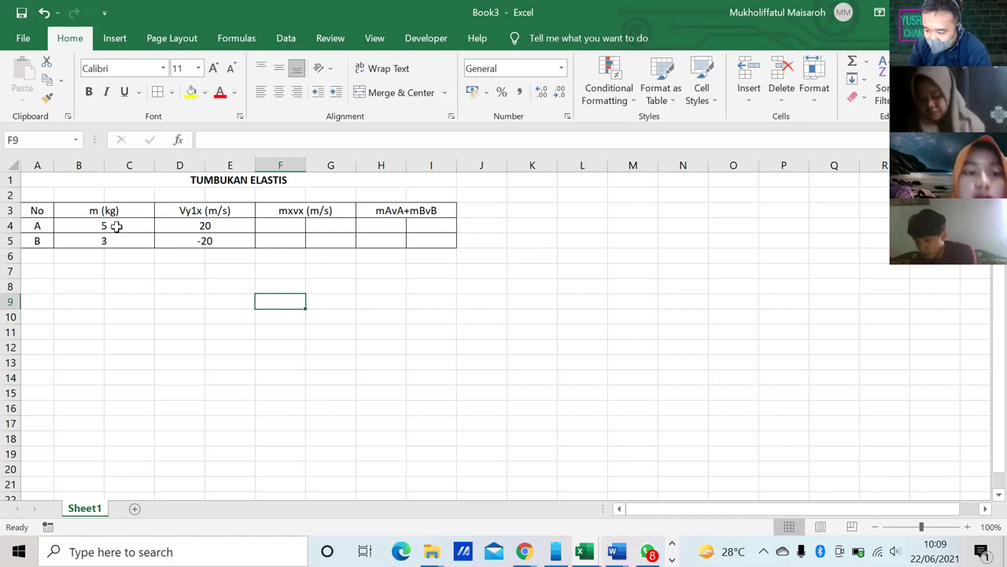
Merge and center cells F4:G4 and compute row A's momentum with the formula =B4*D4
{"action": "left_click", "coordinate": [280, 227]}
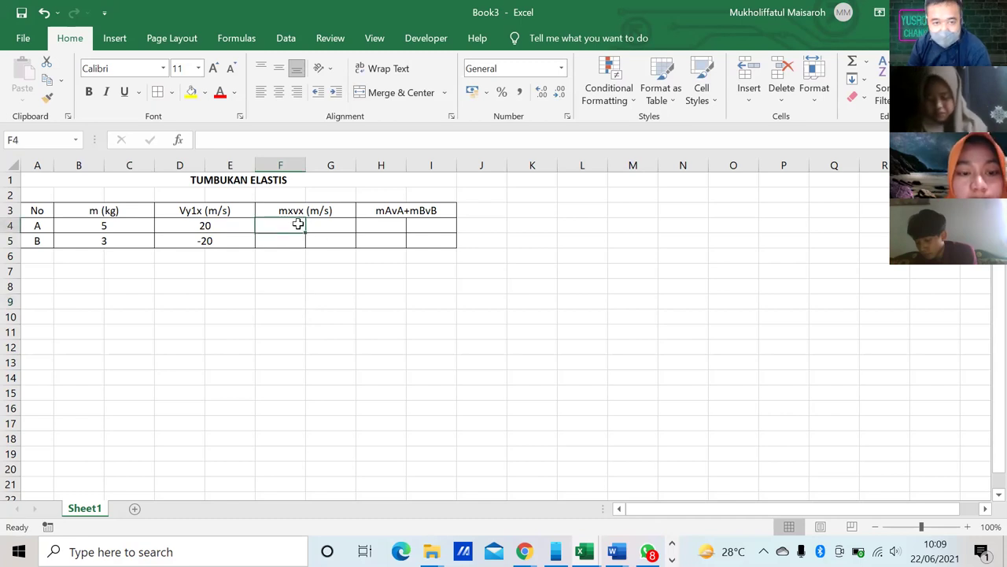
{"action": "left_click_drag", "start_coordinate": [315, 227], "coordinate": [292, 223]}
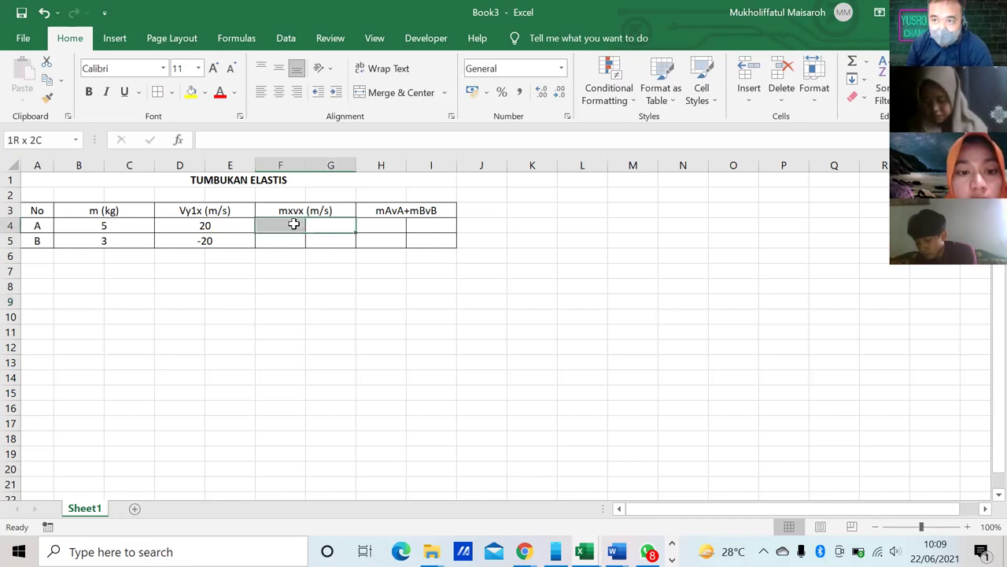
{"action": "left_click", "coordinate": [391, 94]}
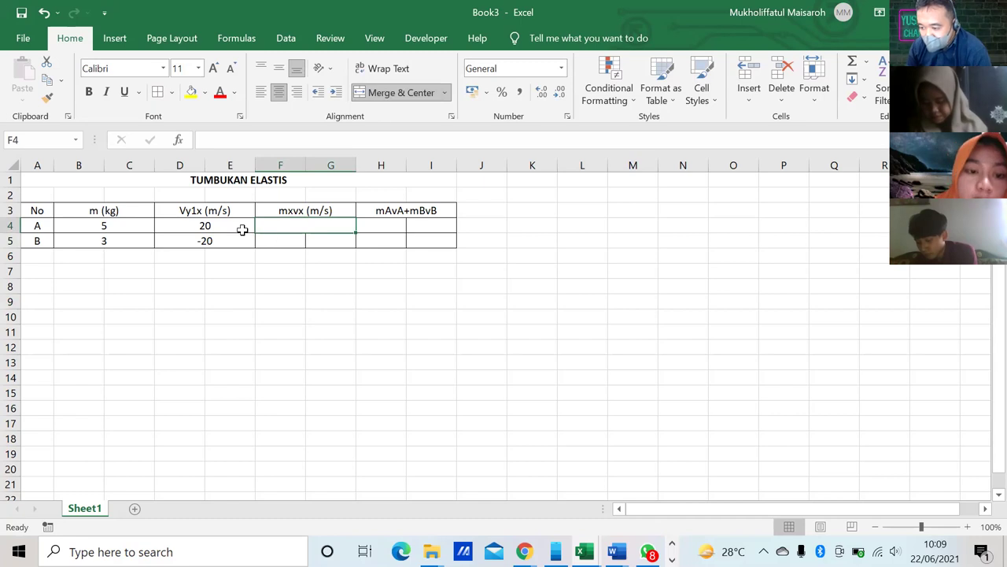
{"action": "type", "text": "="}
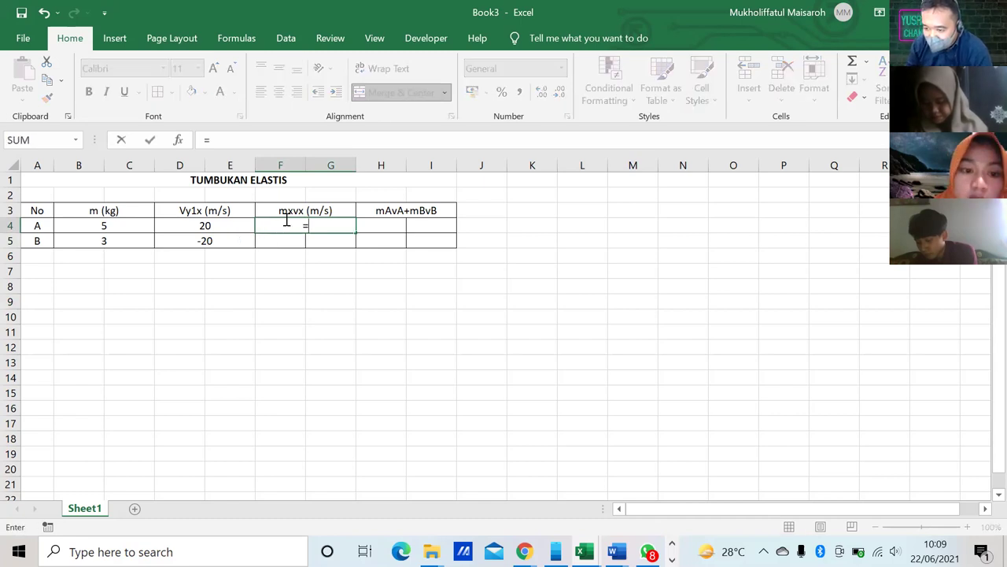
{"action": "left_click", "coordinate": [116, 226]}
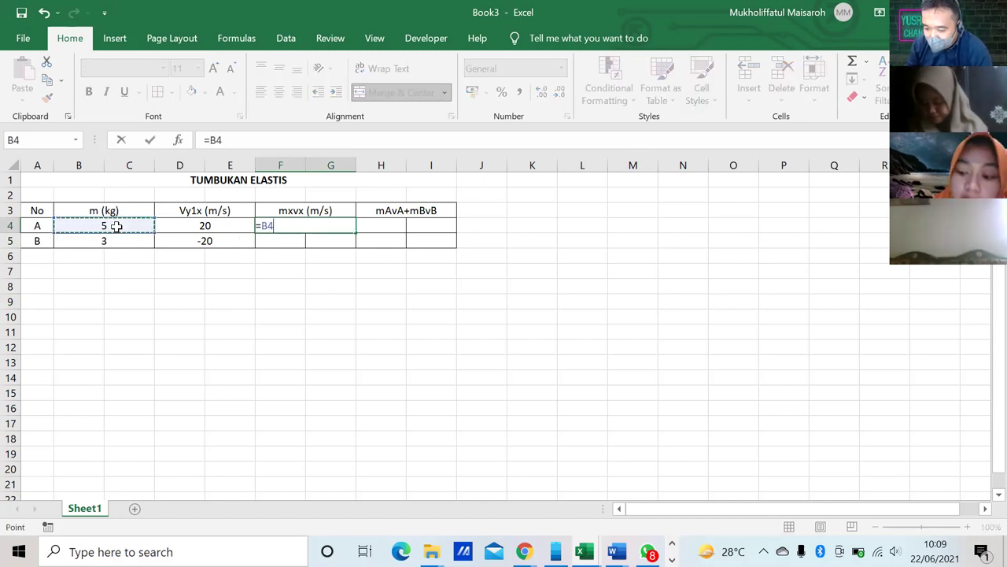
{"action": "type", "text": "*"}
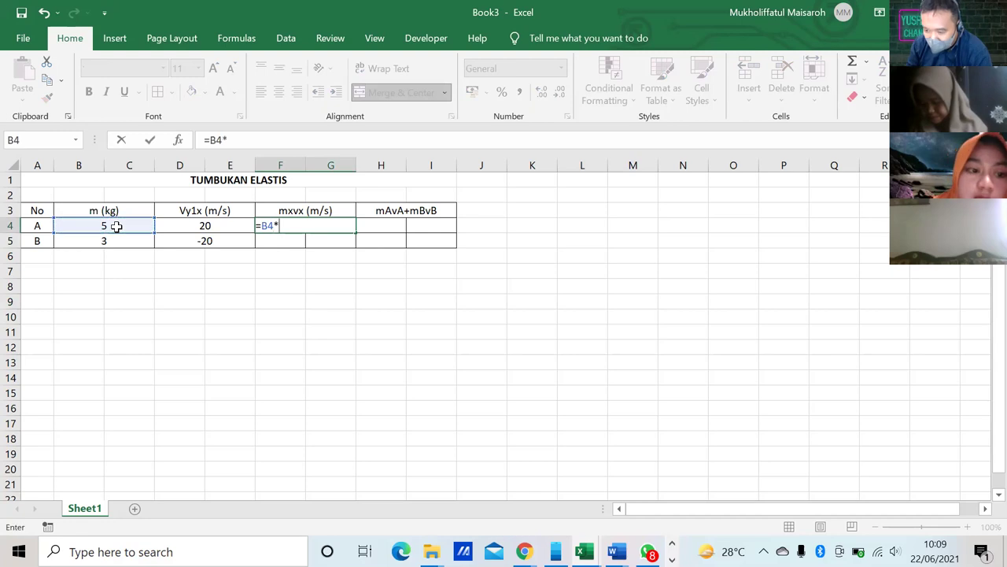
{"action": "left_click", "coordinate": [219, 227]}
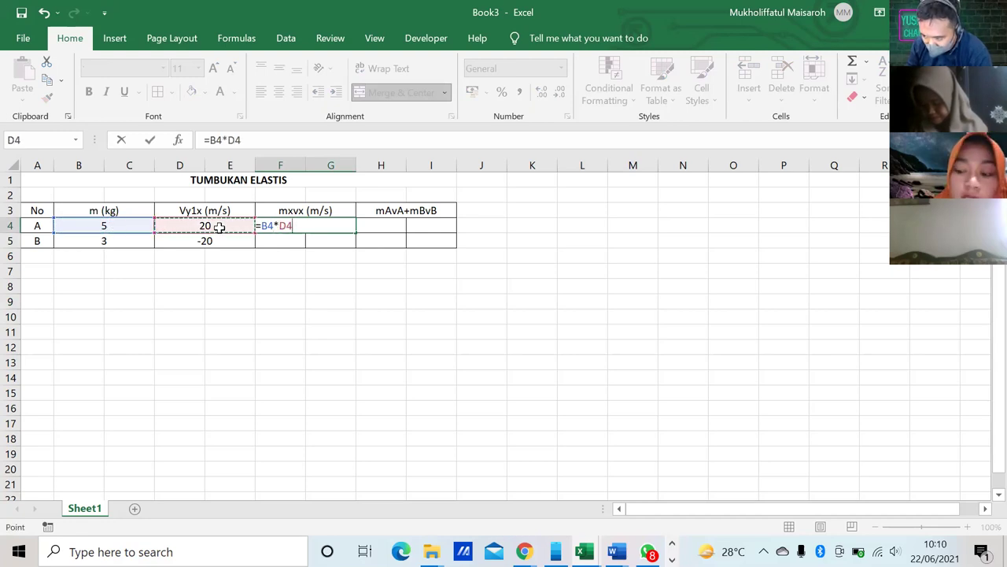
{"action": "key", "text": "Return"}
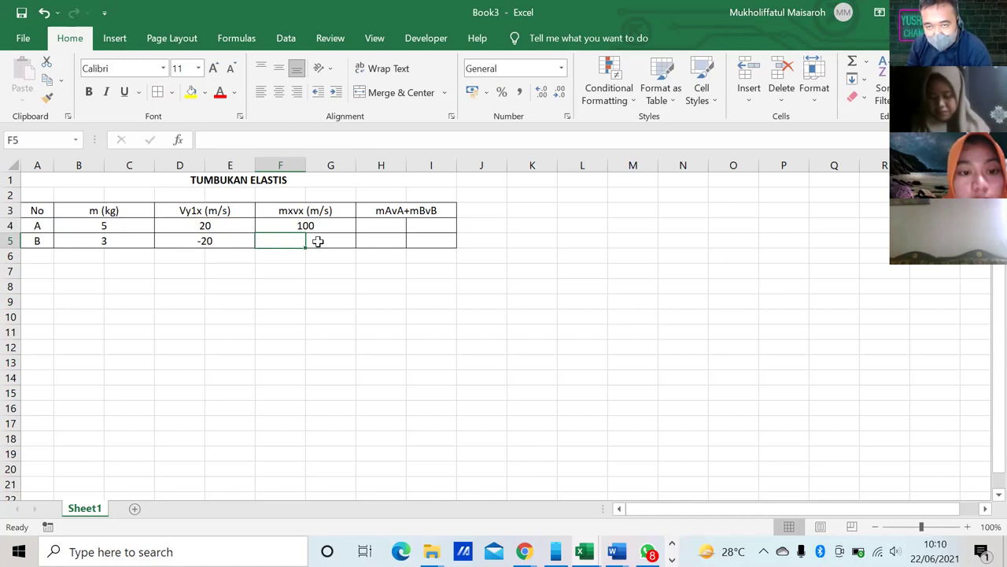
Merge and center cells F5:G5 and compute row B's momentum with the formula =B5*D5
{"action": "left_click_drag", "start_coordinate": [318, 242], "coordinate": [293, 242]}
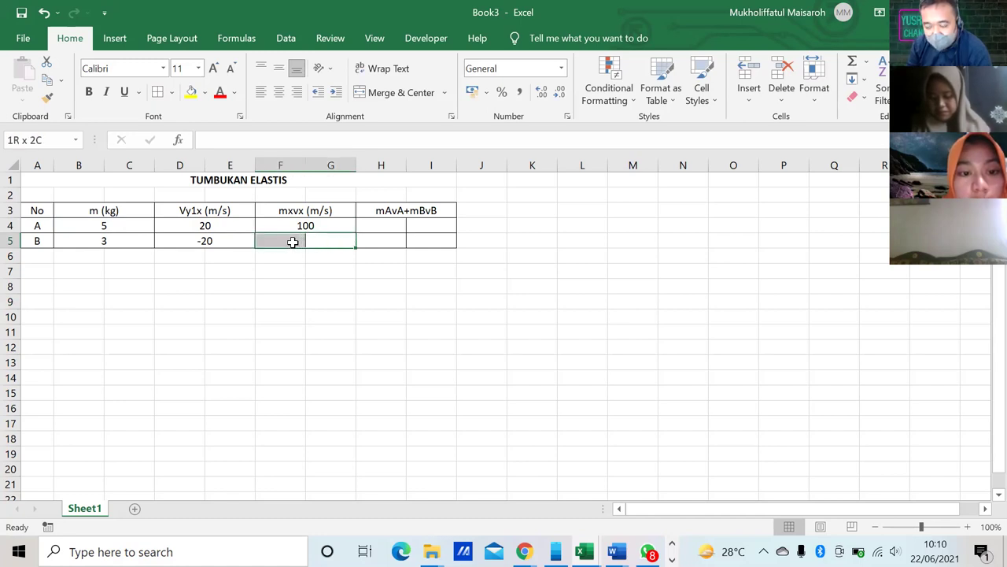
{"action": "left_click", "coordinate": [396, 93]}
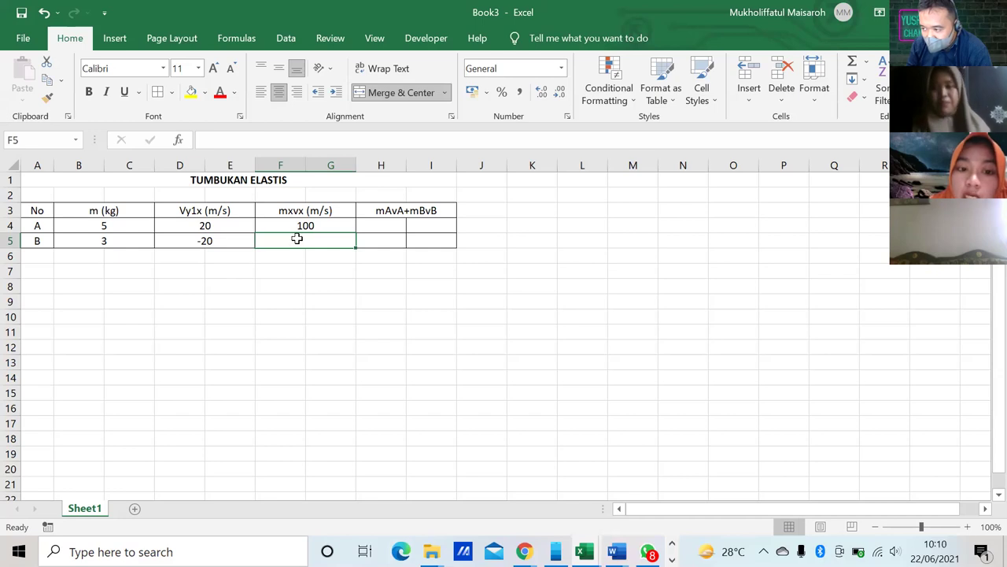
{"action": "type", "text": "="}
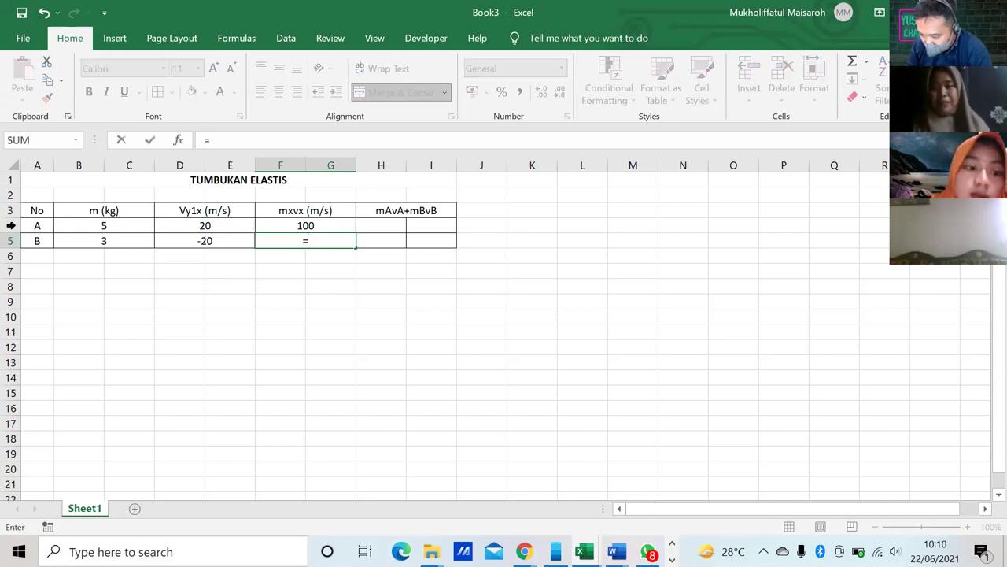
{"action": "left_click", "coordinate": [98, 241]}
{"action": "type", "text": "*"}
{"action": "left_click", "coordinate": [210, 243]}
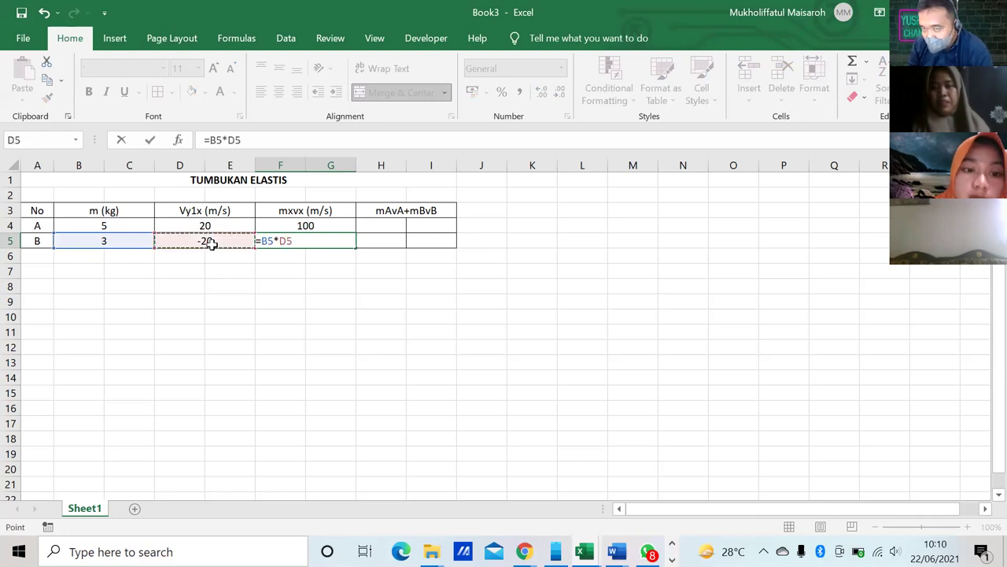
{"action": "key", "text": "Return"}
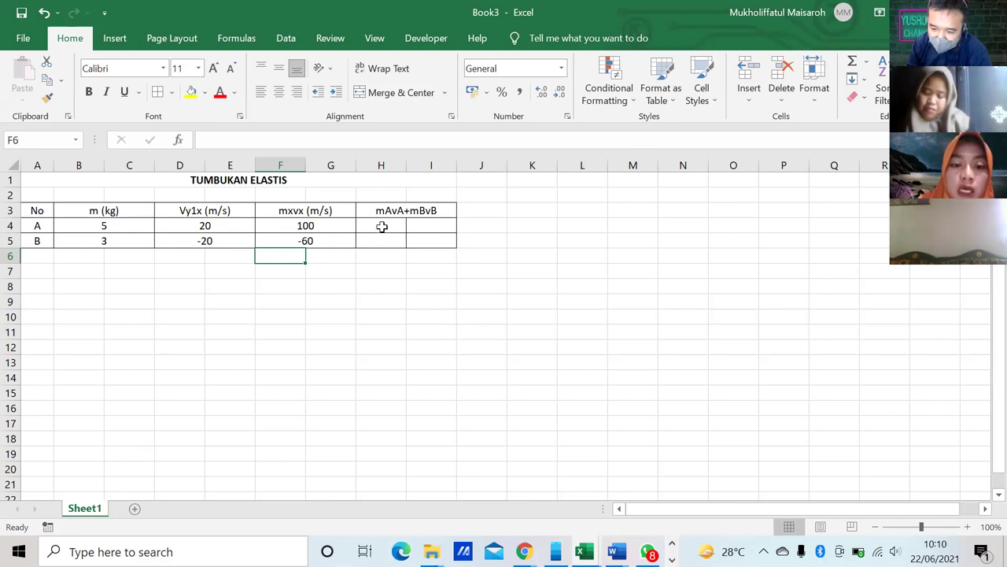
Merge and center the block H4:I5 under the mAvA+mBvB header and align it vertically to the middle
{"action": "mouse_move", "coordinate": [416, 238]}
{"action": "left_mouse_down"}
{"action": "mouse_move", "coordinate": [397, 230]}
{"action": "mouse_move", "coordinate": [419, 239]}
{"action": "left_mouse_up"}
{"action": "left_click", "coordinate": [400, 274]}
{"action": "left_click", "coordinate": [403, 92]}
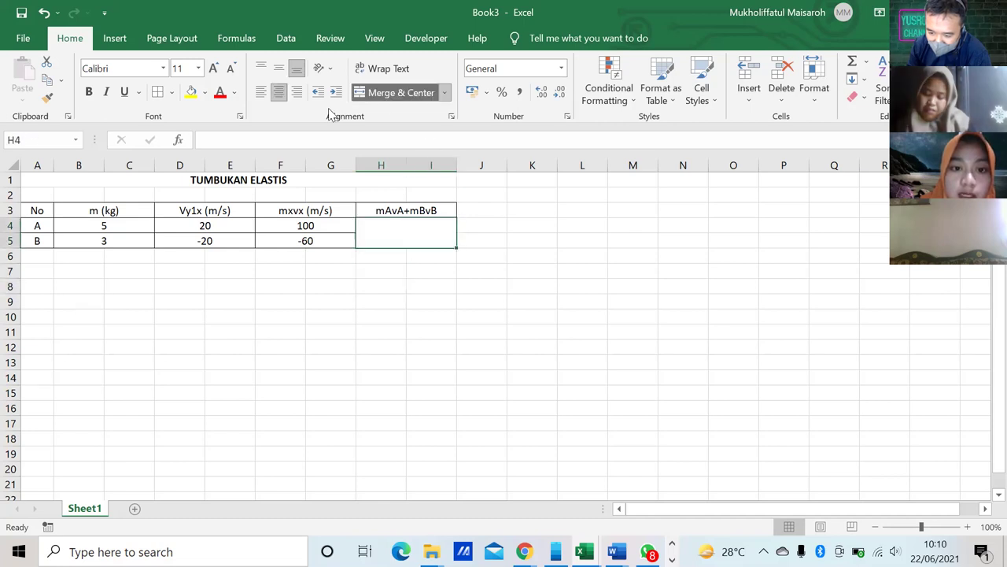
{"action": "left_click", "coordinate": [279, 69]}
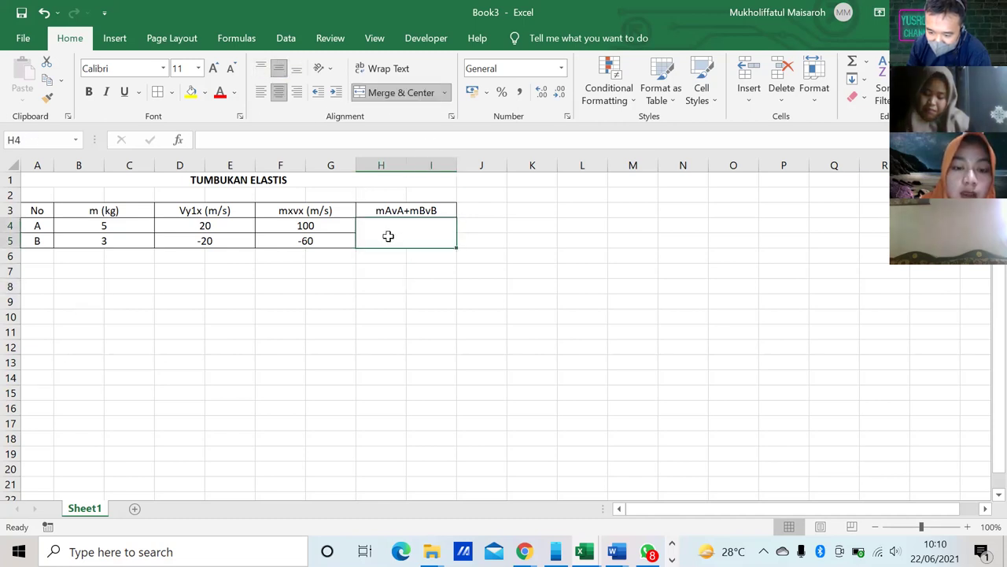
Compute the total momentum in the merged cell under mAvA+mBvB with the formula =F4+F5
{"action": "type", "text": "+"}
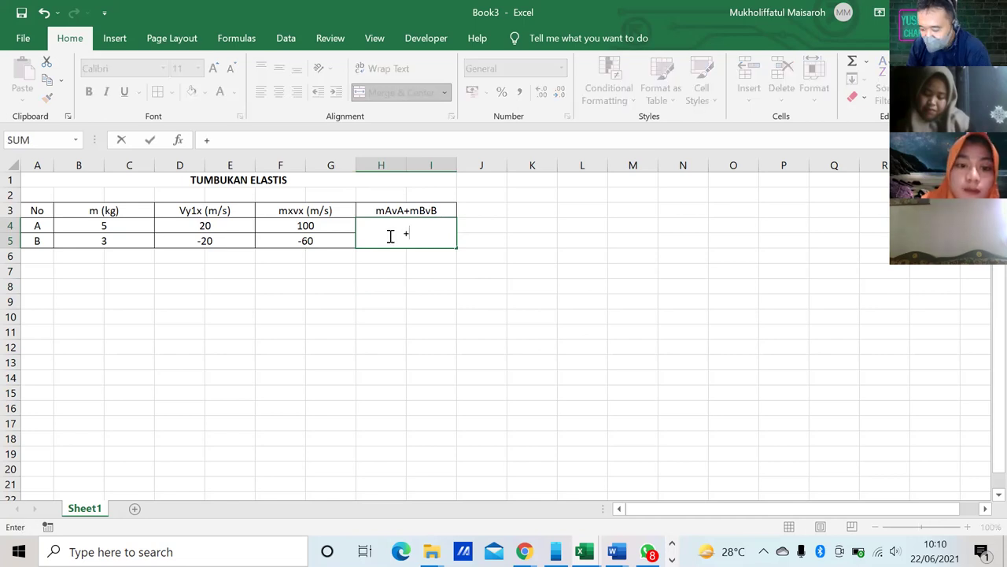
{"action": "key", "text": "BackSpace"}
{"action": "type", "text": "="}
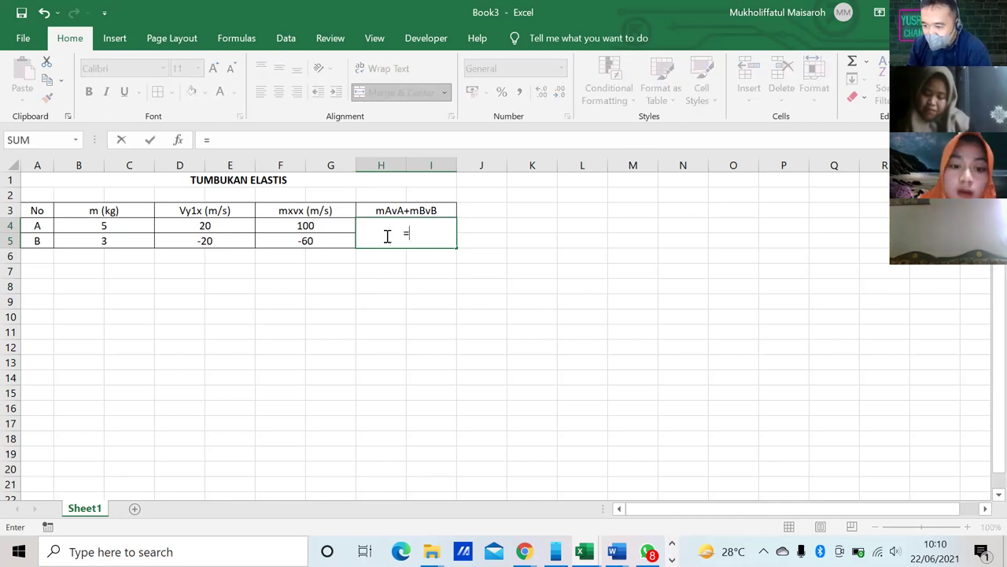
{"action": "left_click", "coordinate": [325, 226]}
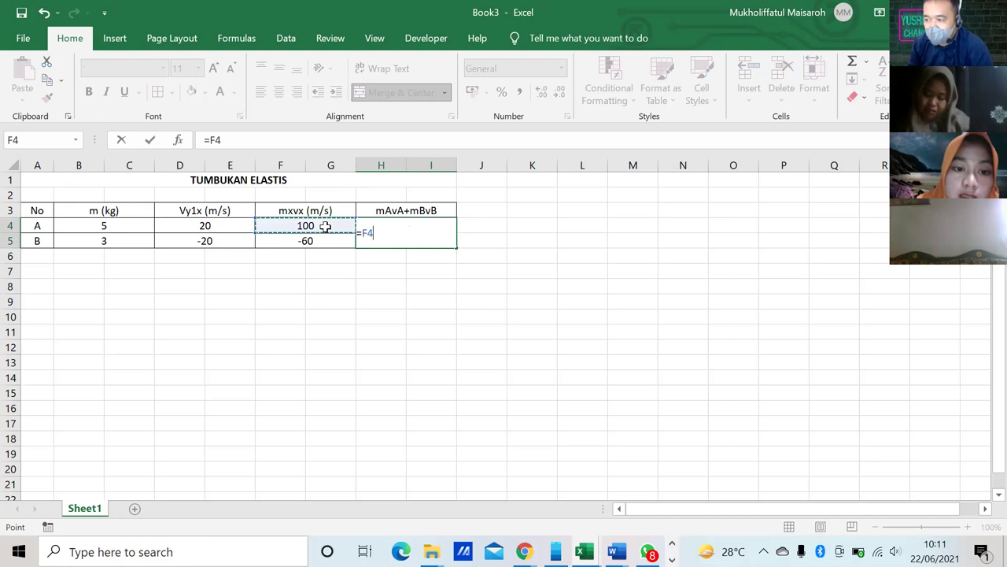
{"action": "type", "text": "+"}
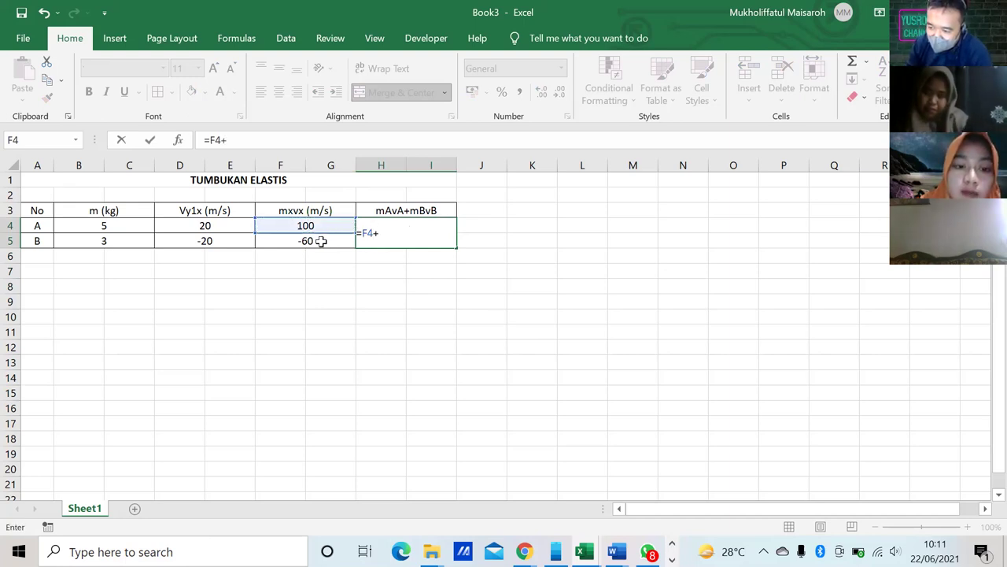
{"action": "left_click", "coordinate": [322, 241]}
{"action": "key", "text": "Return"}
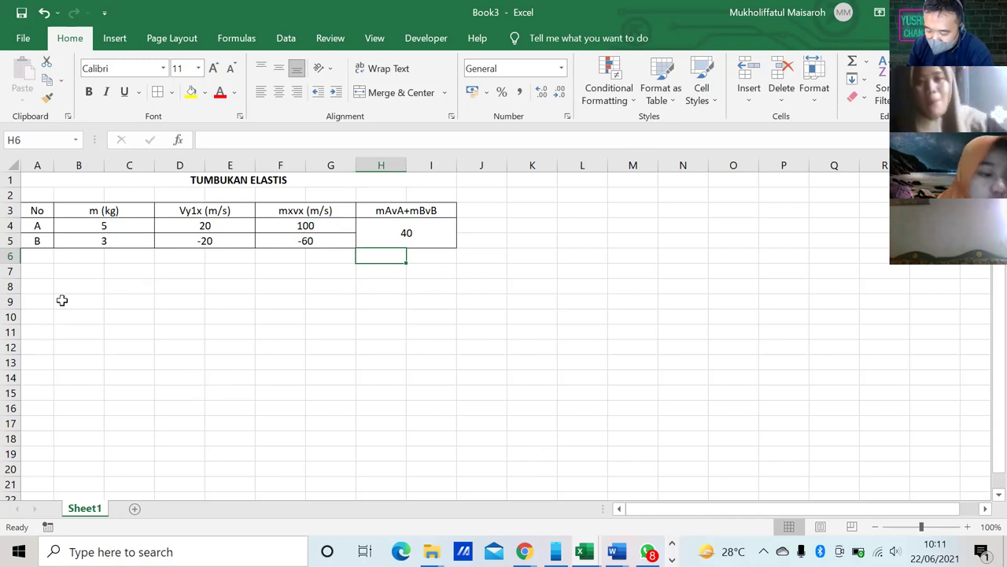
Apply all borders to the range A9:C11 to outline a second table
{"action": "left_click", "coordinate": [34, 303]}
{"action": "left_click_drag", "start_coordinate": [47, 299], "coordinate": [134, 331]}
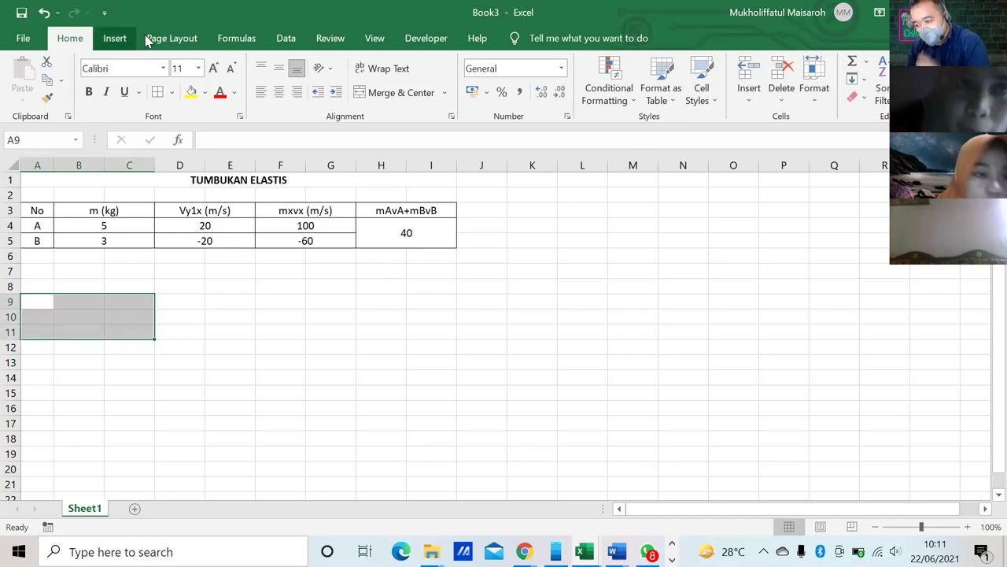
{"action": "left_click", "coordinate": [171, 92]}
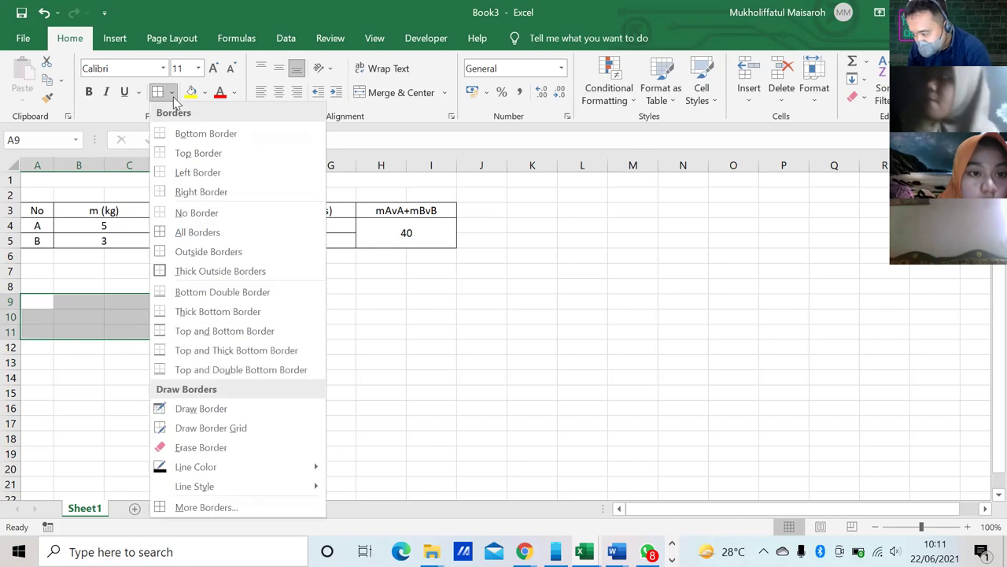
{"action": "left_click", "coordinate": [191, 233]}
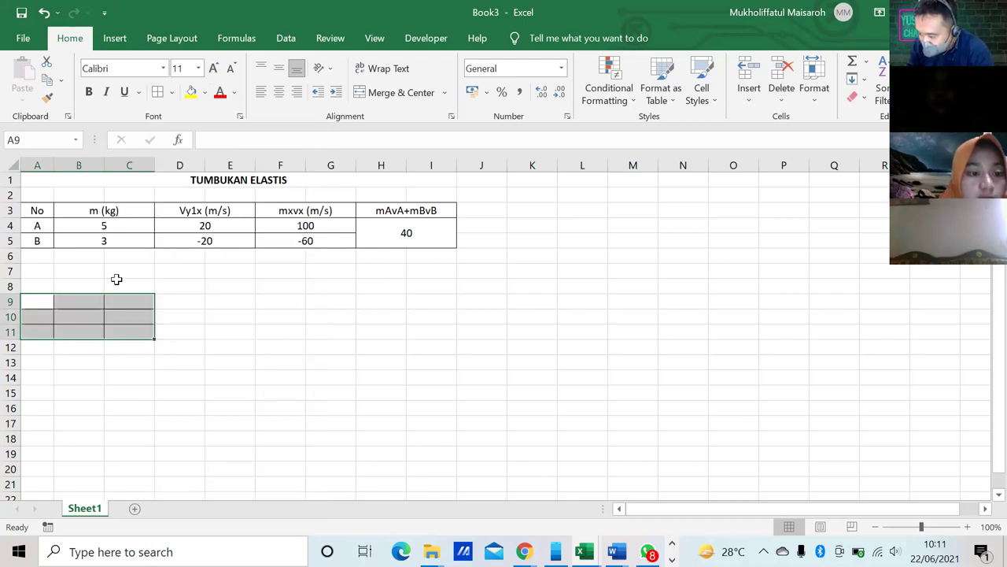
Enter No, A and B down cells A9:A11 and center them horizontally
{"action": "left_click", "coordinate": [47, 301]}
{"action": "left_click_drag", "start_coordinate": [41, 331], "coordinate": [43, 302]}
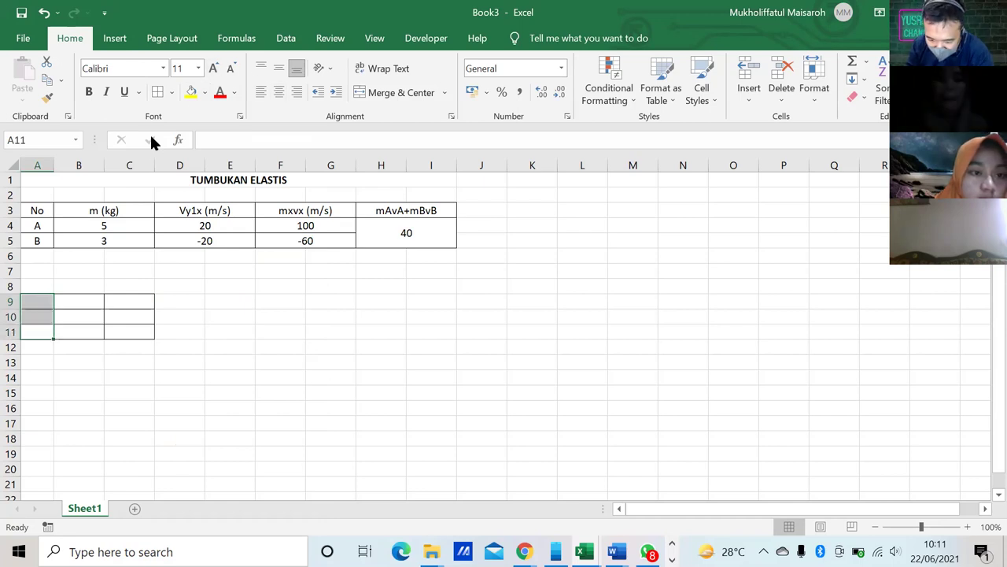
{"action": "left_click", "coordinate": [42, 305]}
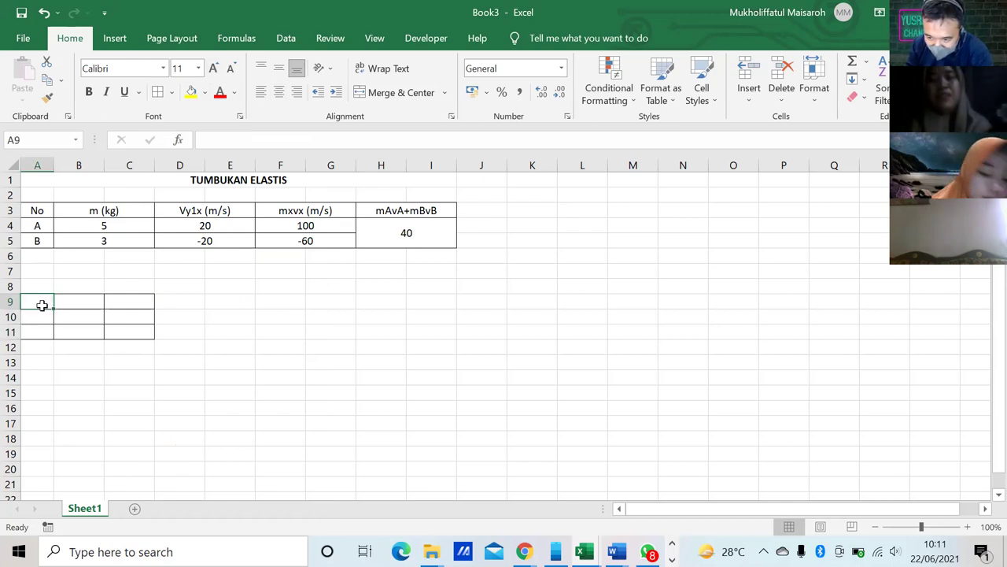
{"action": "type", "text": "n"}
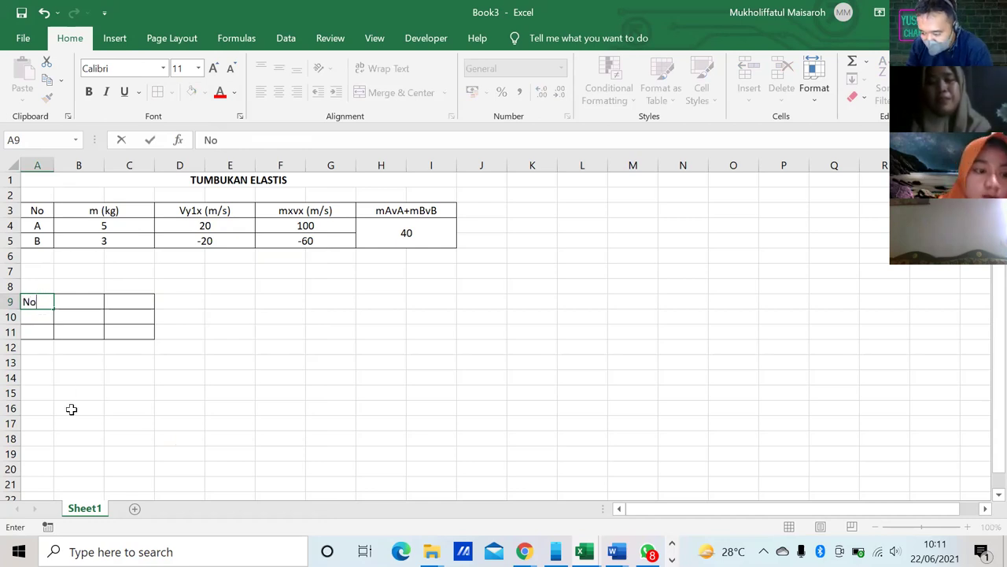
{"action": "left_click", "coordinate": [39, 317]}
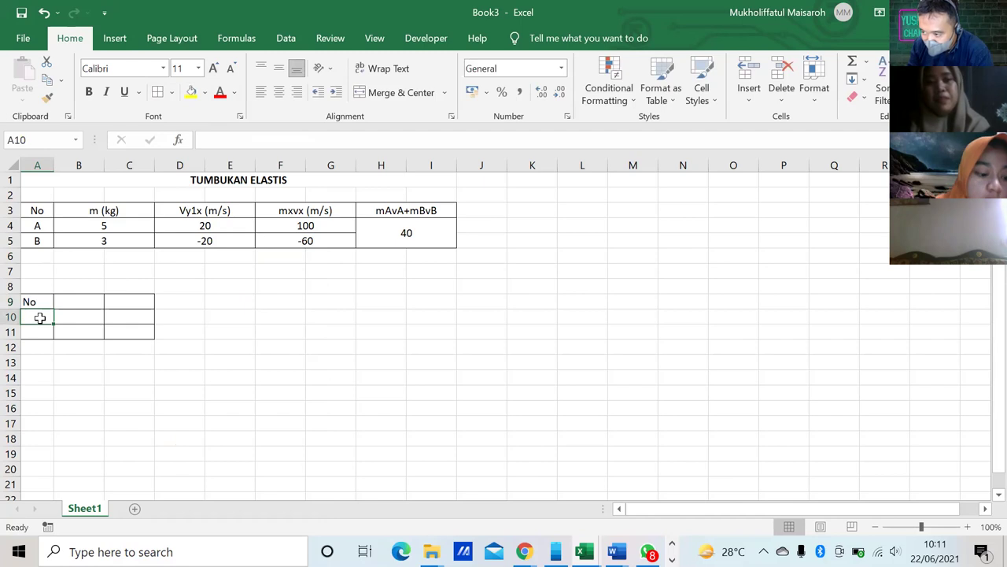
{"action": "type", "text": "a"}
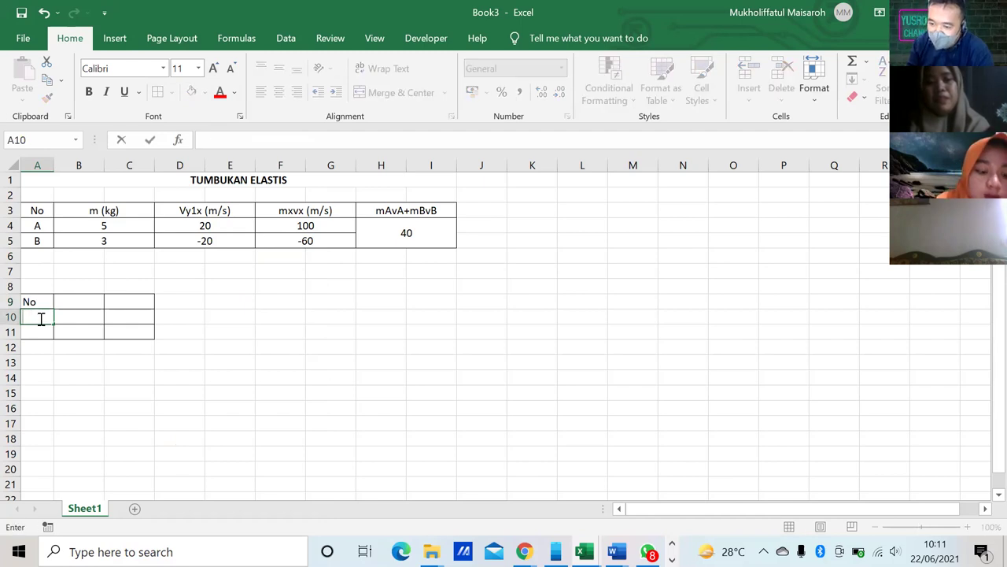
{"action": "left_click", "coordinate": [33, 333]}
{"action": "type", "text": "B"}
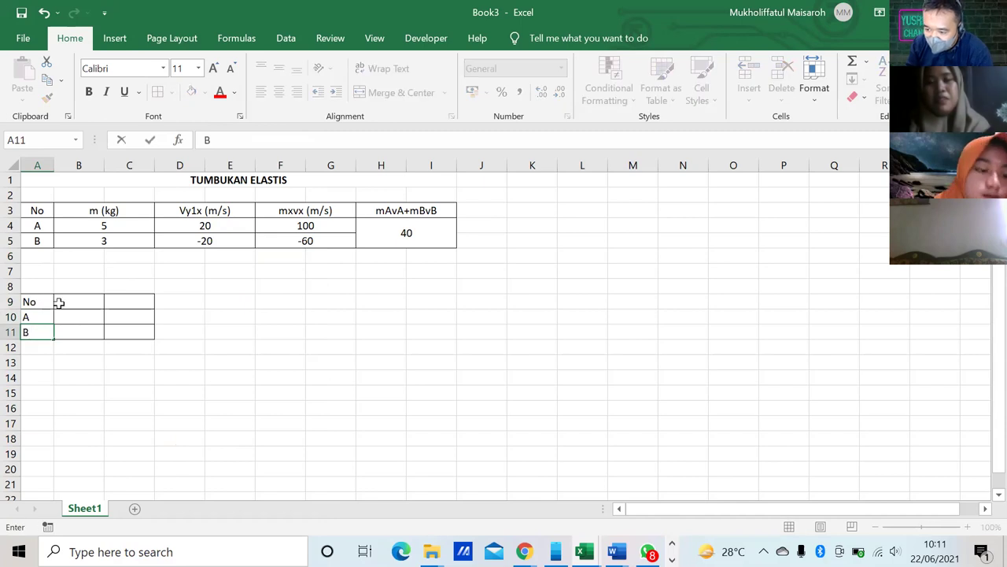
{"action": "left_click_drag", "start_coordinate": [36, 301], "coordinate": [39, 331]}
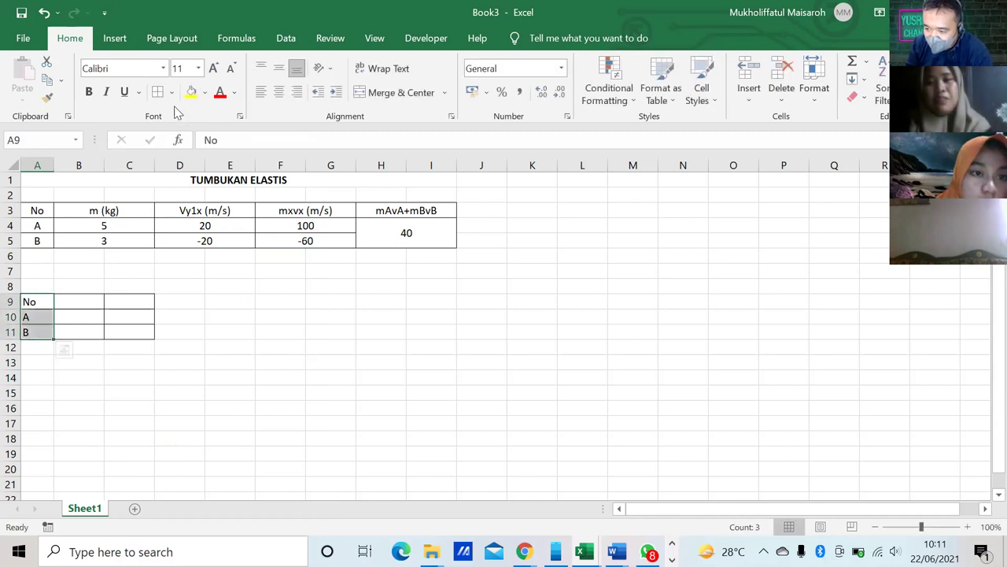
{"action": "left_click", "coordinate": [278, 91]}
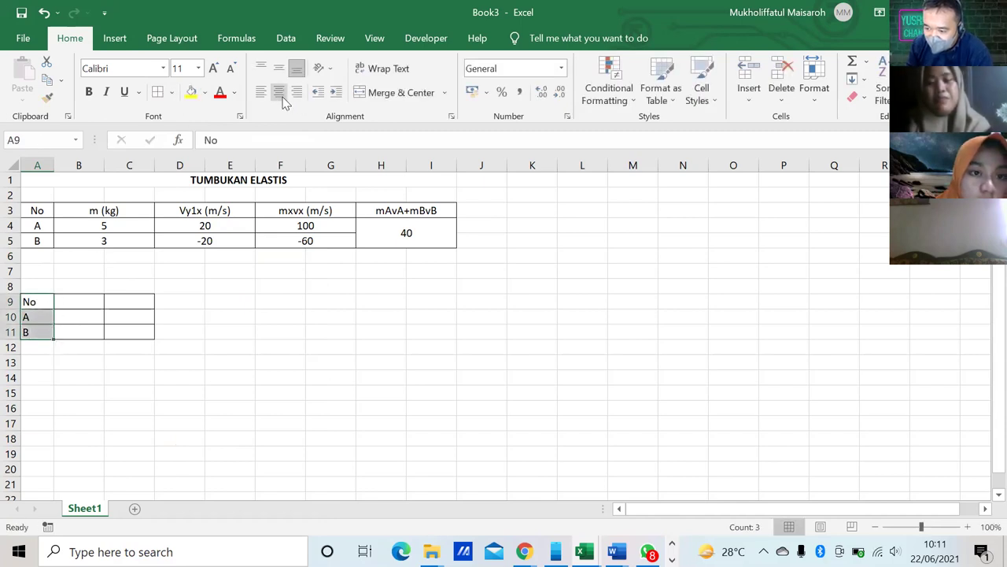
Enter the header v' in B9, inserting the apostrophe from the Symbol dialog
{"action": "left_click", "coordinate": [86, 302]}
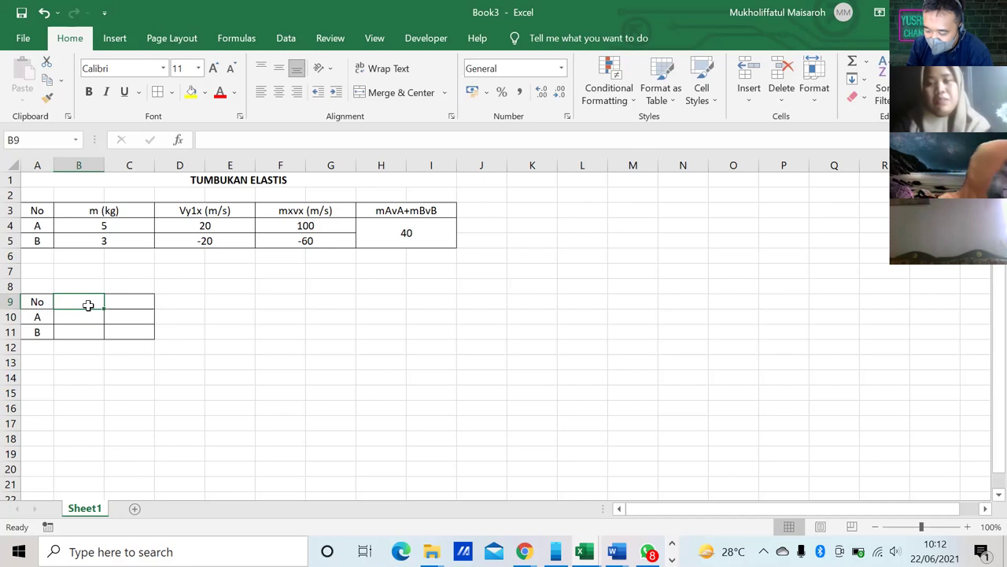
{"action": "type", "text": "v"}
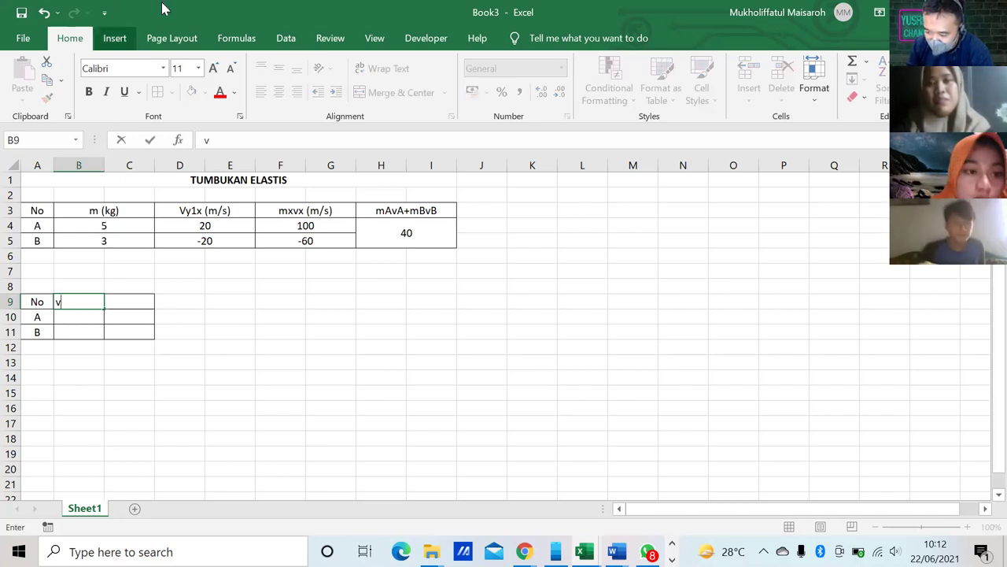
{"action": "left_click", "coordinate": [115, 38]}
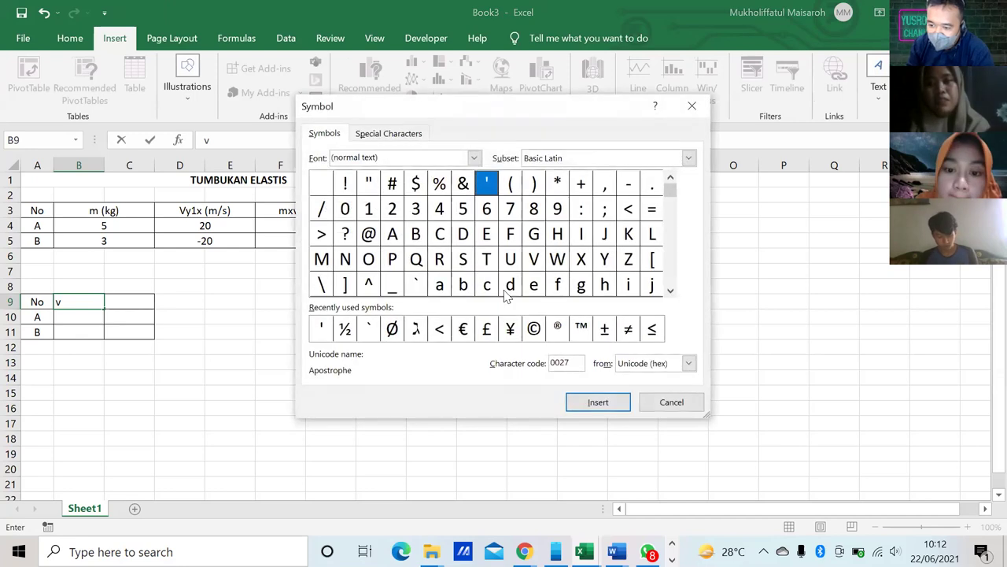
{"action": "left_click", "coordinate": [580, 404]}
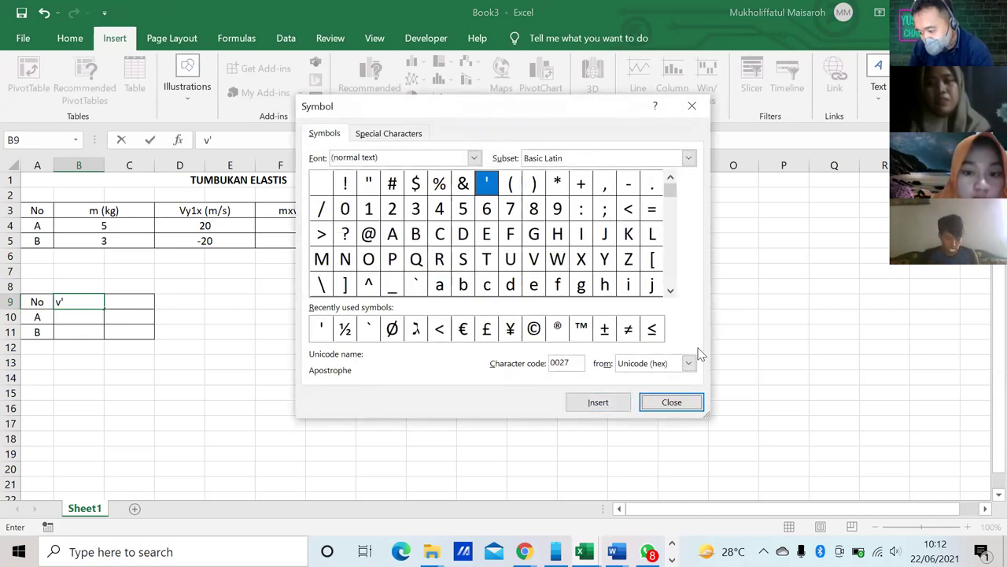
{"action": "left_click", "coordinate": [680, 402]}
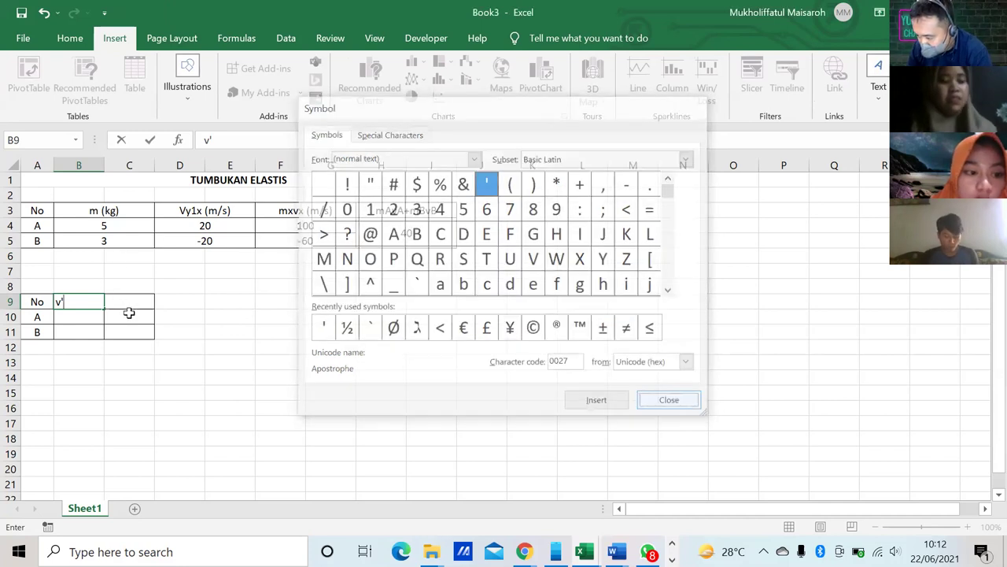
Enter the header v in C9 and center the headers in B9:C9
{"action": "left_click", "coordinate": [134, 304]}
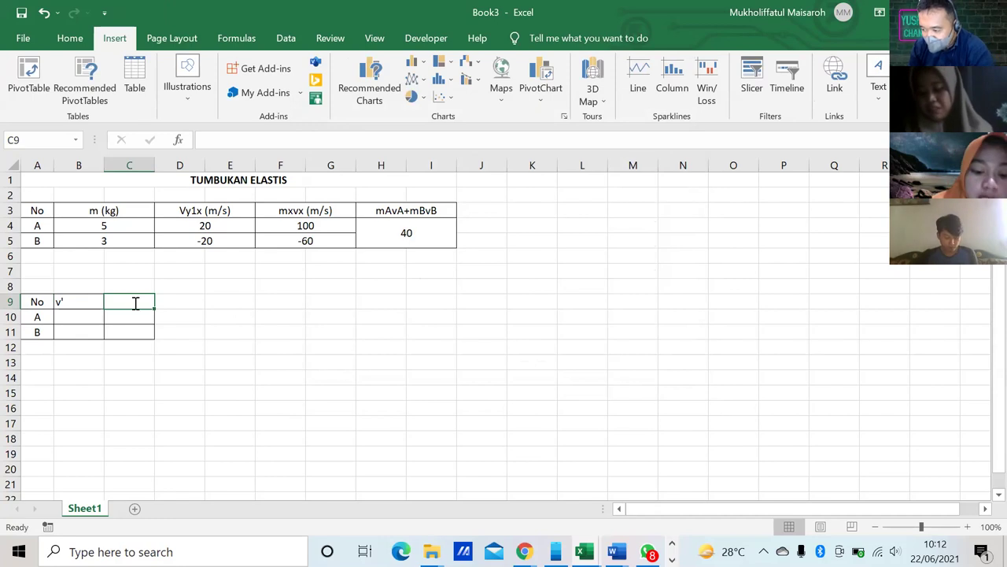
{"action": "type", "text": "v"}
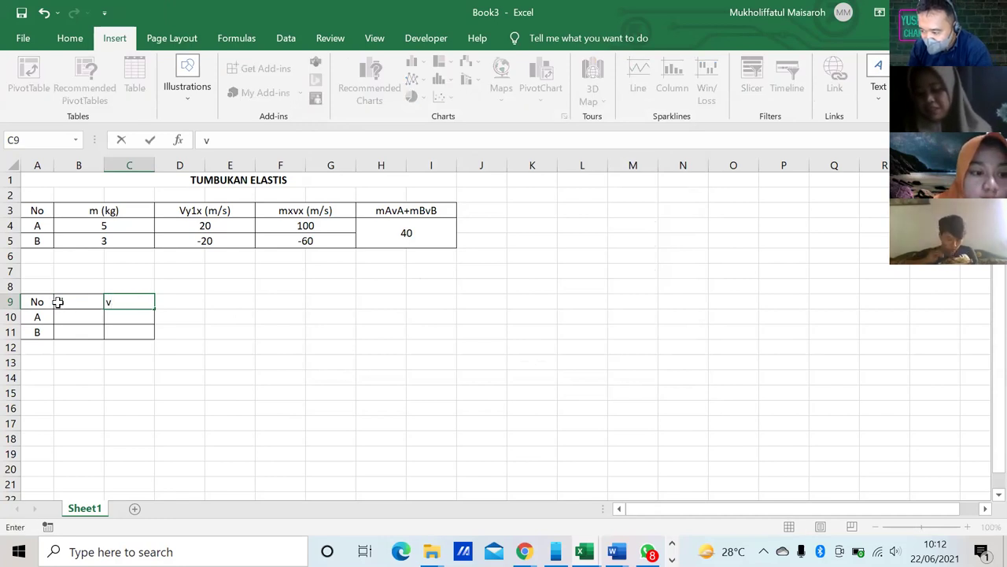
{"action": "left_click_drag", "start_coordinate": [57, 302], "coordinate": [110, 297]}
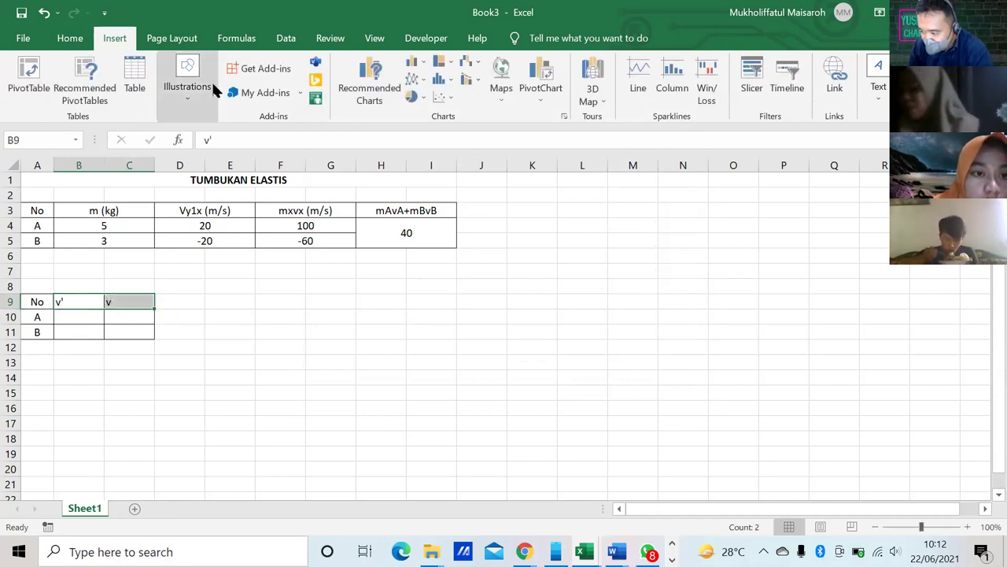
{"action": "left_click", "coordinate": [69, 37]}
{"action": "left_click", "coordinate": [279, 92]}
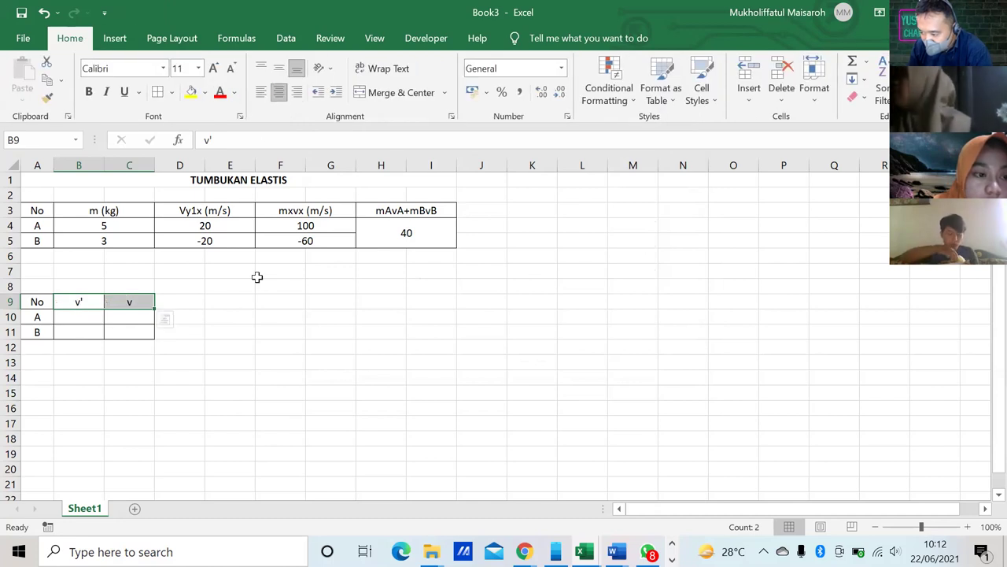
{"action": "left_click", "coordinate": [229, 314]}
Fill the v' column with 20 for row A and -20 for row B
{"action": "left_click", "coordinate": [80, 318]}
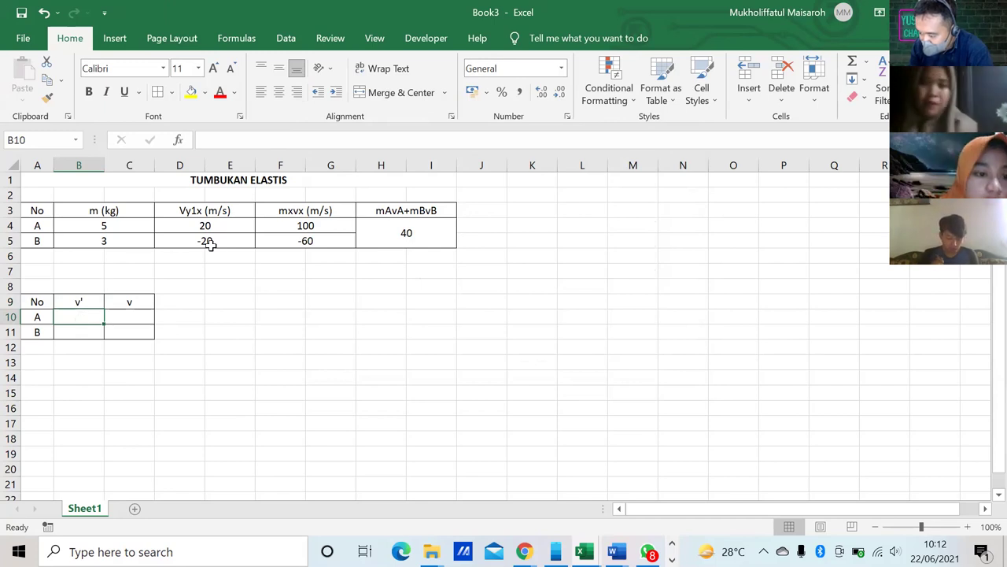
{"action": "type", "text": "20"}
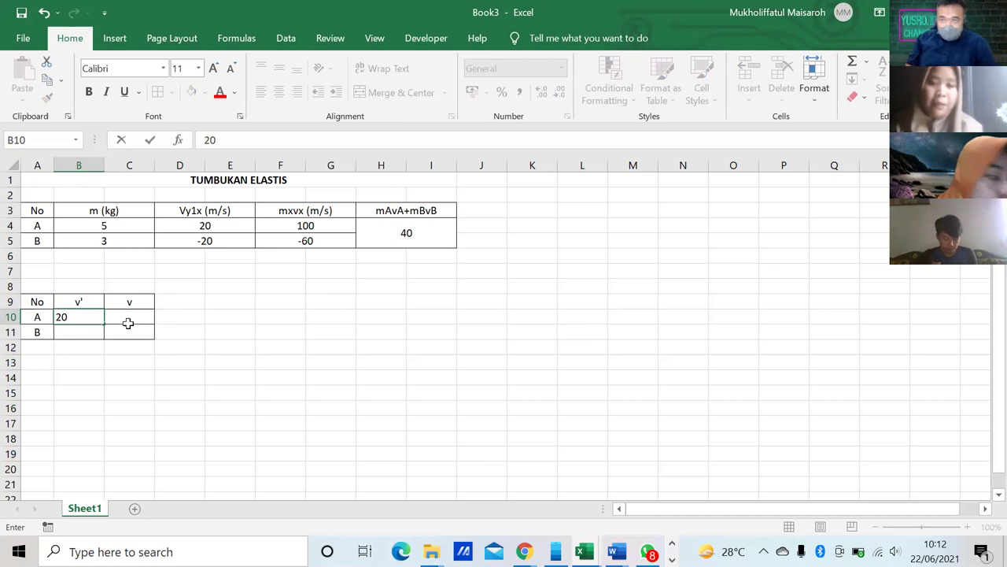
{"action": "left_click", "coordinate": [83, 332]}
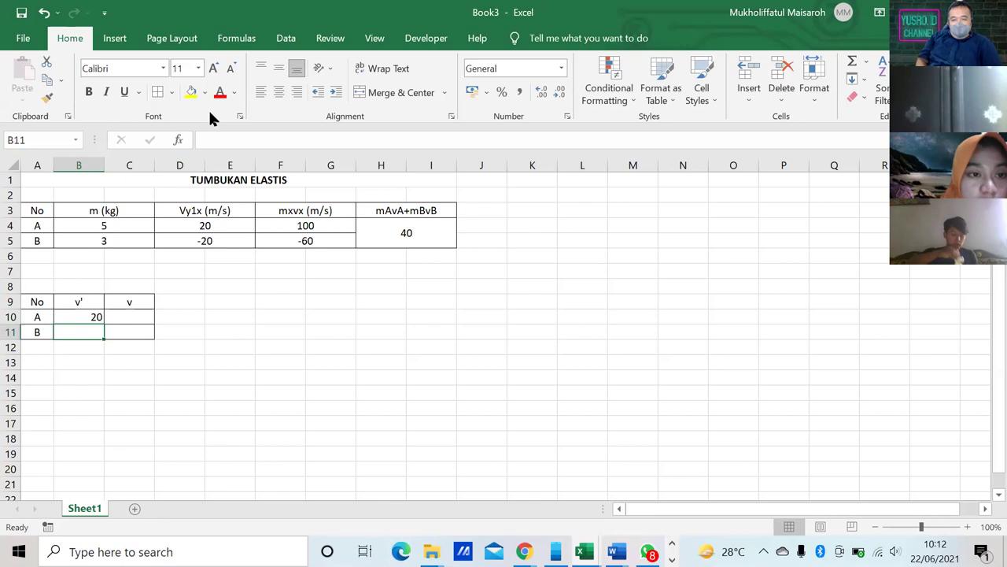
{"action": "type", "text": "-20"}
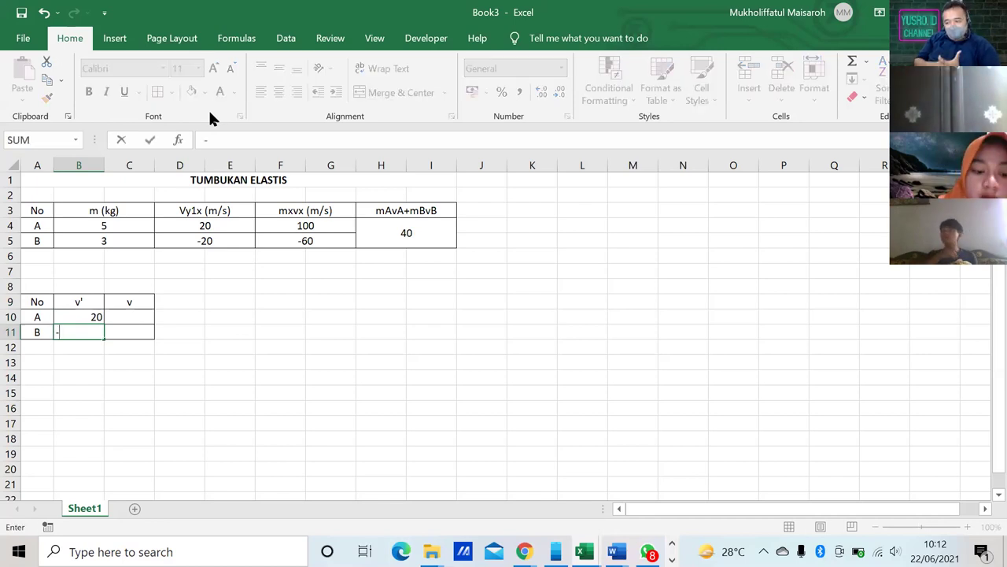
Merge and center cells C10:C11 under the v header
{"action": "left_click", "coordinate": [136, 315]}
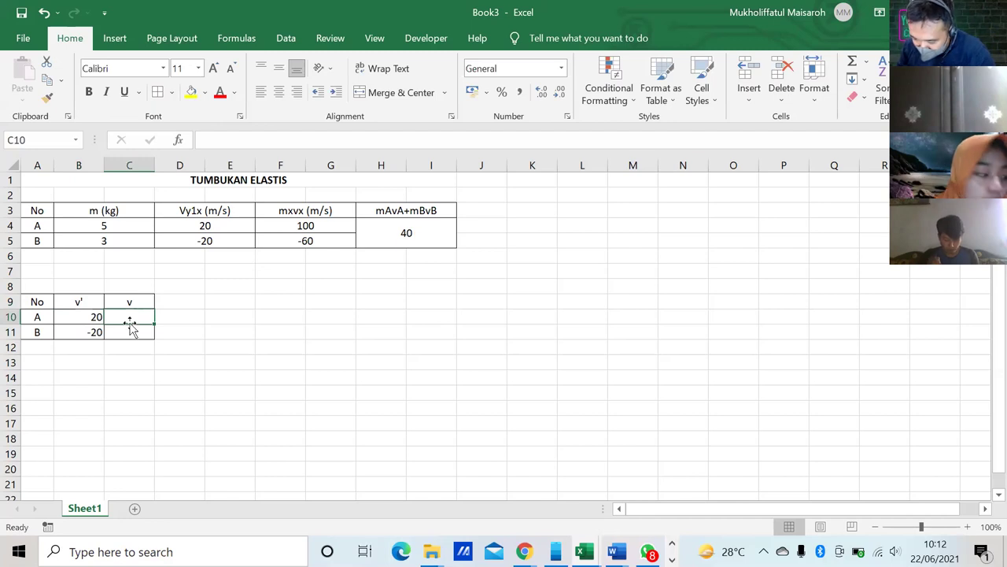
{"action": "left_click_drag", "start_coordinate": [142, 321], "coordinate": [144, 332]}
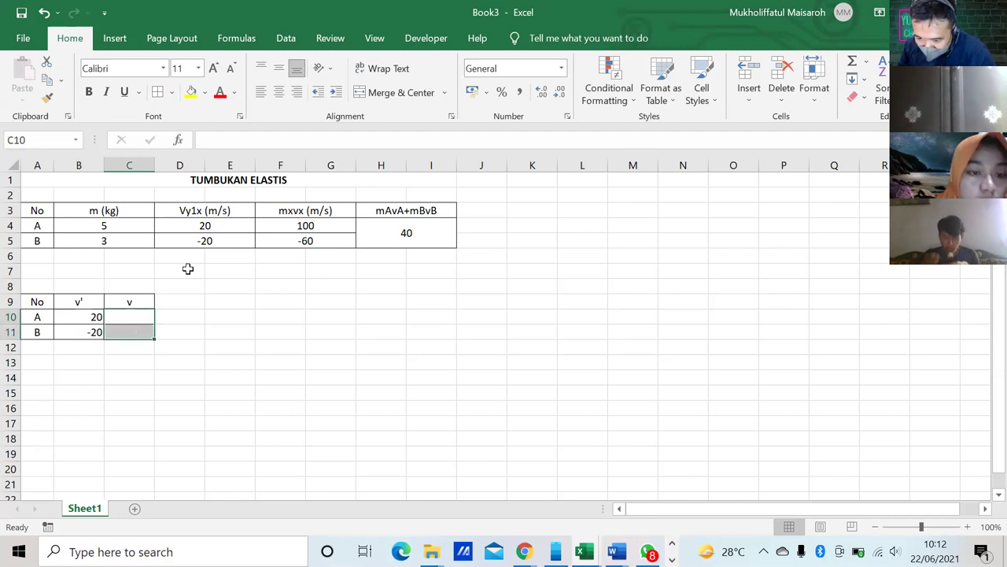
{"action": "left_click", "coordinate": [393, 97]}
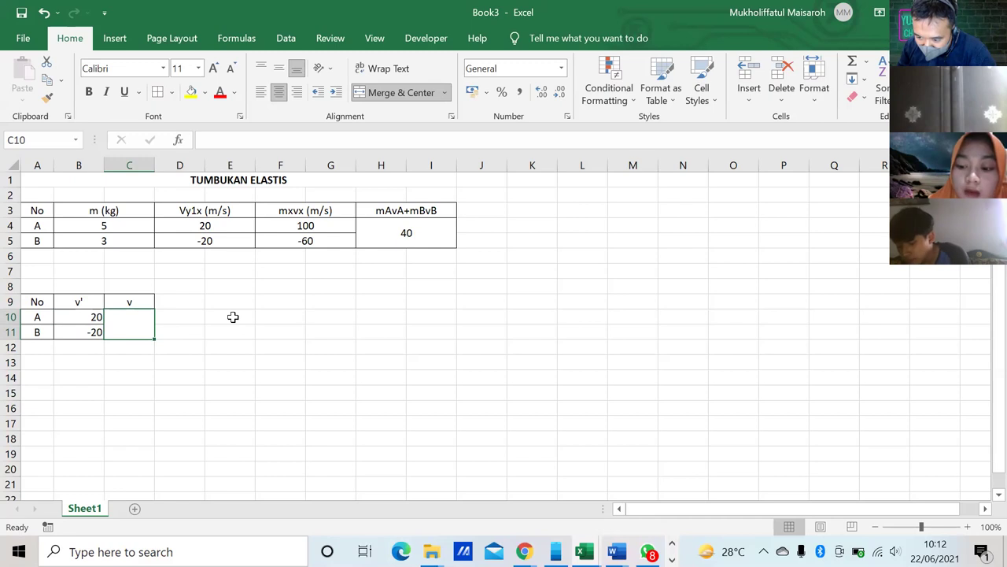
Enter the formula =B10-B11 in the merged v cell and align it vertically to the middle
{"action": "type", "text": "="}
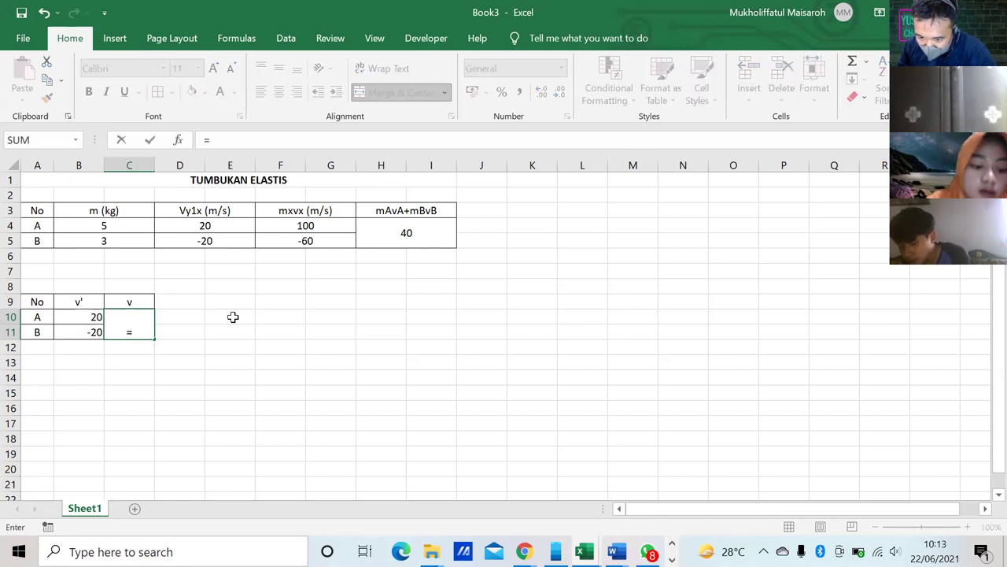
{"action": "left_click", "coordinate": [95, 316]}
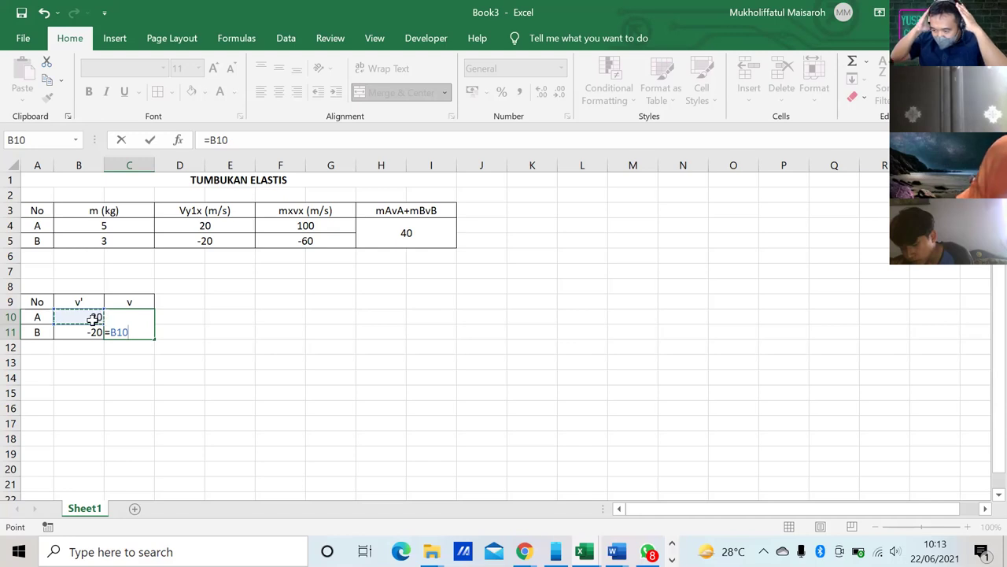
{"action": "type", "text": "-"}
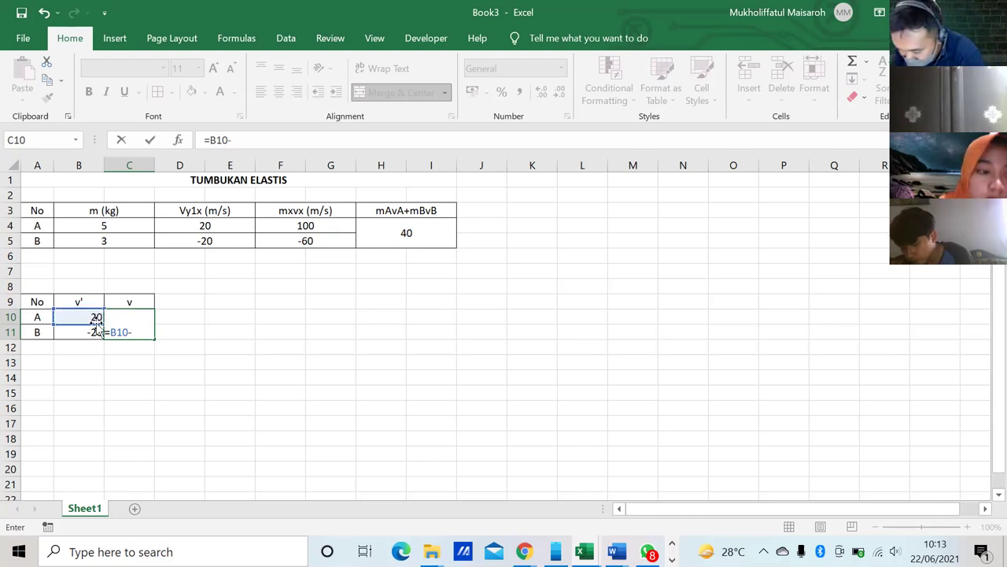
{"action": "left_click", "coordinate": [88, 335]}
{"action": "key", "text": "Return"}
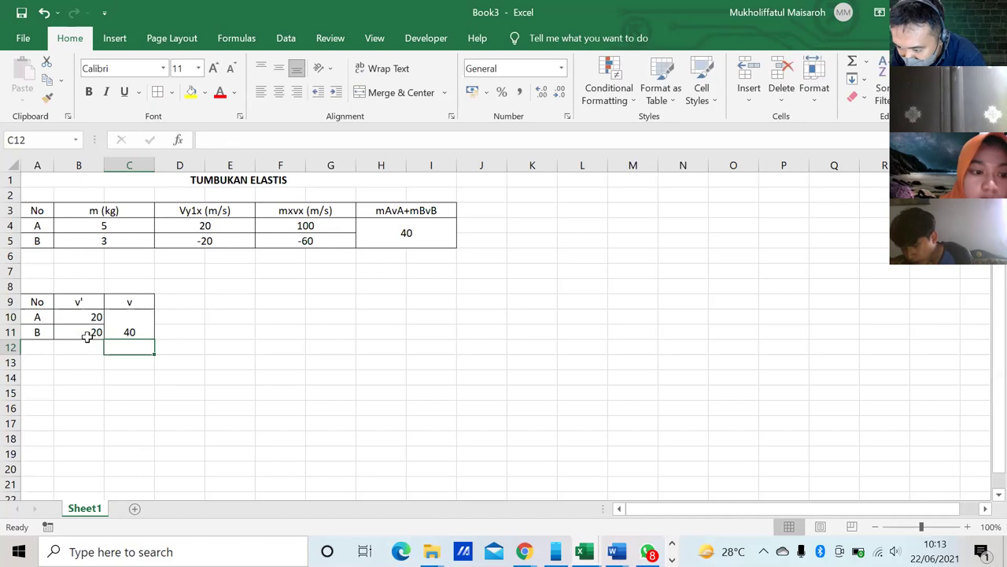
{"action": "left_click", "coordinate": [128, 330]}
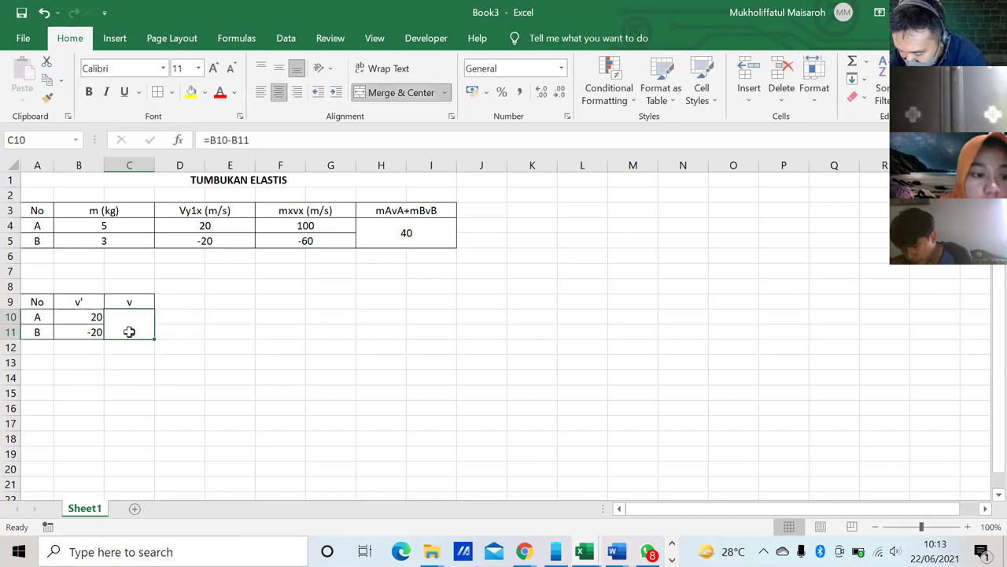
{"action": "left_click", "coordinate": [278, 68]}
{"action": "left_click", "coordinate": [200, 311]}
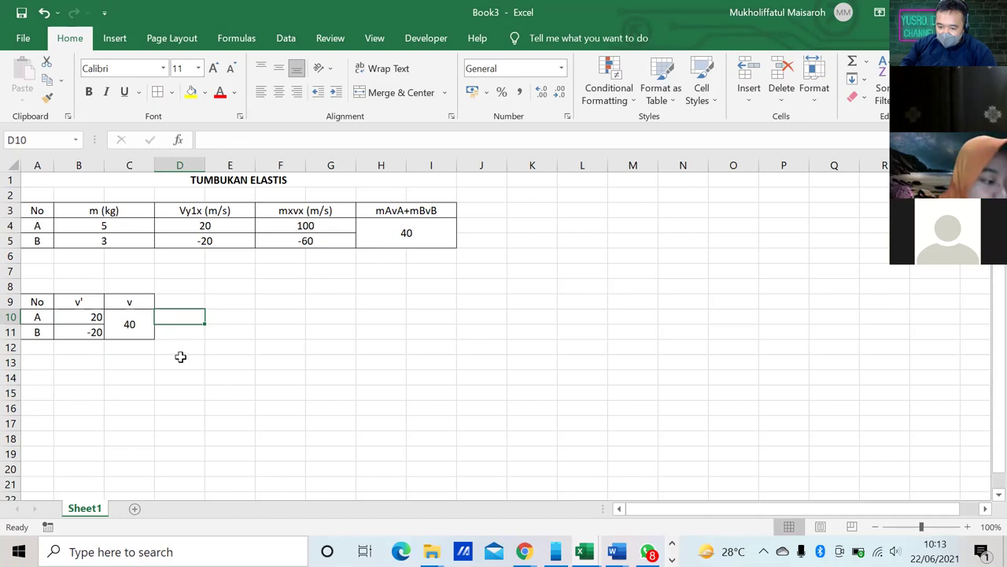
Apply all borders to the range A15:D17 to lay out a third table
{"action": "scroll", "coordinate": [150, 394], "scroll_direction": "down", "scroll_amount": 1}
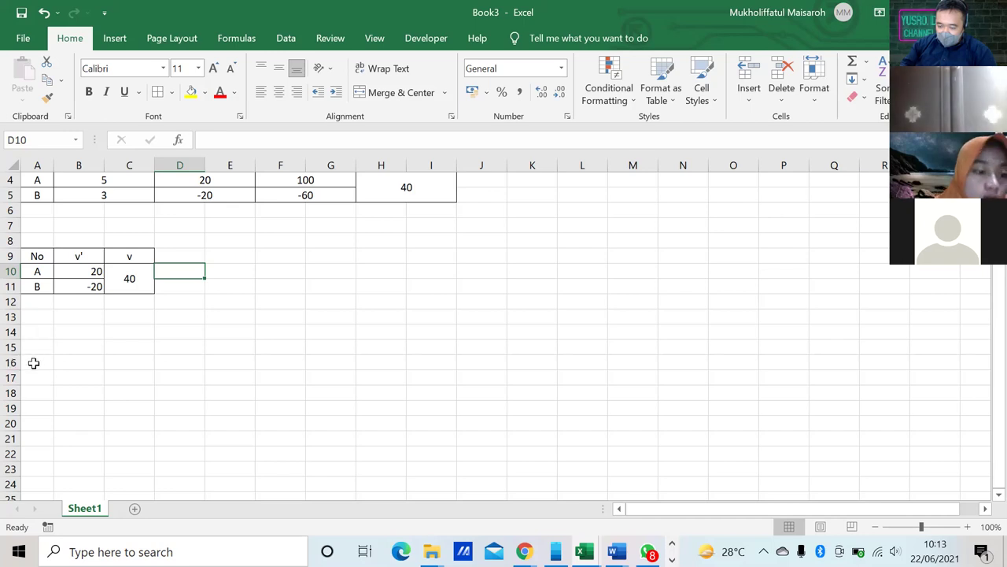
{"action": "left_click_drag", "start_coordinate": [40, 347], "coordinate": [162, 371]}
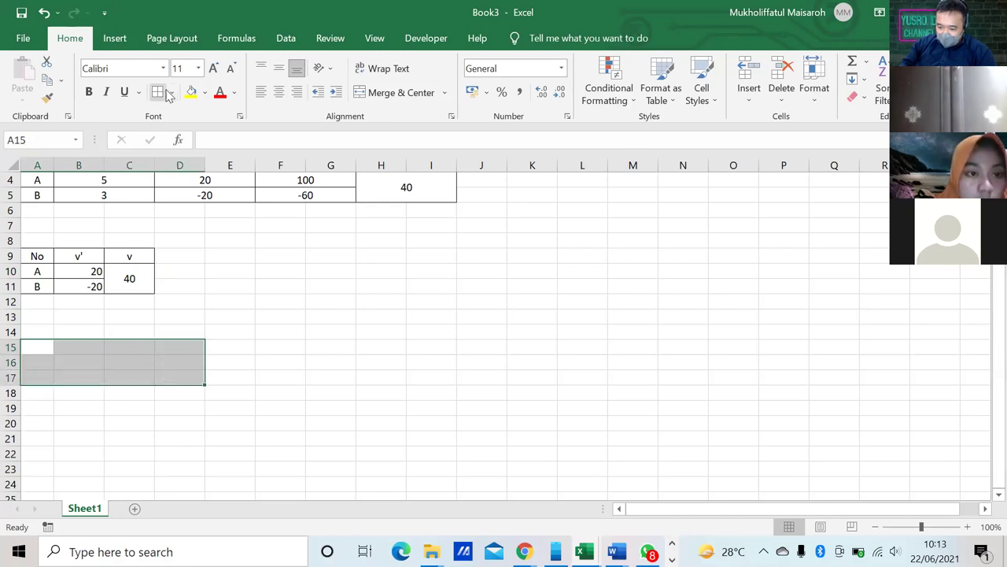
{"action": "left_click", "coordinate": [171, 92]}
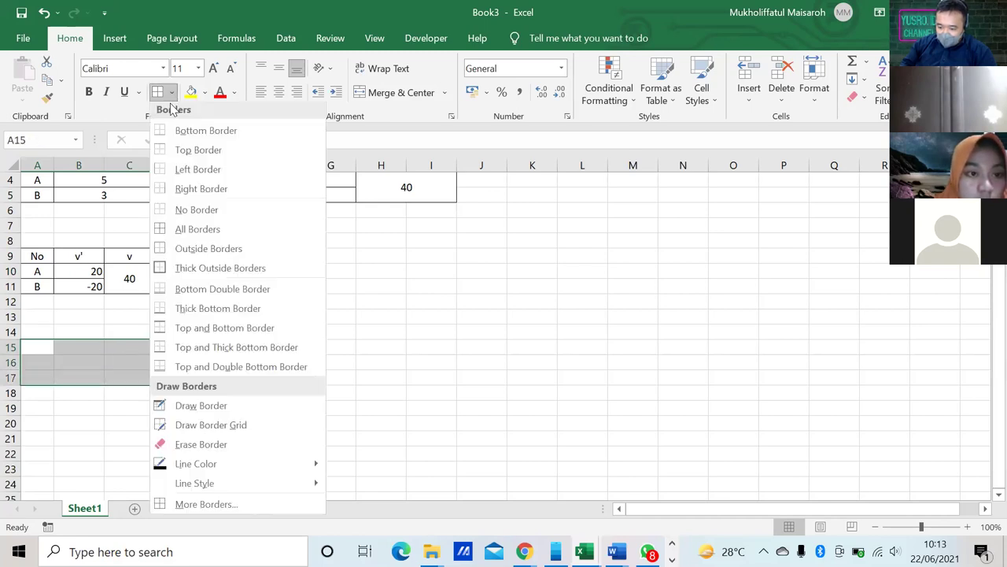
{"action": "left_click", "coordinate": [181, 232]}
Enter the header v' in A15, inserting the apostrophe from the Symbol dialog
{"action": "left_click", "coordinate": [39, 347]}
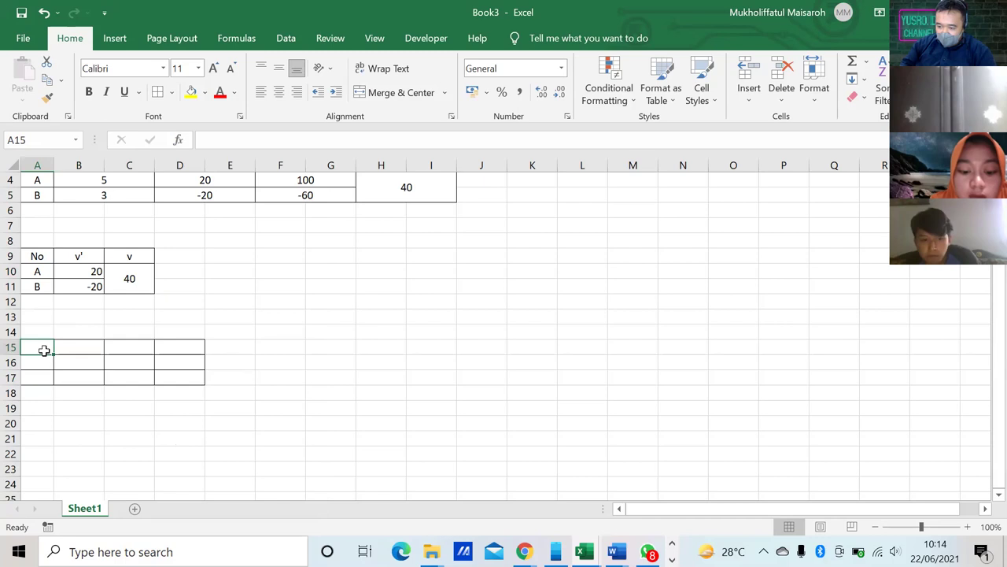
{"action": "type", "text": "v"}
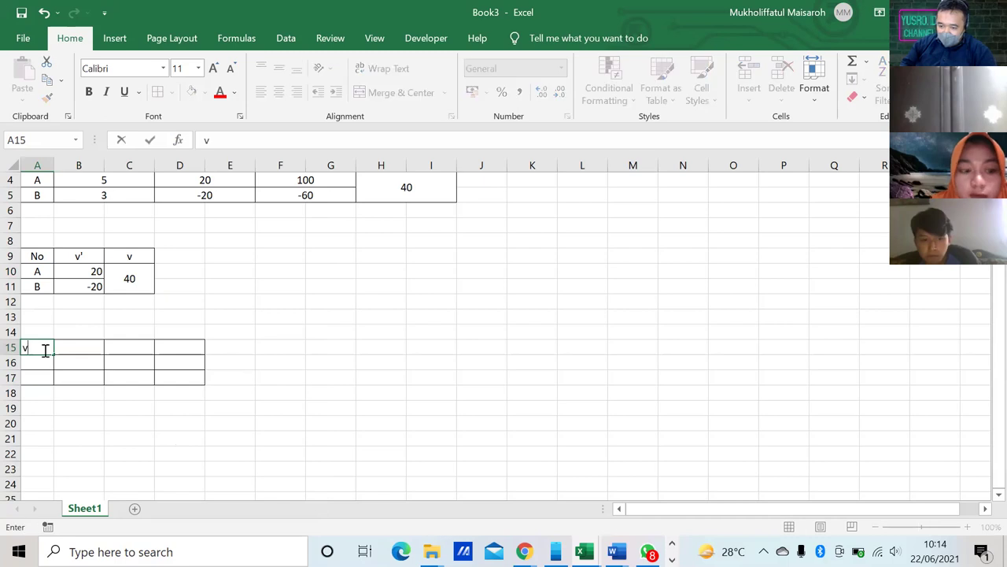
{"action": "left_click", "coordinate": [111, 41]}
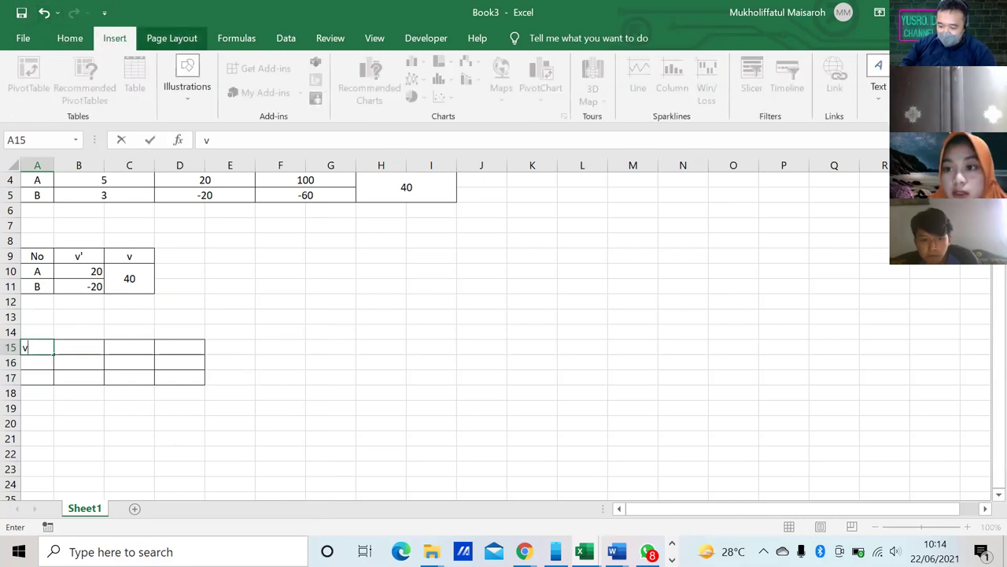
{"action": "left_click", "coordinate": [598, 401]}
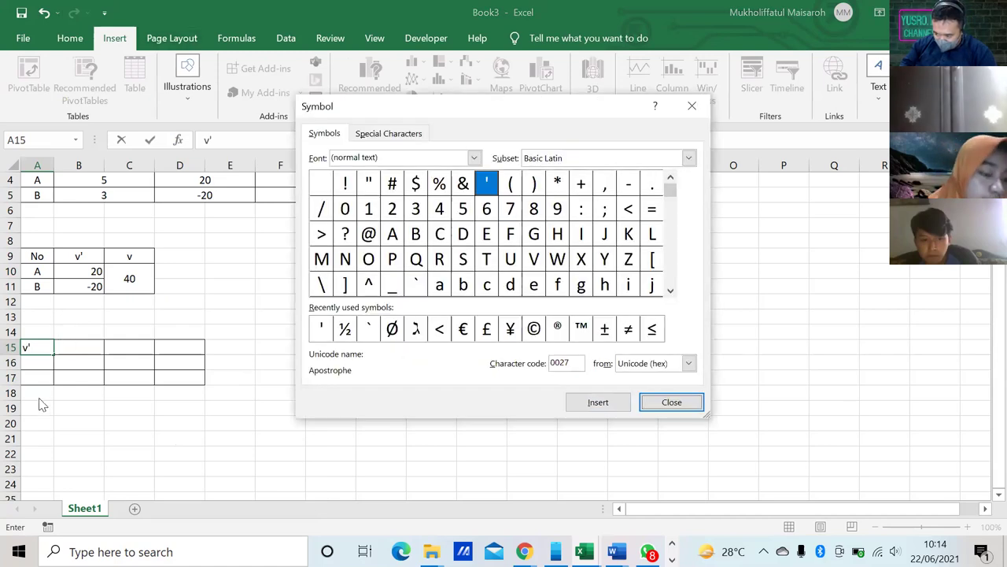
{"action": "left_click", "coordinate": [669, 403]}
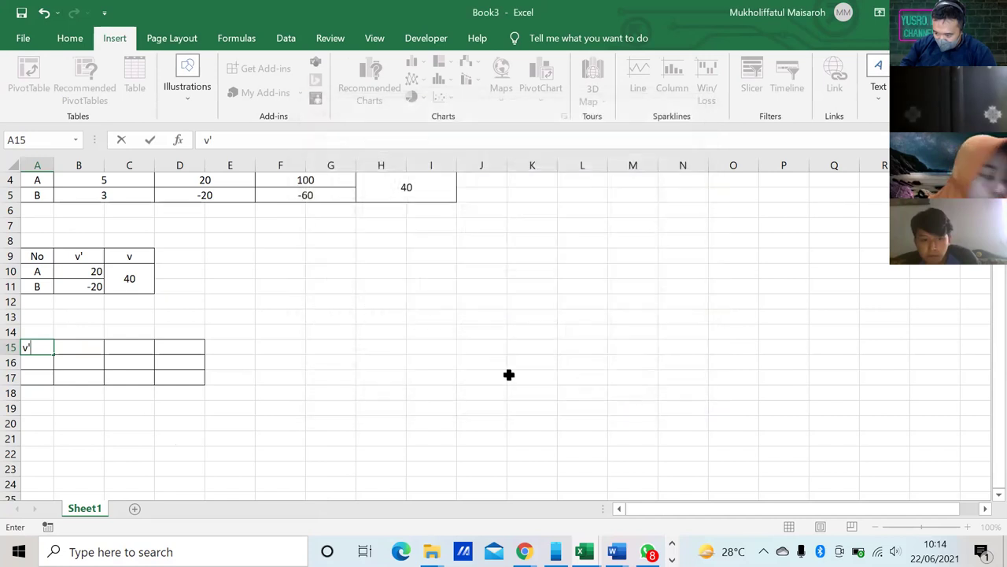
Enter the headers m, v and m-v in B15:D15 and center the header row A15:D15 horizontally
{"action": "left_click", "coordinate": [71, 346]}
{"action": "type", "text": "m"}
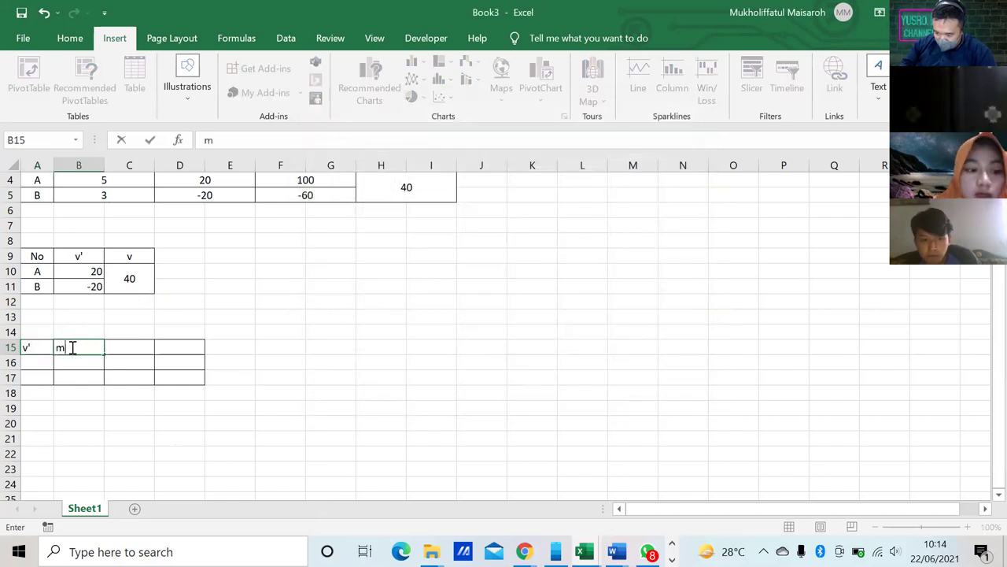
{"action": "left_click", "coordinate": [132, 346]}
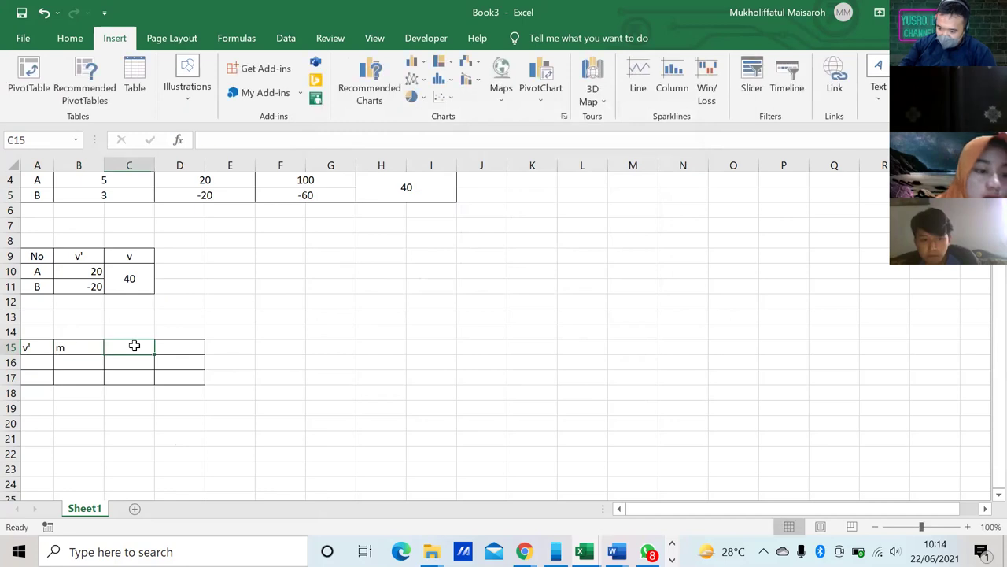
{"action": "type", "text": "v"}
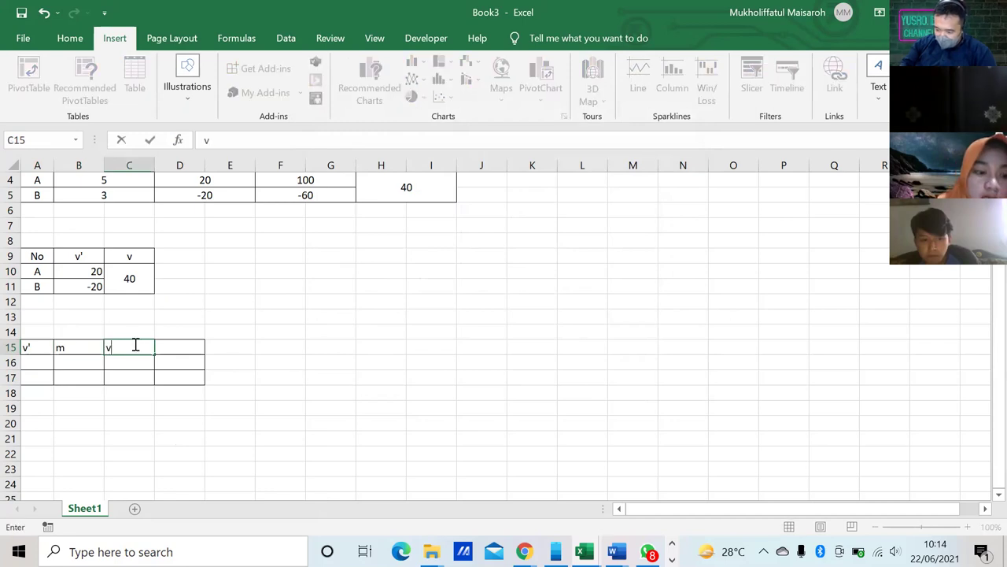
{"action": "left_click", "coordinate": [184, 346]}
{"action": "type", "text": "m"}
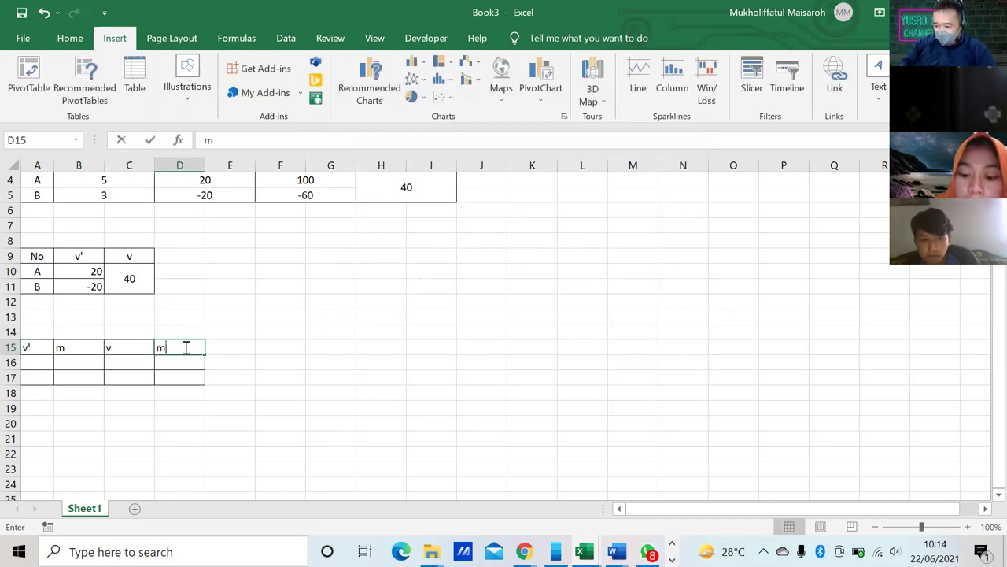
{"action": "type", "text": "-v"}
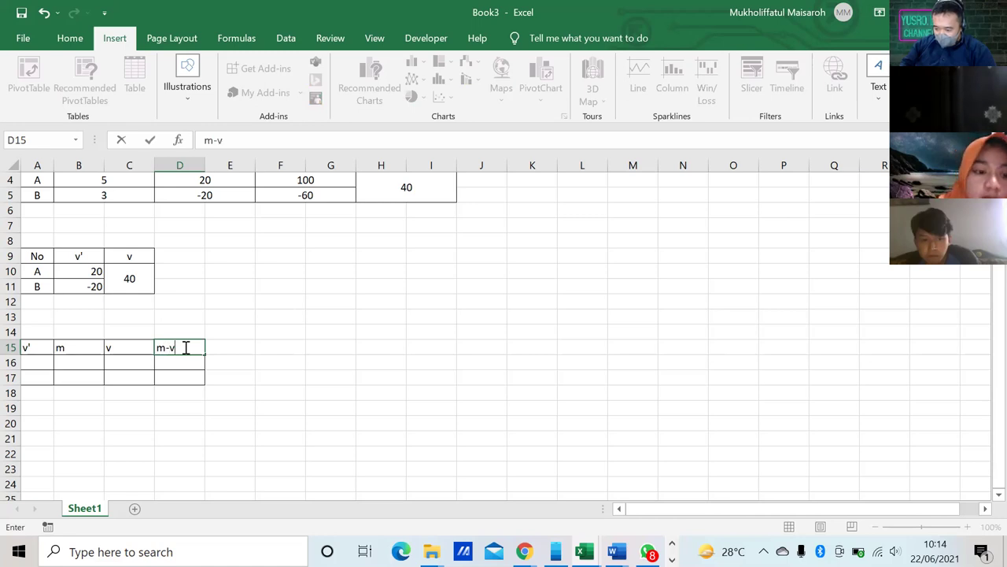
{"action": "left_click_drag", "start_coordinate": [40, 347], "coordinate": [169, 348]}
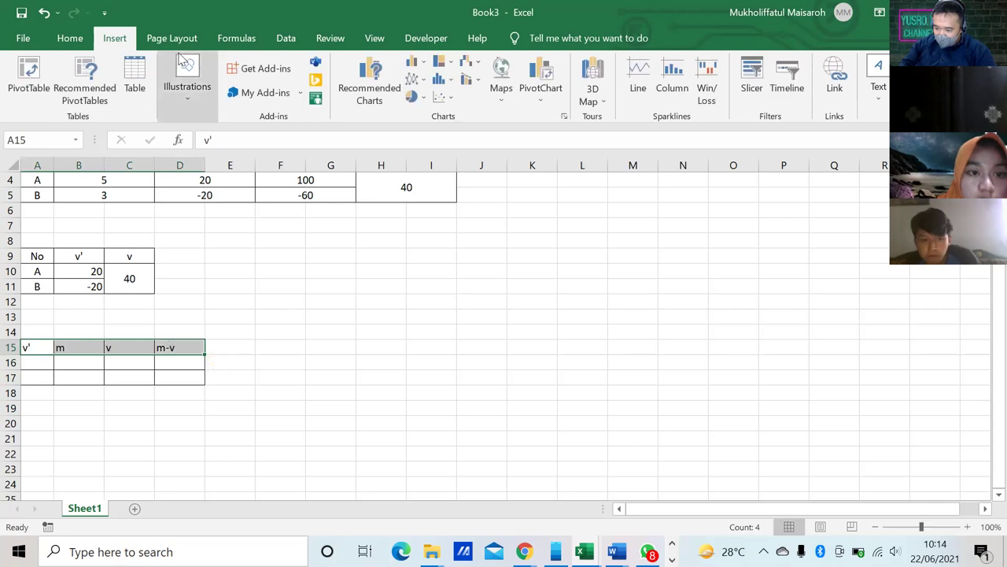
{"action": "left_click", "coordinate": [74, 45]}
{"action": "left_click", "coordinate": [278, 92]}
Enter the row labels A and B in A16:A17 and center them horizontally
{"action": "left_click", "coordinate": [42, 359]}
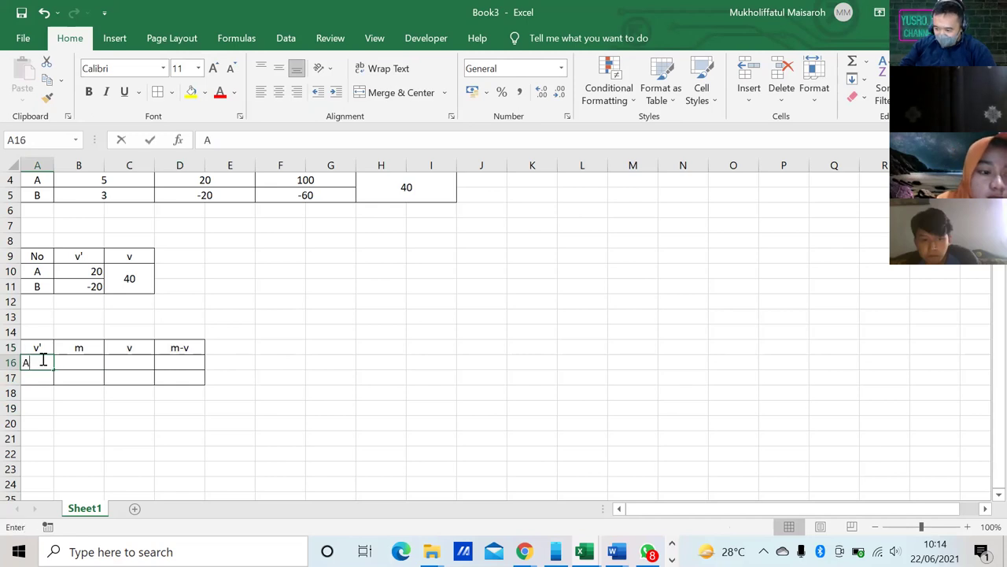
{"action": "type", "text": "A"}
{"action": "key", "text": "Return"}
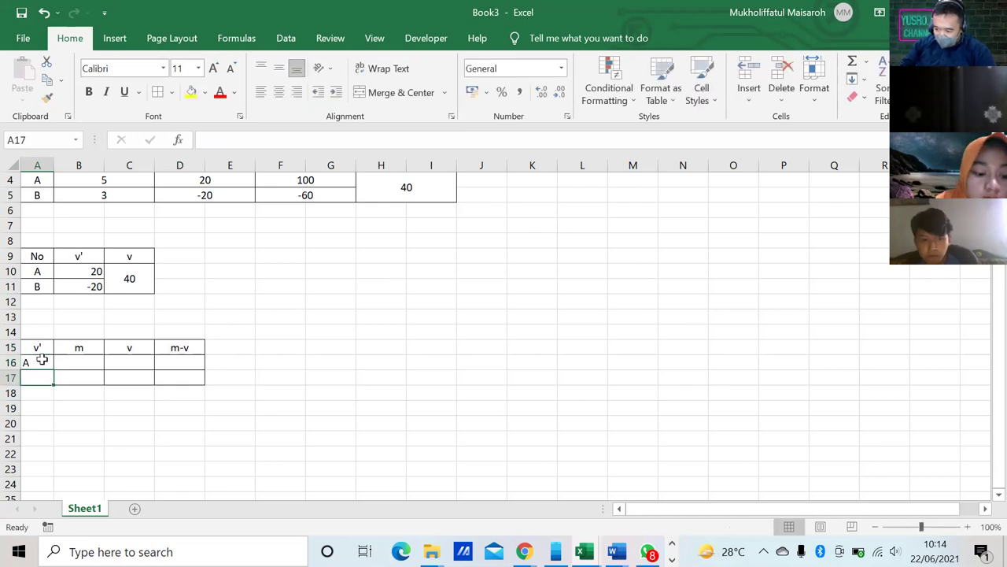
{"action": "type", "text": "B"}
{"action": "left_click_drag", "start_coordinate": [48, 362], "coordinate": [41, 373]}
{"action": "left_click", "coordinate": [277, 96]}
{"action": "left_click_drag", "start_coordinate": [260, 313], "coordinate": [228, 315]}
Fill the m column of the third table with 5 for row A and 3 for row B
{"action": "left_click", "coordinate": [88, 362]}
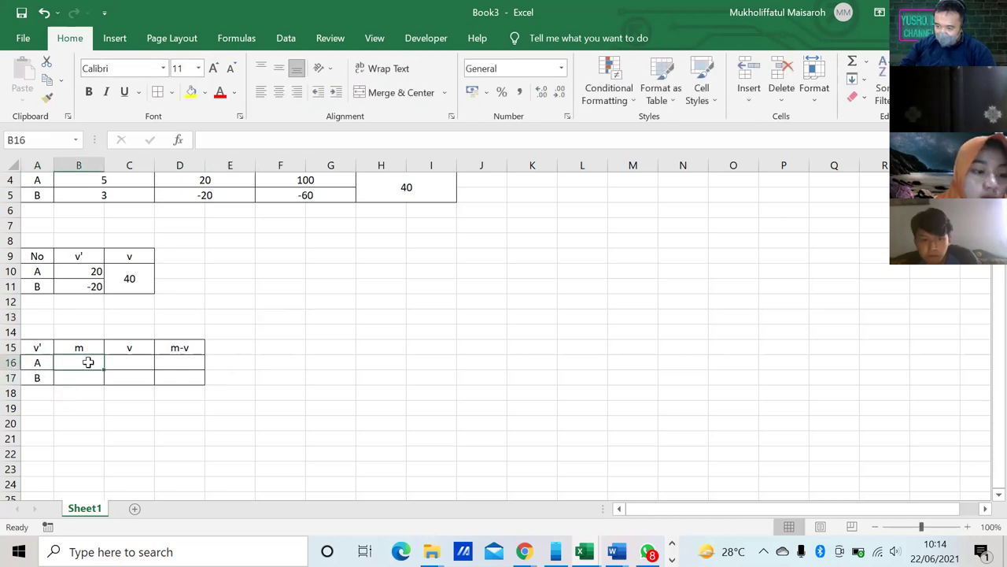
{"action": "type", "text": "5"}
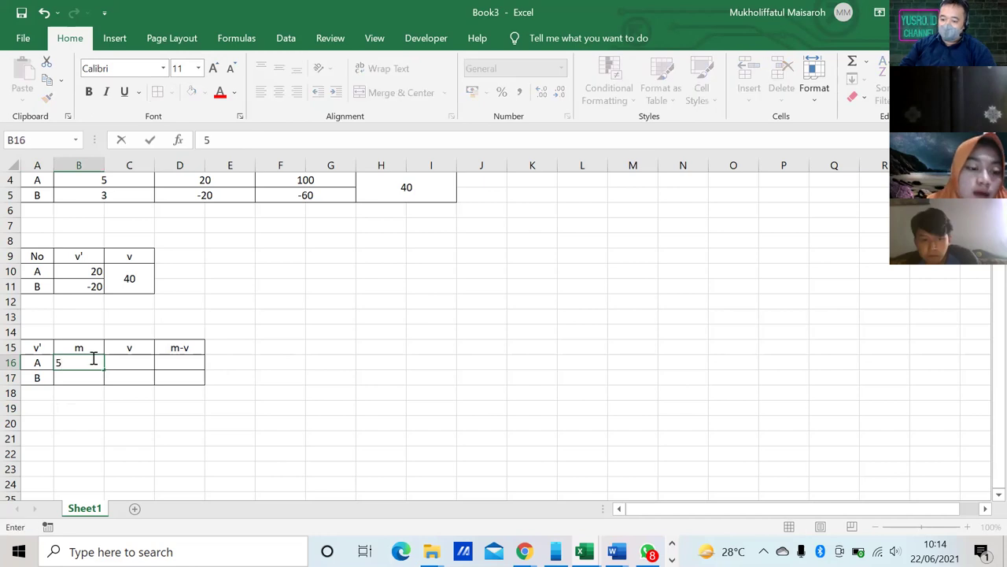
{"action": "left_click", "coordinate": [85, 376]}
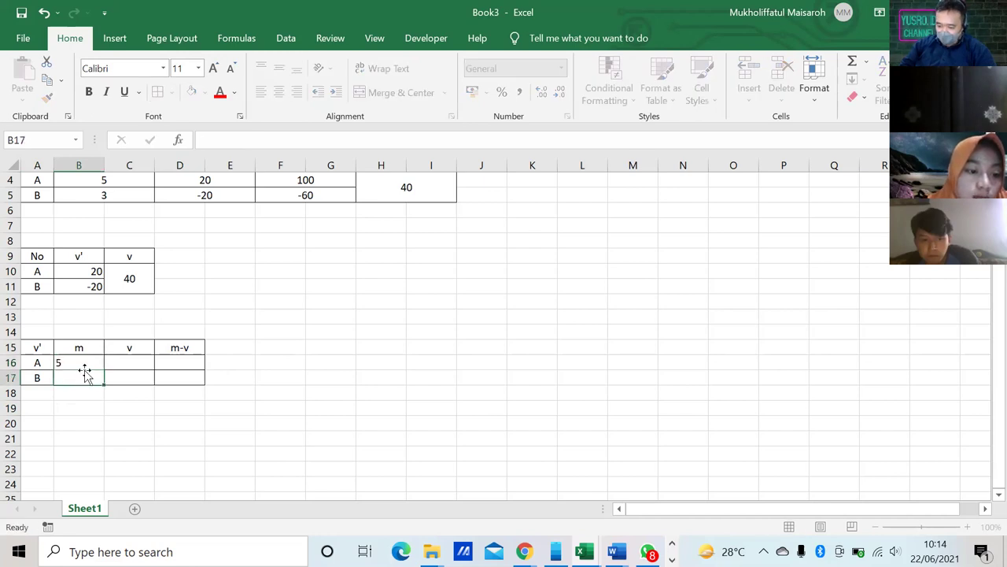
{"action": "type", "text": "3"}
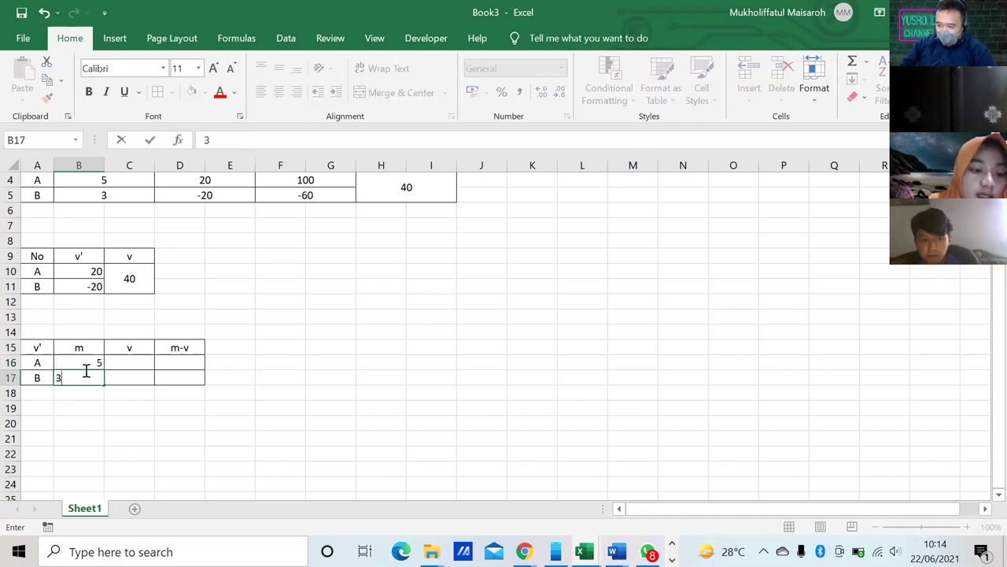
Fill the v column of the third table with 20 for row A and -20 for row B
{"action": "left_click", "coordinate": [126, 358]}
{"action": "type", "text": "20"}
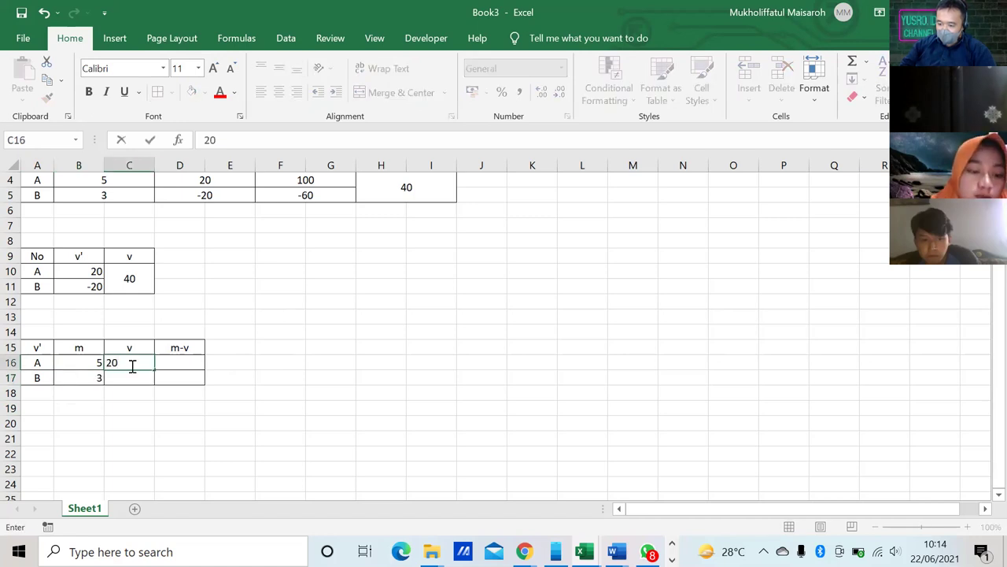
{"action": "left_click", "coordinate": [135, 378]}
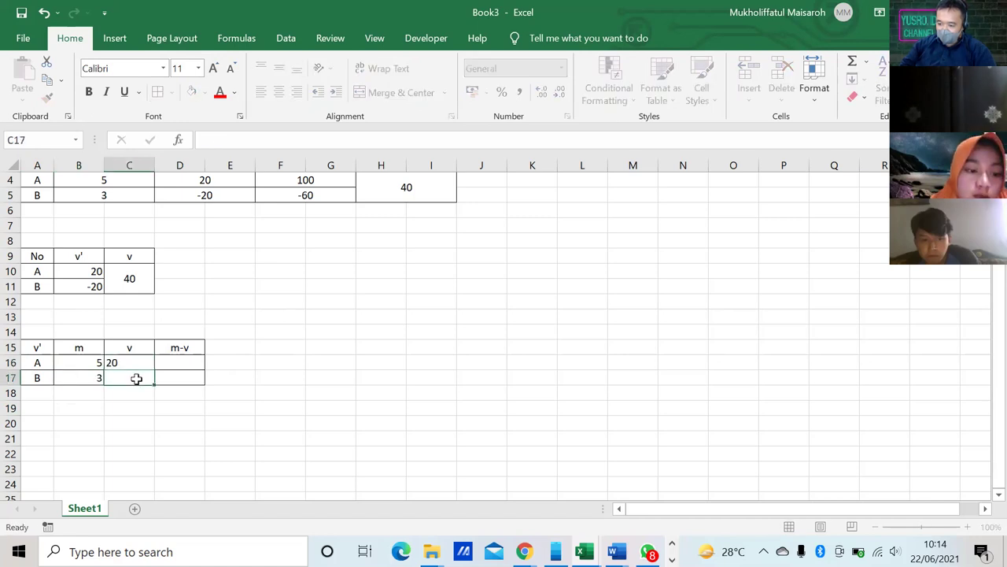
{"action": "type", "text": "-20"}
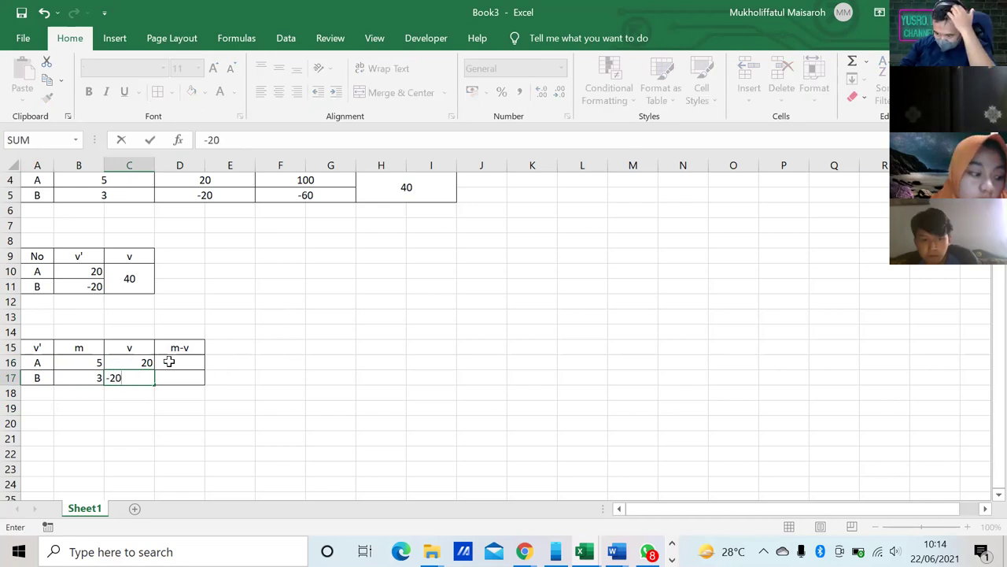
Compute m-v for object A in D16 of the third table with the formula =B16-C16
{"action": "left_click", "coordinate": [169, 361]}
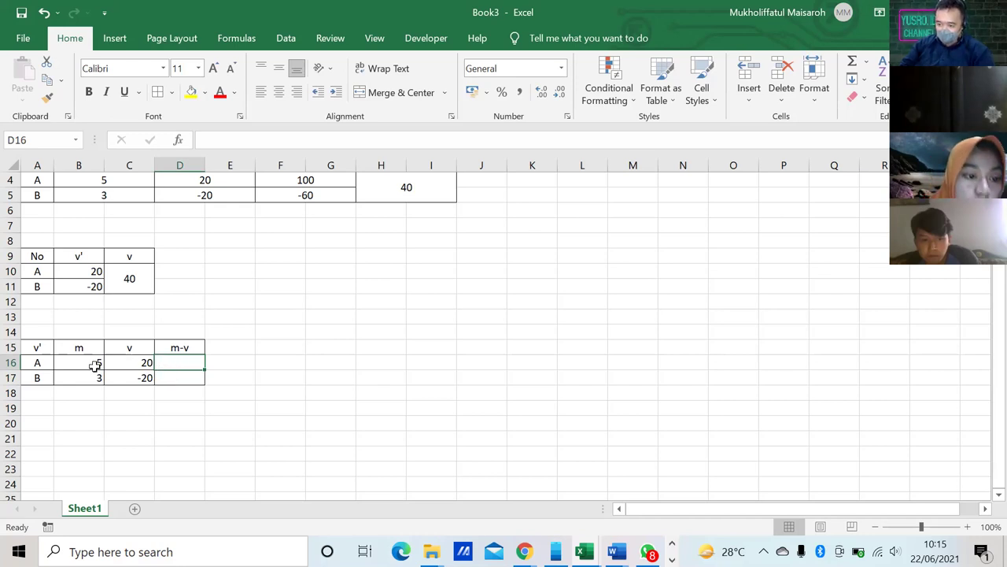
{"action": "type", "text": "="}
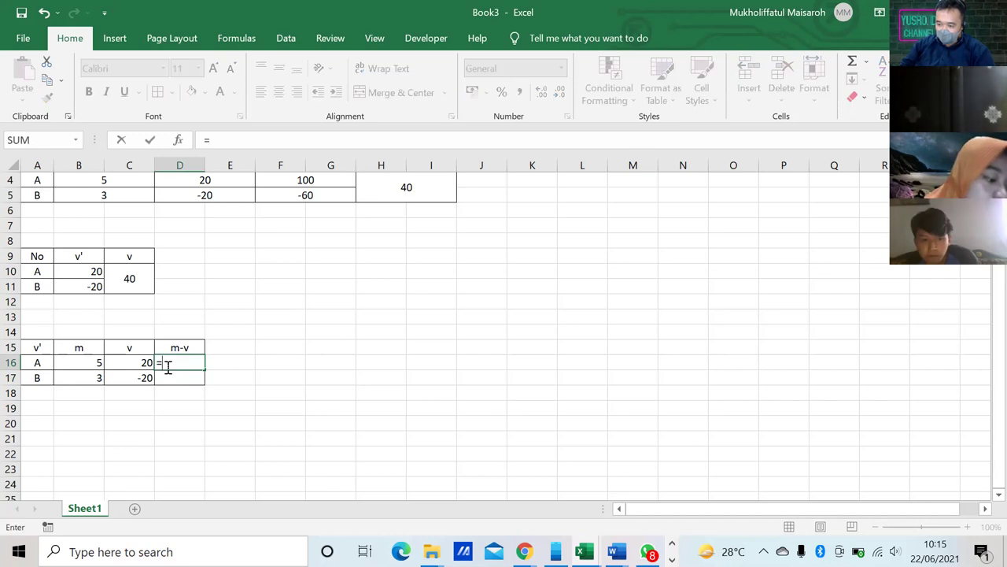
{"action": "left_click", "coordinate": [86, 364]}
{"action": "type", "text": "-"}
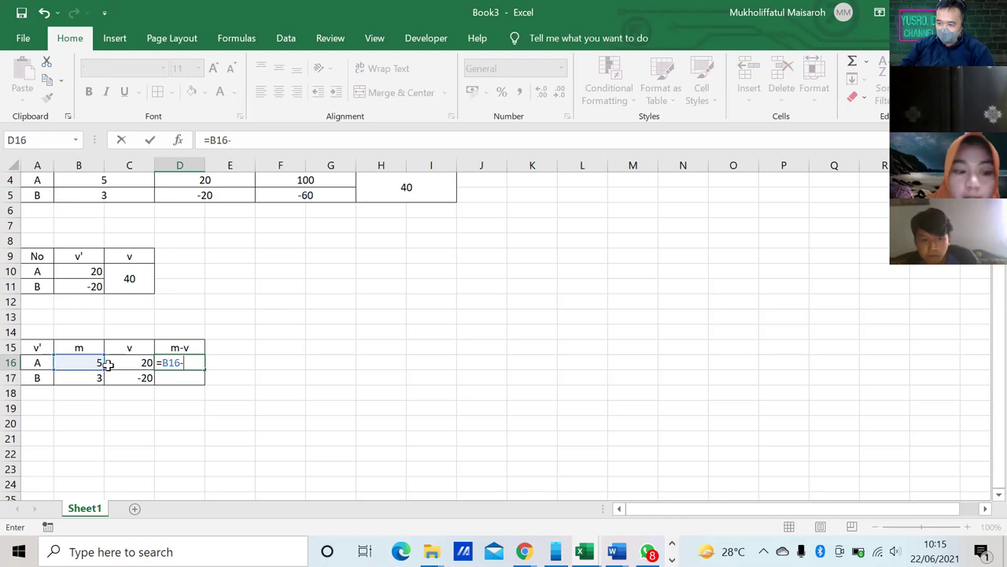
{"action": "left_click", "coordinate": [129, 362]}
{"action": "key", "text": "Return"}
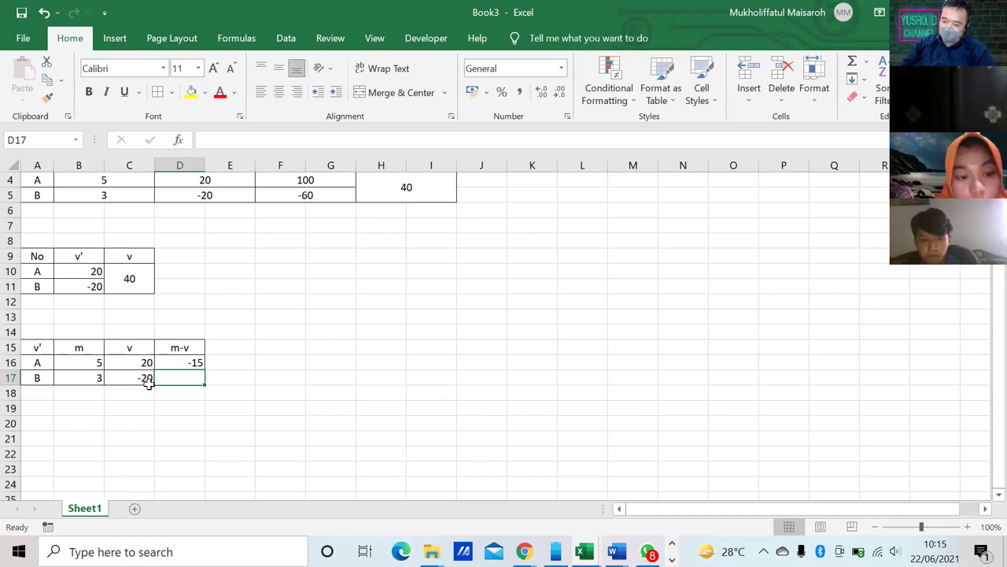
Compute m-v for object B in D17 with the formula =B17-C17
{"action": "type", "text": "="}
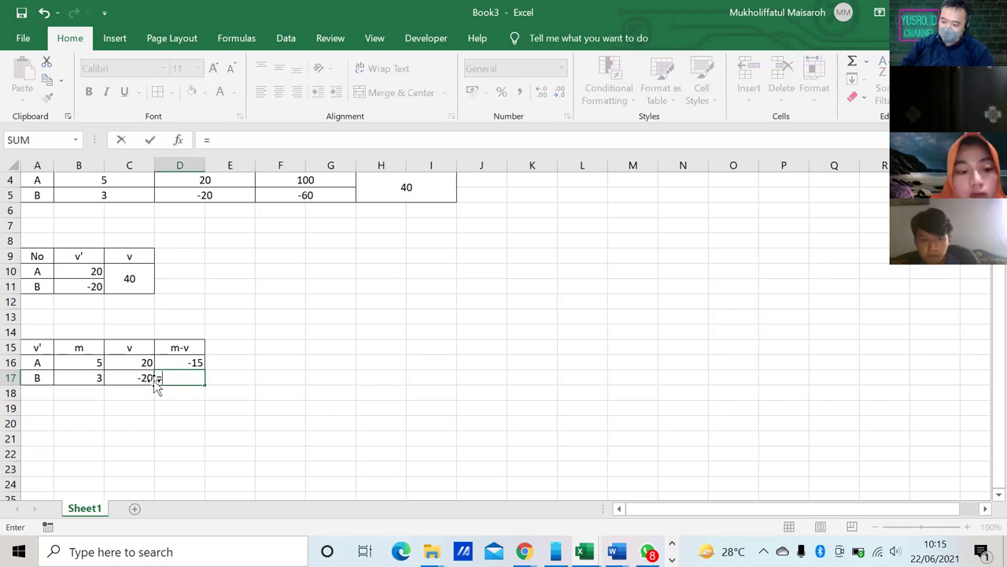
{"action": "left_click", "coordinate": [87, 380]}
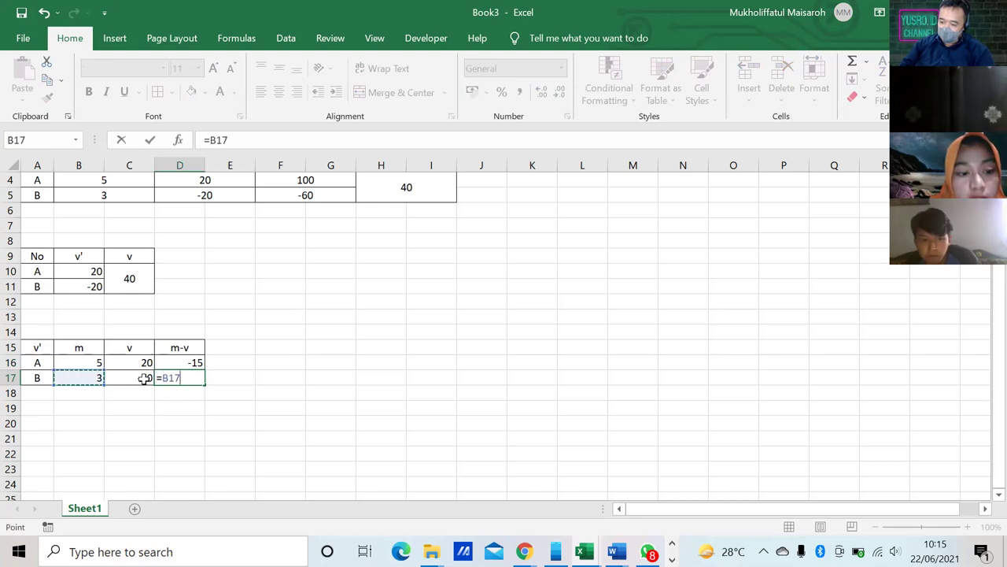
{"action": "type", "text": "-"}
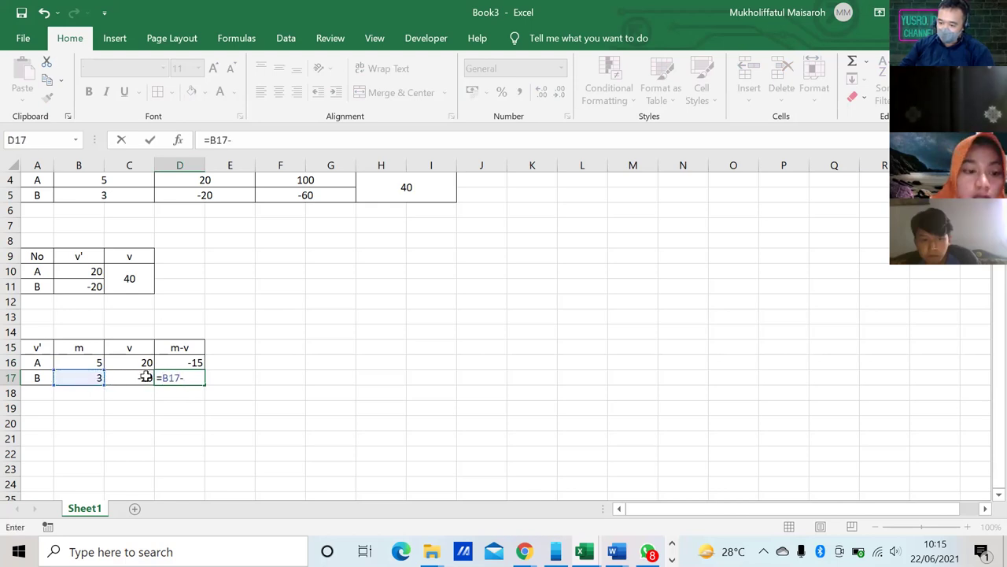
{"action": "left_click", "coordinate": [140, 378]}
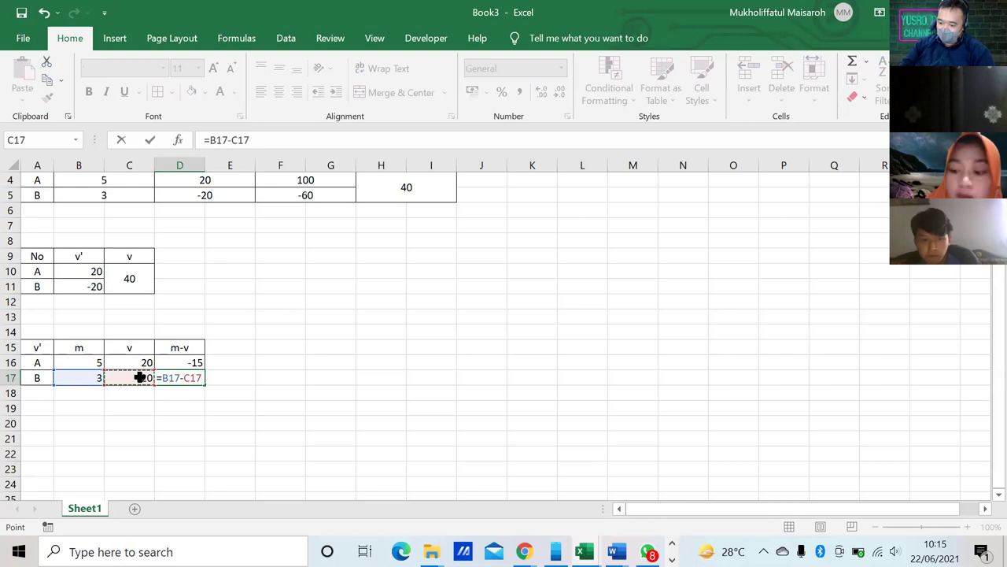
{"action": "key", "text": "Return"}
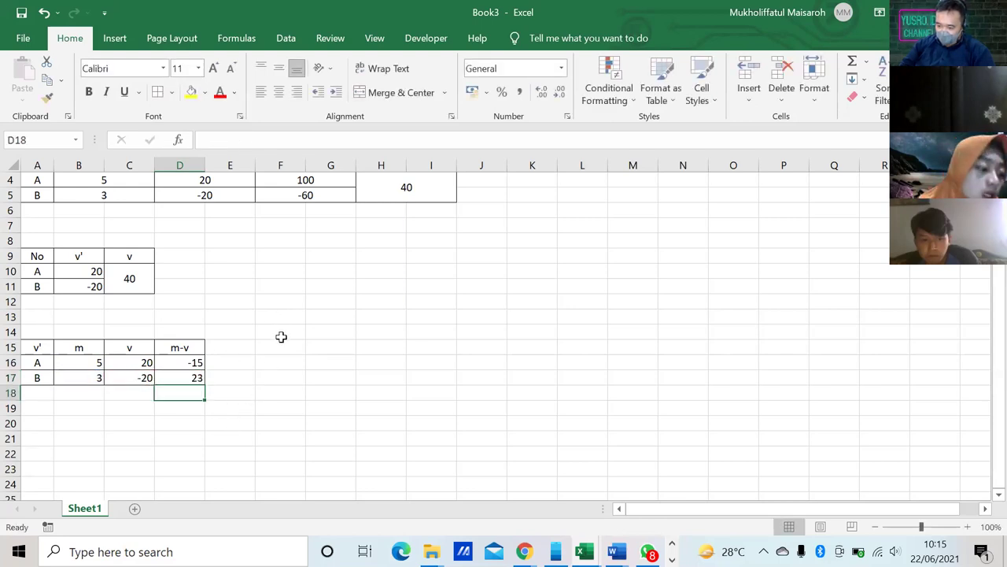
Review the finished tables, examine the collision example under "Contoh Soal dan Penyelesaian" in the Word document, and return to the Excel workbook
{"action": "scroll", "coordinate": [303, 361], "scroll_direction": "down", "scroll_amount": 2}
{"action": "scroll", "coordinate": [301, 407], "scroll_direction": "up", "scroll_amount": 2}
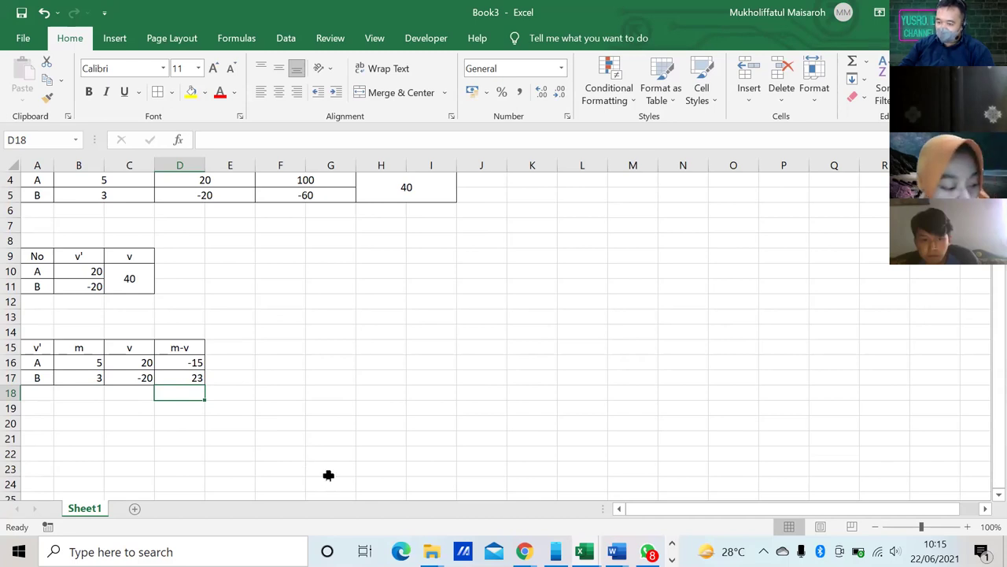
{"action": "scroll", "coordinate": [340, 296], "scroll_direction": "up", "scroll_amount": 1}
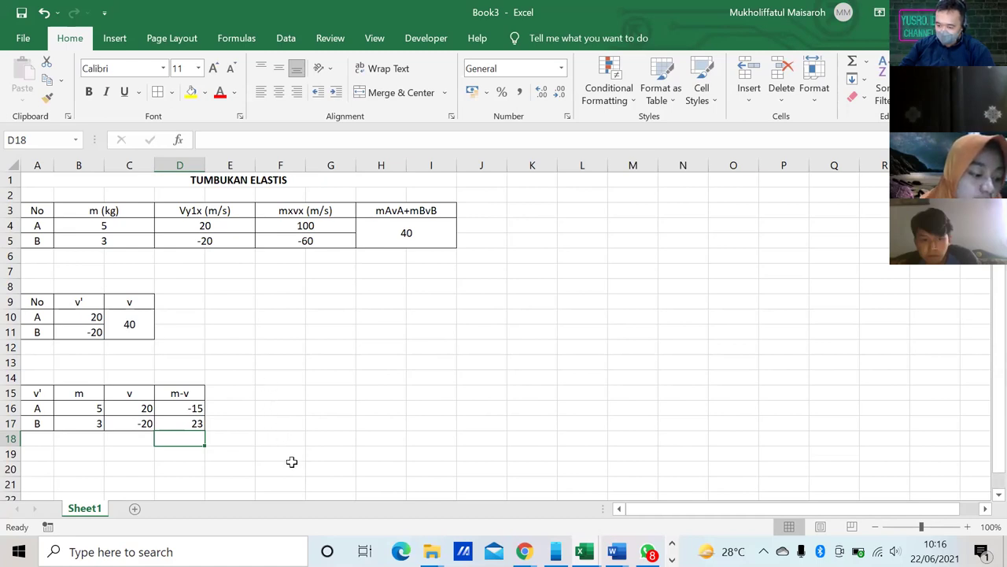
{"action": "scroll", "coordinate": [472, 485], "scroll_direction": "down", "scroll_amount": 2}
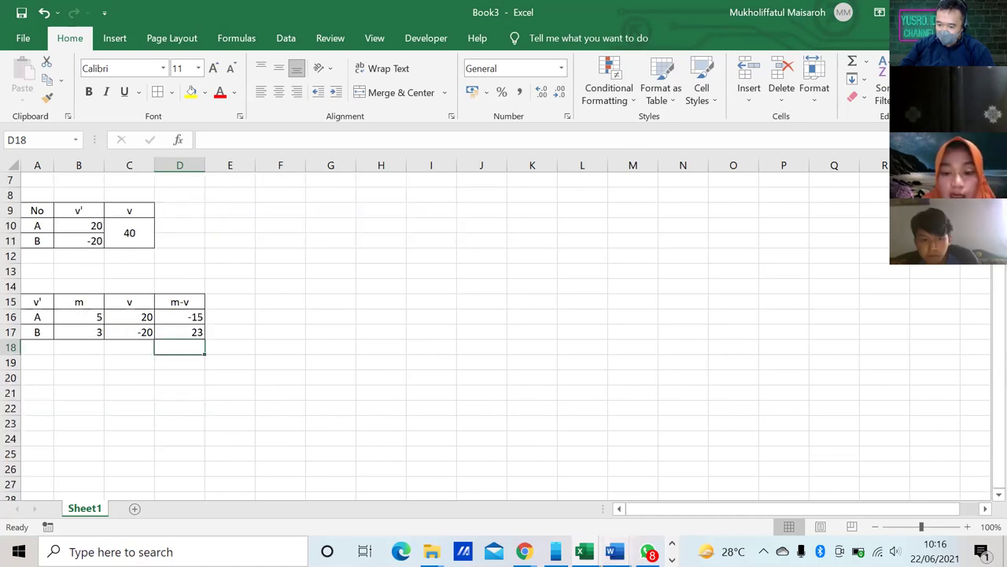
{"action": "mouse_move", "coordinate": [615, 551]}
{"action": "left_click", "coordinate": [626, 482]}
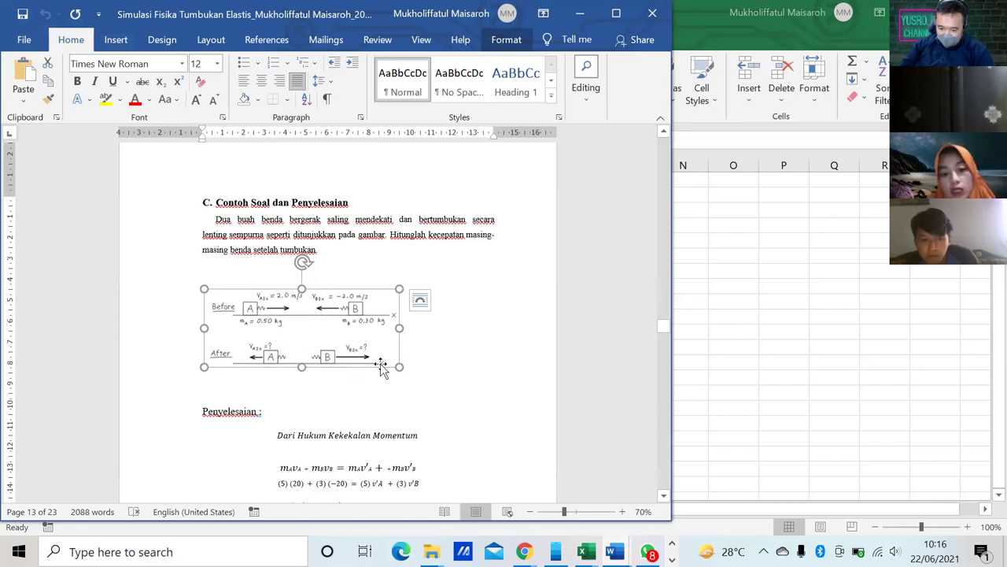
{"action": "left_click", "coordinate": [335, 389]}
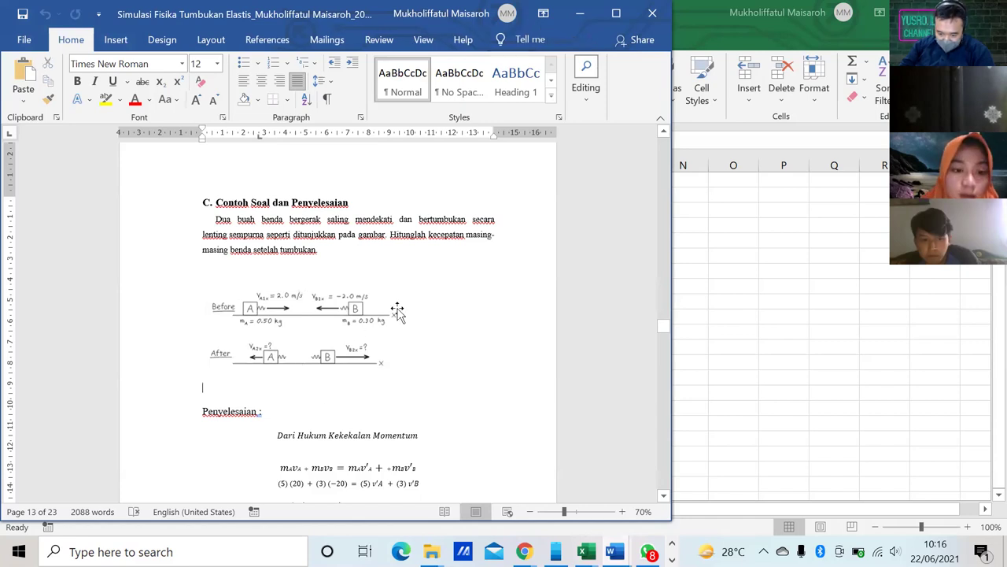
{"action": "scroll", "coordinate": [383, 337], "scroll_direction": "down", "scroll_amount": 1}
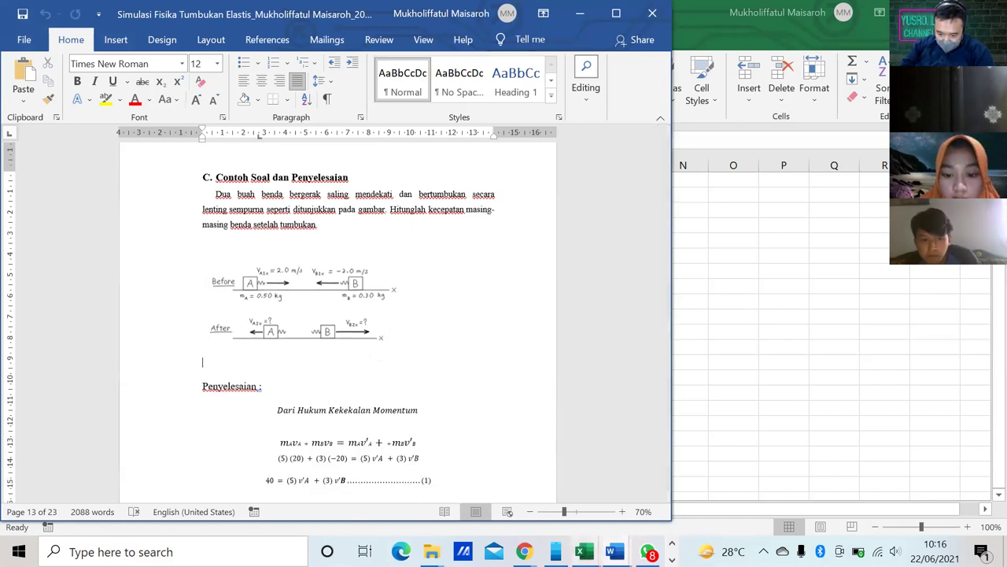
{"action": "mouse_move", "coordinate": [583, 551]}
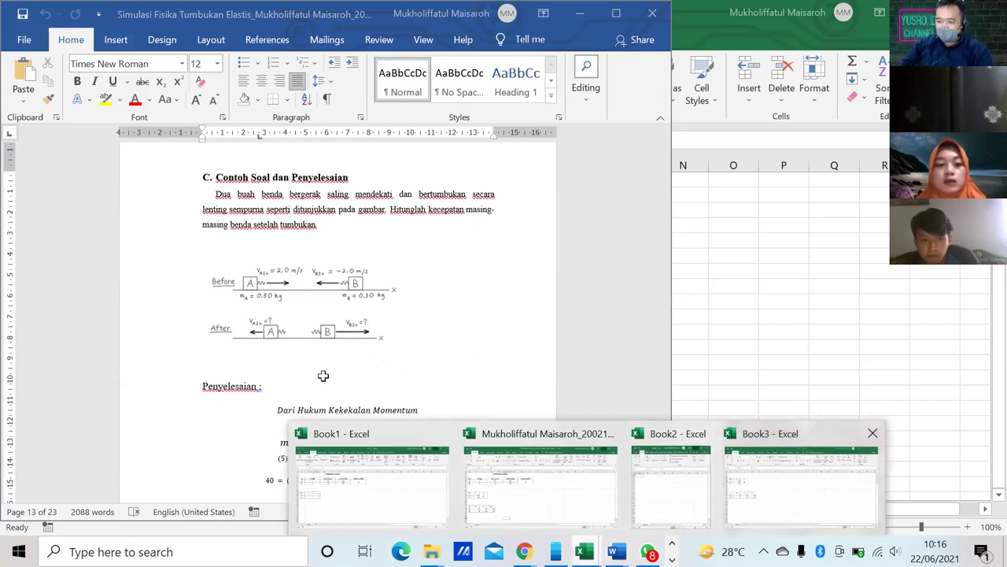
{"action": "key", "text": "alt+Tab"}
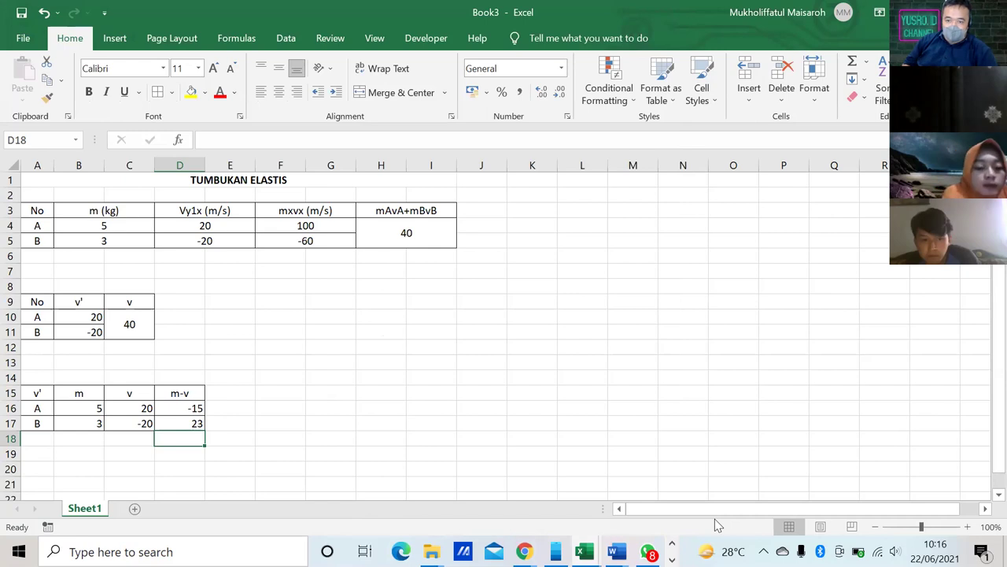
{"action": "key", "text": "XF86AudioLowerVolume"}
{"action": "key", "text": "XF86AudioLowerVolume"}
{"action": "key", "text": "XF86AudioLowerVolume"}
{"action": "key", "text": "XF86AudioLowerVolume"}
{"action": "key", "text": "XF86AudioRaiseVolume"}
{"action": "key", "text": "XF86AudioRaiseVolume"}
{"action": "key", "text": "XF86AudioRaiseVolume"}
{"action": "key", "text": "XF86AudioRaiseVolume"}
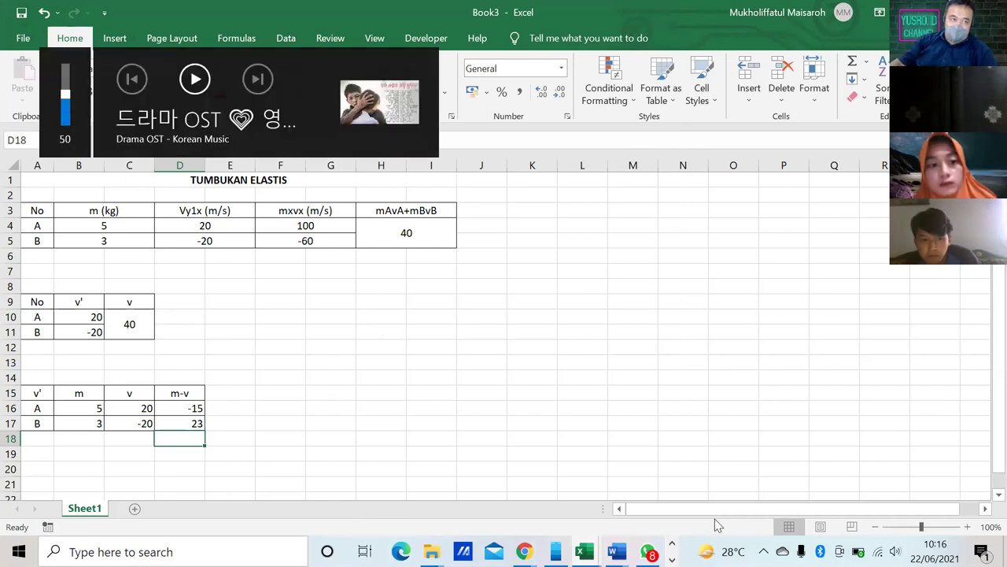
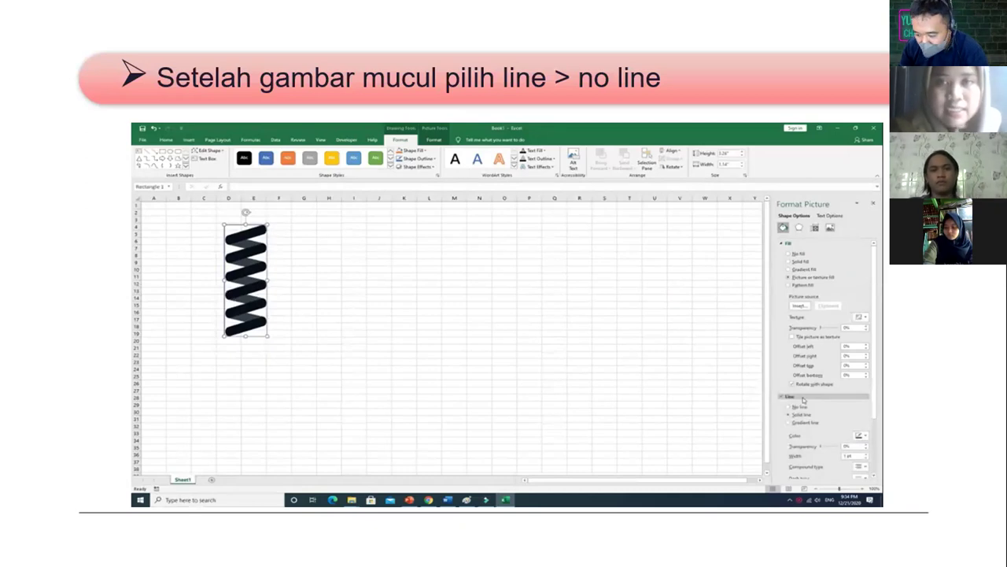
{"action": "key", "text": "Right"}
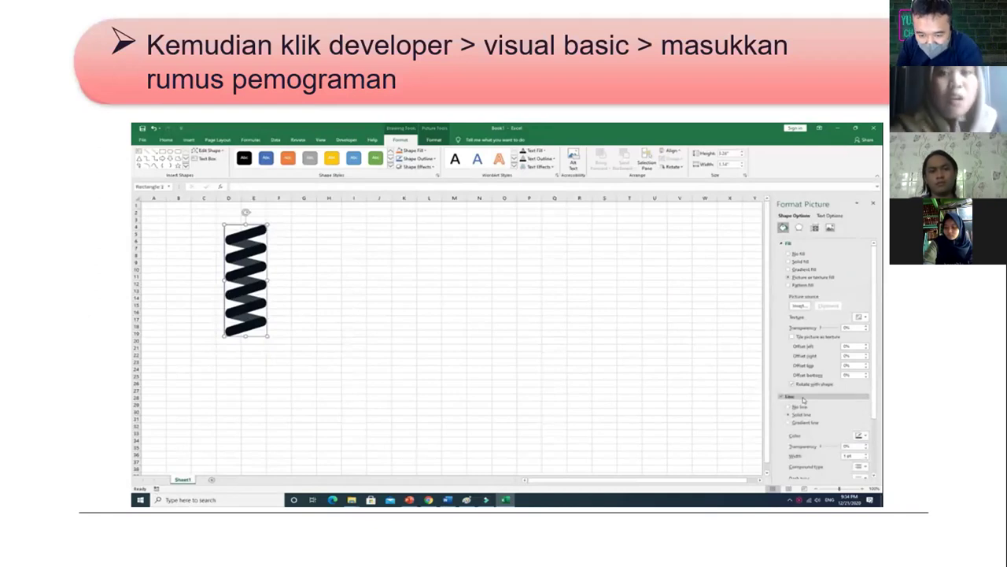
{"action": "key", "text": "Right"}
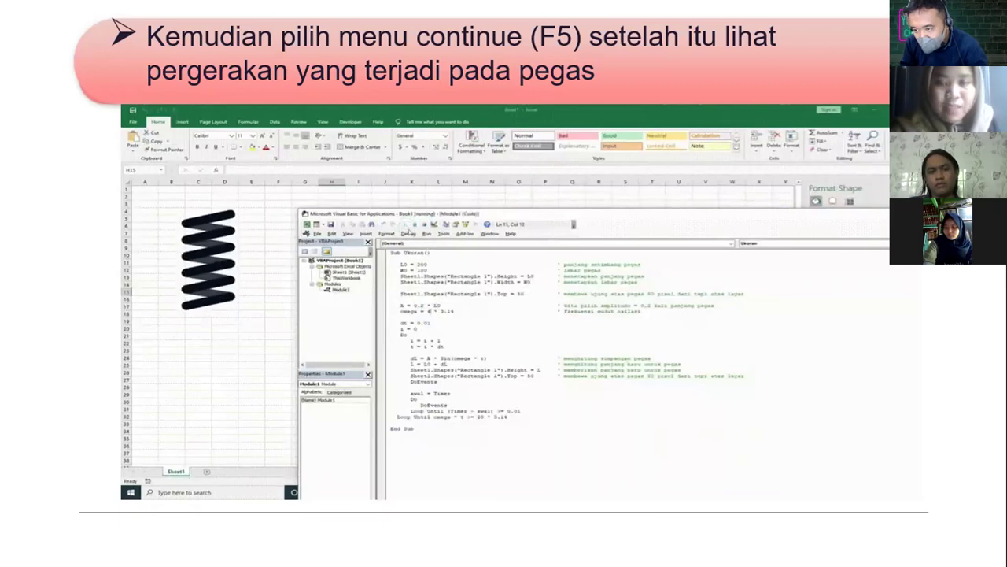
{"action": "key", "text": "Right"}
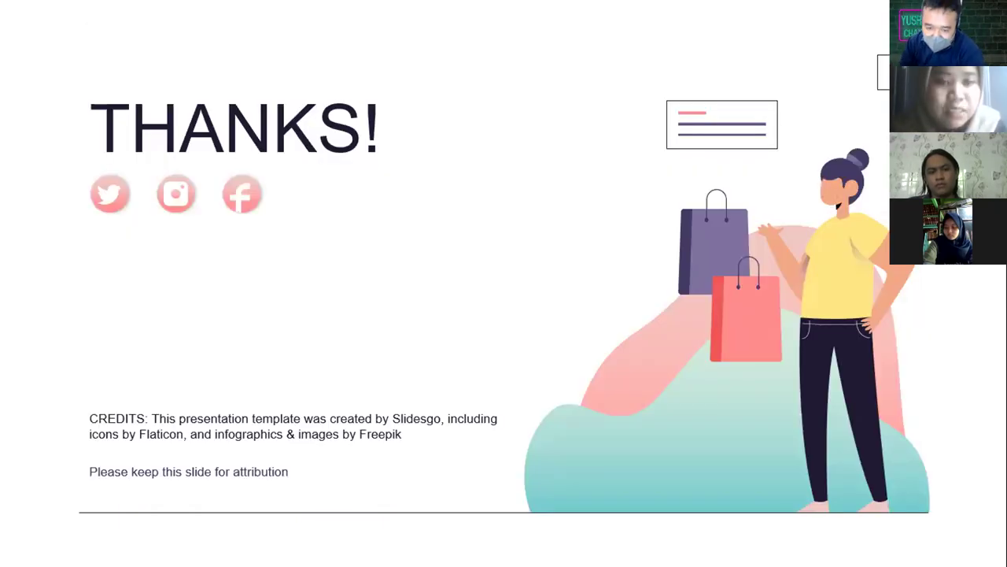
{"action": "key", "text": "Escape"}
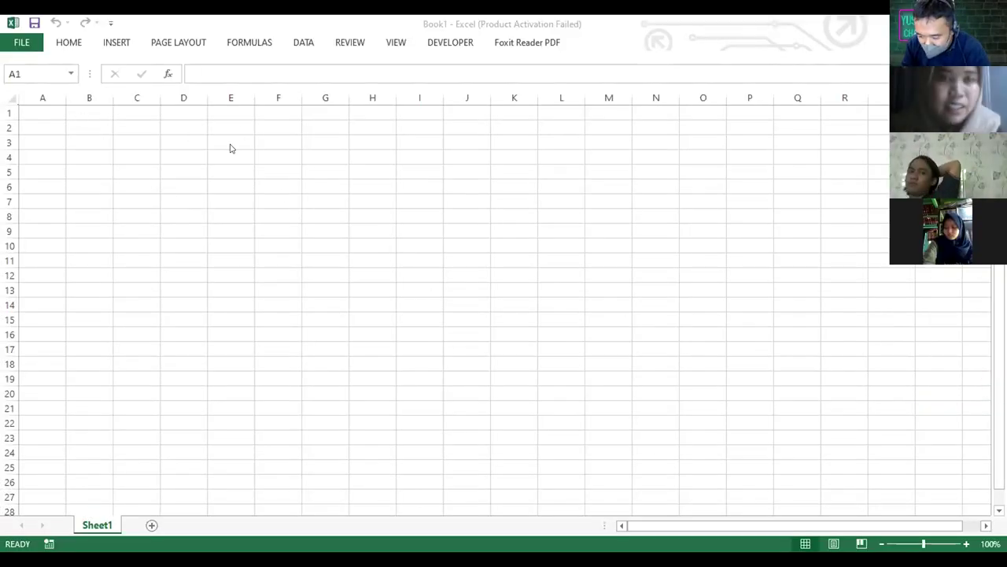
Draw a tall rectangle shape covering about C2:E19 on the blank sheet
{"action": "left_click", "coordinate": [112, 46]}
{"action": "left_click", "coordinate": [112, 46]}
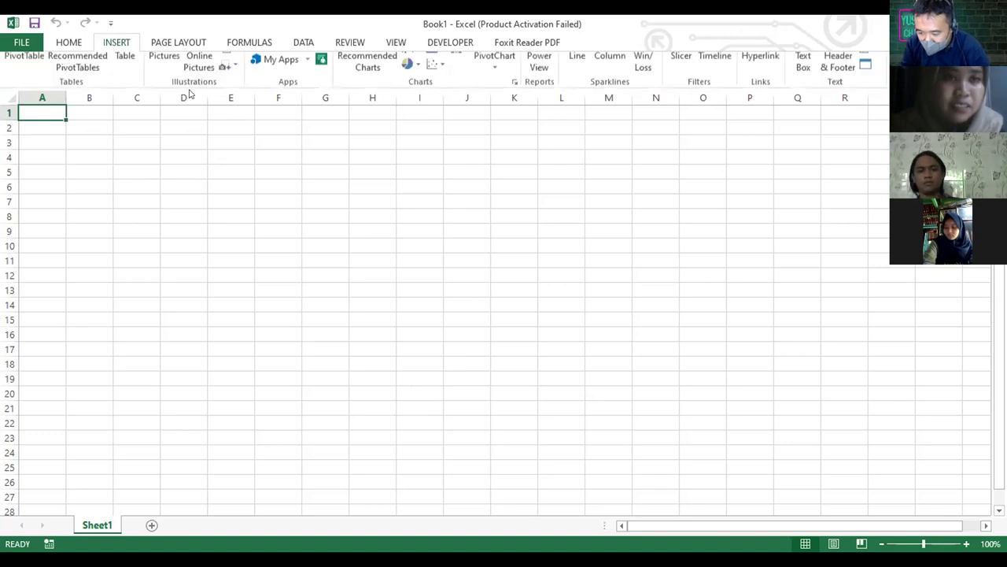
{"action": "left_click", "coordinate": [228, 65]}
{"action": "mouse_move", "coordinate": [117, 127]}
{"action": "left_mouse_down"}
{"action": "mouse_move", "coordinate": [215, 294]}
{"action": "mouse_move", "coordinate": [244, 386]}
{"action": "left_mouse_up"}
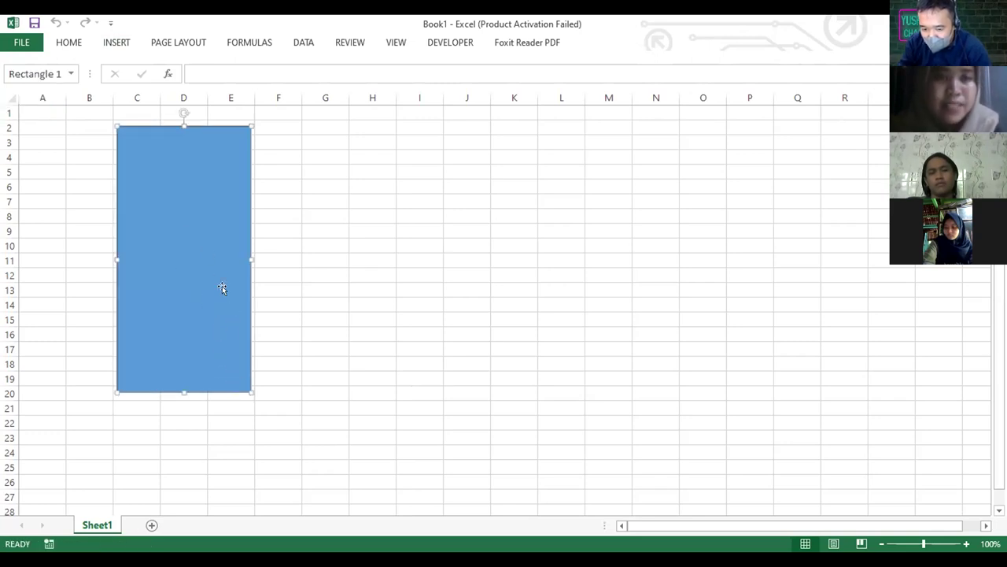
Open the rectangle's shape formatting and change its fill to a picture or texture fill
{"action": "right_click", "coordinate": [211, 327]}
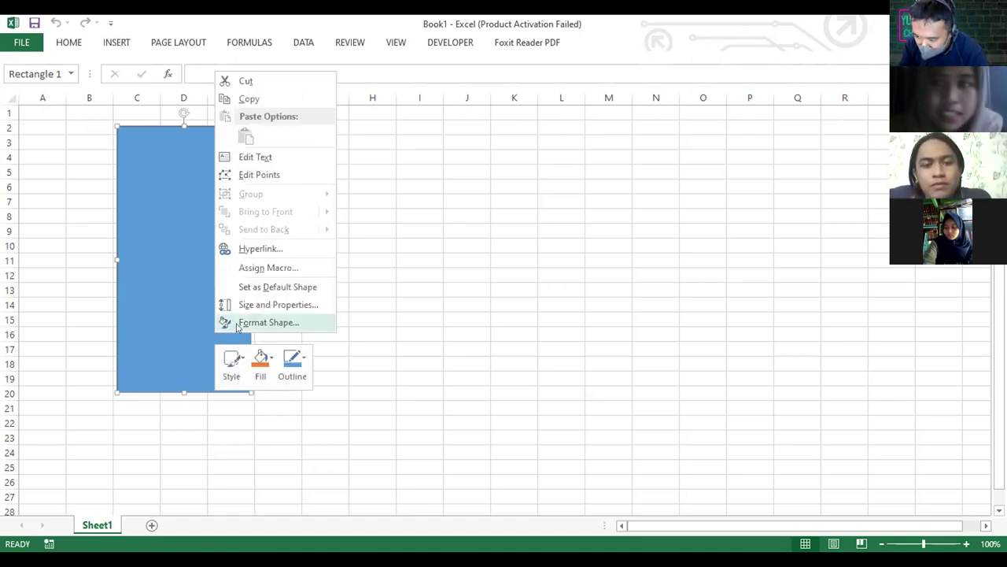
{"action": "left_click", "coordinate": [238, 324]}
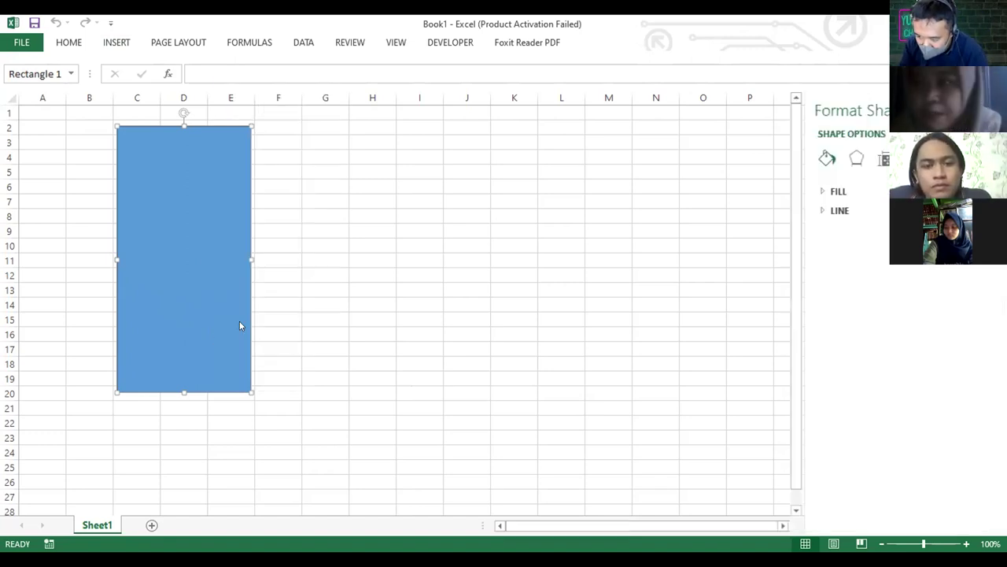
{"action": "left_click", "coordinate": [834, 193]}
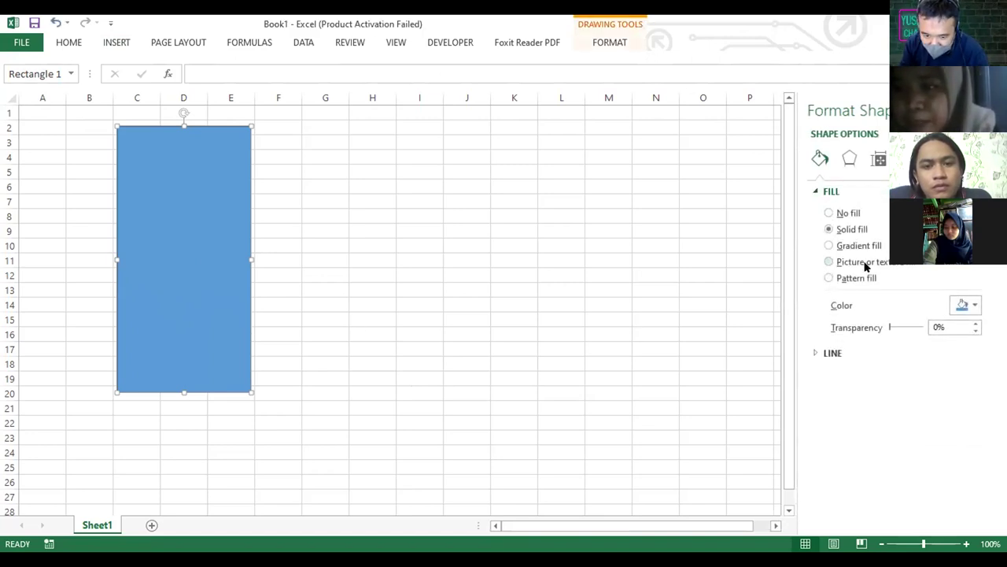
{"action": "left_click", "coordinate": [866, 266]}
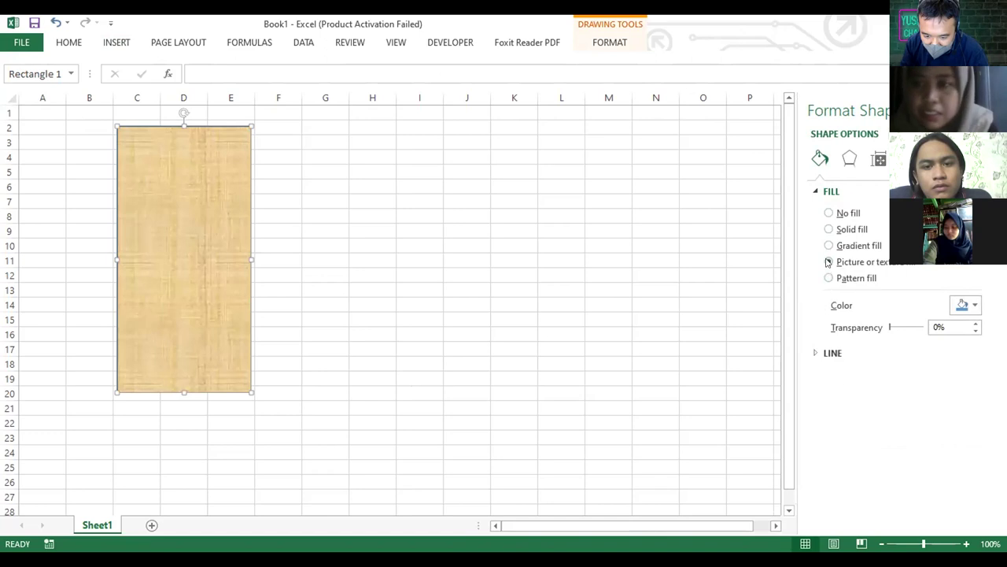
{"action": "left_click", "coordinate": [833, 192]}
{"action": "left_click", "coordinate": [837, 194]}
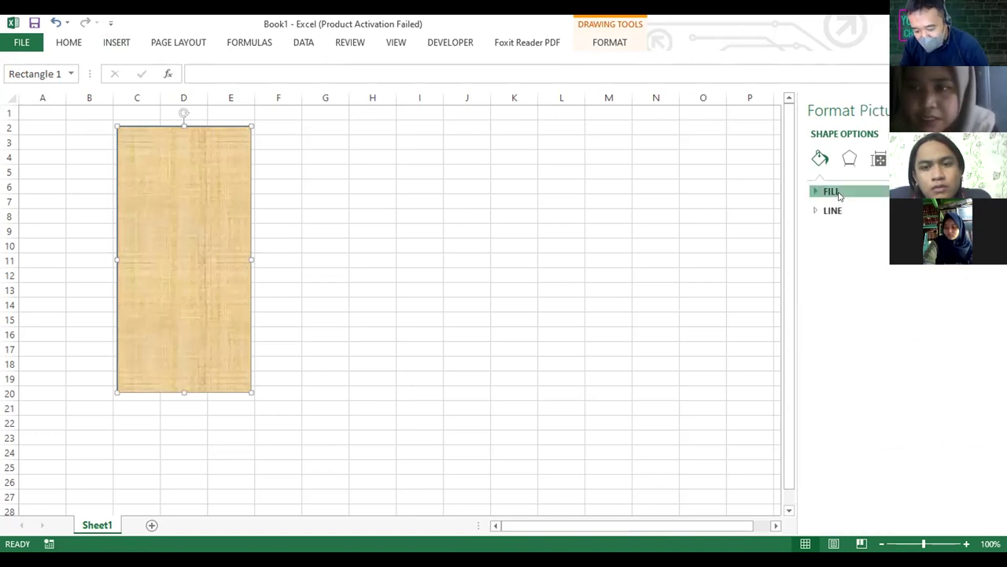
Fill the rectangle with the picture spring-27-457317 from the Downloads folder
{"action": "left_click", "coordinate": [847, 322]}
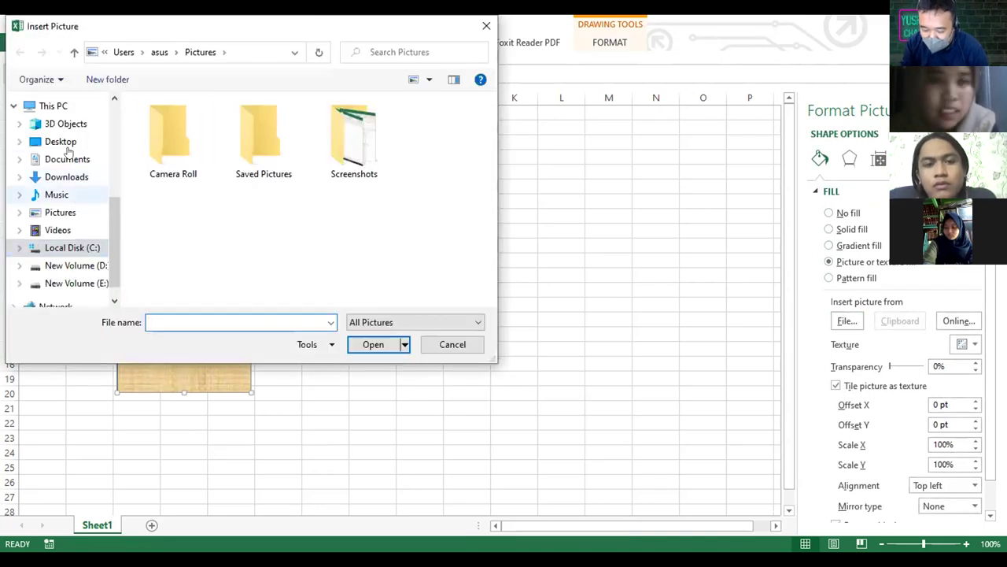
{"action": "scroll", "coordinate": [99, 162], "scroll_direction": "up", "scroll_amount": 4}
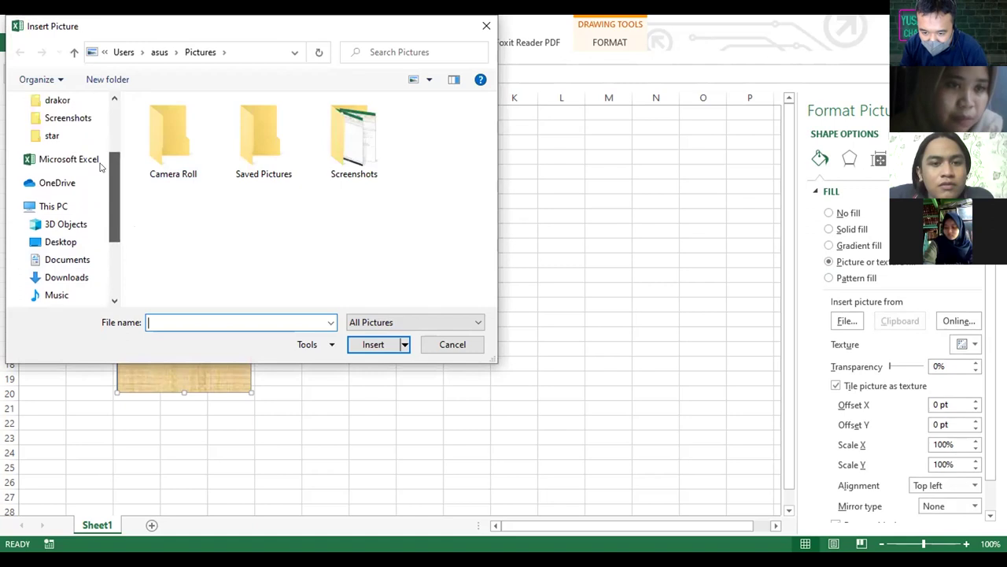
{"action": "left_click", "coordinate": [91, 103]}
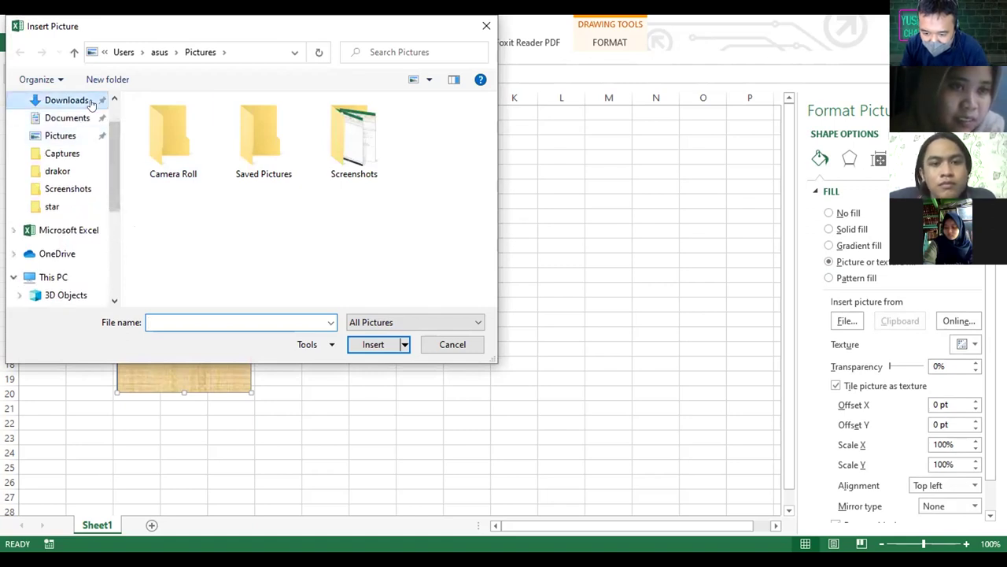
{"action": "left_click", "coordinate": [181, 264]}
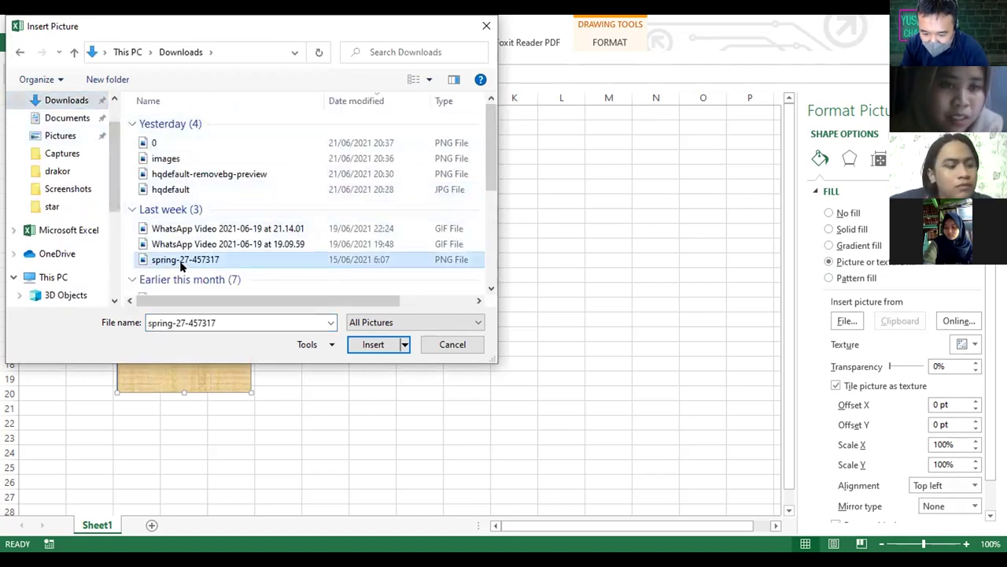
{"action": "double_click", "coordinate": [180, 266]}
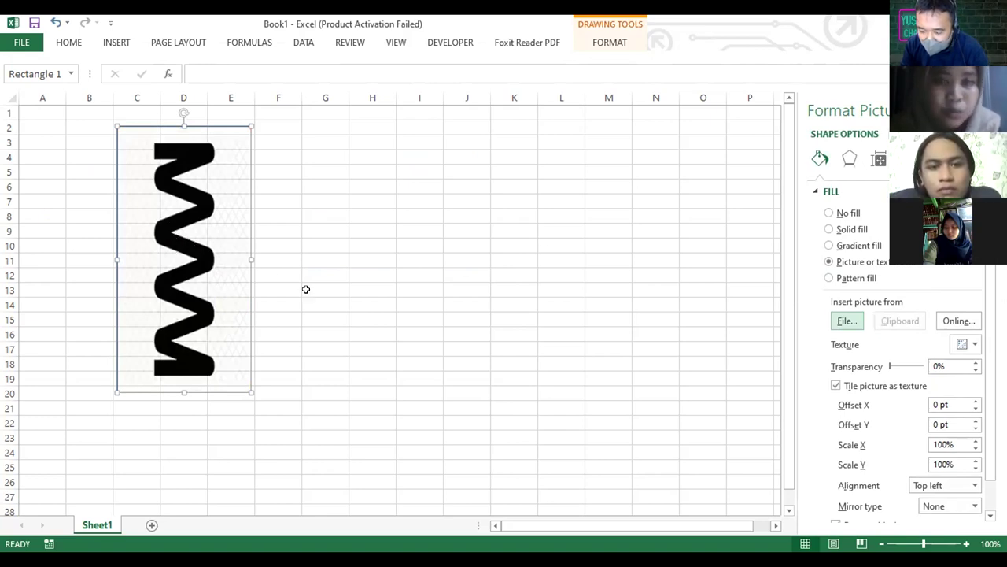
Turn off tiling for the rectangle's spring picture fill and remove the rectangle's outline
{"action": "scroll", "coordinate": [893, 427], "scroll_direction": "down", "scroll_amount": 1}
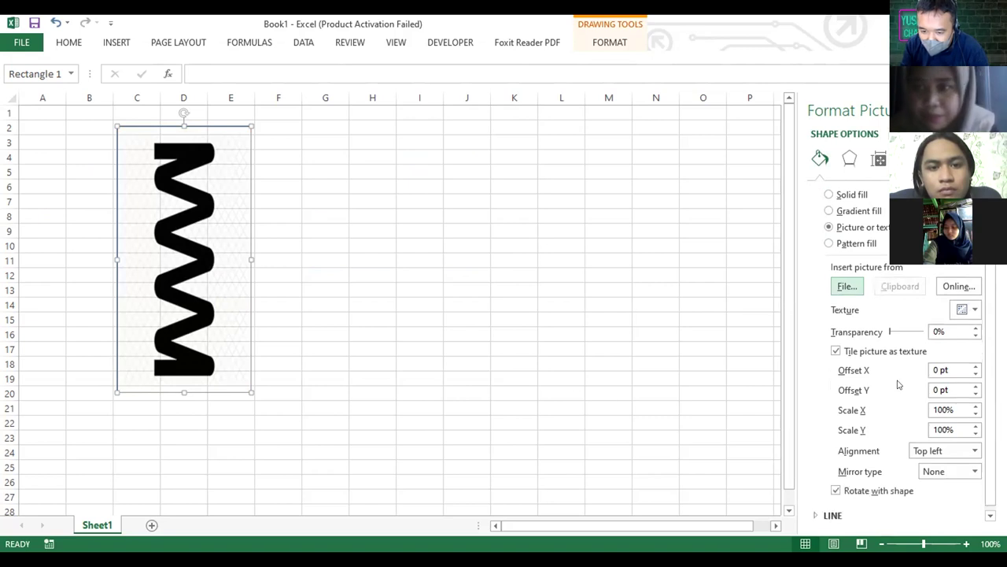
{"action": "left_click", "coordinate": [829, 516]}
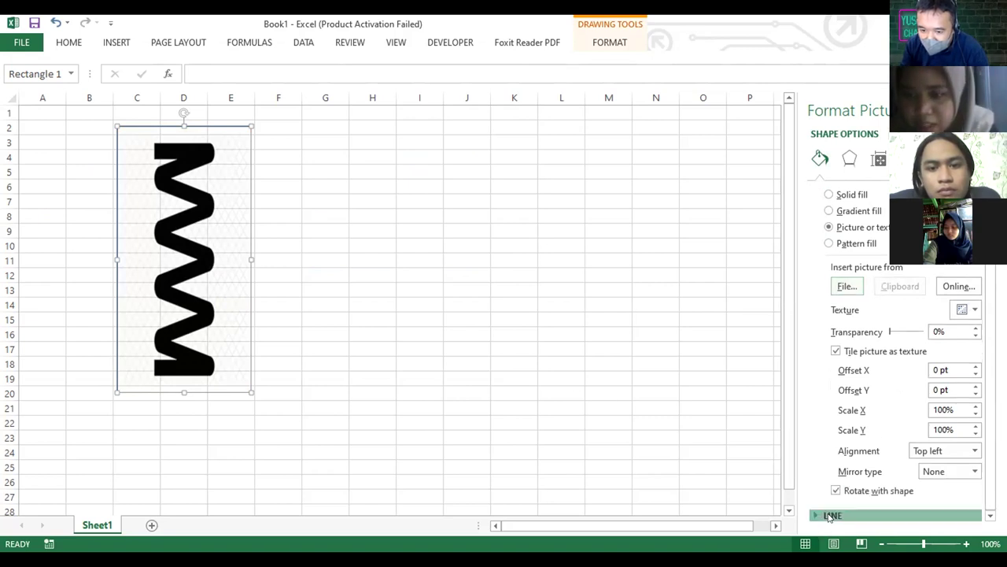
{"action": "left_click", "coordinate": [828, 425]}
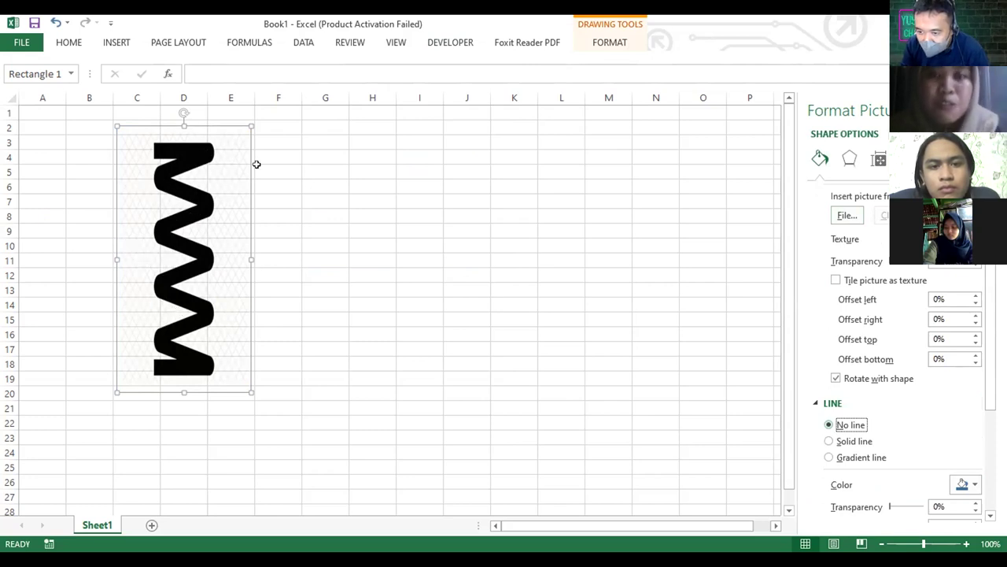
Open the Visual Basic editor, review the Ukuran macro of fix 2kali.xlsm, and try running and pausing it
{"action": "left_click", "coordinate": [452, 44]}
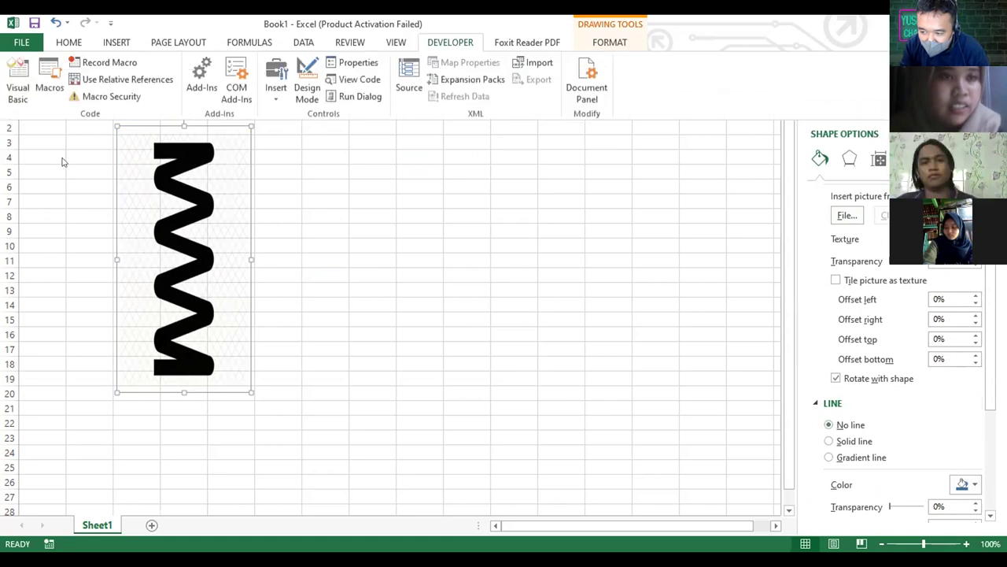
{"action": "left_click", "coordinate": [17, 99]}
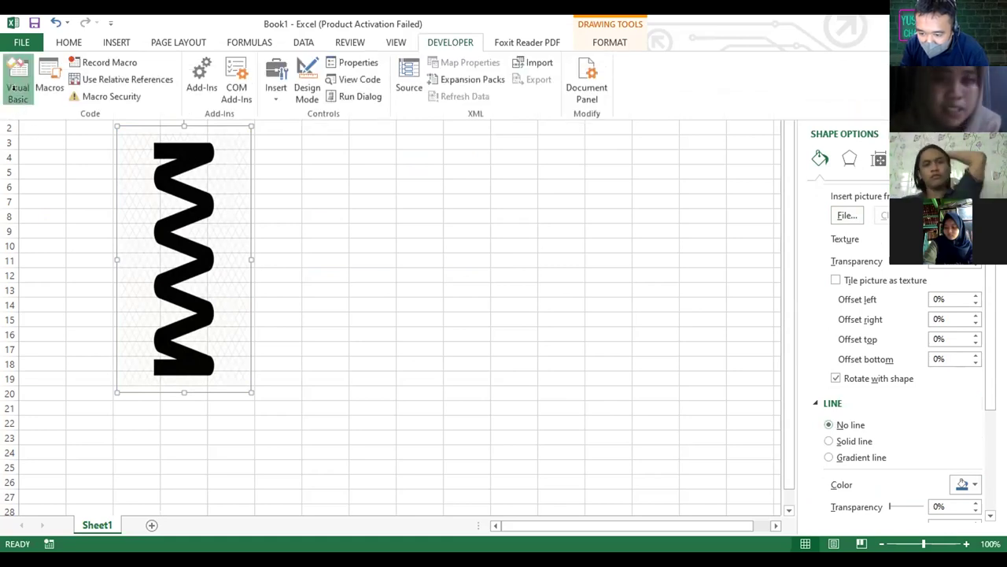
{"action": "scroll", "coordinate": [585, 413], "scroll_direction": "up", "scroll_amount": 2}
{"action": "scroll", "coordinate": [584, 411], "scroll_direction": "up", "scroll_amount": 1}
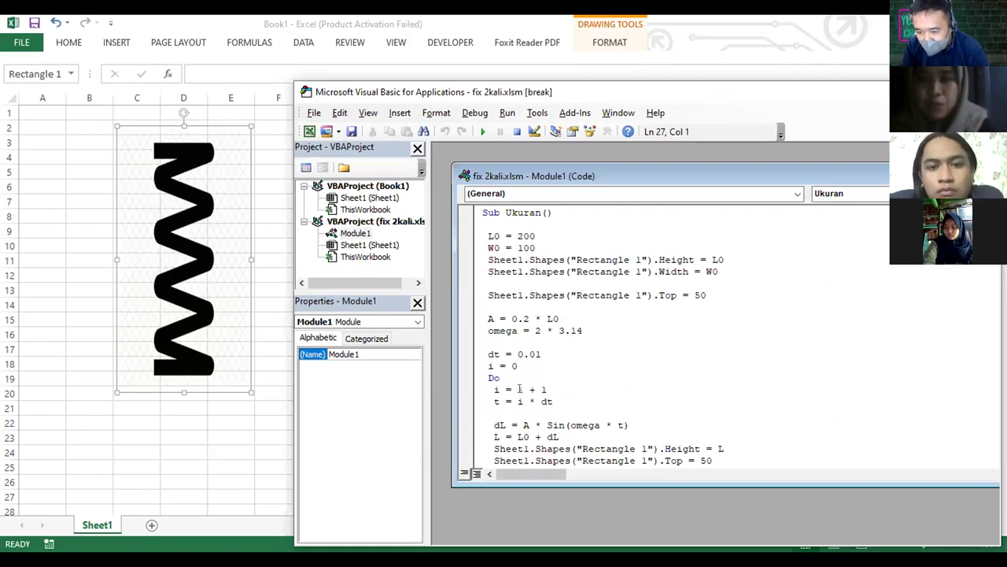
{"action": "left_click", "coordinate": [477, 134]}
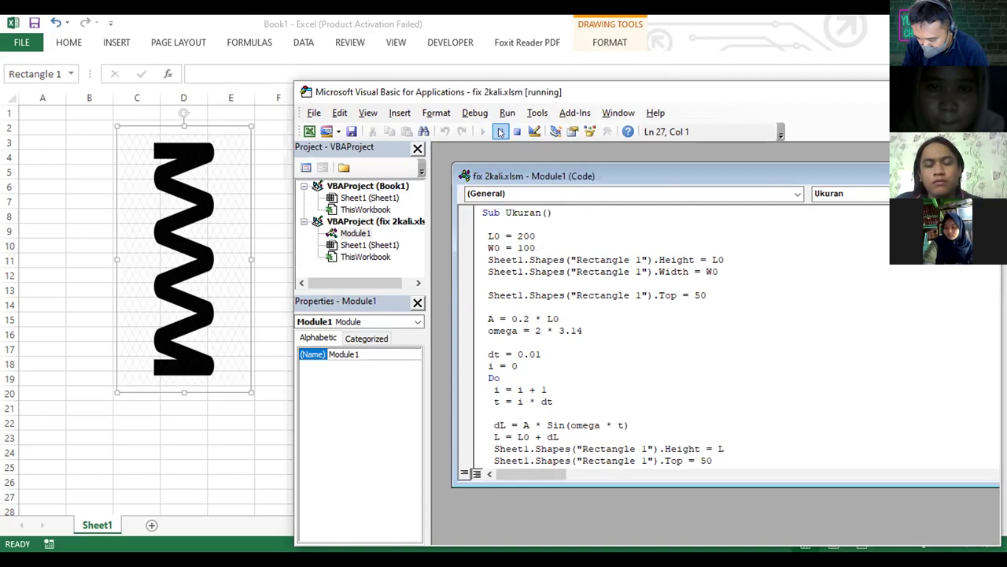
{"action": "left_click", "coordinate": [500, 132]}
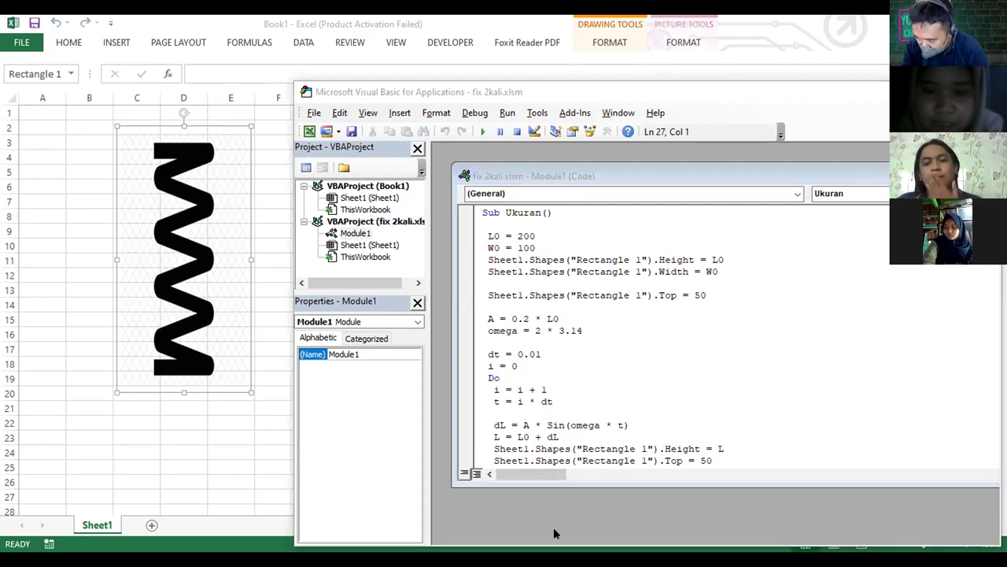
Bring the fix 2kali workbook up behind the code editor, run the Ukuran macro to animate its spring, and pause it
{"action": "left_click", "coordinate": [332, 198]}
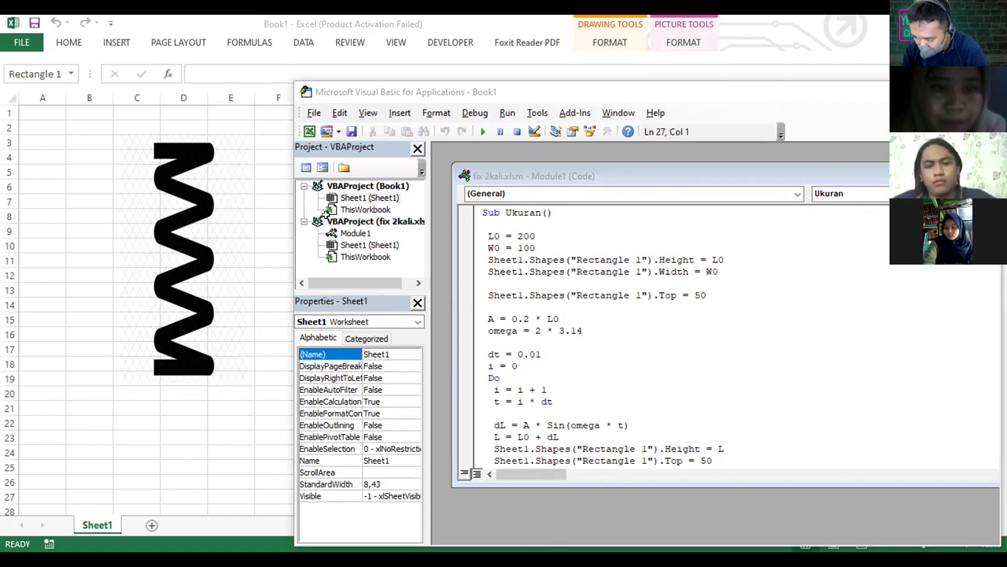
{"action": "key", "text": "alt+F11"}
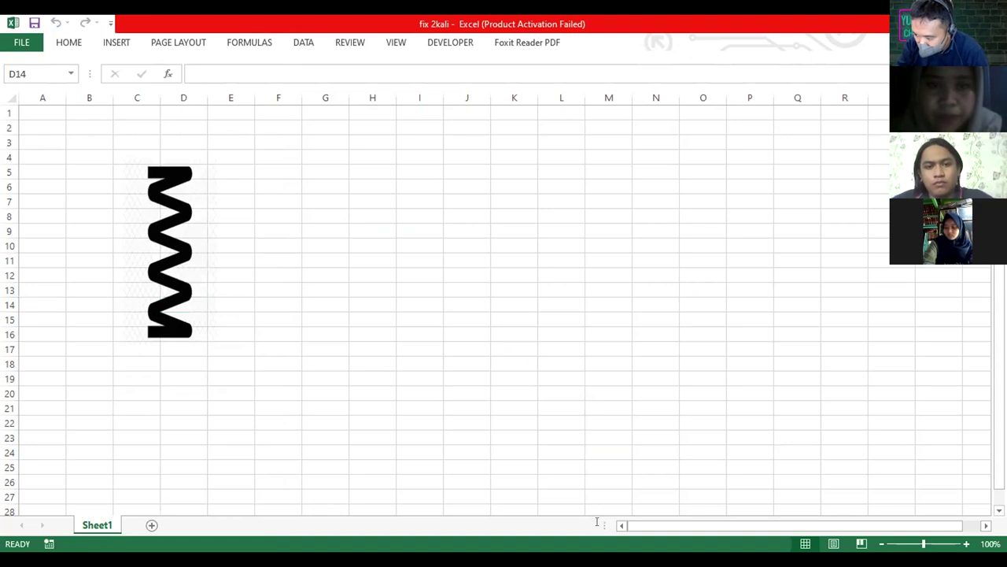
{"action": "key", "text": "alt+F11"}
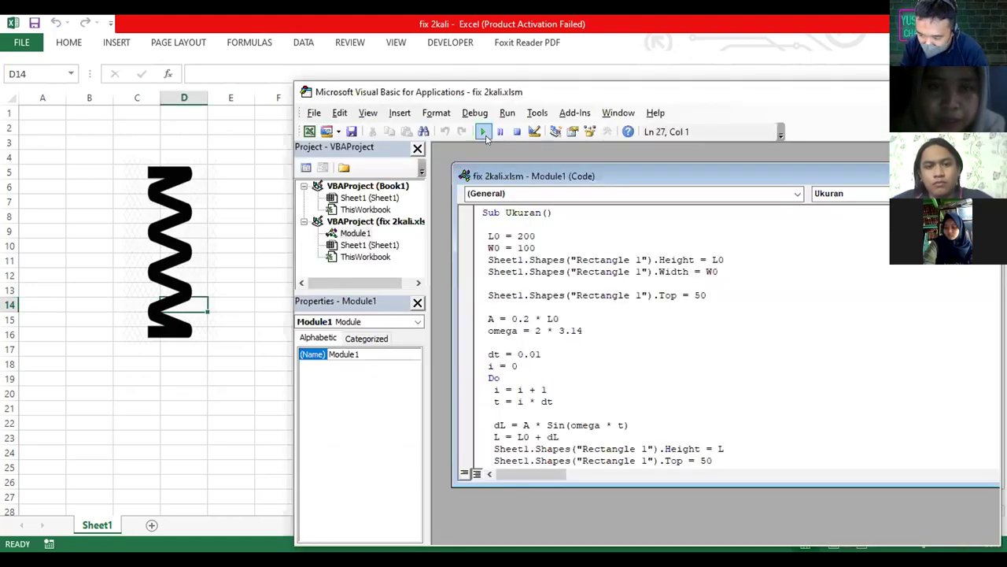
{"action": "left_click", "coordinate": [484, 132]}
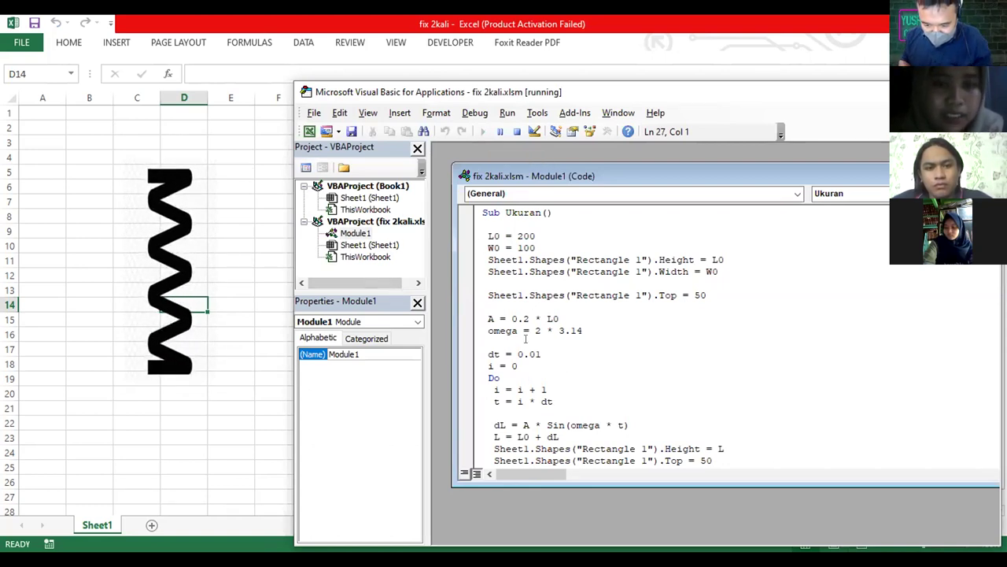
{"action": "left_click", "coordinate": [499, 132]}
Change the amplitude line to A = 0.4 * L0, resume the spring animation to try it, and pause the macro
{"action": "scroll", "coordinate": [506, 271], "scroll_direction": "up", "scroll_amount": 1}
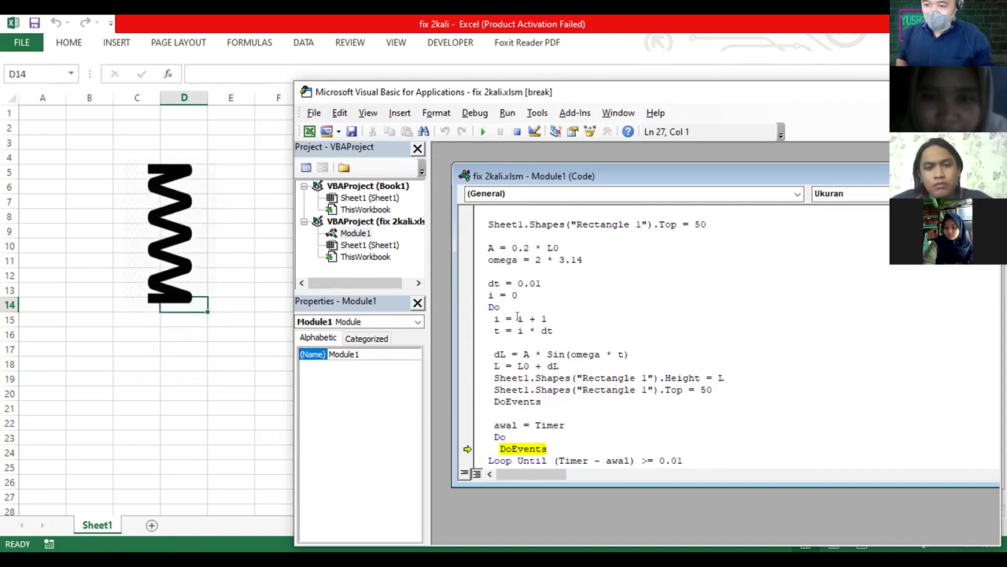
{"action": "left_click", "coordinate": [528, 247]}
{"action": "key", "text": "BackSpace"}
{"action": "type", "text": "4"}
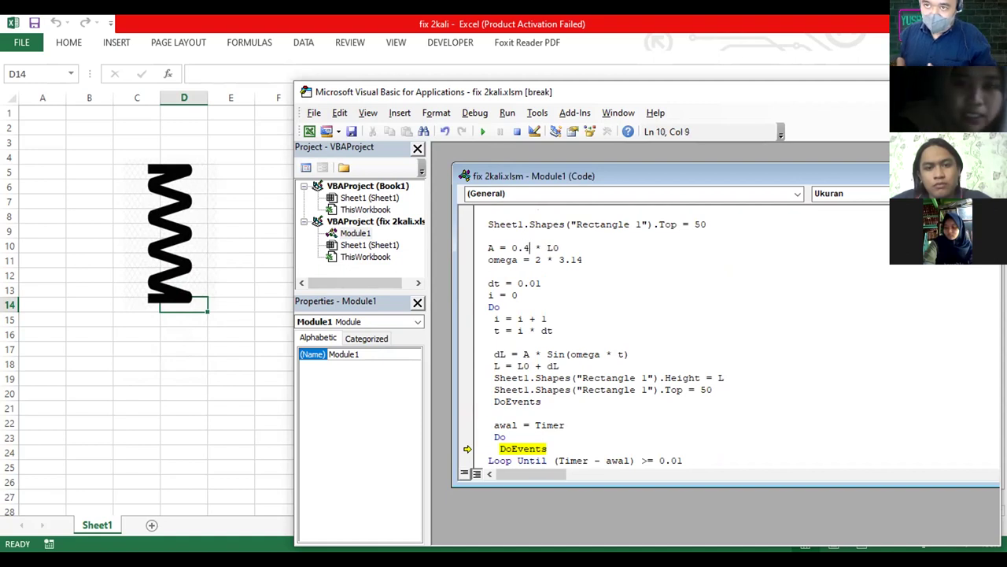
{"action": "left_click", "coordinate": [484, 131]}
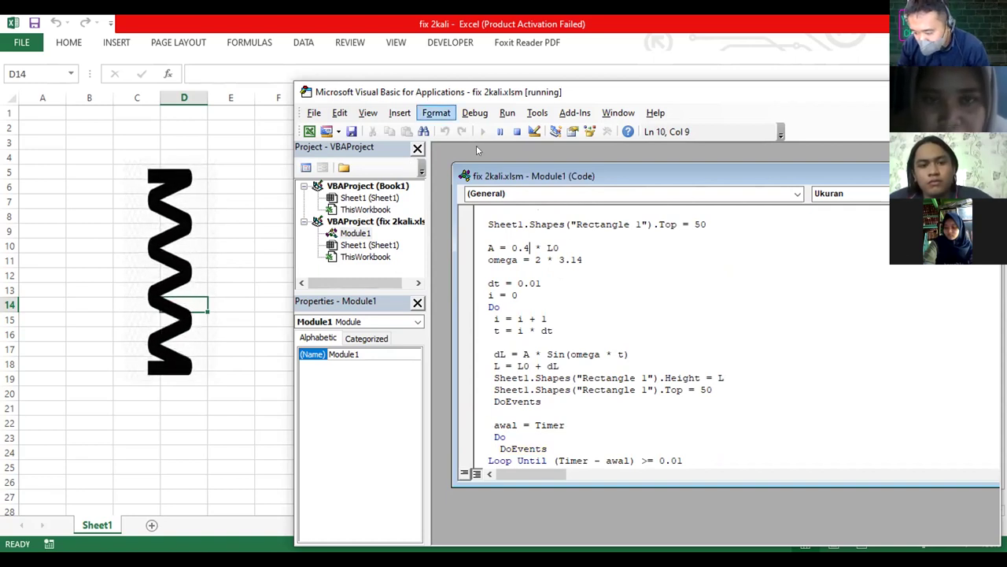
{"action": "left_click", "coordinate": [501, 131]}
Set the amplitude line to A = 0.2 * L0 and resume the spring animation
{"action": "left_click", "coordinate": [529, 247]}
{"action": "key", "text": "BackSpace"}
{"action": "type", "text": "2"}
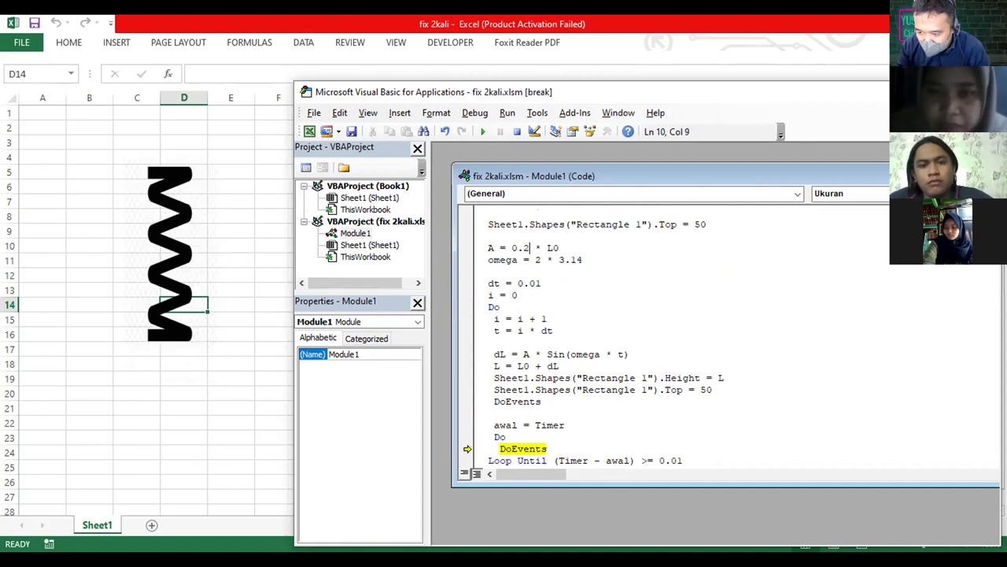
{"action": "key", "text": "Return"}
{"action": "key", "text": "Left"}
{"action": "key", "text": "BackSpace"}
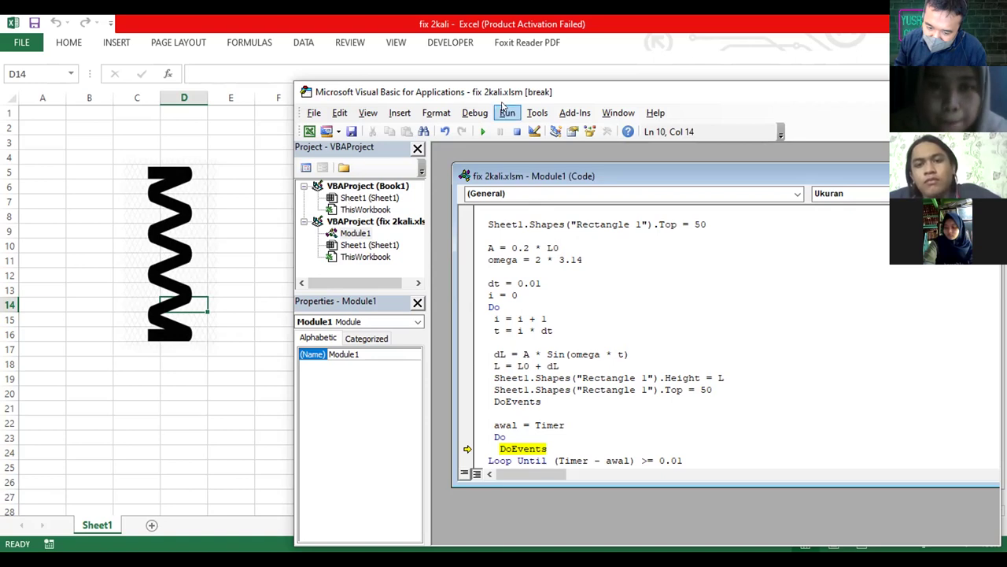
{"action": "left_click", "coordinate": [483, 131]}
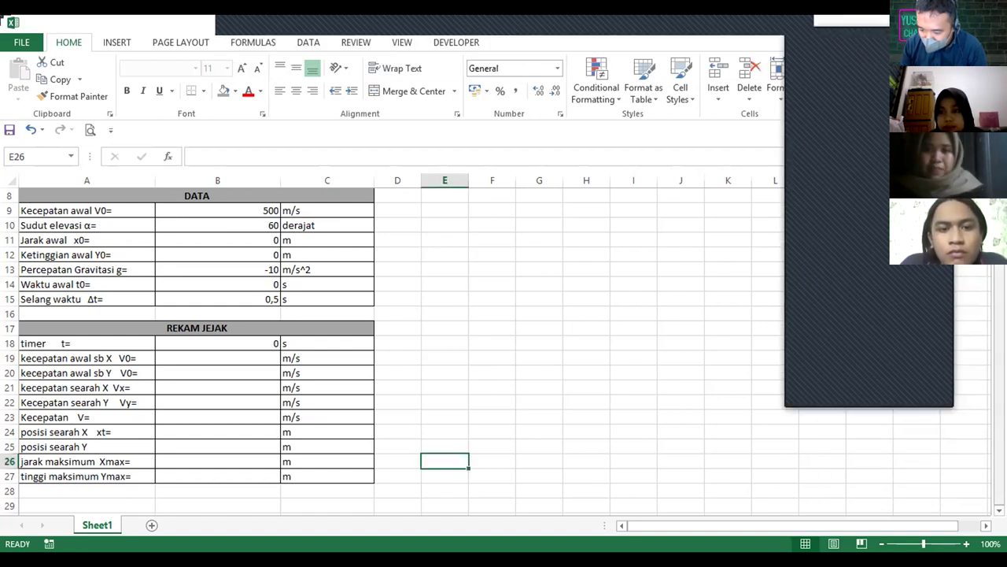
Review the Trust Center macro settings, including macro enabling and trusted access to the VBA project object model
{"action": "scroll", "coordinate": [394, 347], "scroll_direction": "up", "scroll_amount": 2}
{"action": "scroll", "coordinate": [393, 346], "scroll_direction": "up", "scroll_amount": 1}
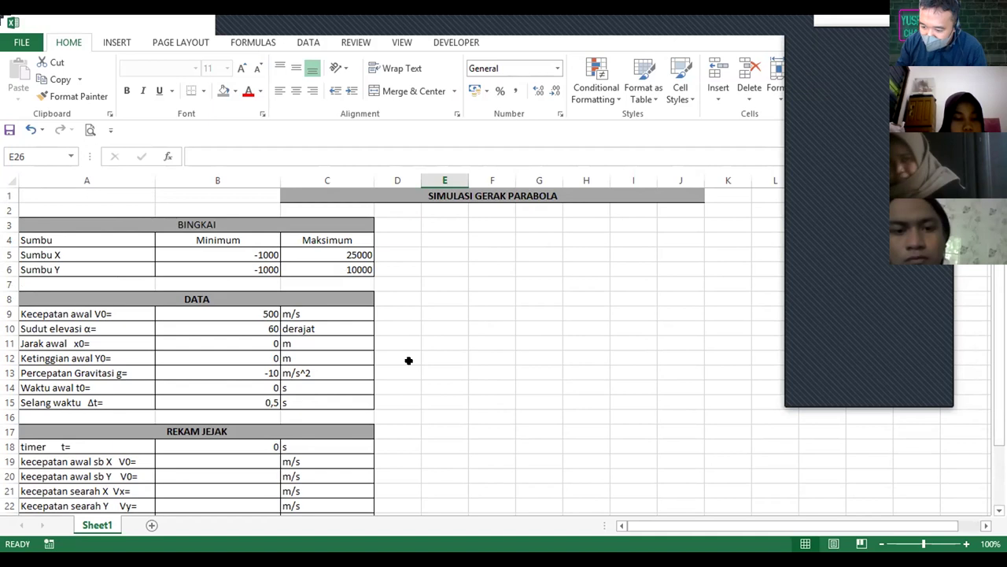
{"action": "left_click", "coordinate": [22, 43]}
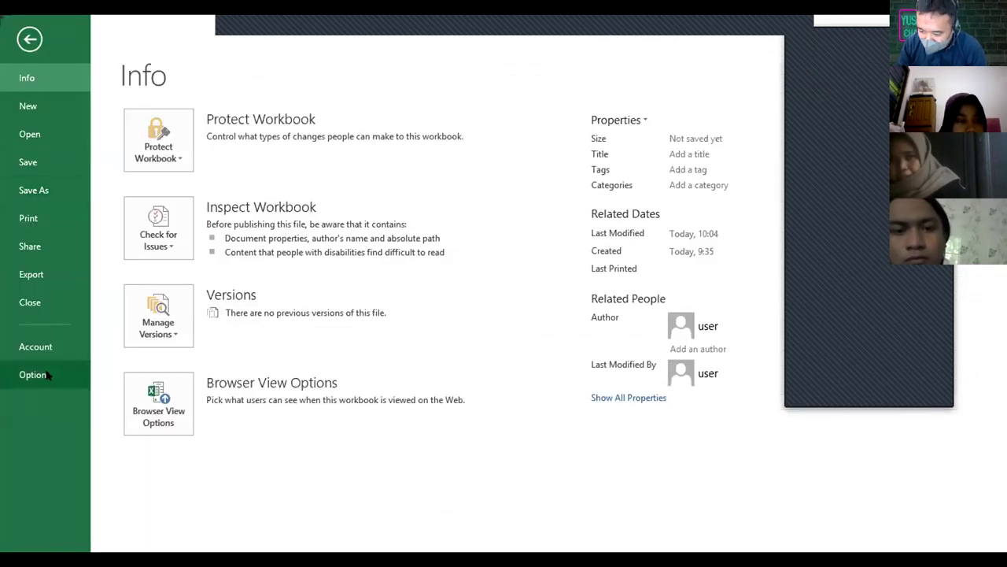
{"action": "left_click", "coordinate": [46, 375]}
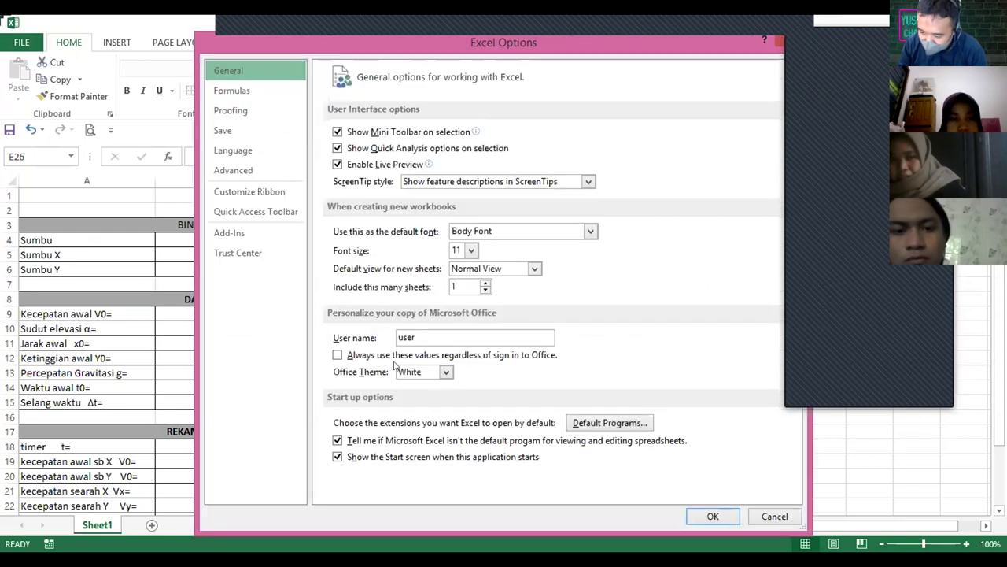
{"action": "left_click", "coordinate": [260, 257]}
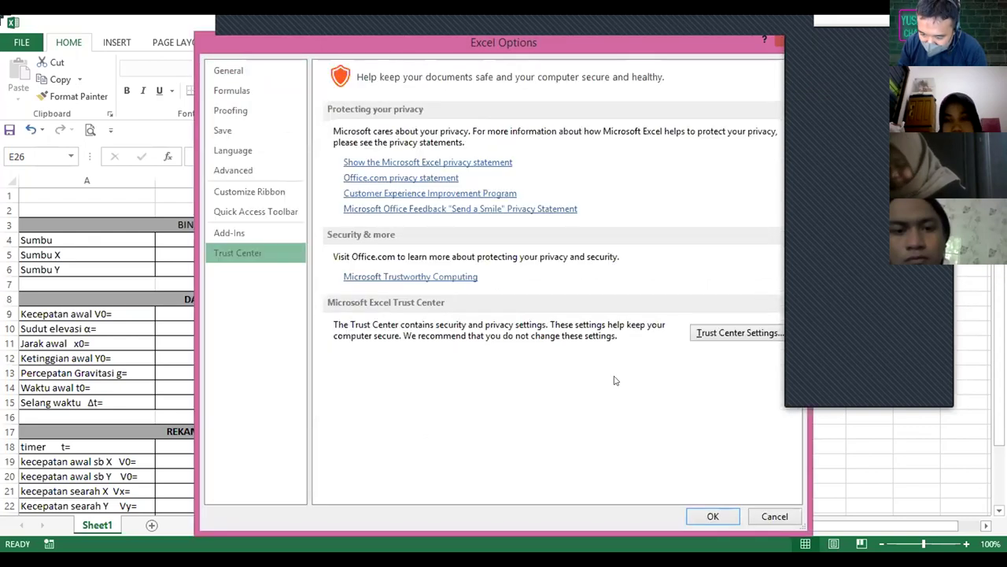
{"action": "left_click", "coordinate": [709, 336]}
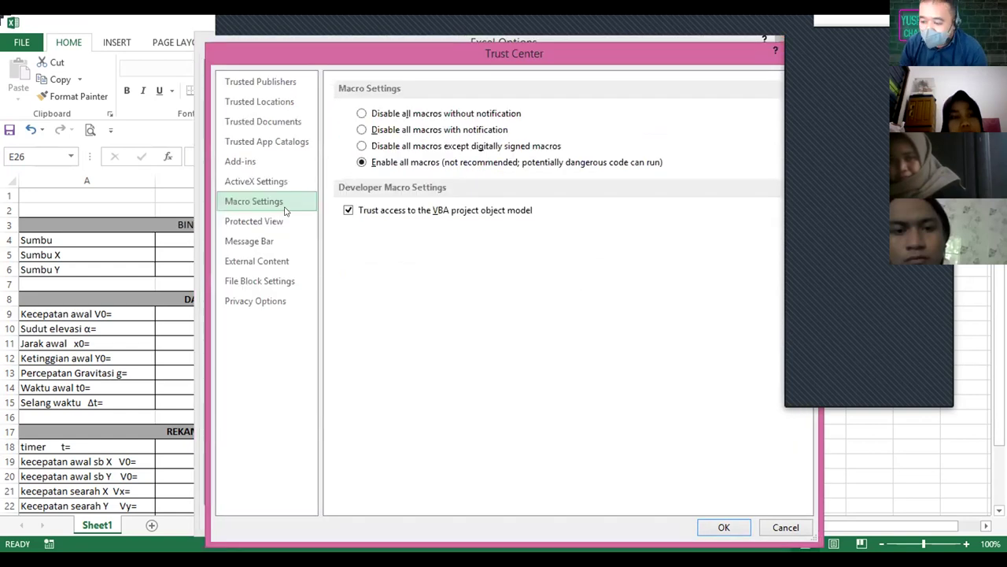
{"action": "left_click", "coordinate": [348, 210]}
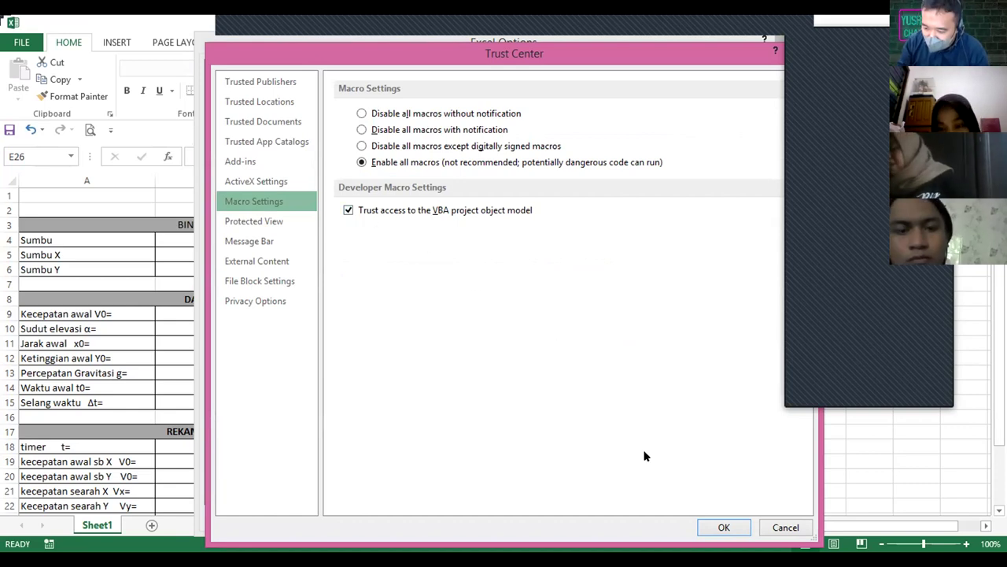
{"action": "left_click", "coordinate": [719, 528]}
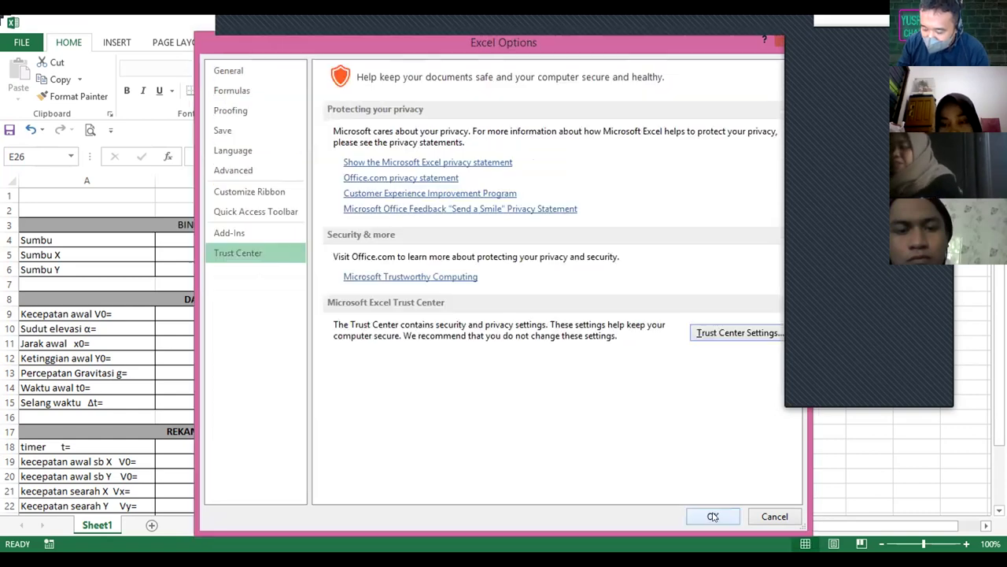
{"action": "left_click", "coordinate": [713, 516]}
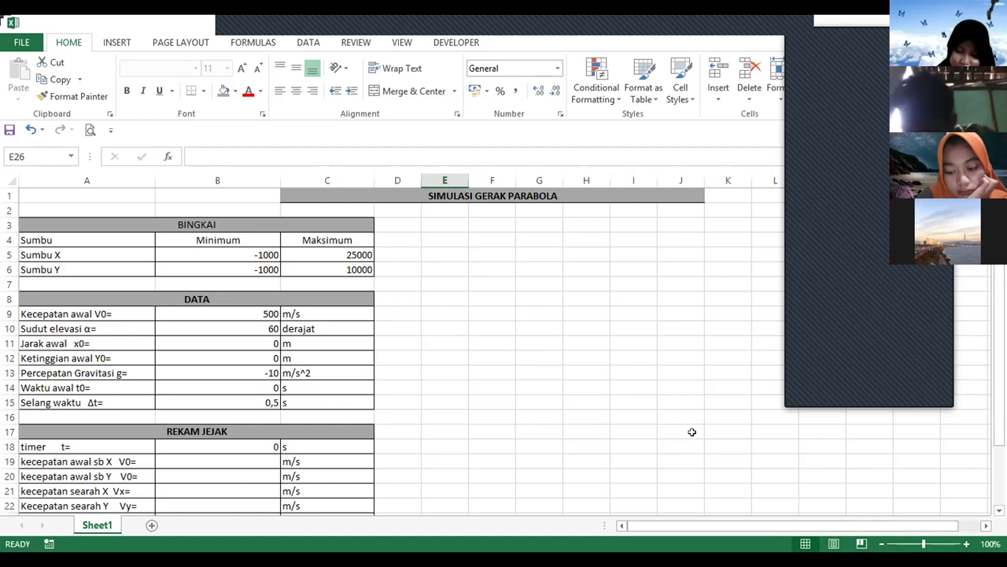
Calculate the initial X-axis velocity in cell B19 with the formula =B9*COS(B10*PI()/180)
{"action": "scroll", "coordinate": [289, 293], "scroll_direction": "down", "scroll_amount": 4}
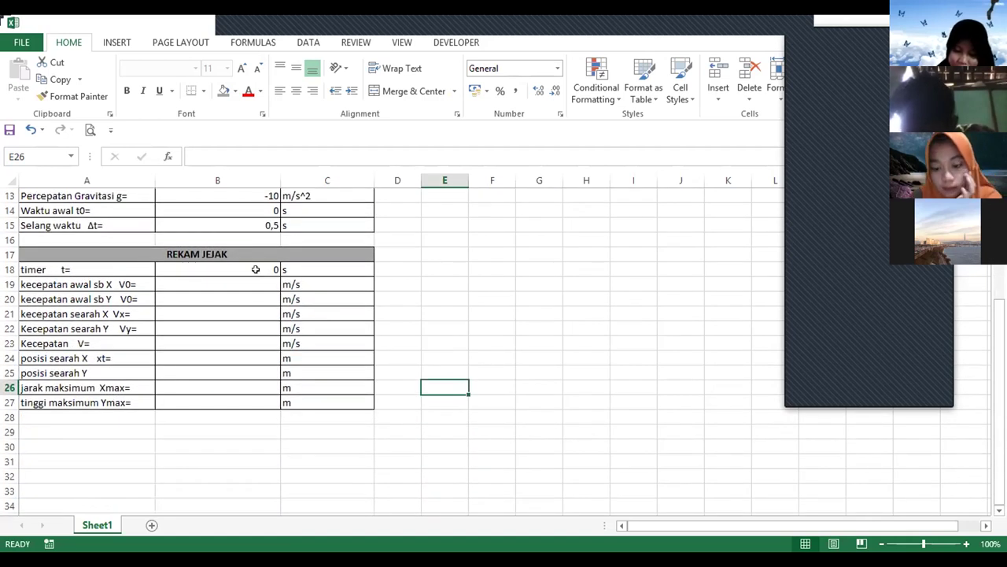
{"action": "left_click", "coordinate": [256, 269]}
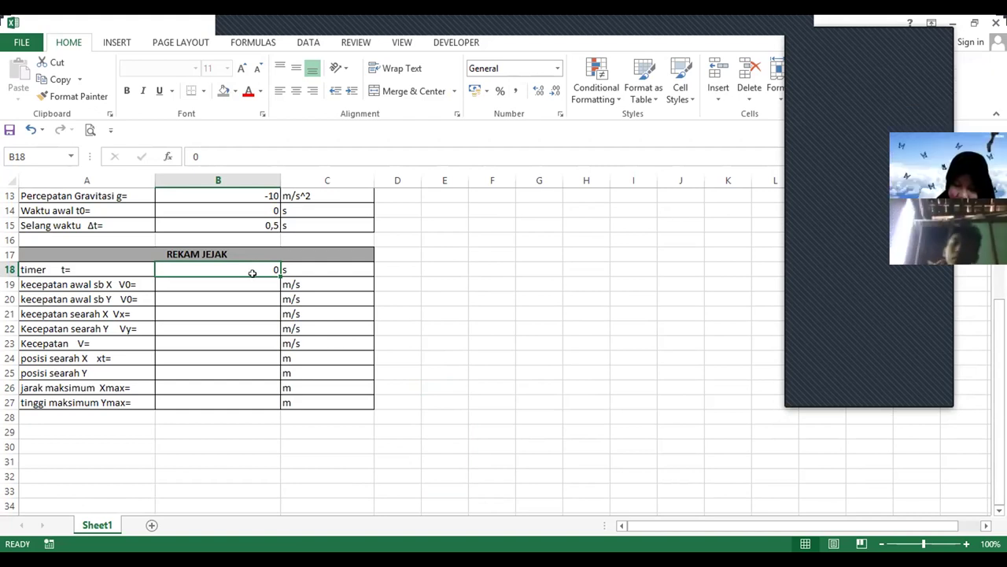
{"action": "left_click", "coordinate": [244, 278]}
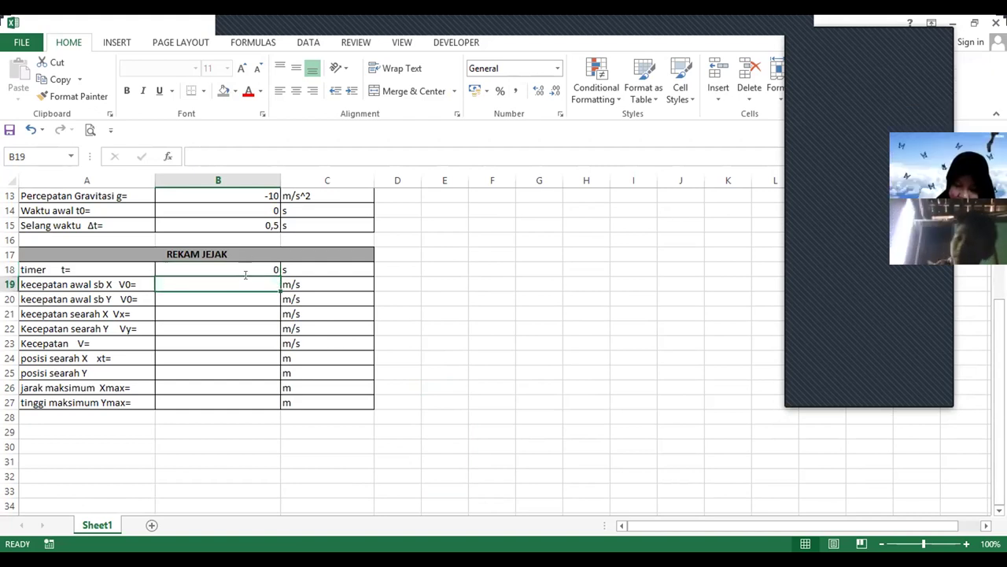
{"action": "type", "text": "="}
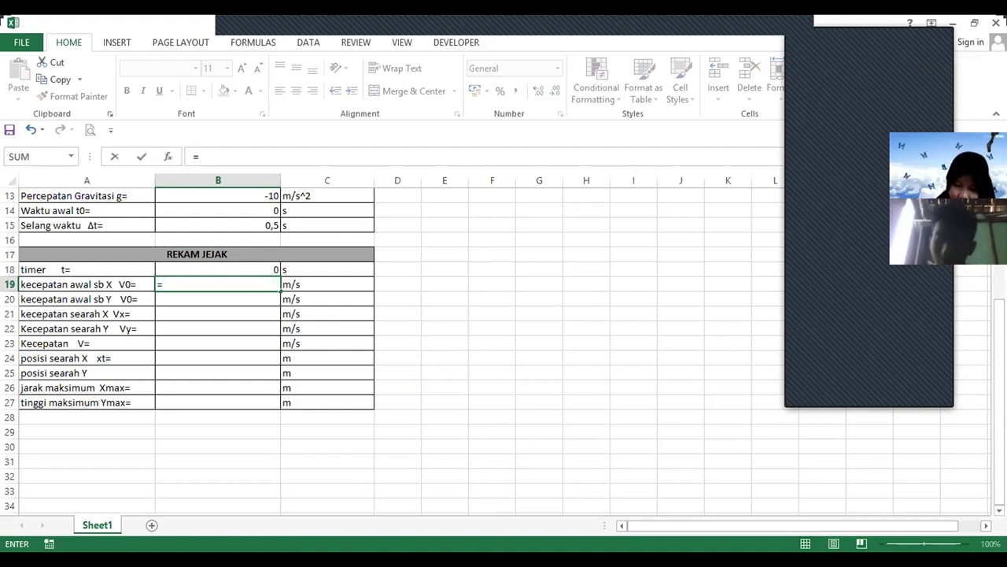
{"action": "scroll", "coordinate": [314, 346], "scroll_direction": "up", "scroll_amount": 3}
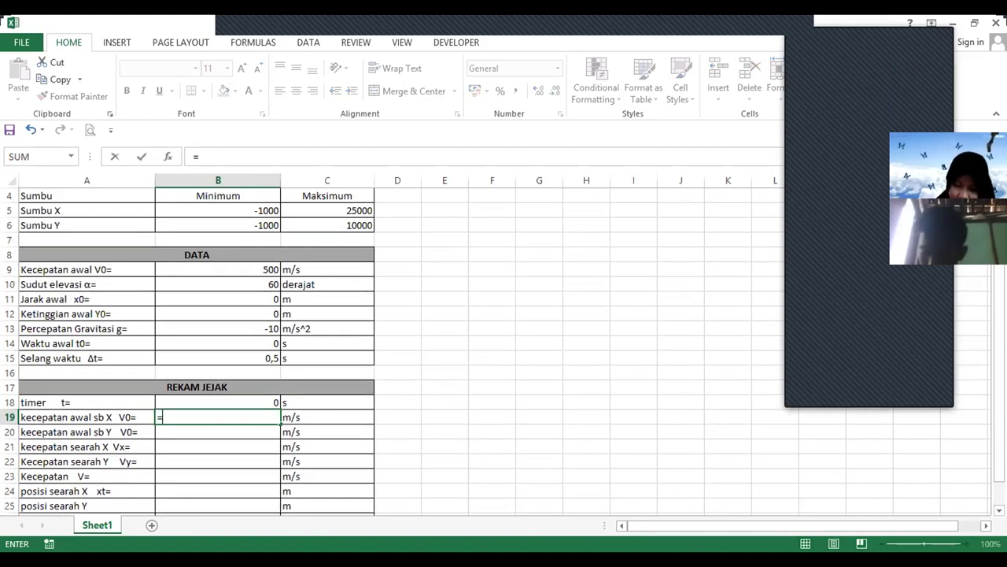
{"action": "left_click", "coordinate": [198, 269]}
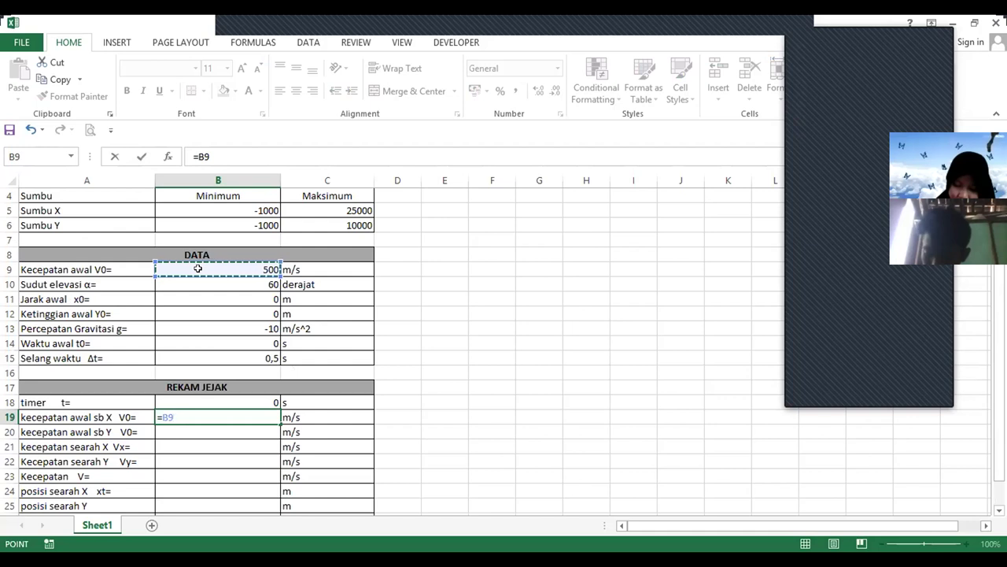
{"action": "type", "text": "*"}
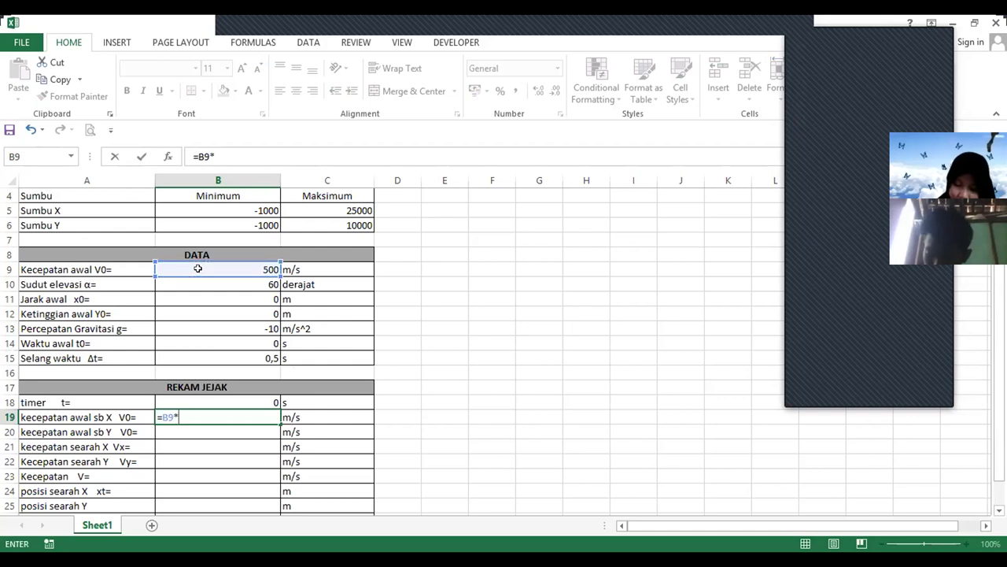
{"action": "type", "text": "cos"}
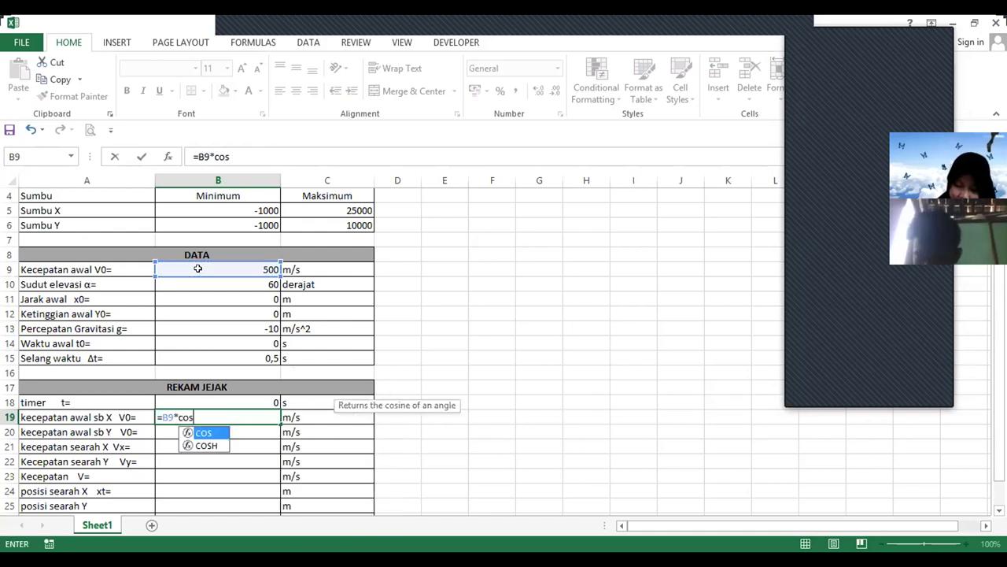
{"action": "type", "text": "("}
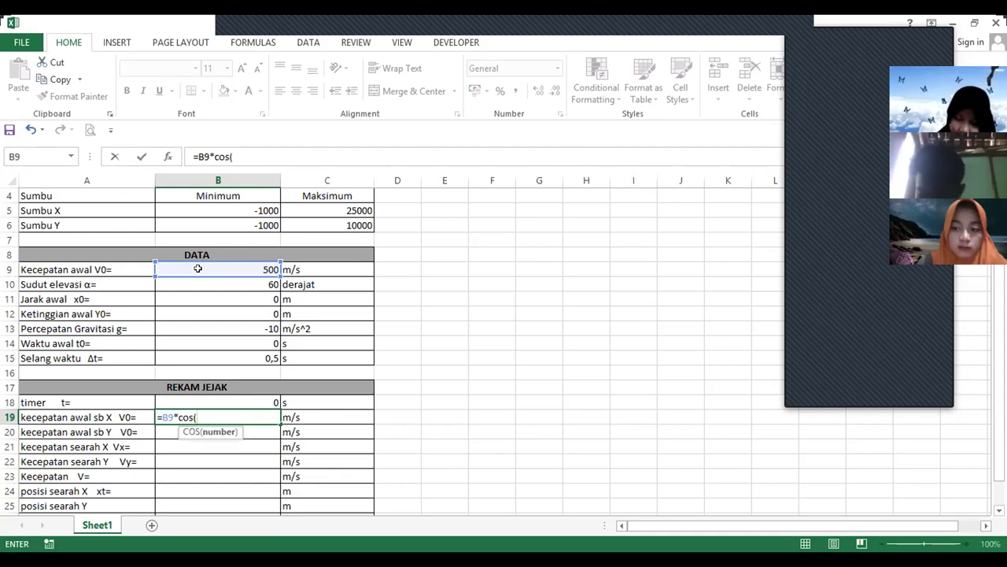
{"action": "left_click", "coordinate": [207, 281]}
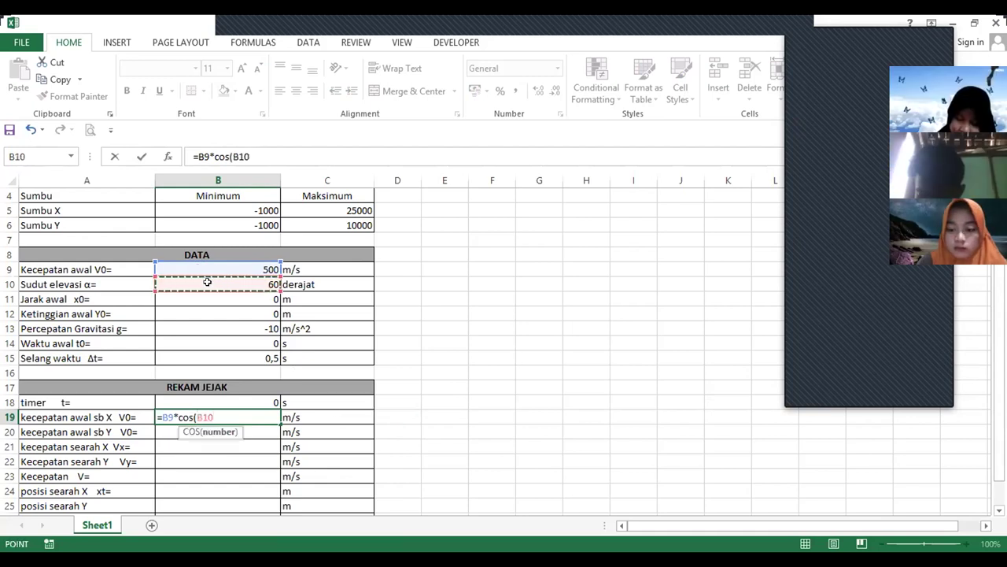
{"action": "type", "text": "*"}
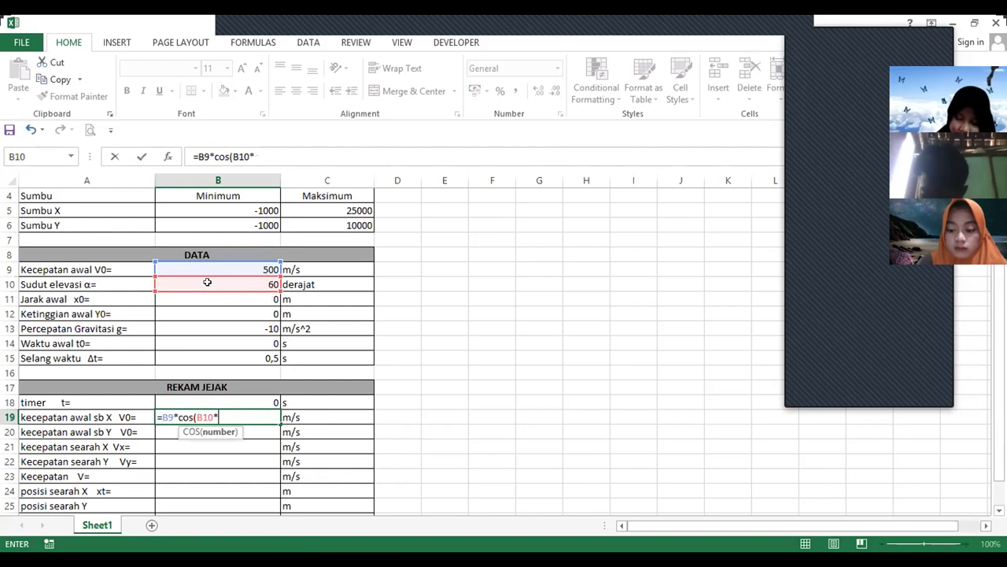
{"action": "type", "text": "PI()/18"}
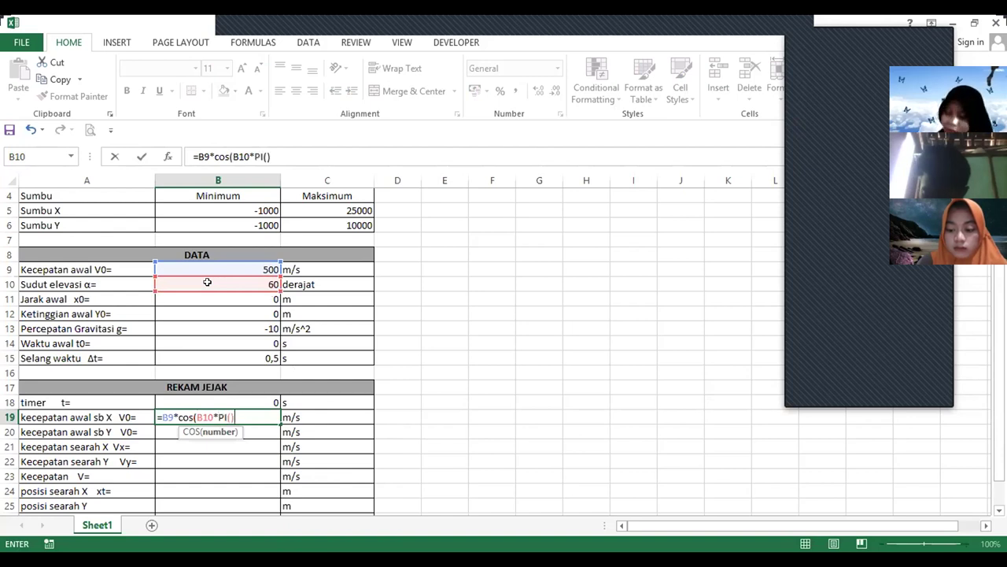
{"action": "type", "text": "0"}
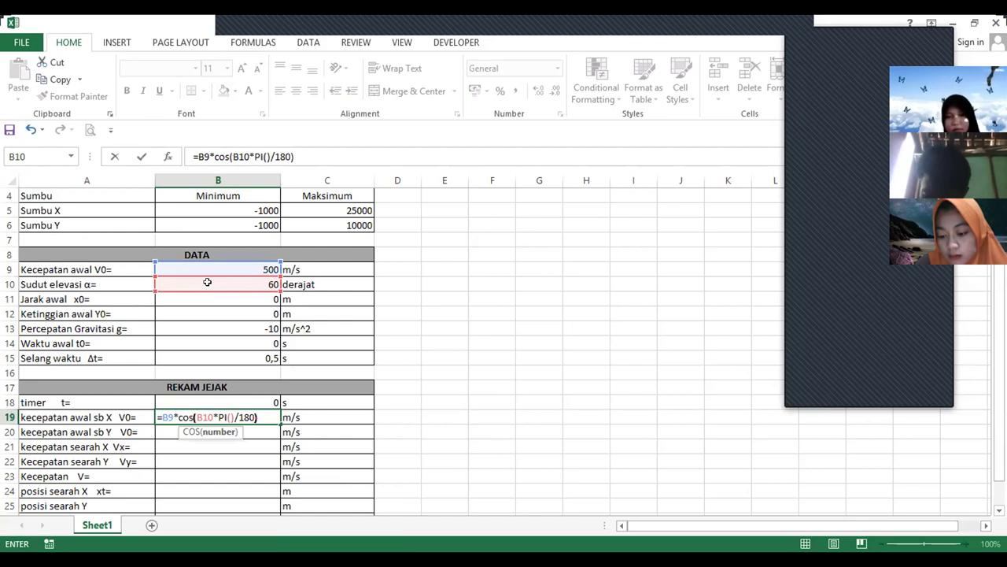
{"action": "type", "text": ")"}
{"action": "key", "text": "Return"}
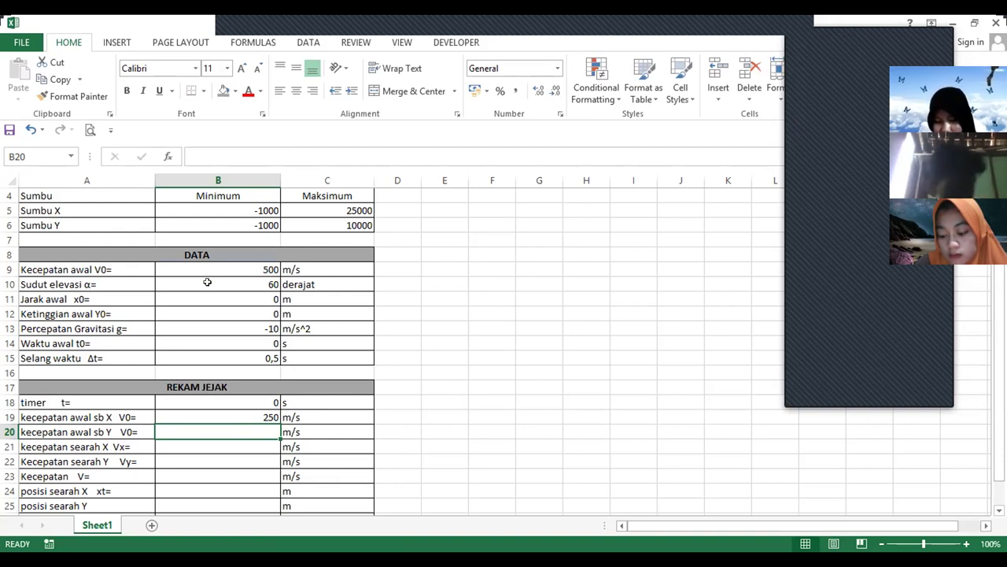
Calculate the initial Y-axis velocity in cell B20 with the formula =B9*SIN(B10*PI()/180)
{"action": "type", "text": "="}
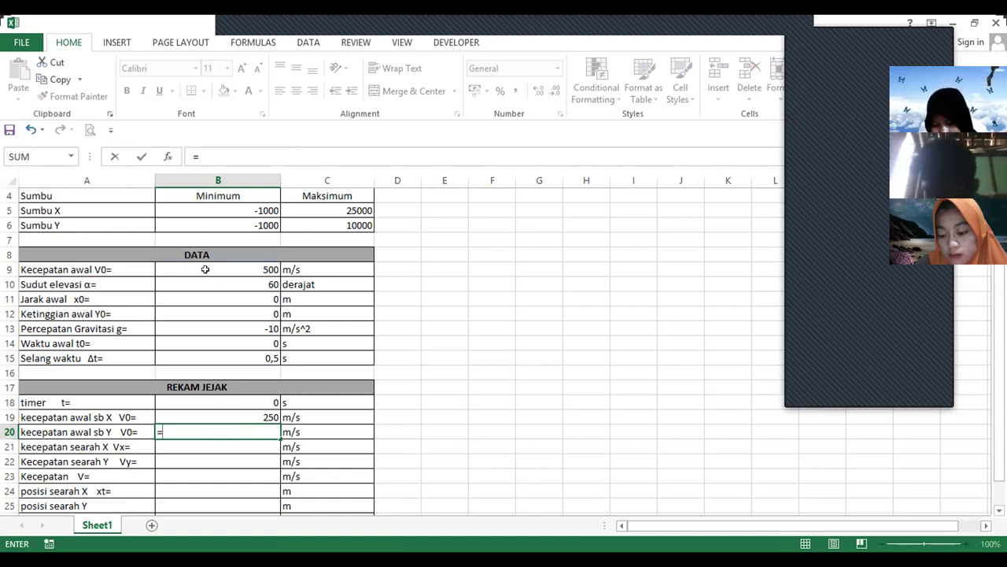
{"action": "left_click", "coordinate": [210, 270]}
{"action": "type", "text": "*"}
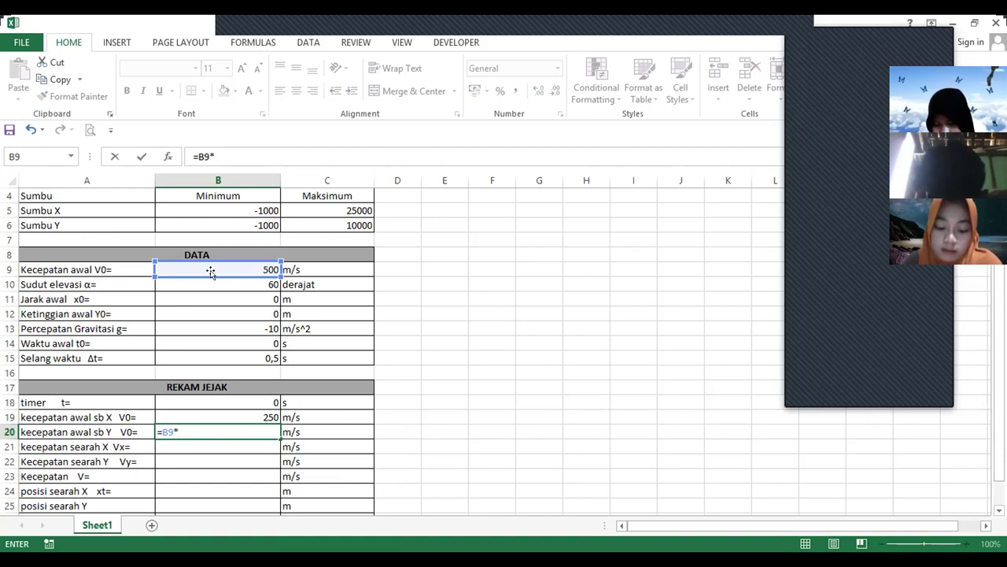
{"action": "type", "text": "SIN("}
{"action": "left_click", "coordinate": [228, 283]}
{"action": "type", "text": "*"}
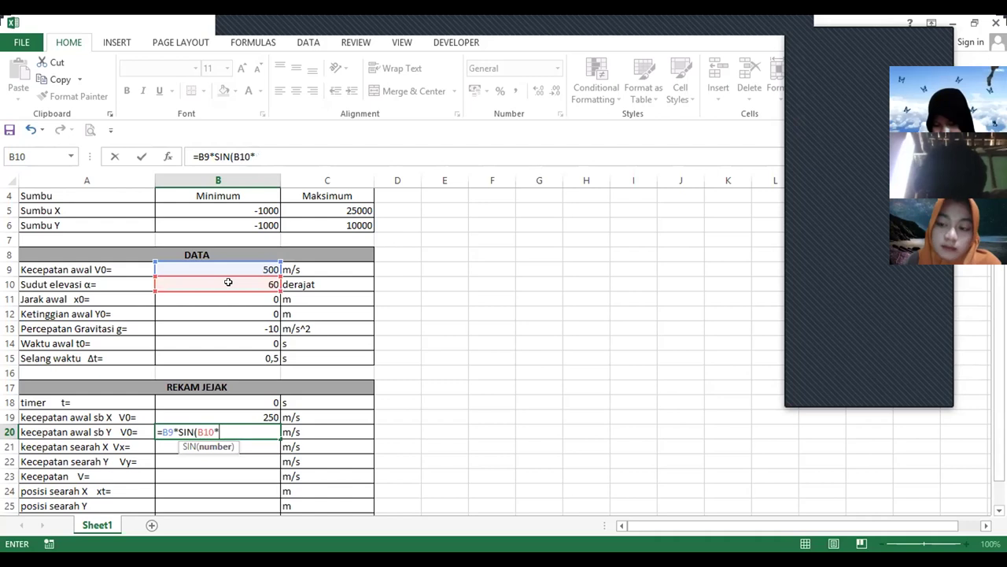
{"action": "type", "text": "PI()/18"}
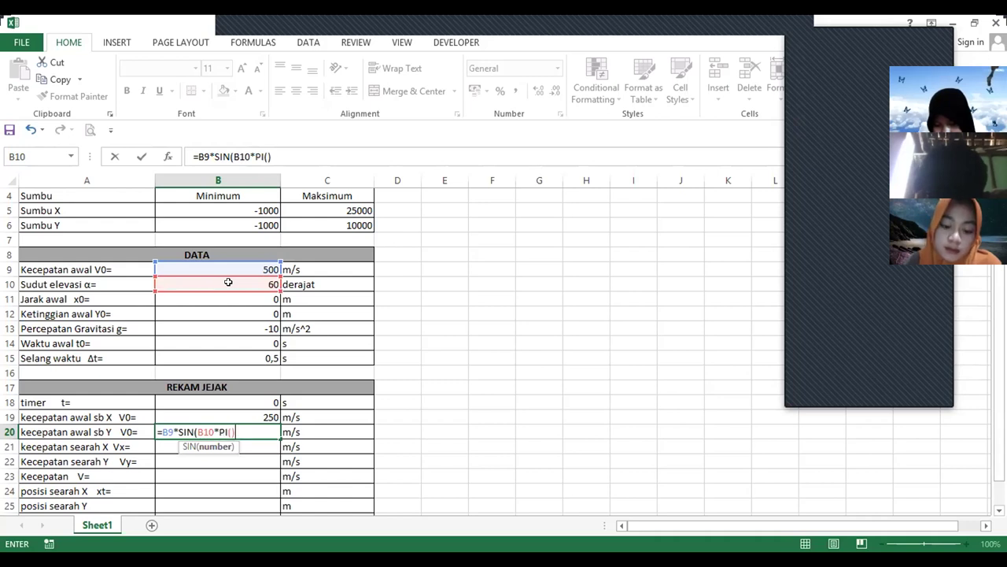
{"action": "type", "text": "0"}
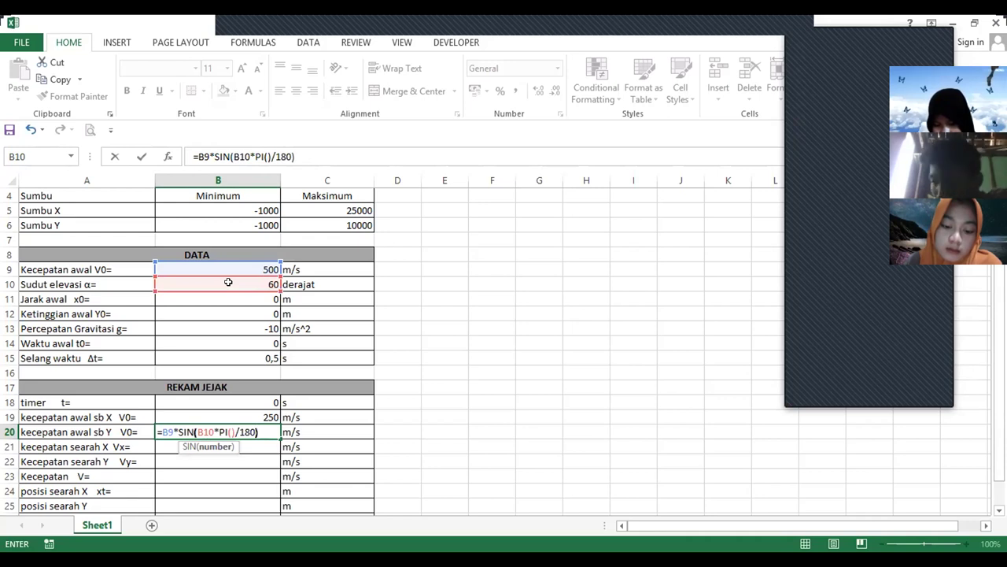
{"action": "type", "text": ")"}
{"action": "key", "text": "Return"}
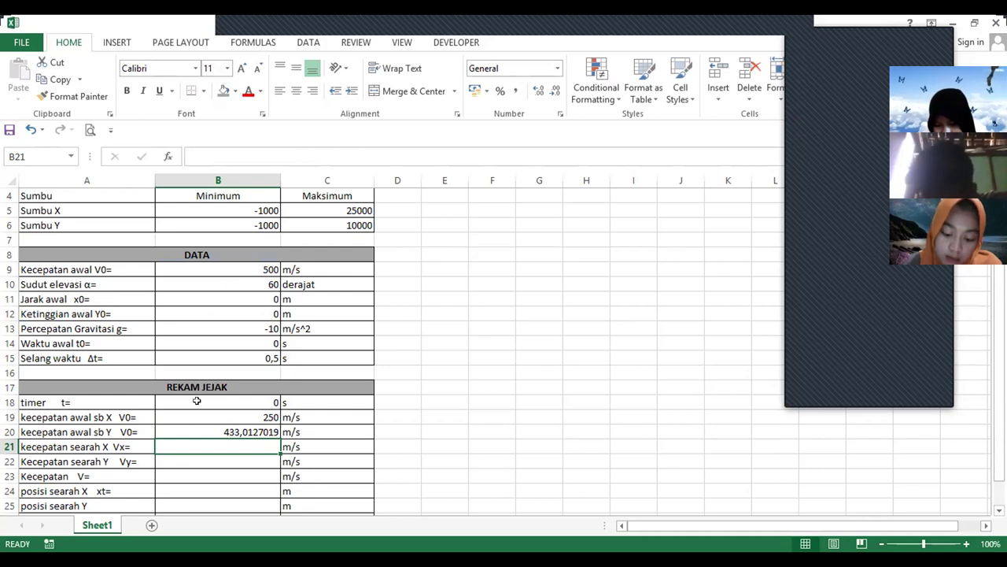
Calculate the X-direction velocity Vx in cell B21 with the formula =B9*COS(B10*PI()/180)
{"action": "type", "text": "="}
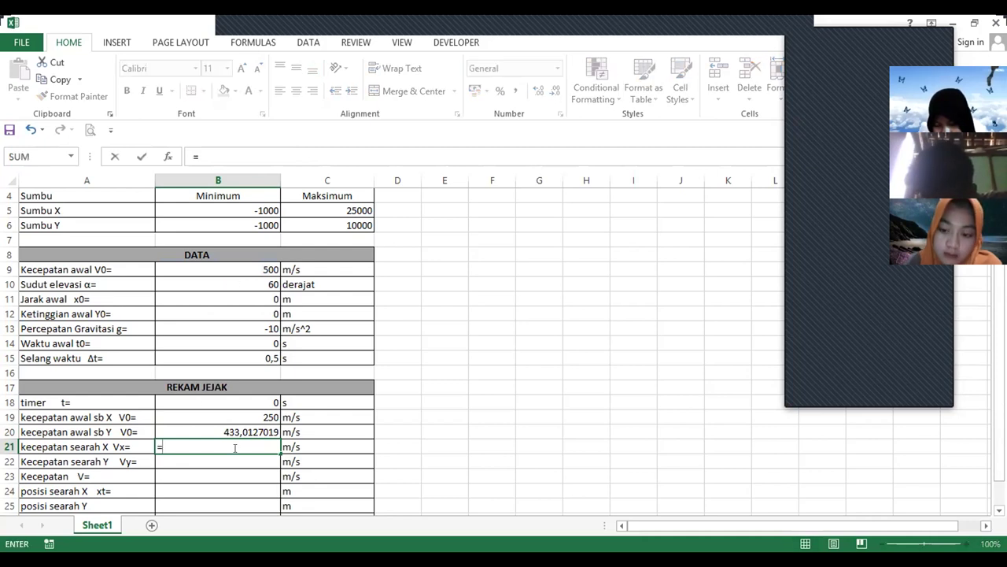
{"action": "left_click", "coordinate": [222, 266]}
{"action": "type", "text": "*C"}
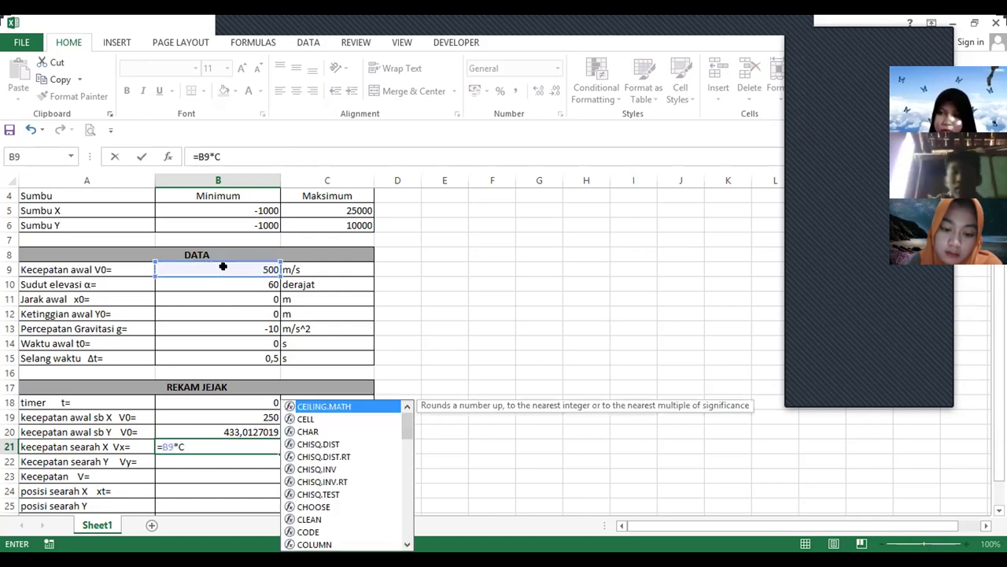
{"action": "type", "text": "OS"}
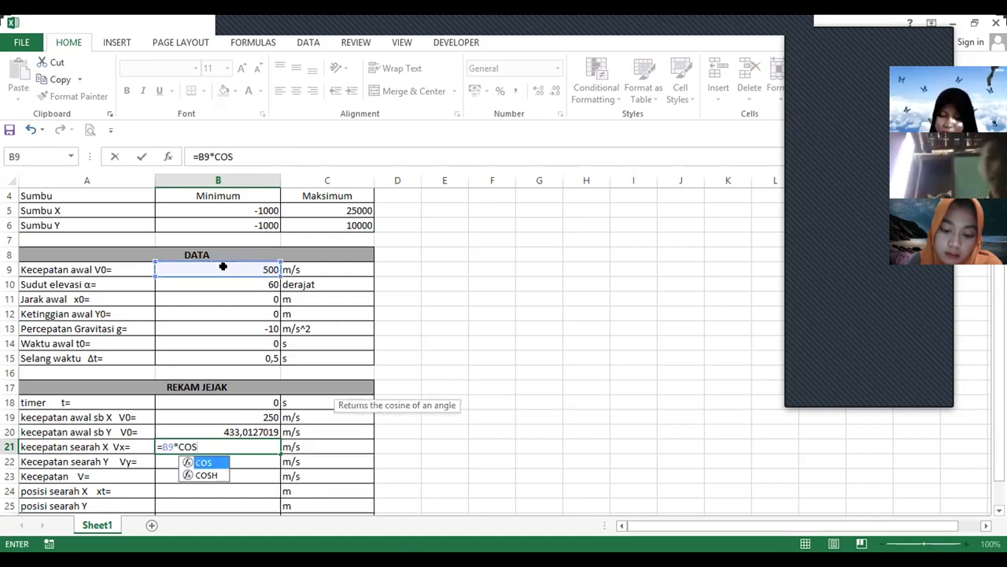
{"action": "type", "text": "("}
{"action": "left_click", "coordinate": [229, 277]}
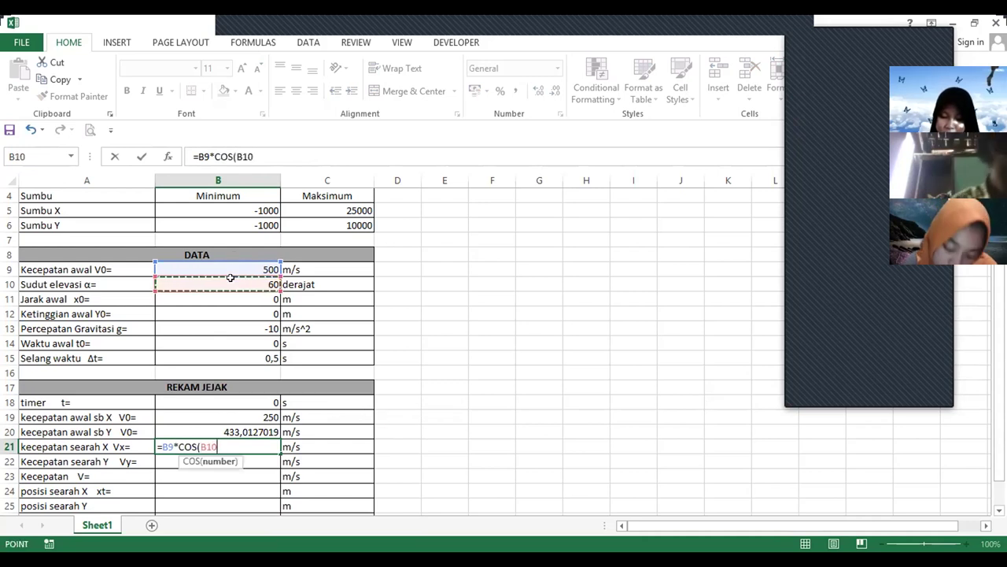
{"action": "type", "text": "*"}
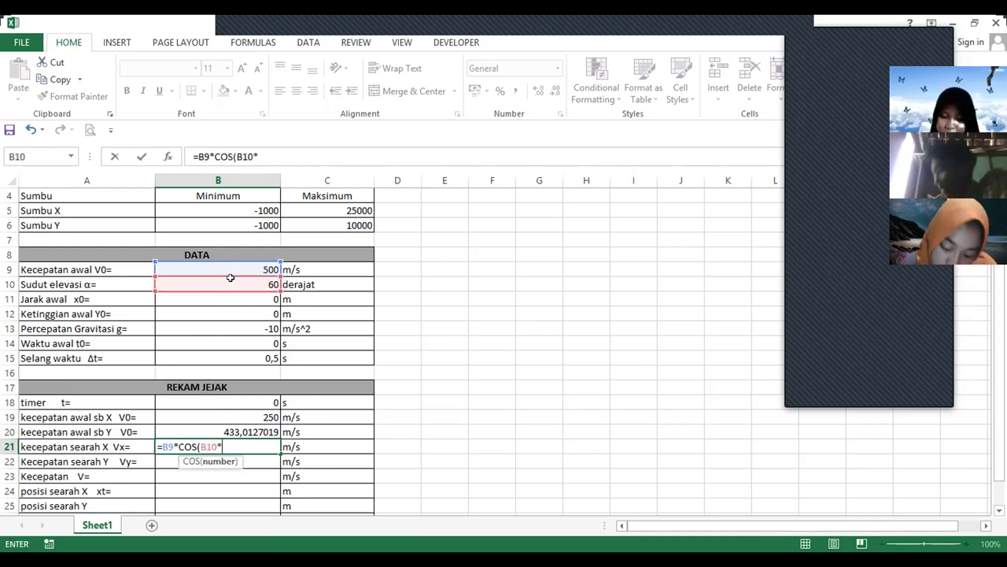
{"action": "type", "text": "PI()/"}
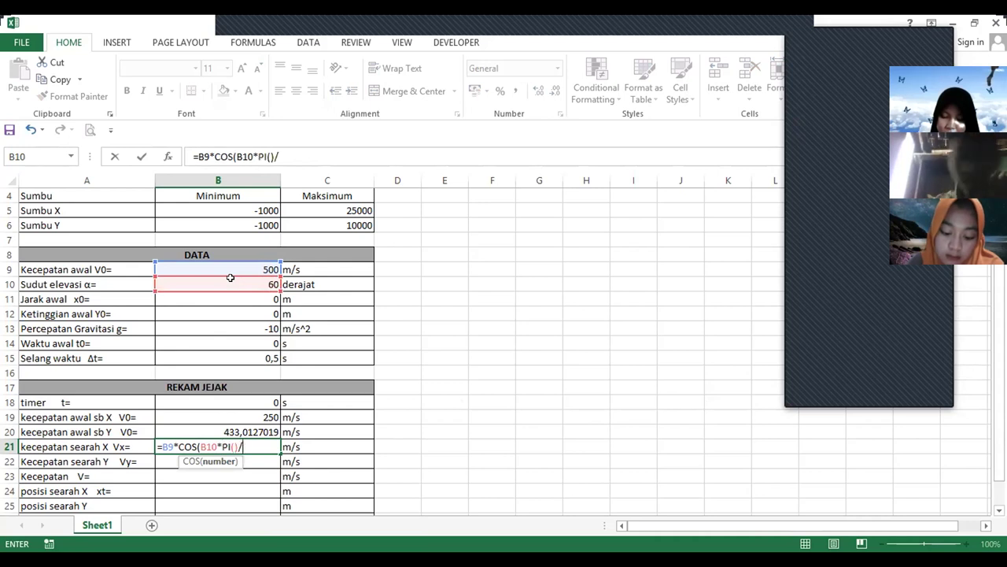
{"action": "type", "text": "180"}
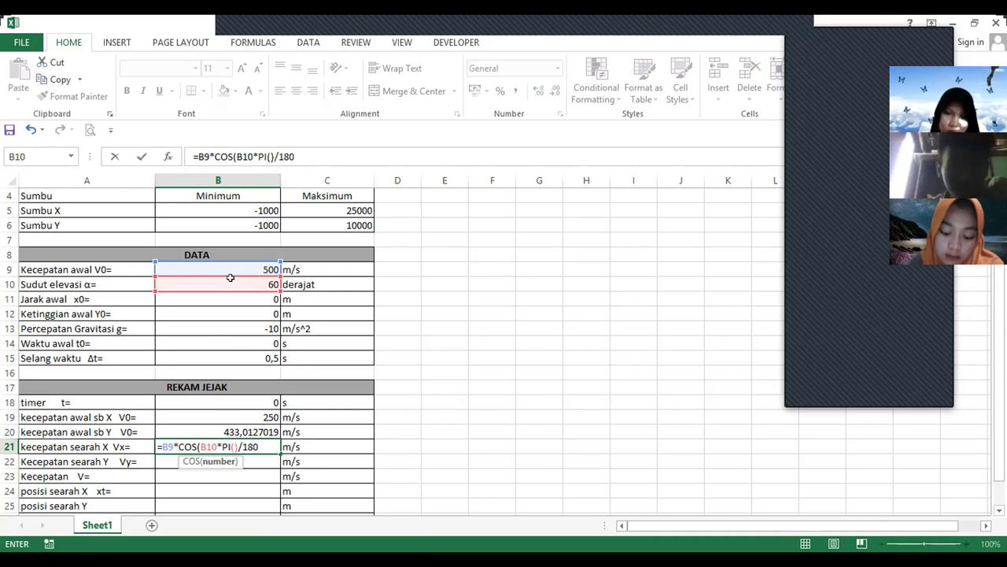
{"action": "type", "text": ")"}
{"action": "key", "text": "Return"}
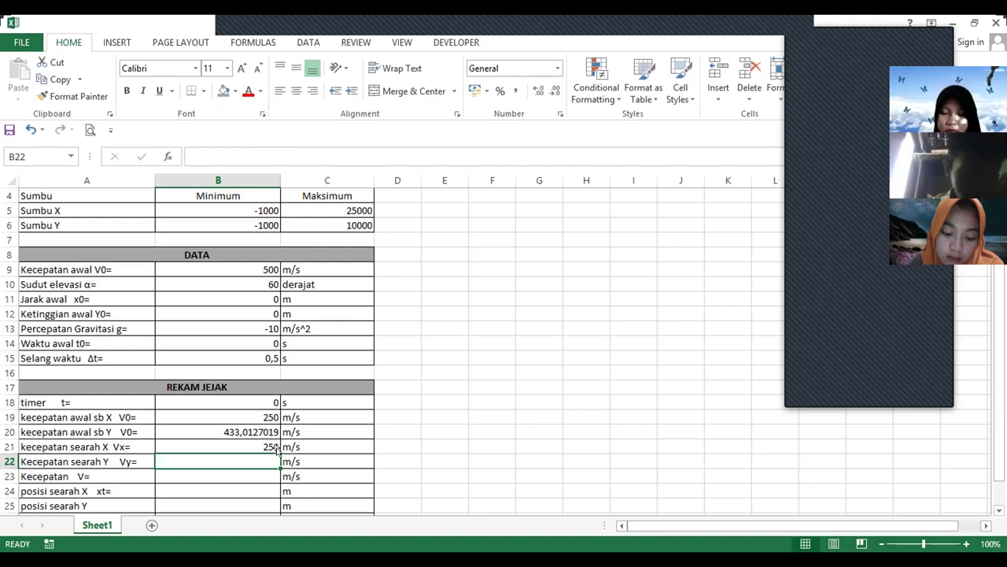
Calculate the Y-direction velocity Vy in cell B22 with the formula =B20-B13*B18
{"action": "type", "text": "="}
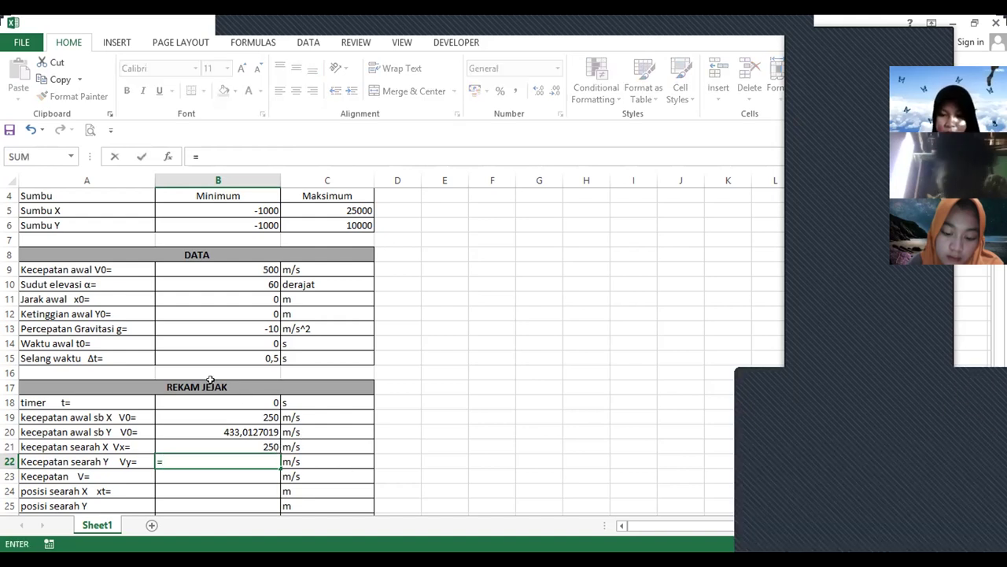
{"action": "left_click", "coordinate": [174, 432]}
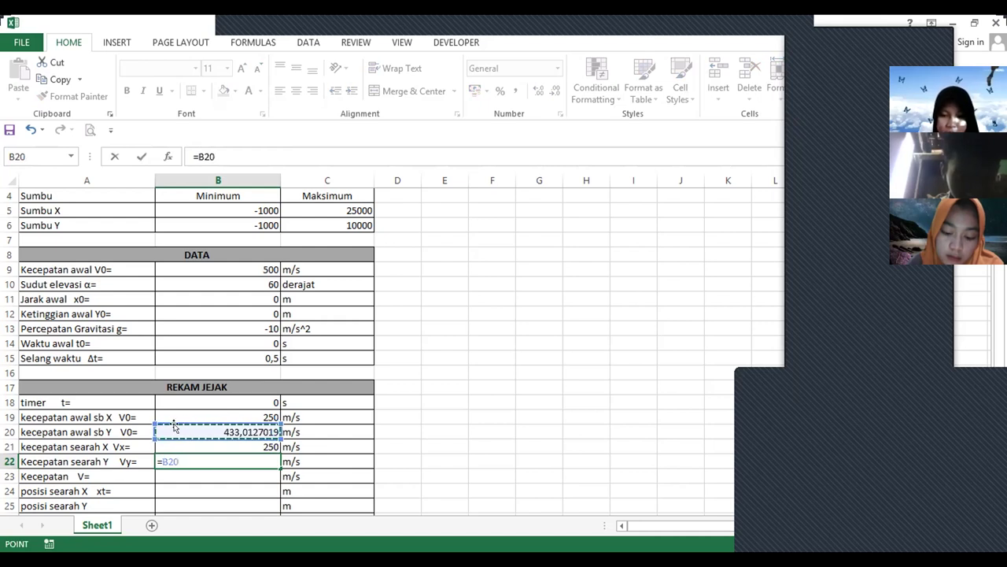
{"action": "type", "text": "-"}
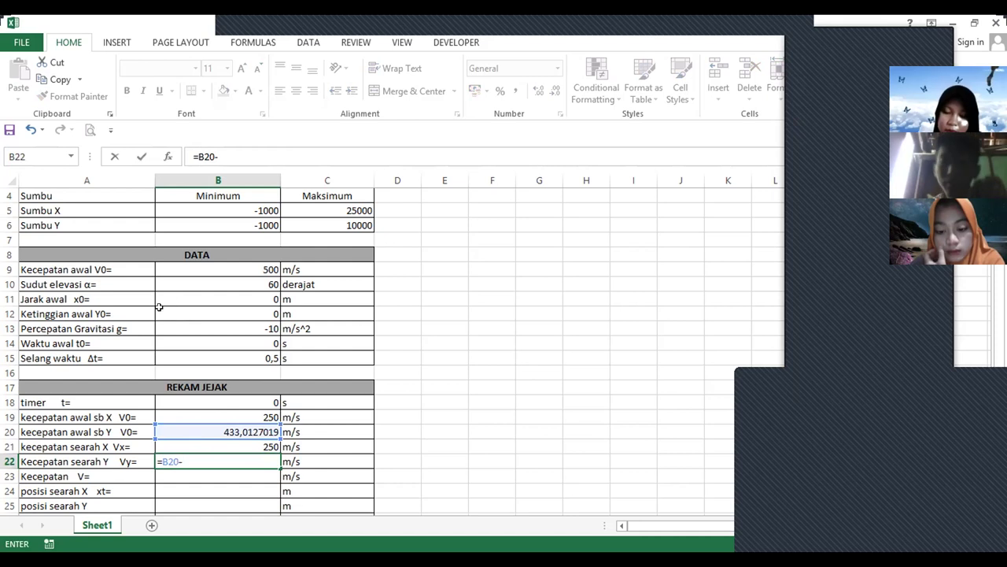
{"action": "left_click", "coordinate": [170, 329]}
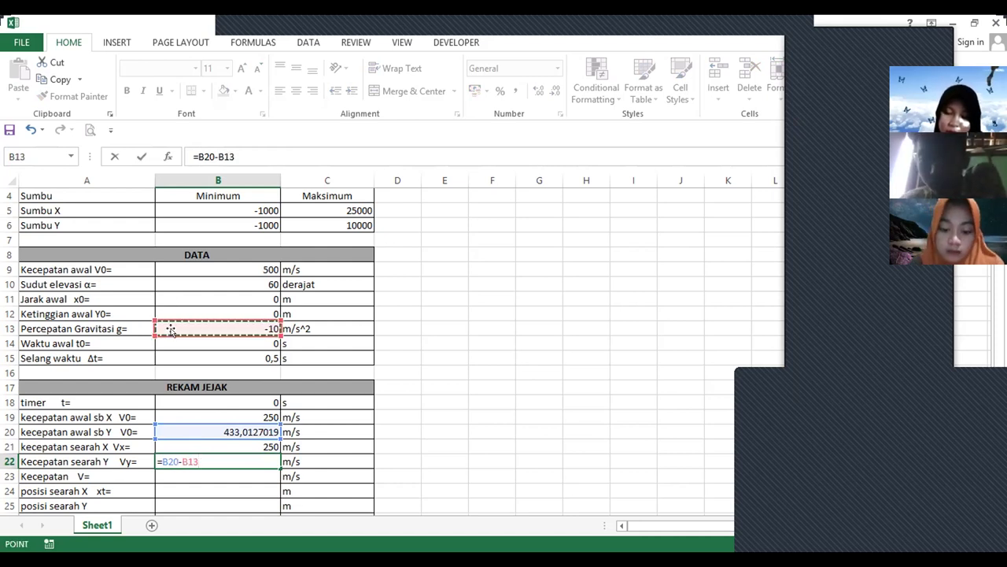
{"action": "type", "text": "*"}
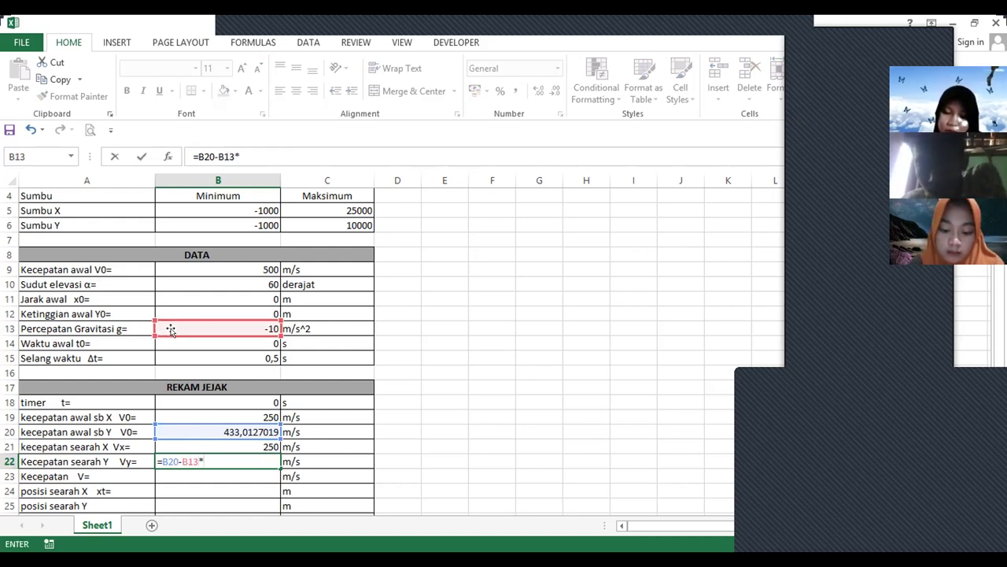
{"action": "left_click", "coordinate": [207, 399]}
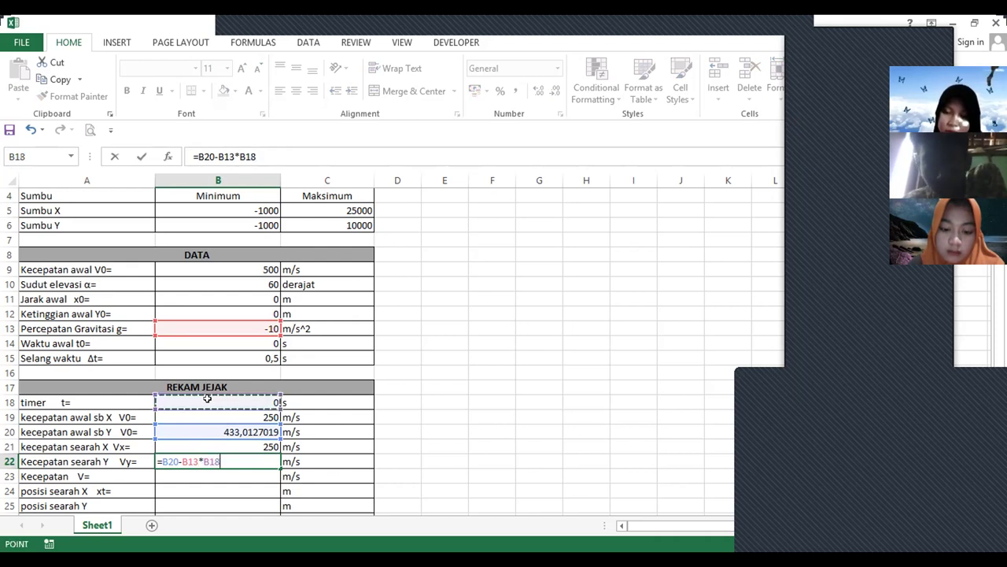
{"action": "key", "text": "Return"}
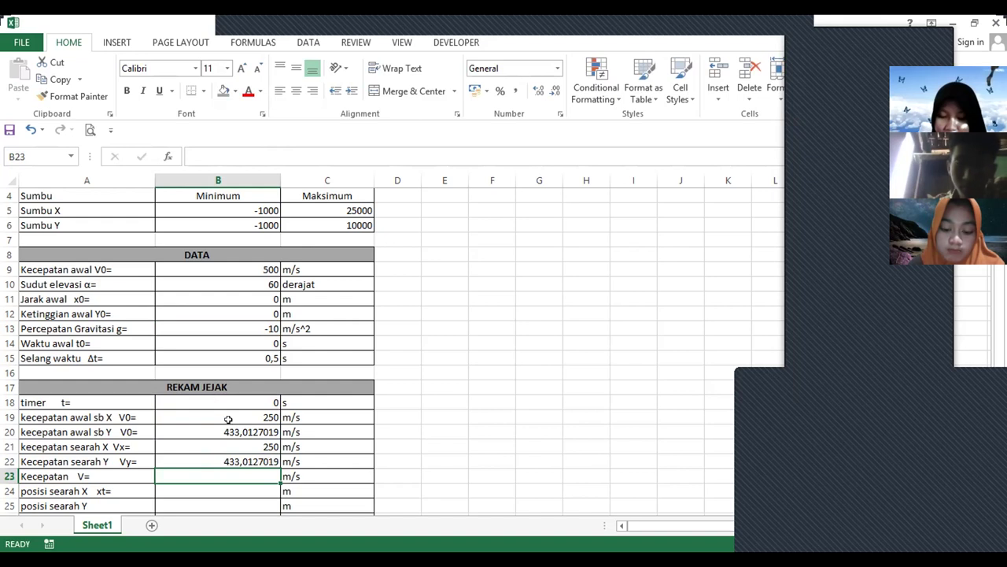
Calculate the resultant velocity V in cell B23 with the formula =(B21^2+B22^2)^0,5
{"action": "type", "text": "="}
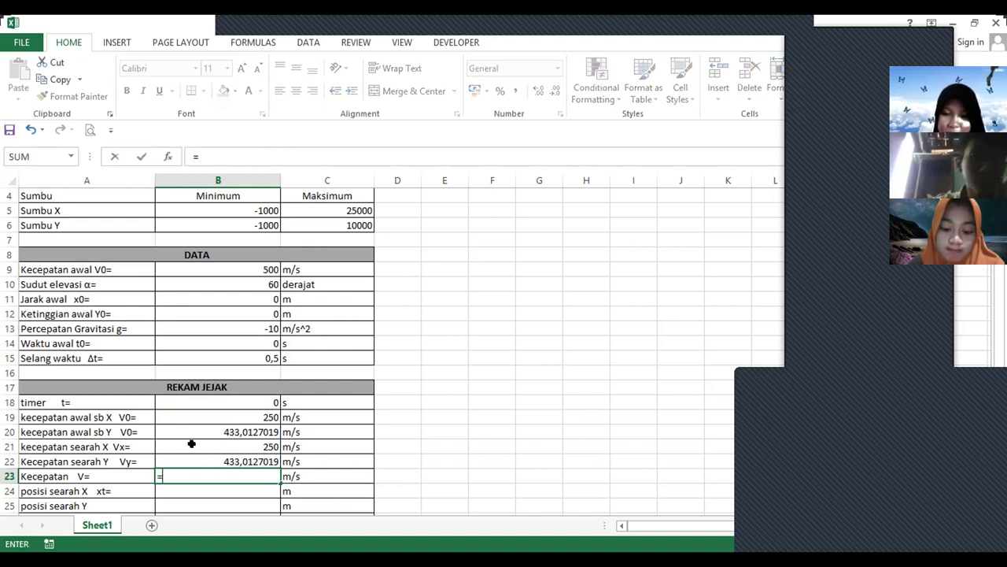
{"action": "left_click", "coordinate": [192, 444]}
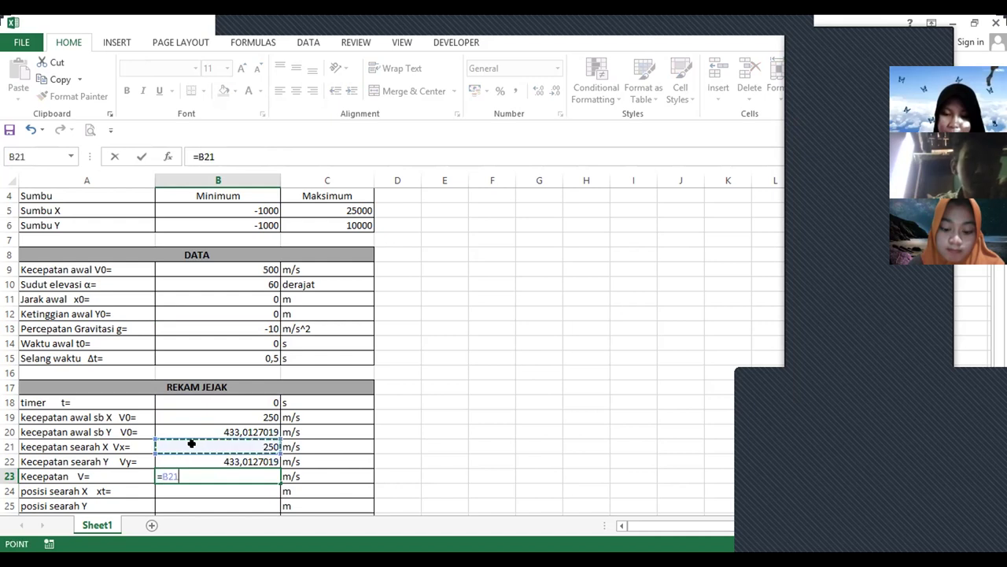
{"action": "type", "text": "^2+"}
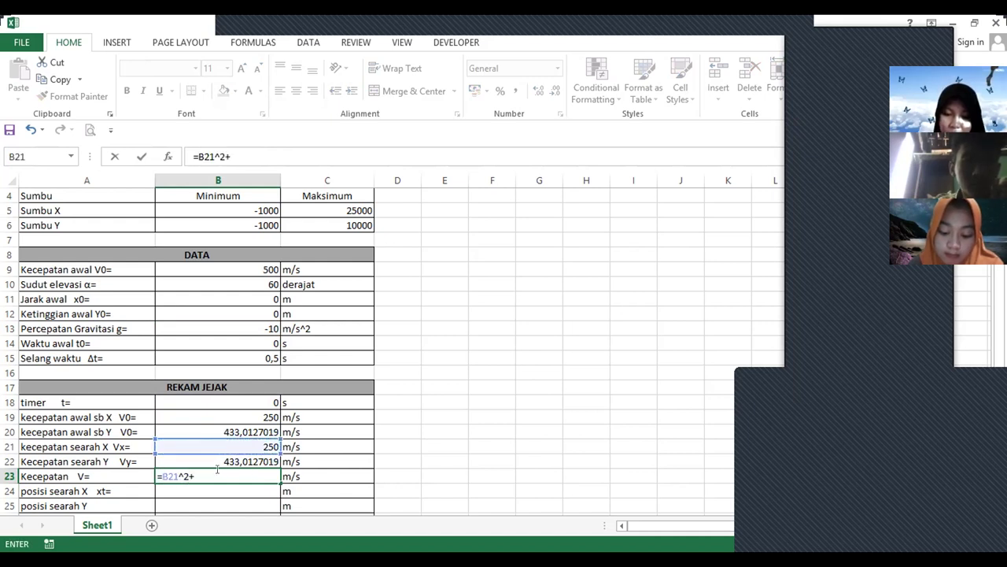
{"action": "left_click", "coordinate": [207, 457]}
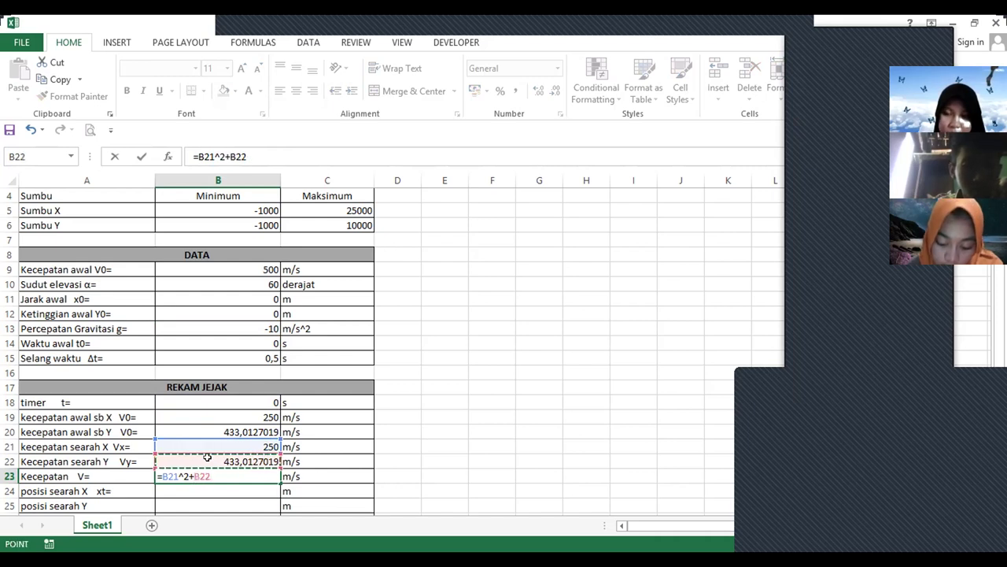
{"action": "type", "text": "^2"}
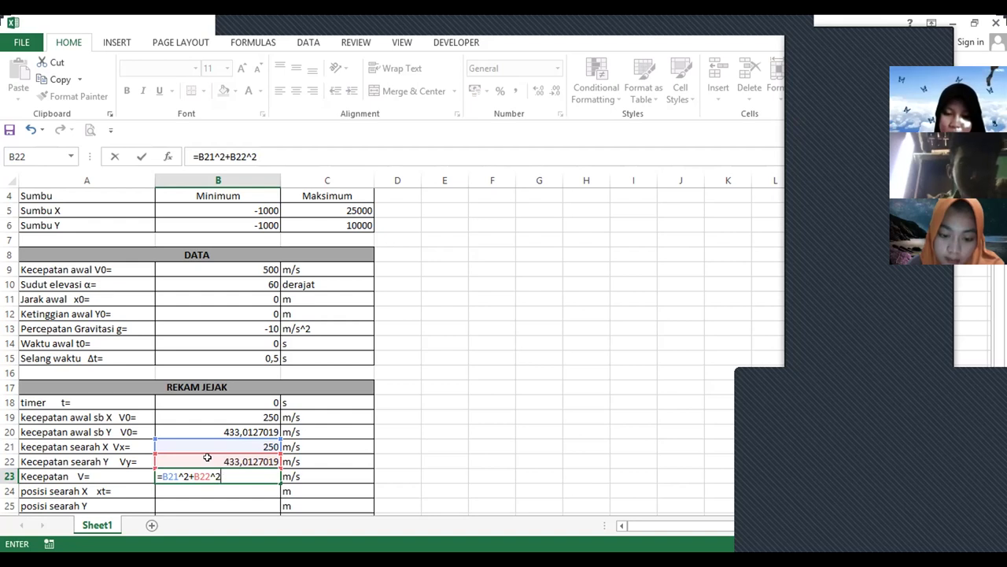
{"action": "left_click", "coordinate": [159, 473]}
{"action": "type", "text": "("}
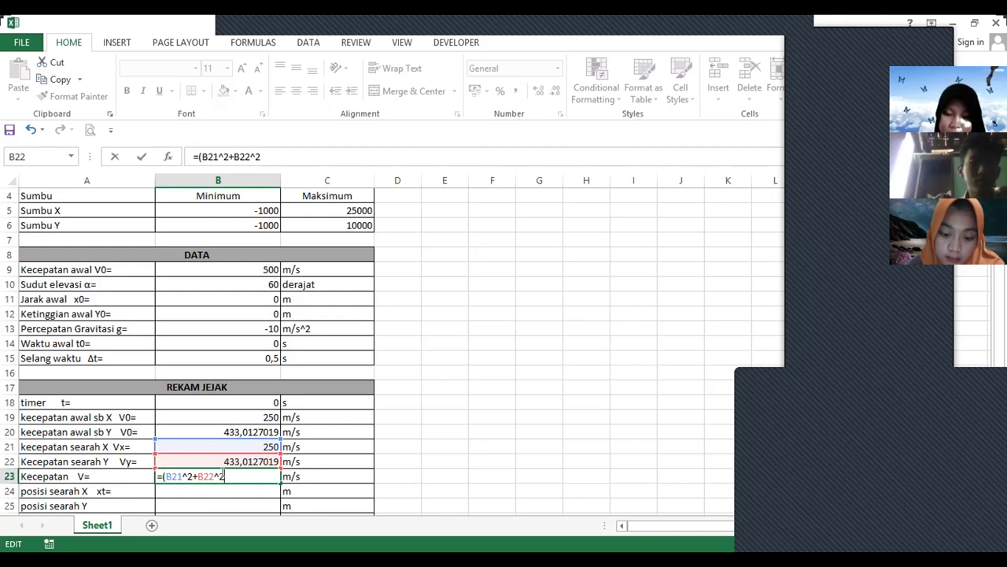
{"action": "type", "text": ")"}
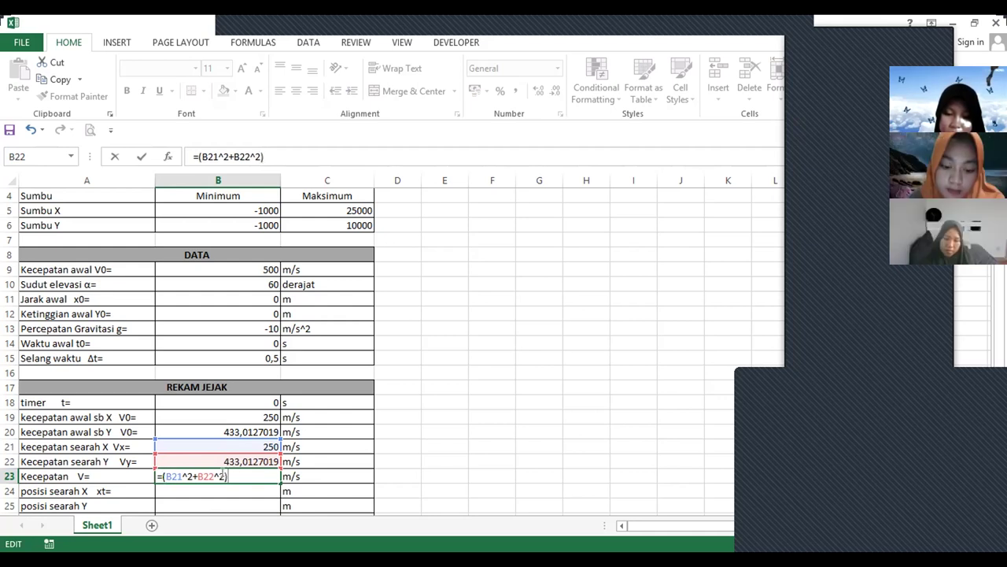
{"action": "type", "text": "^0,5"}
{"action": "key", "text": "Return"}
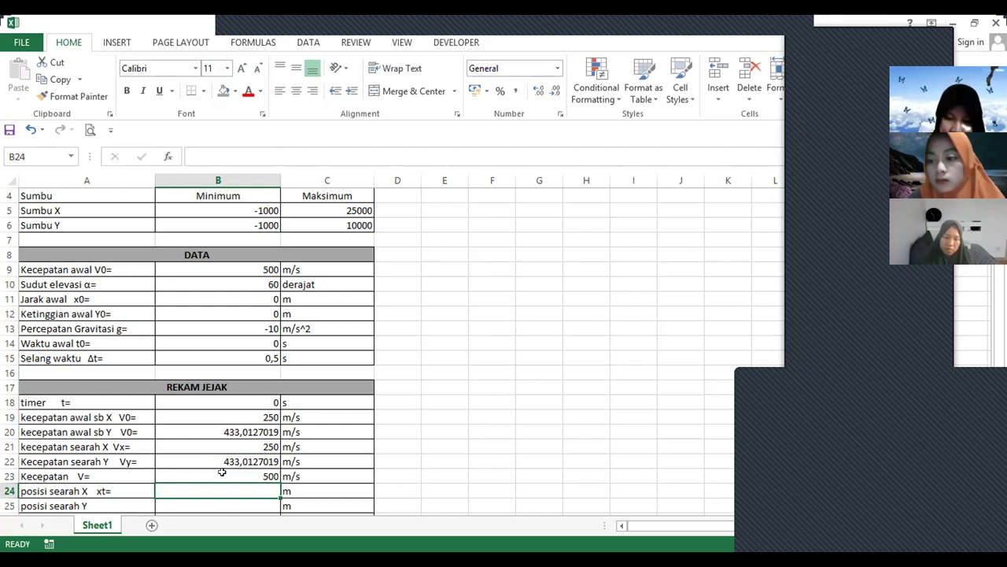
Calculate the X-direction position in cell B24 with the formula =B9*COS(B10*PI()/180)*B18
{"action": "type", "text": "="}
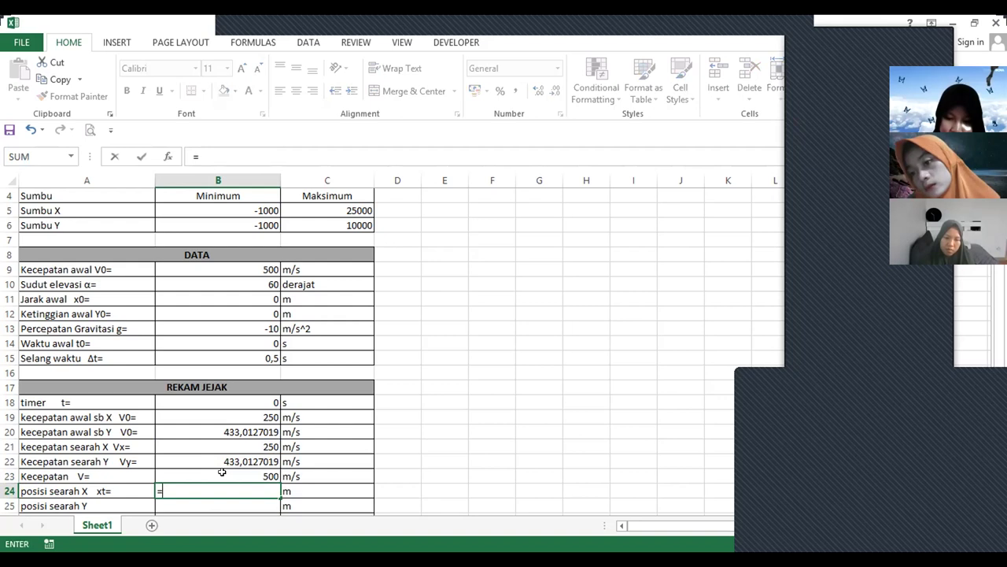
{"action": "left_click", "coordinate": [204, 267]}
{"action": "type", "text": "*"}
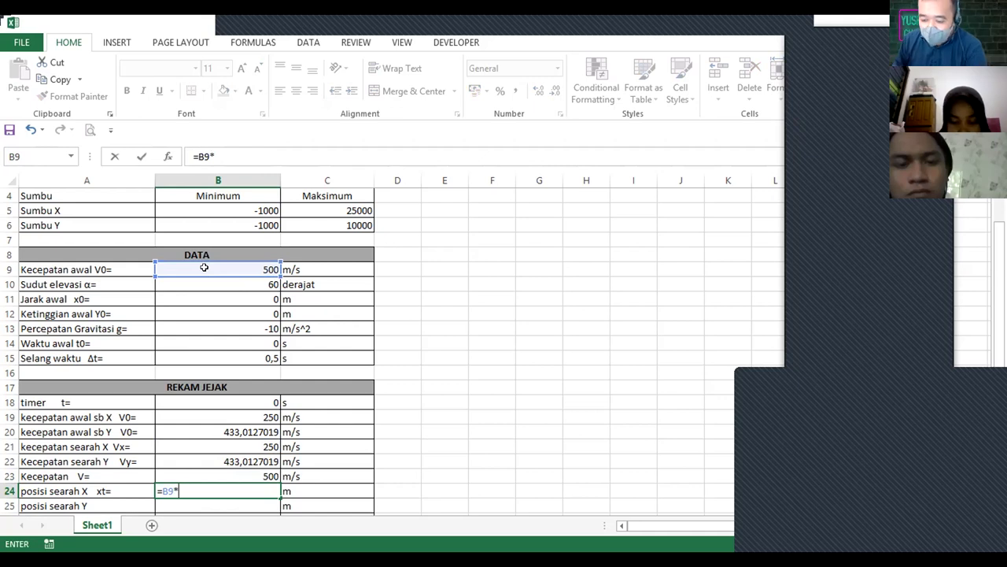
{"action": "type", "text": "COS("}
{"action": "left_click", "coordinate": [210, 283]}
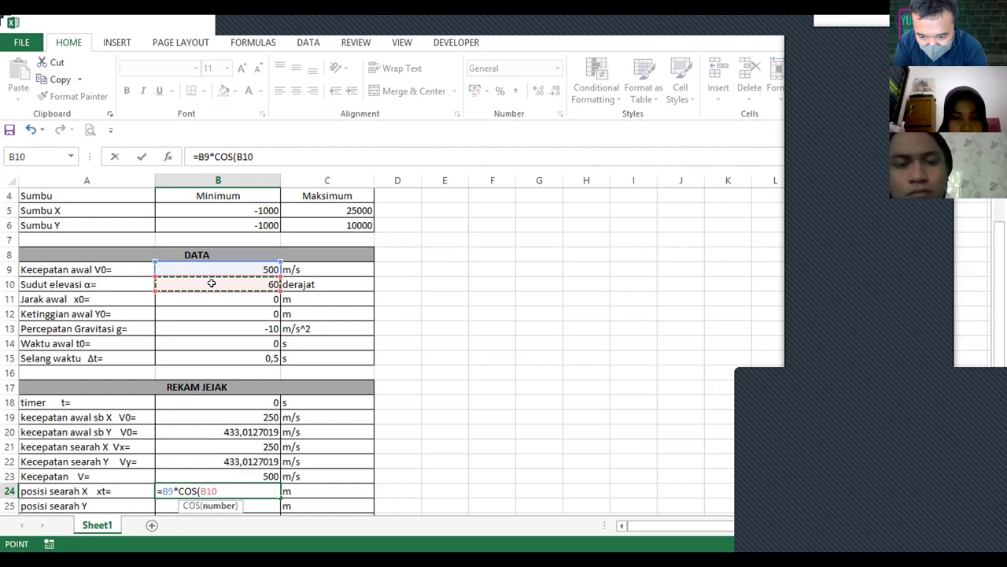
{"action": "type", "text": "*"}
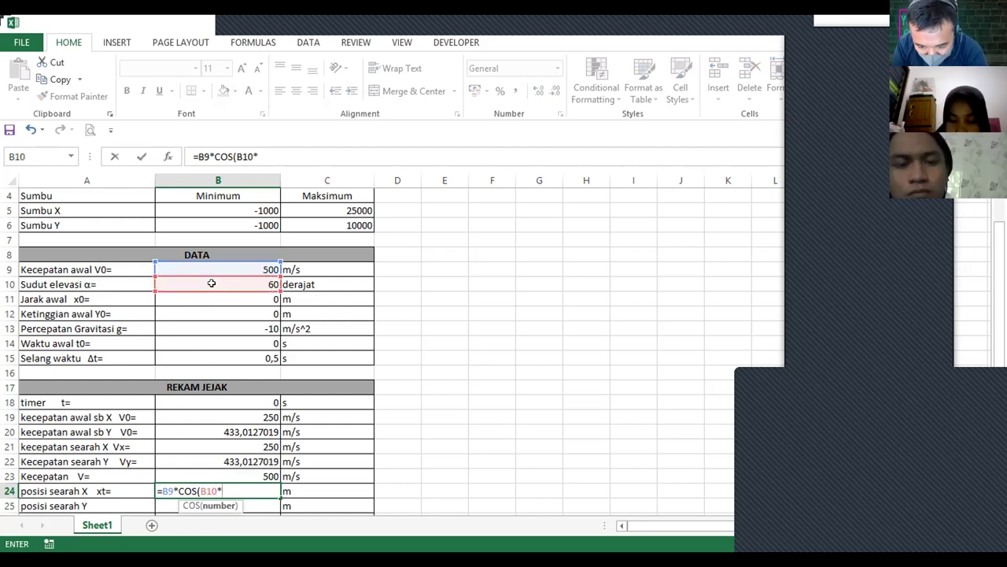
{"action": "type", "text": "PI()/1"}
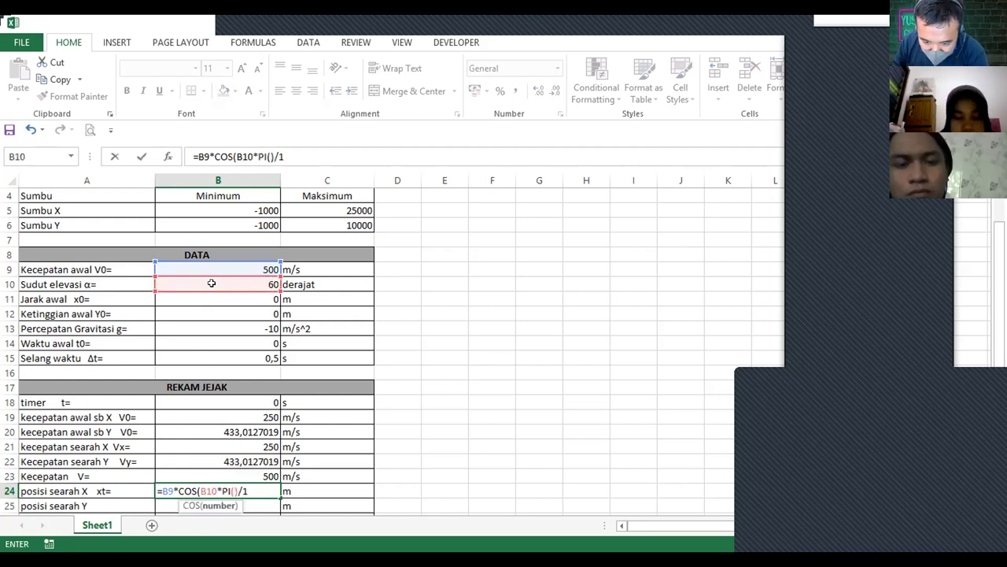
{"action": "type", "text": "80)"}
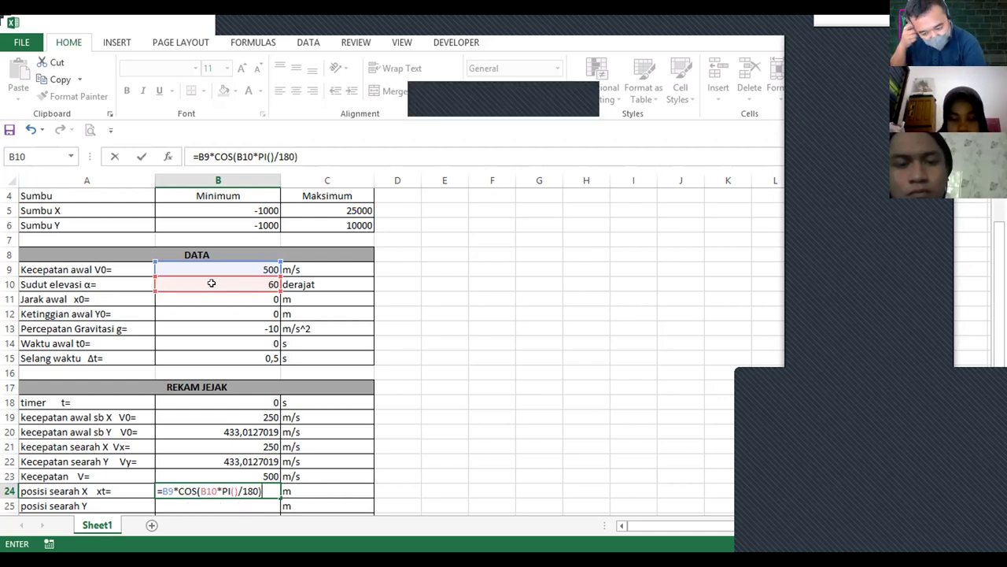
{"action": "type", "text": "*"}
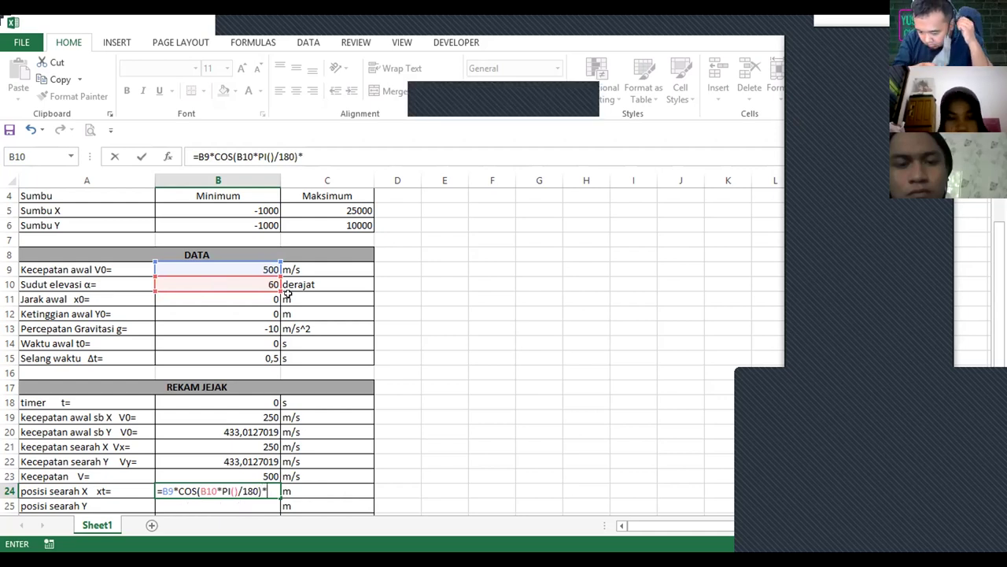
{"action": "left_click", "coordinate": [231, 400]}
{"action": "key", "text": "Return"}
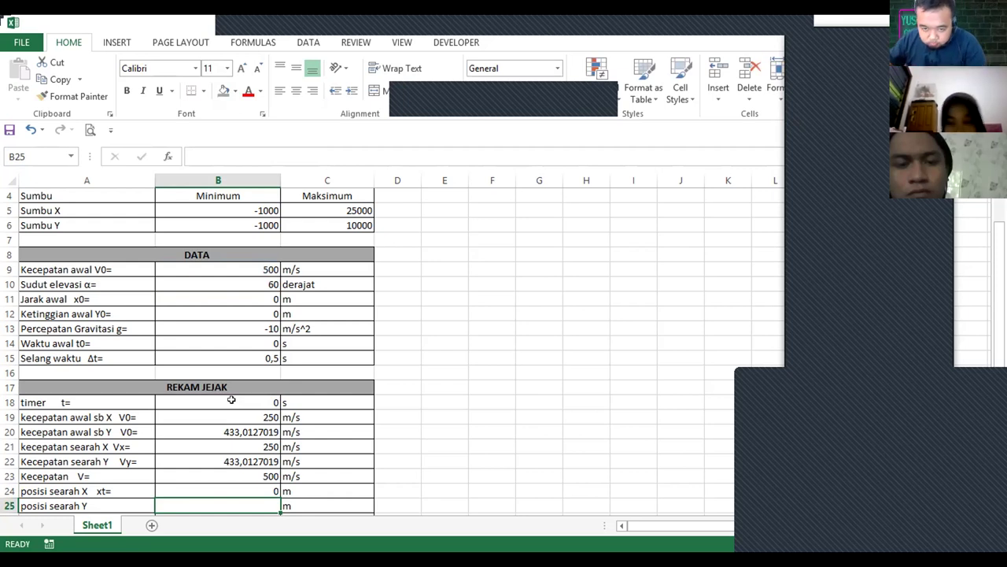
Calculate the Y-direction position in cell B25 with the formula =B12+B20*B18+0,5*B13*B18^2
{"action": "type", "text": "="}
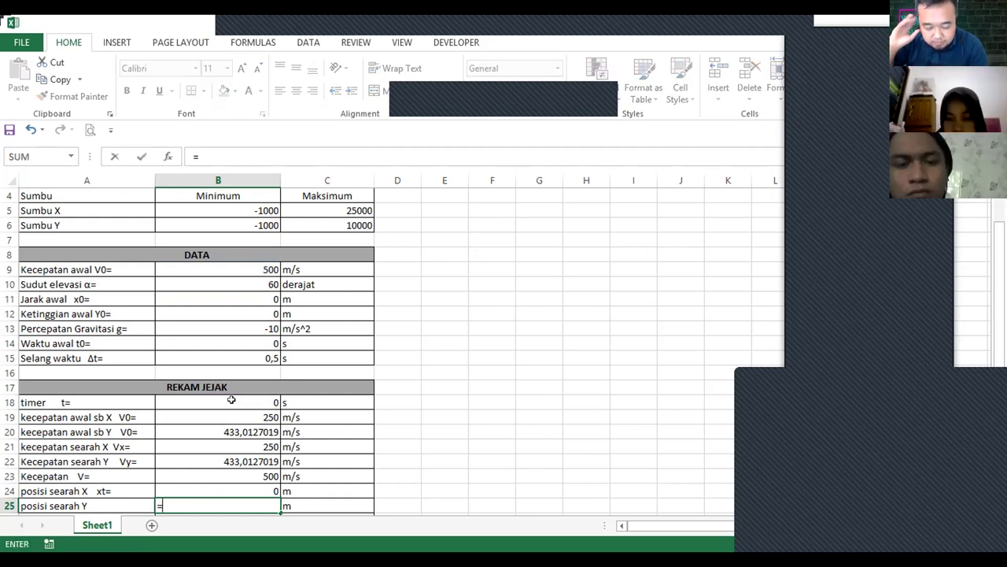
{"action": "left_click", "coordinate": [186, 314]}
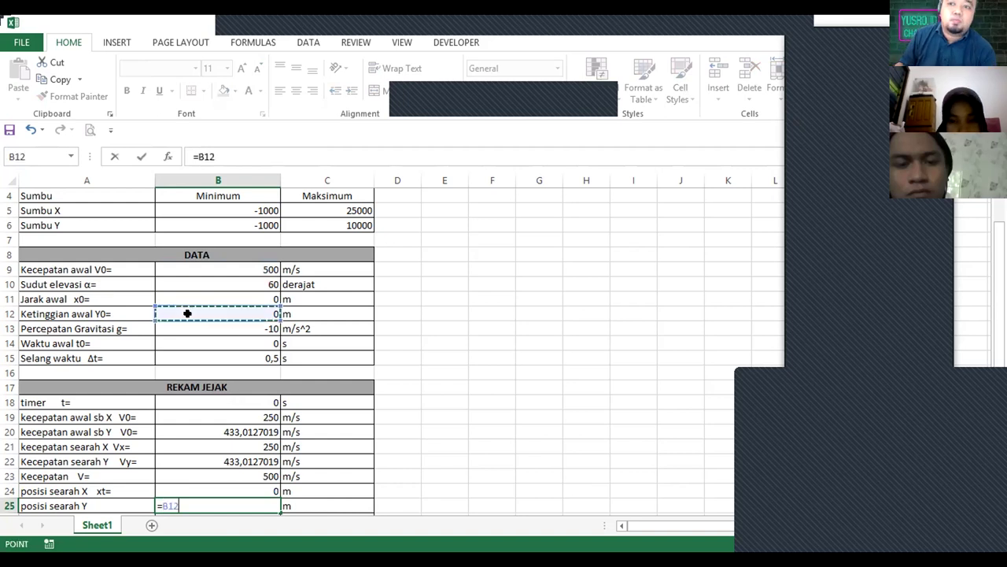
{"action": "type", "text": "+"}
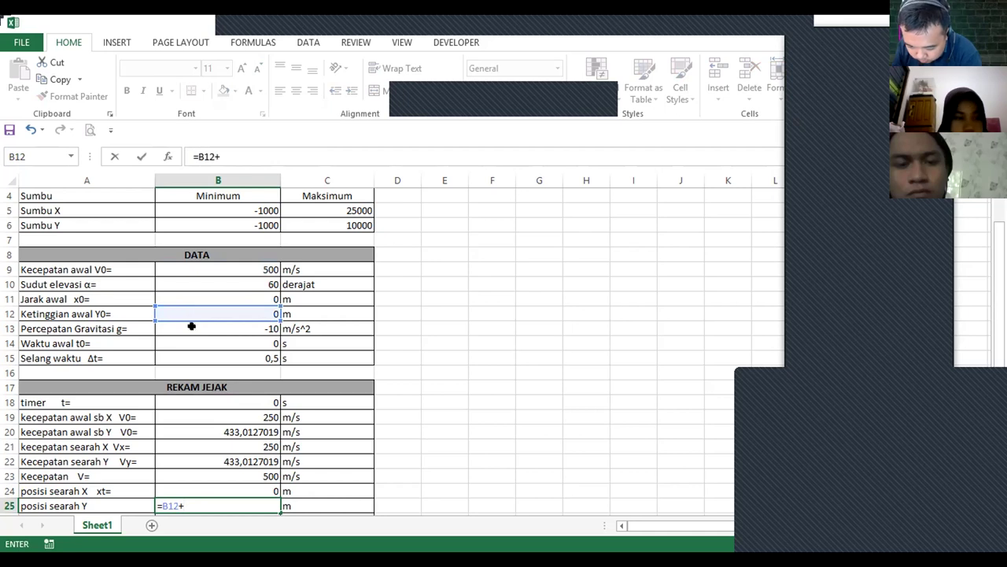
{"action": "left_click", "coordinate": [194, 426]}
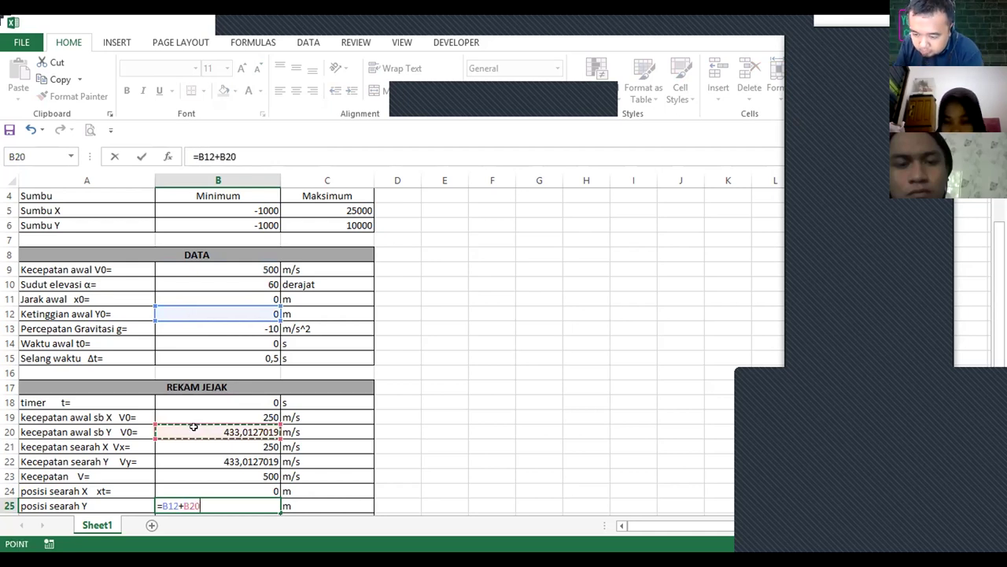
{"action": "type", "text": "*"}
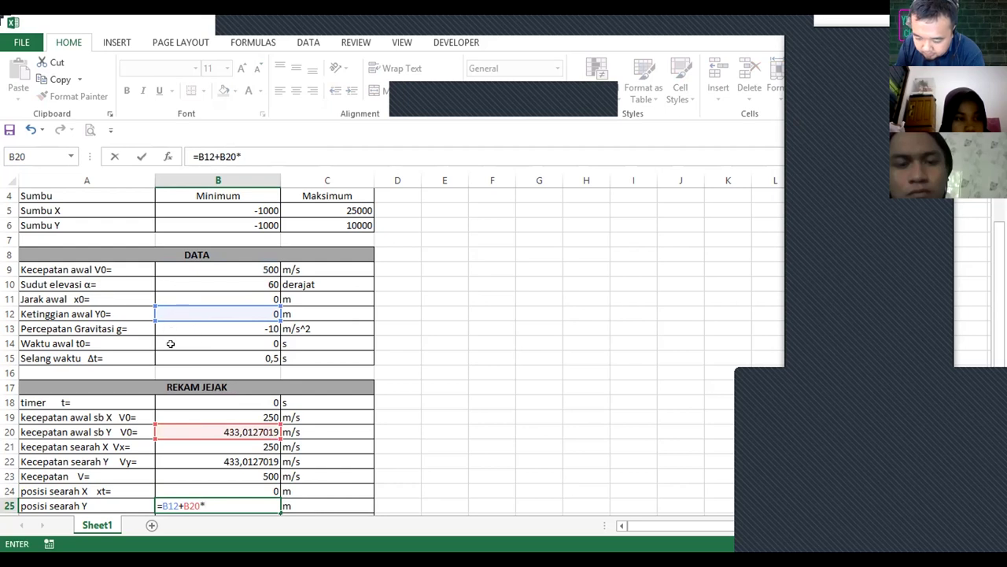
{"action": "left_click", "coordinate": [182, 397]}
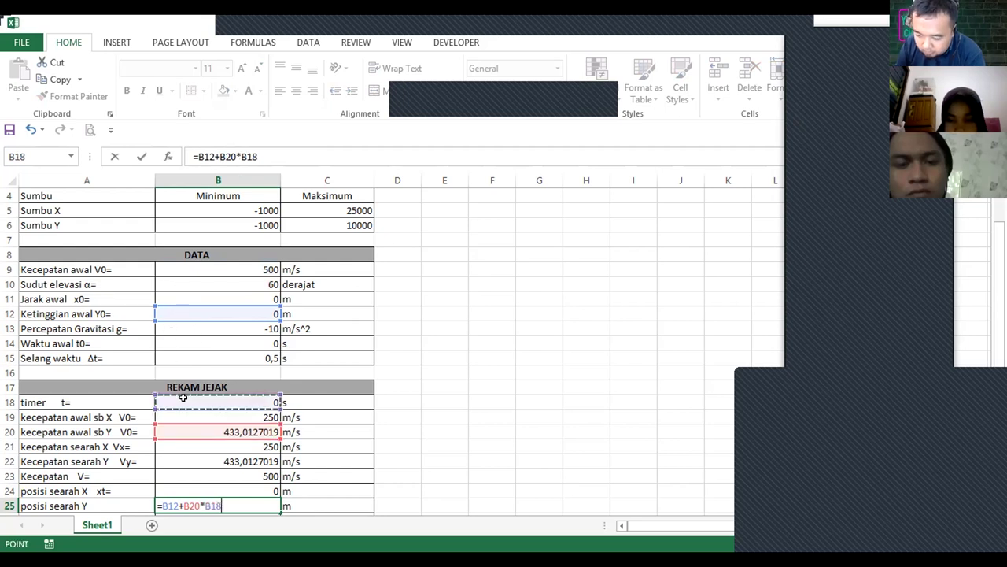
{"action": "type", "text": "+"}
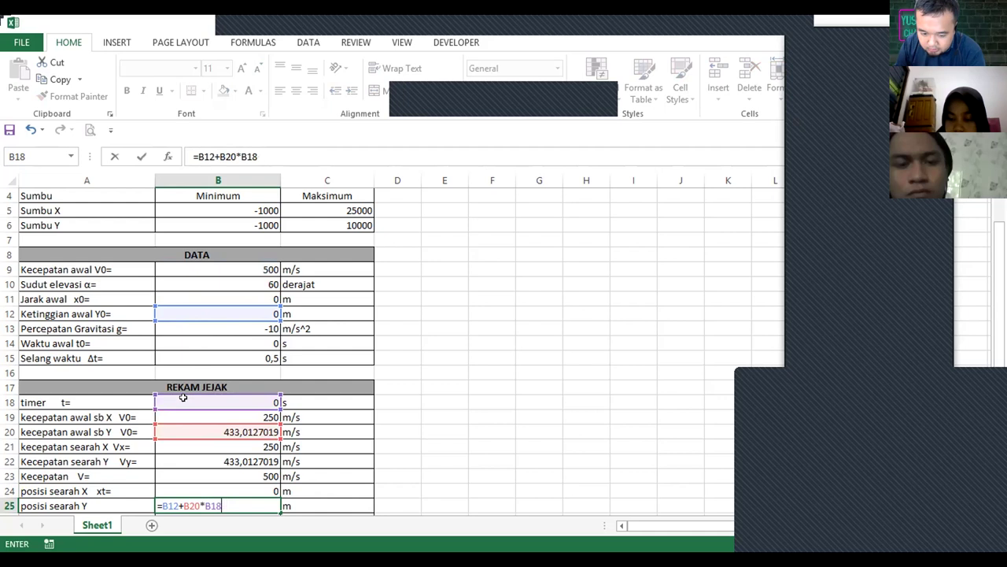
{"action": "type", "text": "0,5"}
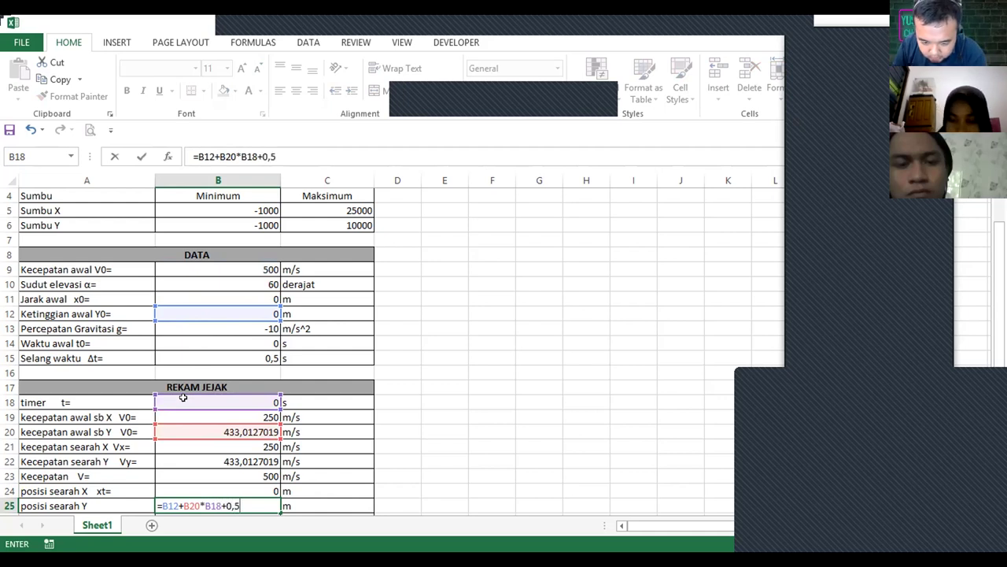
{"action": "type", "text": "*"}
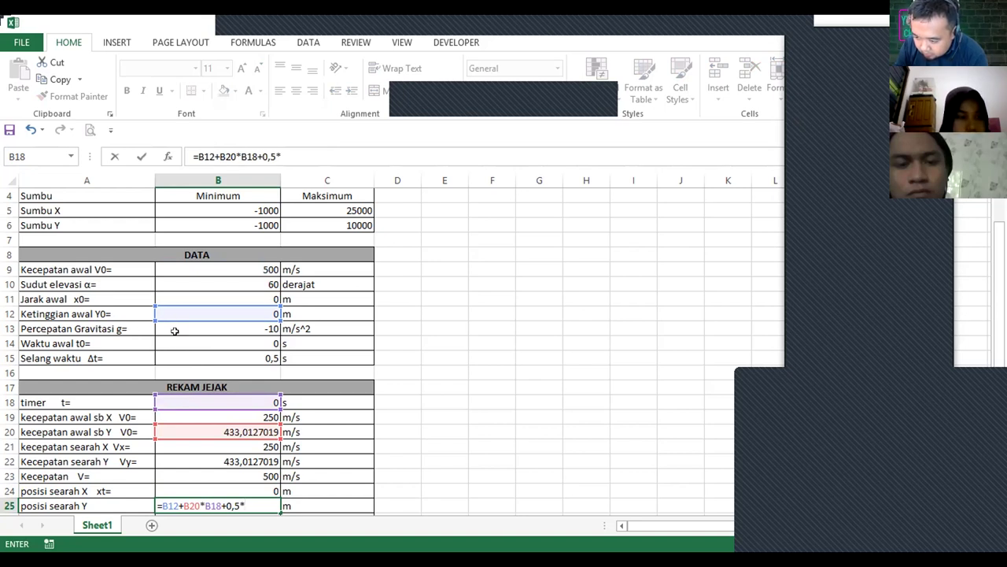
{"action": "left_click", "coordinate": [174, 331]}
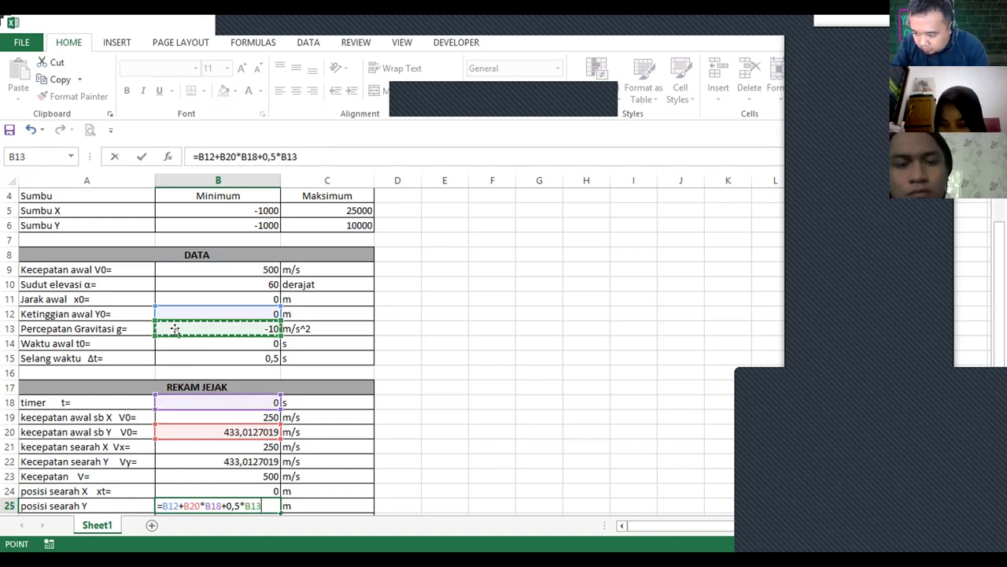
{"action": "type", "text": "*"}
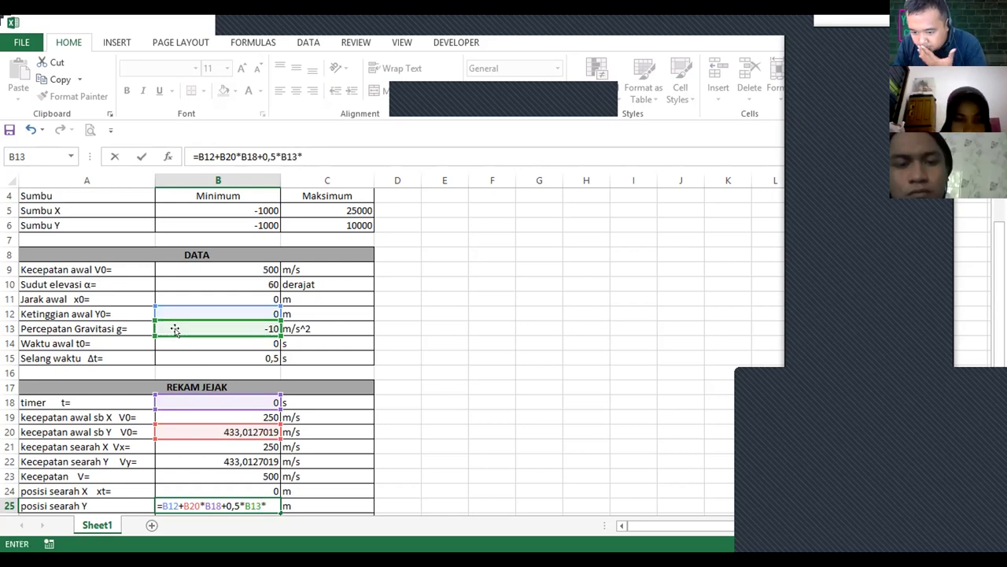
{"action": "left_click", "coordinate": [191, 401]}
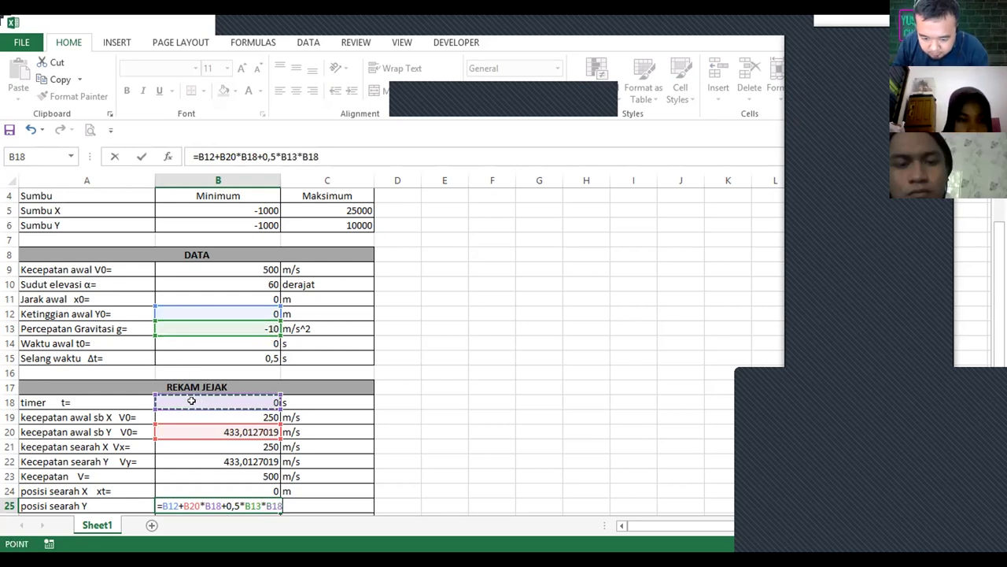
{"action": "type", "text": "^2"}
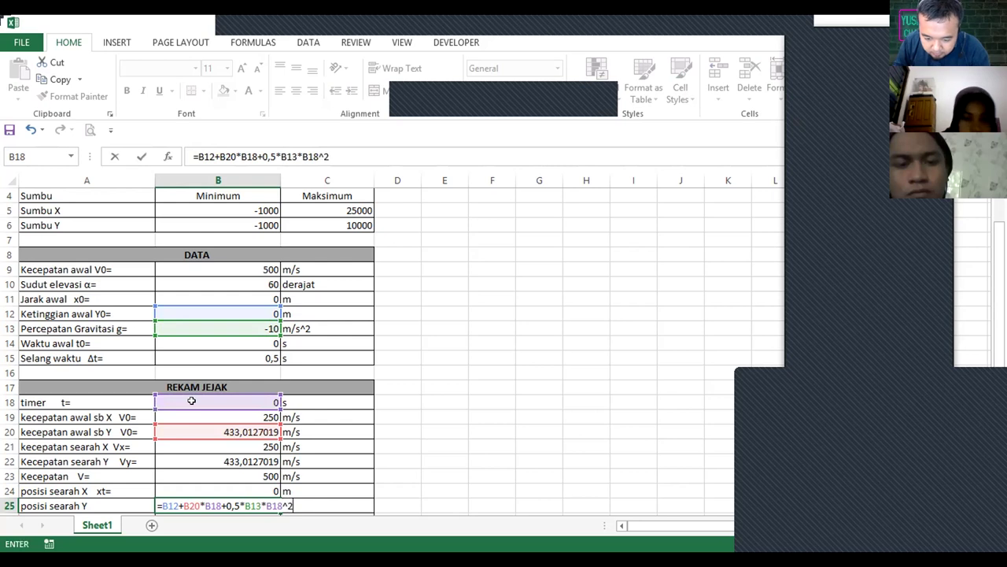
{"action": "key", "text": "Return"}
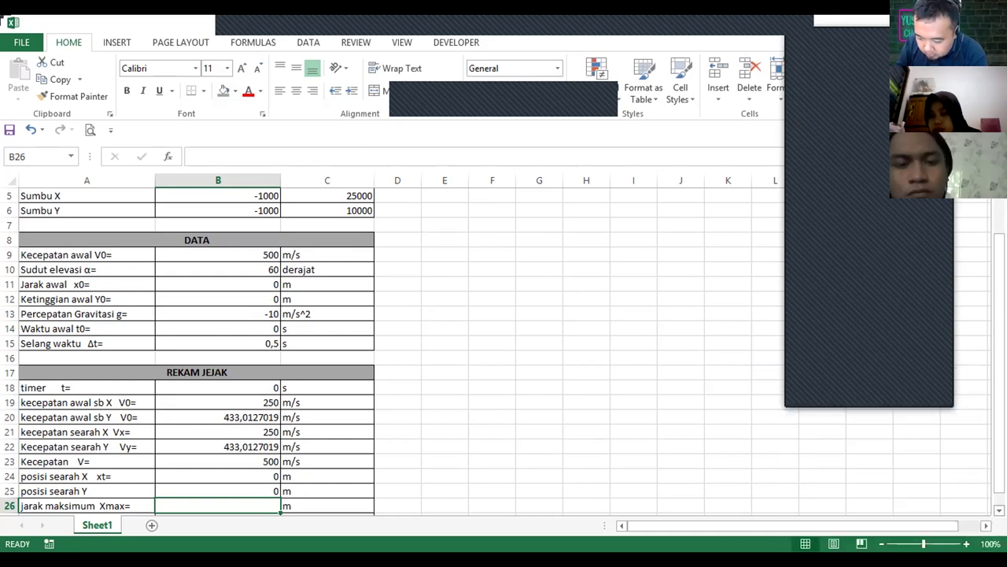
{"action": "scroll", "coordinate": [394, 346], "scroll_direction": "down", "scroll_amount": 1}
{"action": "scroll", "coordinate": [616, 423], "scroll_direction": "down", "scroll_amount": 1}
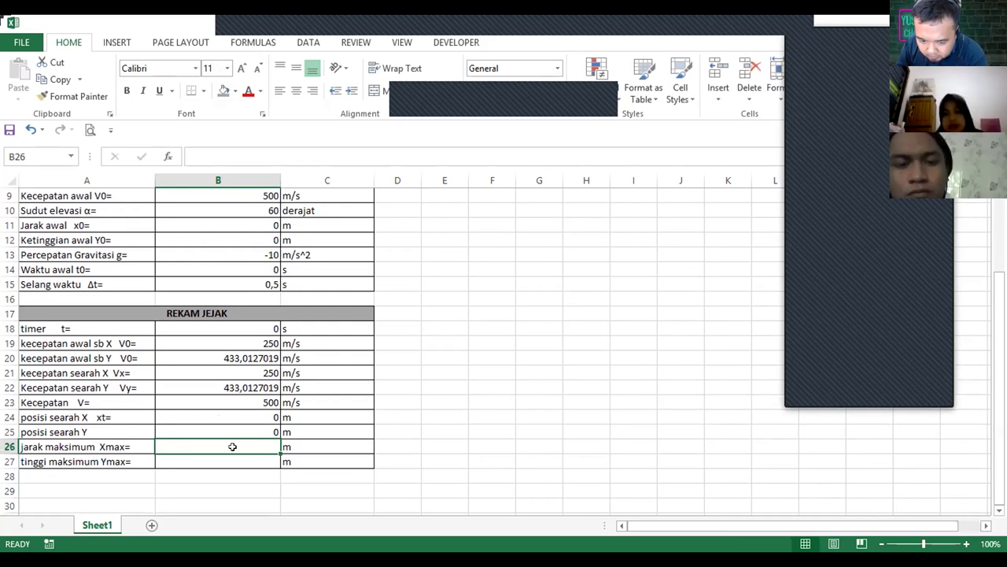
{"action": "type", "text": "2*"}
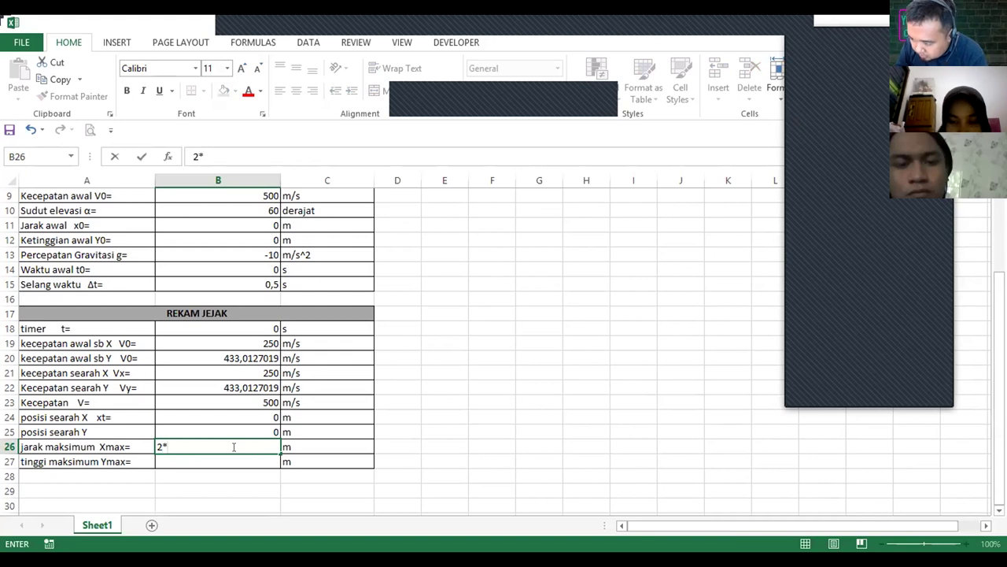
{"action": "left_click", "coordinate": [187, 195]}
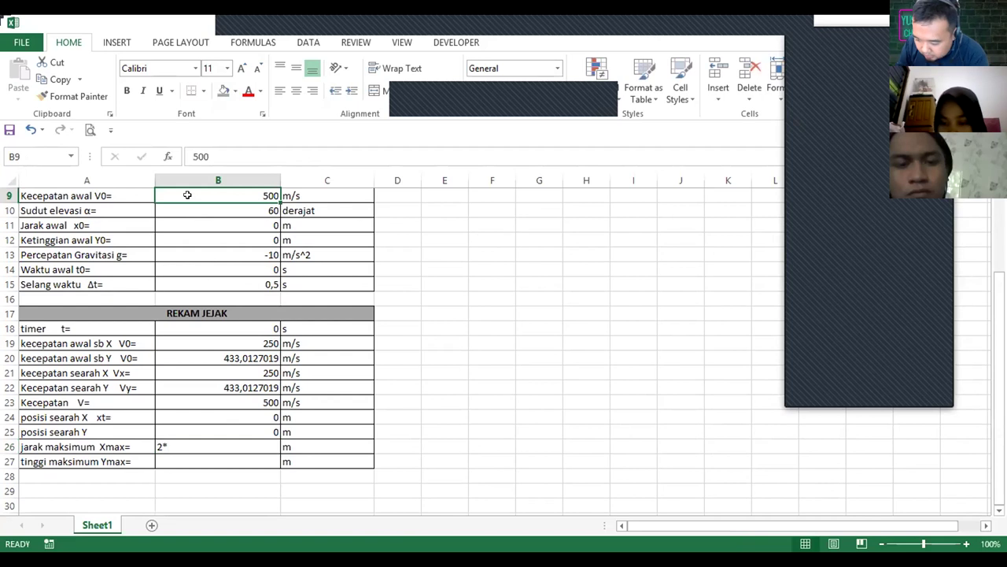
{"action": "type", "text": "^2"}
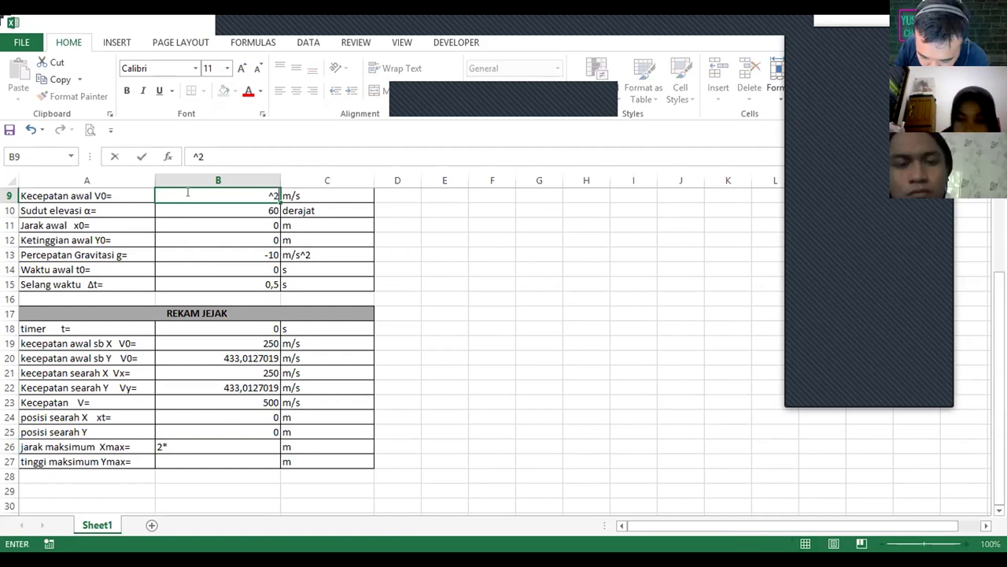
{"action": "type", "text": "*"}
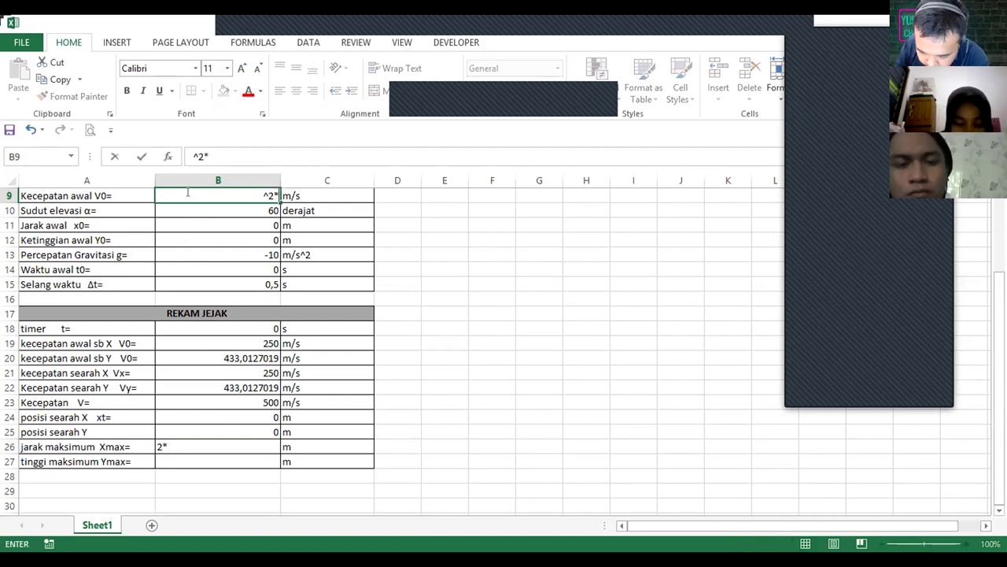
{"action": "type", "text": "SIN("}
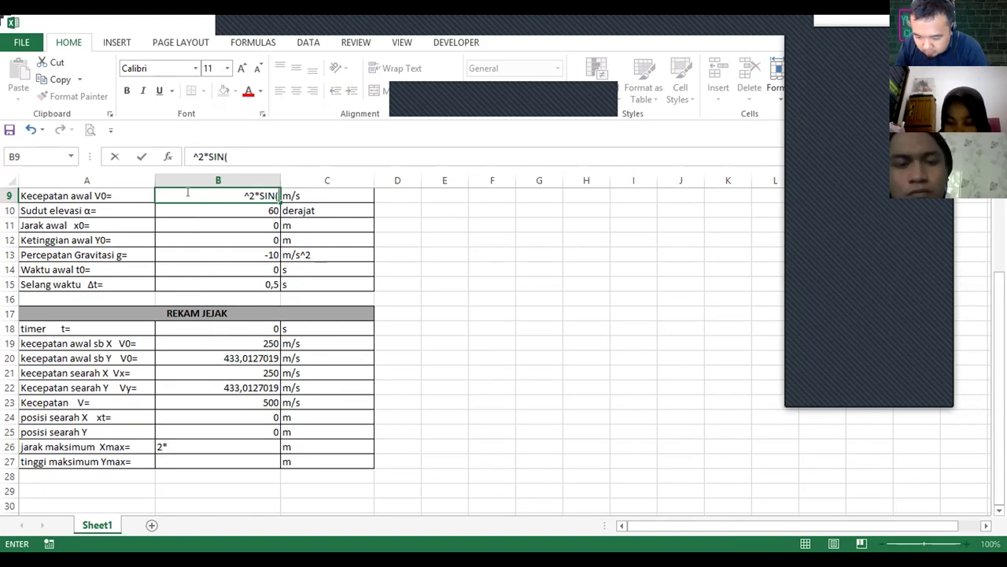
{"action": "left_click", "coordinate": [244, 210]}
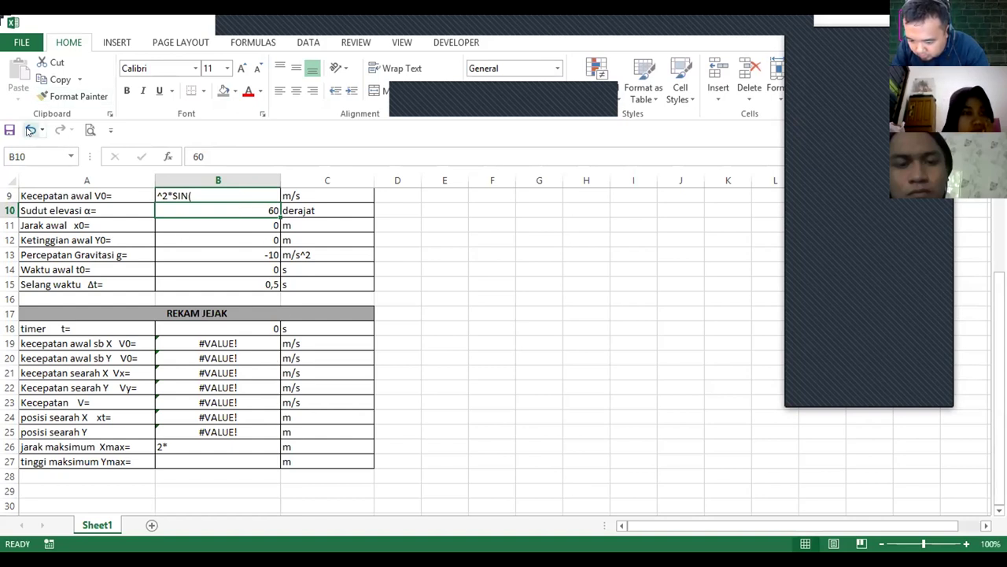
{"action": "left_click", "coordinate": [29, 130]}
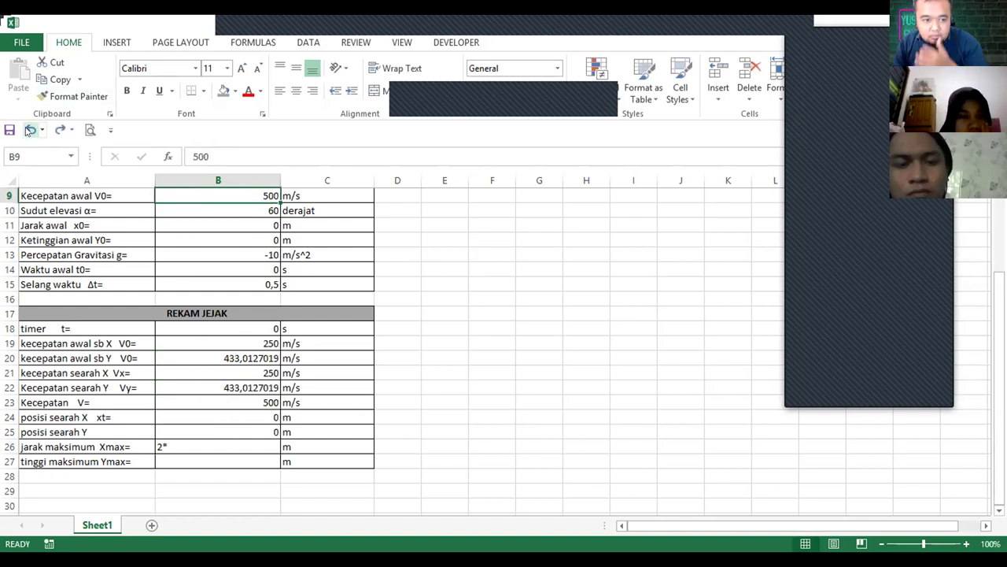
{"action": "left_click", "coordinate": [184, 438]}
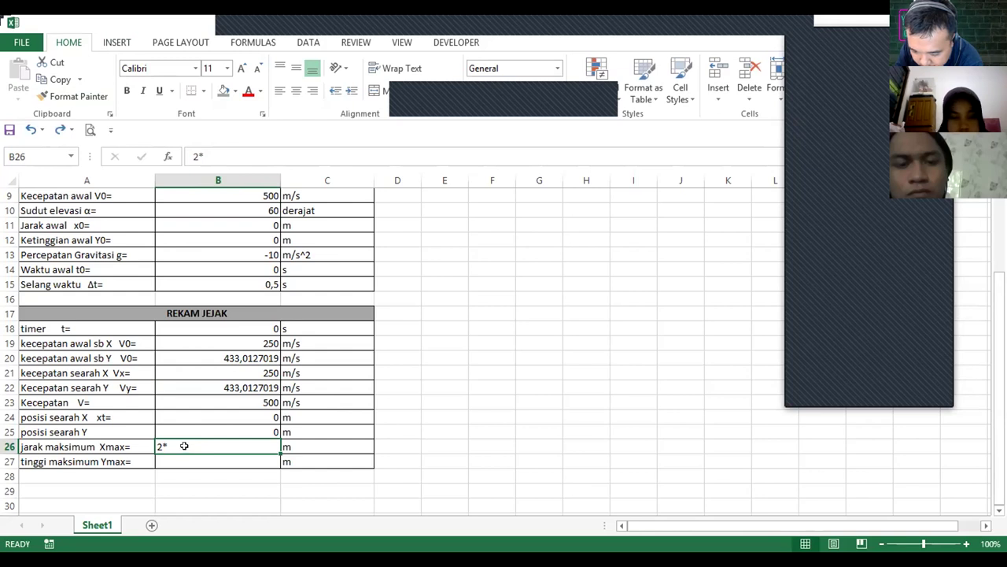
{"action": "left_click", "coordinate": [209, 462]}
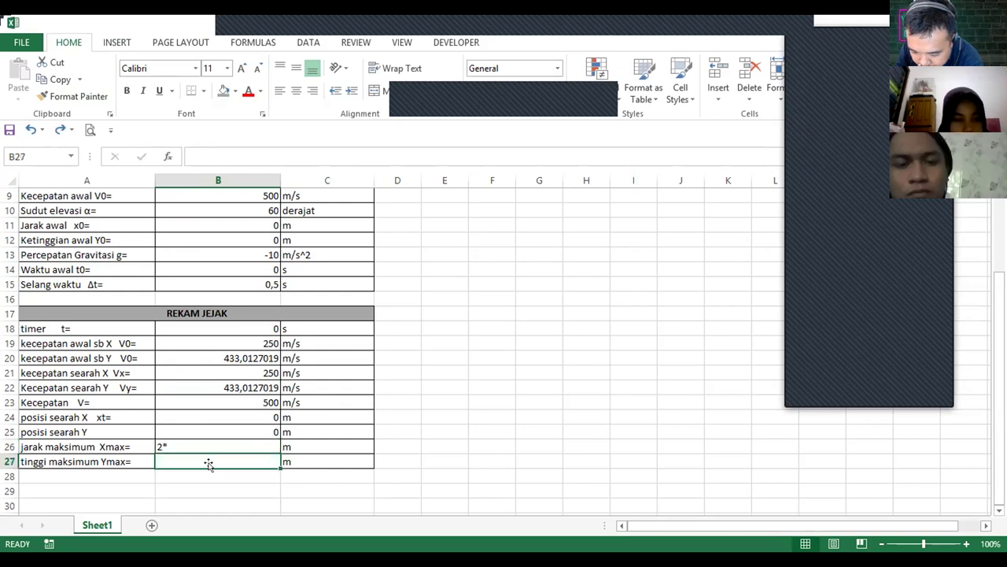
{"action": "left_click", "coordinate": [172, 449]}
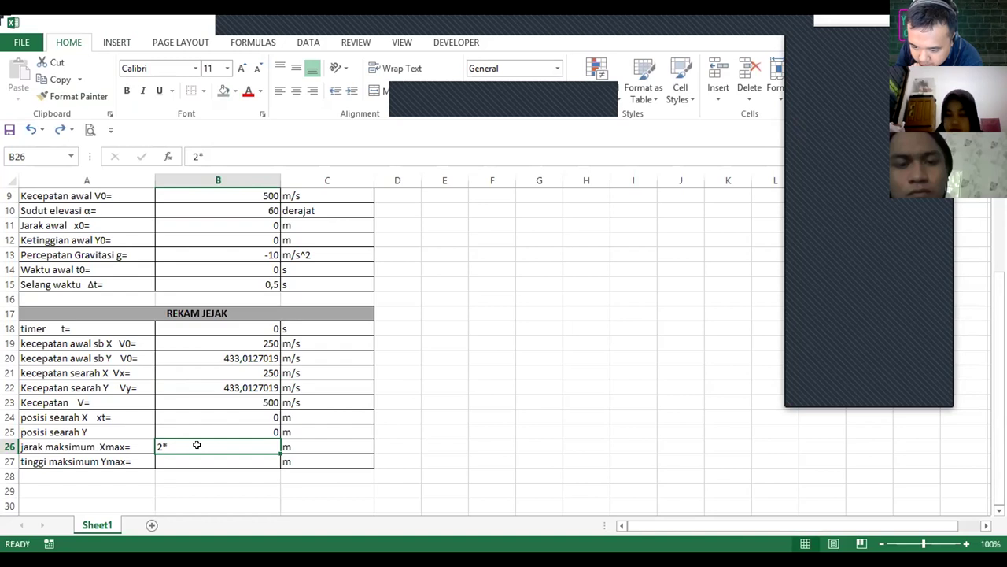
{"action": "left_click", "coordinate": [269, 458]}
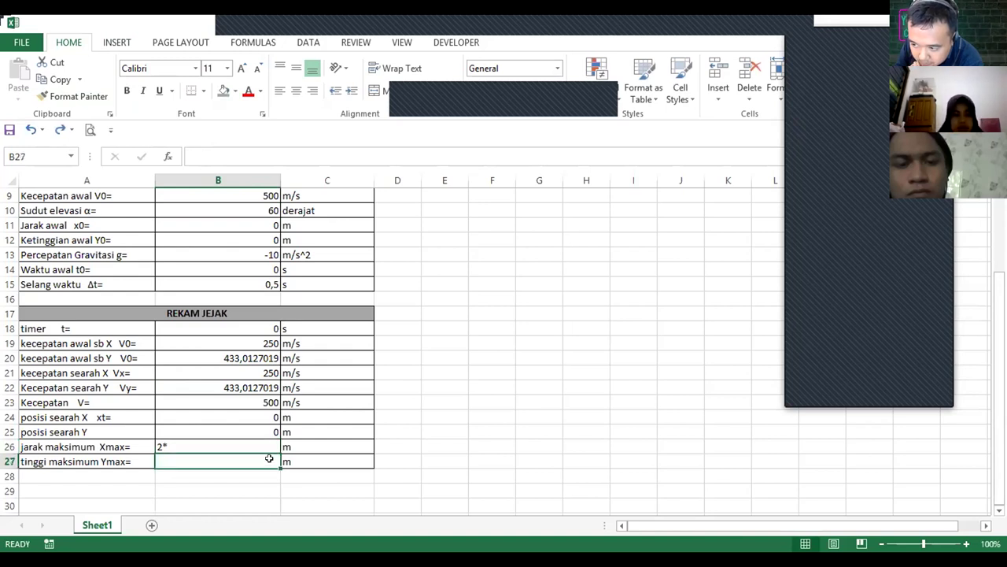
{"action": "left_click", "coordinate": [336, 501]}
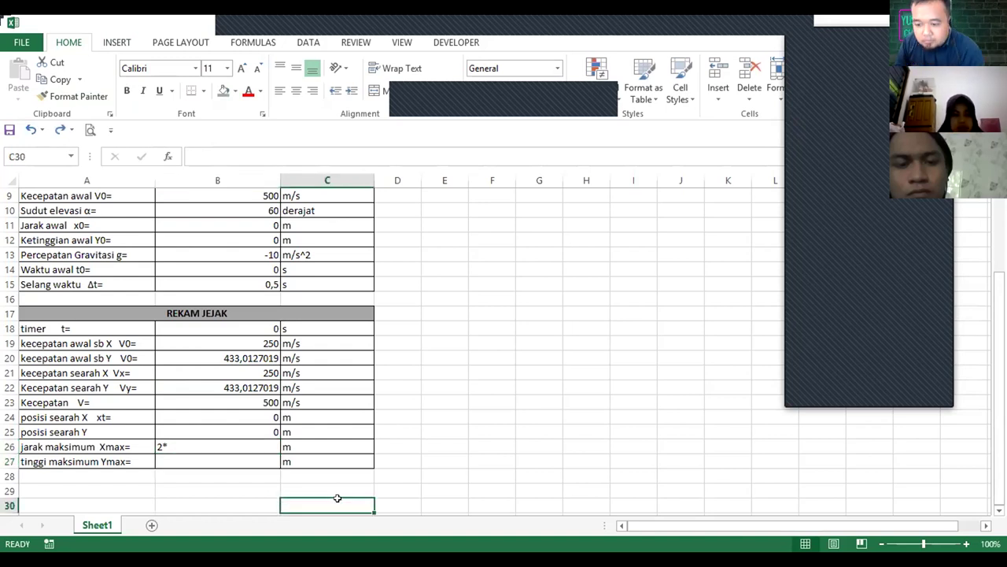
Replace the entry in cell B26 with the maximum distance Xmax formula =2*B9^2*SIN(B10*PI()/180)*COS(B10*PI()/180)/-B13
{"action": "left_click", "coordinate": [197, 438]}
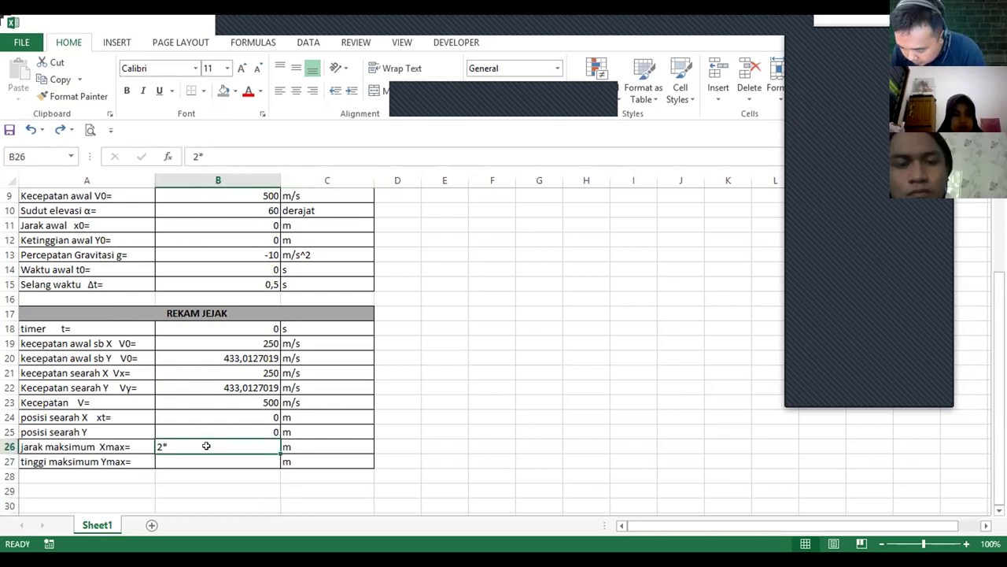
{"action": "double_click", "coordinate": [206, 445]}
{"action": "key", "text": "BackSpace"}
{"action": "key", "text": "BackSpace"}
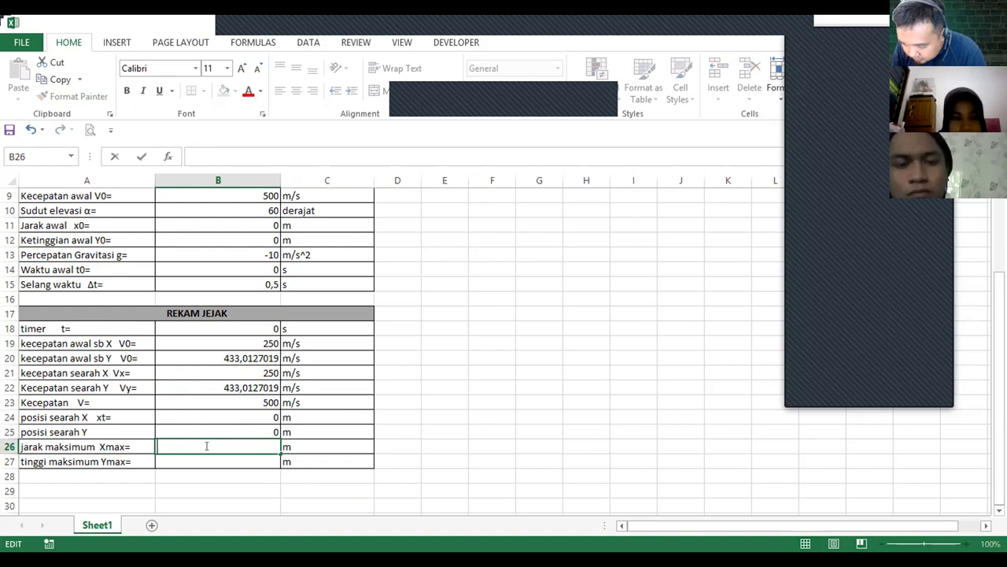
{"action": "type", "text": "=2*"}
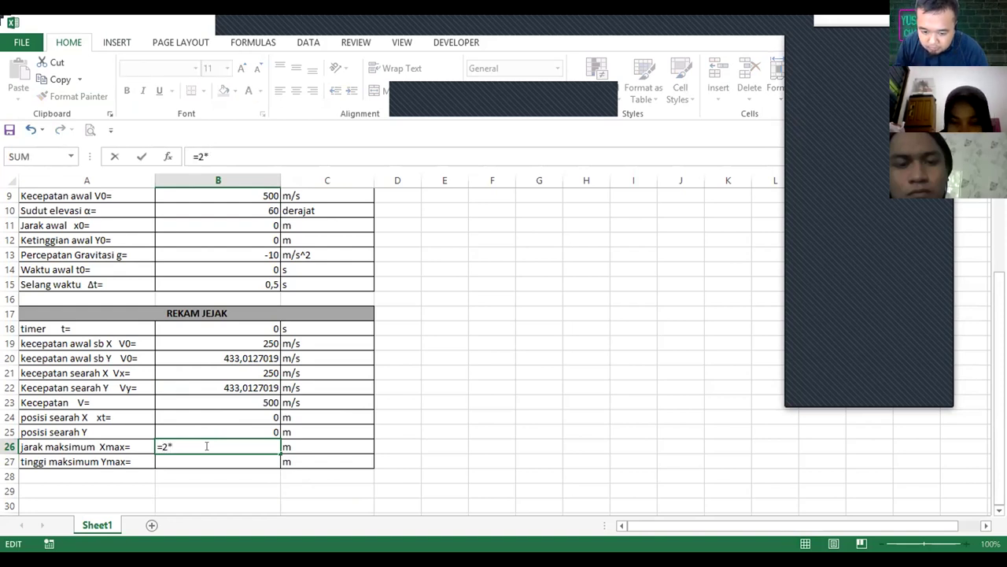
{"action": "left_click", "coordinate": [185, 195]}
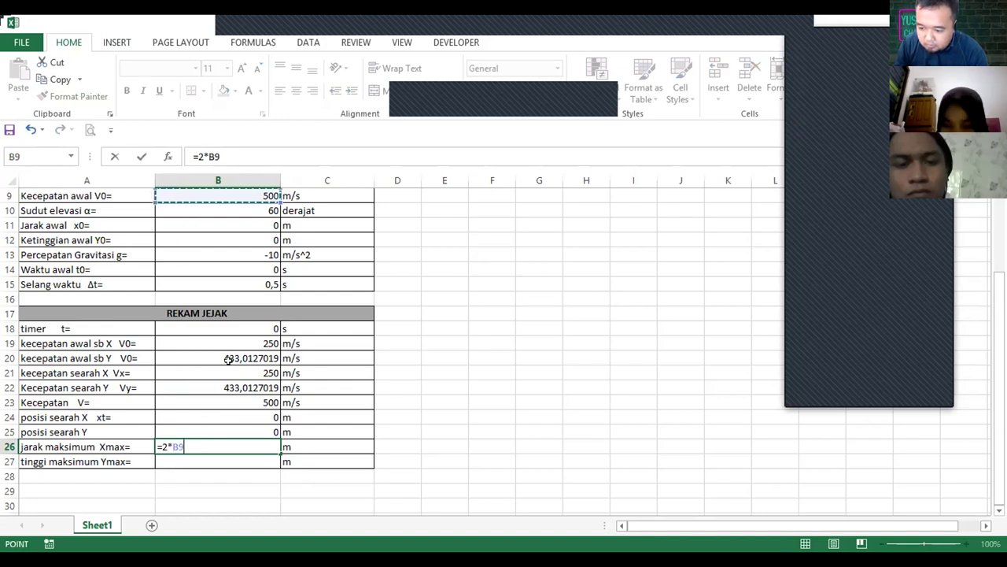
{"action": "type", "text": "^2"}
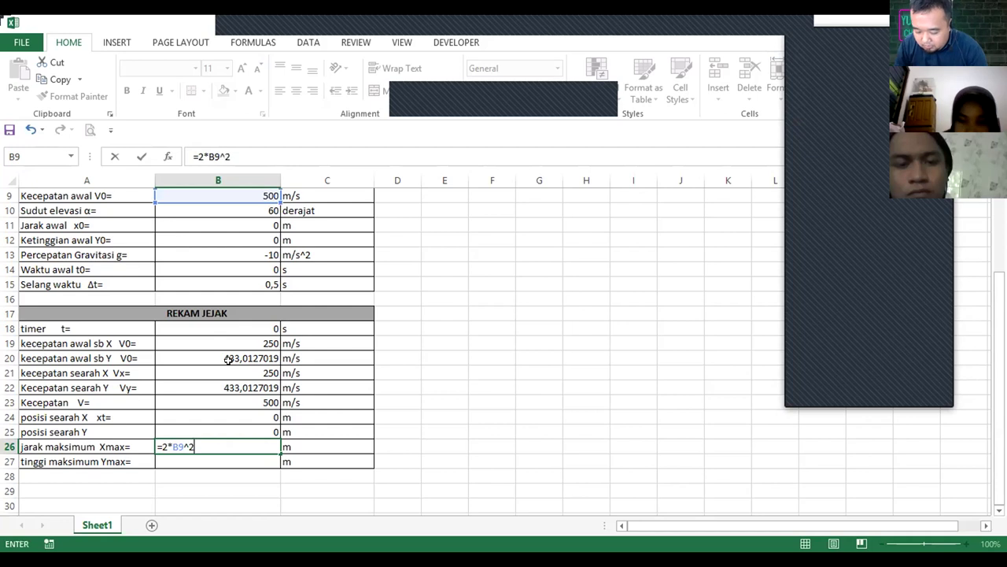
{"action": "type", "text": "*"}
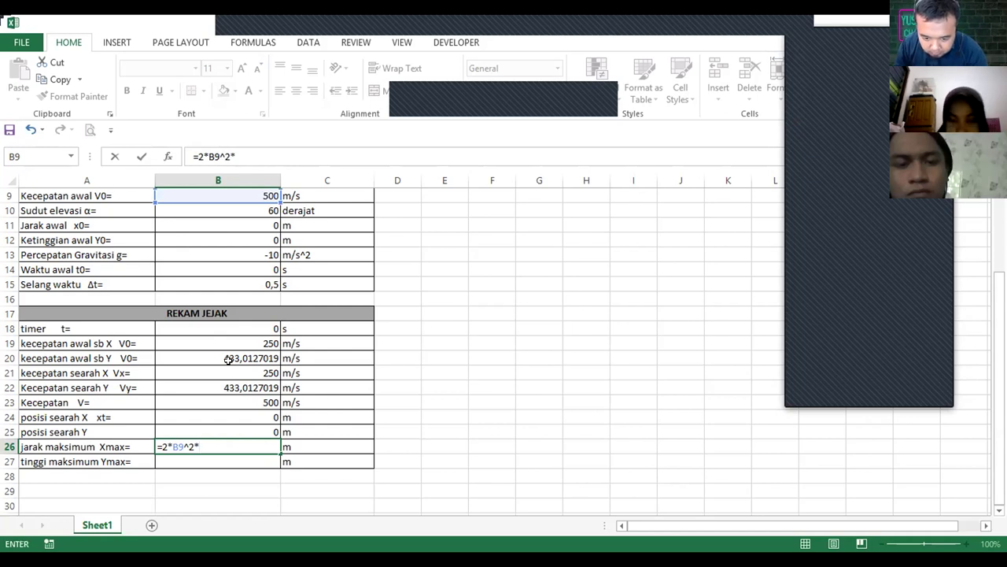
{"action": "type", "text": "SIN("}
{"action": "left_click", "coordinate": [210, 203]}
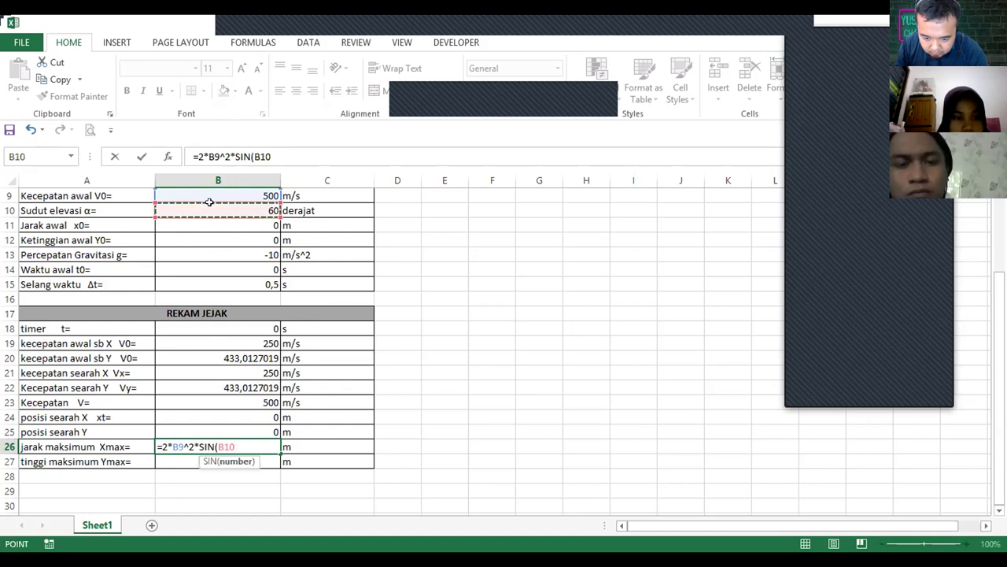
{"action": "type", "text": "*"}
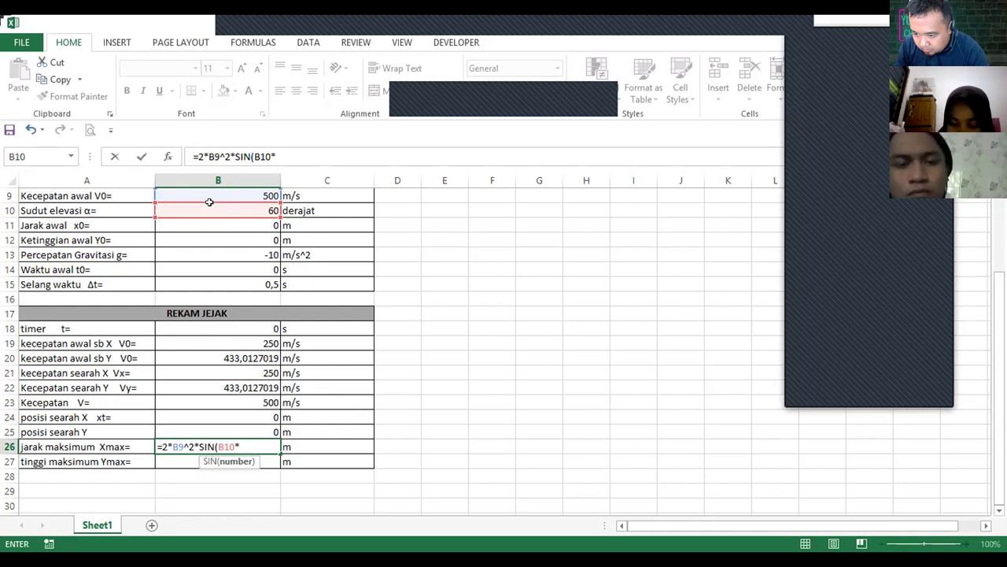
{"action": "type", "text": "PI()/180"}
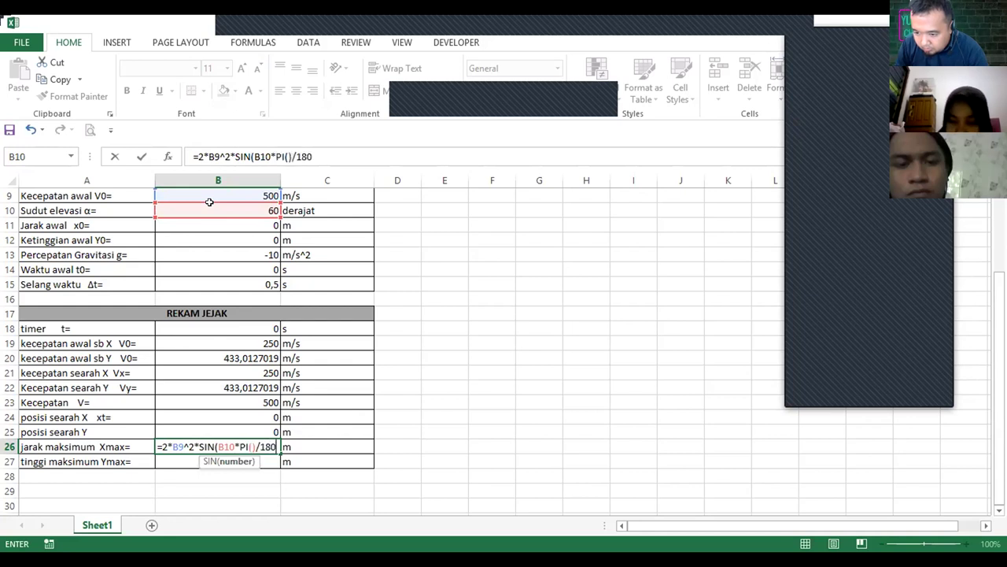
{"action": "type", "text": ")"}
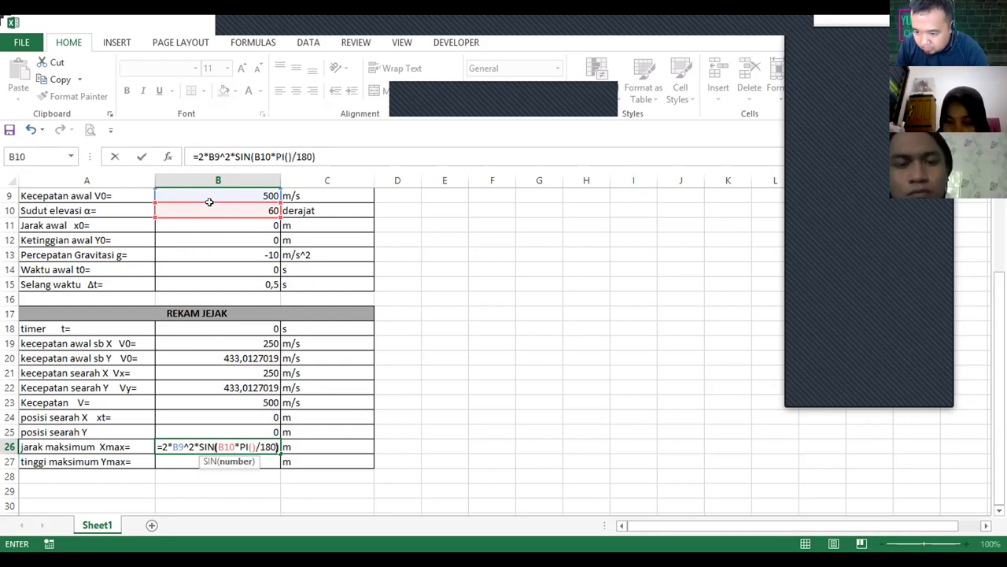
{"action": "type", "text": "*"}
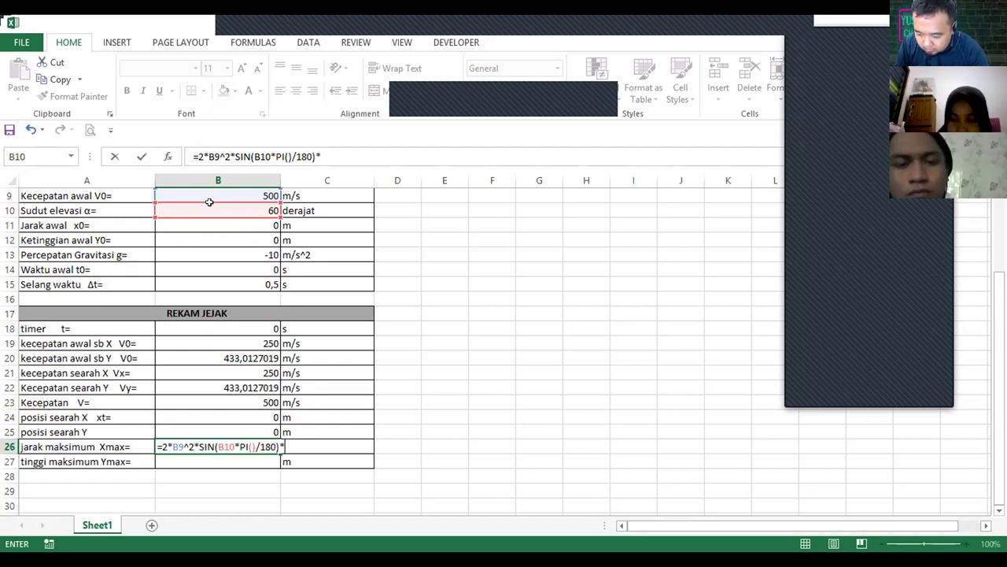
{"action": "type", "text": "COS("}
{"action": "left_click", "coordinate": [182, 207]}
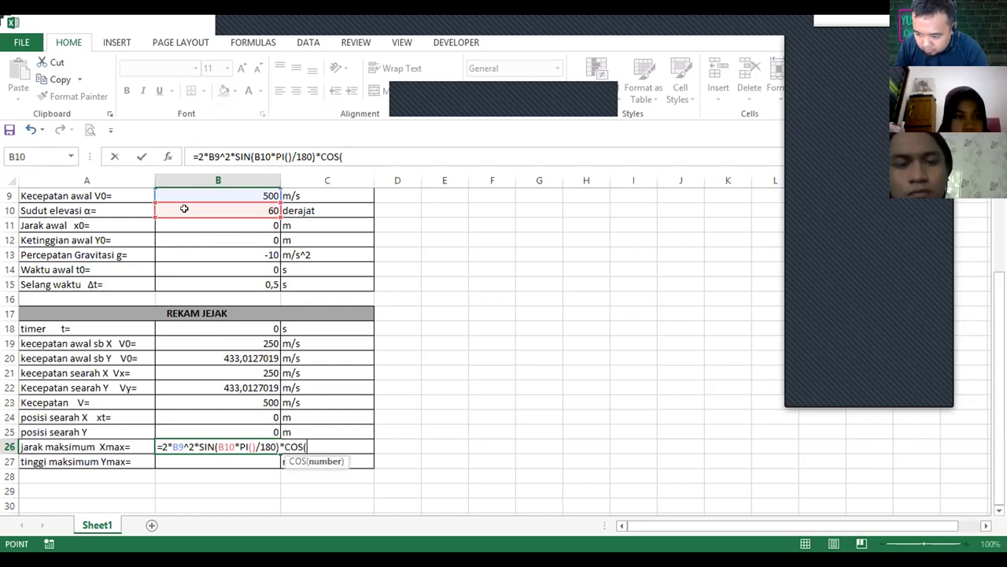
{"action": "type", "text": "*"}
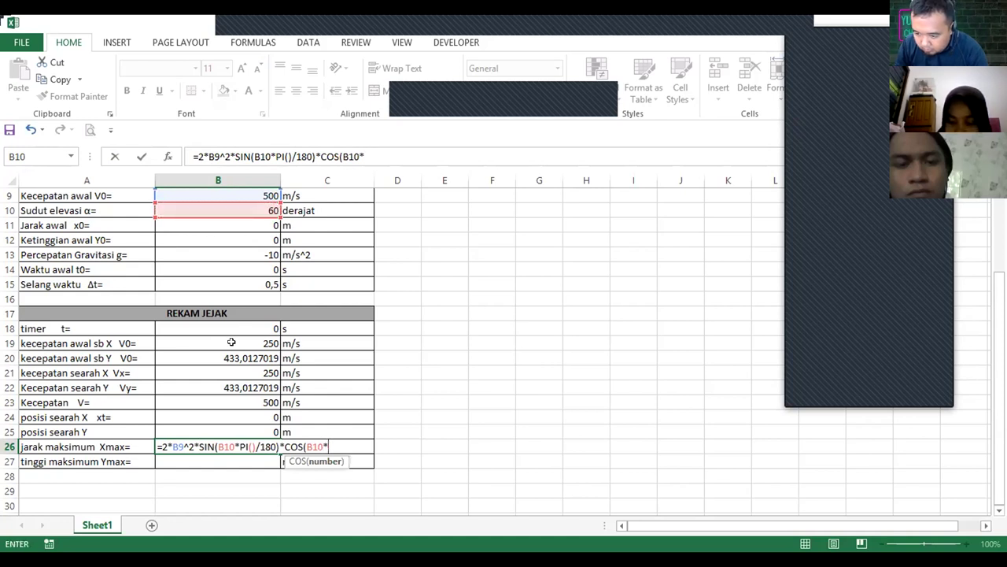
{"action": "type", "text": "PI()/180"}
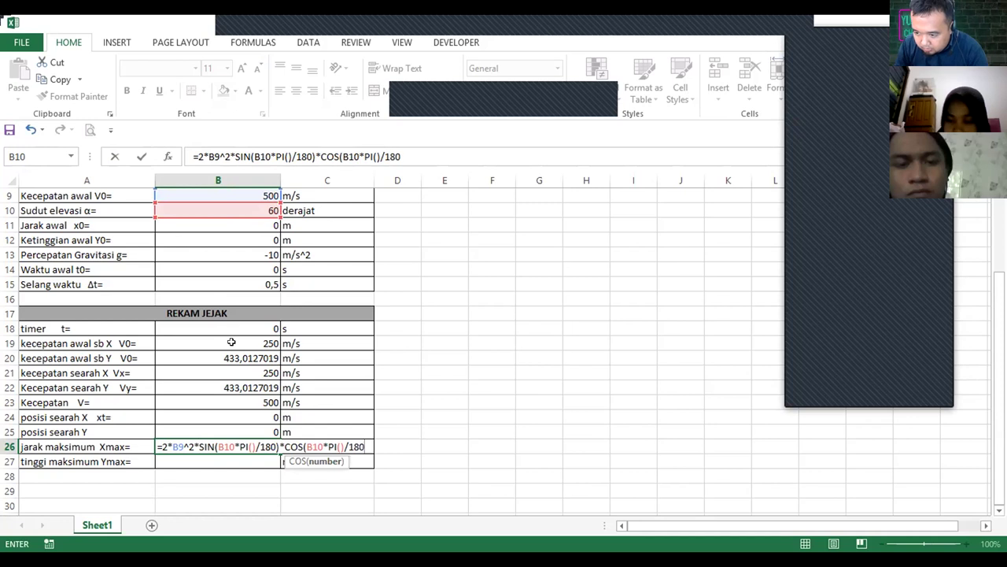
{"action": "type", "text": ")"}
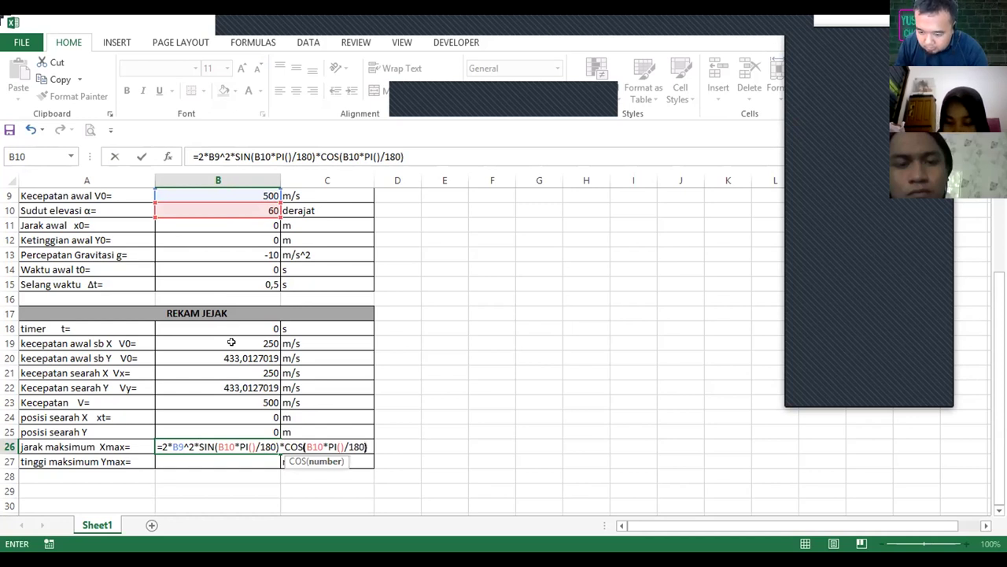
{"action": "type", "text": "/"}
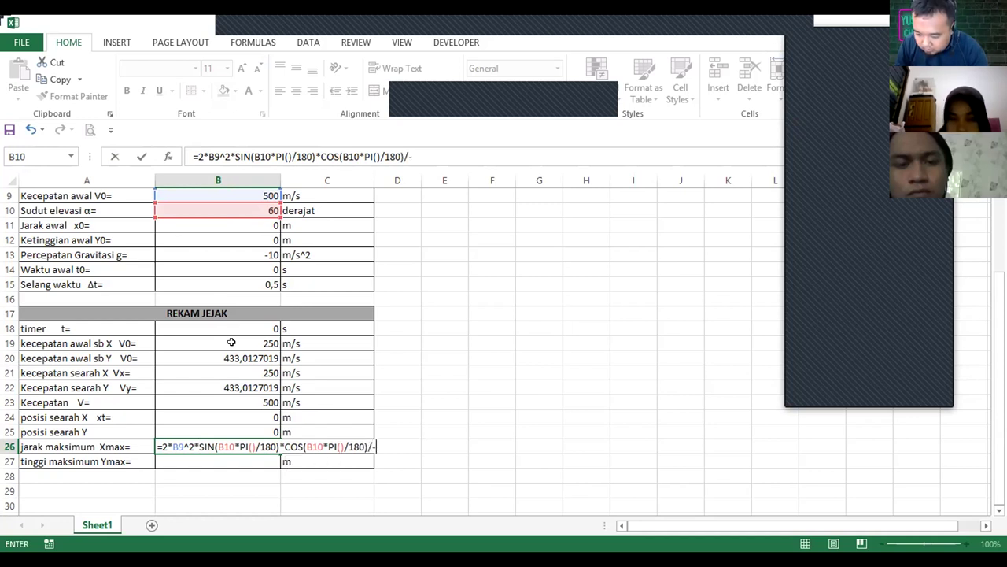
{"action": "type", "text": "-"}
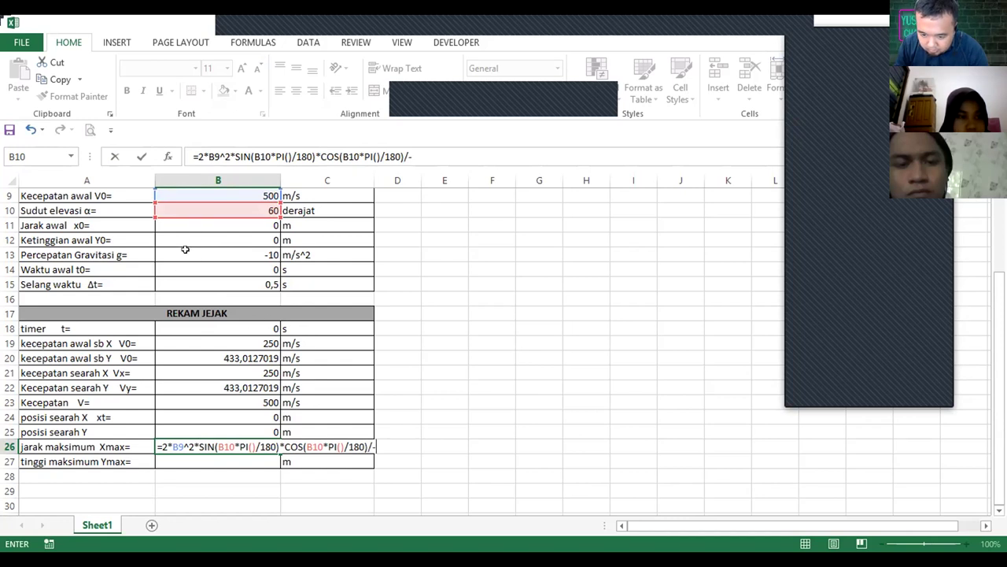
{"action": "left_click", "coordinate": [185, 249]}
{"action": "key", "text": "Return"}
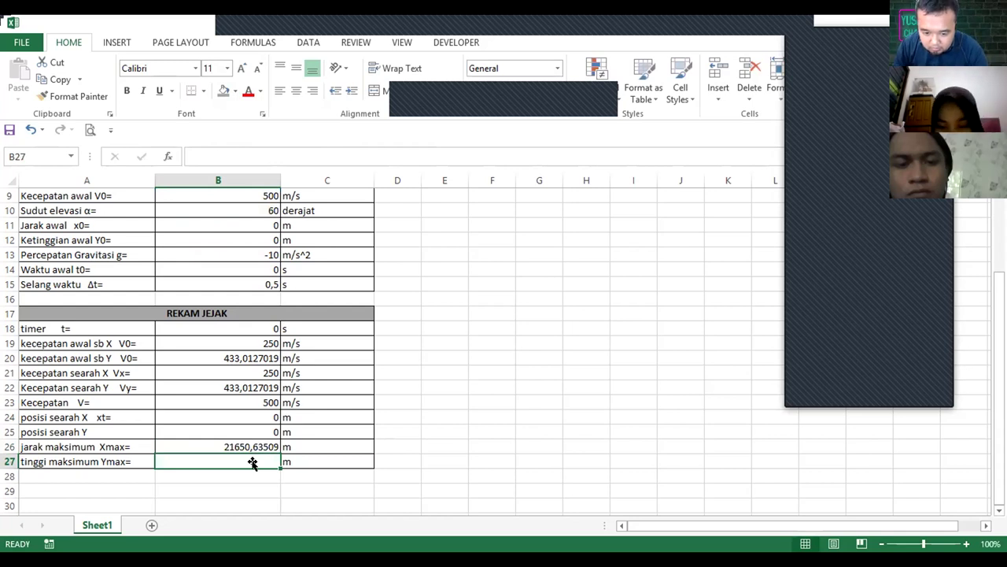
Calculate the maximum height Ymax in cell B27 with the formula =B9^2*SIN(B10*PI()/180)^2/2*B13
{"action": "type", "text": "="}
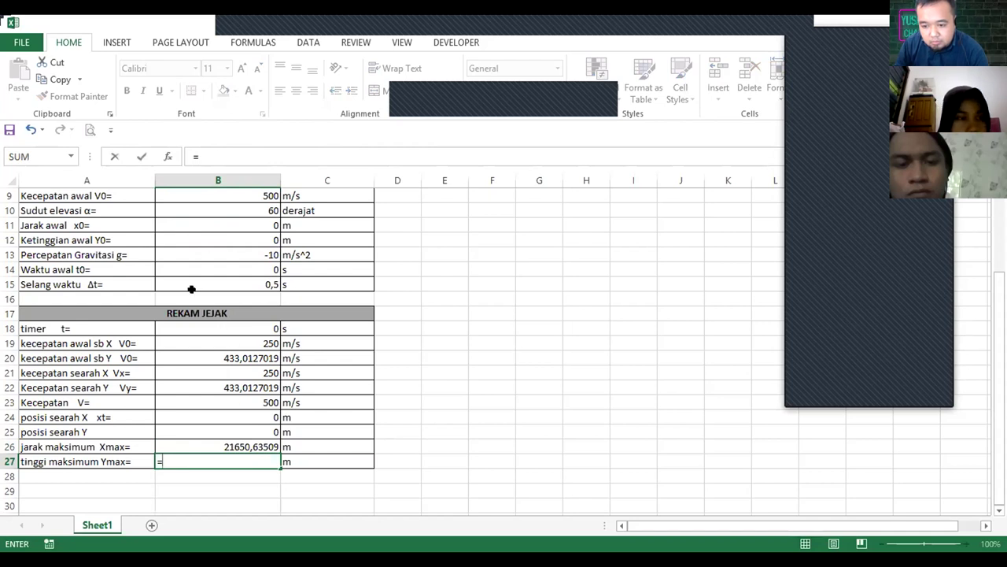
{"action": "left_click", "coordinate": [233, 195]}
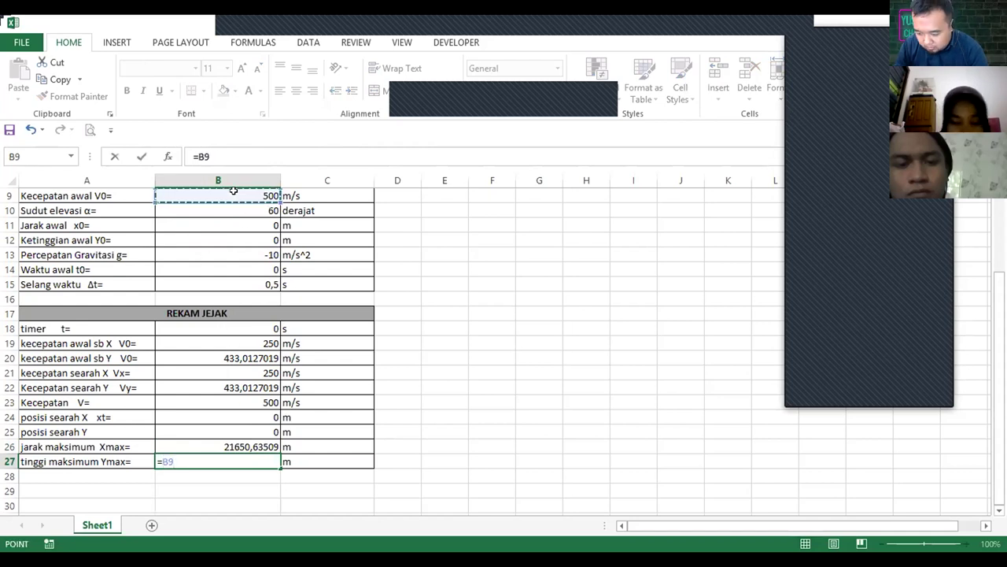
{"action": "type", "text": "^2*"}
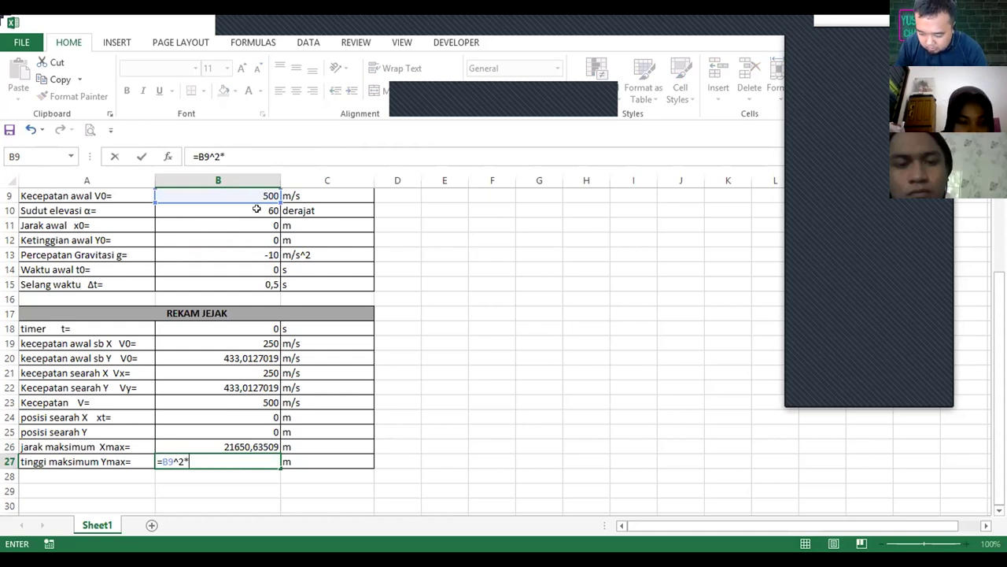
{"action": "type", "text": "S"}
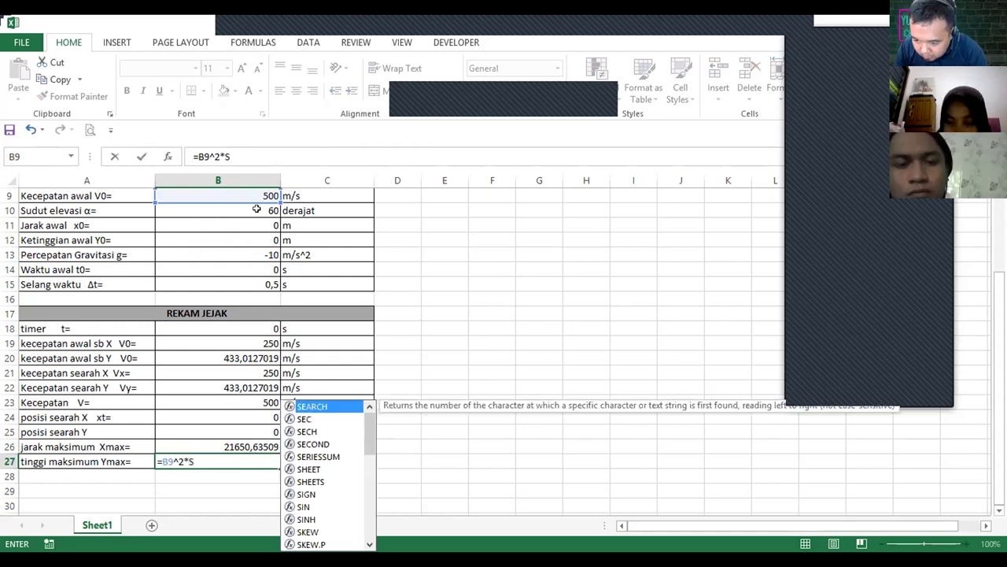
{"action": "type", "text": "IN("}
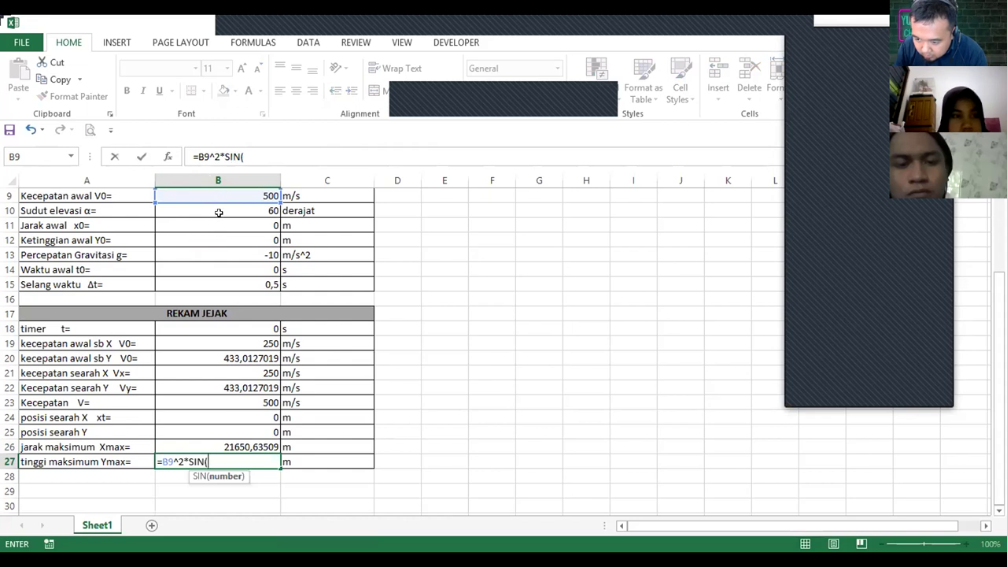
{"action": "mouse_move", "coordinate": [219, 213]}
{"action": "left_mouse_down"}
{"action": "mouse_move", "coordinate": [219, 222]}
{"action": "mouse_move", "coordinate": [216, 203]}
{"action": "left_mouse_up"}
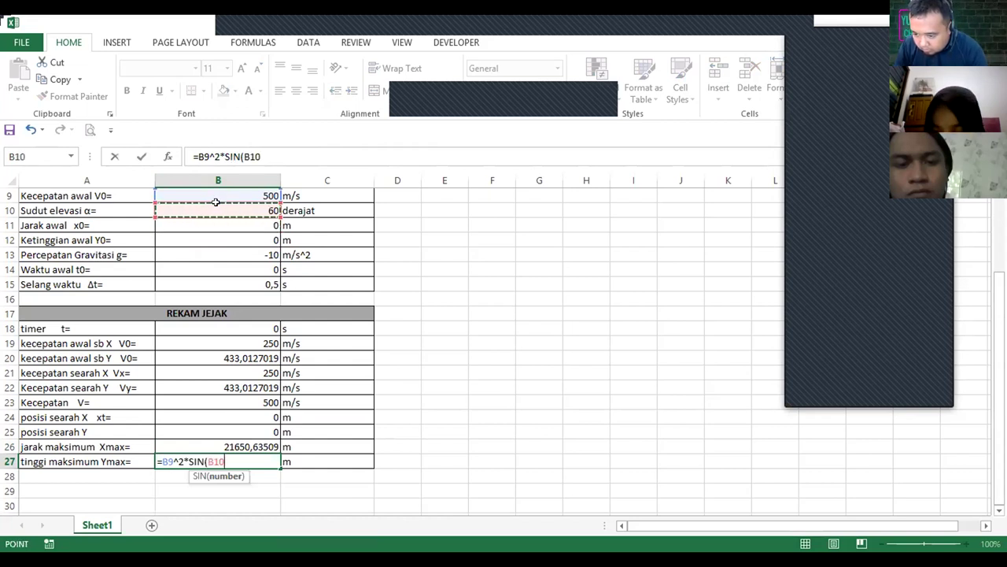
{"action": "type", "text": "*"}
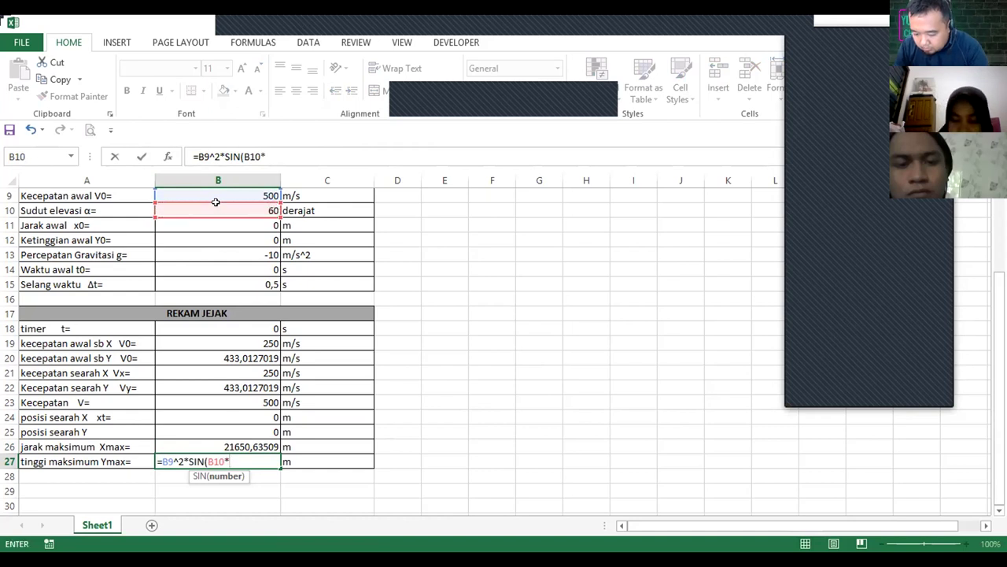
{"action": "type", "text": "PI()/180"}
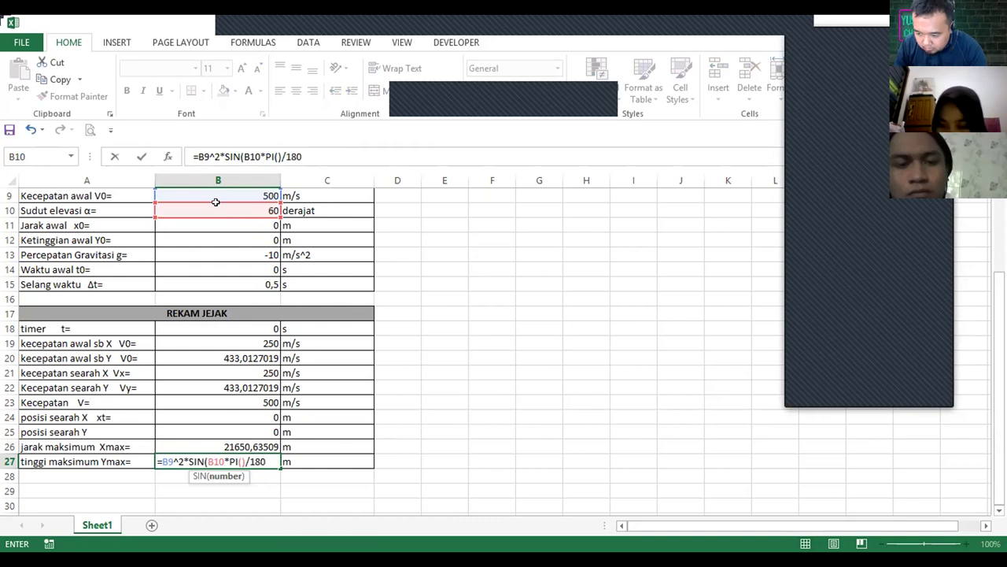
{"action": "type", "text": ")"}
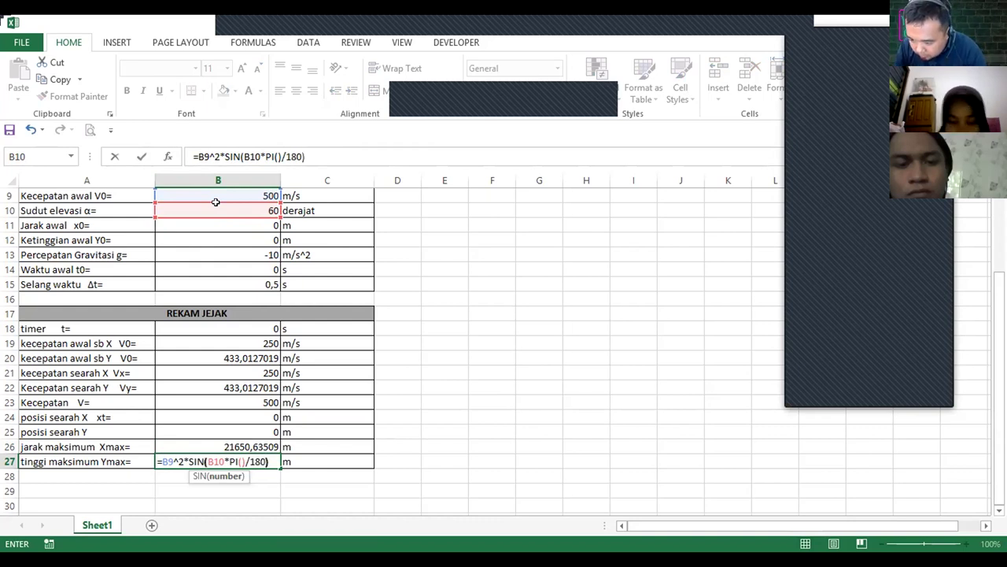
{"action": "type", "text": "^"}
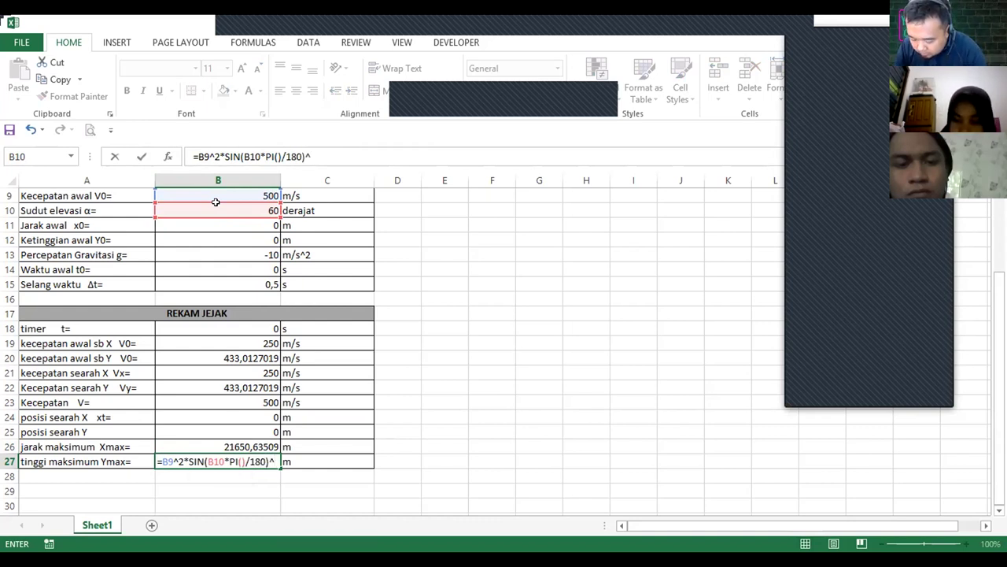
{"action": "type", "text": "2/2"}
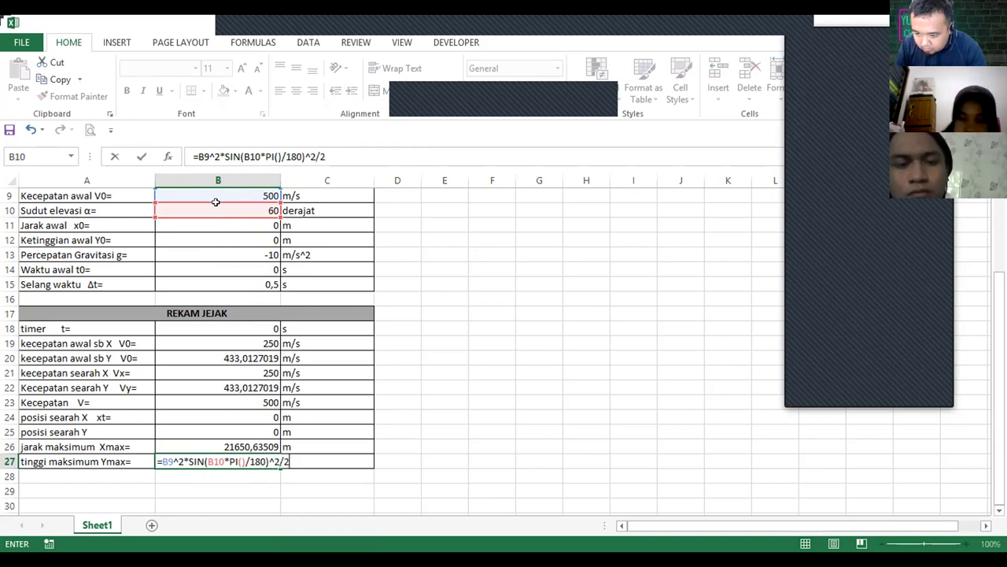
{"action": "type", "text": "*"}
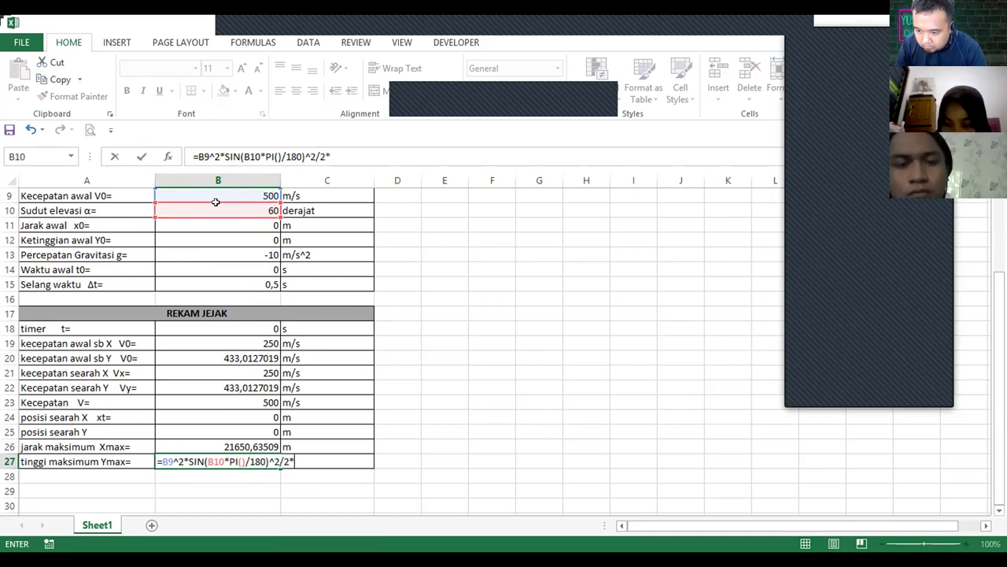
{"action": "type", "text": "B13"}
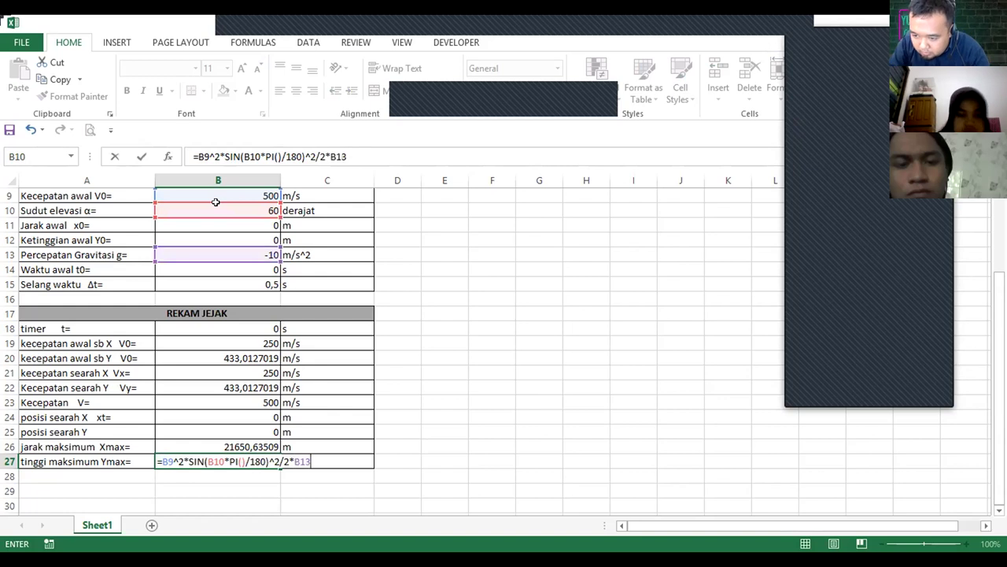
{"action": "key", "text": "Return"}
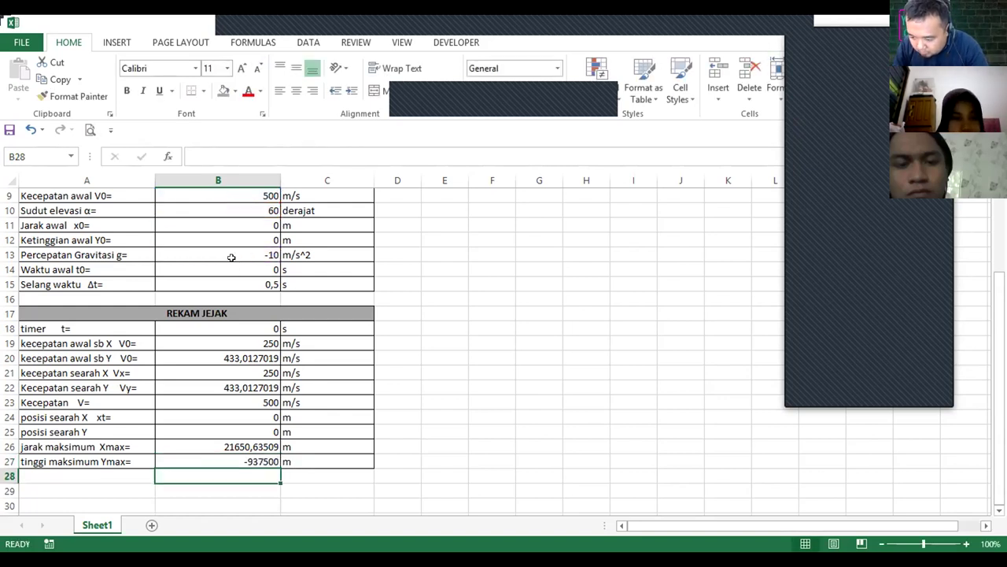
{"action": "left_click", "coordinate": [240, 328]}
{"action": "left_click_drag", "start_coordinate": [243, 356], "coordinate": [255, 462]}
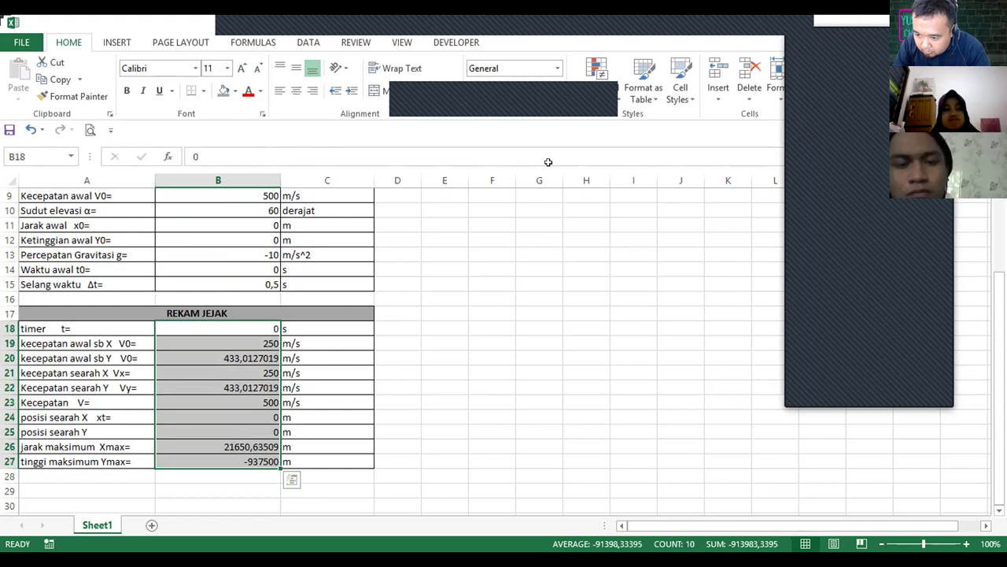
{"action": "left_click", "coordinate": [397, 372]}
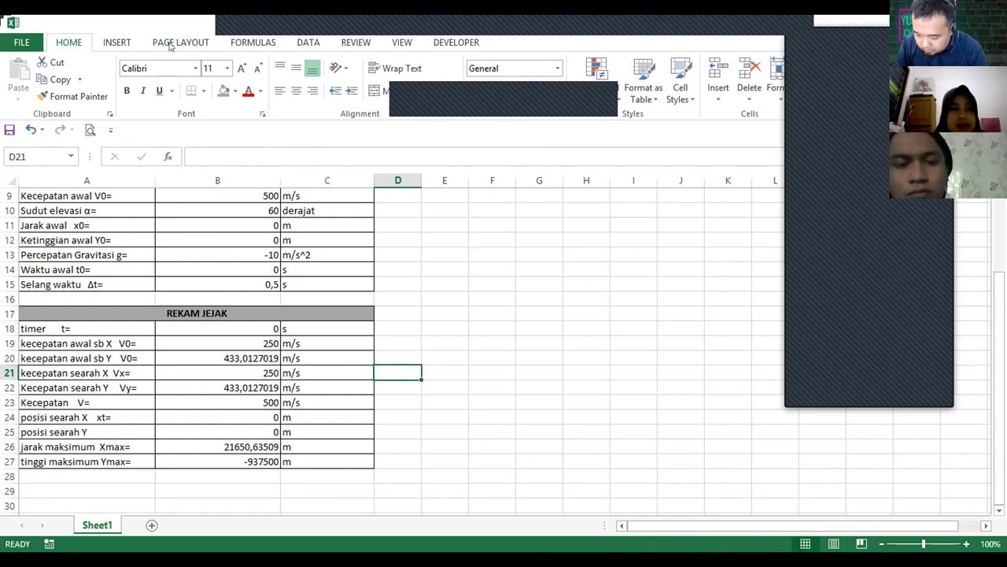
{"action": "left_click", "coordinate": [118, 42]}
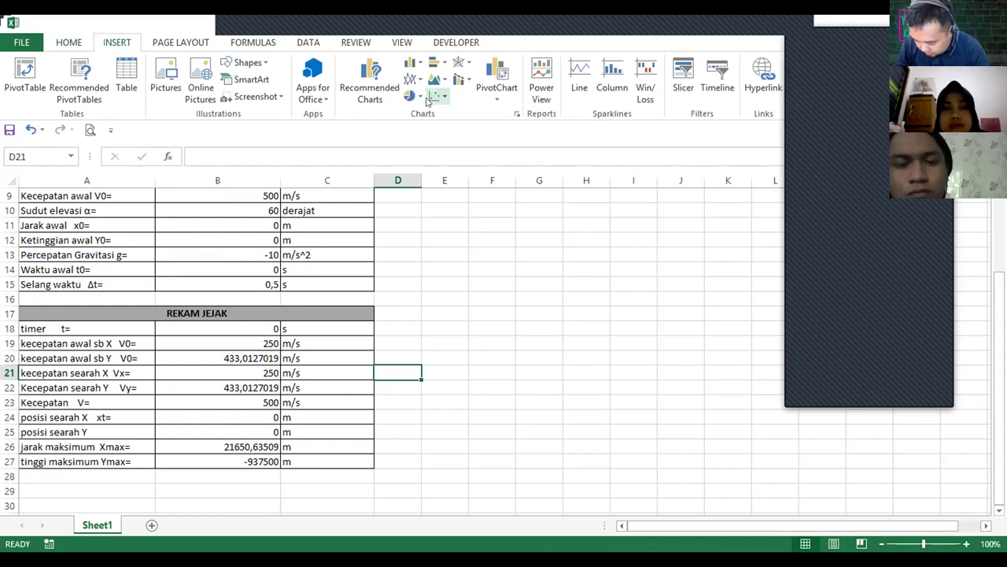
{"action": "left_click", "coordinate": [430, 100]}
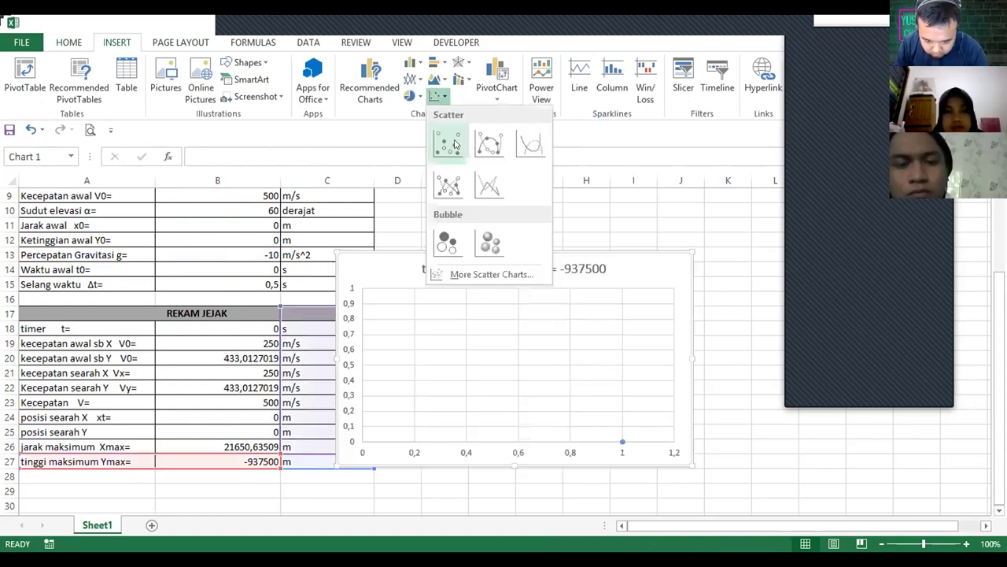
{"action": "left_click", "coordinate": [452, 210]}
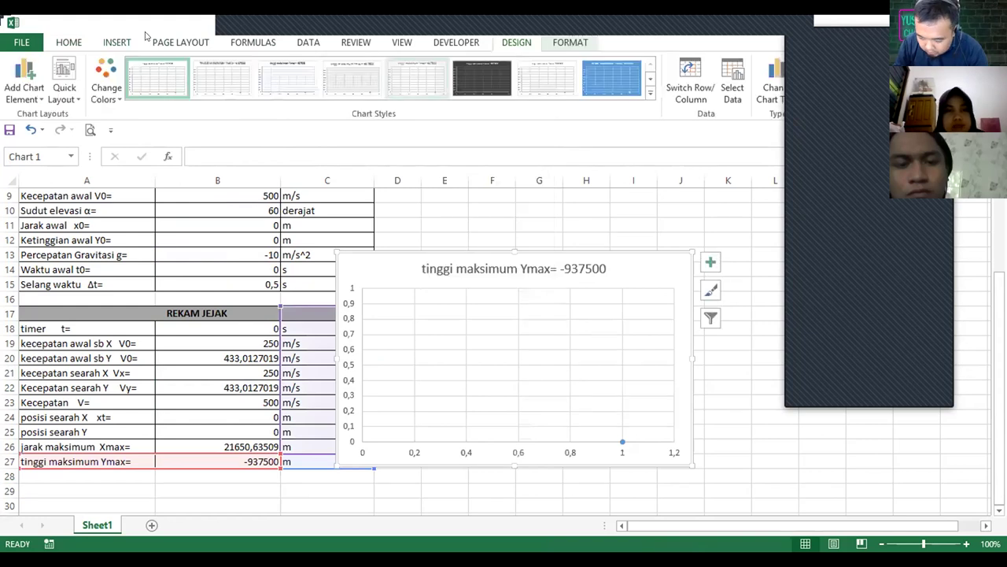
{"action": "left_click", "coordinate": [103, 43]}
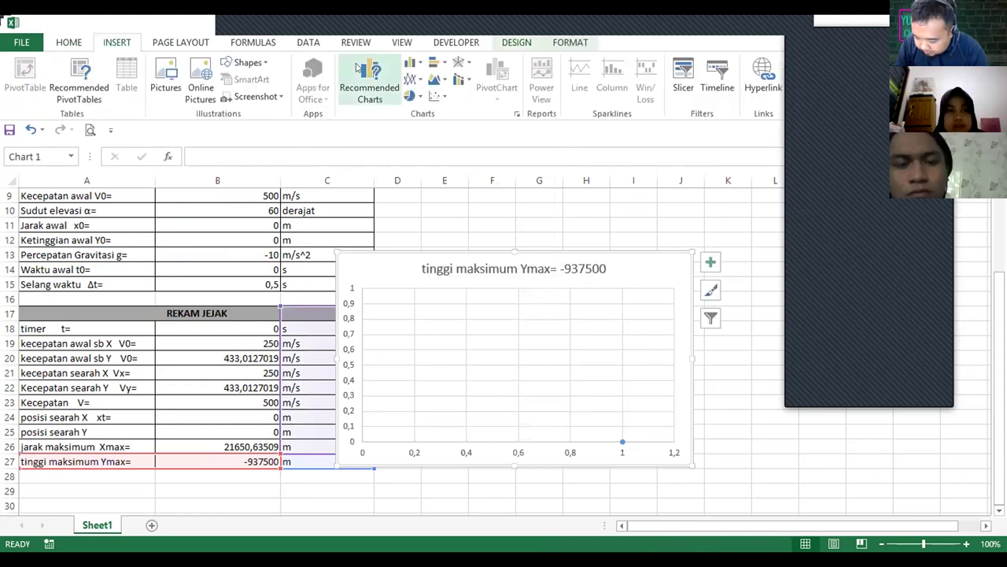
{"action": "left_click", "coordinate": [438, 95]}
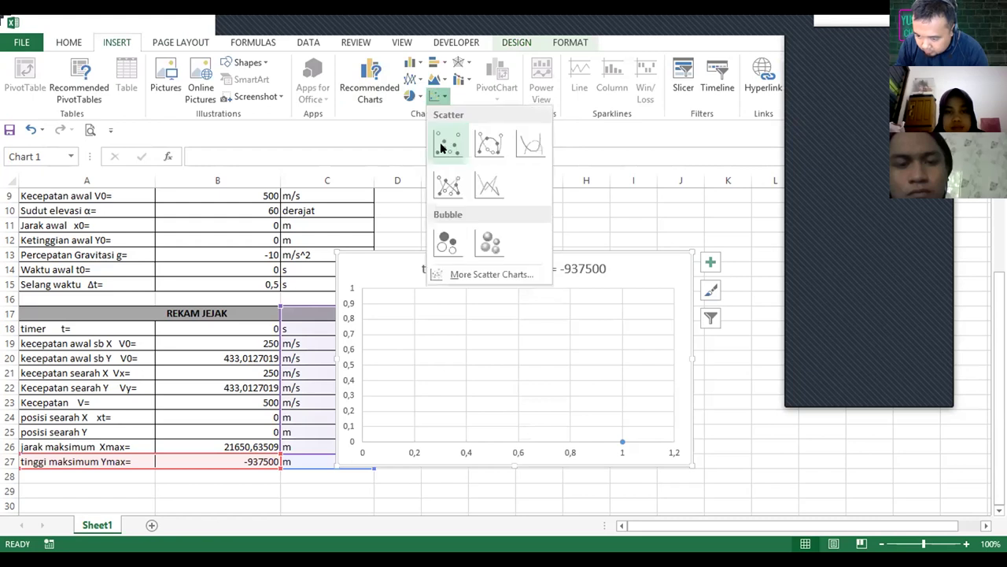
{"action": "left_click", "coordinate": [440, 147]}
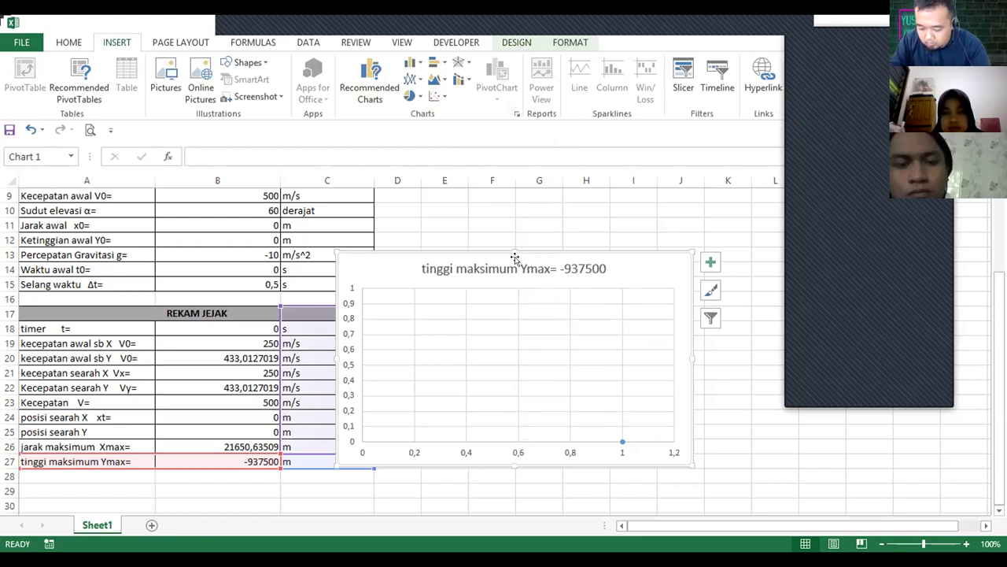
{"action": "left_click", "coordinate": [536, 274]}
{"action": "left_click_drag", "start_coordinate": [570, 285], "coordinate": [605, 306]}
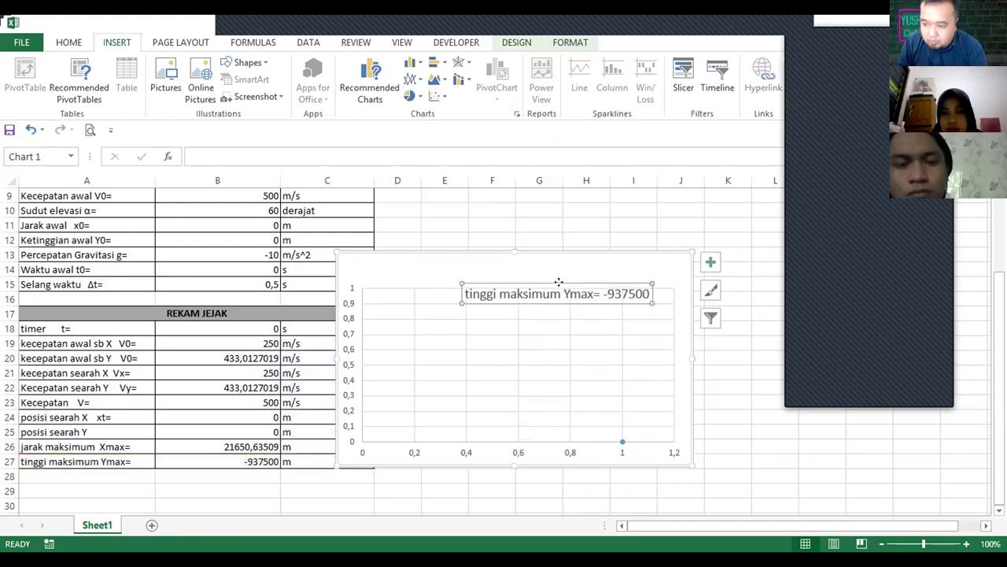
{"action": "key", "text": "Escape"}
{"action": "key", "text": "Delete"}
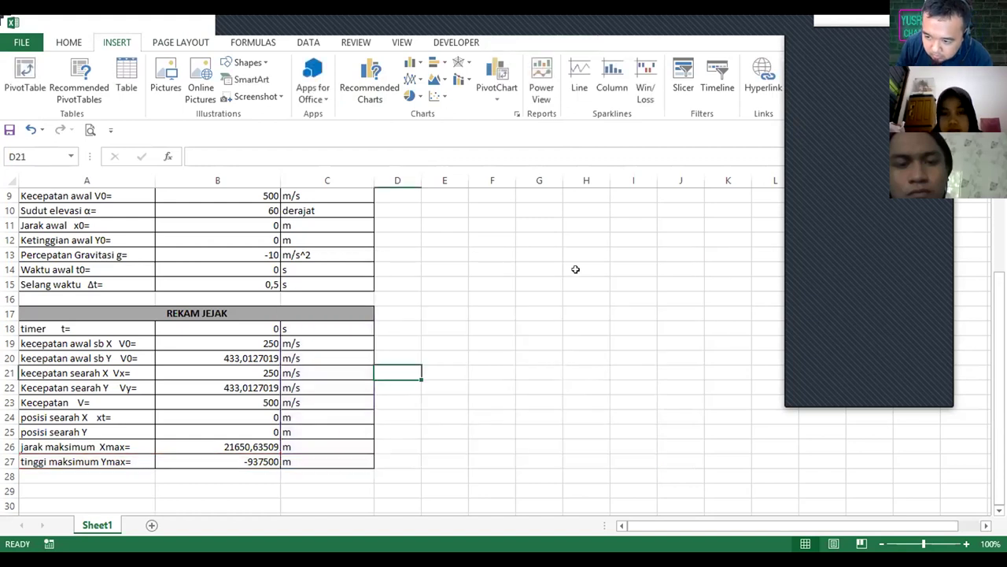
Insert a blank markers-only scatter chart from empty cell G20 and place it beside the tables, starting near row 5
{"action": "left_click", "coordinate": [524, 351]}
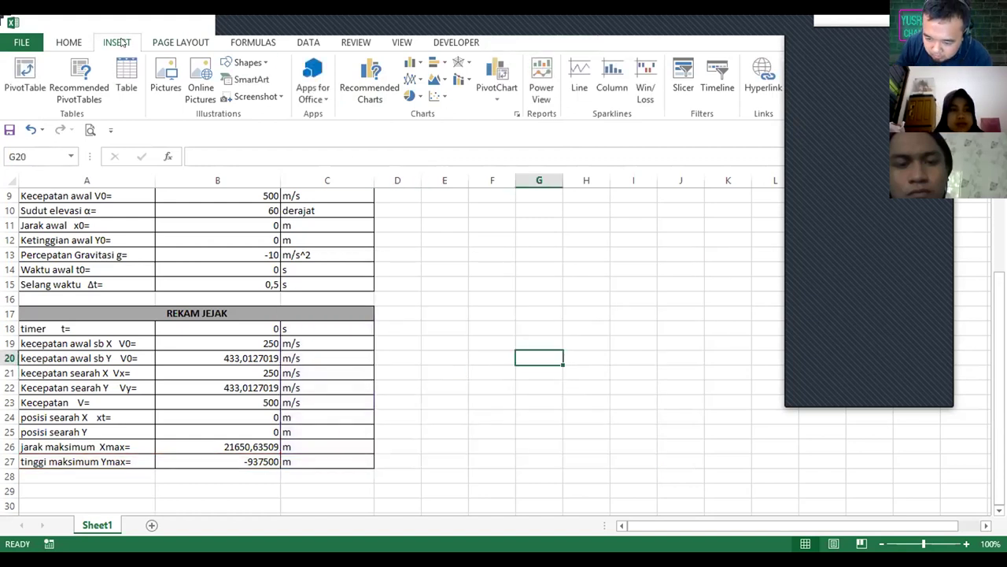
{"action": "left_click", "coordinate": [442, 97]}
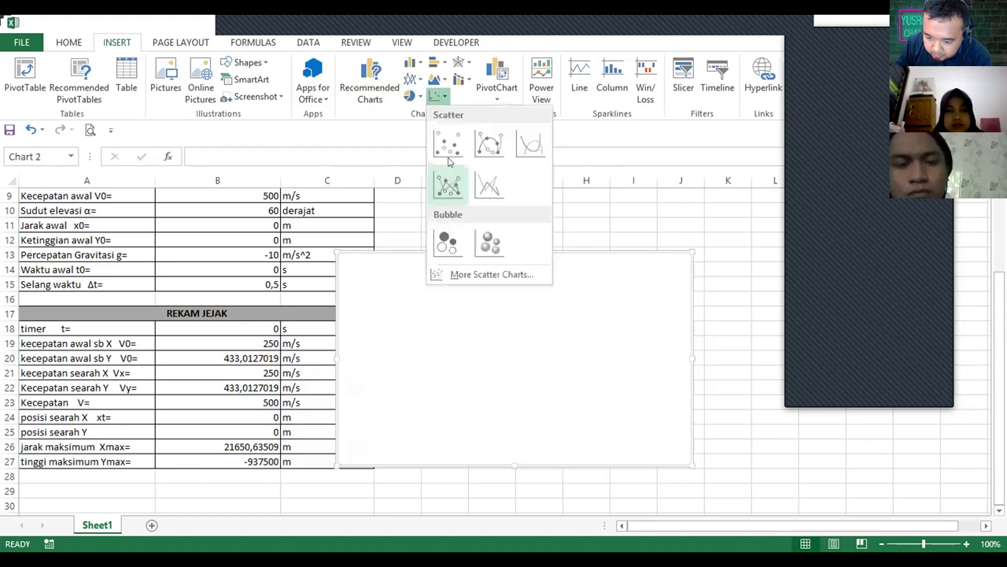
{"action": "left_click", "coordinate": [446, 144]}
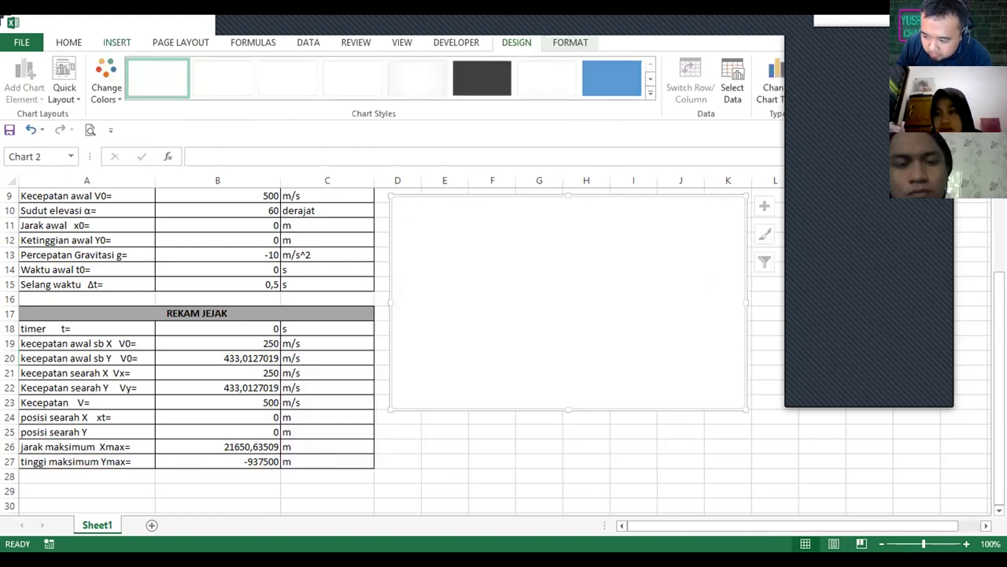
{"action": "scroll", "coordinate": [504, 347], "scroll_direction": "up", "scroll_amount": 3}
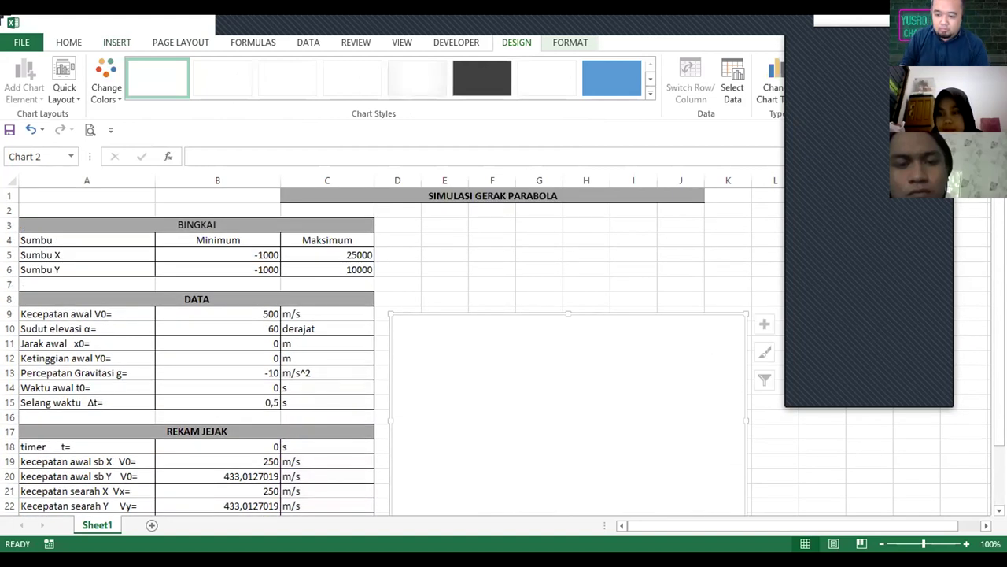
{"action": "scroll", "coordinate": [503, 346], "scroll_direction": "down", "scroll_amount": 1}
{"action": "scroll", "coordinate": [503, 346], "scroll_direction": "down", "scroll_amount": 1}
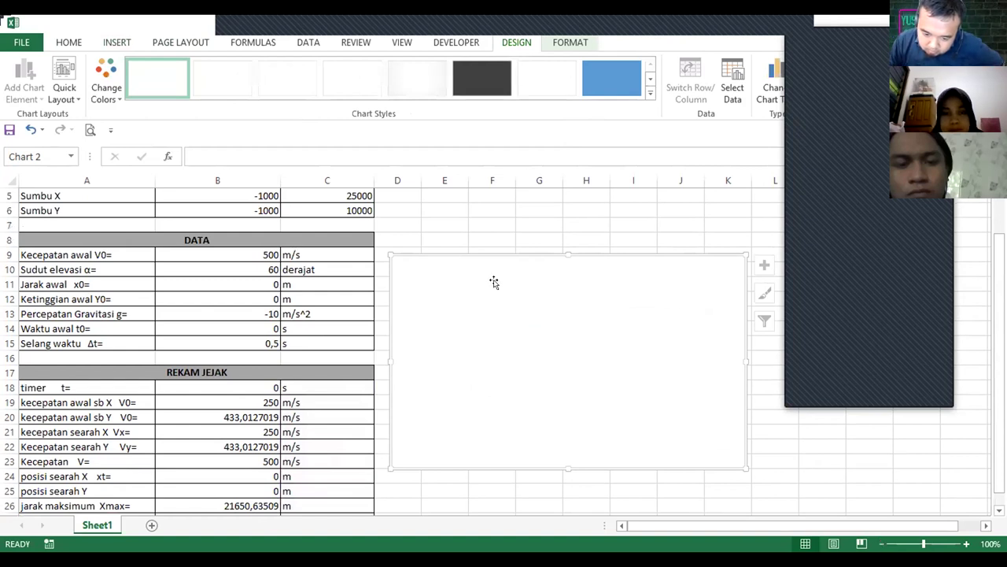
{"action": "scroll", "coordinate": [490, 259], "scroll_direction": "down", "scroll_amount": 1, "text": "ctrl"}
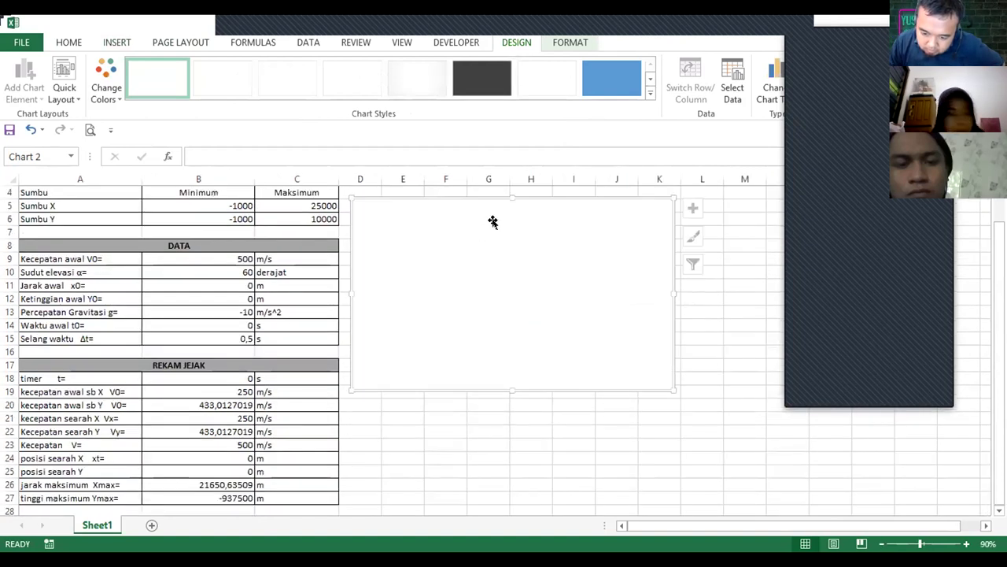
Add a data series named SIMULASI GERAK PARABOLA to the blank scatter chart
{"action": "right_click", "coordinate": [482, 289]}
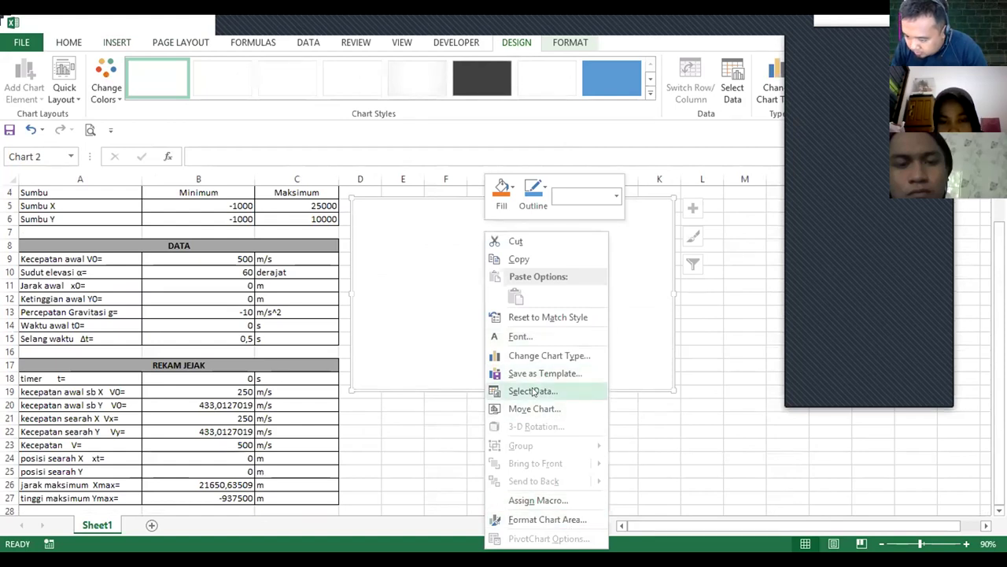
{"action": "left_click", "coordinate": [533, 391]}
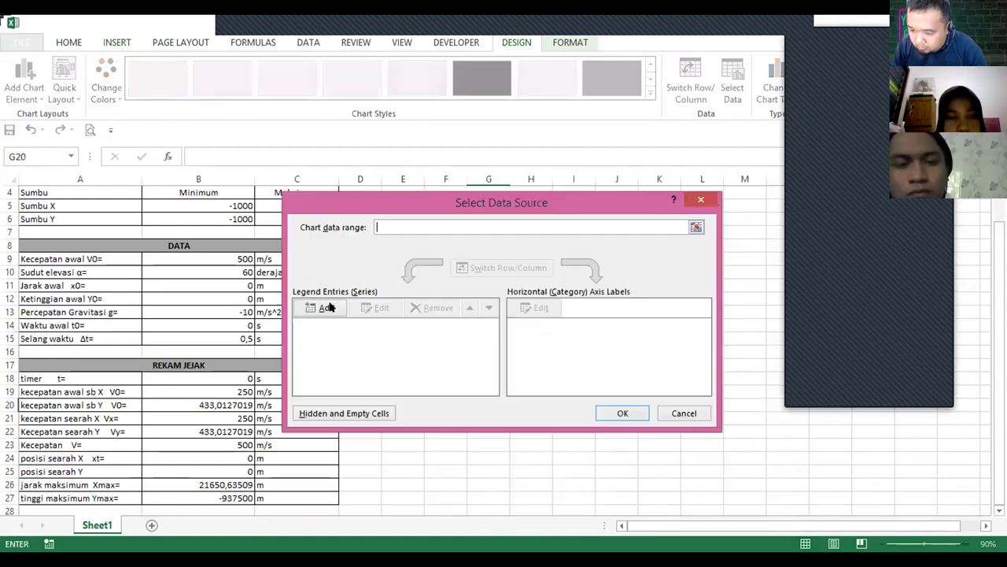
{"action": "left_click", "coordinate": [324, 308]}
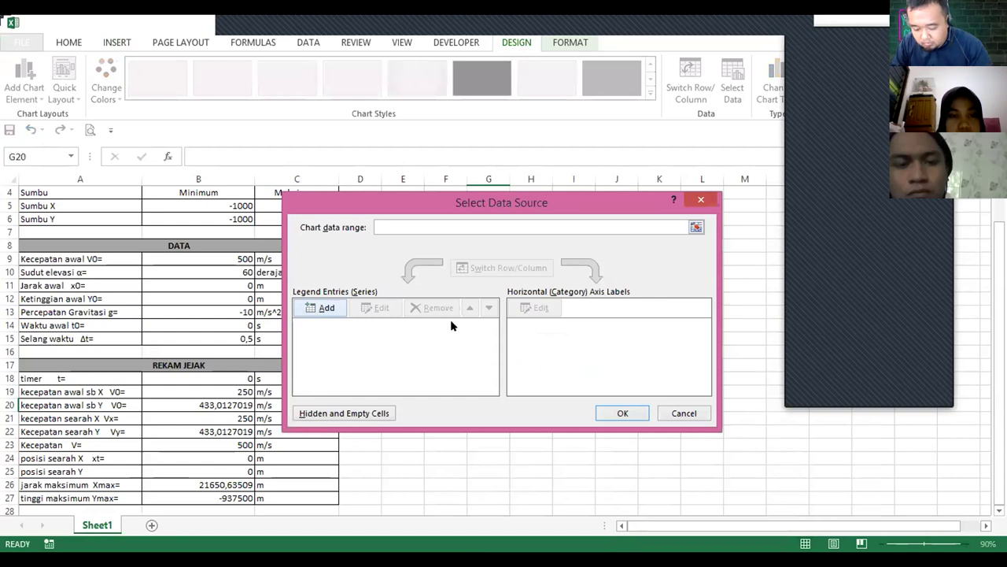
{"action": "type", "text": "SIMULASI GERAK"}
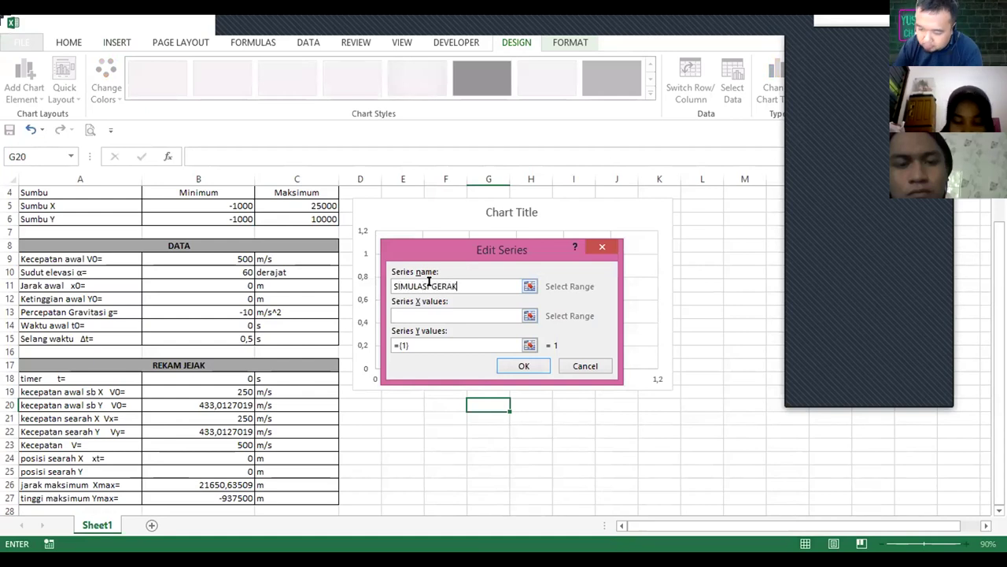
{"action": "type", "text": "OLA"}
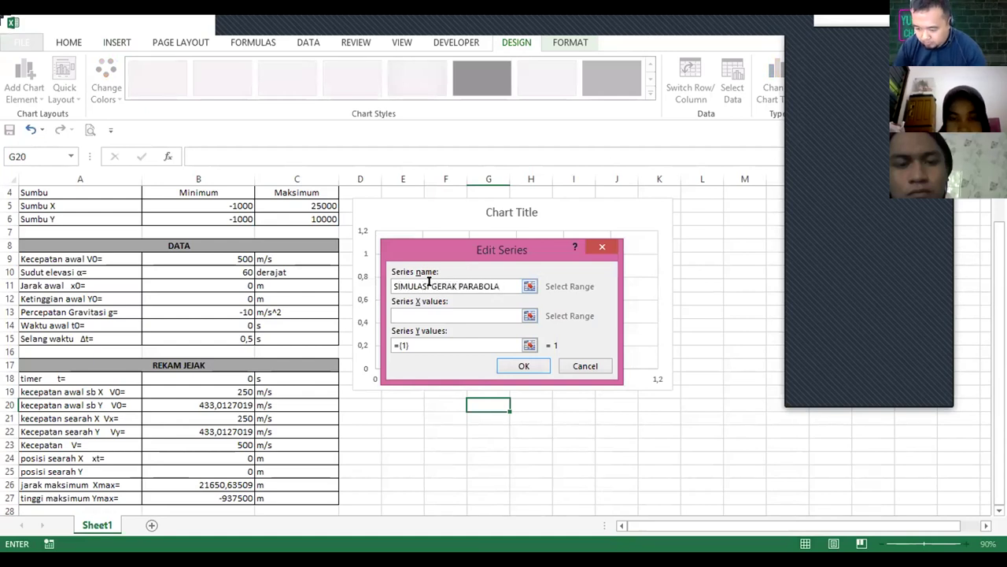
Set the series X values to =Sheet1!$B$24 and its Y values to =Sheet1!$B$25, and apply the data source
{"action": "left_click", "coordinate": [435, 313]}
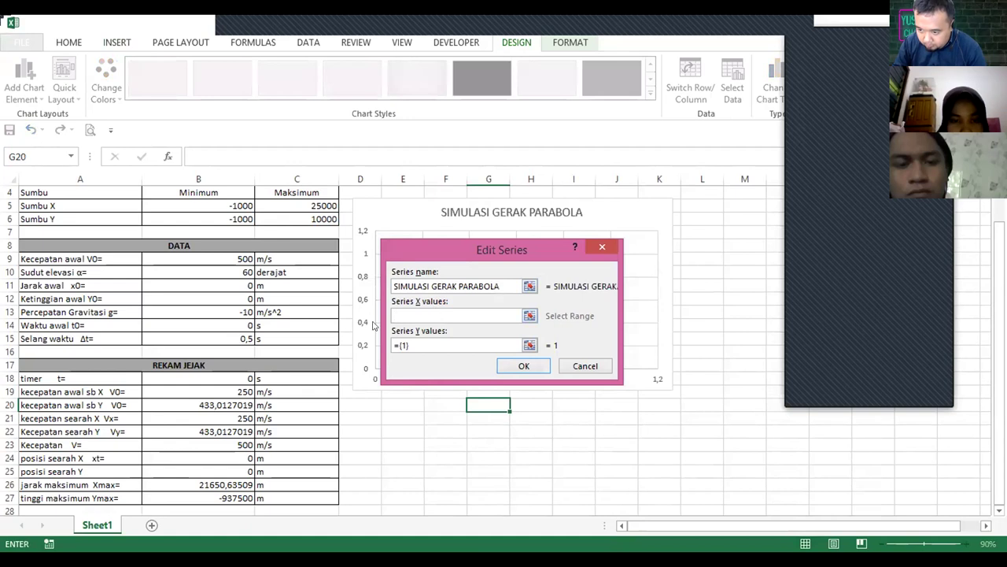
{"action": "left_click", "coordinate": [193, 455]}
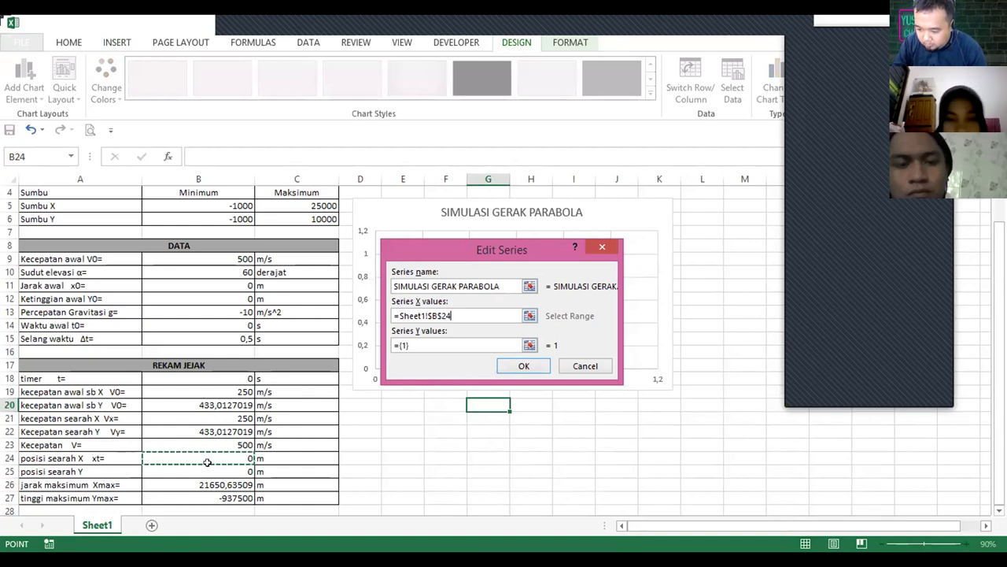
{"action": "left_click", "coordinate": [403, 347]}
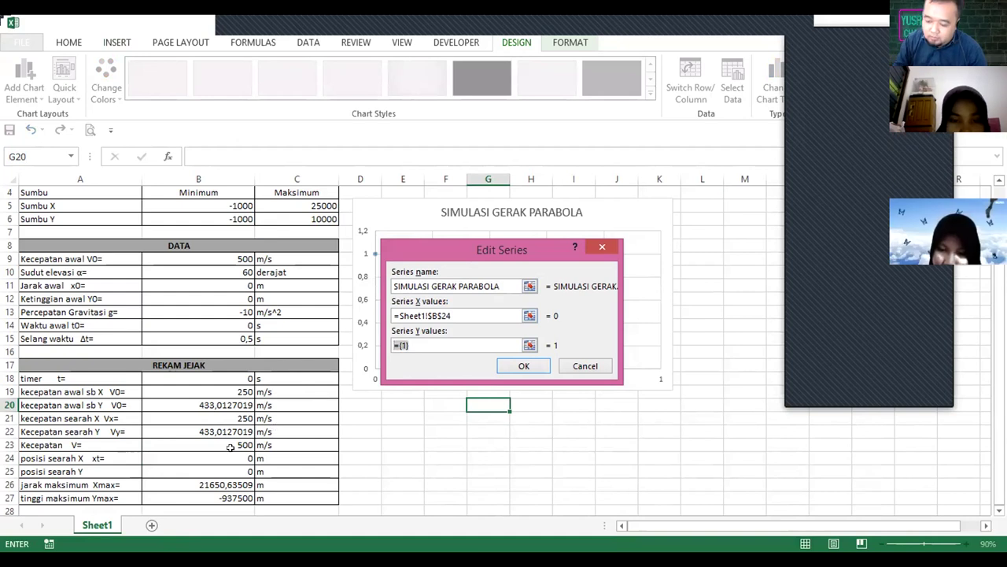
{"action": "left_click", "coordinate": [192, 470]}
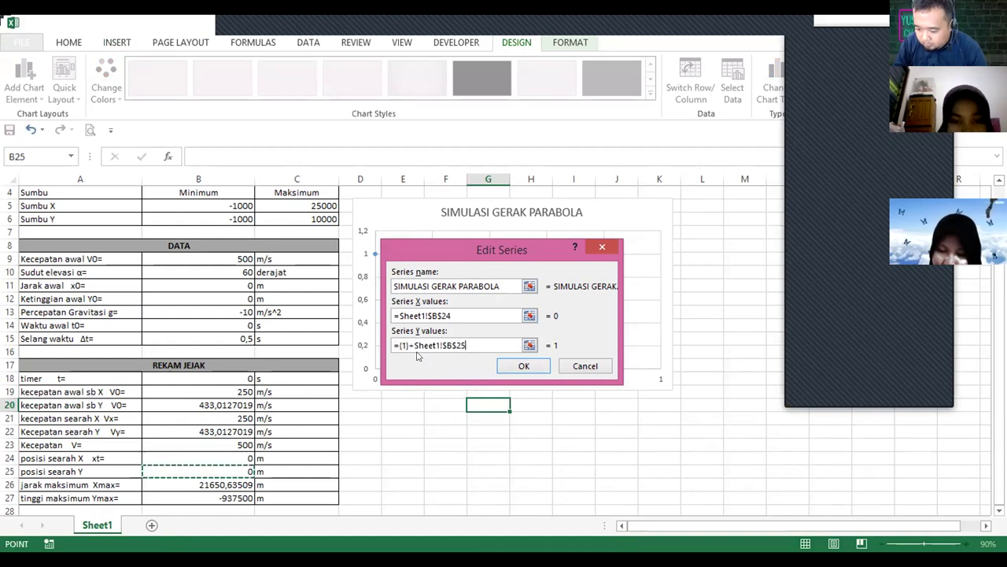
{"action": "left_click", "coordinate": [402, 345]}
{"action": "key", "text": "shift+End"}
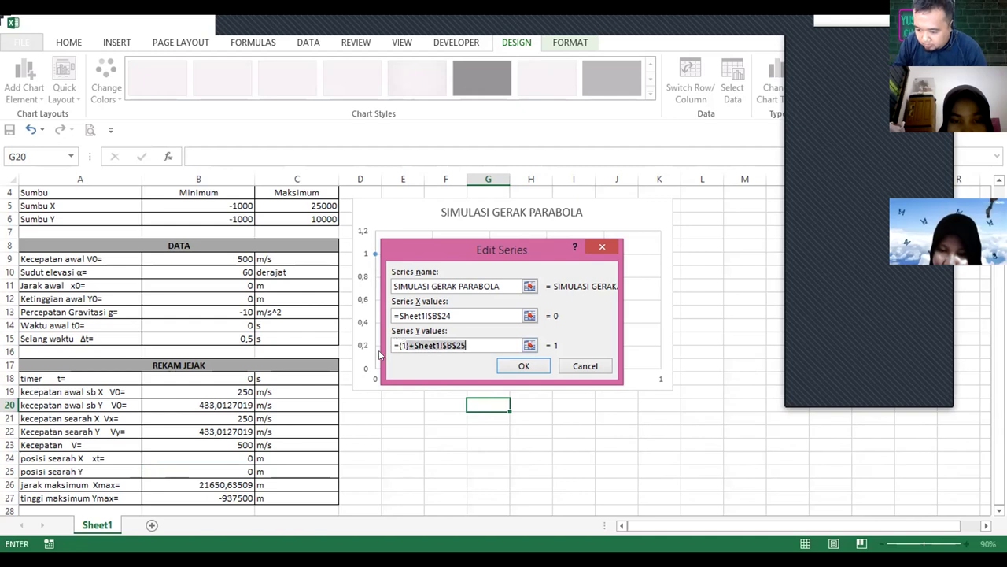
{"action": "left_click_drag", "start_coordinate": [467, 343], "coordinate": [383, 347]}
{"action": "key", "text": "BackSpace"}
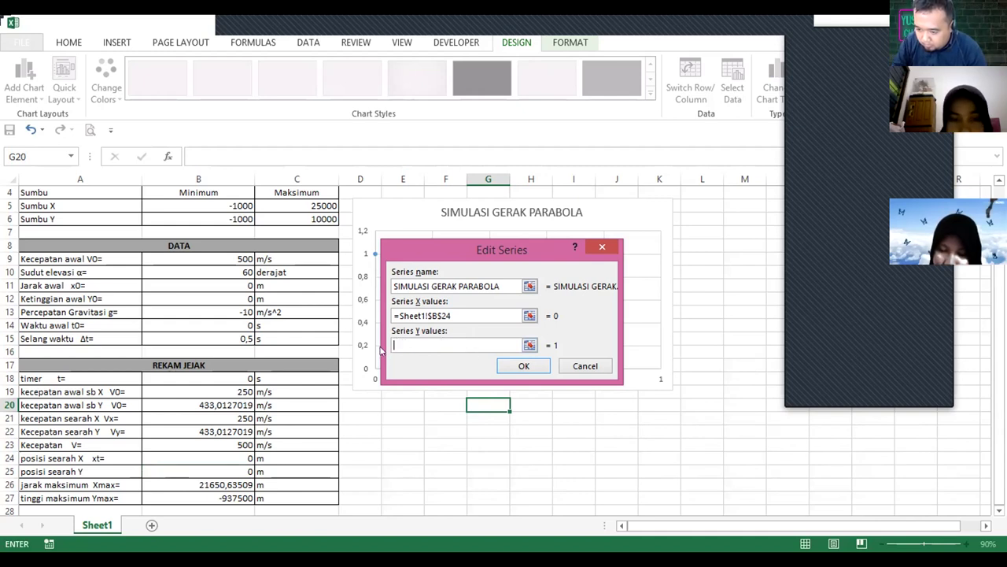
{"action": "left_click", "coordinate": [216, 470]}
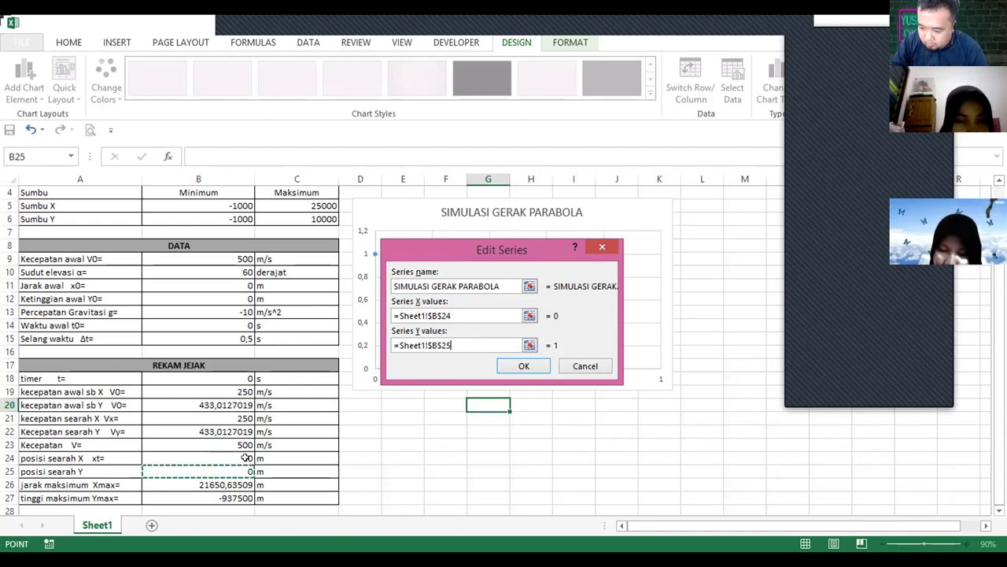
{"action": "left_click", "coordinate": [524, 365]}
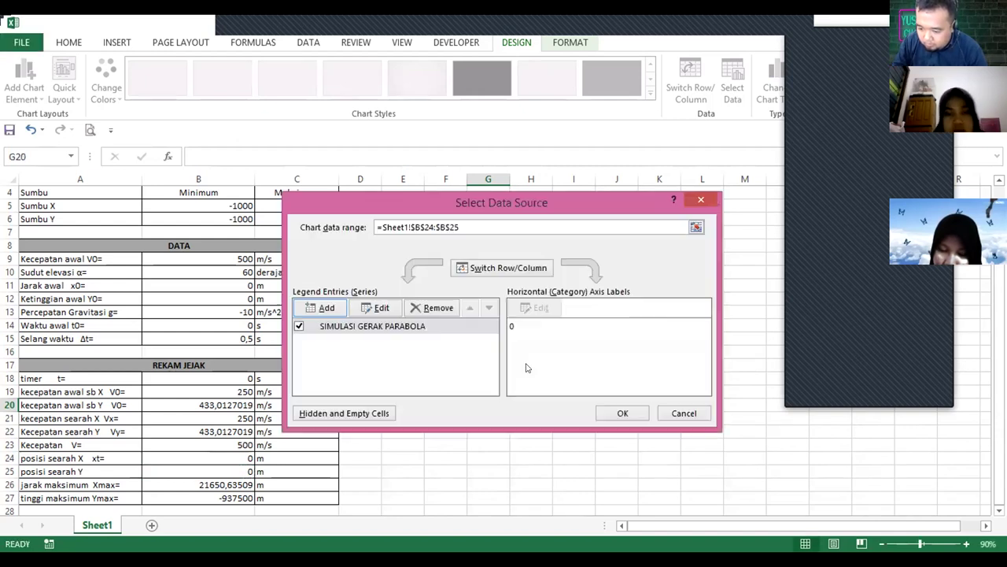
{"action": "left_click", "coordinate": [619, 412]}
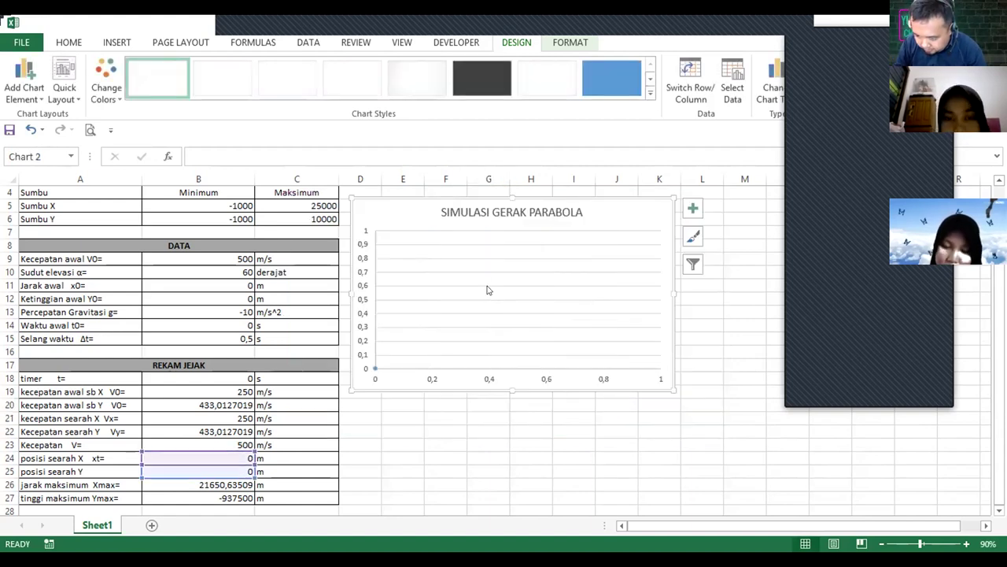
Remove the horizontal gridlines from the SIMULASI GERAK PARABOLA chart
{"action": "left_click", "coordinate": [485, 286]}
{"action": "key", "text": "Delete"}
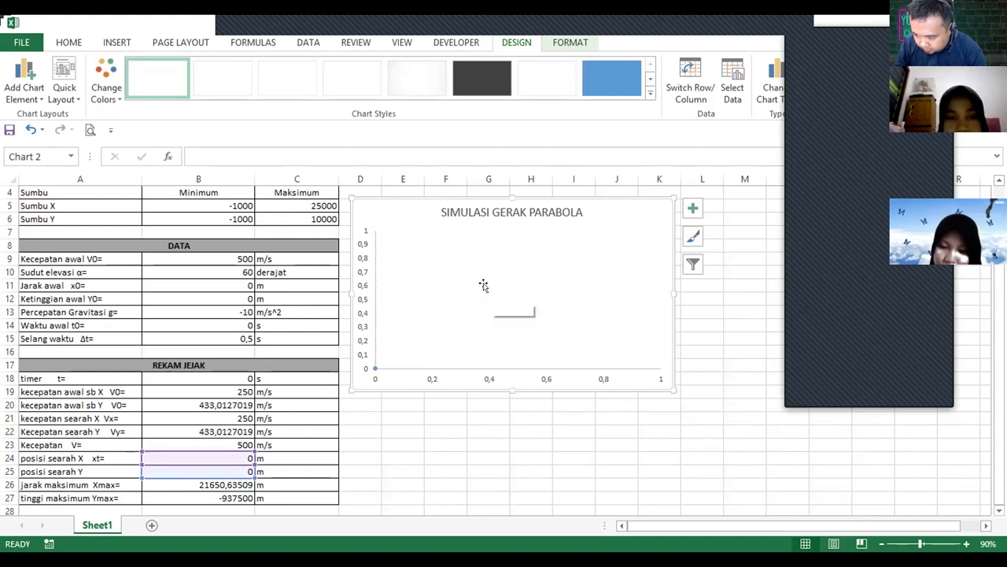
Set the vertical axis bounds of the SIMULASI GERAK PARABOLA chart to a minimum of -1000 and a maximum of 10000
{"action": "left_click", "coordinate": [360, 316]}
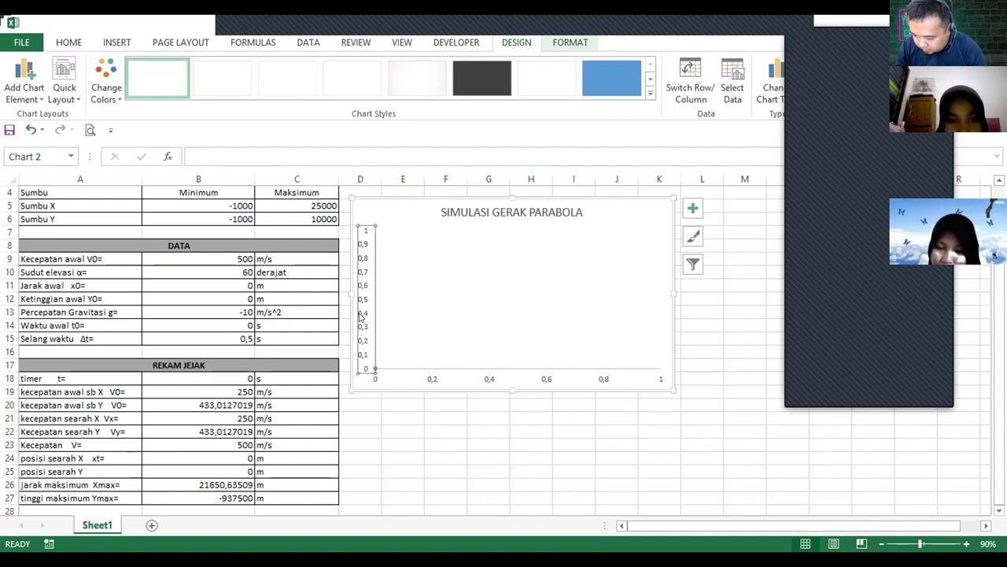
{"action": "right_click", "coordinate": [360, 315]}
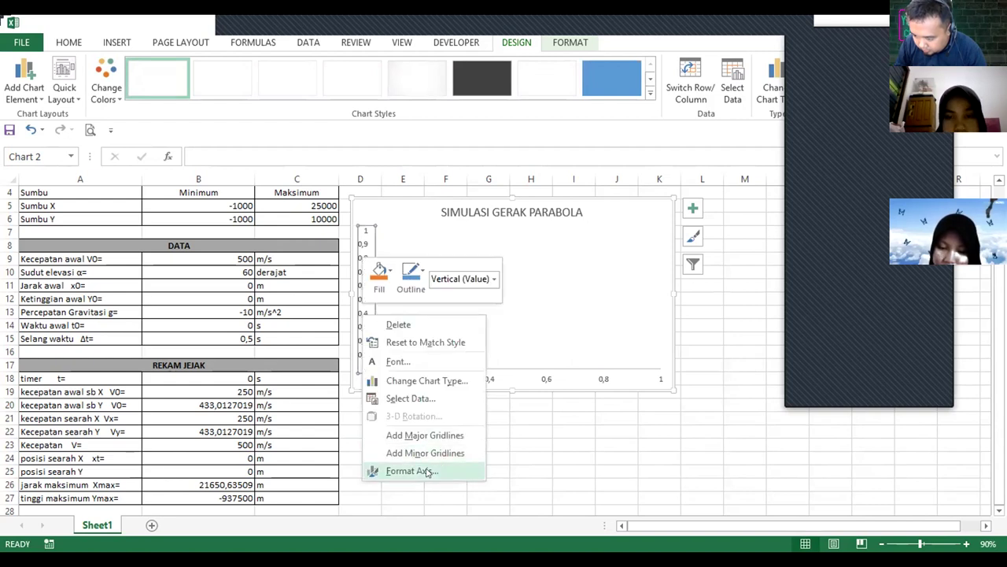
{"action": "left_click", "coordinate": [411, 471]}
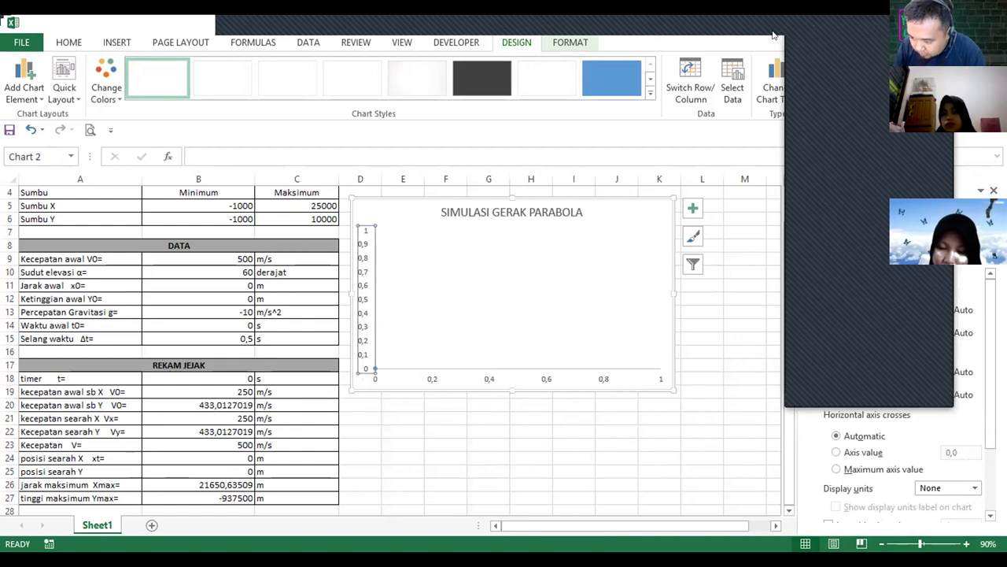
{"action": "left_click_drag", "start_coordinate": [917, 309], "coordinate": [864, 309]}
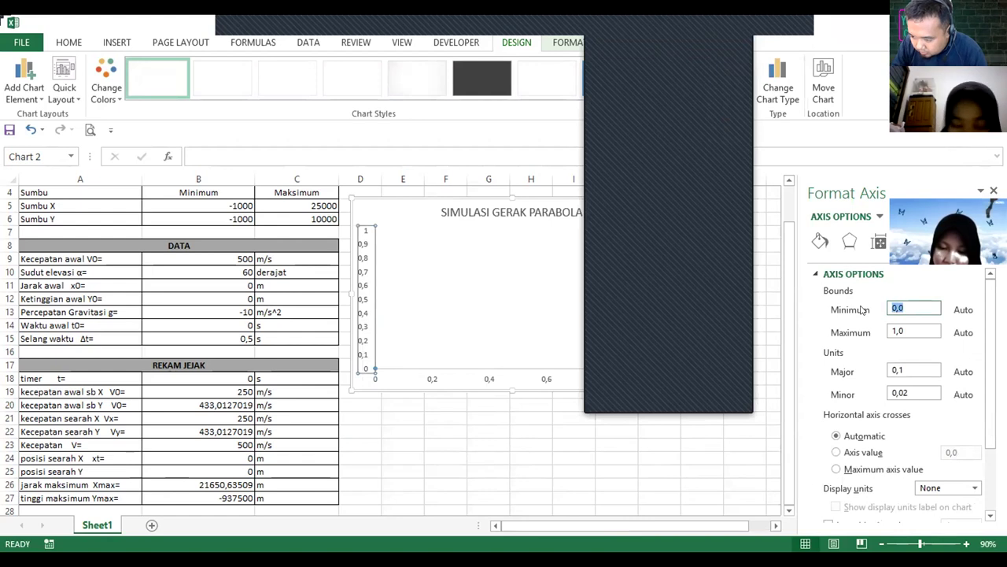
{"action": "type", "text": "-1000"}
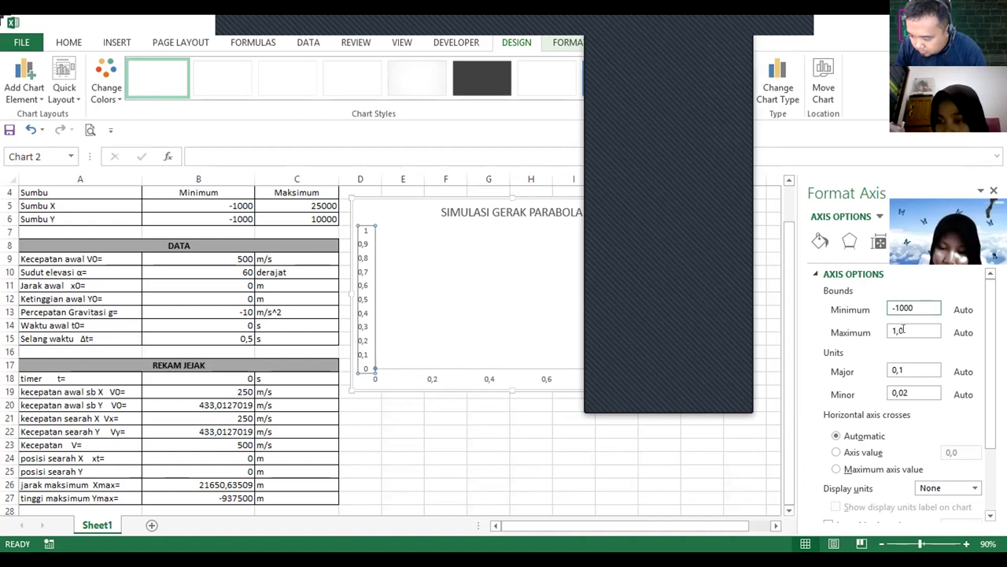
{"action": "left_click", "coordinate": [901, 331]}
{"action": "type", "text": "10000"}
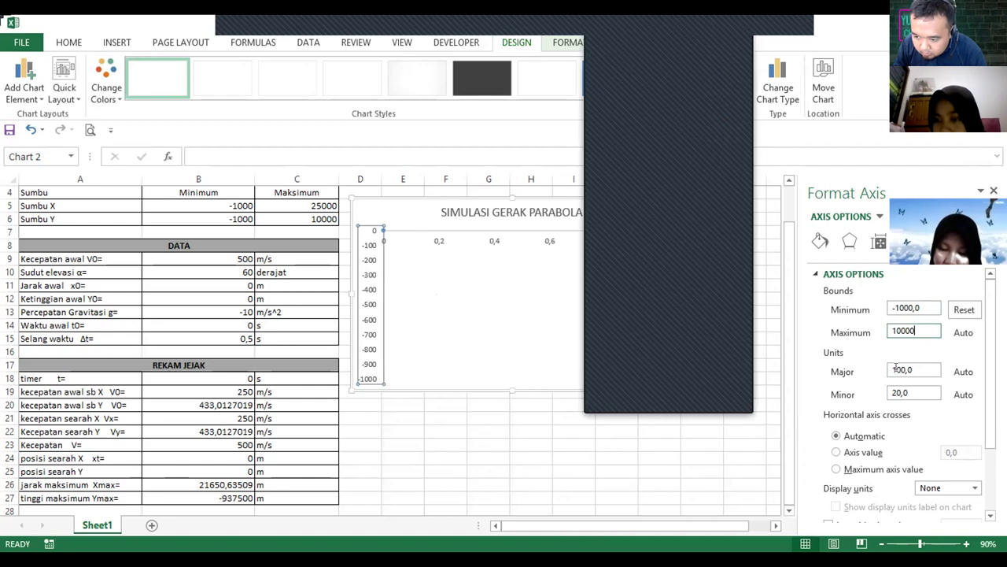
{"action": "left_click", "coordinate": [689, 455]}
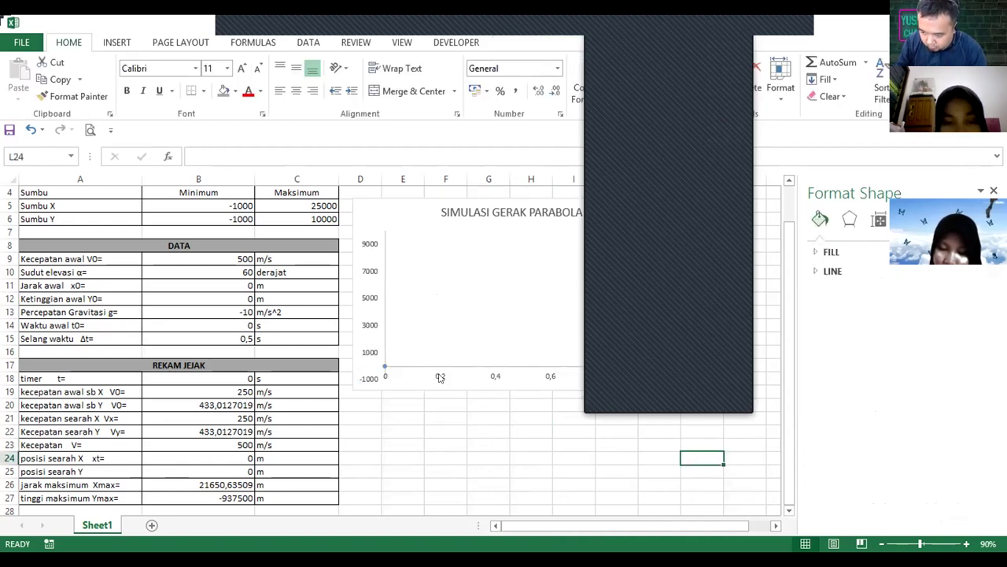
Set the chart's horizontal axis bounds to a minimum of -1000 and a maximum of 25000
{"action": "left_click", "coordinate": [440, 377]}
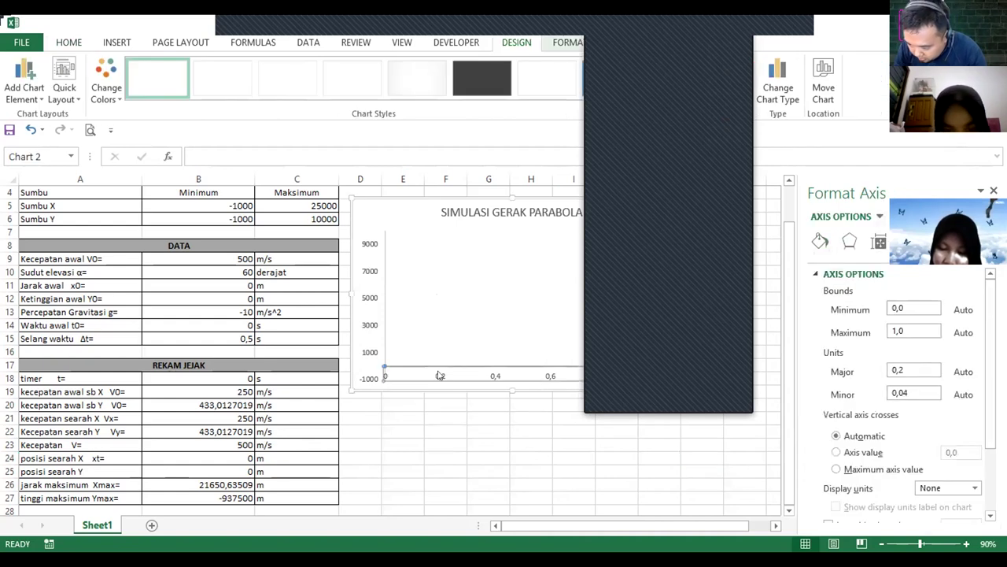
{"action": "right_click", "coordinate": [440, 376]}
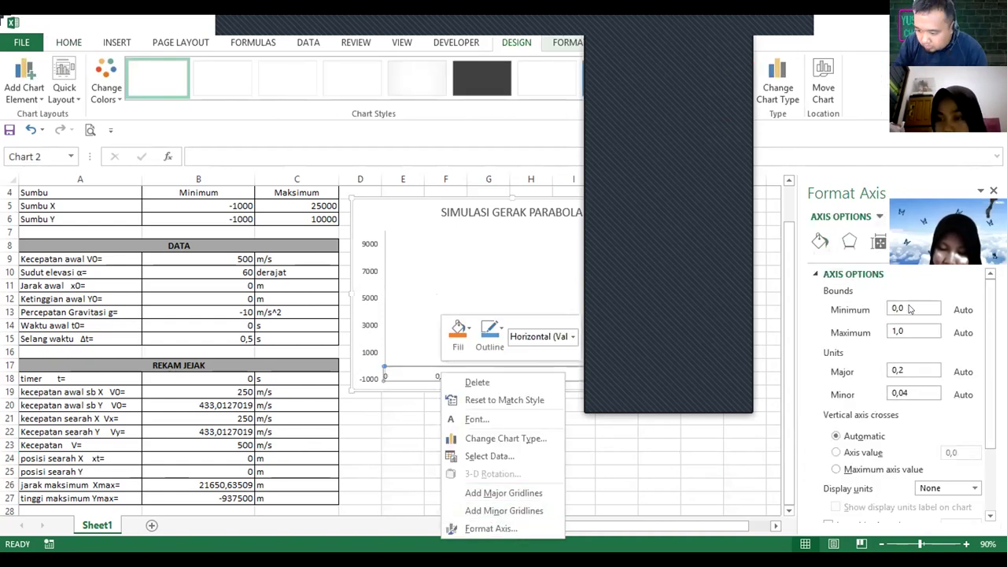
{"action": "double_click", "coordinate": [906, 307]}
{"action": "type", "text": "-1000"}
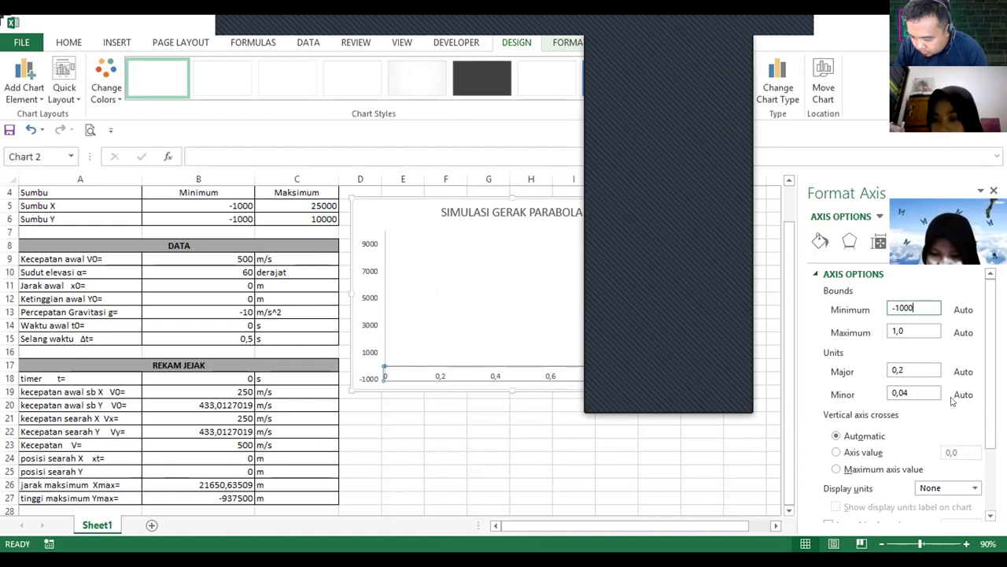
{"action": "double_click", "coordinate": [907, 331]}
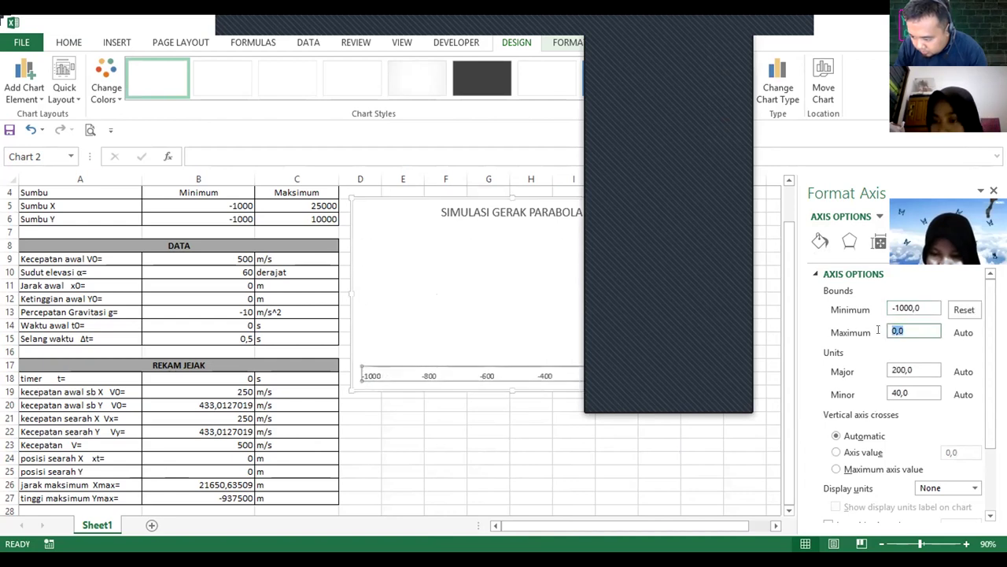
{"action": "type", "text": "25000"}
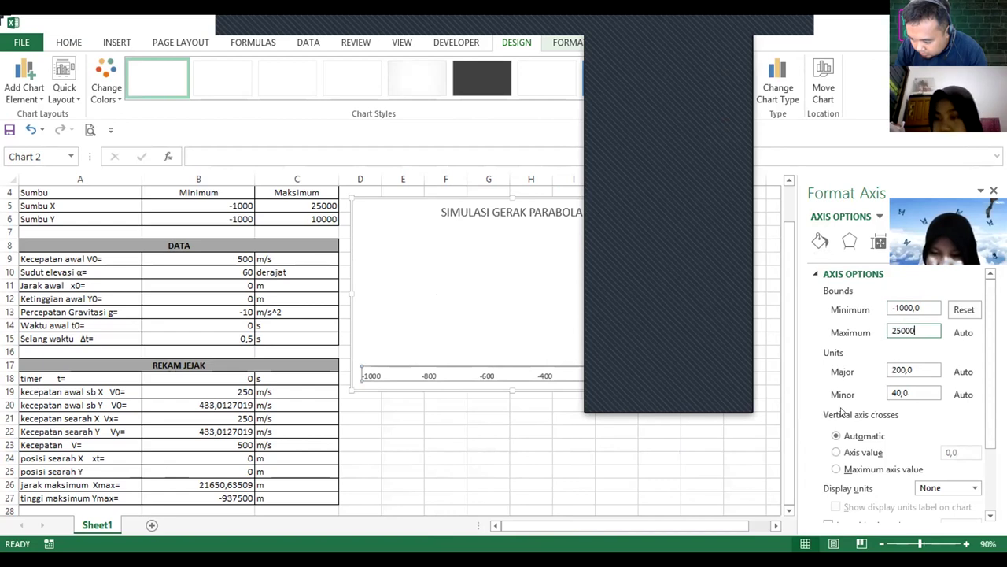
{"action": "left_click", "coordinate": [724, 438]}
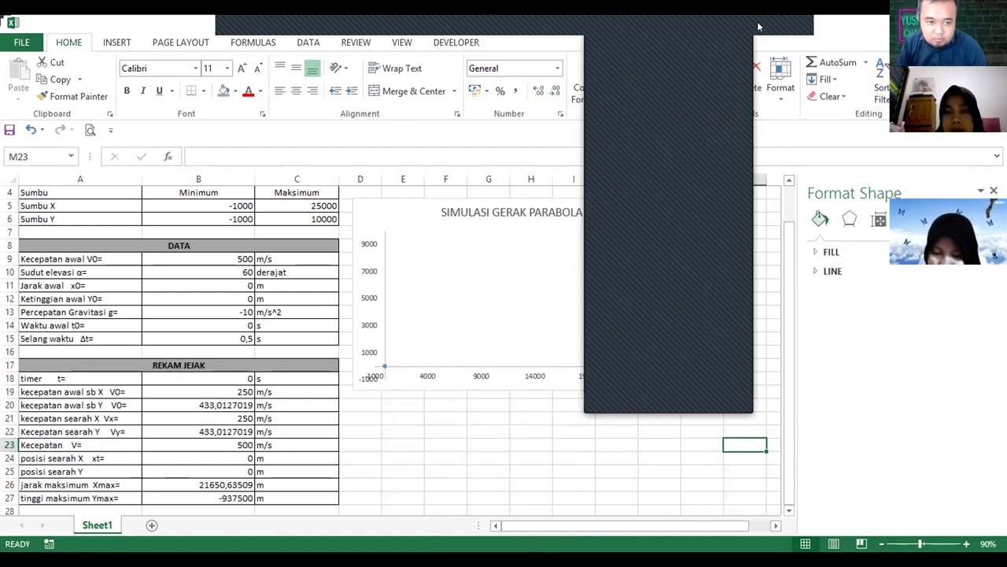
{"action": "left_click_drag", "start_coordinate": [755, 23], "coordinate": [820, 29]}
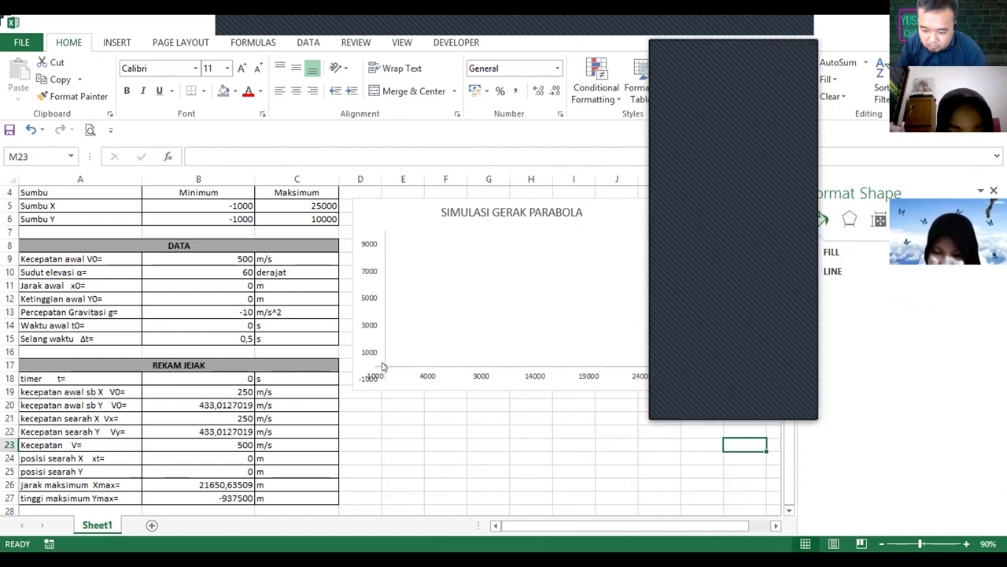
Give the data series marker a solid red border with a width of 11,25 pt
{"action": "left_click", "coordinate": [381, 366]}
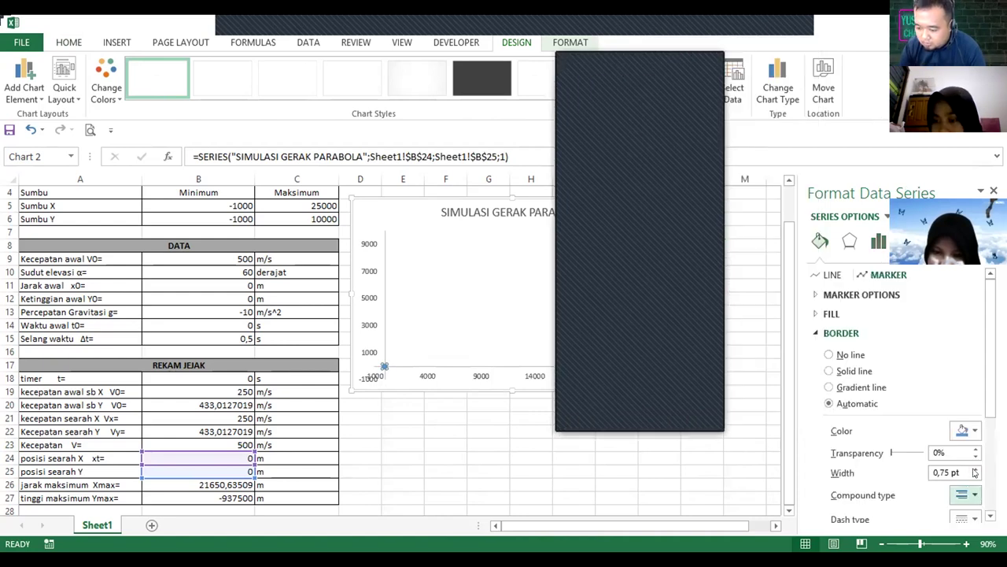
{"action": "left_click", "coordinate": [975, 469]}
{"action": "left_click", "coordinate": [975, 469]}
{"action": "left_click", "coordinate": [975, 469]}
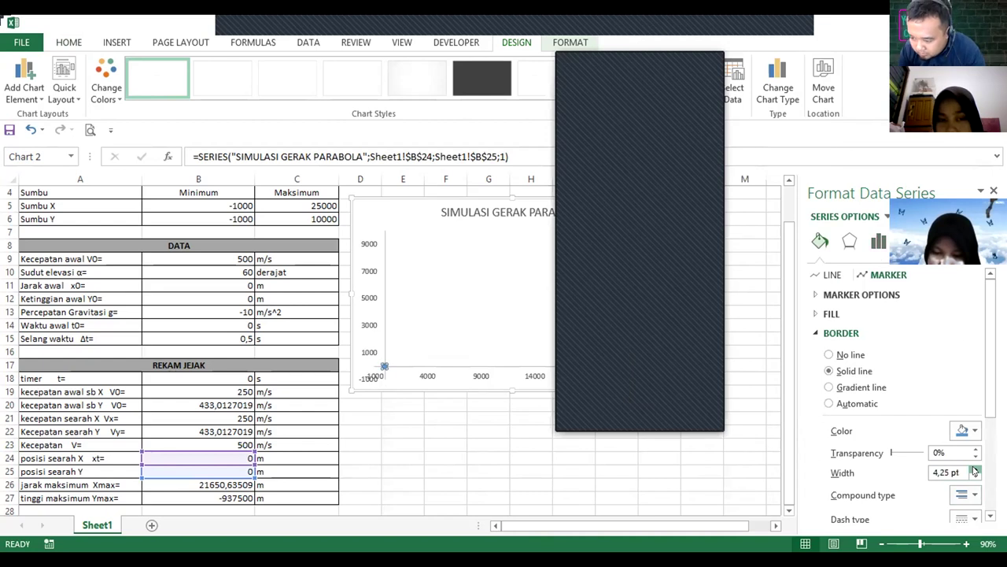
{"action": "left_click", "coordinate": [975, 469]}
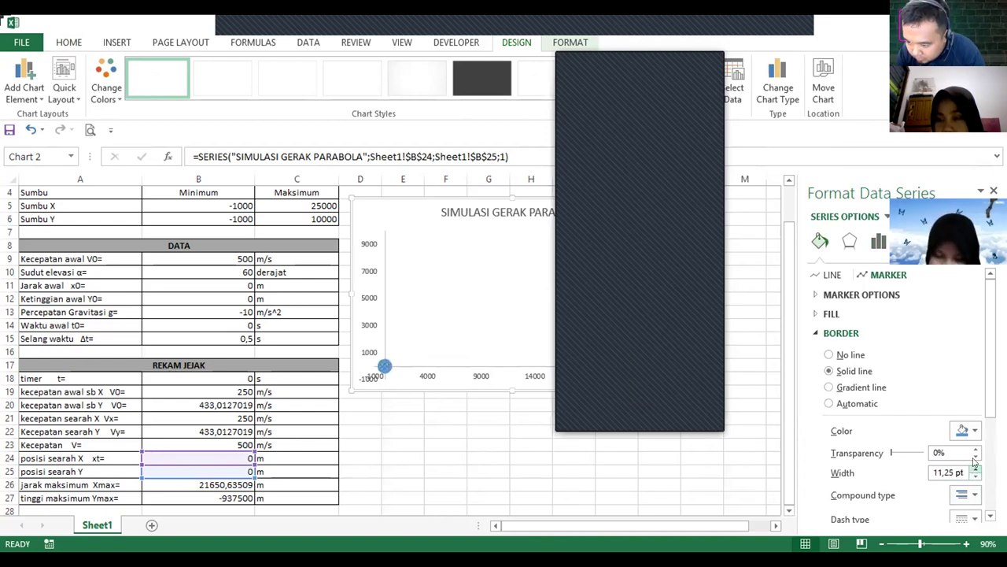
{"action": "left_click", "coordinate": [974, 434]}
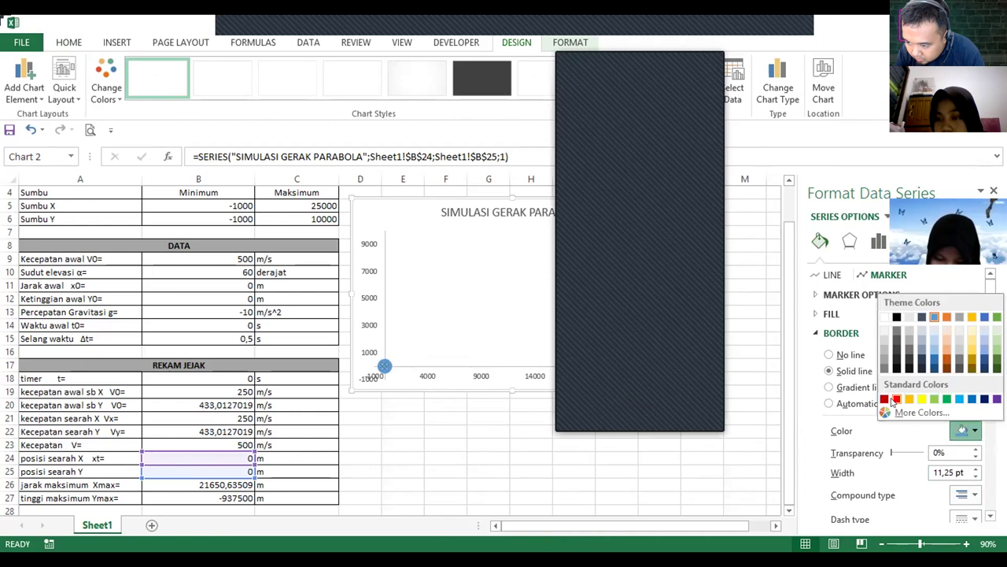
{"action": "left_click", "coordinate": [896, 399]}
{"action": "left_click", "coordinate": [744, 445]}
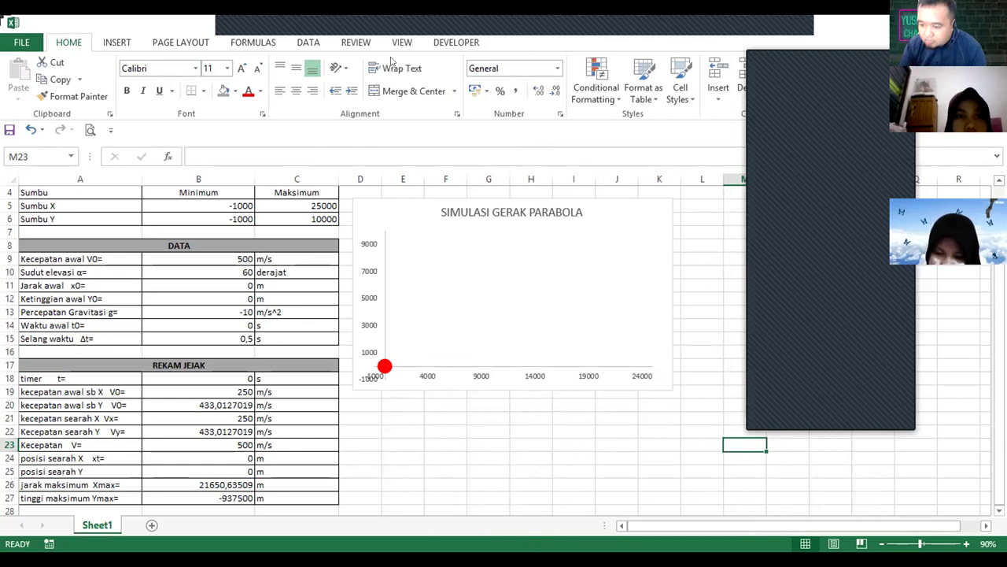
Insert an ActiveX command button about 103 wide and 38 high below the chart, around columns D to F
{"action": "left_click", "coordinate": [454, 44]}
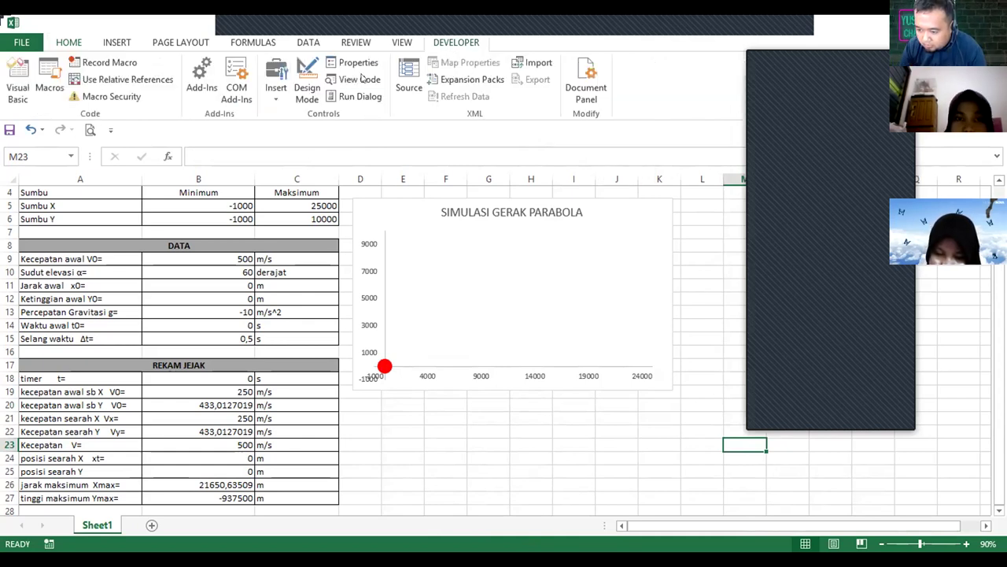
{"action": "left_click", "coordinate": [277, 90]}
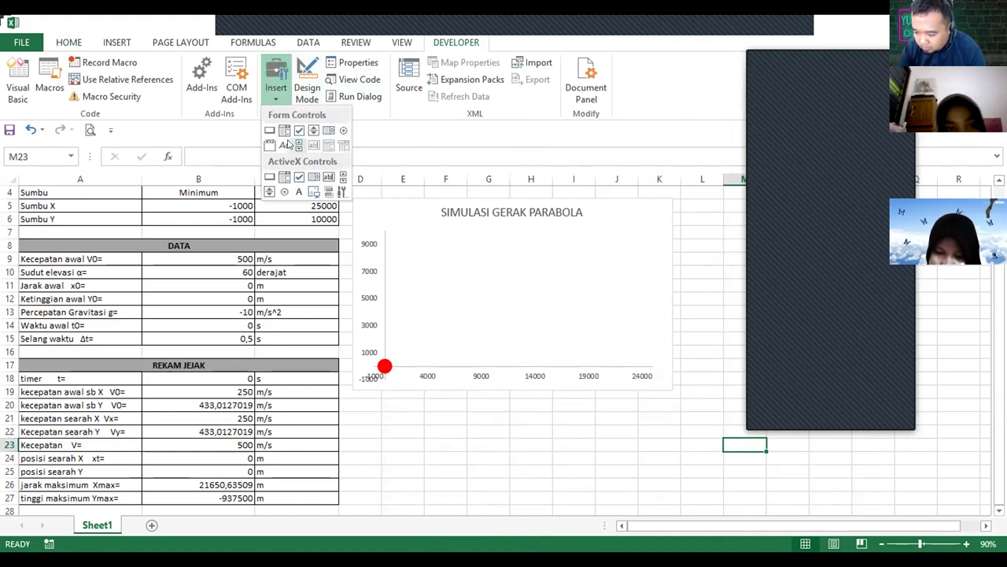
{"action": "left_click", "coordinate": [271, 178]}
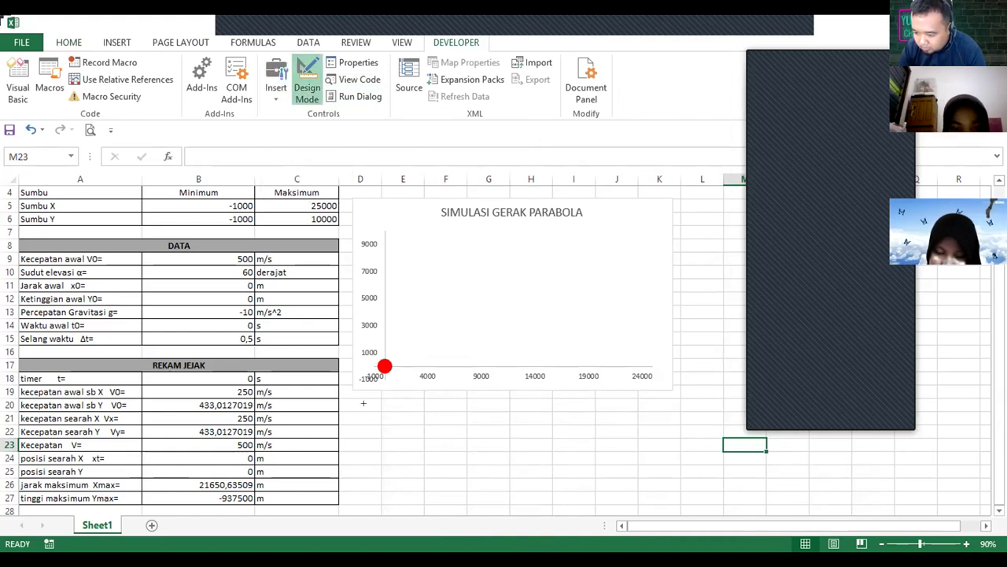
{"action": "mouse_move", "coordinate": [368, 407]}
{"action": "left_mouse_down"}
{"action": "mouse_move", "coordinate": [442, 430]}
{"action": "mouse_move", "coordinate": [460, 447]}
{"action": "mouse_move", "coordinate": [454, 434]}
{"action": "left_mouse_up"}
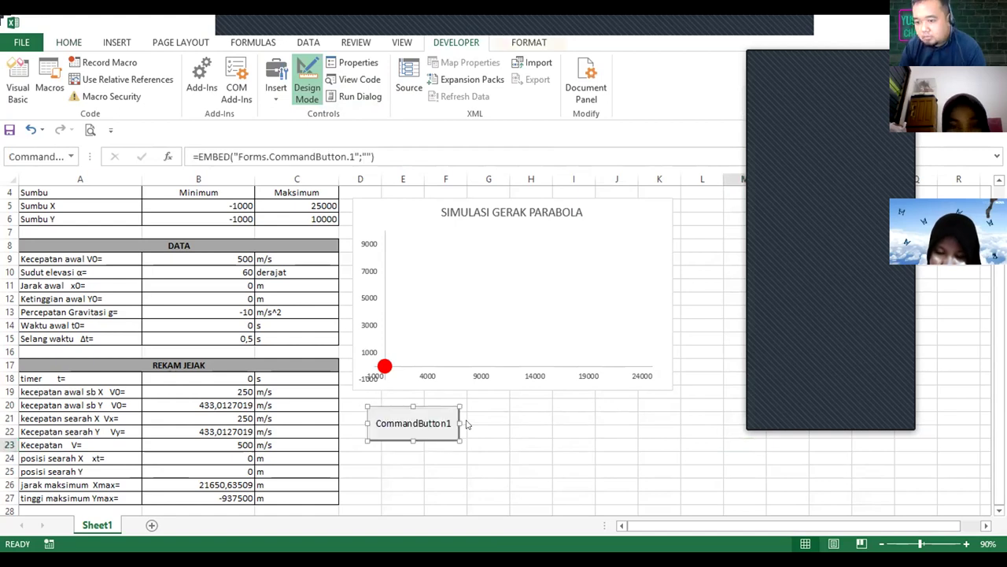
Set both the name and the caption of the new command button to START
{"action": "right_click", "coordinate": [457, 437]}
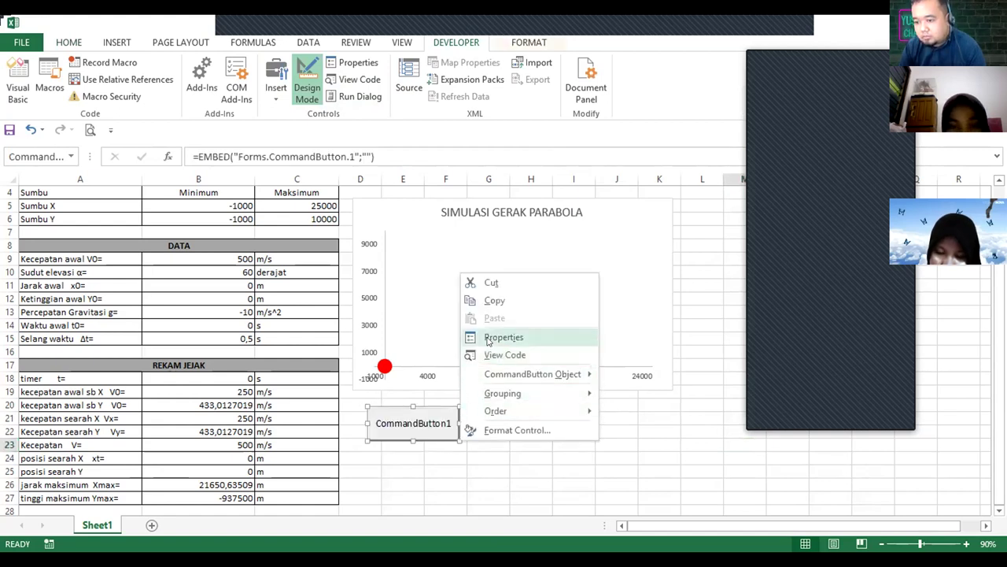
{"action": "left_click", "coordinate": [483, 338]}
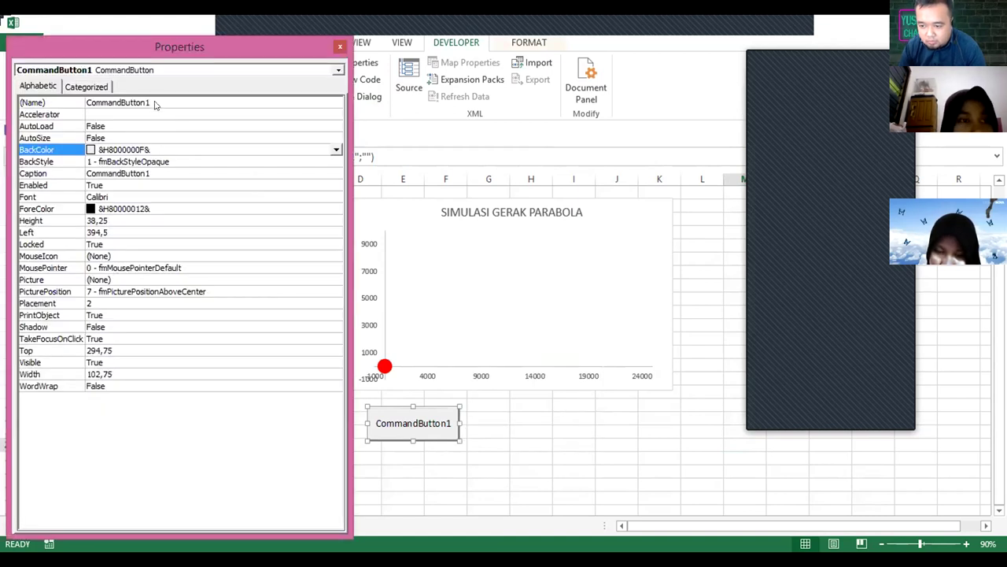
{"action": "left_click", "coordinate": [152, 102]}
{"action": "left_click_drag", "start_coordinate": [149, 102], "coordinate": [79, 104]}
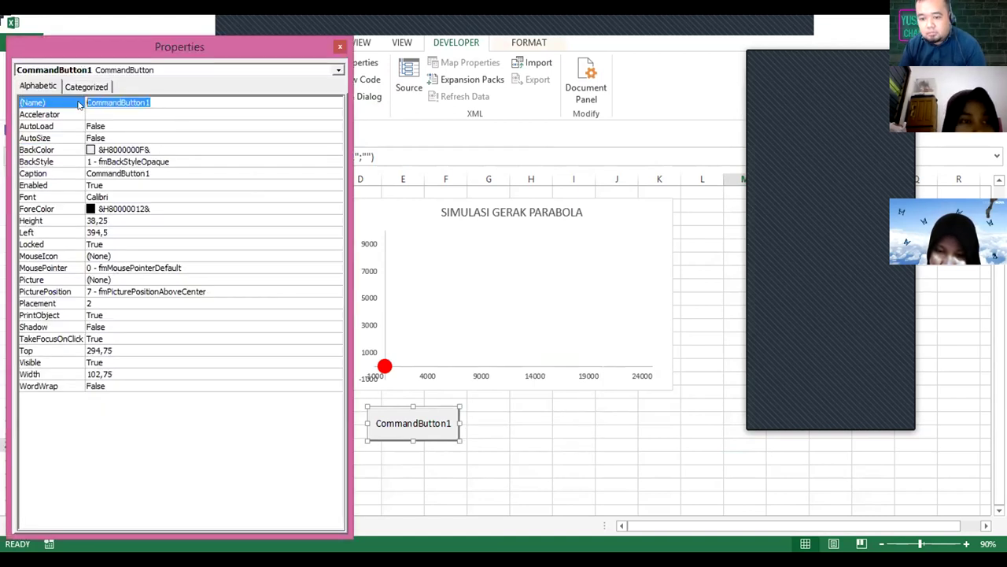
{"action": "key", "text": "BackSpace"}
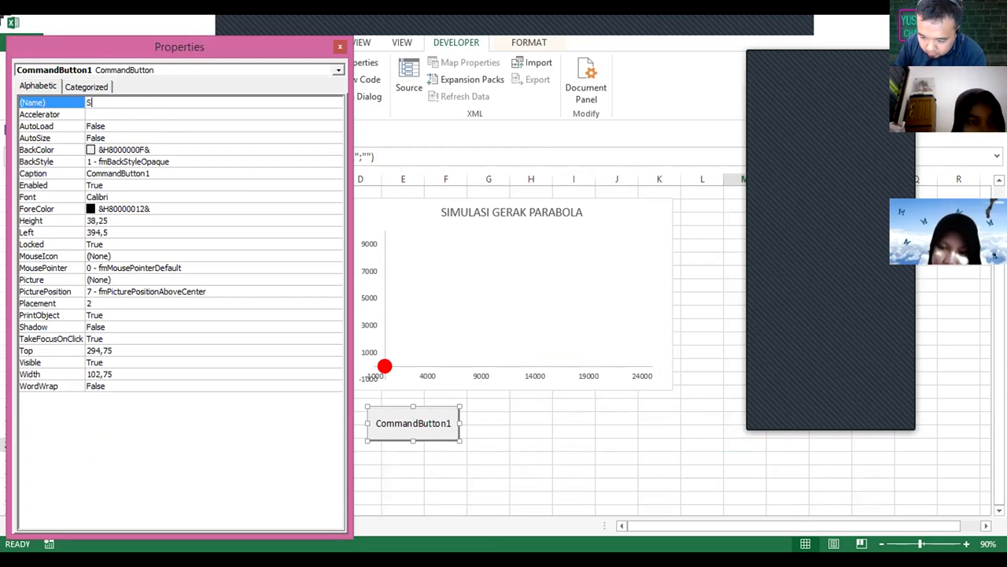
{"action": "type", "text": "TART"}
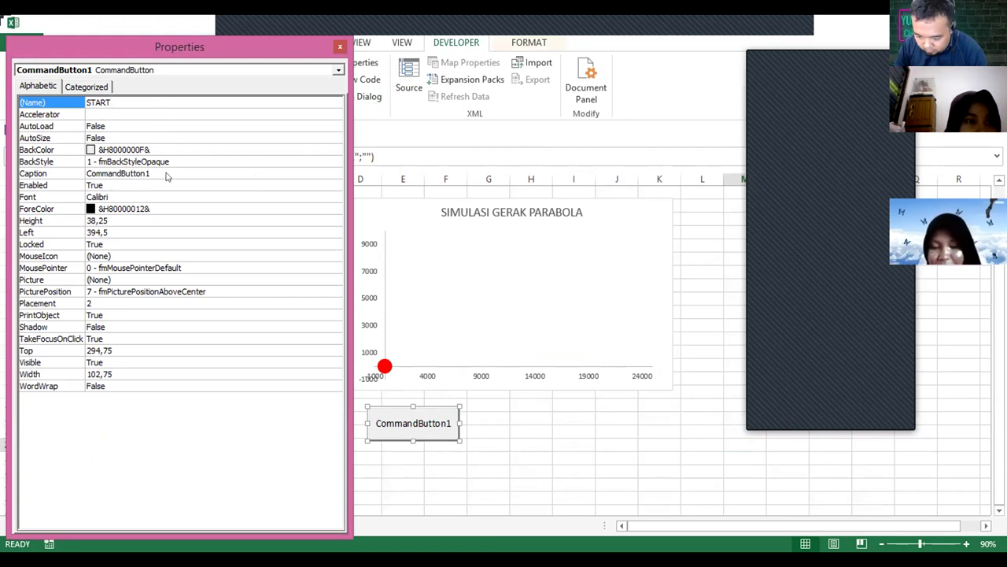
{"action": "left_click_drag", "start_coordinate": [153, 170], "coordinate": [83, 173]}
{"action": "type", "text": "START"}
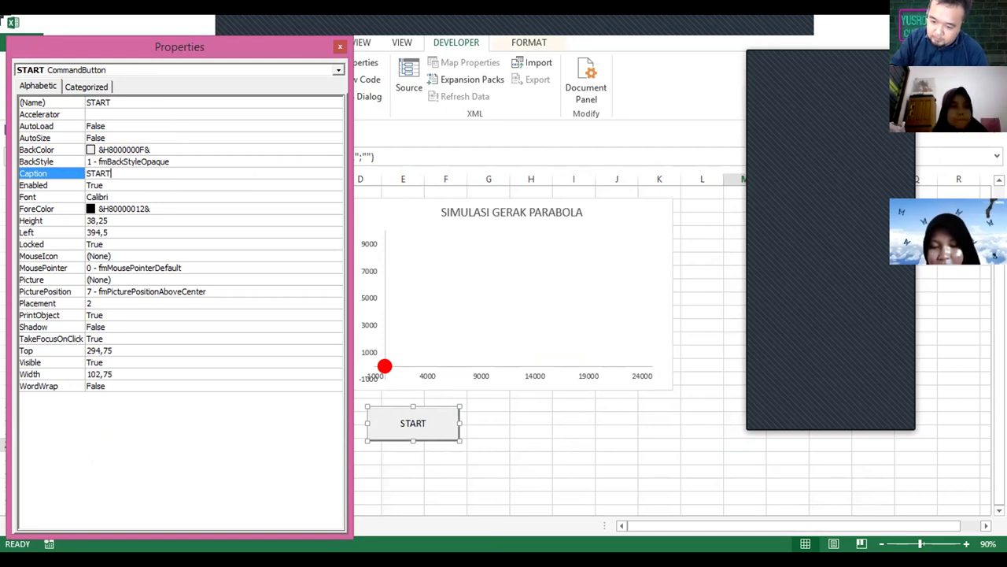
Change the START button's BackColor to the system color Active Border and close its properties
{"action": "left_click", "coordinate": [173, 149]}
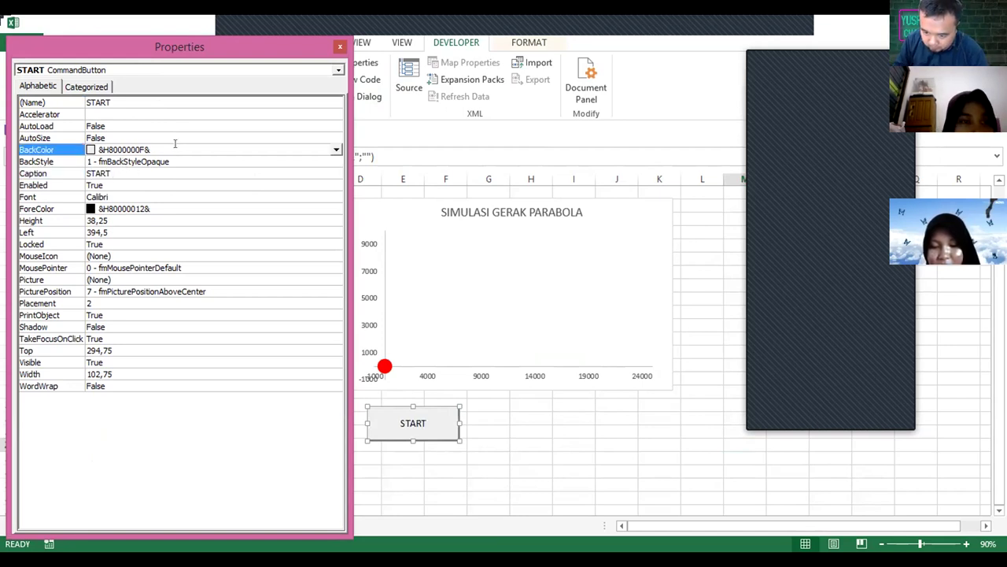
{"action": "left_click", "coordinate": [336, 151]}
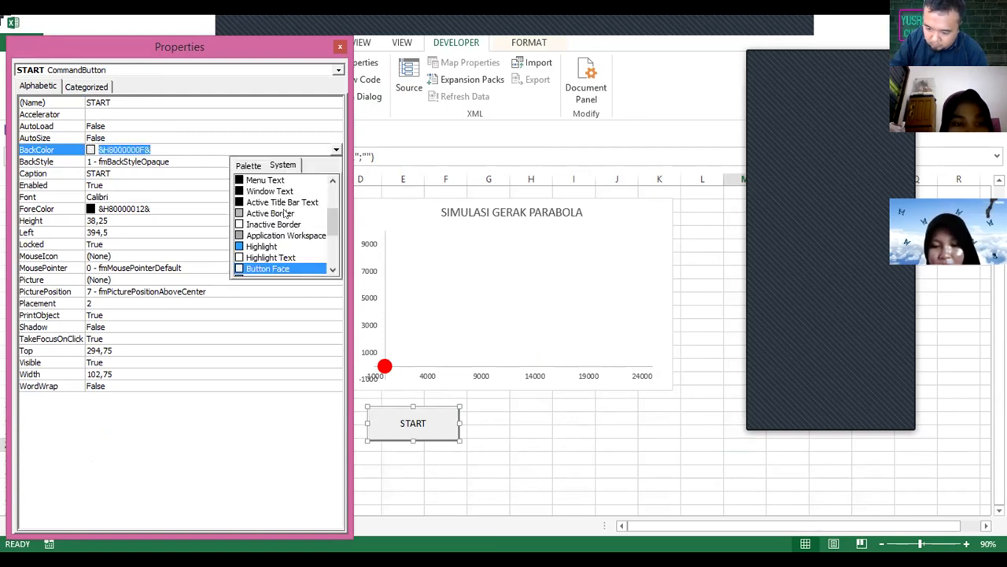
{"action": "left_click", "coordinate": [285, 213]}
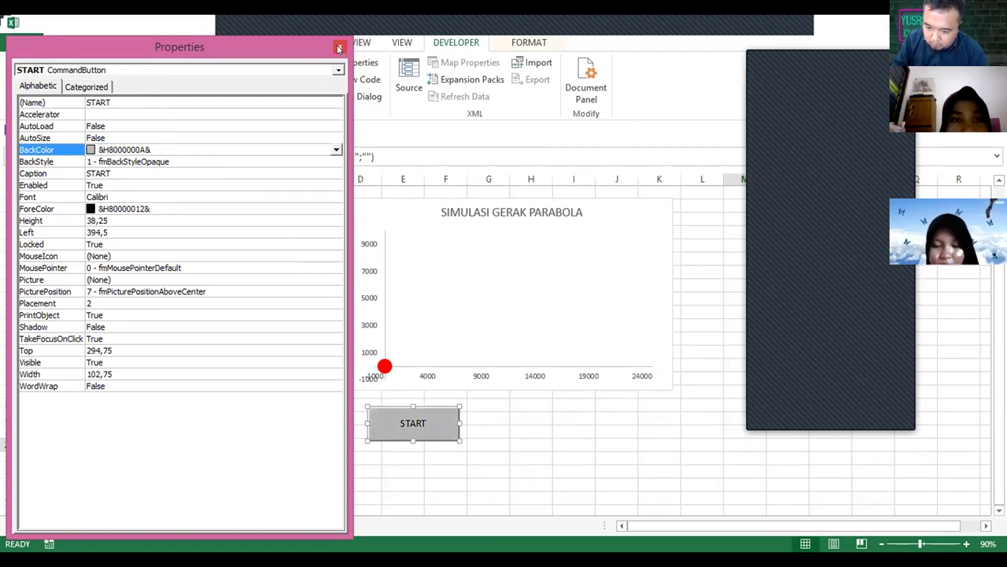
{"action": "left_click", "coordinate": [339, 49]}
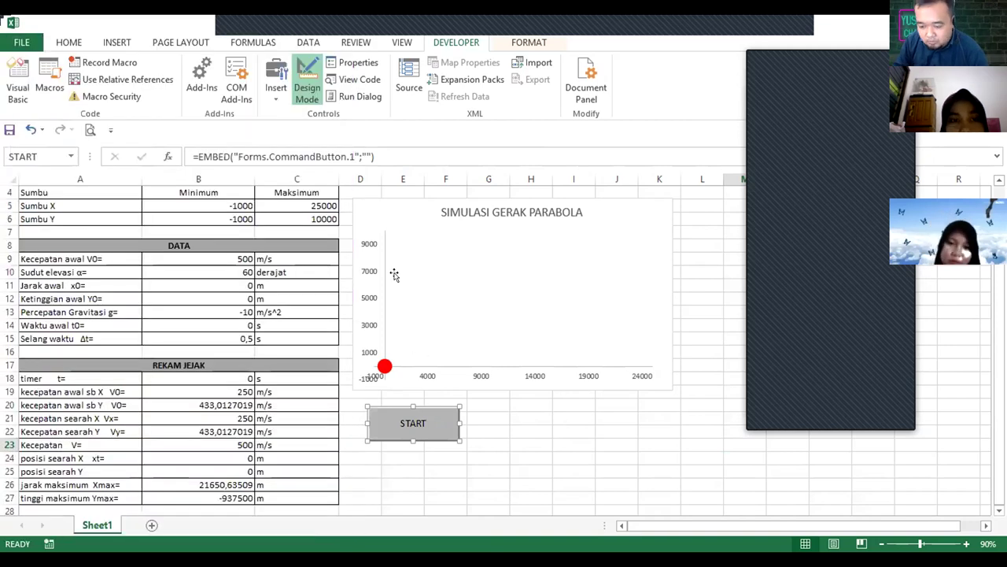
Open the Visual Basic code editor for the sheet, enlarge its window and create a new macro named START
{"action": "left_click", "coordinate": [356, 79]}
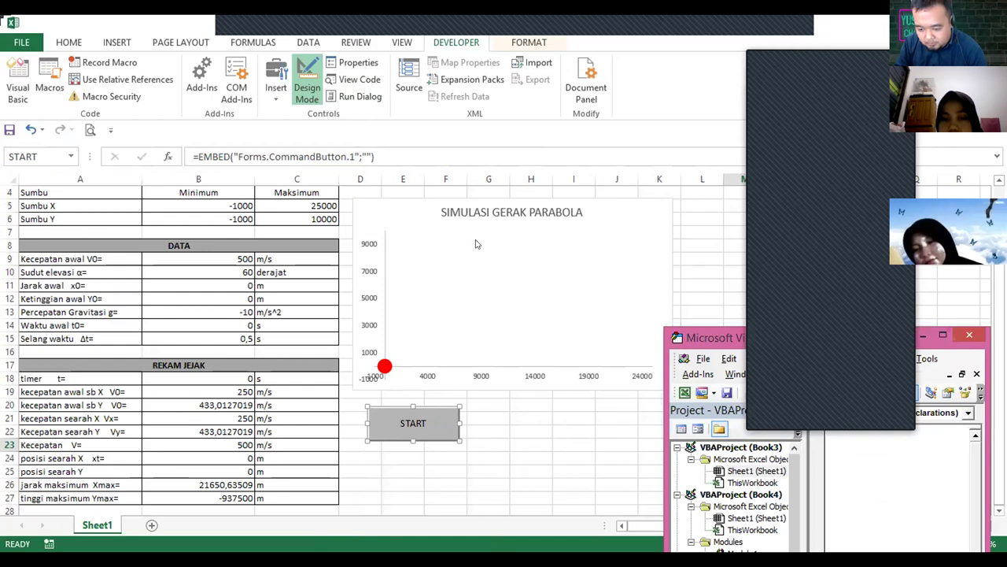
{"action": "left_click_drag", "start_coordinate": [739, 337], "coordinate": [416, 174]}
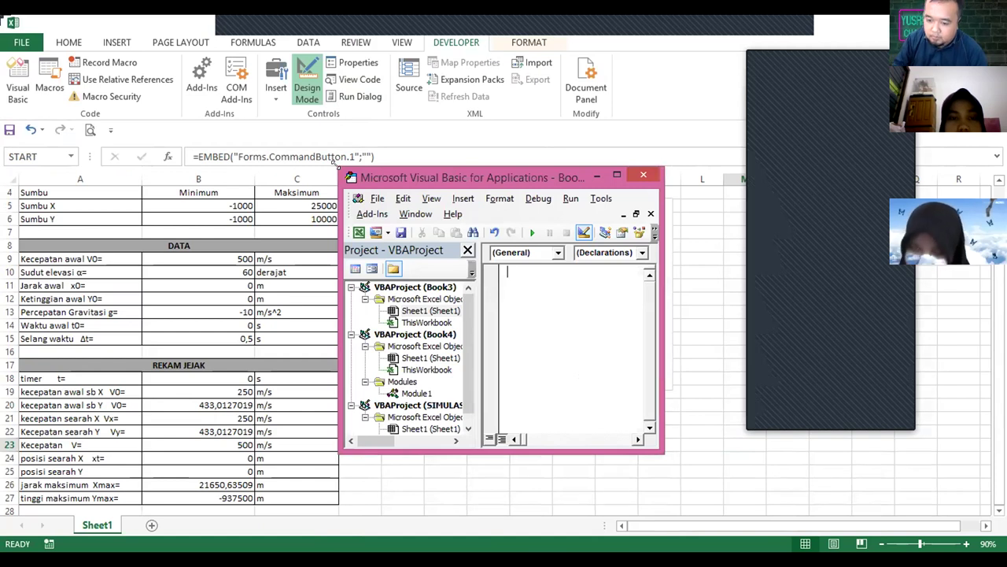
{"action": "left_click_drag", "start_coordinate": [338, 166], "coordinate": [179, 90]}
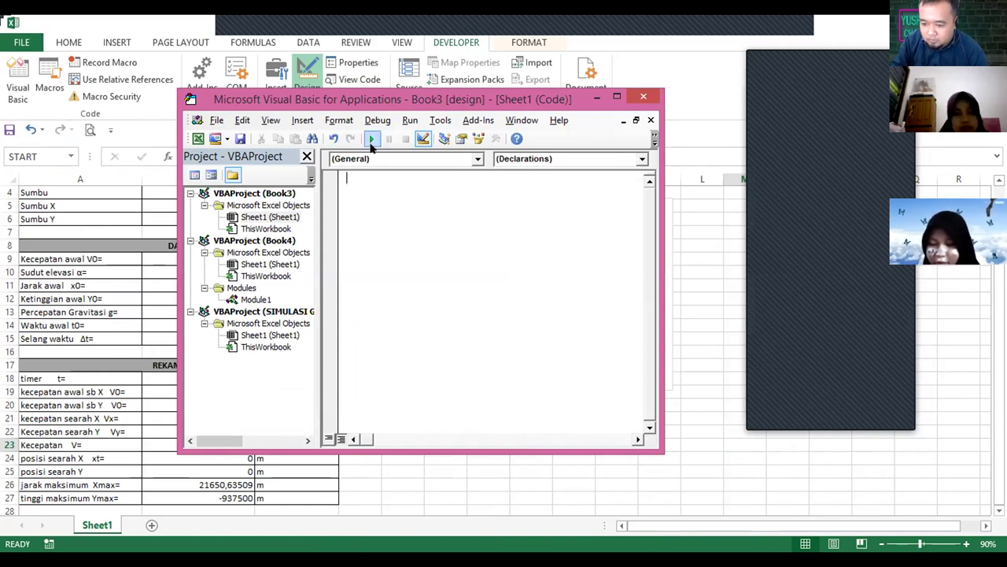
{"action": "key", "text": "F5"}
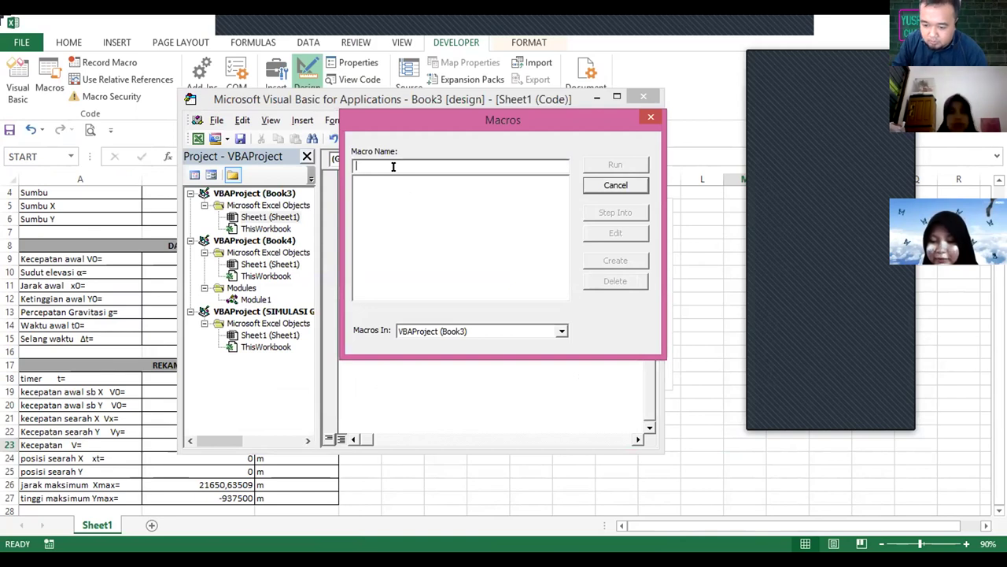
{"action": "type", "text": "S"}
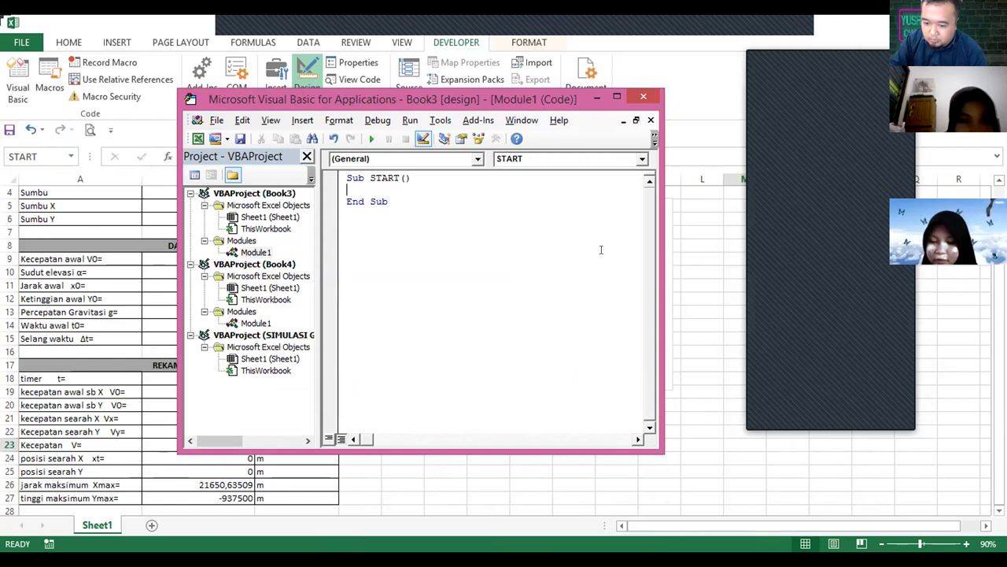
{"action": "type", "text": "p"}
{"action": "key", "text": "BackSpace"}
{"action": "type", "text": "Pri"}
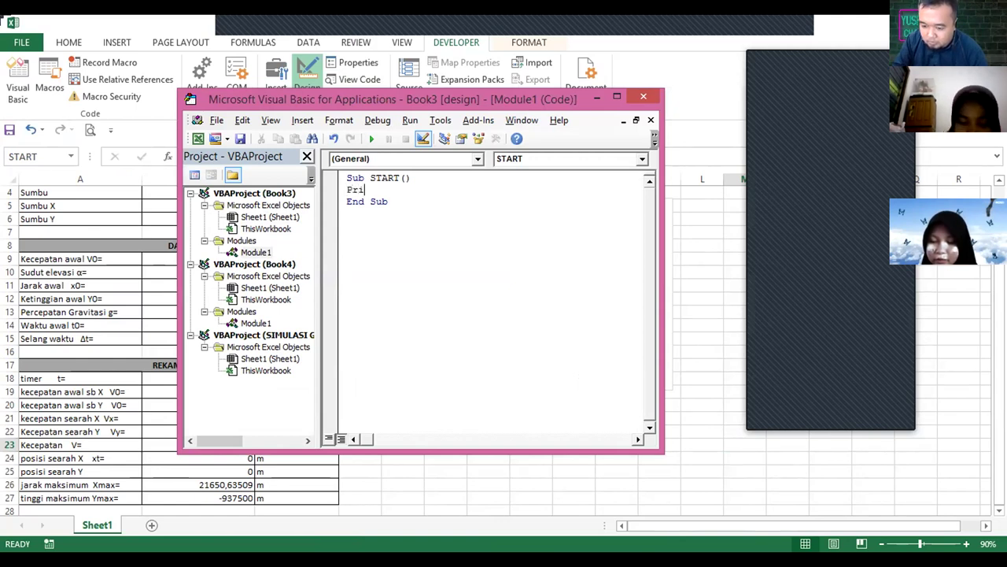
{"action": "type", "text": "vate Sub"}
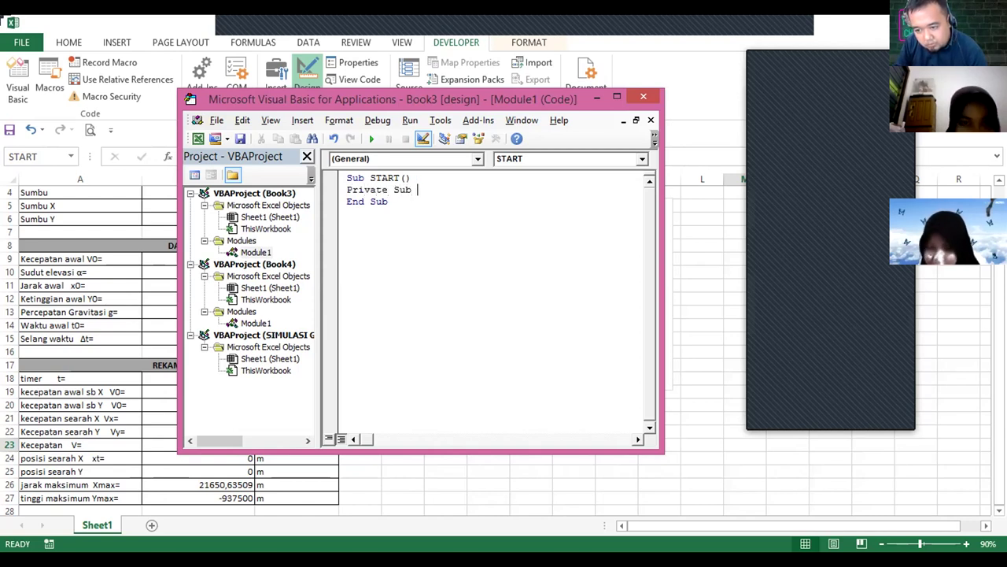
{"action": "key", "text": "BackSpace"}
{"action": "key", "text": "BackSpace"}
{"action": "key", "text": "BackSpace"}
{"action": "key", "text": "BackSpace"}
{"action": "key", "text": "BackSpace"}
{"action": "key", "text": "BackSpace"}
{"action": "key", "text": "BackSpace"}
{"action": "key", "text": "BackSpace"}
{"action": "key", "text": "BackSpace"}
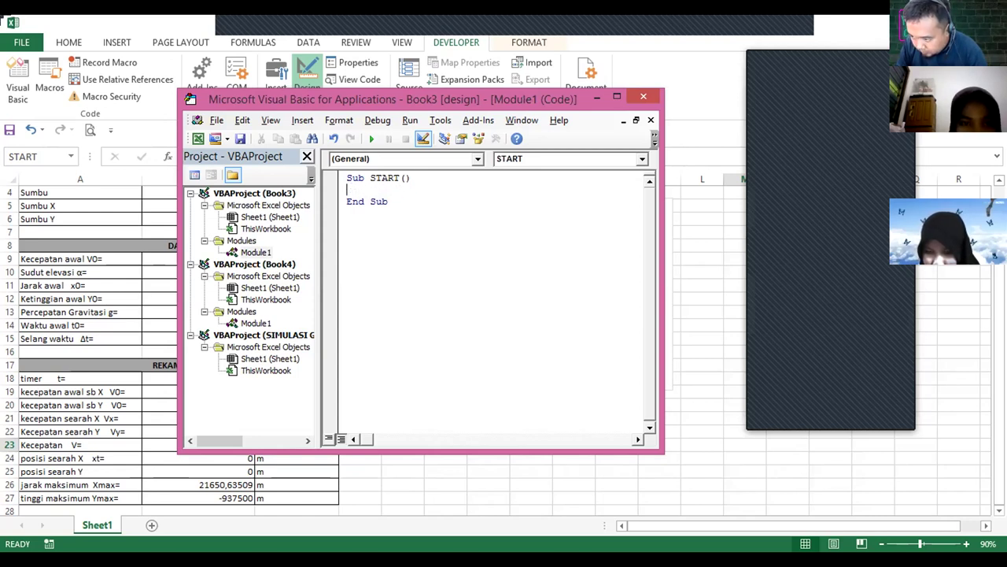
Write the START macro's first line as Range("B18").Value = 0 with the comment '0
{"action": "type", "text": "Ra"}
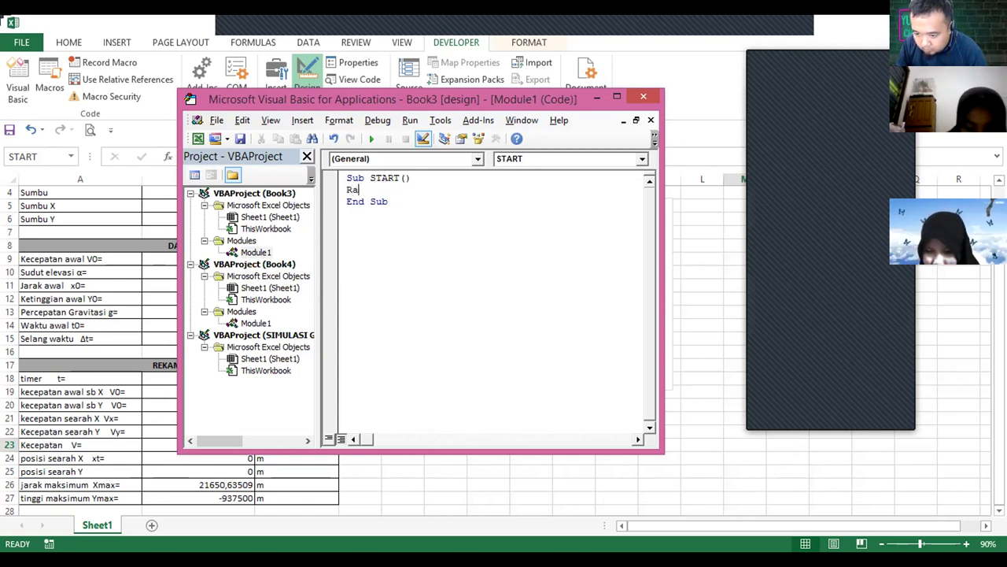
{"action": "type", "text": "nge"}
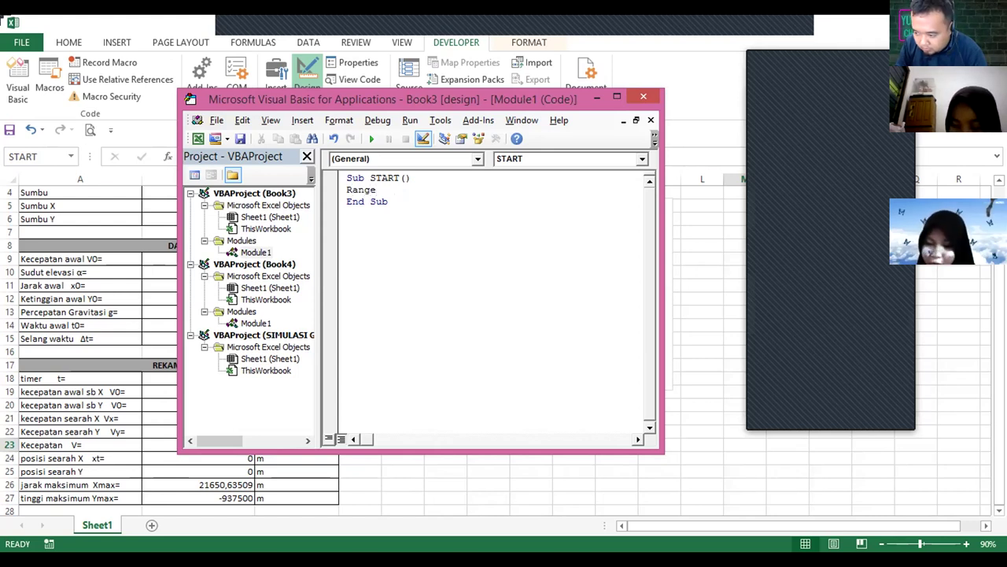
{"action": "type", "text": "(\"\")"}
{"action": "key", "text": "Left"}
{"action": "key", "text": "Left"}
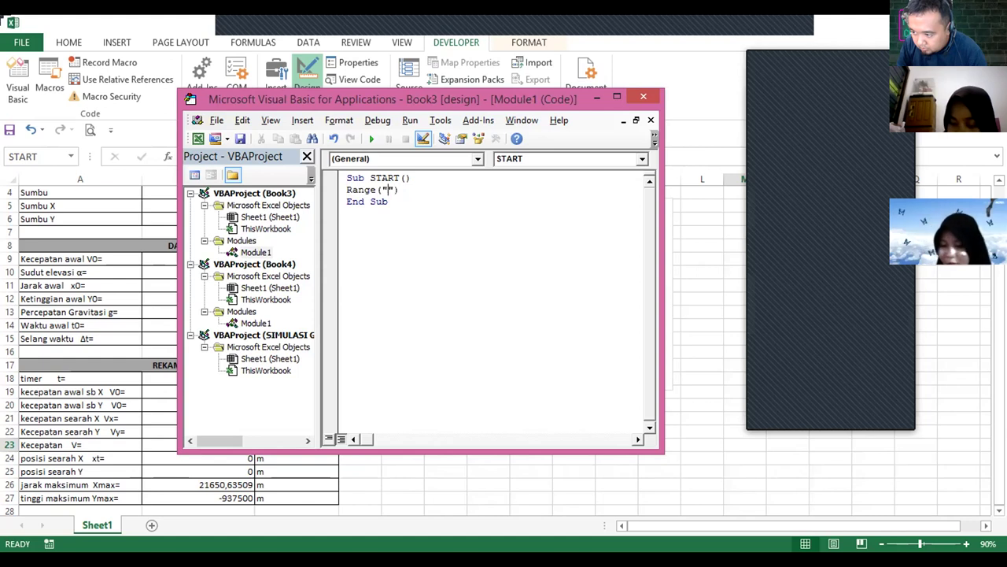
{"action": "type", "text": "B1"}
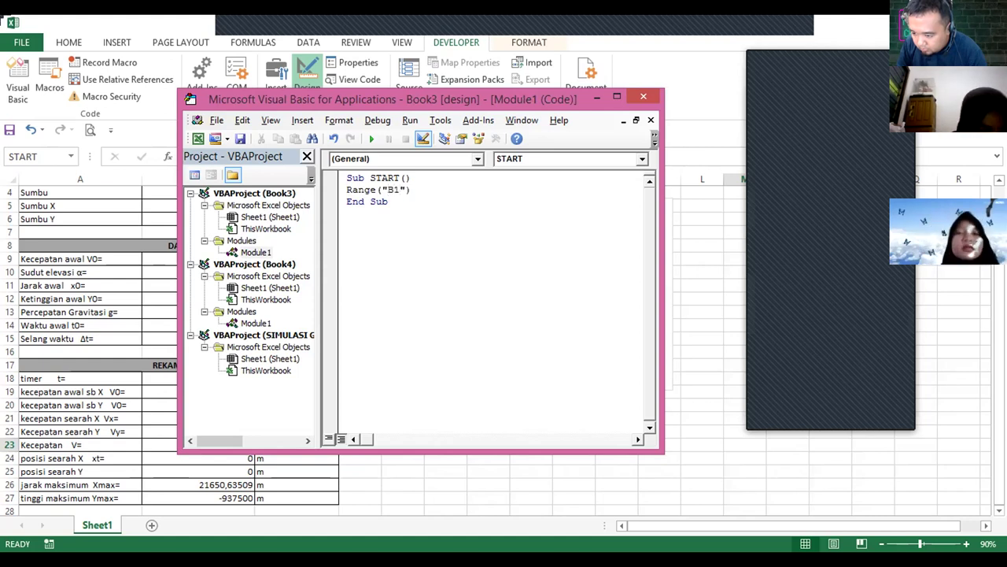
{"action": "type", "text": "8"}
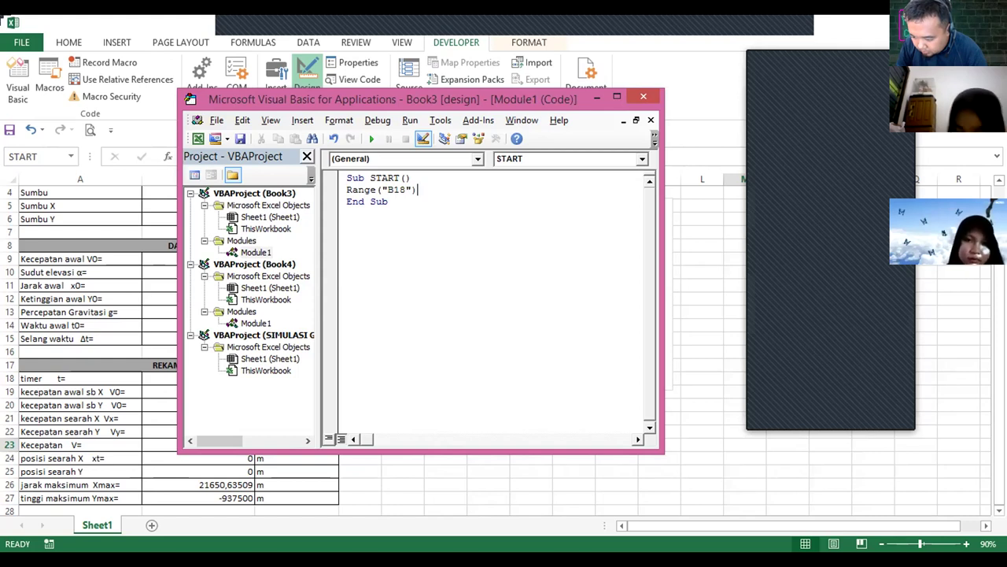
{"action": "key", "text": "End"}
{"action": "type", "text": ".value"}
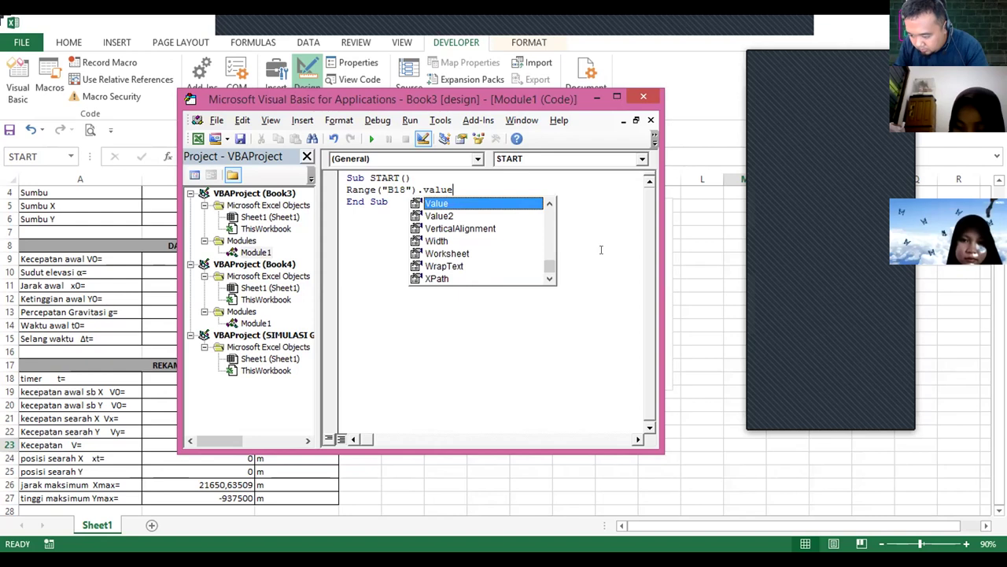
{"action": "type", "text": " +"}
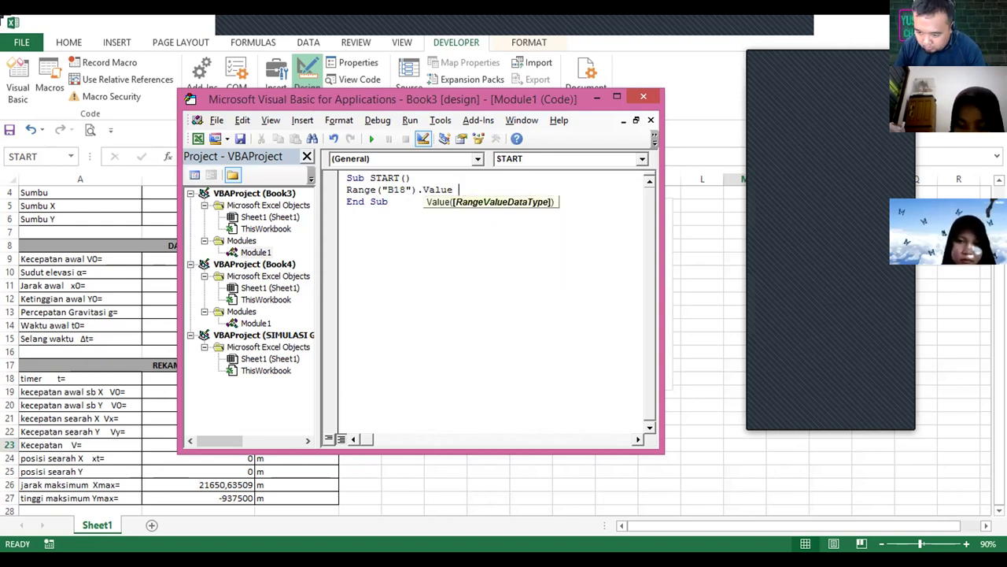
{"action": "type", "text": "= "}
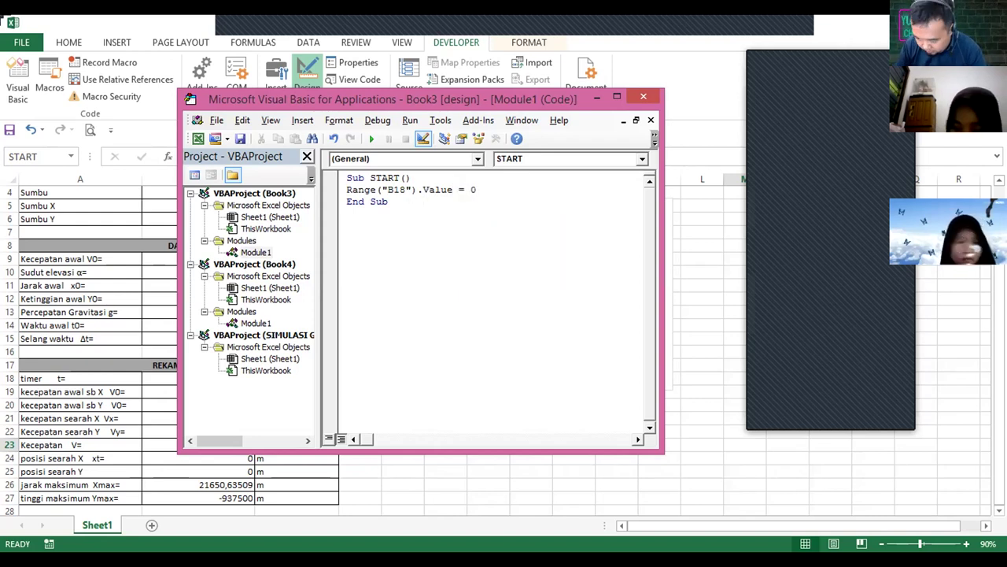
{"action": "type", "text": "0'0"}
{"action": "key", "text": "Return"}
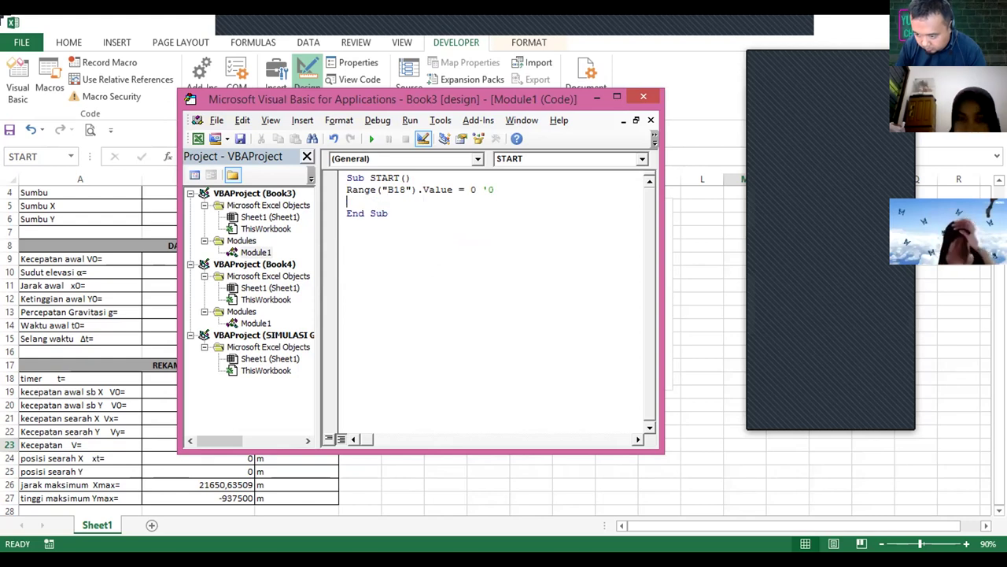
Add the line delta_t = Range("B15").Value with the comment '0,5 to the START macro
{"action": "type", "text": "delta_t"}
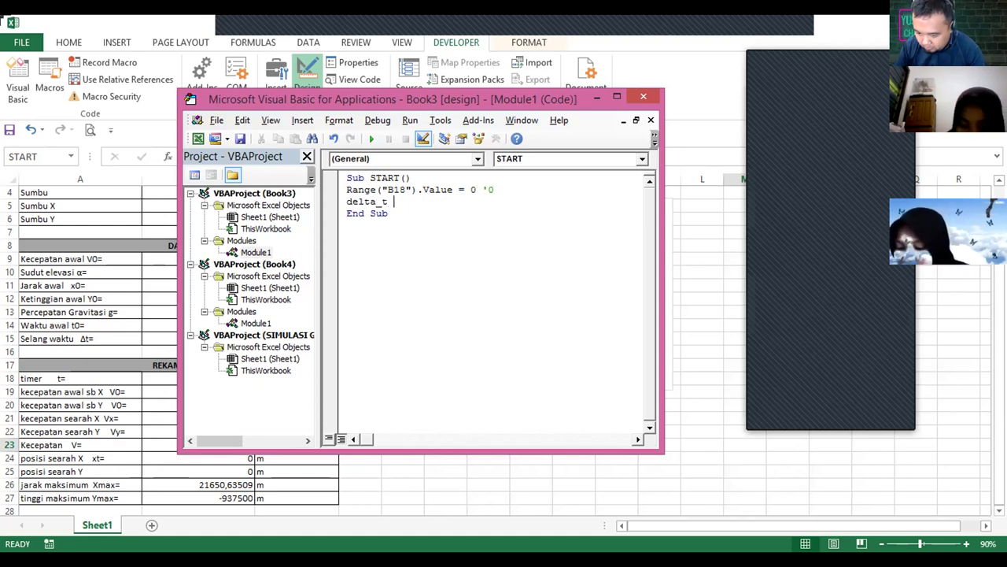
{"action": "type", "text": "= Range"}
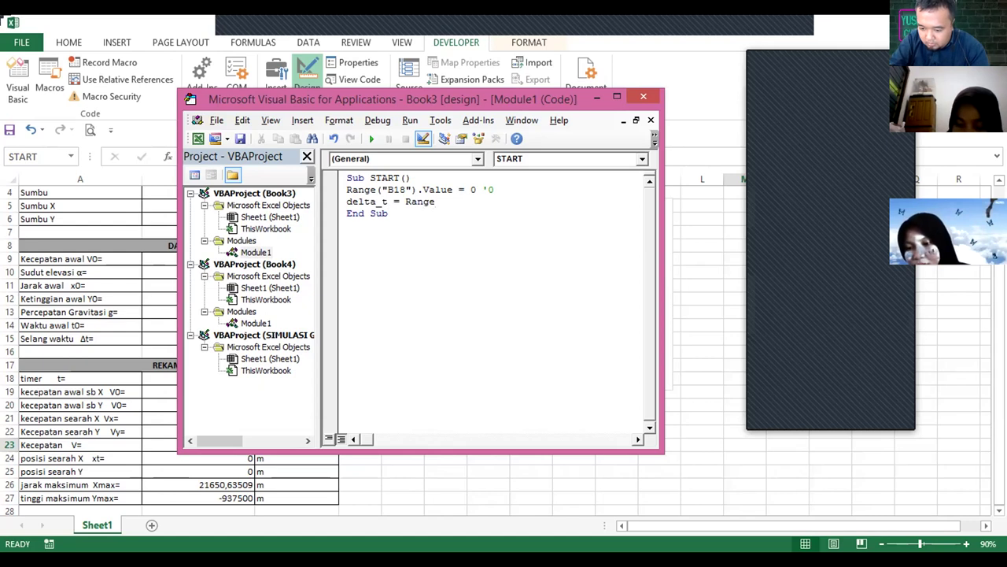
{"action": "type", "text": "(\"\")"}
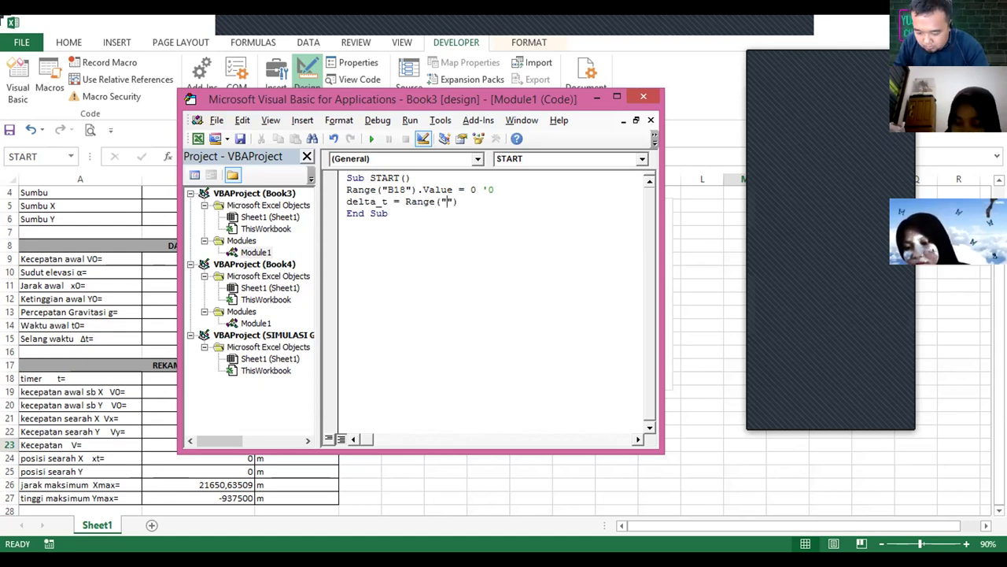
{"action": "type", "text": "B1"}
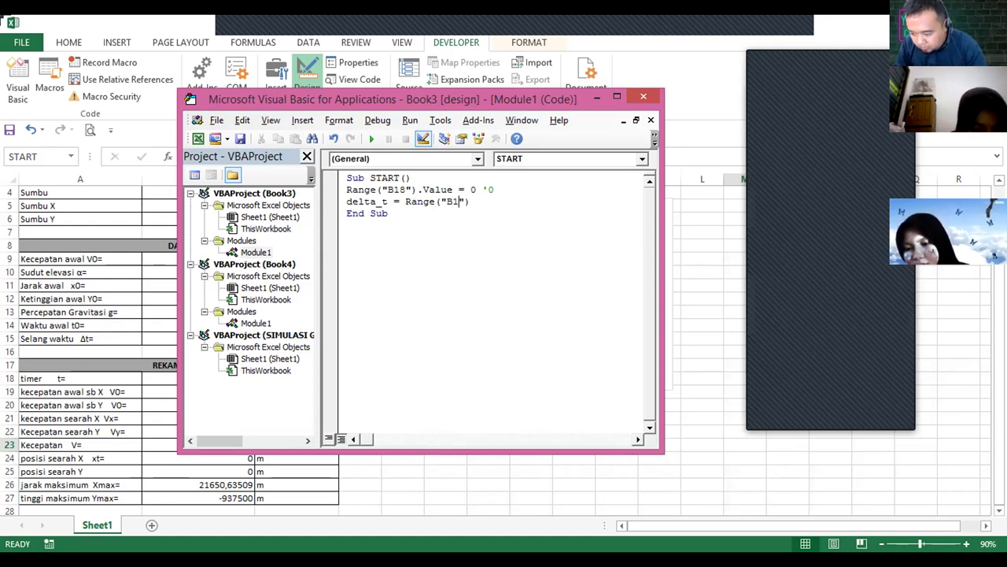
{"action": "type", "text": "5"}
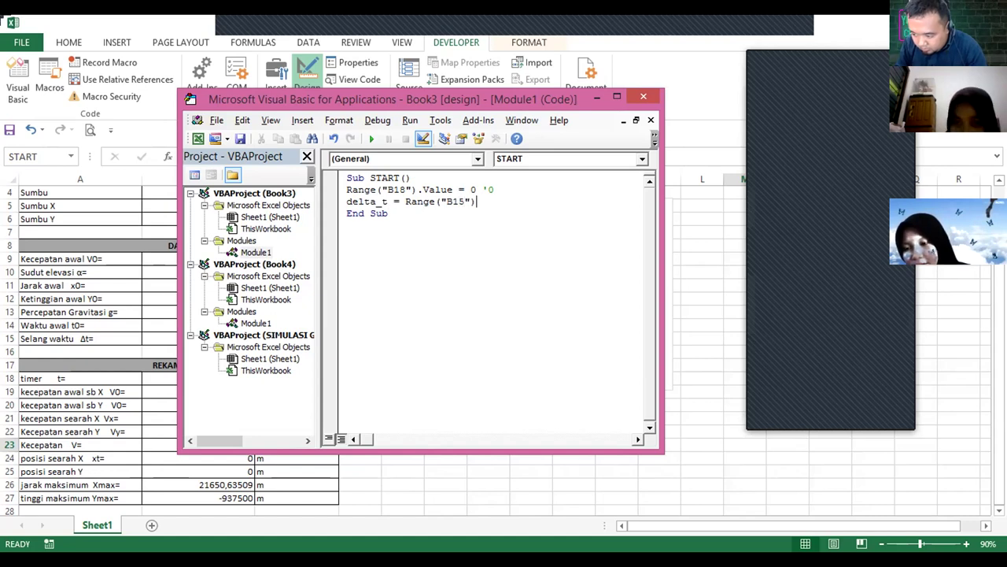
{"action": "type", "text": ".Value"}
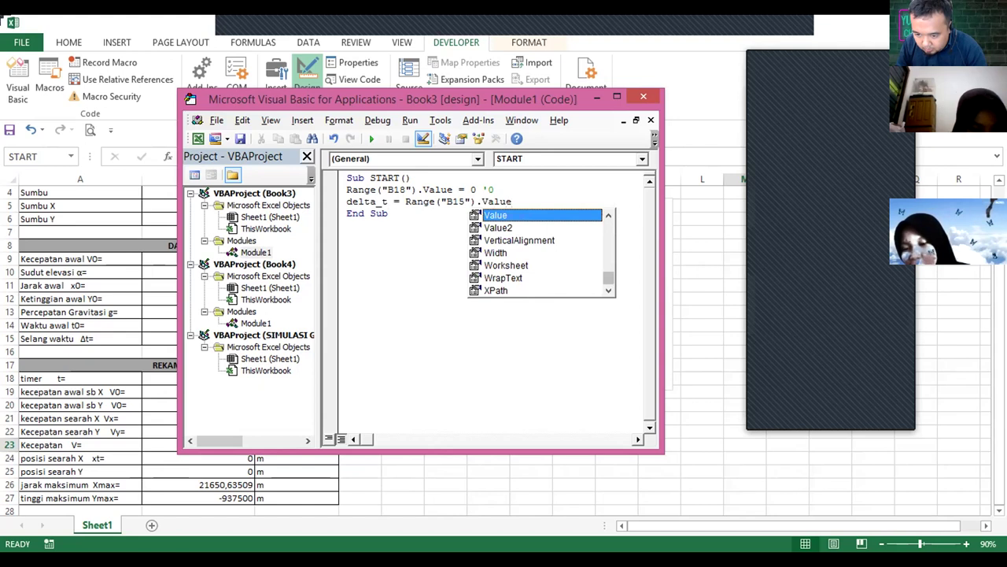
{"action": "type", "text": " '0"}
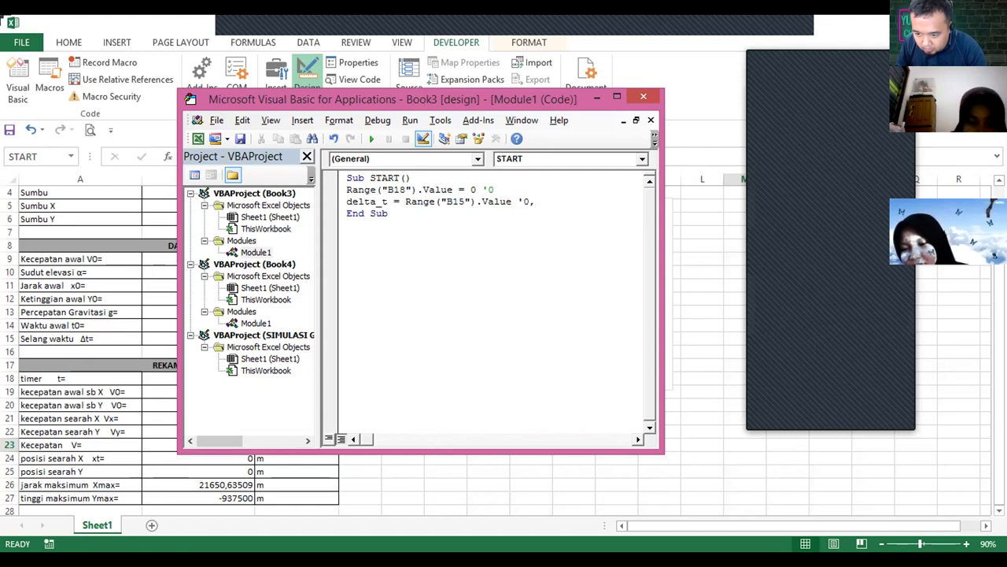
{"action": "type", "text": ",5"}
{"action": "key", "text": "Return"}
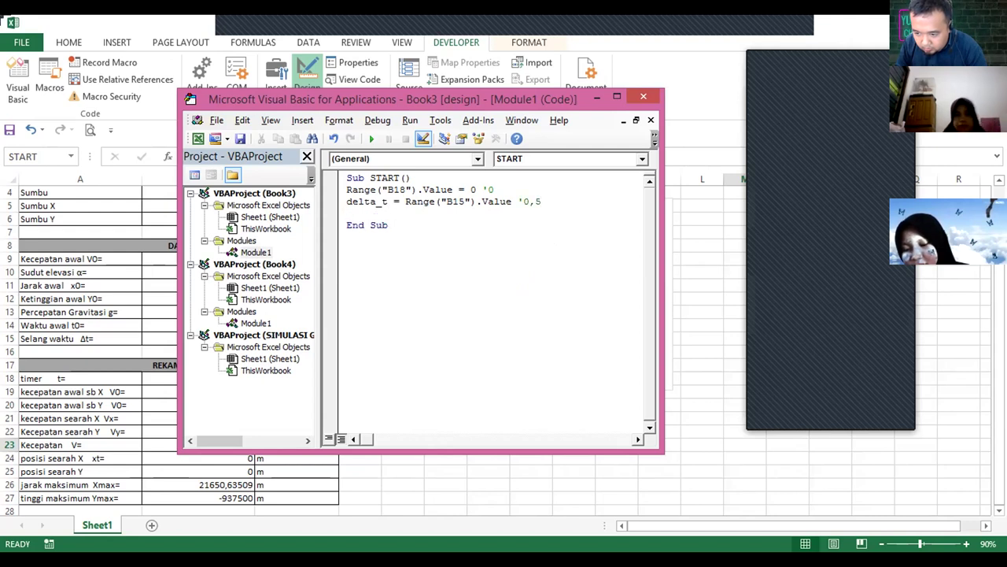
Add the loop condition While Range("B18").Value < 87 below the delta_t line
{"action": "type", "text": "W"}
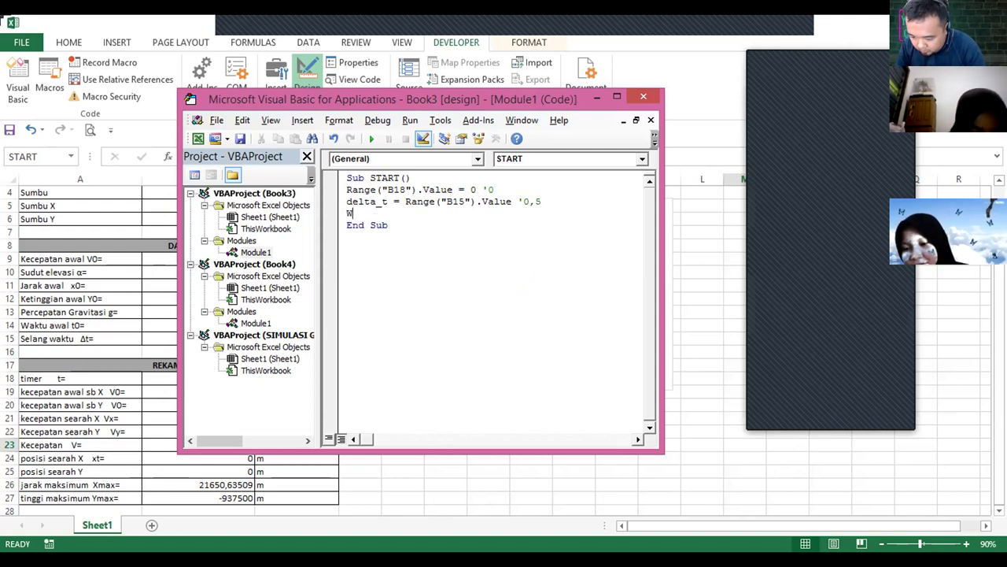
{"action": "type", "text": "hile range("}
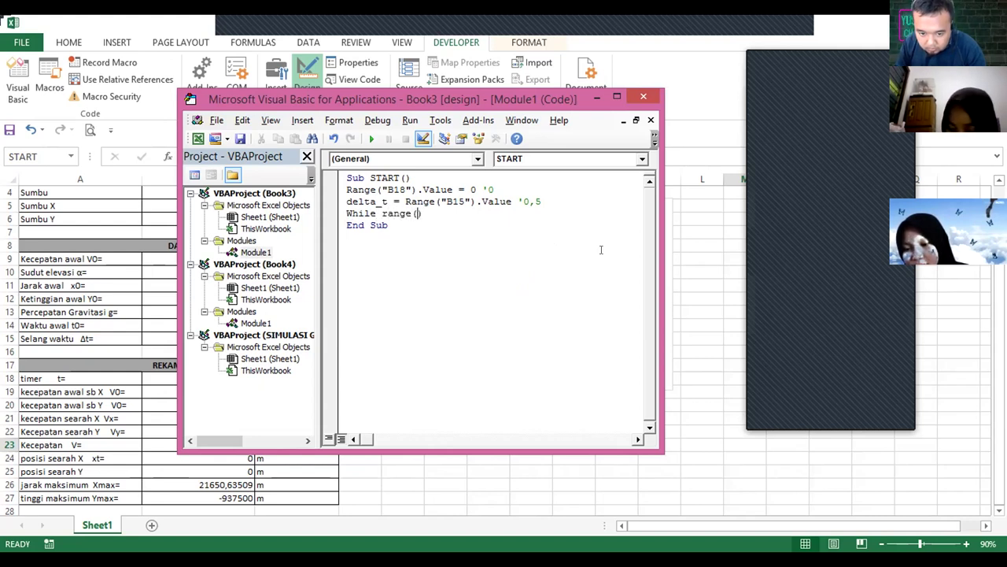
{"action": "type", "text": "\"\""}
{"action": "key", "text": "Left"}
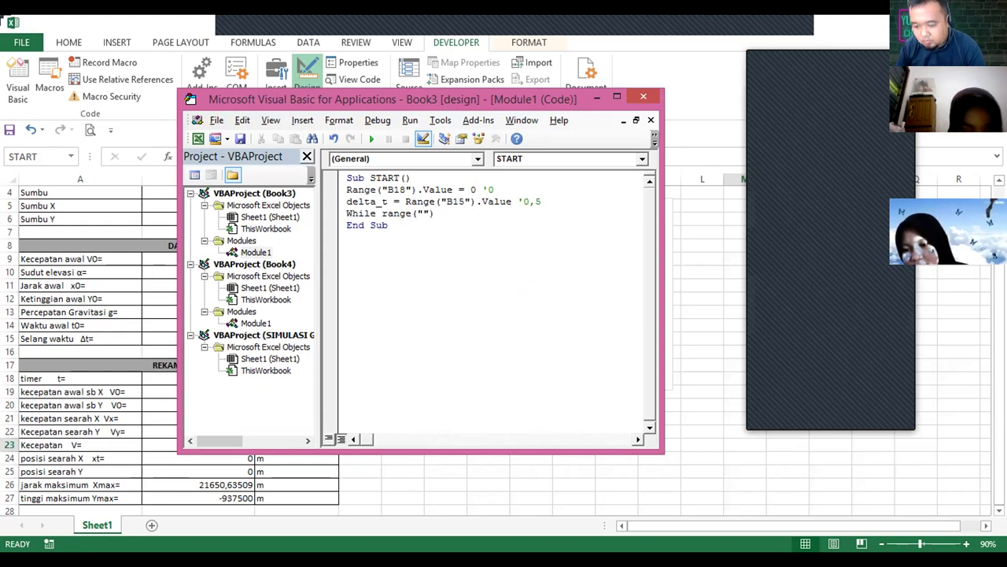
{"action": "type", "text": "B18"}
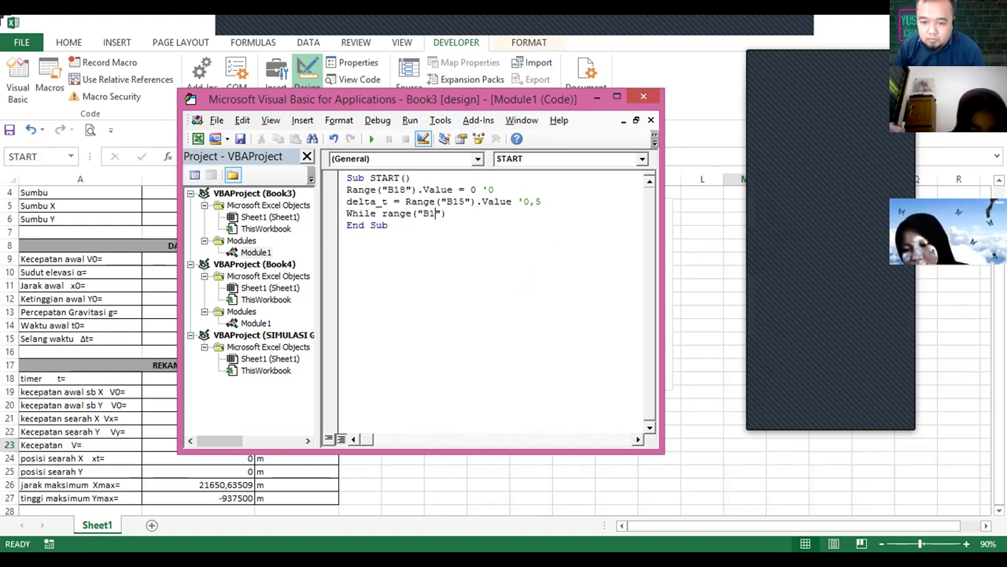
{"action": "key", "text": "Right"}
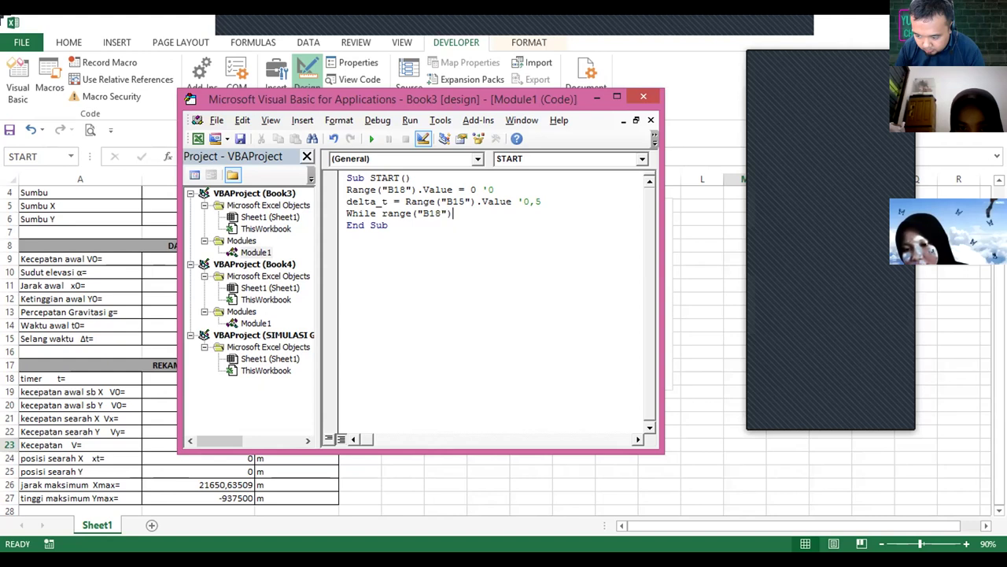
{"action": "type", "text": ".Value"}
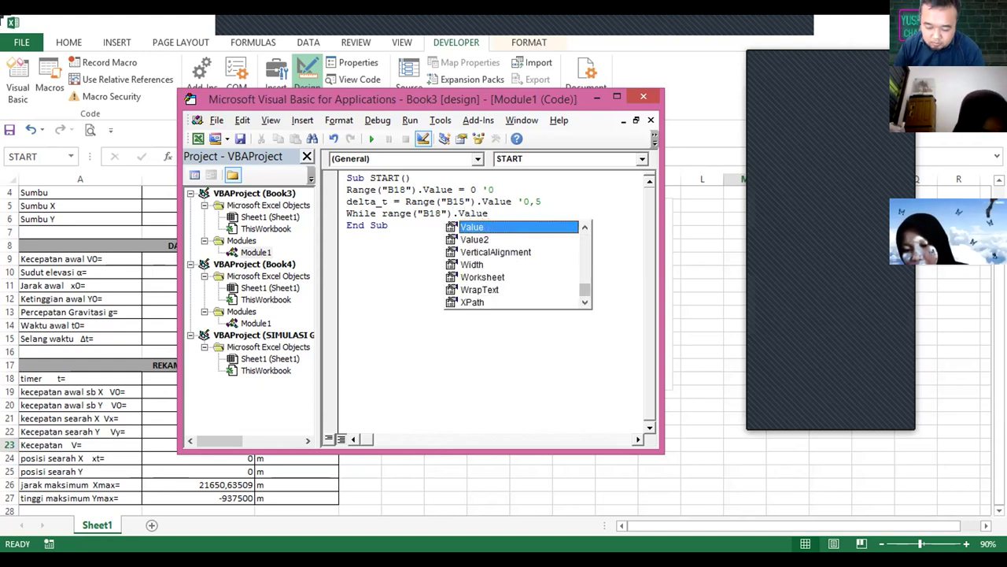
{"action": "type", "text": " < 87"}
{"action": "key", "text": "Return"}
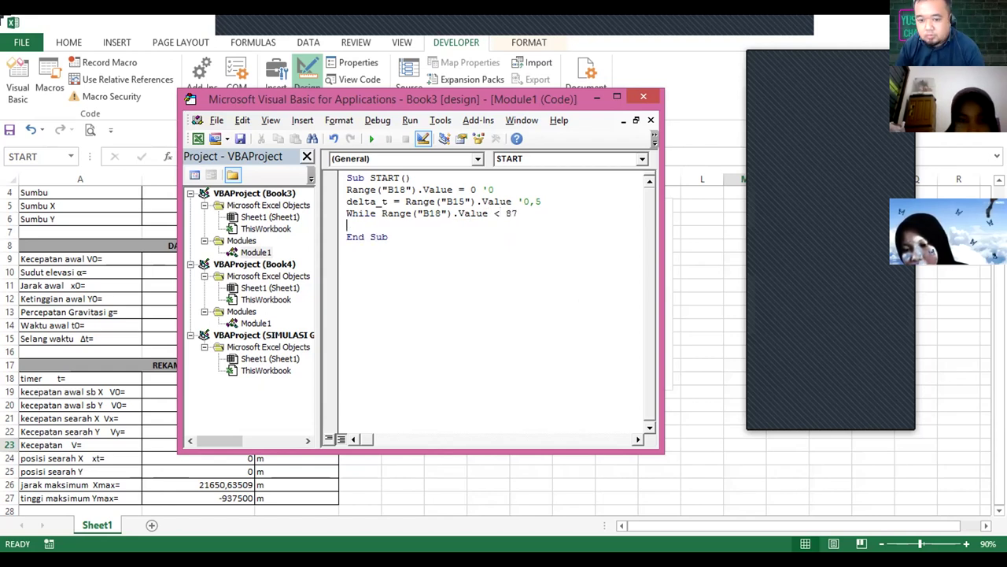
Add the line Range("B18").Value = Range("B18").Value + delta_t inside the START macro's While loop
{"action": "type", "text": "Range(\""}
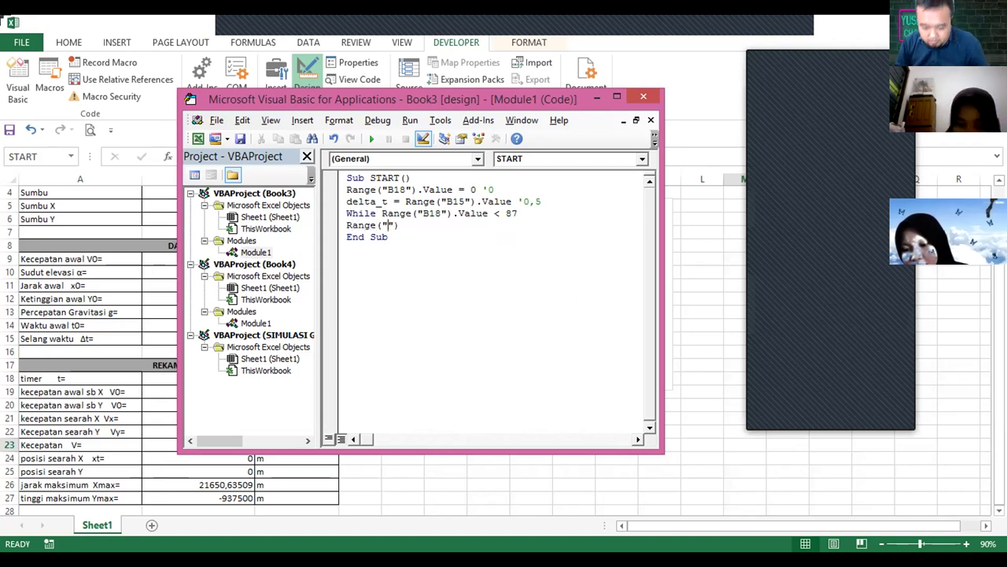
{"action": "type", "text": "B"}
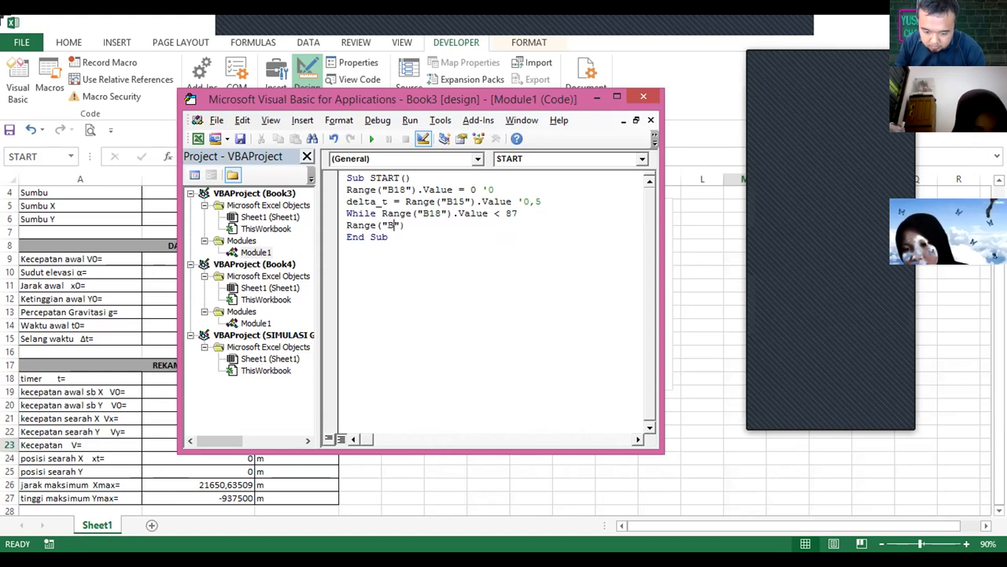
{"action": "type", "text": "18\")"}
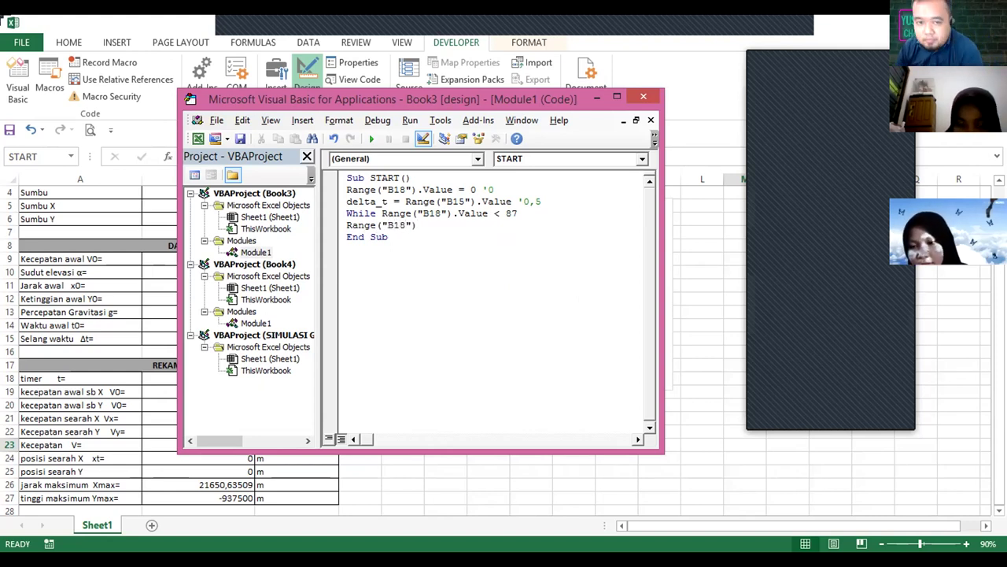
{"action": "type", "text": ".Value"}
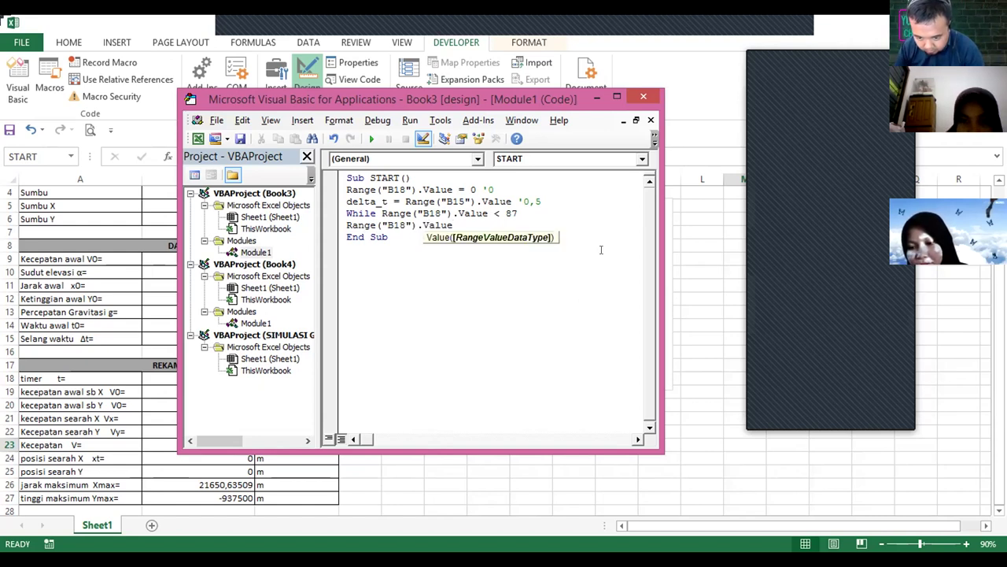
{"action": "type", "text": " = R"}
{"action": "type", "text": "ange(\""}
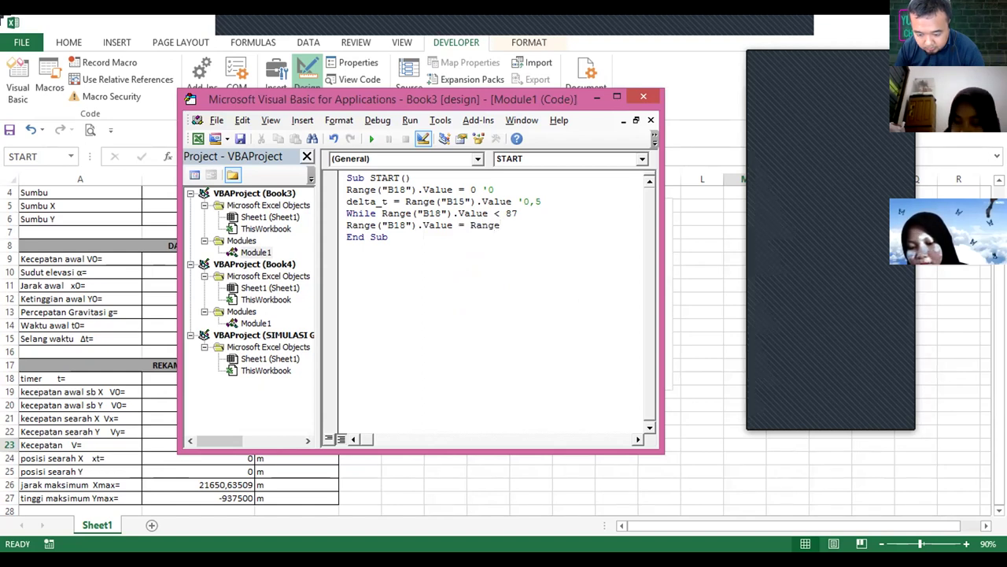
{"action": "type", "text": "B18\")"}
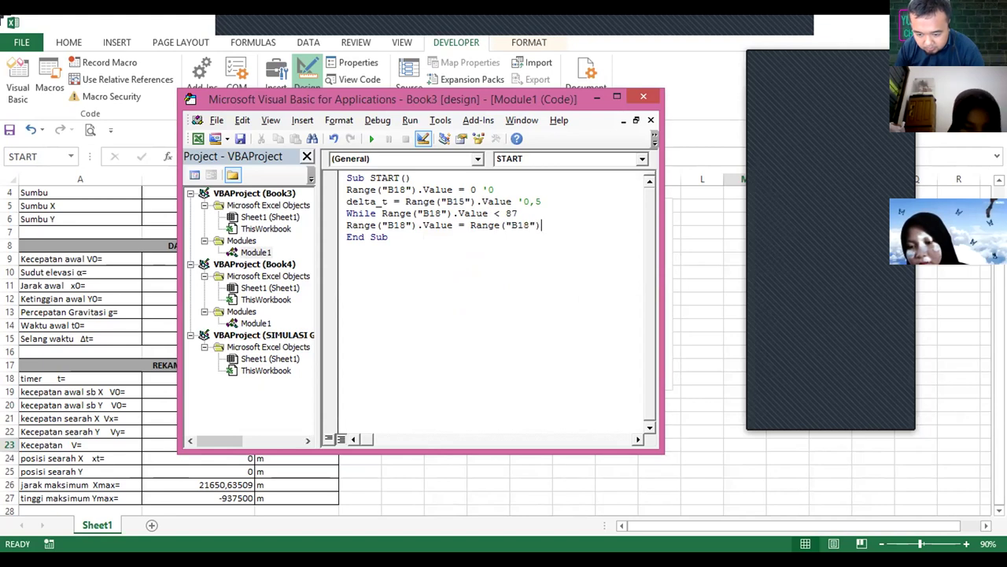
{"action": "type", "text": ".Valu"}
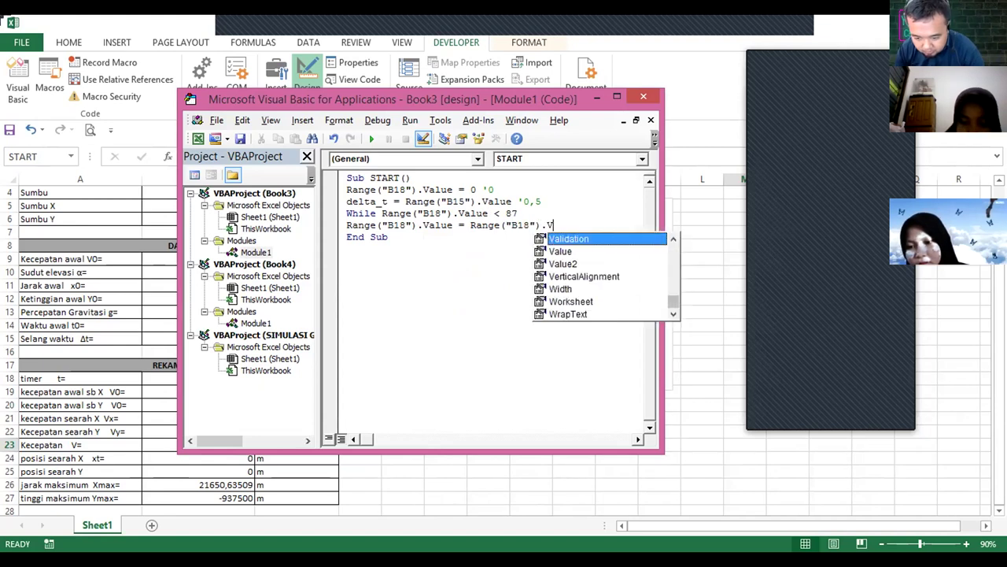
{"action": "type", "text": "e"}
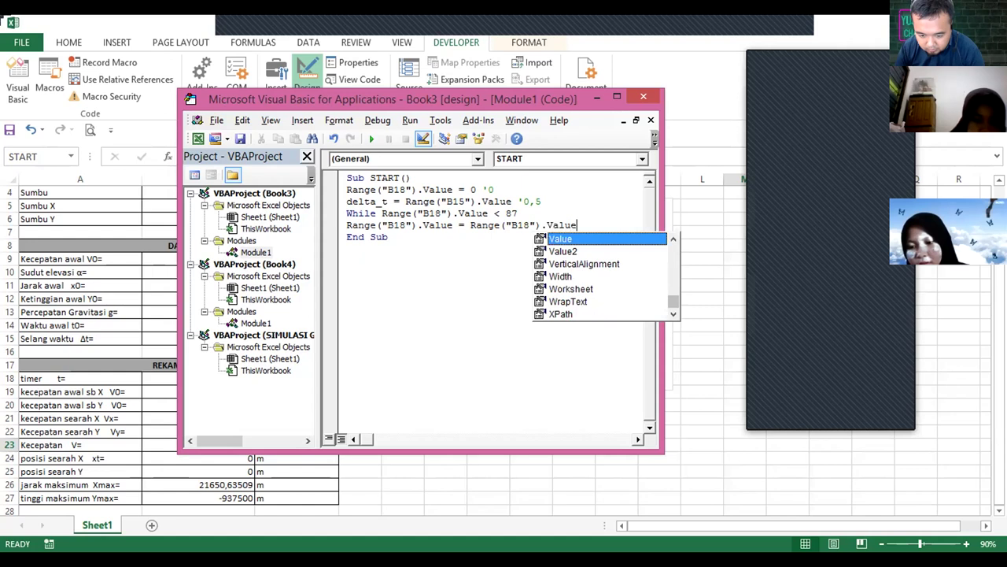
{"action": "type", "text": " + delta_t"}
{"action": "key", "text": "Return"}
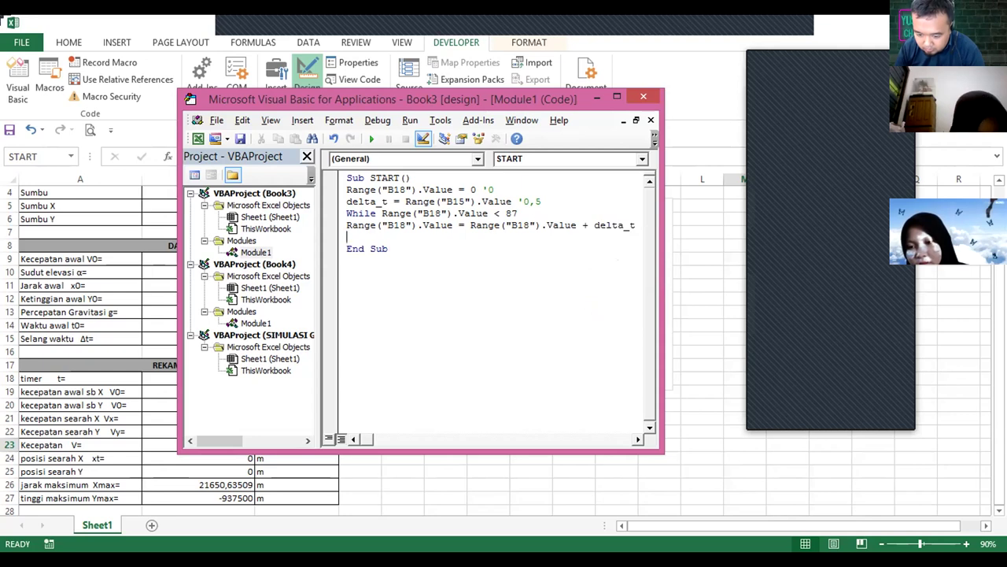
Add a DoEvents line and close the While loop with Wend in the START macro
{"action": "type", "text": "DoEvents"}
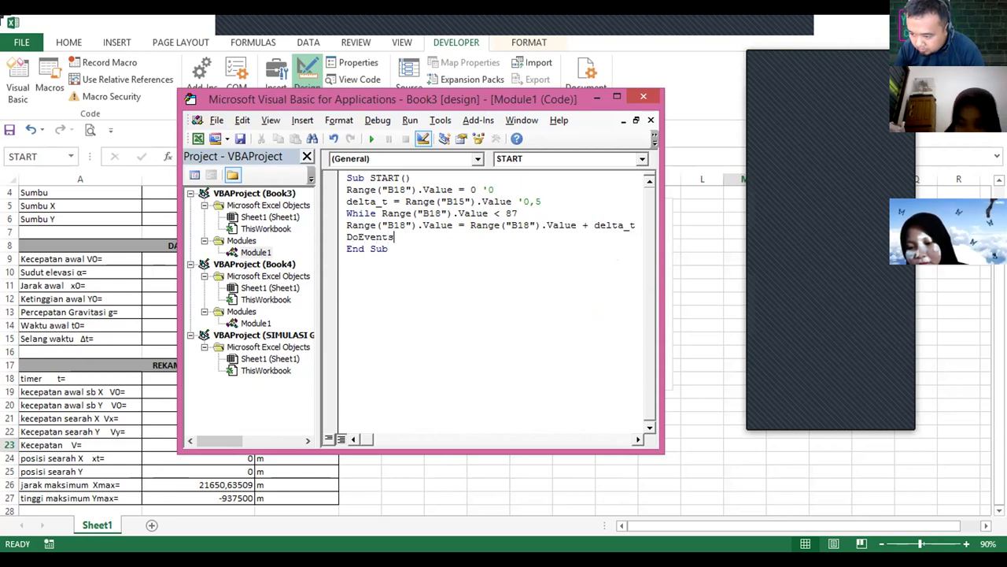
{"action": "key", "text": "Return"}
{"action": "type", "text": "Wend"}
{"action": "key", "text": "Return"}
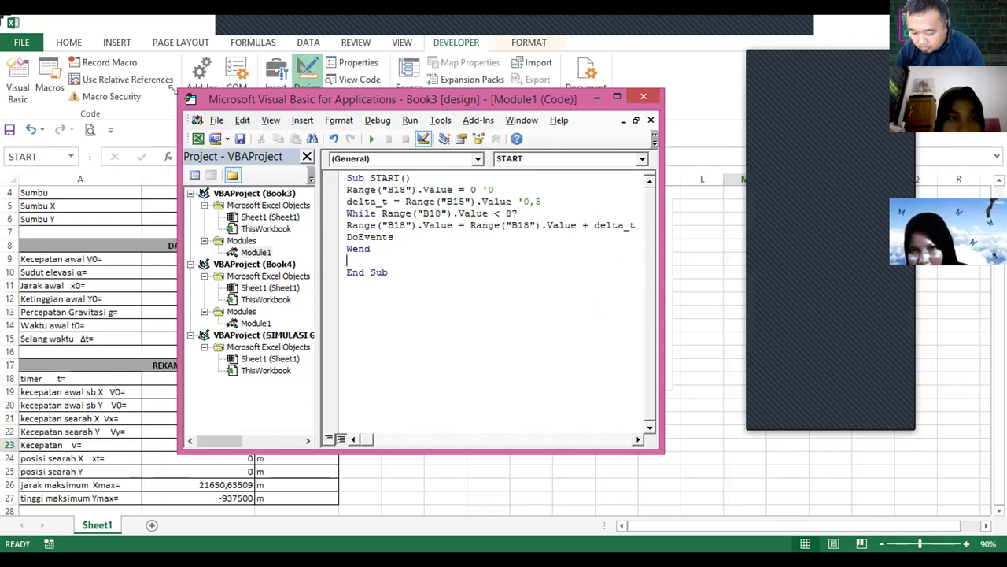
Shrink the code window, move it clear of the data and chart, and run the START macro
{"action": "left_click_drag", "start_coordinate": [173, 90], "coordinate": [272, 197]}
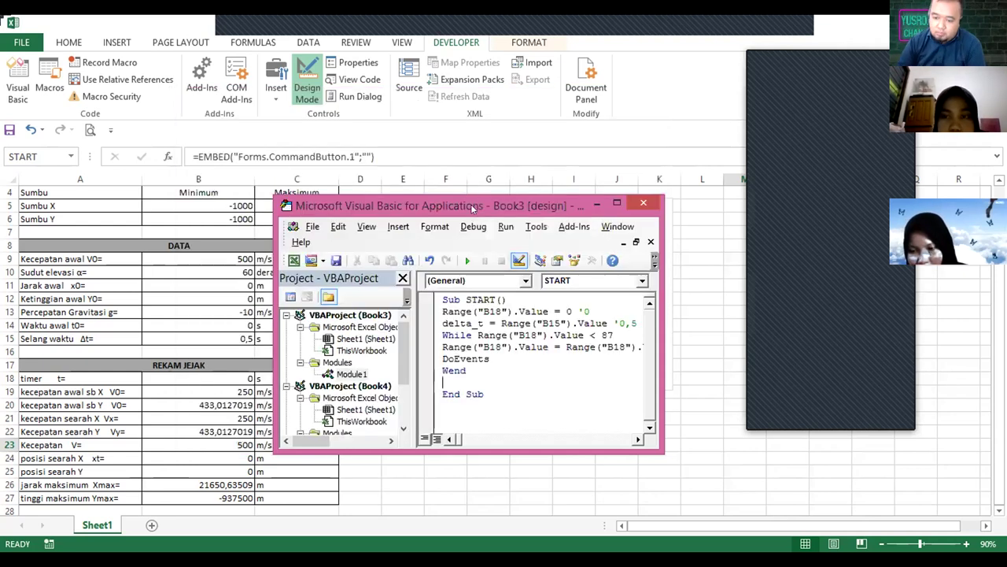
{"action": "left_click_drag", "start_coordinate": [464, 213], "coordinate": [754, 351]}
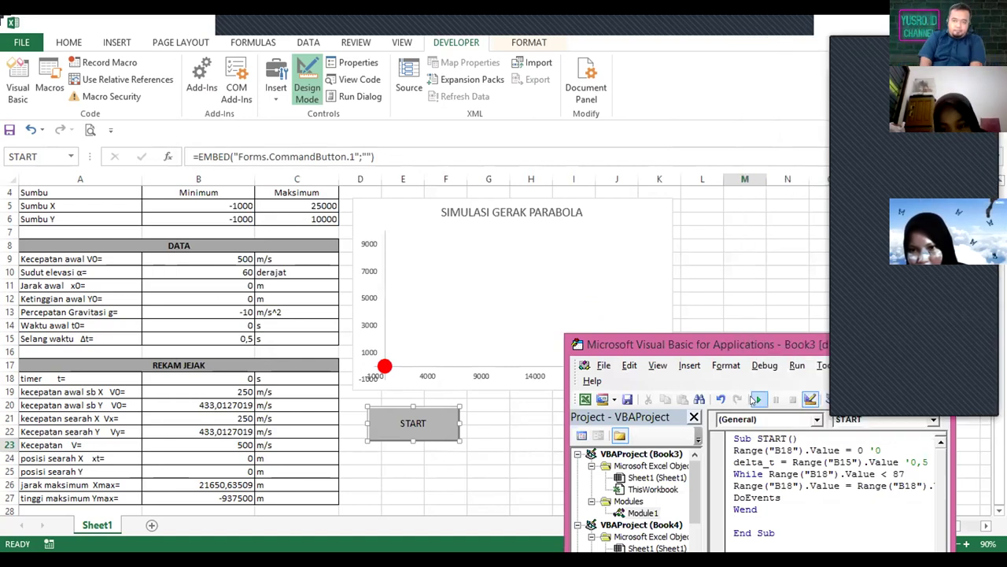
{"action": "left_click", "coordinate": [756, 400]}
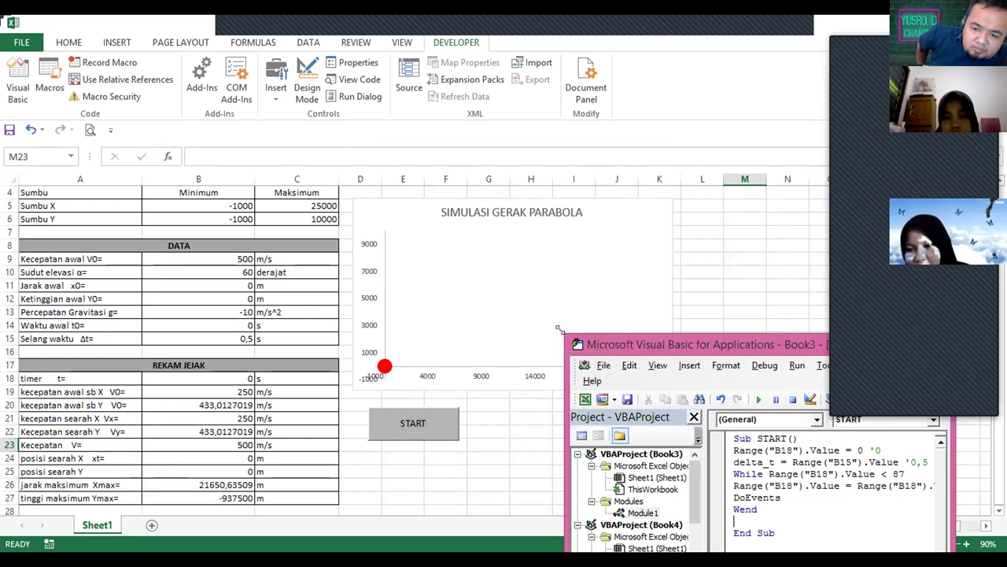
Enlarge the code window again to show the complete START macro
{"action": "left_click_drag", "start_coordinate": [557, 329], "coordinate": [134, 80]}
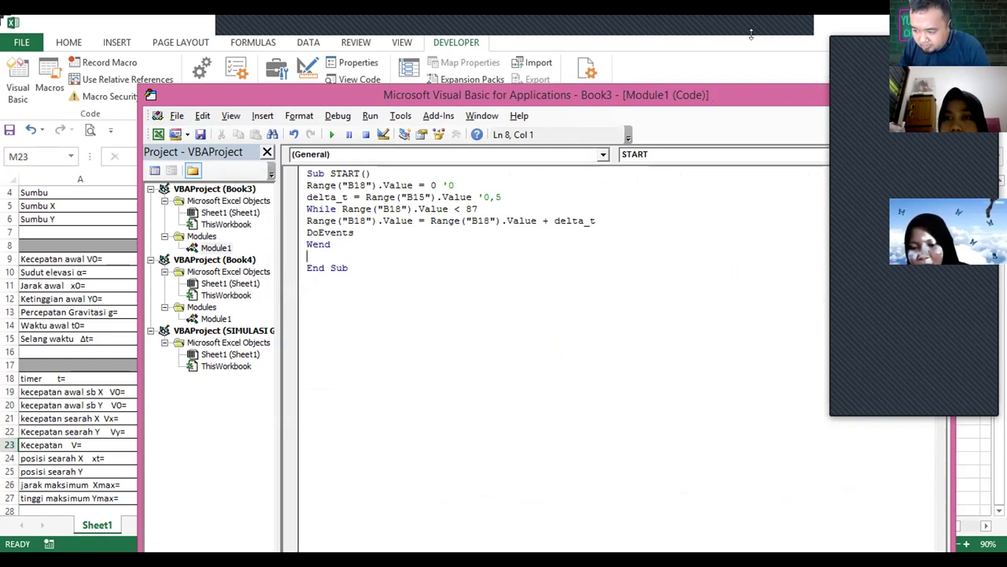
{"action": "mouse_move", "coordinate": [689, 34]}
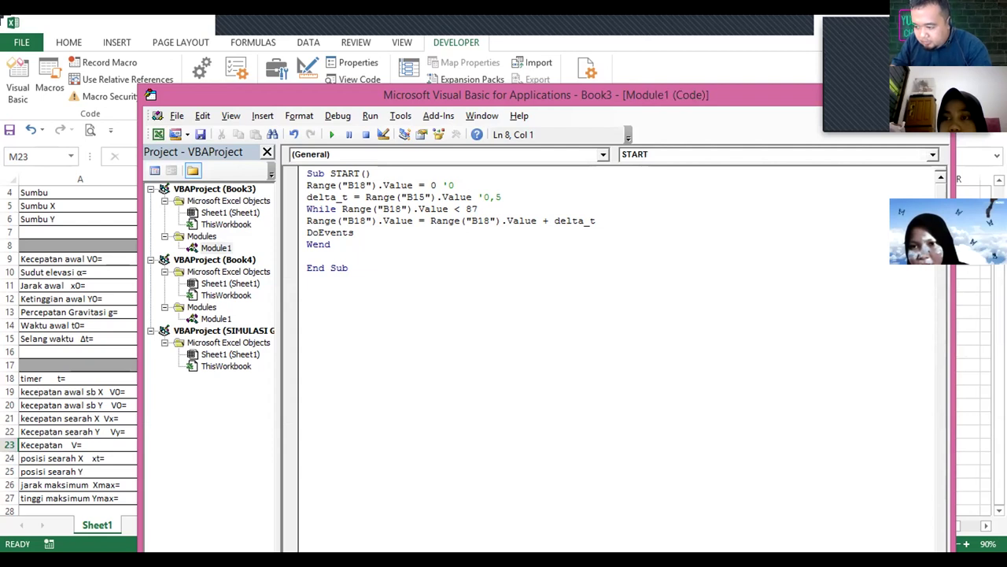
{"action": "mouse_move", "coordinate": [755, 110]}
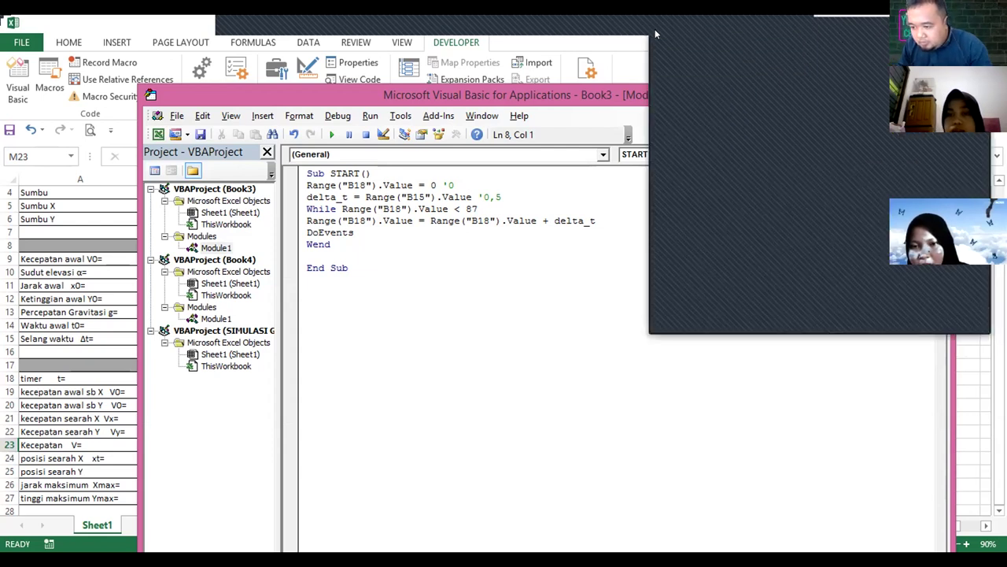
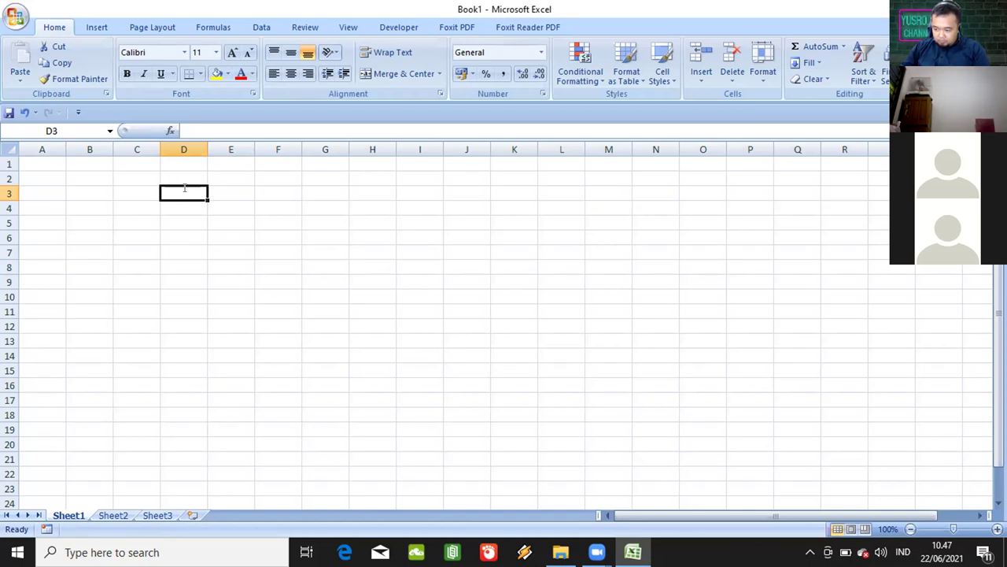
Enter the headers gaya, besar, sudut, x and y in cells D3 to H3 of the blank Book1 sheet
{"action": "type", "text": "gaya"}
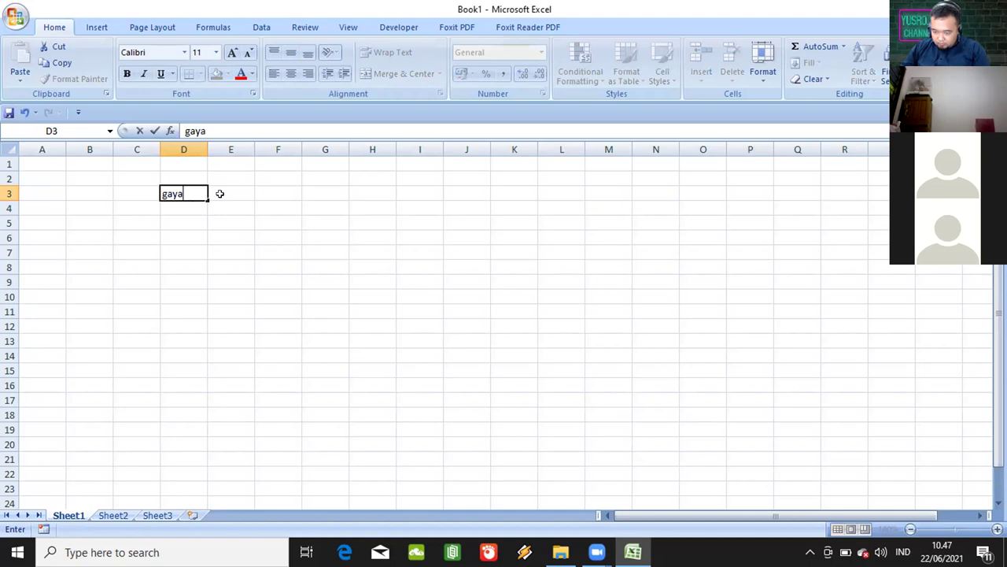
{"action": "key", "text": "Tab"}
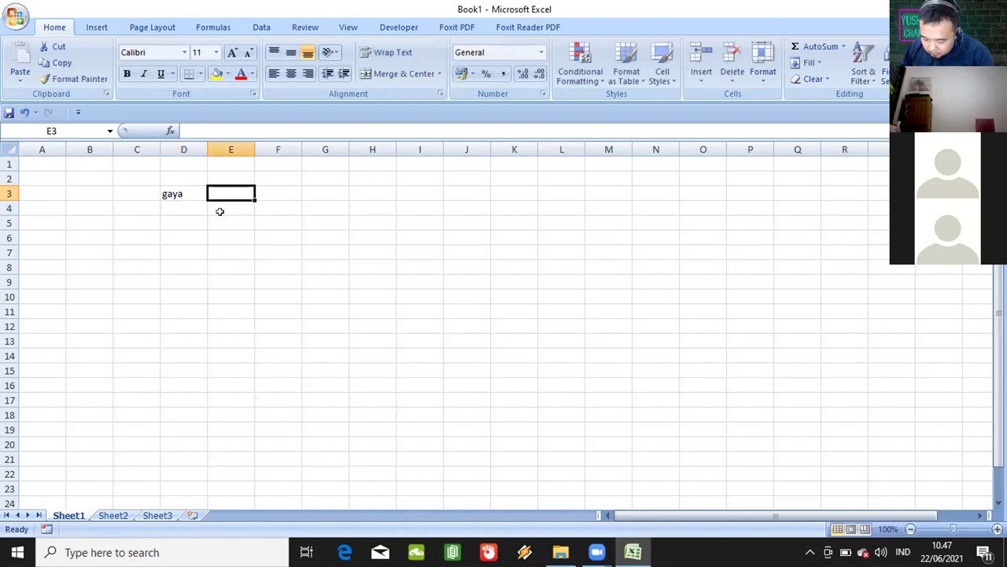
{"action": "type", "text": "besar"}
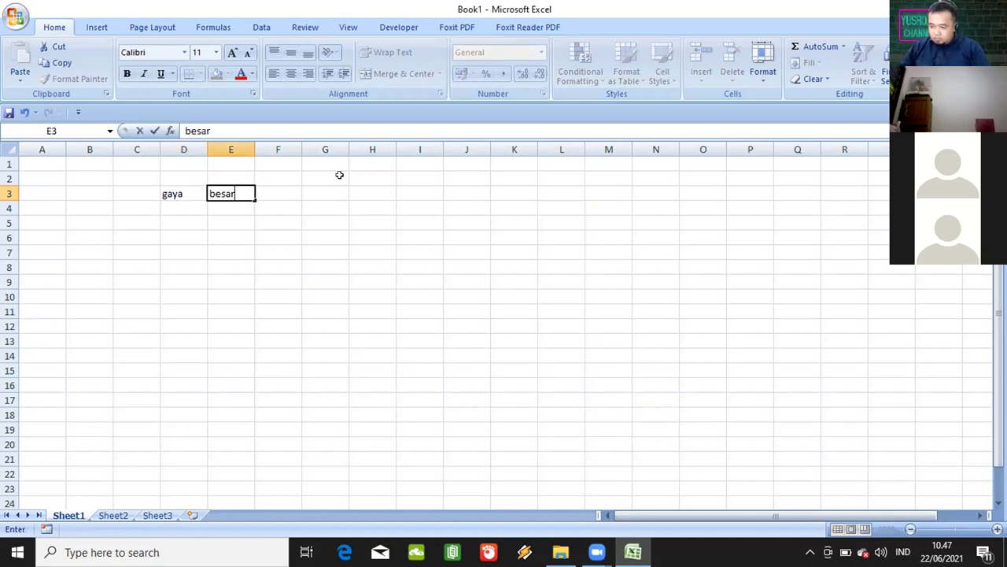
{"action": "left_click", "coordinate": [288, 192]}
{"action": "type", "text": "sudut"}
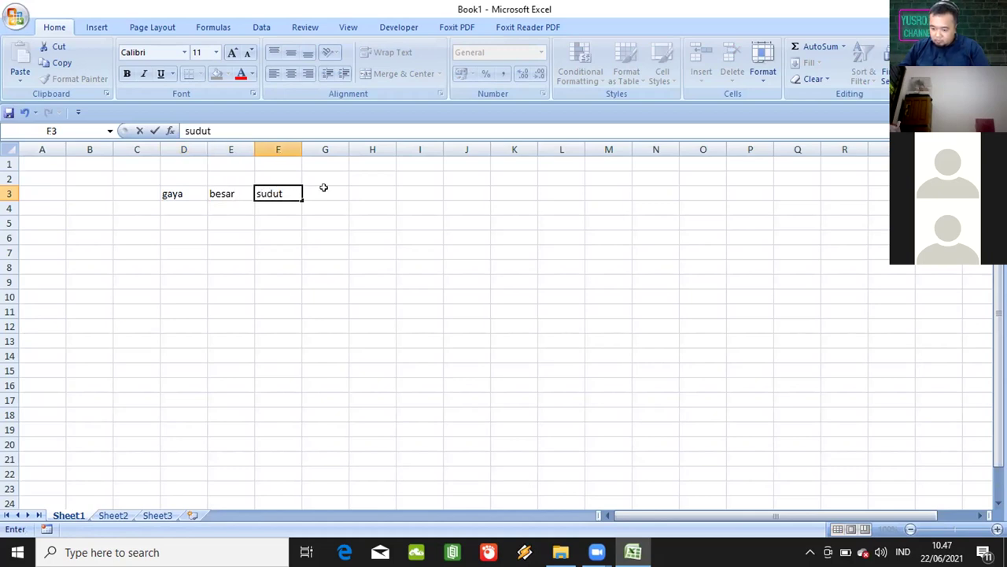
{"action": "left_click", "coordinate": [324, 189]}
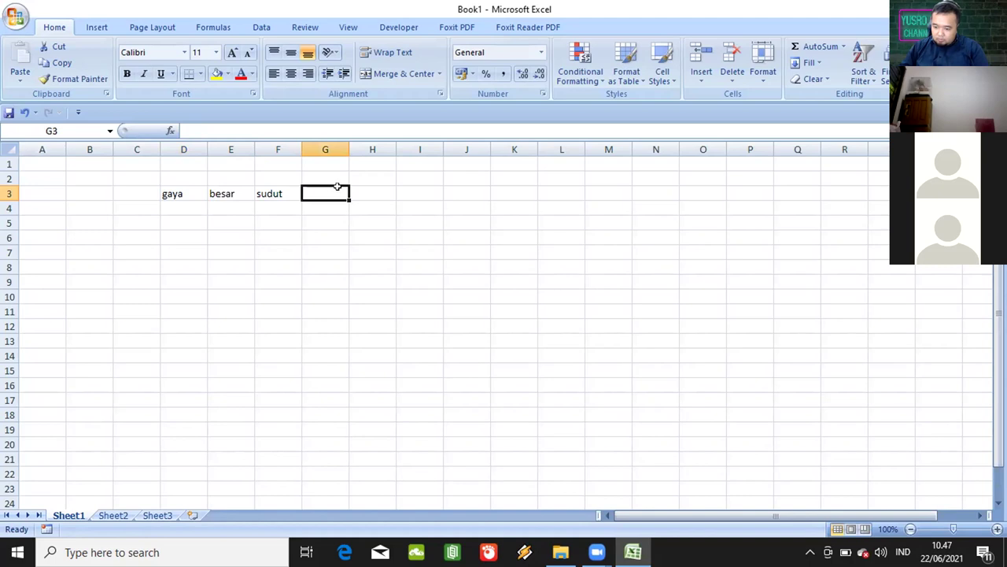
{"action": "type", "text": "x"}
{"action": "left_click", "coordinate": [377, 187]}
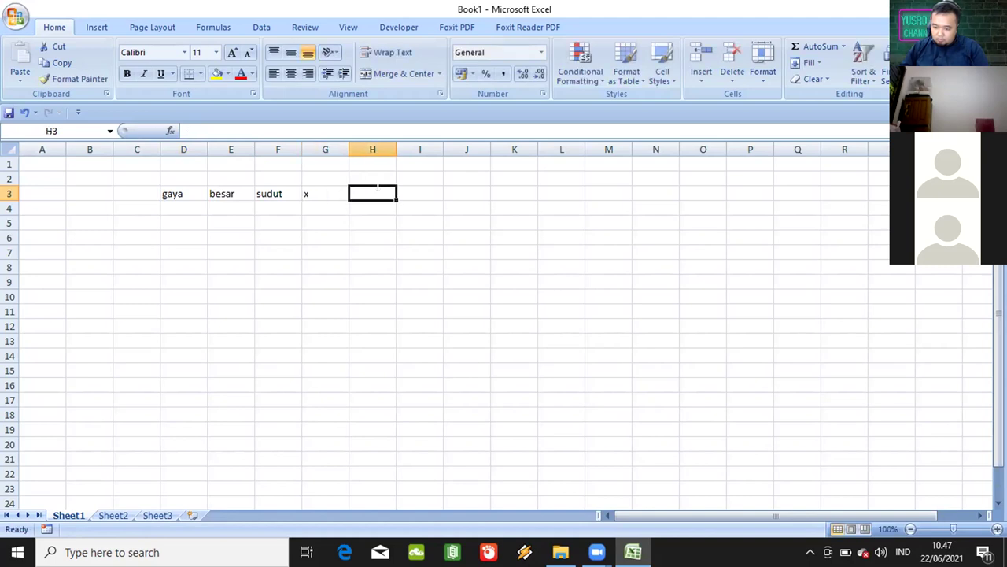
{"action": "type", "text": "y"}
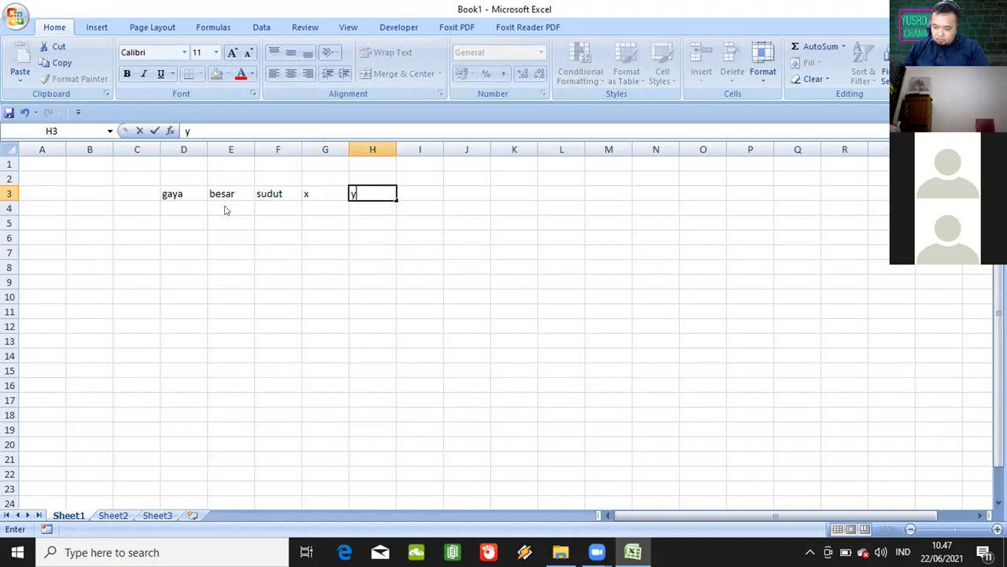
Number the gaya column from 0 to 6 in D4:D10, entering 0, 1 and 2 and filling the series down
{"action": "left_click", "coordinate": [175, 206]}
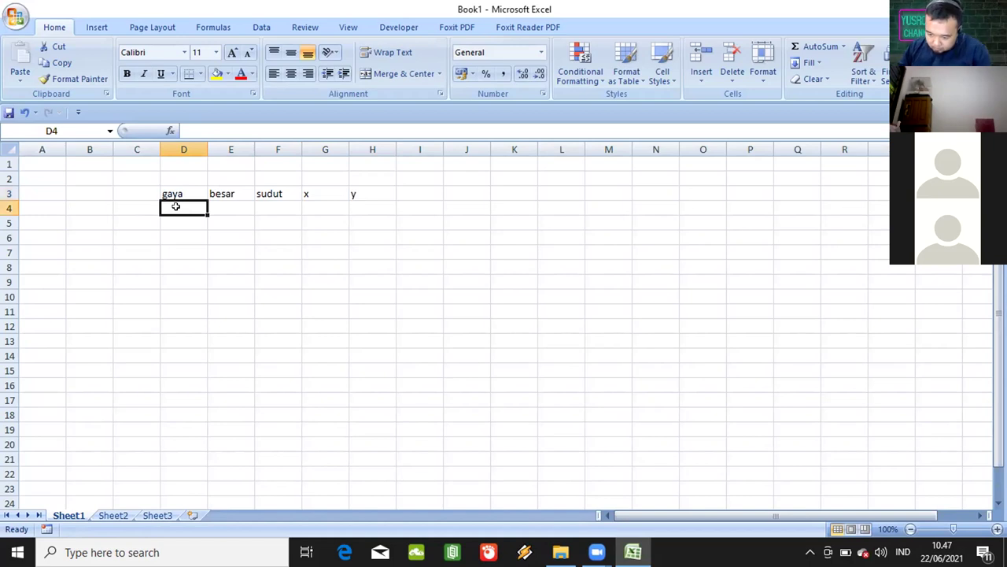
{"action": "type", "text": "0"}
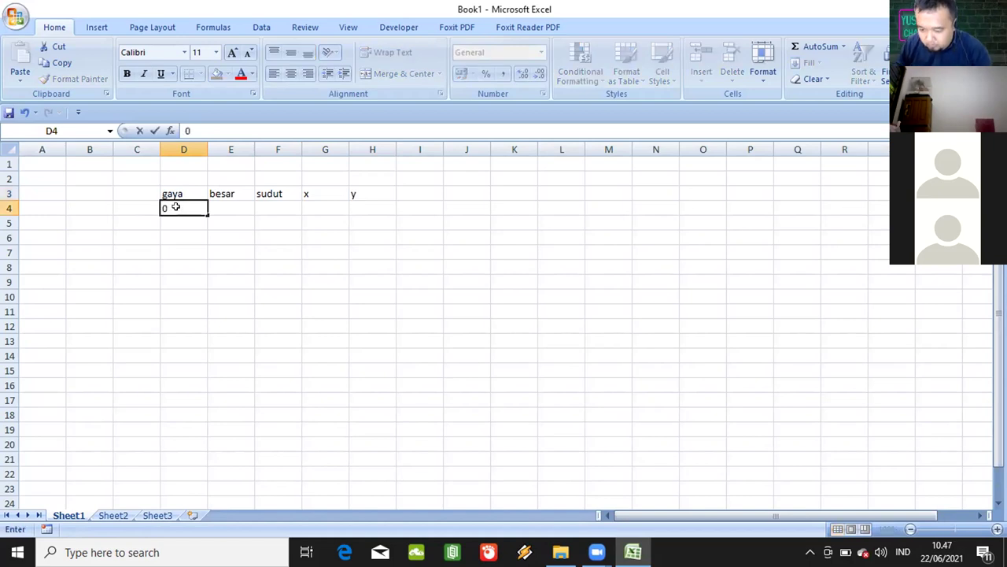
{"action": "key", "text": "Return"}
{"action": "type", "text": "1"}
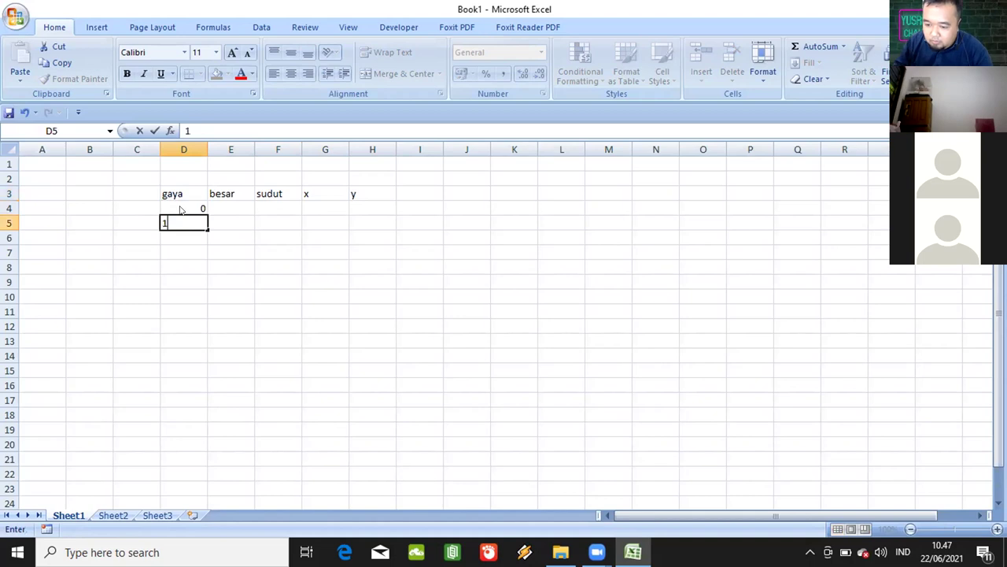
{"action": "key", "text": "Return"}
{"action": "type", "text": "2"}
{"action": "key", "text": "Return"}
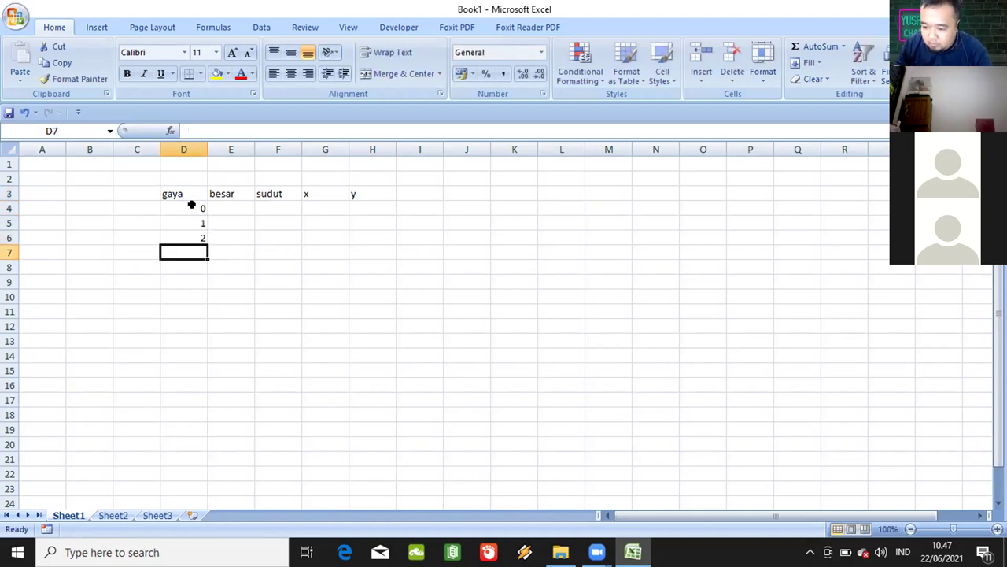
{"action": "left_click", "coordinate": [191, 206]}
{"action": "left_click", "coordinate": [203, 241], "text": "shift"}
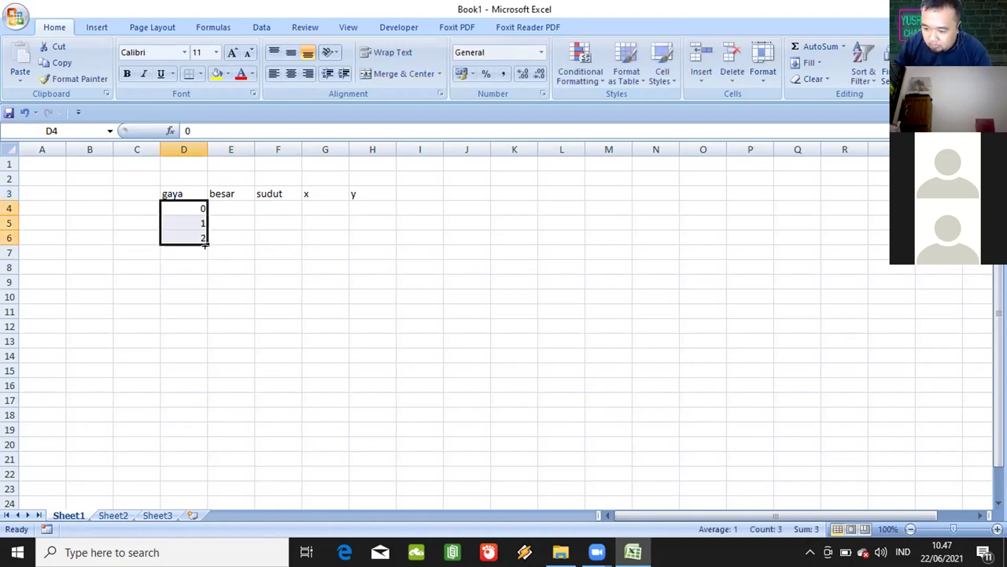
{"action": "left_click_drag", "start_coordinate": [205, 243], "coordinate": [206, 299]}
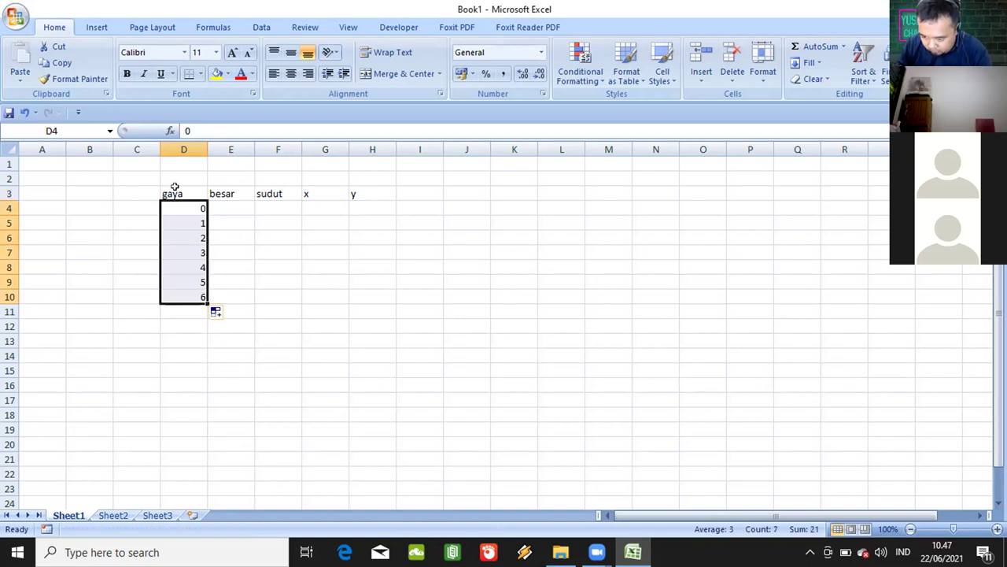
Center the contents of the table D3:H10 and apply all borders to it
{"action": "left_click_drag", "start_coordinate": [174, 186], "coordinate": [352, 298]}
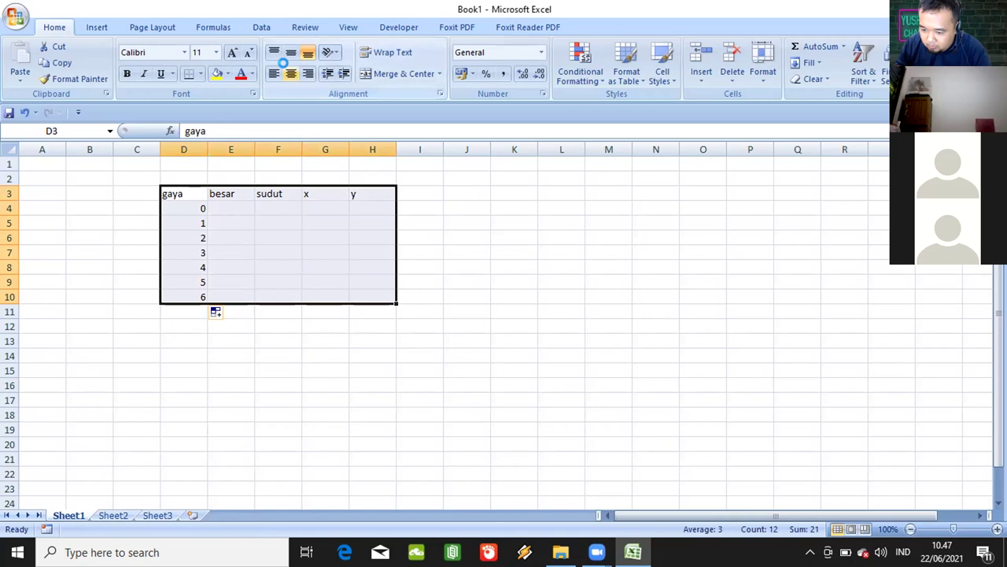
{"action": "left_click", "coordinate": [291, 73]}
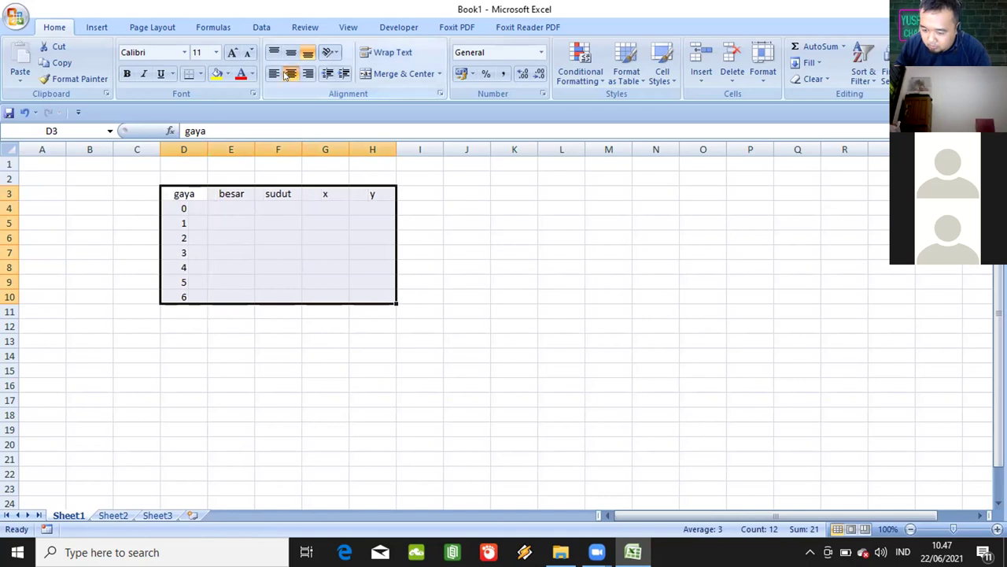
{"action": "left_click", "coordinate": [199, 73]}
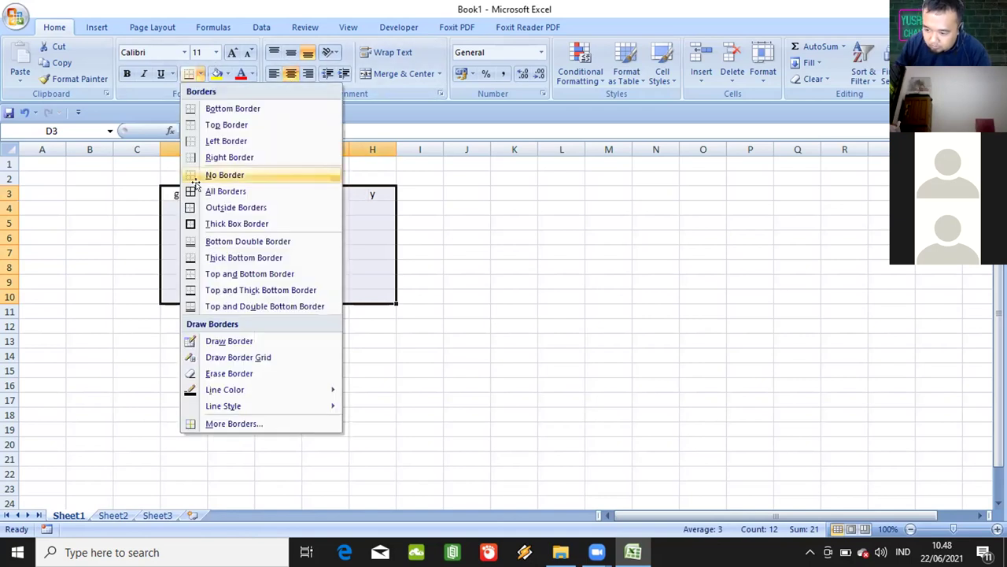
{"action": "left_click", "coordinate": [212, 192]}
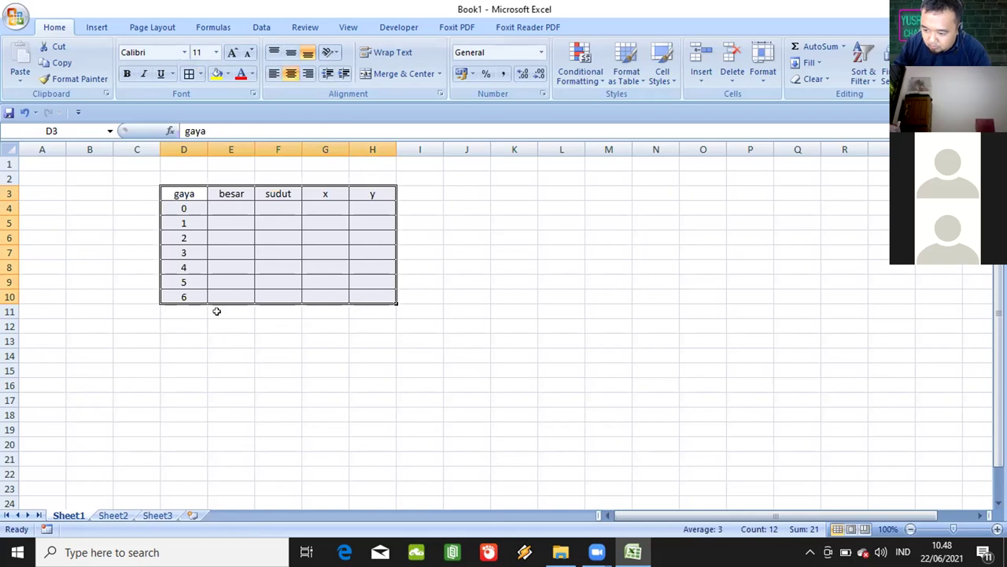
Enter the labels "resultan" in D11 and "besar rtesultan" in D12 below the gaya column
{"action": "left_click", "coordinate": [189, 314]}
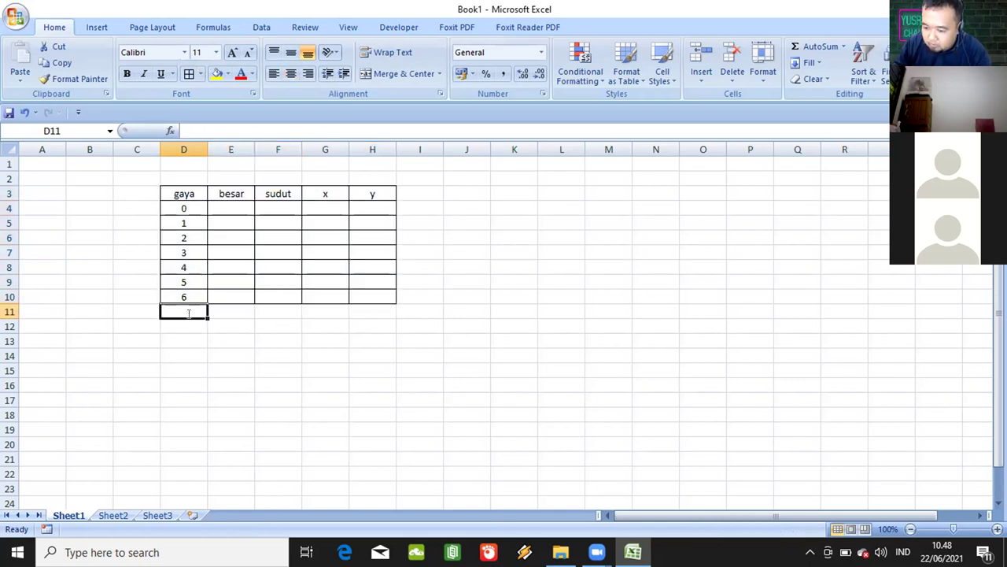
{"action": "type", "text": "resultanb"}
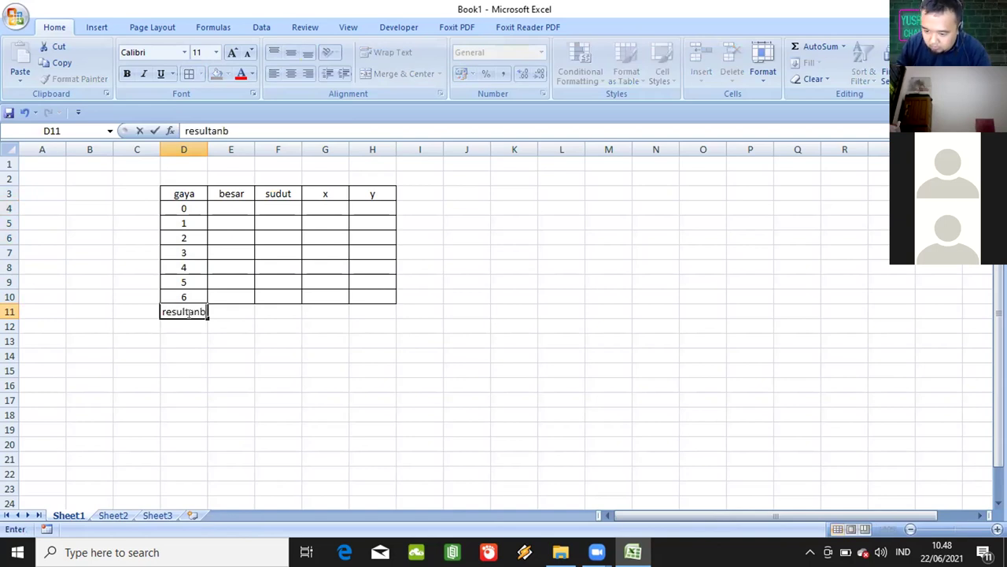
{"action": "key", "text": "BackSpace"}
{"action": "key", "text": "Return"}
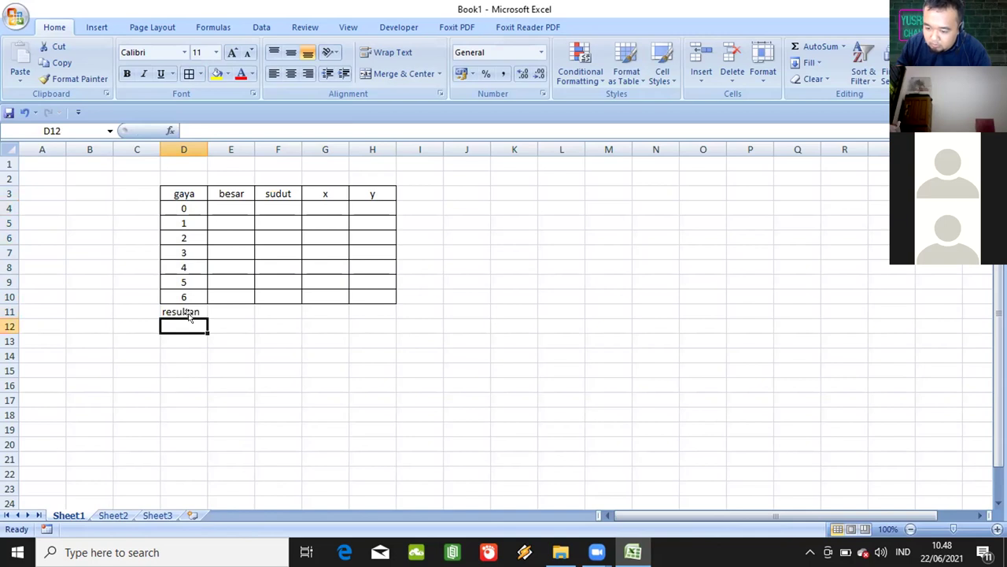
{"action": "type", "text": "besar rtesultan"}
Merge and center D11:F11 and D12:F12 as two separate label rows
{"action": "left_click", "coordinate": [201, 312]}
{"action": "left_click_drag", "start_coordinate": [279, 314], "coordinate": [288, 315]}
{"action": "left_click_drag", "start_coordinate": [183, 325], "coordinate": [275, 326]}
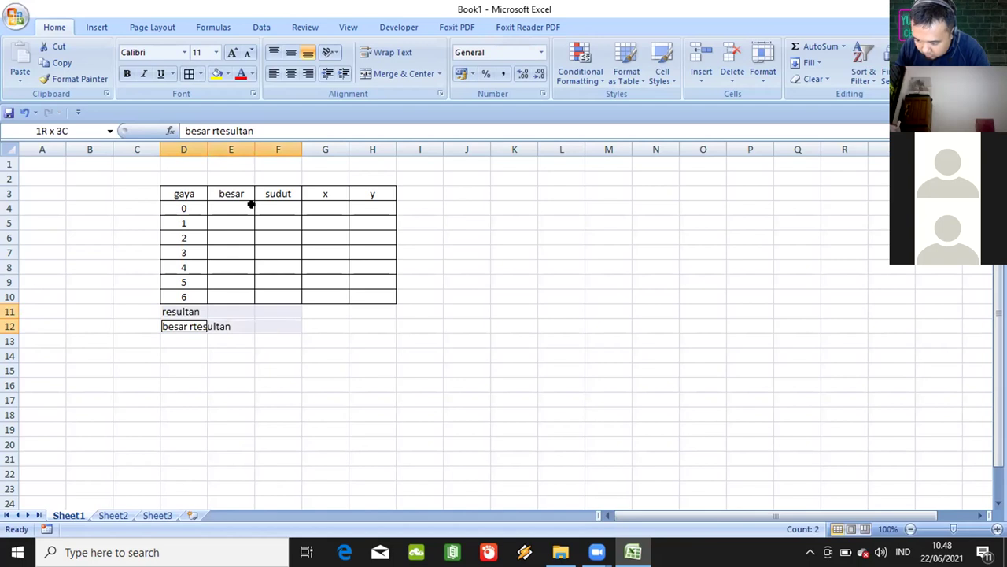
{"action": "left_click", "coordinate": [367, 74]}
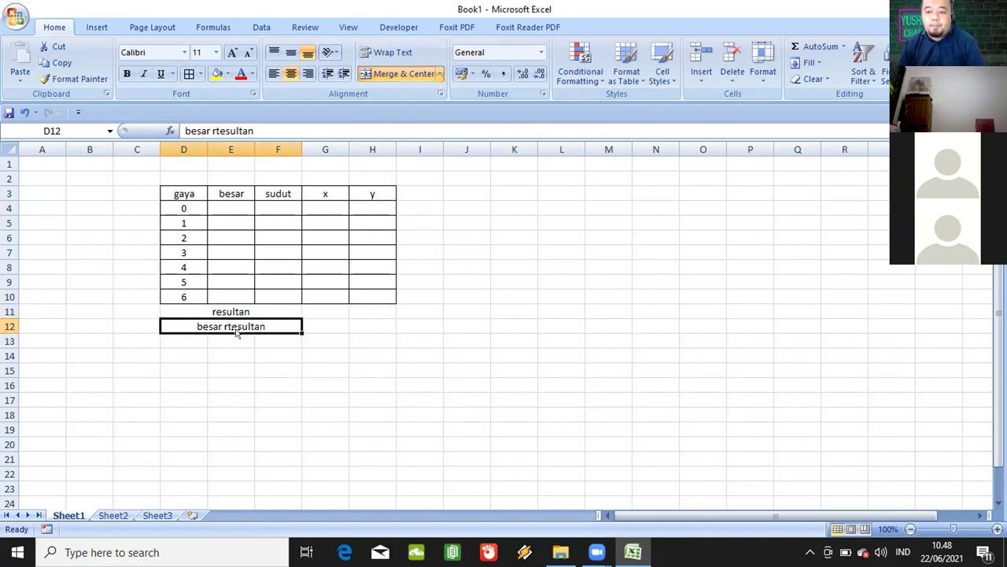
Correct the spelling of the merged label in row 12 to "besar resultan"
{"action": "double_click", "coordinate": [236, 328]}
{"action": "key", "text": "BackSpace"}
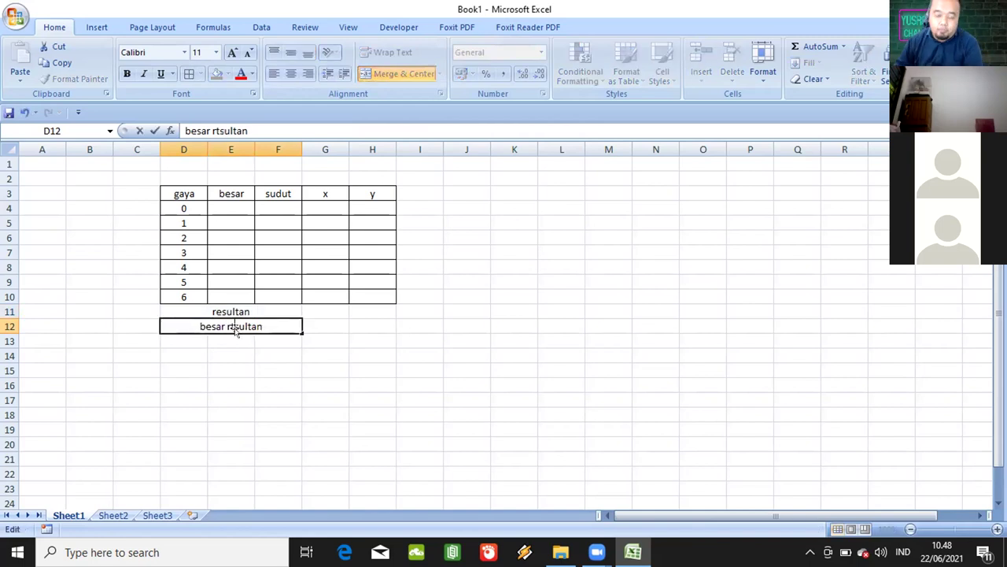
{"action": "key", "text": "BackSpace"}
{"action": "type", "text": "e"}
Apply all borders to the two merged label rows D11:F12
{"action": "left_click", "coordinate": [171, 307]}
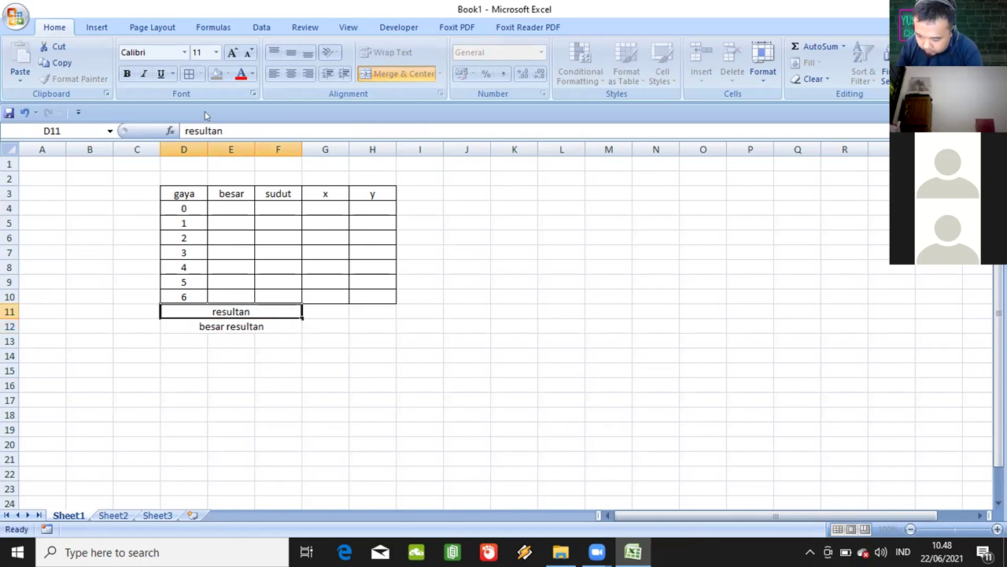
{"action": "left_click", "coordinate": [247, 327], "text": "shift"}
{"action": "left_click", "coordinate": [191, 76]}
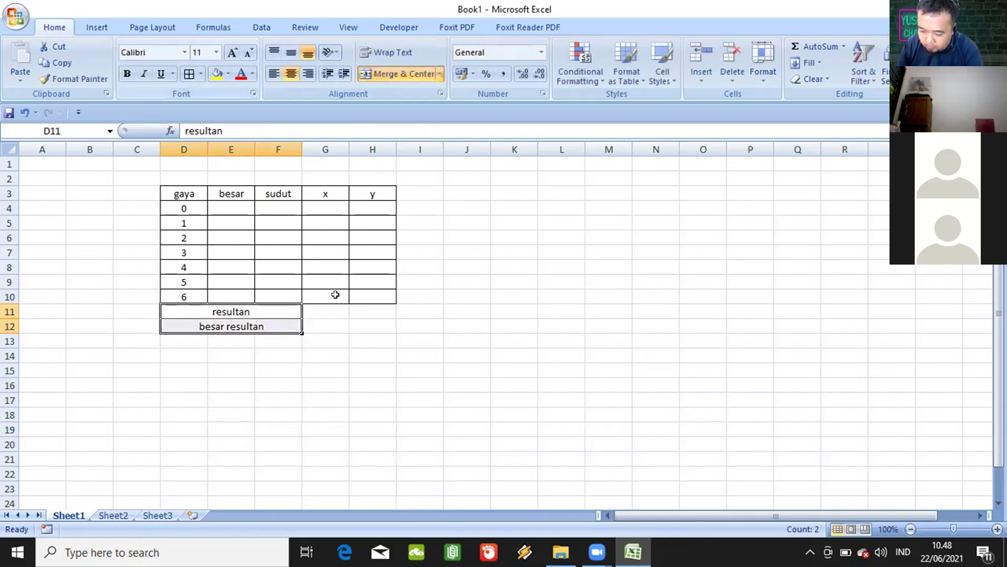
Merge and center G12:H12, and apply all borders to G11:H12
{"action": "left_click_drag", "start_coordinate": [321, 323], "coordinate": [355, 323]}
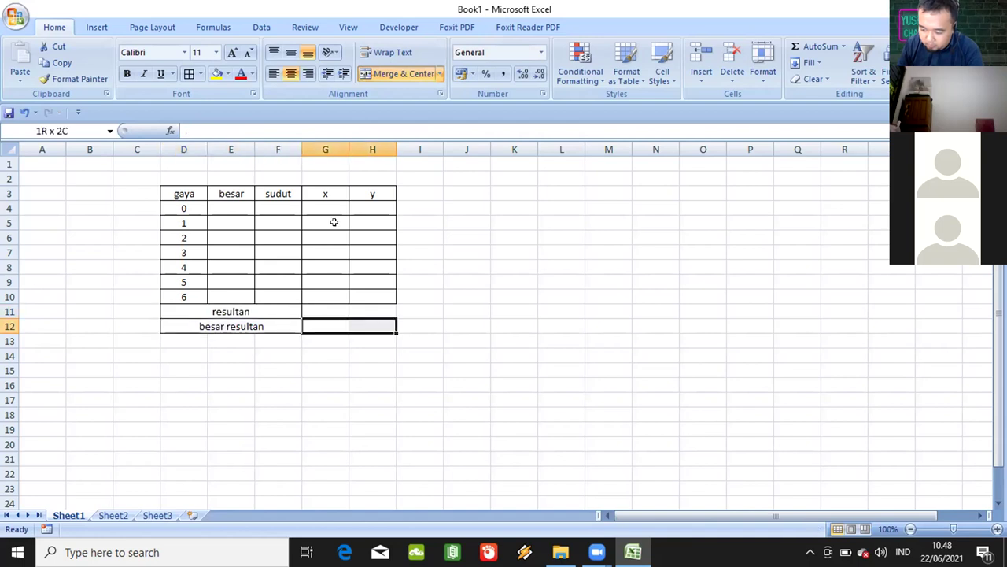
{"action": "left_click", "coordinate": [378, 73]}
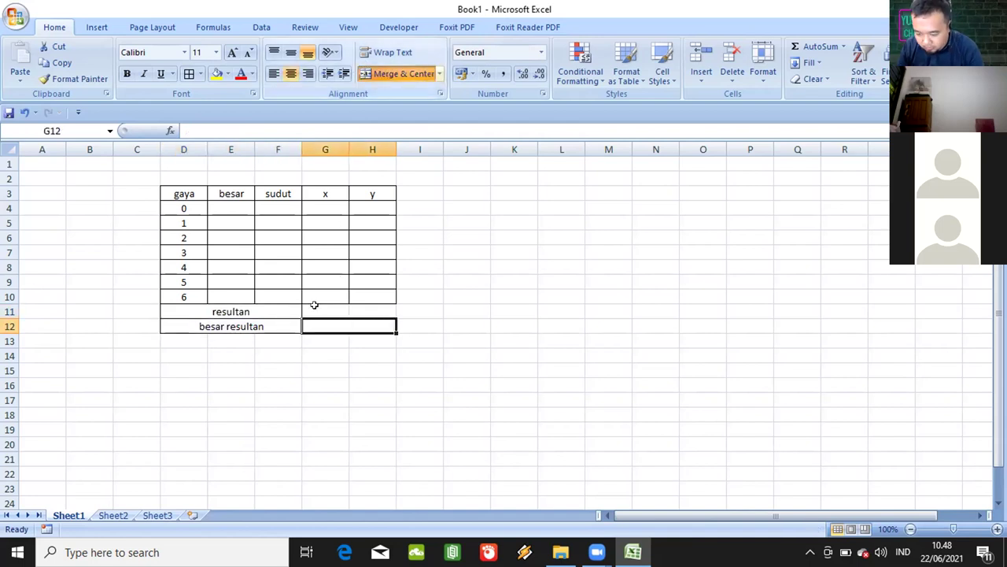
{"action": "left_click_drag", "start_coordinate": [330, 312], "coordinate": [339, 325]}
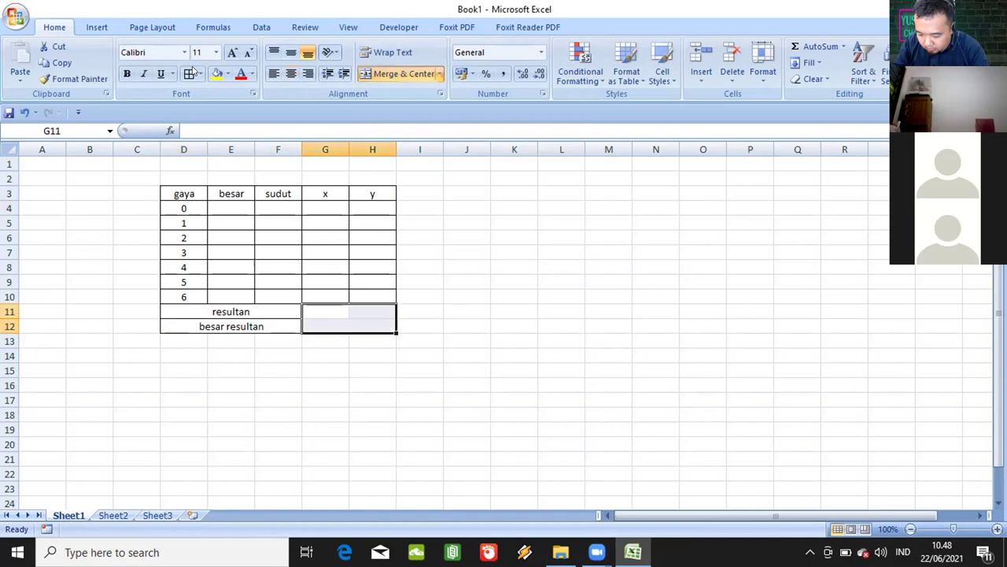
{"action": "left_click", "coordinate": [191, 72]}
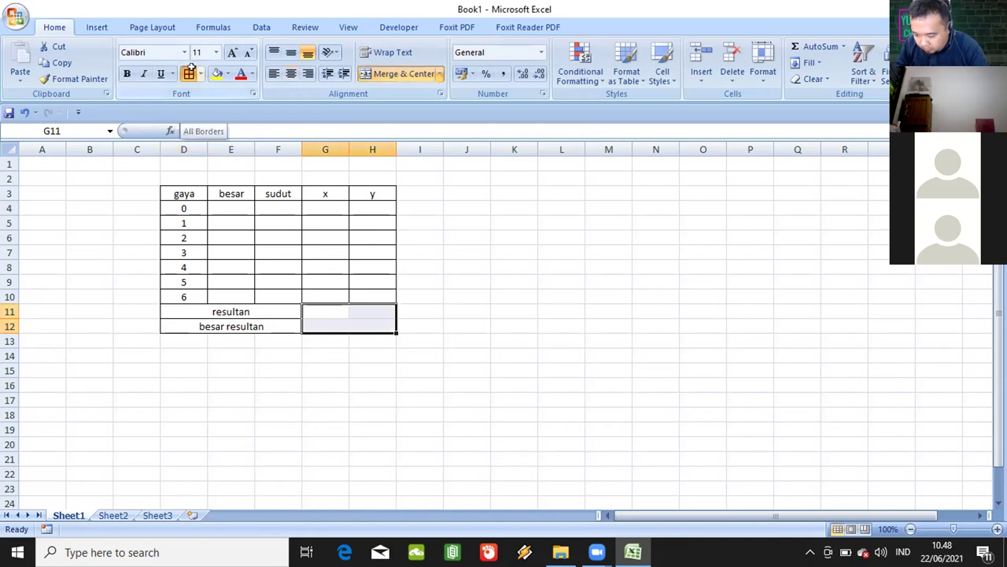
Enter 0 as both the besar value in E4 and the sudut value in F4
{"action": "left_click", "coordinate": [226, 210]}
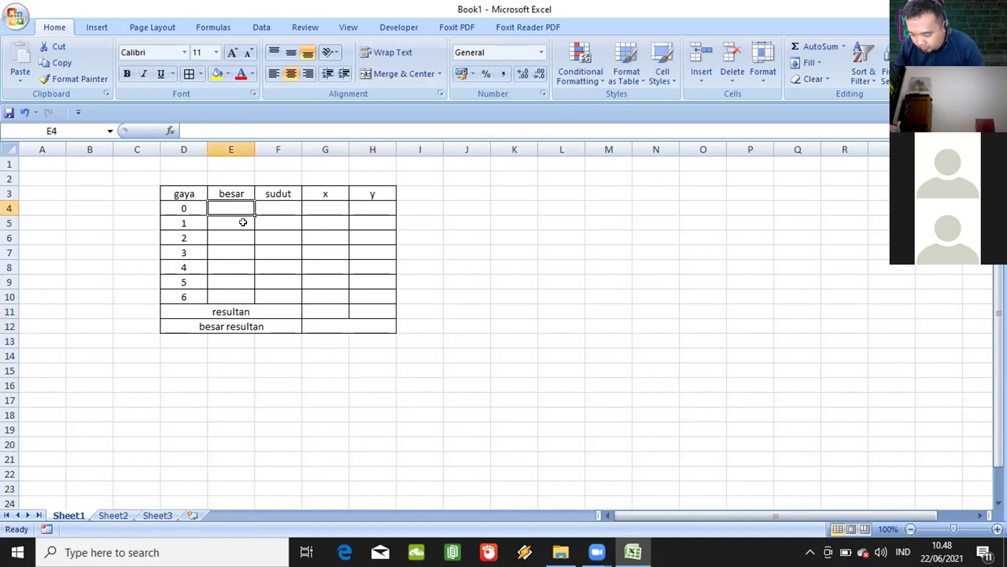
{"action": "type", "text": "0"}
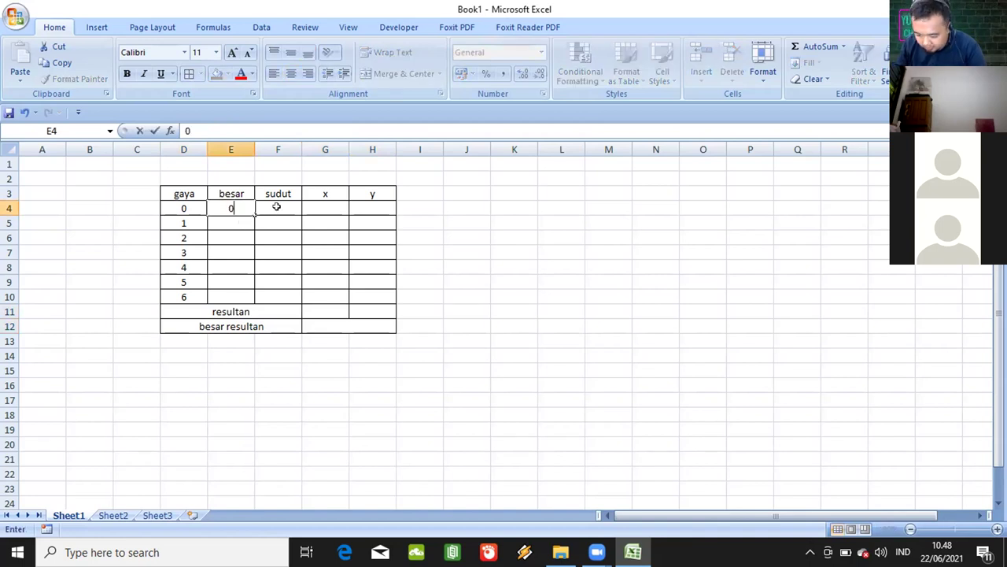
{"action": "left_click", "coordinate": [276, 207]}
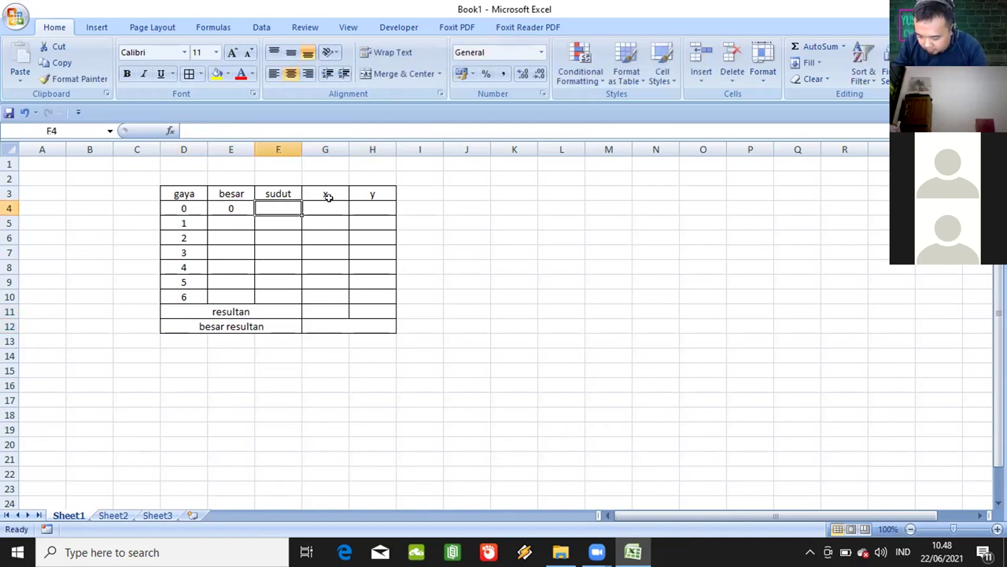
{"action": "type", "text": "0"}
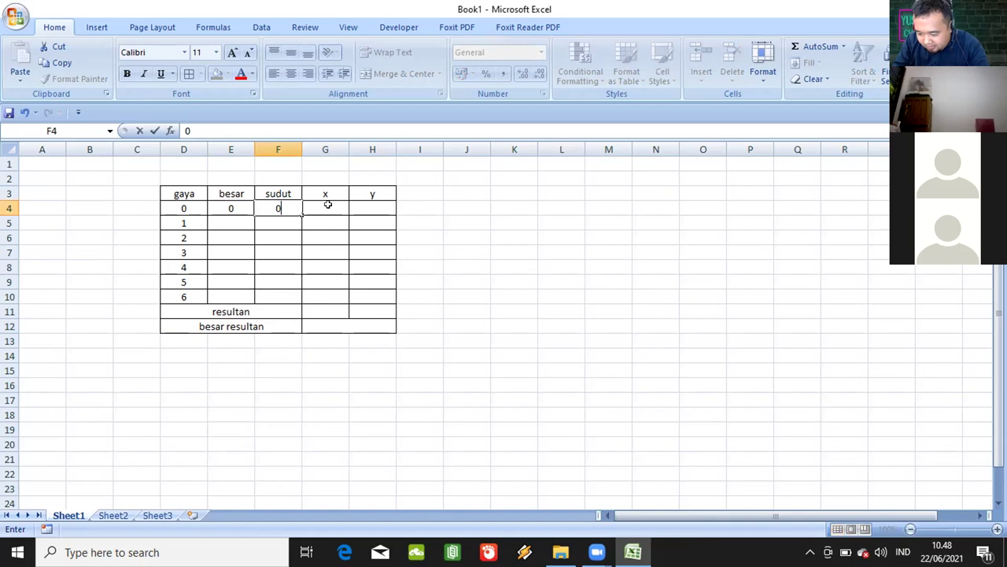
Enter the x component formula =E4*COS(RADIANS(F4)) in G4
{"action": "left_click", "coordinate": [327, 204]}
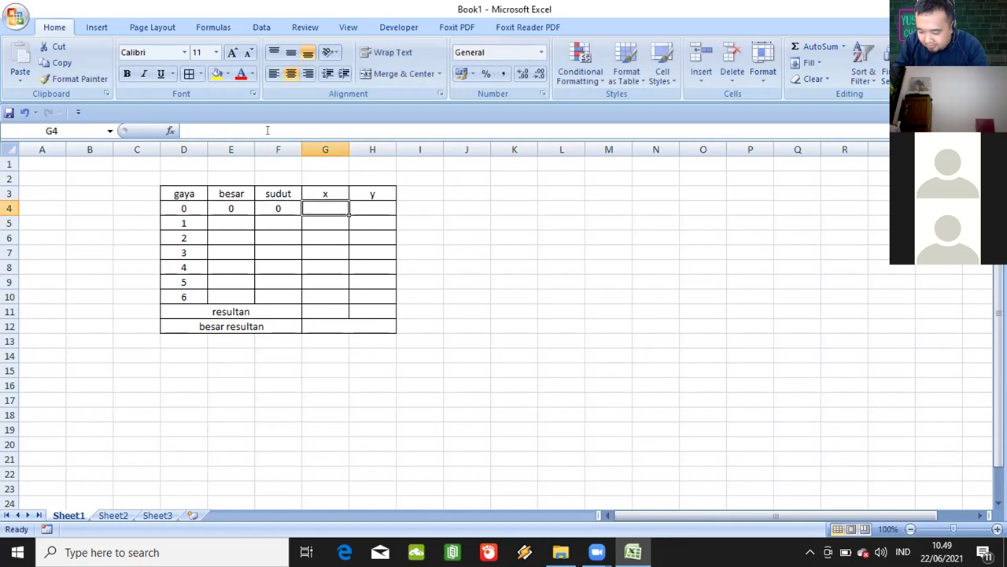
{"action": "left_click", "coordinate": [267, 130]}
{"action": "type", "text": "="}
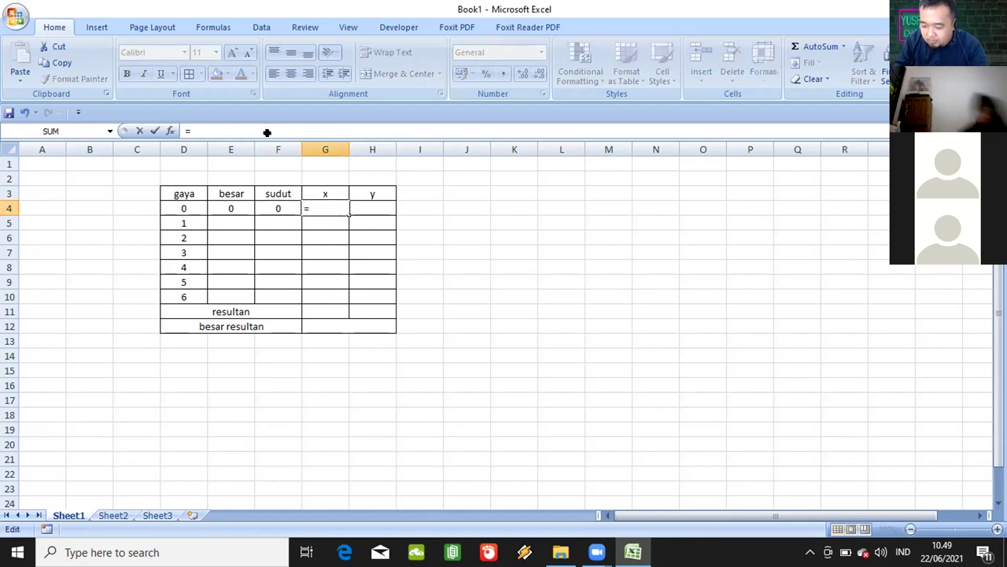
{"action": "left_click", "coordinate": [234, 208]}
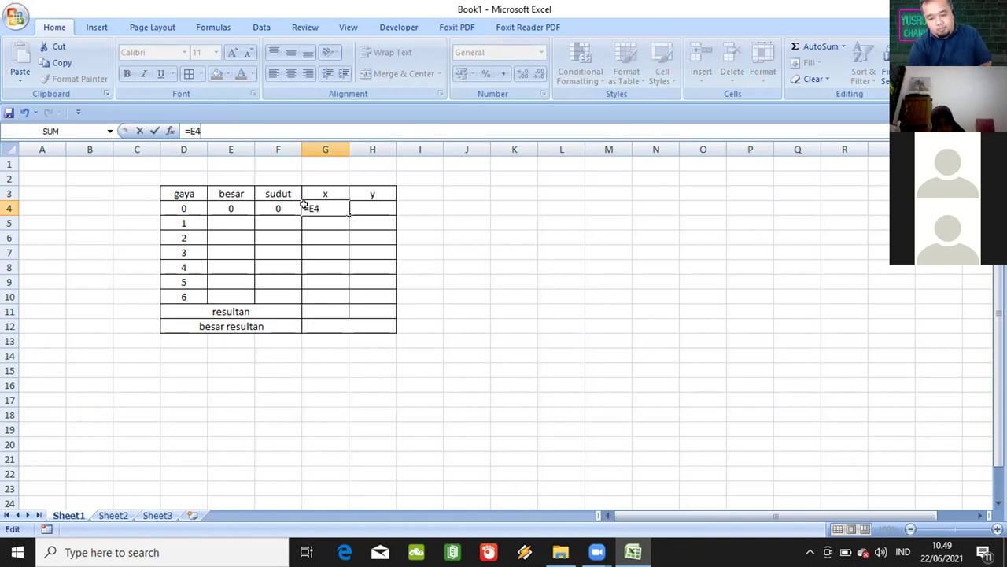
{"action": "type", "text": "co"}
{"action": "key", "text": "BackSpace"}
{"action": "key", "text": "BackSpace"}
{"action": "type", "text": "*"}
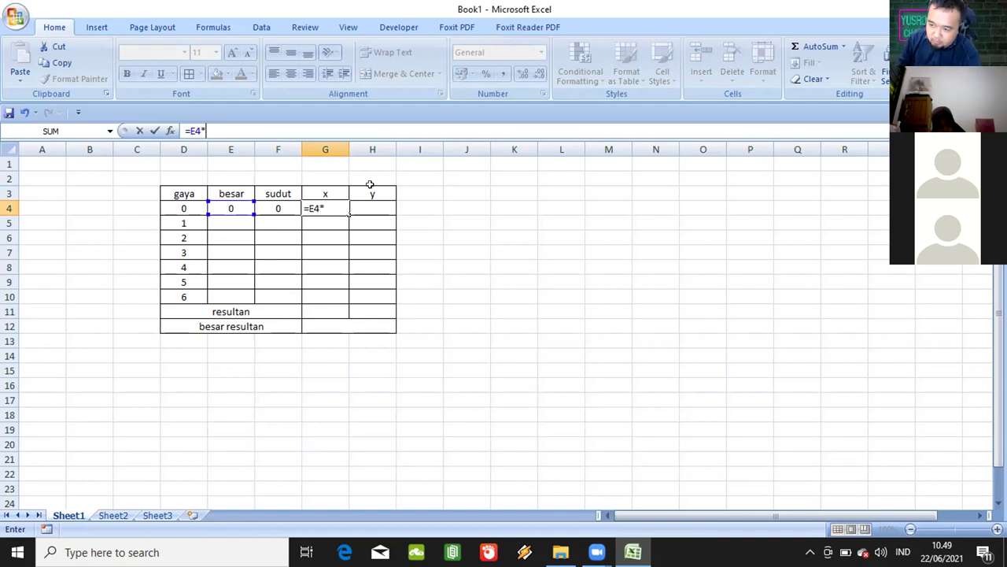
{"action": "type", "text": "cos"}
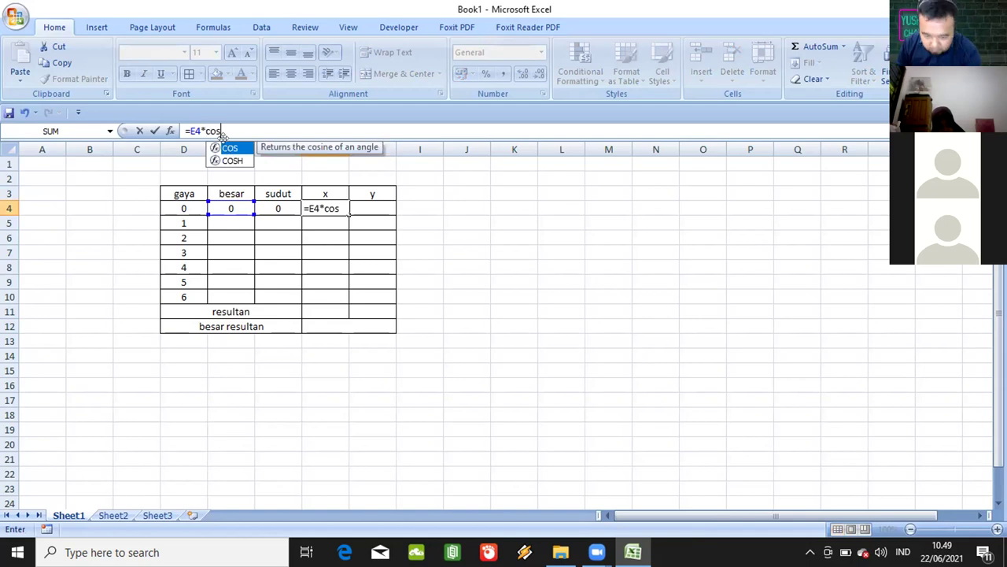
{"action": "double_click", "coordinate": [228, 147]}
{"action": "type", "text": "ra"}
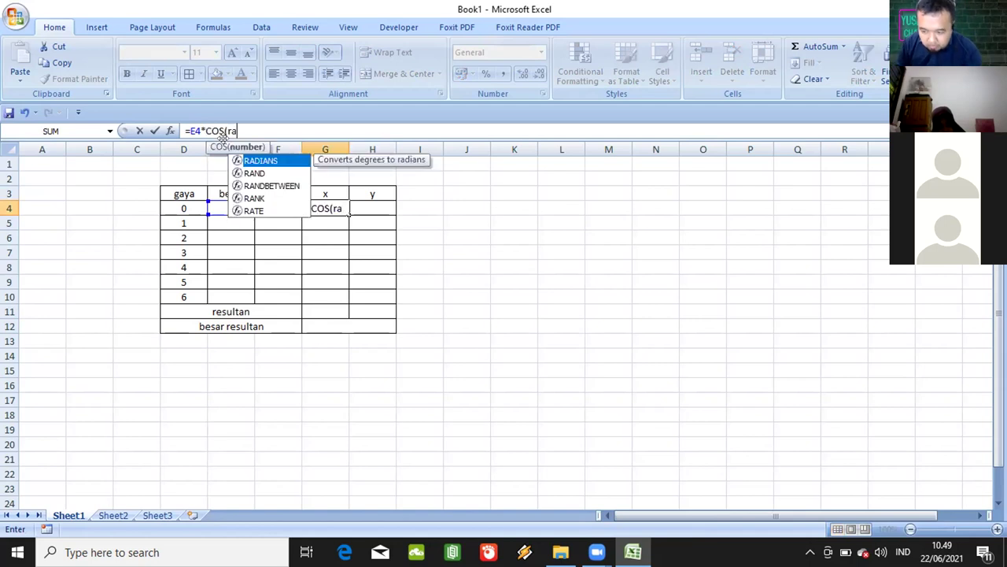
{"action": "double_click", "coordinate": [272, 161]}
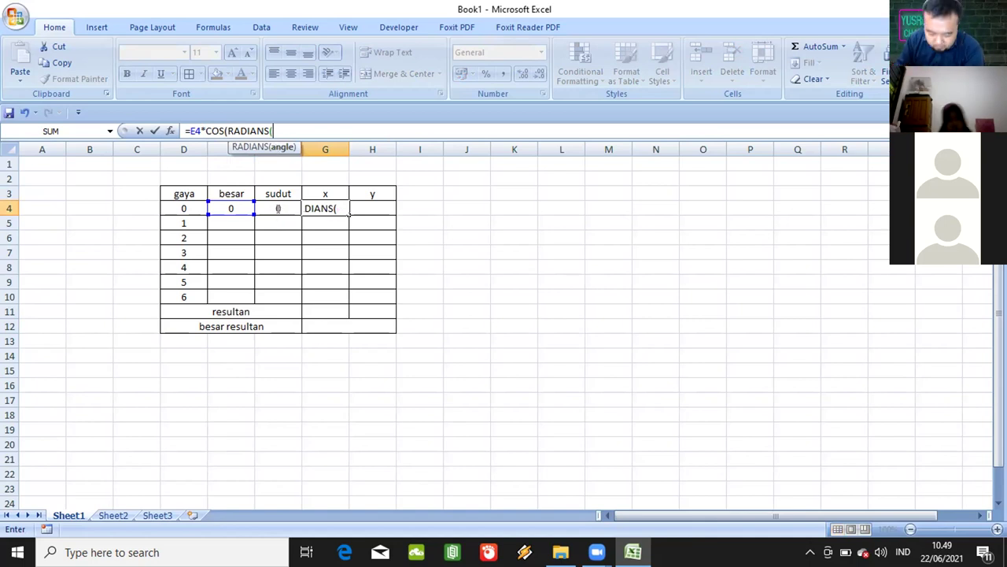
{"action": "left_click", "coordinate": [278, 209]}
{"action": "type", "text": "))"}
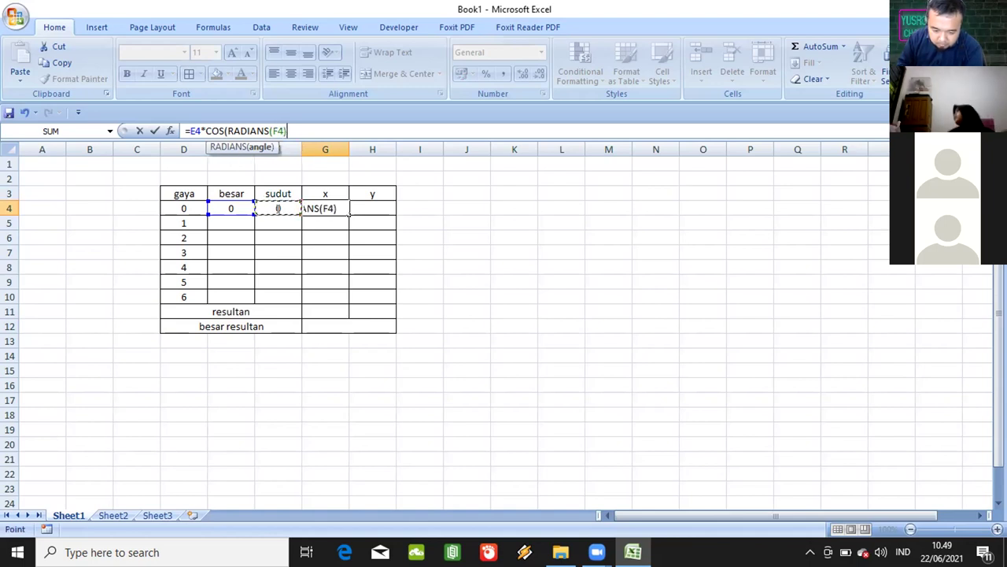
{"action": "key", "text": "Return"}
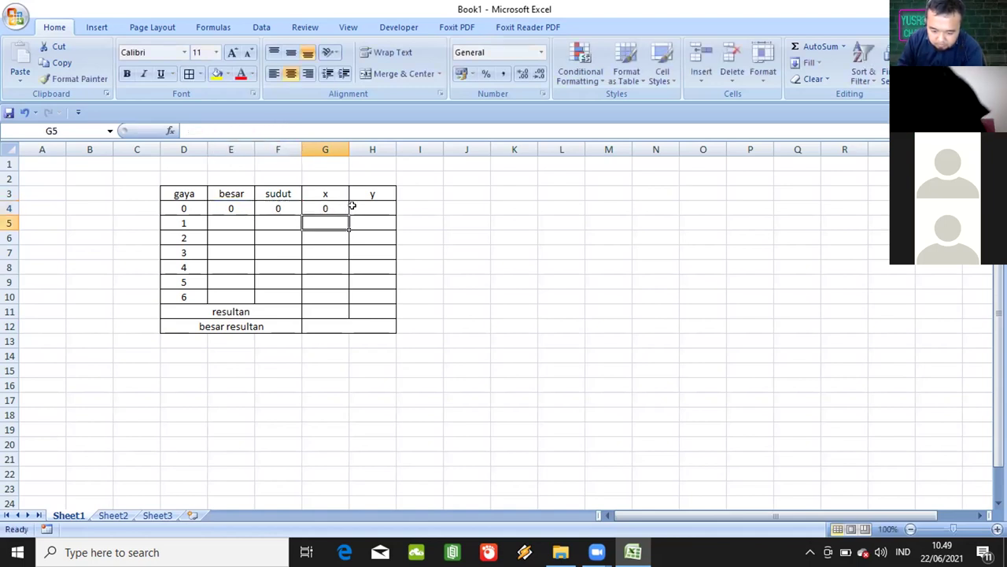
Enter the y component formula =E4*SIN(RADIANS(F4)) in H4
{"action": "left_click", "coordinate": [346, 207]}
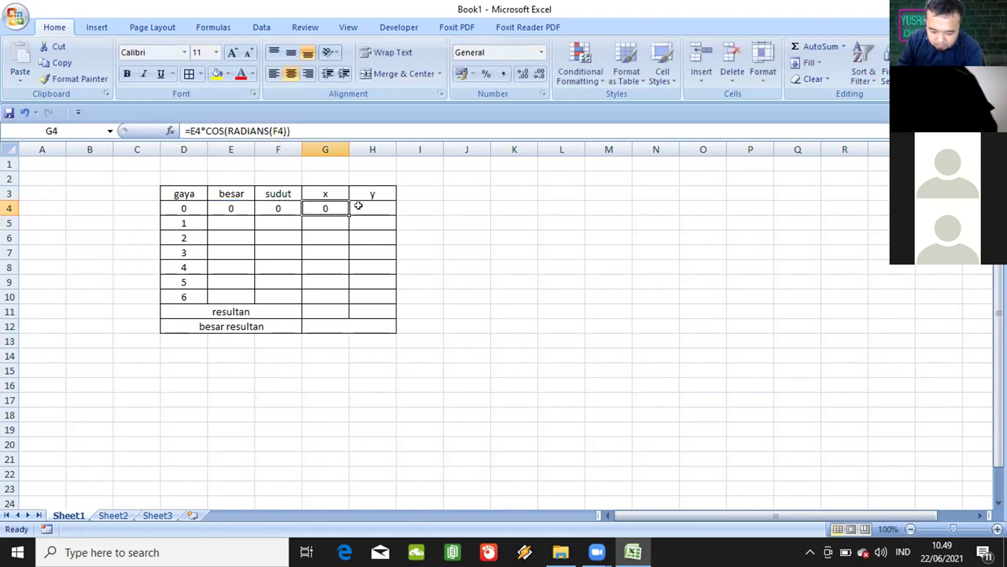
{"action": "left_click", "coordinate": [265, 134]}
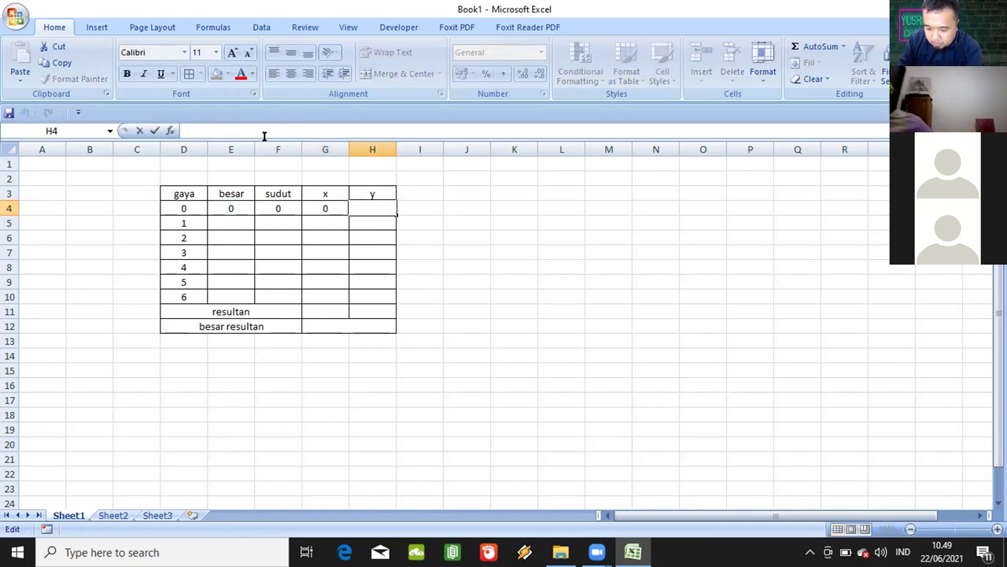
{"action": "type", "text": "="}
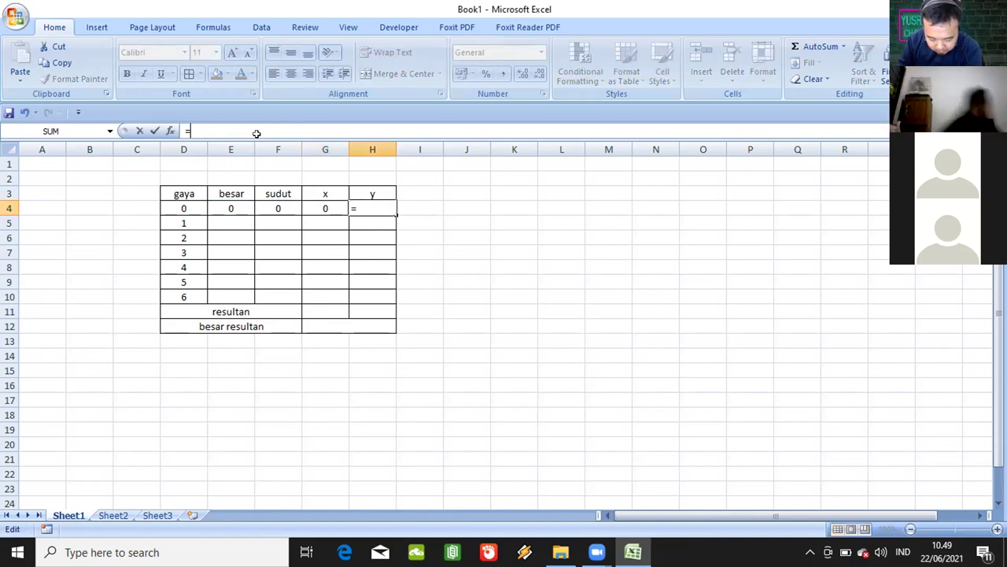
{"action": "left_click", "coordinate": [222, 207]}
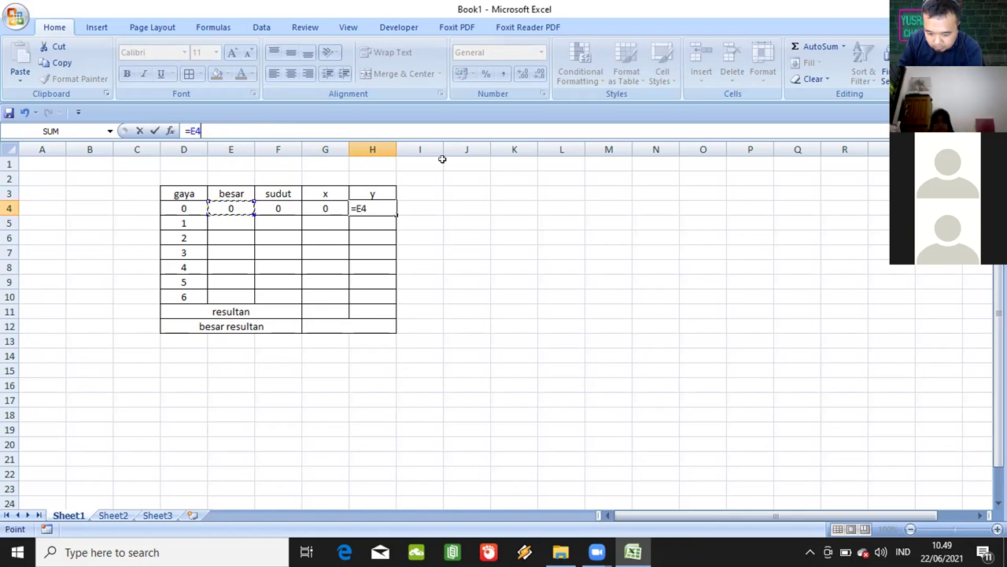
{"action": "type", "text": "*"}
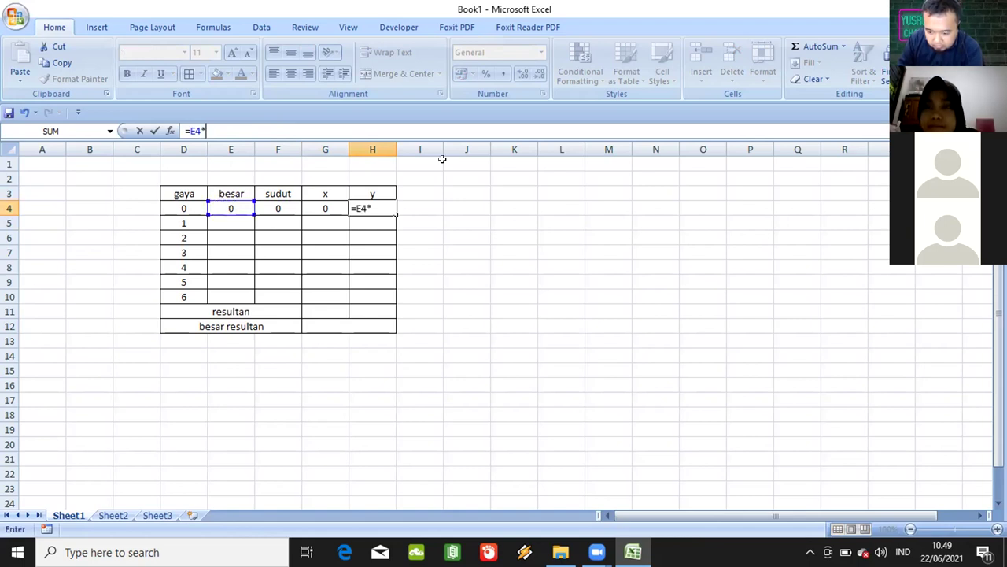
{"action": "type", "text": "sin"}
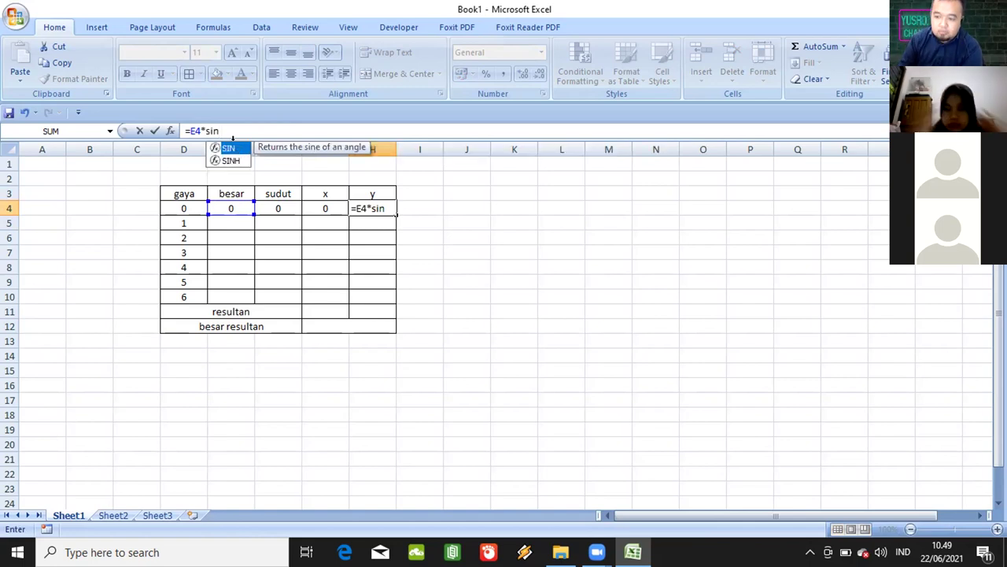
{"action": "double_click", "coordinate": [234, 149]}
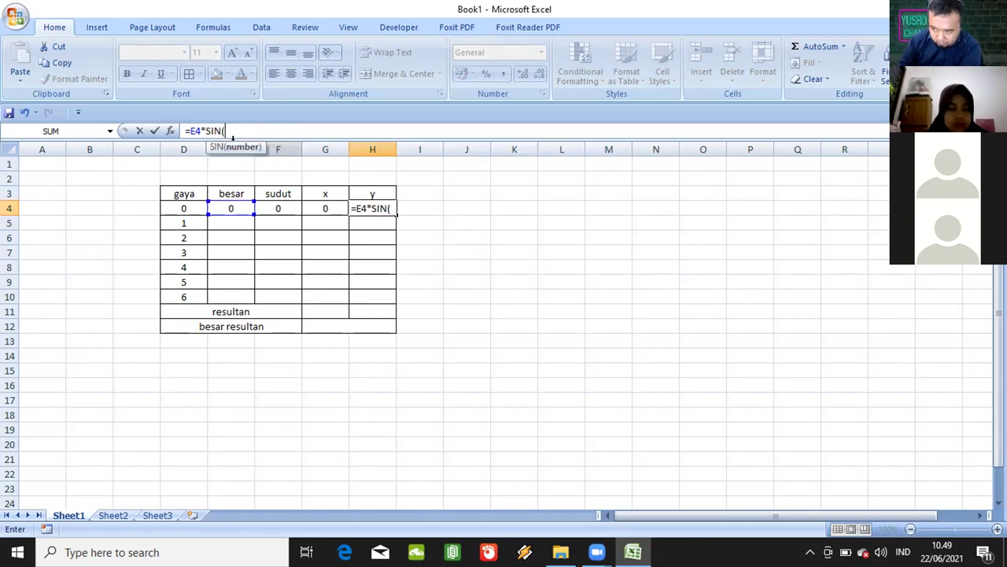
{"action": "type", "text": "ra"}
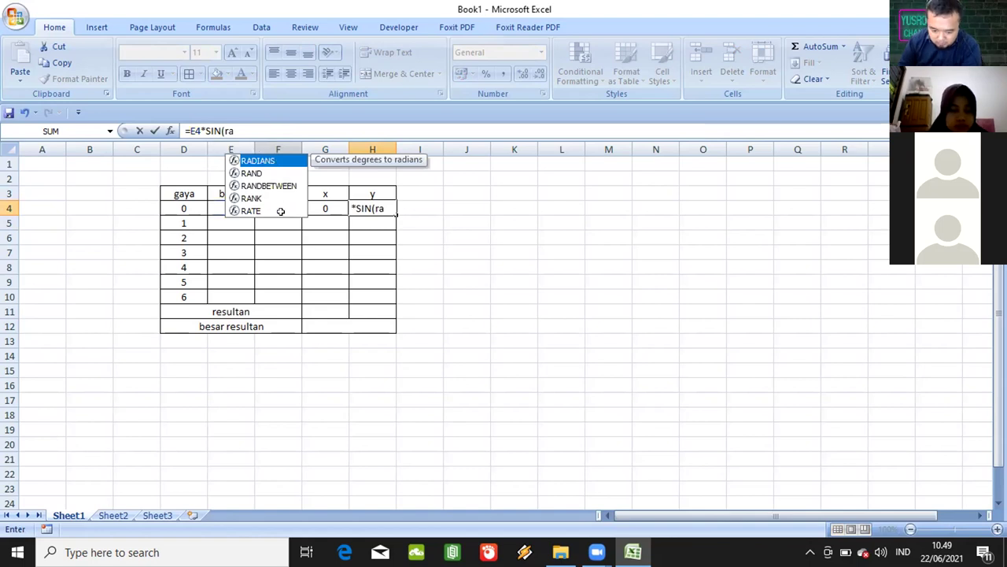
{"action": "key", "text": "Tab"}
{"action": "left_click", "coordinate": [278, 208]}
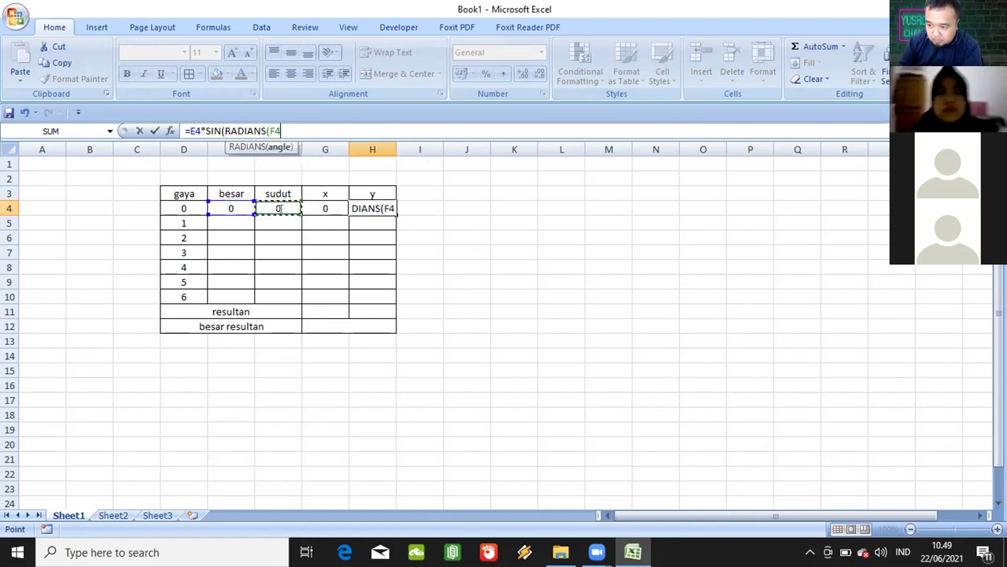
{"action": "type", "text": "))"}
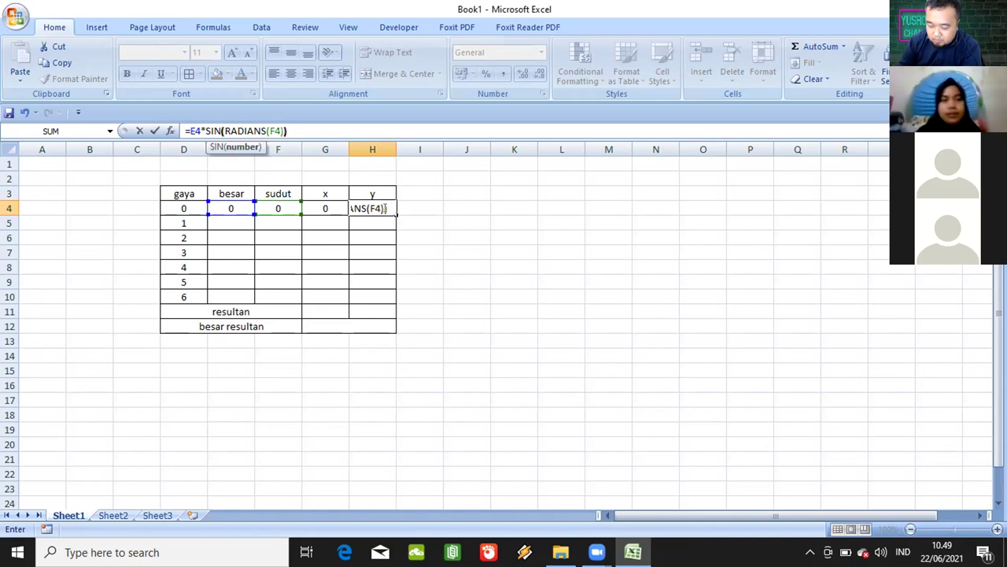
{"action": "key", "text": "Return"}
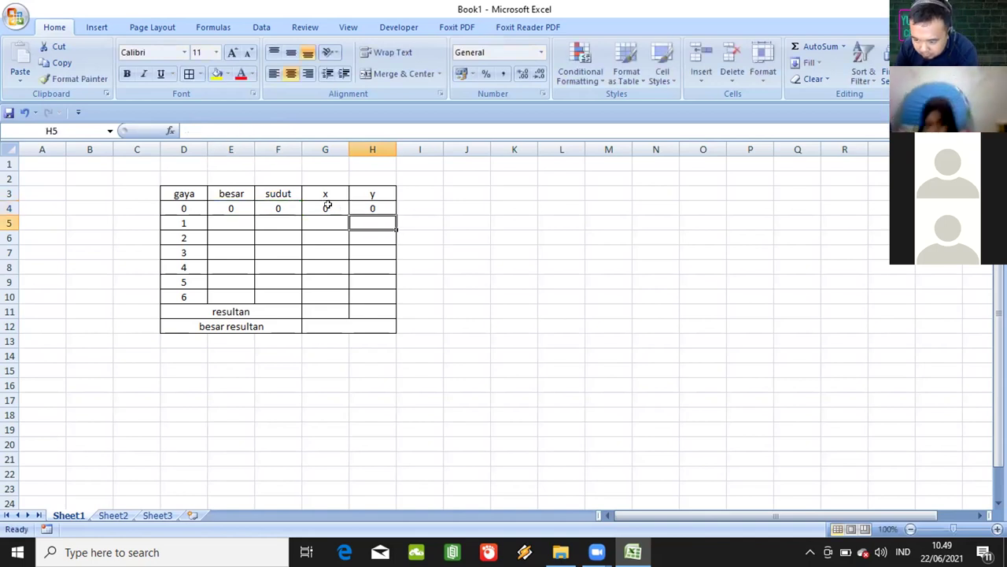
Fill the x formula in G4 and the y formula in H4 down to row 10
{"action": "left_click", "coordinate": [328, 206]}
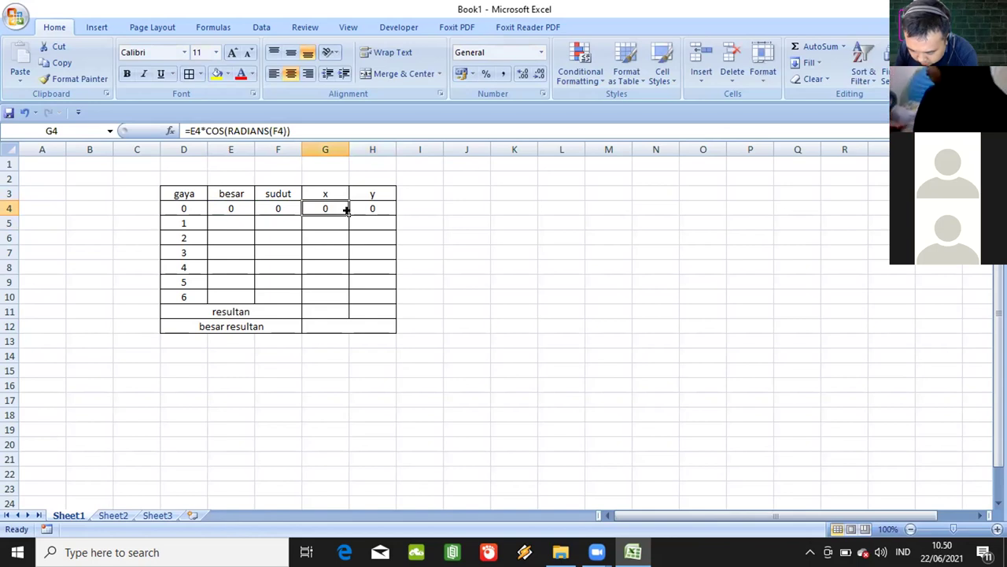
{"action": "left_click_drag", "start_coordinate": [346, 211], "coordinate": [343, 293]}
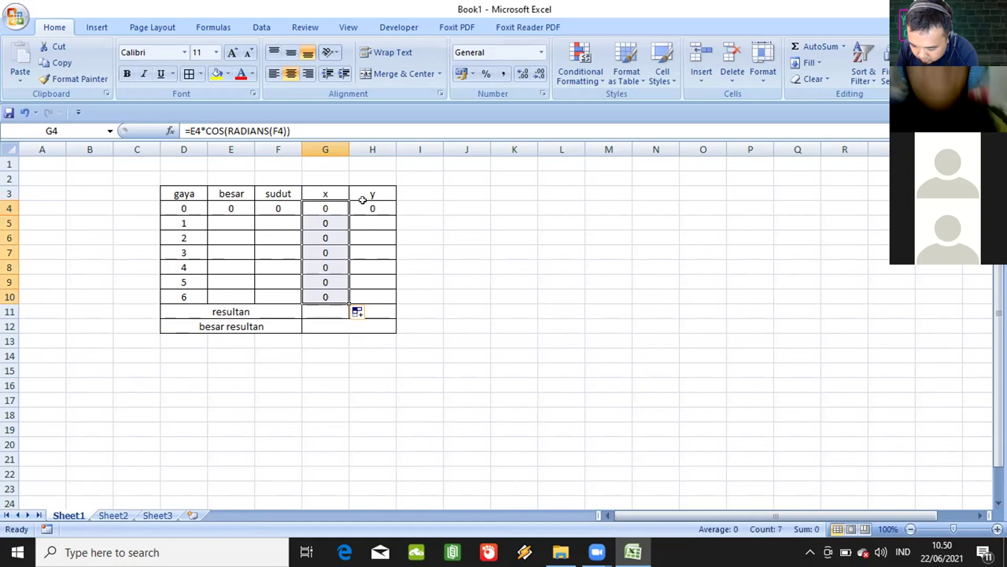
{"action": "left_click", "coordinate": [392, 210]}
{"action": "left_click_drag", "start_coordinate": [392, 223], "coordinate": [388, 301]}
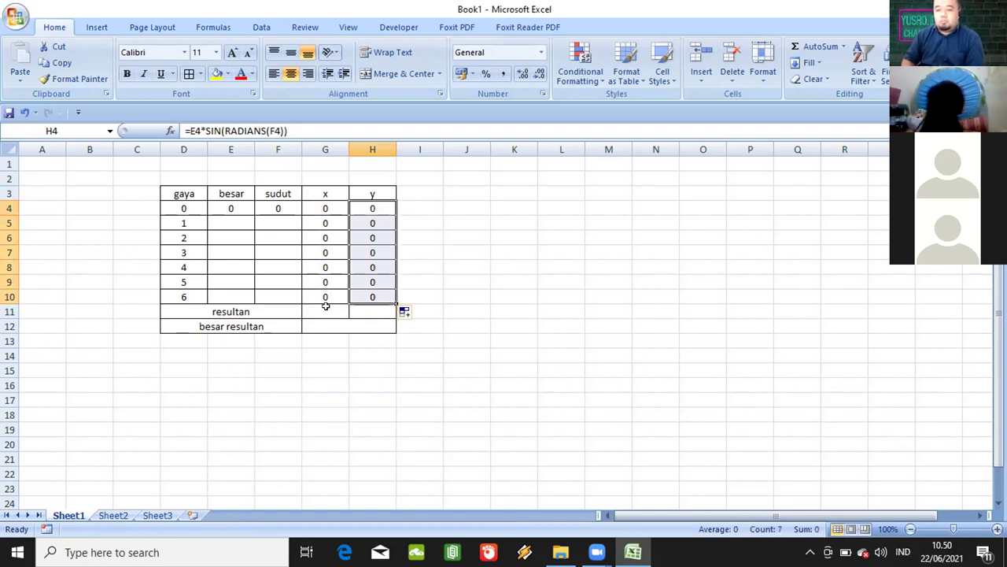
Enter a SUM of G4:G10 in G11 as the x component of the resultan
{"action": "left_click", "coordinate": [325, 307]}
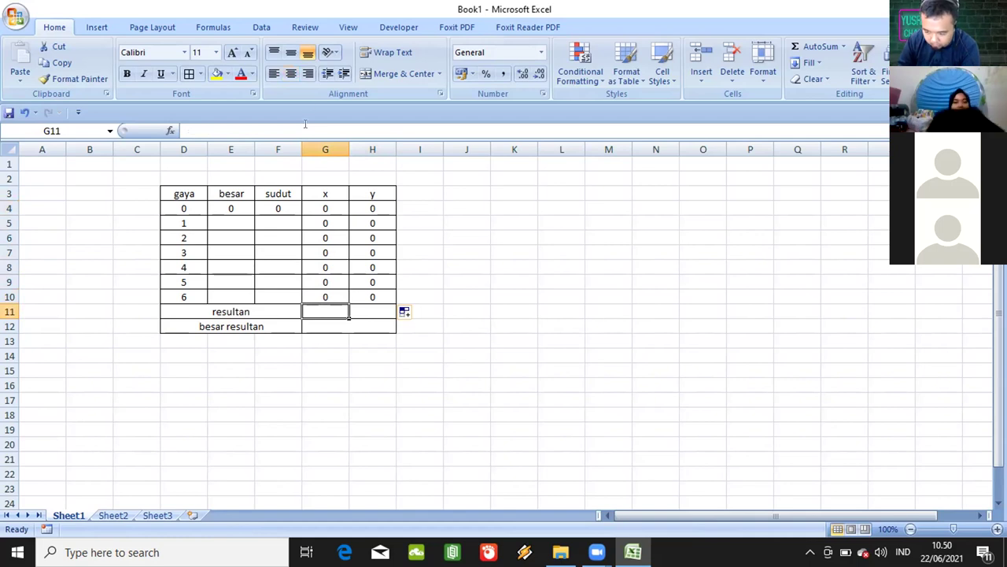
{"action": "key", "text": "F2"}
{"action": "type", "text": "="}
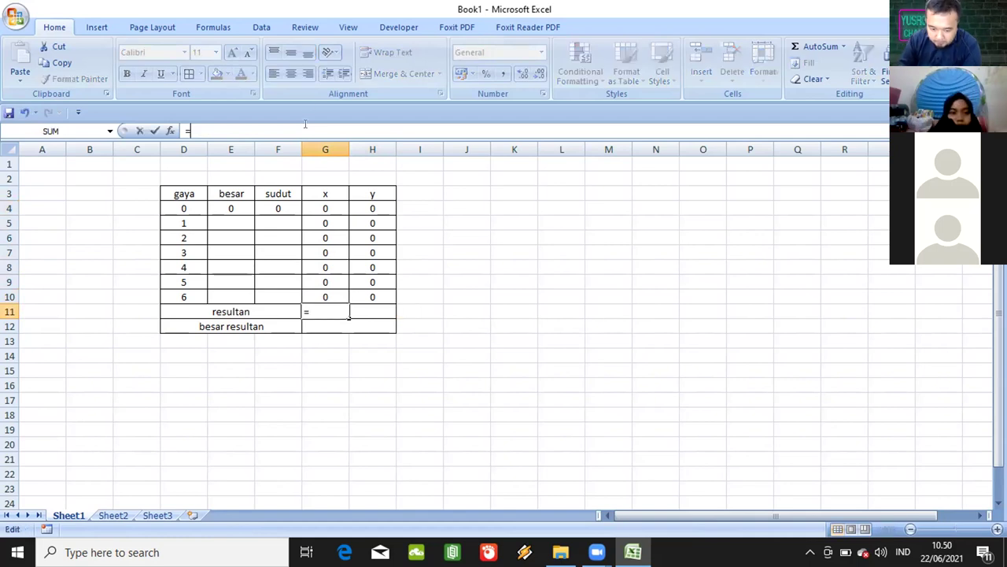
{"action": "type", "text": "sum"}
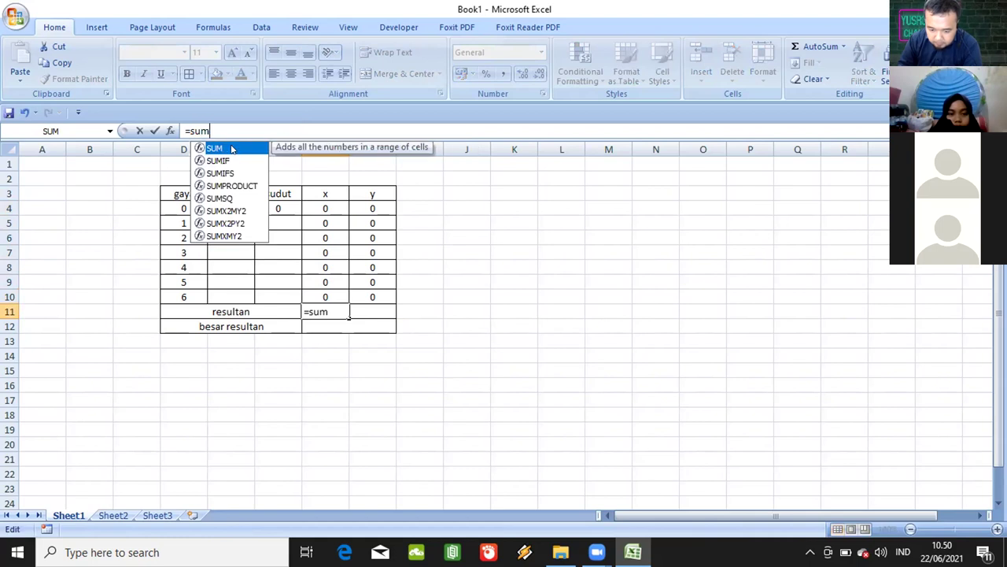
{"action": "double_click", "coordinate": [233, 149]}
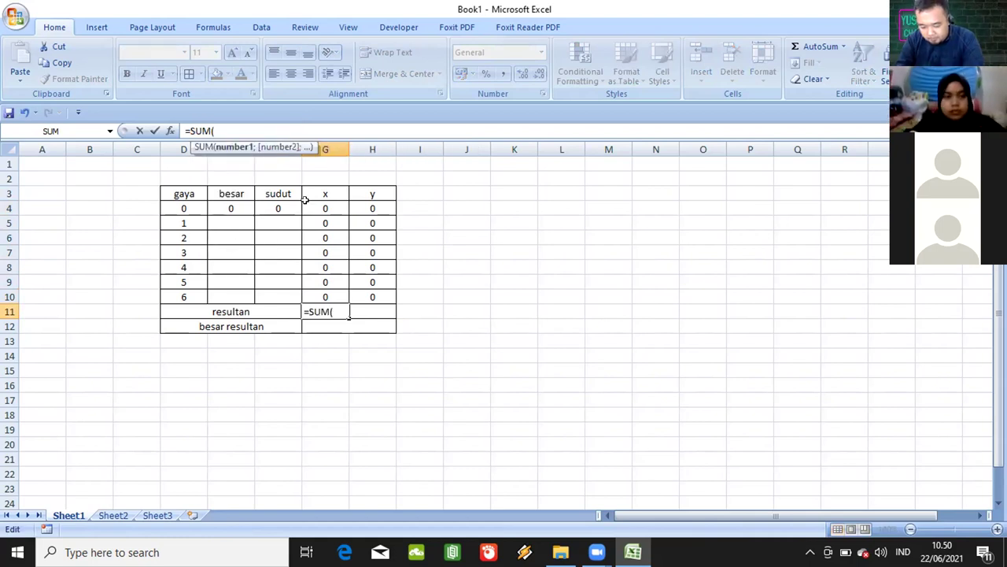
{"action": "left_click_drag", "start_coordinate": [304, 200], "coordinate": [328, 234]}
{"action": "left_click_drag", "start_coordinate": [334, 291], "coordinate": [334, 293]}
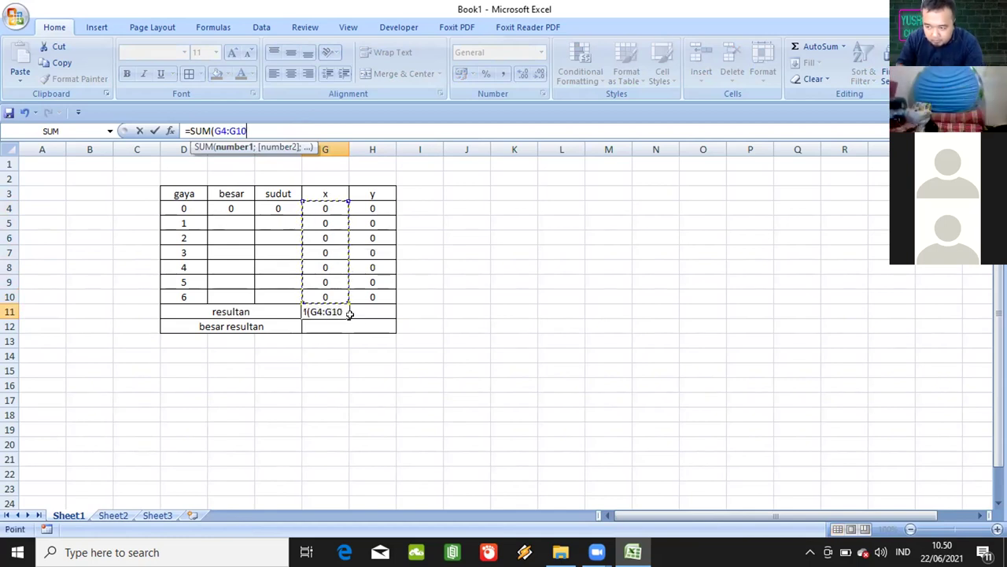
{"action": "key", "text": "Return"}
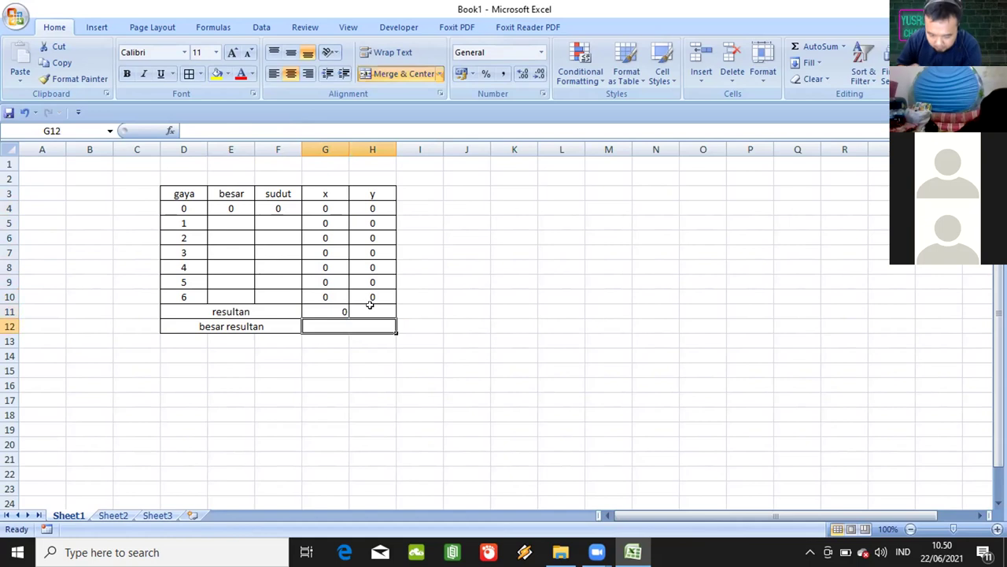
Enter a SUM of H4:H10 in H11 as the y component of the resultan
{"action": "key", "text": "Up"}
{"action": "key", "text": "Right"}
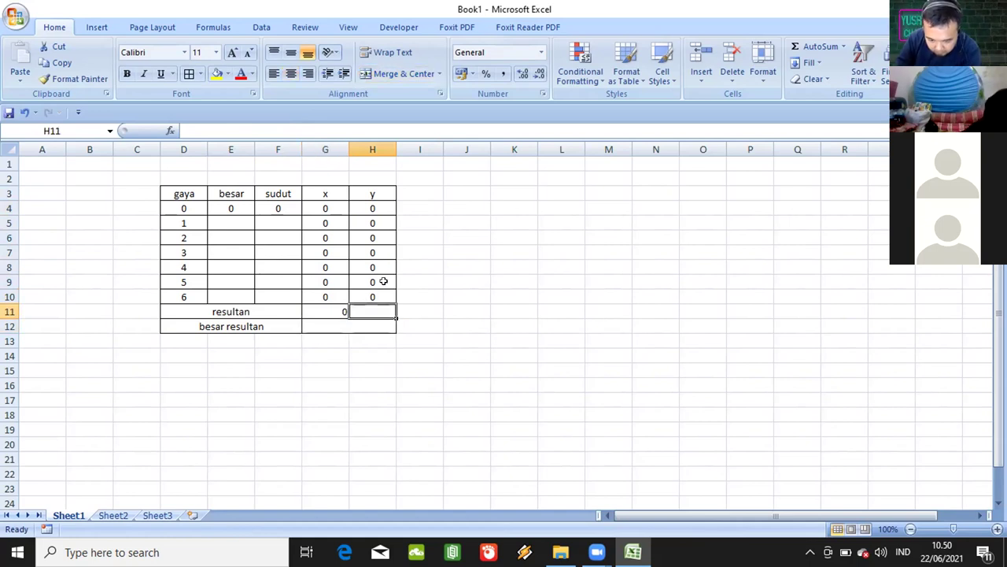
{"action": "left_click", "coordinate": [256, 130]}
{"action": "type", "text": "="}
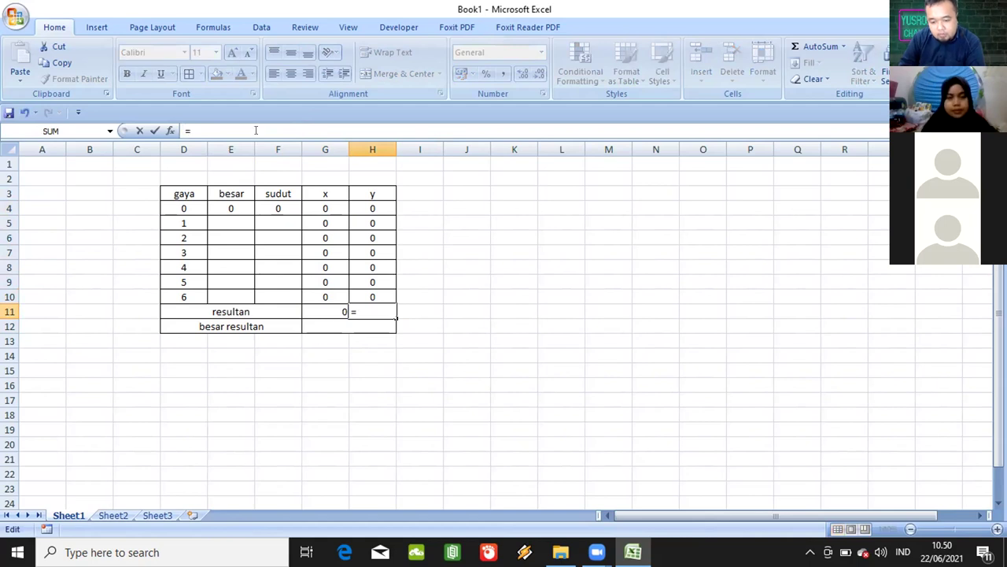
{"action": "type", "text": "sum"}
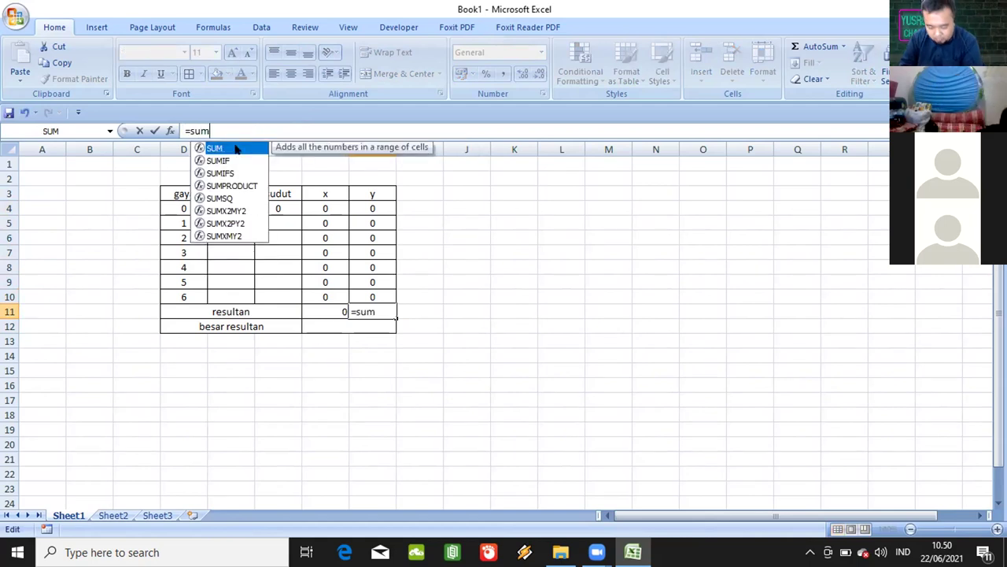
{"action": "double_click", "coordinate": [232, 149]}
{"action": "left_click", "coordinate": [363, 206]}
{"action": "left_click", "coordinate": [374, 294], "text": "shift"}
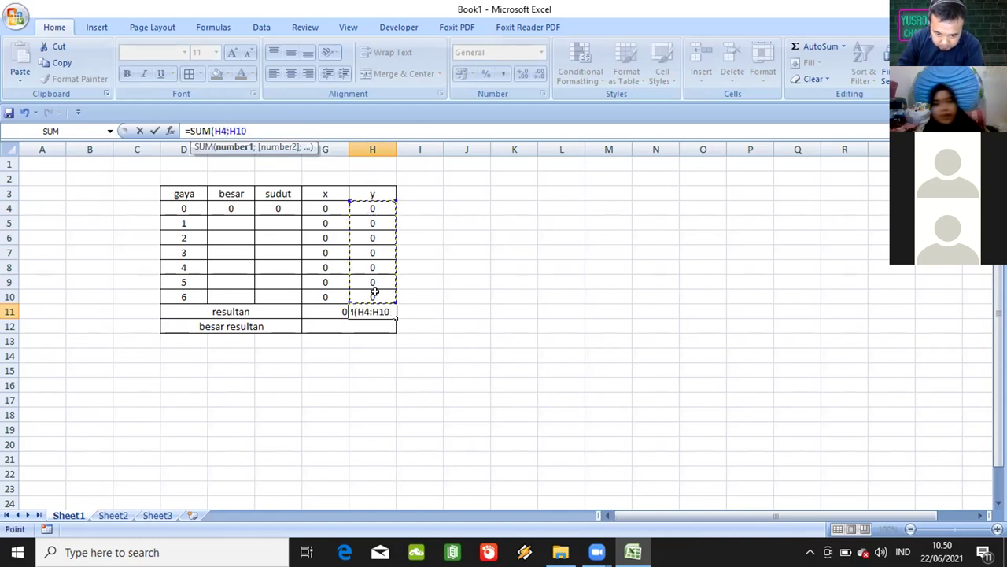
{"action": "key", "text": "Return"}
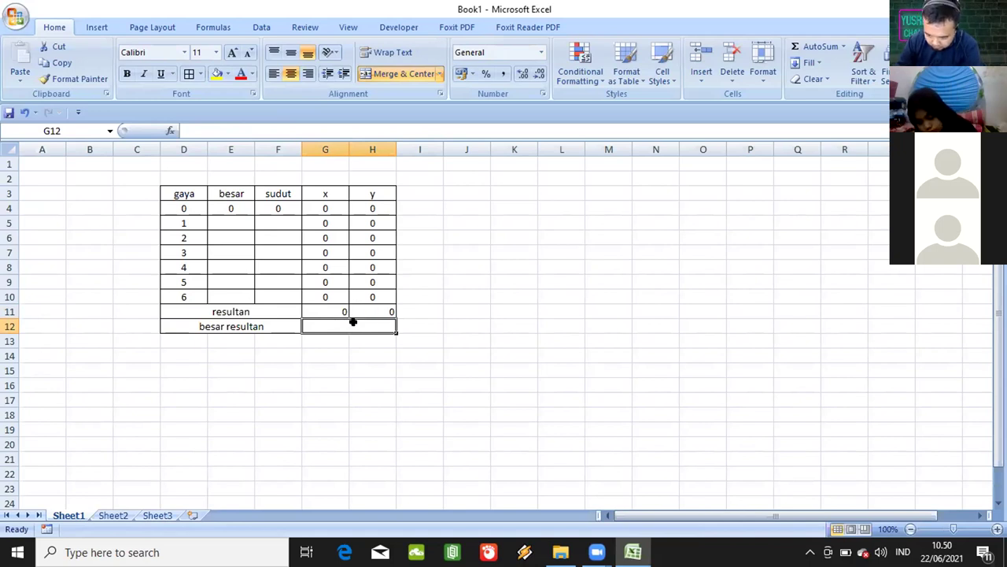
Enter the besar resultan formula =SQRT(G11*G10+H11*H11) in the merged cell G12
{"action": "left_click", "coordinate": [290, 125]}
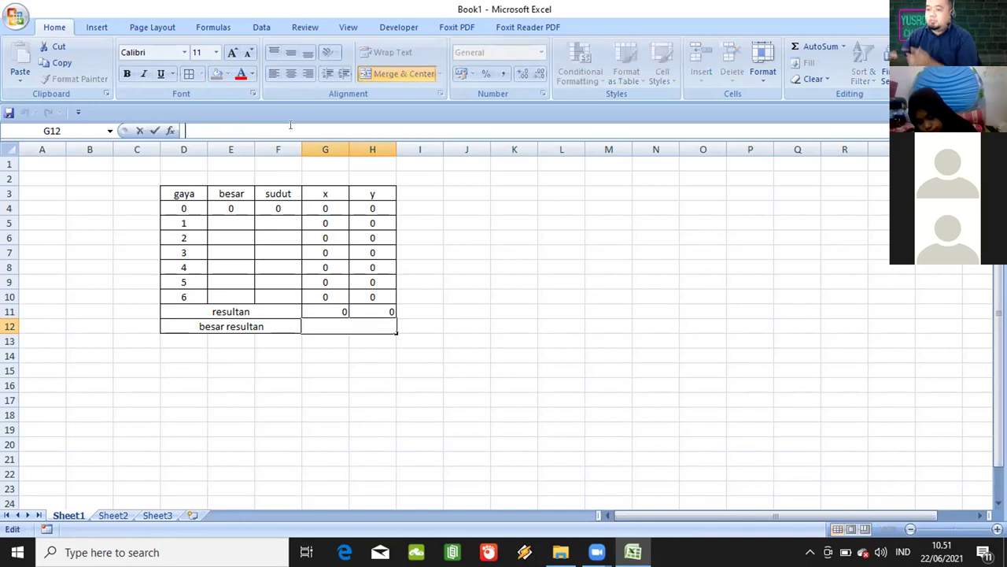
{"action": "type", "text": "=sq"}
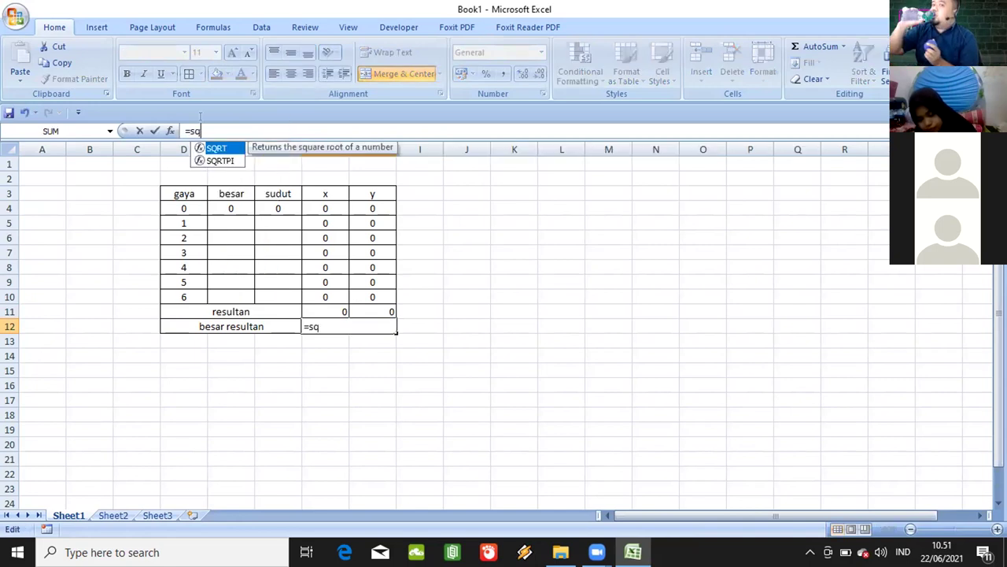
{"action": "double_click", "coordinate": [210, 152]}
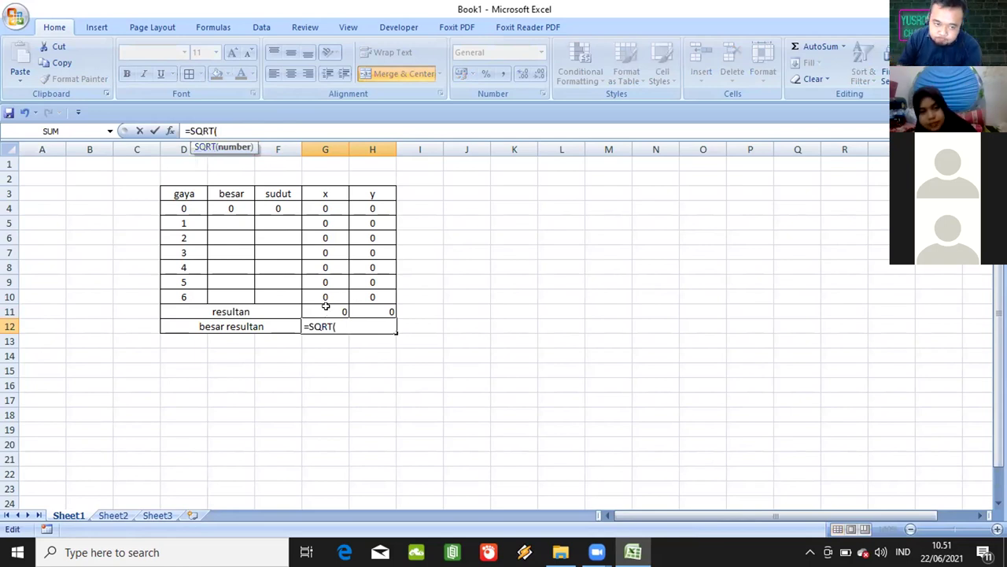
{"action": "left_click", "coordinate": [325, 306]}
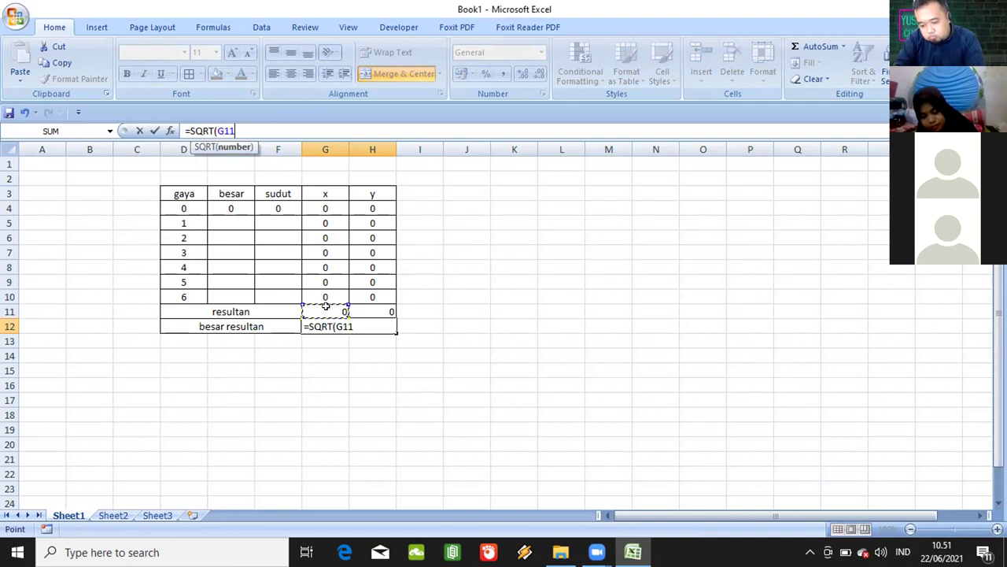
{"action": "type", "text": "*"}
{"action": "left_click", "coordinate": [322, 294]}
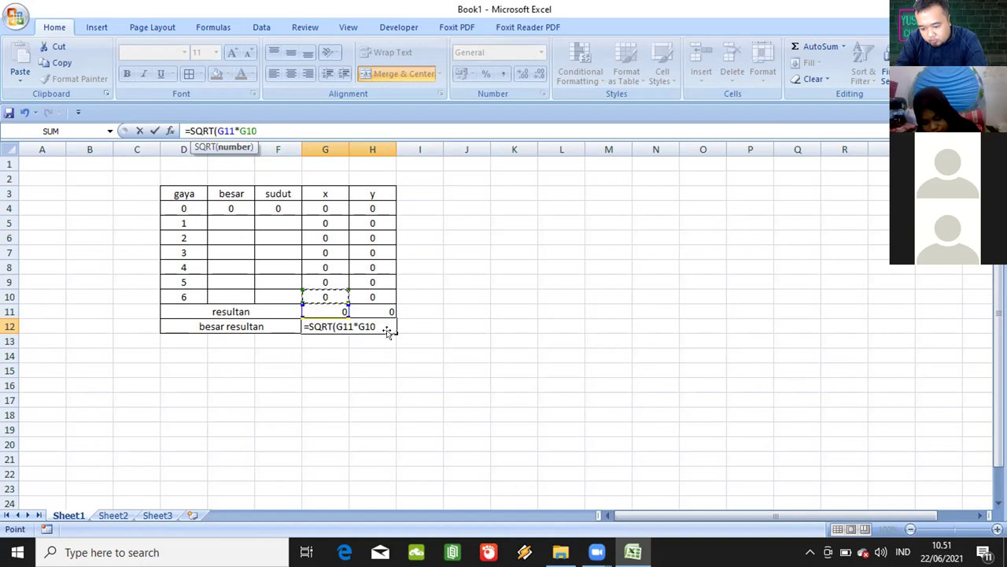
{"action": "type", "text": "+"}
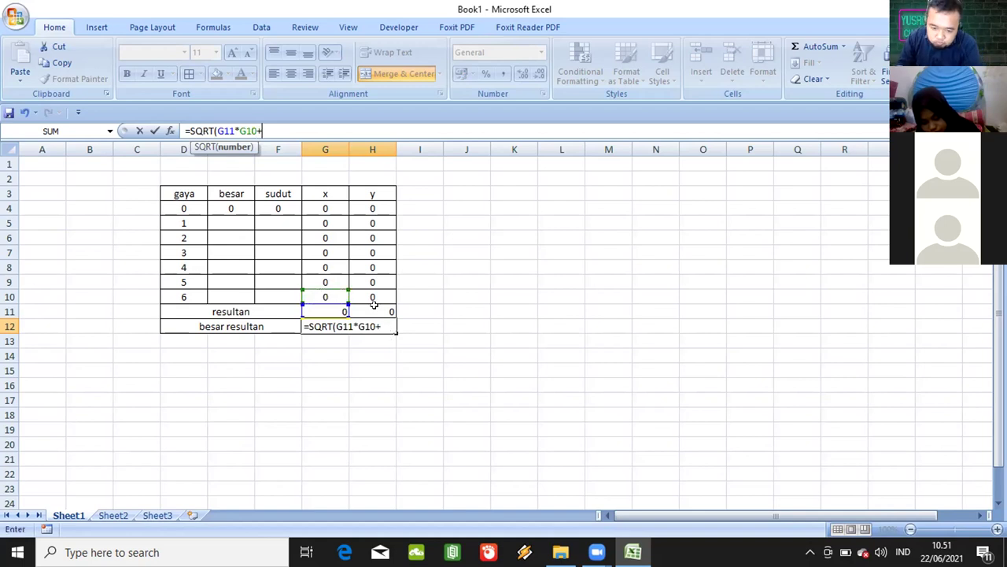
{"action": "left_click", "coordinate": [374, 311]}
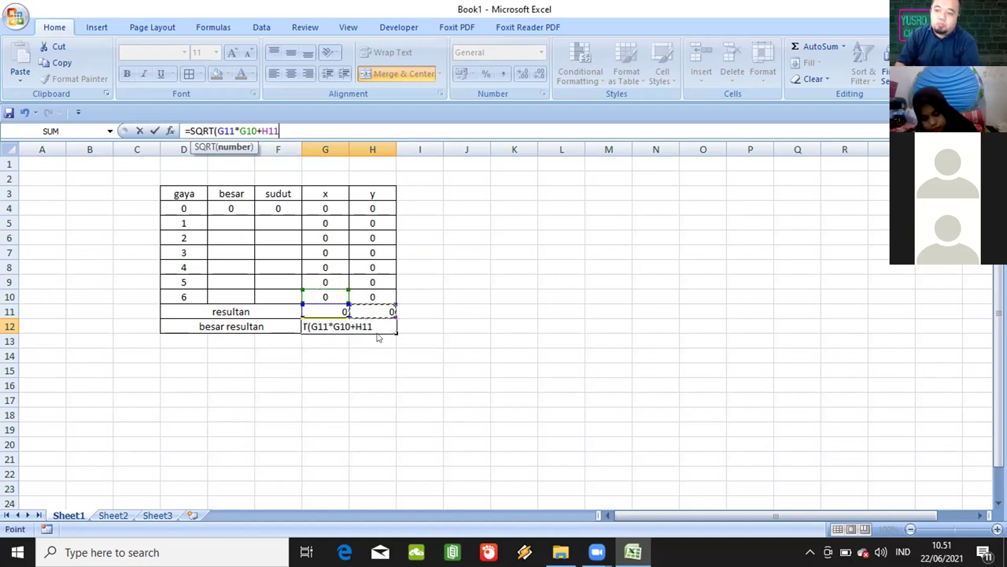
{"action": "type", "text": "*"}
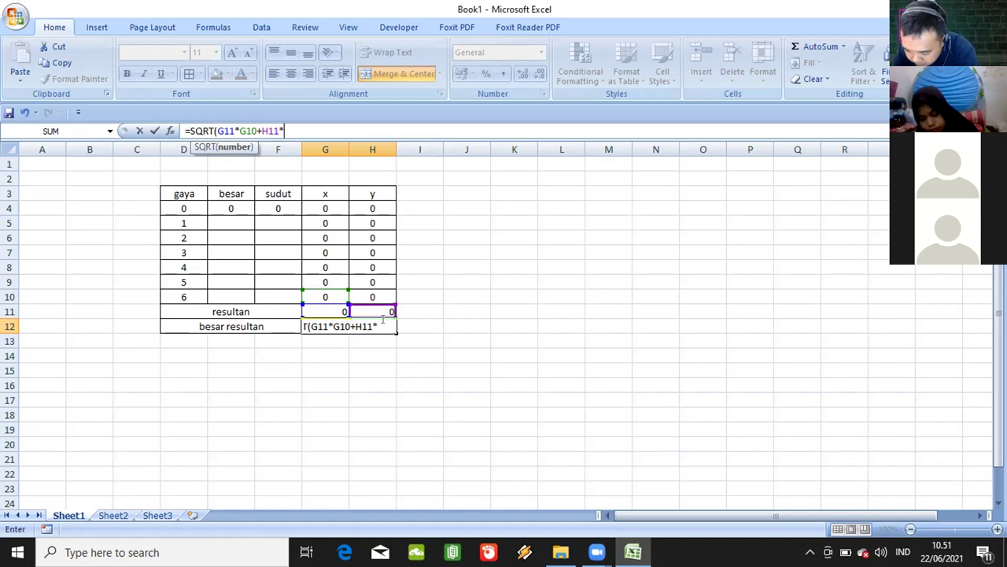
{"action": "left_click", "coordinate": [380, 312]}
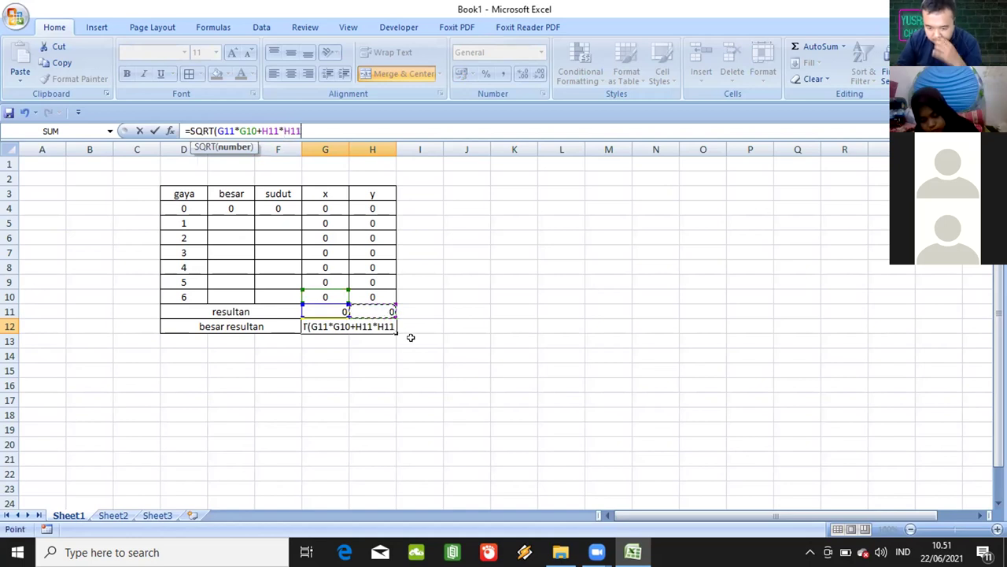
{"action": "key", "text": "Return"}
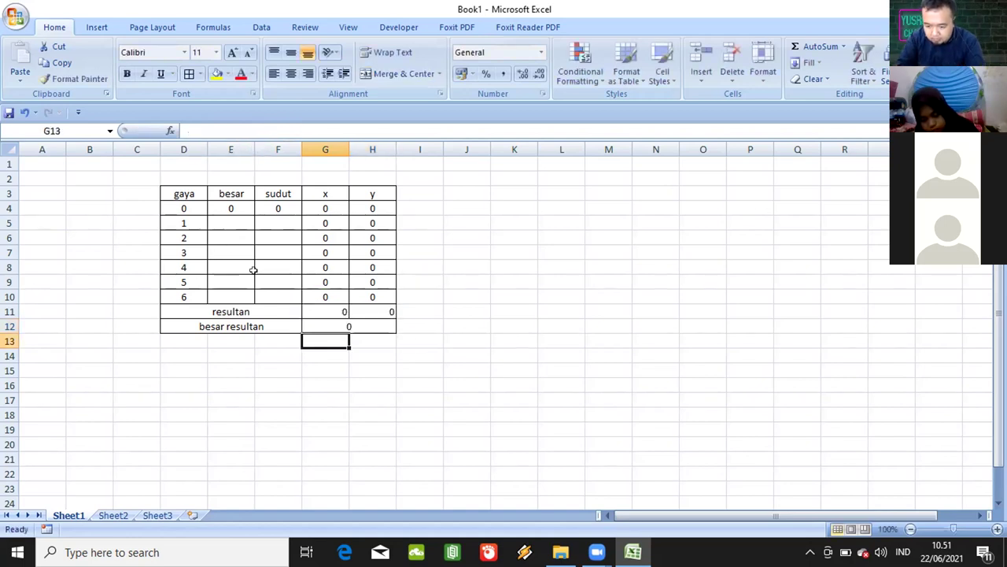
Center the contents of the whole table D3:H12 horizontally, including the resultan components in row 11
{"action": "left_click_drag", "start_coordinate": [184, 195], "coordinate": [374, 323]}
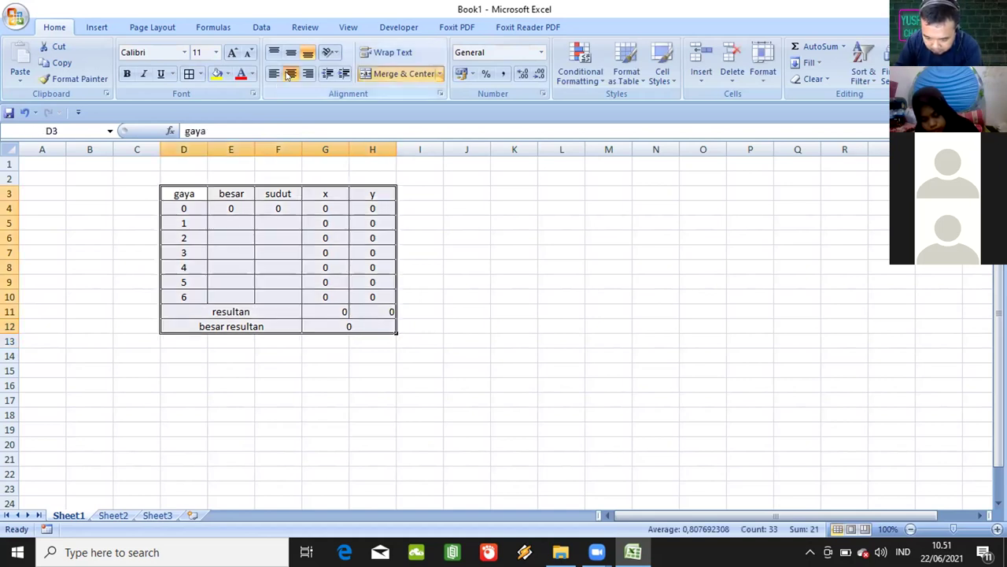
{"action": "left_click", "coordinate": [289, 73]}
{"action": "left_click", "coordinate": [289, 74]}
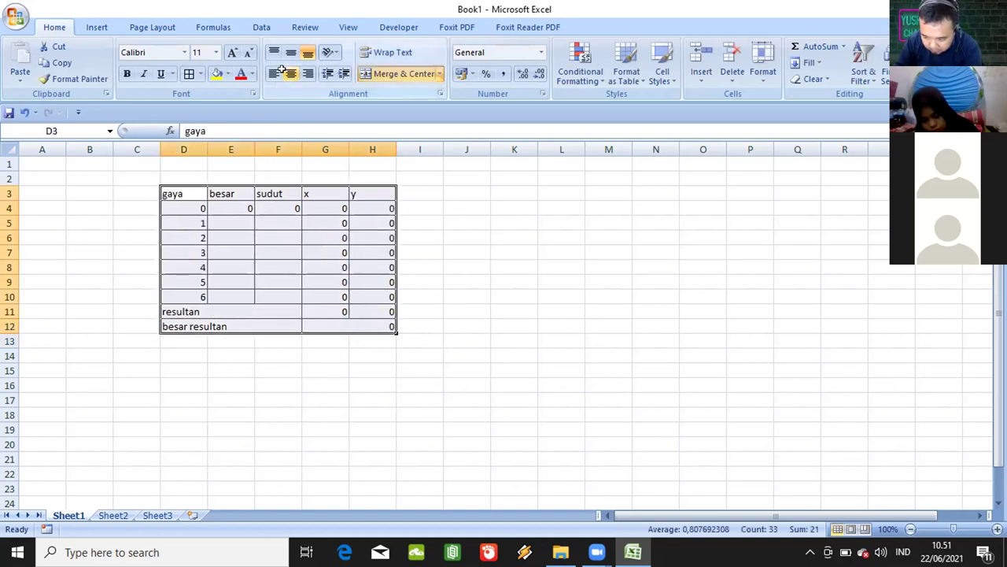
Enter a besar of 30 for each of gaya 1 to 4 in cells E5 to E8
{"action": "left_click", "coordinate": [240, 222]}
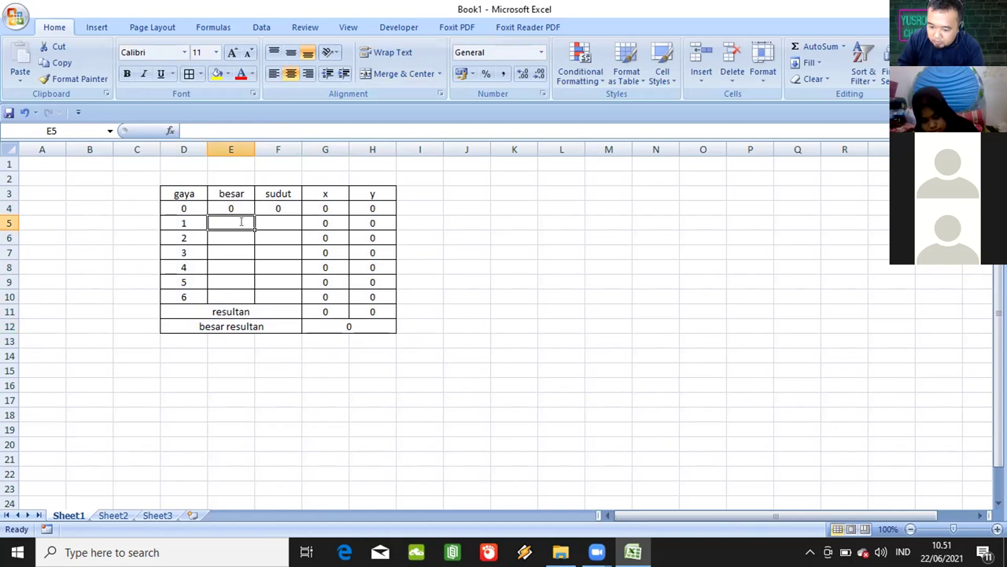
{"action": "type", "text": "30"}
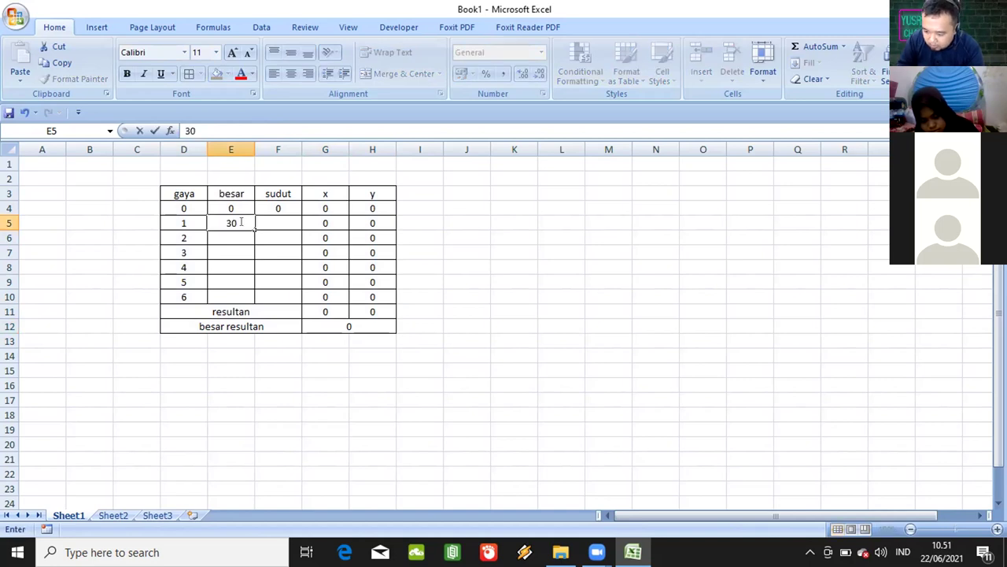
{"action": "key", "text": "Return"}
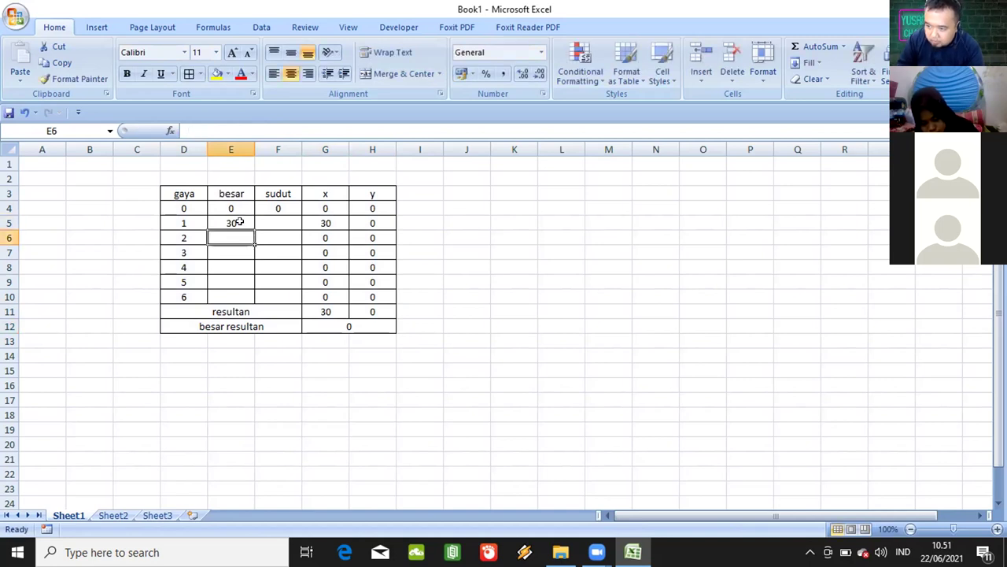
{"action": "type", "text": "30"}
{"action": "key", "text": "Return"}
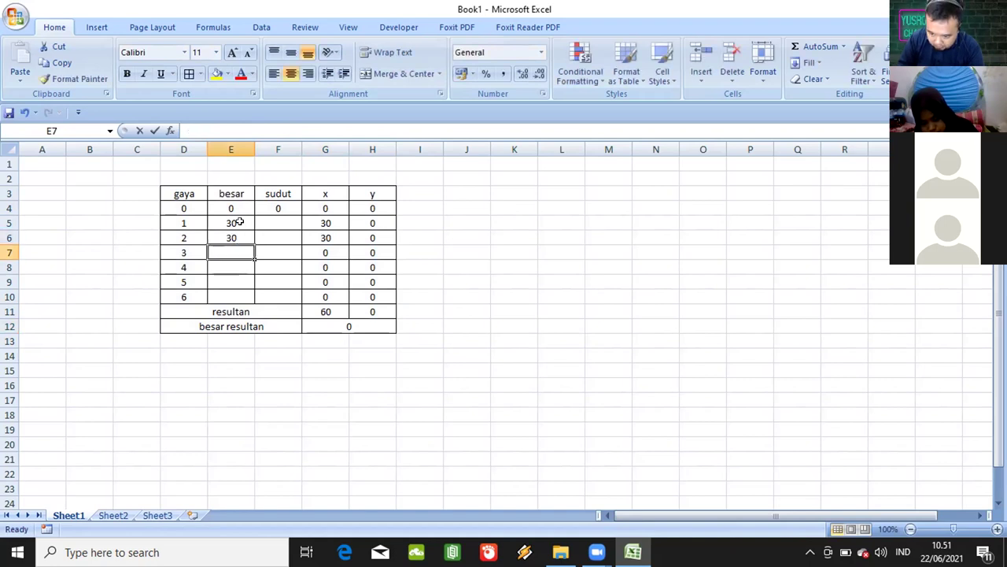
{"action": "type", "text": "30"}
{"action": "key", "text": "Return"}
{"action": "type", "text": "30"}
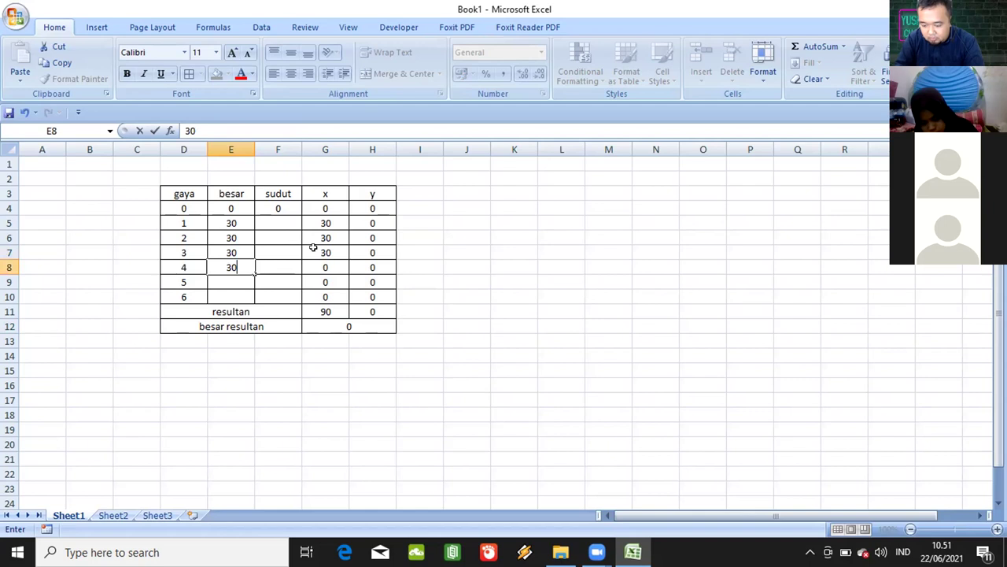
{"action": "key", "text": "Return"}
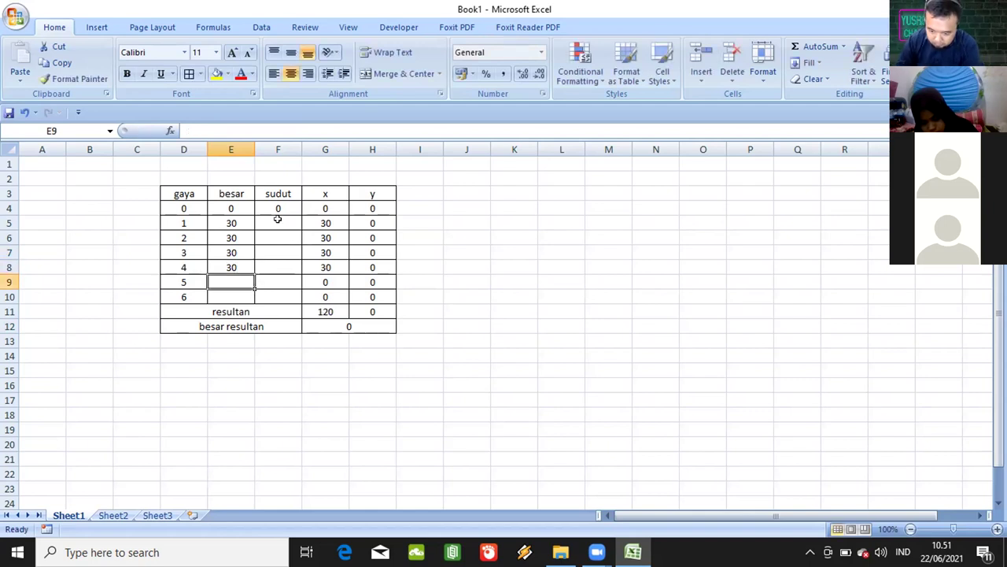
Enter the sudut values 30, 150, 210 and 330 for gaya 1 to 4 in cells F5 to F8
{"action": "left_click", "coordinate": [277, 218]}
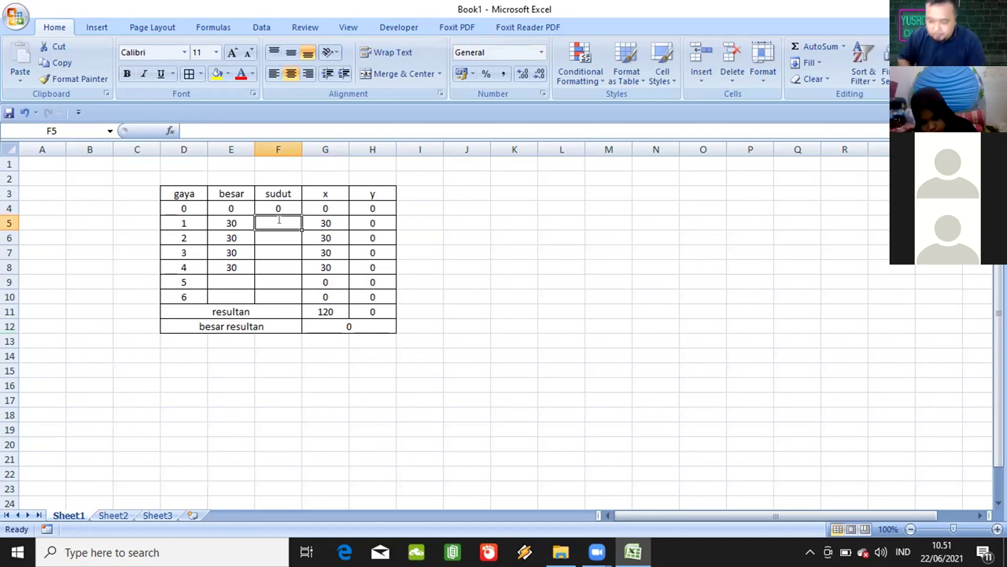
{"action": "type", "text": "30"}
{"action": "key", "text": "Return"}
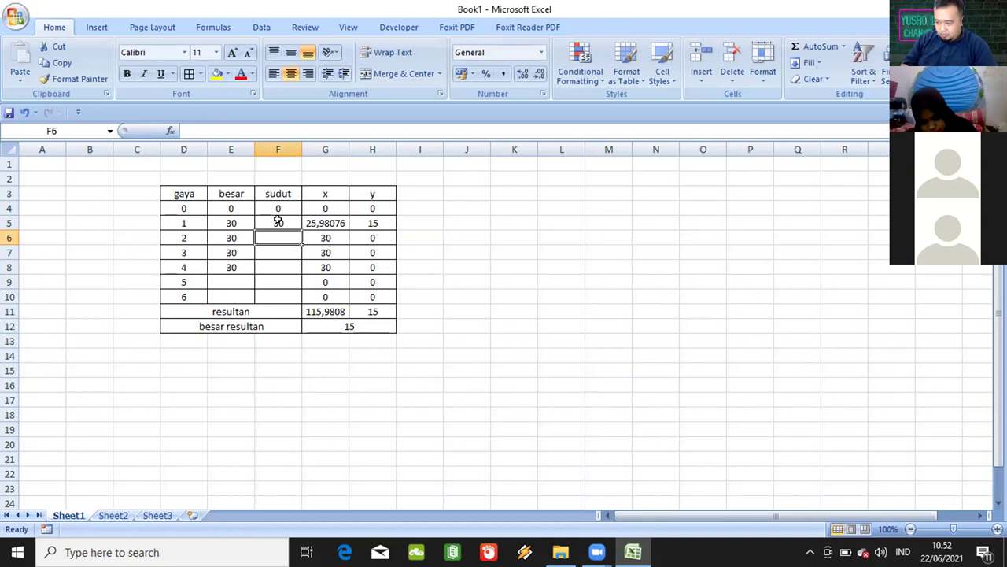
{"action": "type", "text": "150"}
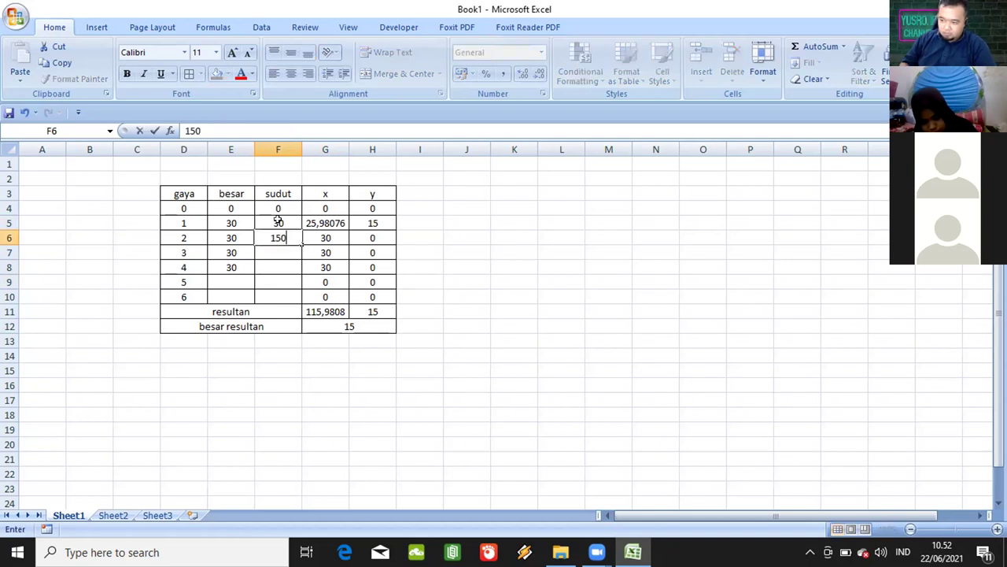
{"action": "key", "text": "Return"}
{"action": "type", "text": "210"}
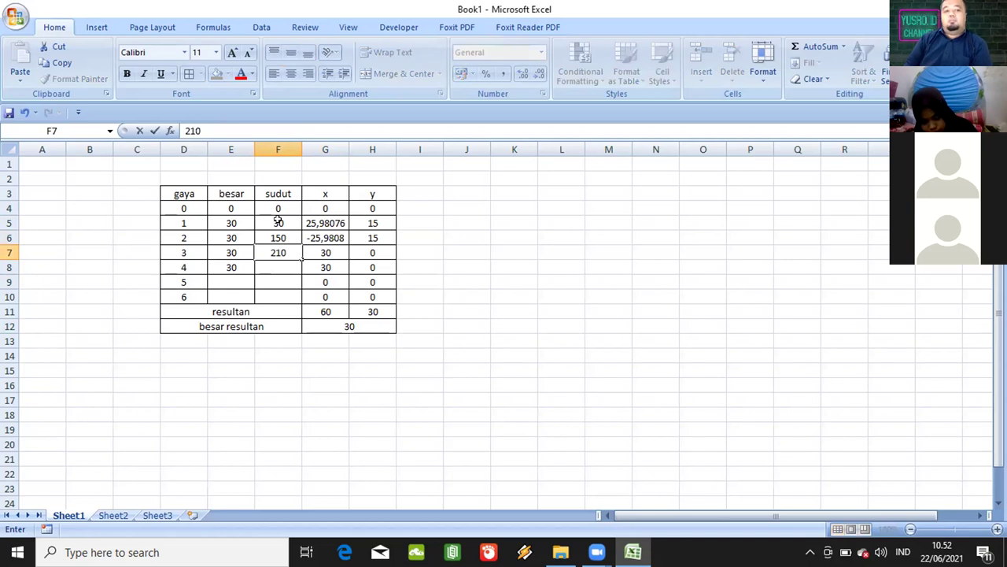
{"action": "key", "text": "Return"}
{"action": "type", "text": "30"}
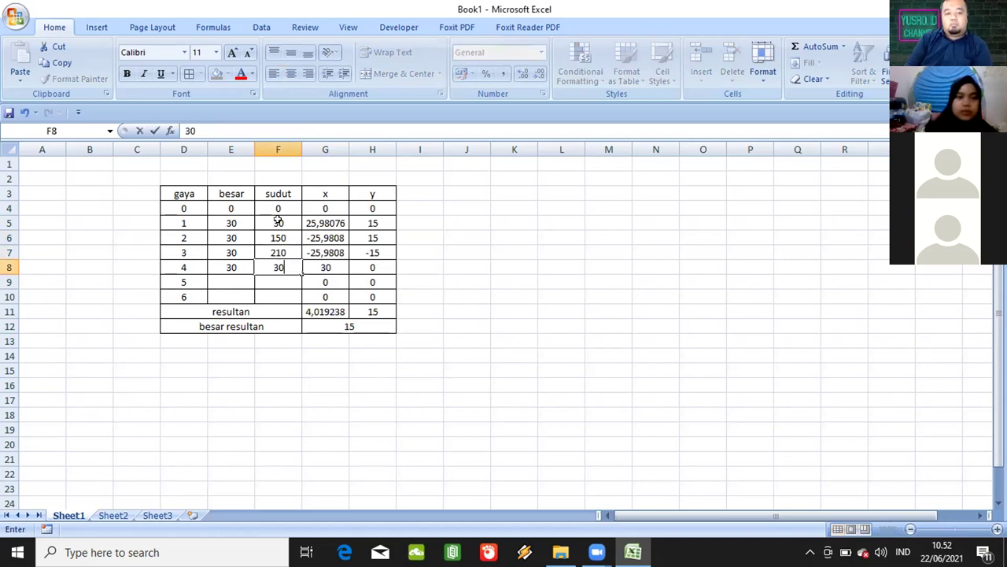
{"action": "key", "text": "BackSpace"}
{"action": "type", "text": "30"}
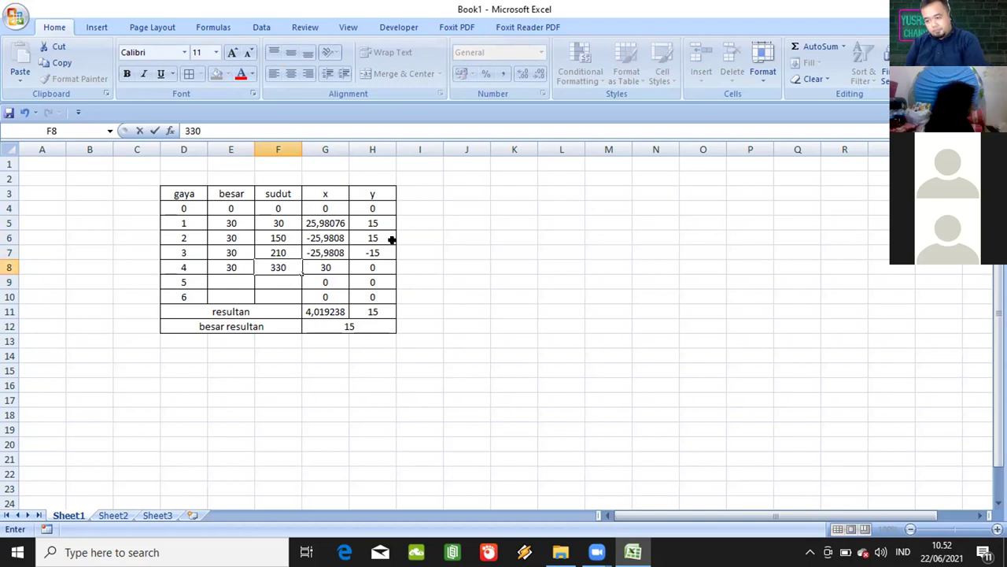
{"action": "key", "text": "Return"}
Format the resultan and besar resultan cells G11:H12 as Number with three decimal places
{"action": "left_click", "coordinate": [315, 311]}
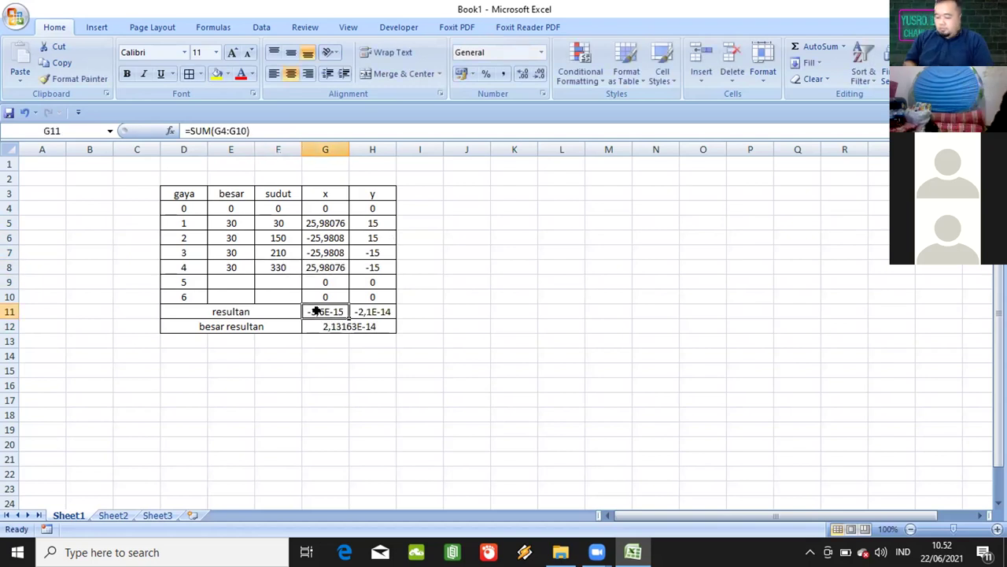
{"action": "key", "text": "shift+Down"}
{"action": "left_click_drag", "start_coordinate": [323, 312], "coordinate": [323, 311]}
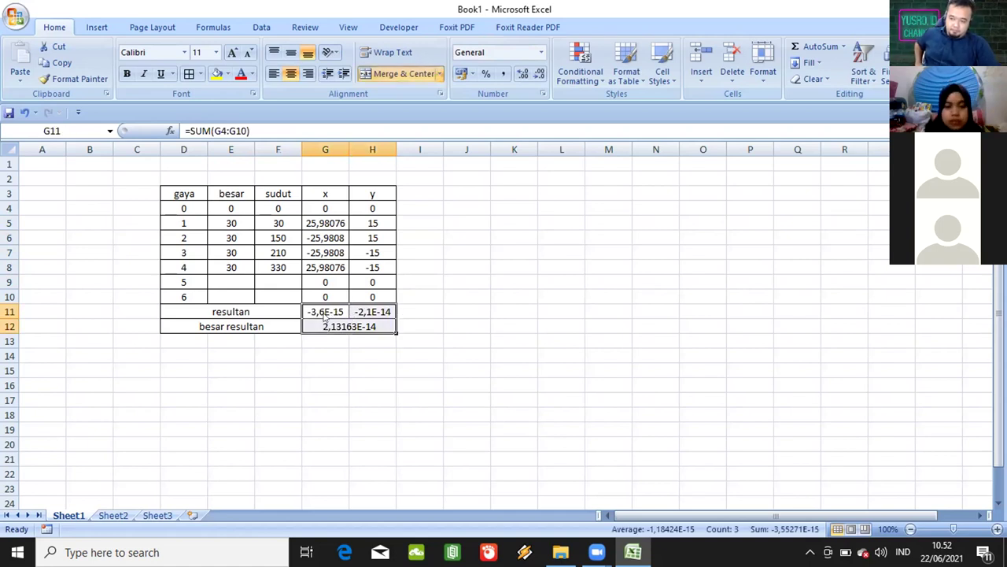
{"action": "right_click", "coordinate": [324, 313]}
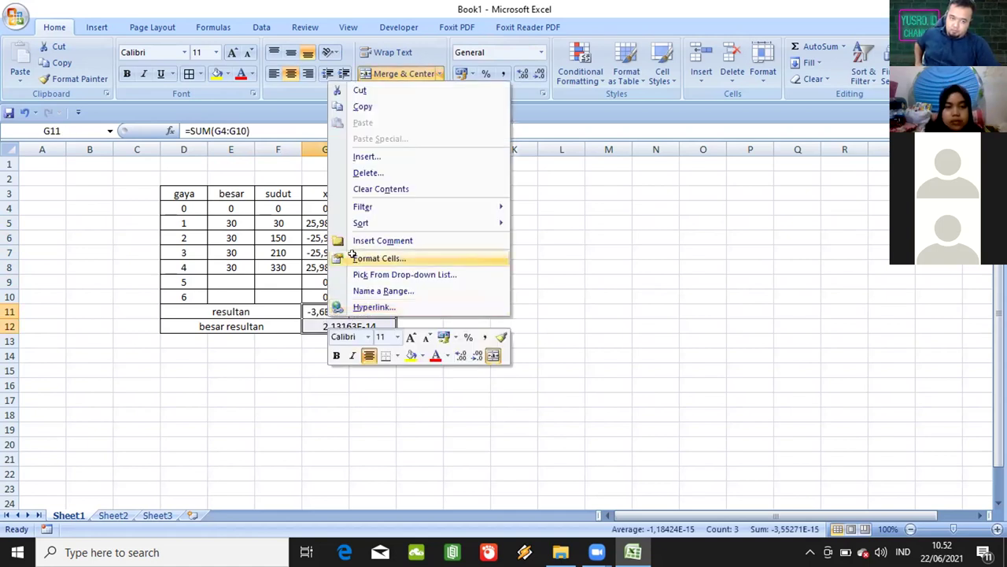
{"action": "left_click", "coordinate": [352, 253]}
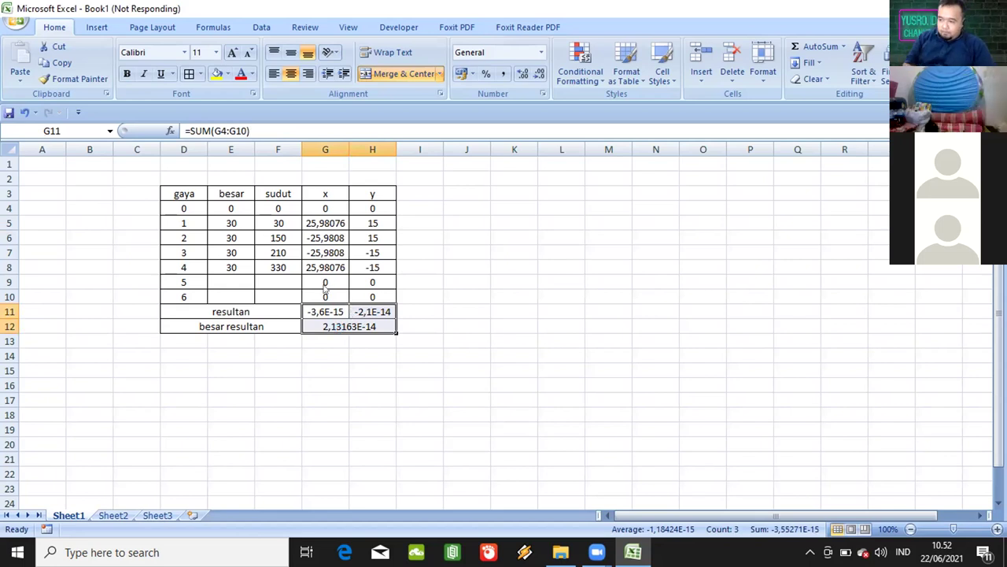
{"action": "left_click", "coordinate": [206, 152]}
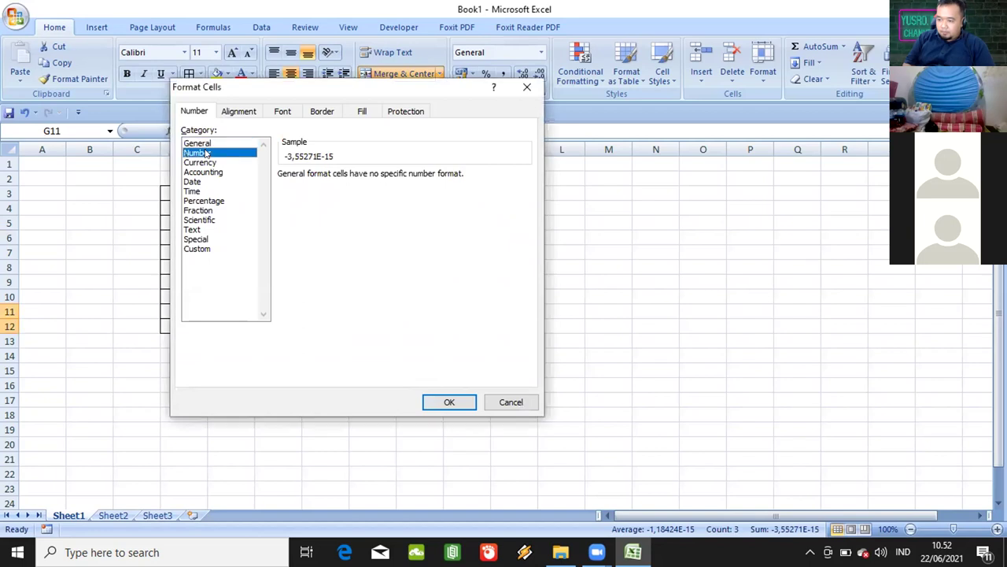
{"action": "left_click", "coordinate": [375, 173]}
{"action": "left_click", "coordinate": [374, 172]}
{"action": "left_click", "coordinate": [375, 172]}
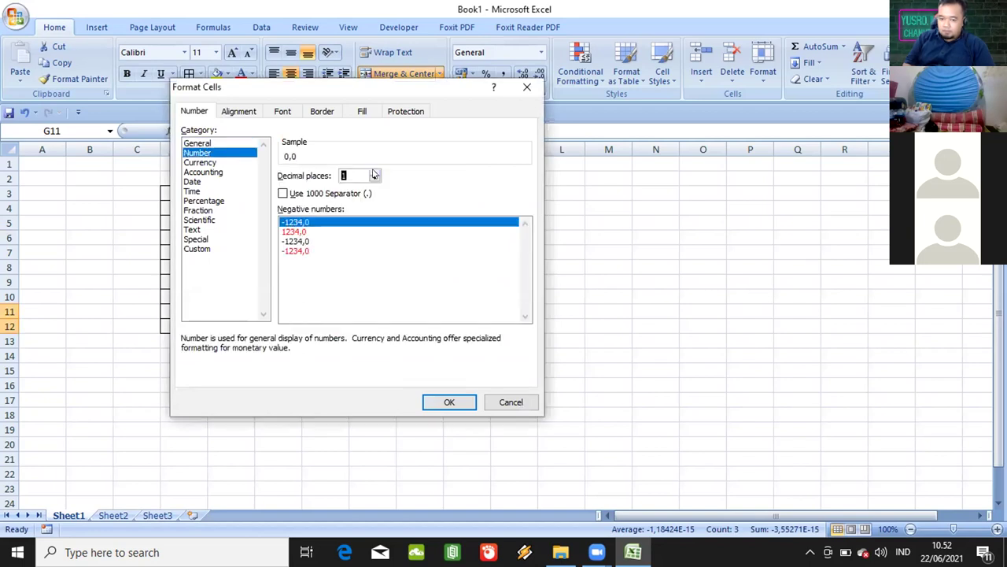
{"action": "left_click", "coordinate": [447, 402]}
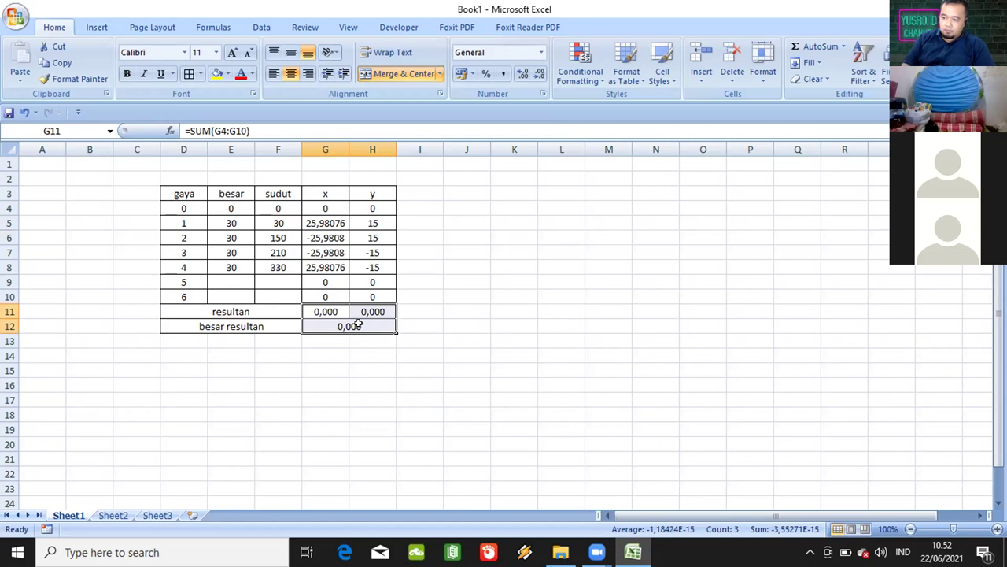
Insert an empty scatter chart with lines and markers and place it beside the table, starting around column I, row 3
{"action": "left_click", "coordinate": [464, 198]}
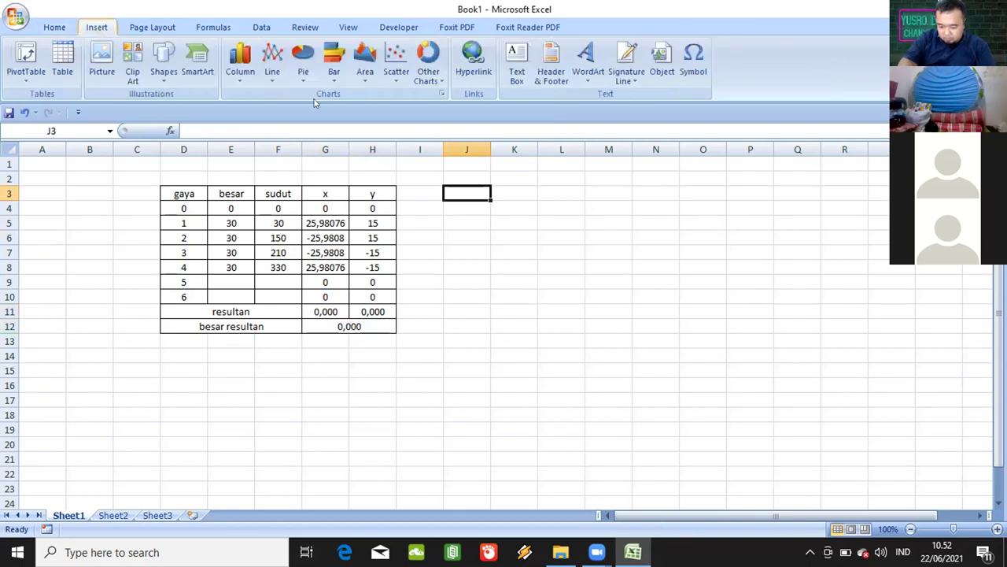
{"action": "left_click", "coordinate": [396, 71]}
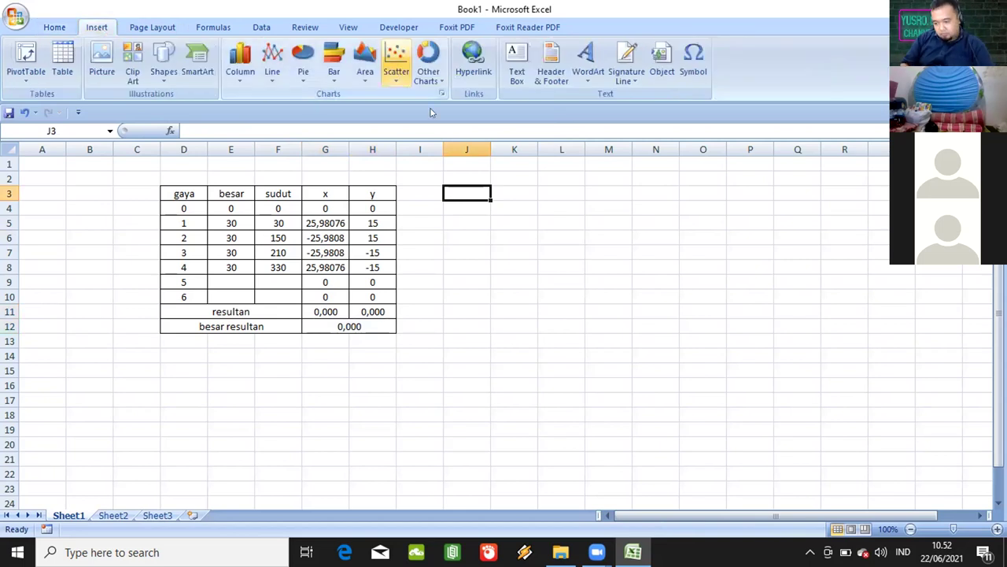
{"action": "left_click", "coordinate": [435, 116]}
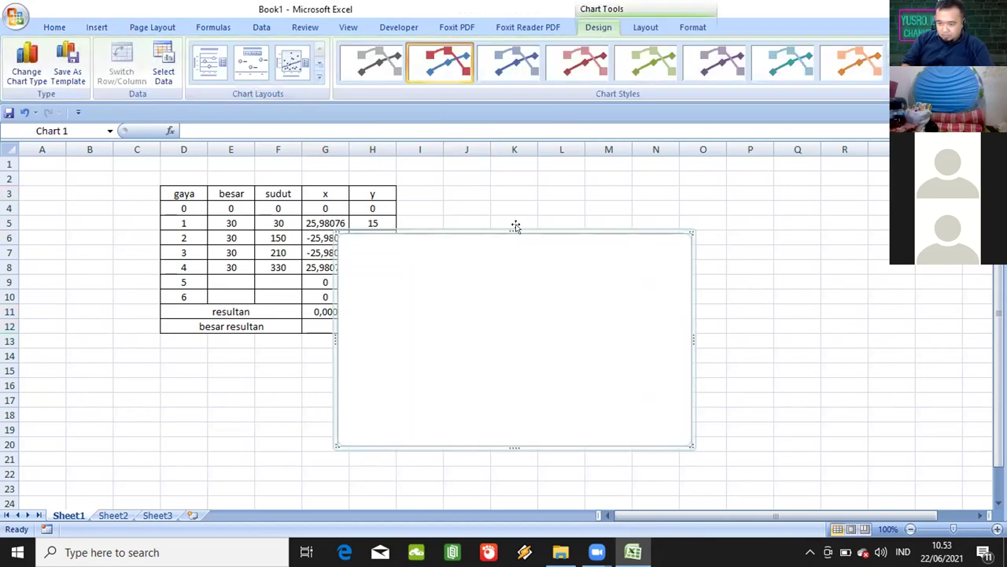
{"action": "left_click_drag", "start_coordinate": [585, 181], "coordinate": [573, 222]}
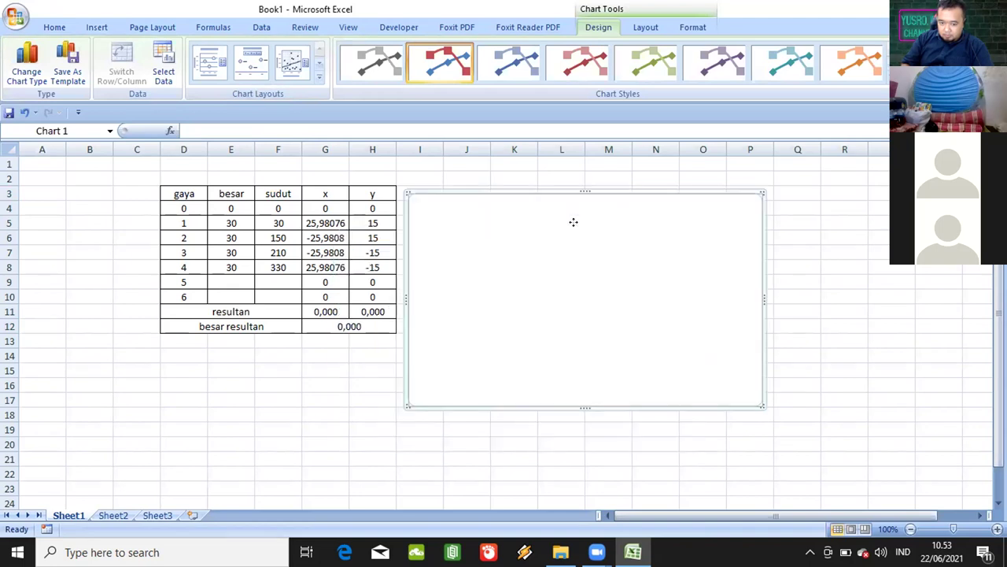
Add a new series named F1 to the empty scatter chart's data source
{"action": "right_click", "coordinate": [574, 223]}
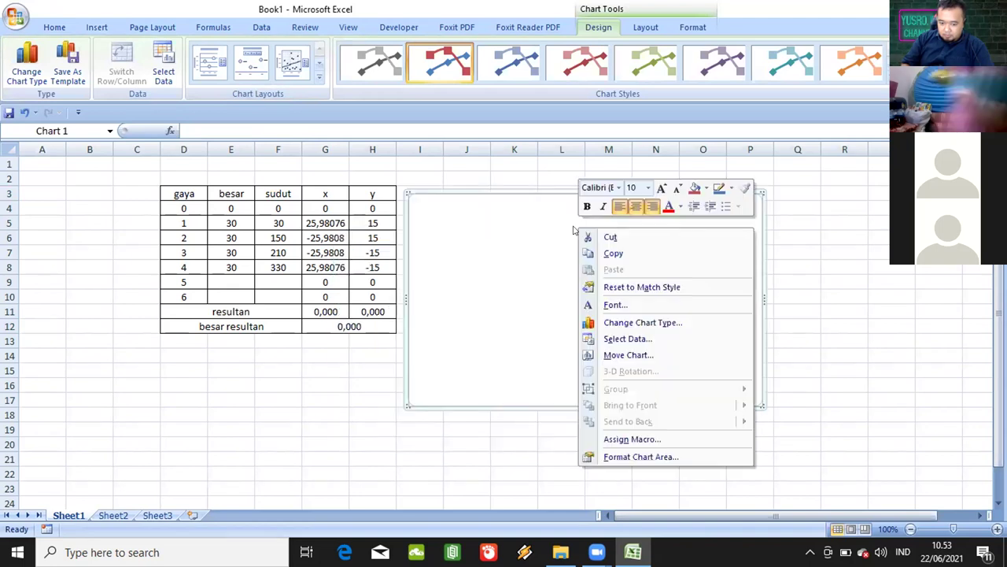
{"action": "left_click", "coordinate": [621, 339]}
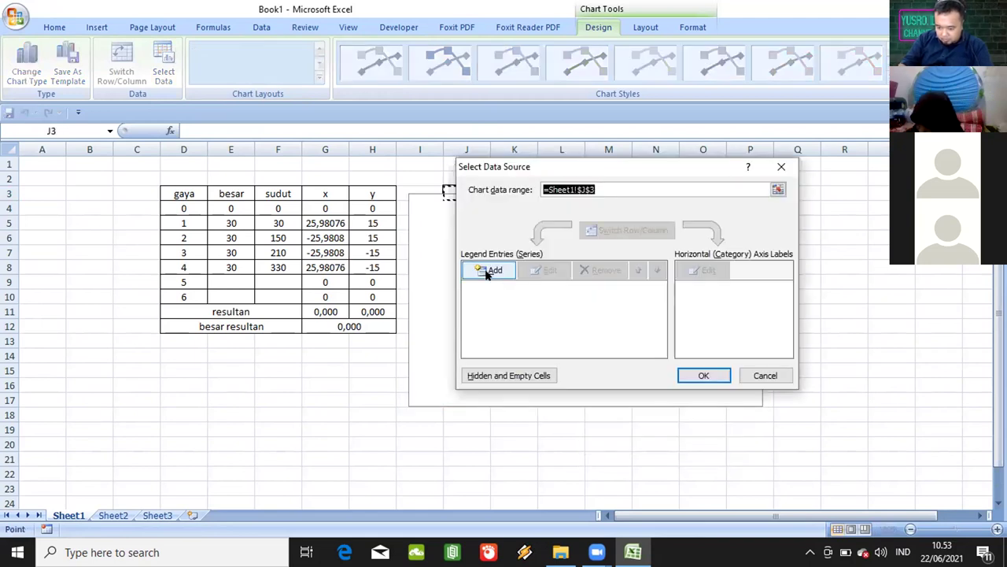
{"action": "left_click", "coordinate": [488, 271]}
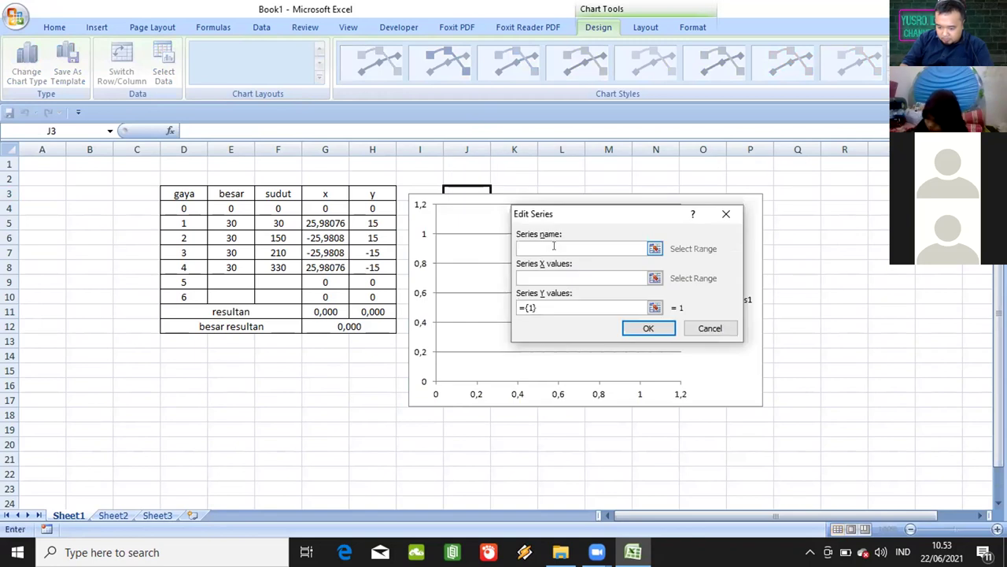
{"action": "type", "text": "f"}
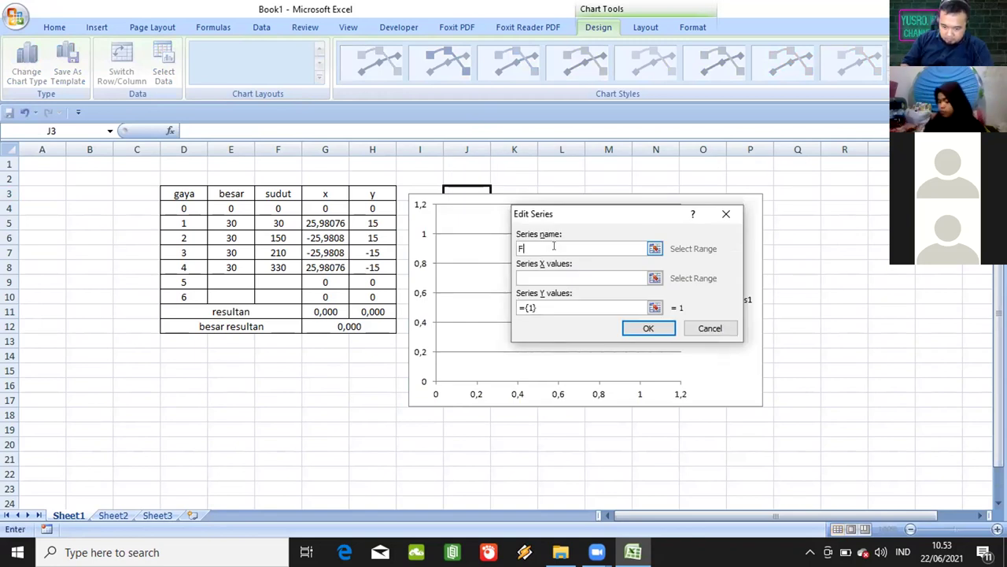
{"action": "key", "text": "Caps_Lock"}
{"action": "type", "text": "1"}
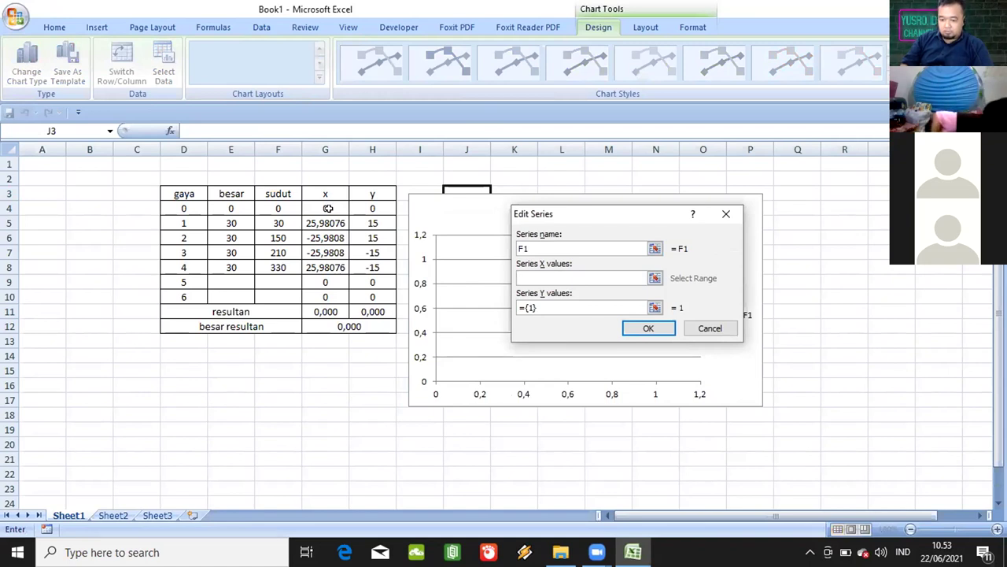
Set the F1 series' X values to cells G4 and G5 and its Y values to H4 and H5
{"action": "left_click", "coordinate": [328, 208]}
{"action": "left_click", "coordinate": [335, 223], "text": "ctrl"}
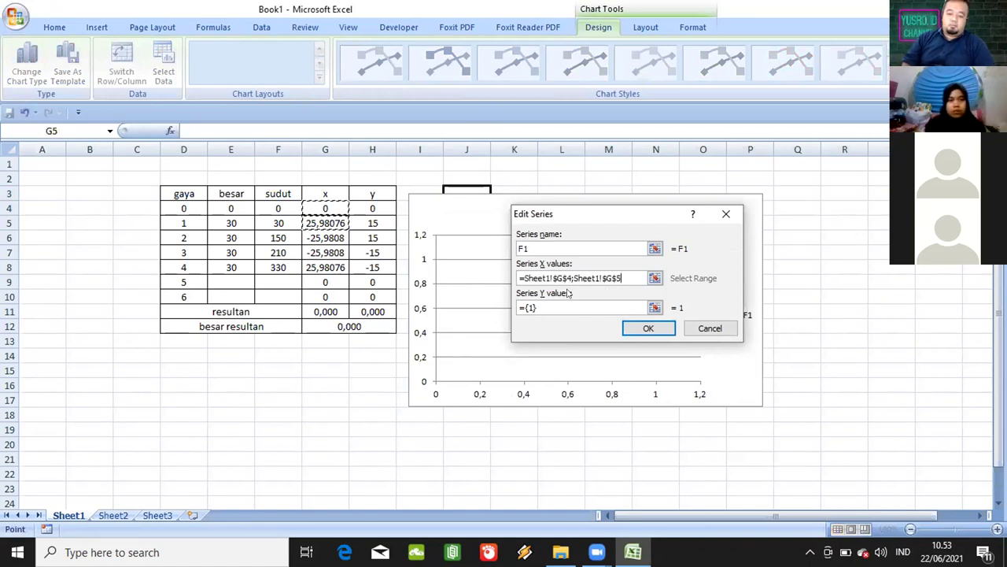
{"action": "left_click", "coordinate": [563, 303]}
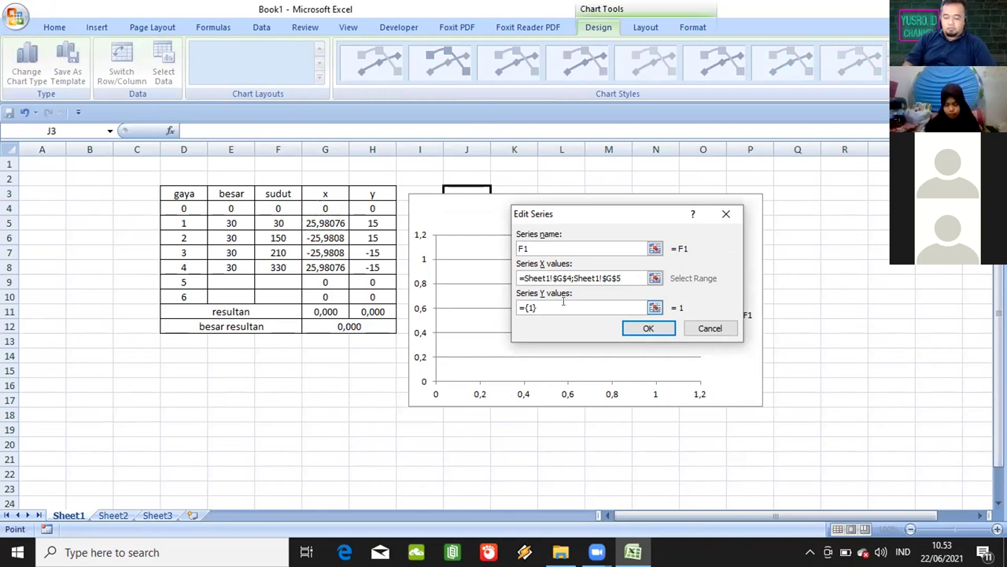
{"action": "left_click", "coordinate": [373, 209]}
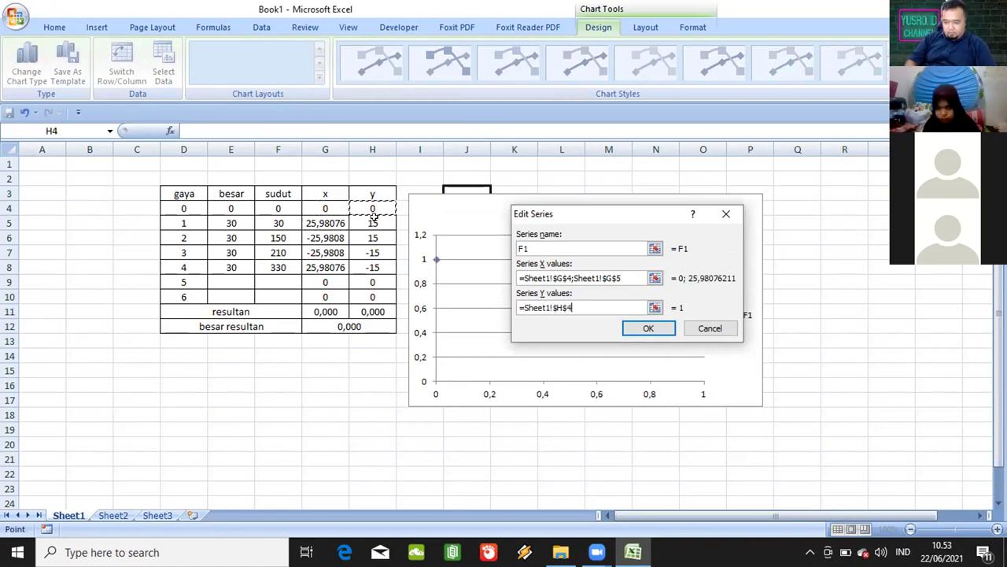
{"action": "left_click", "coordinate": [374, 222], "text": "ctrl"}
{"action": "left_click", "coordinate": [650, 327]}
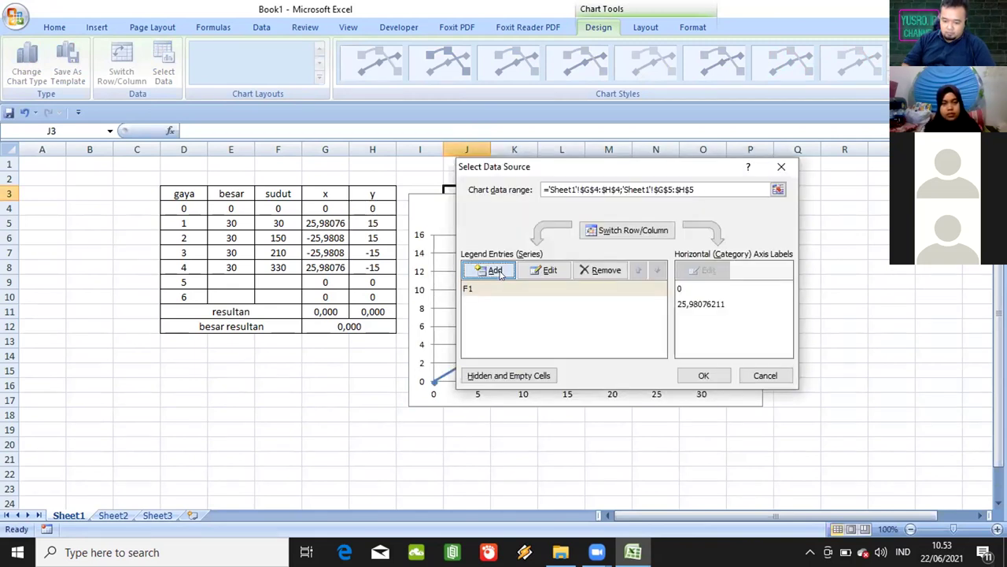
Add a chart series named F2 with cells G4 and G6 as its X values
{"action": "left_click", "coordinate": [498, 270]}
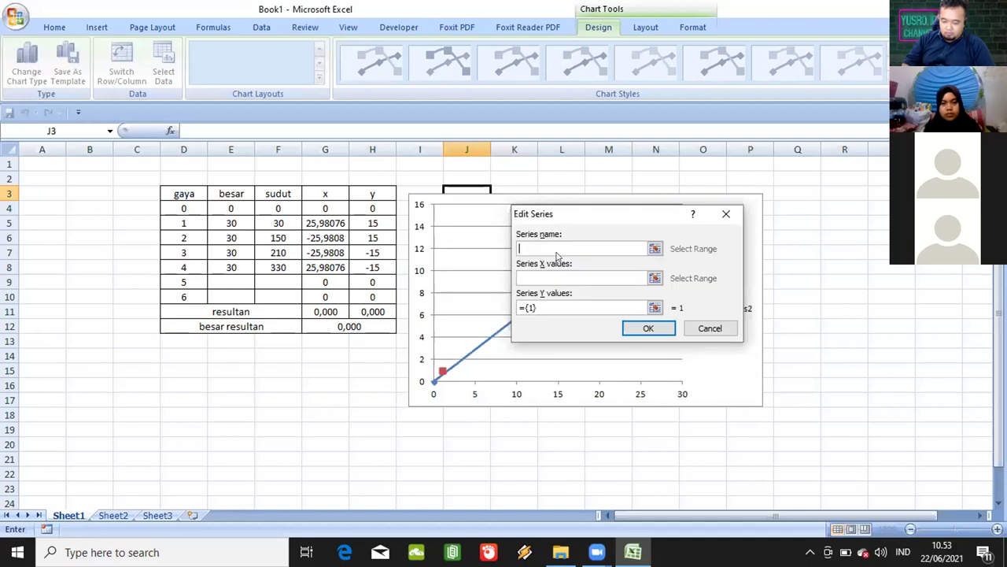
{"action": "key", "text": "Caps_Lock"}
{"action": "type", "text": "F"}
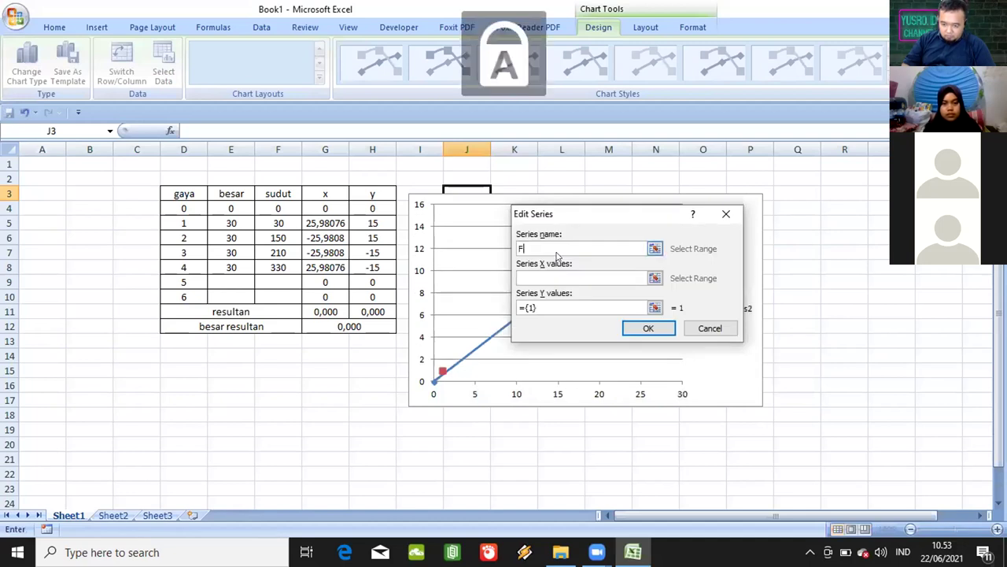
{"action": "type", "text": "2"}
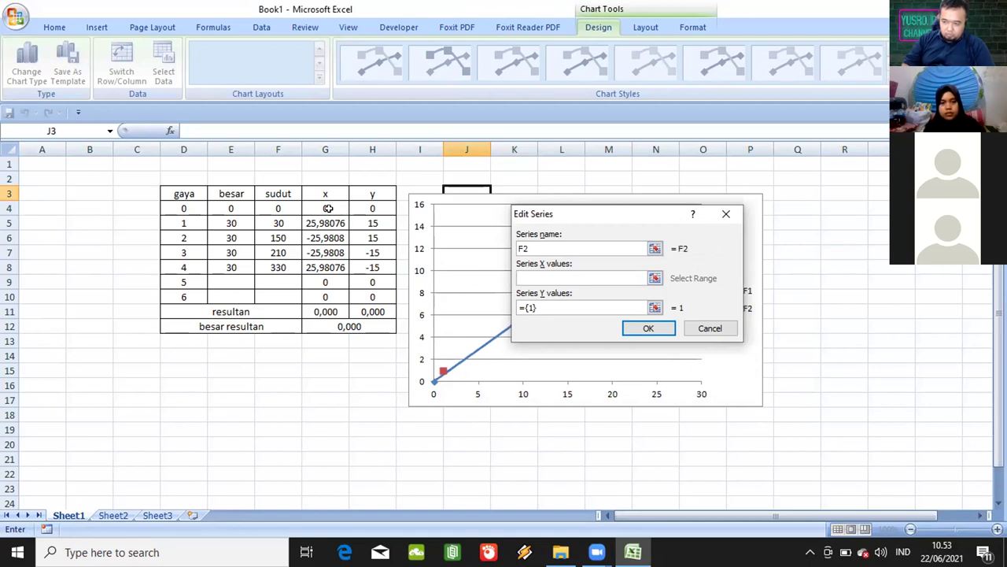
{"action": "key", "text": "Tab"}
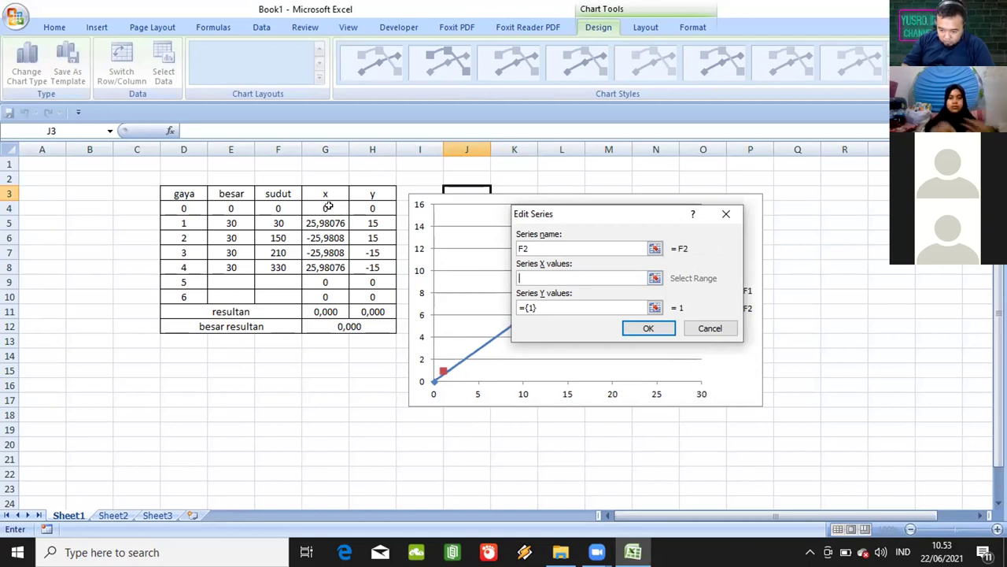
{"action": "left_click", "coordinate": [326, 208]}
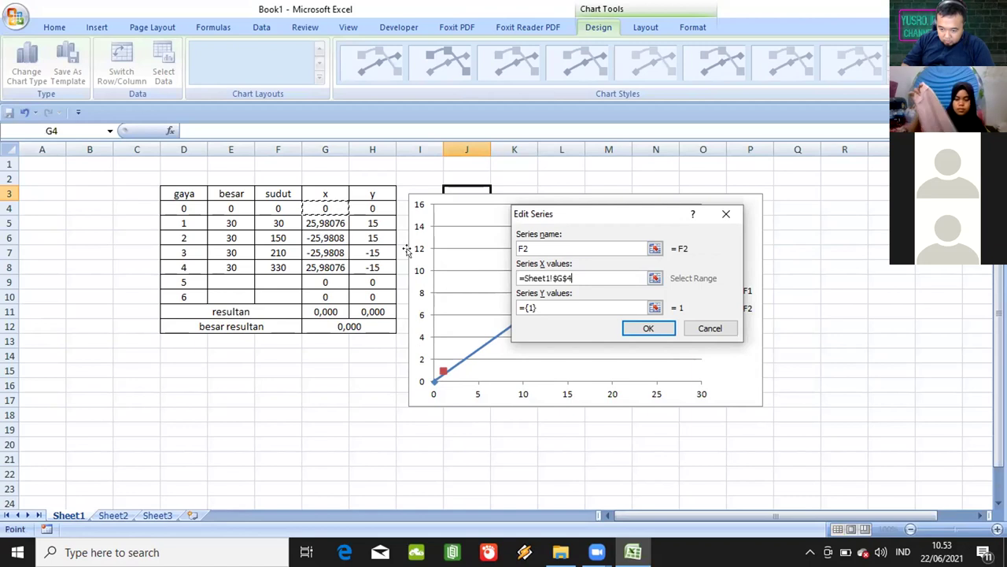
{"action": "left_click", "coordinate": [325, 237], "text": "ctrl"}
Set the F2 series' Y values to cells H4 and H6 and accept the series
{"action": "left_click", "coordinate": [551, 306]}
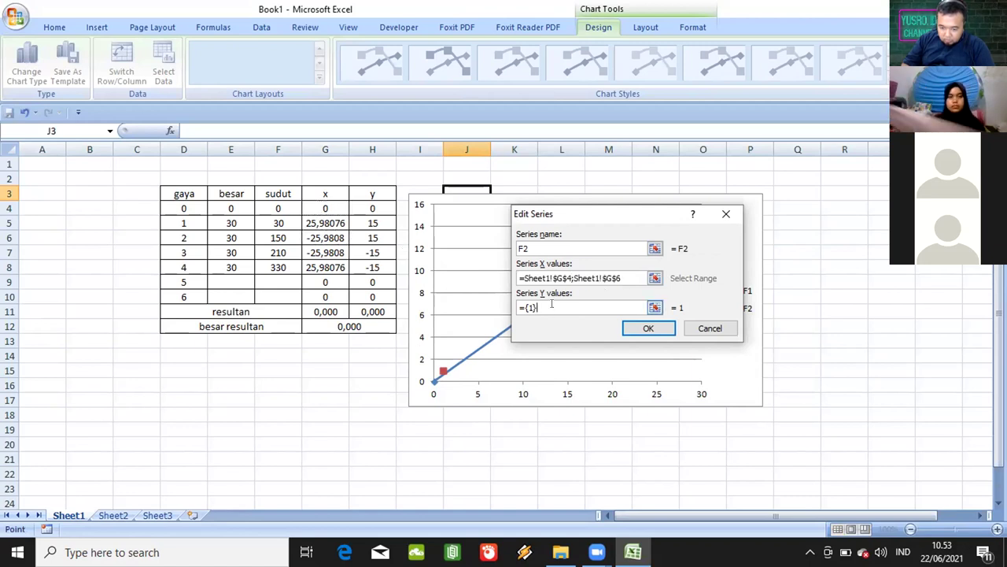
{"action": "key", "text": "BackSpace"}
{"action": "key", "text": "BackSpace"}
{"action": "key", "text": "BackSpace"}
{"action": "left_click", "coordinate": [370, 206]}
{"action": "left_click", "coordinate": [381, 239], "text": "ctrl"}
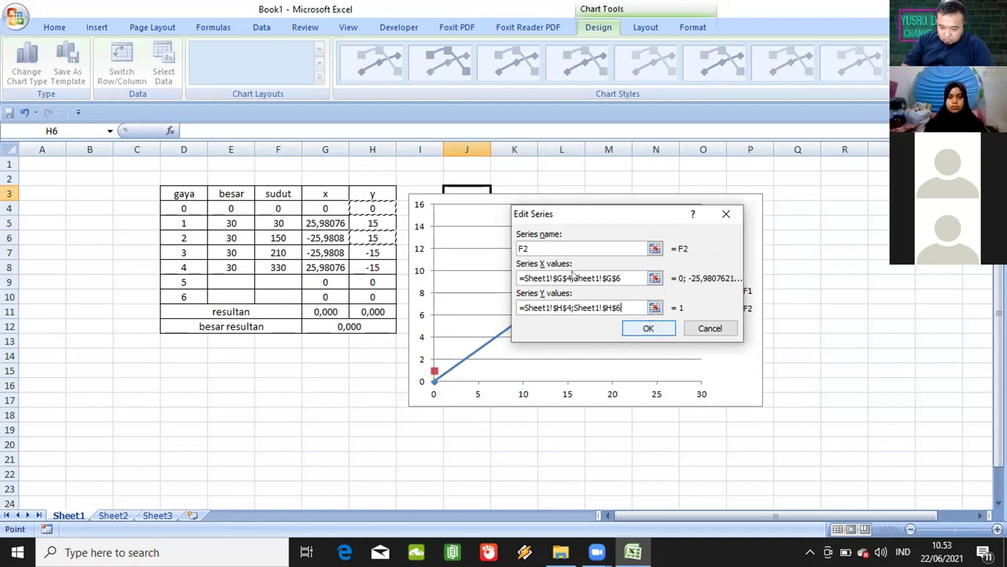
{"action": "key", "text": "Return"}
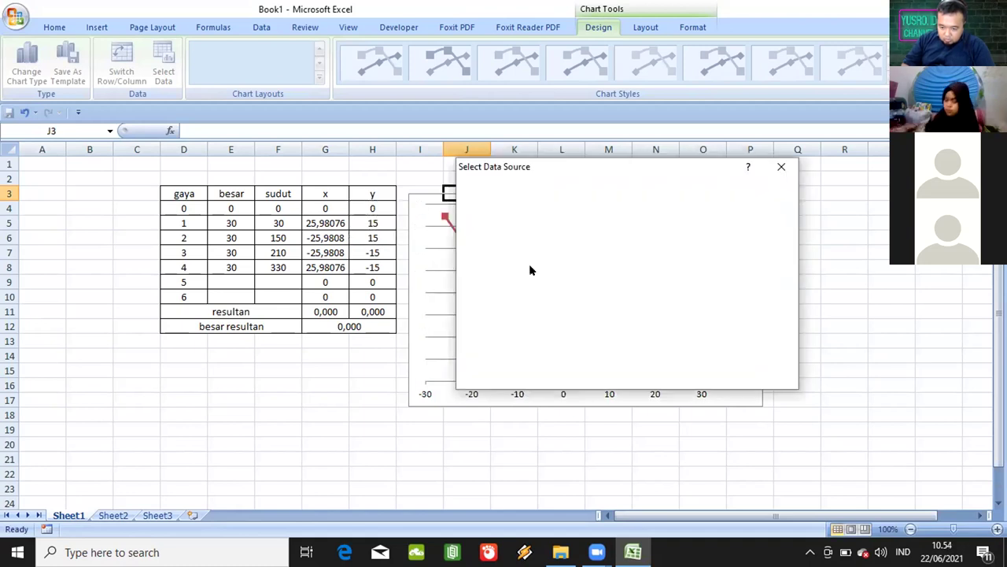
Add a chart series named F3 with cells G4 and G7 as its X values
{"action": "left_click", "coordinate": [489, 268]}
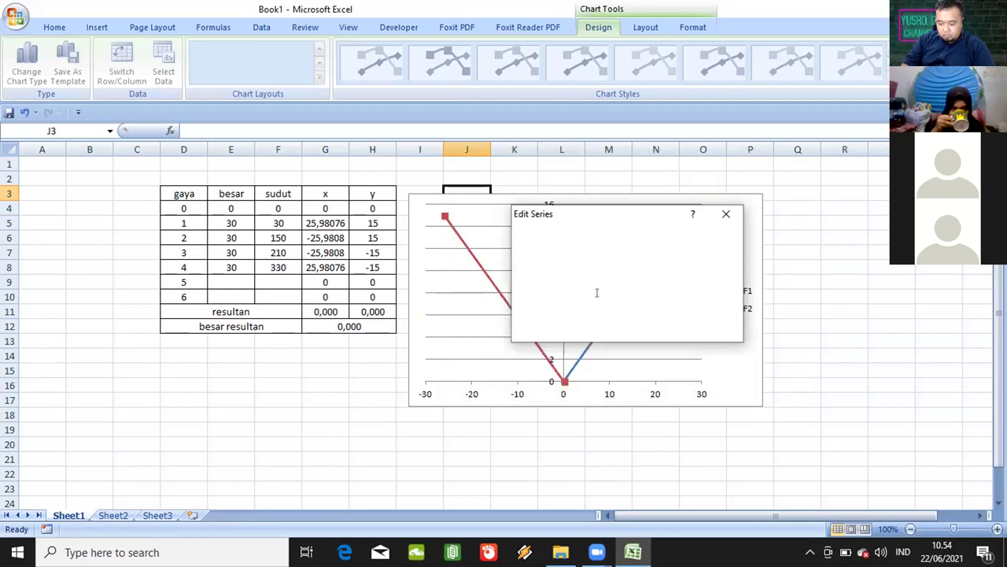
{"action": "type", "text": "F3"}
{"action": "left_click", "coordinate": [558, 276]}
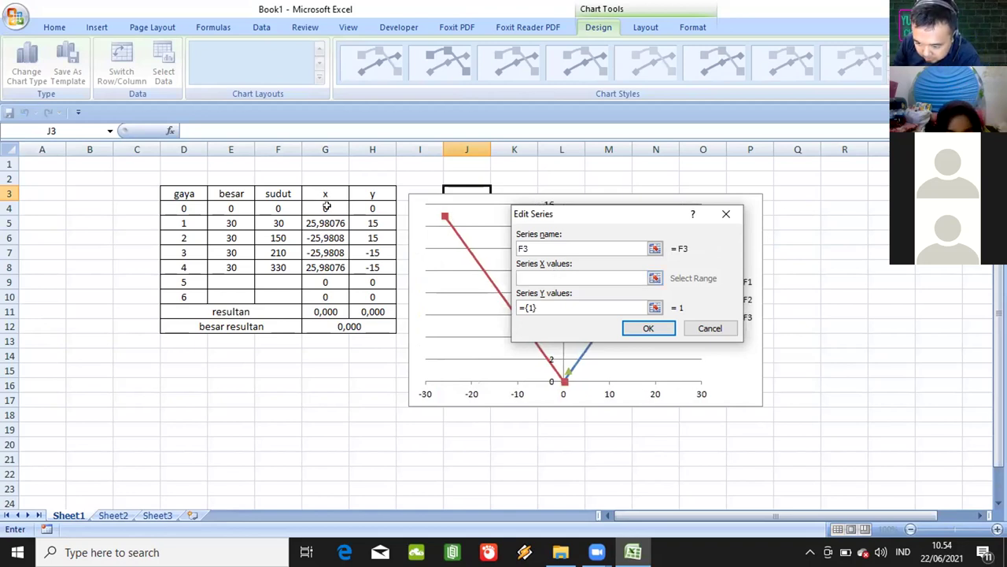
{"action": "left_click", "coordinate": [327, 206]}
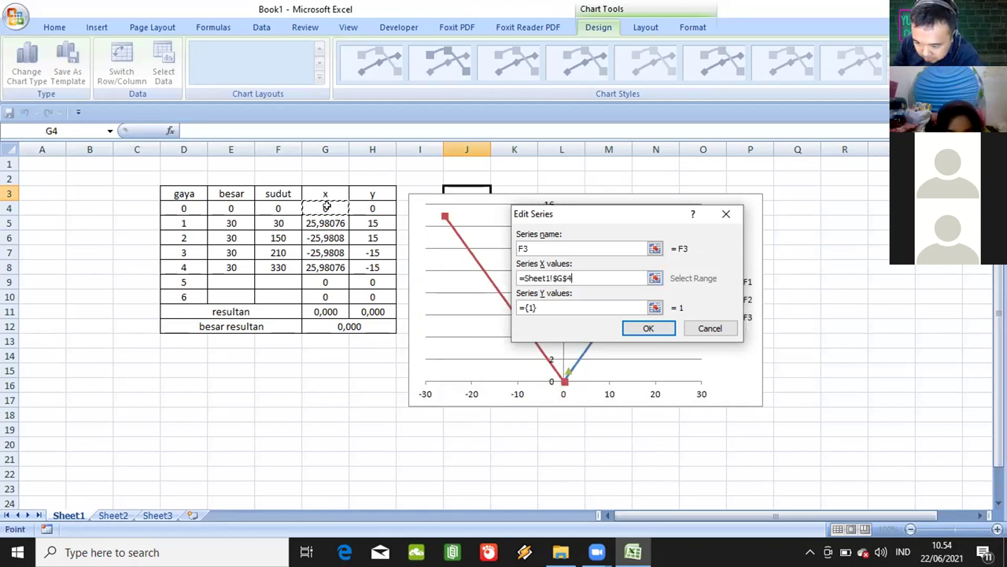
{"action": "left_click", "coordinate": [323, 252], "text": "ctrl"}
Set the F3 series' Y values to cells H4 and H7 and accept the series
{"action": "left_click", "coordinate": [563, 305]}
{"action": "key", "text": "BackSpace"}
{"action": "key", "text": "BackSpace"}
{"action": "key", "text": "BackSpace"}
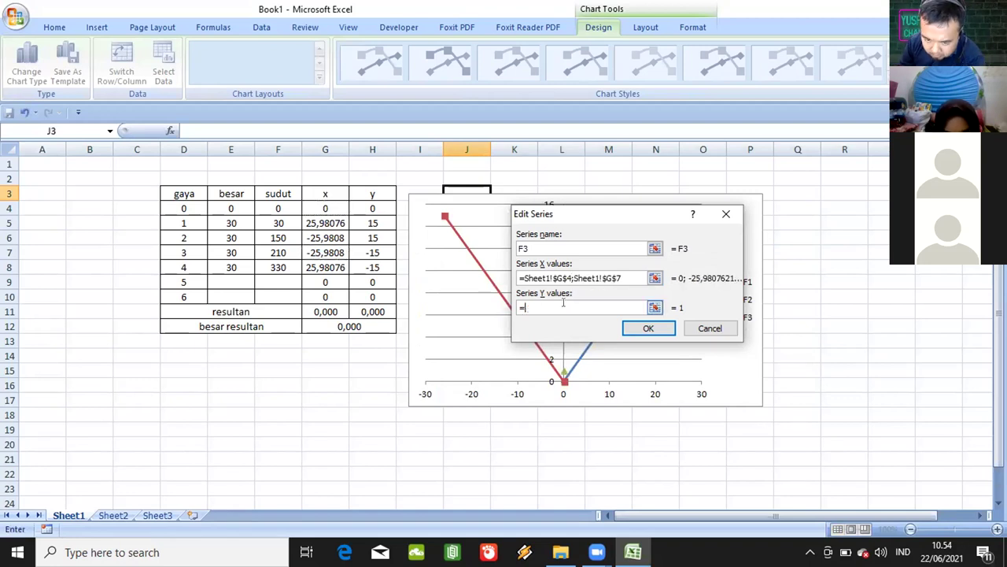
{"action": "left_click", "coordinate": [366, 207]}
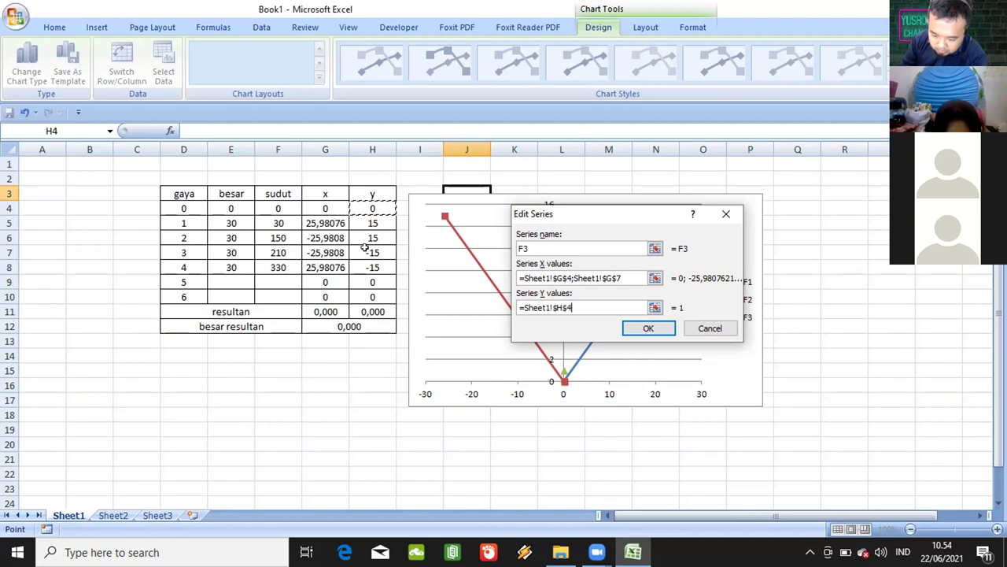
{"action": "left_click", "coordinate": [366, 250], "text": "ctrl"}
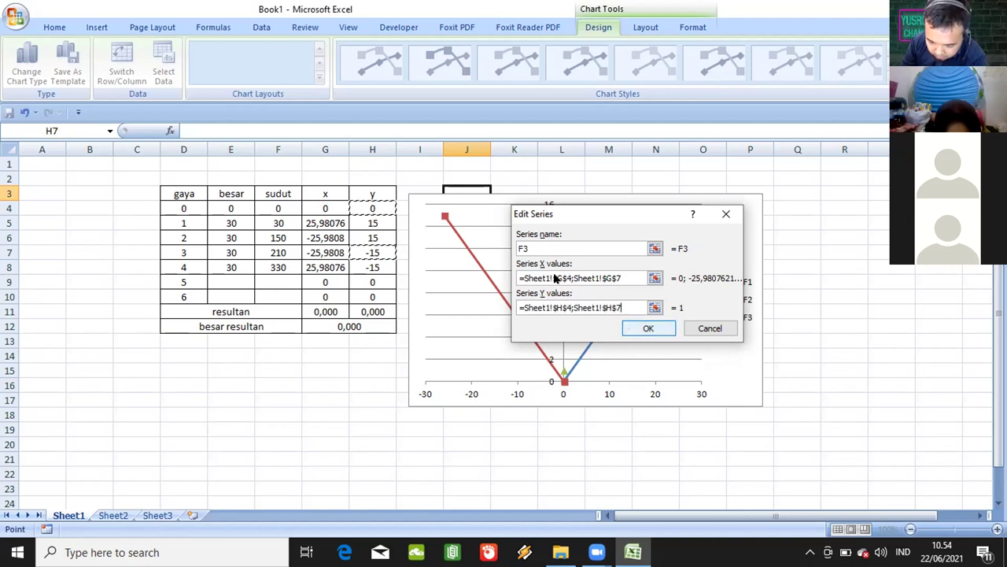
{"action": "key", "text": "Return"}
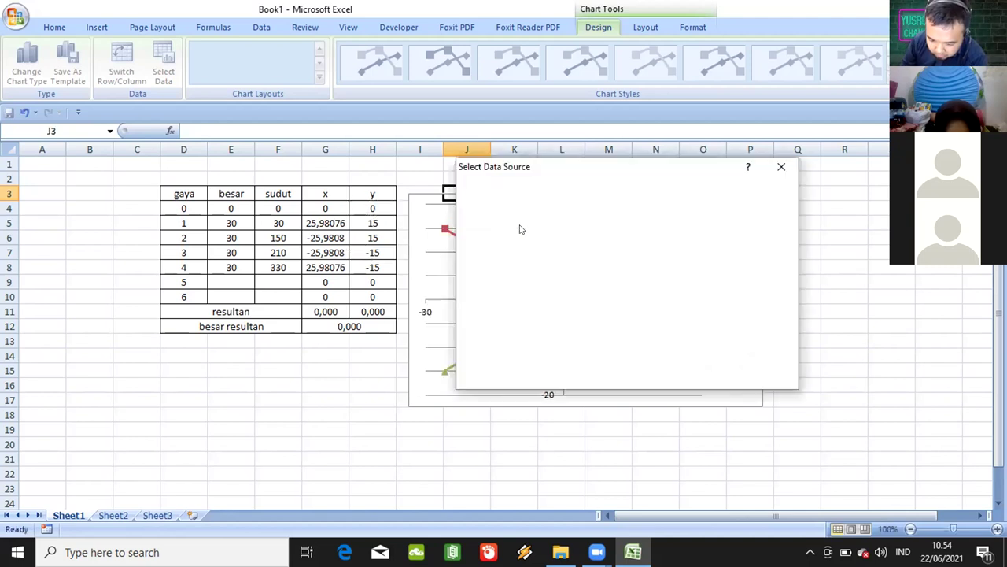
Add a chart series named F4 with cells G4 and G8 as its X values
{"action": "left_click", "coordinate": [491, 270]}
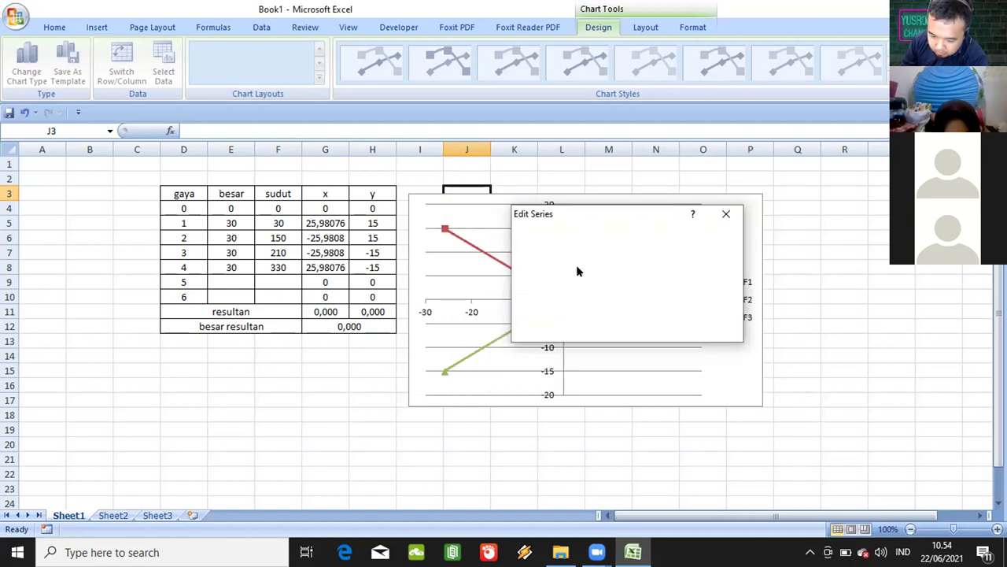
{"action": "type", "text": "F4"}
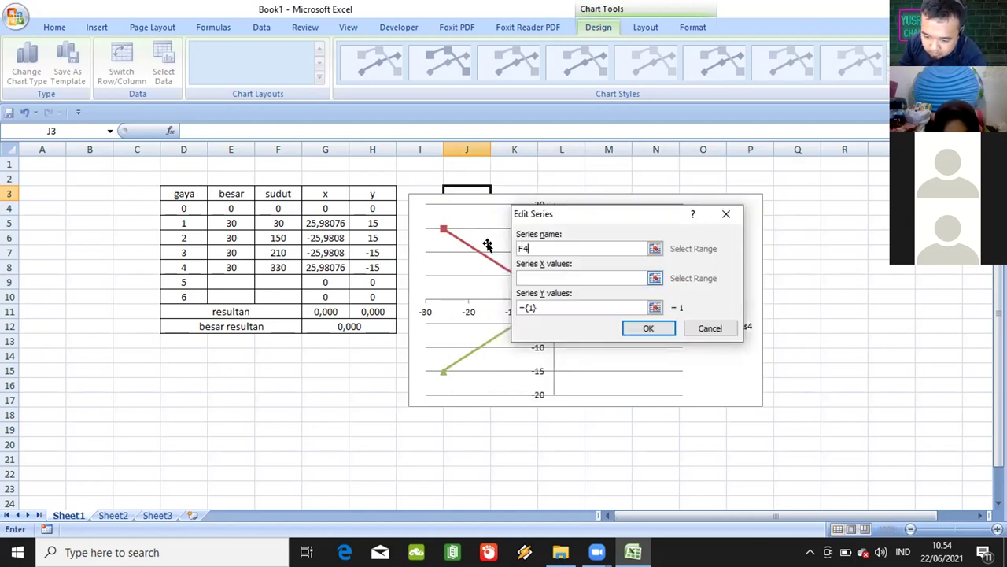
{"action": "key", "text": "Tab"}
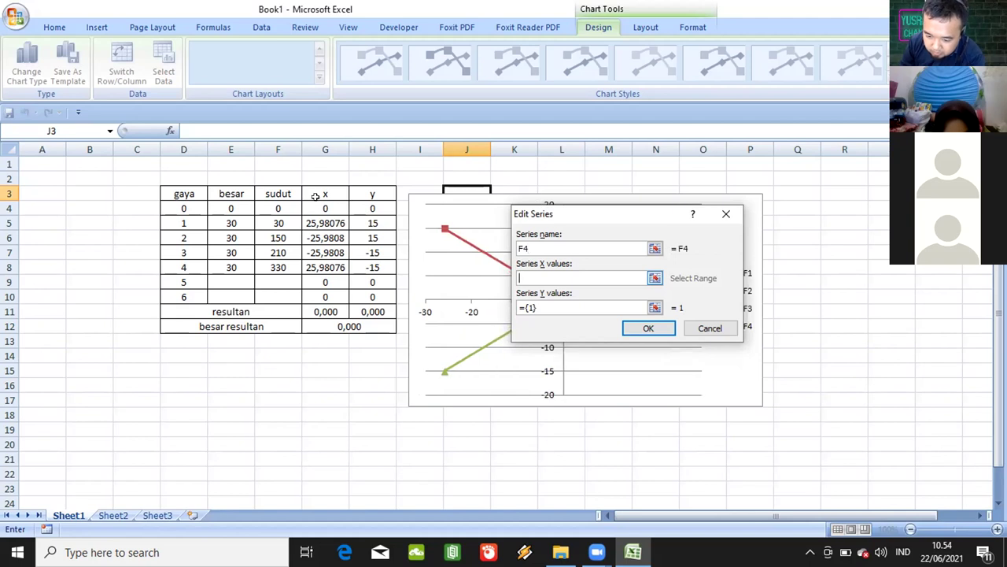
{"action": "left_click", "coordinate": [324, 207]}
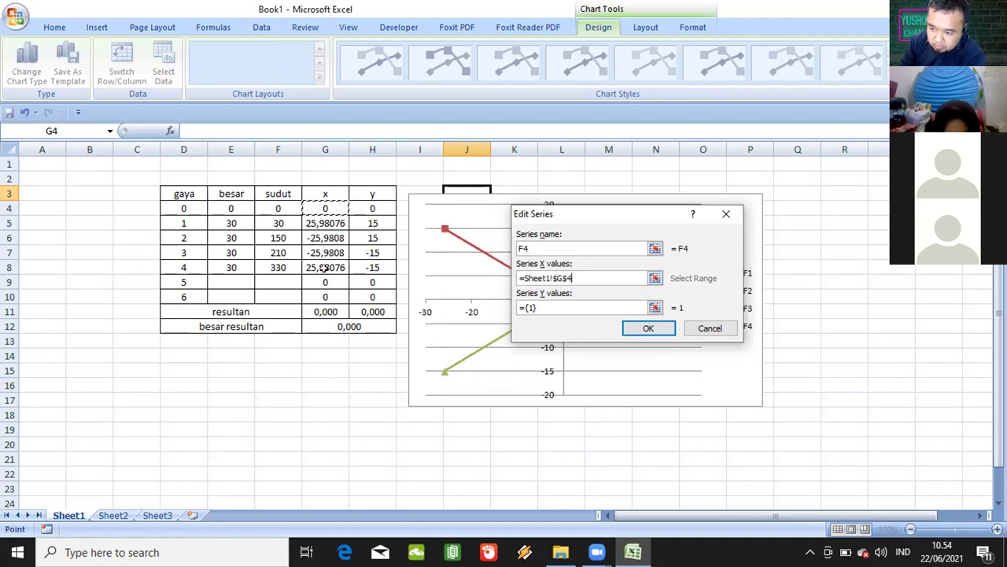
{"action": "left_click", "coordinate": [323, 268], "text": "ctrl"}
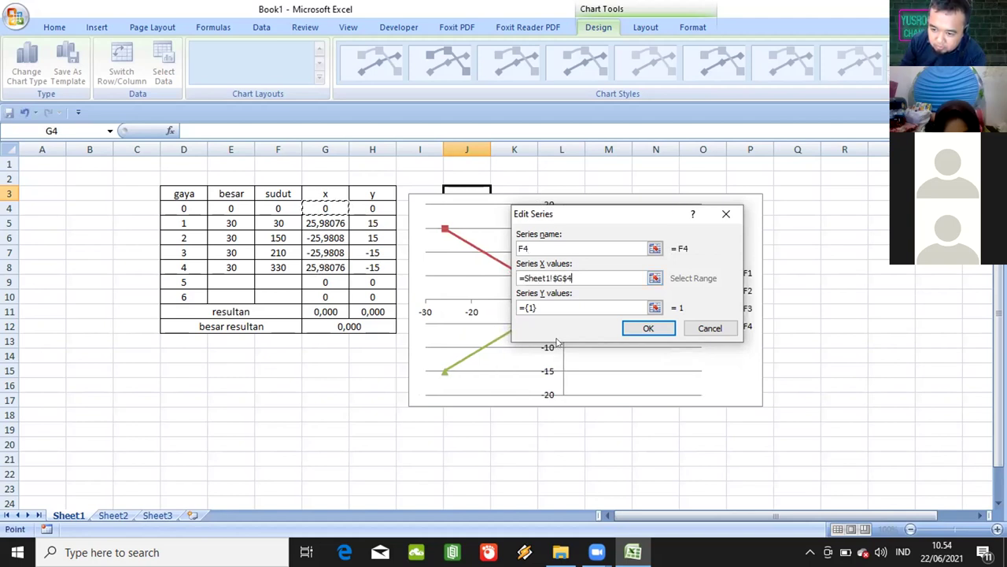
Set the F4 series' Y values to cells H4 and H8 and accept the series
{"action": "left_click", "coordinate": [595, 307]}
{"action": "key", "text": "BackSpace"}
{"action": "key", "text": "BackSpace"}
{"action": "key", "text": "BackSpace"}
{"action": "left_click", "coordinate": [381, 206]}
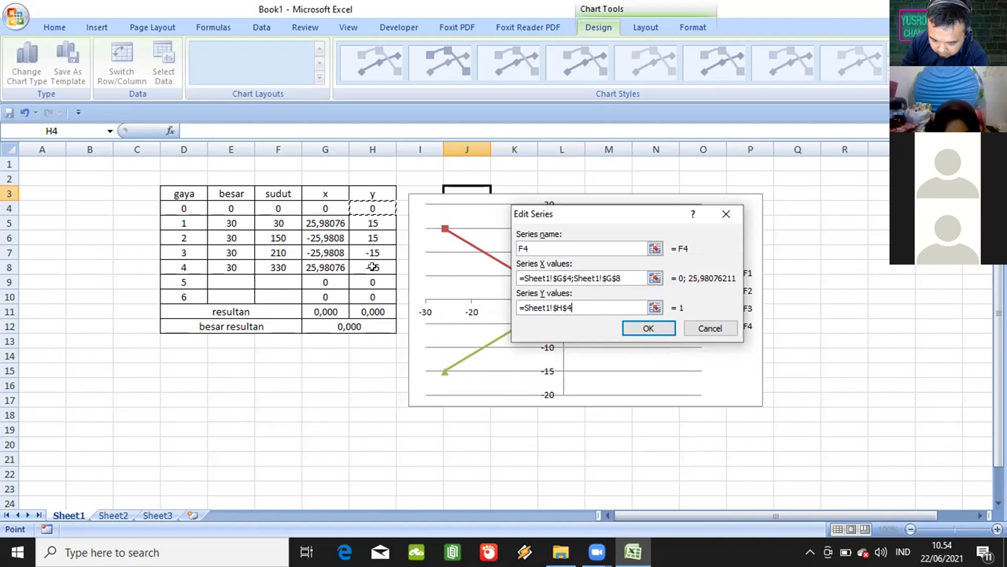
{"action": "left_click", "coordinate": [648, 329]}
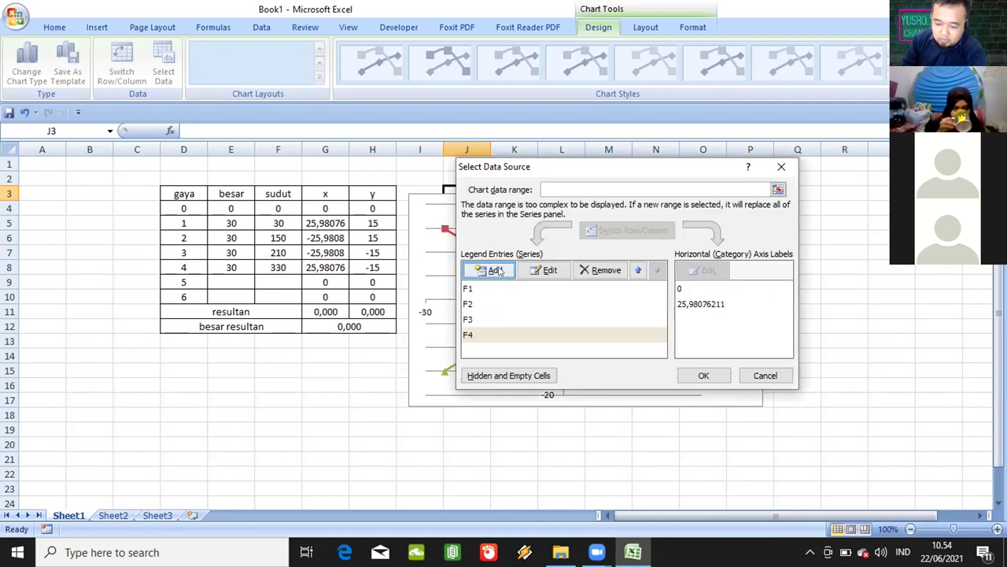
Add a chart series named RESULTAN with cells G4 and G11 as its X values
{"action": "left_click", "coordinate": [496, 271]}
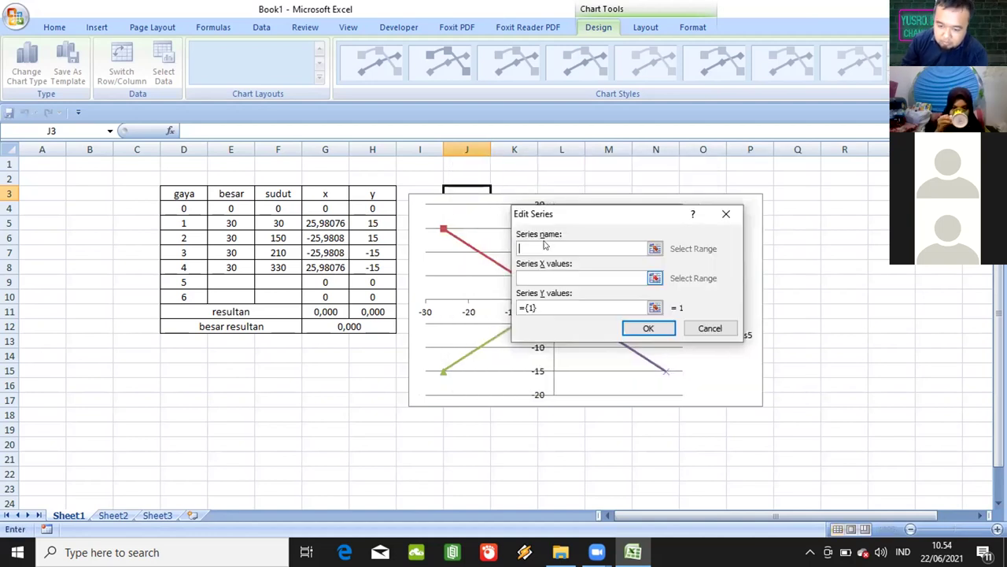
{"action": "type", "text": "RE"}
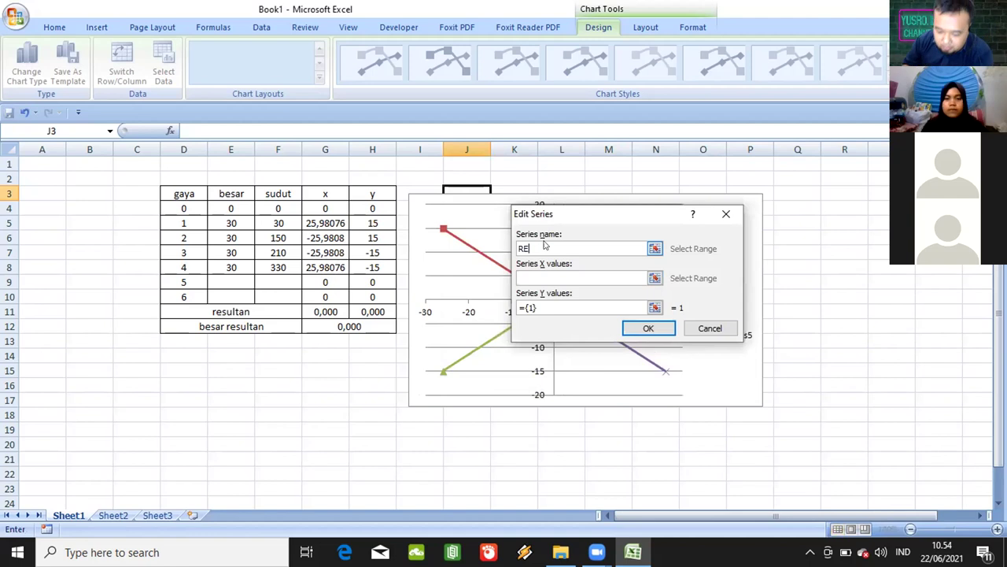
{"action": "type", "text": "SULTA"}
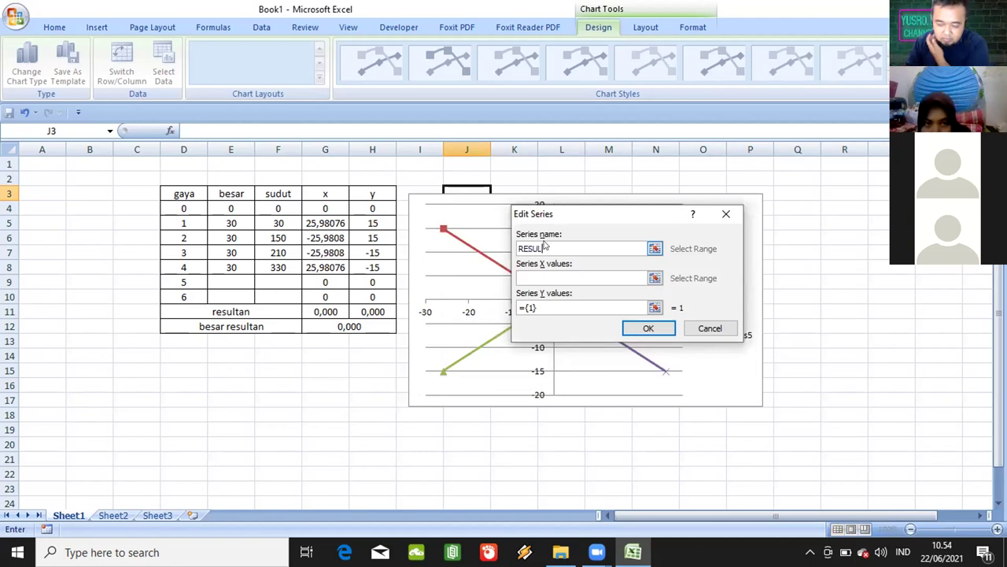
{"action": "type", "text": "N"}
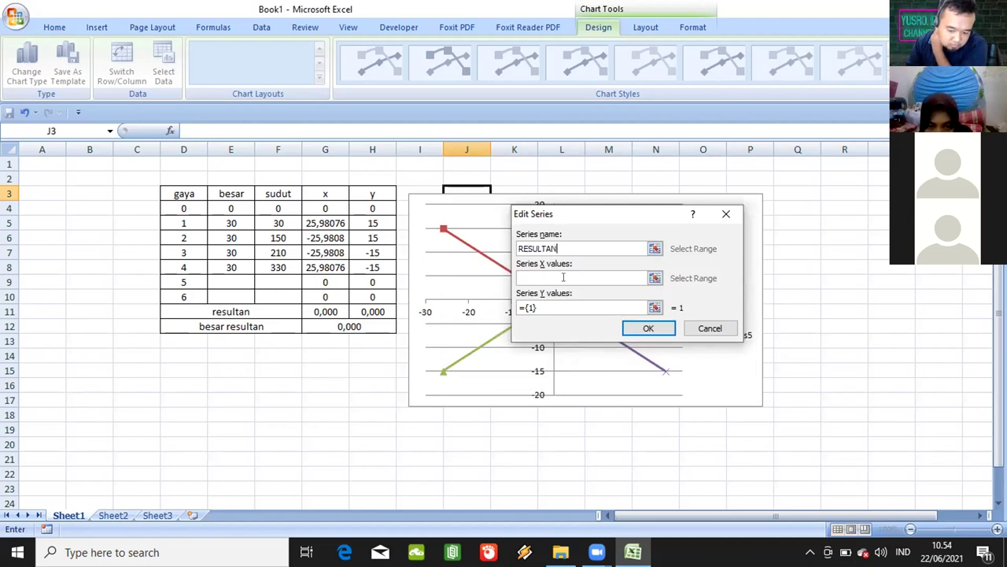
{"action": "left_click", "coordinate": [562, 277]}
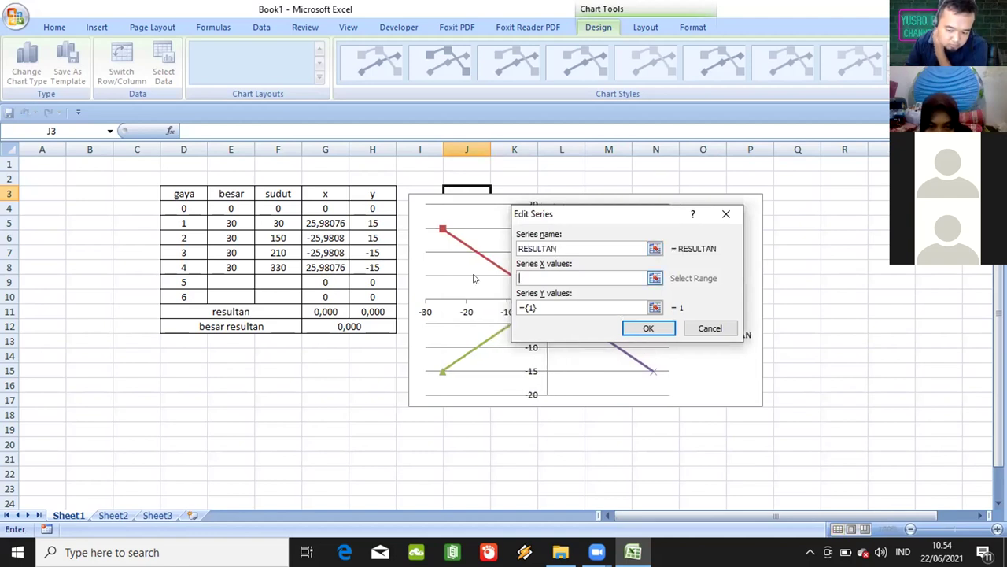
{"action": "left_click", "coordinate": [318, 208]}
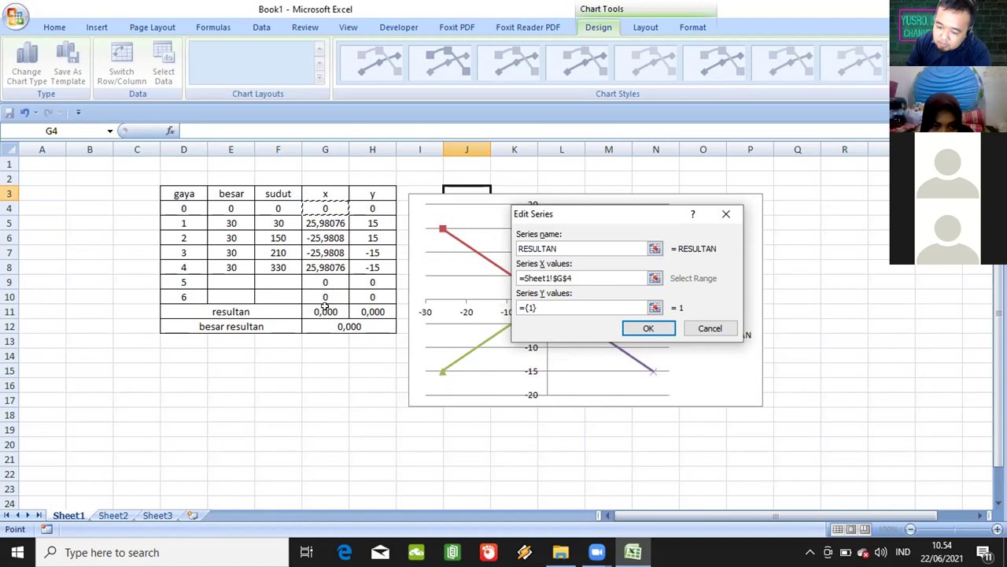
{"action": "left_click", "coordinate": [324, 311], "text": "ctrl"}
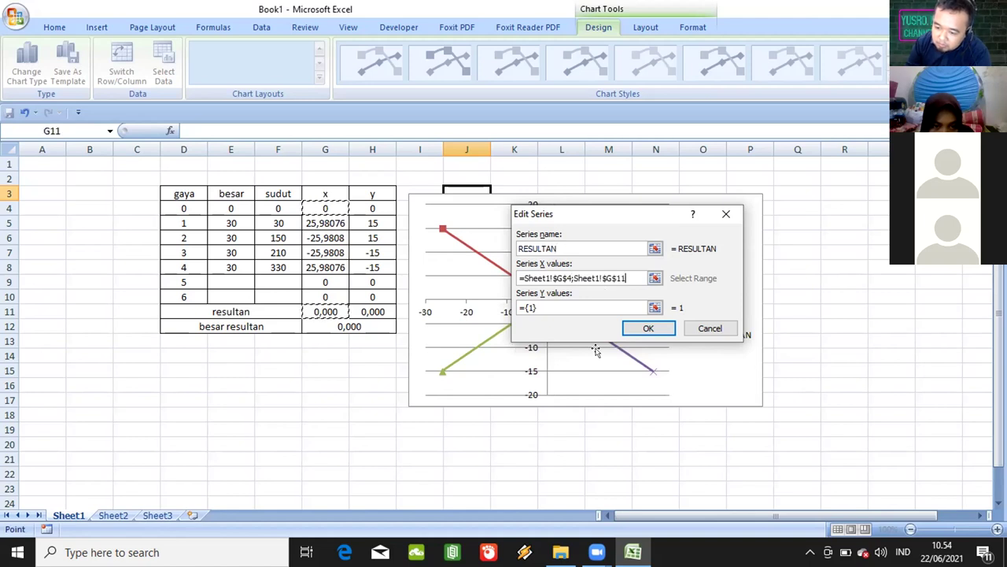
Set the RESULTAN series' Y values to cells H4 and H11 and apply the chart's data source
{"action": "triple_click", "coordinate": [563, 307]}
{"action": "type", "text": "="}
{"action": "left_click", "coordinate": [366, 207]}
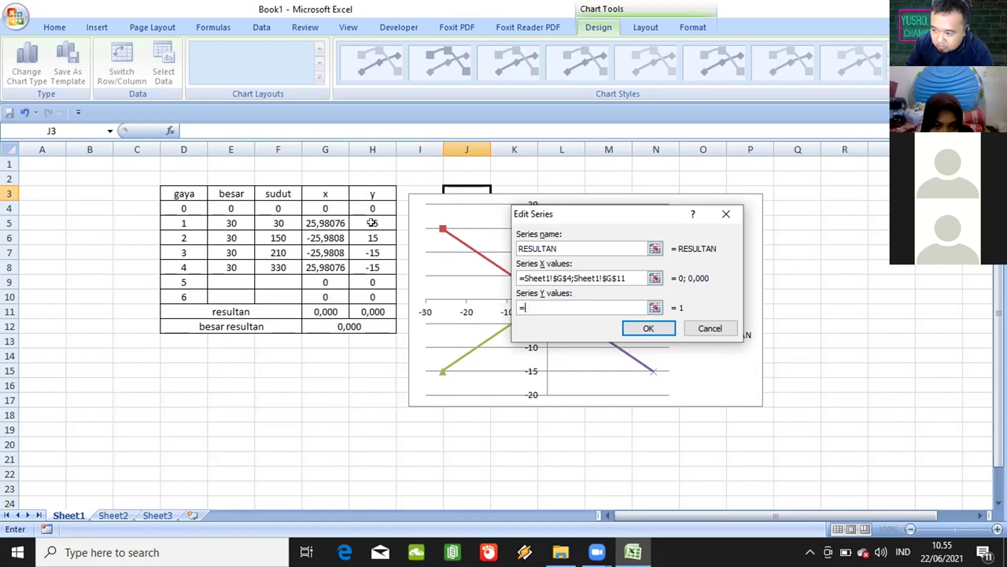
{"action": "left_click", "coordinate": [373, 311], "text": "ctrl"}
{"action": "left_click", "coordinate": [646, 327]}
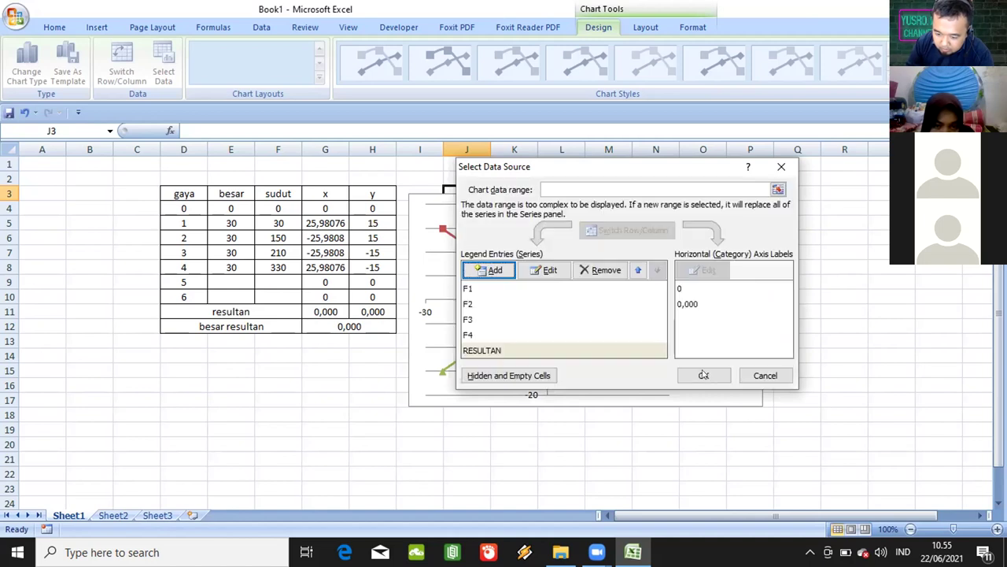
{"action": "left_click", "coordinate": [701, 371]}
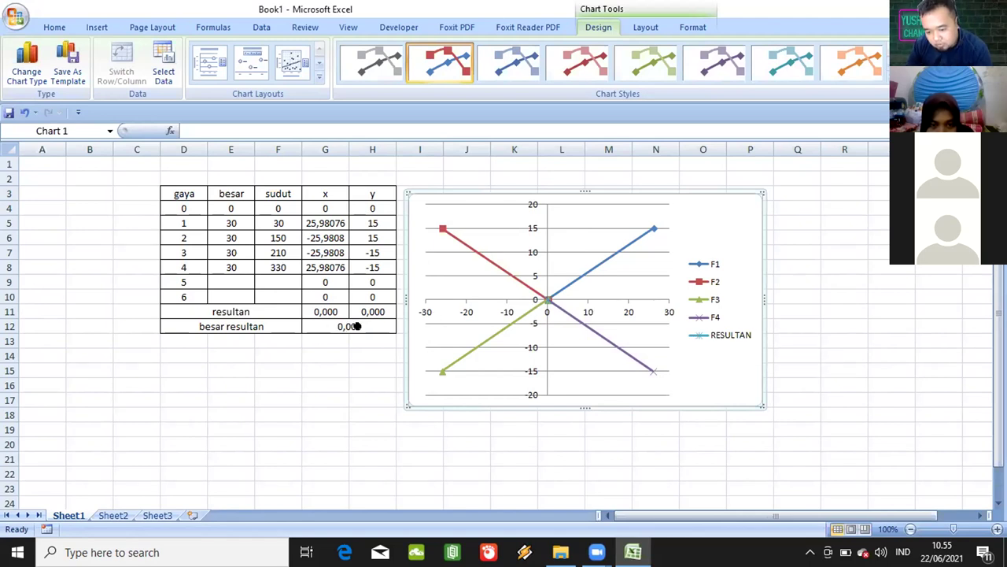
Change the sudut of gaya 2 in cell F6 to 45
{"action": "double_click", "coordinate": [278, 235]}
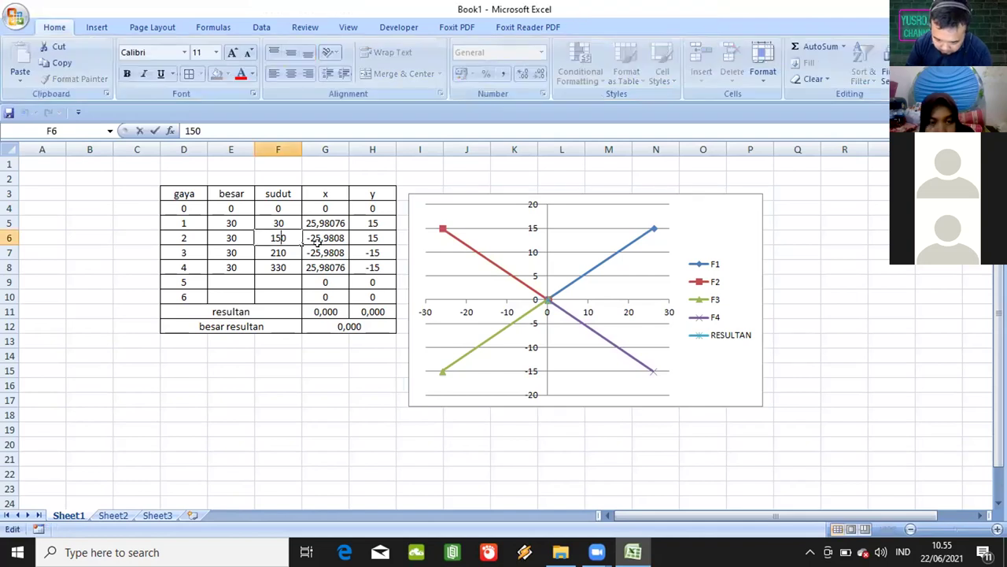
{"action": "key", "text": "BackSpace"}
{"action": "key", "text": "BackSpace"}
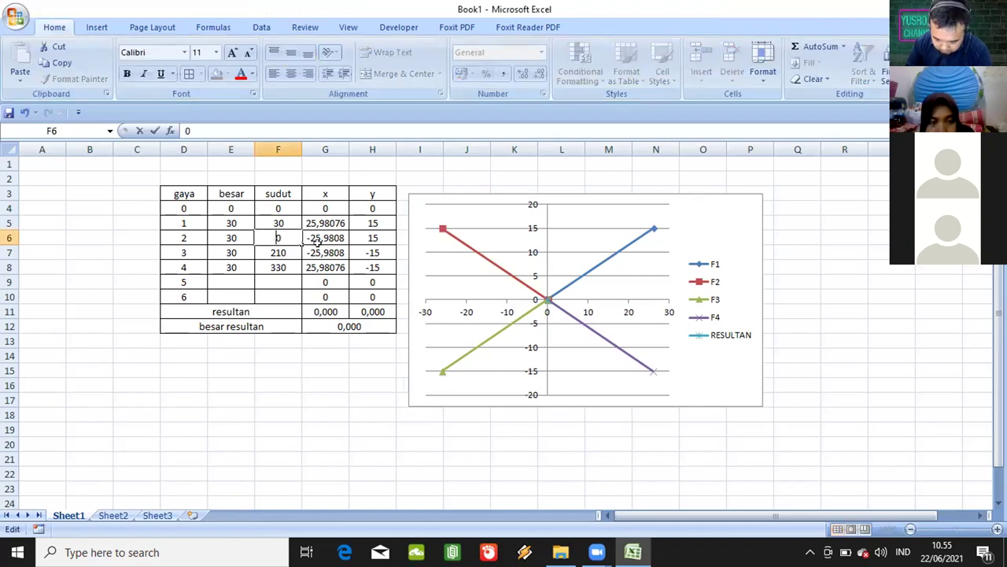
{"action": "key", "text": "Delete"}
{"action": "type", "text": "45"}
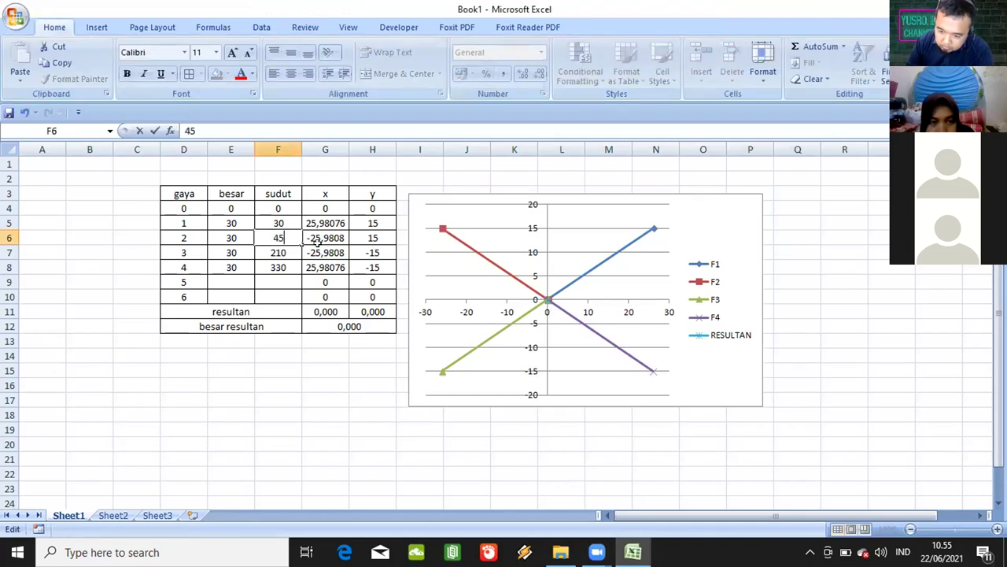
Change the sudut of gaya 3 in cell F7 to 60
{"action": "double_click", "coordinate": [282, 248]}
{"action": "key", "text": "BackSpace"}
{"action": "key", "text": "BackSpace"}
{"action": "key", "text": "BackSpace"}
{"action": "type", "text": "60"}
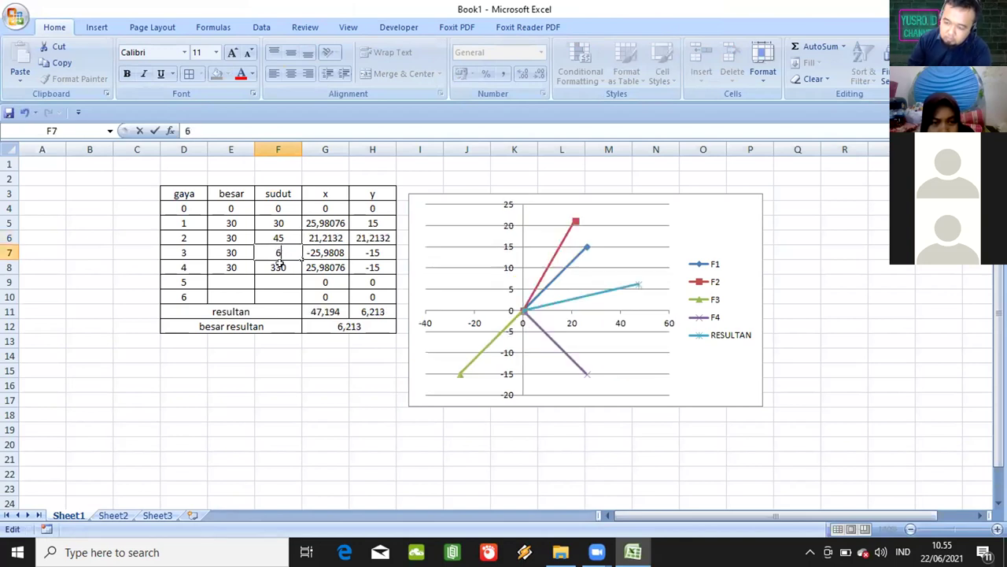
Change the sudut of gaya 4 in cell F8 to 90
{"action": "left_click", "coordinate": [278, 267]}
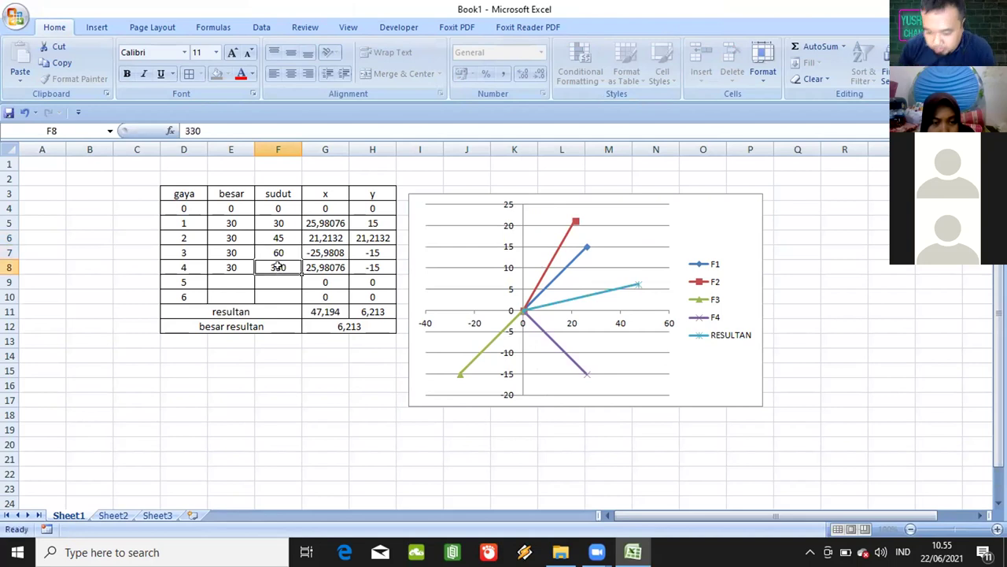
{"action": "double_click", "coordinate": [278, 267]}
{"action": "key", "text": "BackSpace"}
{"action": "key", "text": "BackSpace"}
{"action": "type", "text": "90"}
{"action": "key", "text": "ctrl+Return"}
{"action": "key", "text": "Return"}
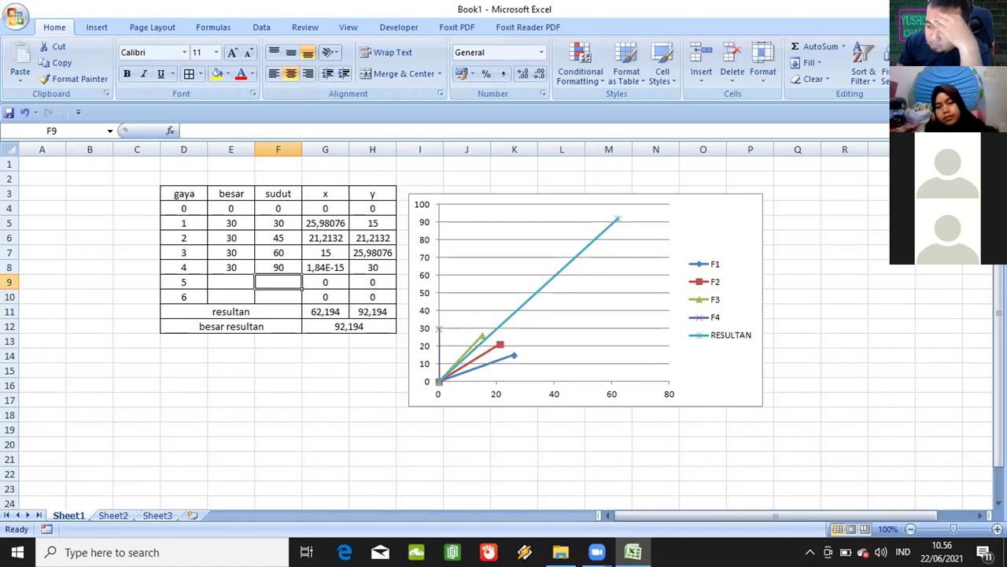
{"action": "mouse_move", "coordinate": [598, 551]}
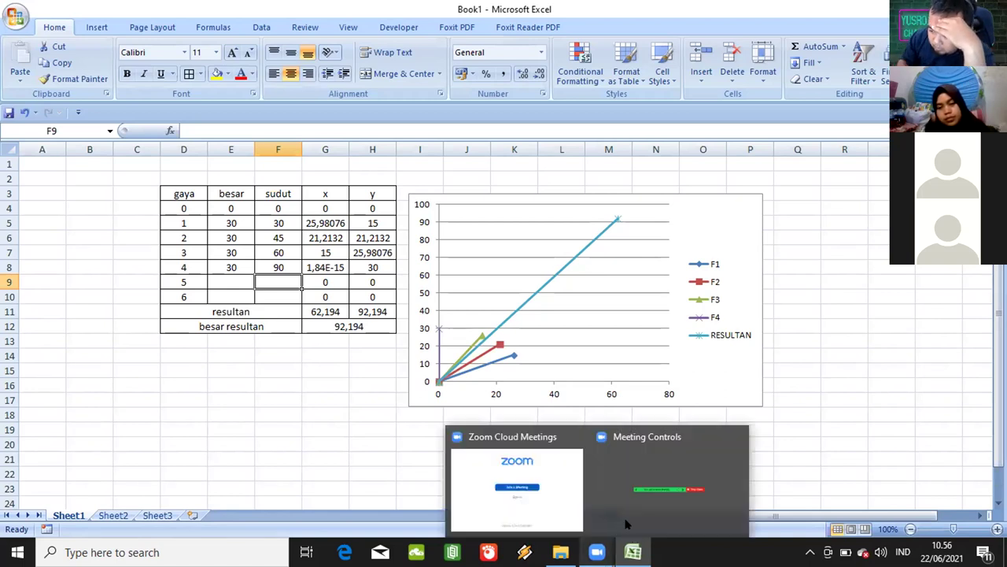